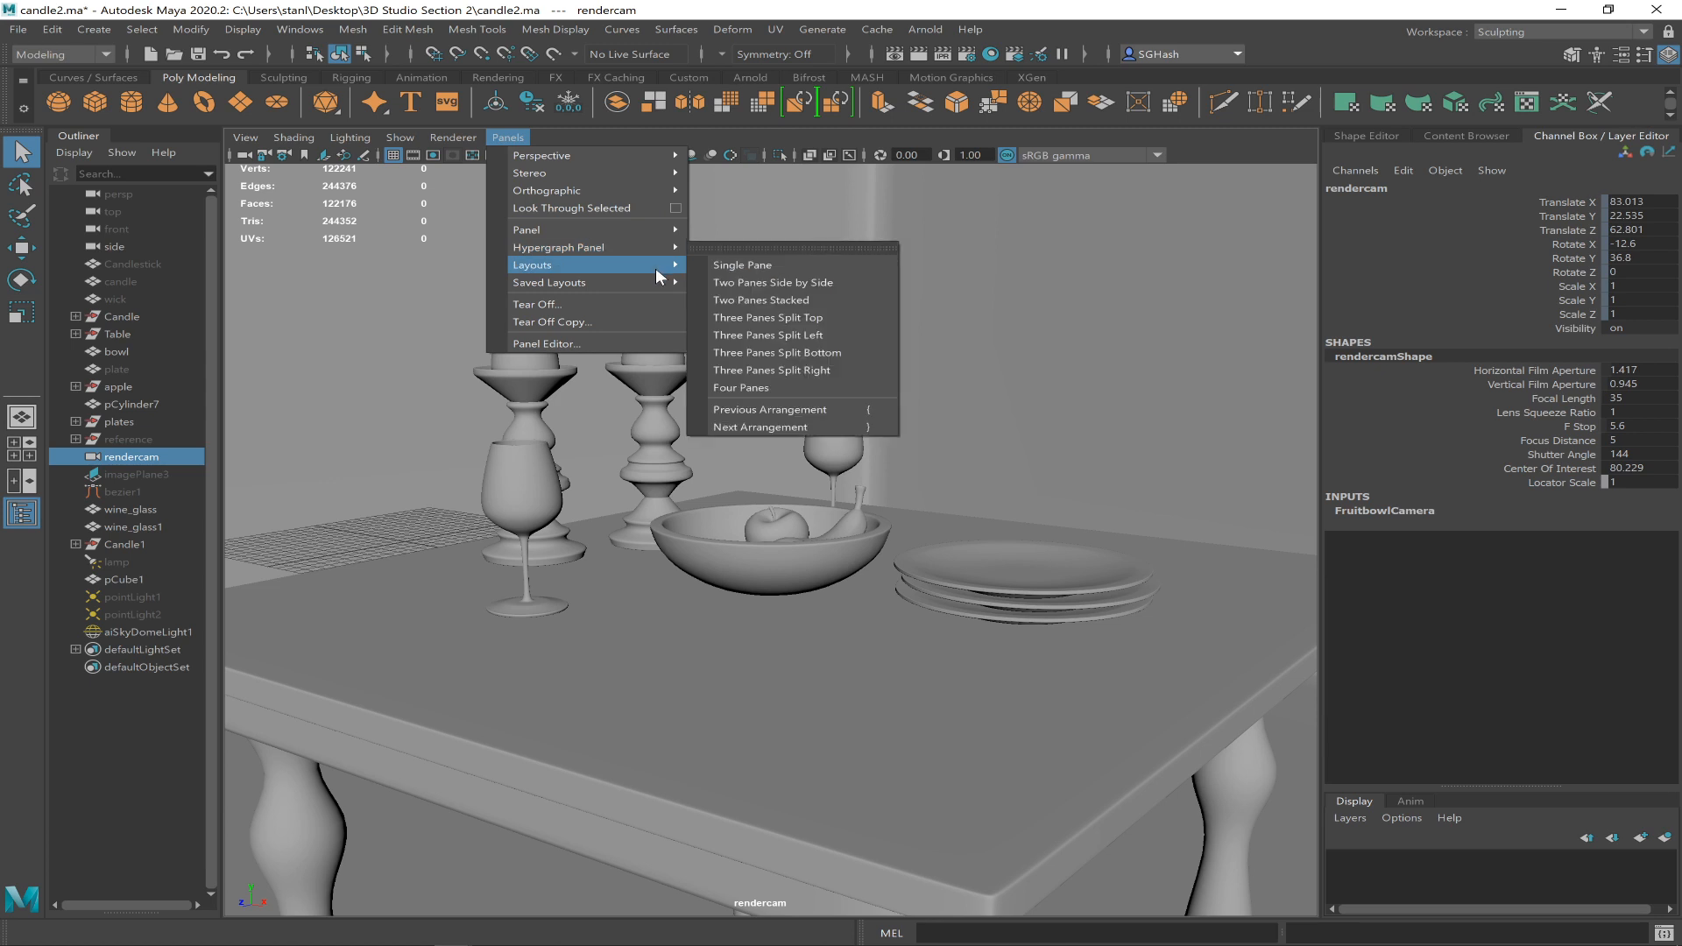
- Split the workspace into two side-by-side panes and show the persp camera in the one beside the rendercam view
left_click(790, 283)
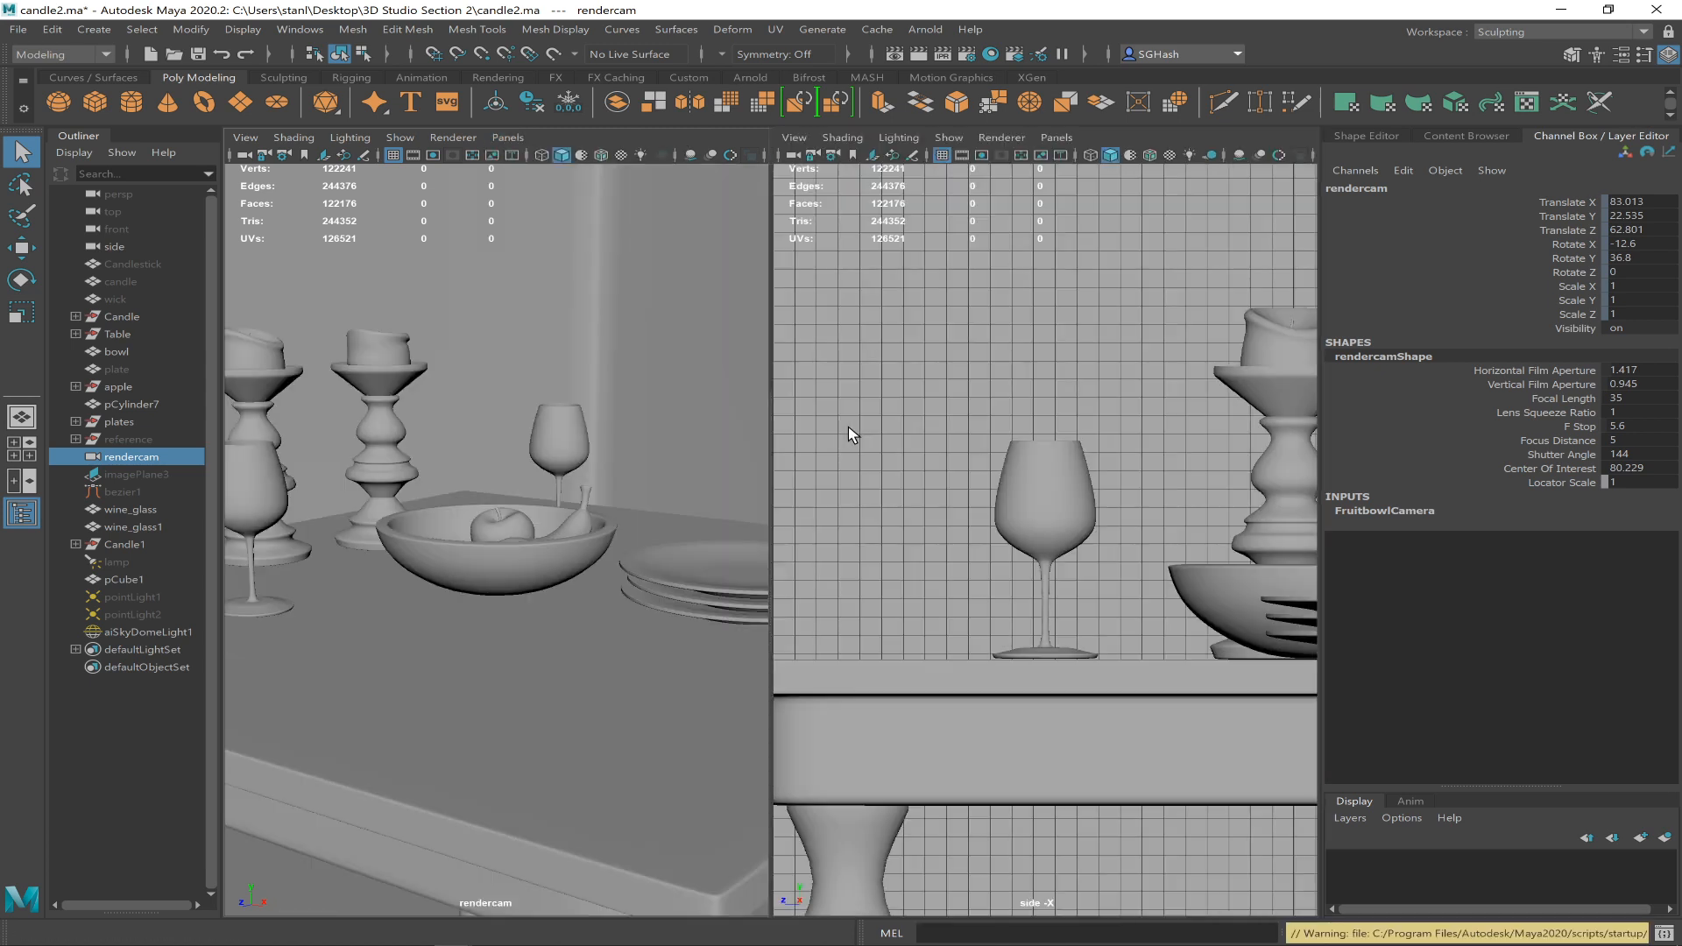
left_click(1056, 138)
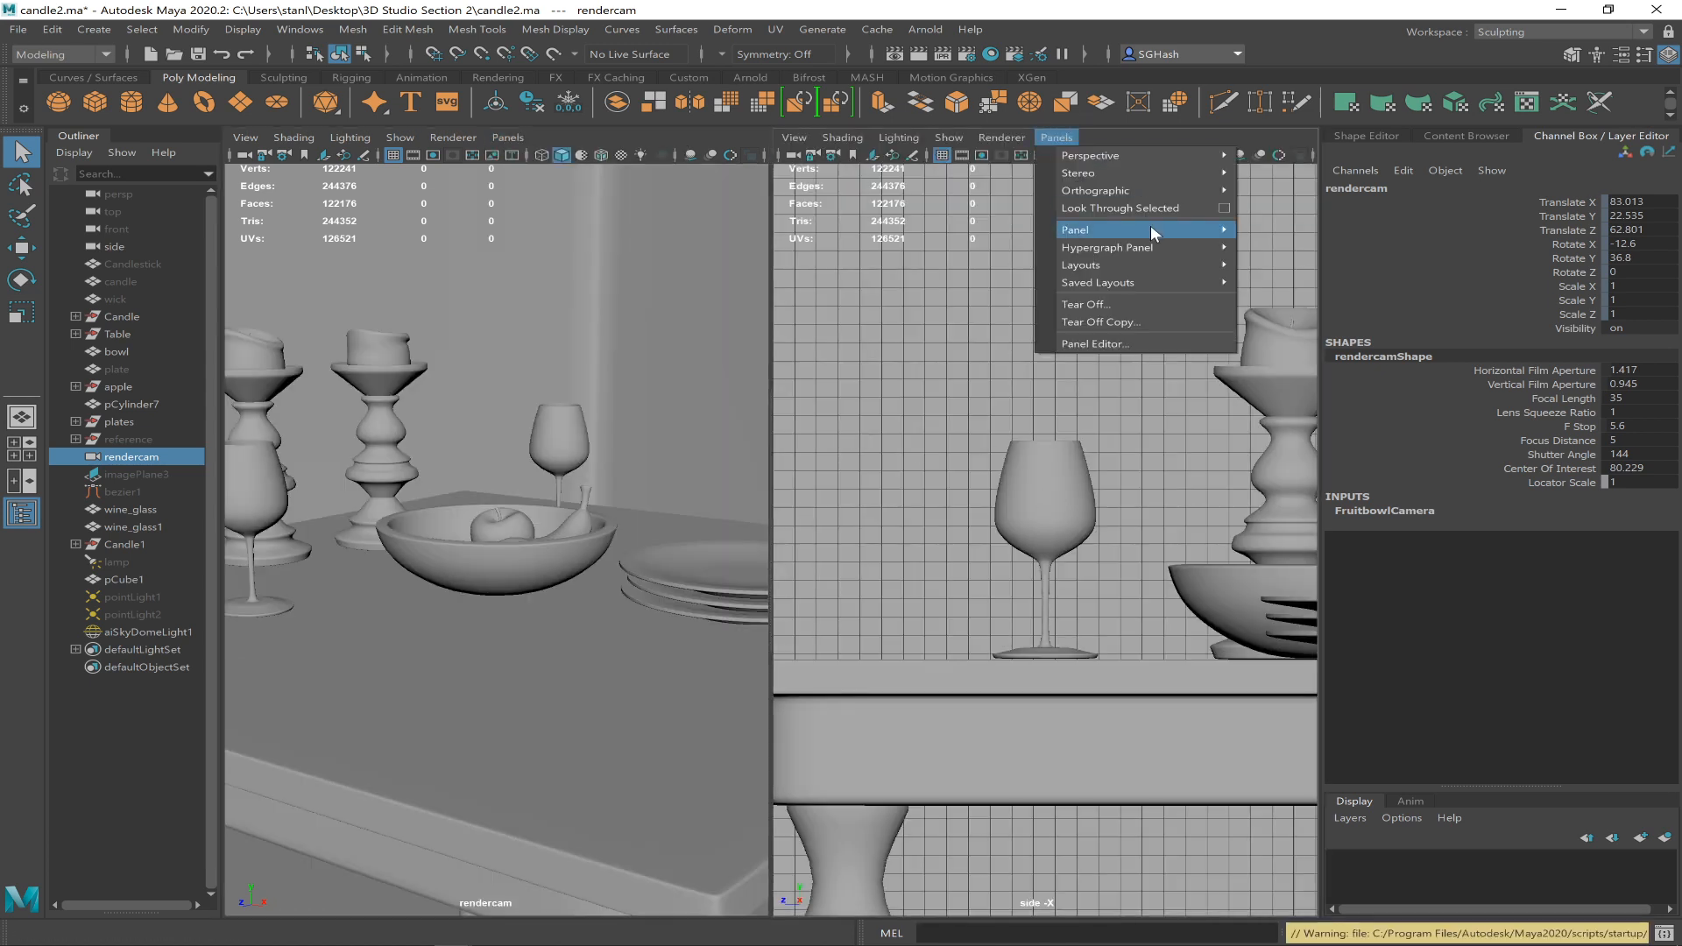
mouse_move(1156, 155)
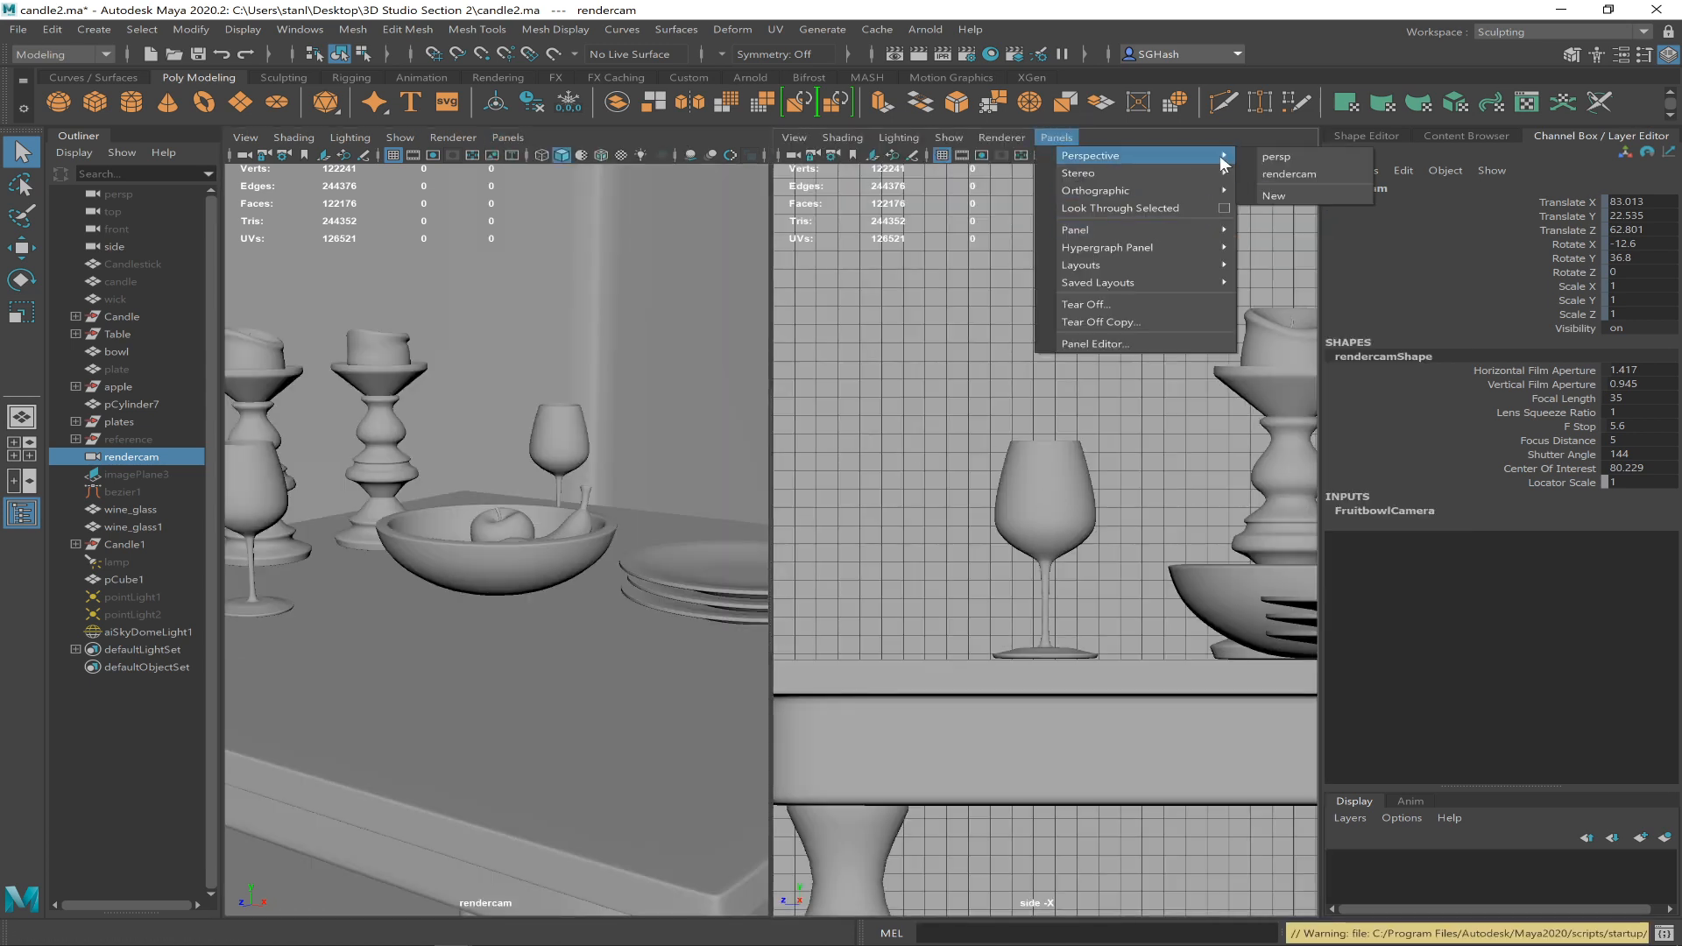
left_click(1305, 157)
- Select the fruit bowl on the table and frame it in the perspective view
left_click_drag(1091, 388, 913, 508, "alt")
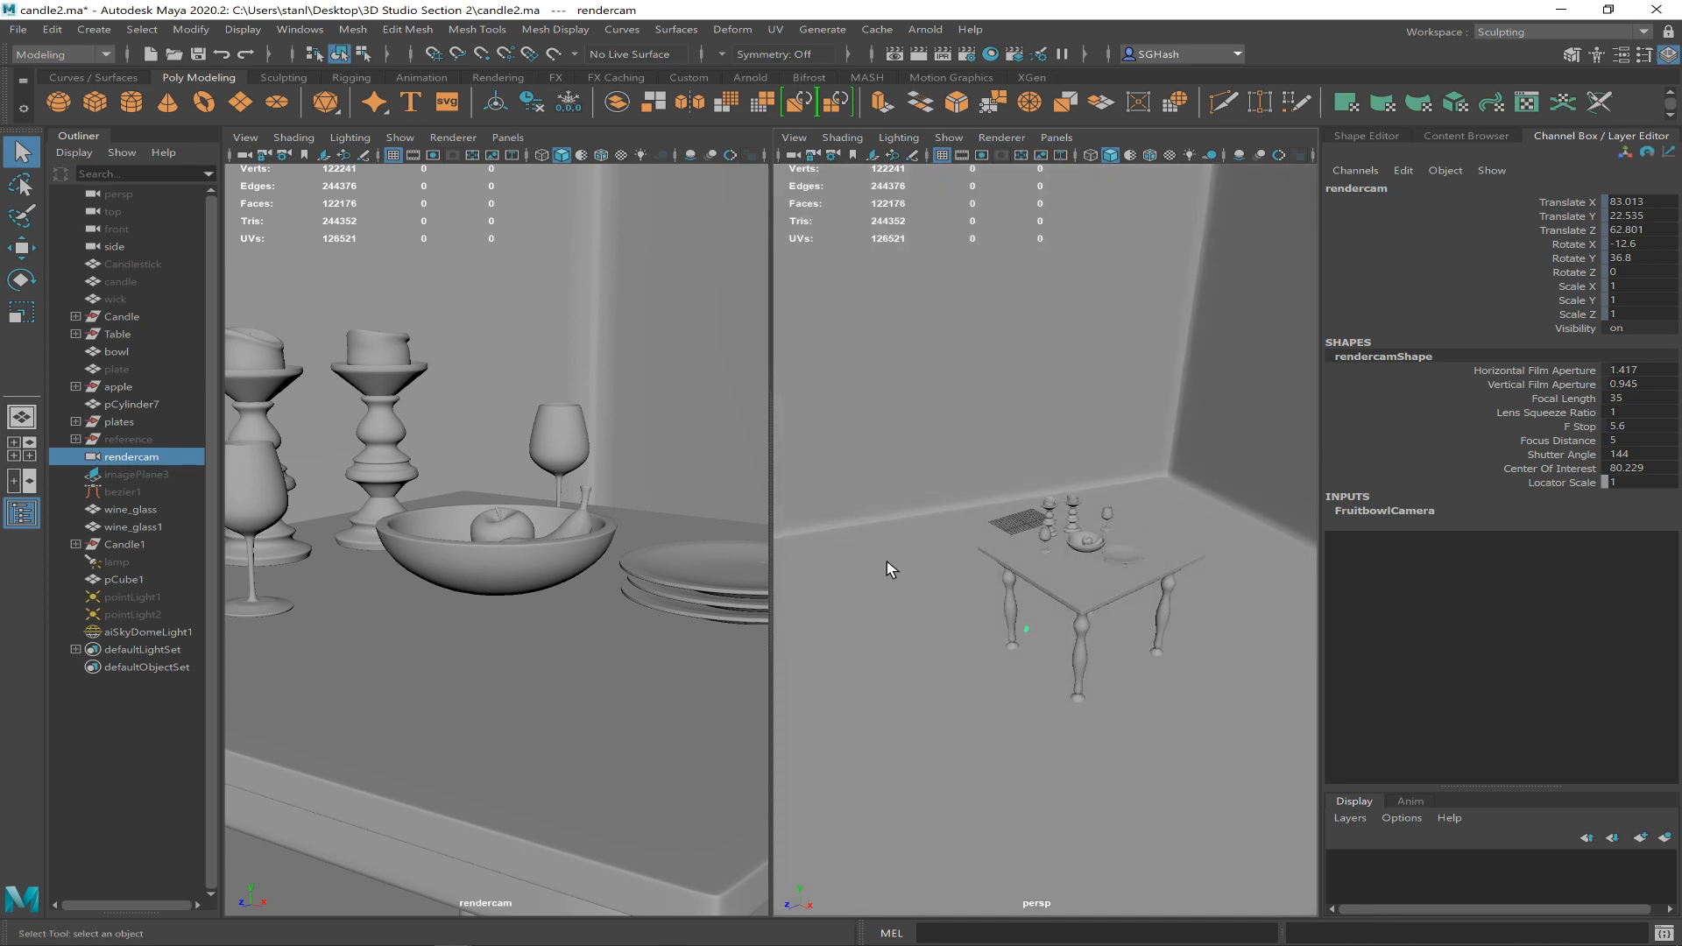
left_click_drag(1062, 544, 981, 537, "alt")
left_click(1077, 543)
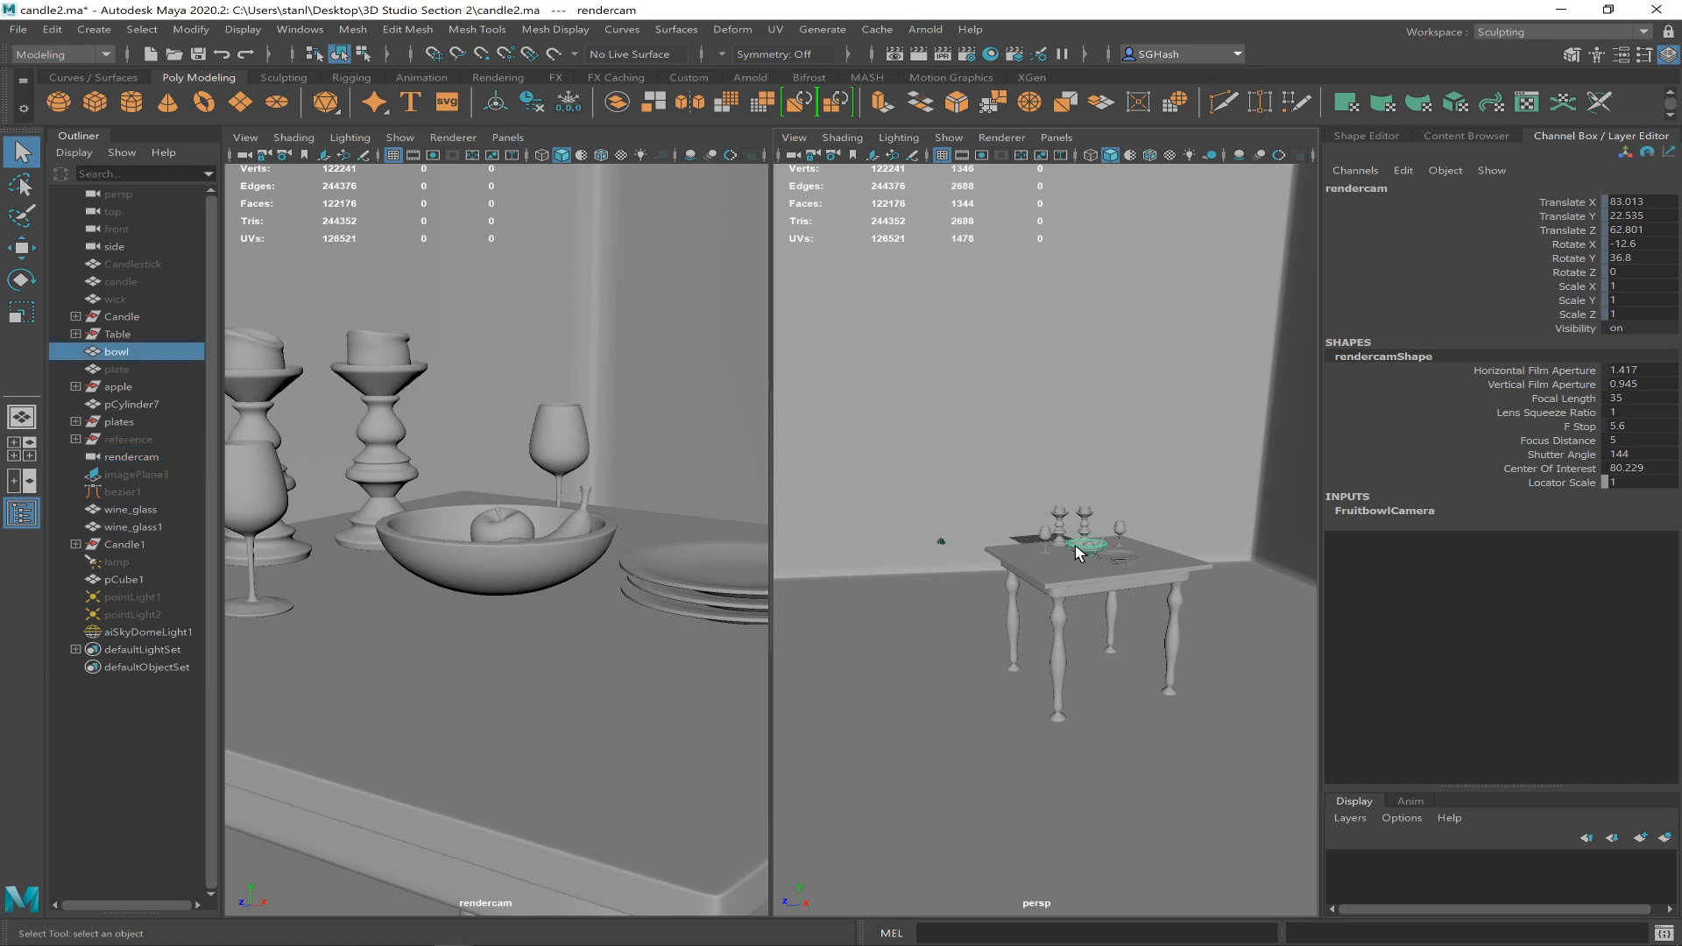
key("f")
mouse_move(1063, 478)
left_mouse_down("alt")
mouse_move(1059, 515)
mouse_move(1034, 476)
mouse_move(1093, 491)
left_mouse_up("alt")
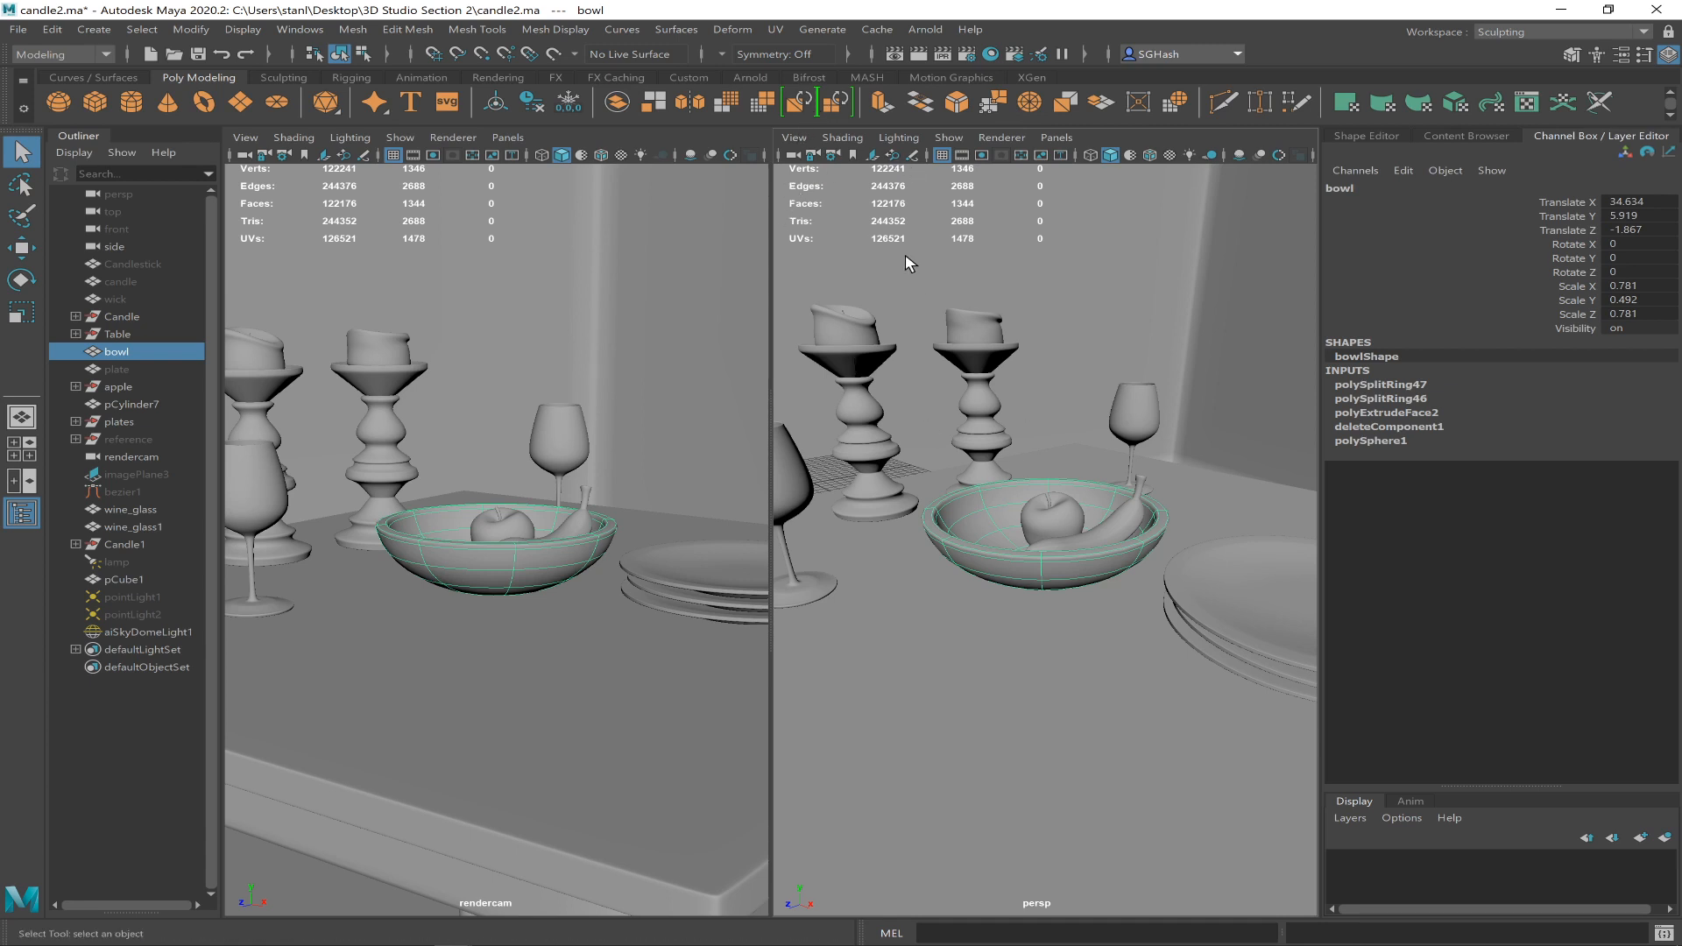
- Open the Paint Effects brush library with Get Brush, leaving no floating Generate commands window open
left_click(823, 28)
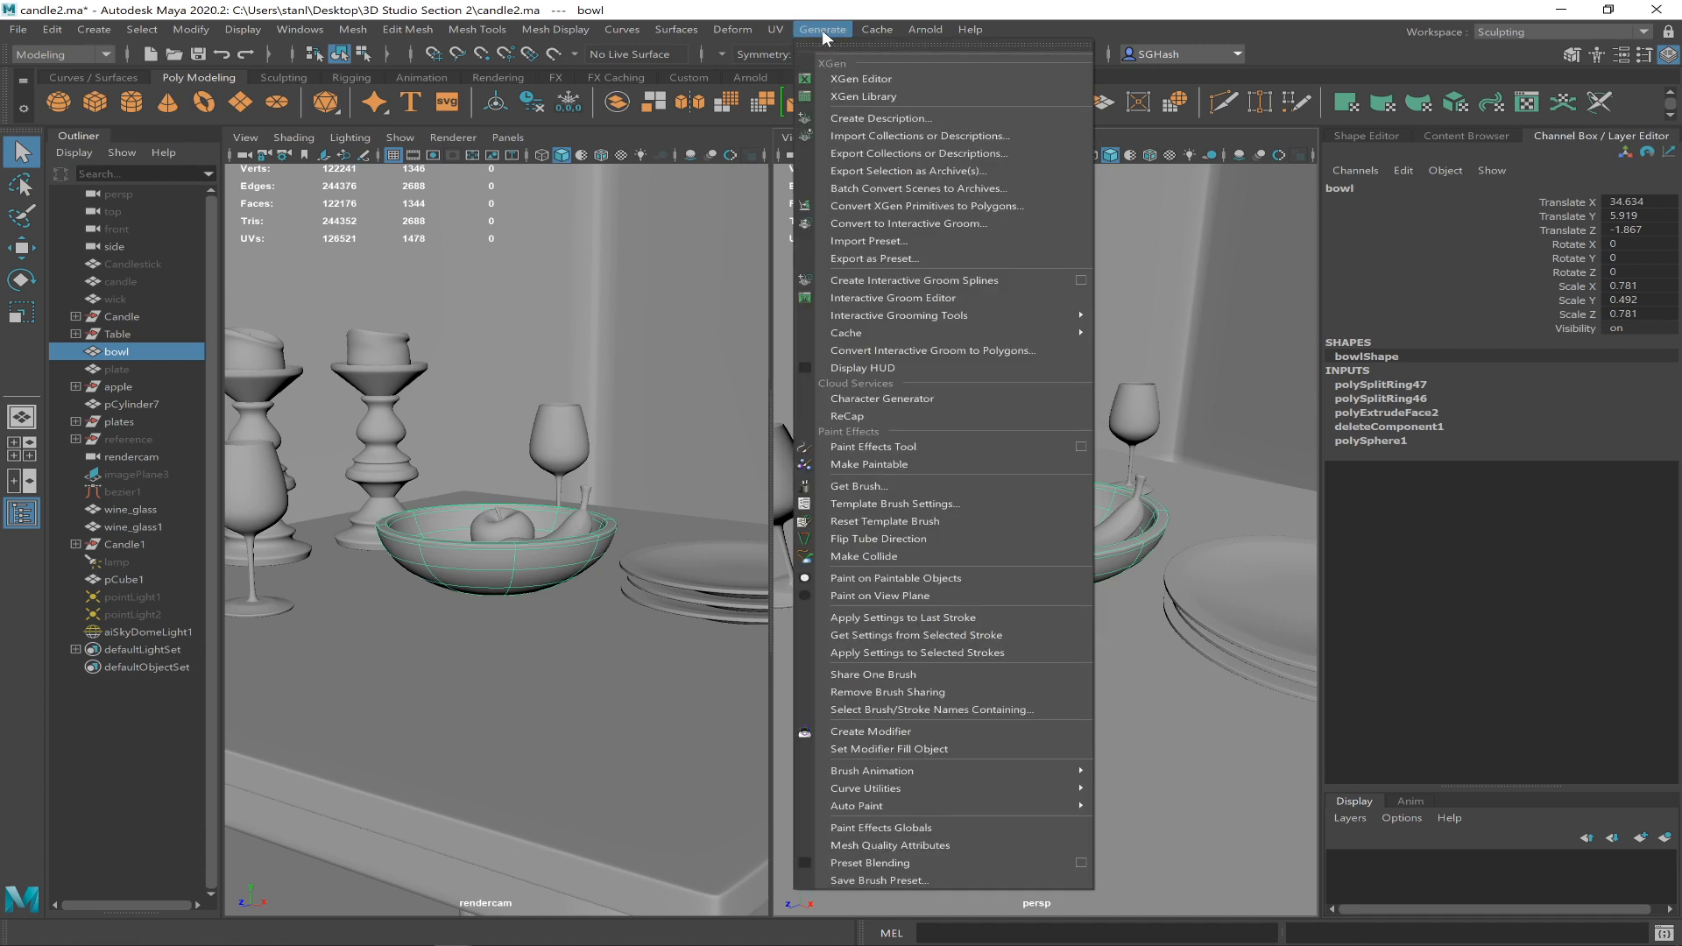
left_click(876, 46)
left_click_drag(977, 25, 448, 87)
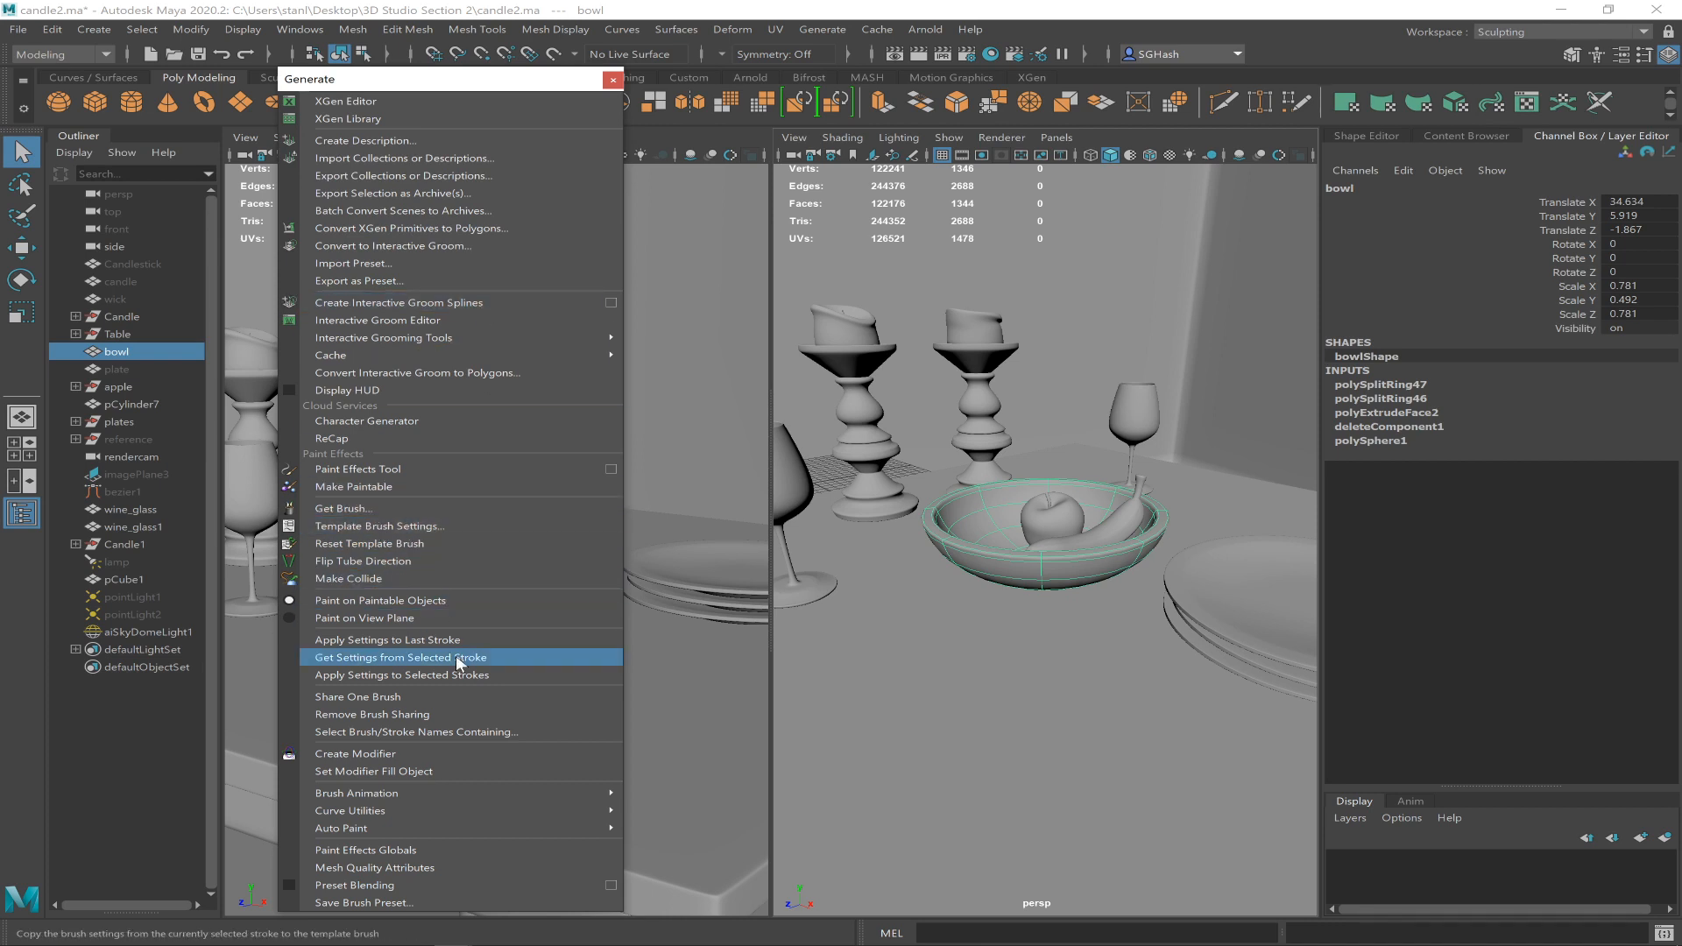
left_click(394, 511)
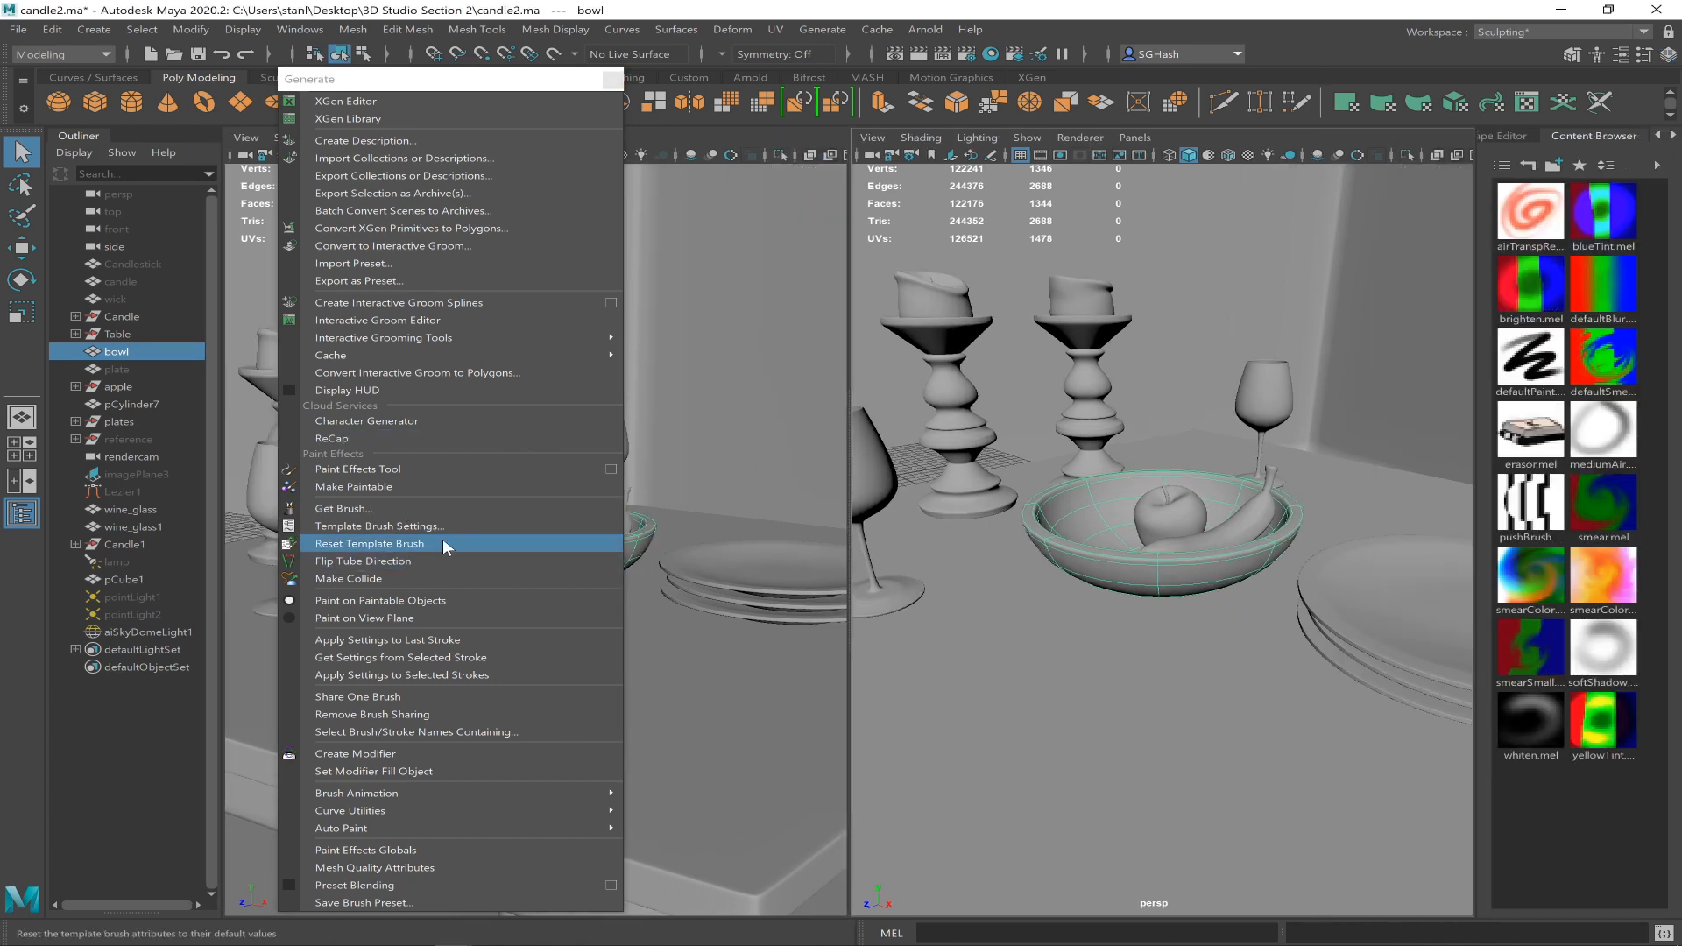
left_click(610, 84)
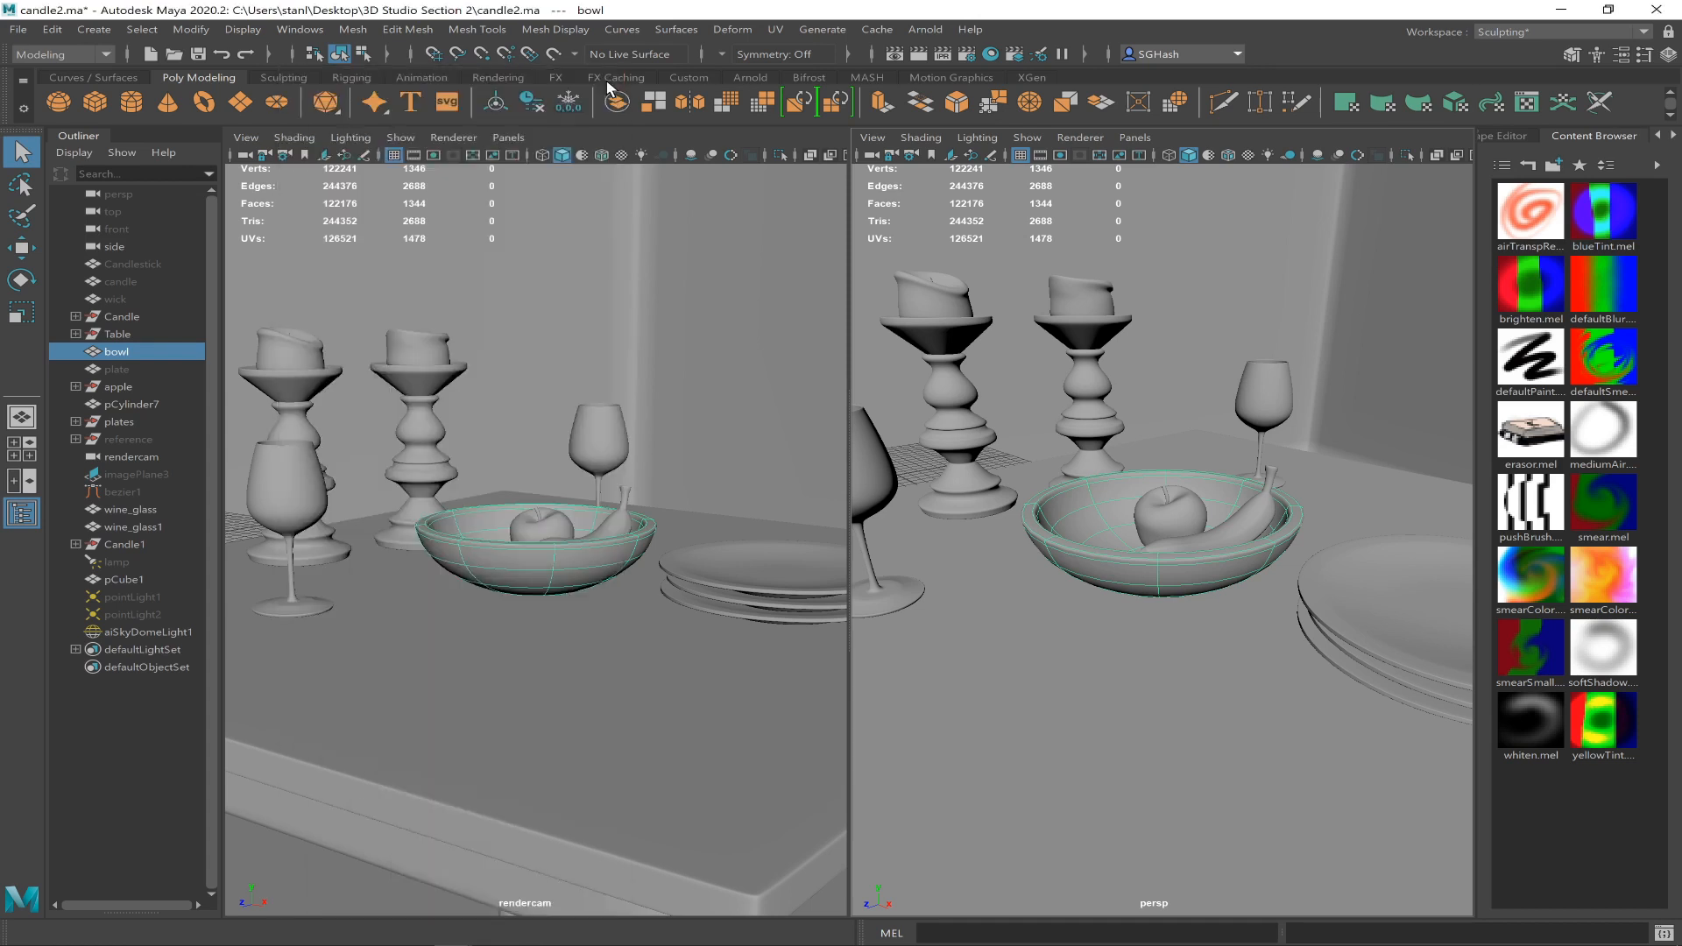
- Enlarge the perspective view to a single pane and widen the Content Browser, keeping the brushes displayed as thumbnails
key("space")
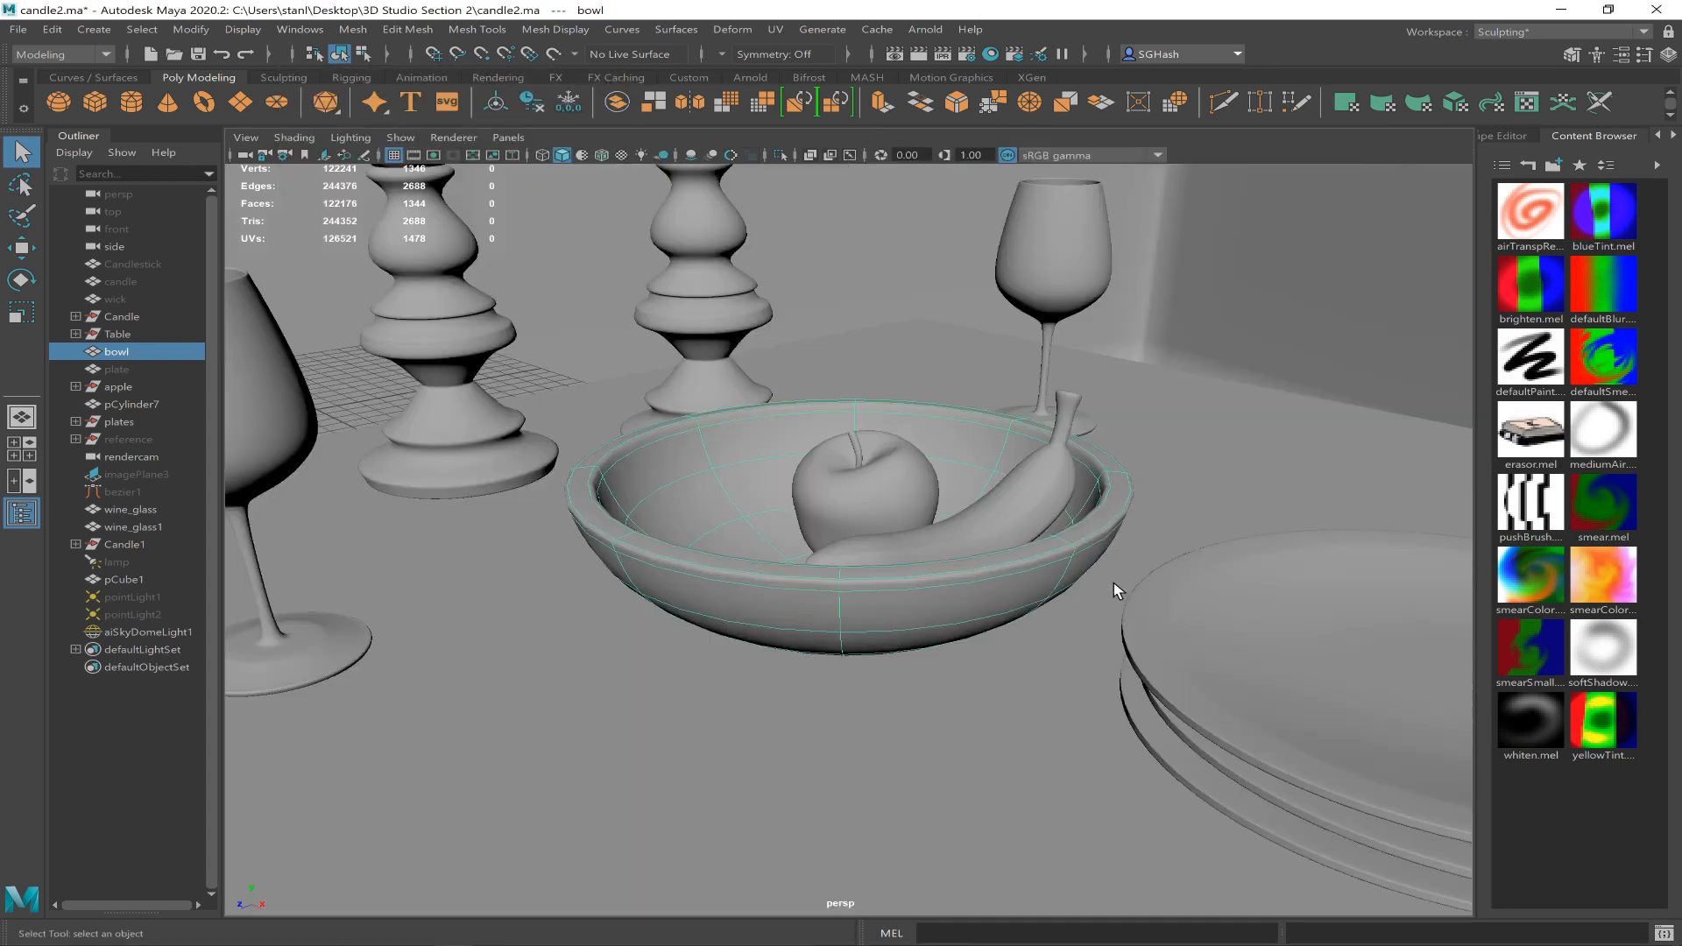
left_click_drag(1481, 531, 1139, 532)
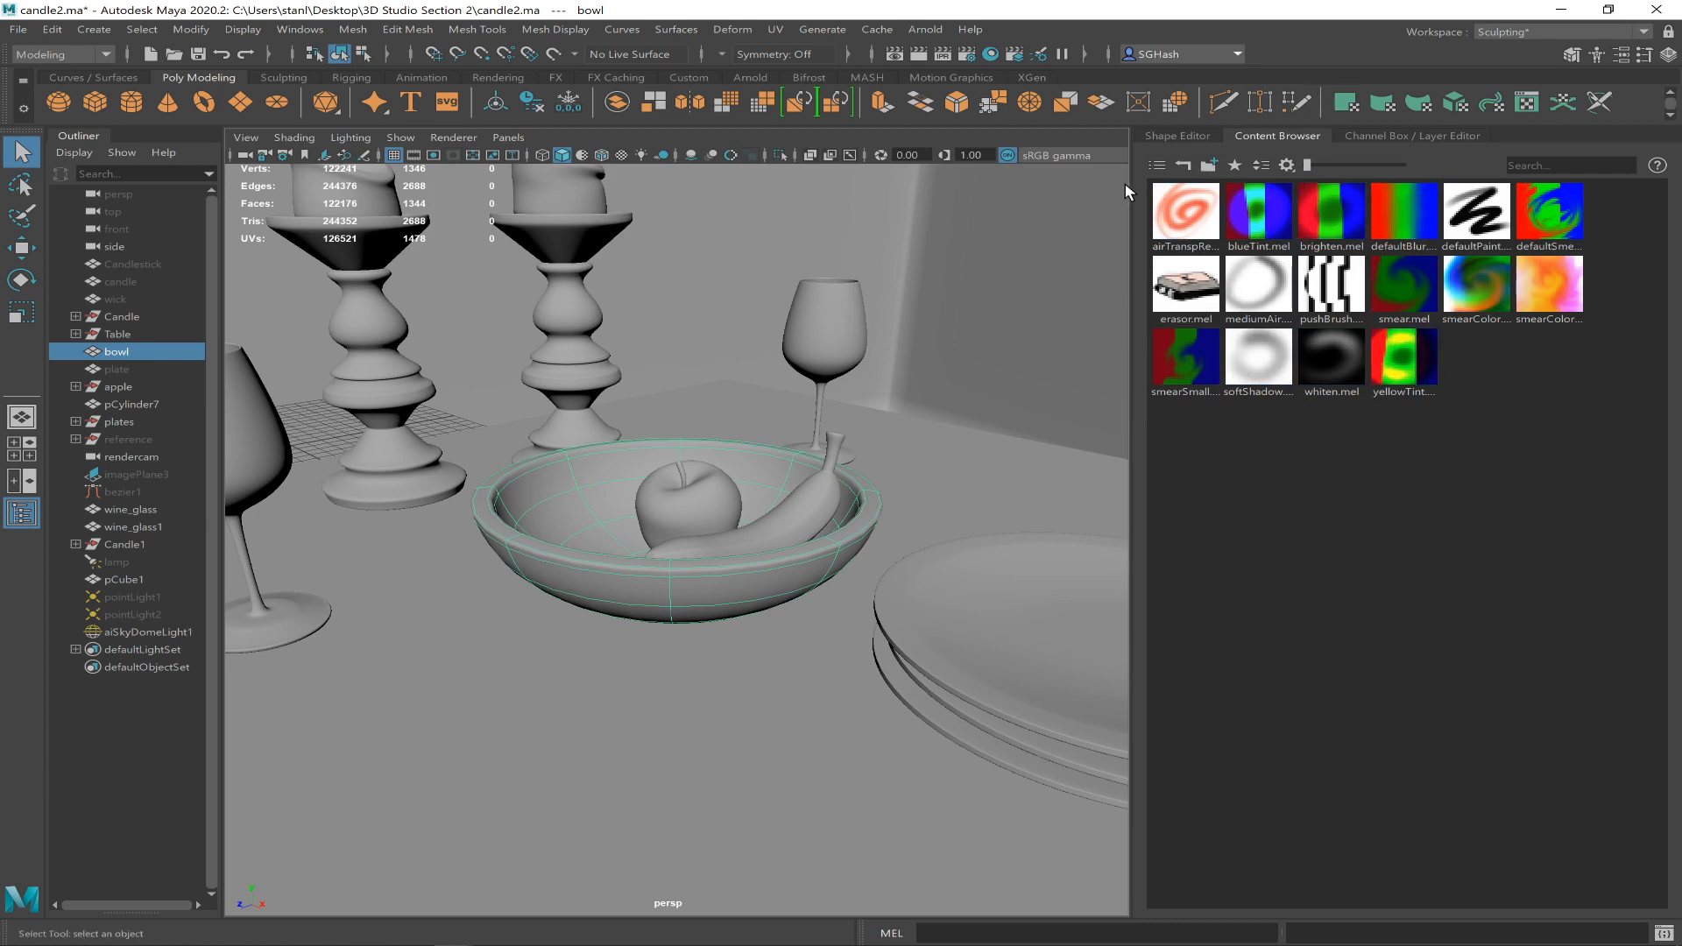
left_click(1157, 165)
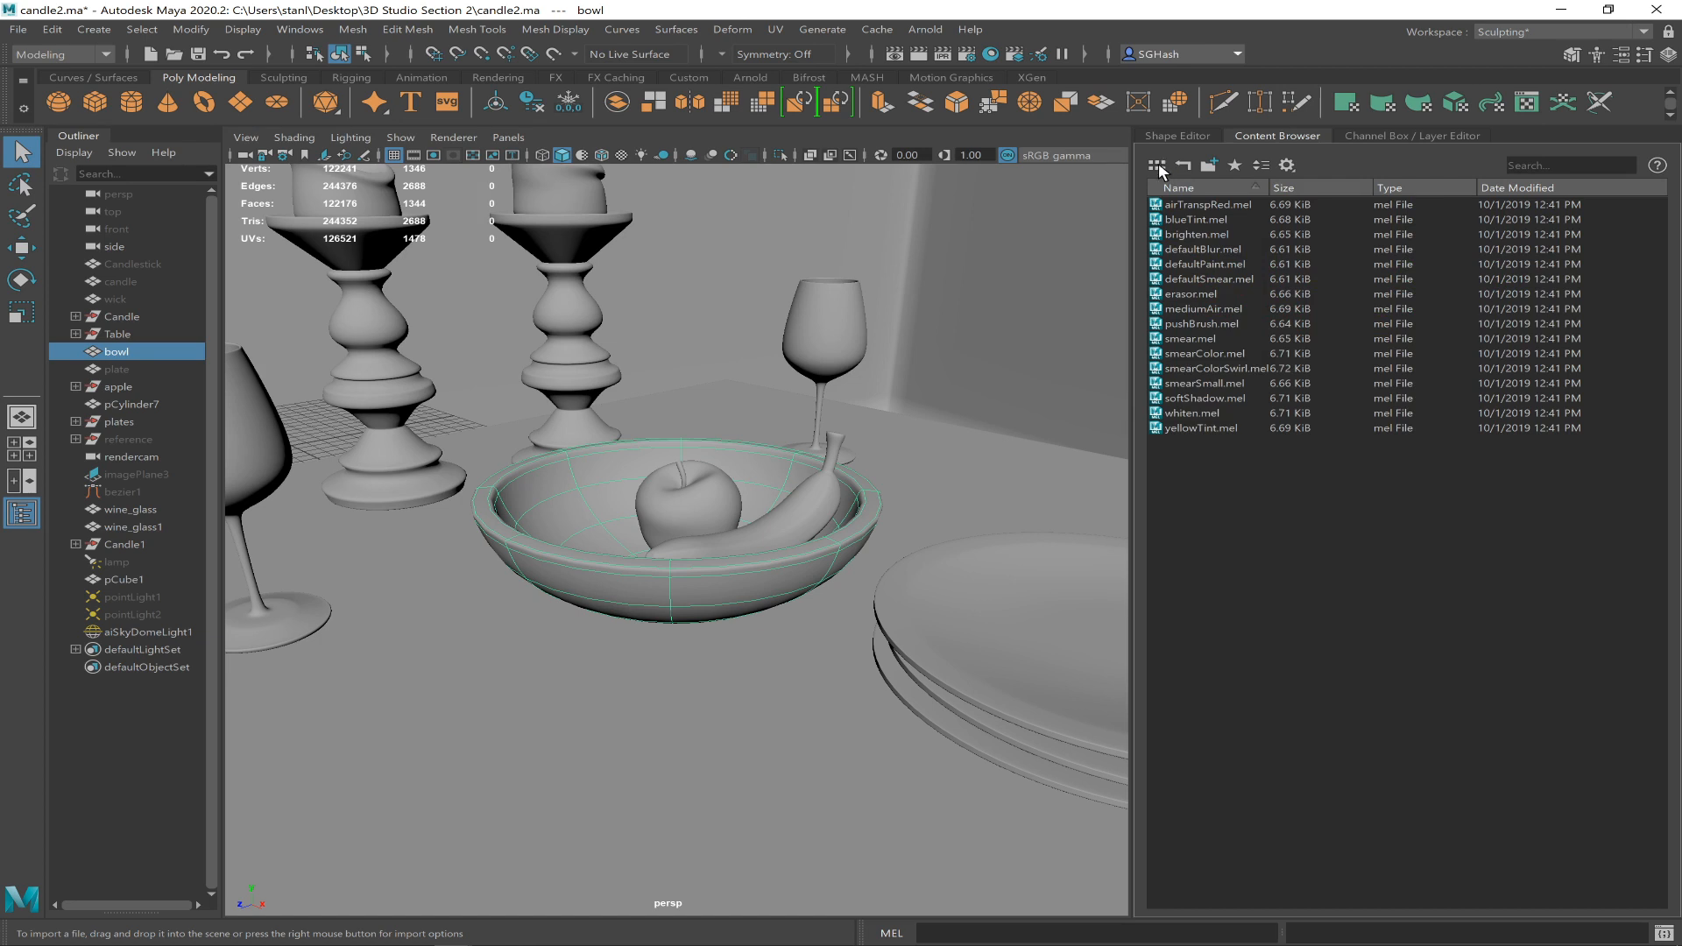
left_click(1158, 165)
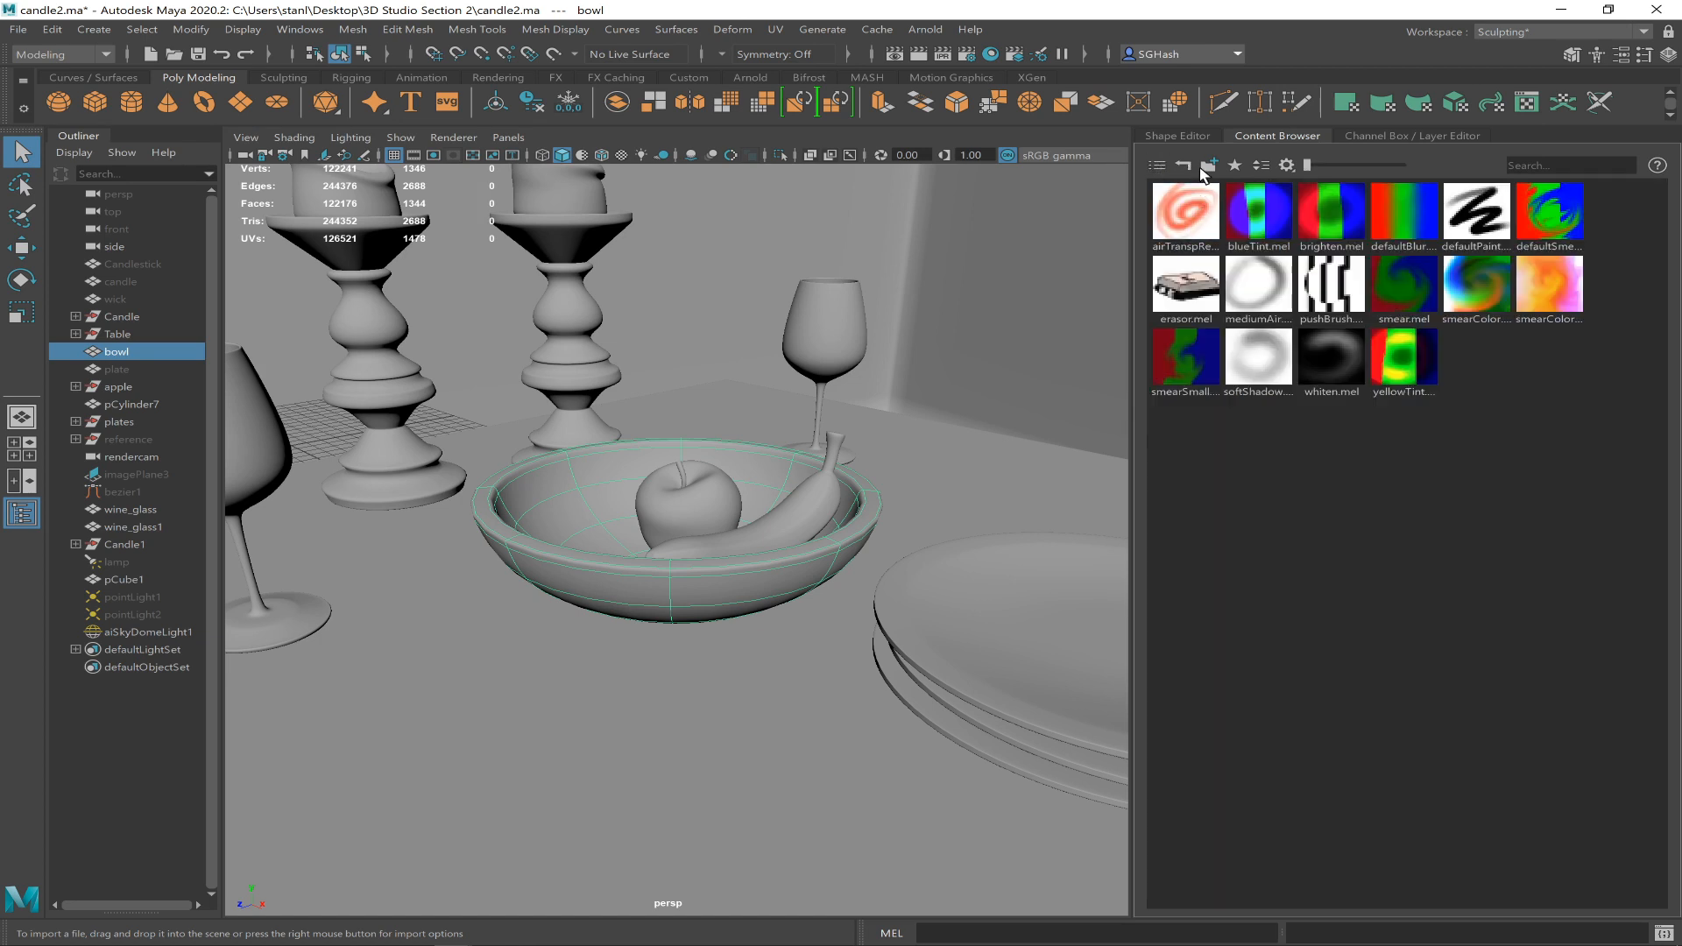
- Go up to the brush category folders, open Flowers and choose the roses.mel brush
left_click(1184, 165)
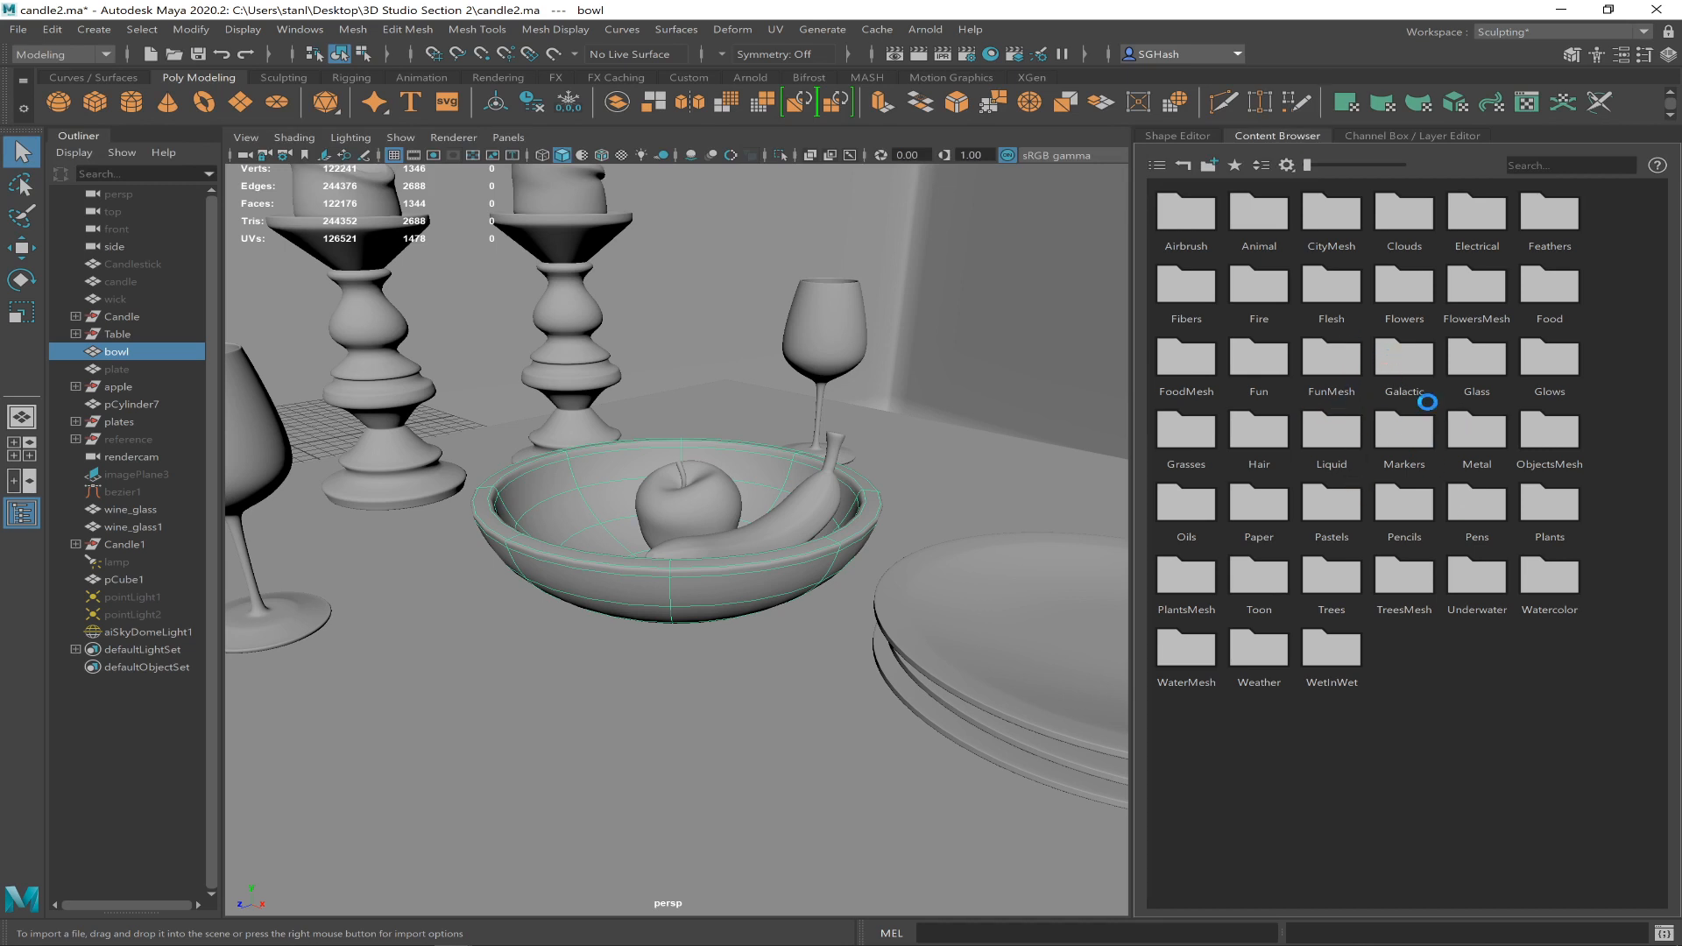
double_click(1404, 297)
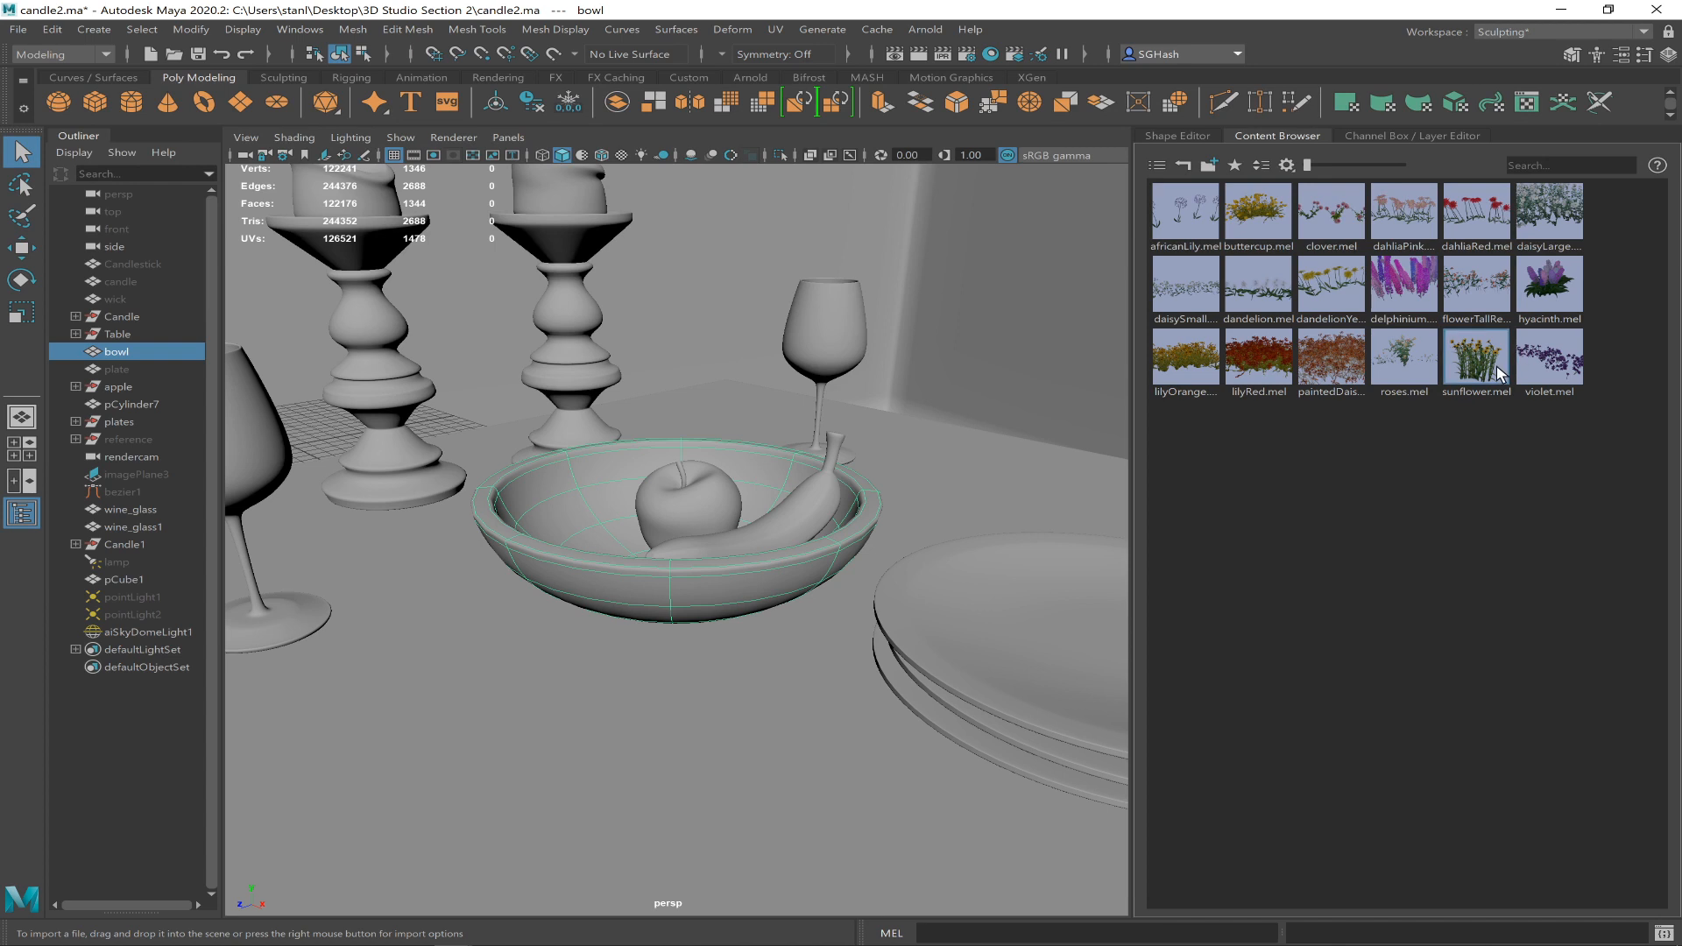
left_click(1424, 364)
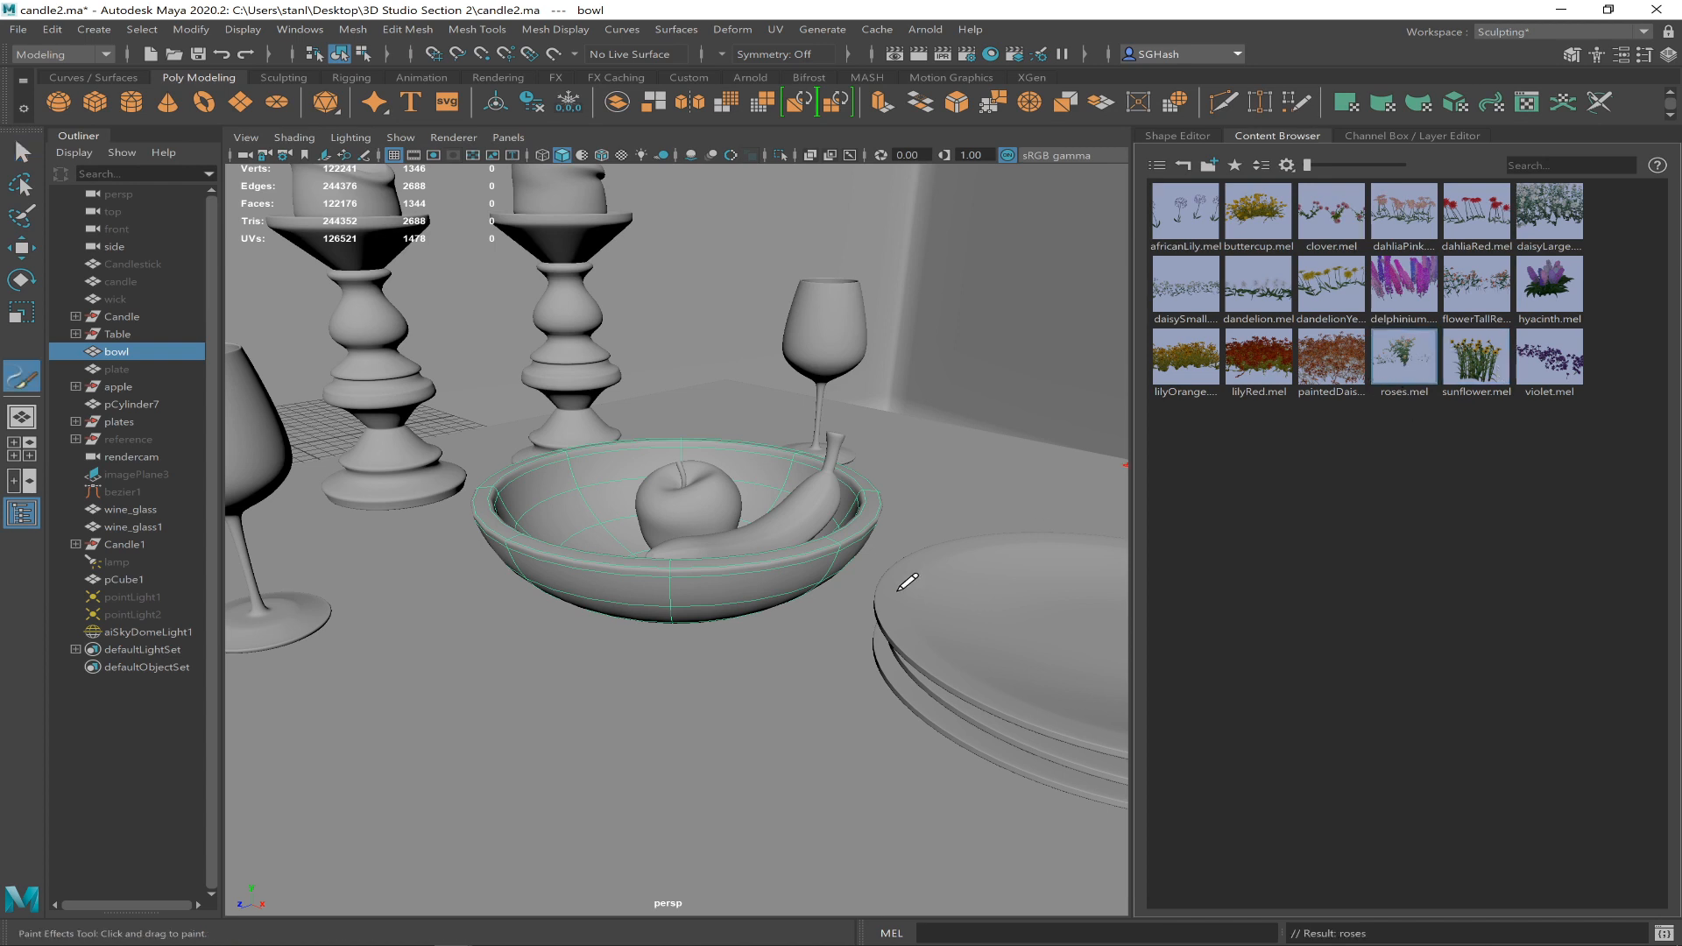
- Leave the Paint Effects tool, select the wine glass beside the candlesticks and apply Make Paintable to it
right_click_drag(910, 580, 661, 515, "alt")
mouse_move(756, 511)
left_mouse_down("alt")
mouse_move(733, 544)
mouse_move(718, 508)
mouse_move(570, 462)
left_mouse_up("alt")
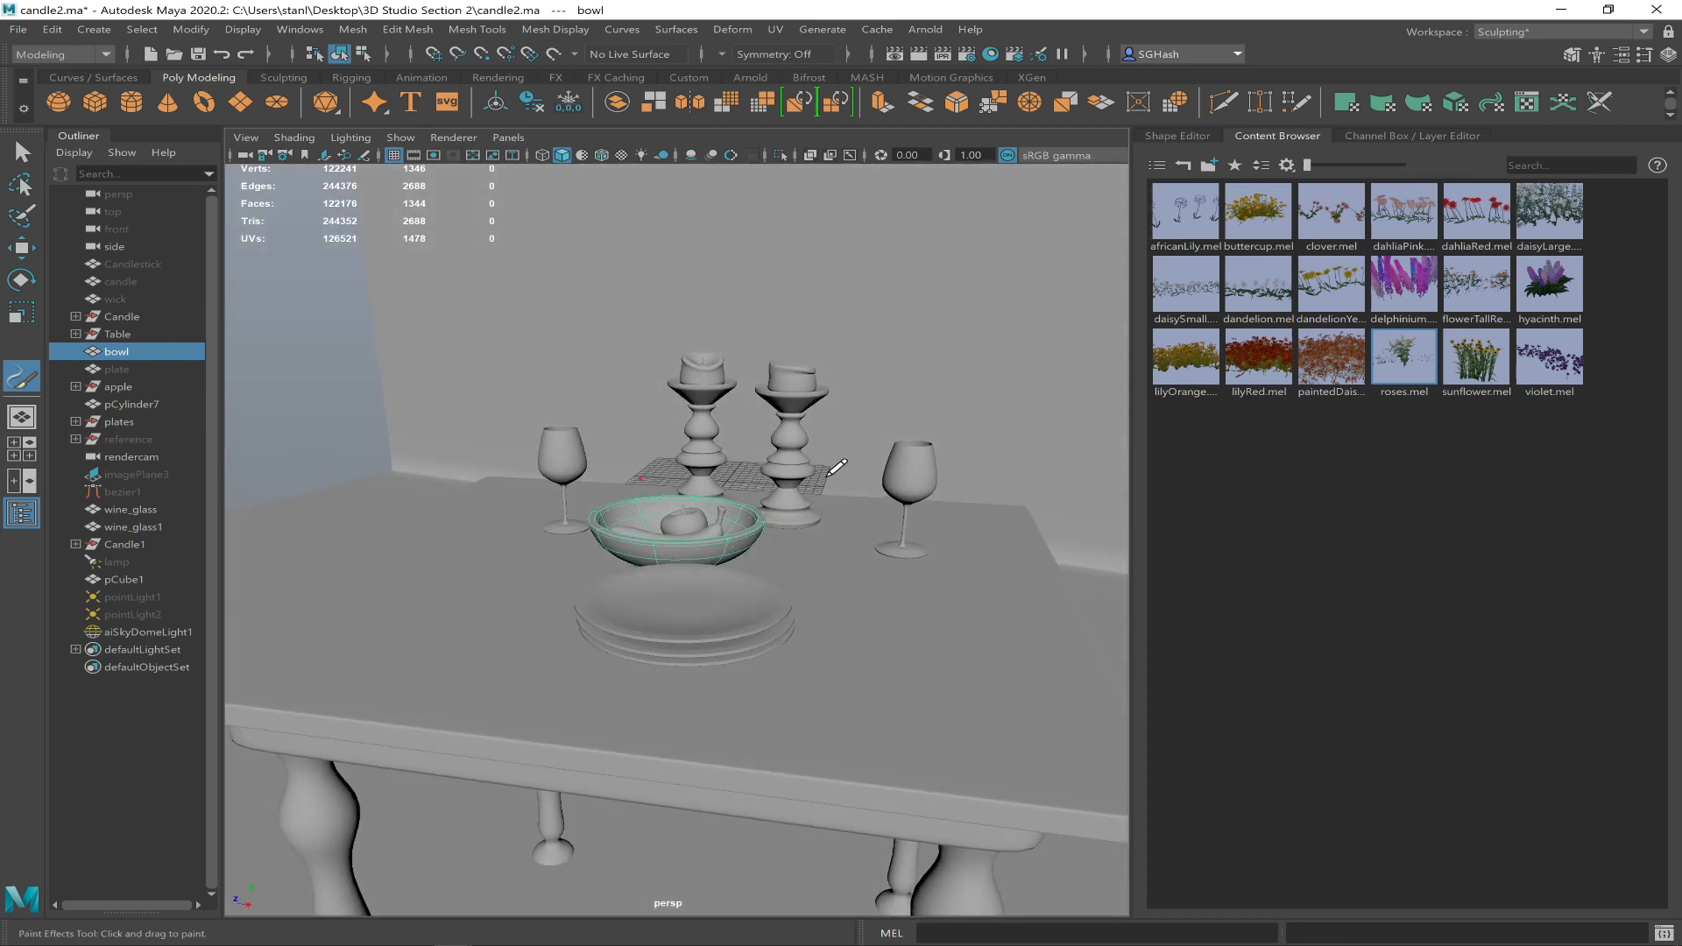
mouse_move(885, 501)
left_mouse_down("alt")
mouse_move(939, 507)
mouse_move(900, 496)
left_mouse_up("alt")
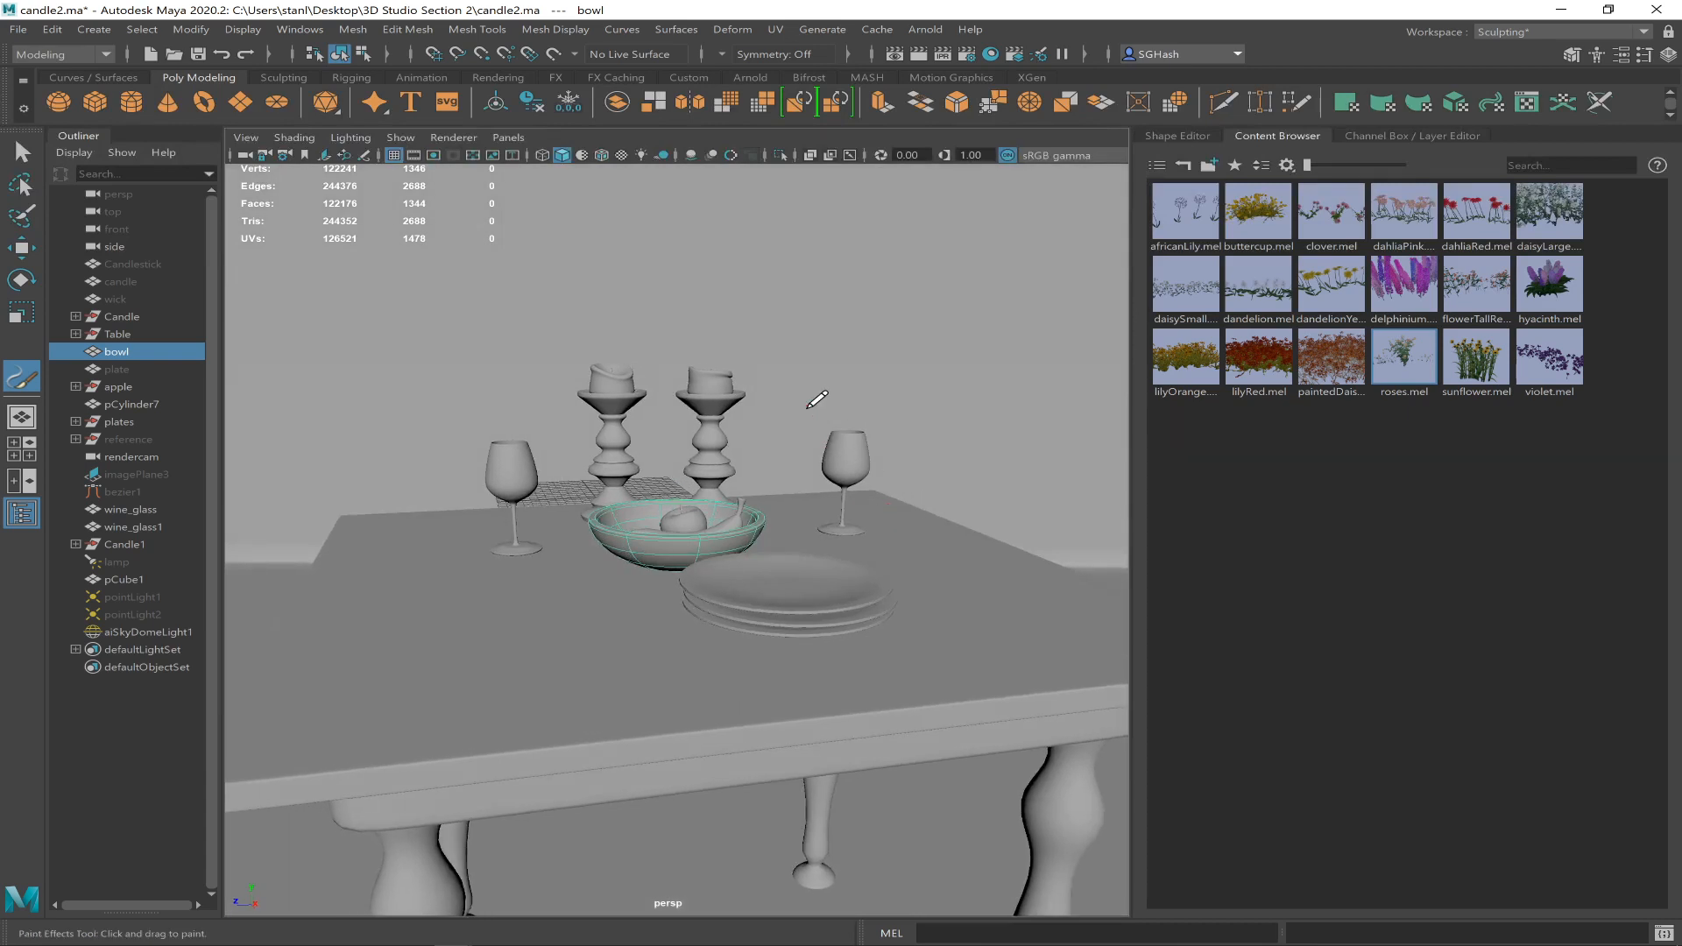
scroll(911, 530, "up", 4)
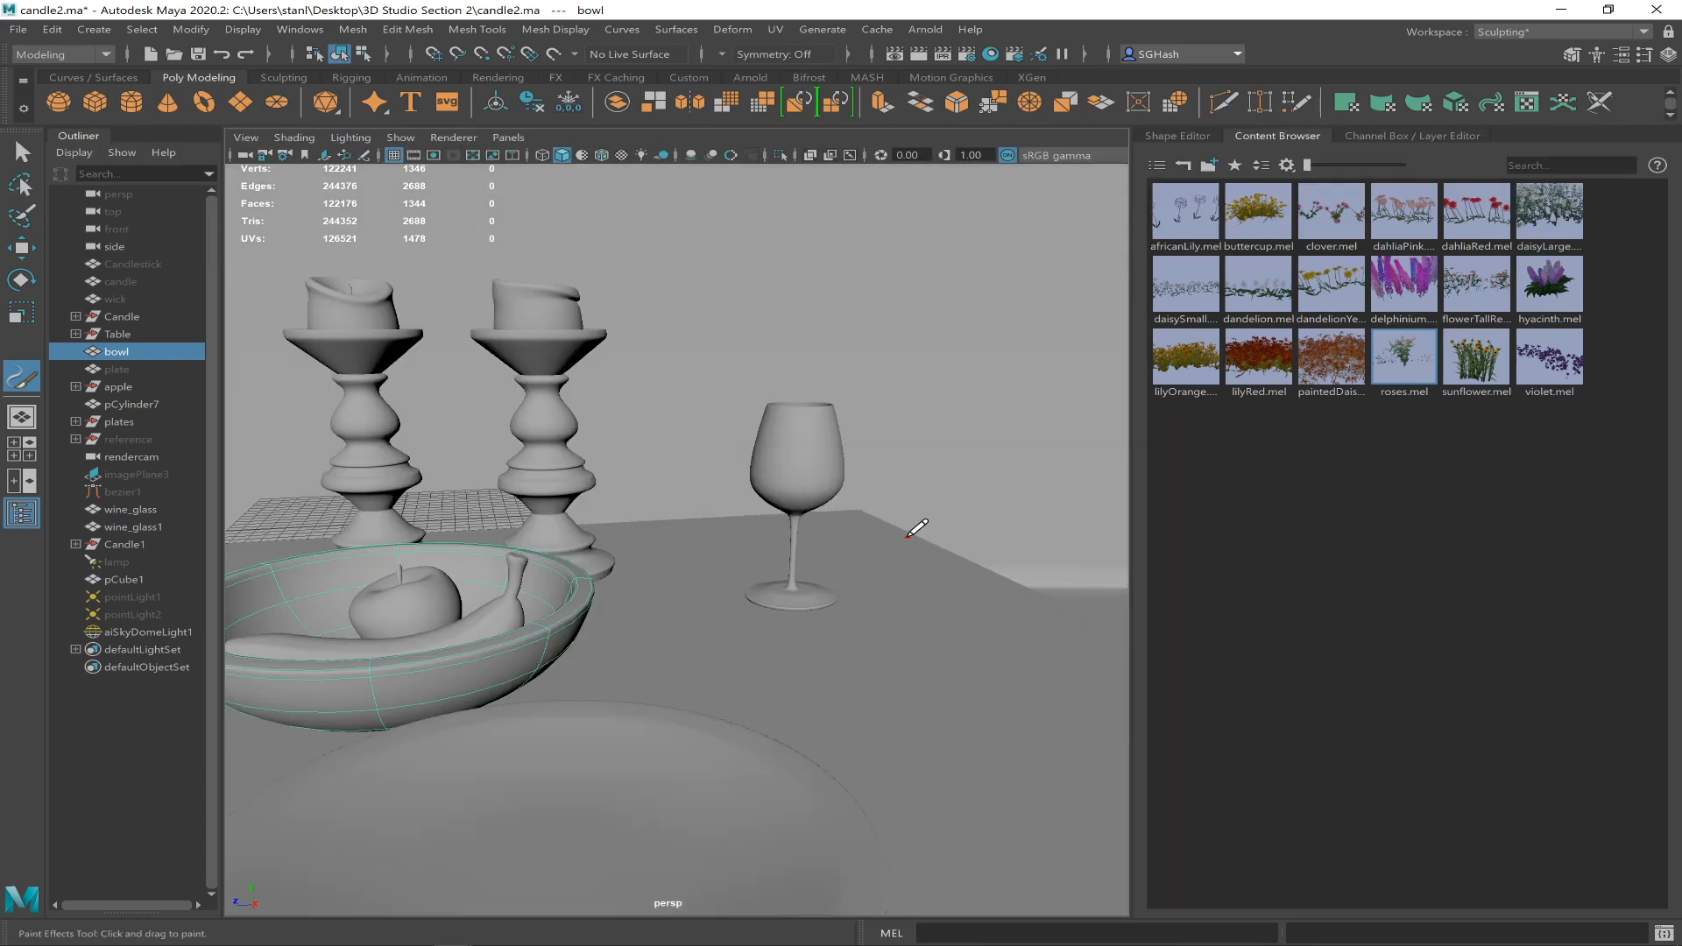
key("q")
left_click(811, 451)
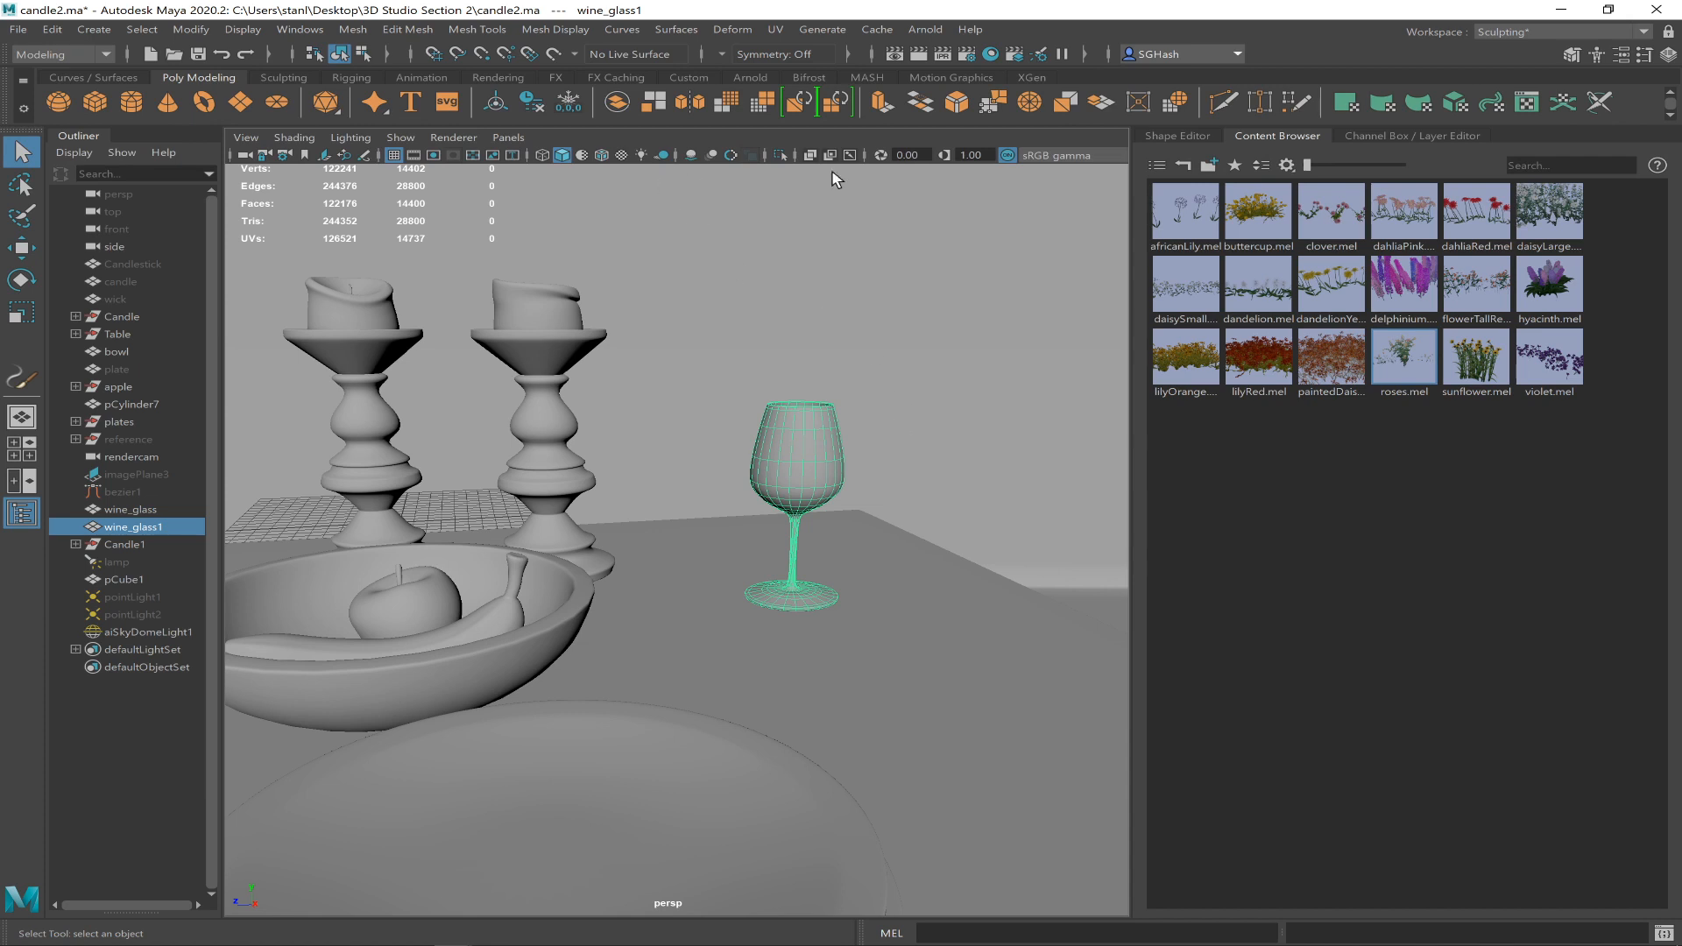
left_click(822, 27)
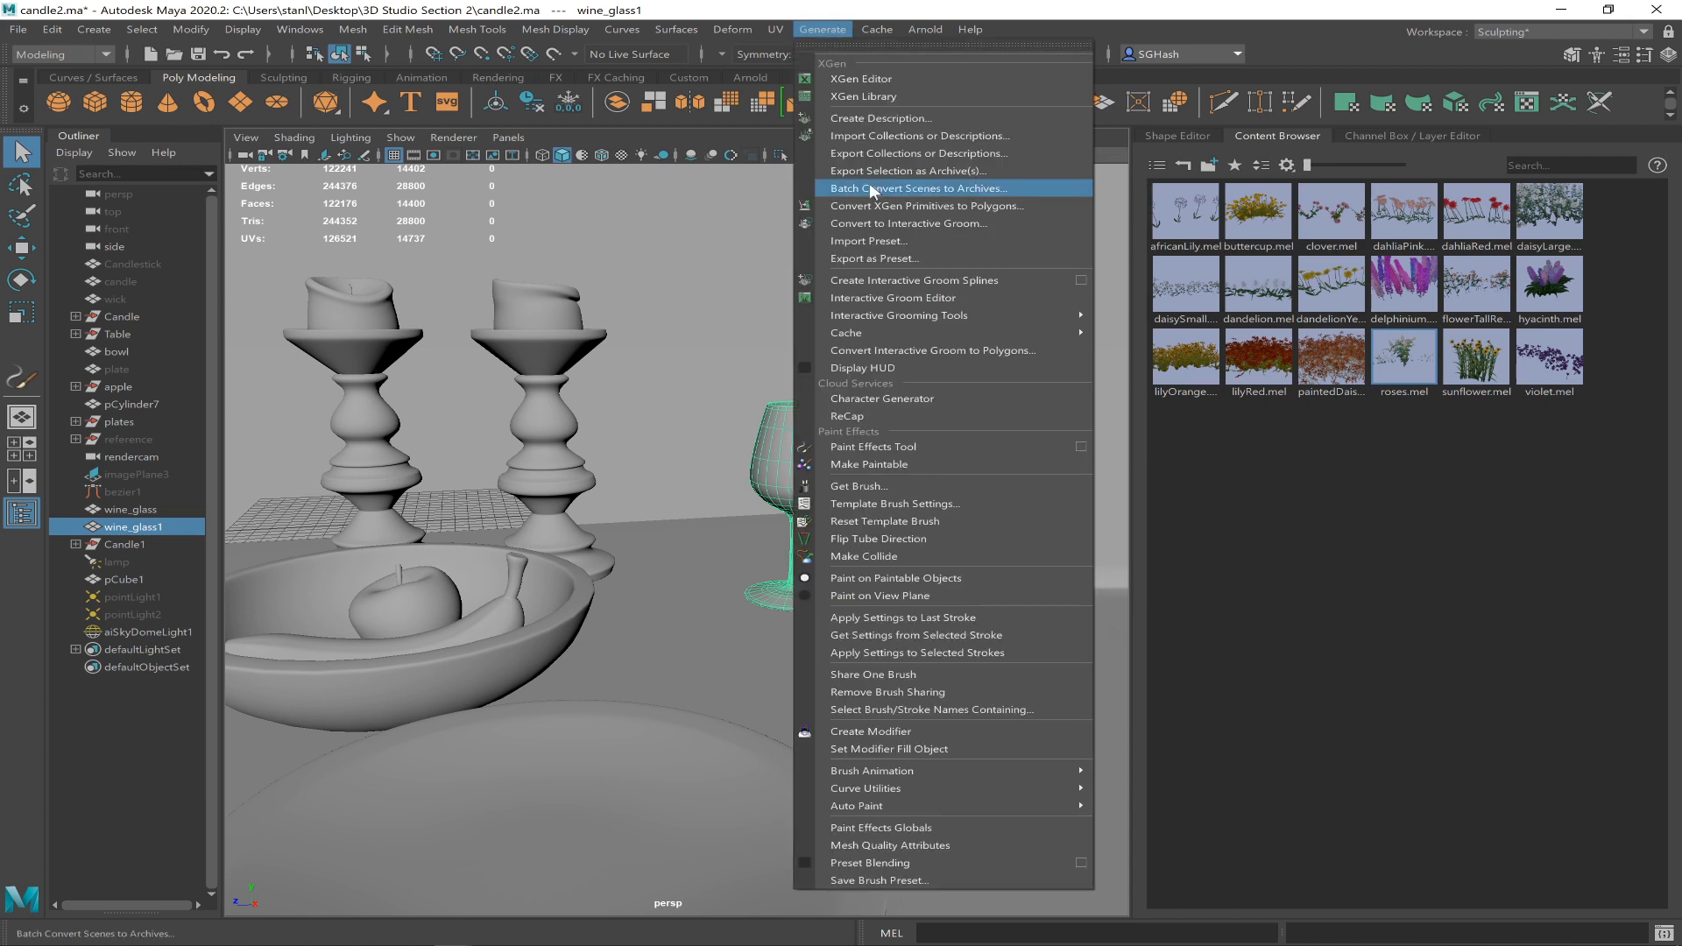
left_click(940, 465)
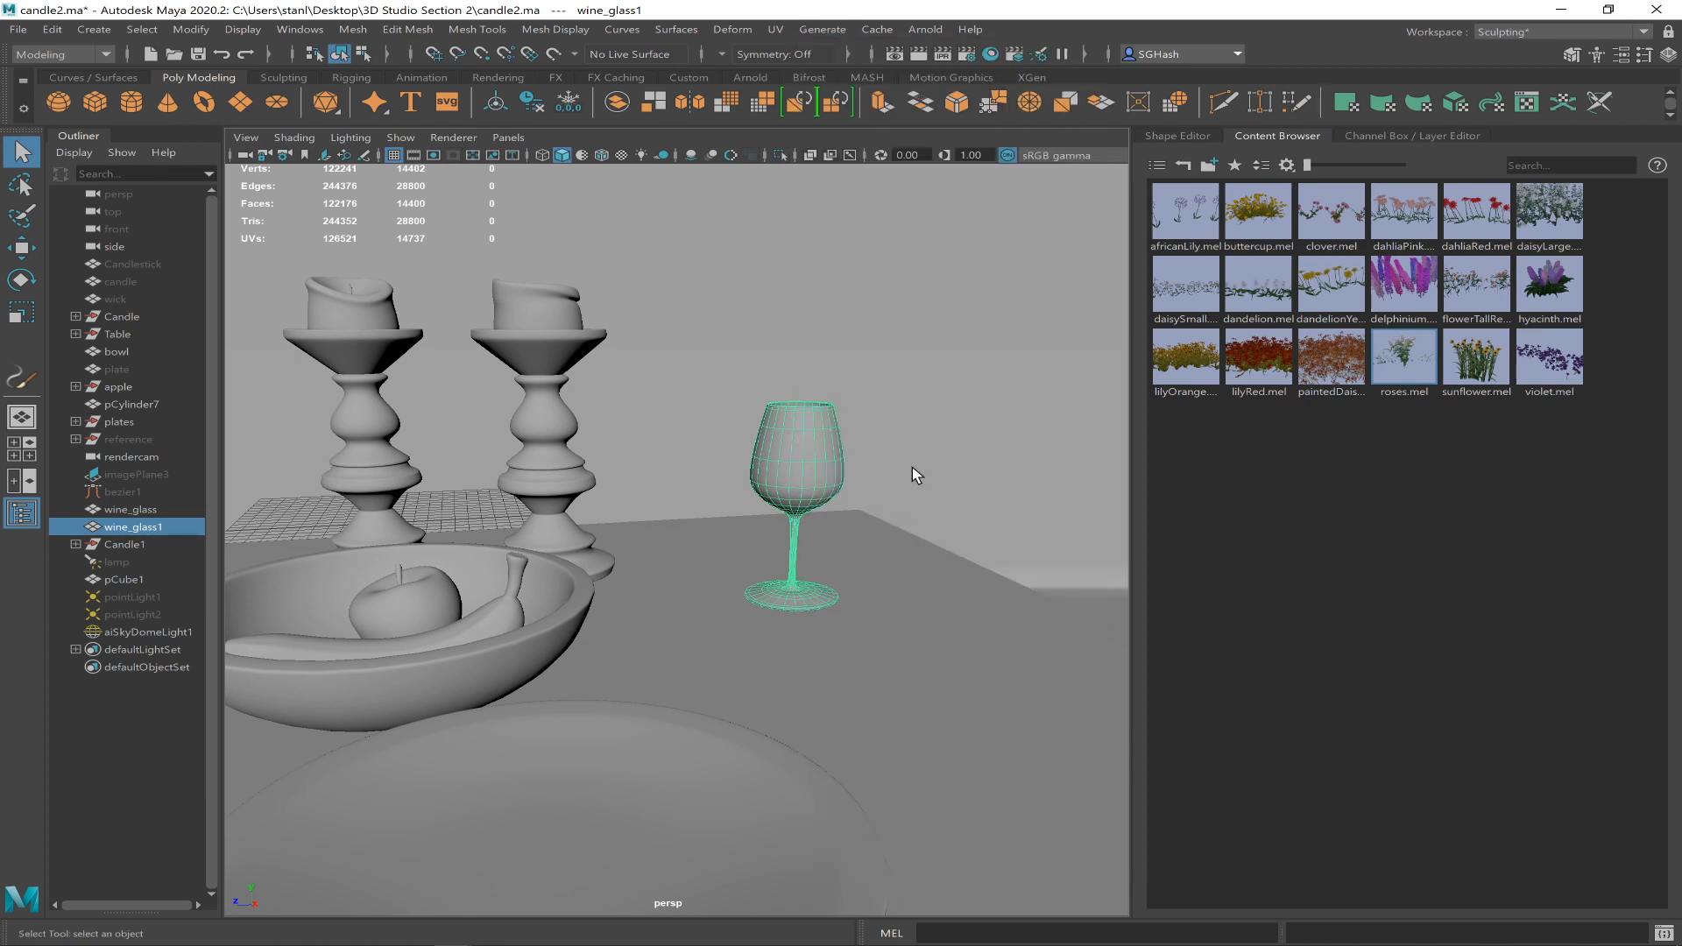
- Choose the Modeling menu set for the main menus
mouse_move(833, 470)
left_mouse_down("alt")
mouse_move(815, 458)
mouse_move(841, 436)
mouse_move(821, 453)
left_mouse_up("alt")
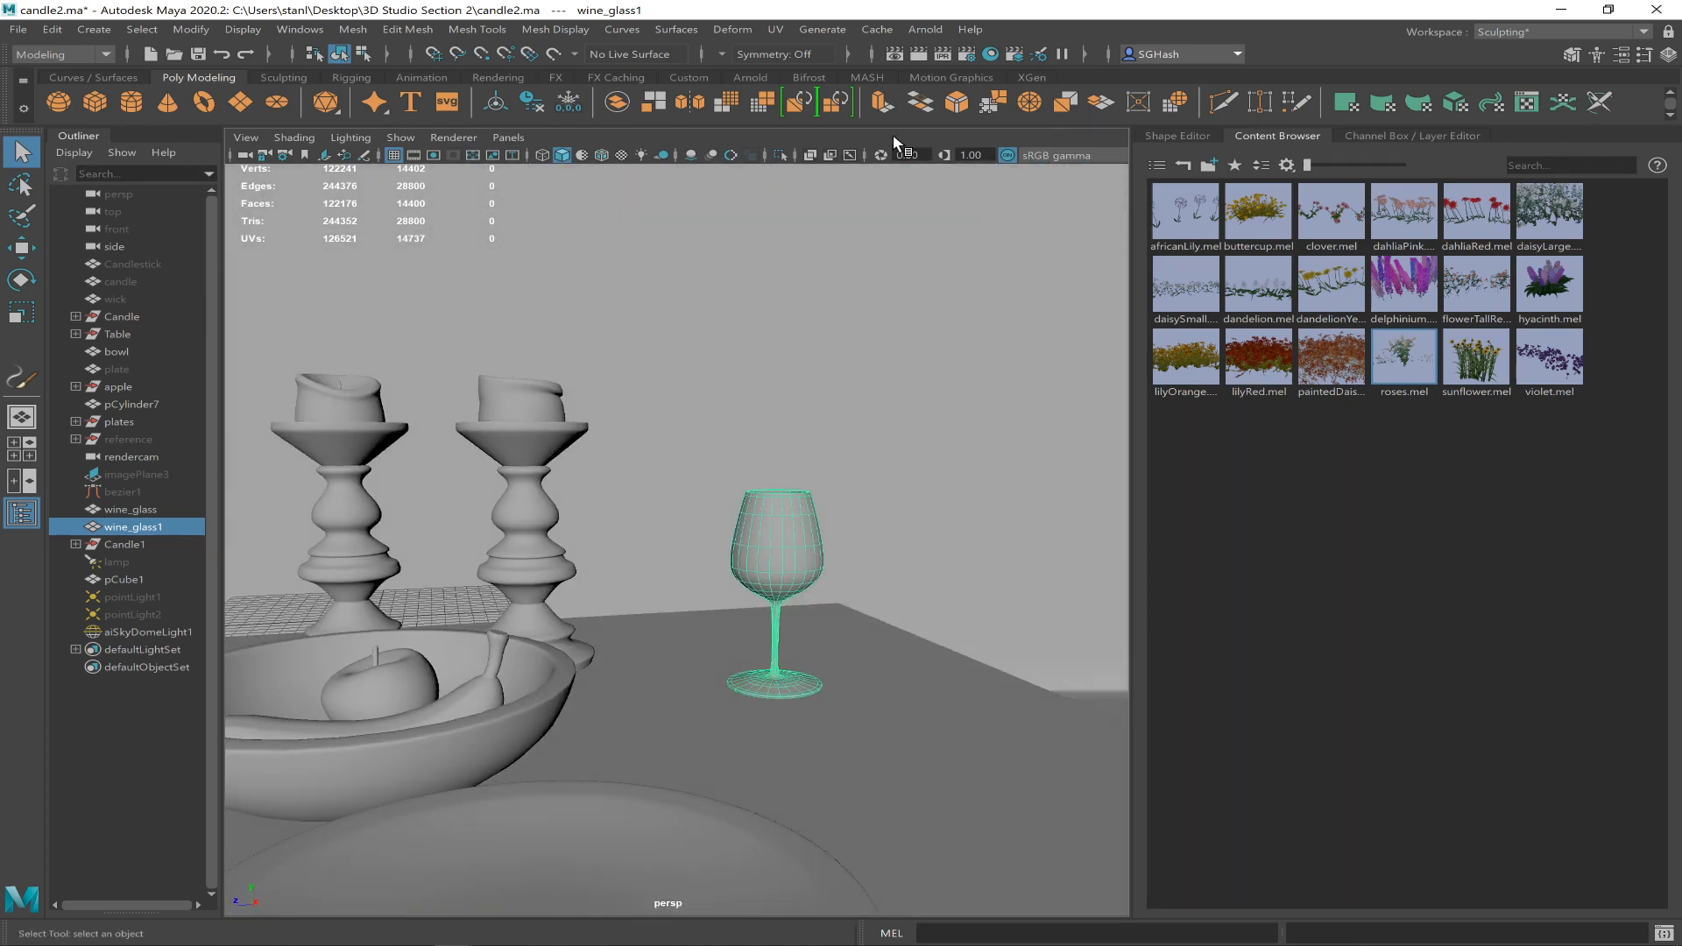
left_click(835, 30)
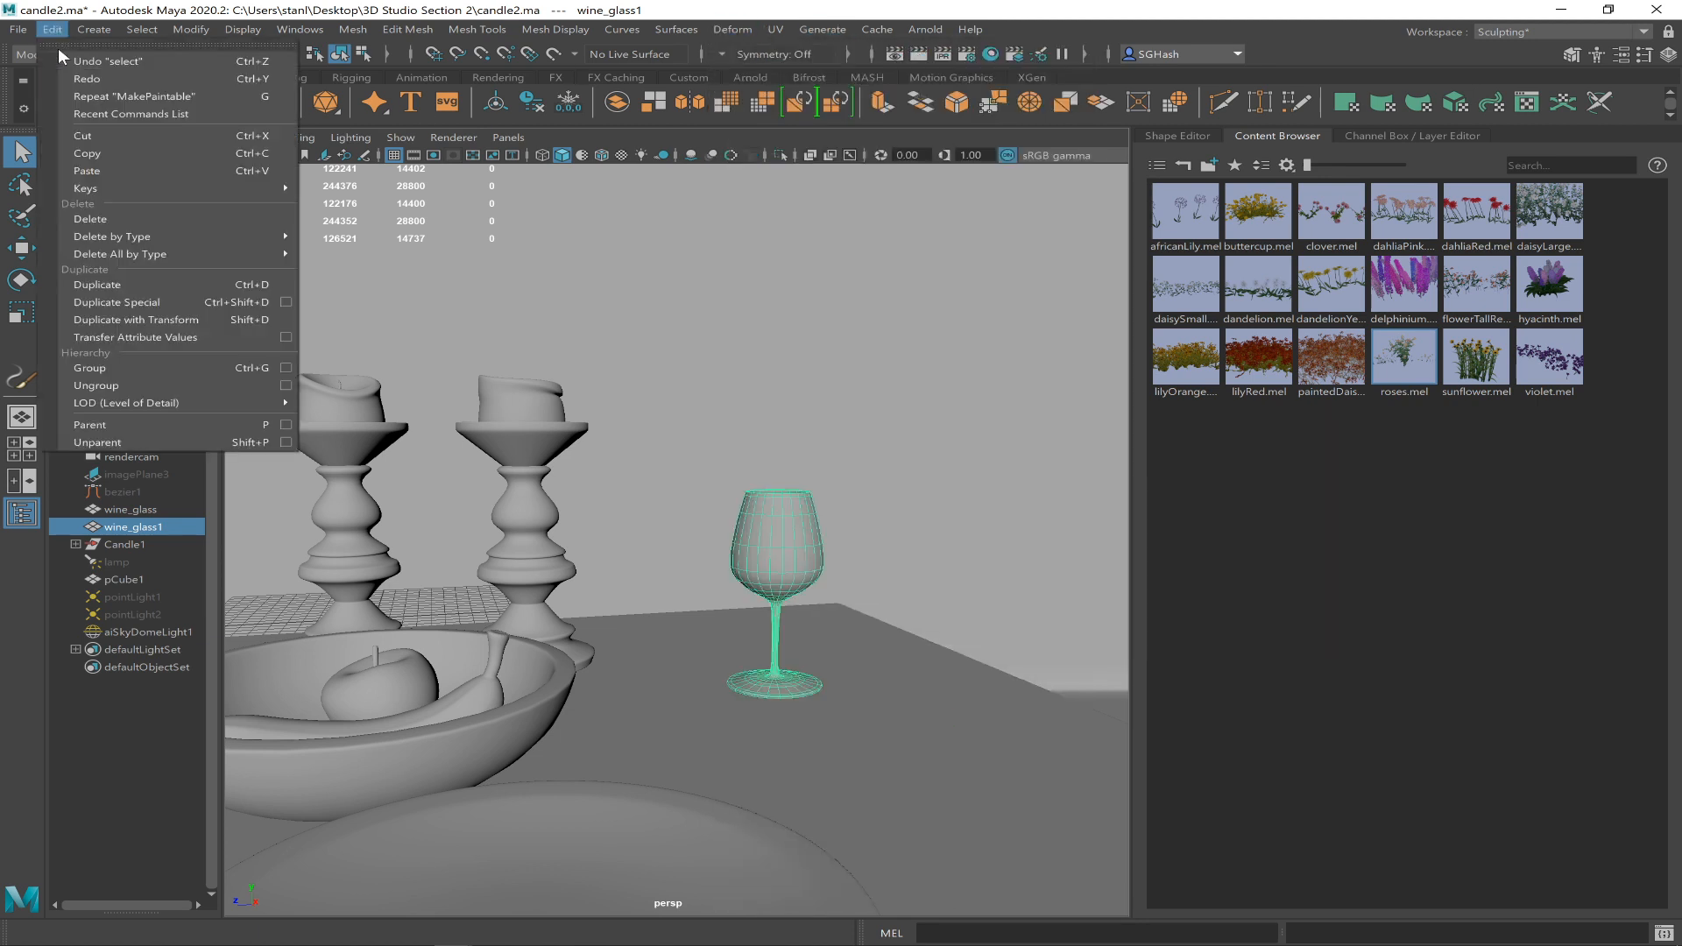
left_click(344, 10)
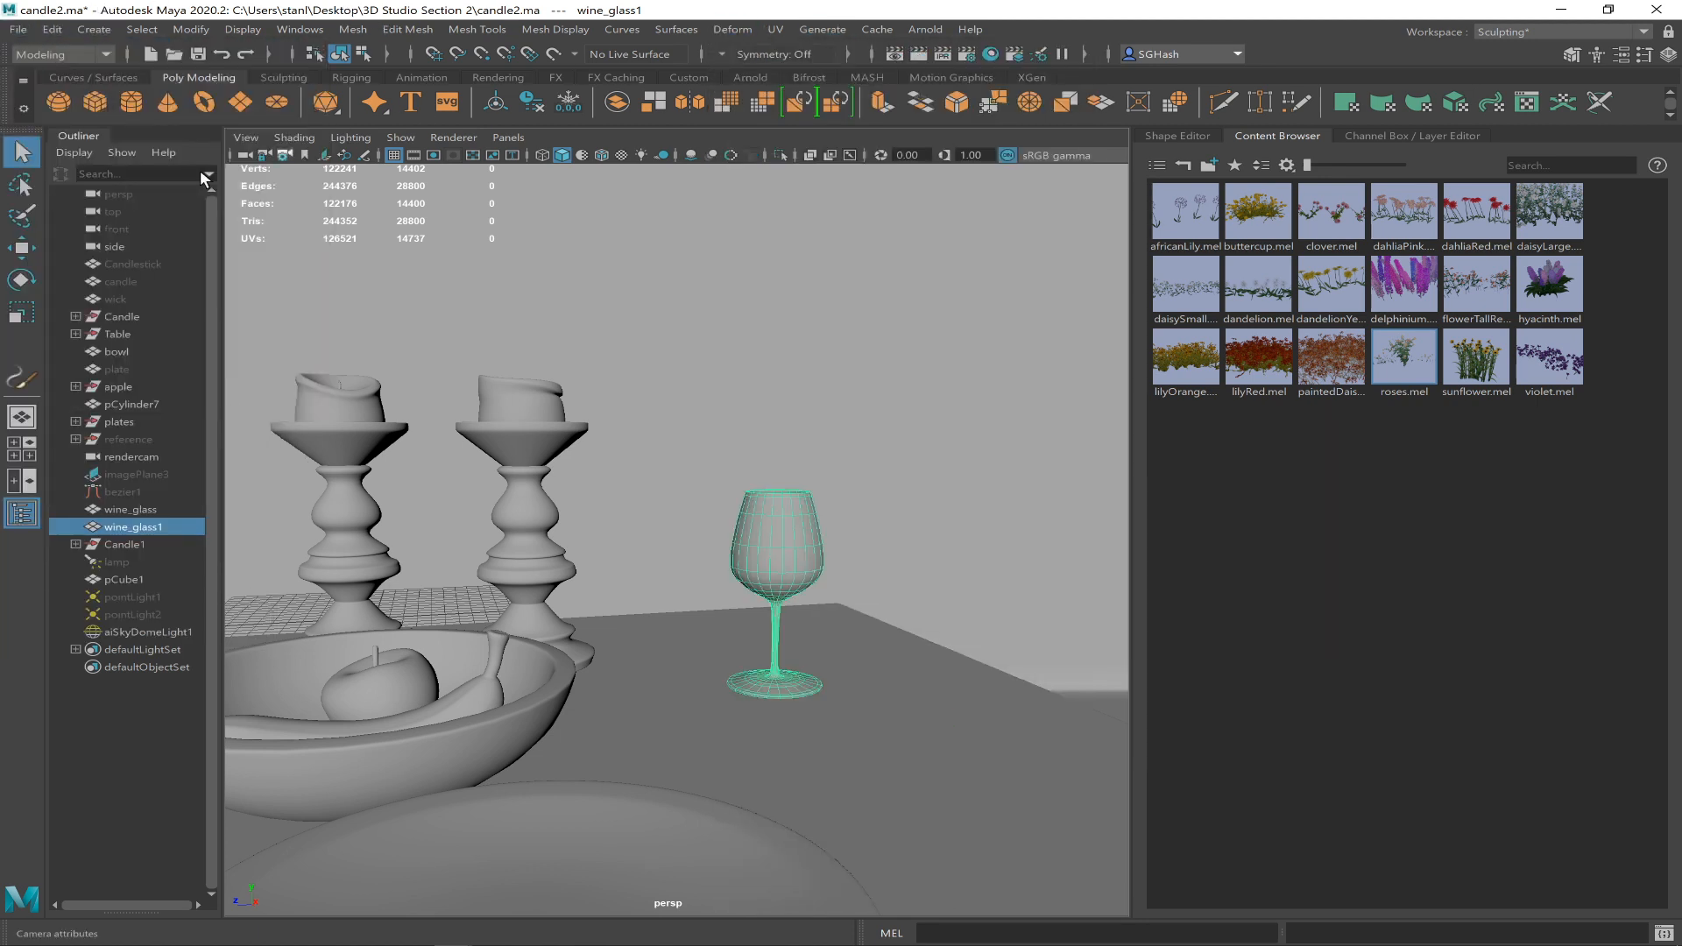
left_click(92, 54)
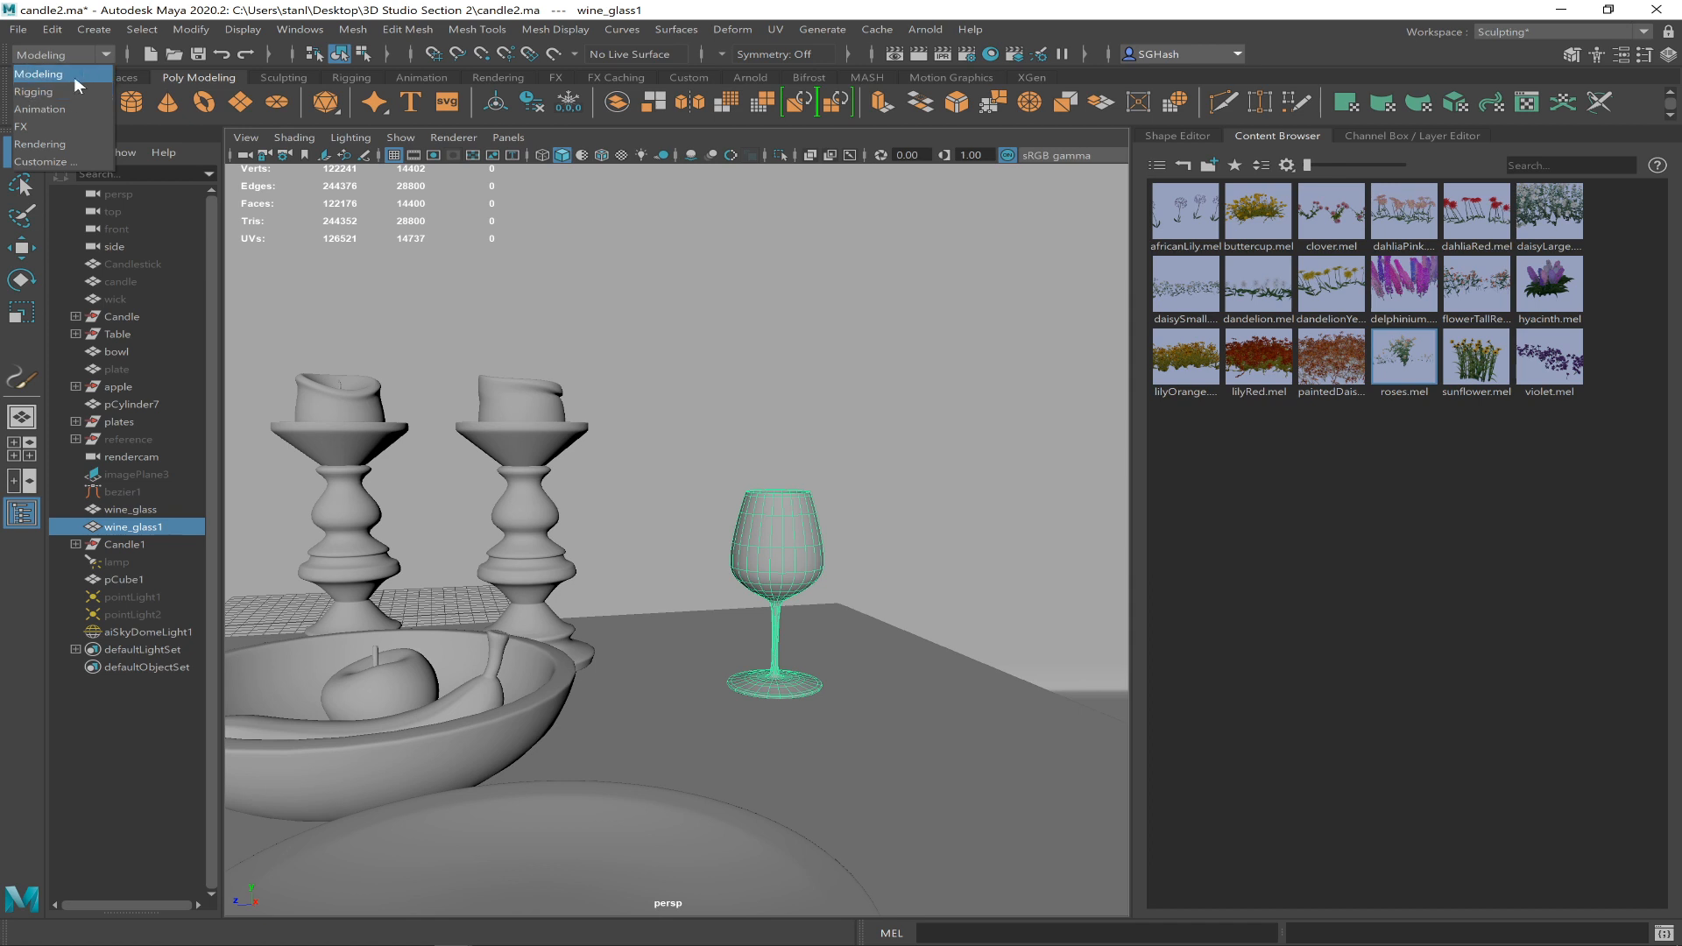
left_click(73, 75)
- Tear off the Generate commands, apply Make Paintable to the selected wine glass again and close the floating window
left_click(815, 31)
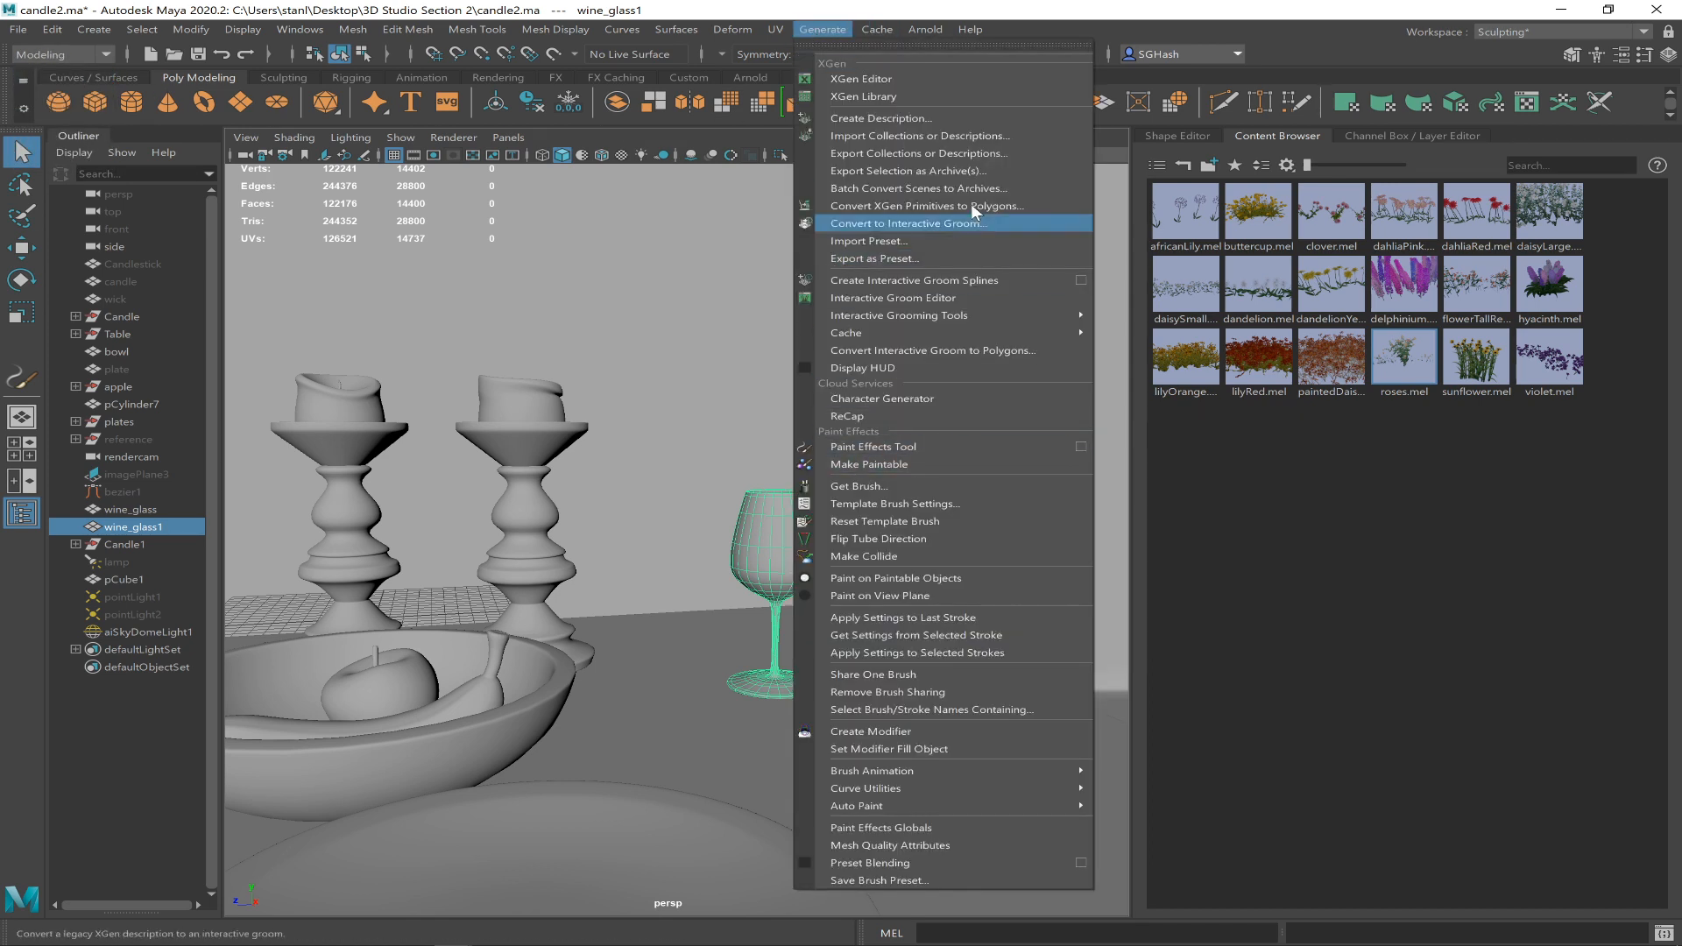
left_click(931, 45)
left_click_drag(995, 38, 1118, 119)
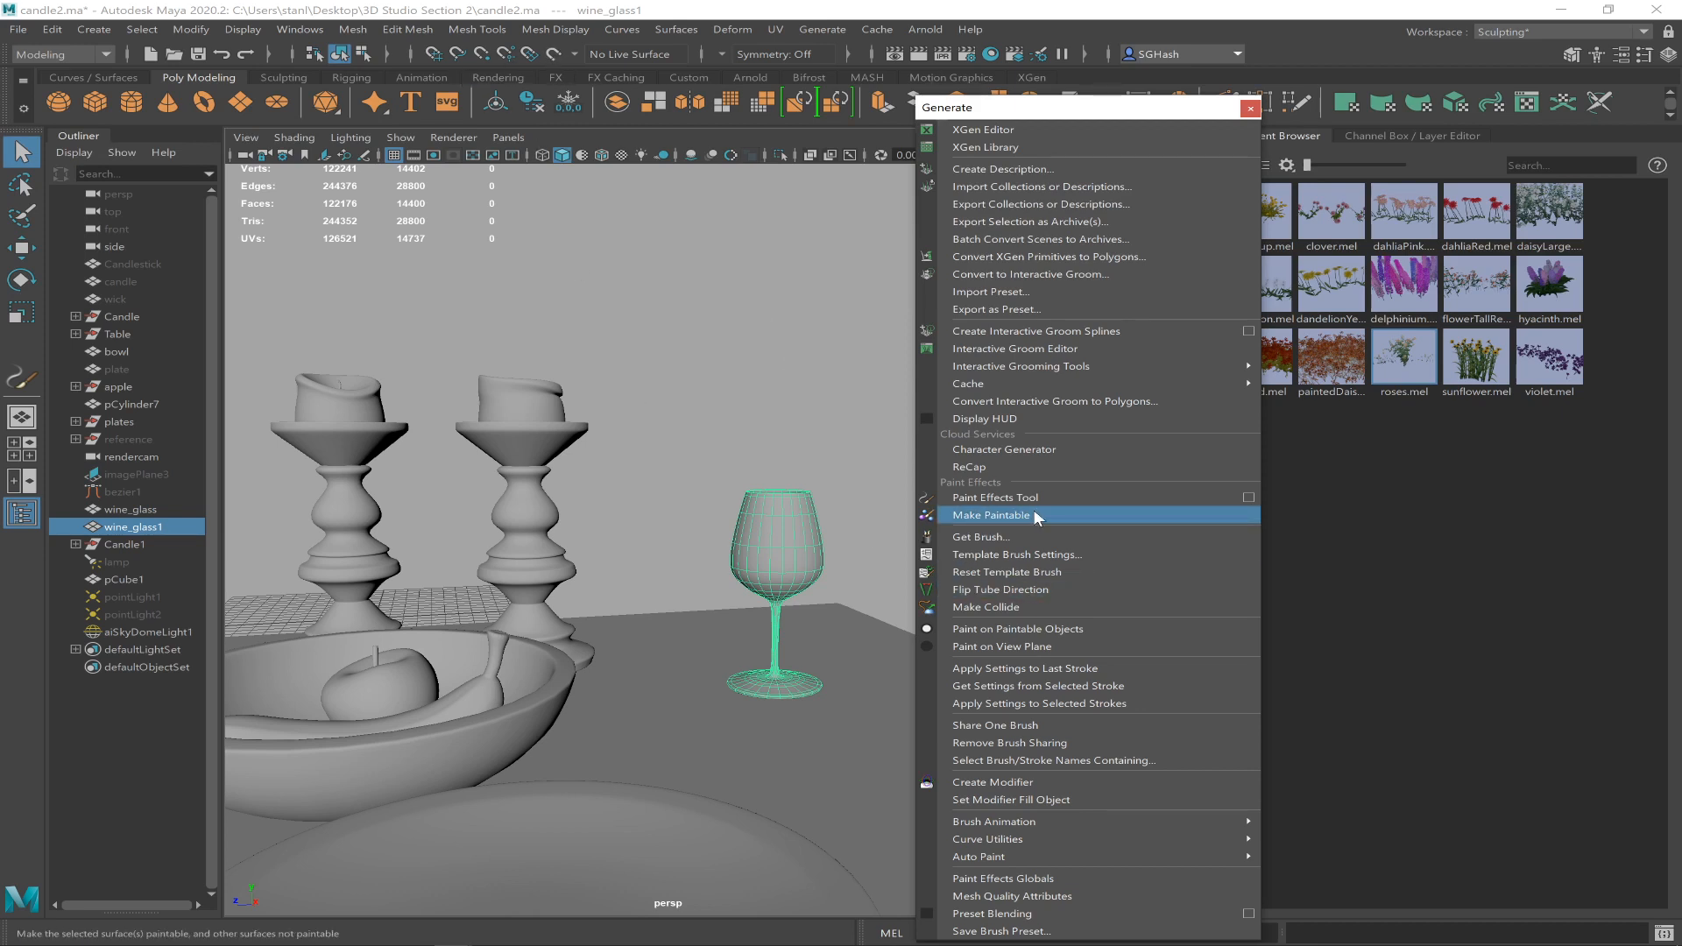
left_click(800, 515)
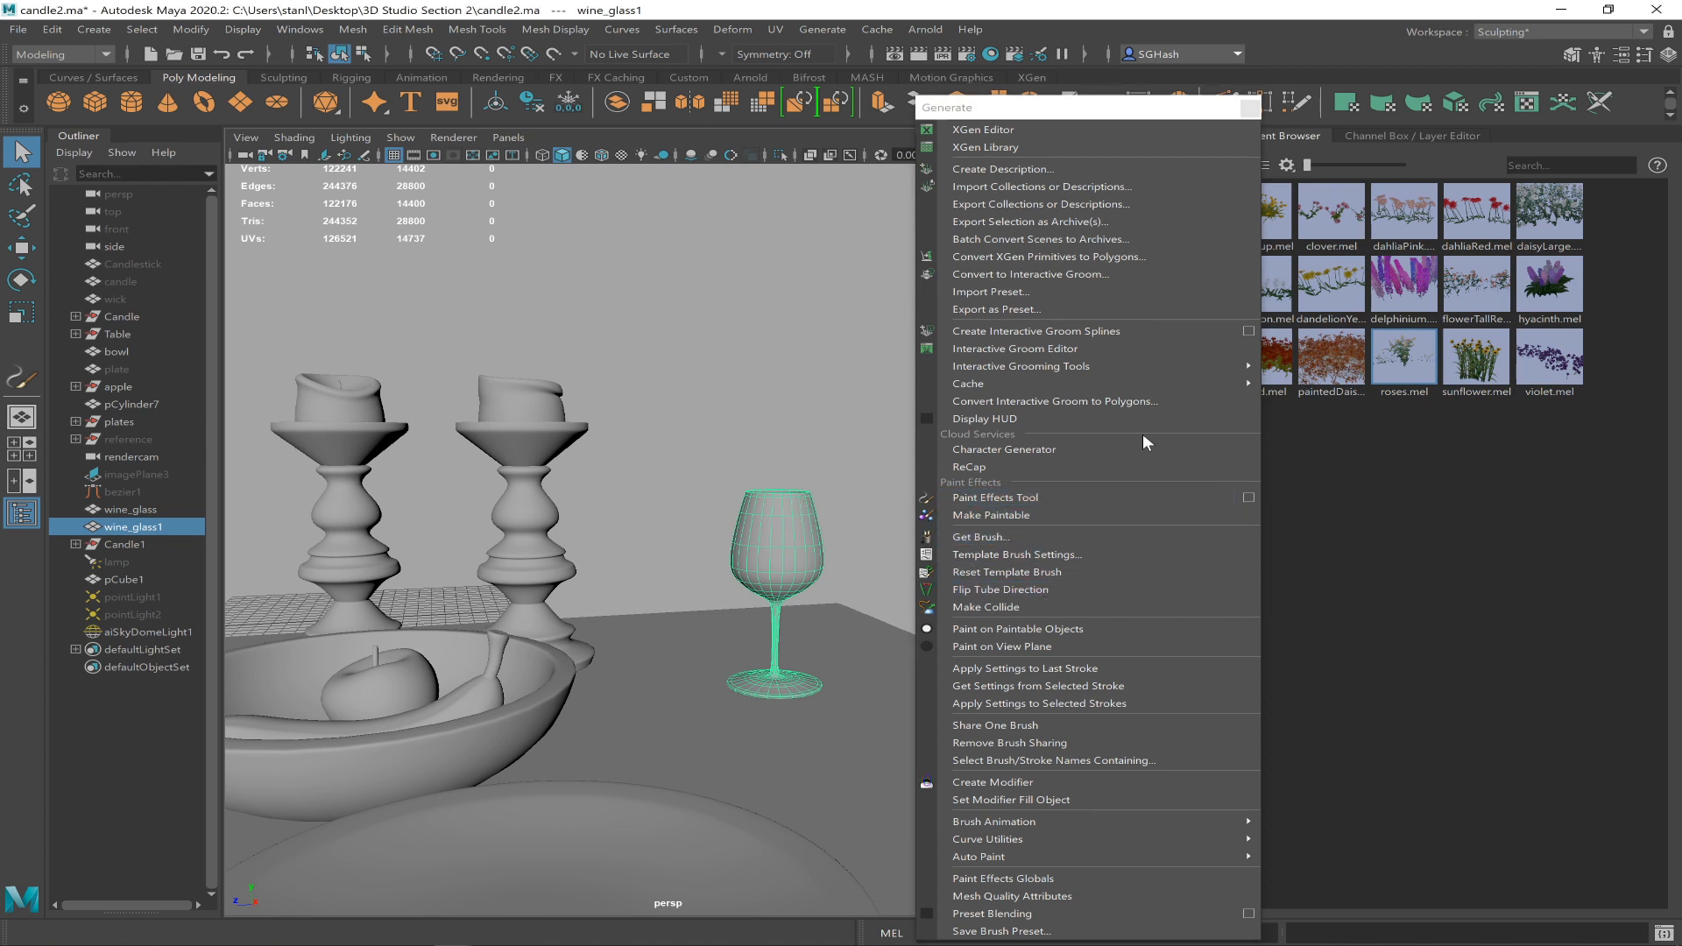
left_click(992, 517)
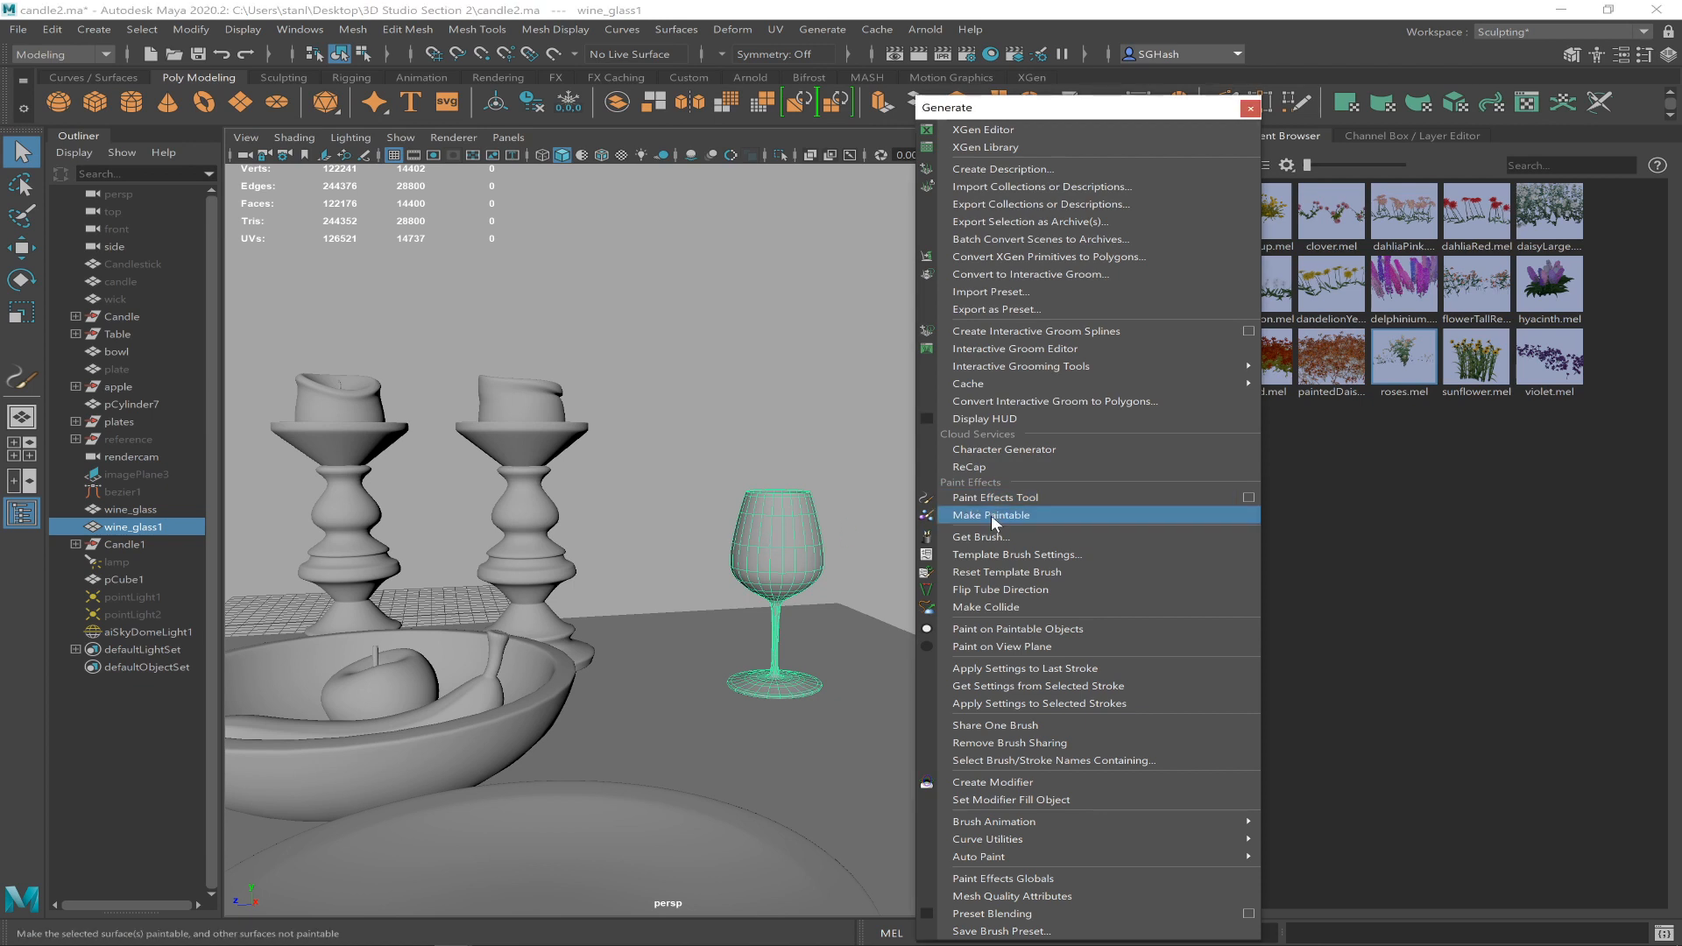
left_click(1250, 108)
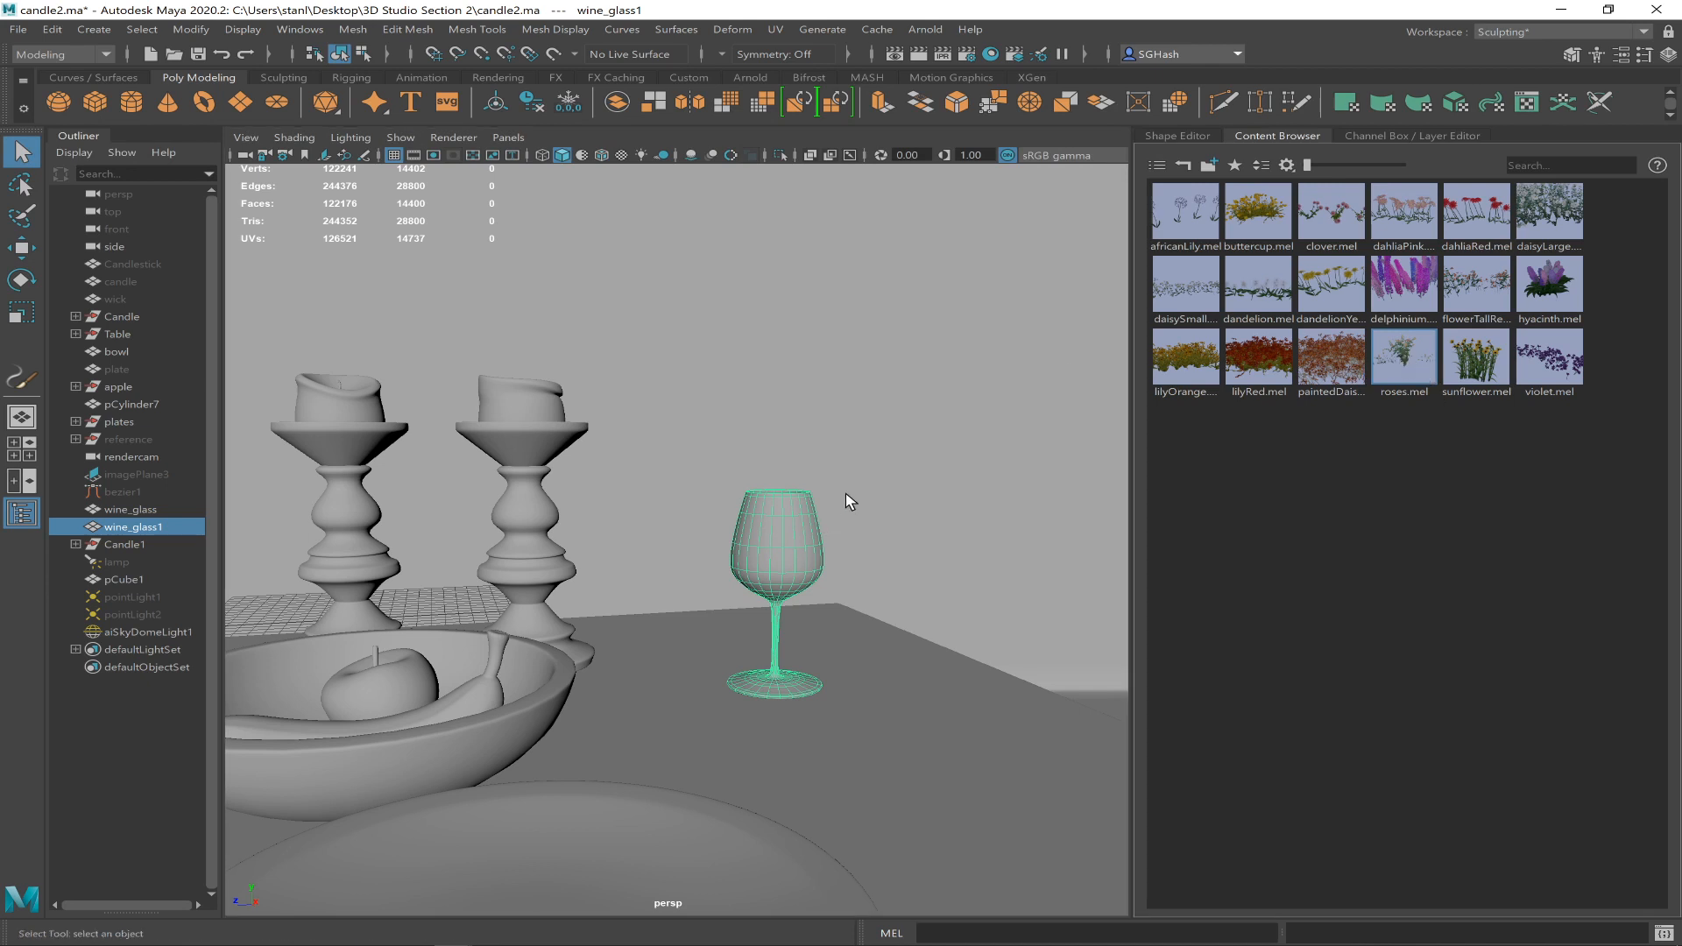
- Select the same wine glass and frame it from above, looking down into its open cup
mouse_move(822, 458)
left_mouse_down("alt")
mouse_move(819, 492)
mouse_move(818, 468)
left_mouse_up("alt")
left_click(818, 468)
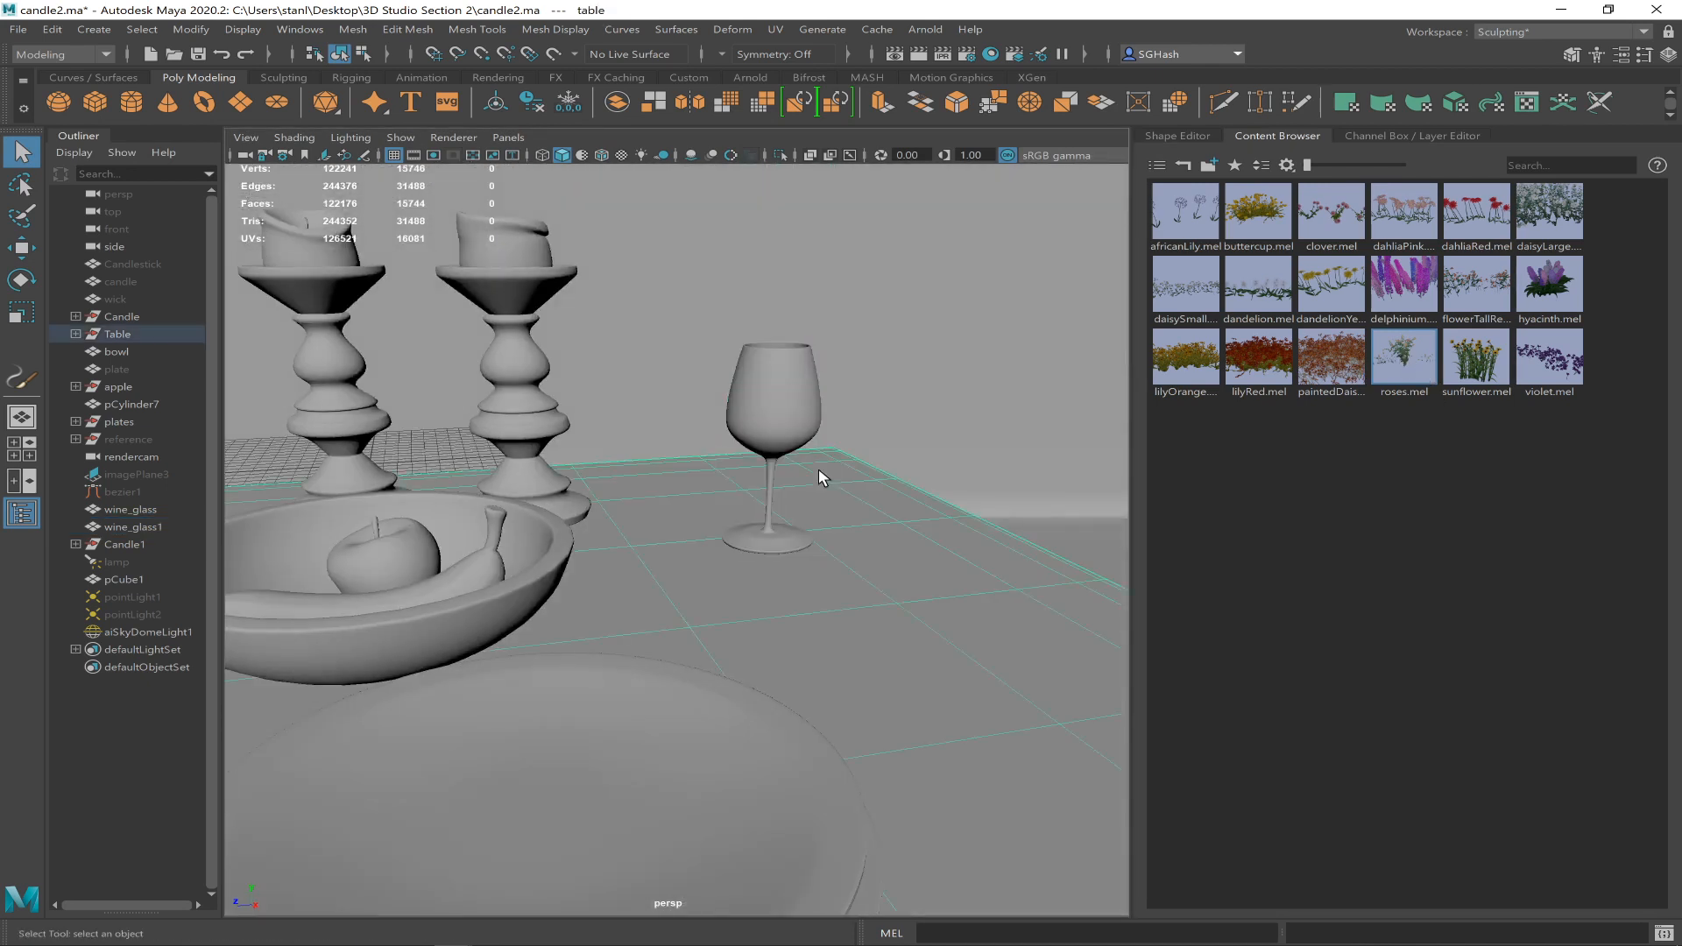
key("f")
left_click(787, 447)
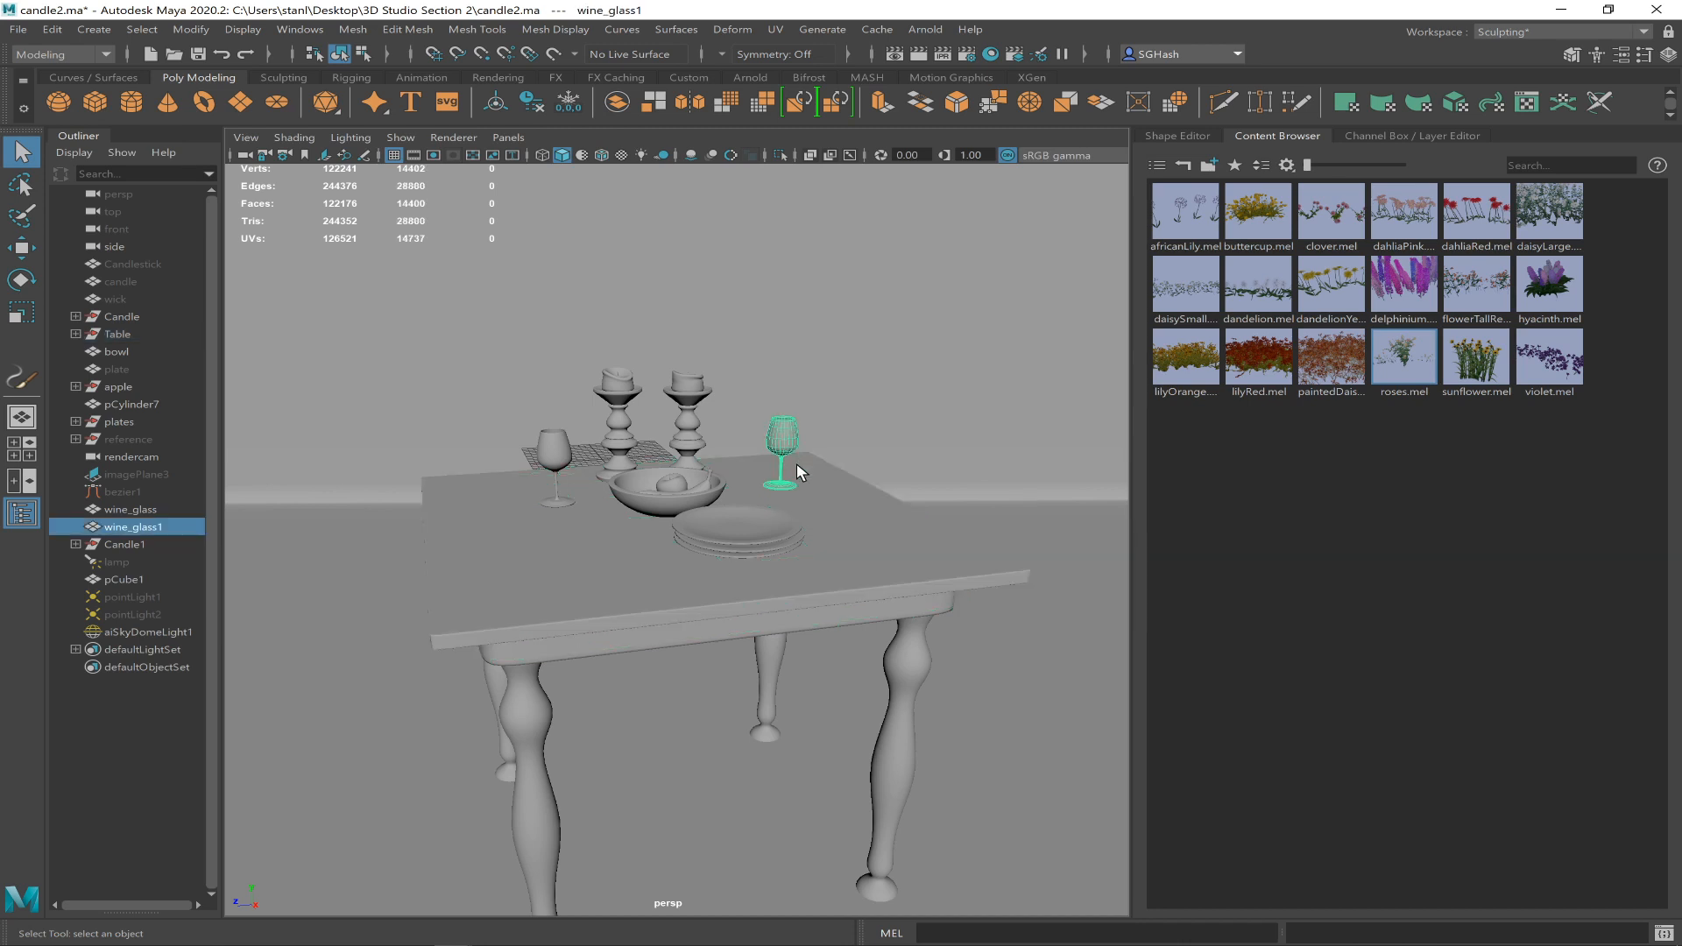
key("f")
left_click_drag(822, 490, 766, 551, "alt")
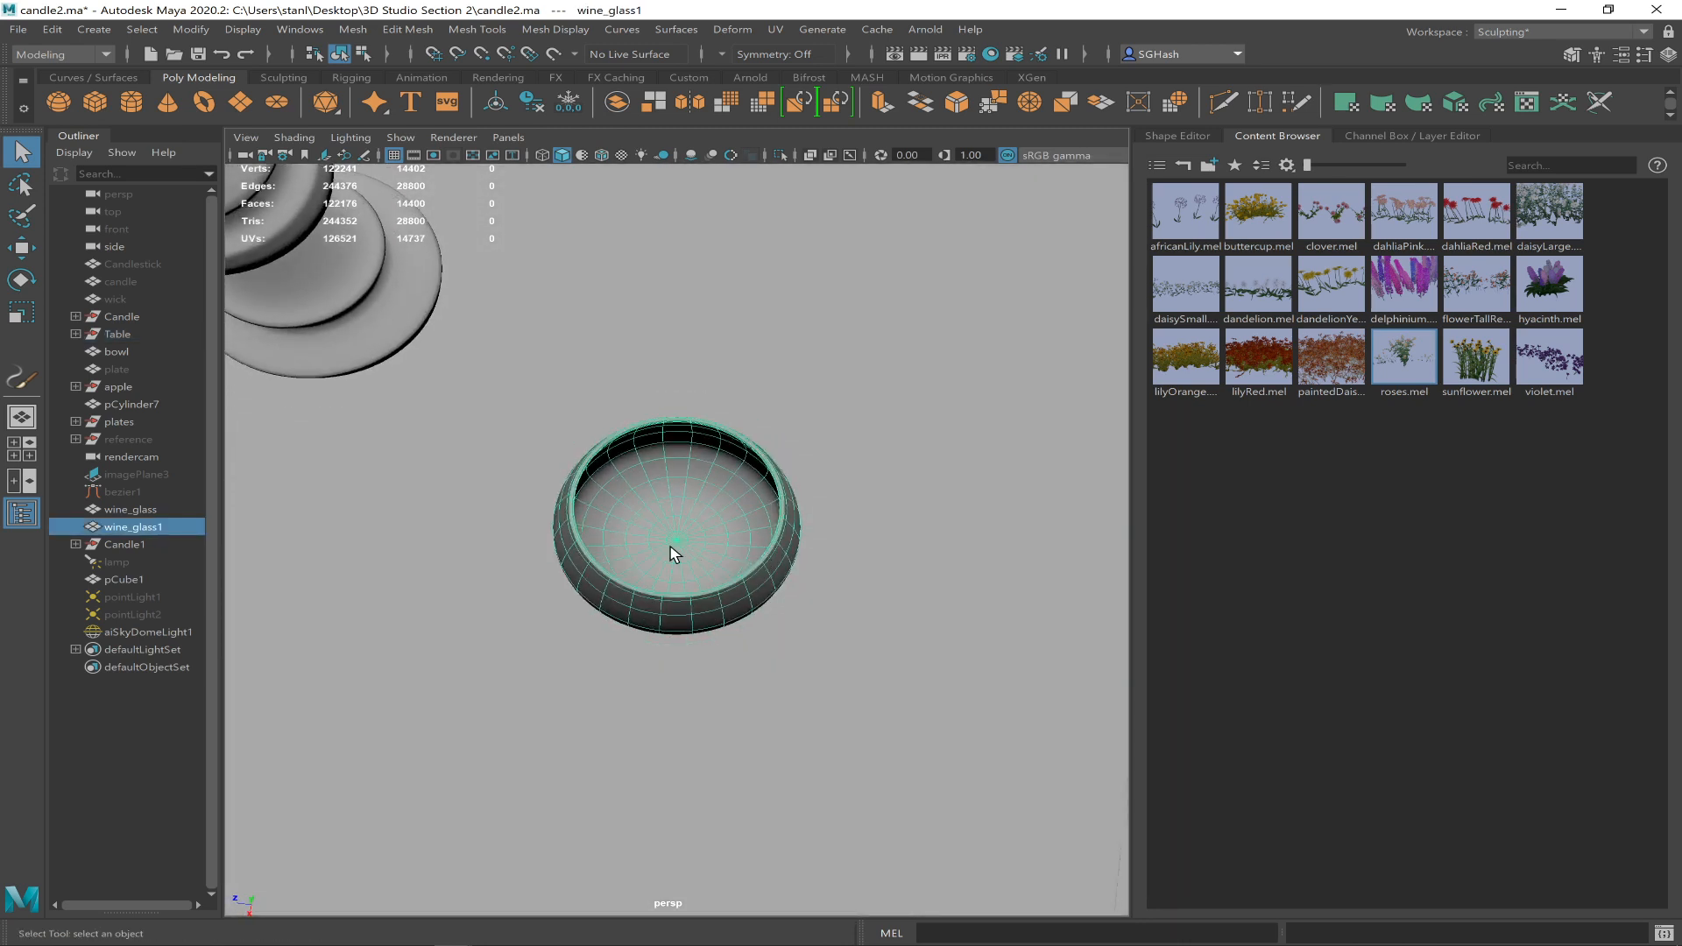
- Try painting roses inside the open cup of the wine glass with the Paint Effects tool, undoing the attempts
left_click(22, 378)
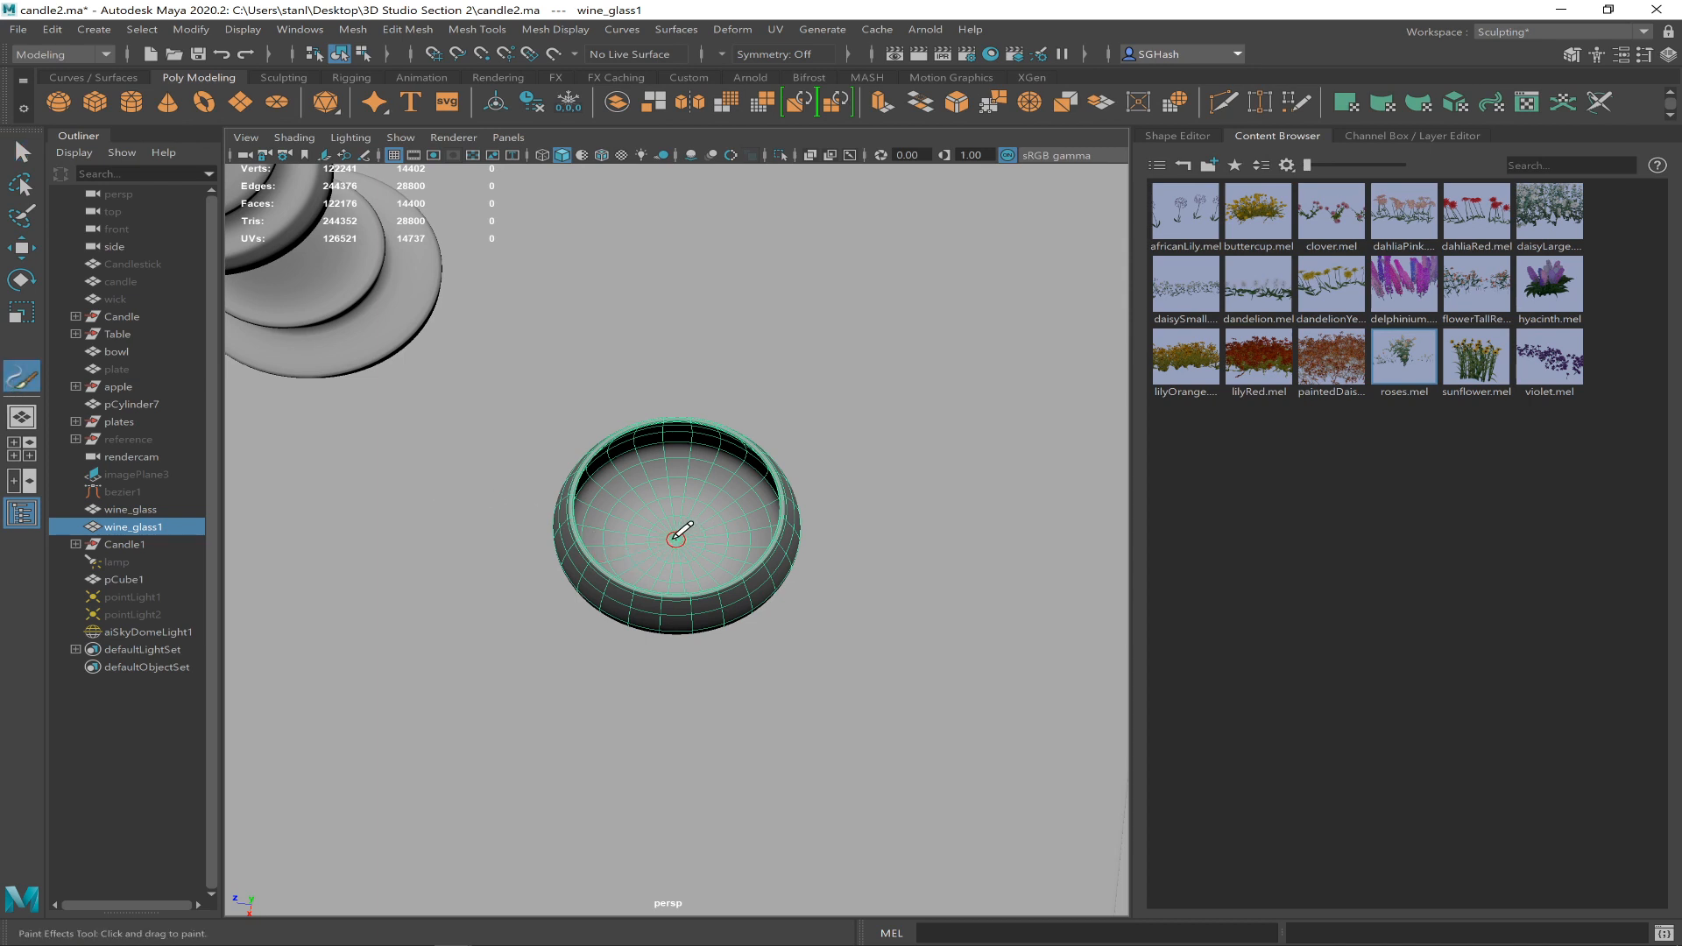
left_click_drag(673, 538, 729, 550)
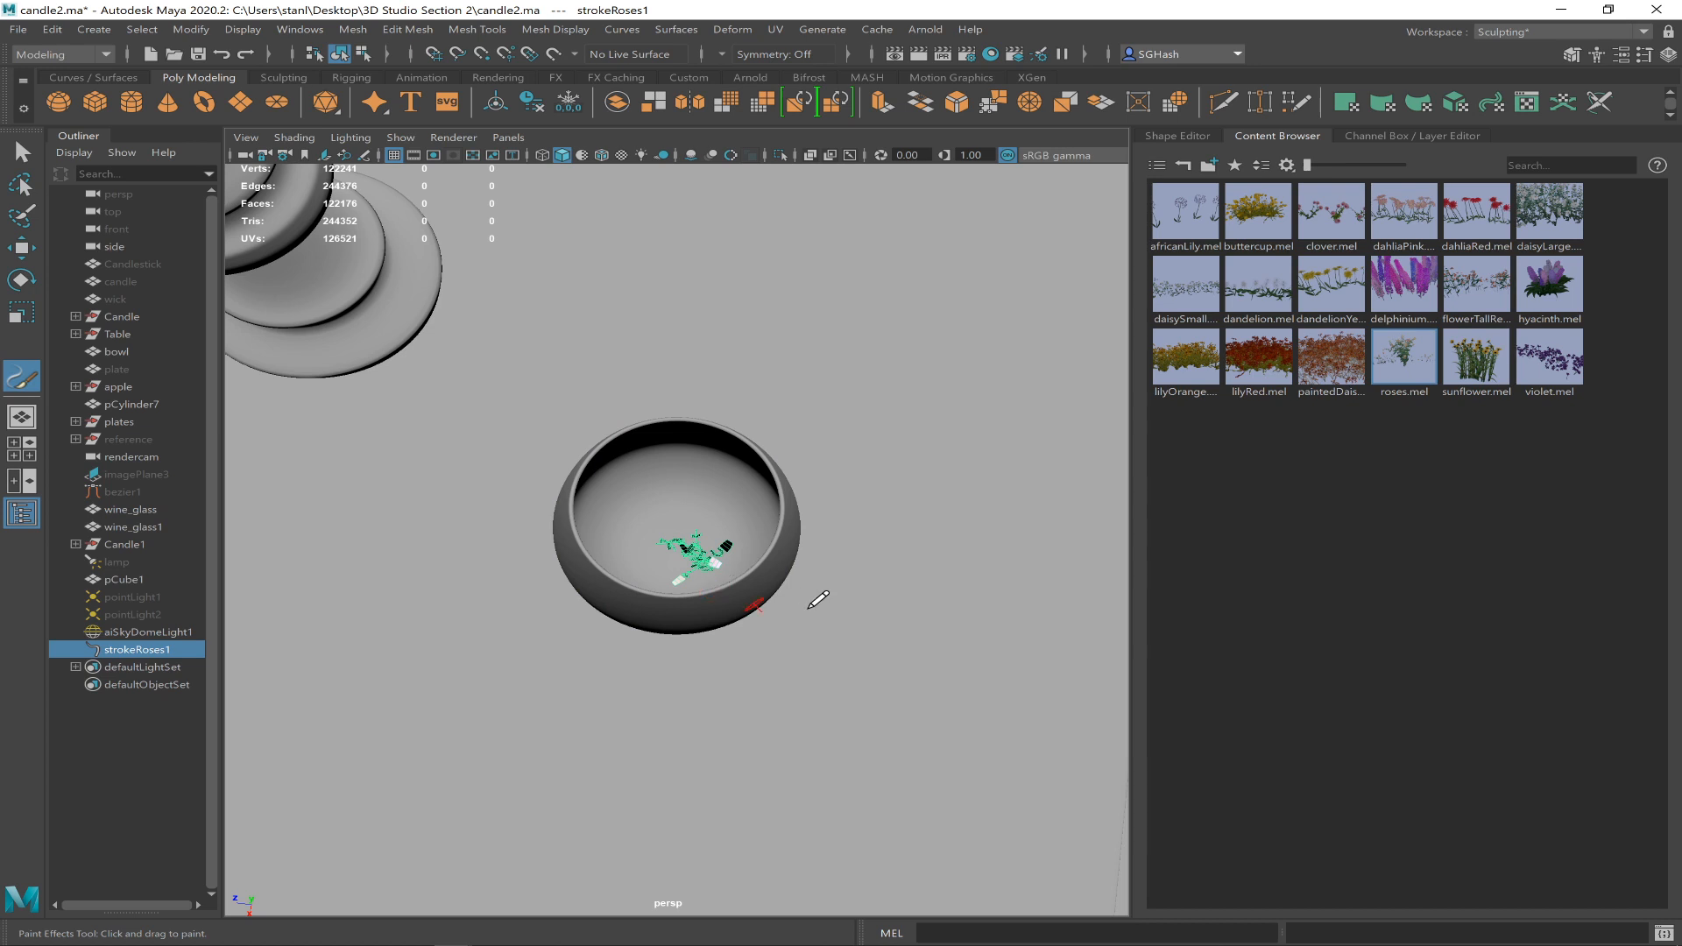
key("ctrl+z")
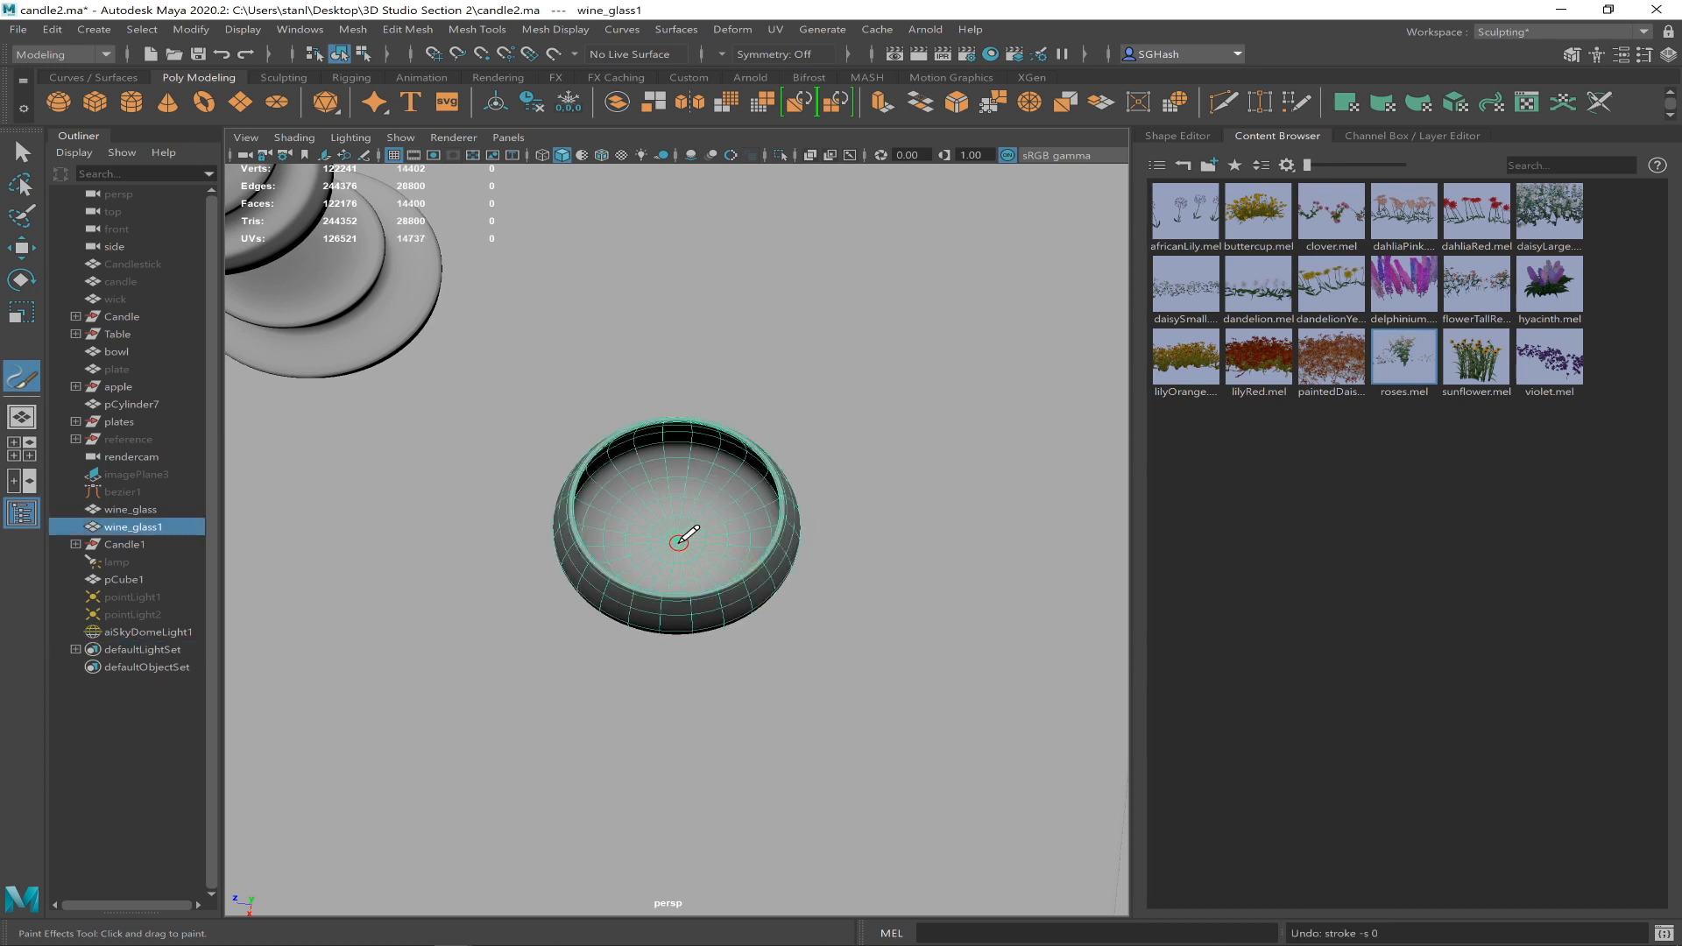
mouse_move(690, 537)
left_mouse_down()
mouse_move(738, 552)
mouse_move(720, 563)
left_mouse_up()
left_click_drag(855, 620, 817, 597, "alt")
left_click_drag(801, 581, 798, 595, "alt")
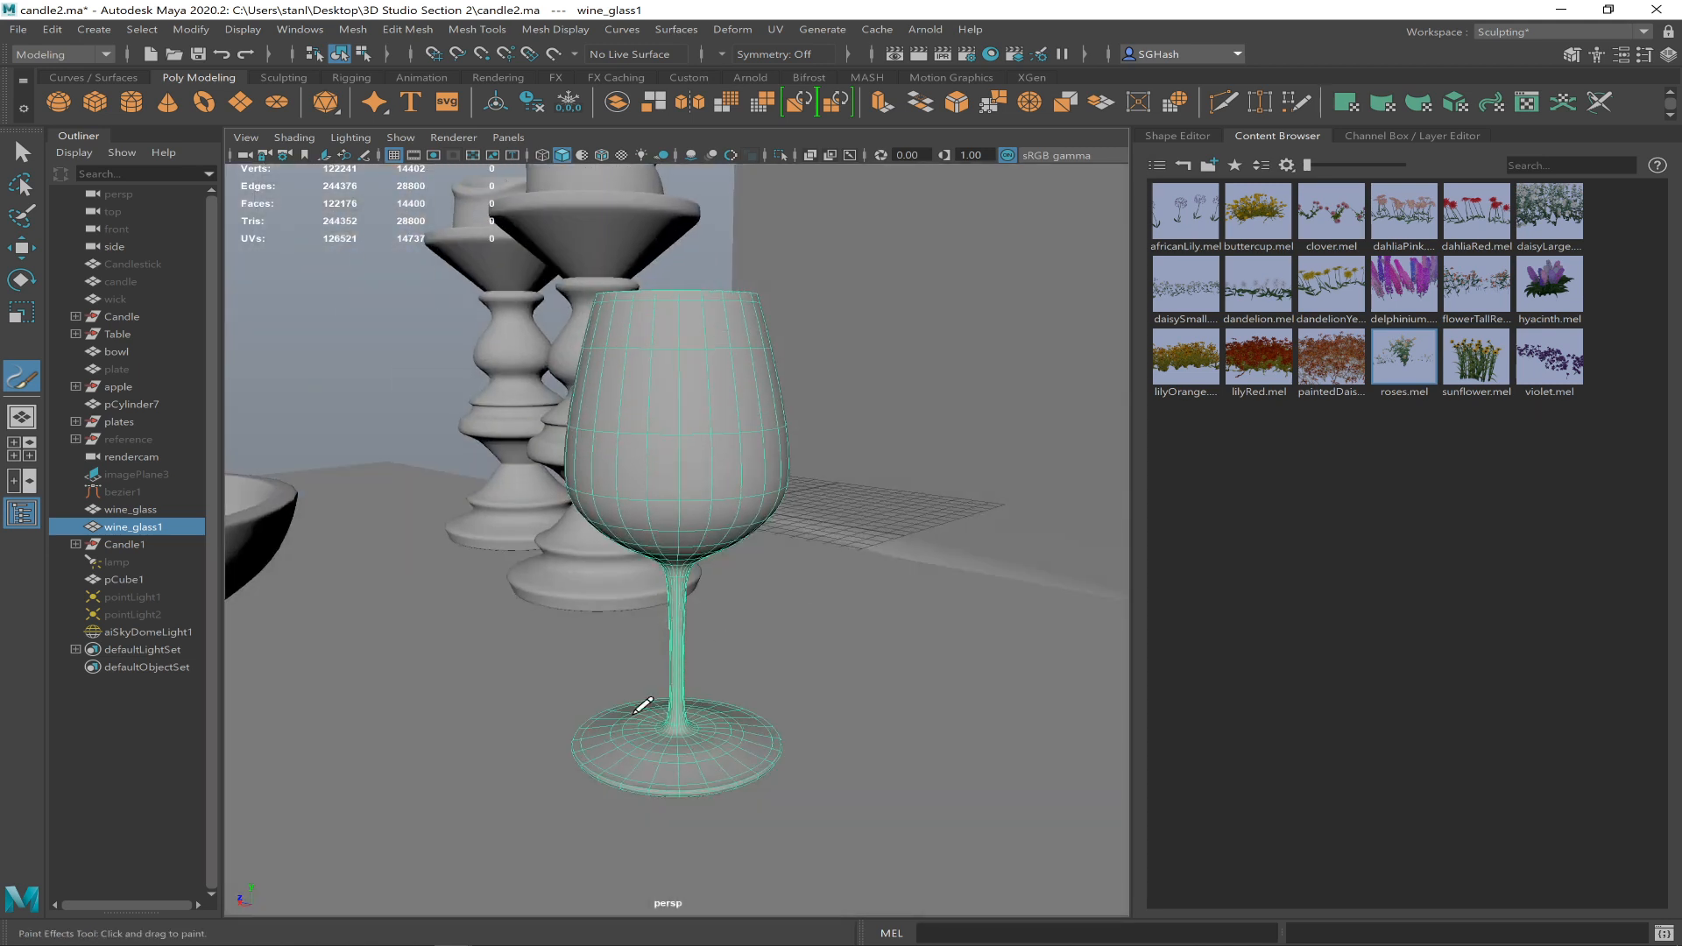
- Paint a roses stroke on the wine glass's foot, check it with textured display, and delete the stroke
left_click_drag(616, 739, 610, 710)
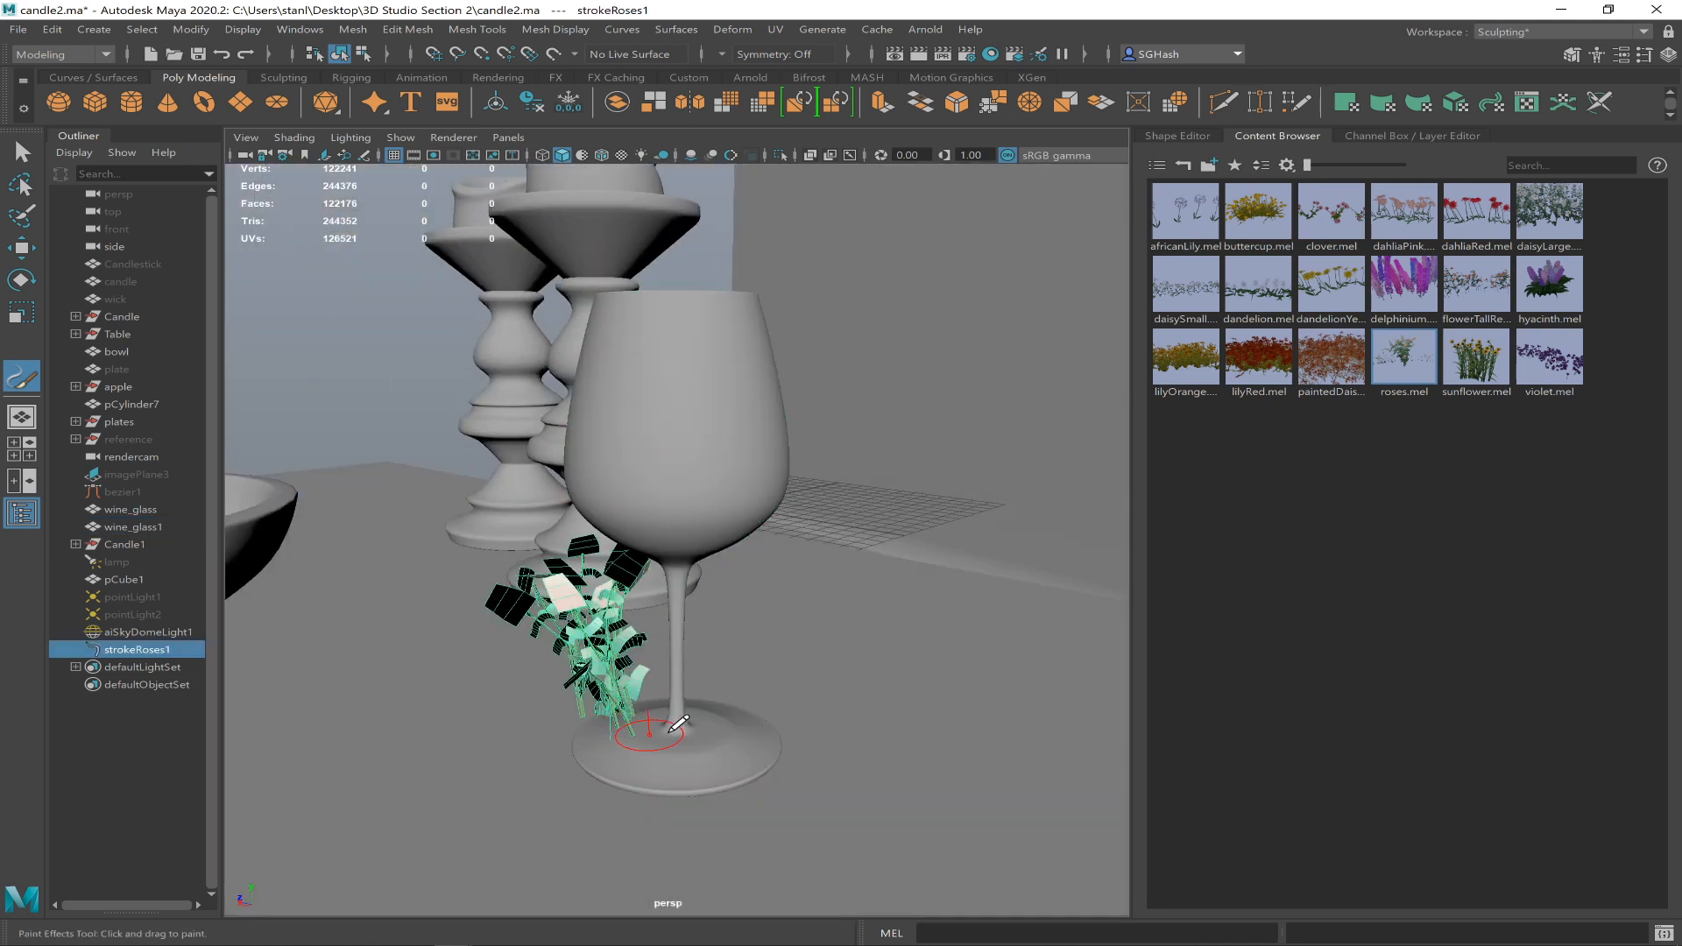
mouse_move(715, 688)
left_mouse_down("alt")
mouse_move(689, 669)
mouse_move(856, 684)
mouse_move(772, 666)
mouse_move(698, 699)
mouse_move(770, 684)
left_mouse_up("alt")
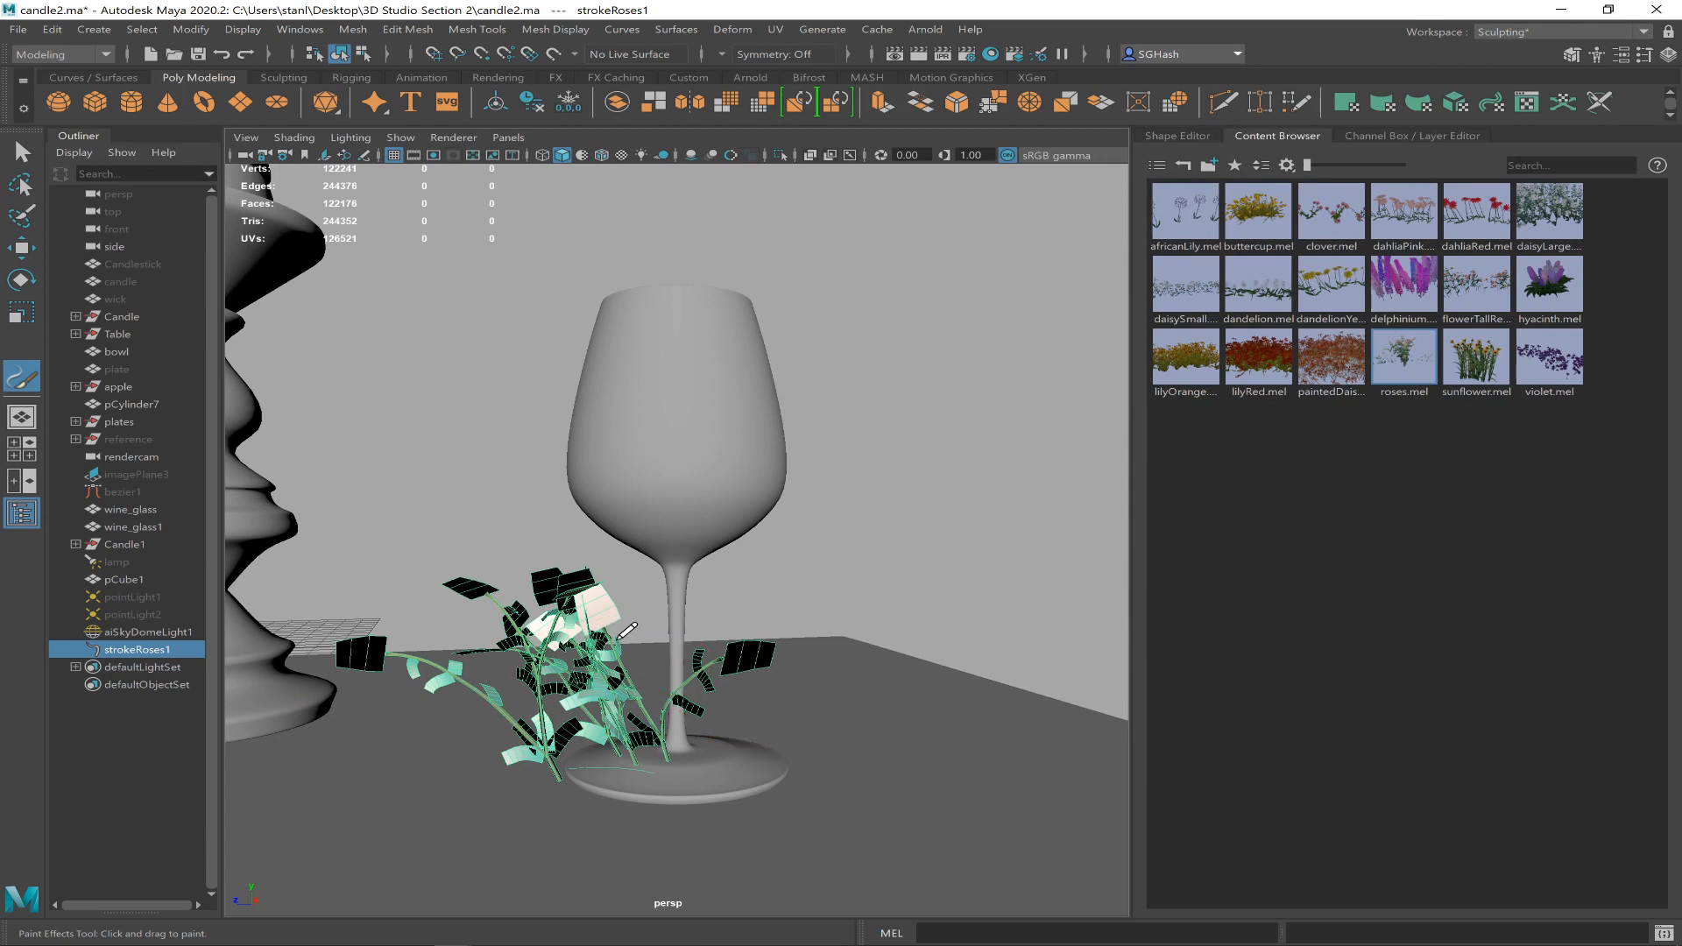
right_click_drag(706, 645, 781, 709, "alt")
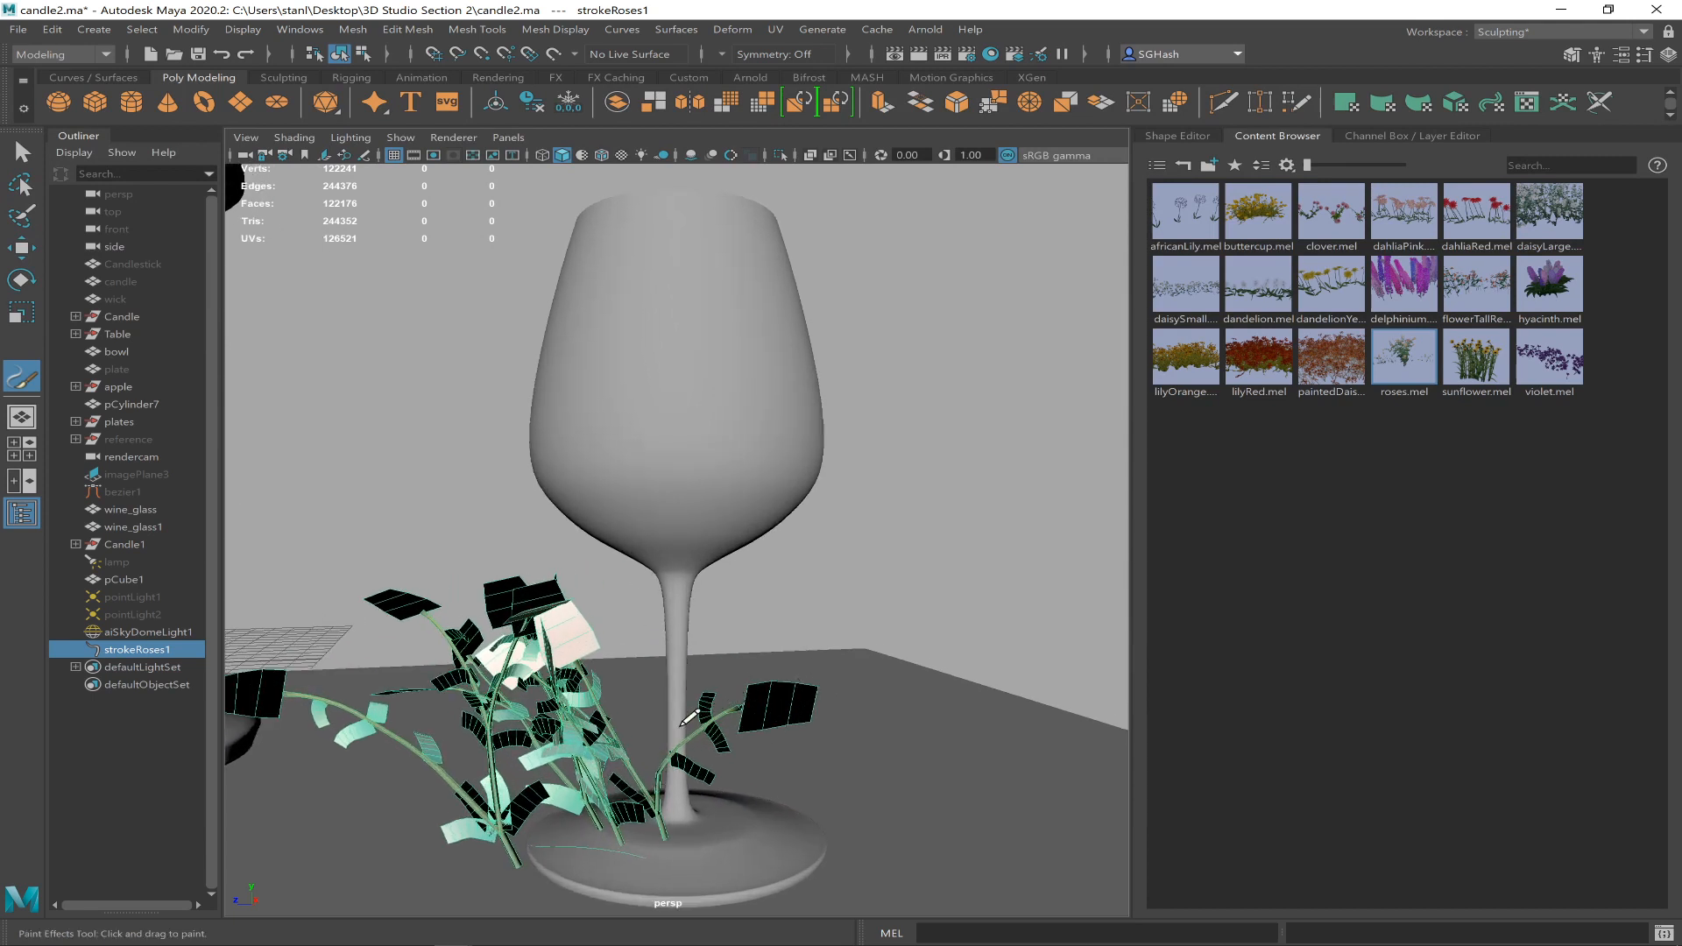
key("6")
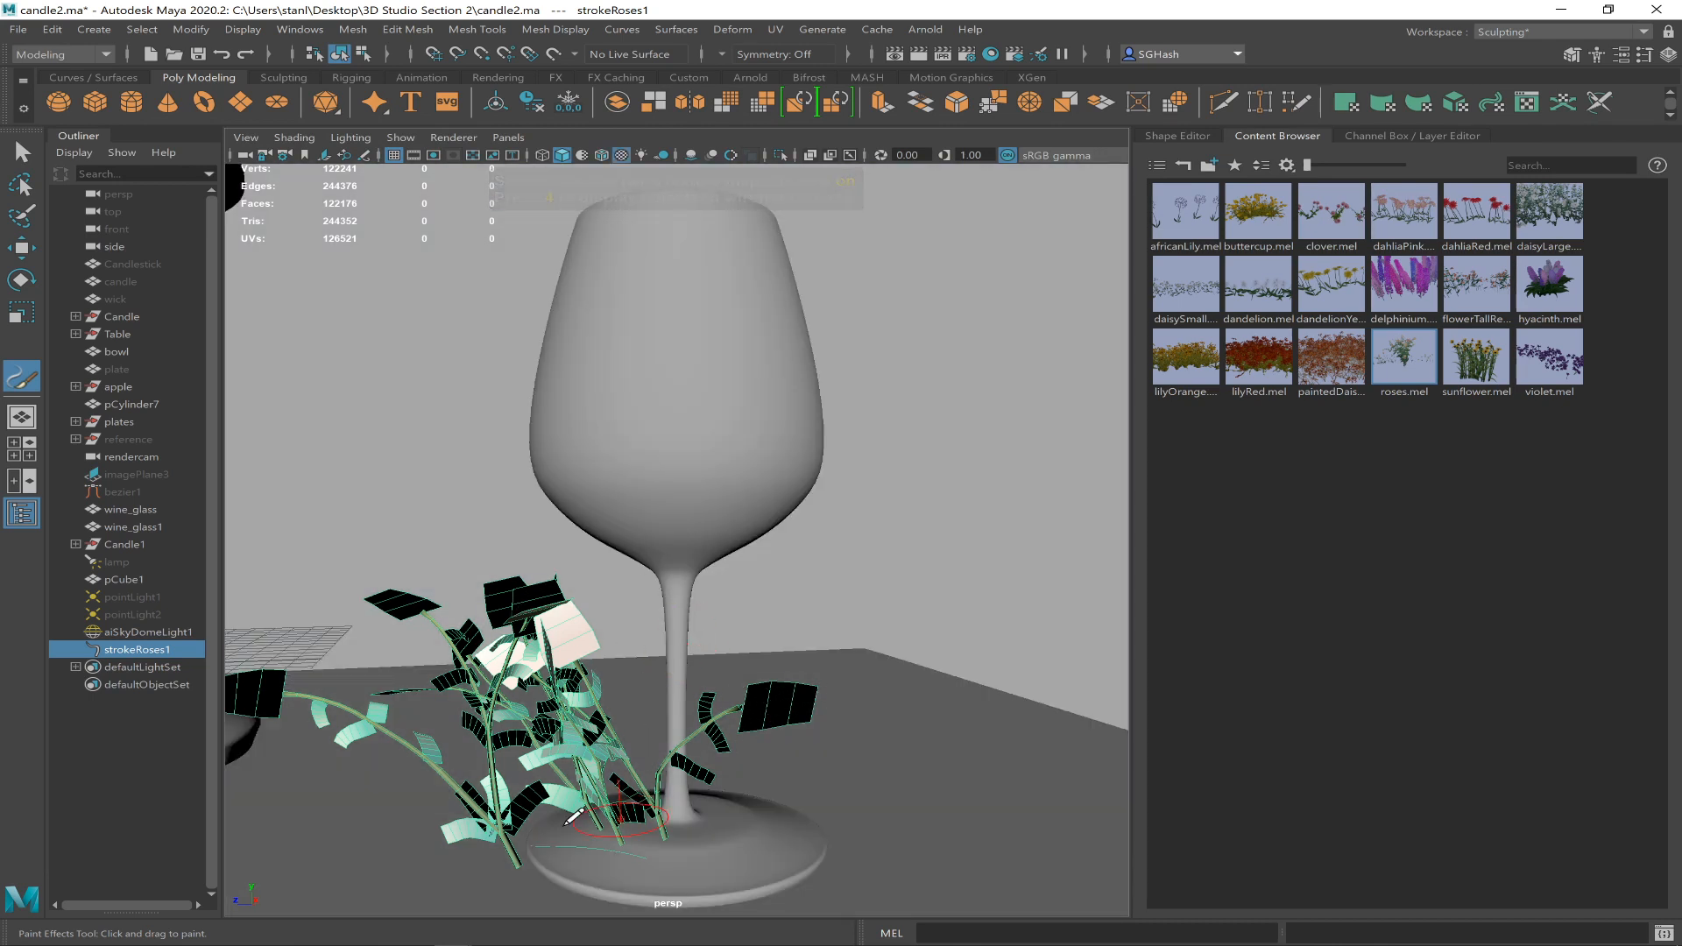
left_click(105, 773)
left_click(137, 649)
key("Delete")
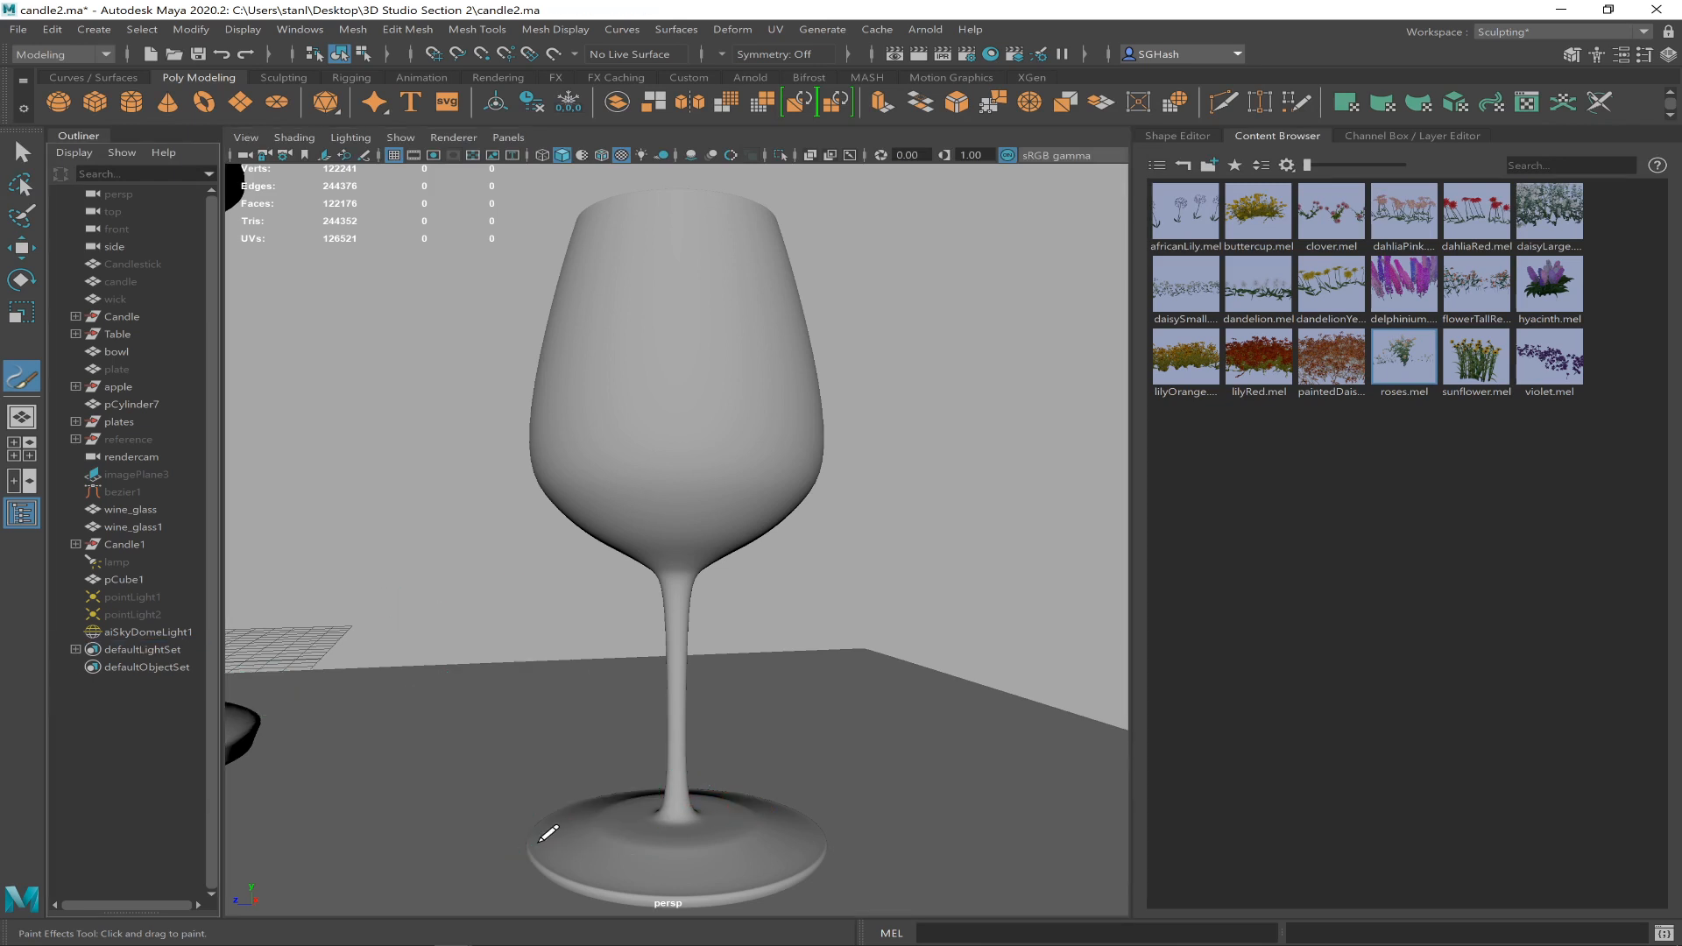
- Load the roseRed.mel brush from the FlowersMesh brush folder
left_click(1184, 166)
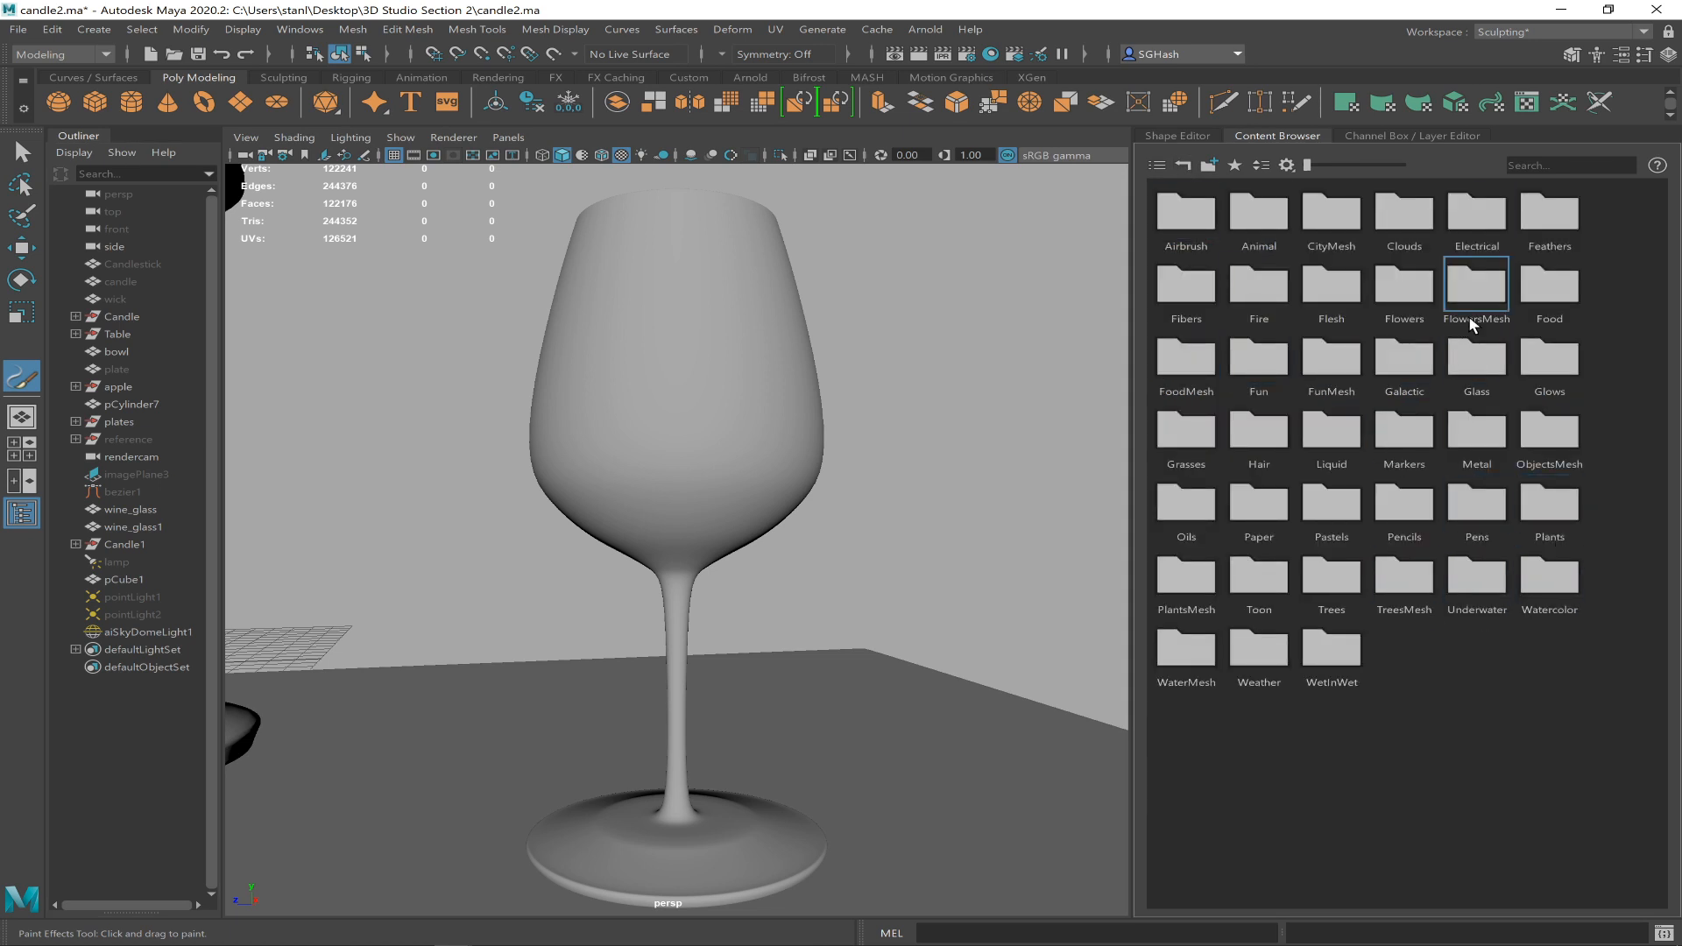
double_click(1477, 293)
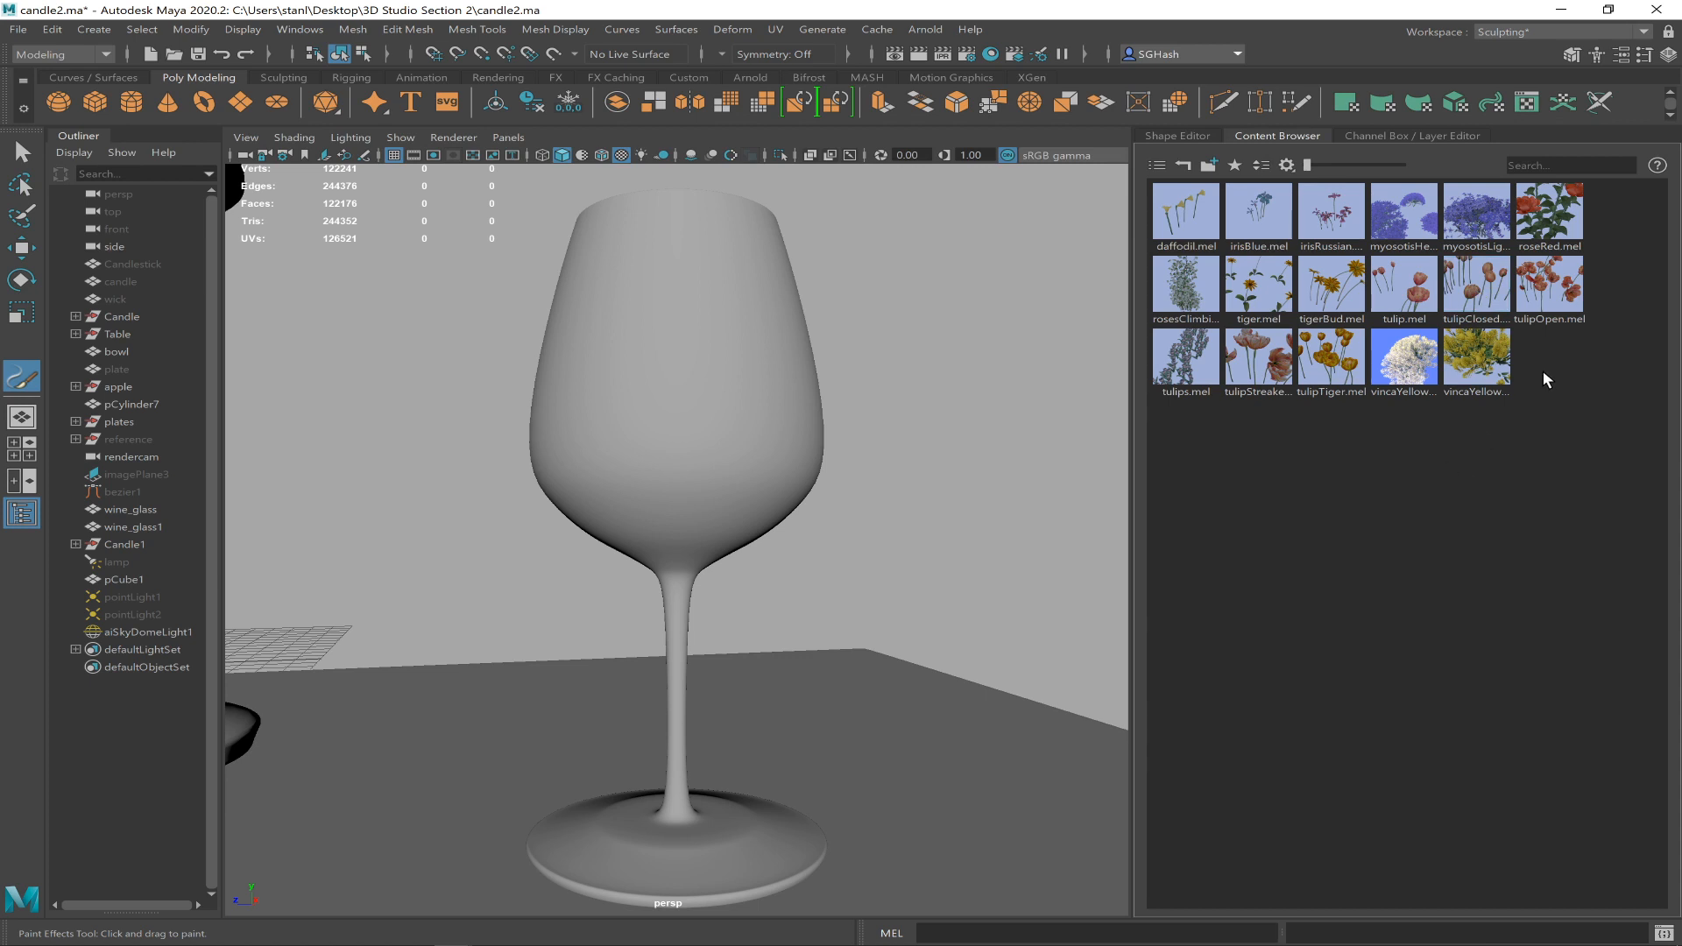
left_click(1549, 235)
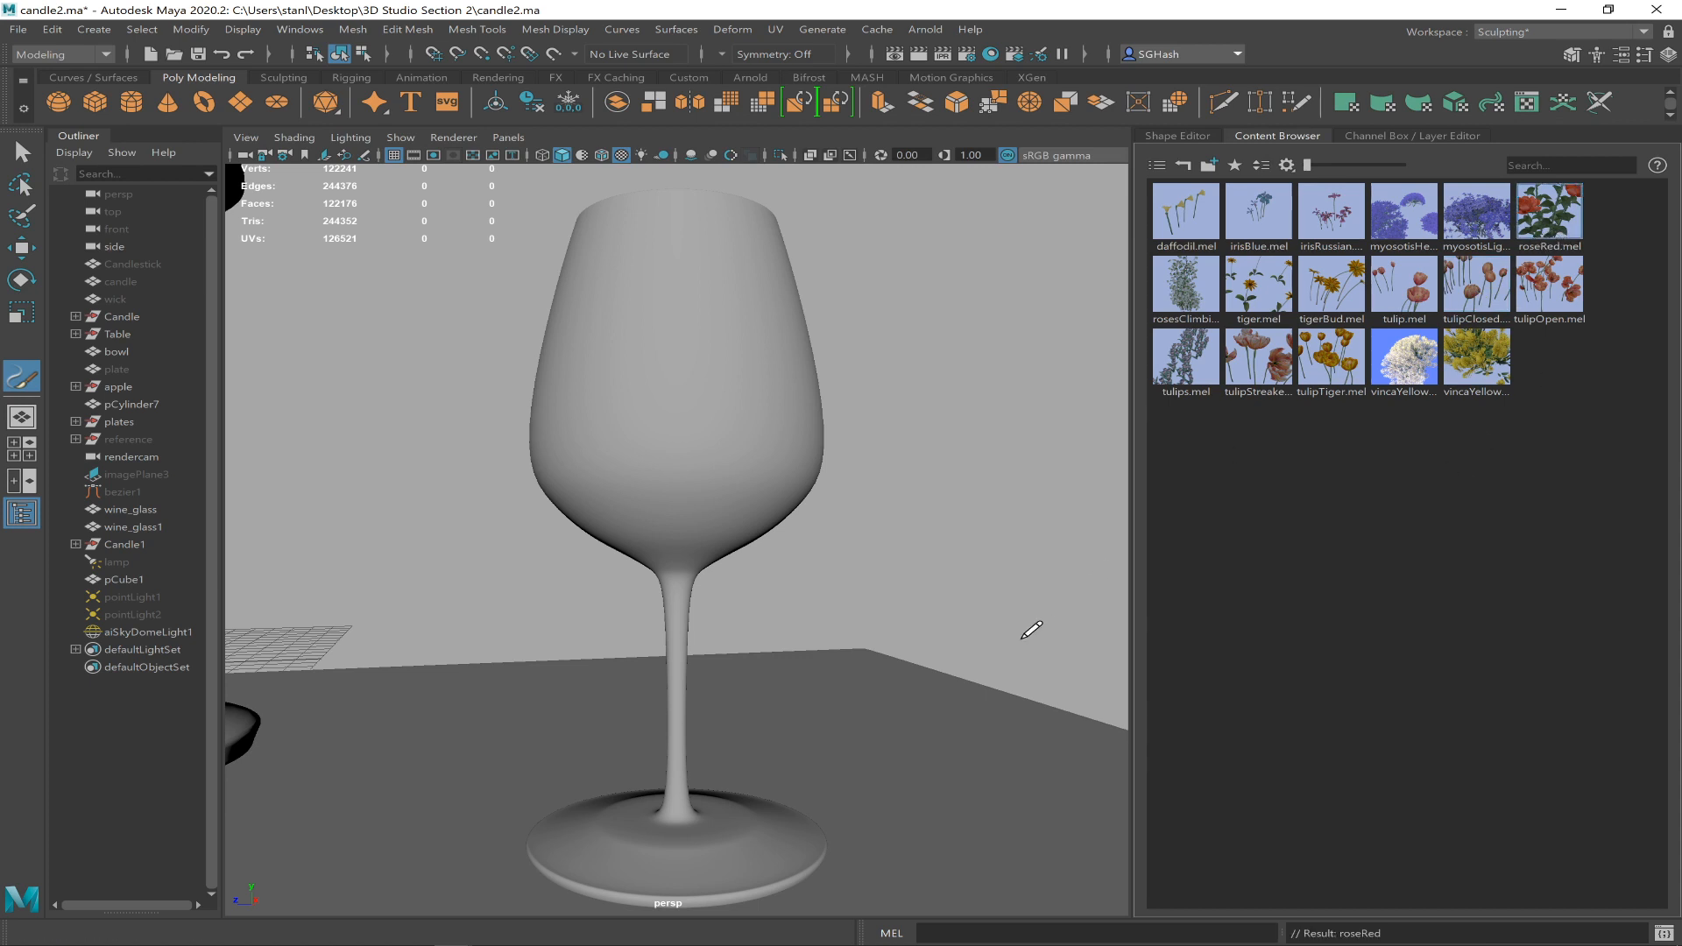
- Try short red rose strokes on the wine glass's foot beside the stem, undoing each one
right_click_drag(977, 601, 879, 559, "alt")
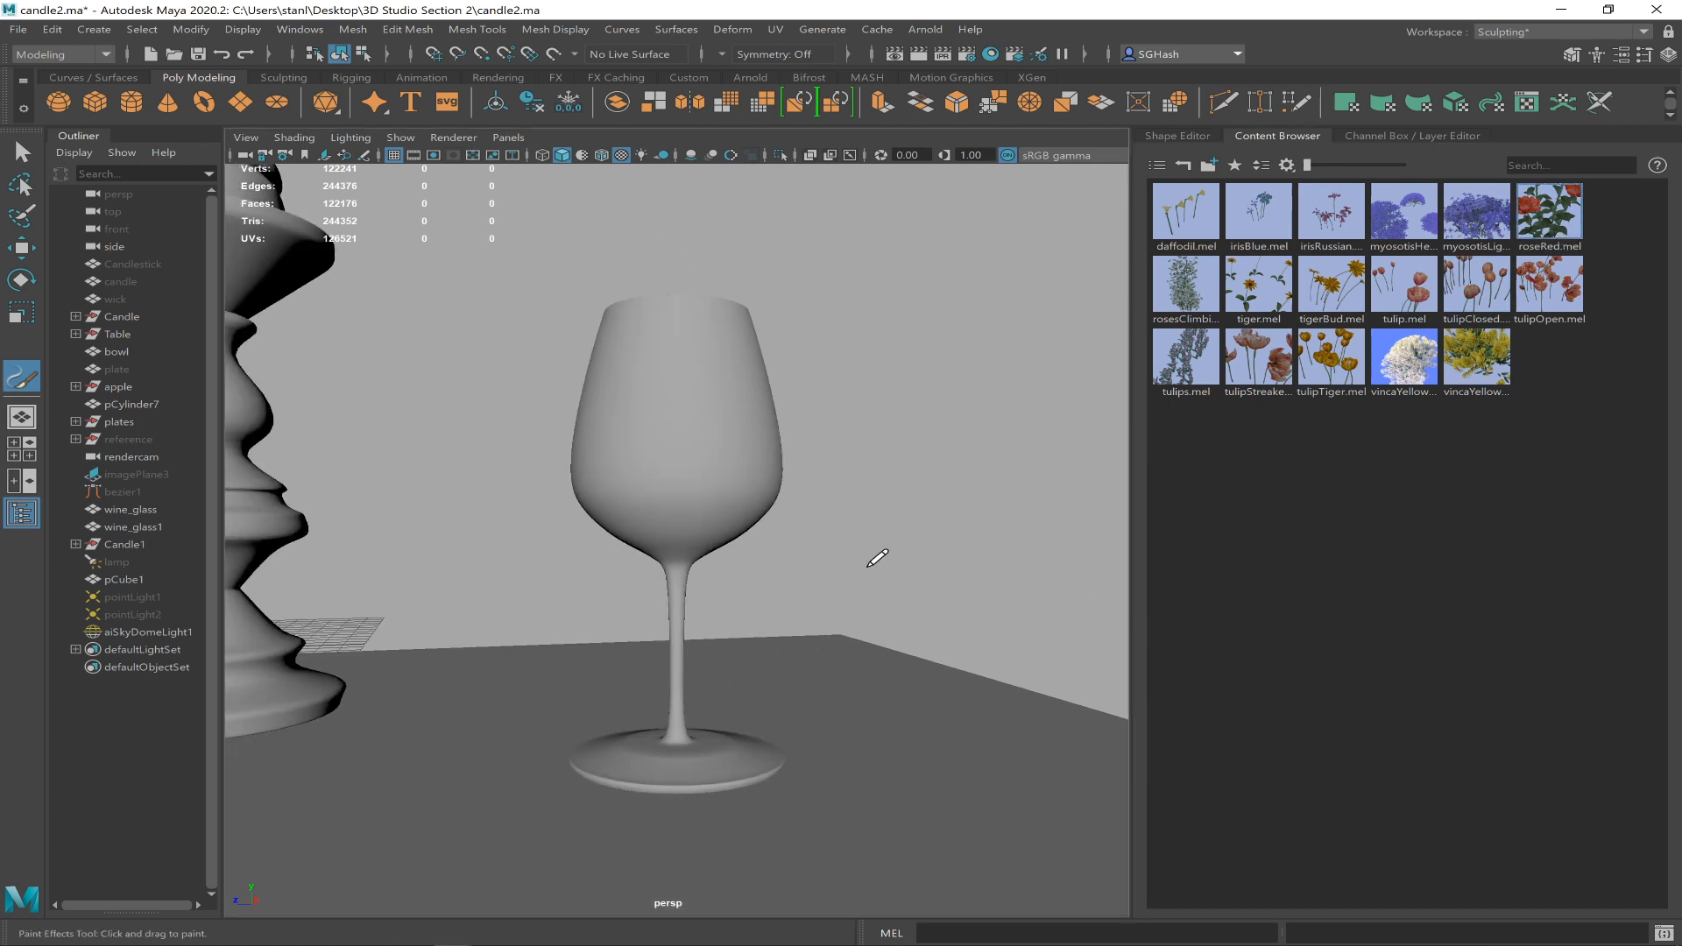
left_click_drag(749, 609, 750, 618, "alt")
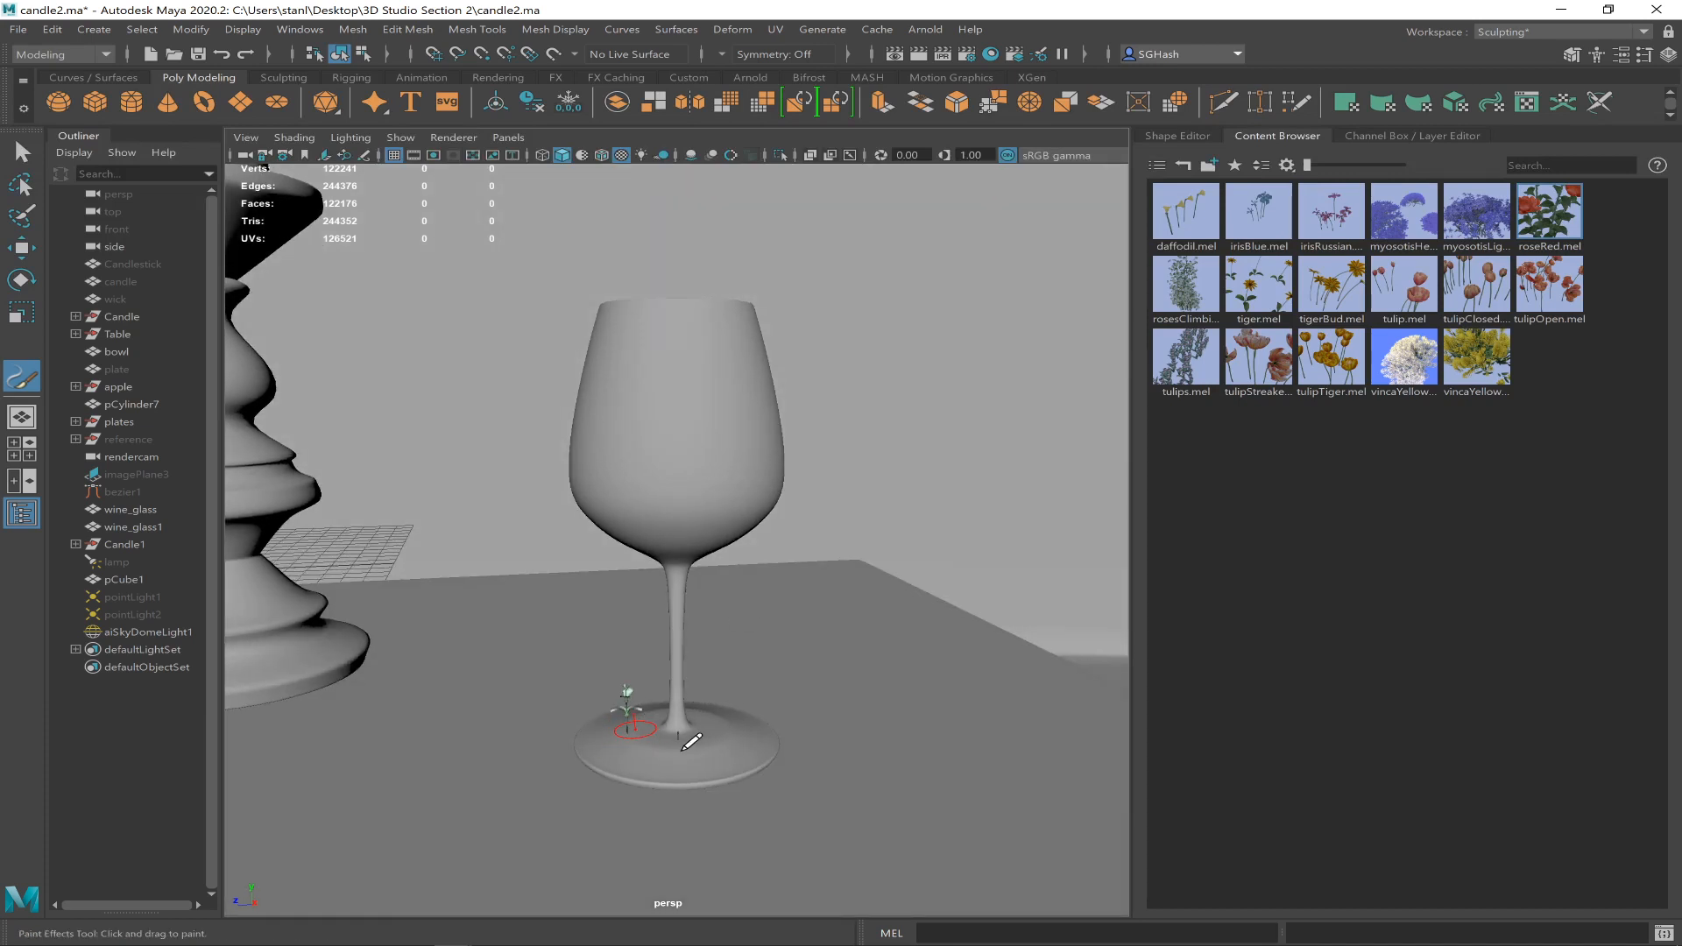
left_click_drag(682, 750, 687, 734)
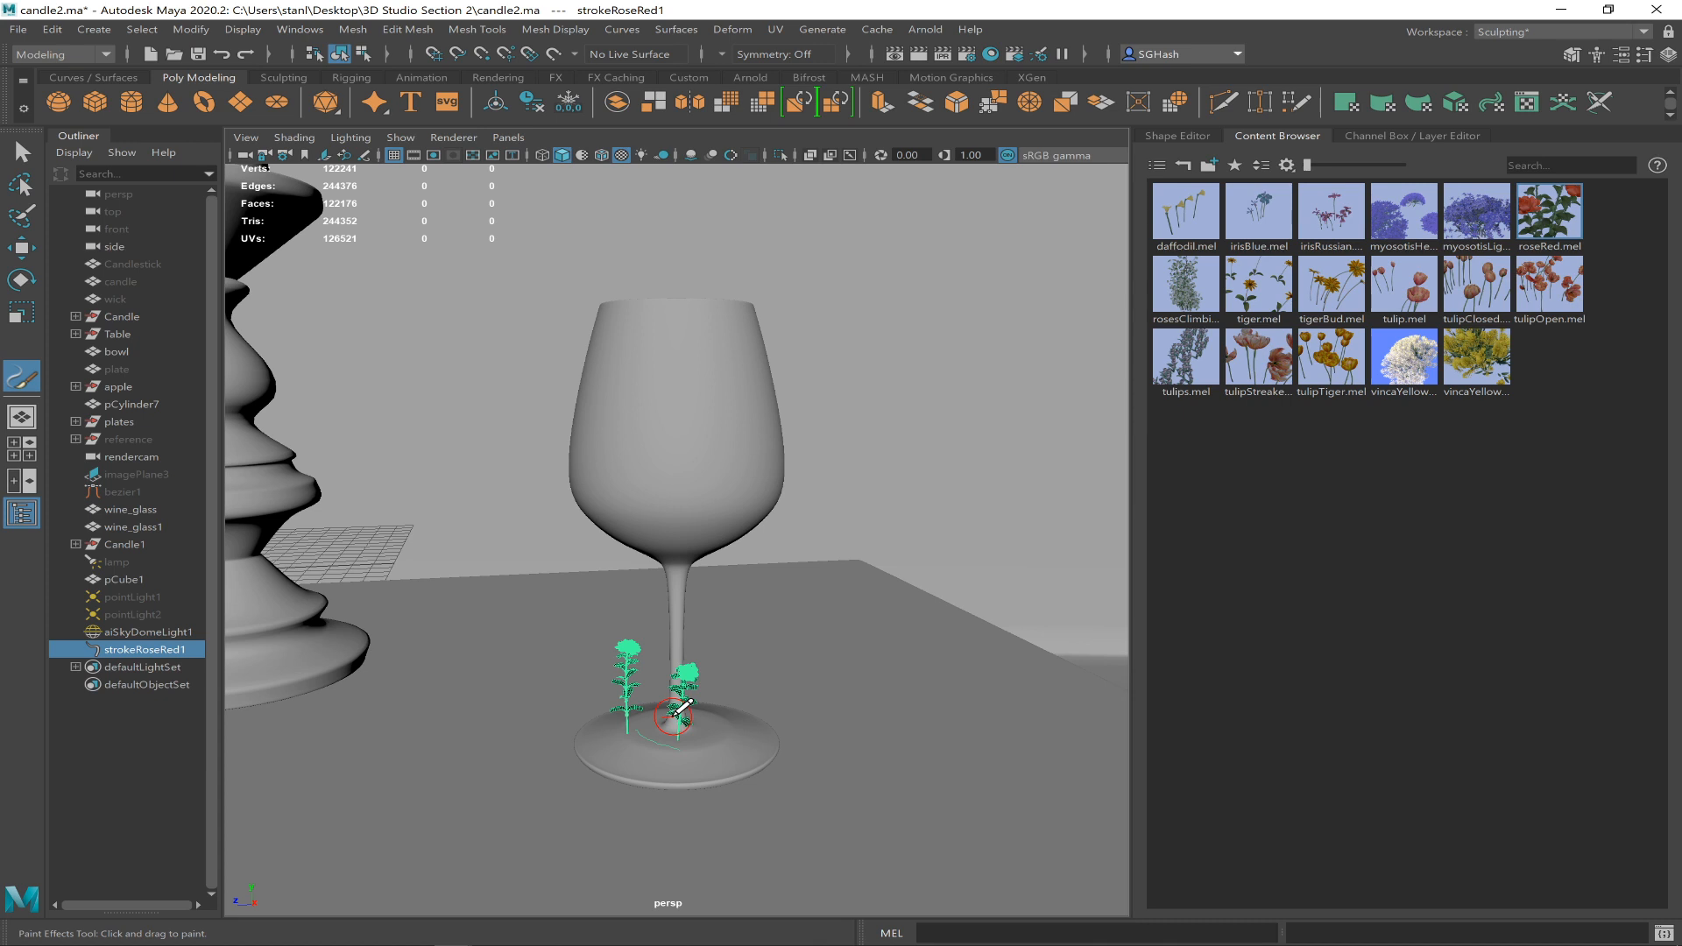
key("ctrl+z")
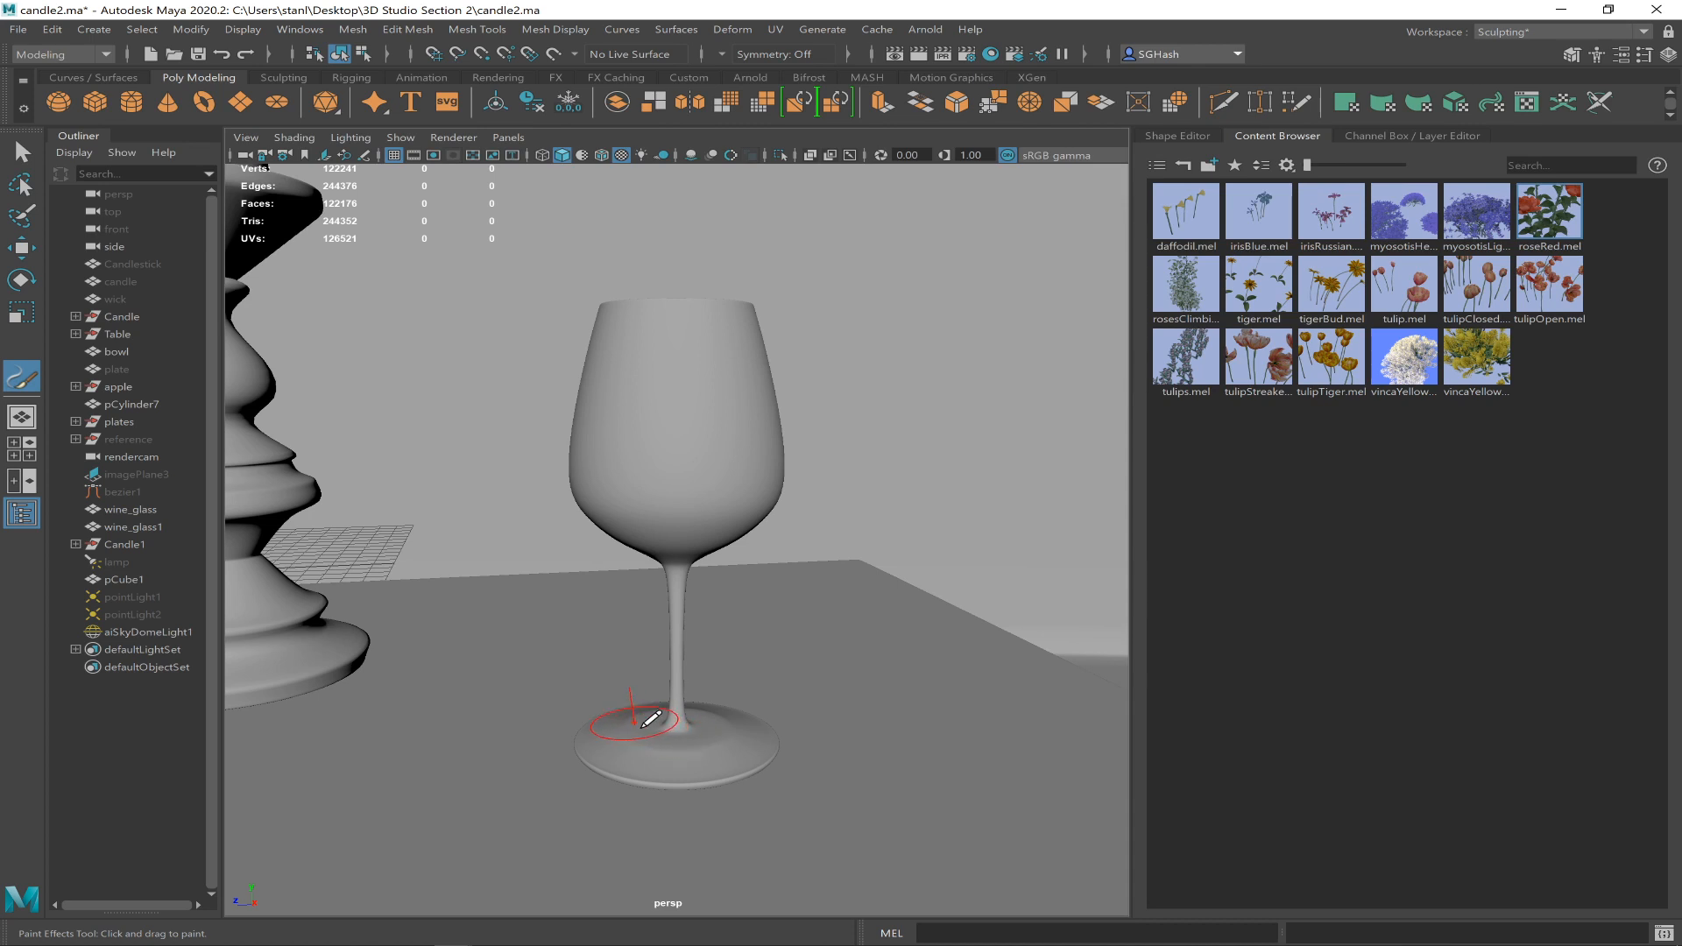
left_click_drag(606, 724, 604, 679)
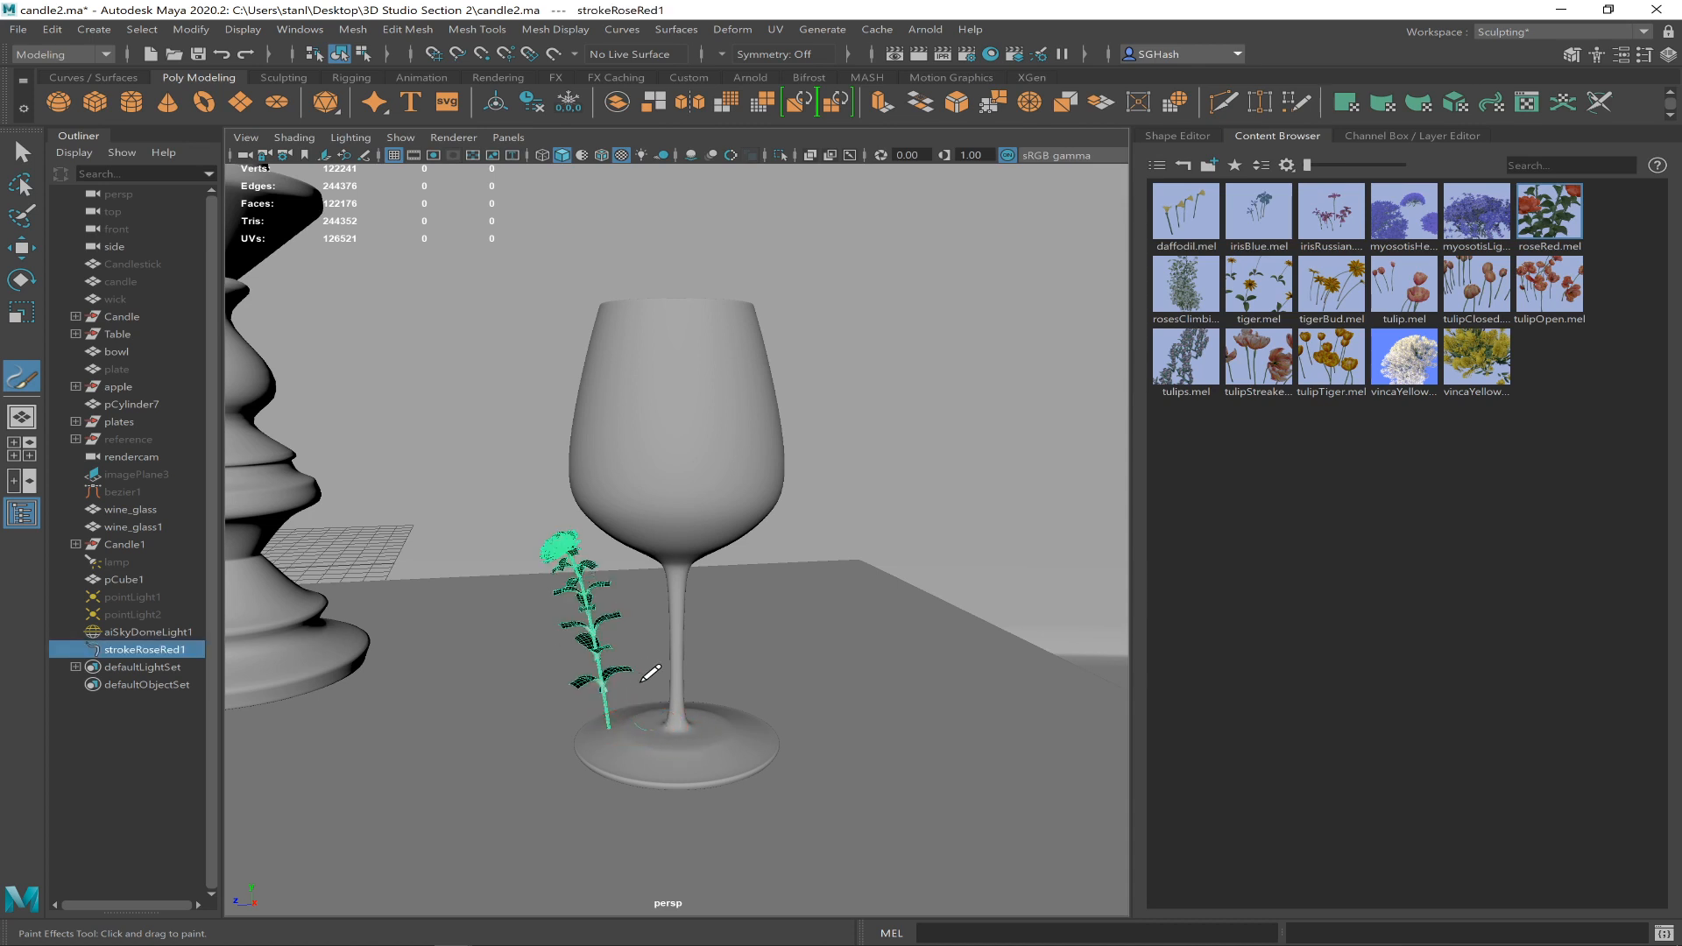
key("ctrl+z")
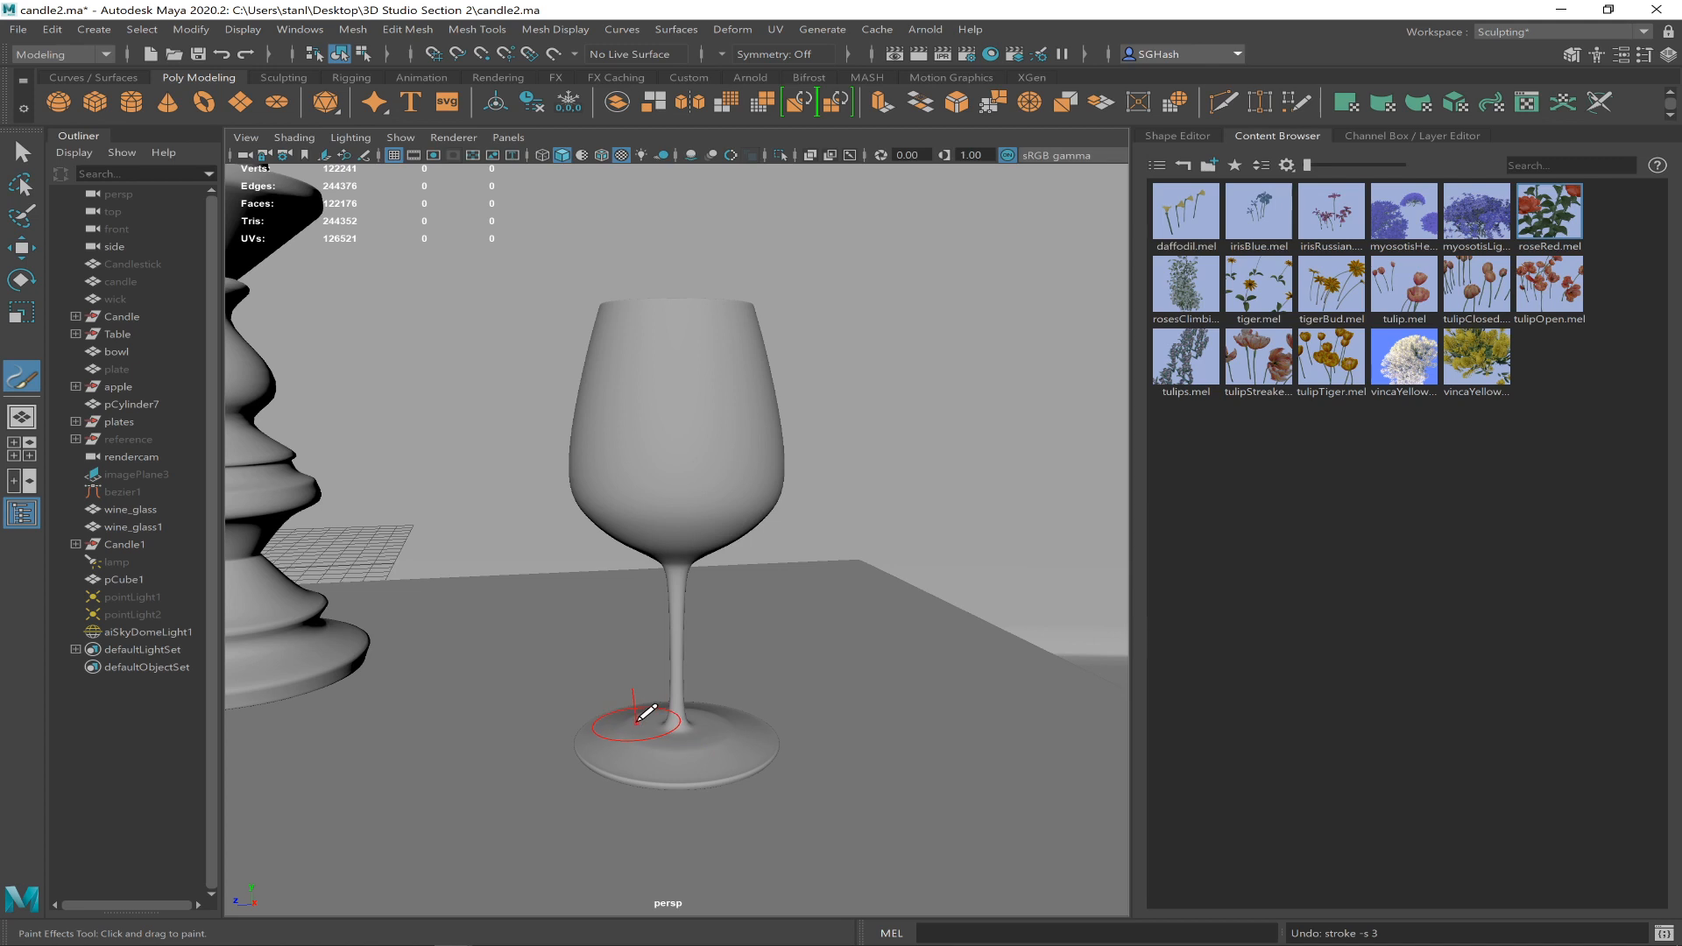
- Try larger red roses on the glass's foot, check them against the cup in wireframe display, and undo each stroke
left_click_drag(644, 723, 673, 730)
mouse_move(582, 694)
left_mouse_down("alt")
mouse_move(751, 675)
mouse_move(714, 702)
mouse_move(582, 675)
mouse_move(704, 570)
left_mouse_up("alt")
key("4")
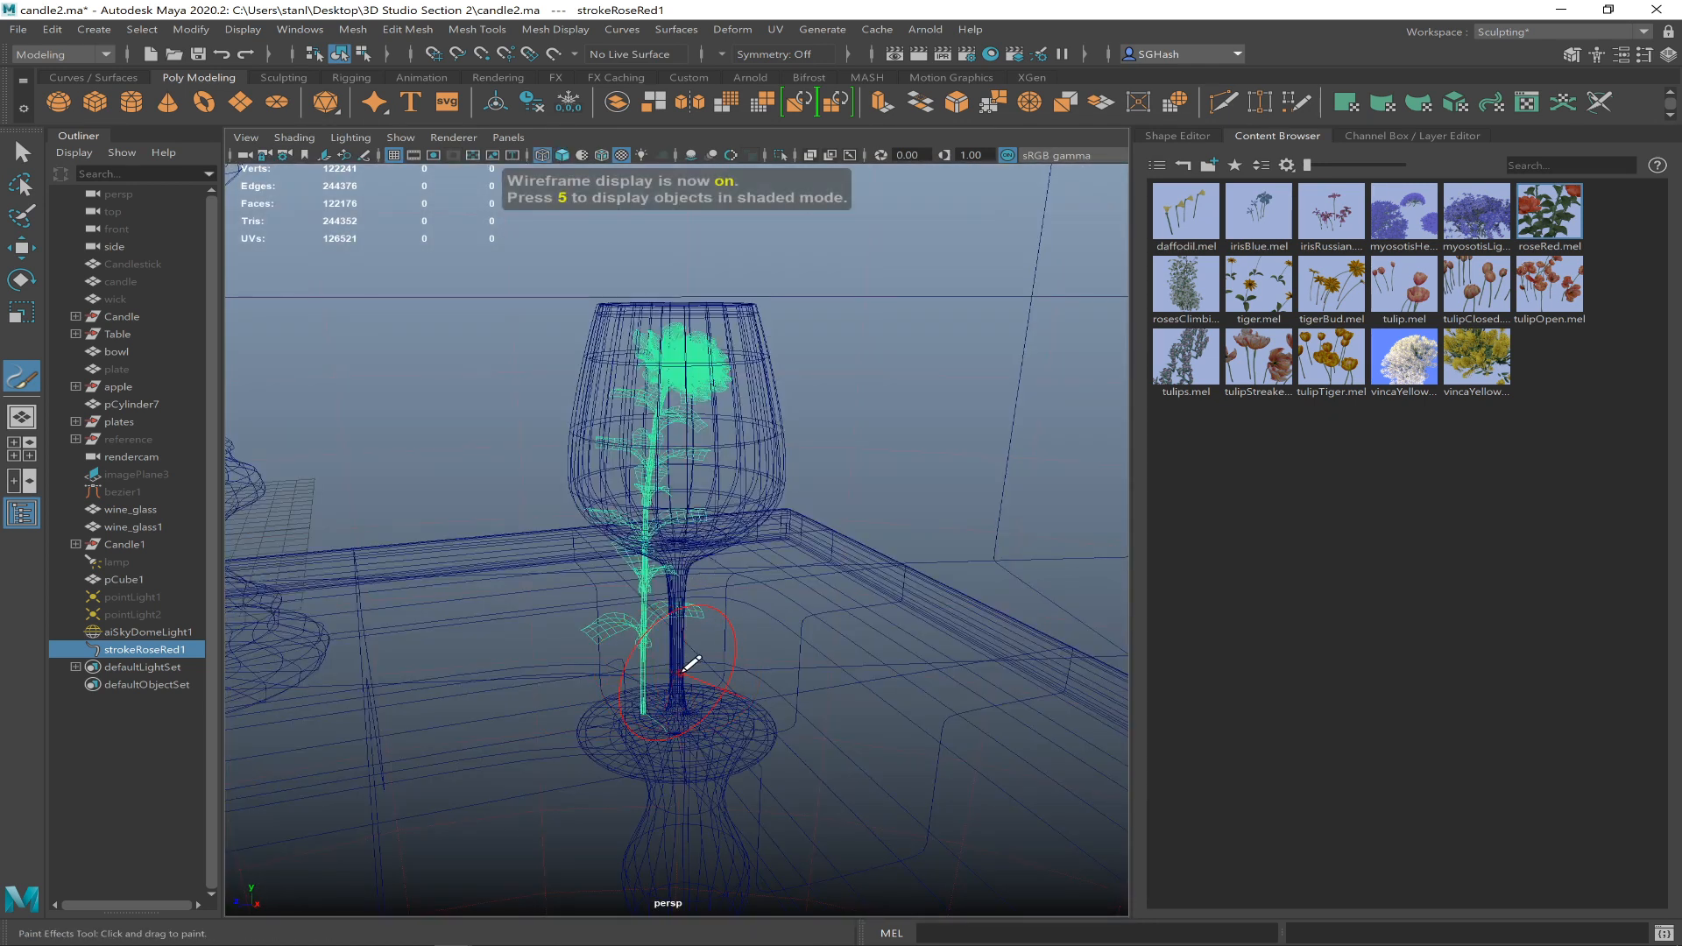
key("ctrl+z")
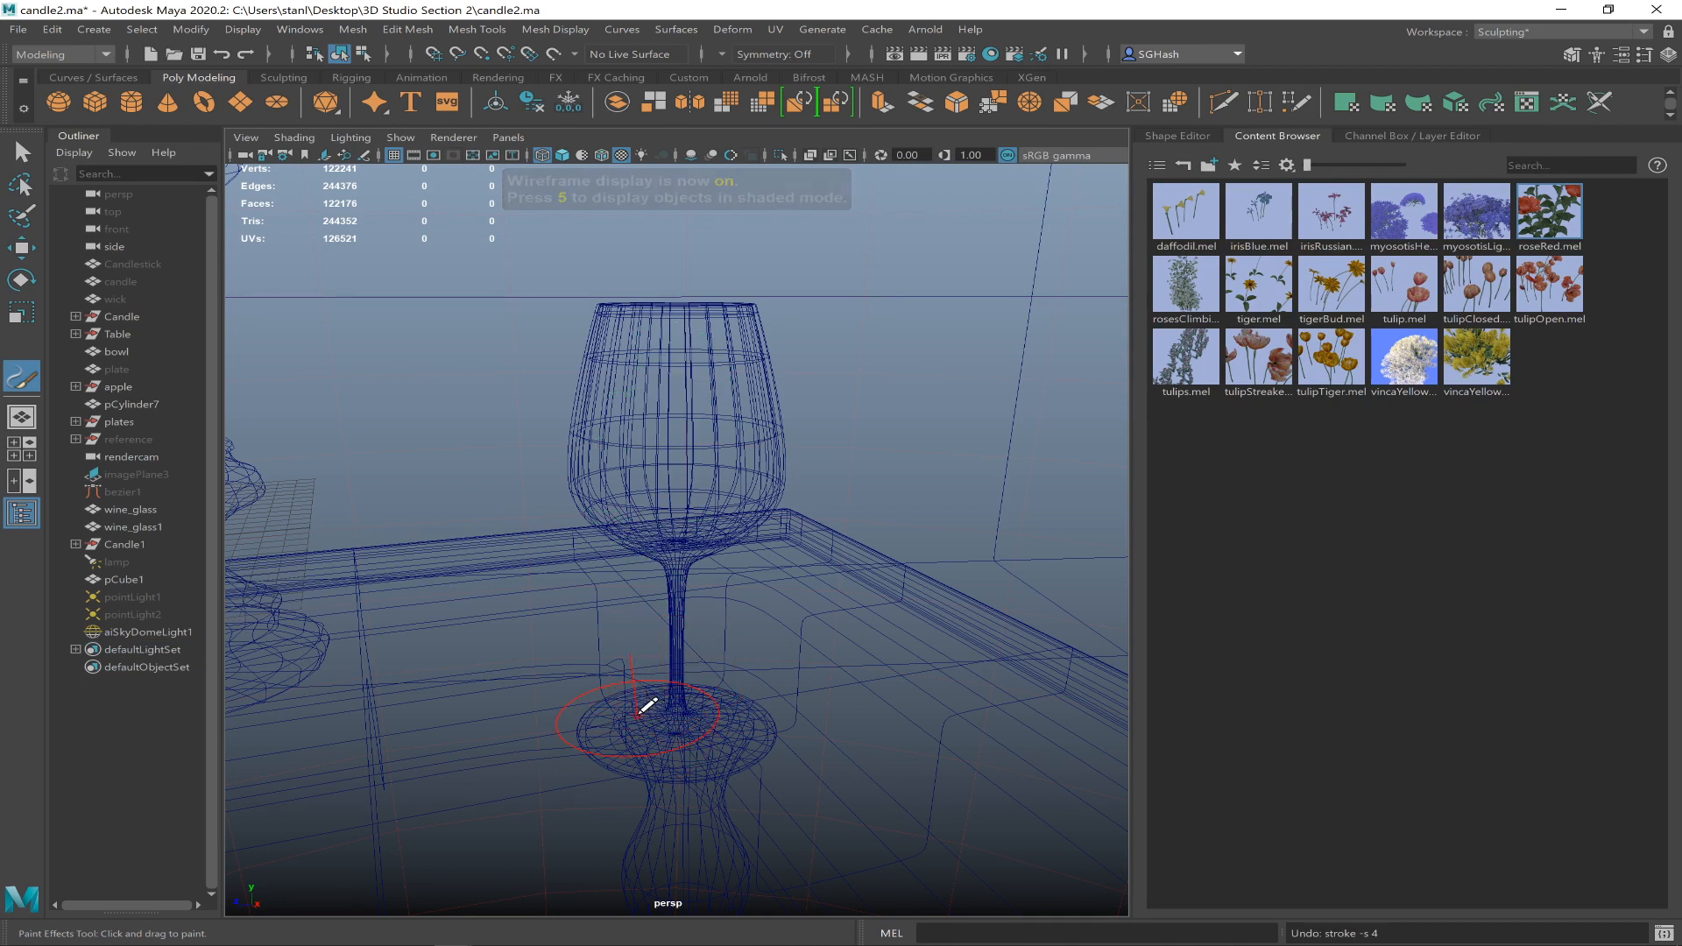
left_click_drag(653, 706, 697, 713)
key("ctrl+z")
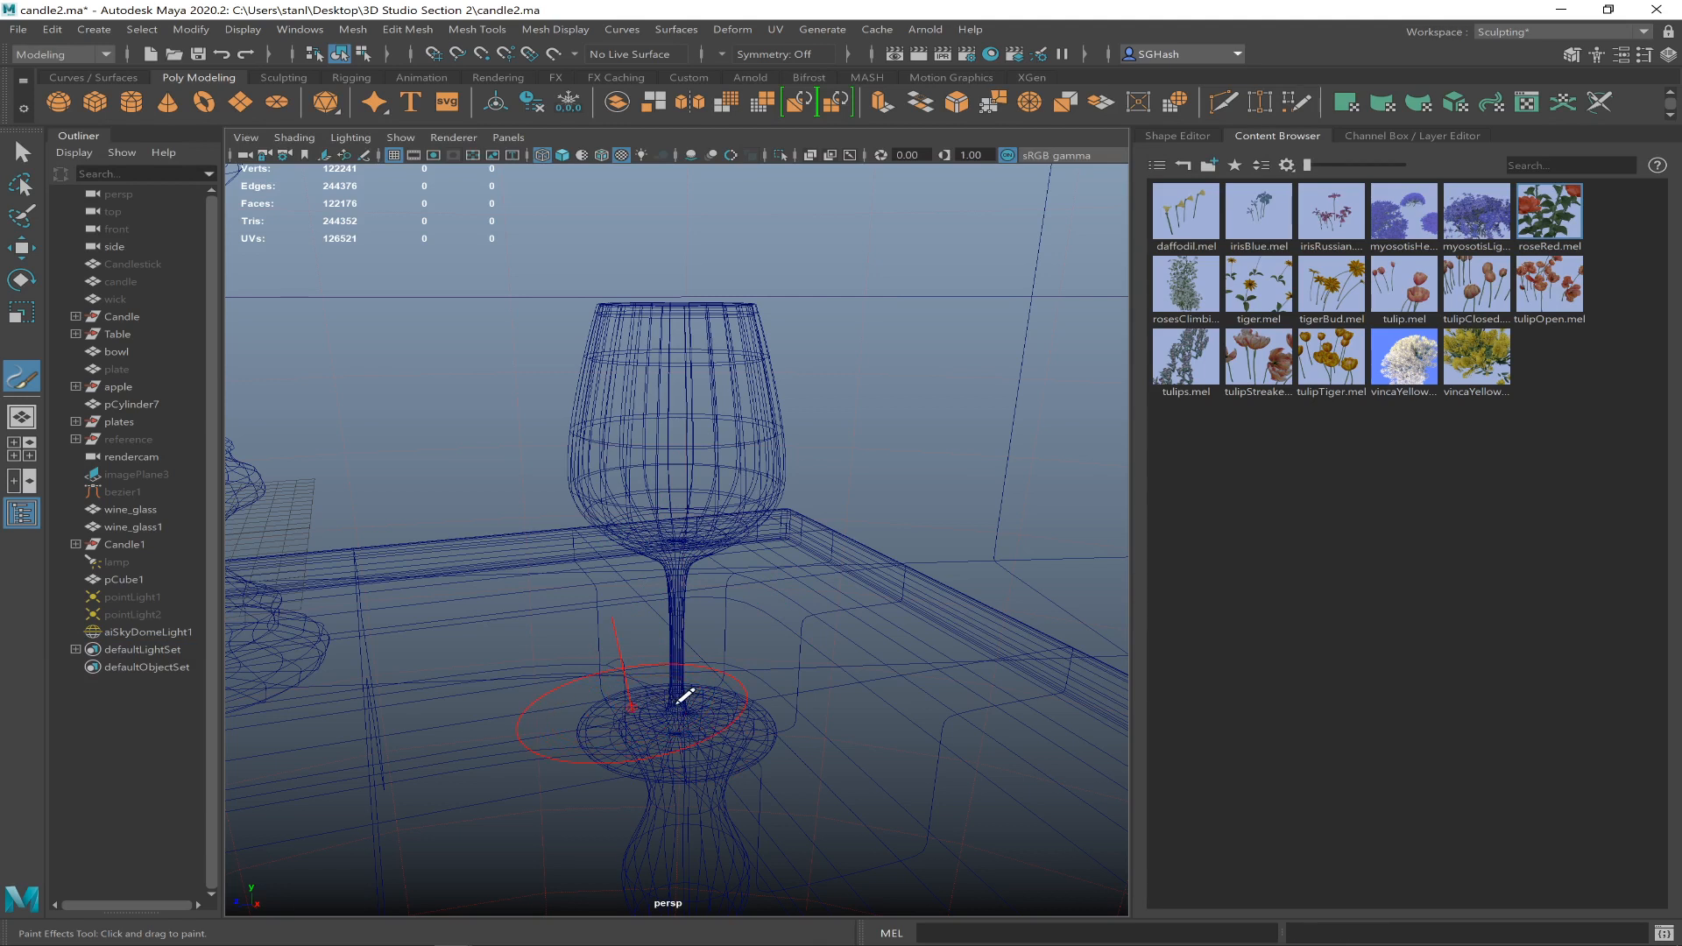
left_click_drag(666, 707, 691, 716)
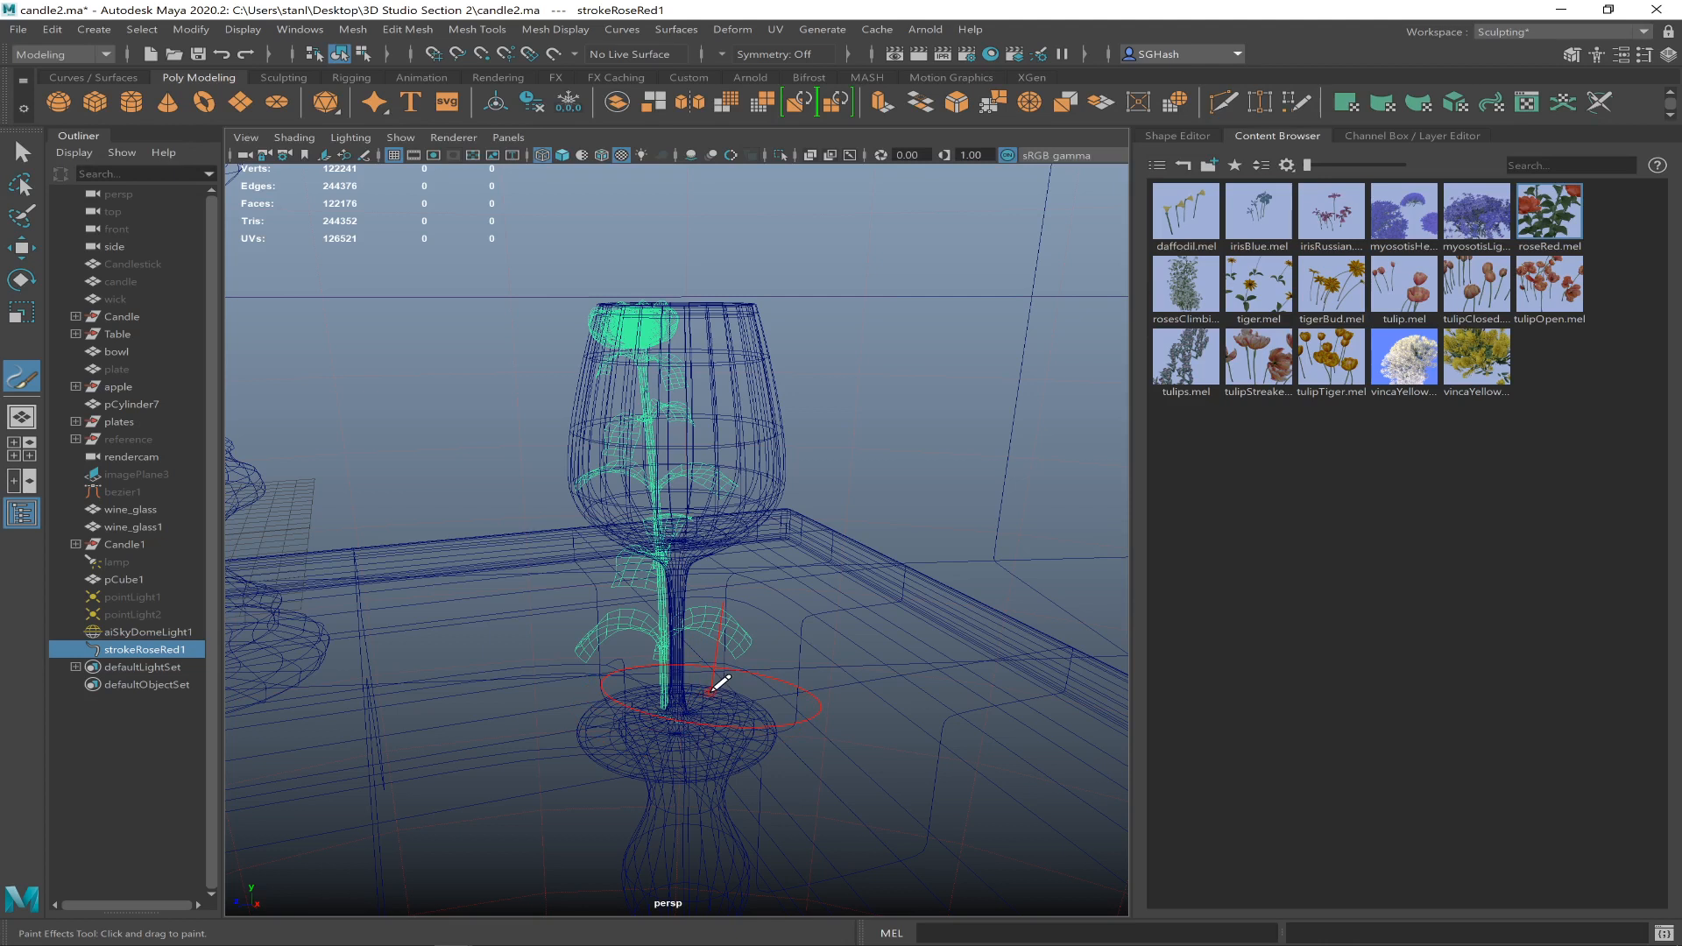
key("ctrl+z")
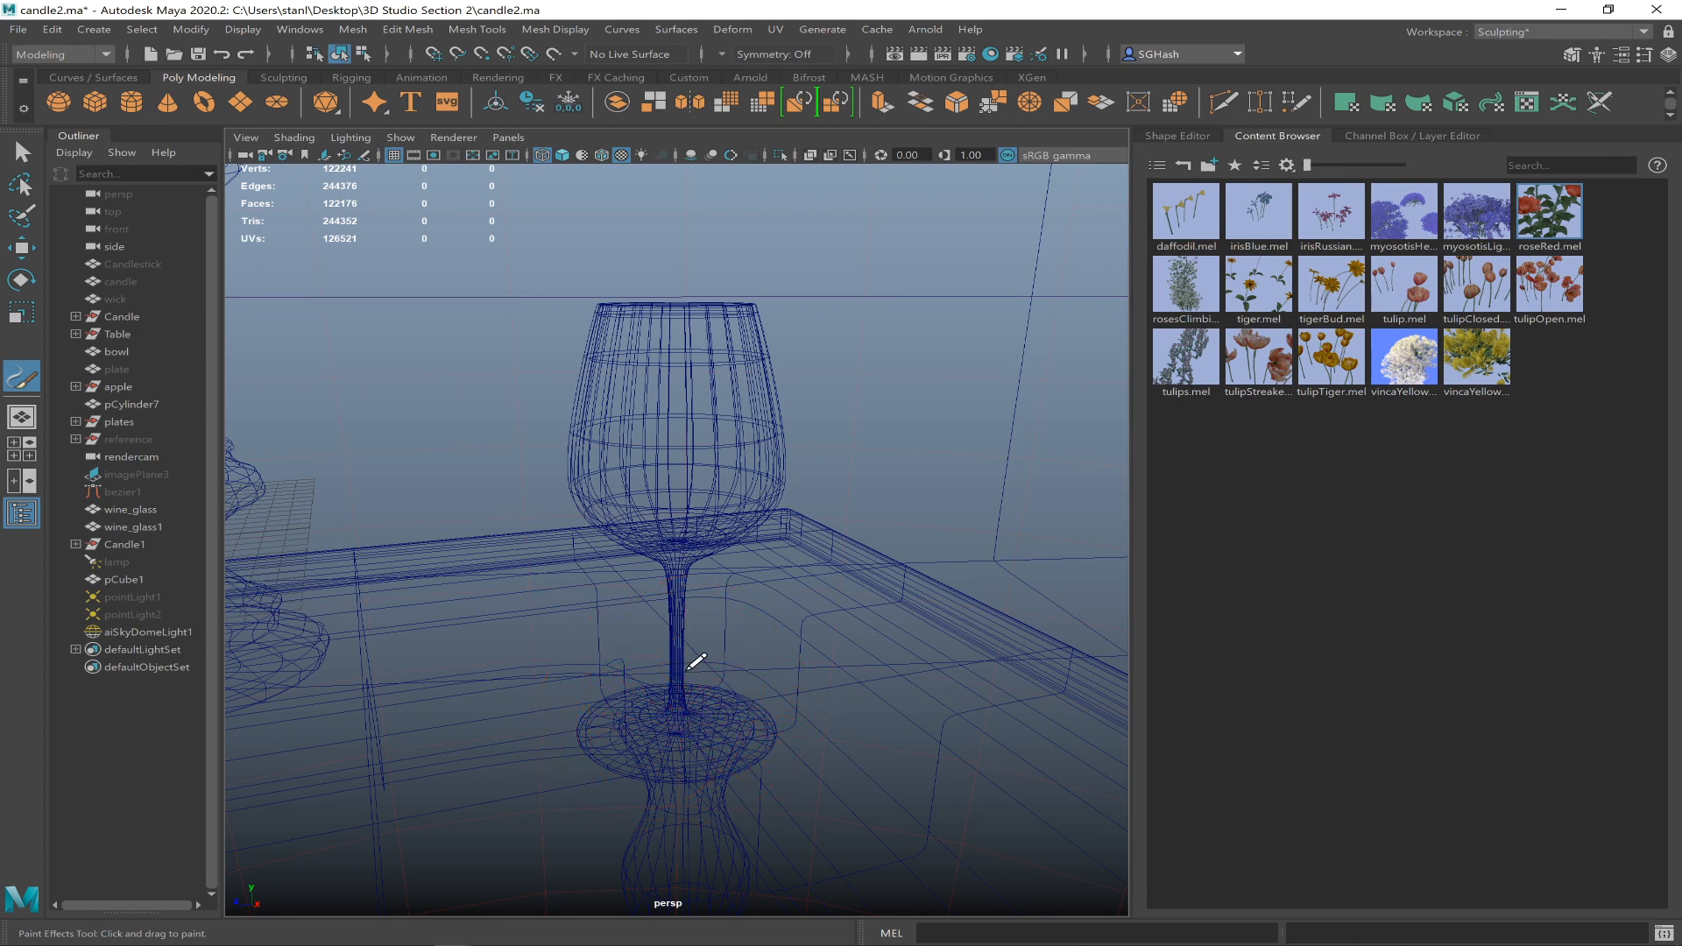
- Try painting red roses on the side of the glass's cup, return to shaded display, and undo the strokes
left_click_drag(770, 449, 846, 495)
mouse_move(863, 504)
right_mouse_down("alt")
mouse_move(470, 443)
mouse_move(539, 461)
right_mouse_up("alt")
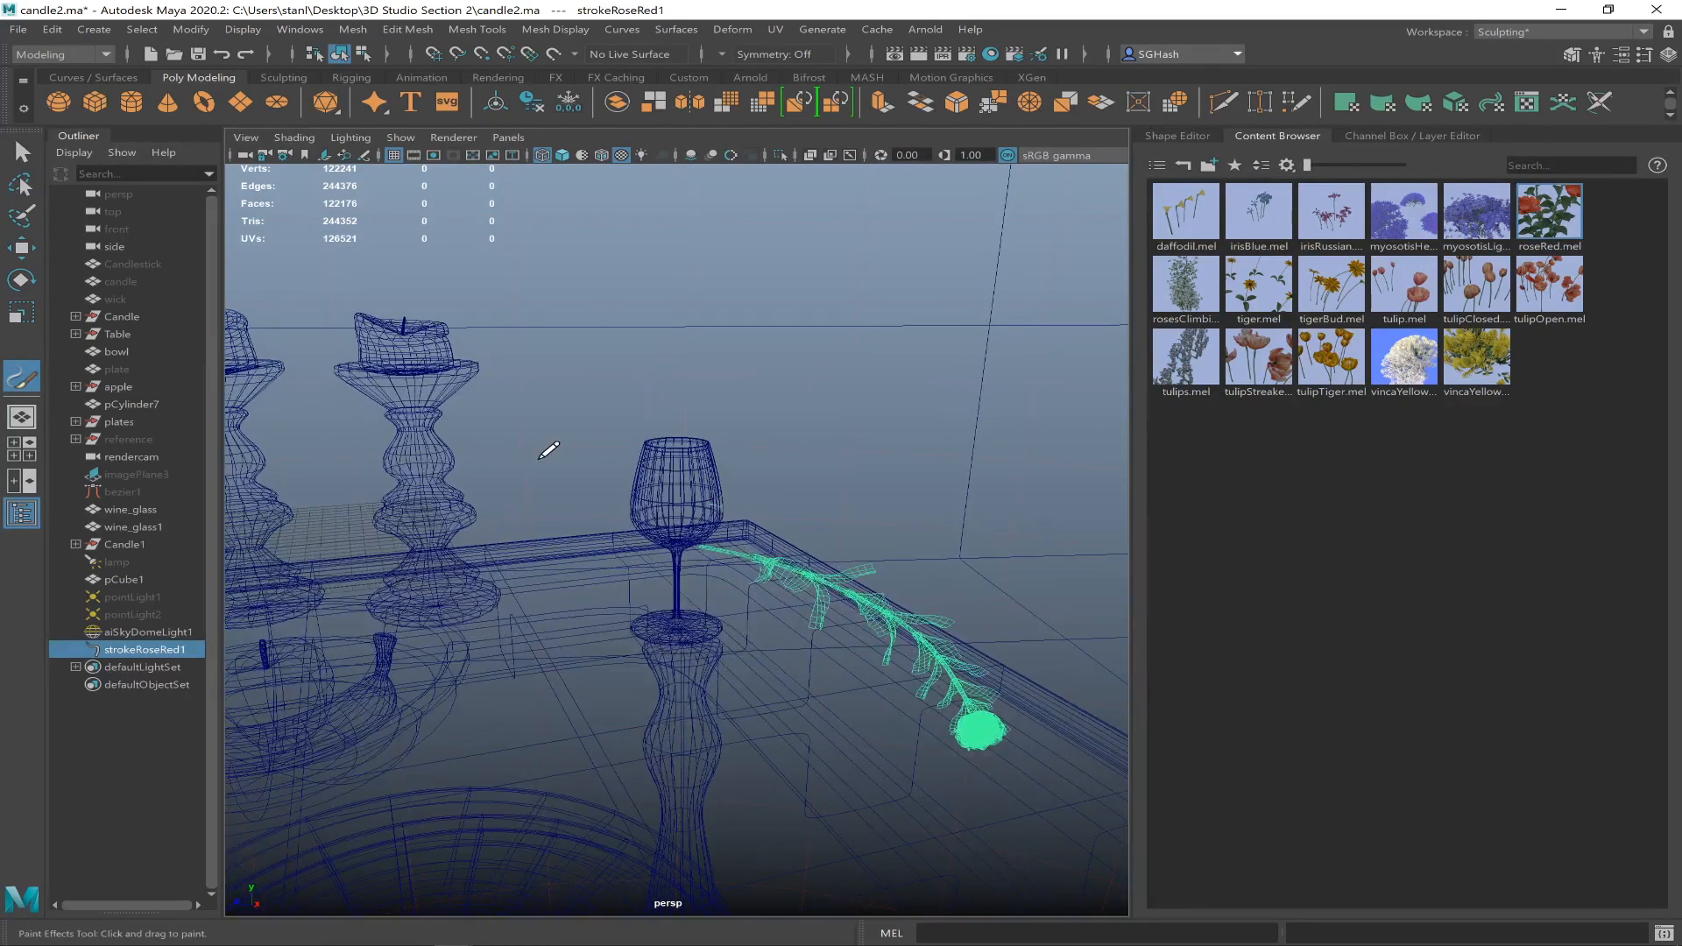
key("ctrl+z")
right_click_drag(648, 551, 878, 627, "alt")
mouse_move(677, 507)
left_mouse_down("alt")
mouse_move(649, 559)
mouse_move(660, 581)
mouse_move(708, 554)
mouse_move(657, 555)
mouse_move(692, 552)
mouse_move(646, 520)
mouse_move(488, 488)
mouse_move(434, 507)
mouse_move(425, 489)
mouse_move(645, 495)
mouse_move(683, 524)
left_mouse_up("alt")
key("5")
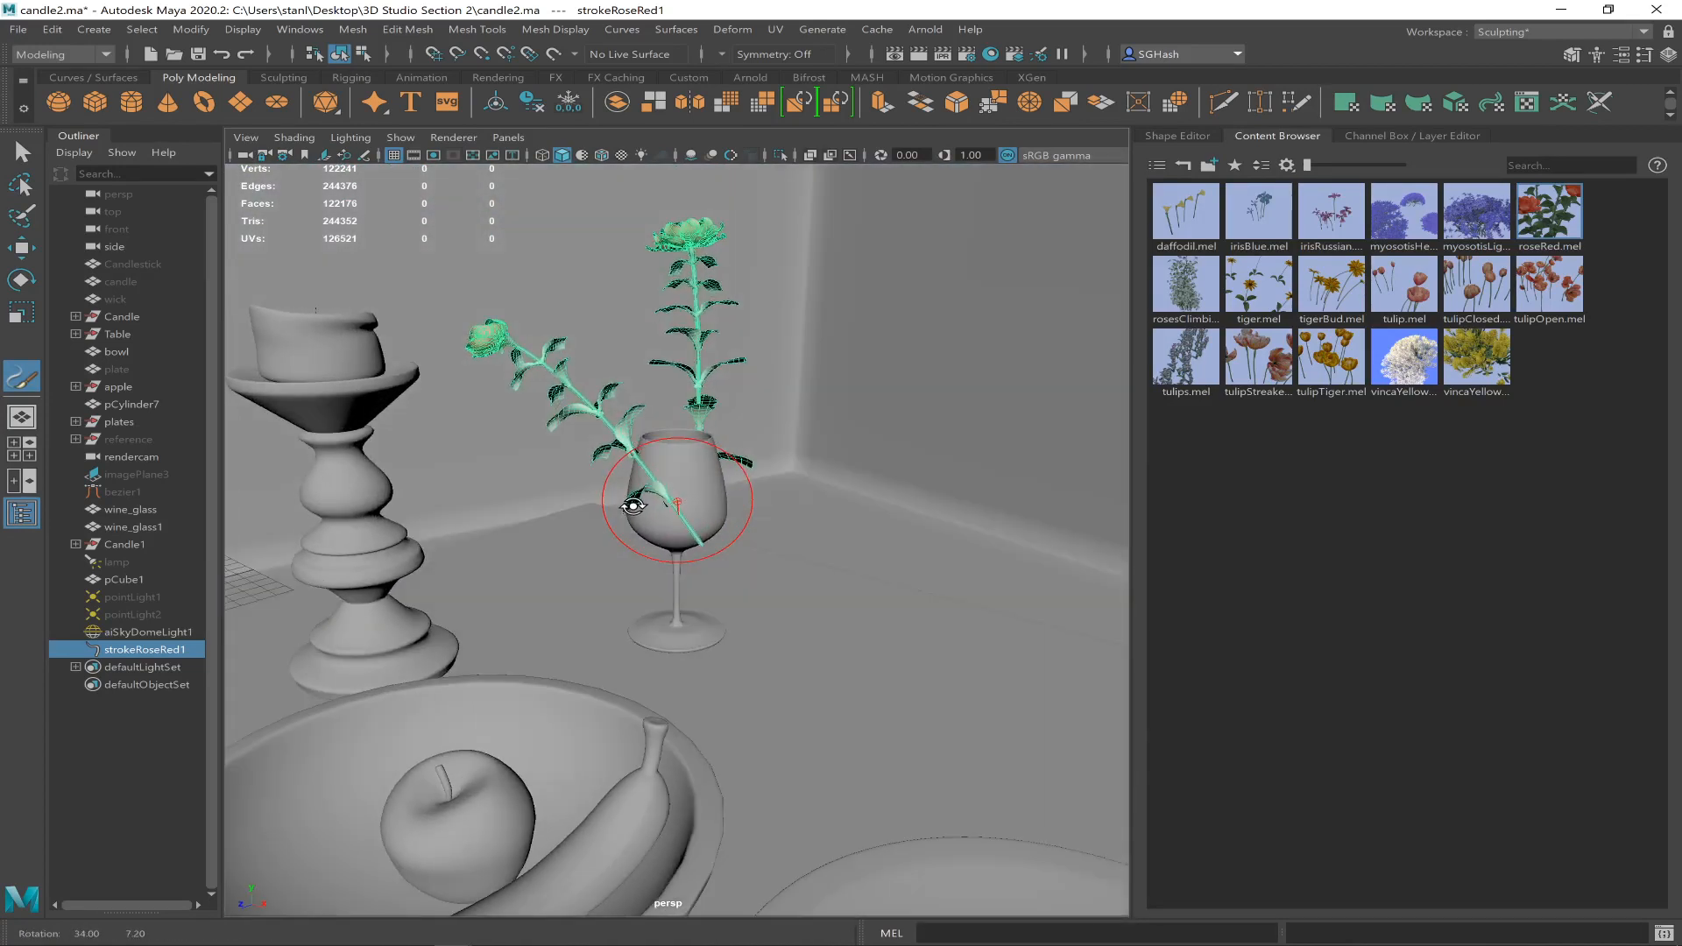
key("ctrl+z")
- Paint a single tall red rose growing from the wine glass's foot beside the stem
right_click_drag(675, 597, 973, 627, "alt")
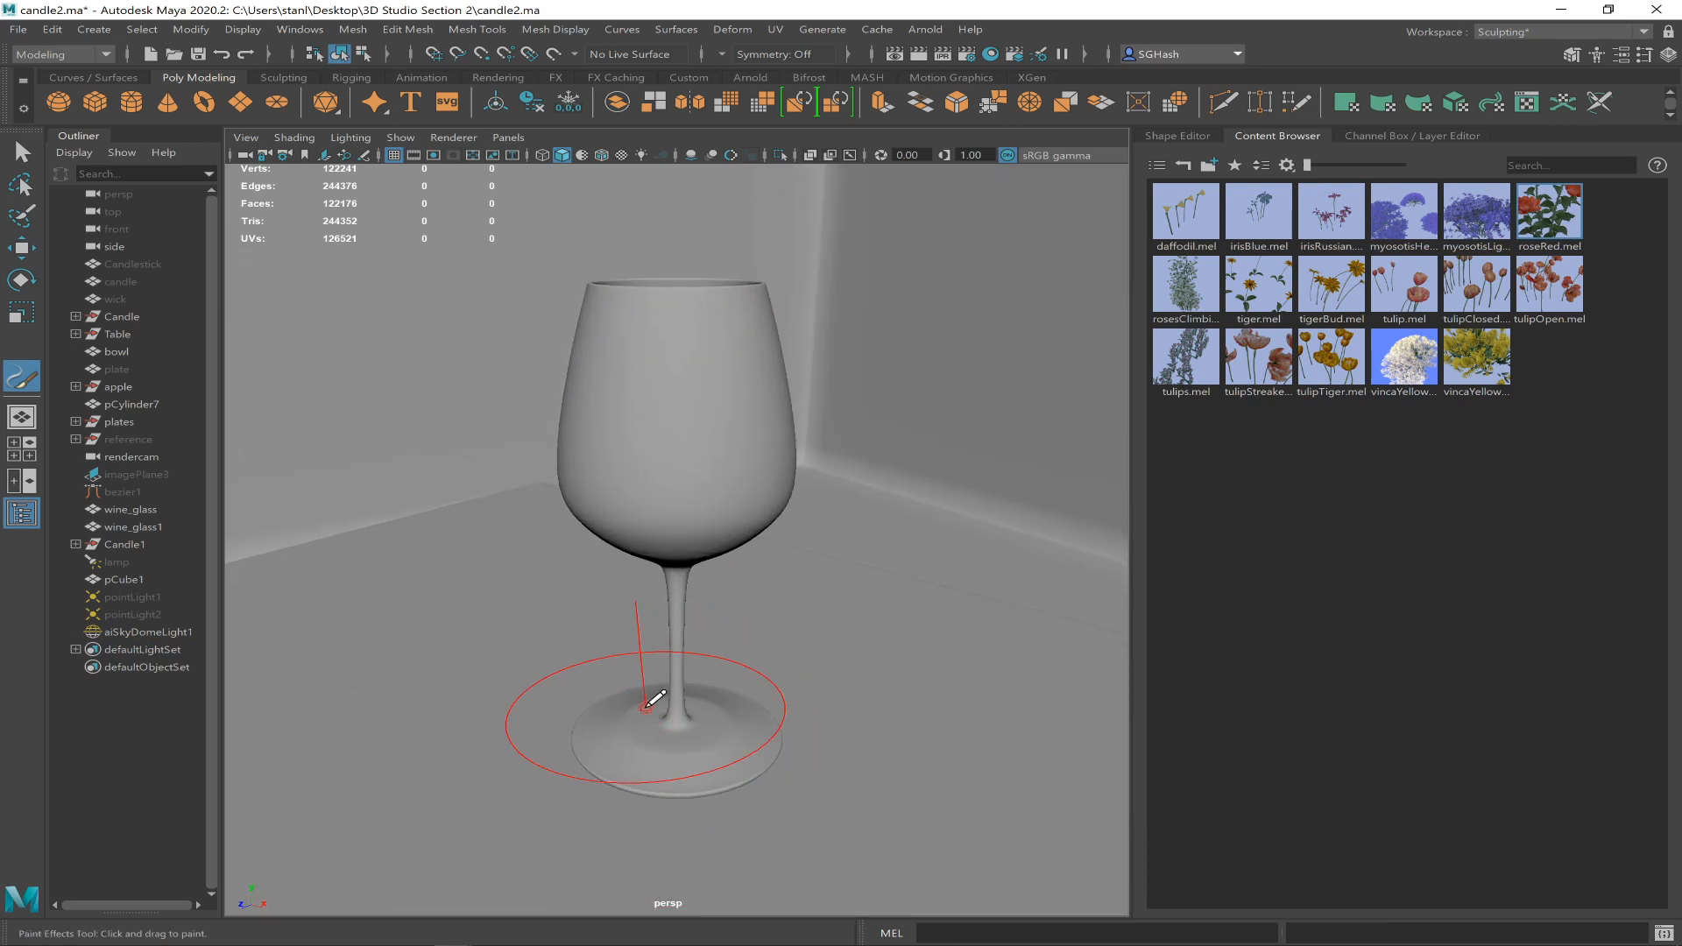
right_click_drag(656, 698, 582, 680, "alt")
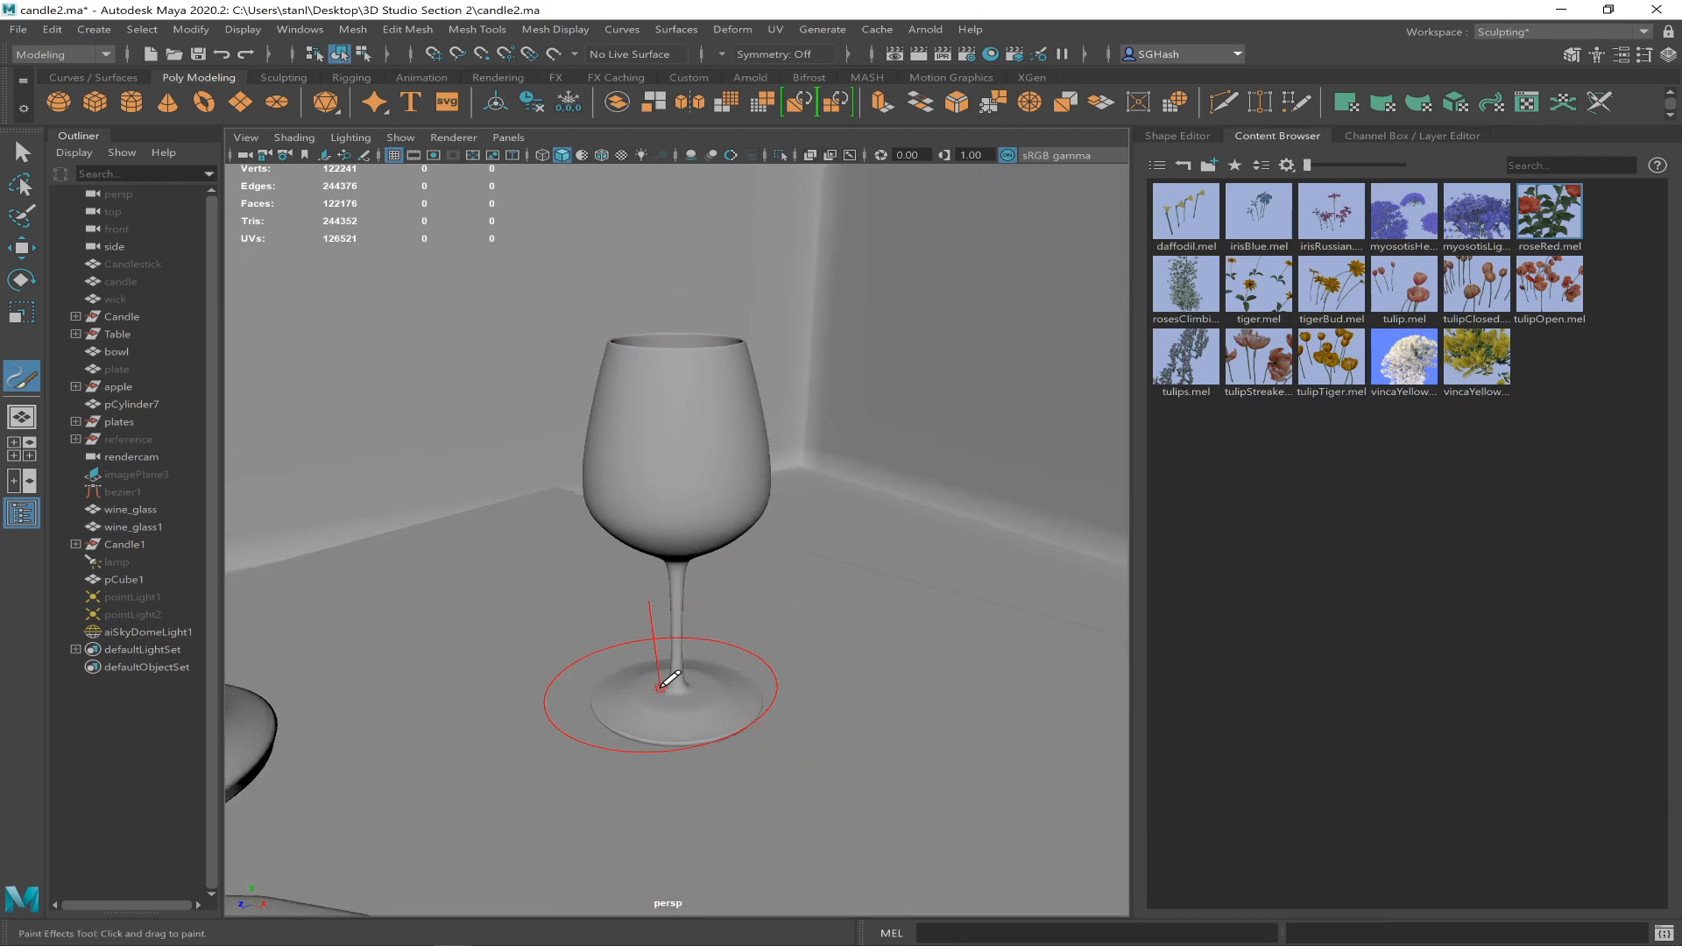
mouse_move(669, 681)
left_mouse_down()
mouse_move(703, 692)
mouse_move(525, 630)
mouse_move(648, 650)
mouse_move(522, 609)
mouse_move(556, 593)
mouse_move(567, 630)
mouse_move(773, 633)
mouse_move(738, 624)
left_mouse_up()
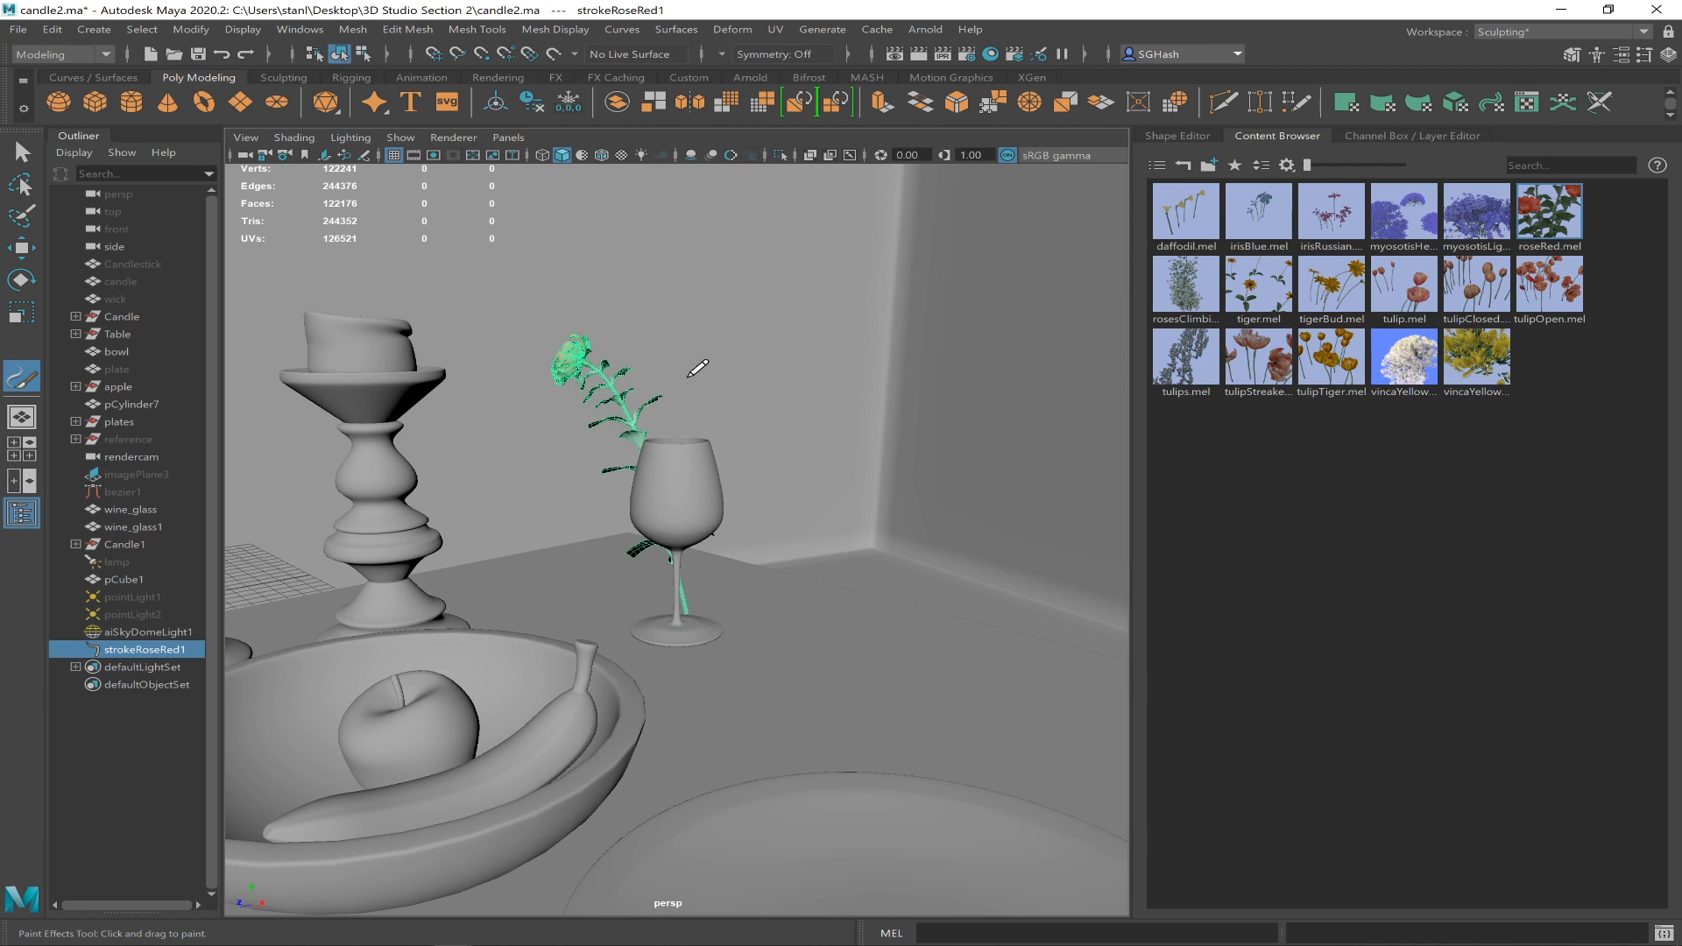
- Center the pivot of the painted red rose and raise the flower until its stem end reaches the glass's rim
key("w")
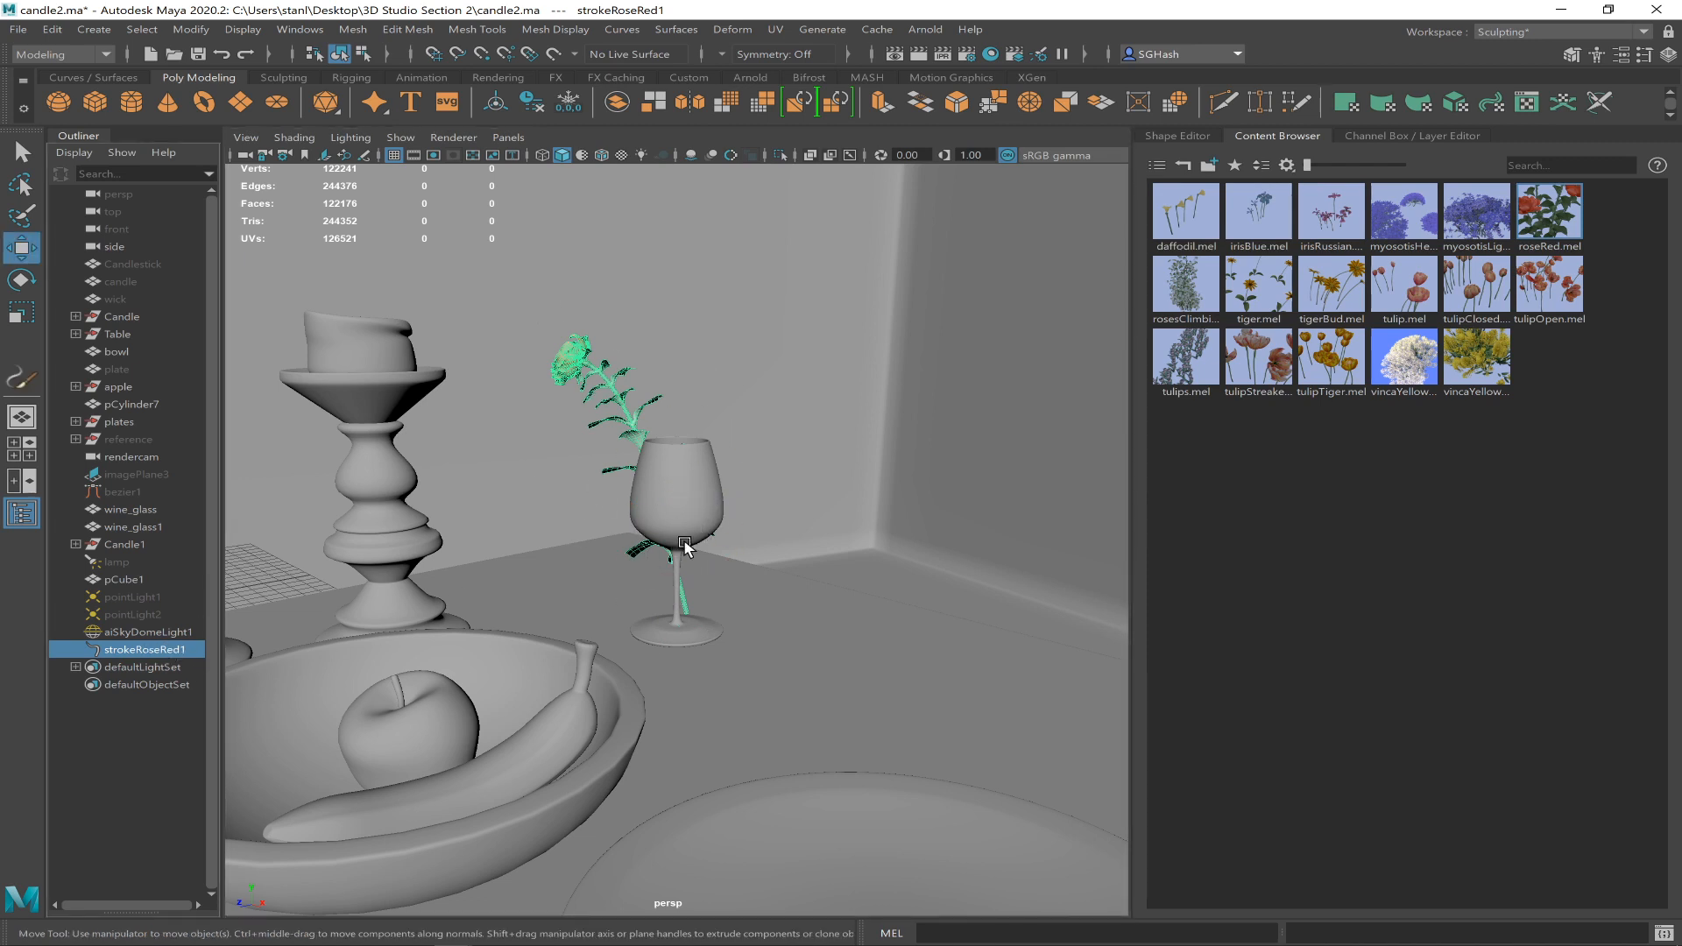
mouse_move(640, 574)
right_mouse_down("alt")
mouse_move(338, 503)
mouse_move(376, 526)
right_mouse_up("alt")
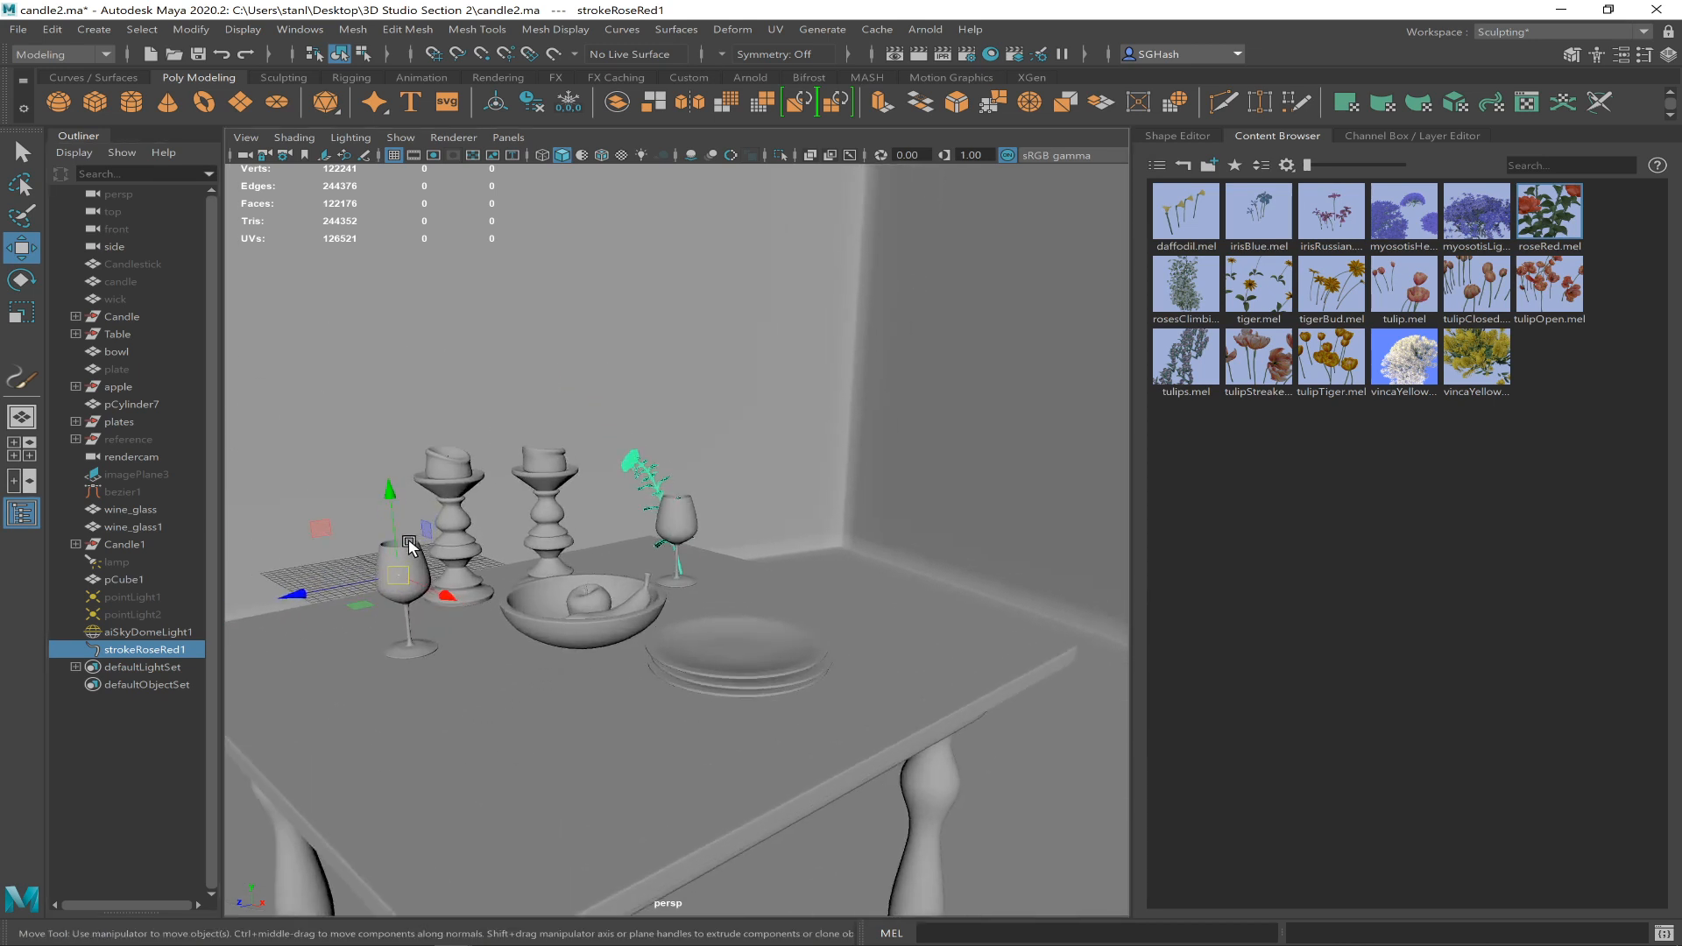
left_click(193, 29)
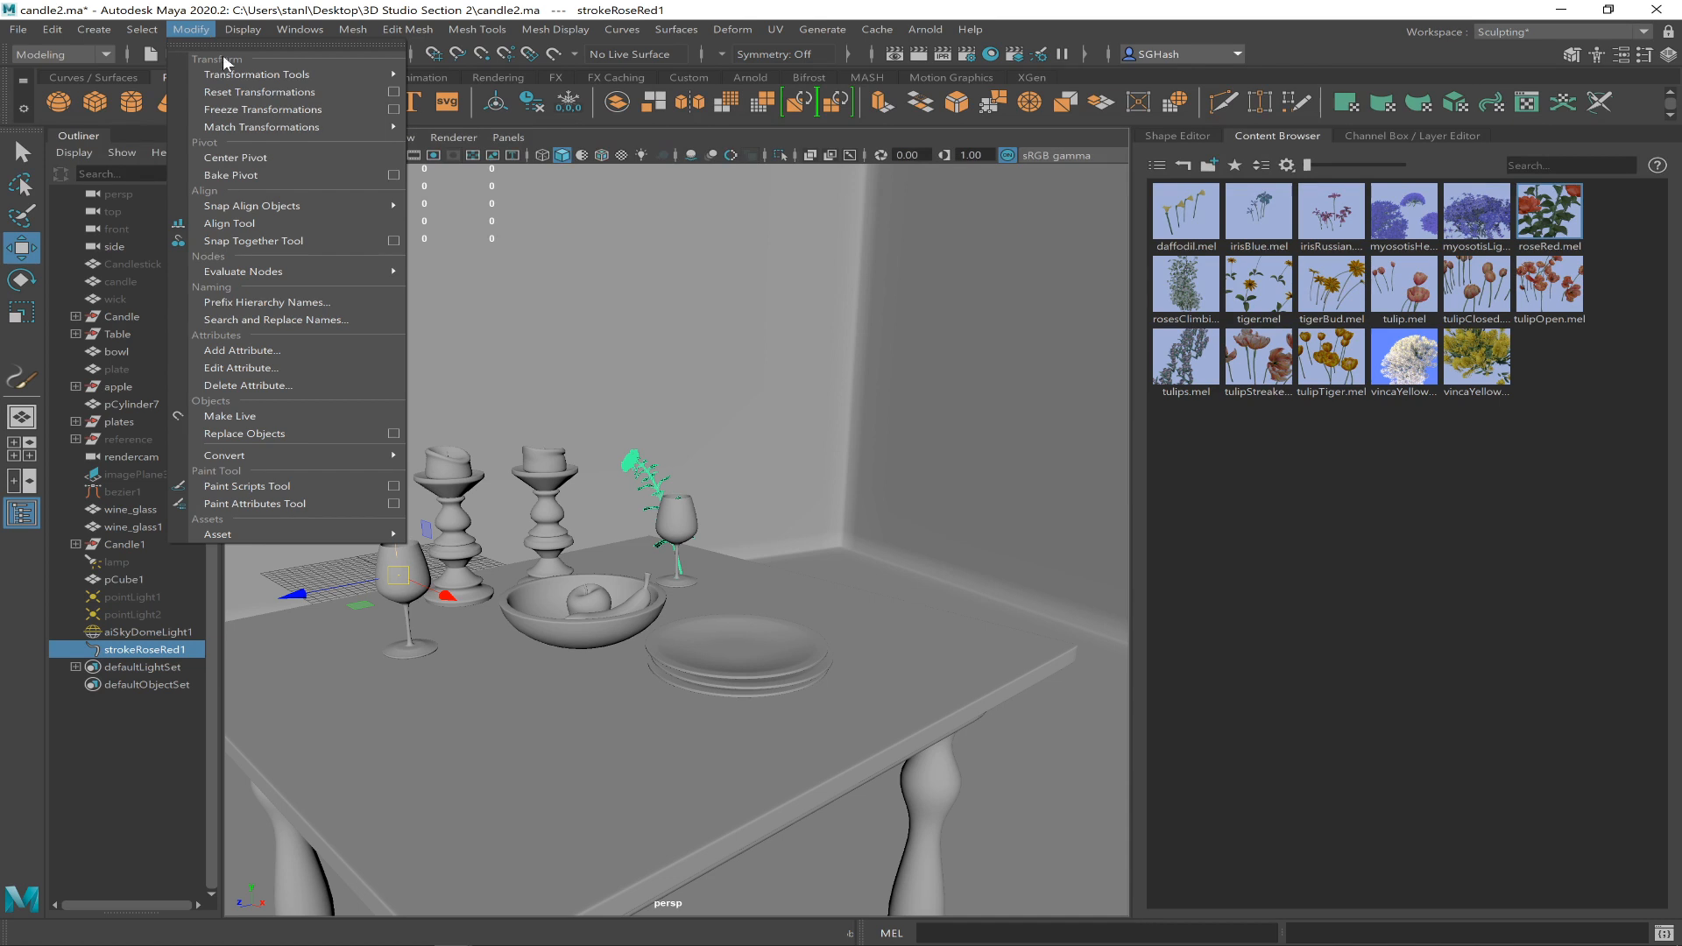
left_click(263, 157)
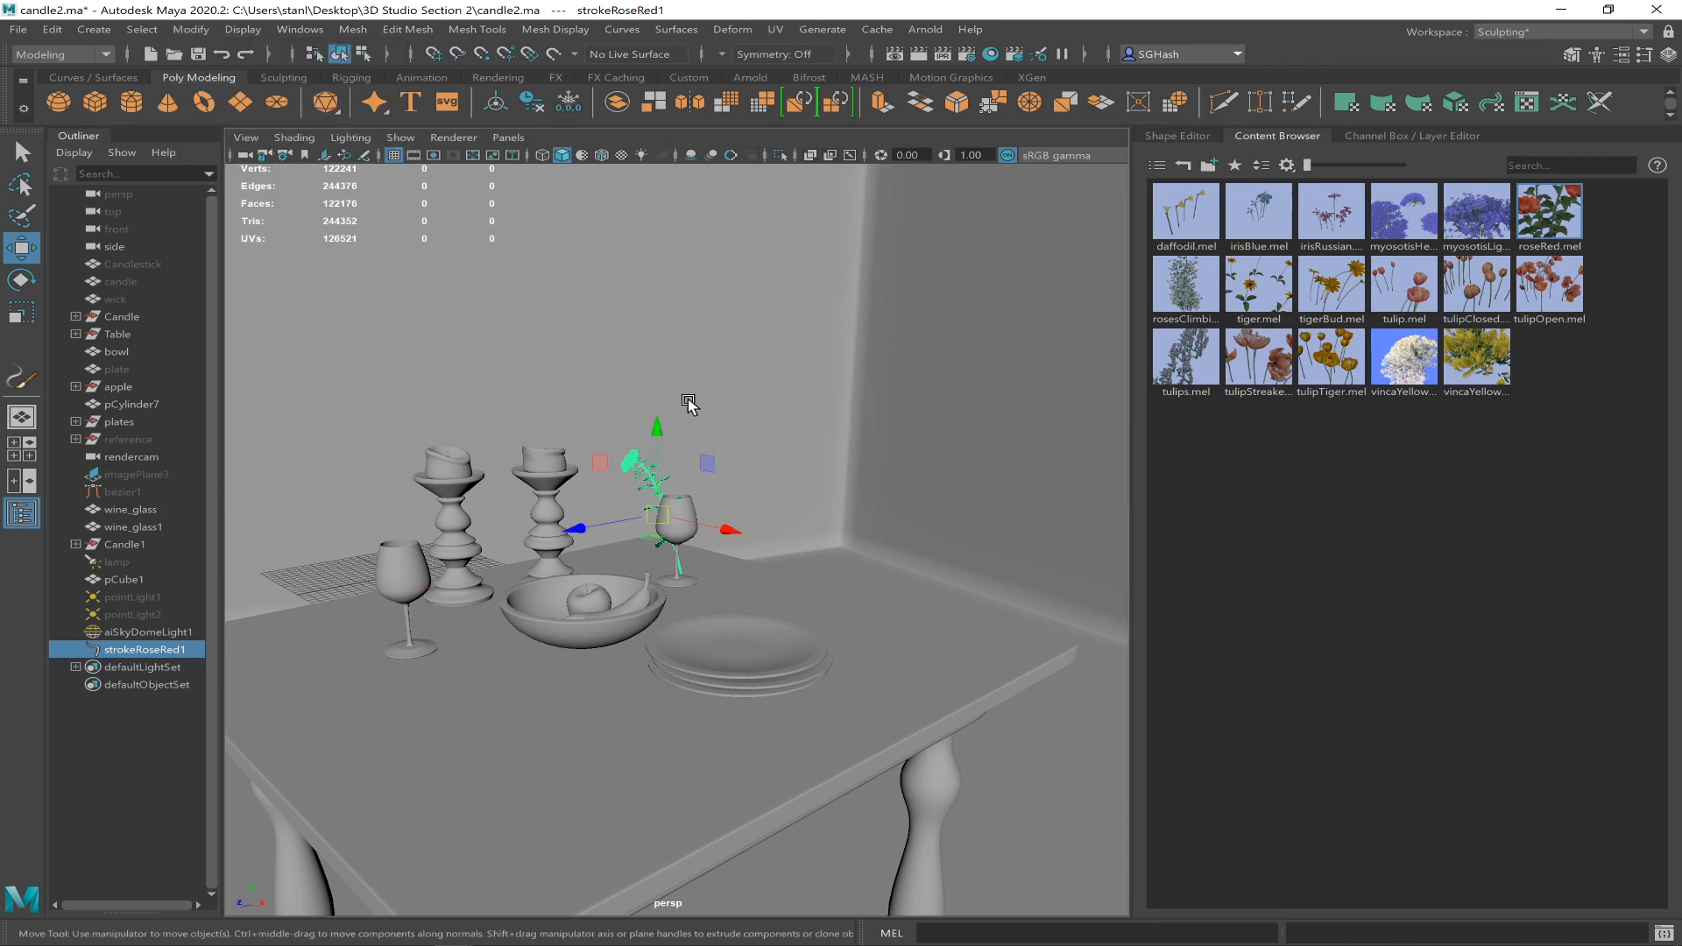
left_click_drag(653, 427, 654, 383)
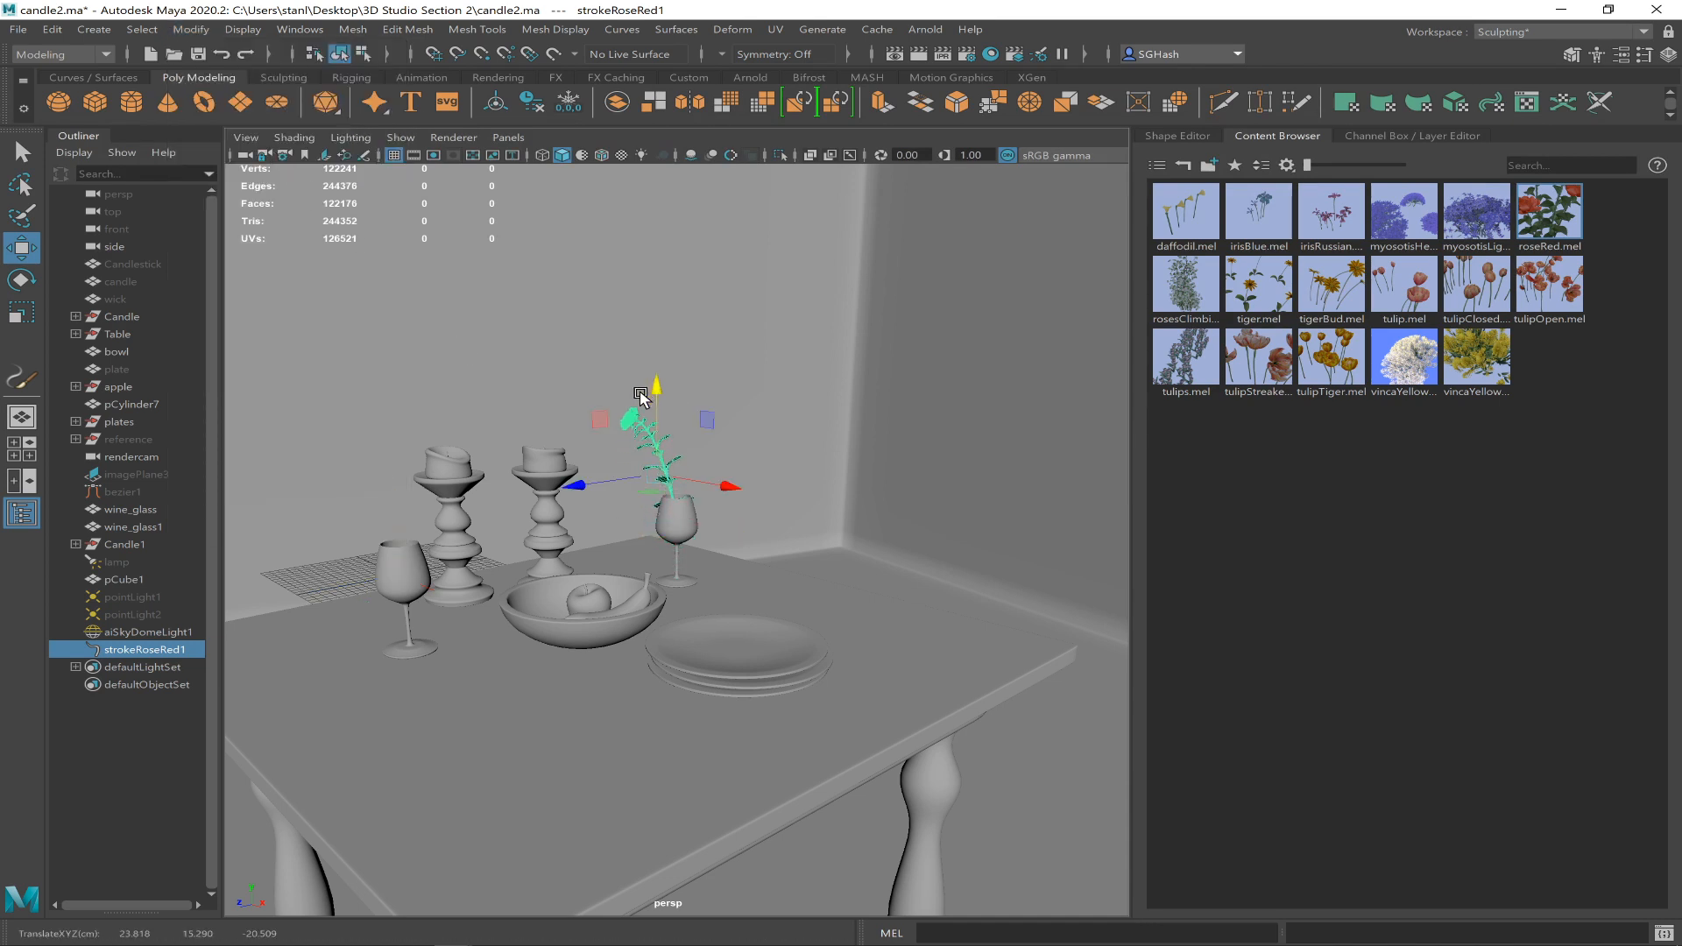
- Move the red rose sideways and down so its stem sits inside the wine glass, and check it from several angles
key("f")
mouse_move(906, 608)
left_mouse_down("alt")
mouse_move(713, 639)
mouse_move(682, 616)
left_mouse_up("alt")
mouse_move(677, 548)
left_mouse_down()
mouse_move(636, 545)
mouse_move(582, 590)
mouse_move(653, 539)
mouse_move(647, 631)
mouse_move(699, 645)
left_mouse_up()
left_click_drag(846, 616, 841, 618, "alt")
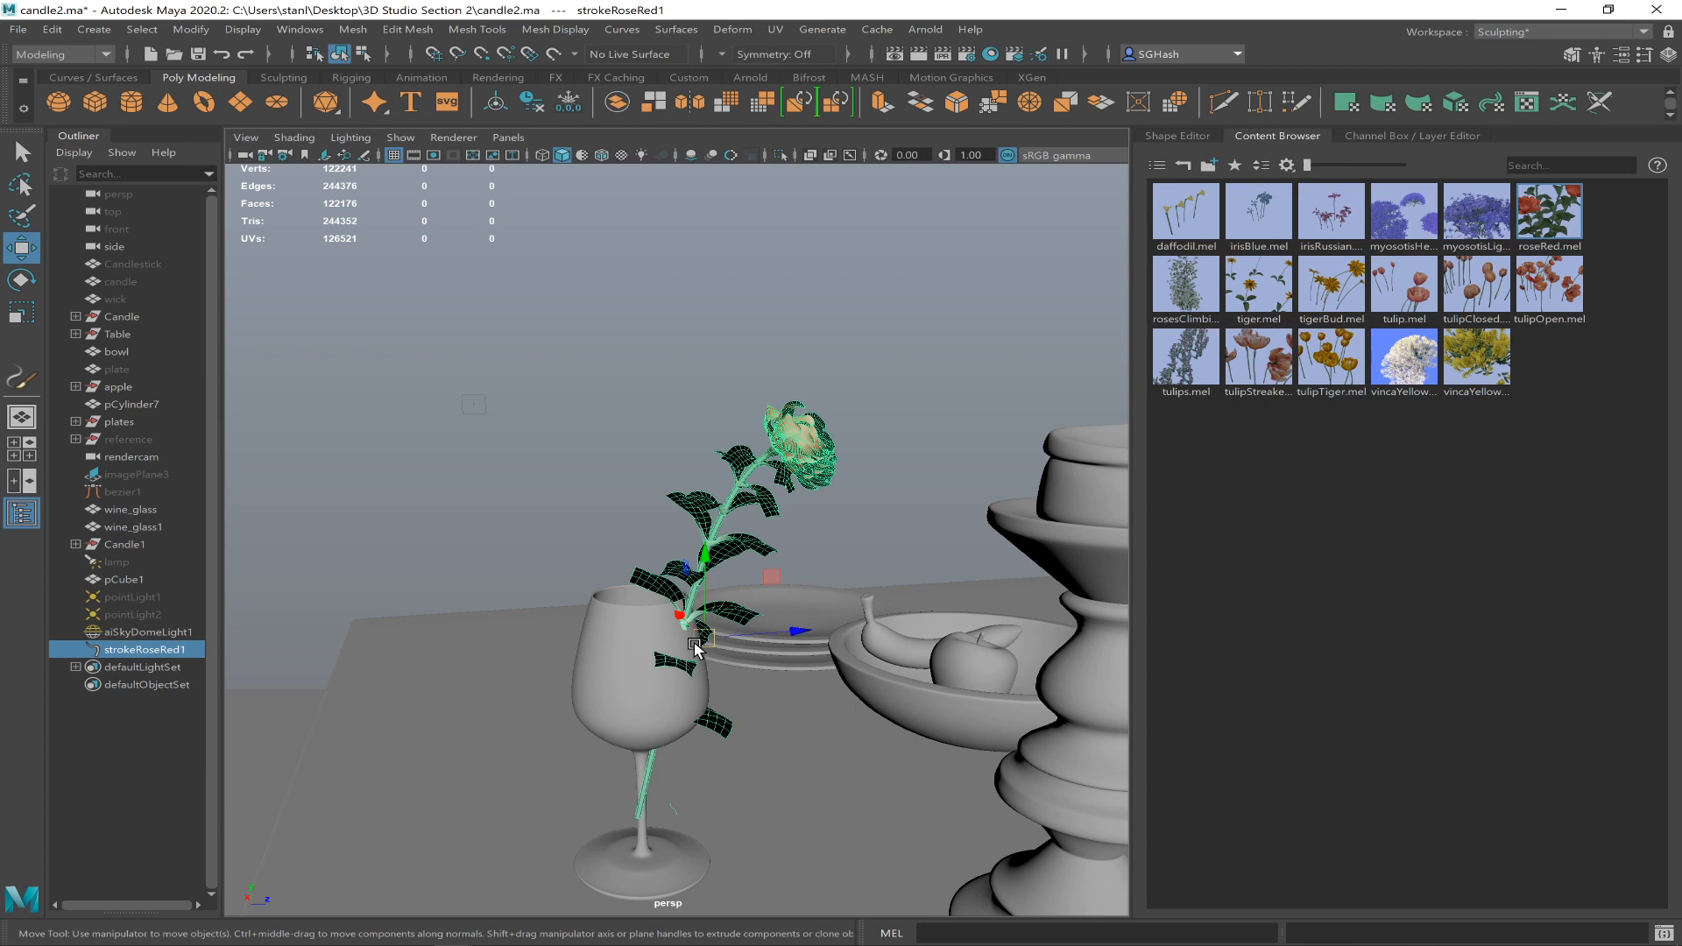
left_click_drag(695, 644, 649, 628)
left_click_drag(761, 628, 763, 575, "alt")
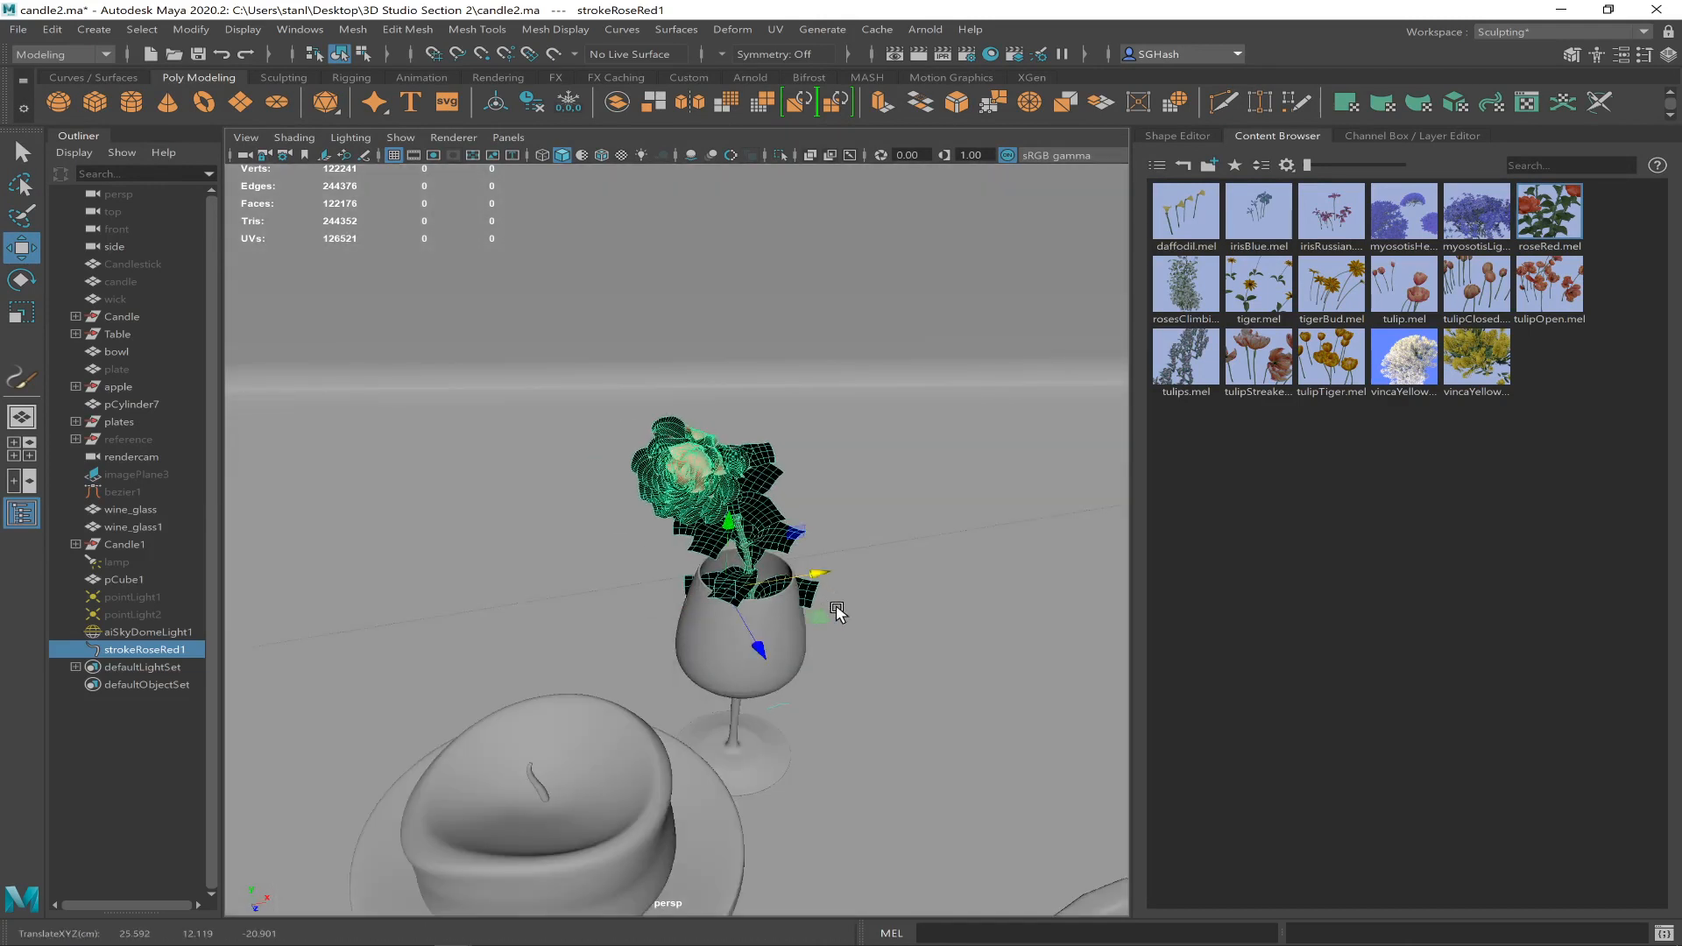
left_click_drag(824, 578, 676, 608, "alt")
right_click_drag(676, 608, 470, 582, "alt")
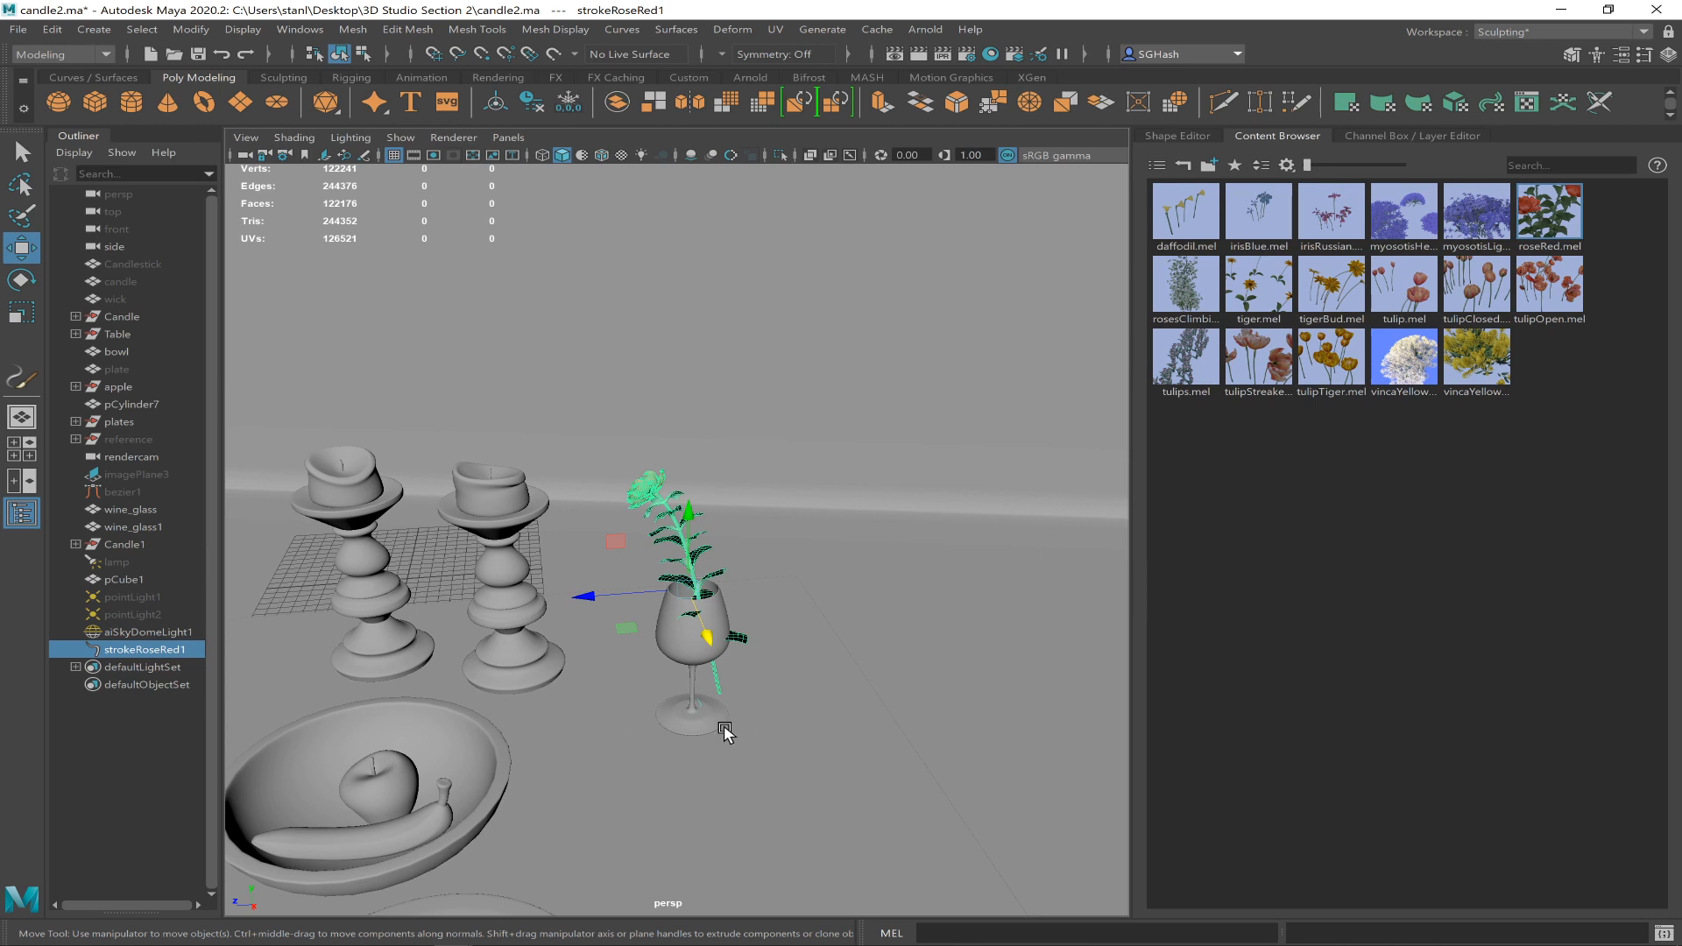
- Make the table paintable for Paint Effects strokes
left_click_drag(724, 724, 721, 752, "alt")
left_click(724, 744)
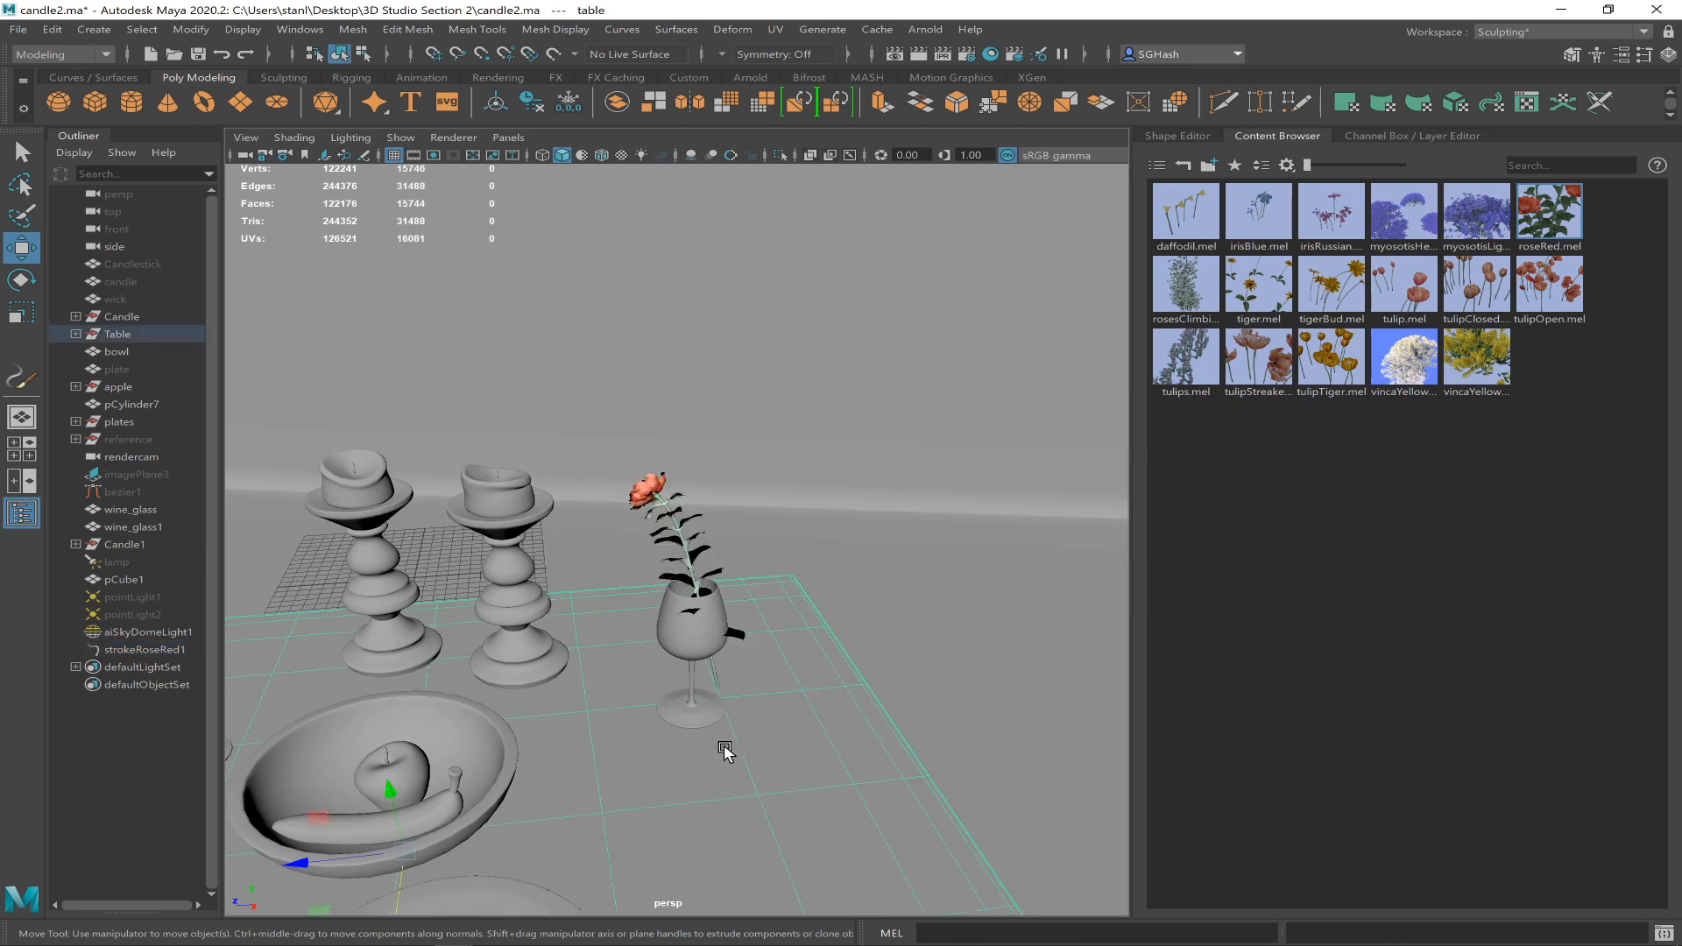
left_click(802, 33)
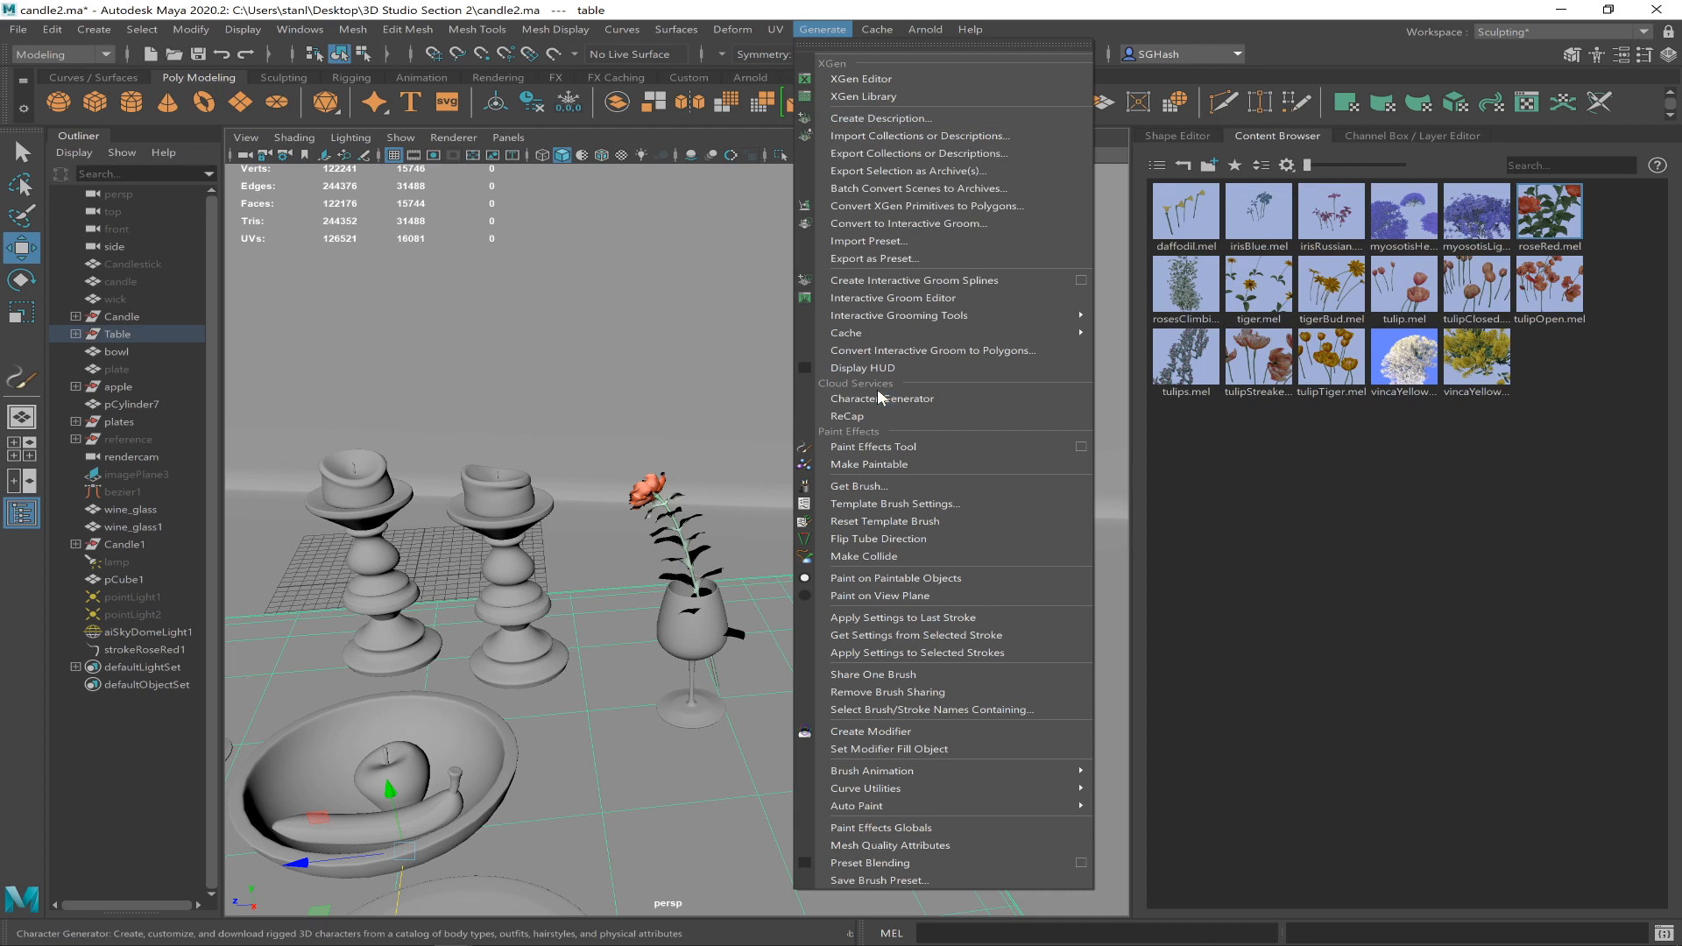
left_click(918, 463)
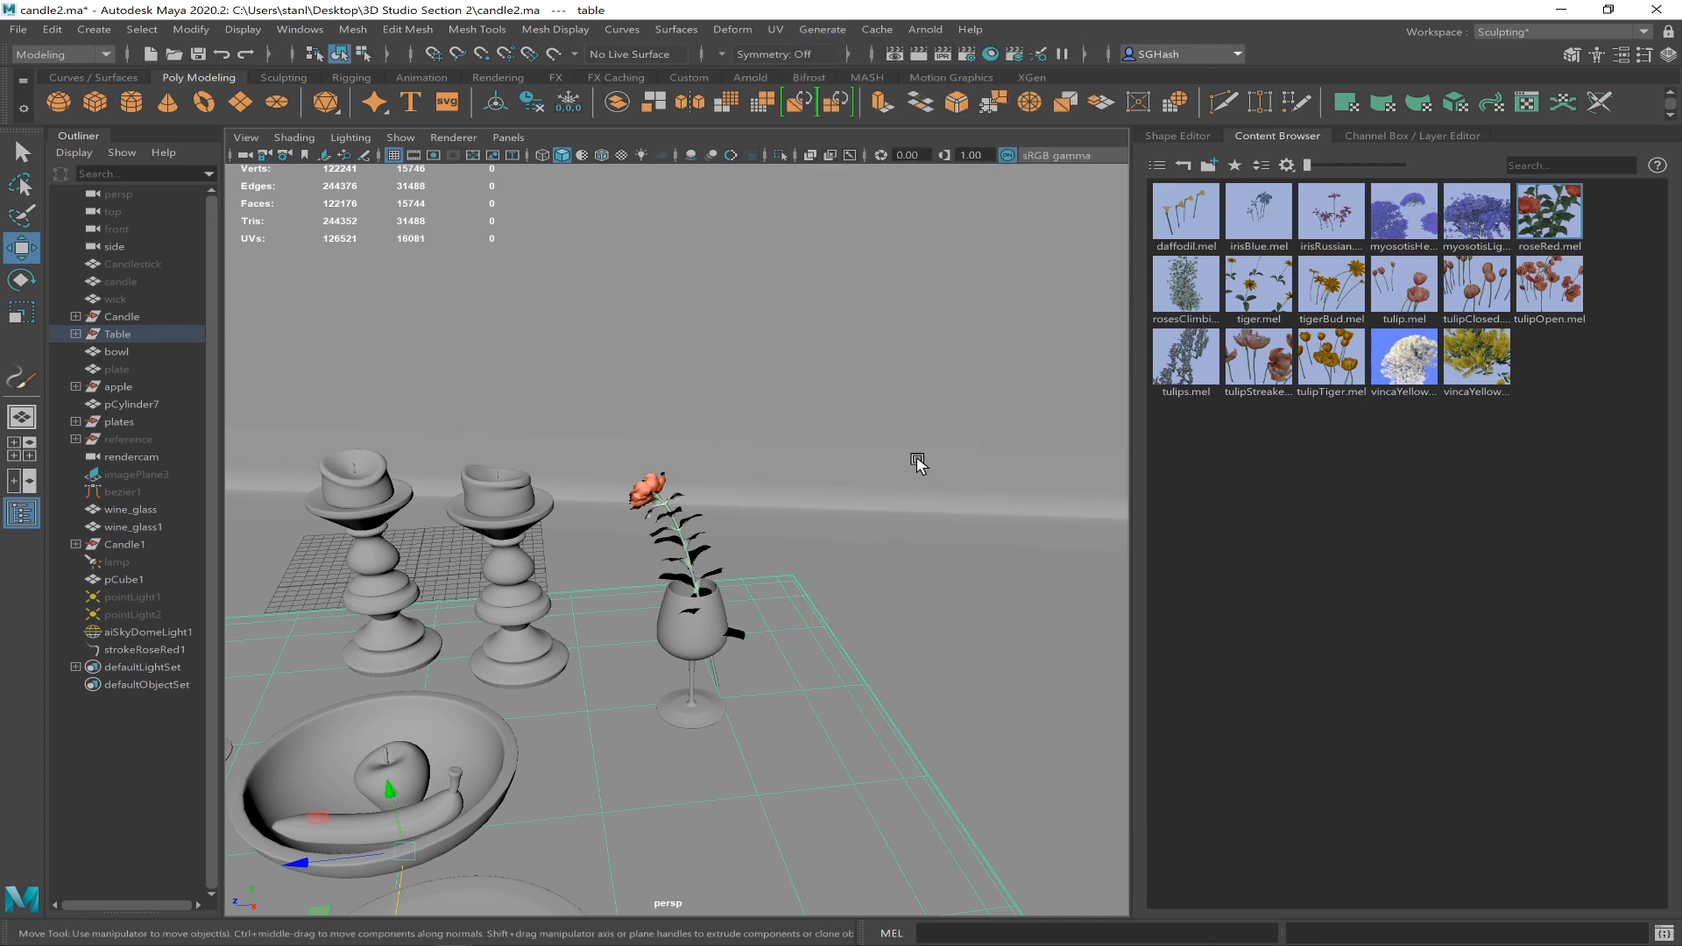
- Try a long Paint Effects stroke of red roses across the tabletop around the plates, and delete it
key("y")
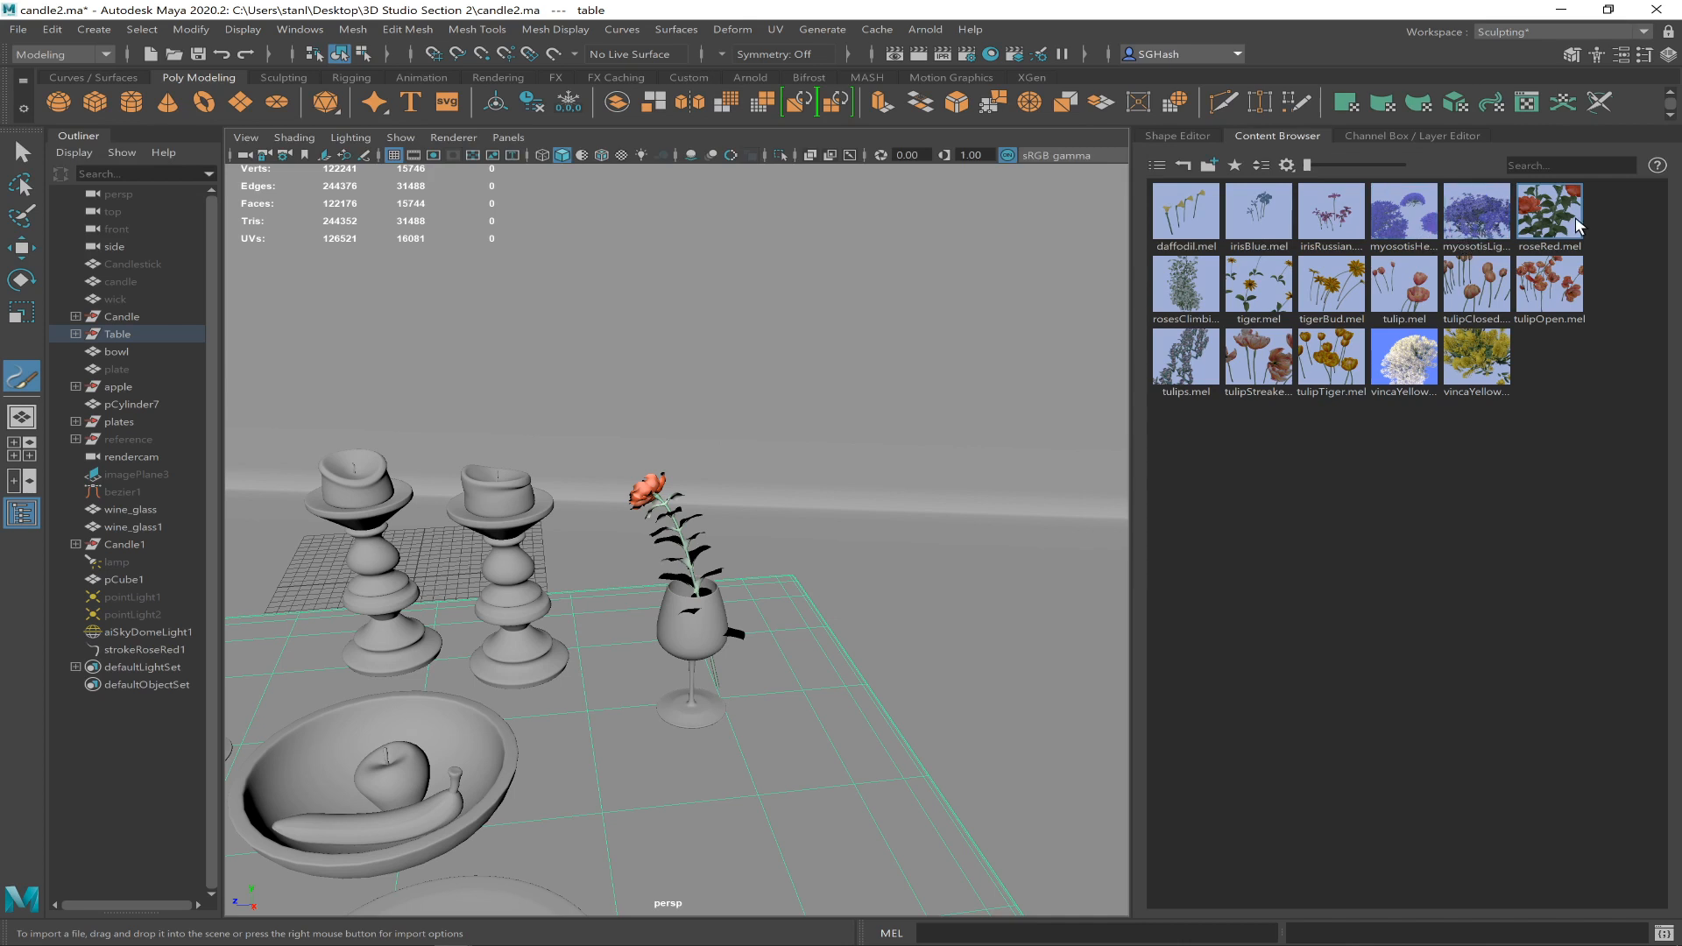
scroll(762, 680, "down", 3)
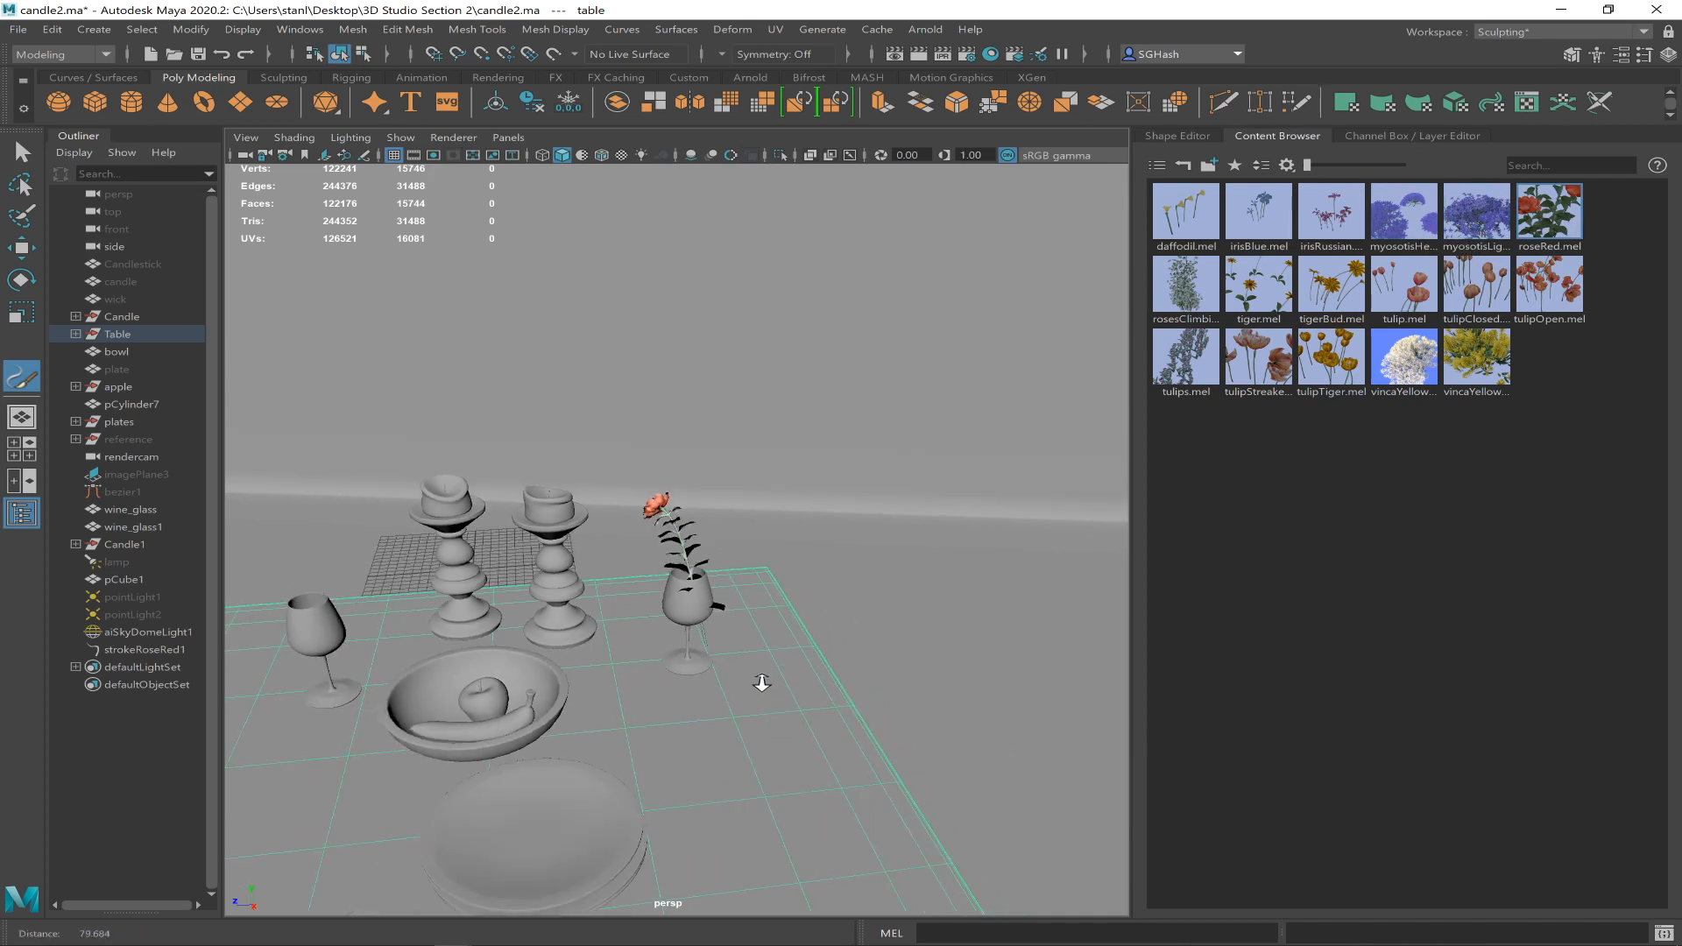
mouse_move(855, 712)
left_mouse_down("alt")
mouse_move(713, 710)
mouse_move(725, 698)
mouse_move(698, 676)
mouse_move(684, 702)
mouse_move(631, 689)
left_mouse_up("alt")
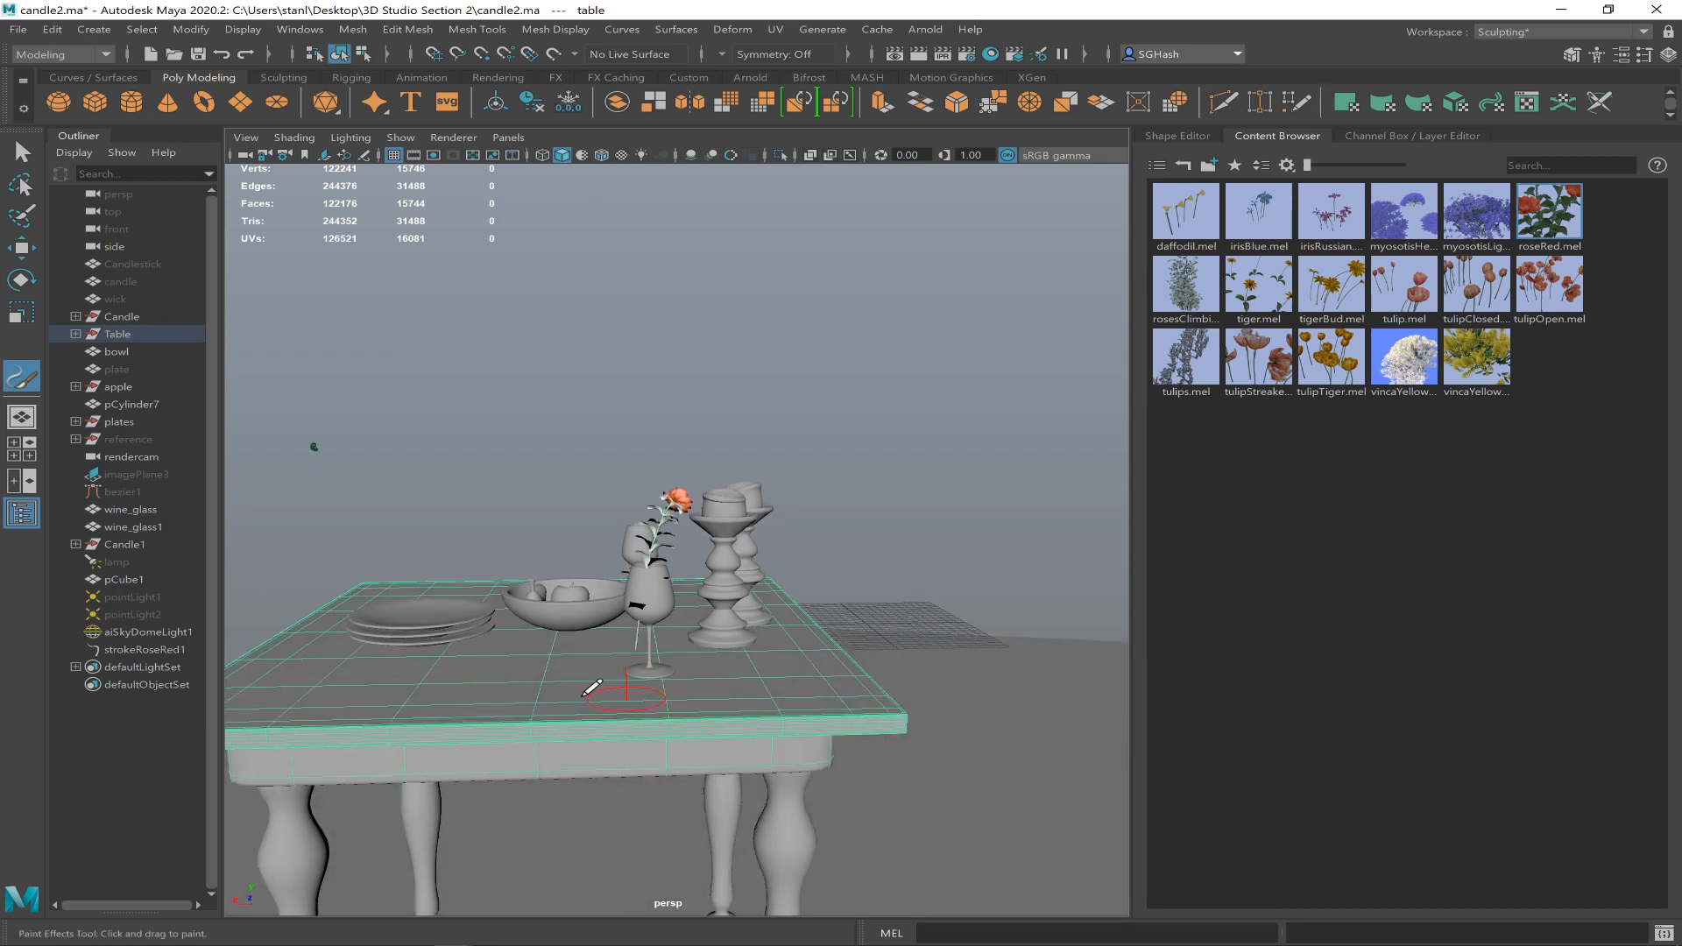
mouse_move(257, 683)
left_mouse_down()
mouse_move(430, 679)
mouse_move(505, 652)
mouse_move(394, 675)
mouse_move(645, 659)
left_mouse_up()
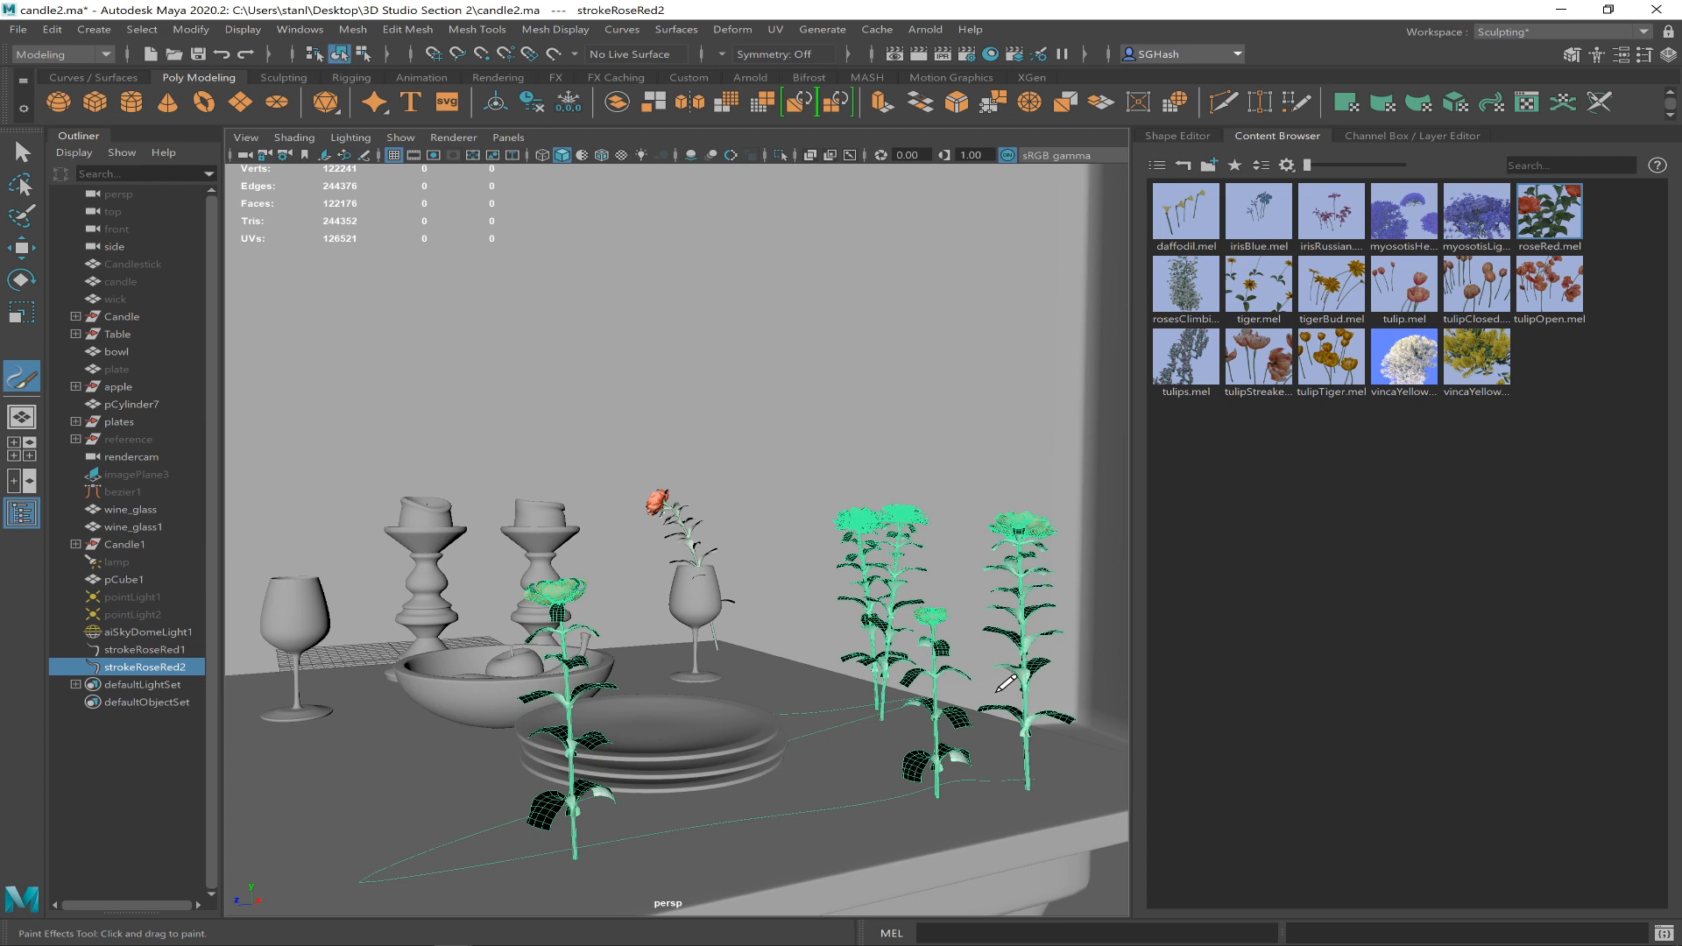
key("Delete")
- Try the tulips brush with short strokes on the tabletop at different brush sizes, and delete each stroke
left_click(1187, 357)
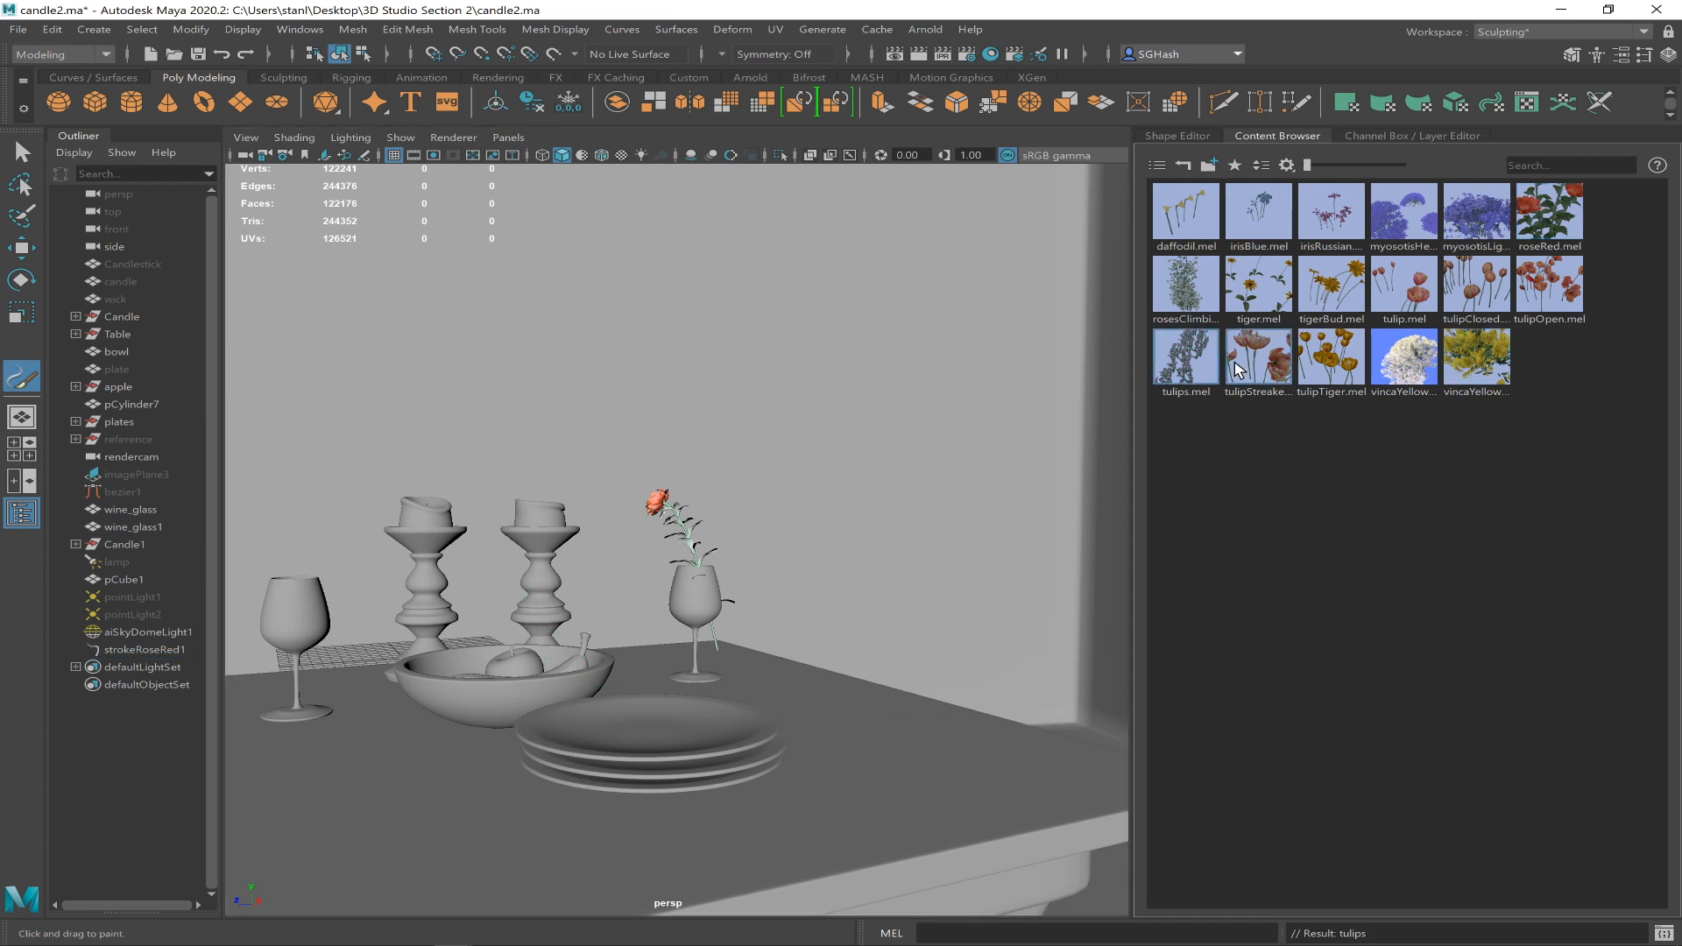
mouse_move(995, 476)
left_mouse_down("alt")
mouse_move(871, 518)
mouse_move(881, 507)
mouse_move(691, 741)
mouse_move(730, 741)
left_mouse_up("alt")
key("b")
mouse_move(628, 764)
left_mouse_down()
mouse_move(679, 723)
mouse_move(570, 728)
mouse_move(661, 717)
left_mouse_up()
key("Delete")
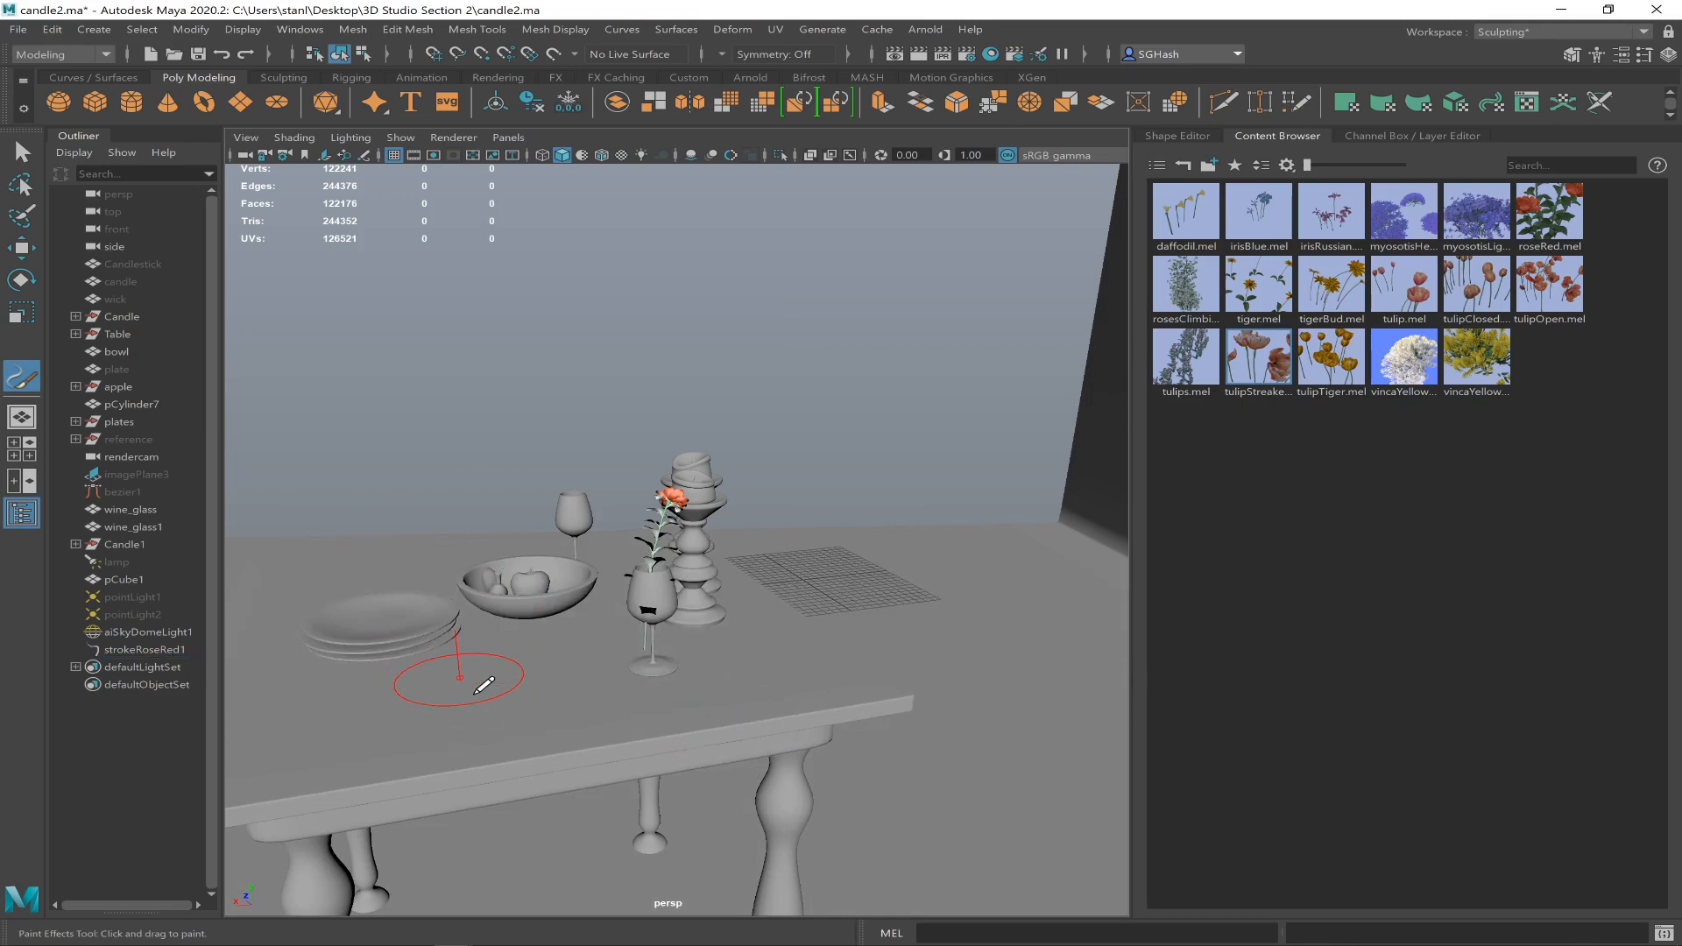
key("b")
mouse_move(523, 722)
left_mouse_down()
mouse_move(465, 718)
mouse_move(658, 698)
mouse_move(509, 699)
mouse_move(555, 677)
mouse_move(555, 701)
left_mouse_up()
key("Delete")
- Select the red rose stroke and render a close-up perspective view of the flower in the wine glass with Arnold
left_click_drag(735, 568, 492, 527, "alt")
scroll(568, 597, "up", 6)
right_click_drag(676, 554, 863, 607, "alt")
mouse_move(672, 609)
left_mouse_down("alt")
mouse_move(644, 616)
mouse_move(689, 628)
mouse_move(644, 639)
mouse_move(663, 633)
left_mouse_up("alt")
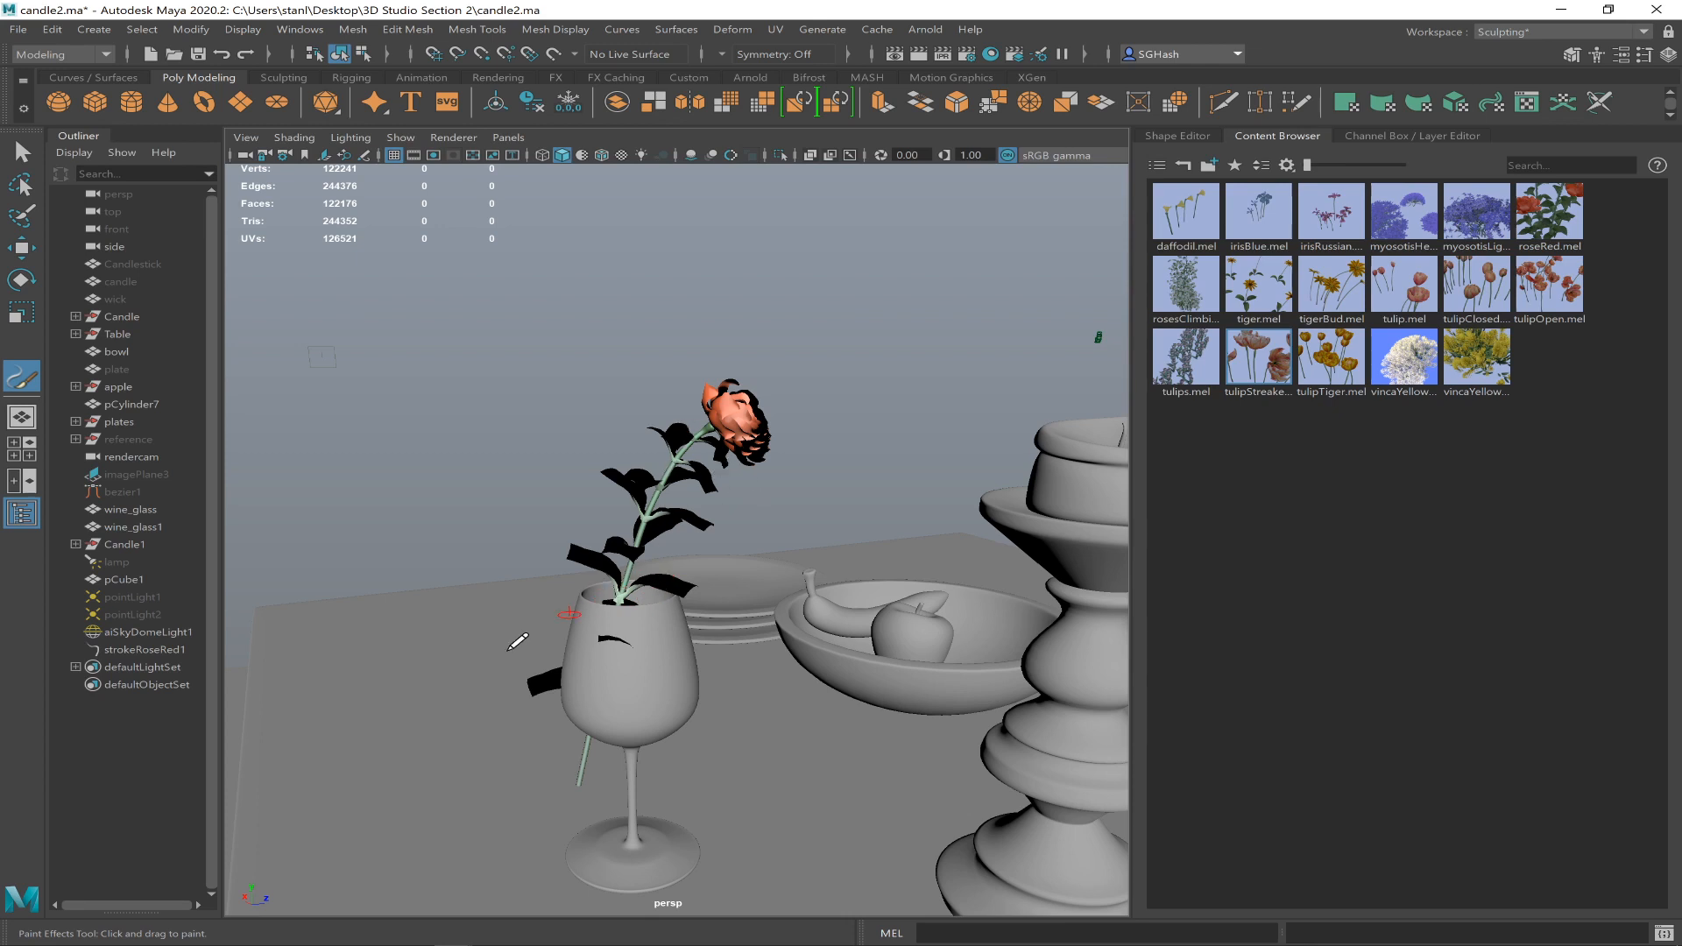
left_click(163, 651)
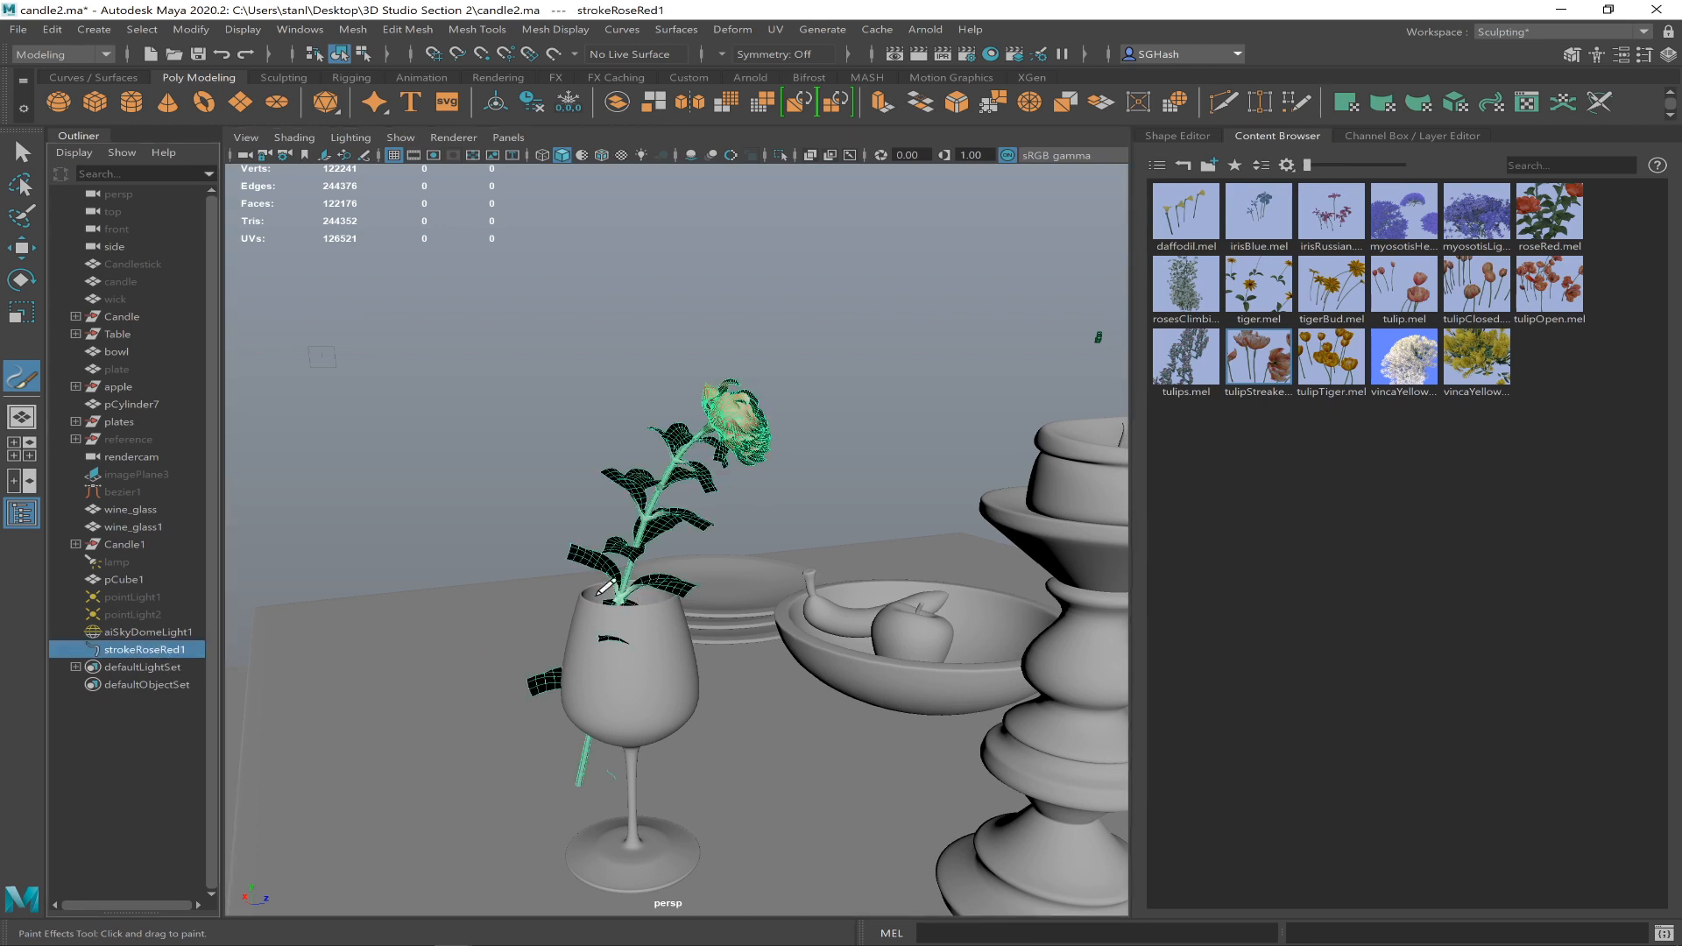
mouse_move(575, 627)
left_mouse_down("alt")
mouse_move(762, 639)
mouse_move(749, 648)
left_mouse_up("alt")
left_click_drag(533, 347, 889, 765, "ctrl+alt")
right_click_drag(977, 361, 879, 310, "alt")
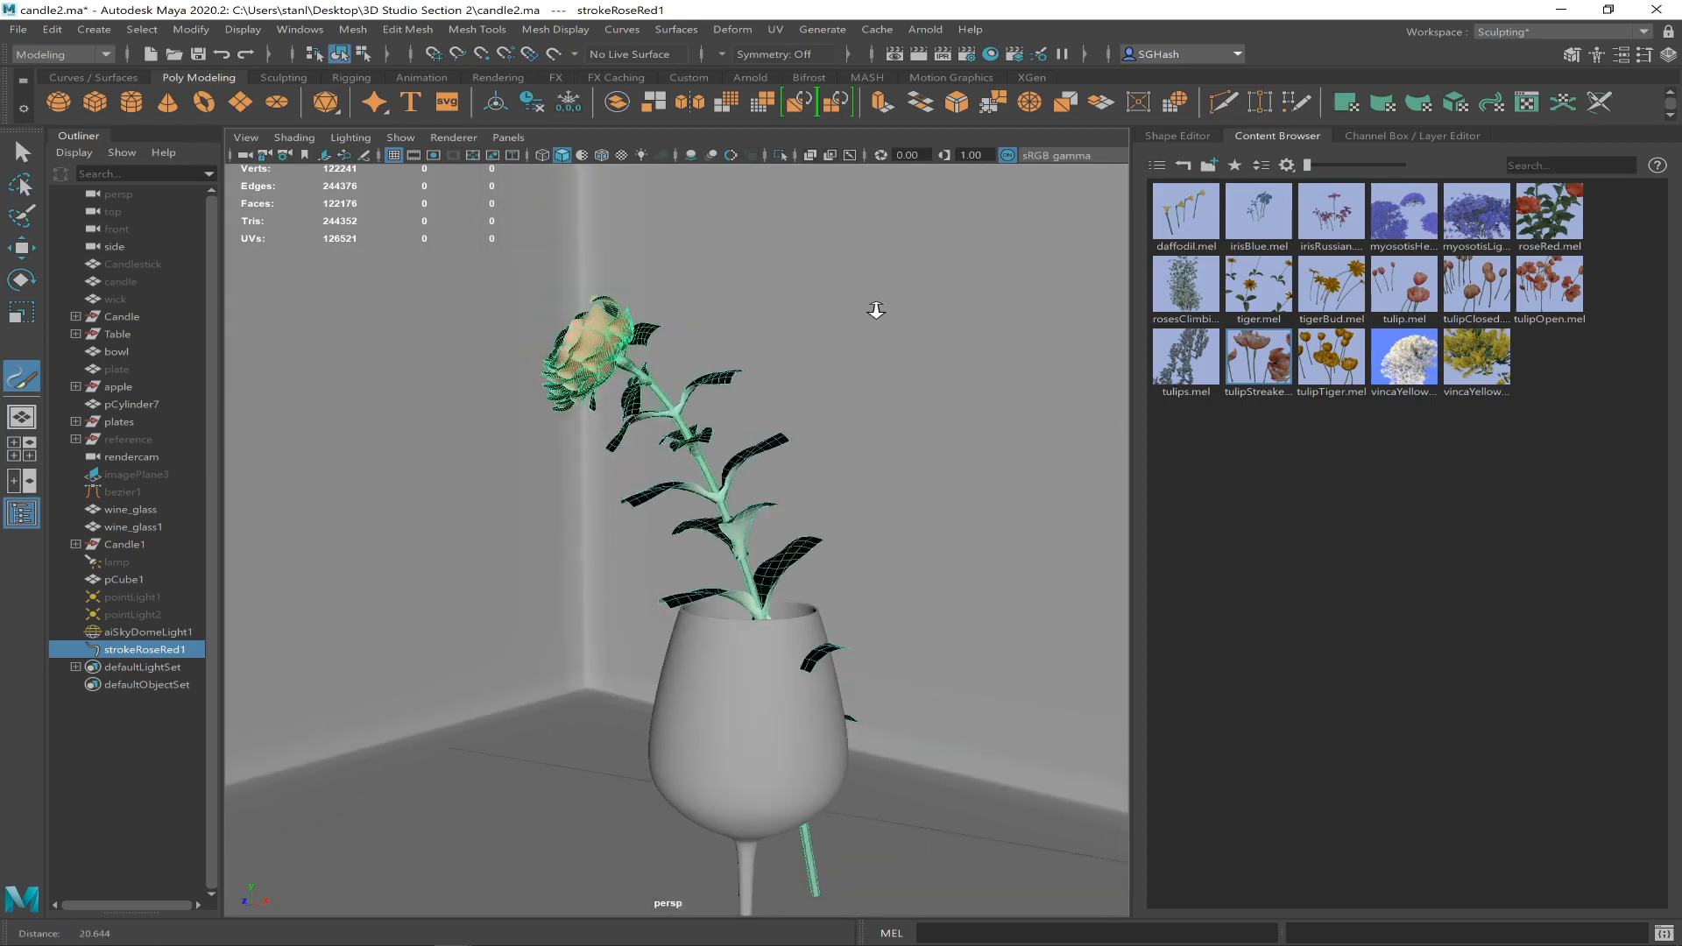
left_click(918, 54)
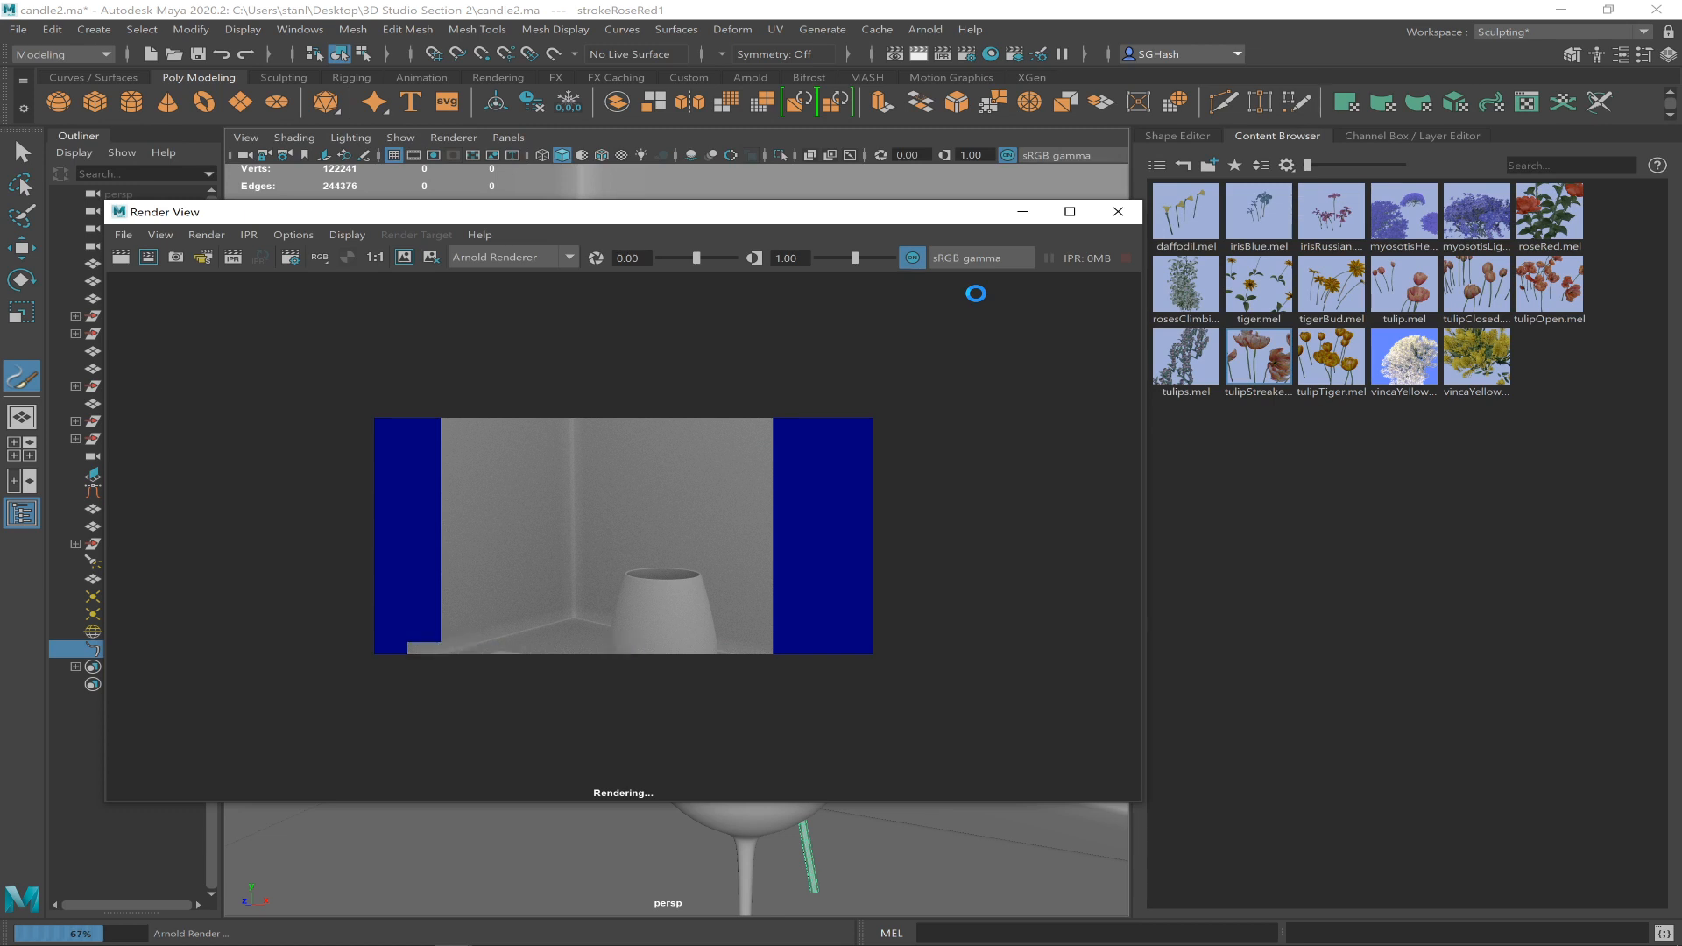
- Switch to the web browser, open the streamer's Twitch channel in a new tab, and return to Maya
key("alt+Tab")
key("alt+Tab")
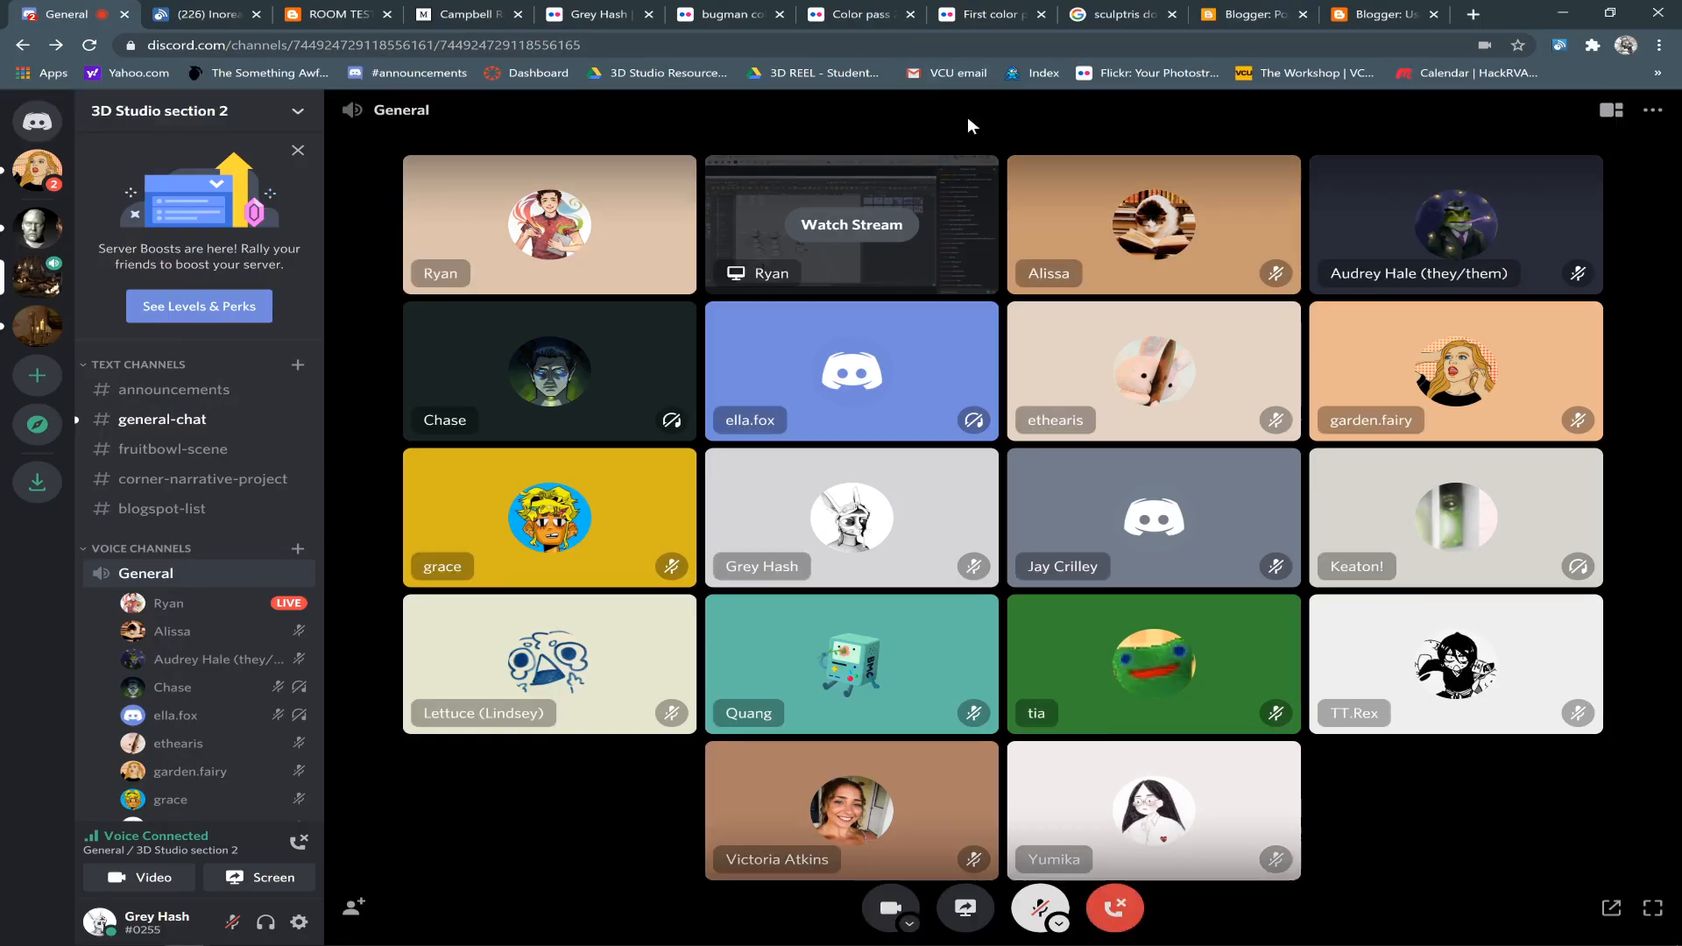
key("ctrl+t")
type("twitch.tv/grey_hash")
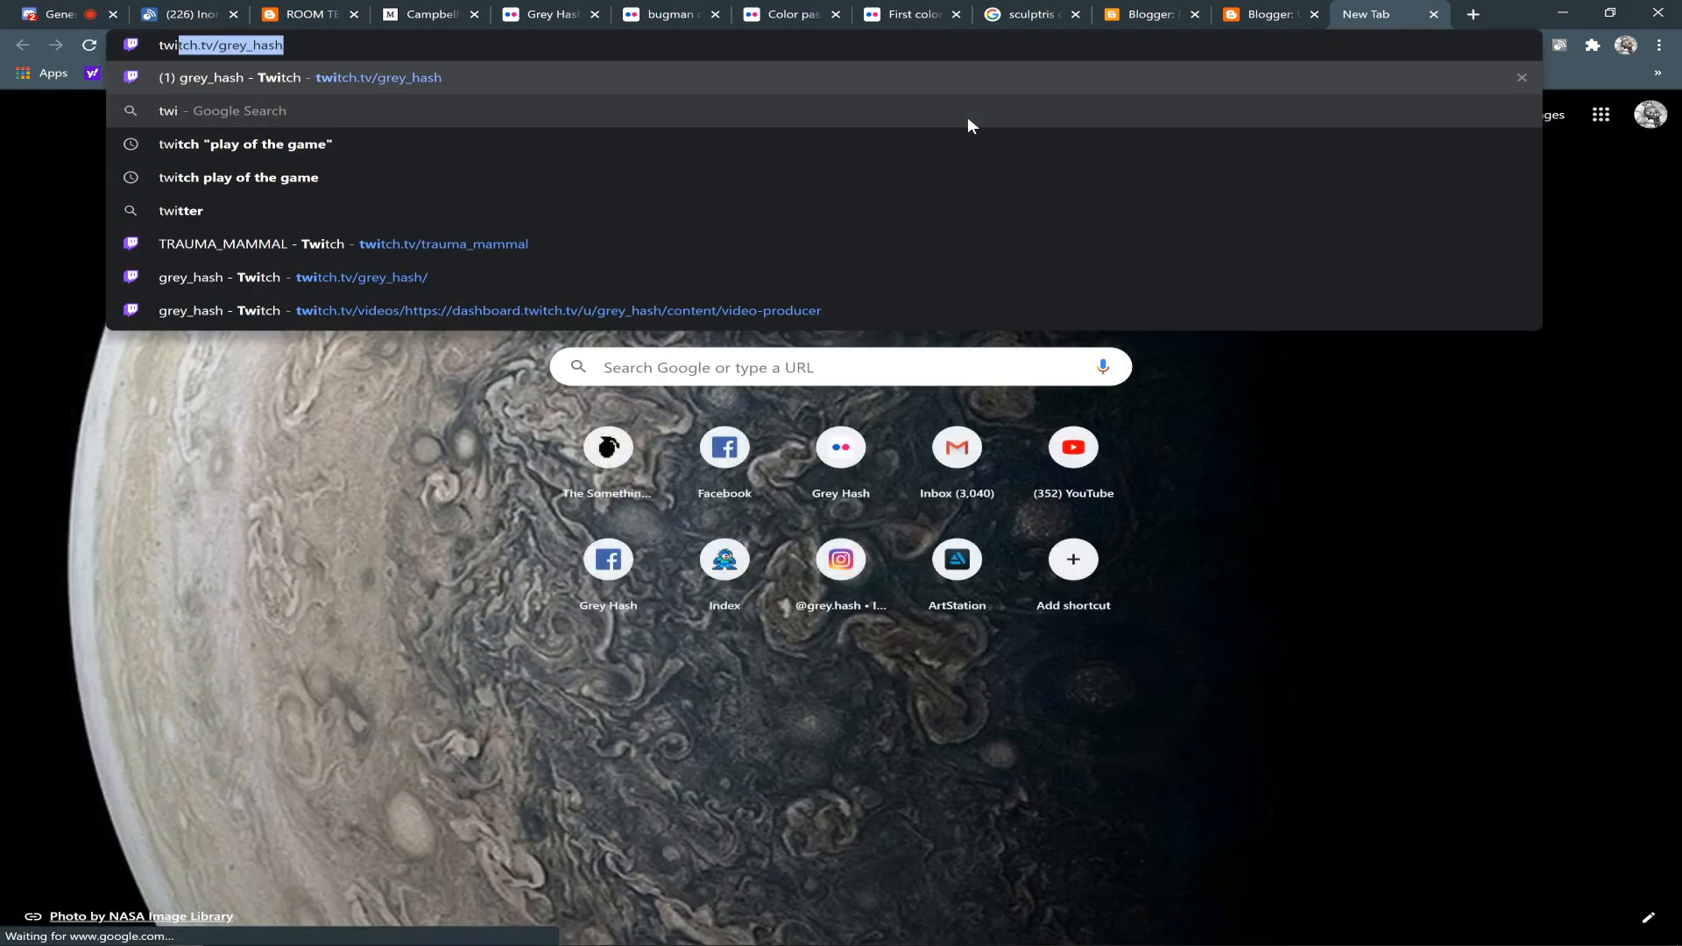
key("Return")
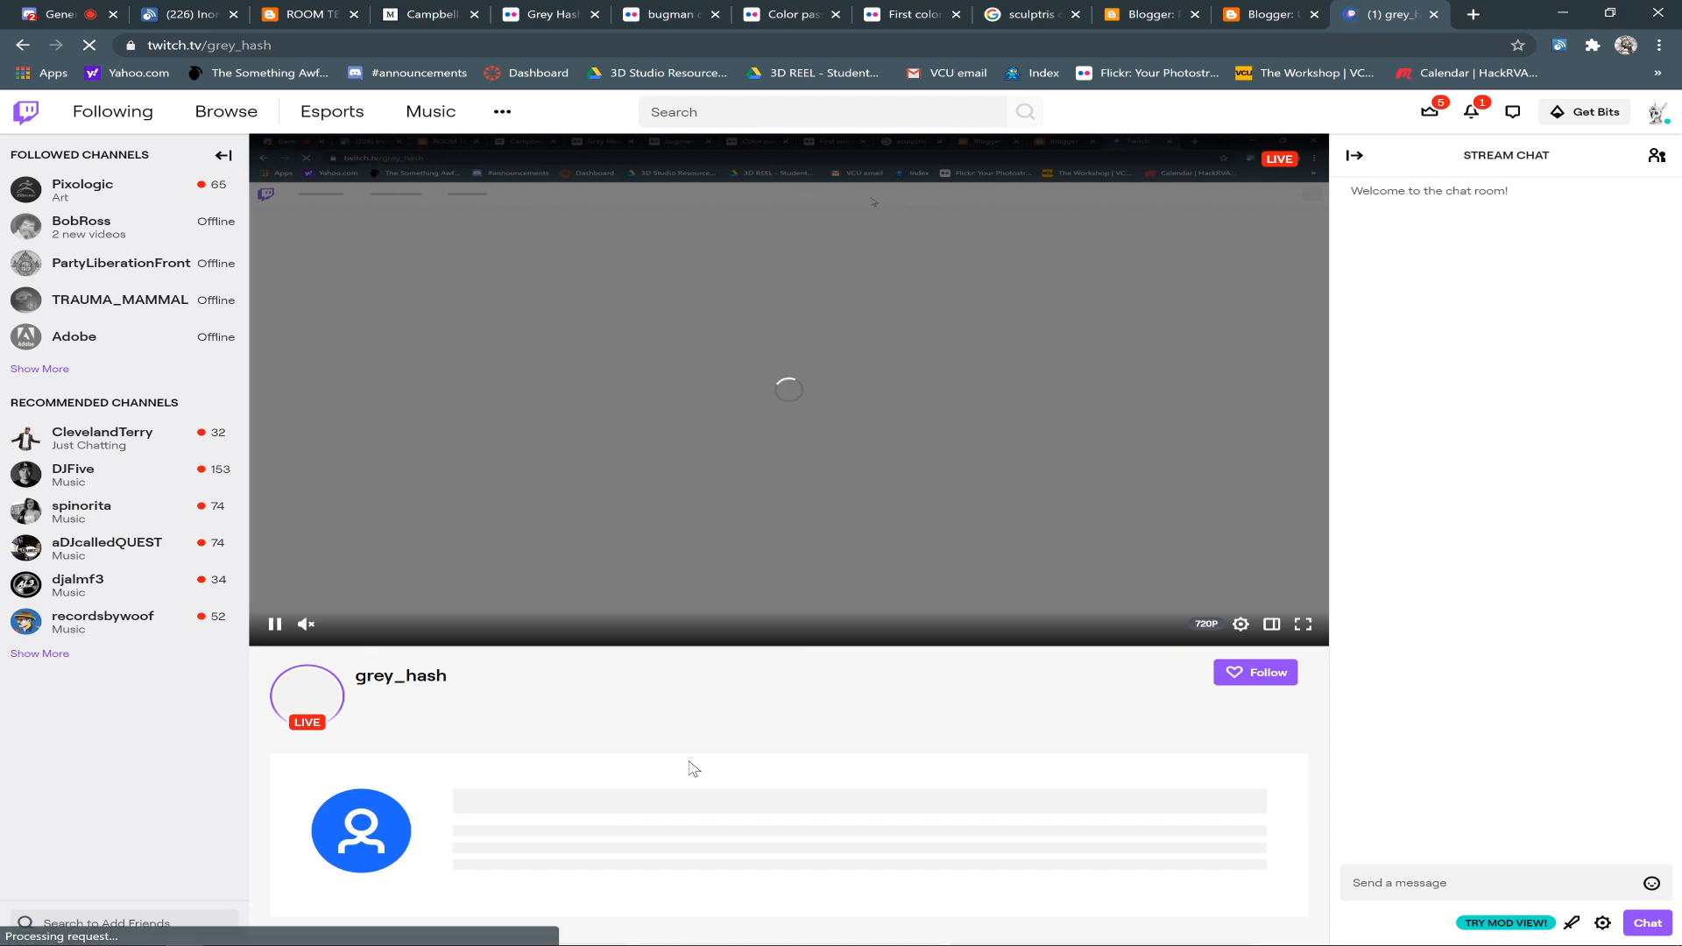
key("alt+Tab")
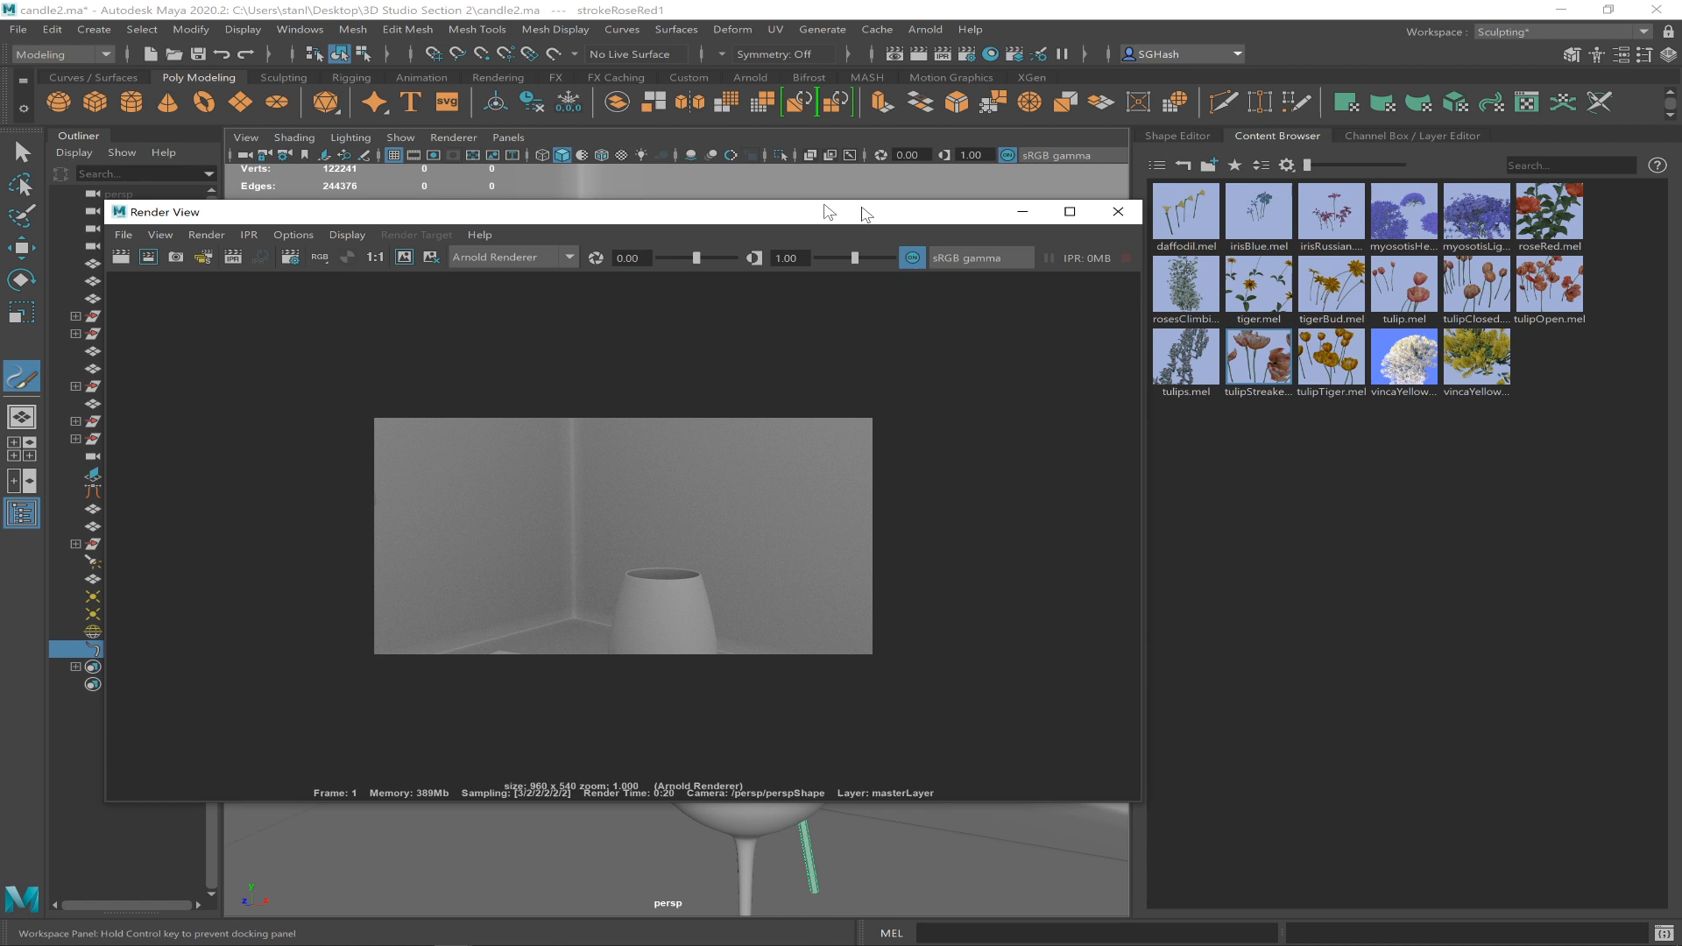
- Keep the rendered image and move the Render View window aside to uncover the rose and glass in the viewport
left_click_drag(828, 212, 858, 212)
left_click_drag(552, 217, 768, 218)
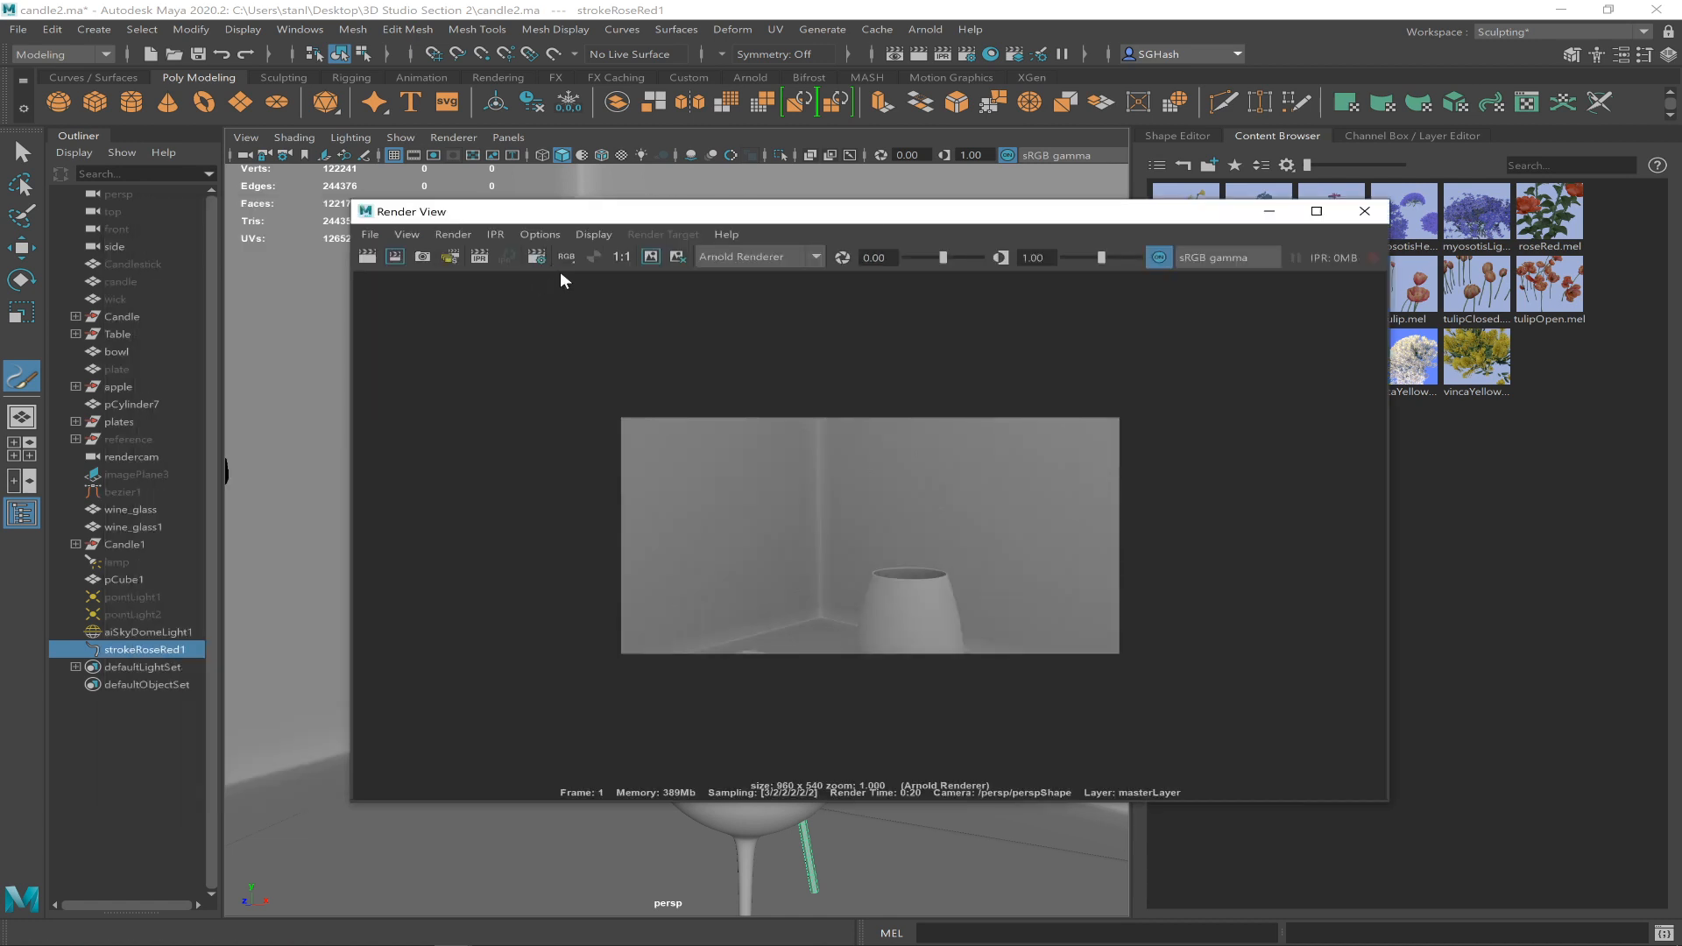
left_click(651, 258)
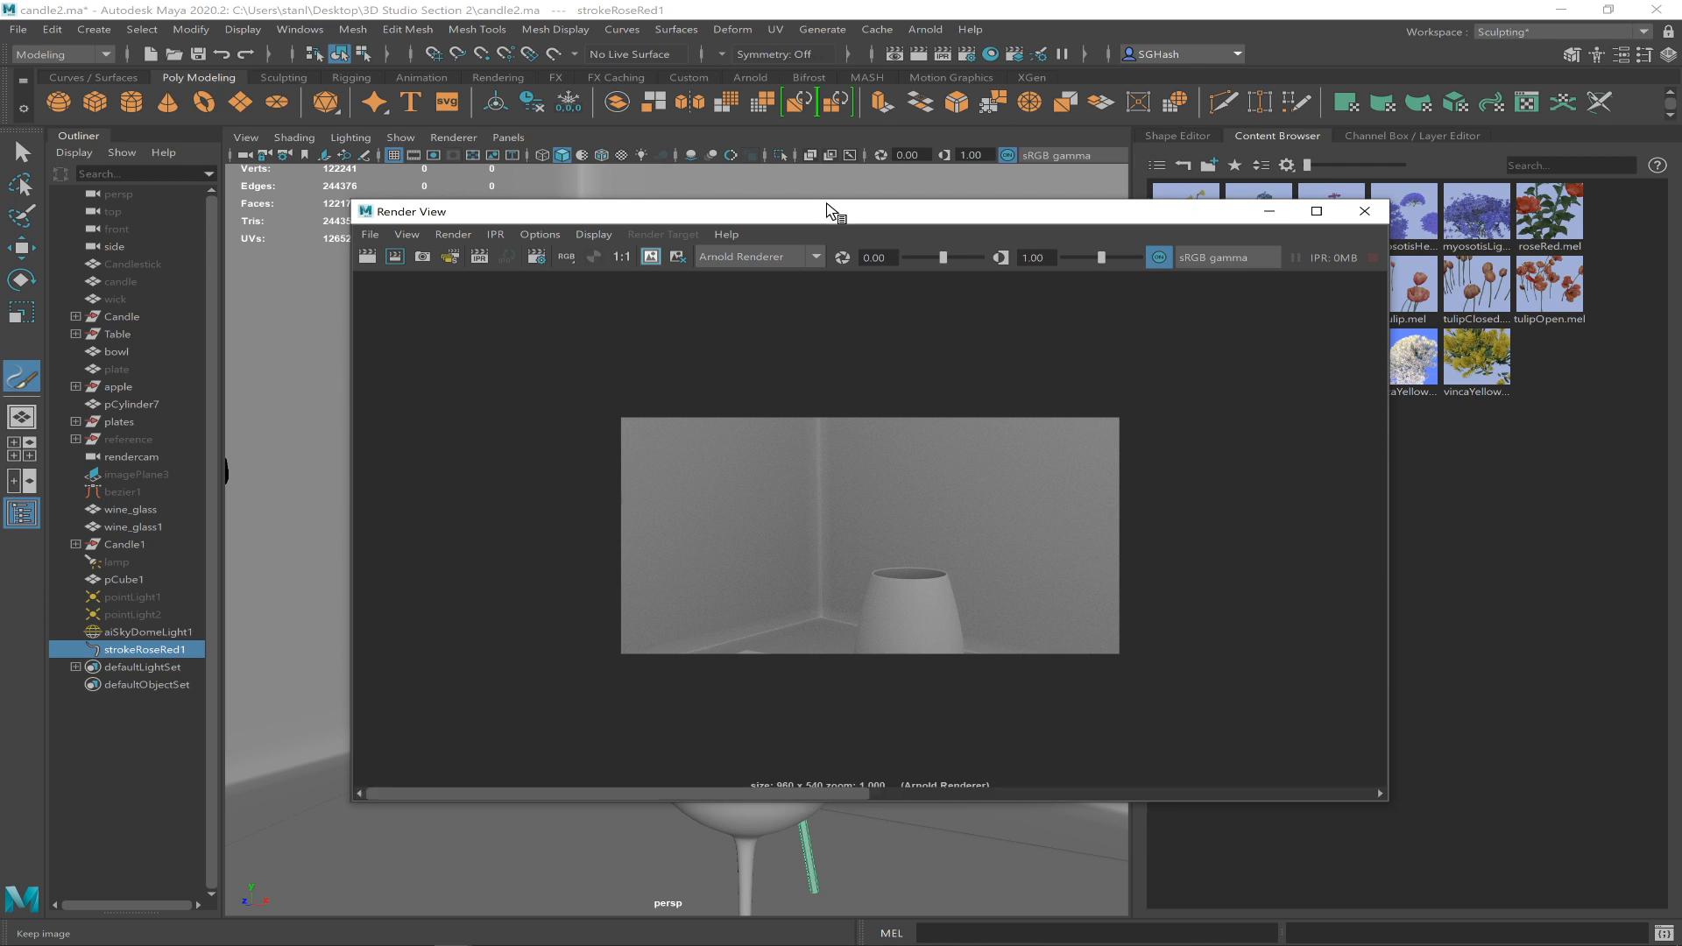
left_click_drag(727, 207, 1093, 211)
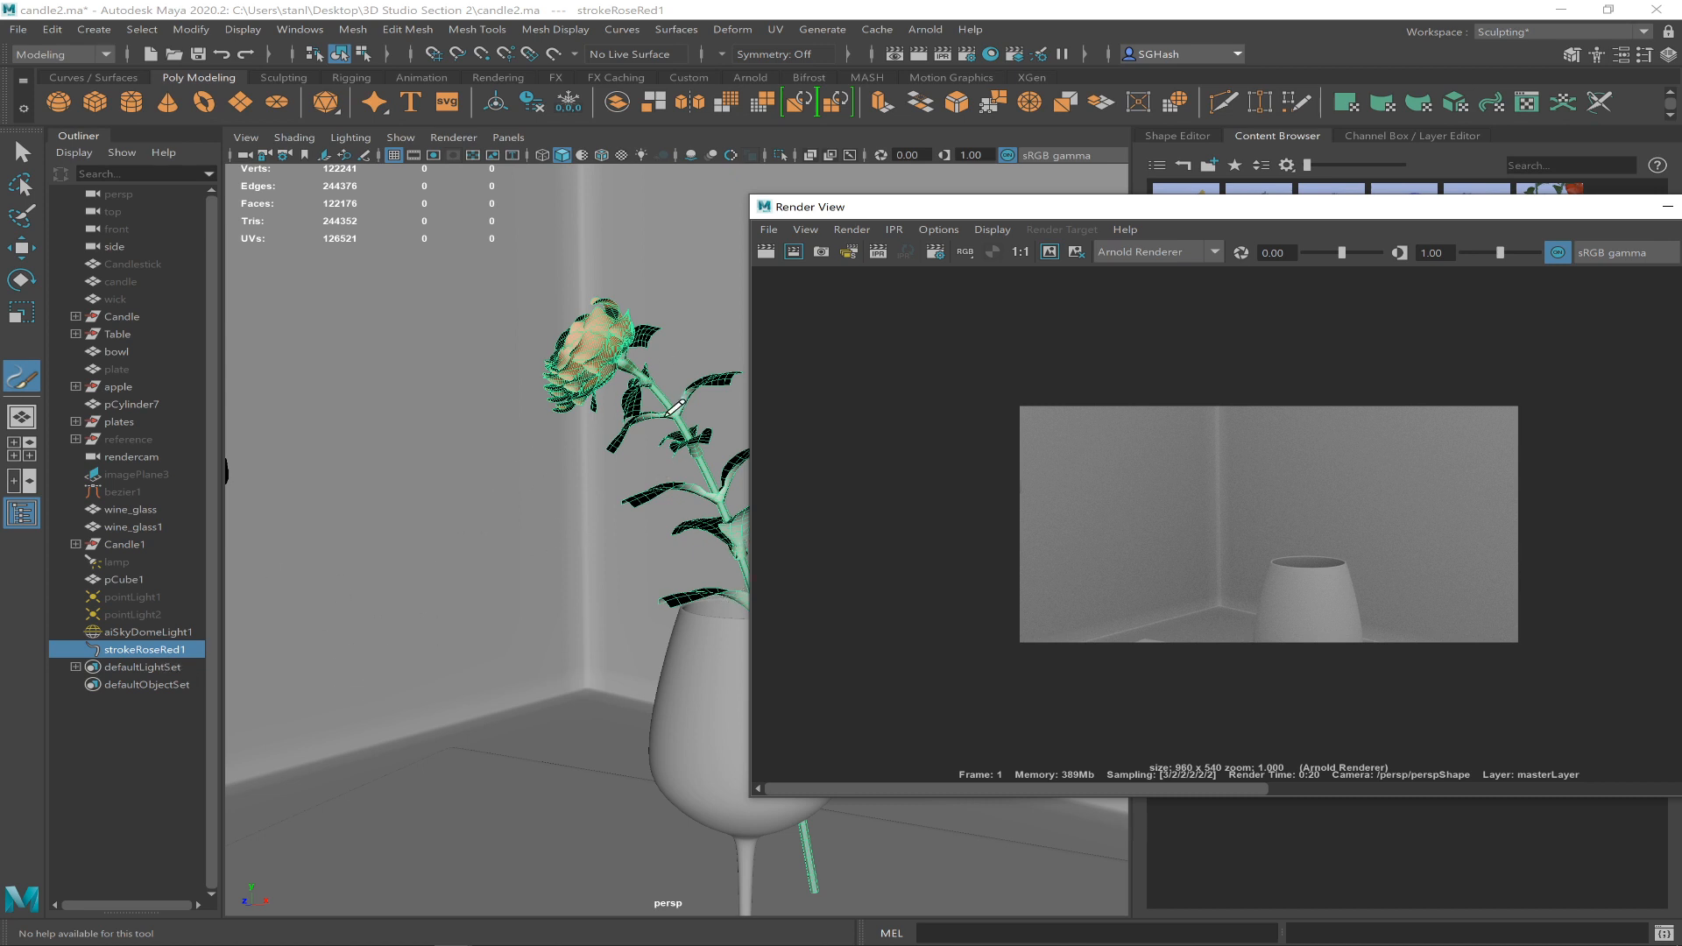
left_click_drag(1080, 208, 1118, 206)
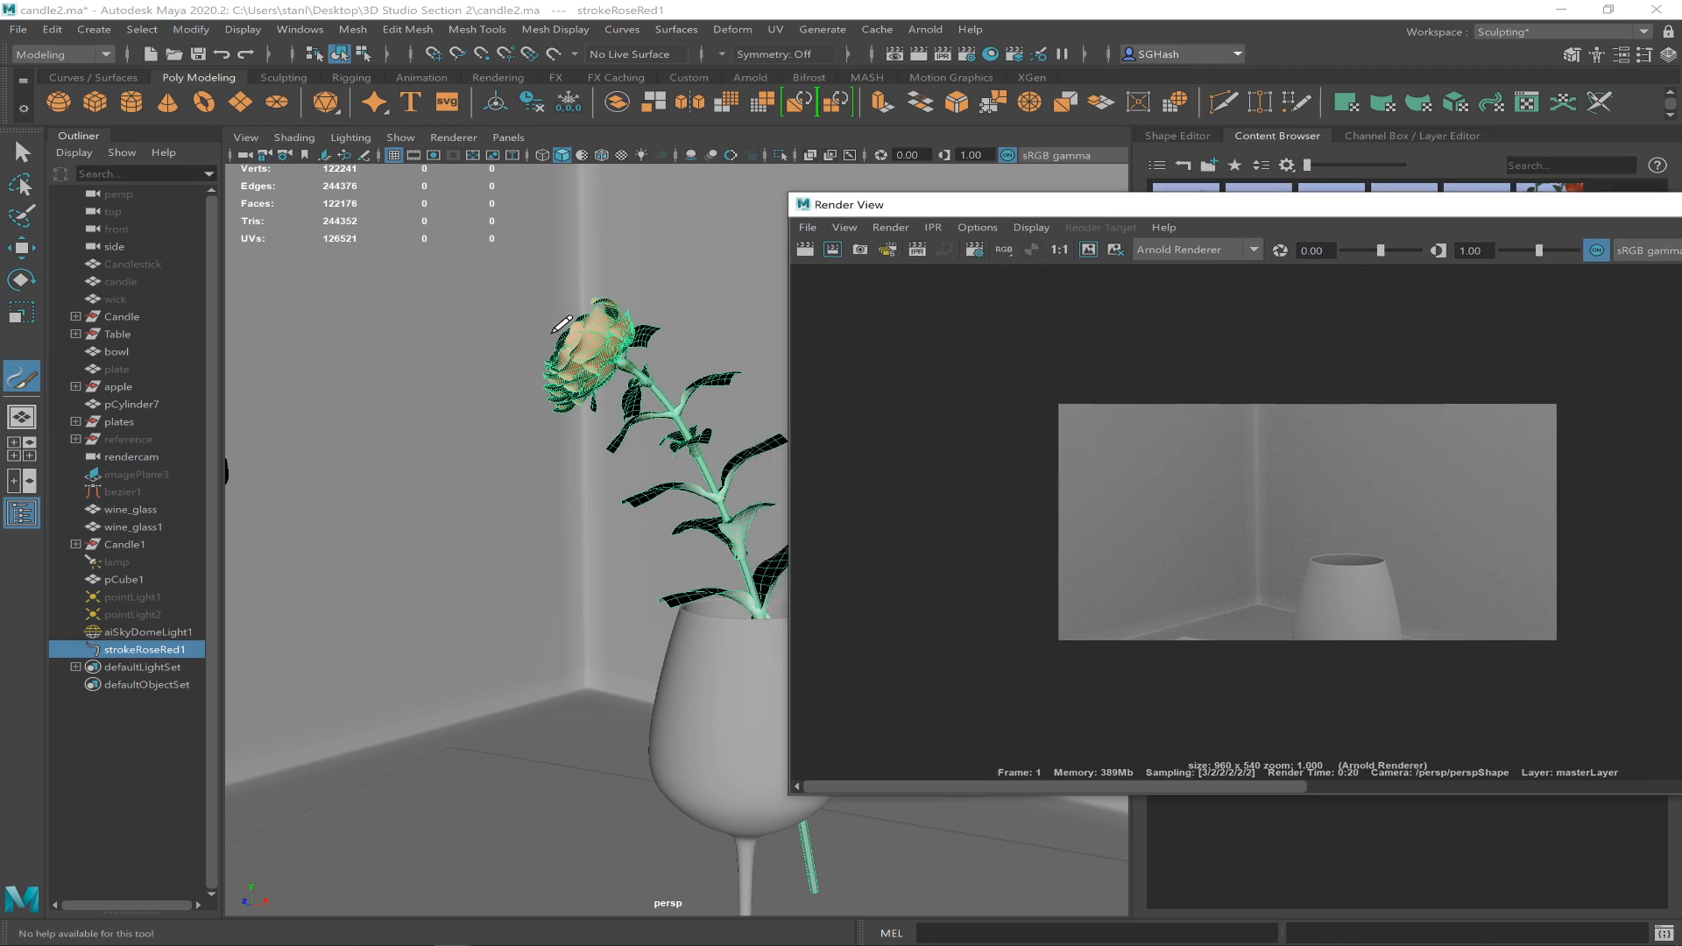
left_click_drag(1126, 204, 1214, 181)
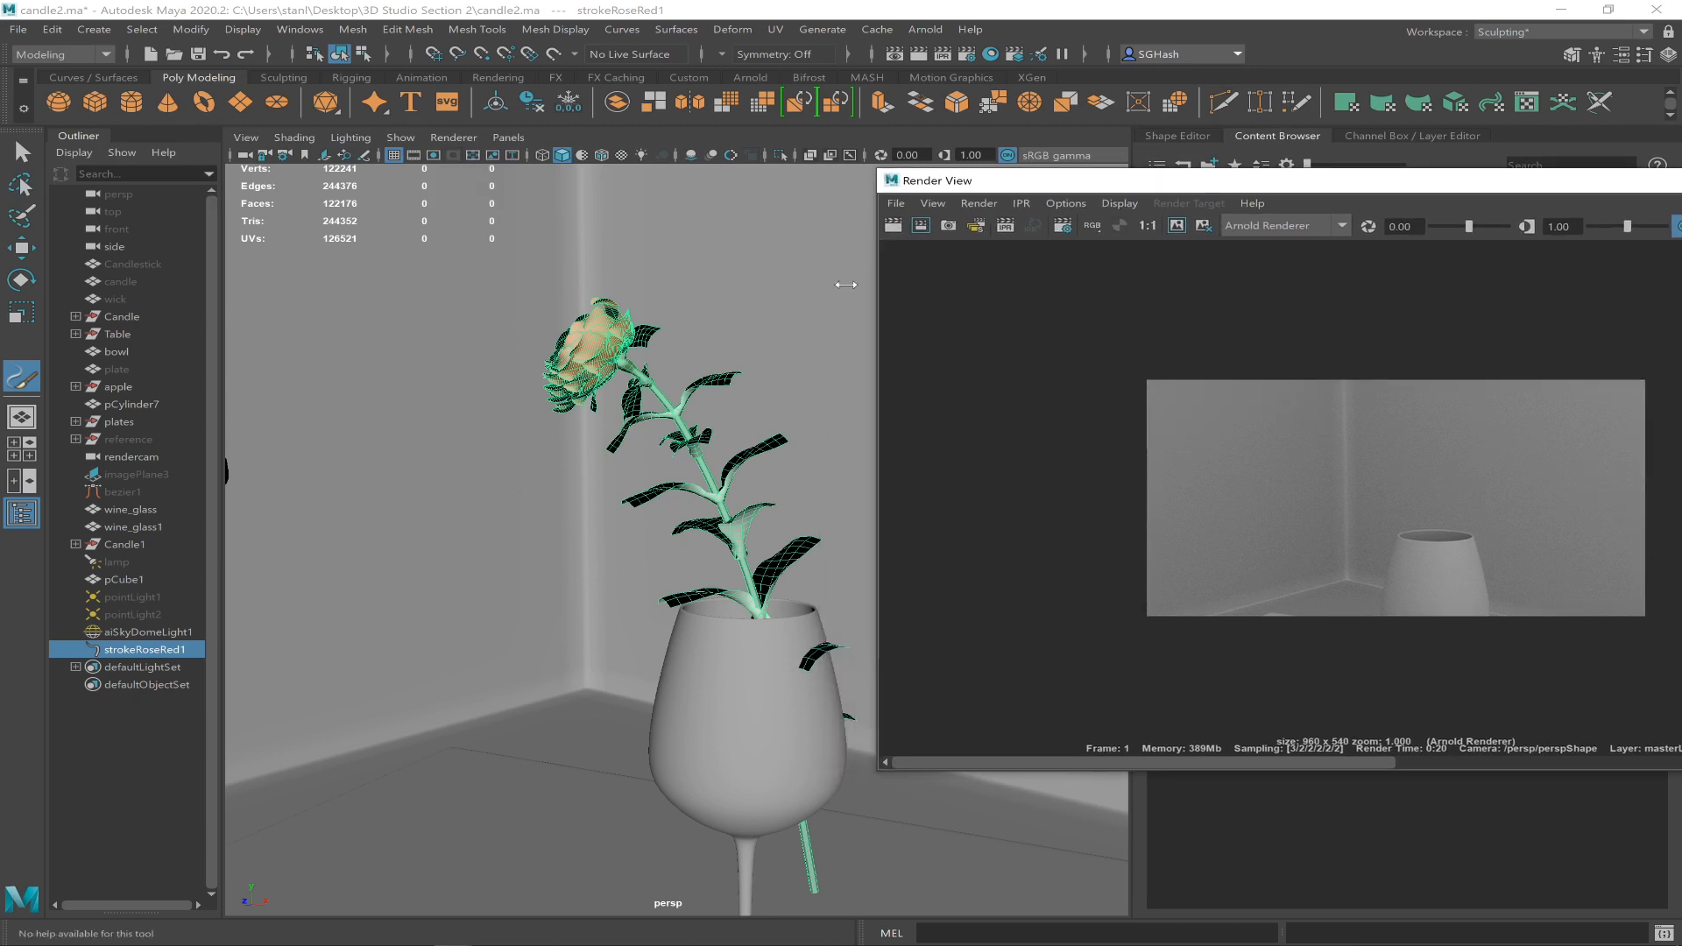
- Post a screenshot of the Paint Effects to Polygons conversion command in Discord's fruitbowl-scene channel with the comment "PFX", and return to Maya
left_click(191, 29)
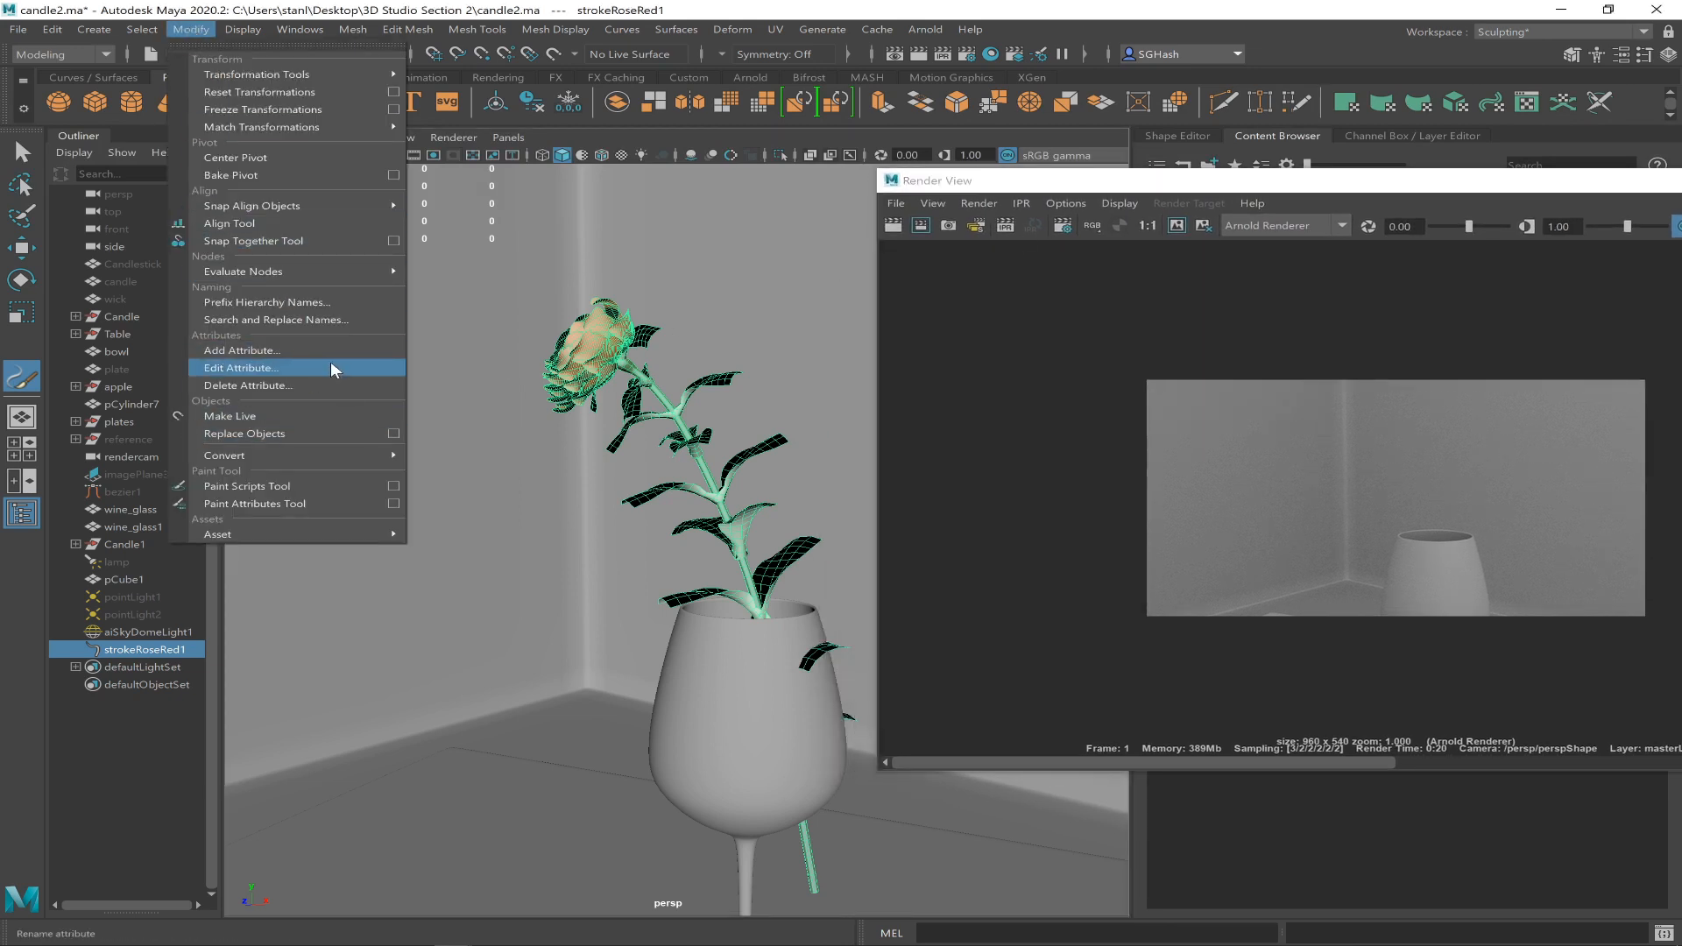
mouse_move(323, 455)
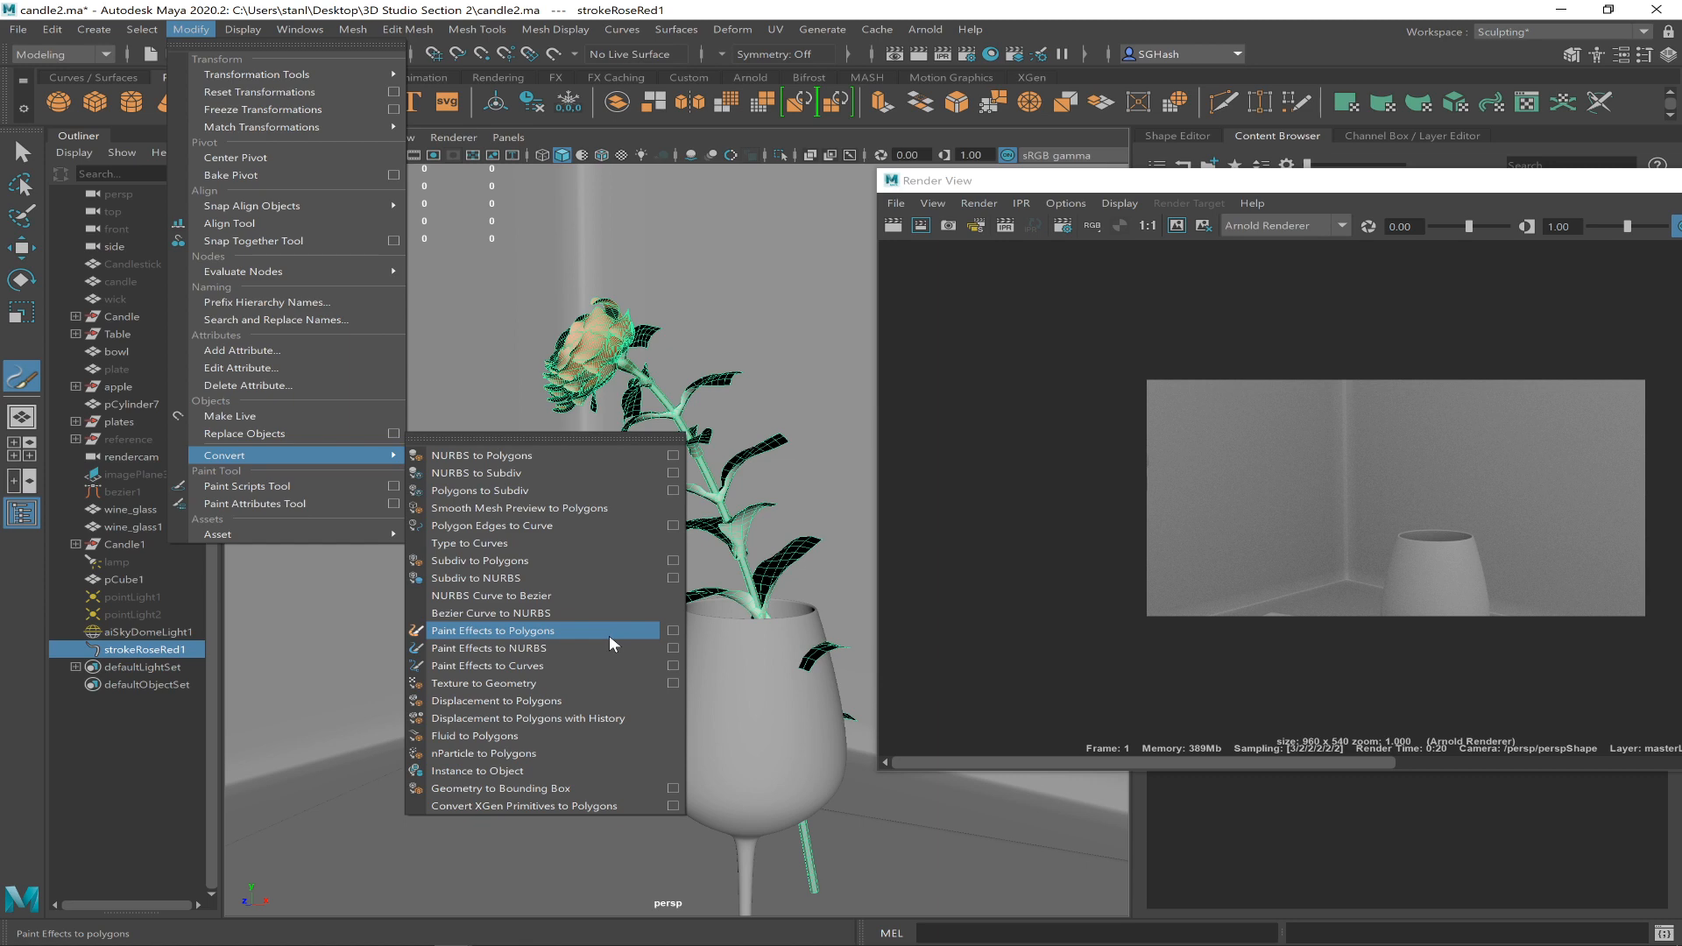
key("alt+Tab")
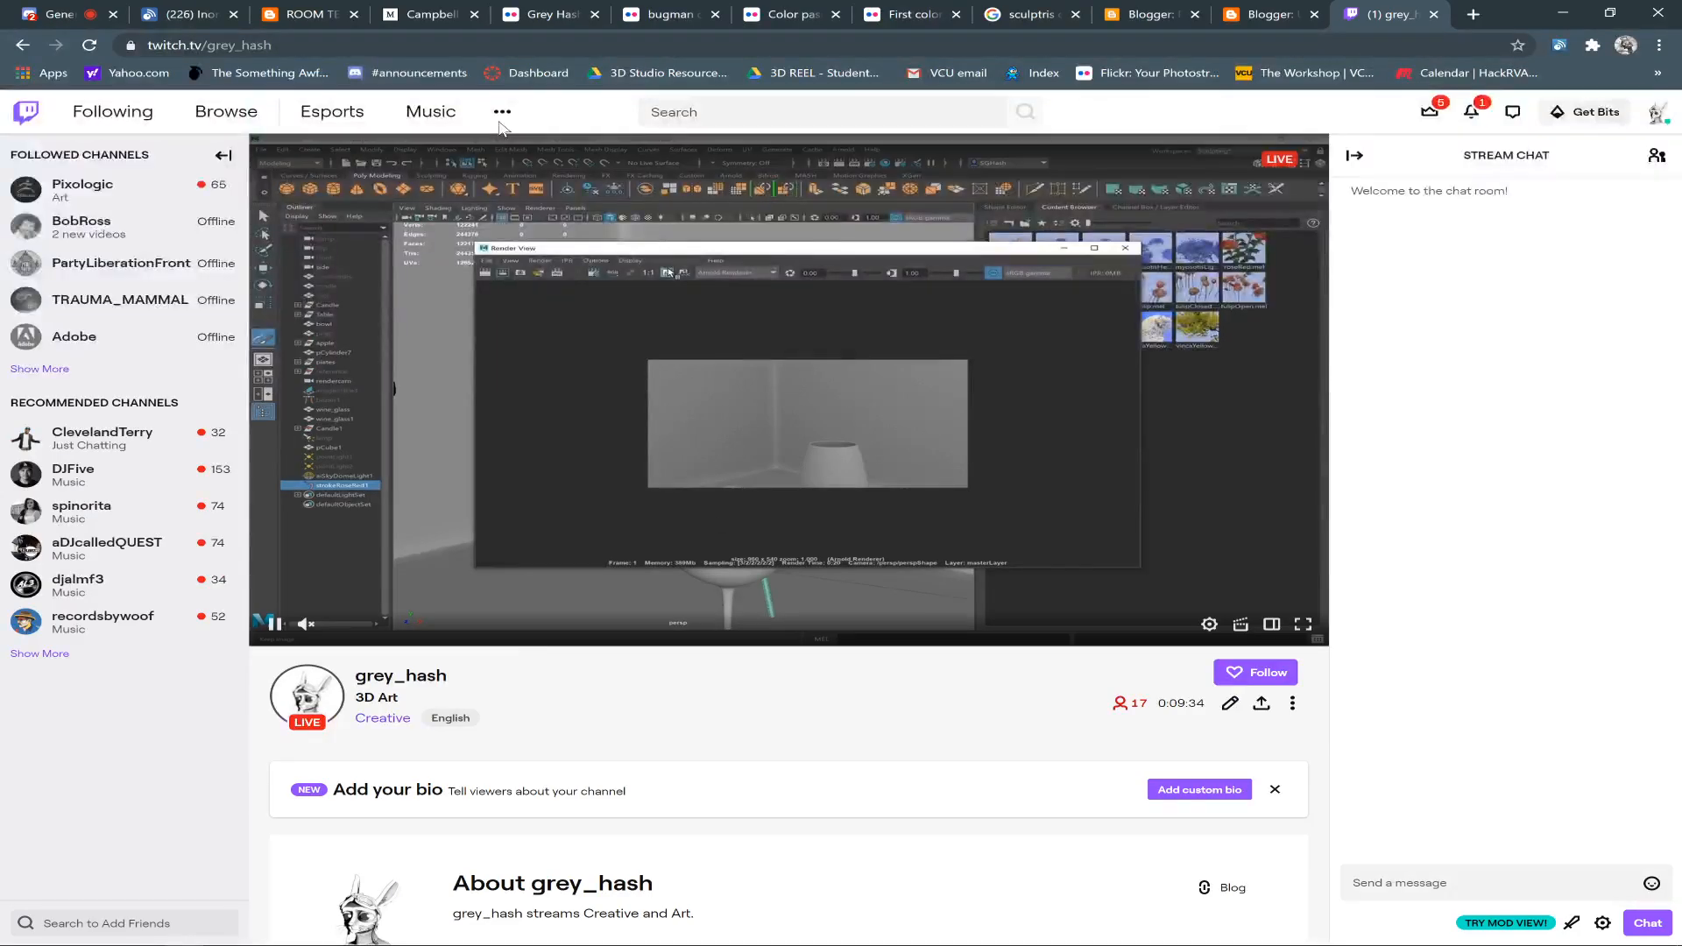
left_click(88, 17)
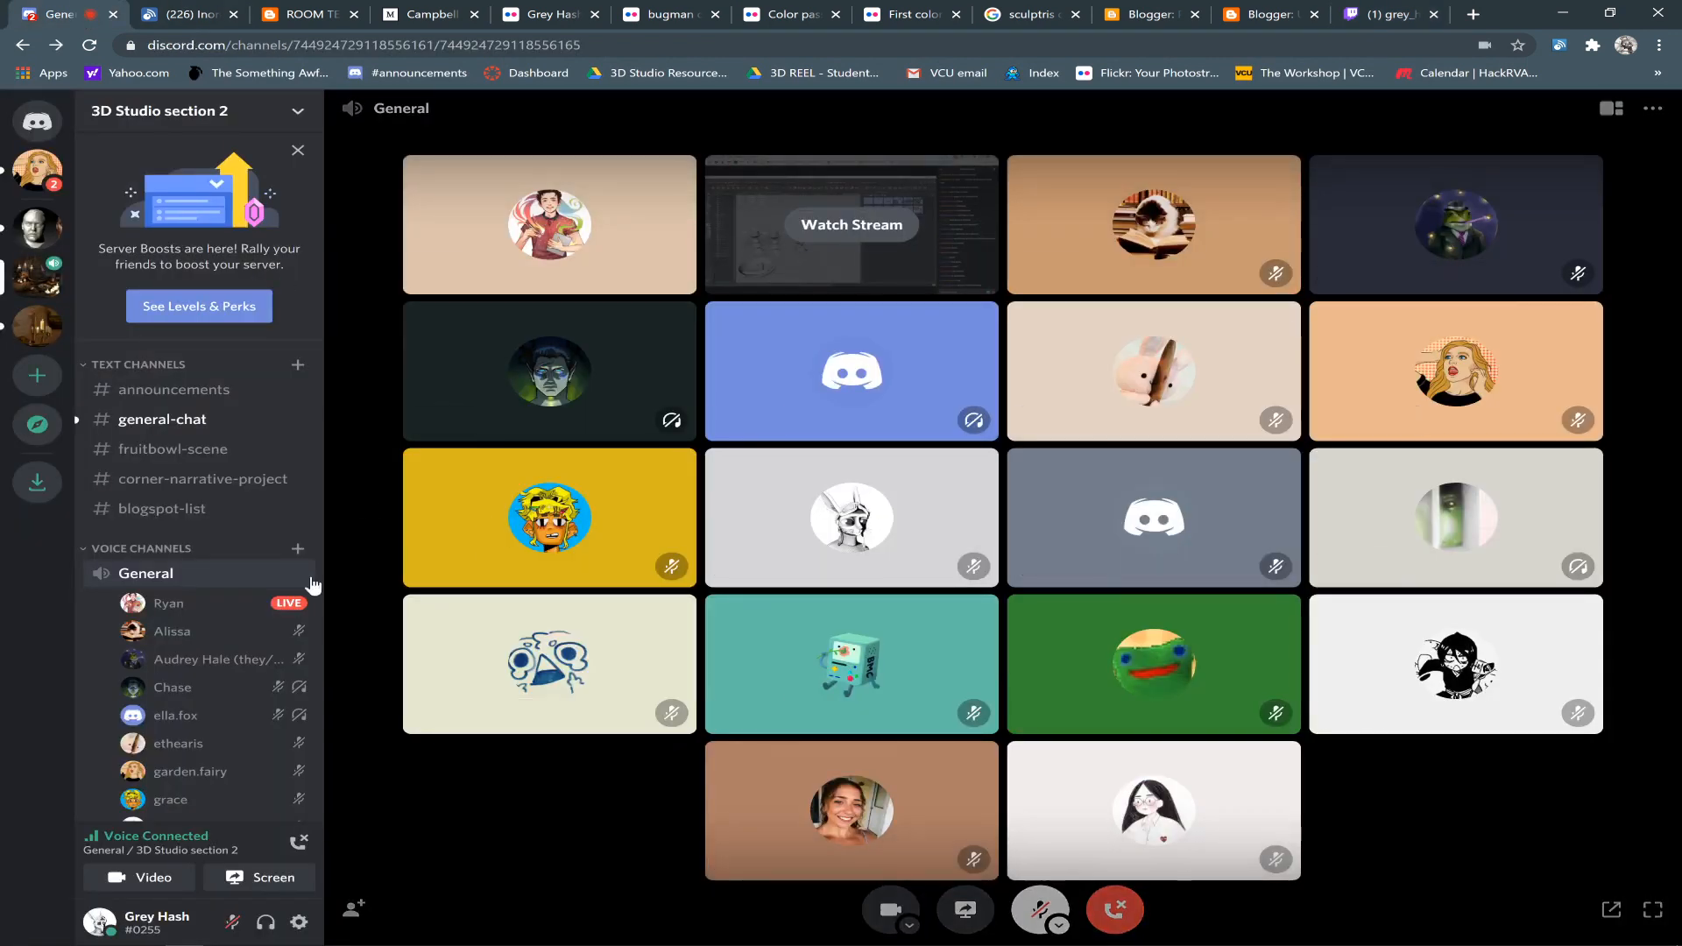
left_click(185, 450)
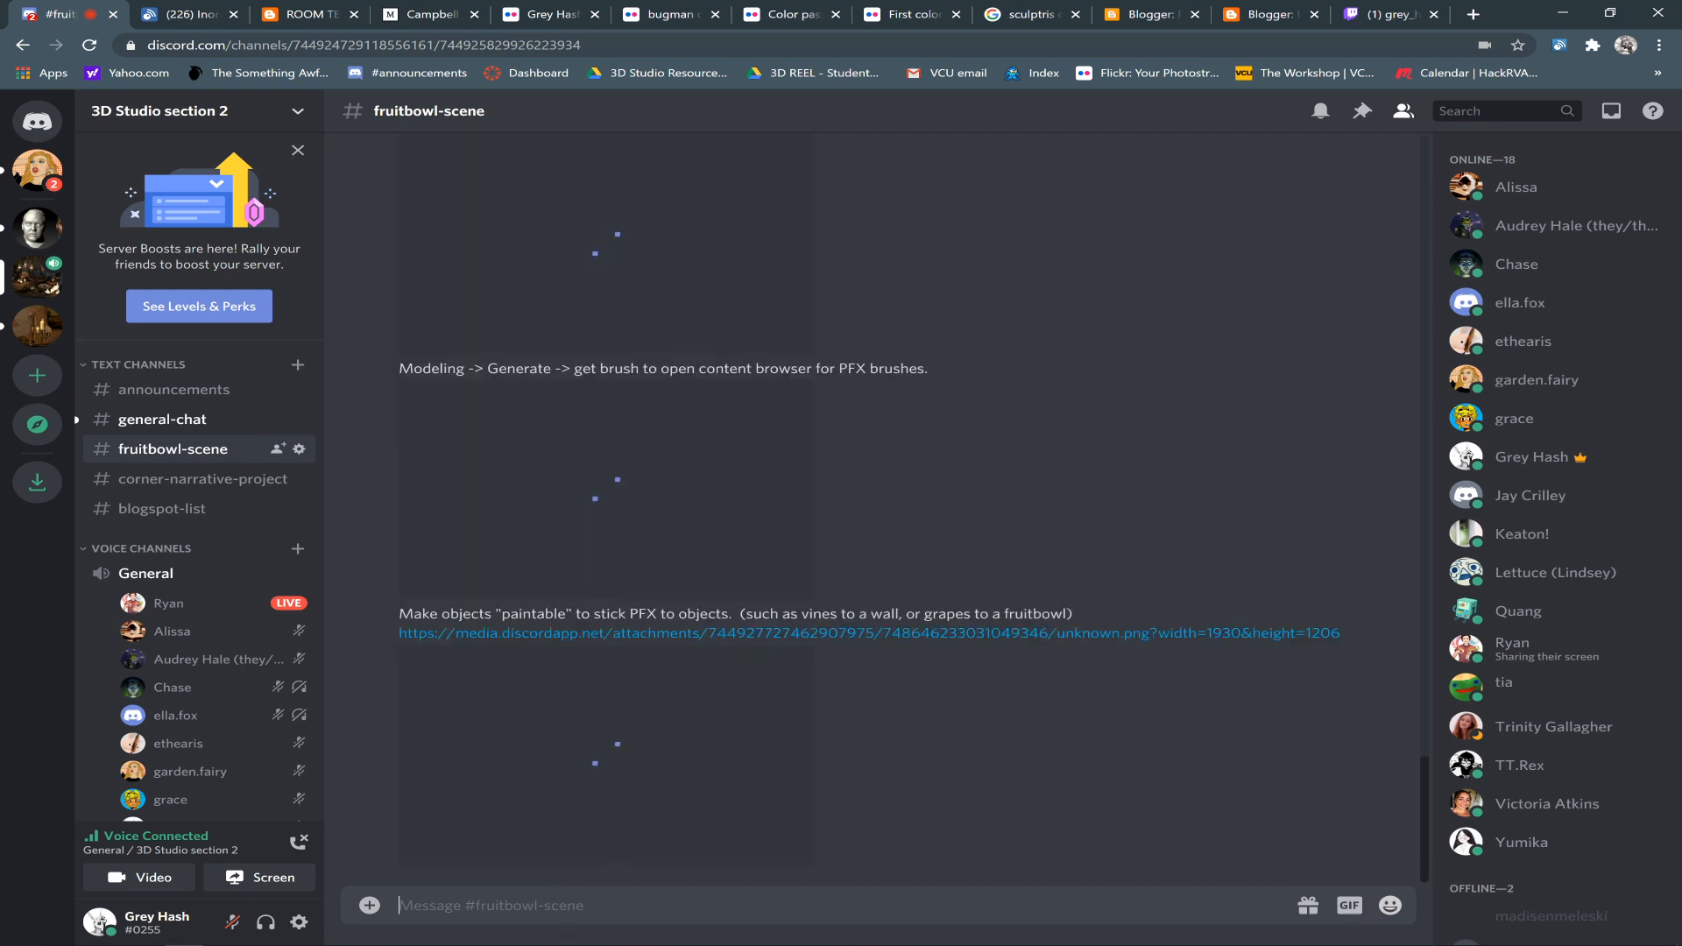
key("ctrl+v")
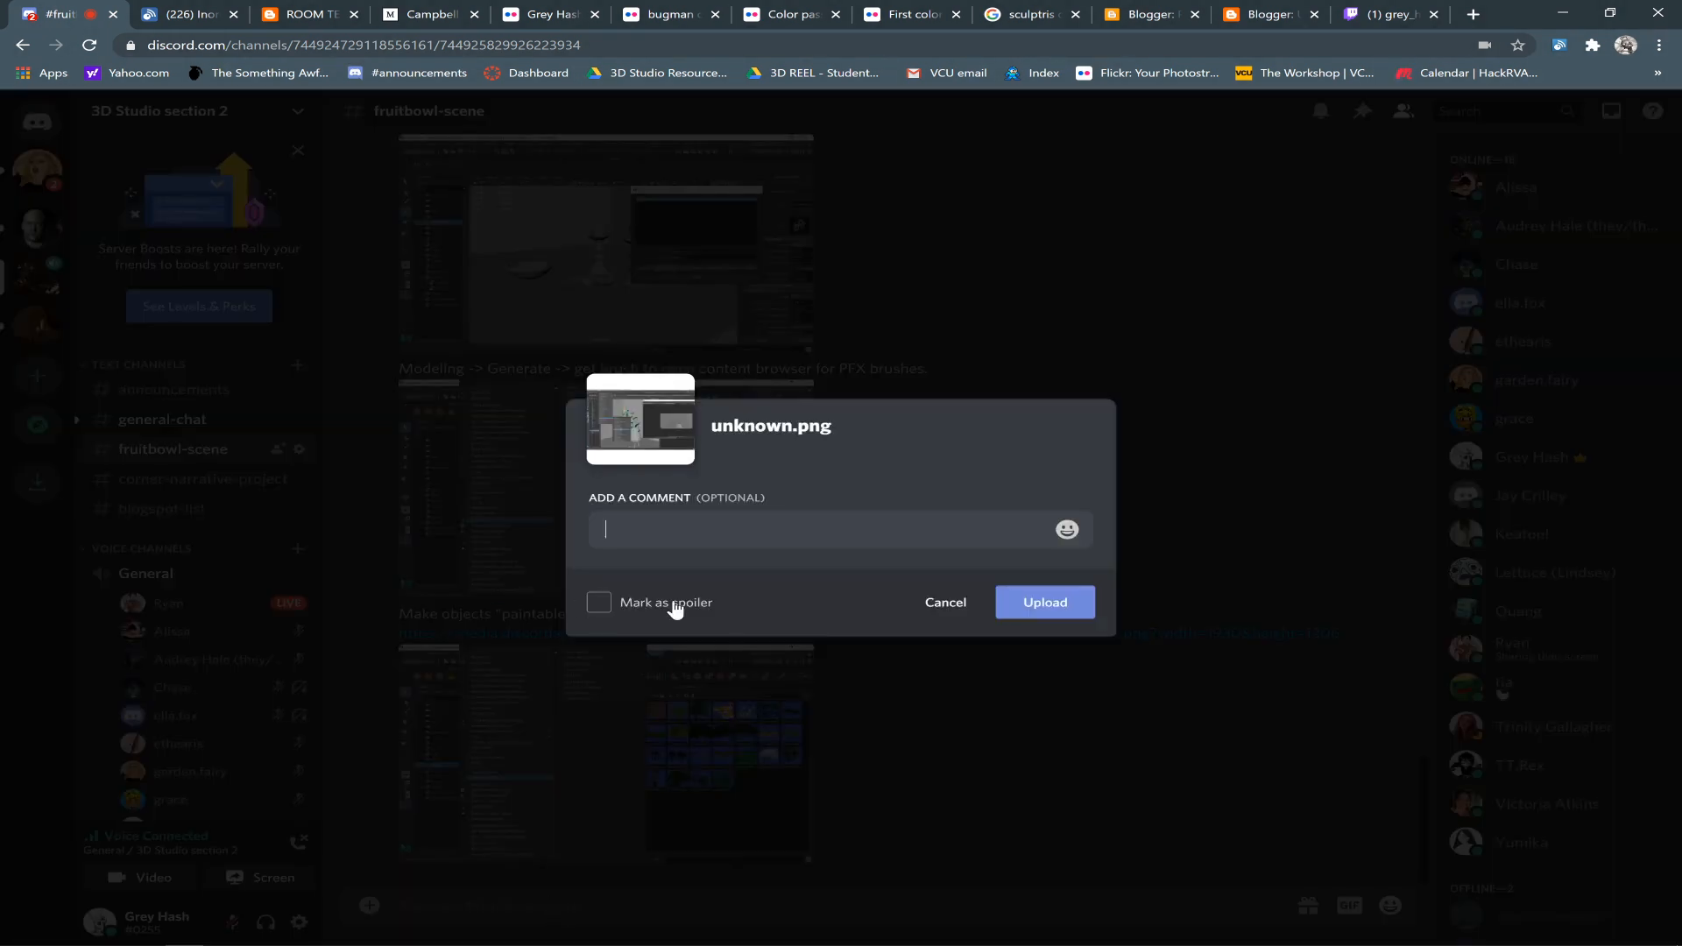
key("Escape")
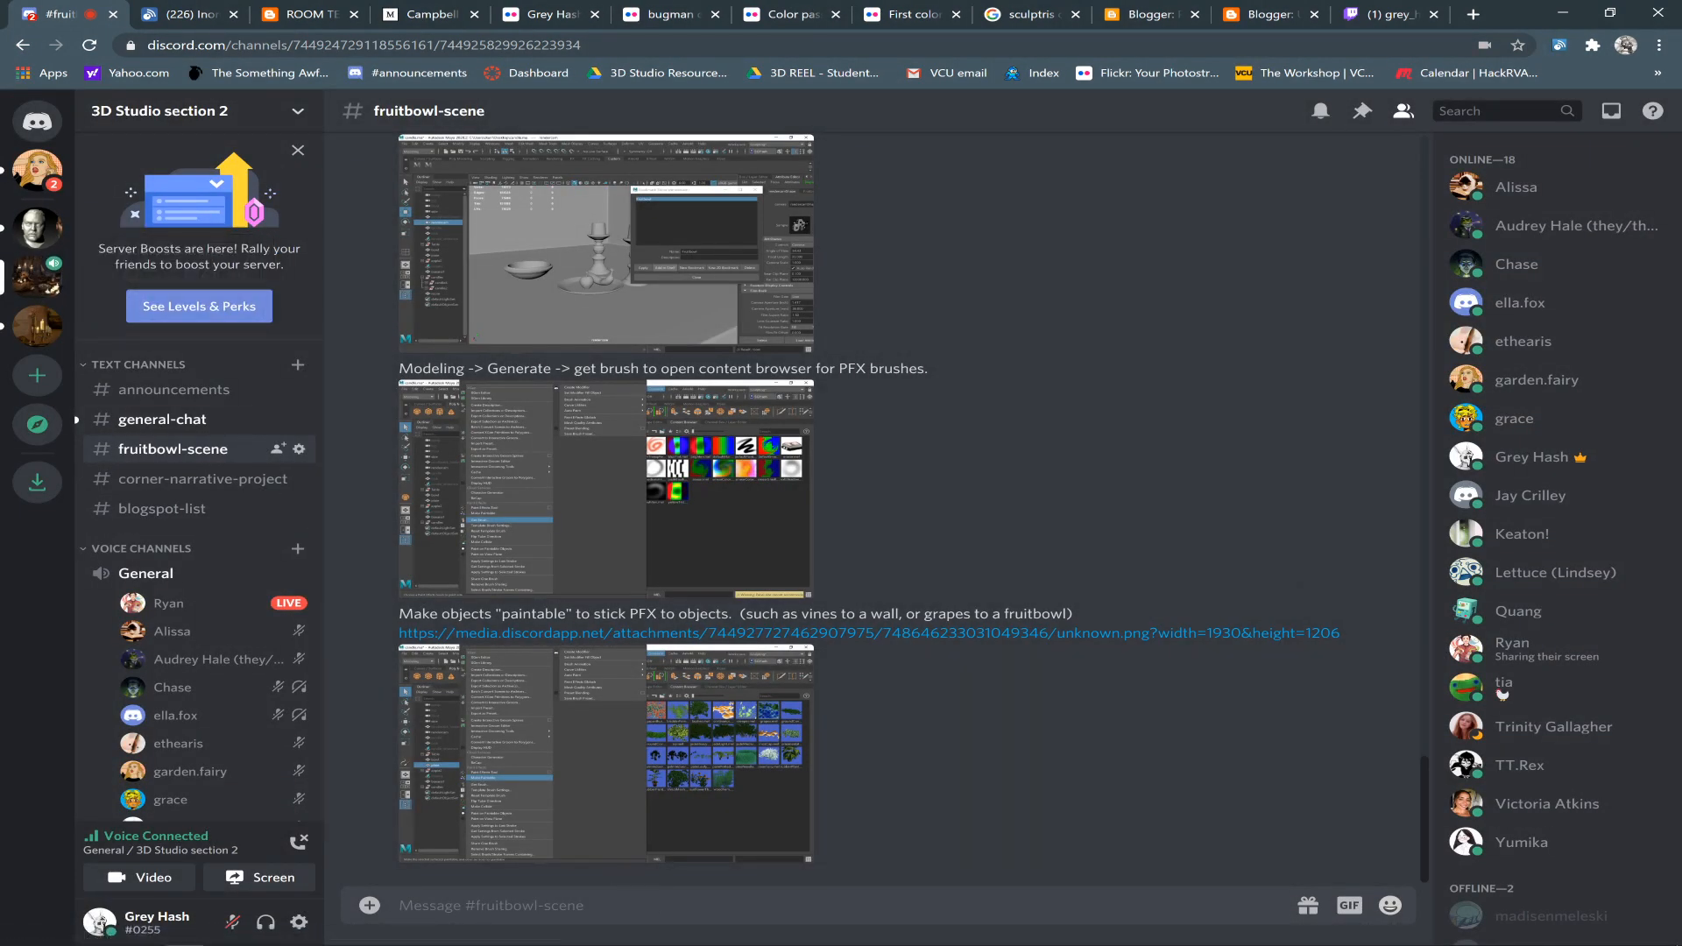
key("ctrl+v")
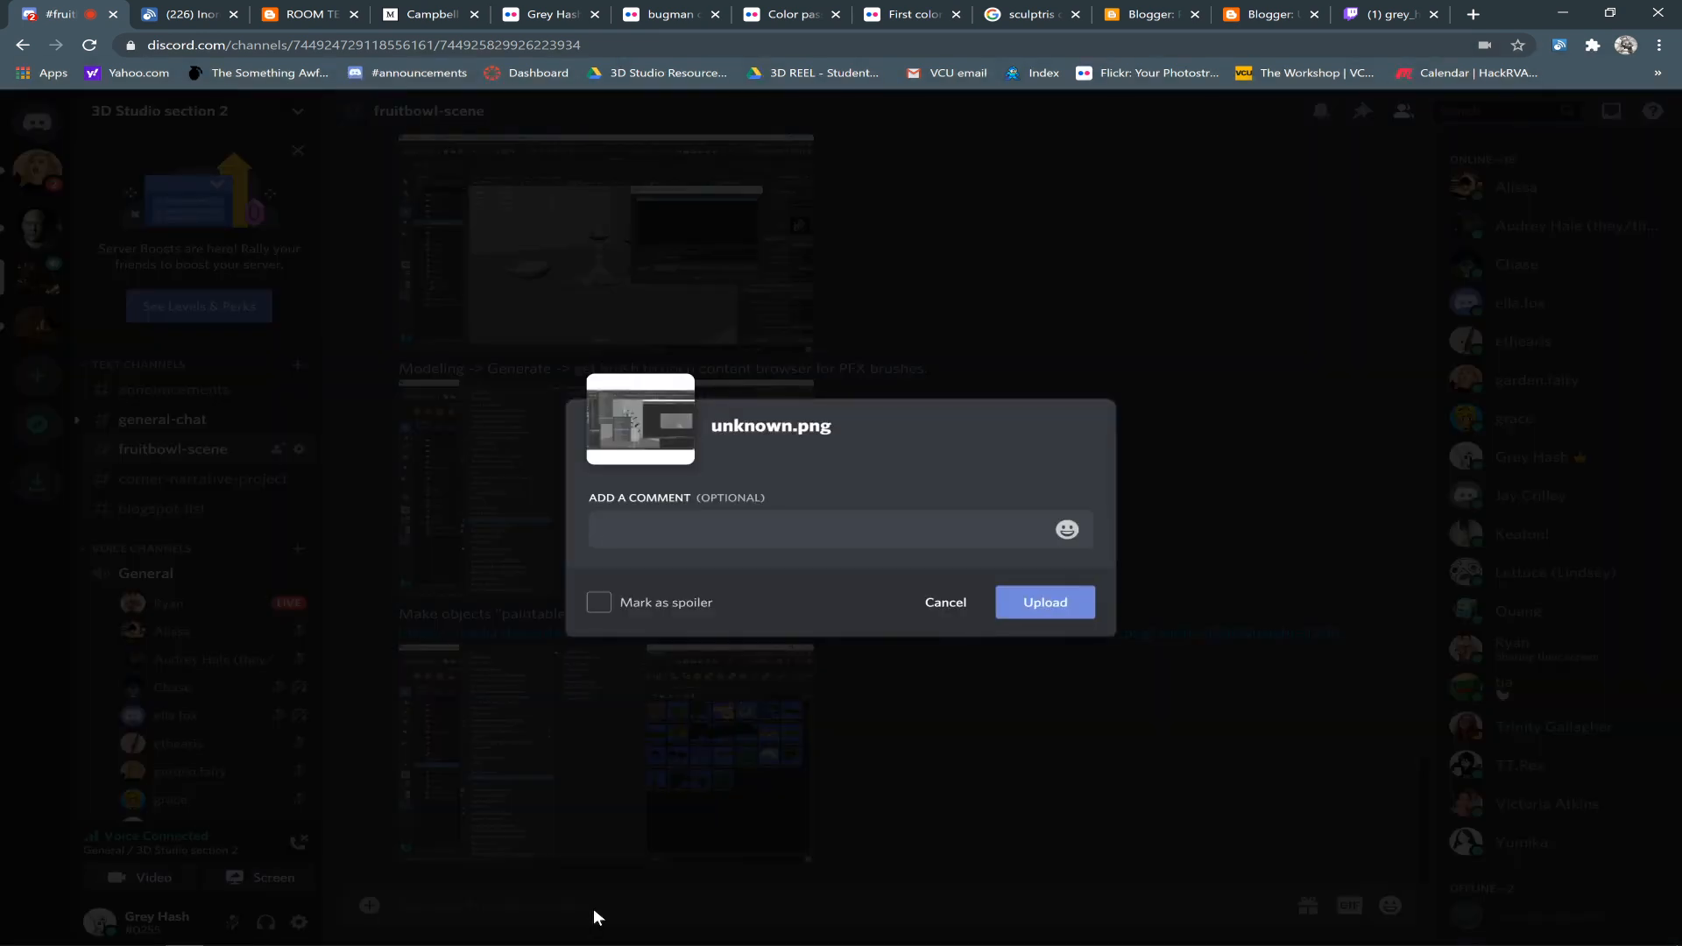
type("PFX")
key("Return")
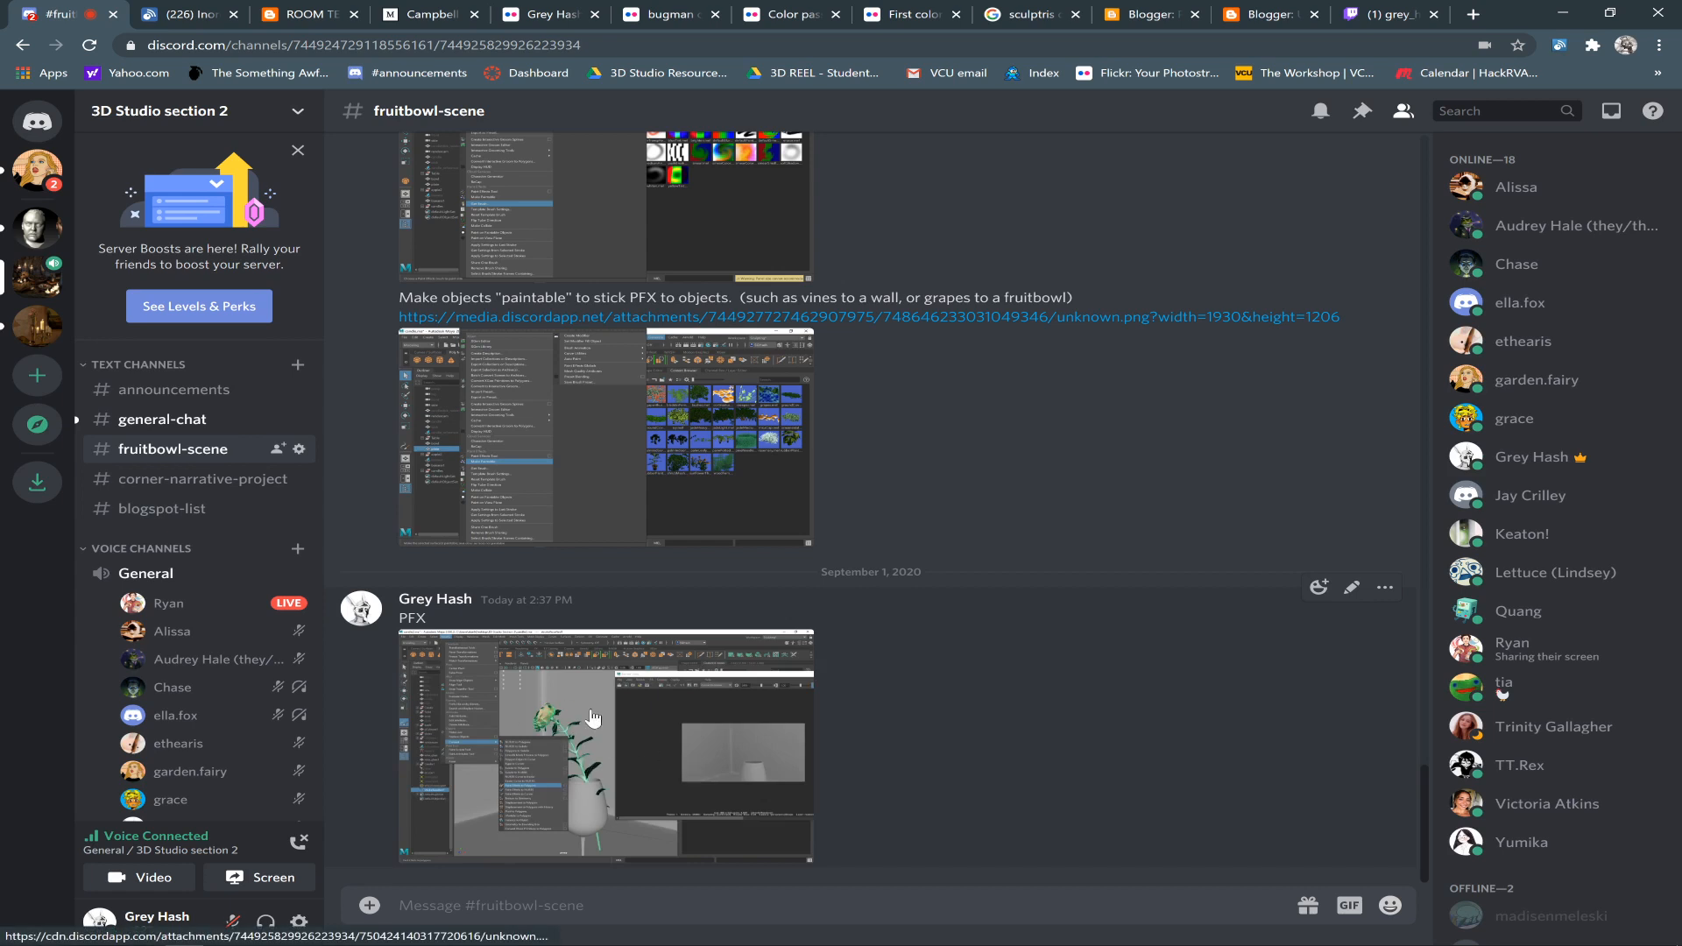
key("alt+Tab")
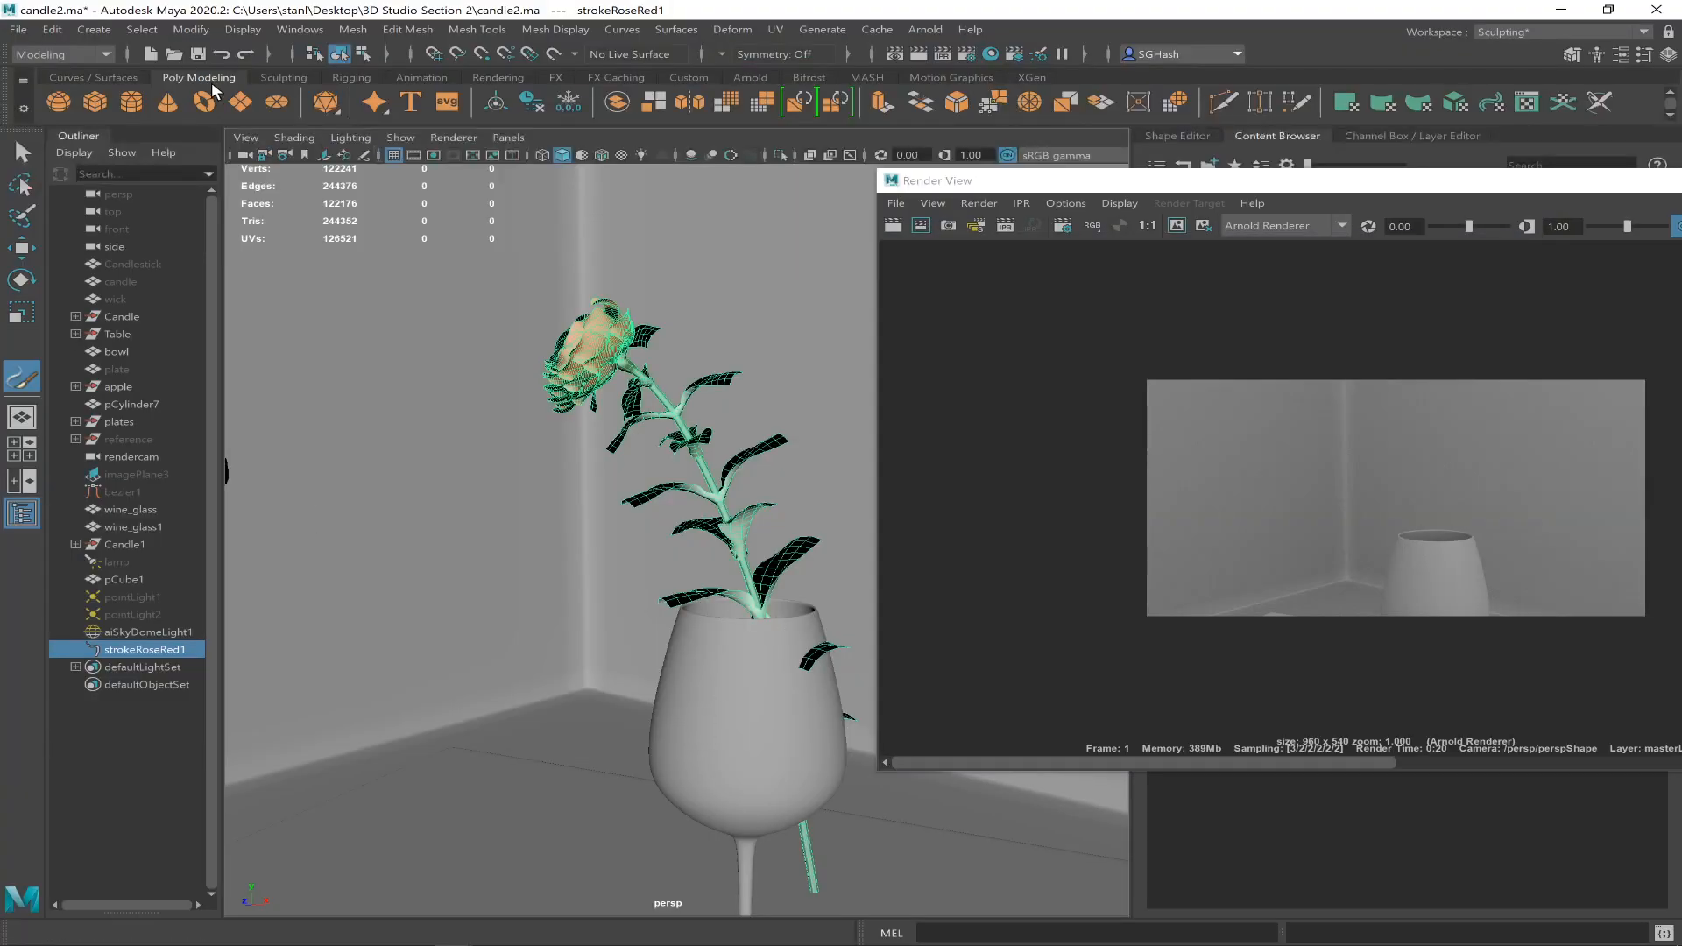
- Convert the selected Paint Effects rose stroke to polygons, display the viewport with textures, and select the wine glass to clear the rose's highlight
left_click(191, 29)
mouse_move(382, 454)
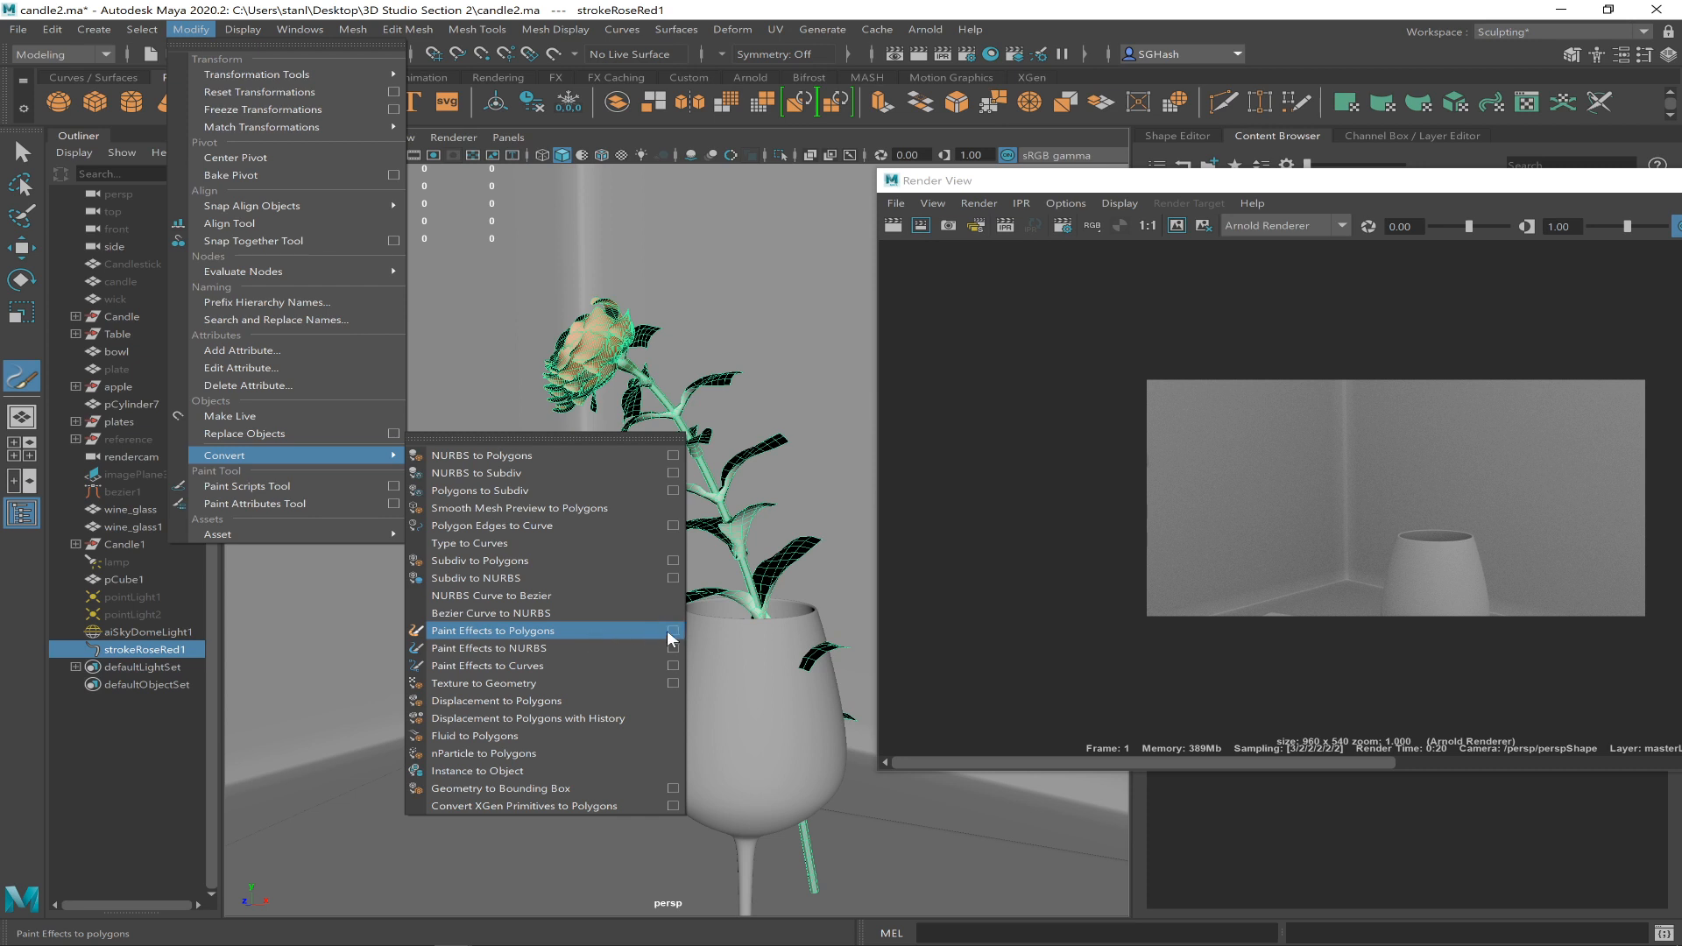
left_click(526, 631)
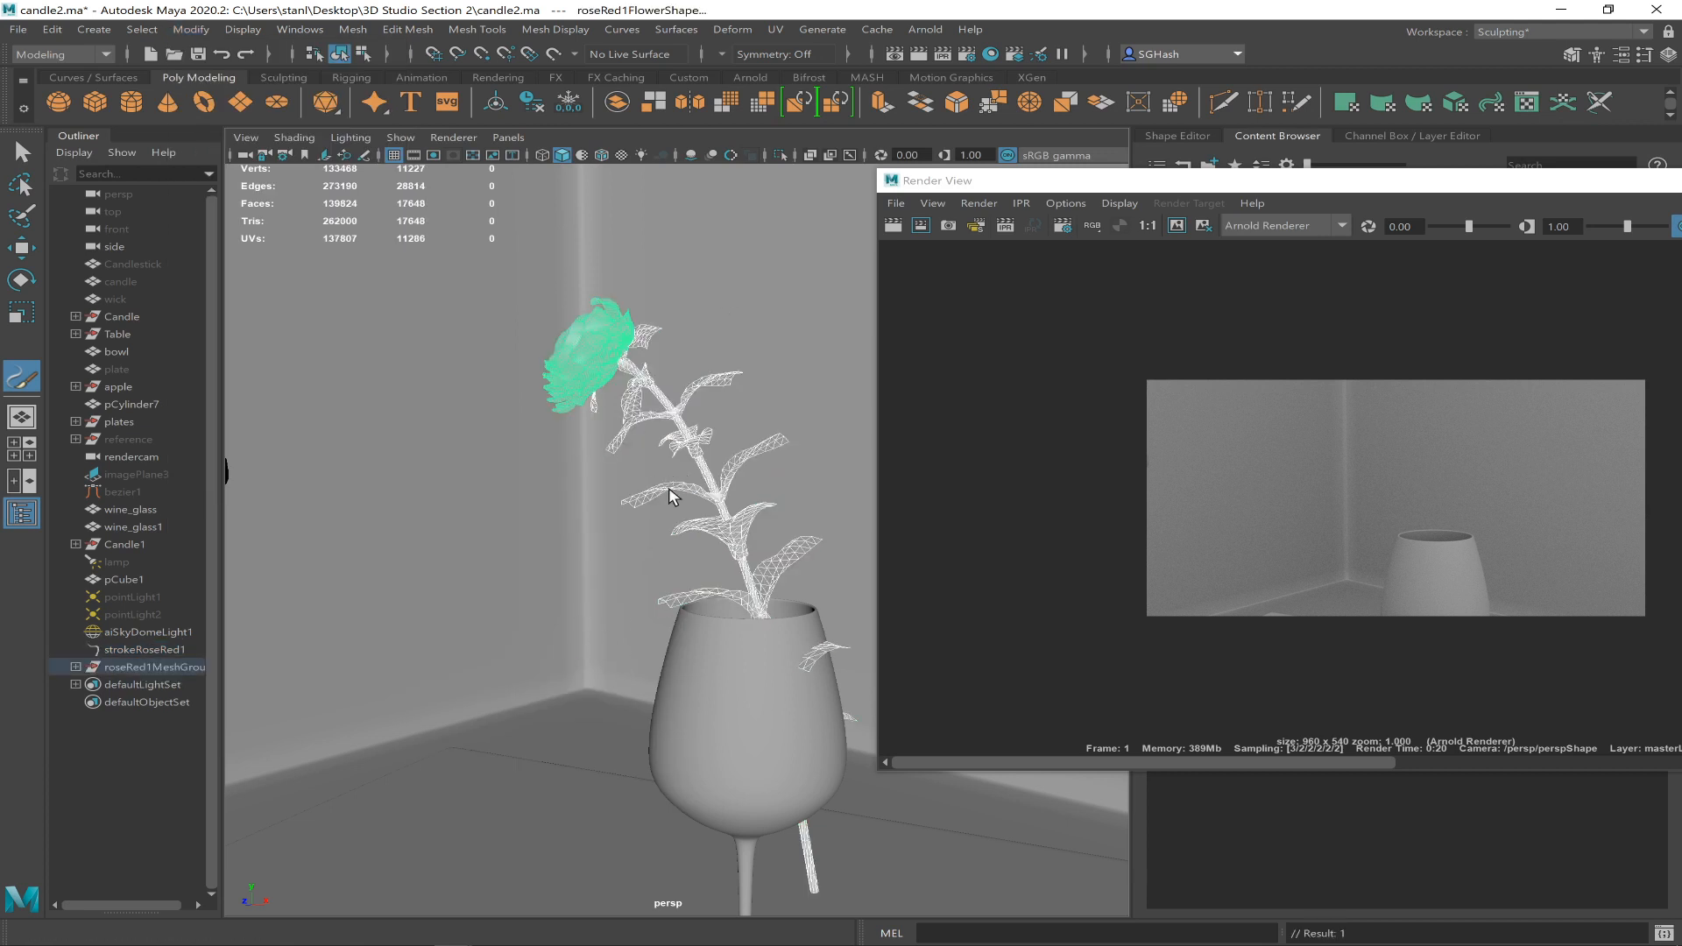
key("q")
key("6")
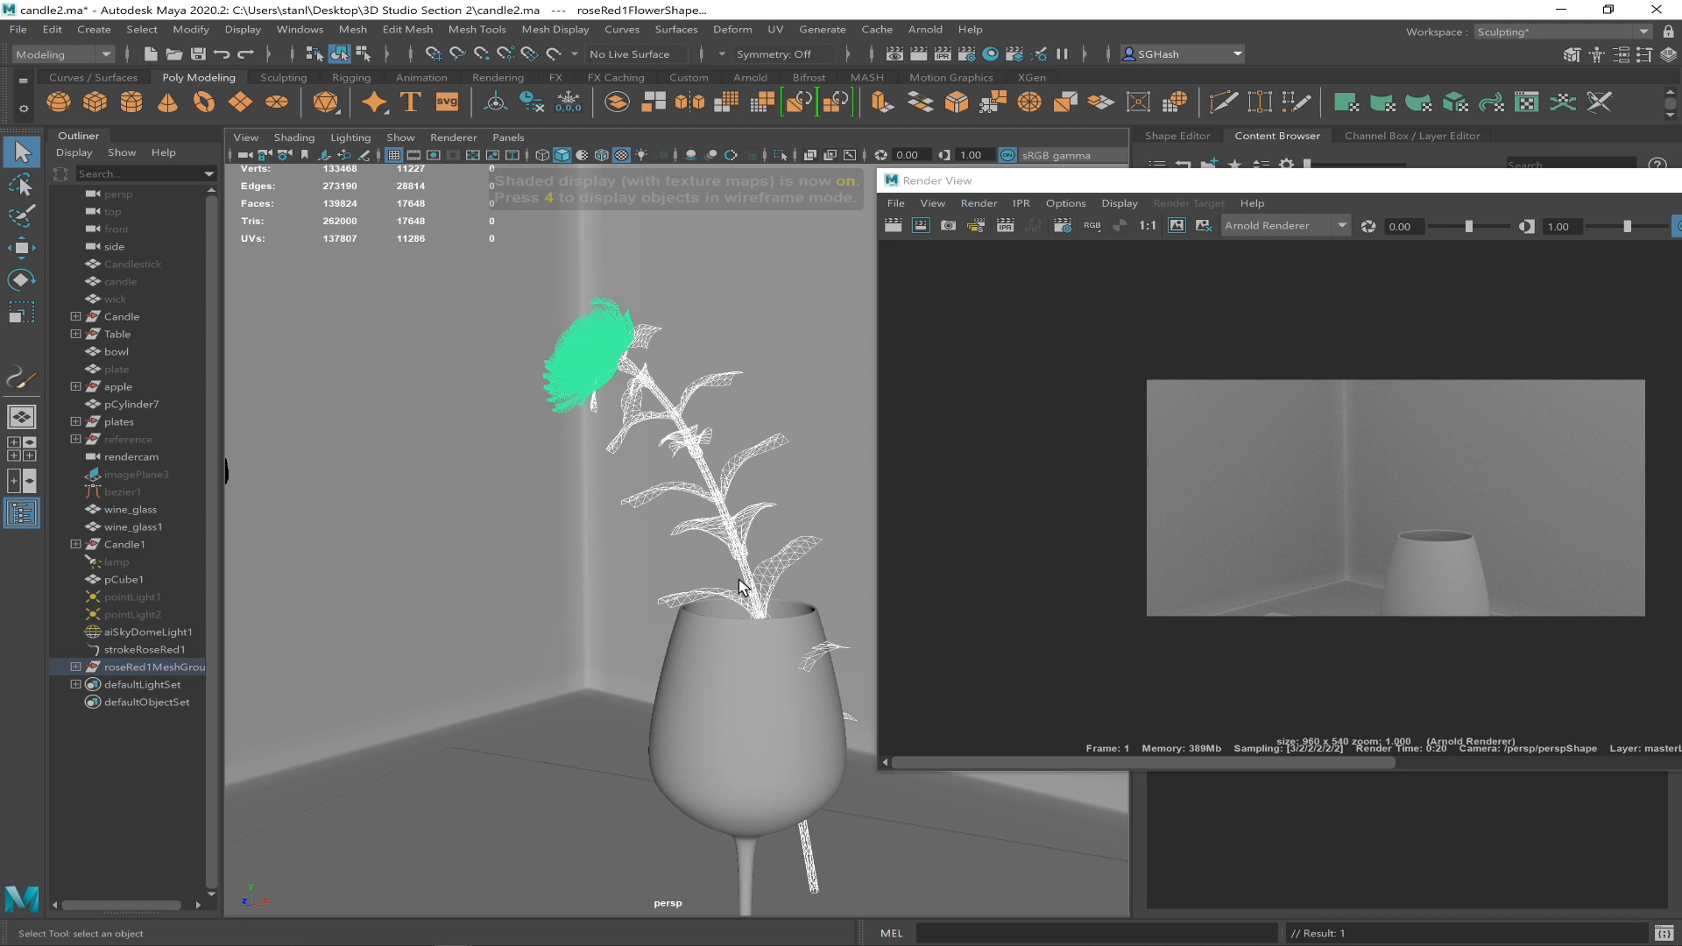
left_click_drag(769, 592, 692, 571, "alt")
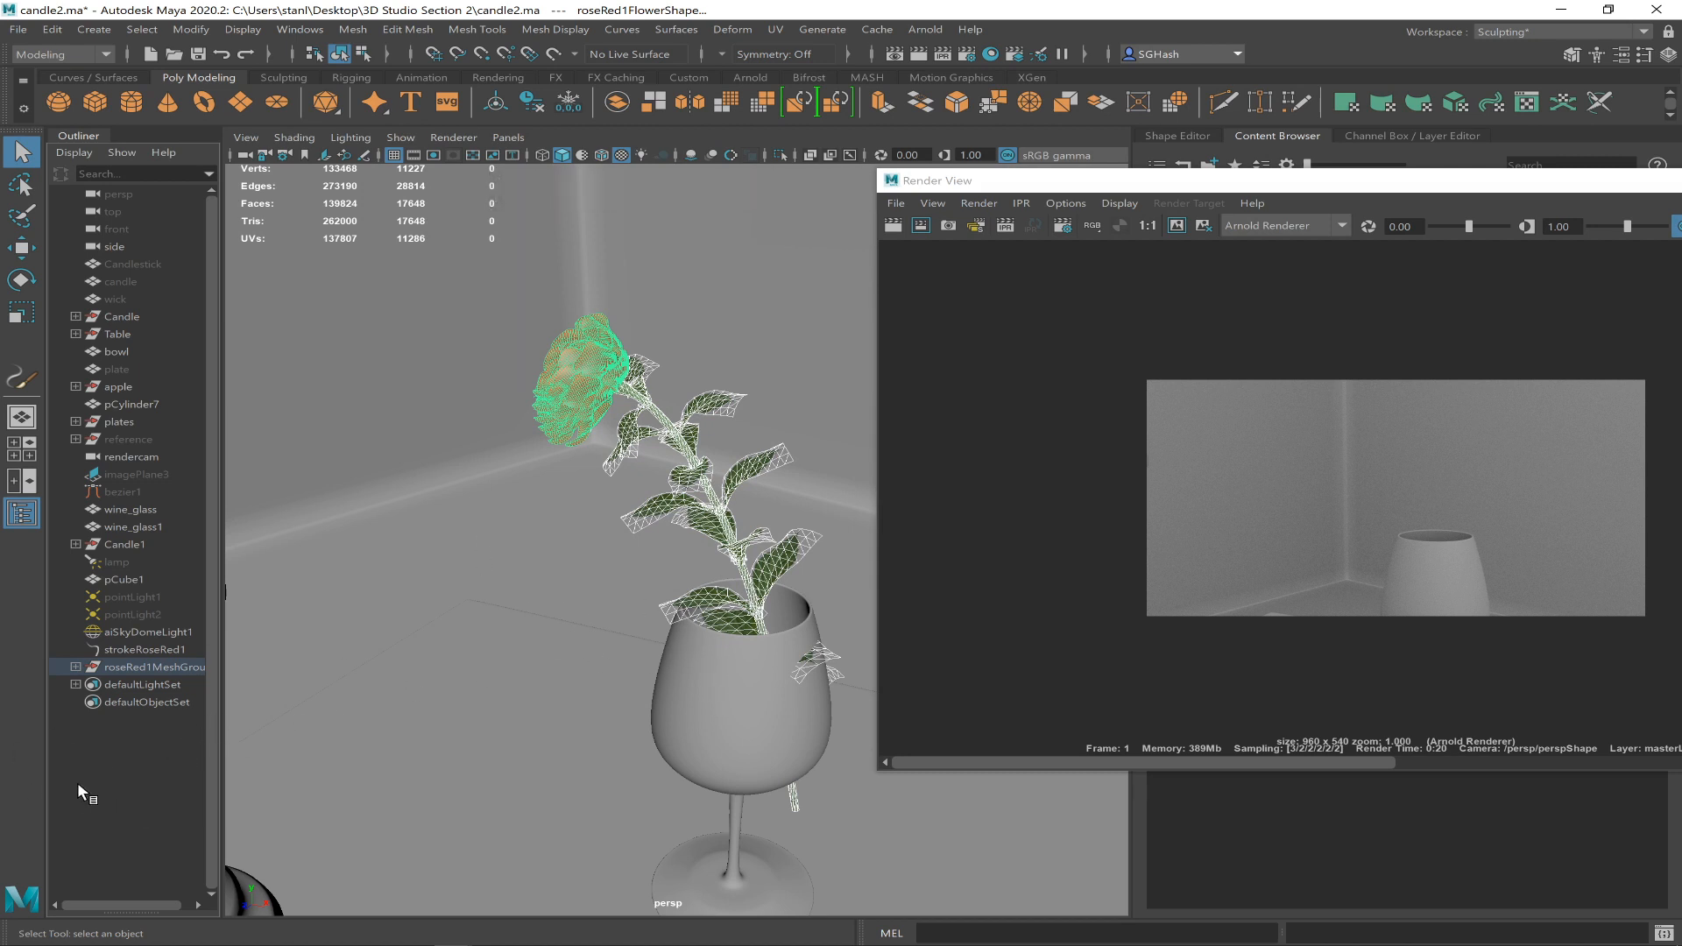
mouse_move(714, 663)
left_mouse_down("alt")
mouse_move(694, 654)
mouse_move(740, 653)
left_mouse_up("alt")
left_click(739, 653)
mouse_move(611, 613)
left_mouse_down("alt")
mouse_move(702, 613)
mouse_move(575, 608)
mouse_move(612, 603)
left_mouse_up("alt")
left_click_drag(783, 701, 754, 557, "alt")
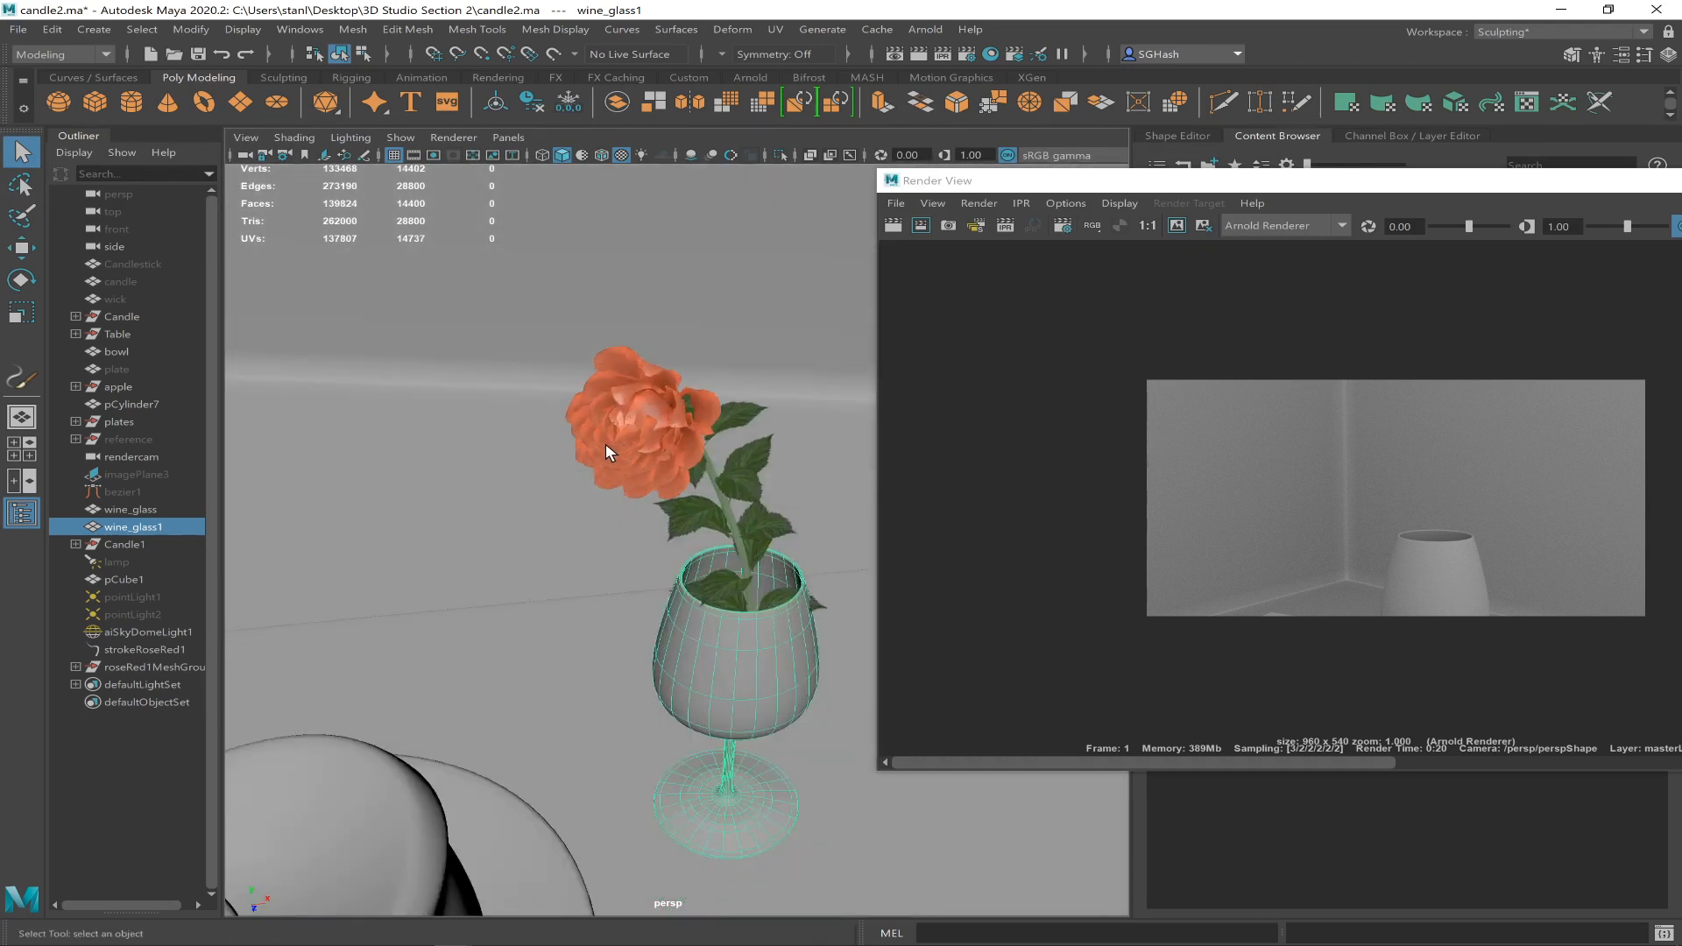
- Delete the lower stem faces of the rose that stick out through the wine glass, working in wireframe display
left_click_drag(708, 487, 696, 563, "alt")
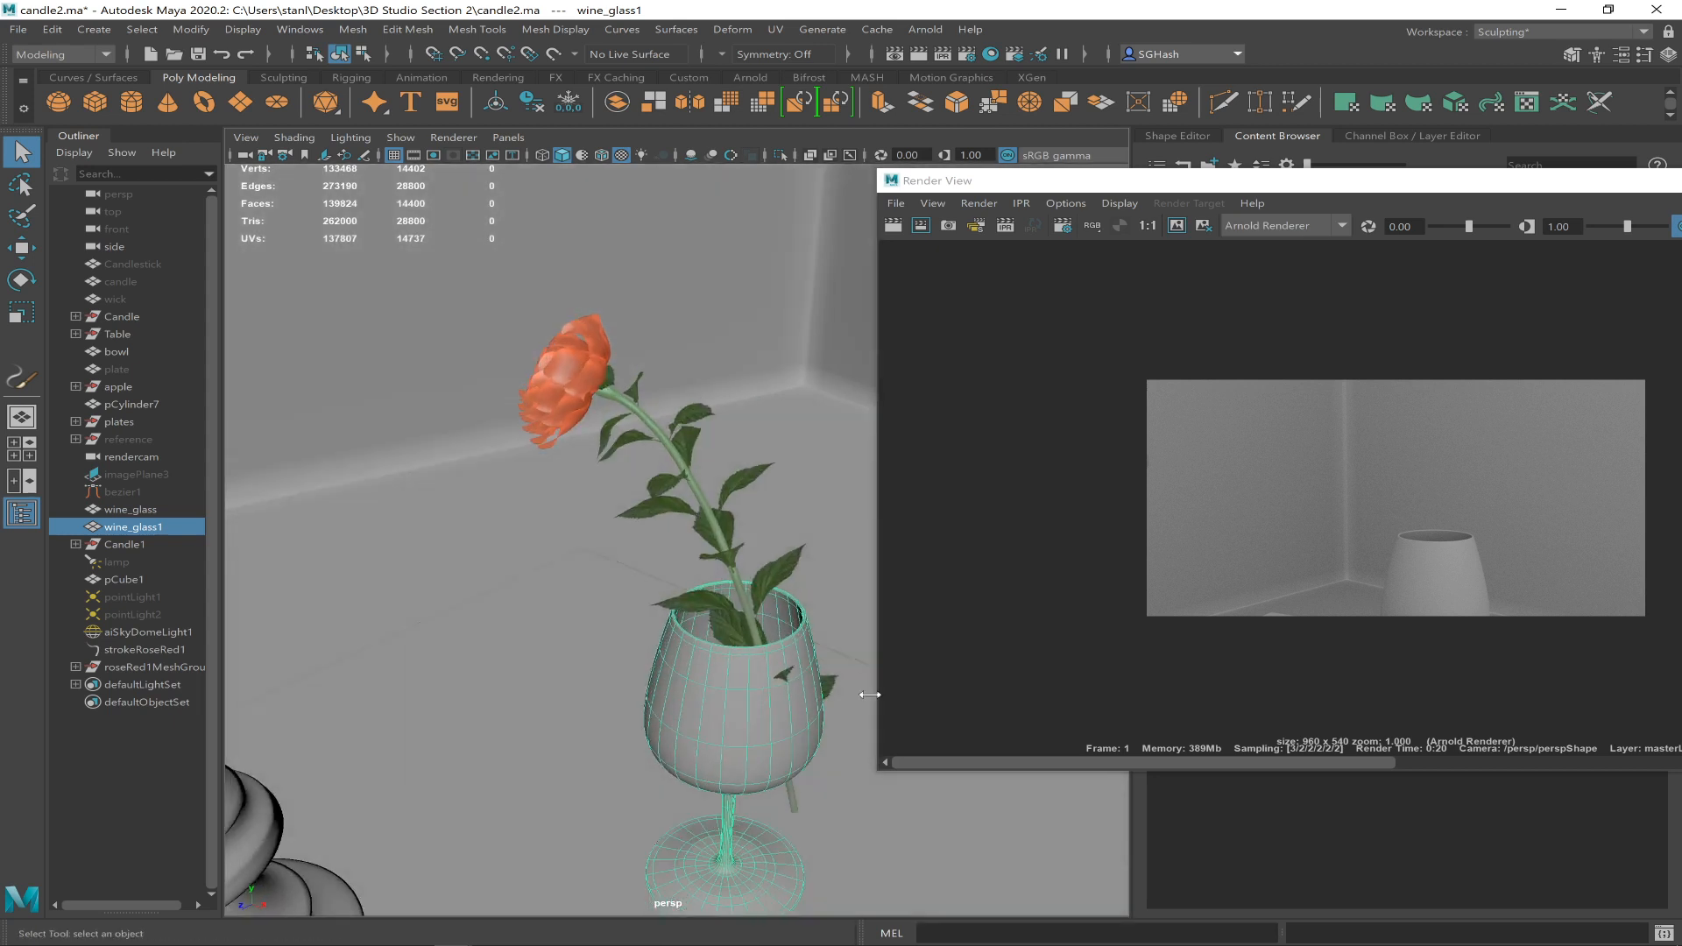
left_click_drag(782, 708, 760, 685, "alt")
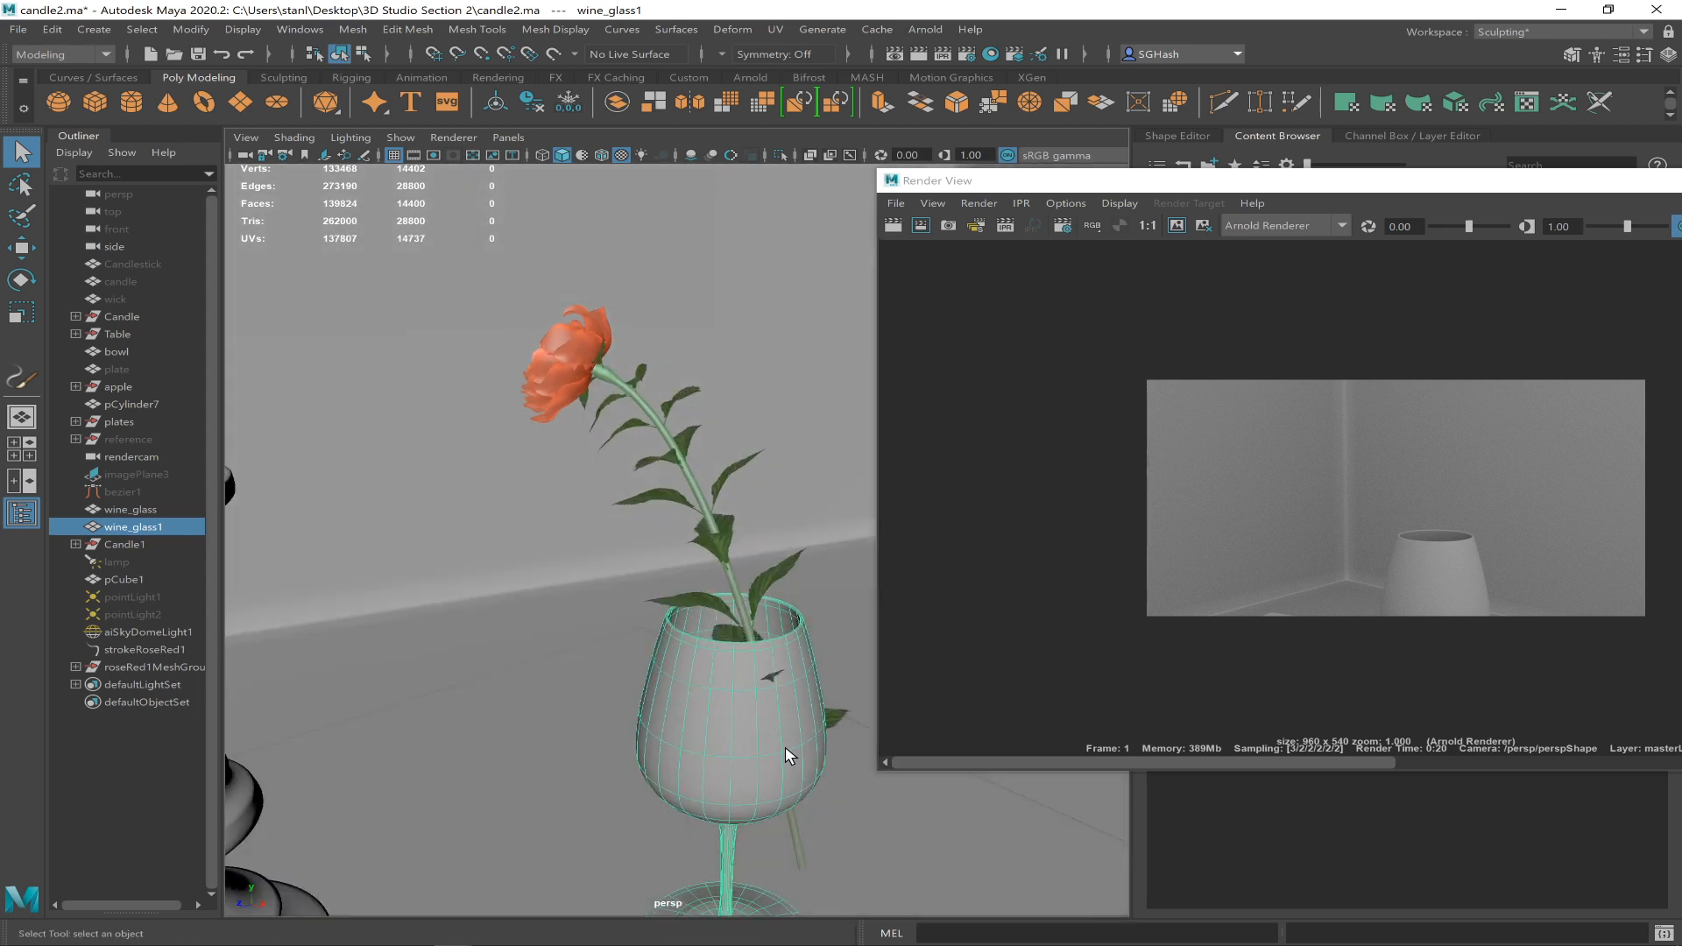
left_click(799, 838)
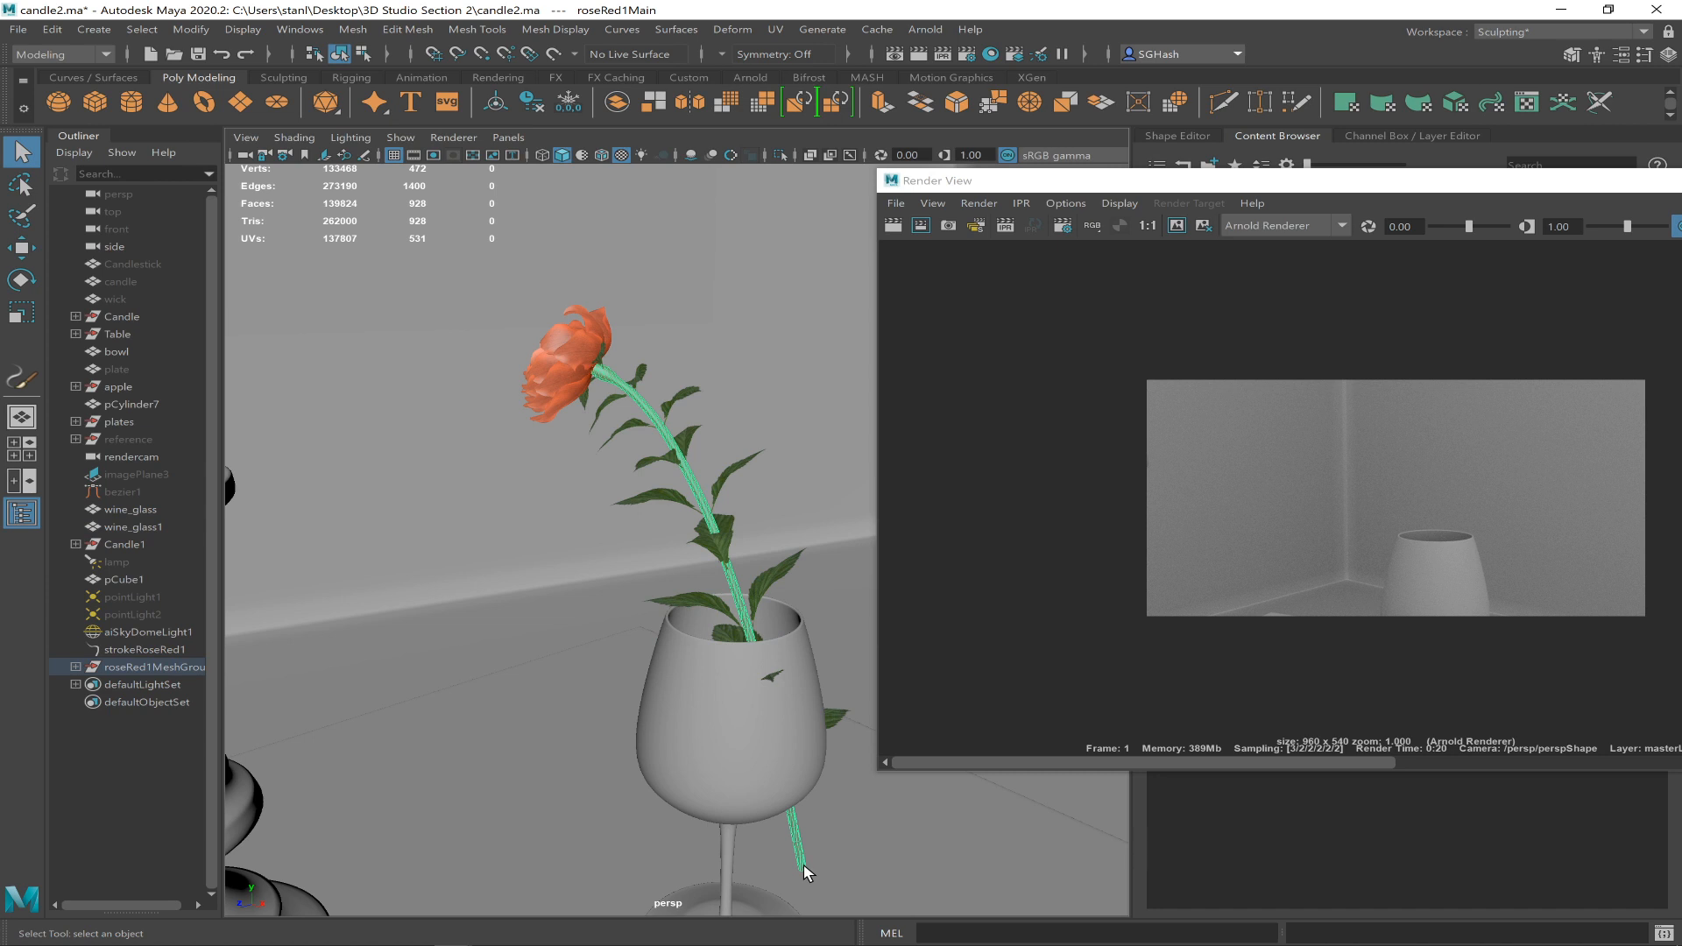
left_click_drag(808, 864, 808, 859, "alt")
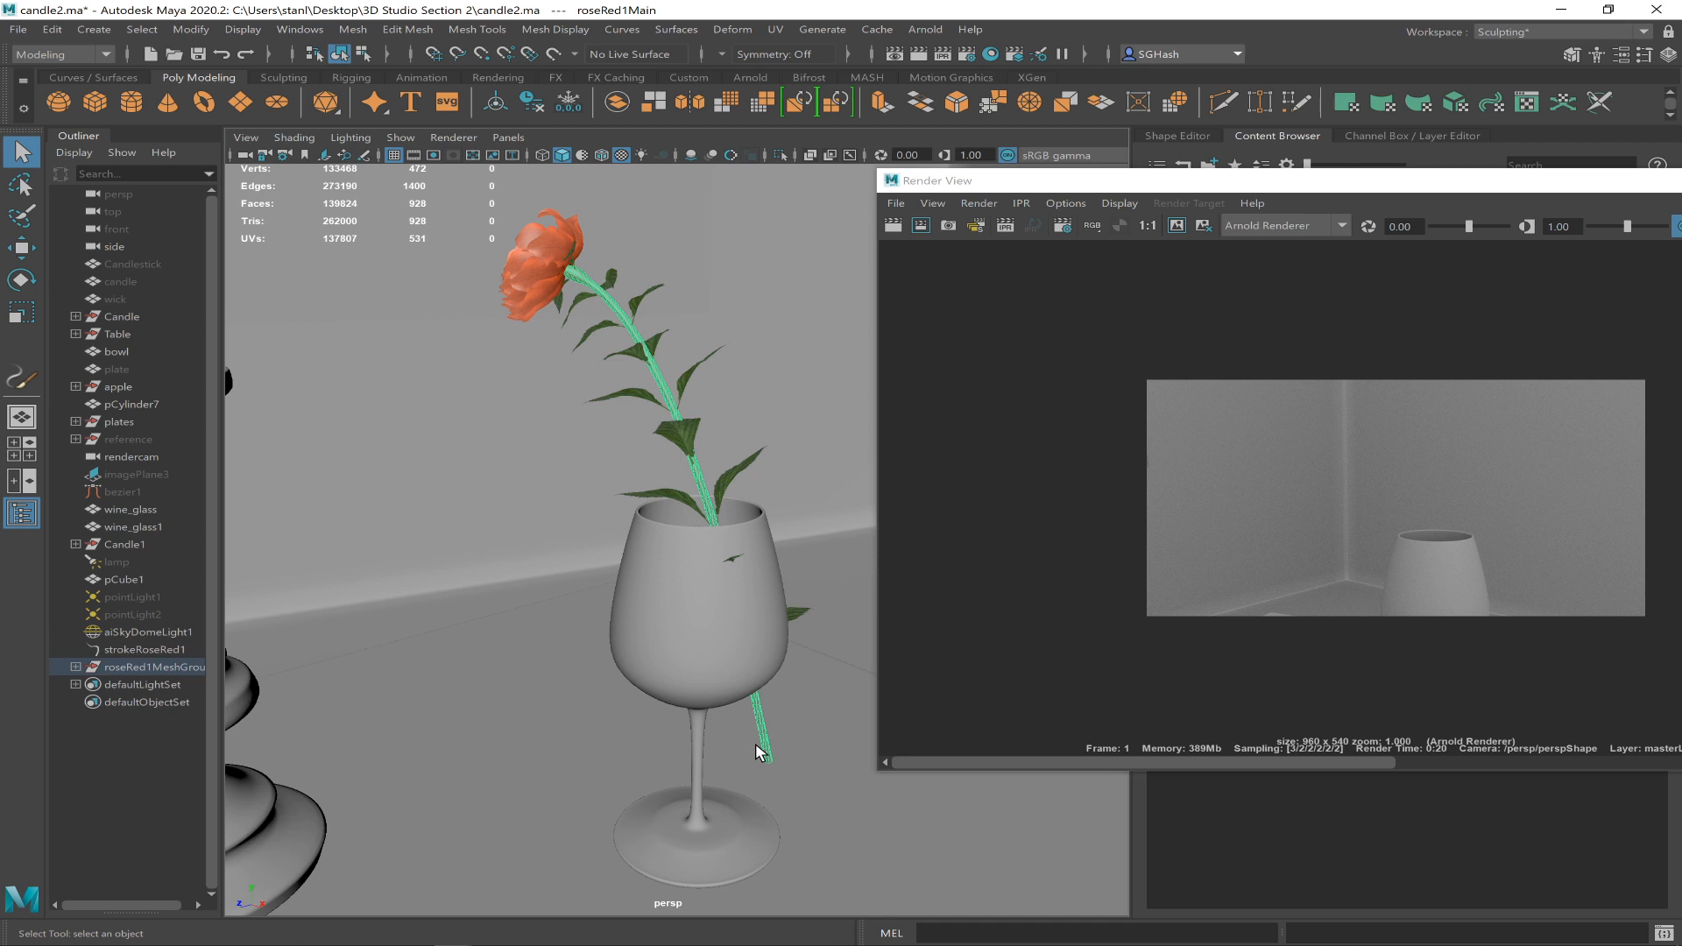
key("F11")
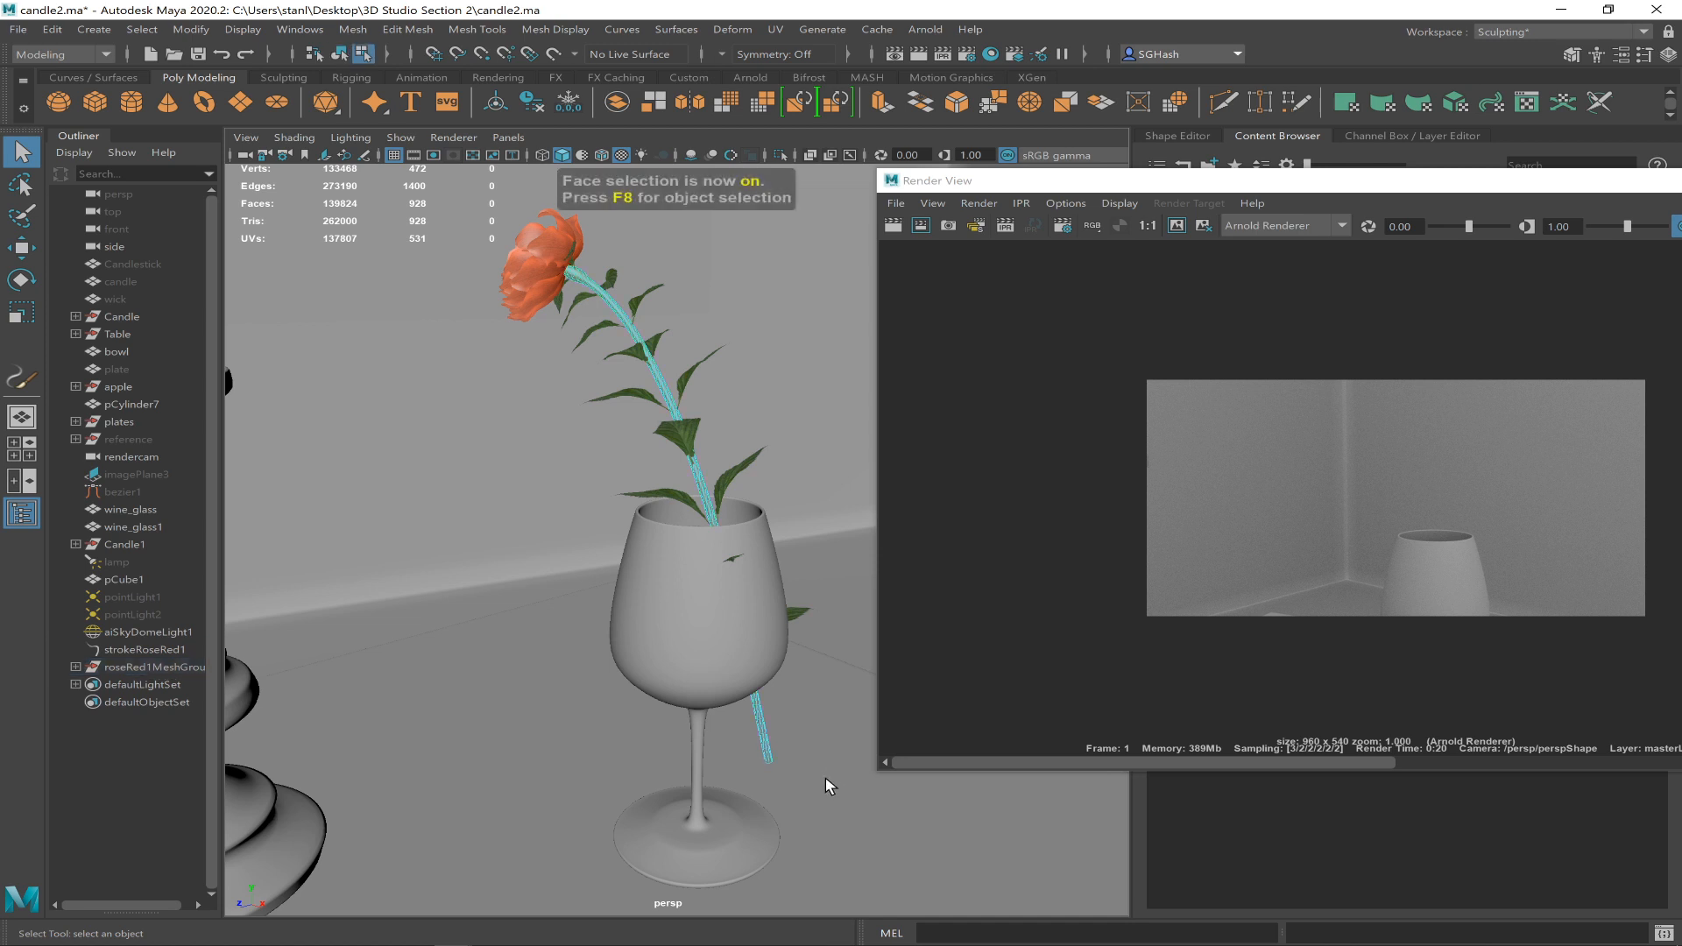
key("4")
left_click_drag(807, 780, 694, 690)
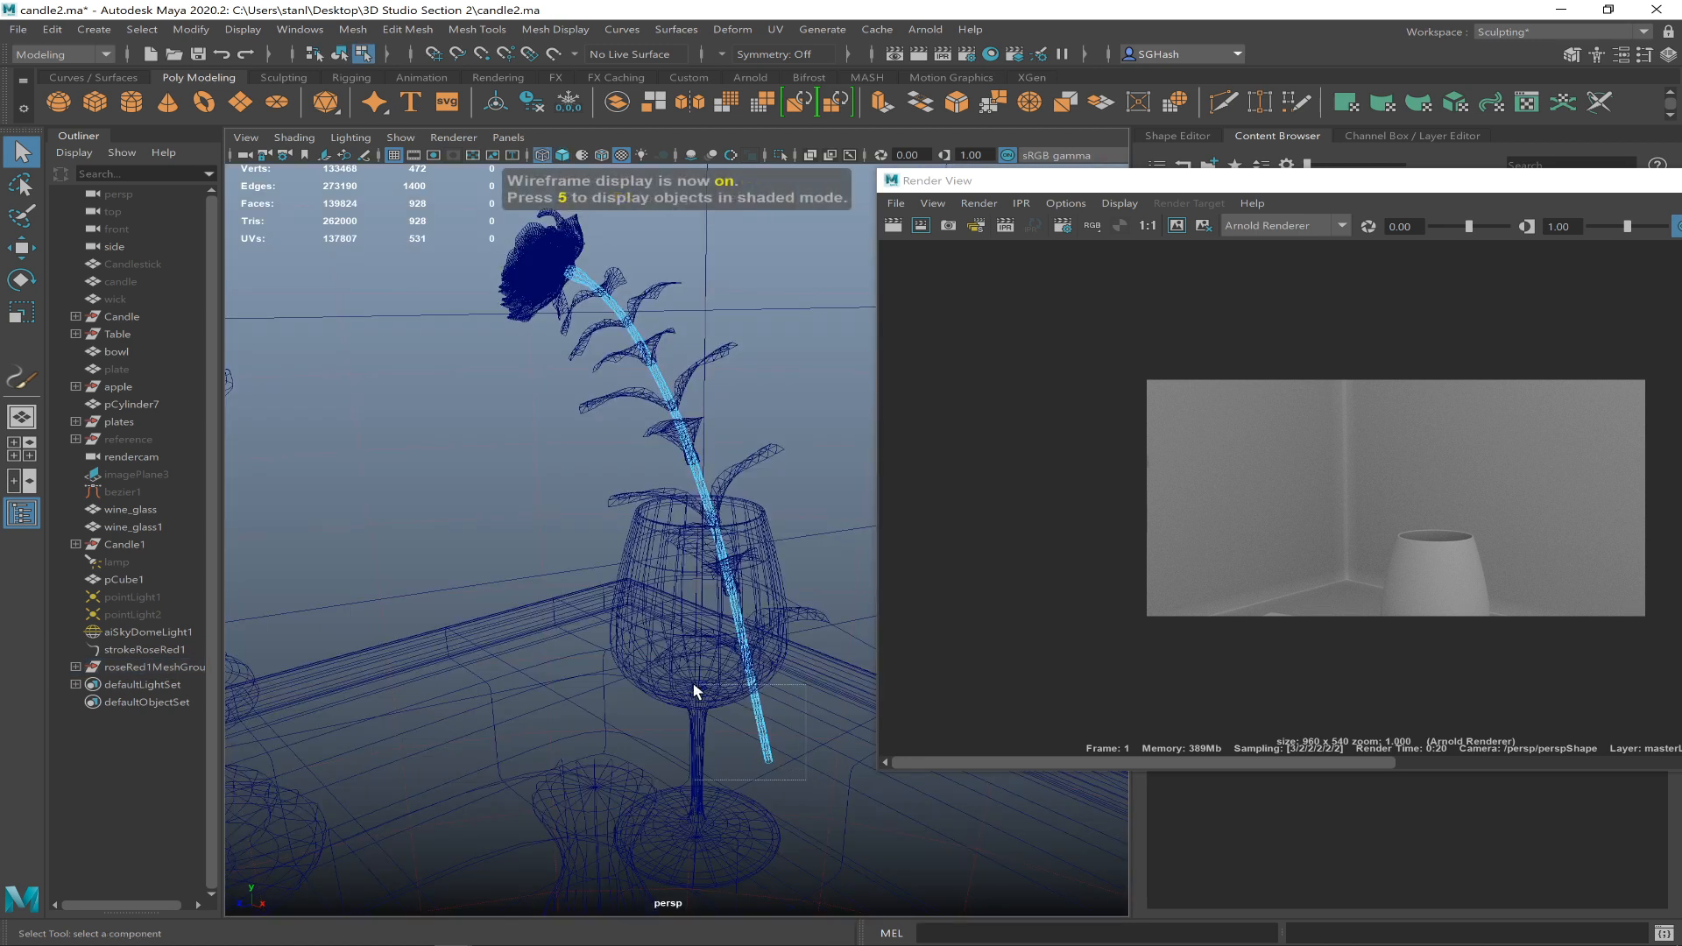
left_click_drag(713, 622, 713, 663)
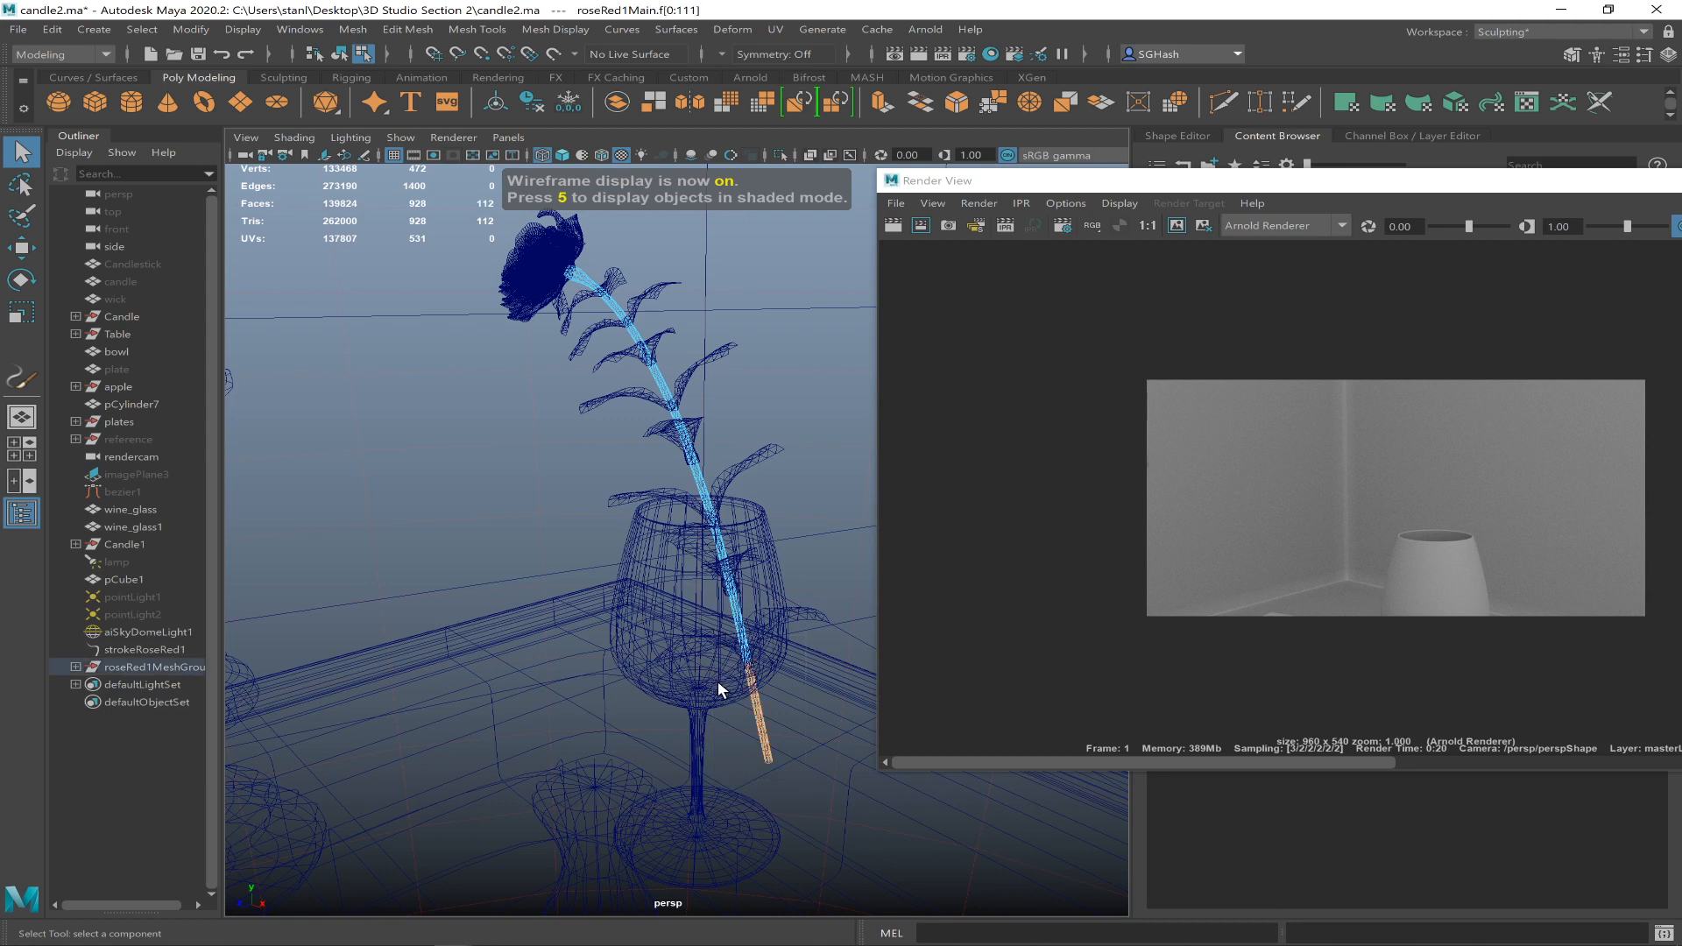
key("Delete")
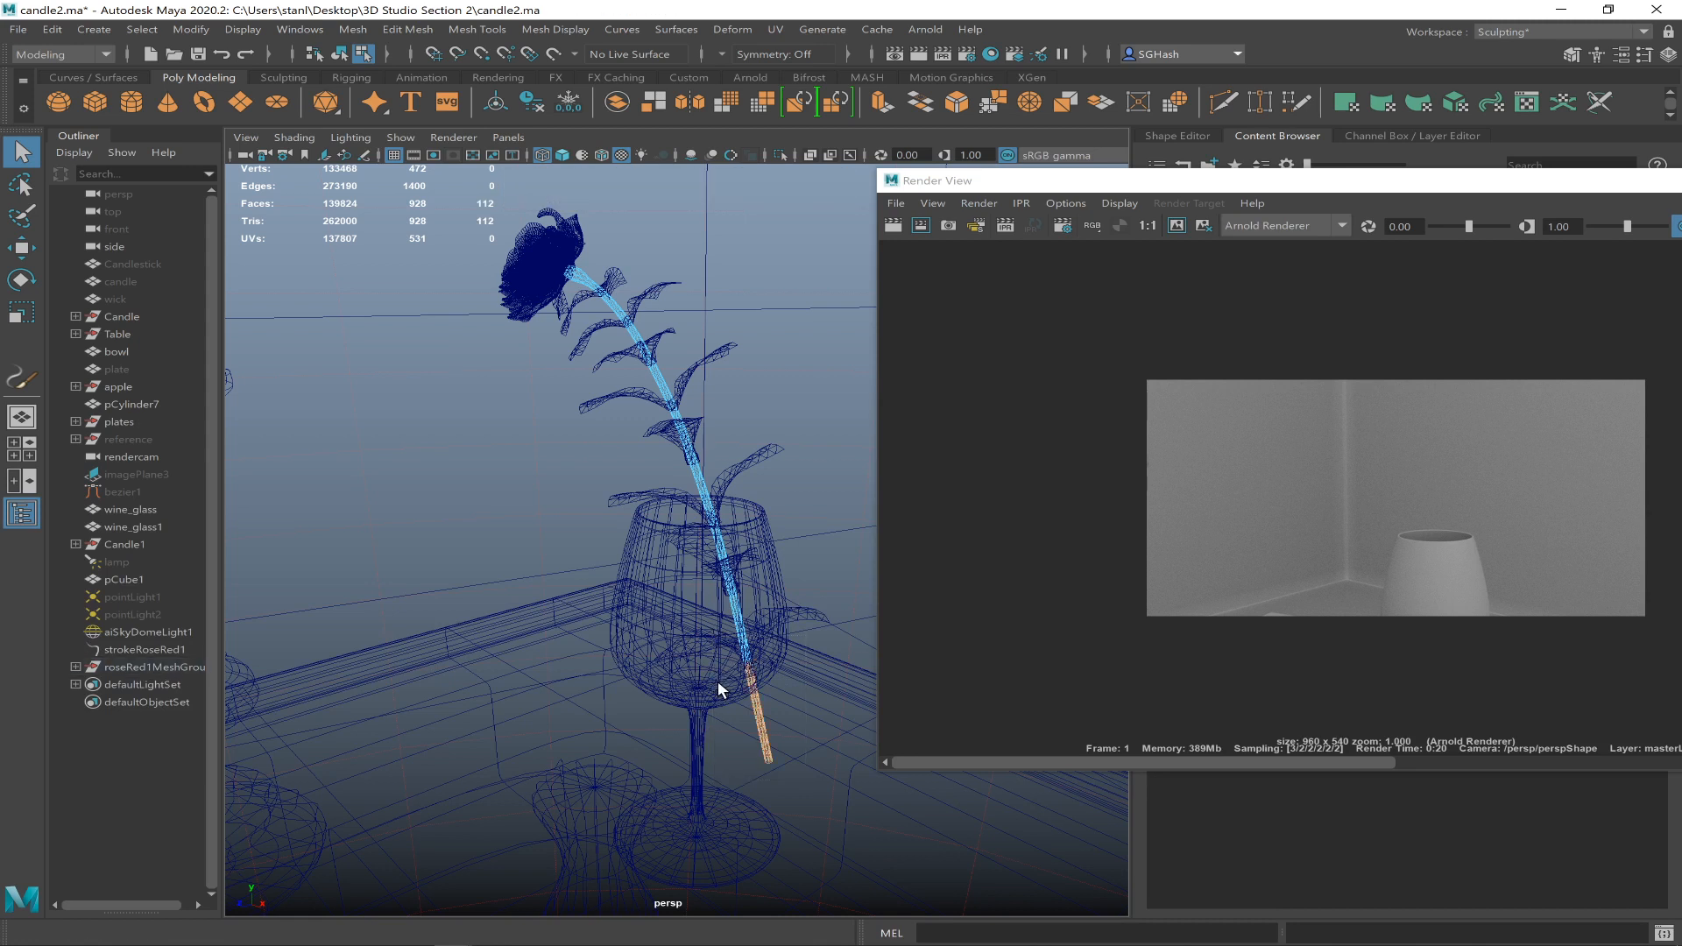
- Move the Render View window aside and delete the faces of the rose's lowest leaf pair that pokes through the glass bowl
left_click_drag(745, 689, 687, 666, "alt")
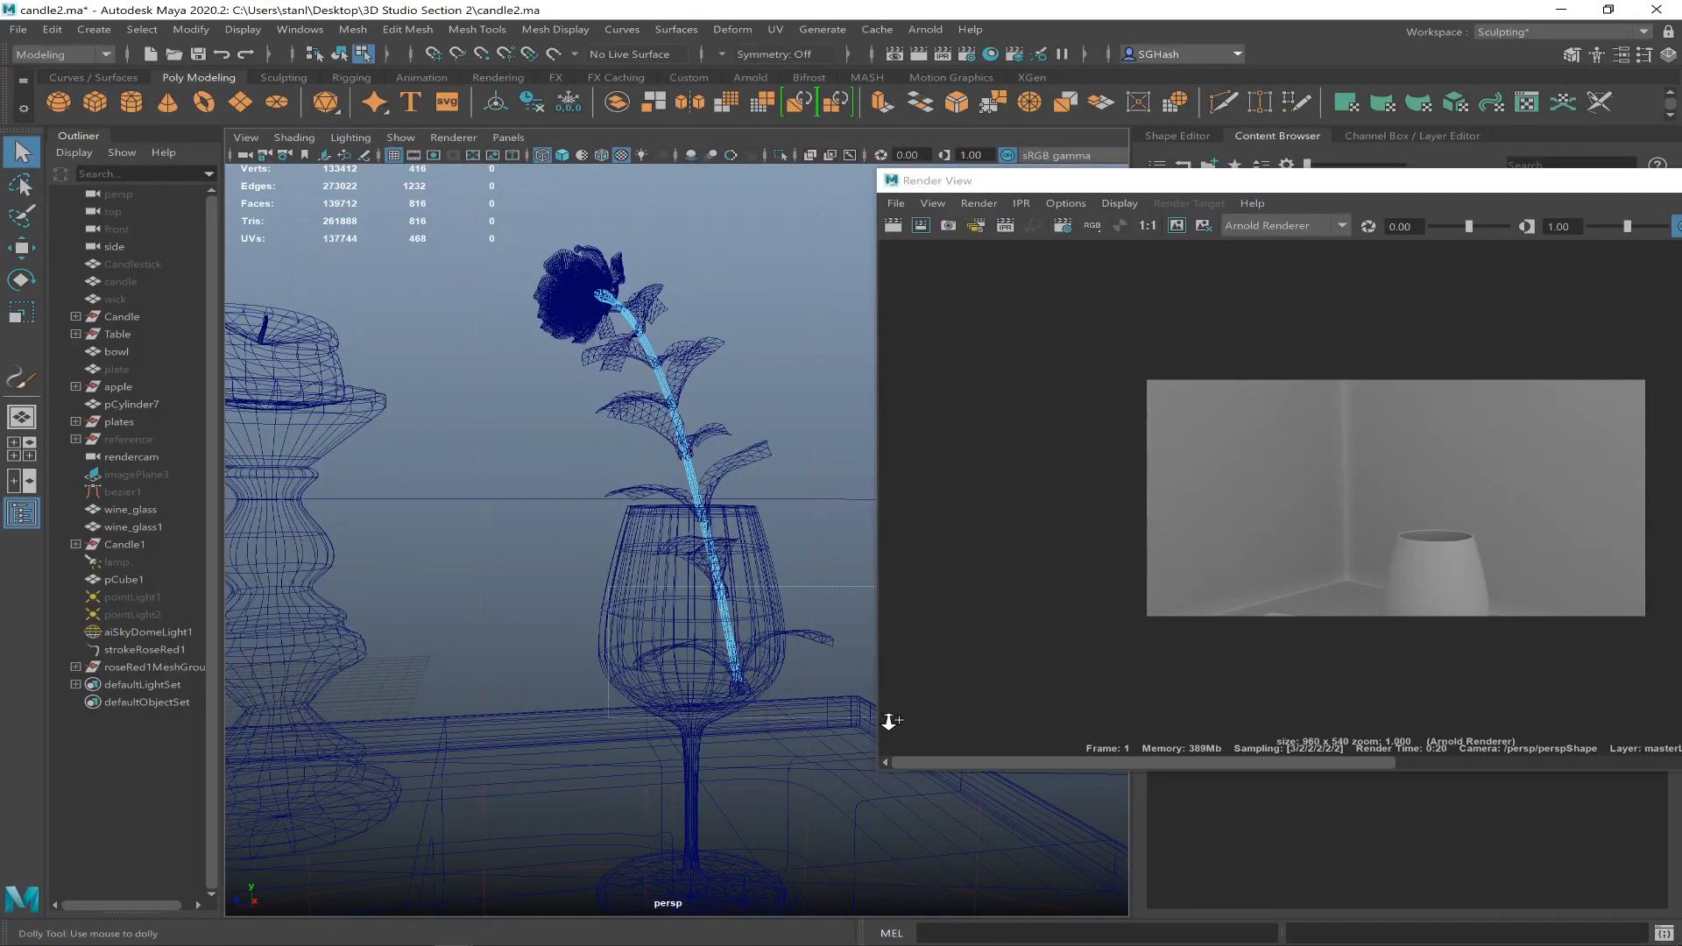
scroll(790, 733, "up", 3)
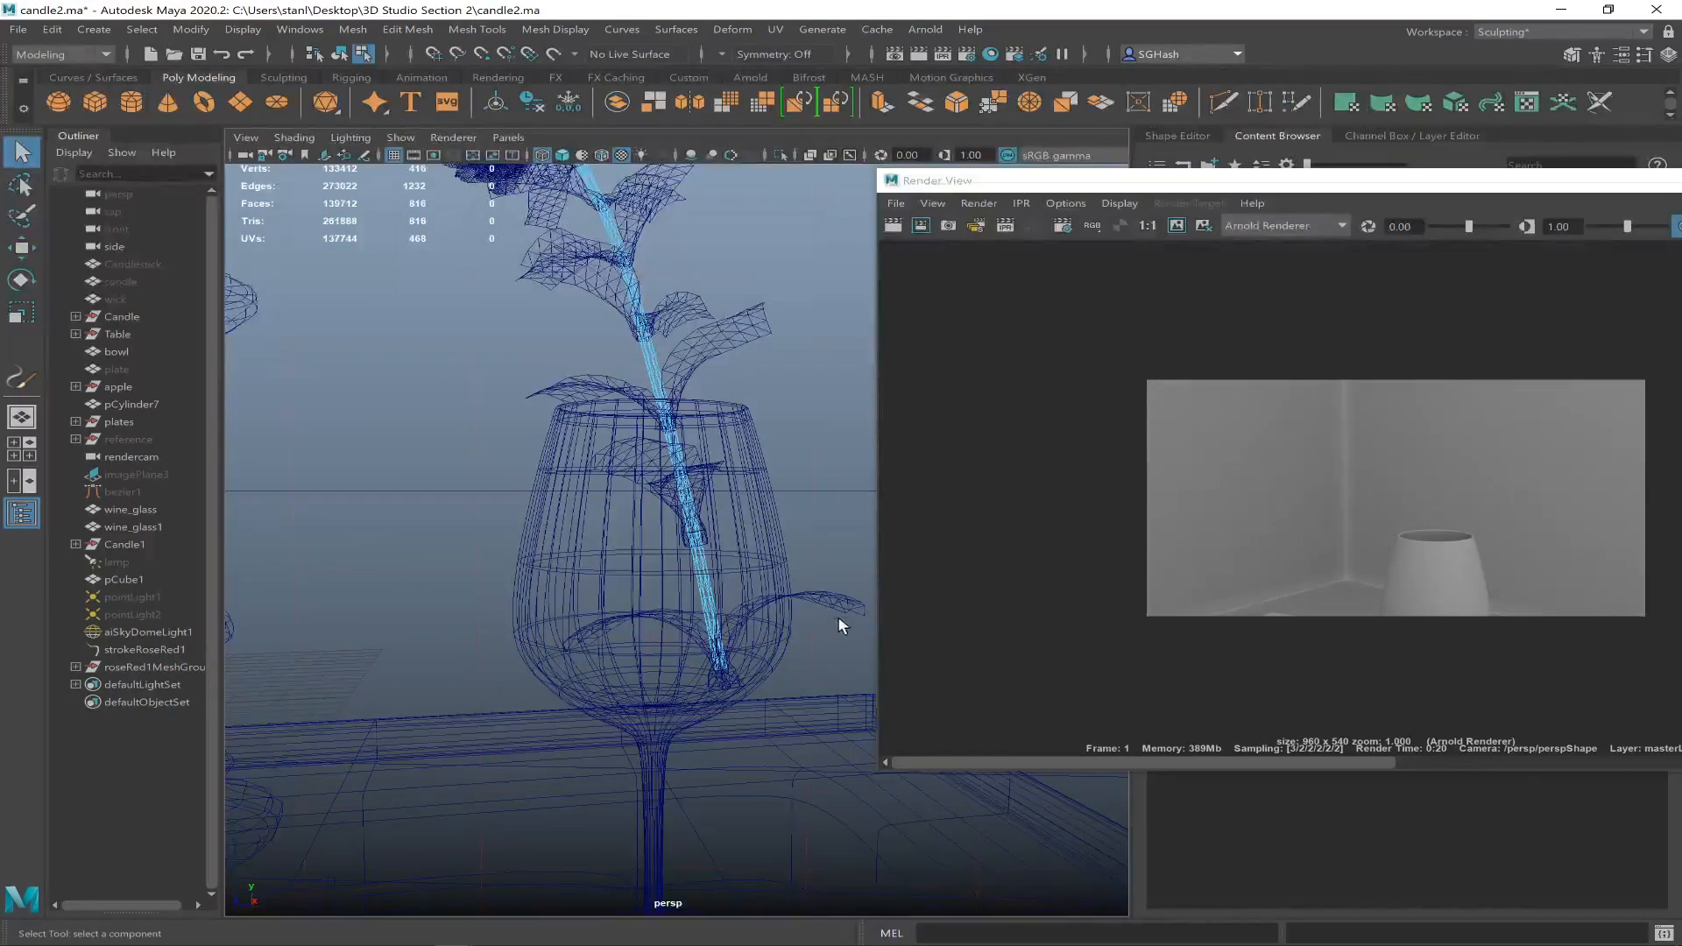
left_click(856, 604)
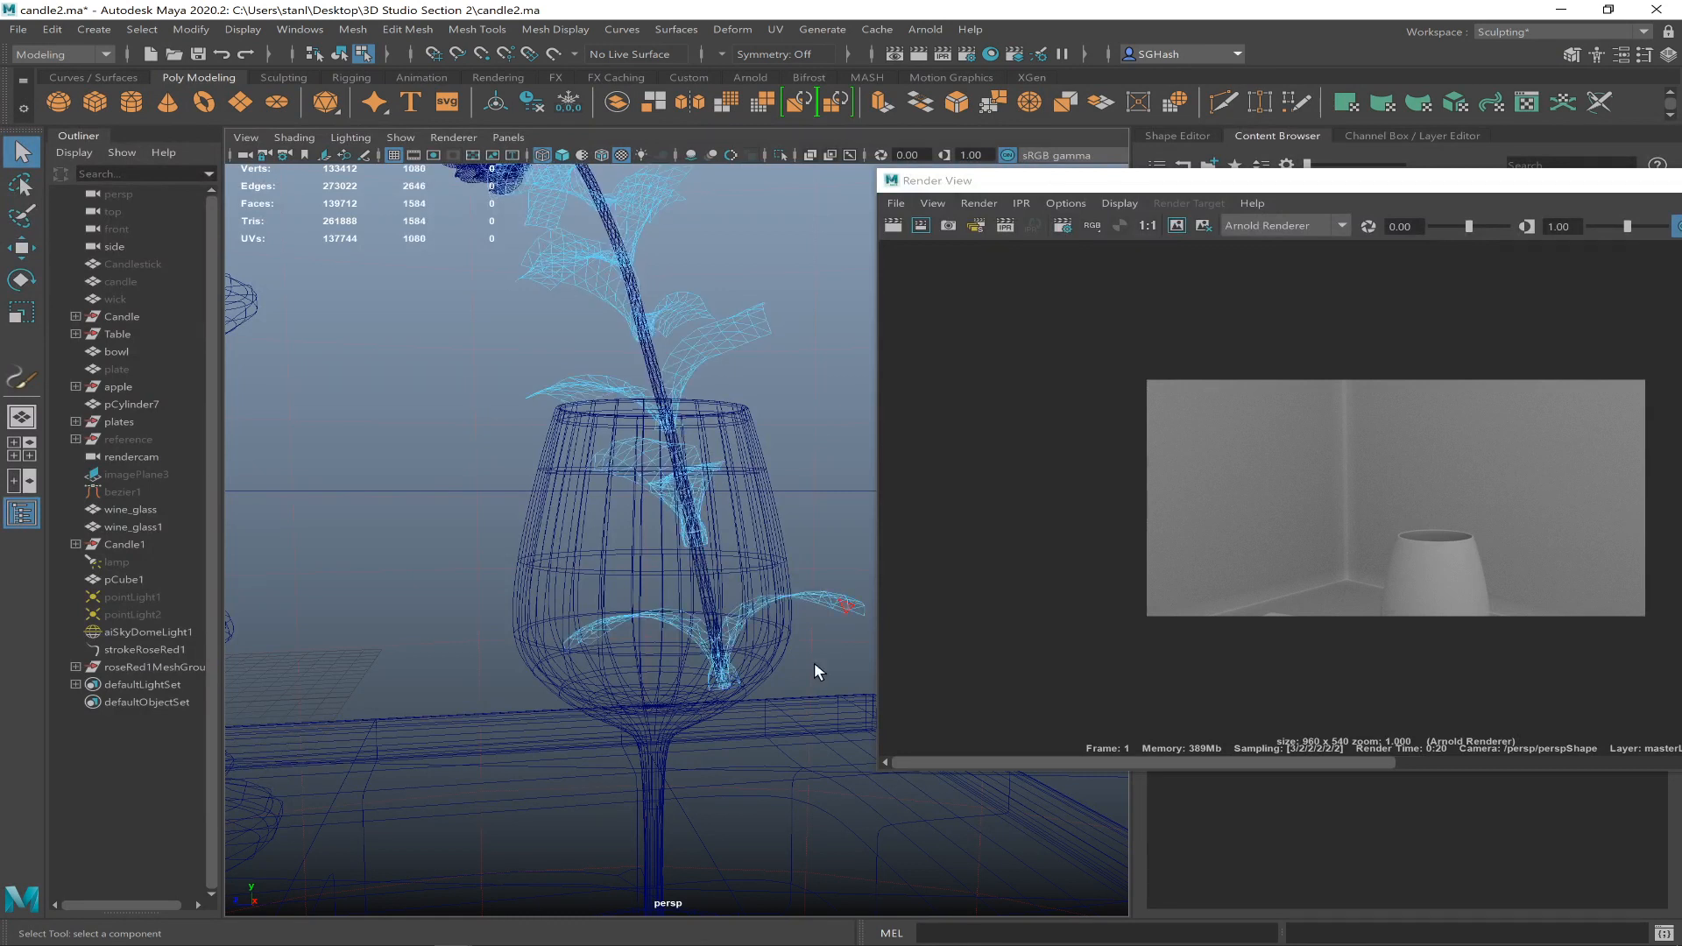
left_click_drag(508, 535, 941, 724)
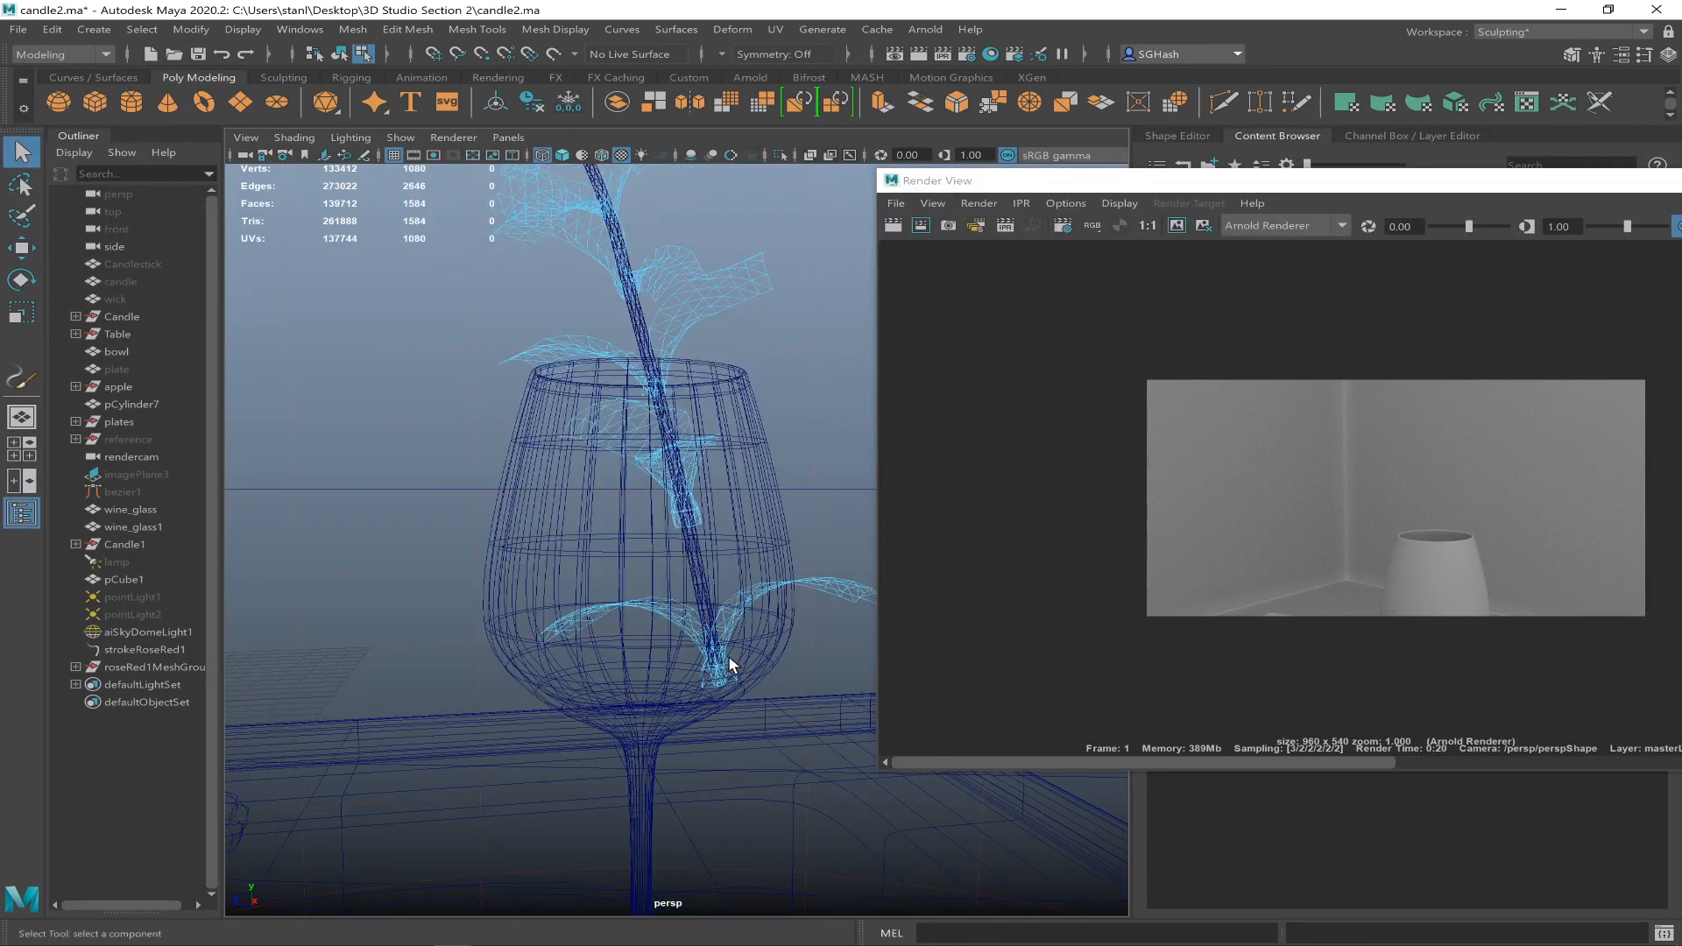
left_click_drag(1221, 181, 1330, 173)
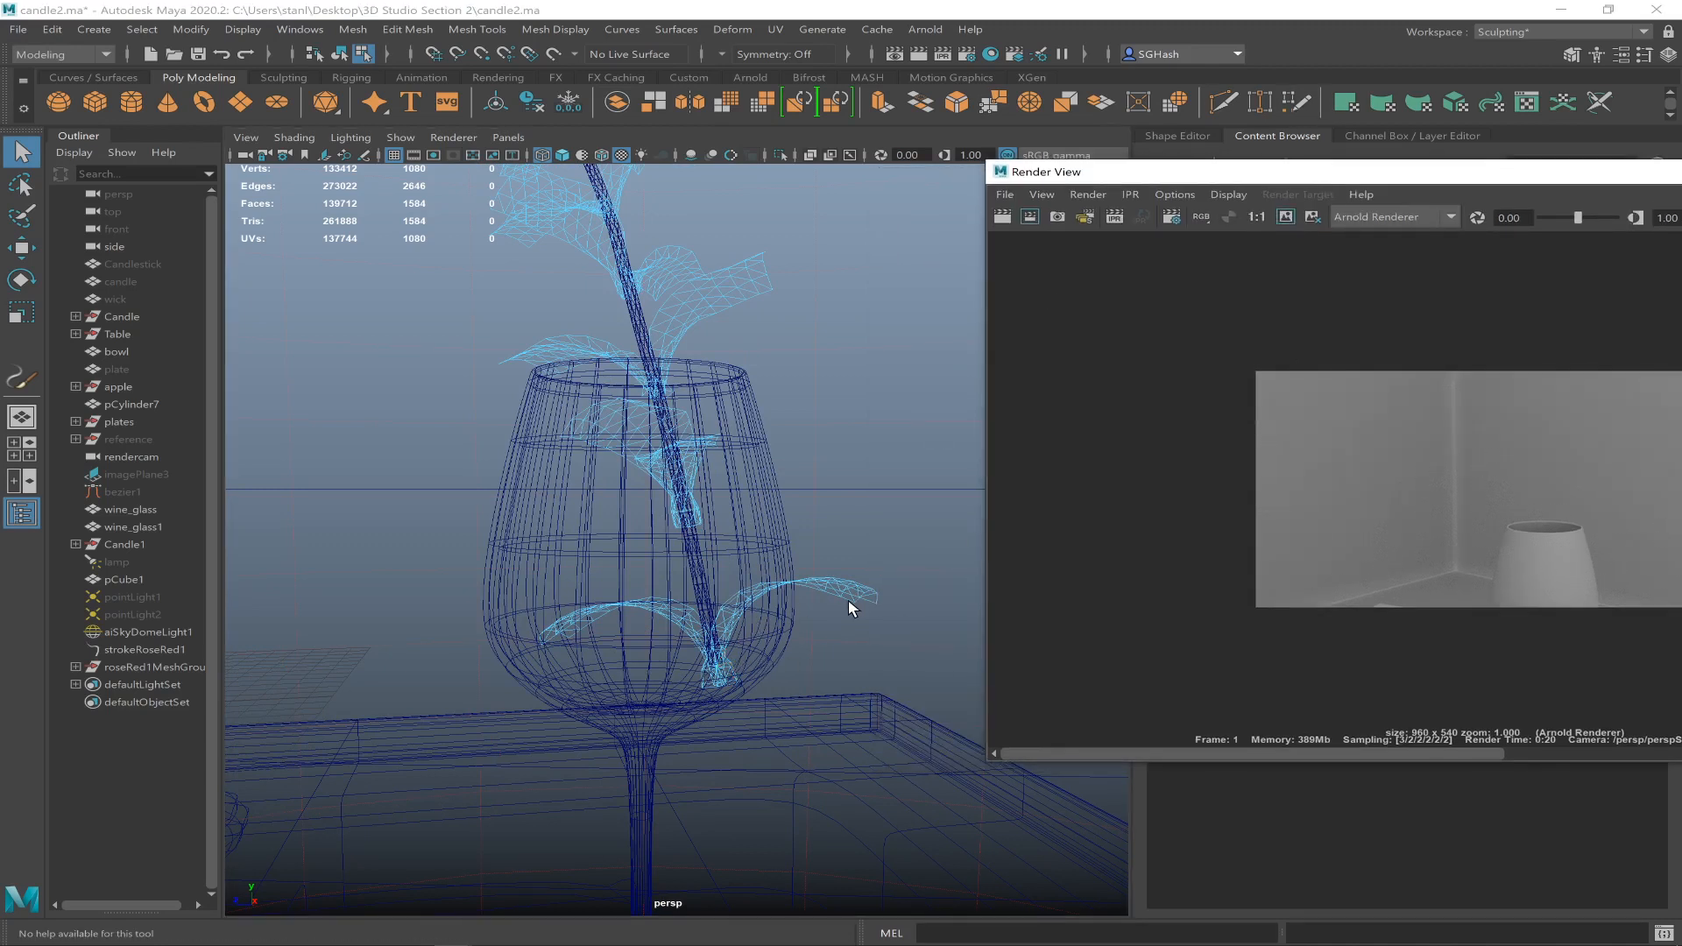
key("F11")
left_click_drag(887, 550, 492, 732)
key("f")
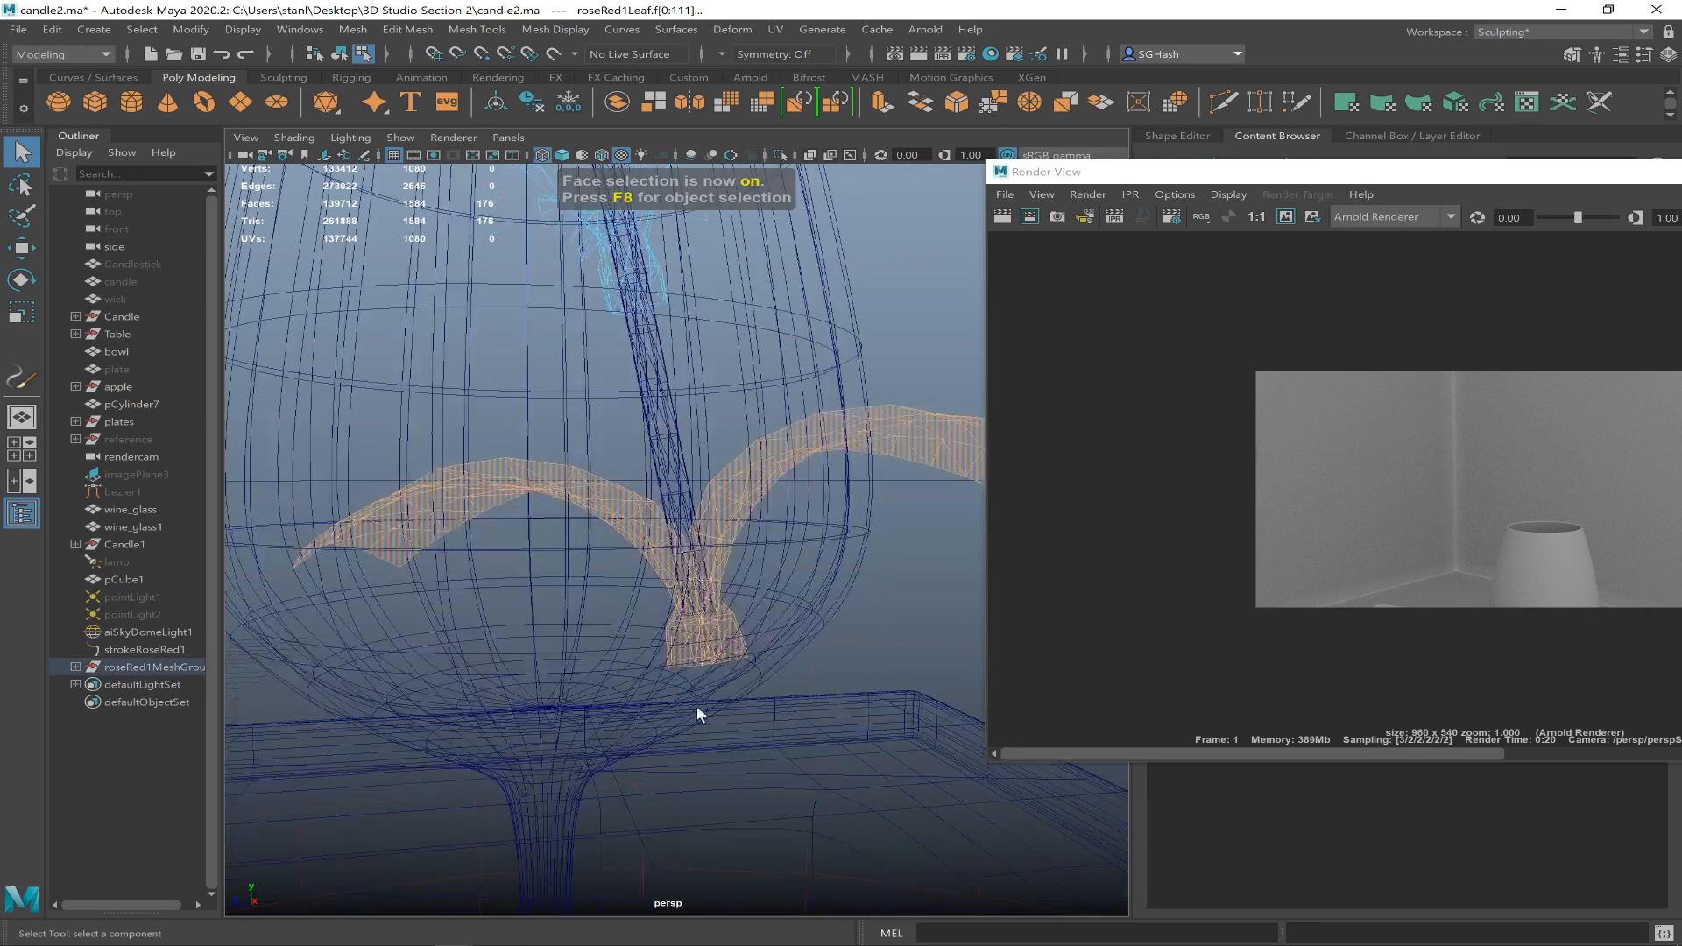
right_click_drag(768, 640, 608, 592, "alt")
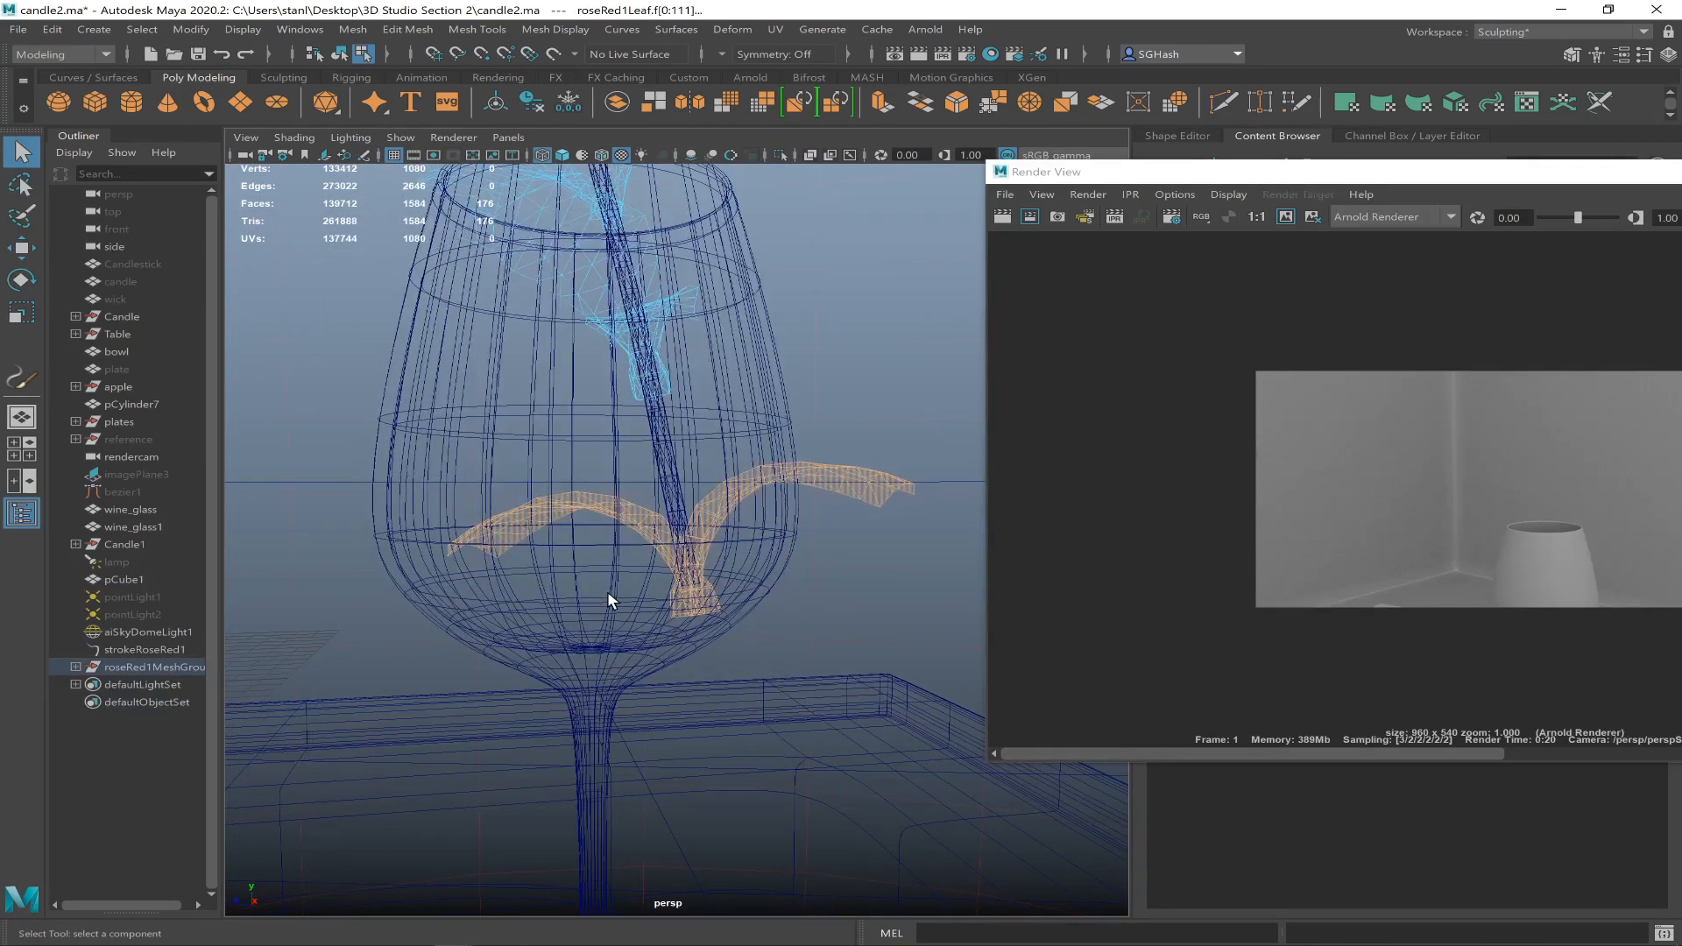
left_click(608, 591)
- Select the faces of the next leaf pair inside the wine glass with the Lasso tool and delete them
left_click_drag(676, 559, 727, 512, "alt")
mouse_move(755, 587)
left_mouse_down("alt")
mouse_move(766, 635)
mouse_move(761, 616)
left_mouse_up("alt")
right_click_drag(745, 609, 800, 416, "alt")
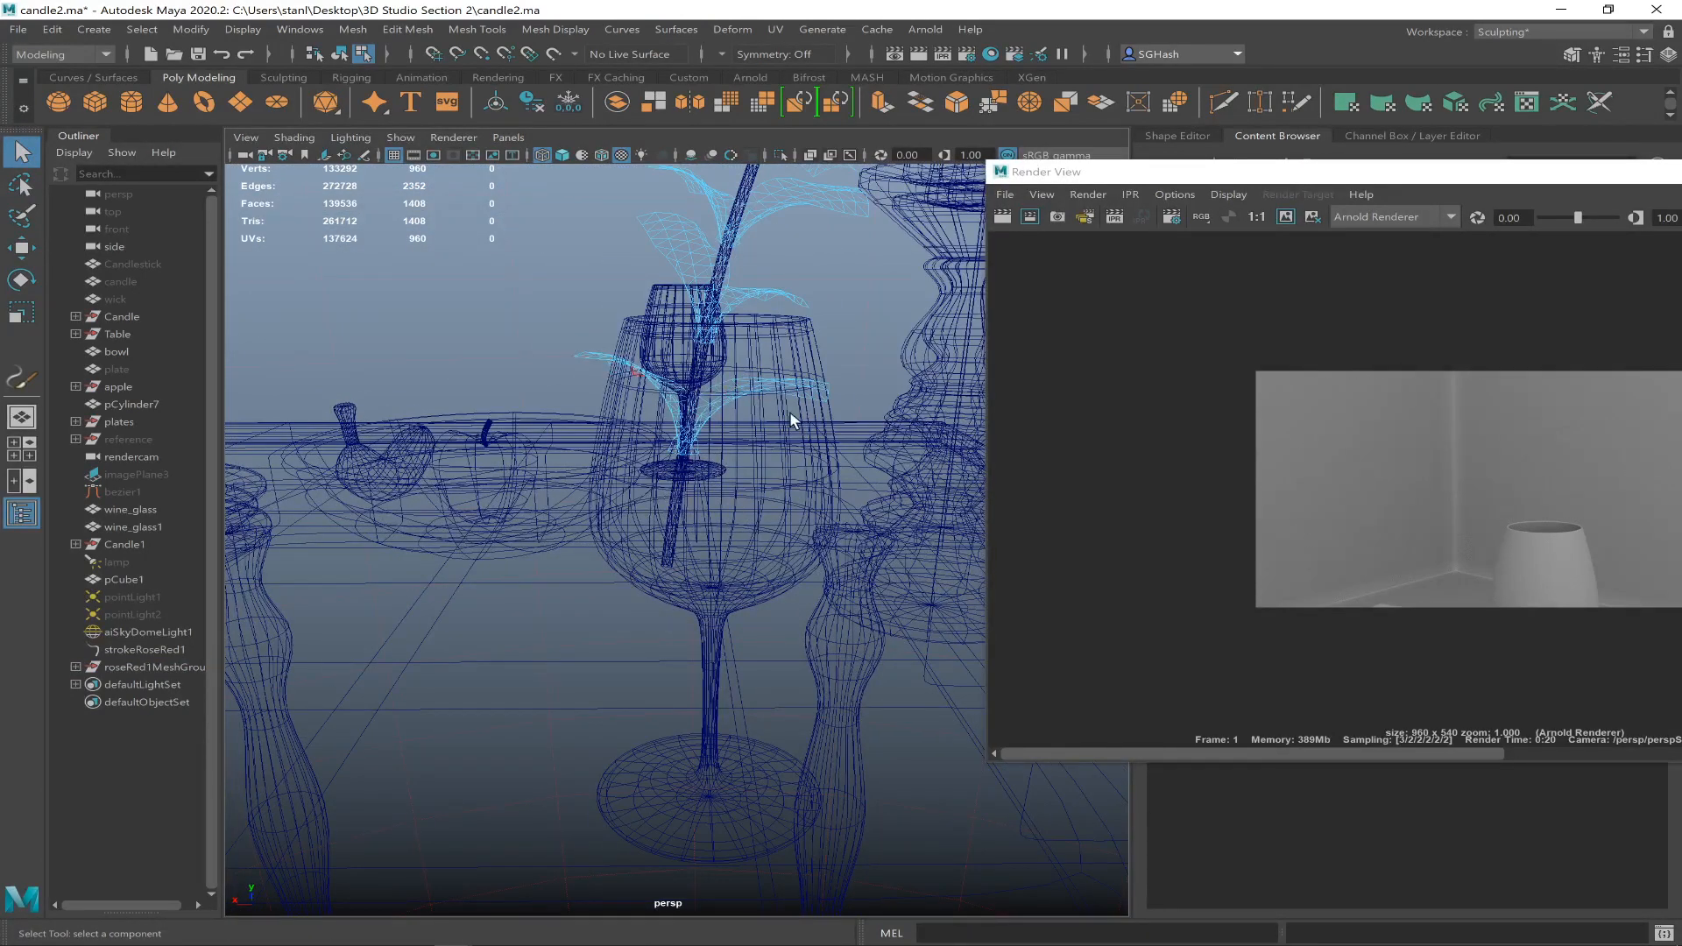
right_click_drag(856, 416, 799, 380, "alt")
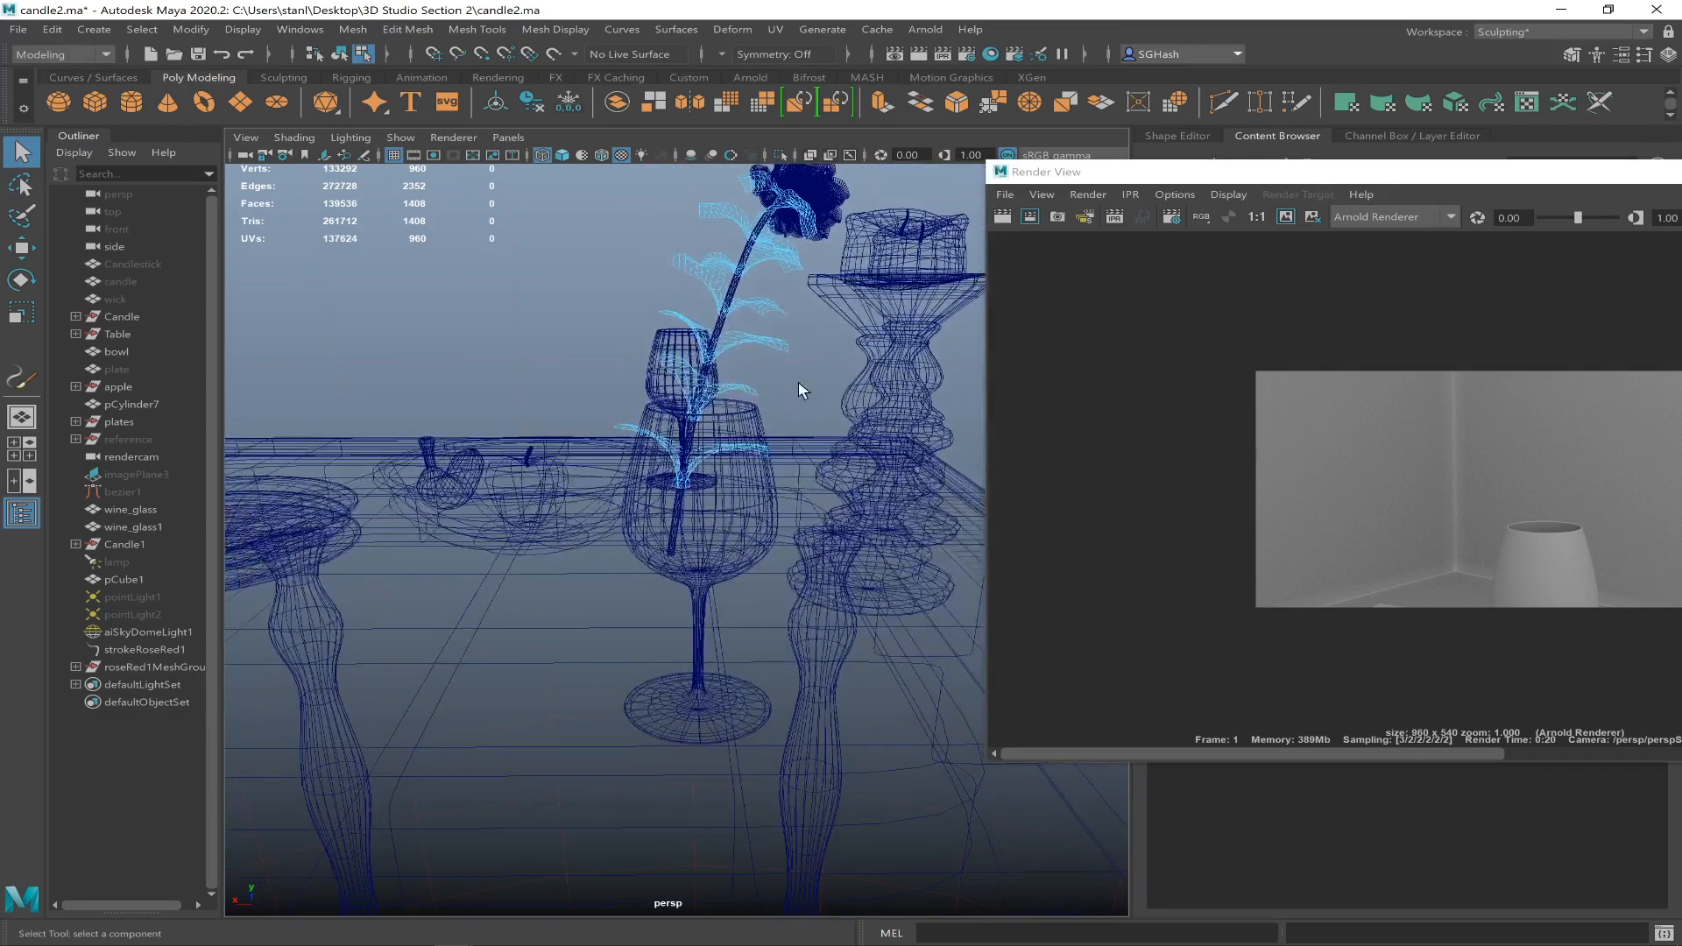
left_click(788, 540)
key("ctrl+z")
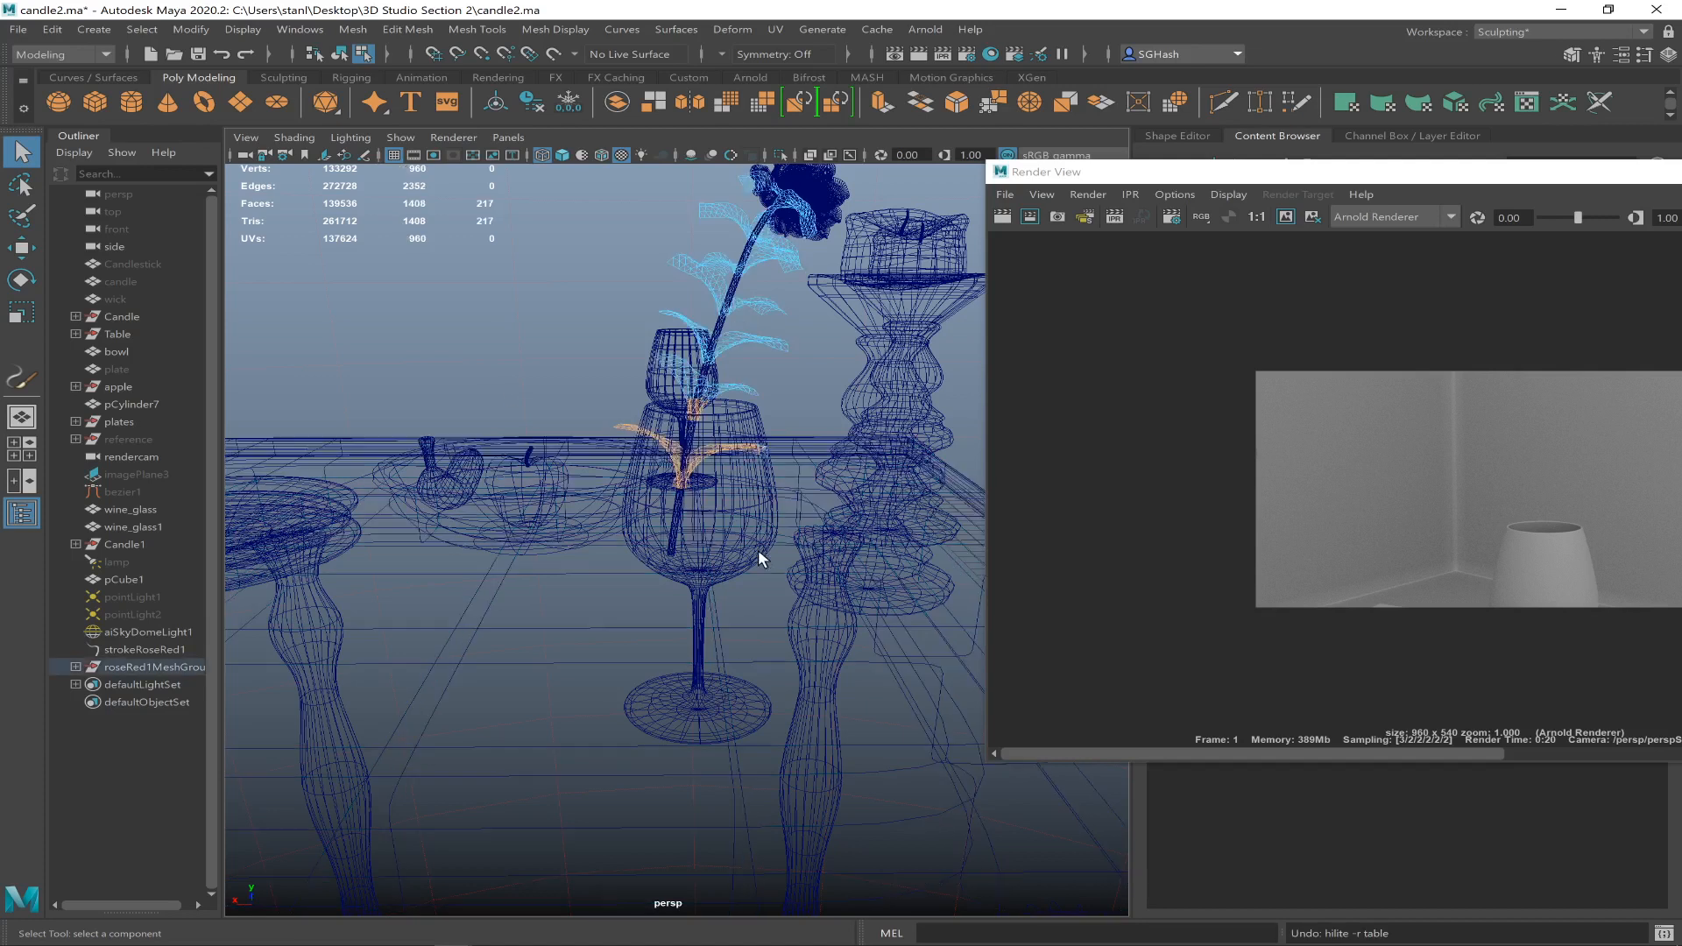
left_click_drag(770, 534, 598, 442)
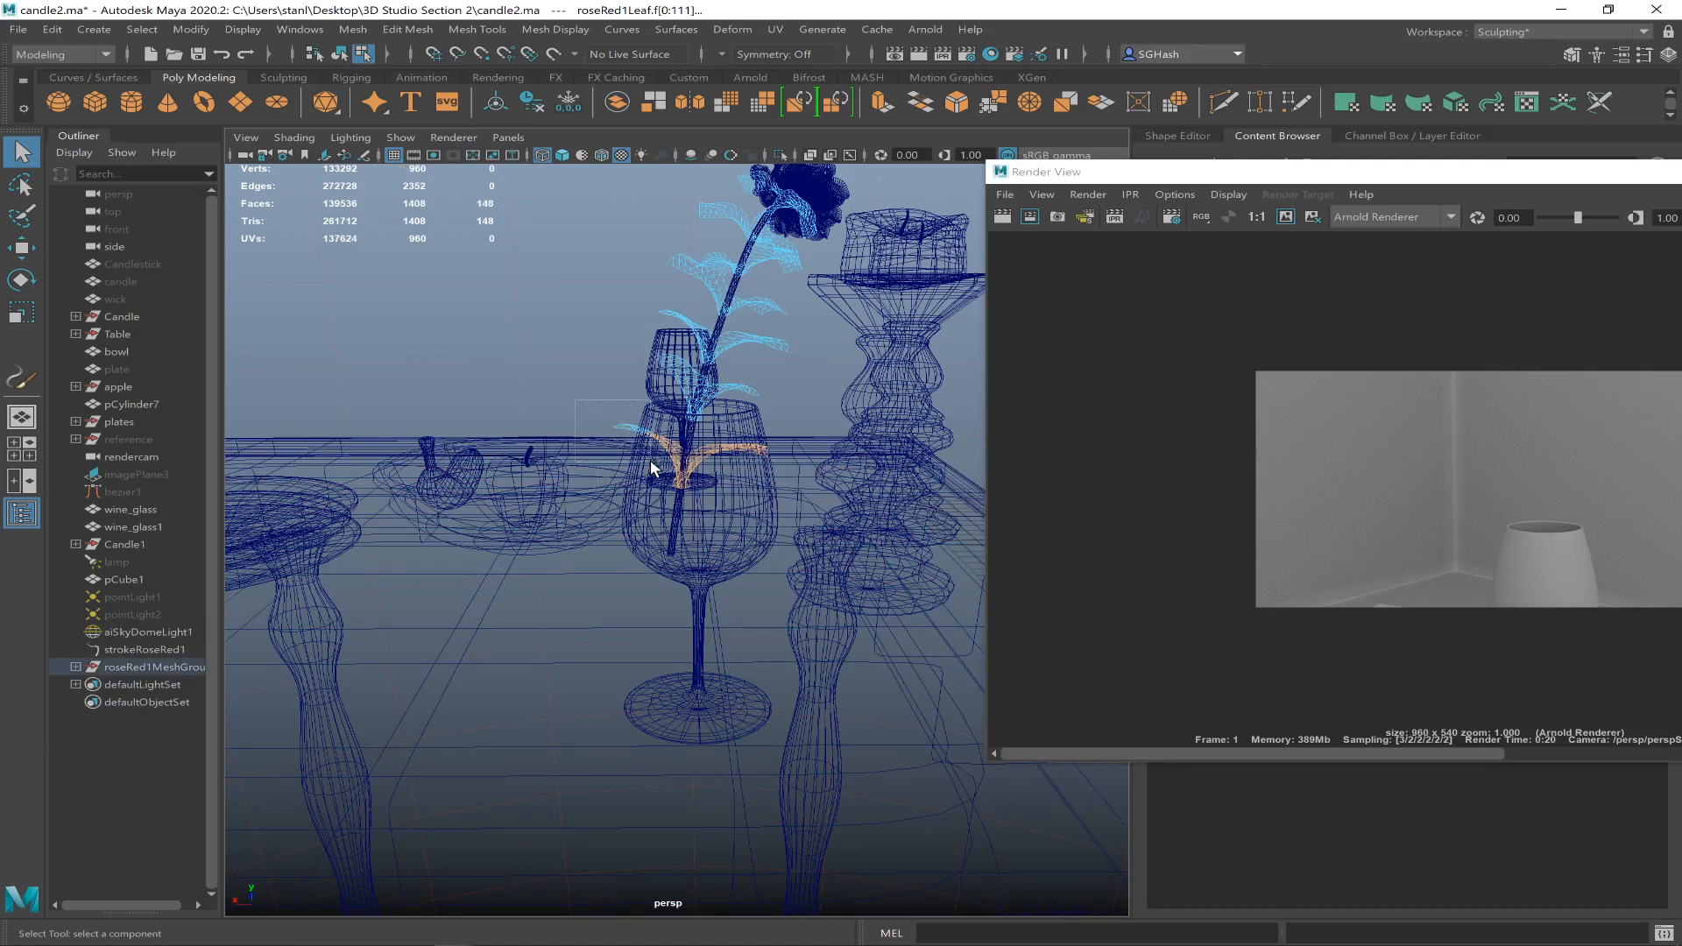
left_click_drag(667, 469, 662, 470)
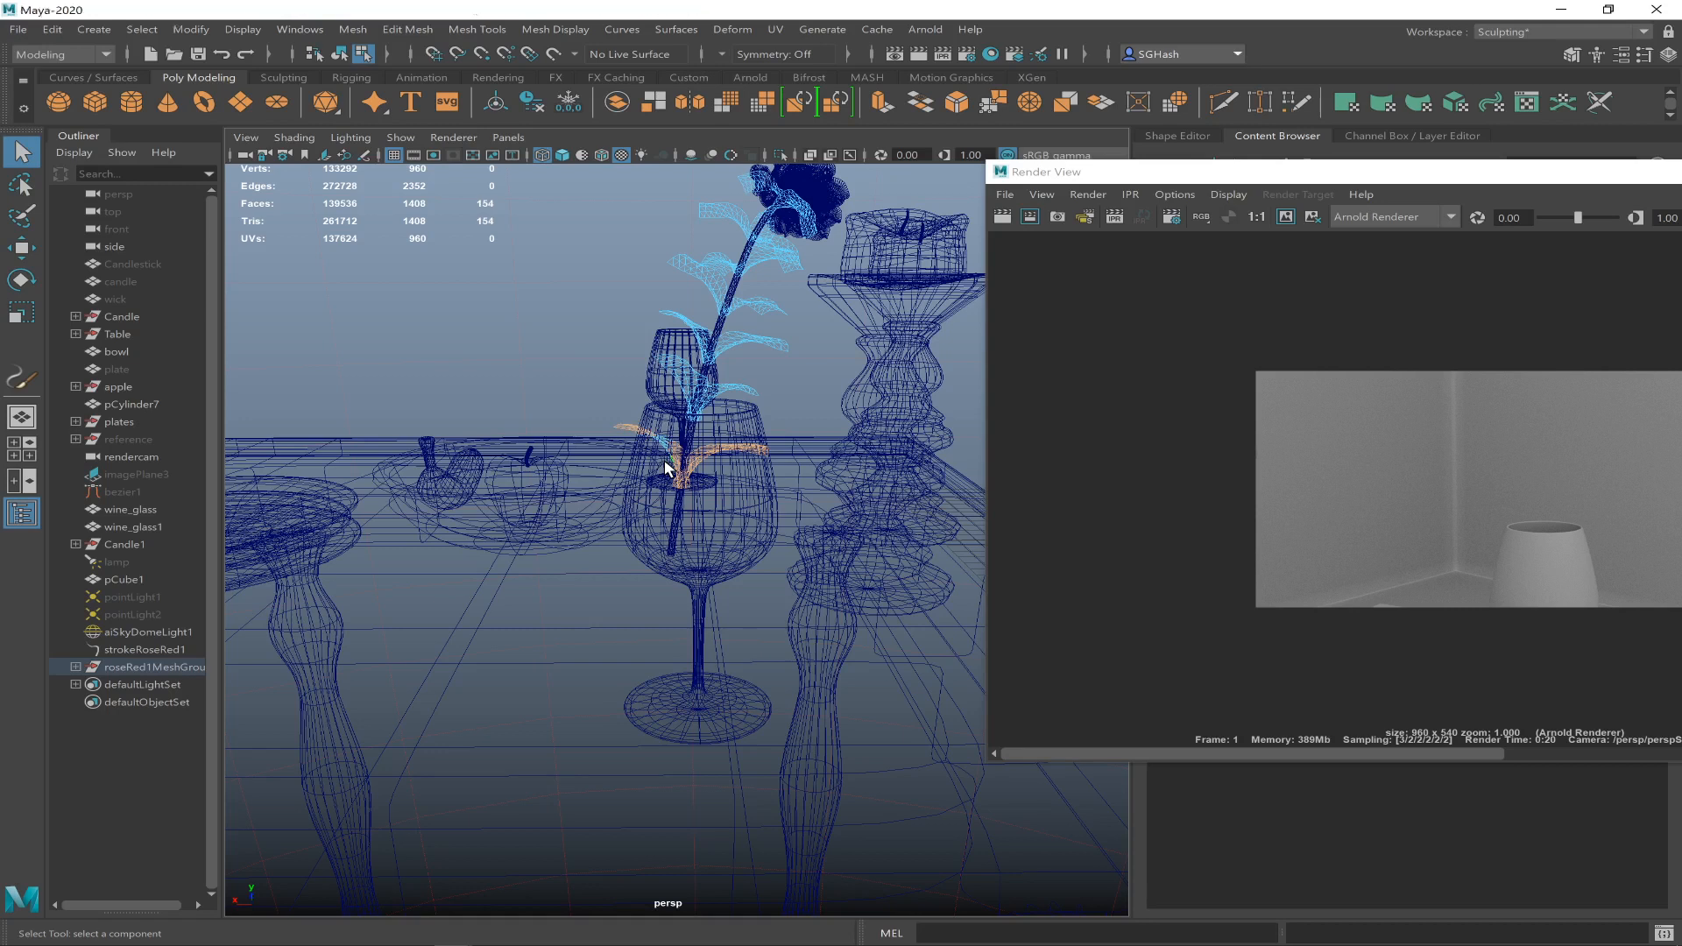
left_click(563, 408)
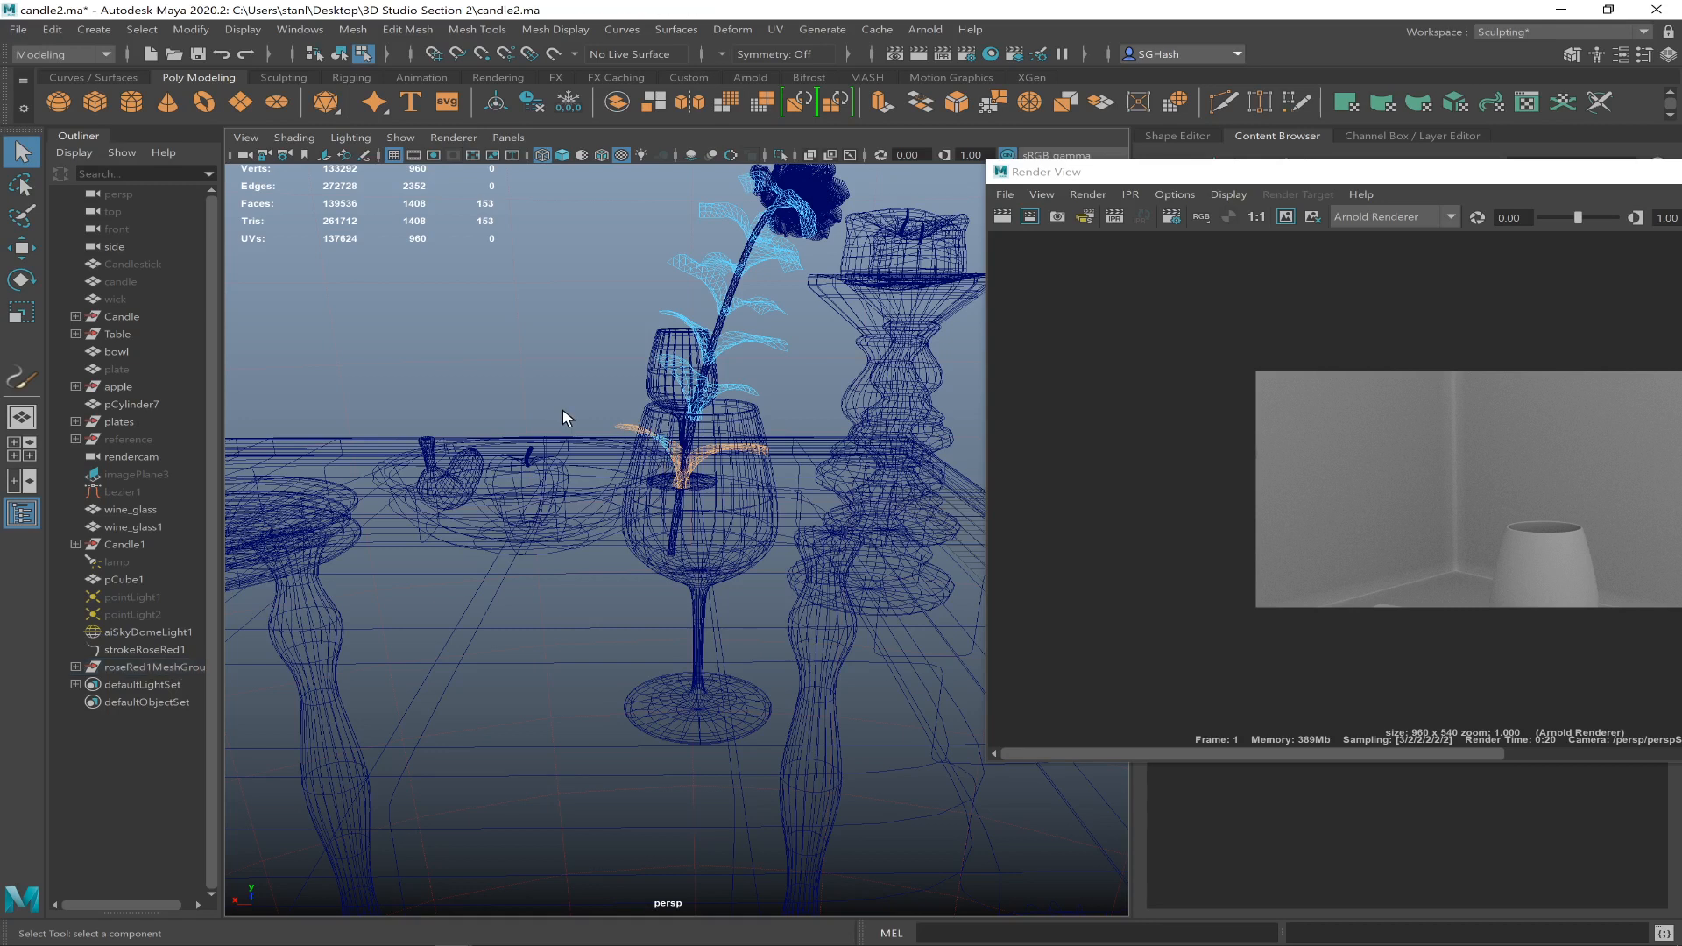
left_click(18, 186)
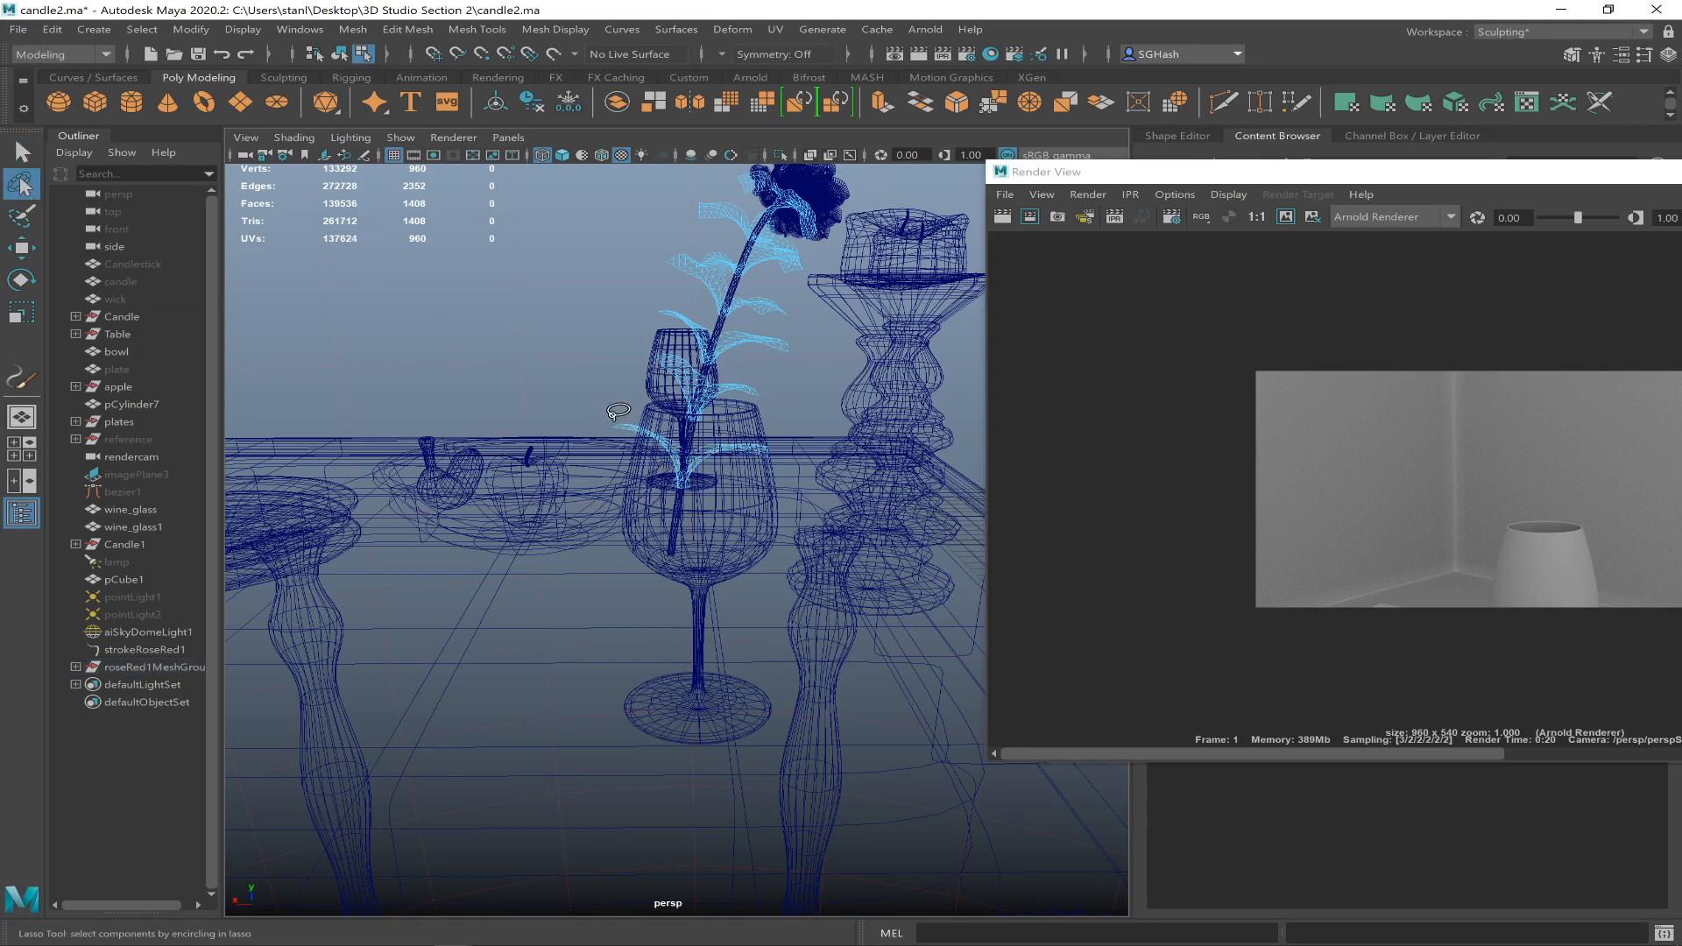
mouse_move(701, 426)
left_mouse_down()
mouse_move(793, 430)
mouse_move(744, 512)
mouse_move(603, 463)
mouse_move(613, 491)
left_mouse_up()
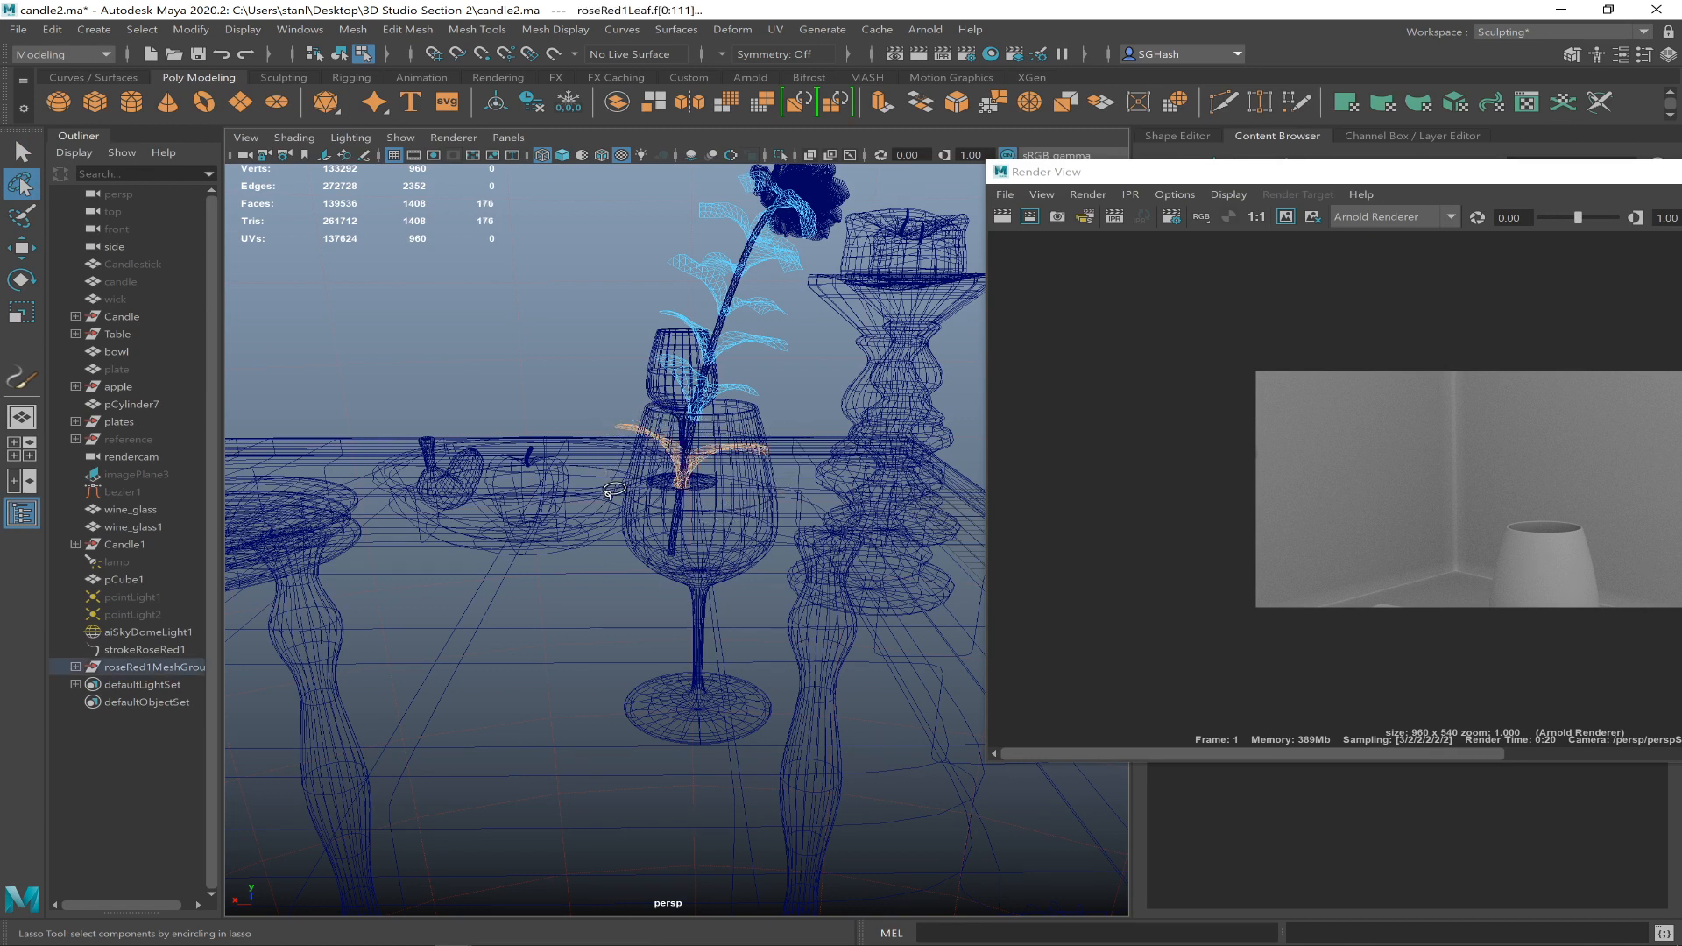
key("Delete")
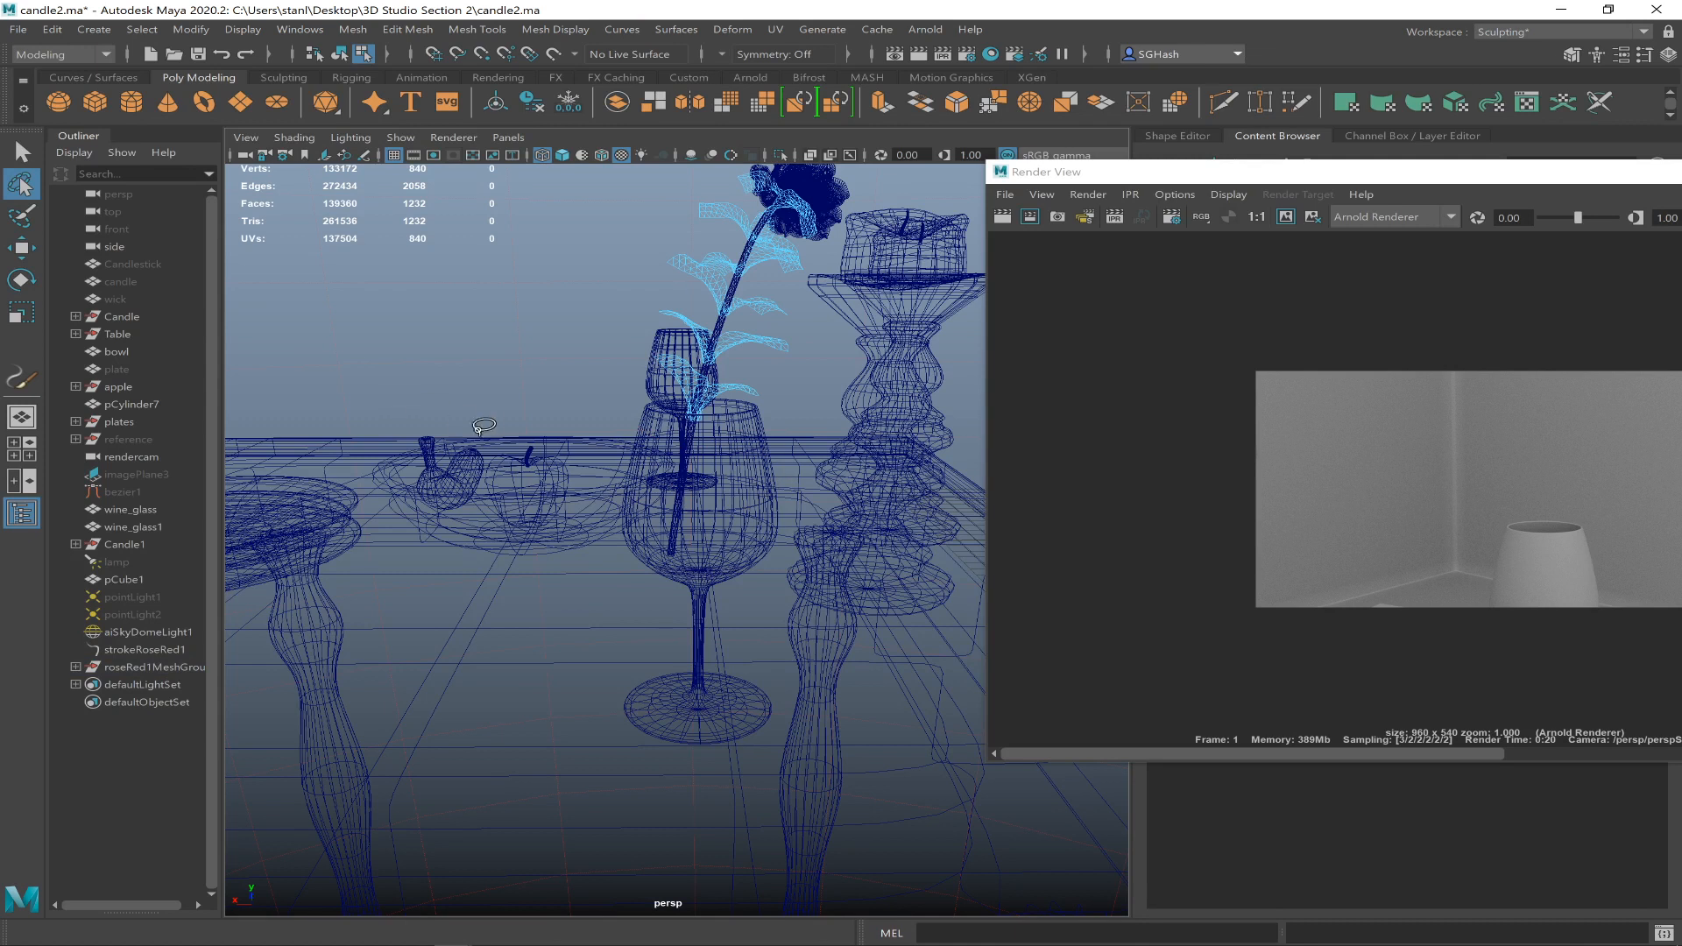
- Restore textured shading with the Select tool active, and duplicate the roseRed1MeshGroup object
key("q")
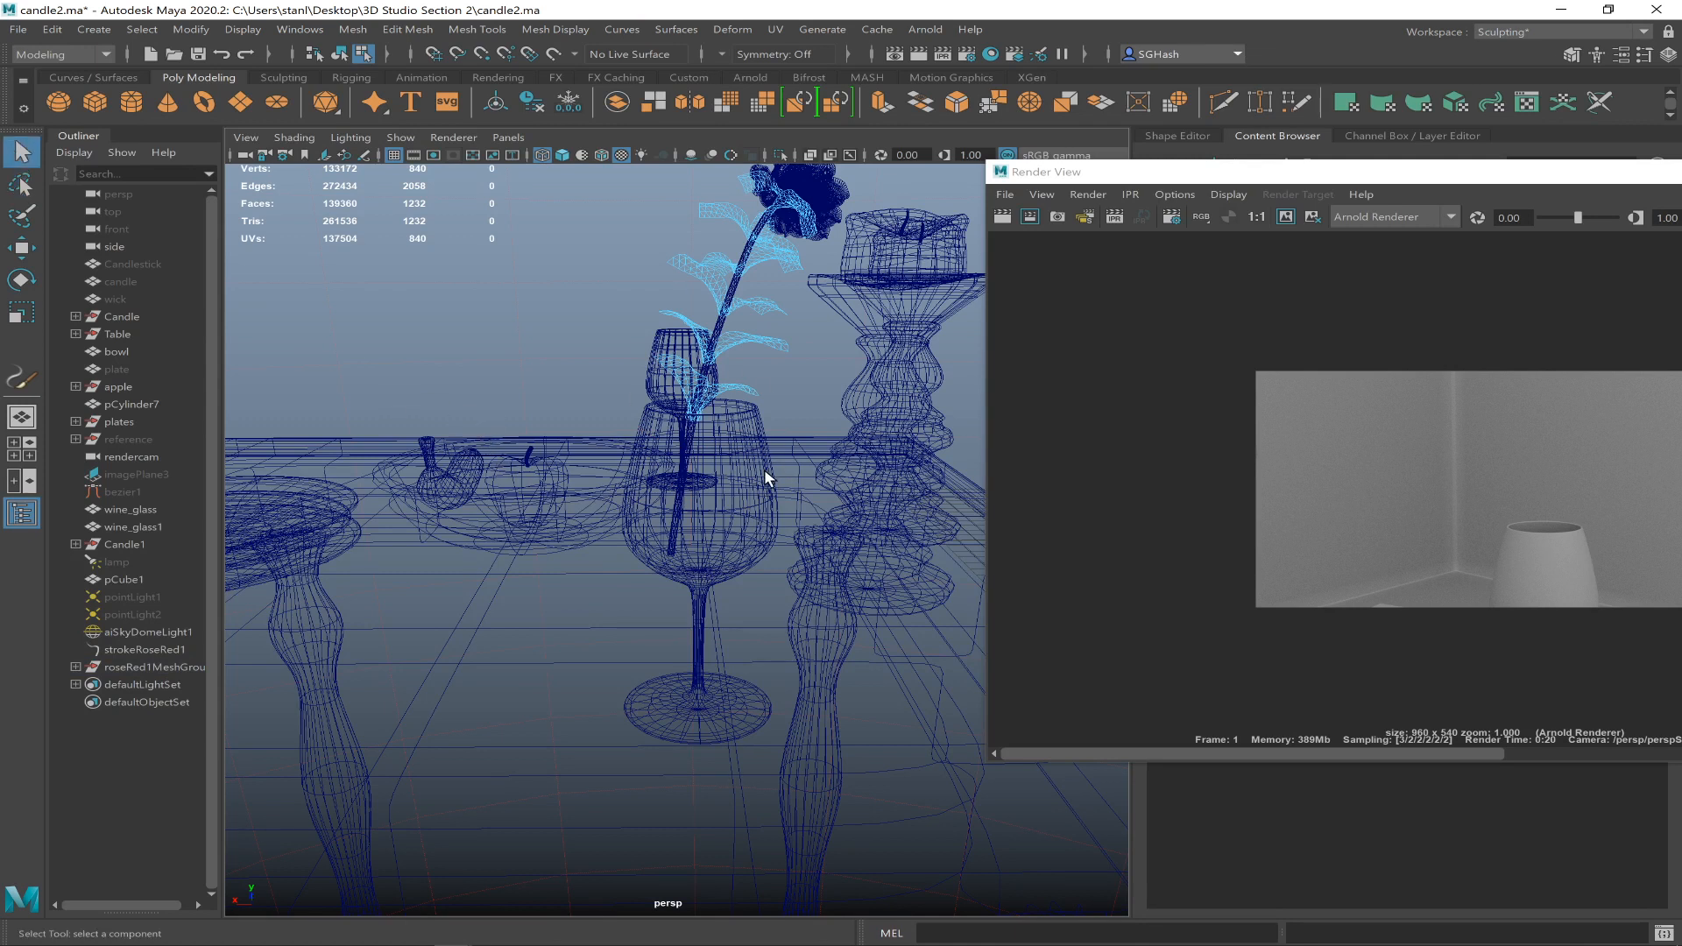
key("6")
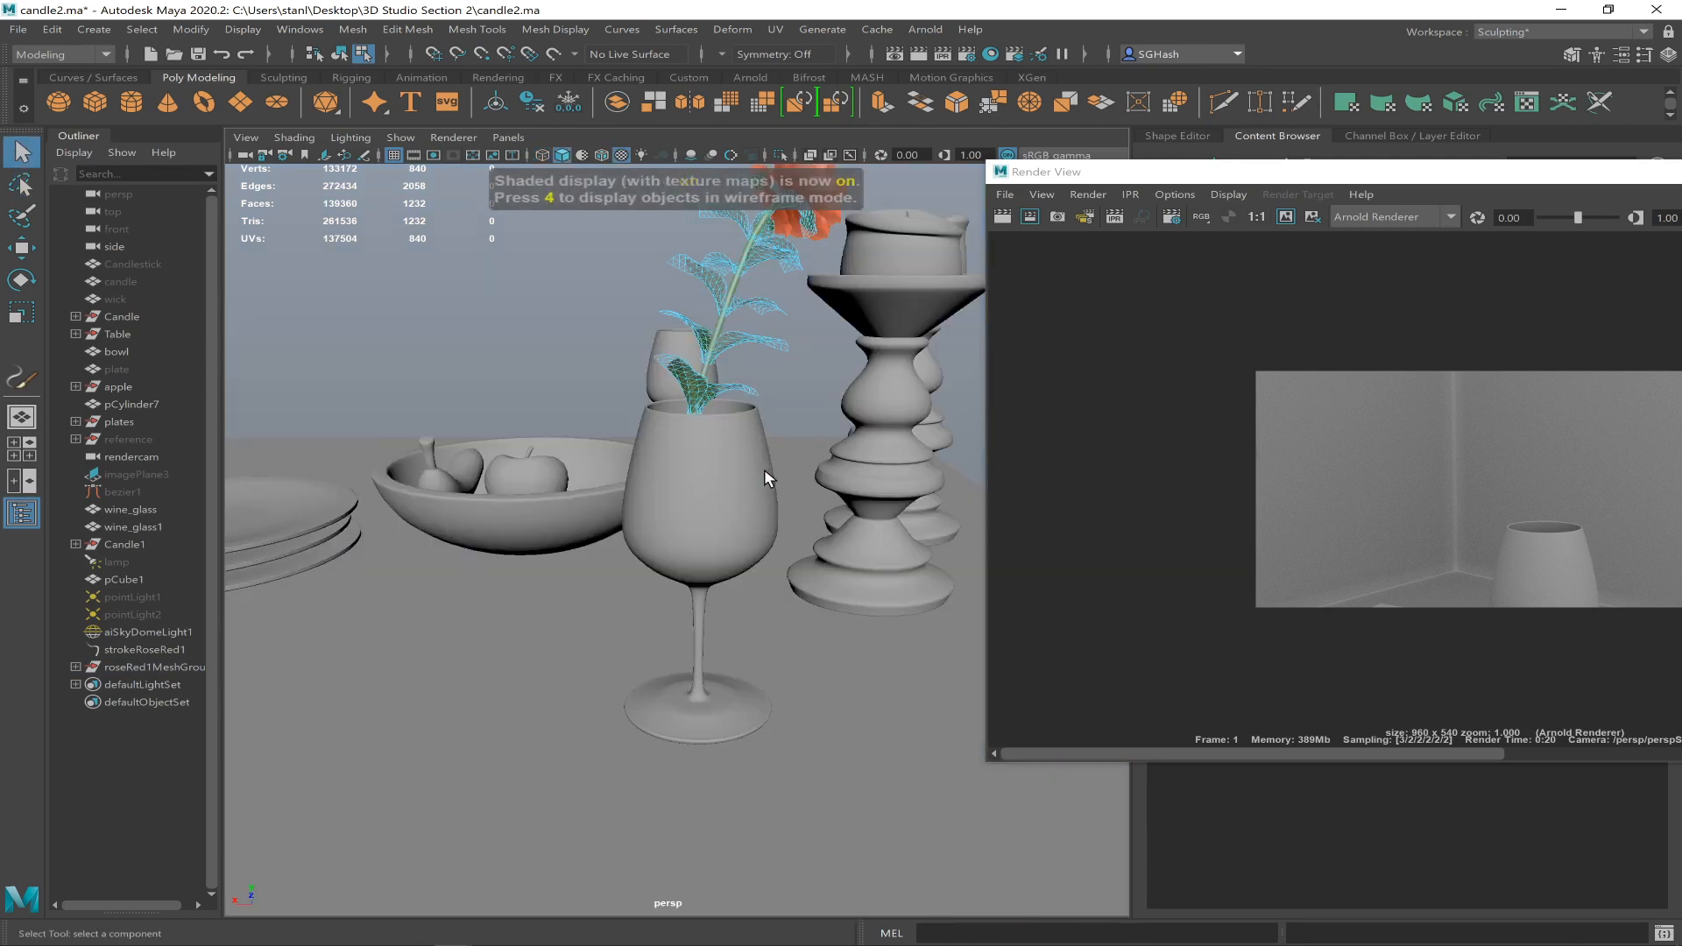
left_click_drag(815, 457, 673, 439, "alt")
right_click_drag(673, 439, 688, 460, "alt")
mouse_move(688, 460)
left_mouse_down("alt")
mouse_move(593, 455)
mouse_move(697, 469)
mouse_move(690, 457)
left_mouse_up("alt")
left_click(145, 667)
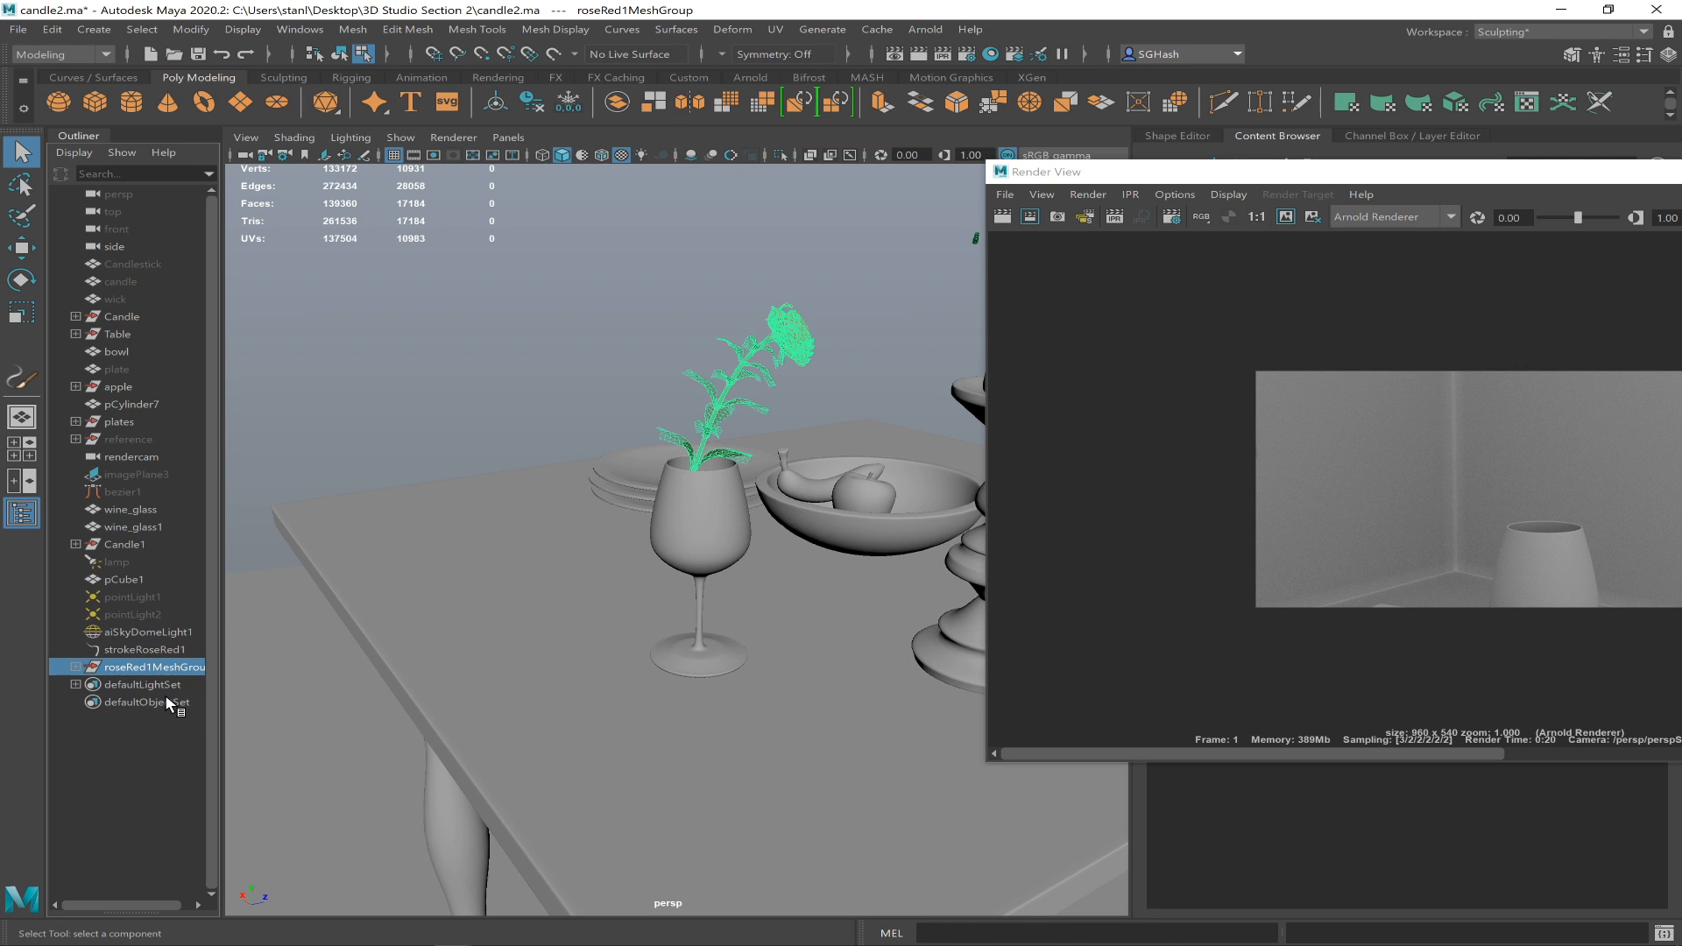
key("ctrl+d")
- Move the Render View window clear of the viewport and center the pivot of the duplicated rose
key("e")
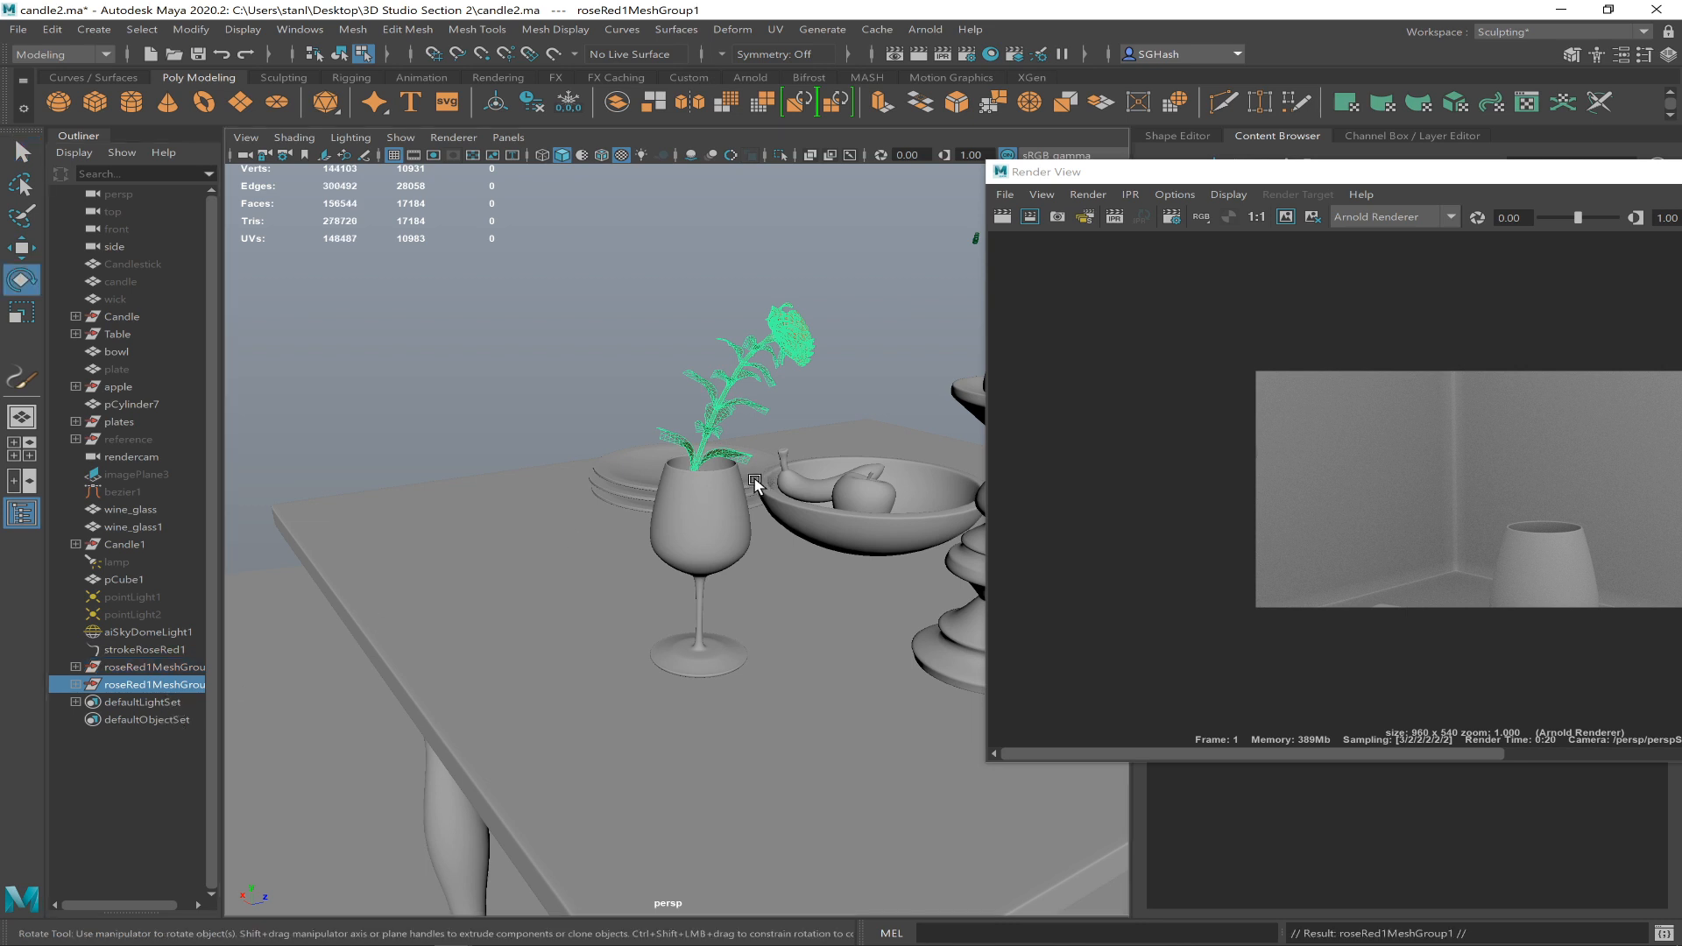
left_click_drag(1364, 180, 1402, 505)
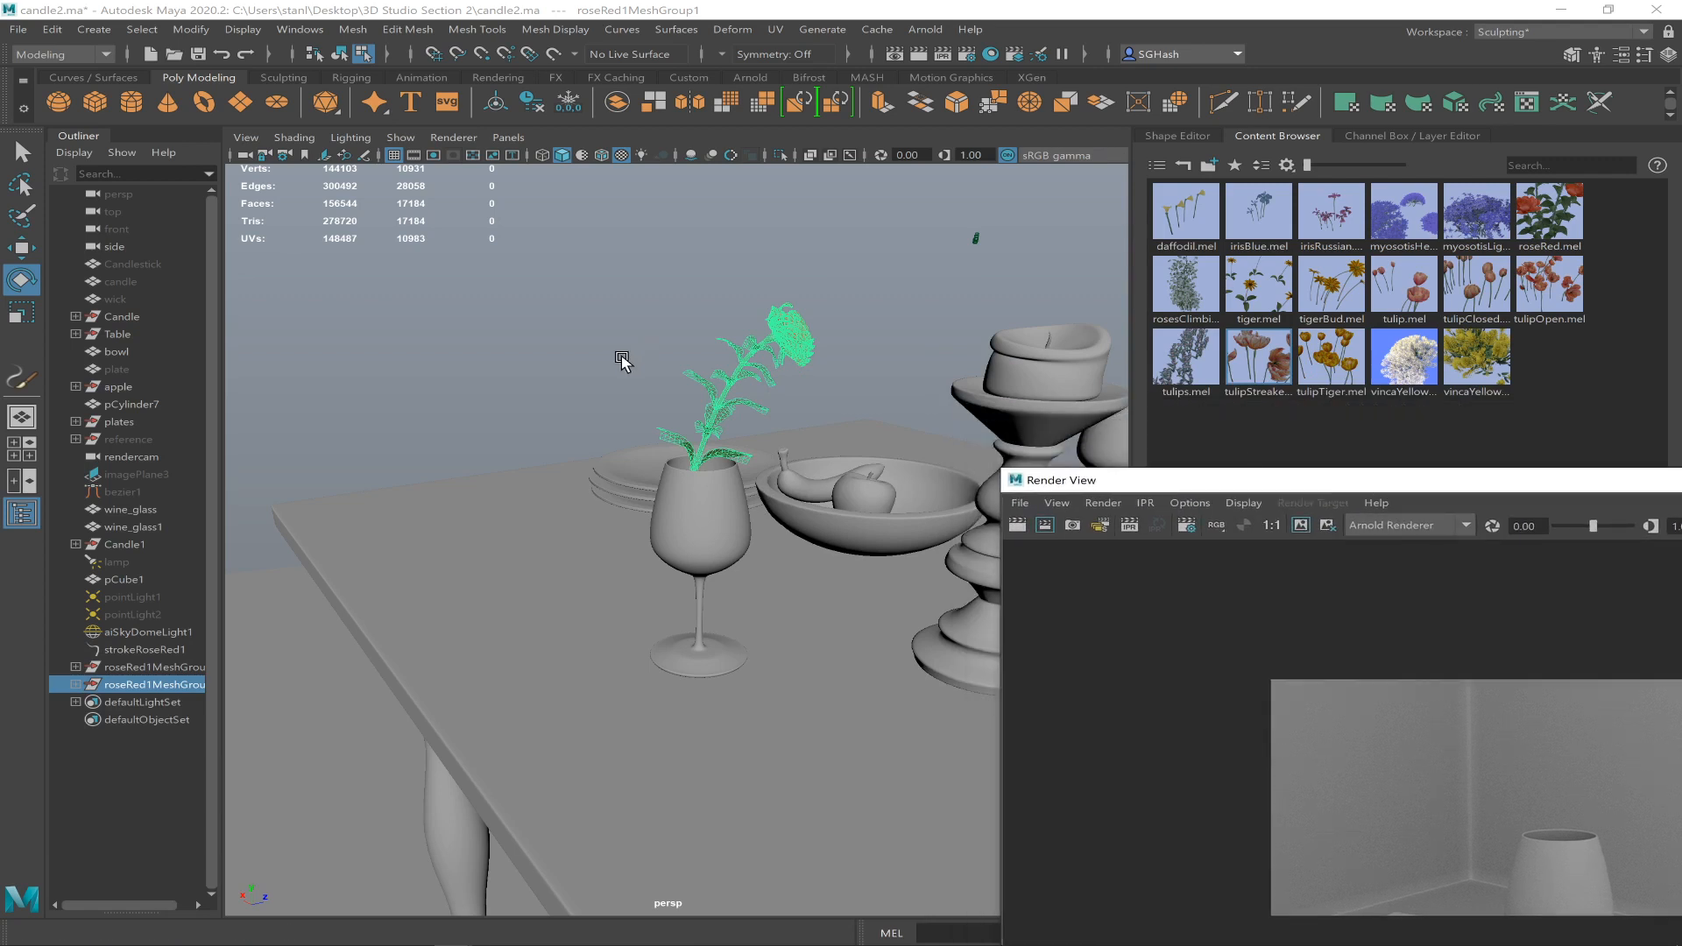
left_click(205, 28)
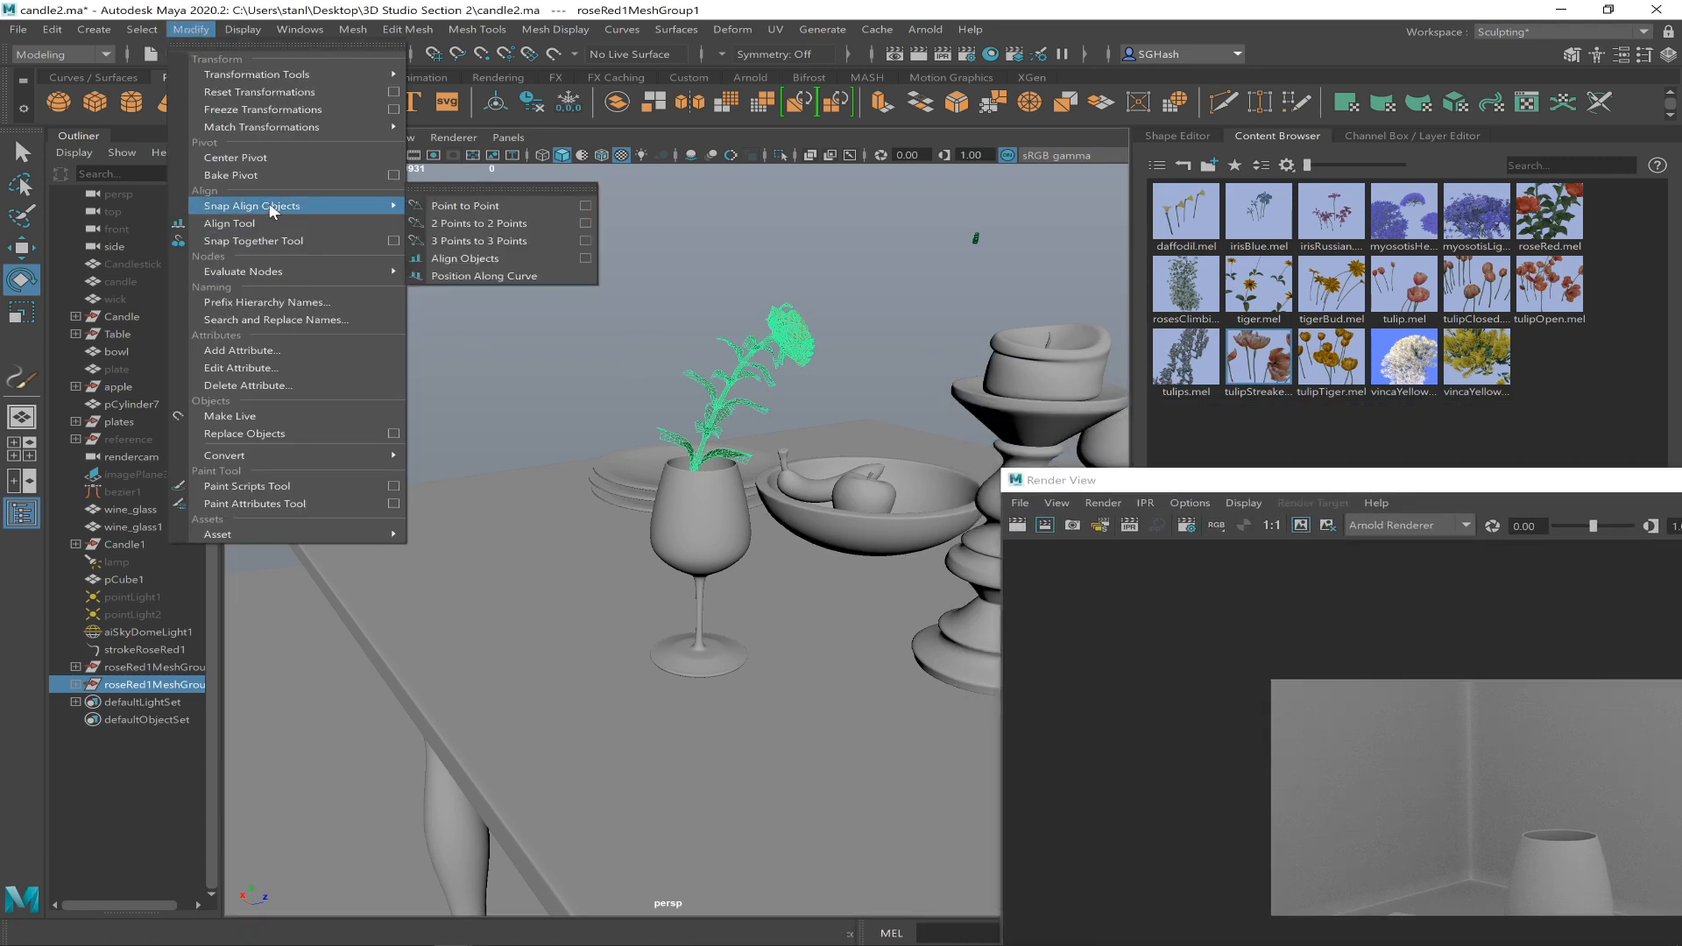
left_click(266, 156)
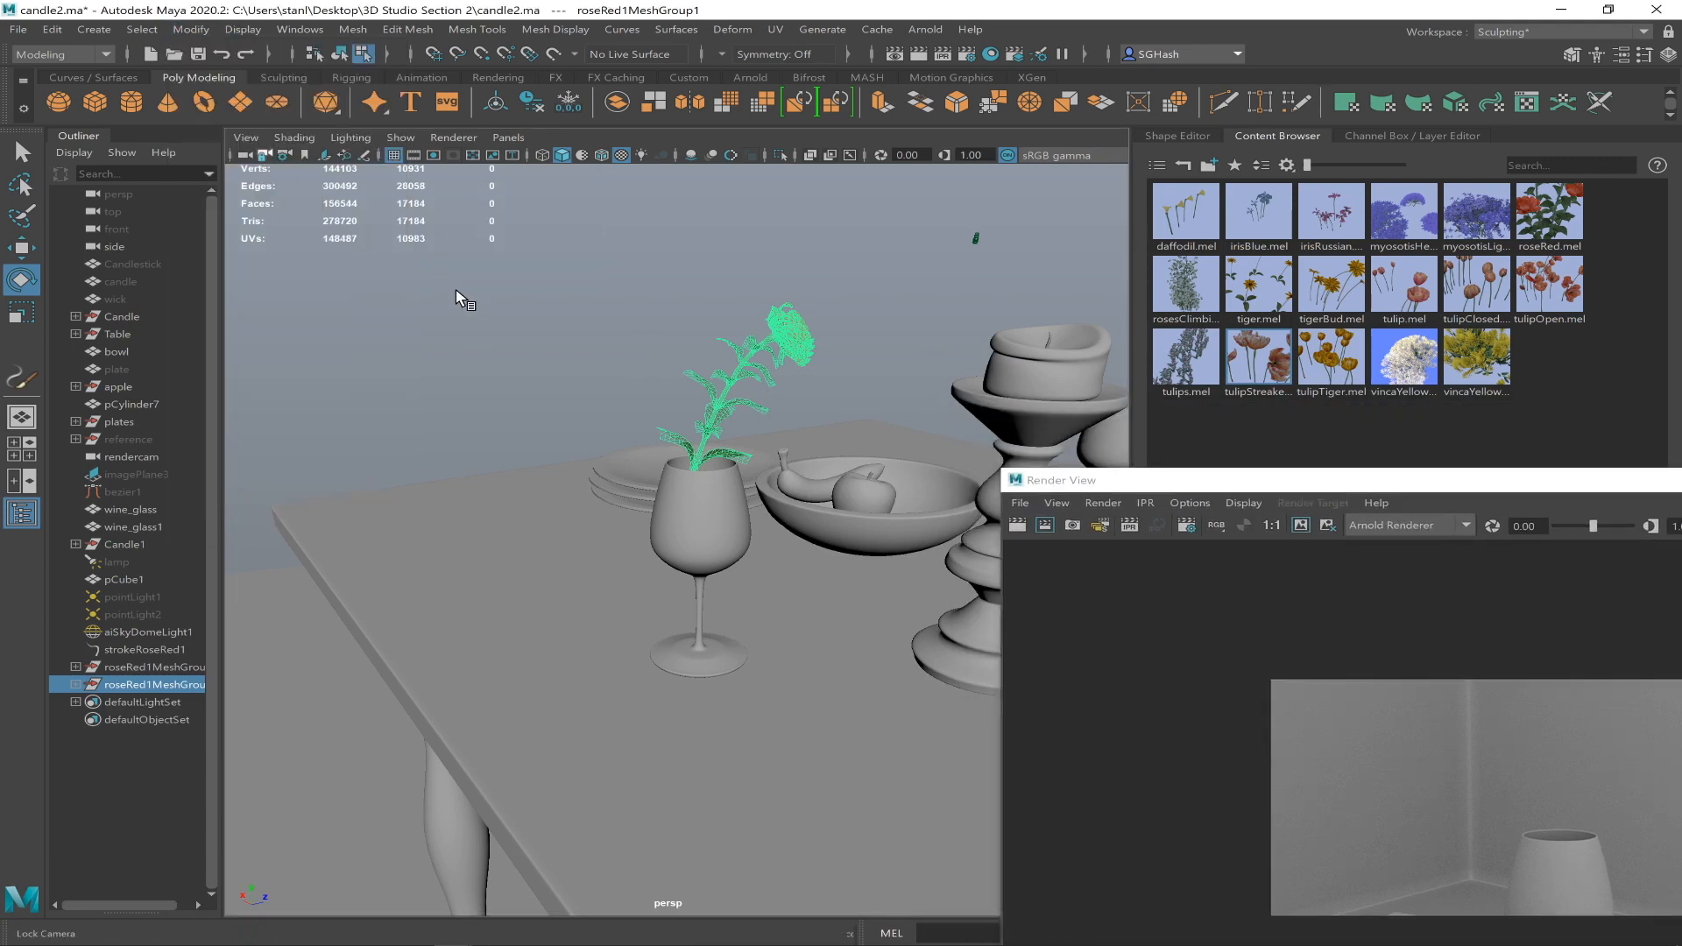
- Rotate the duplicated rose around its centered pivot so that its flower head separates from the original rose
mouse_move(787, 560)
right_mouse_down("alt")
mouse_move(585, 514)
mouse_move(767, 568)
right_mouse_up("alt")
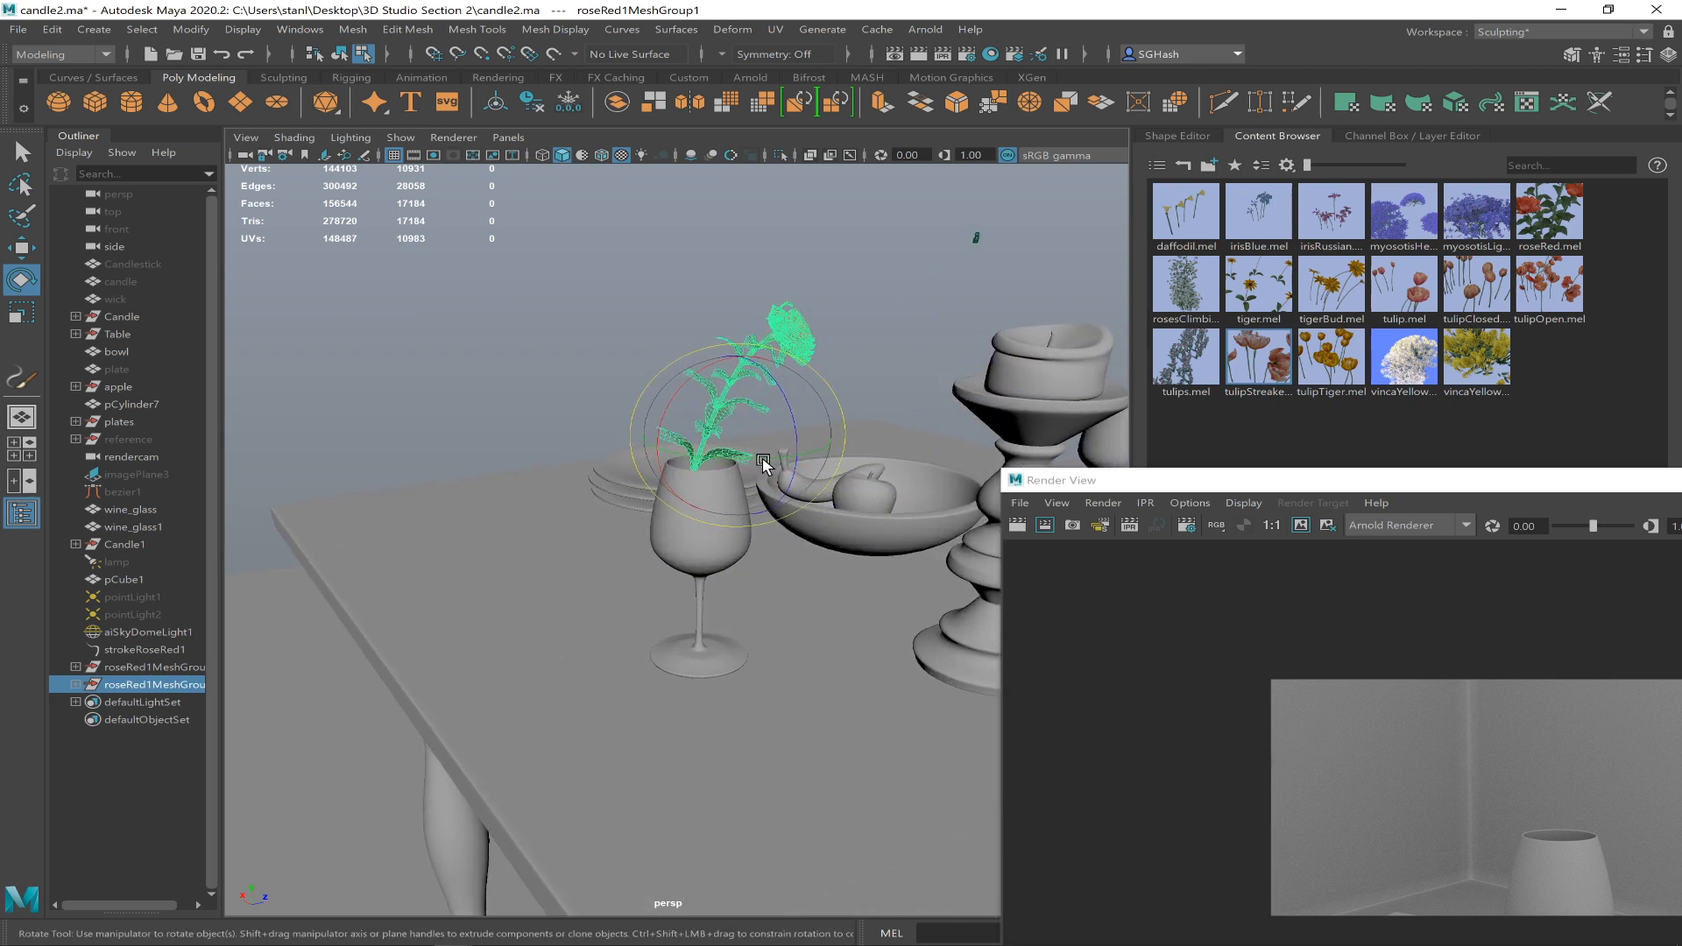
left_click_drag(769, 458, 778, 392)
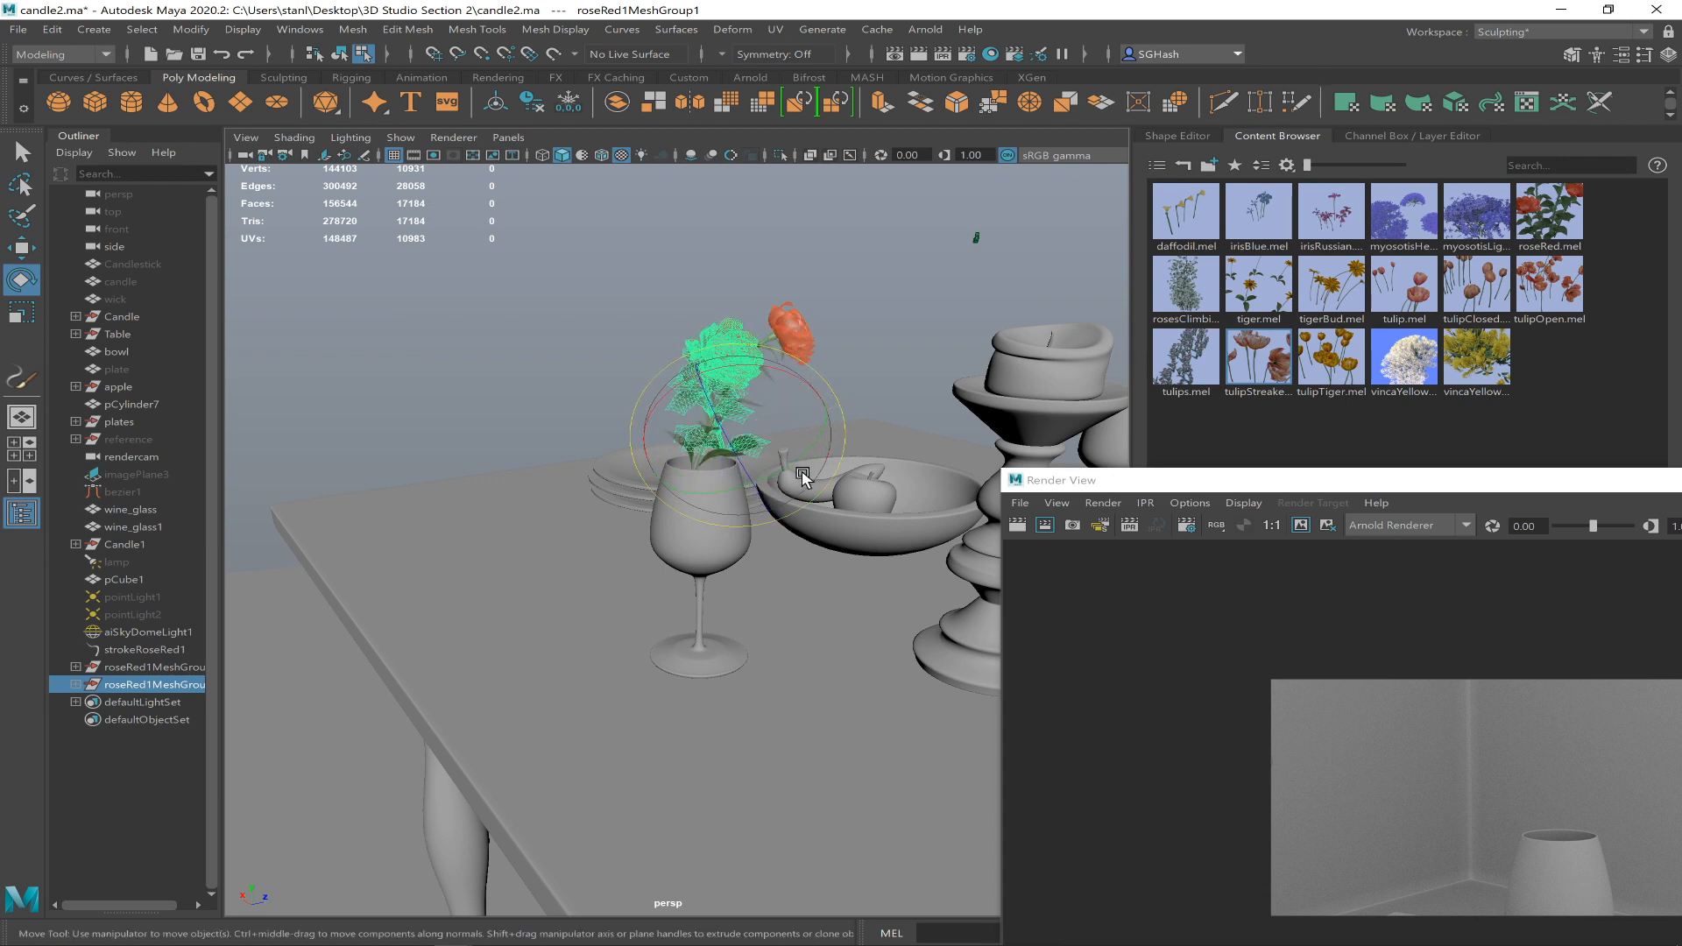
key("w")
left_click_drag(831, 495, 637, 420, "alt")
key("e")
left_click_drag(710, 344, 741, 365)
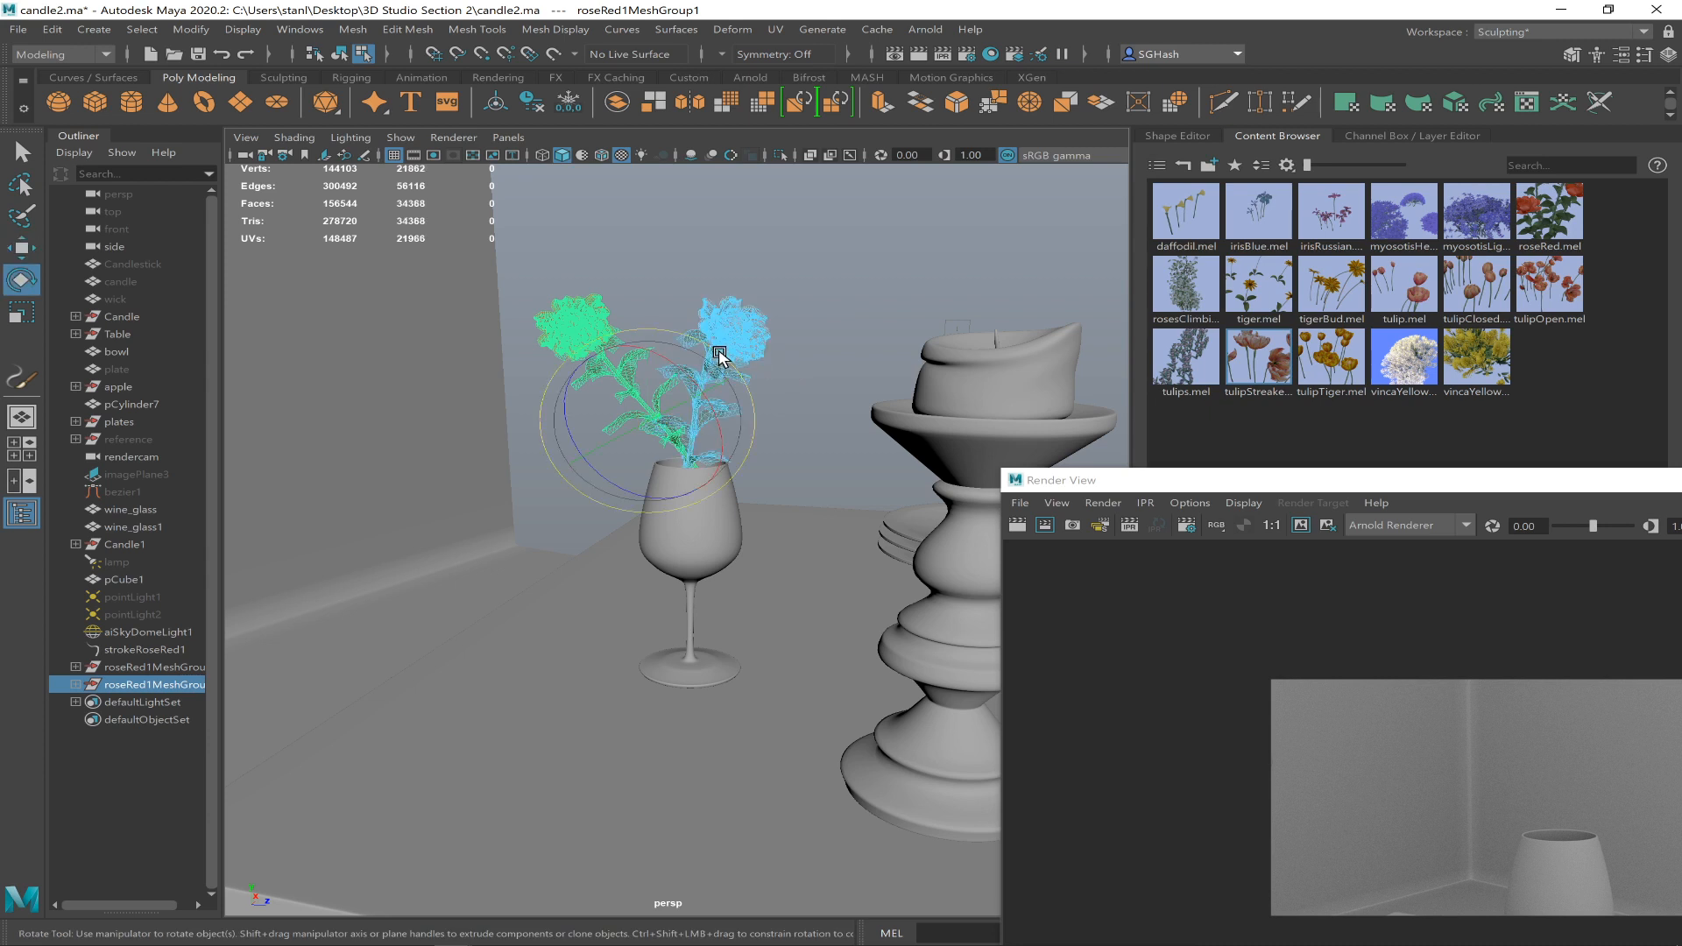
key("ctrl+z")
left_click_drag(664, 328, 709, 348)
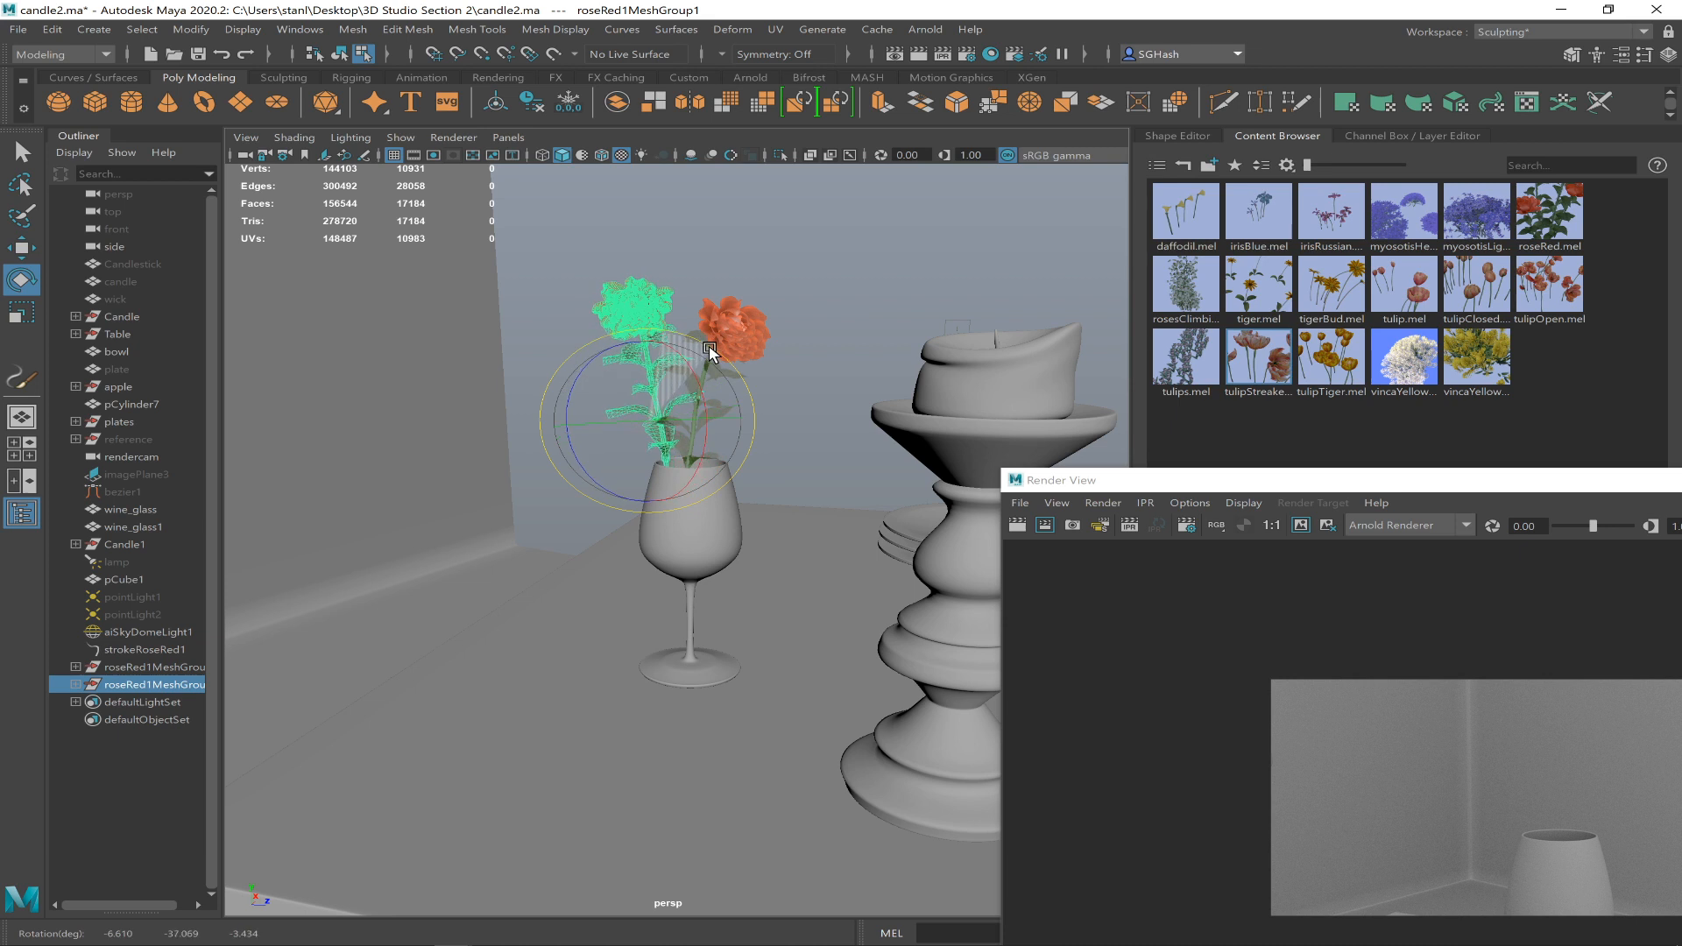
- Straighten the duplicated rose with a further rotation and move its stem over the opening of the wine glass
scroll(761, 413, "up", 3)
left_click_drag(856, 567, 723, 554, "alt")
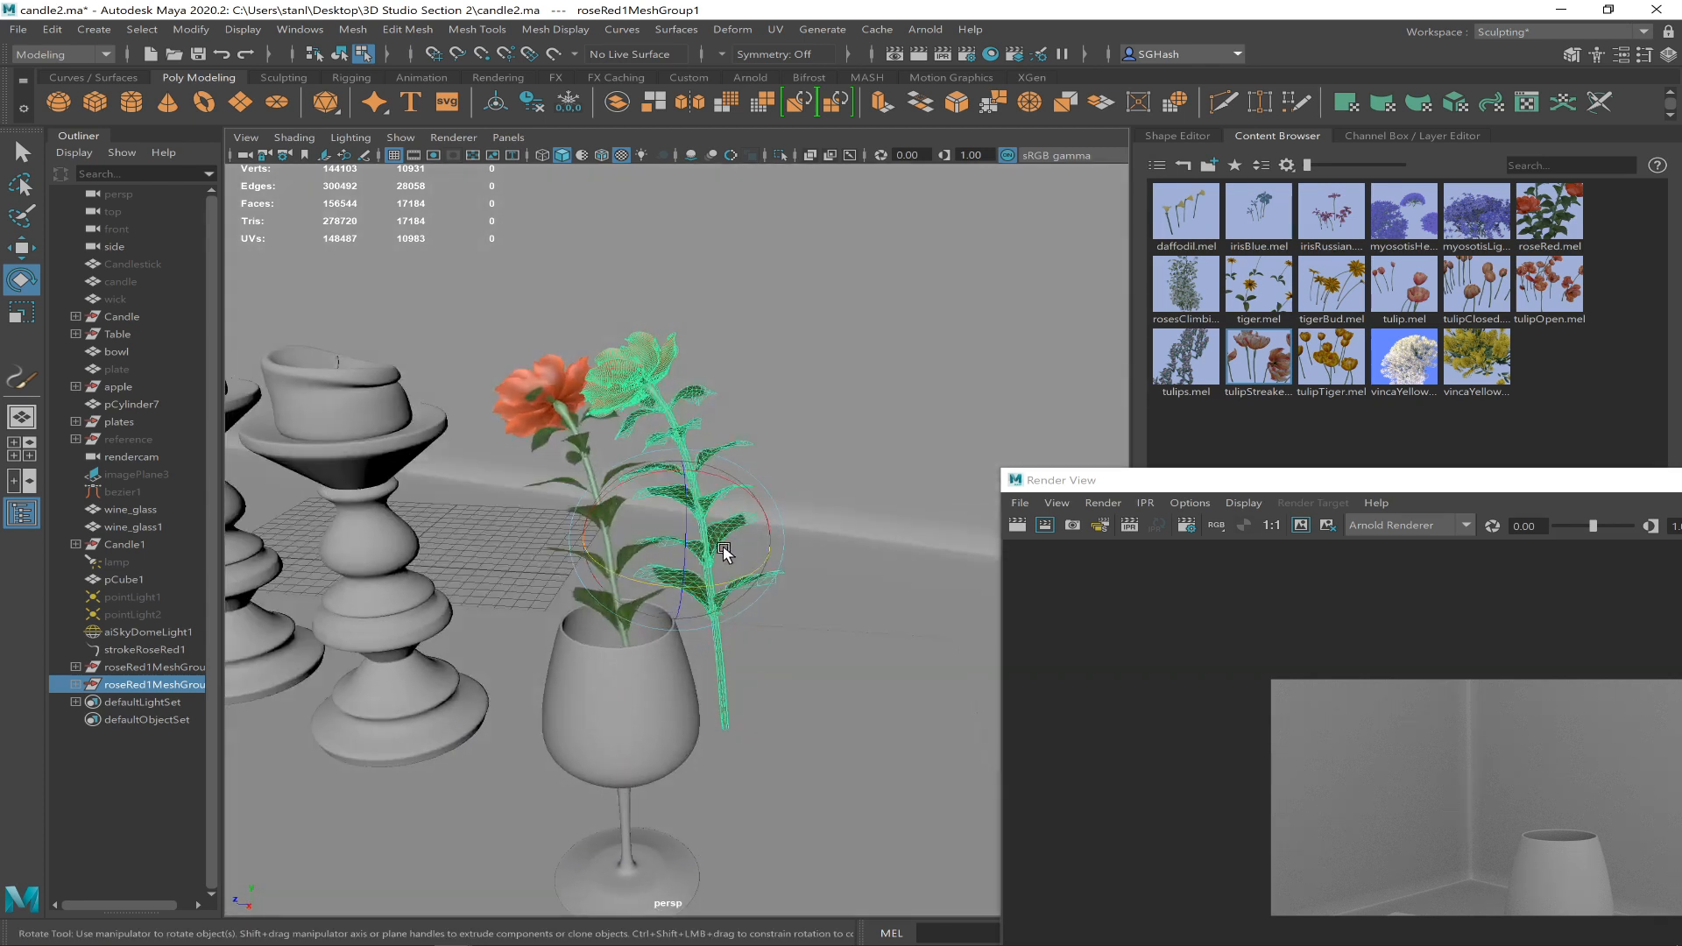
left_click_drag(773, 499, 736, 521)
left_click_drag(798, 585, 650, 593, "alt")
key("w")
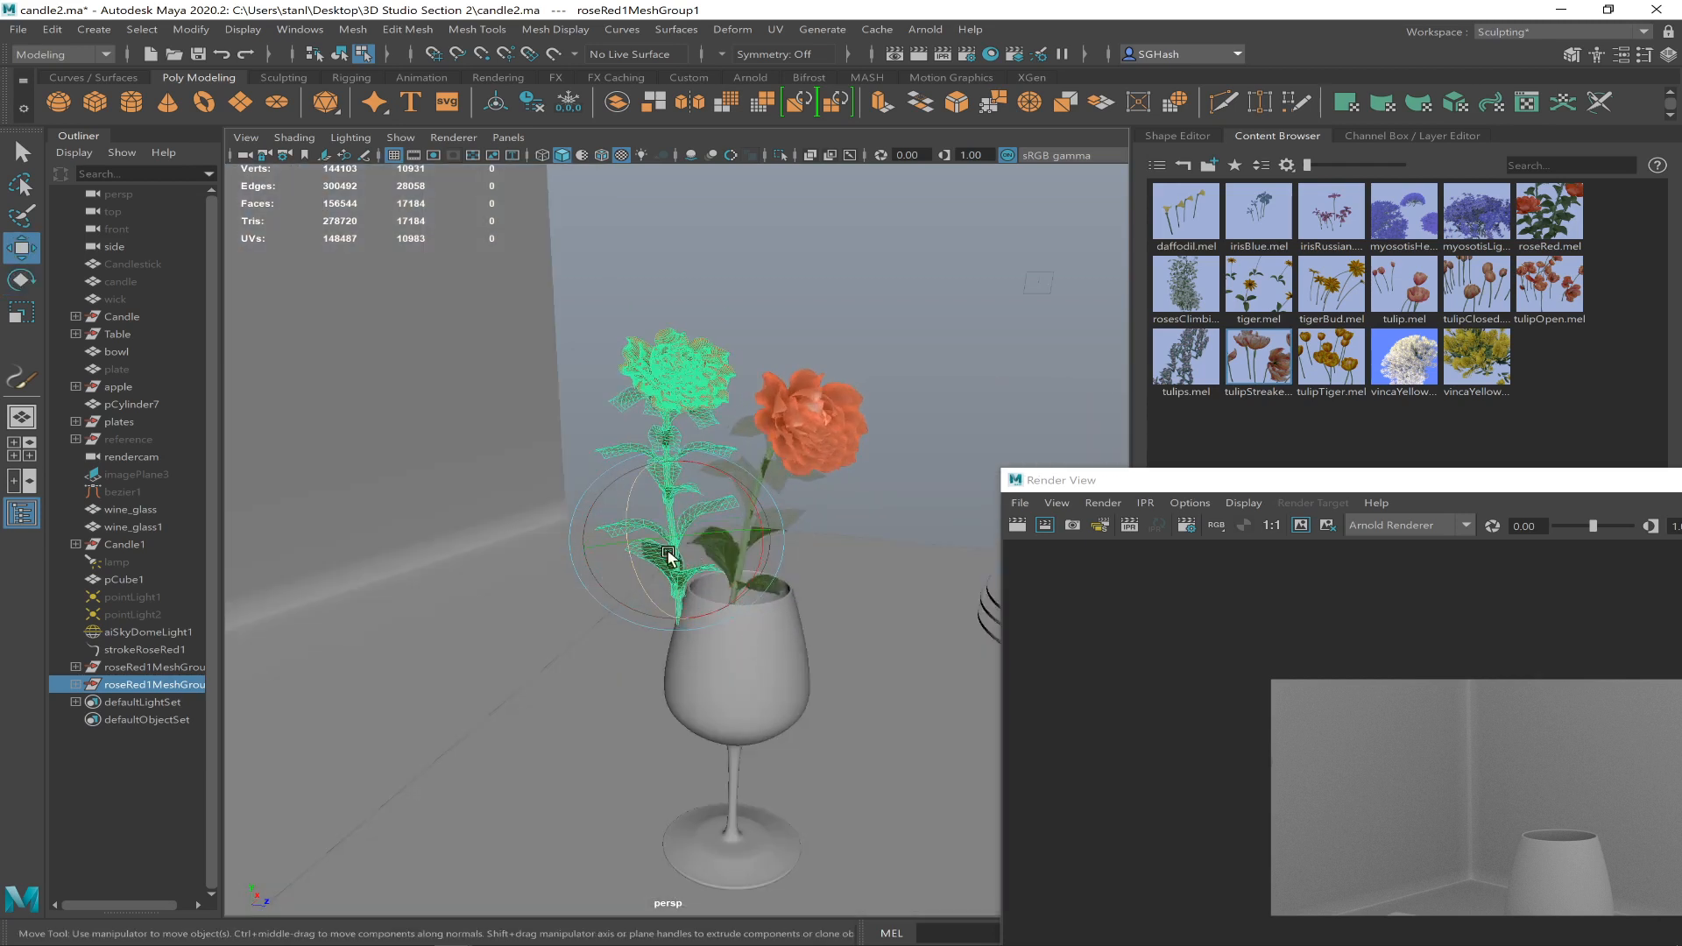
left_click_drag(671, 545, 561, 535)
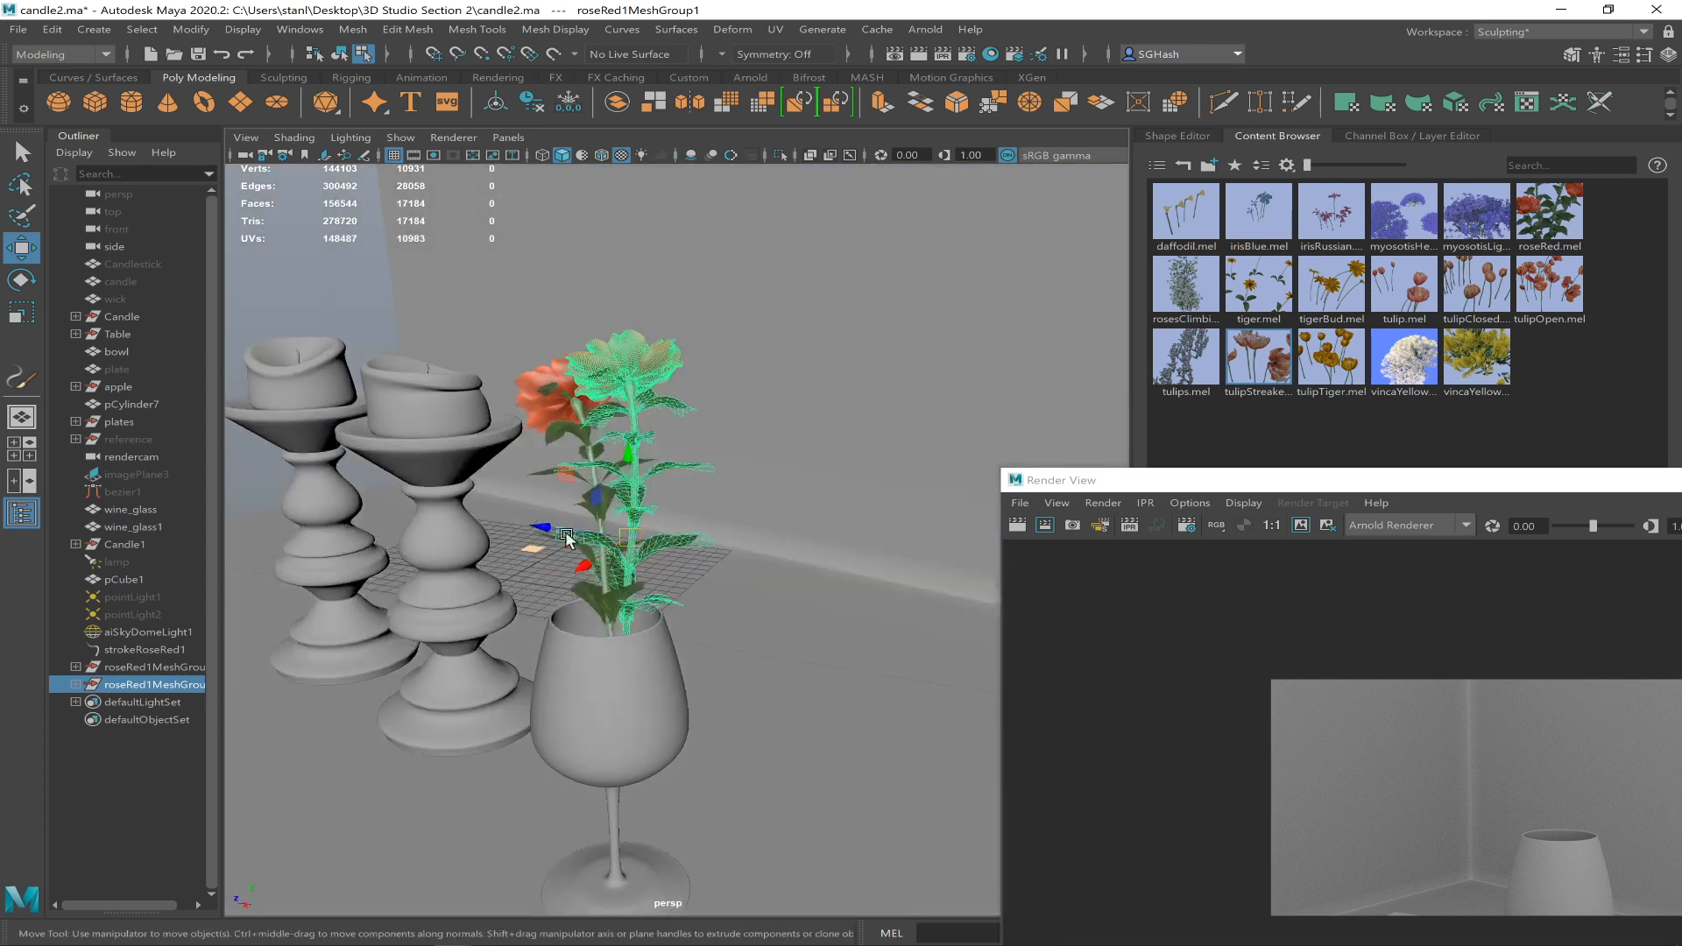
- Tilt the duplicated rose away from the original and shift its stem so that it sits inside the glass rim
key("e")
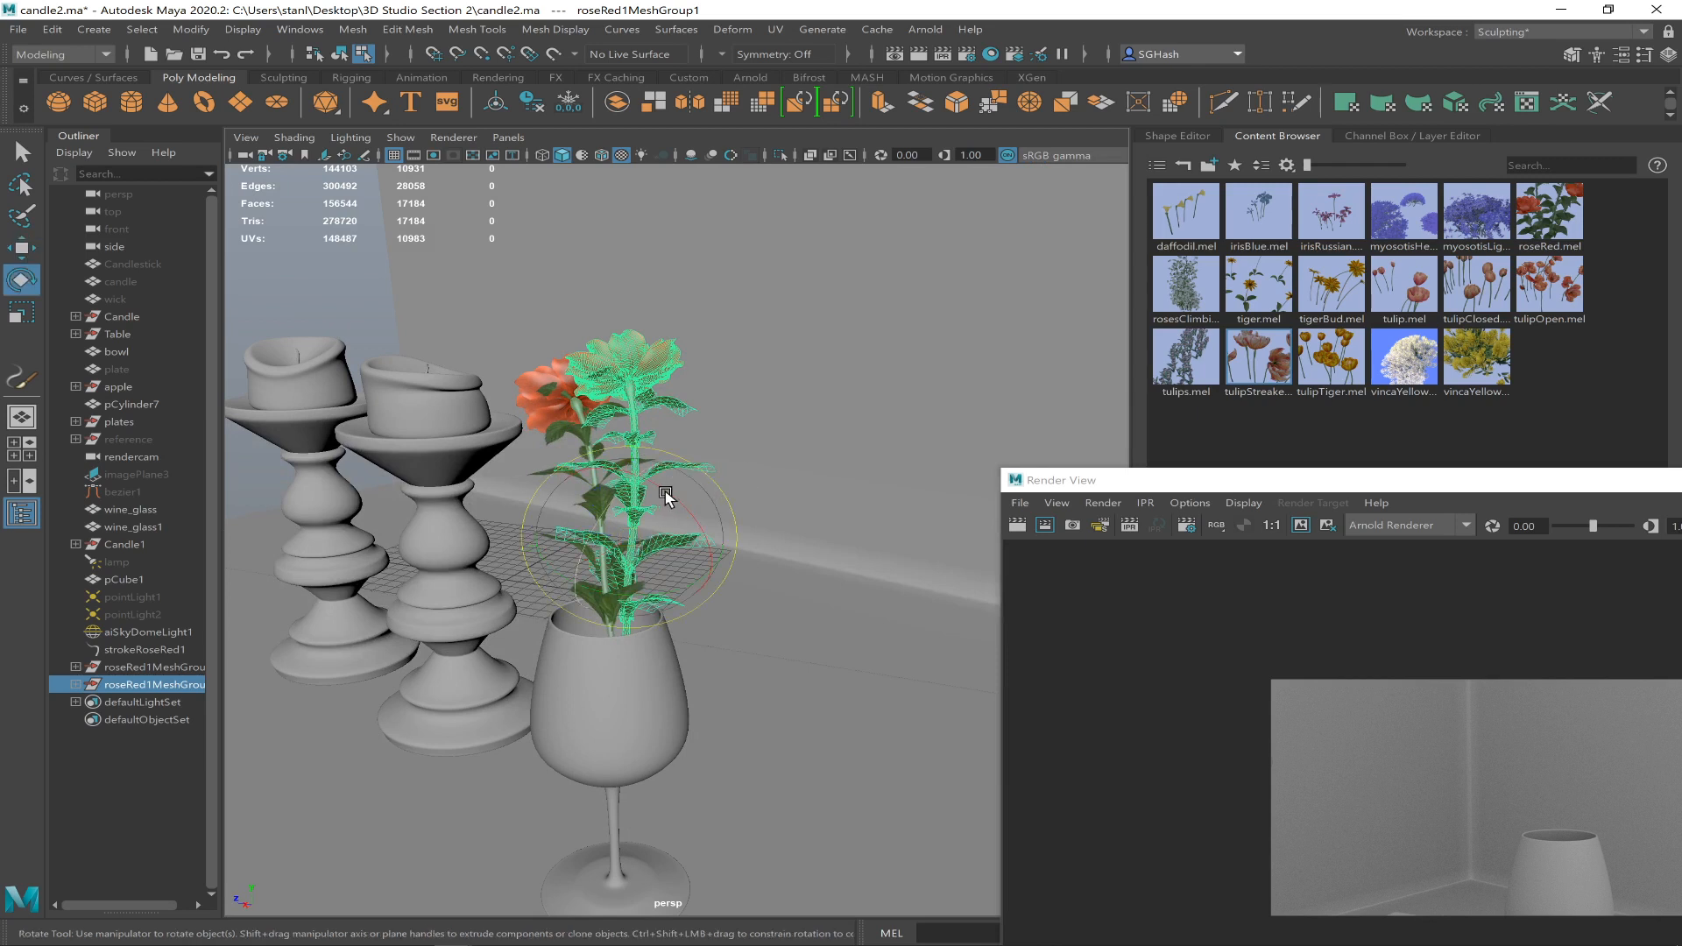
left_click_drag(709, 473, 540, 477)
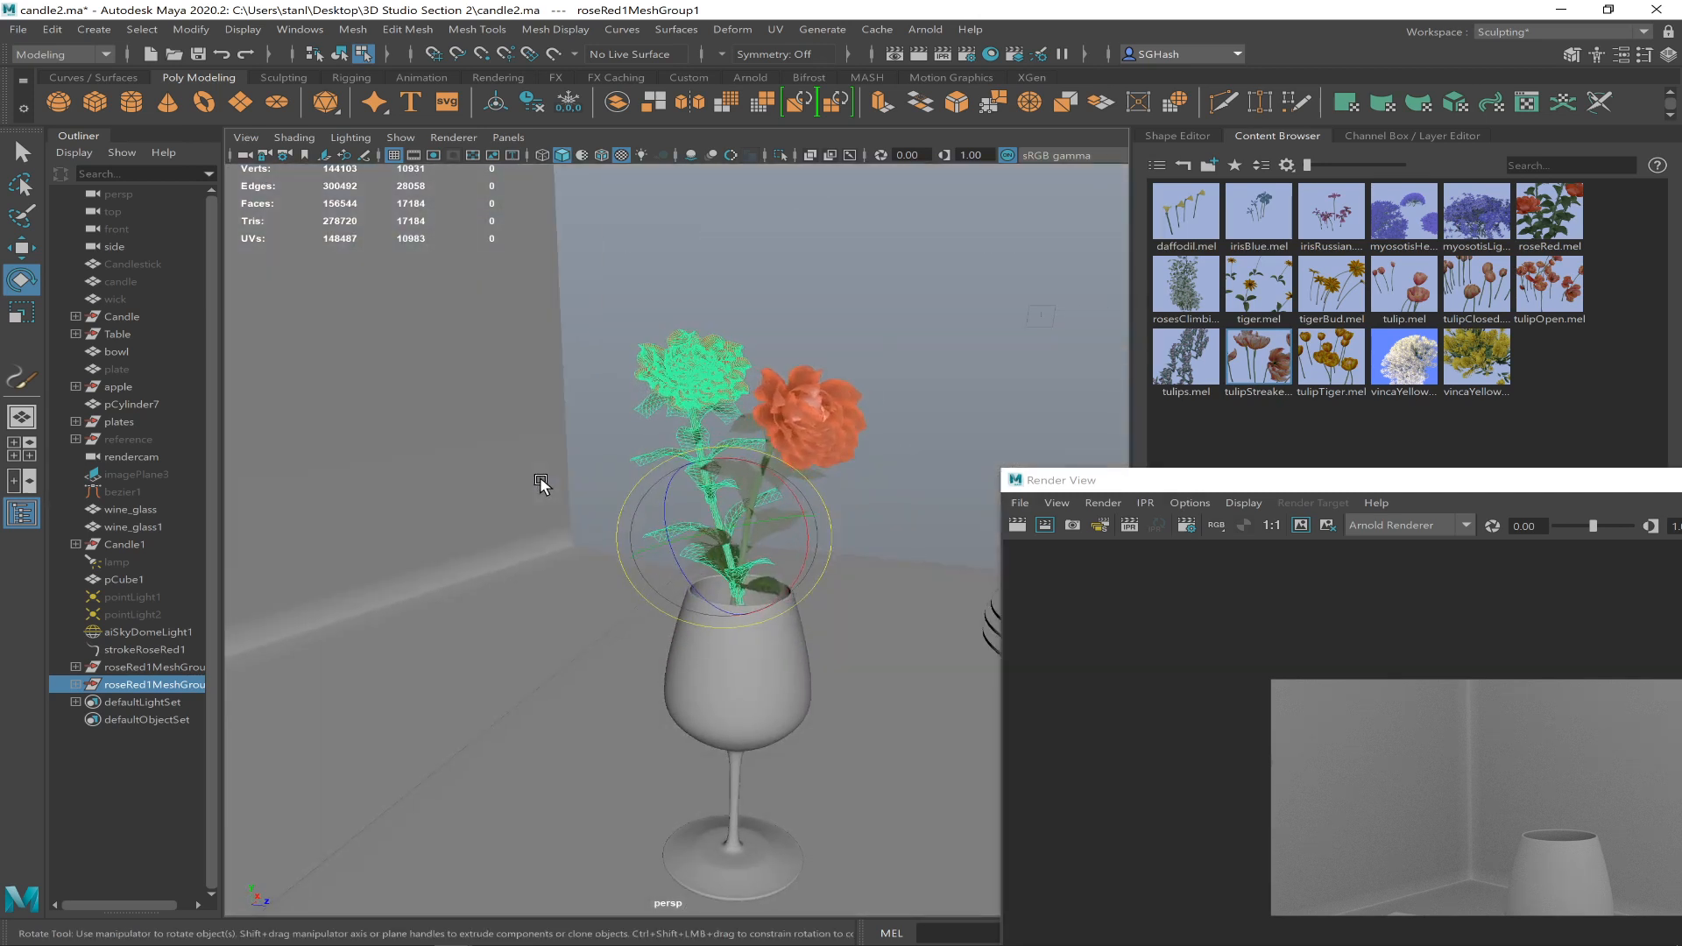
left_click_drag(764, 545, 722, 556)
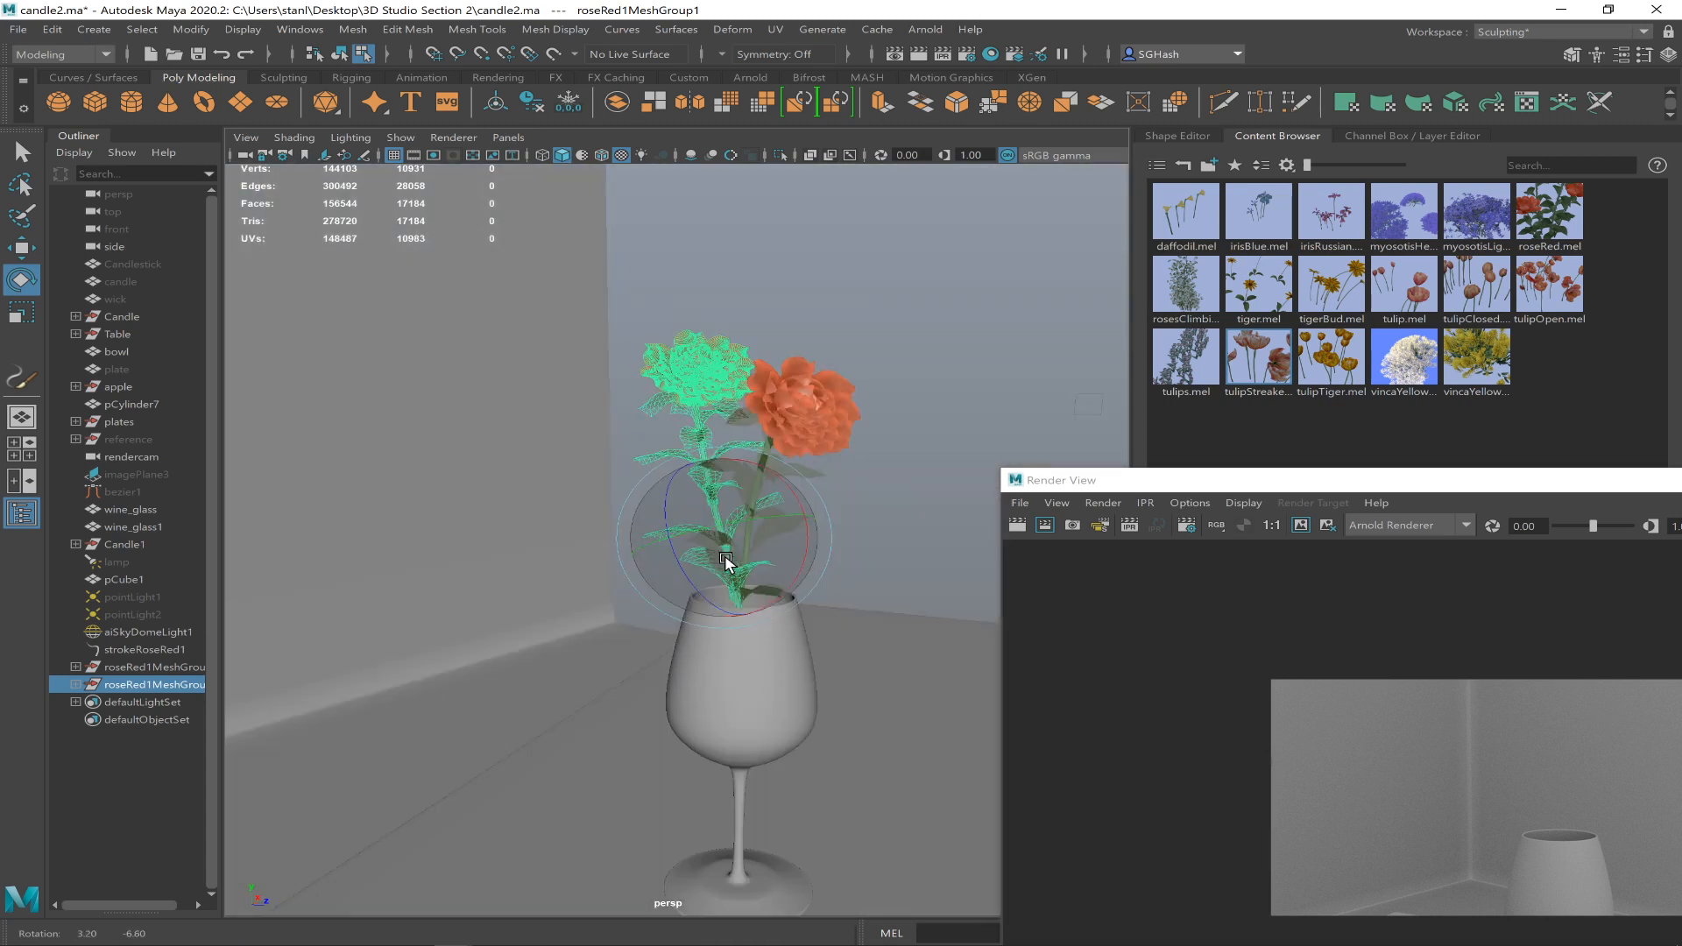
key("w")
left_click_drag(726, 543, 702, 545)
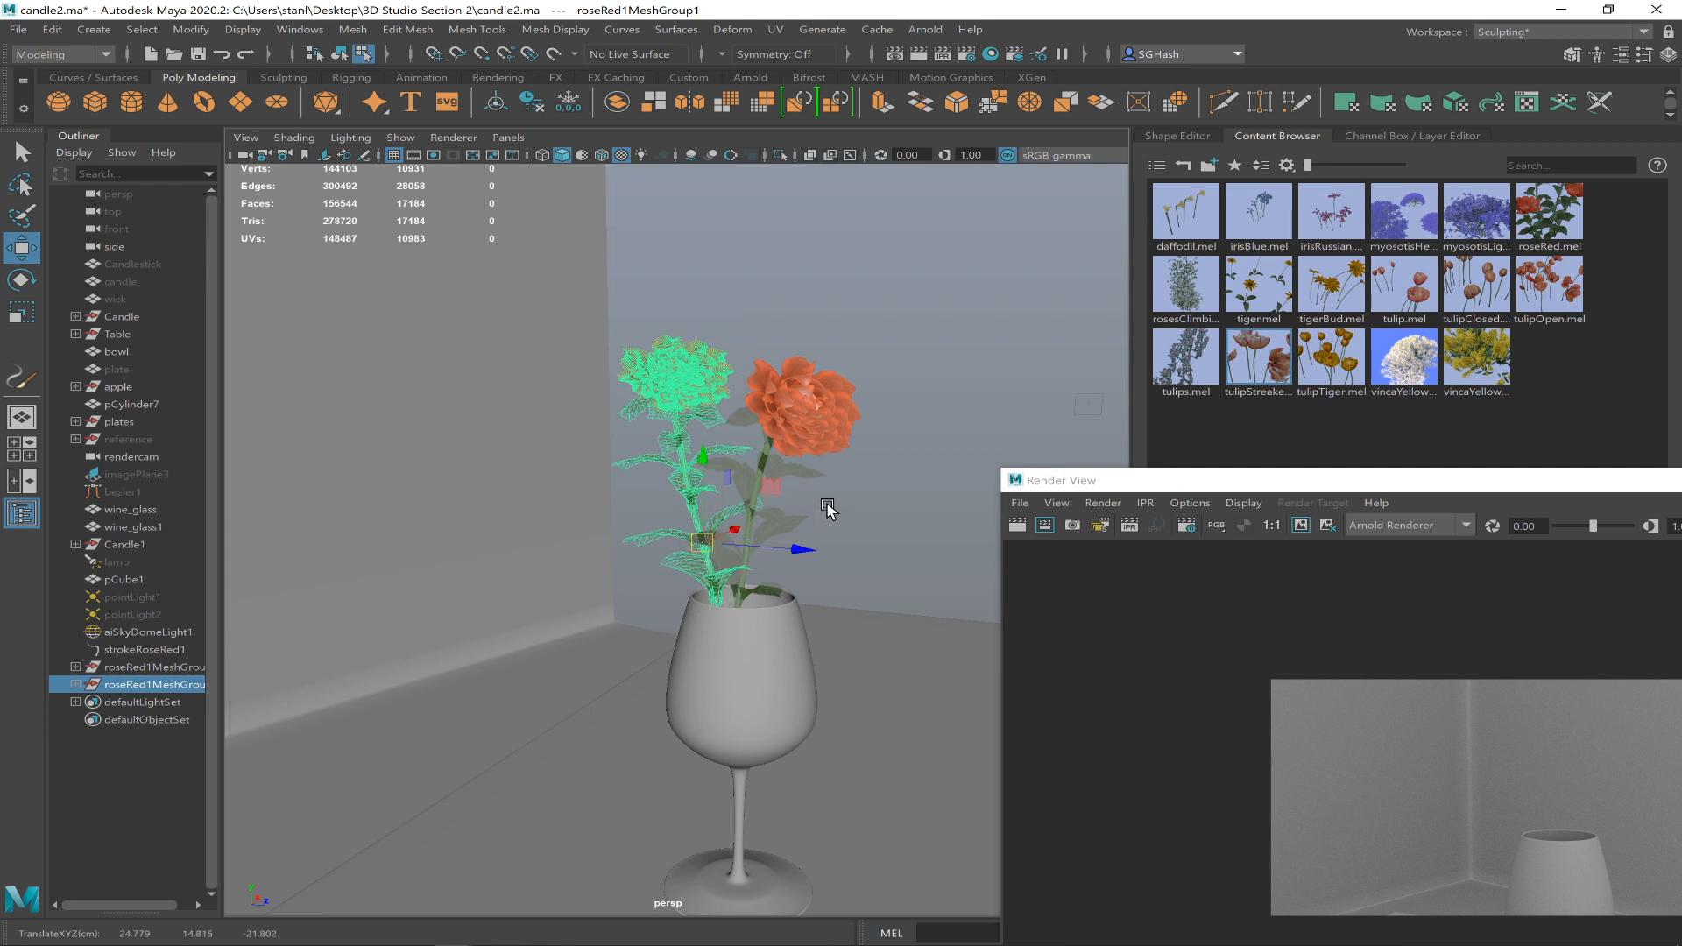
- Add a nonlinear Bend deformer to the duplicated rose, then rotate its handle upright and move it onto the stem
left_click_drag(636, 544, 712, 517, "alt")
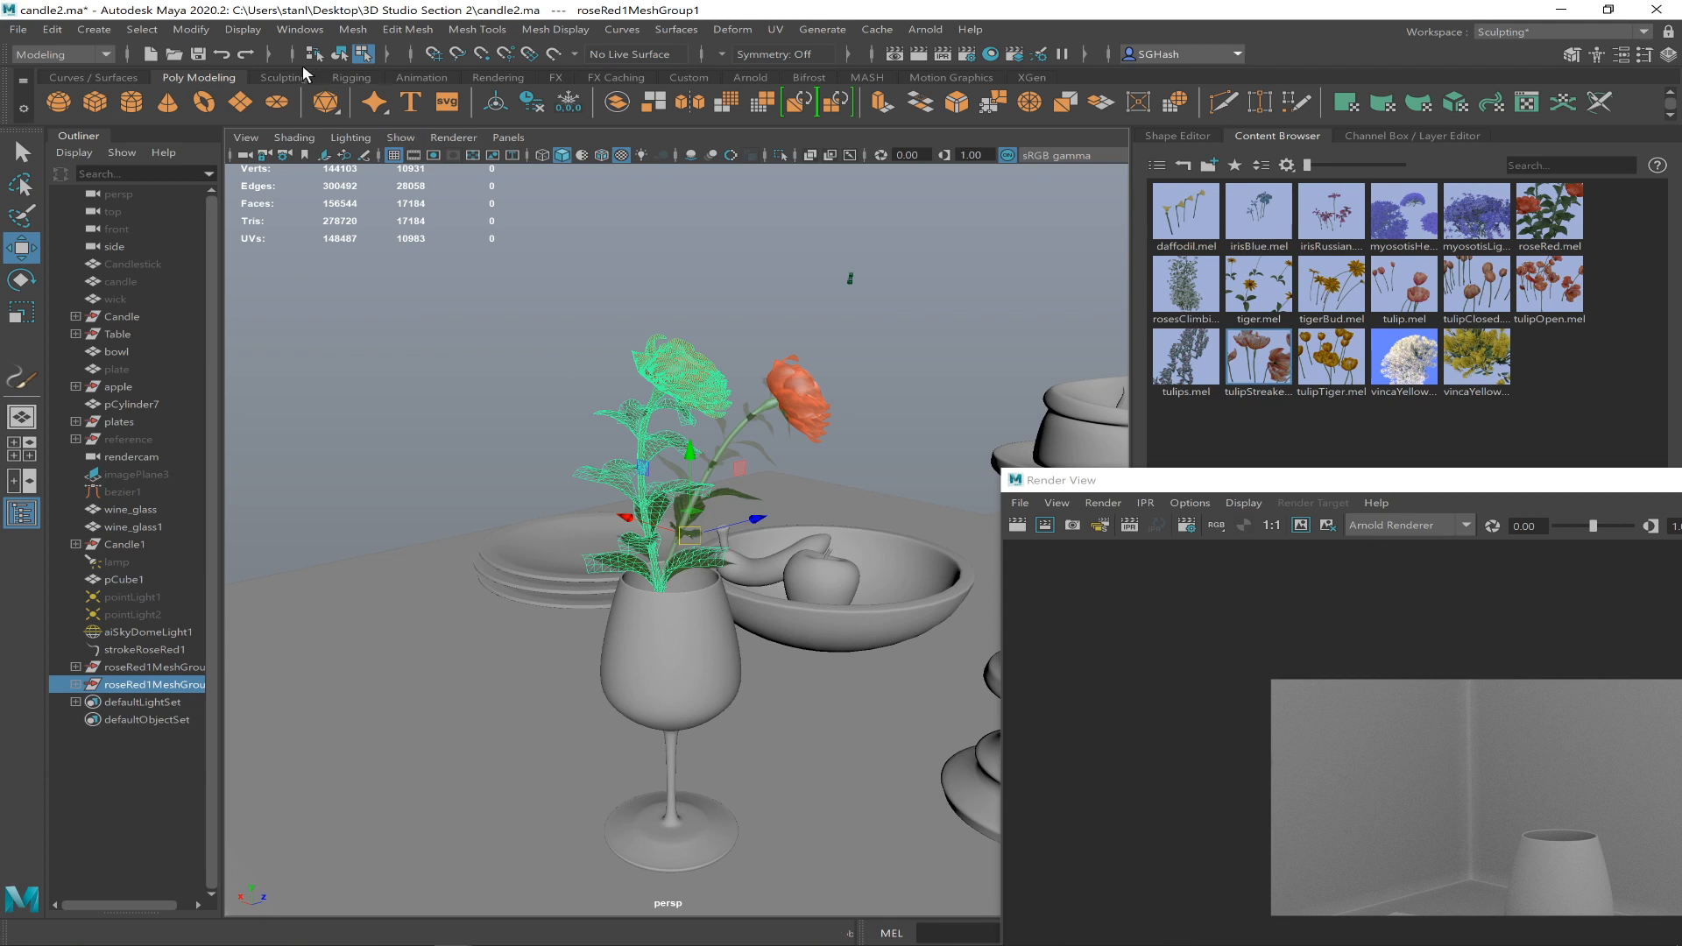
left_click(733, 29)
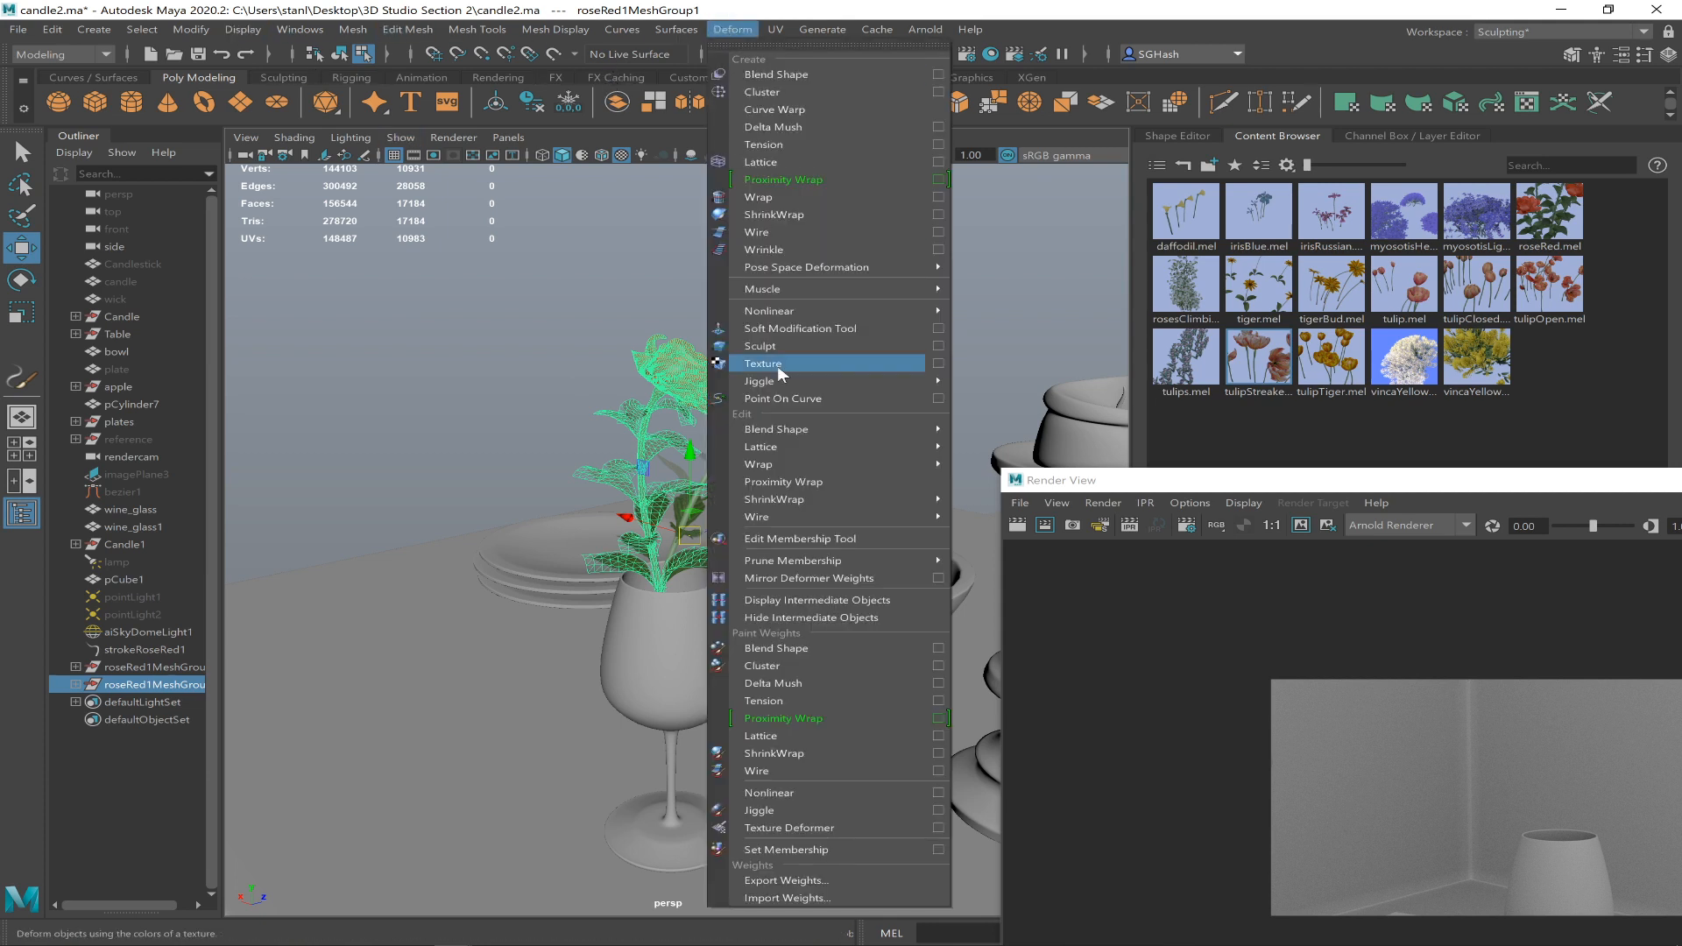
mouse_move(911, 314)
left_click(988, 311)
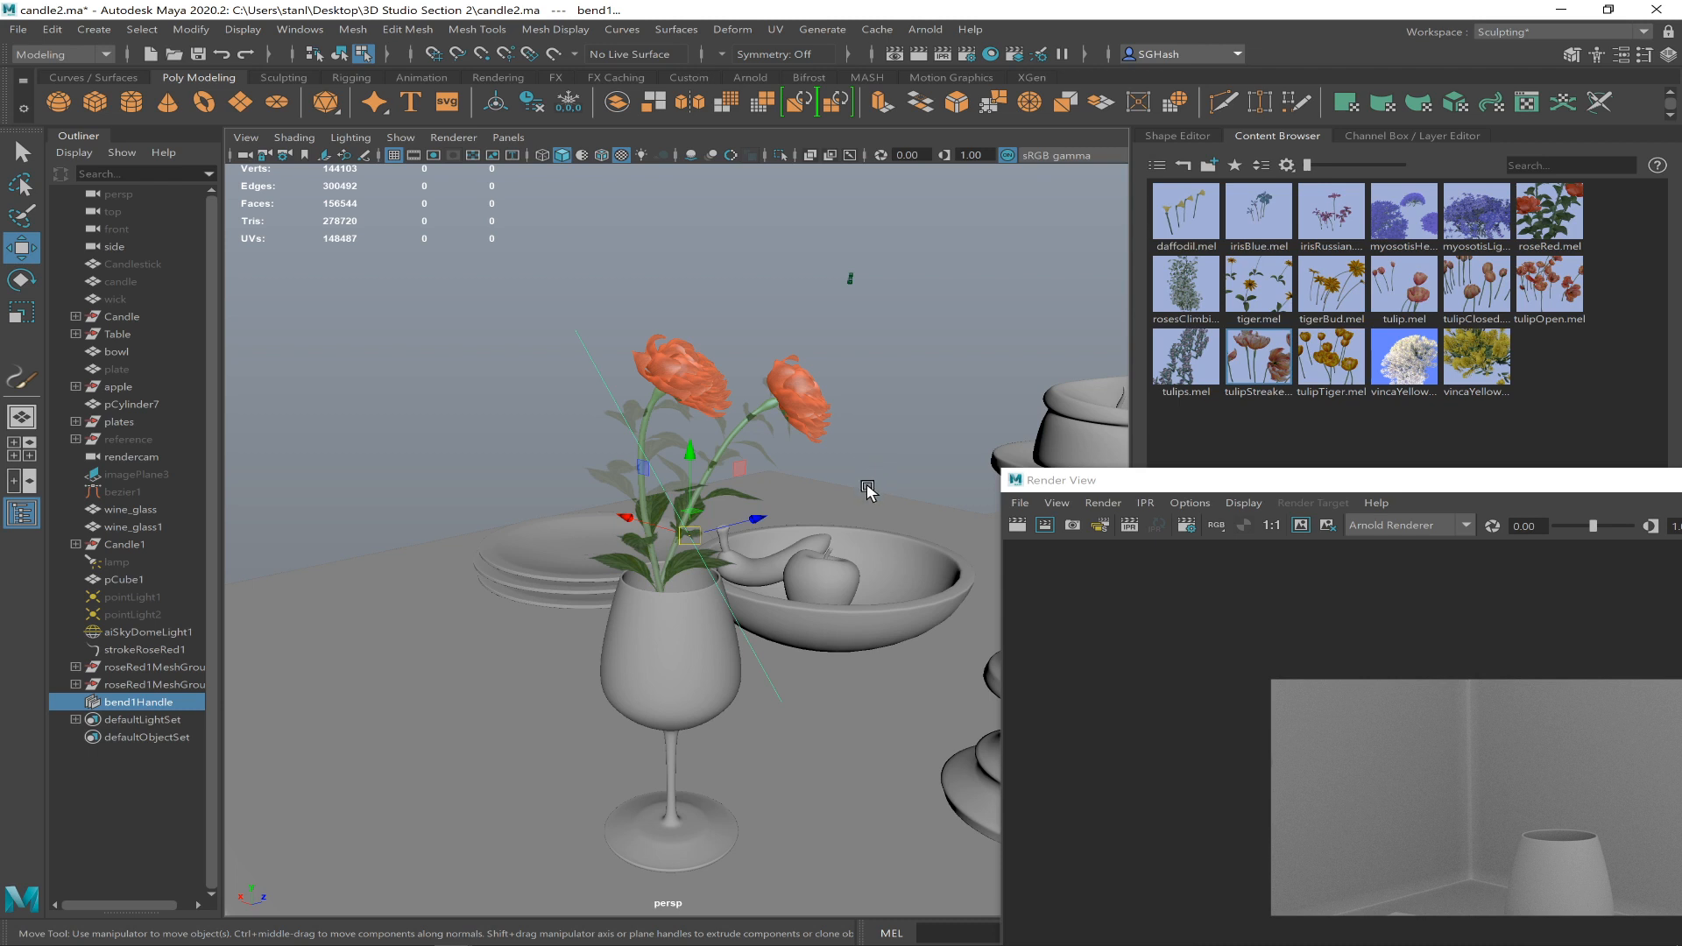
key("e")
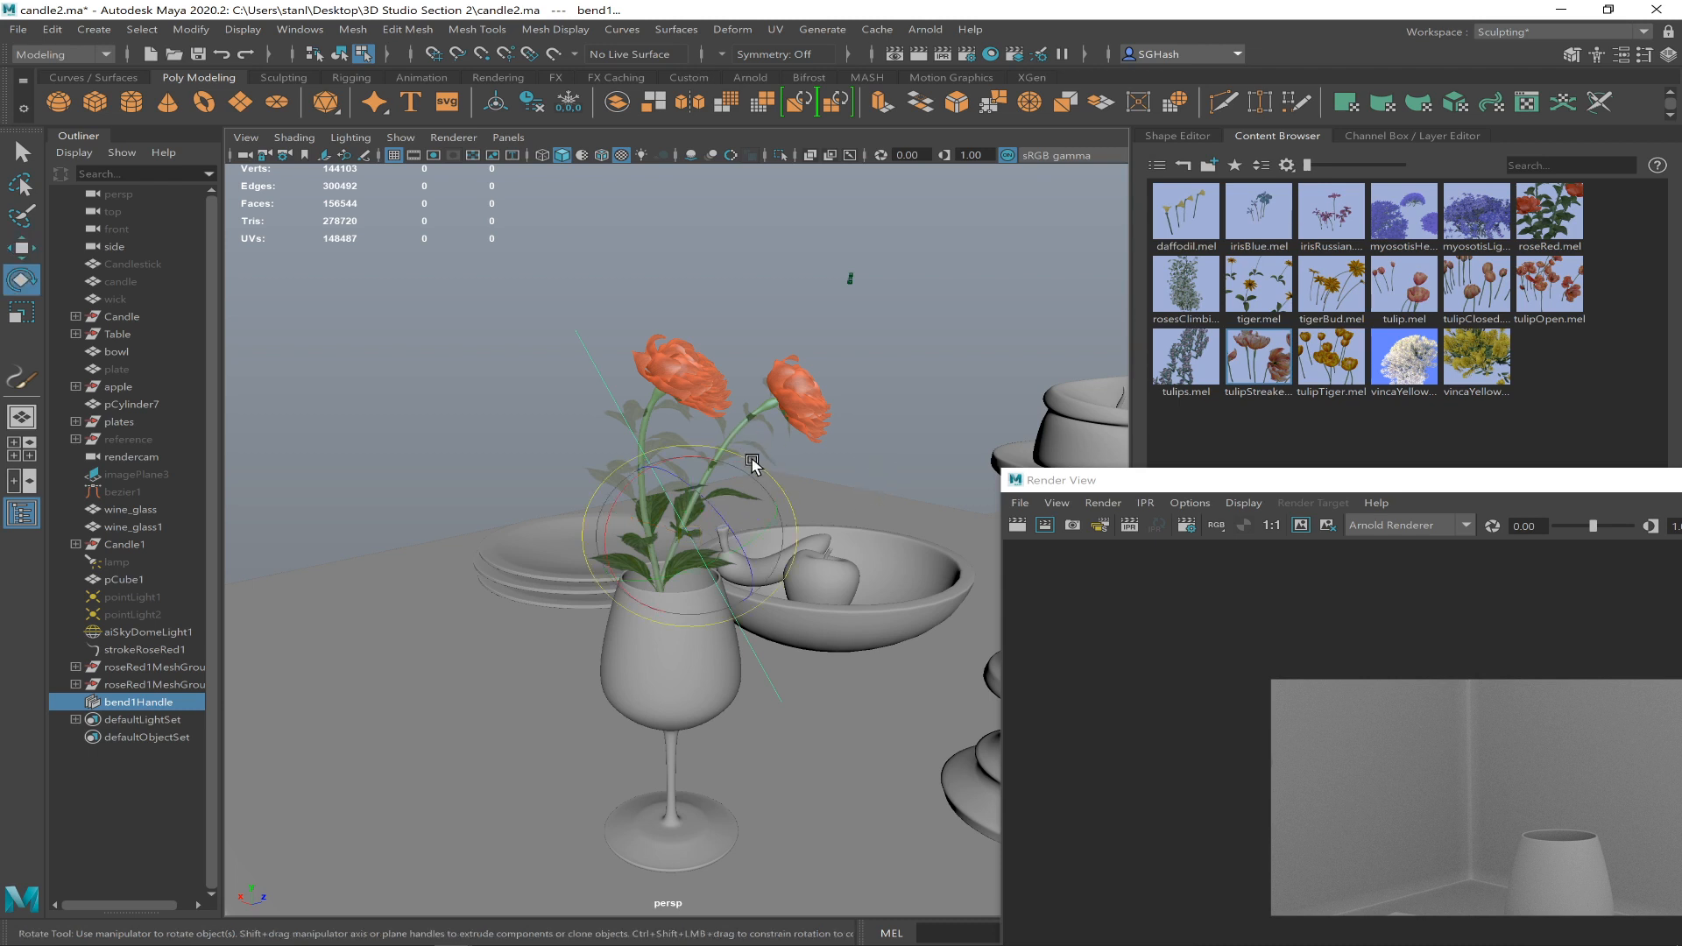
left_click_drag(757, 466, 829, 518)
middle_click_drag(808, 496, 796, 493)
key("w")
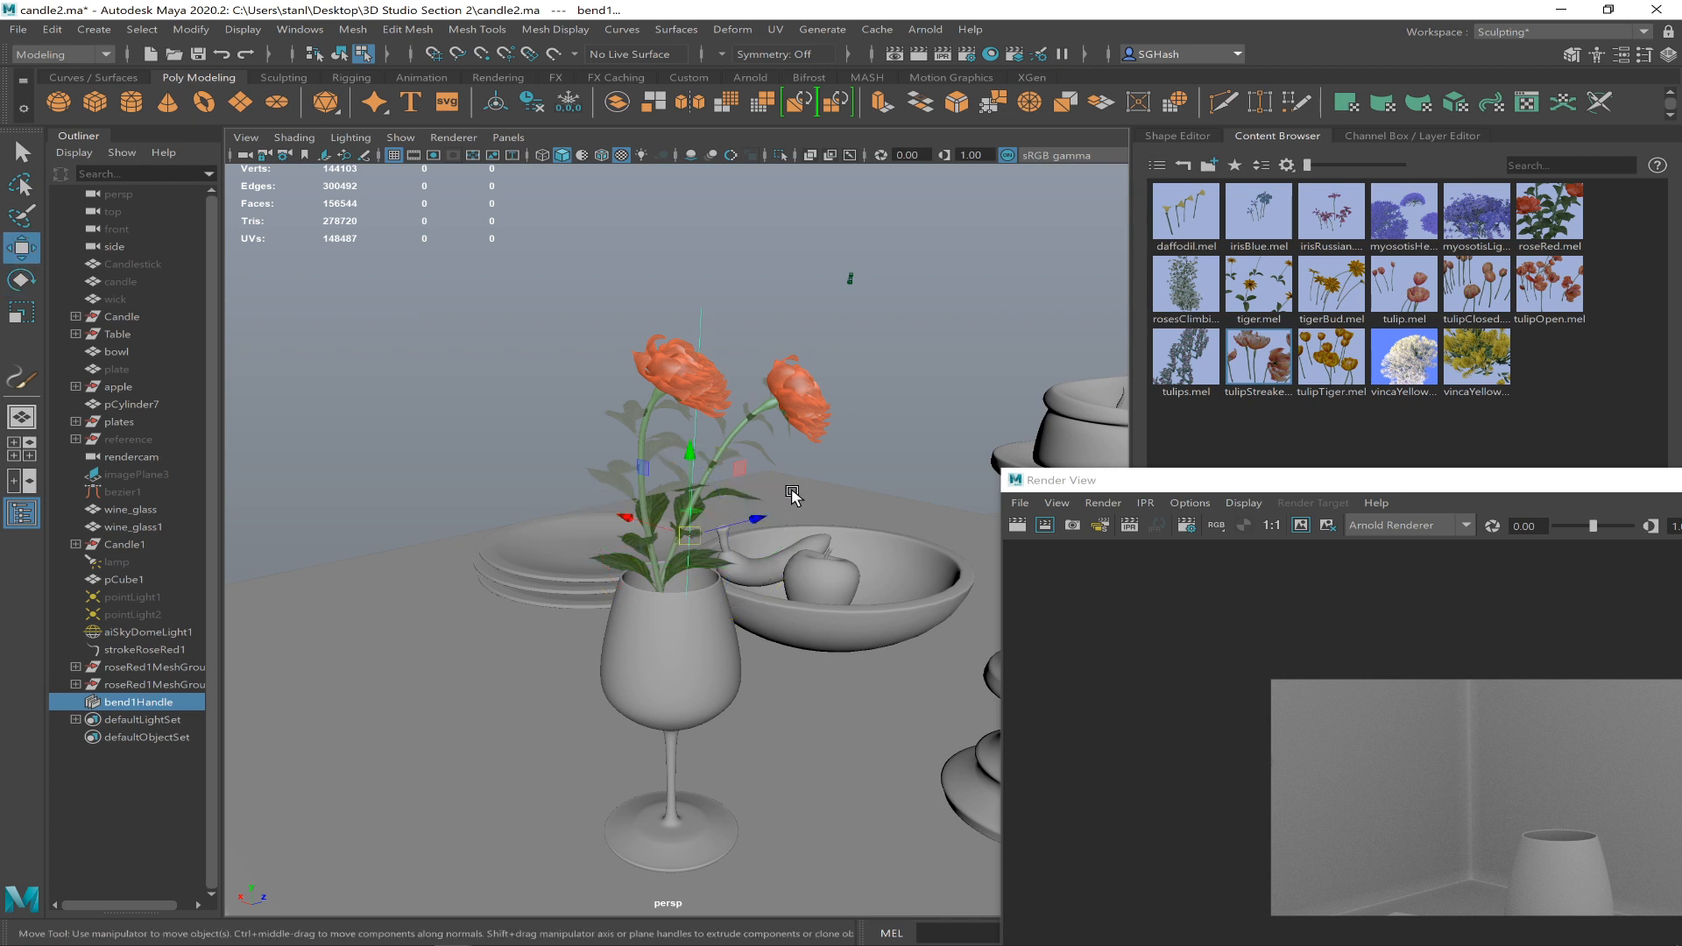
left_click_drag(688, 533, 652, 531)
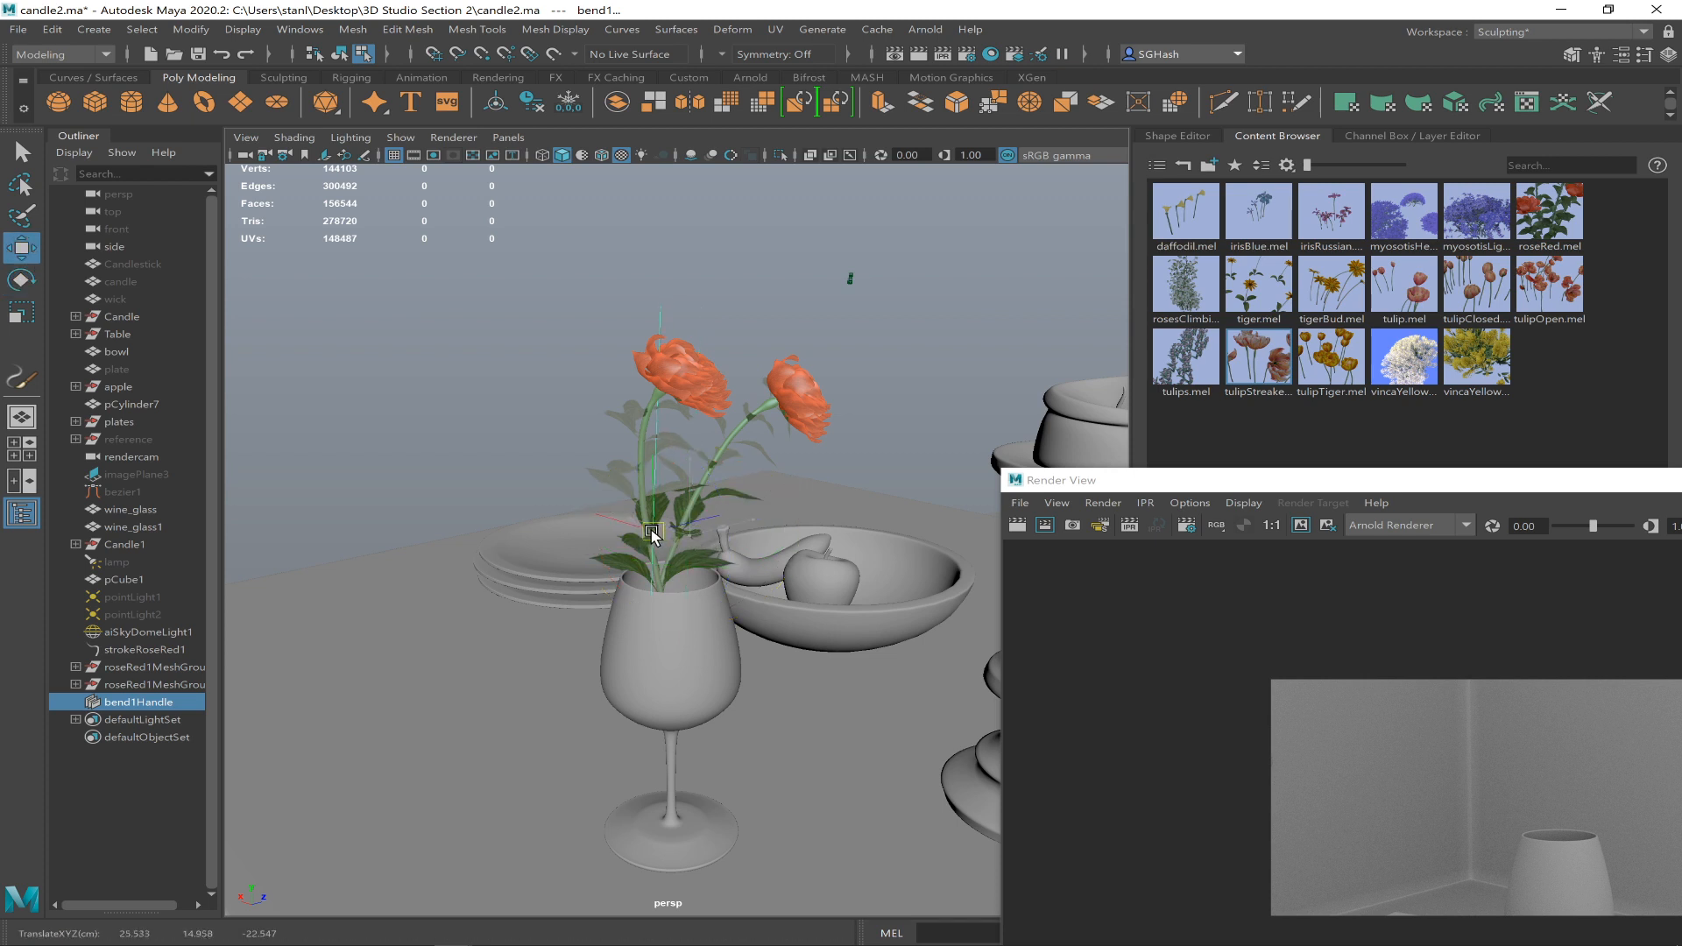
- Minimize the Render View, display the bend handle's channels, and set the Low Bound of the bend deformer to 0
left_click_drag(1483, 481, 1009, 435)
left_click(1442, 436)
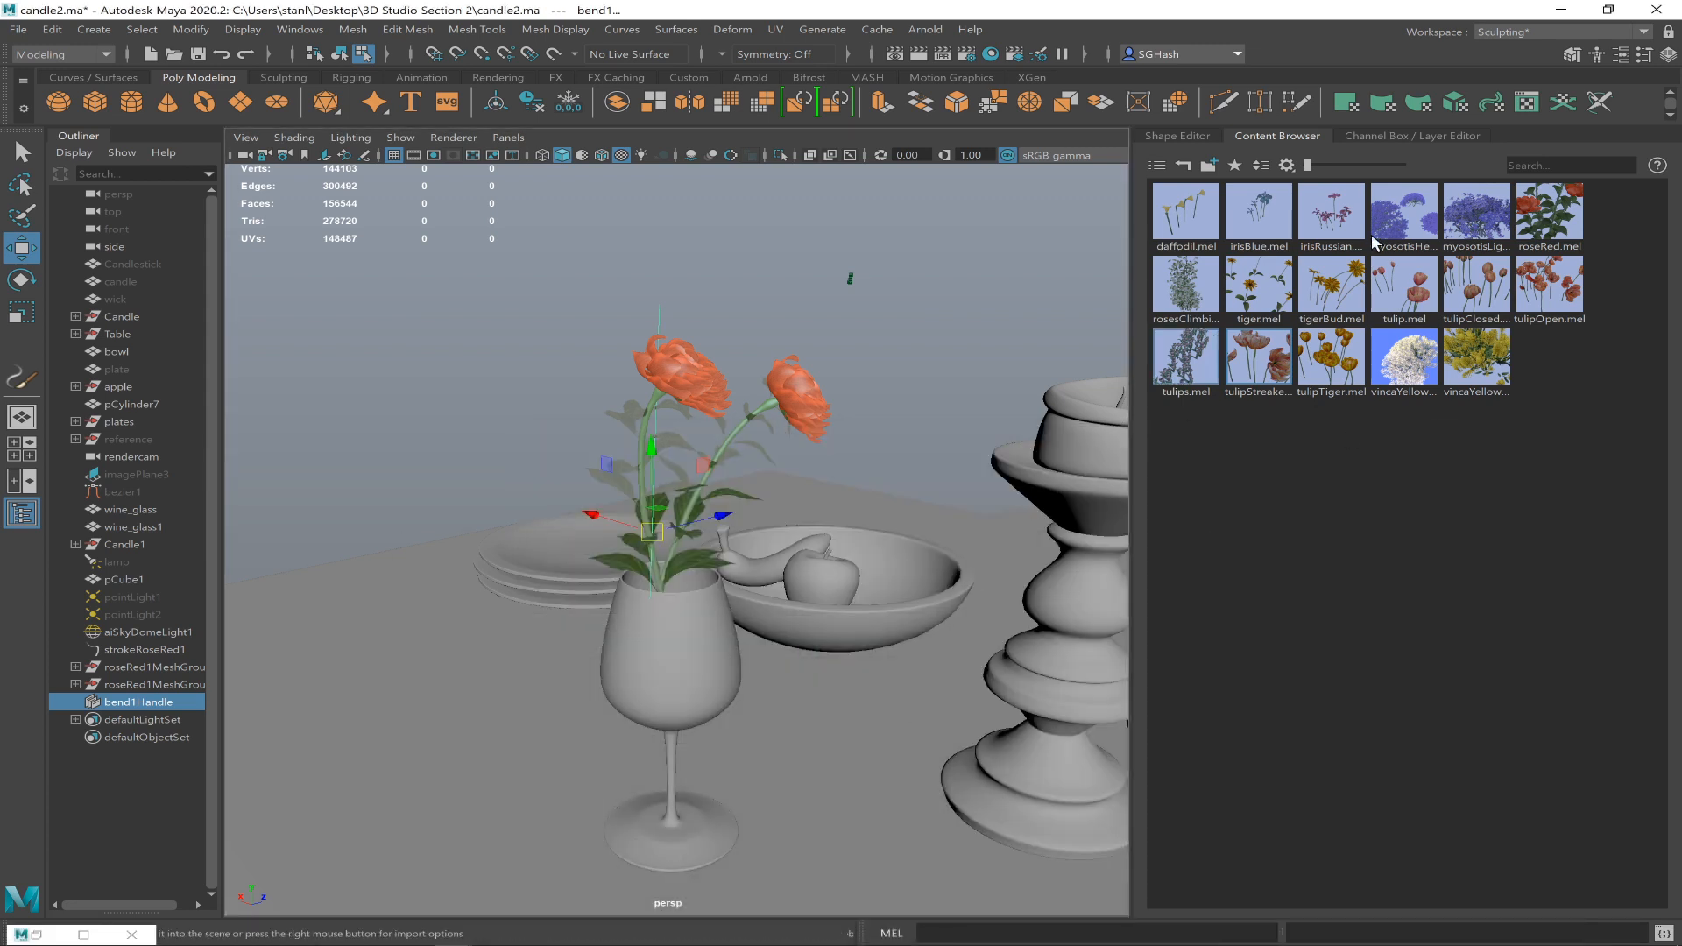
left_click(1666, 56)
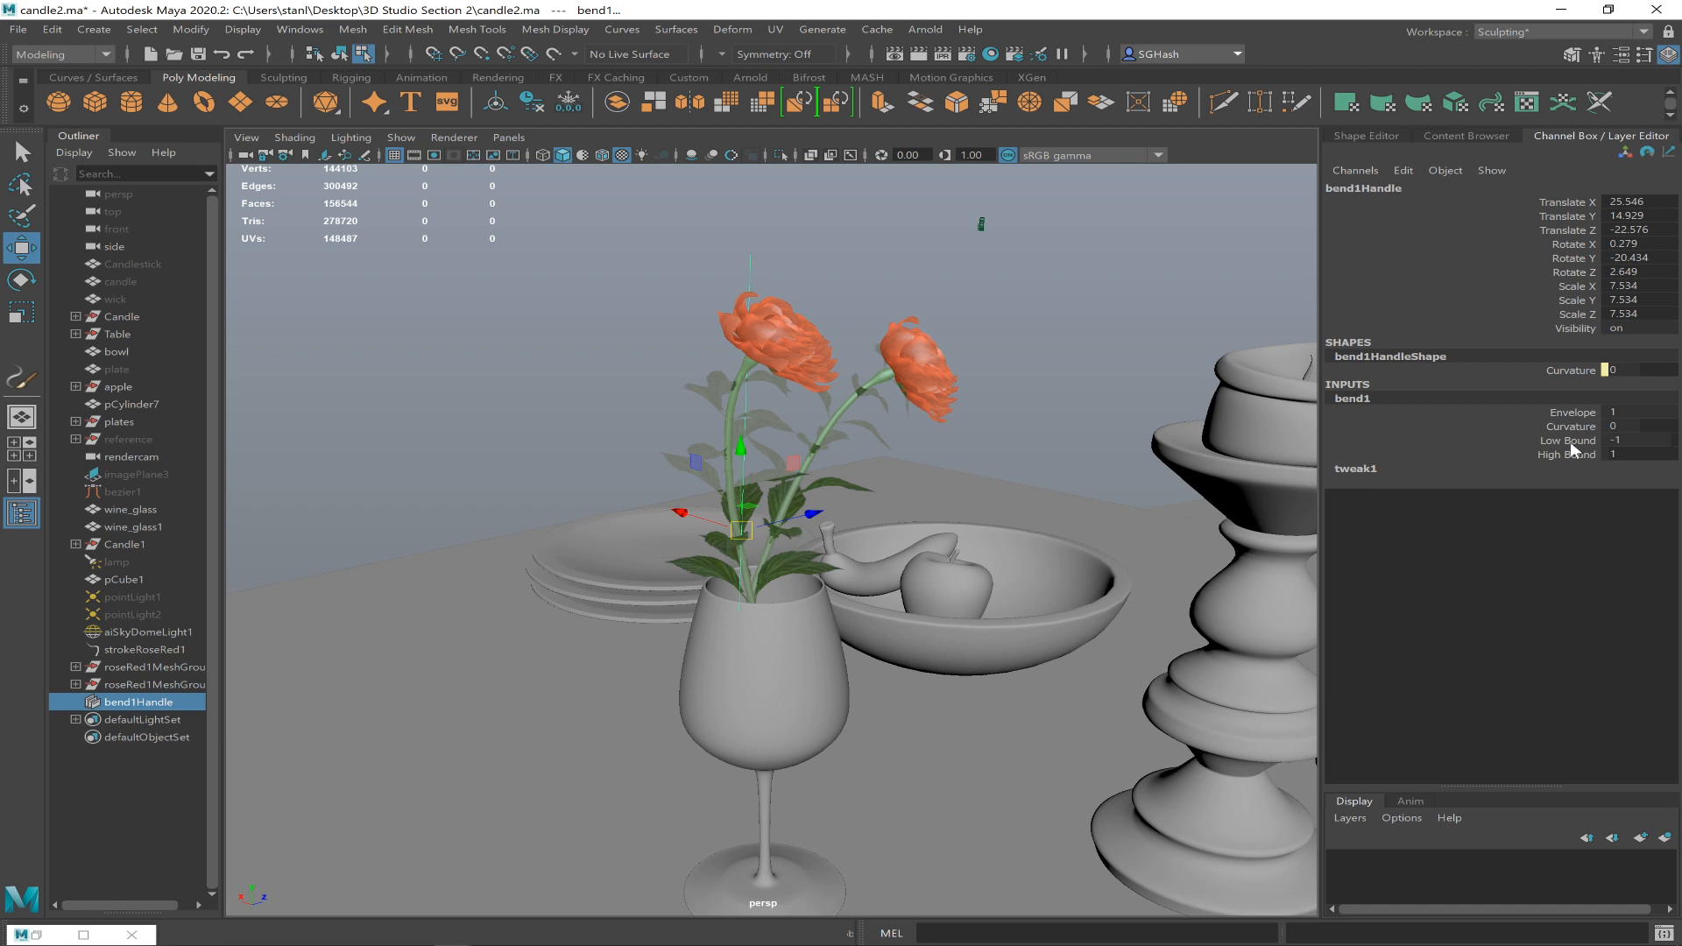
double_click(1614, 439)
type("0")
key("Return")
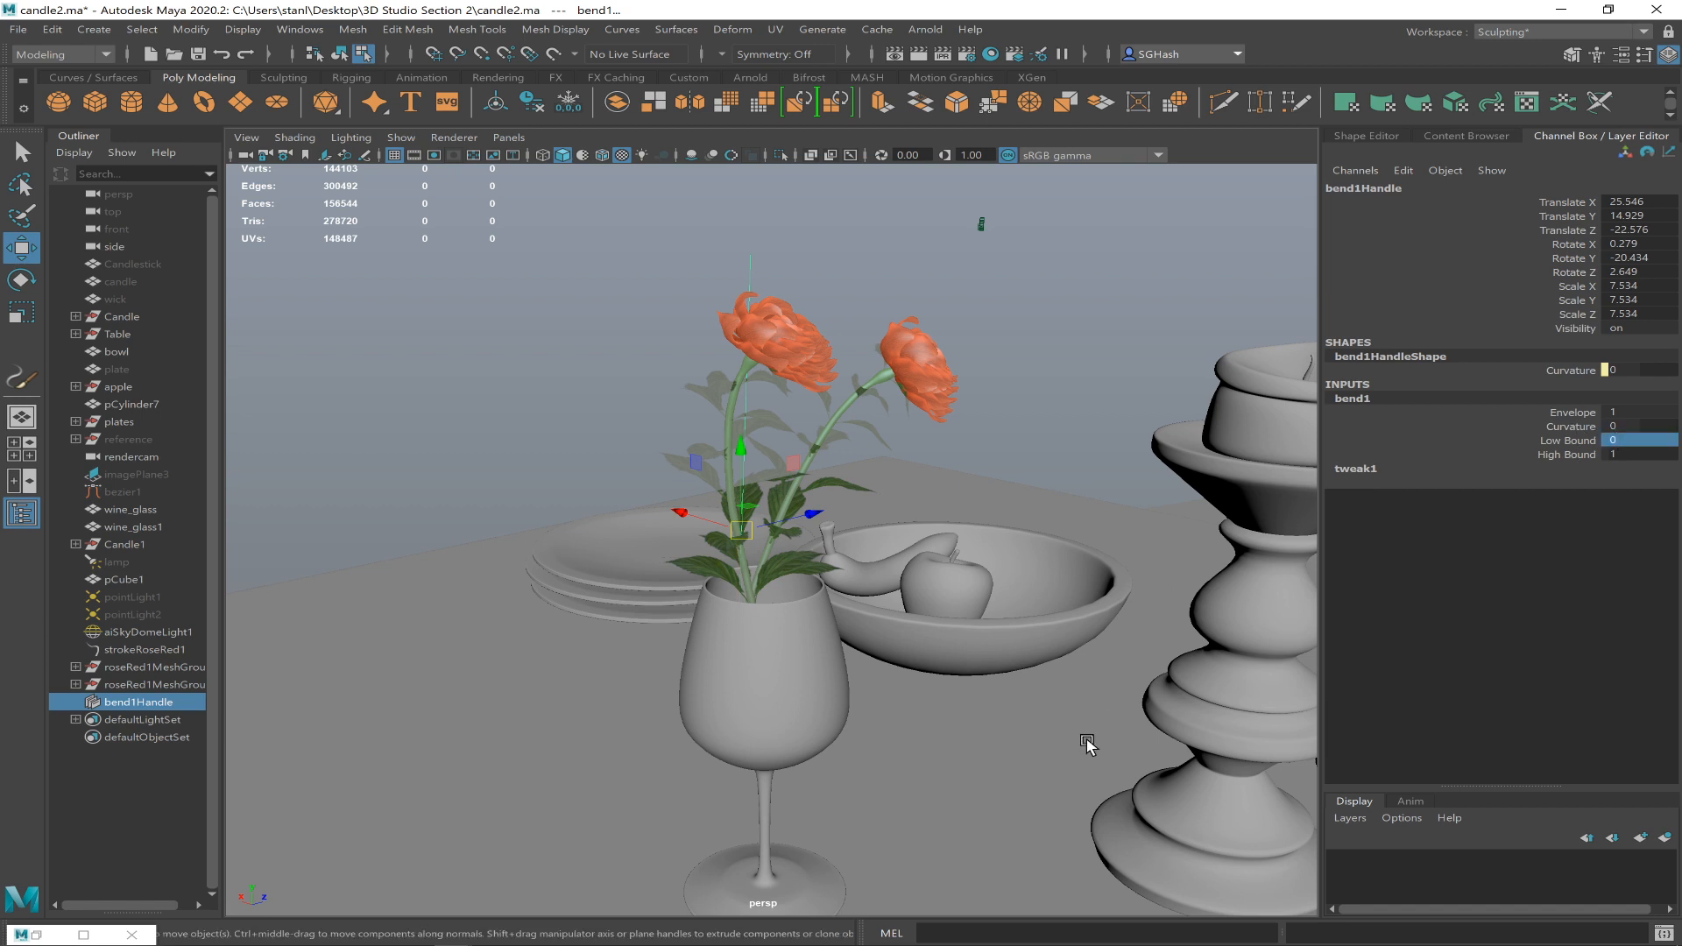
- Try a Curvature of 30 on the duplicated rose's bend deformer
left_click_drag(1037, 628, 932, 628, "alt")
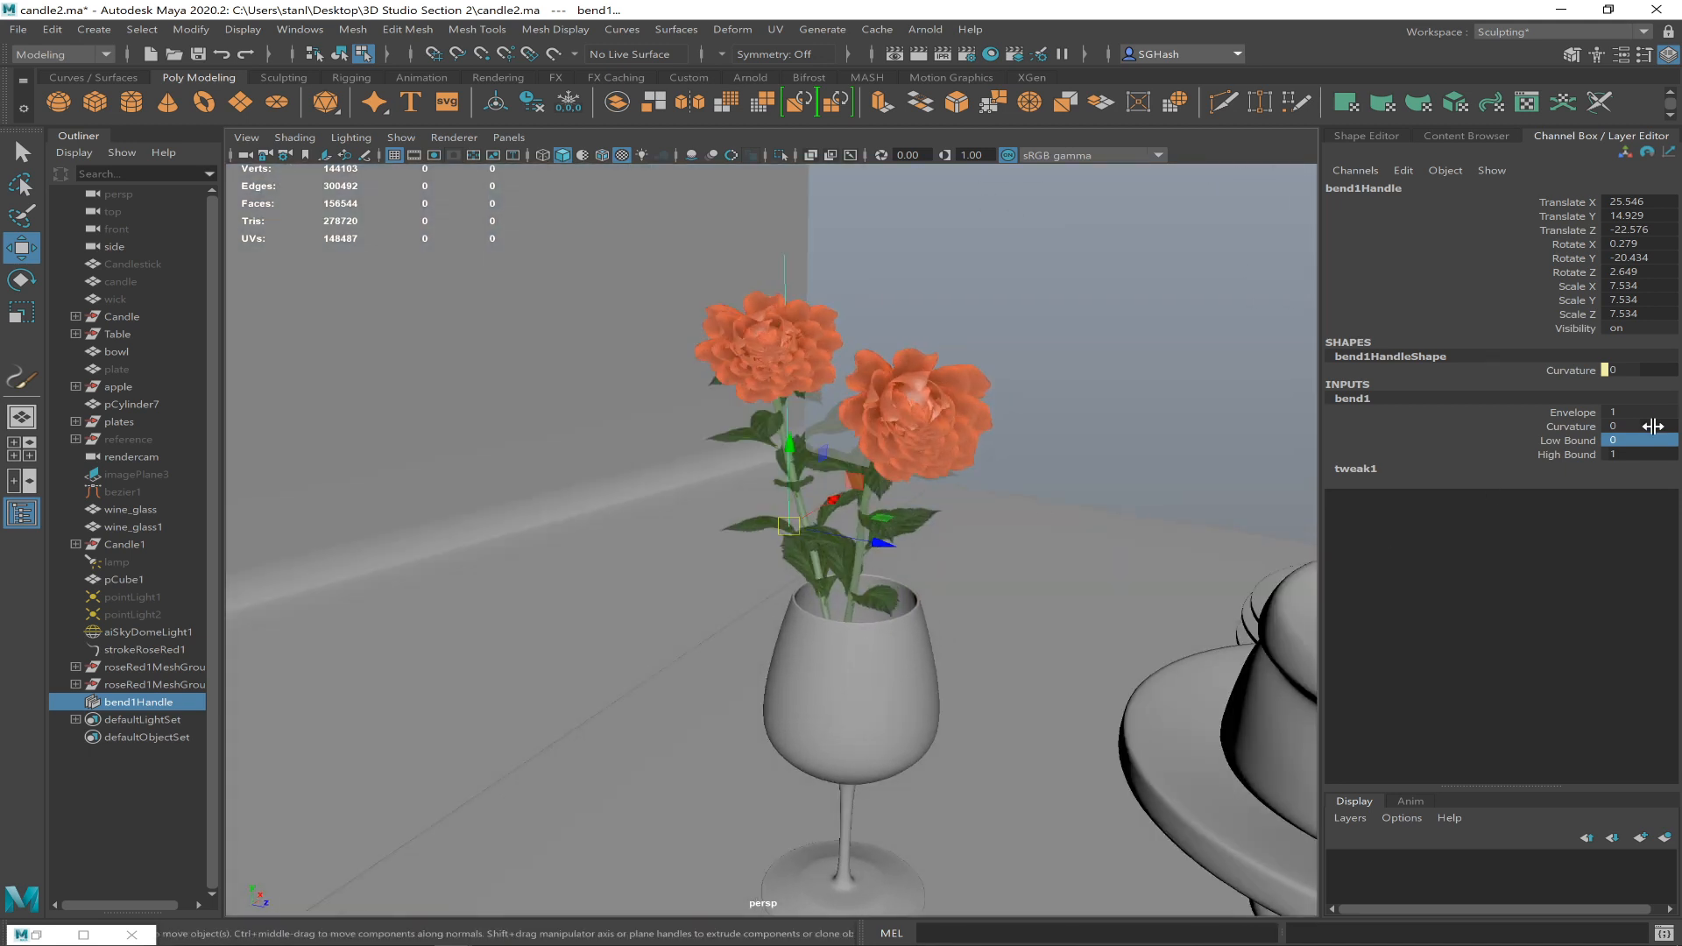
left_click(1590, 428)
left_click_drag(1617, 424, 1663, 424, "ctrl")
left_click(1630, 427)
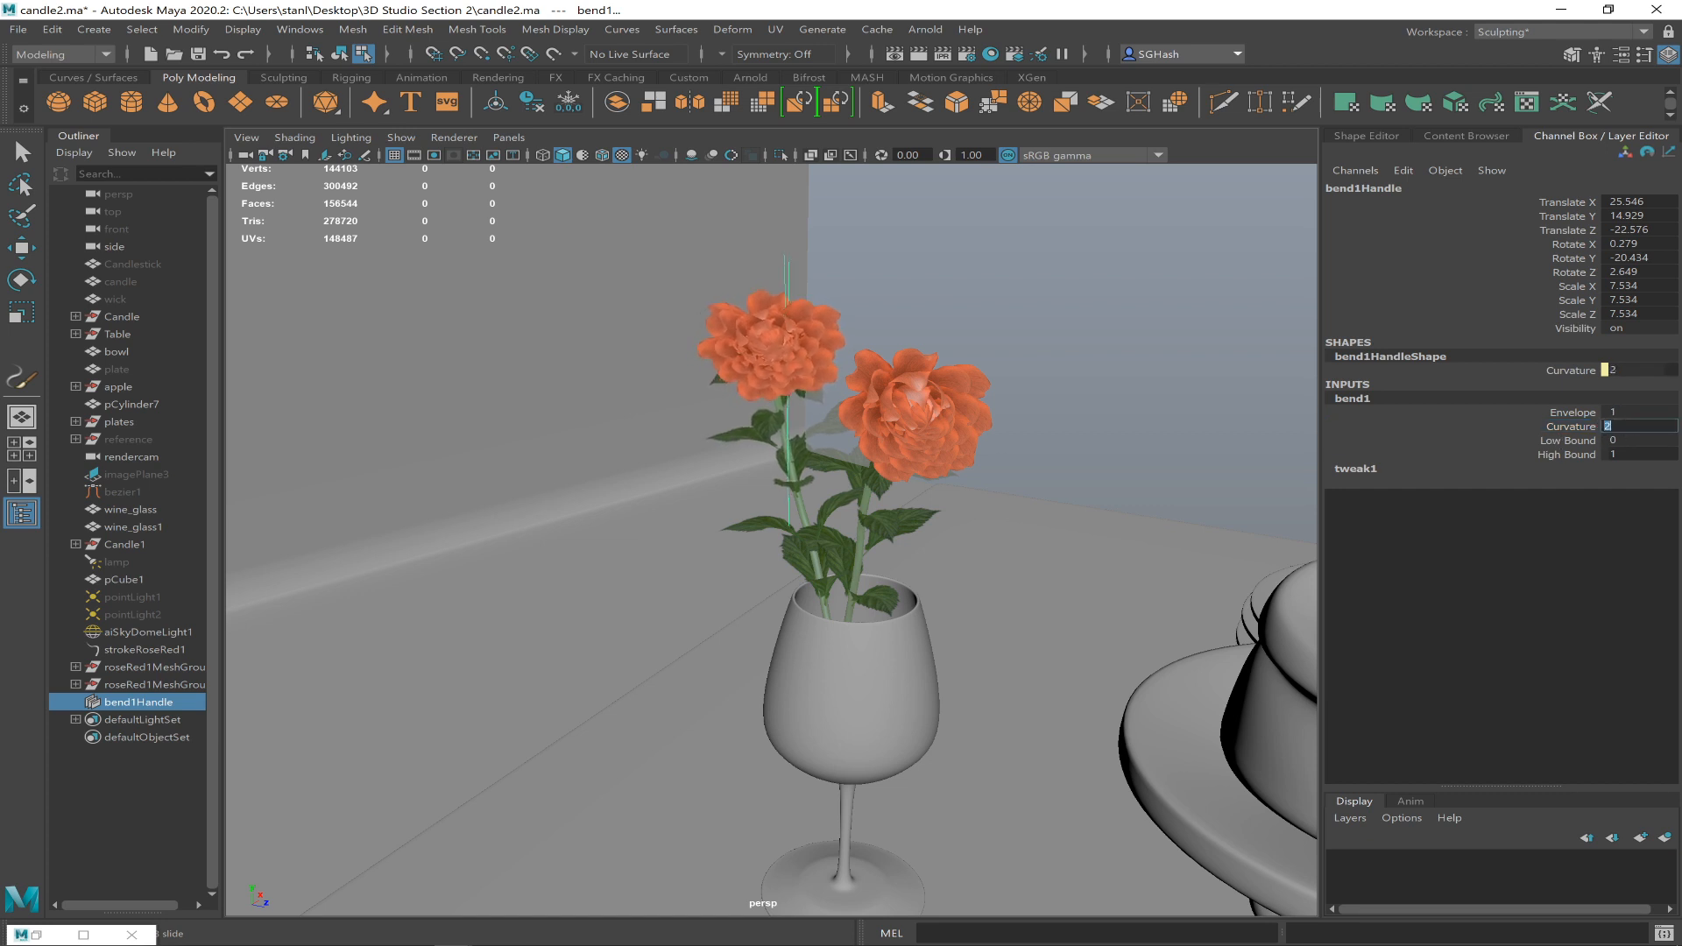
type("30")
key("Return")
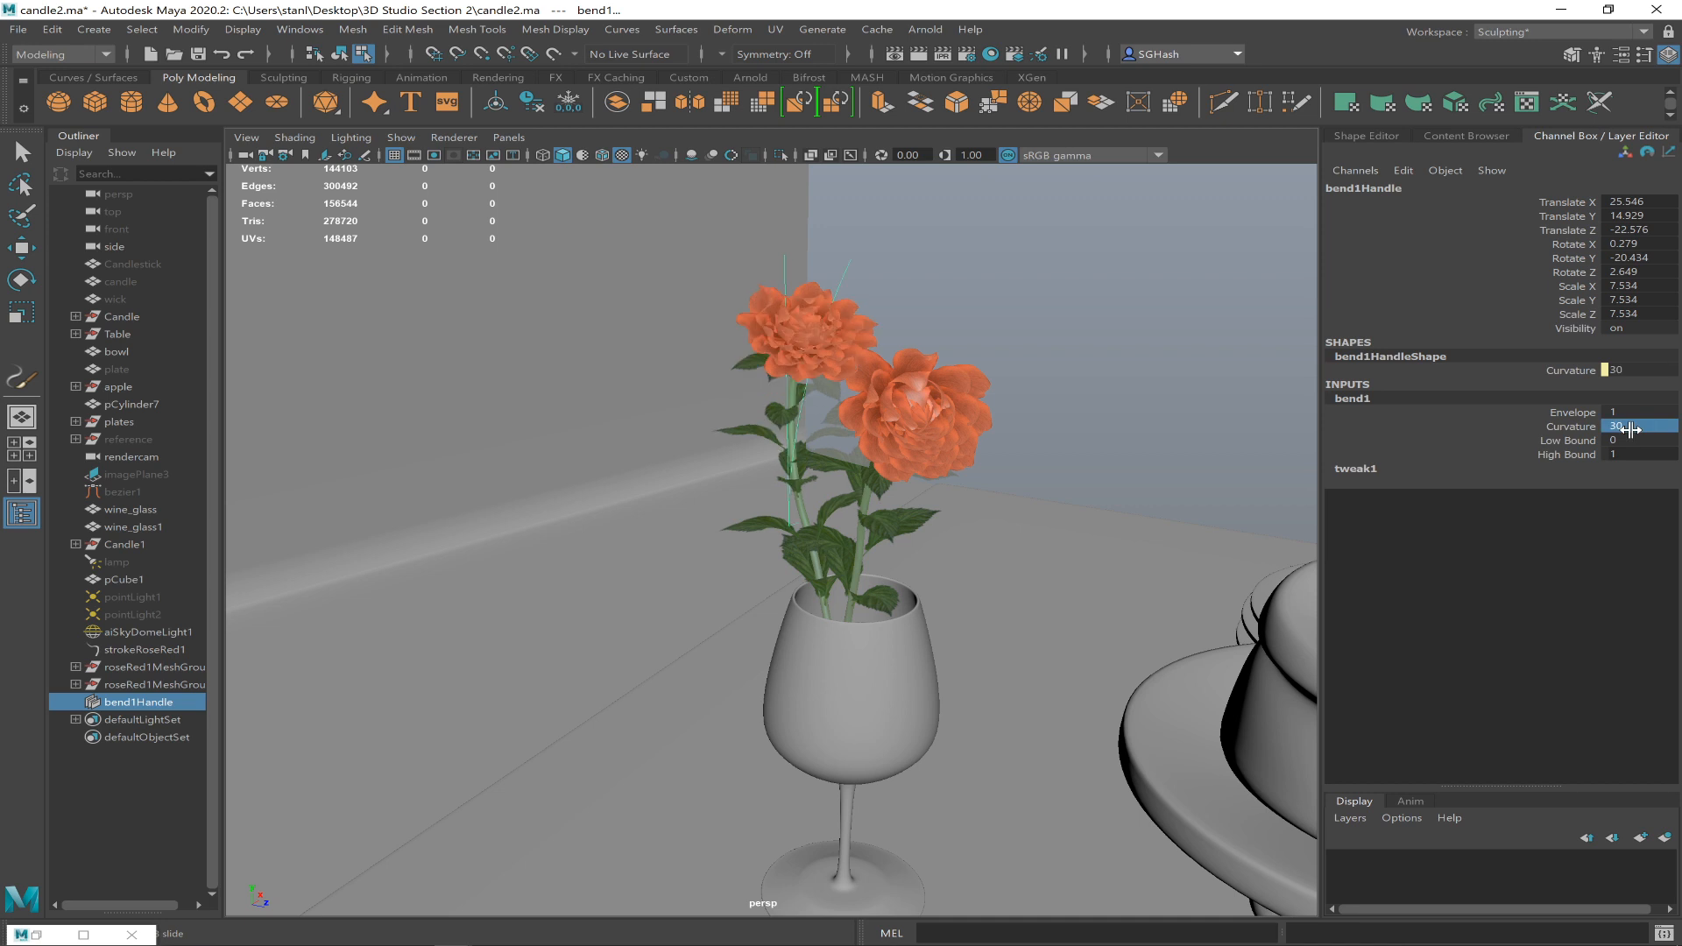
- Set the Curvature of the duplicated rose's bend deformer to 40
left_click_drag(1002, 518, 1025, 491, "alt")
left_click(1639, 426)
type("40")
key("Return")
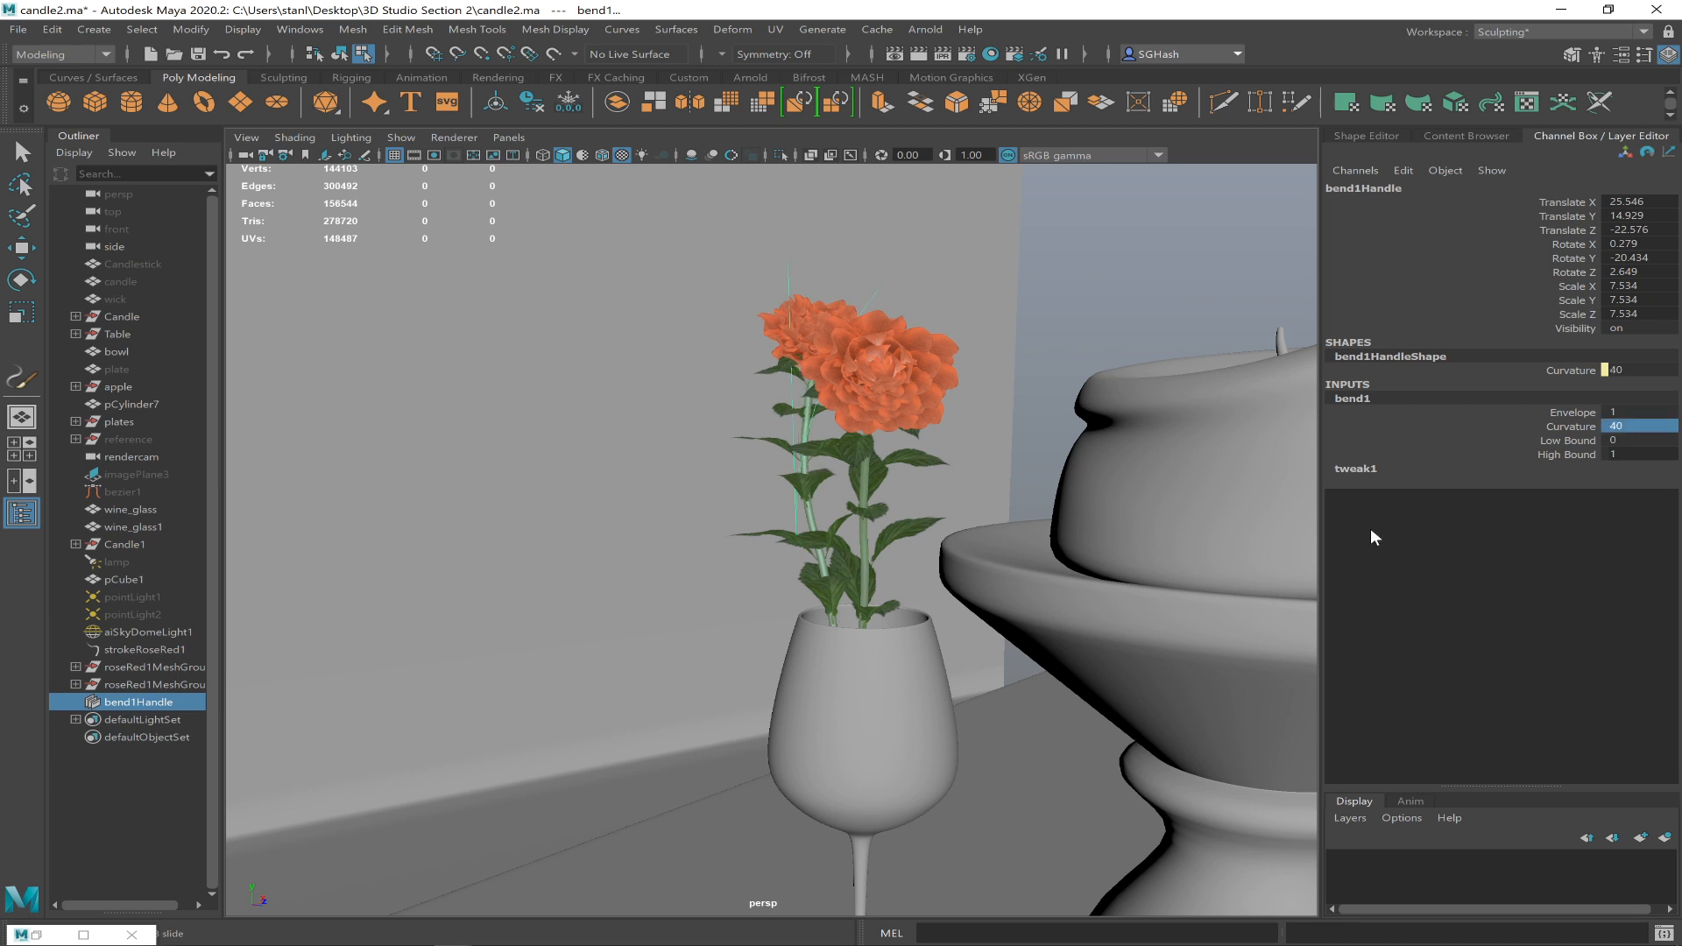
- Lower the bend handle to the glass rim and tilt it to about 25.5° in Z, undoing the last adjustments beyond that
left_click_drag(984, 488, 866, 489, "alt")
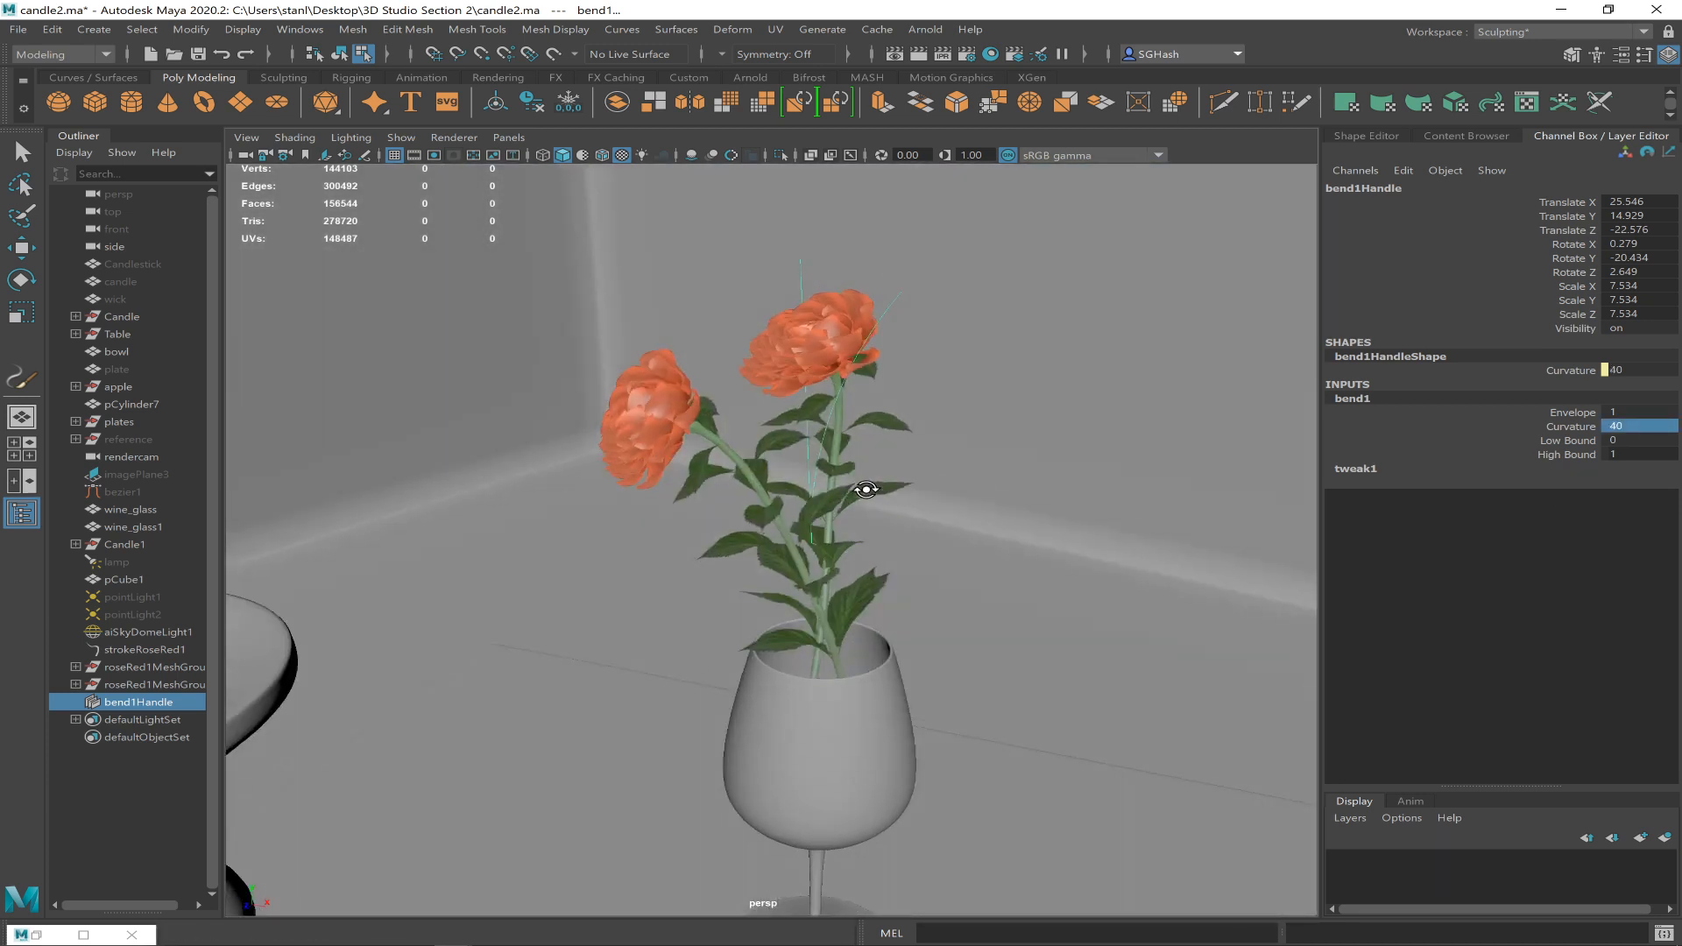
key("w")
left_click_drag(825, 526, 927, 613)
key("e")
key("w")
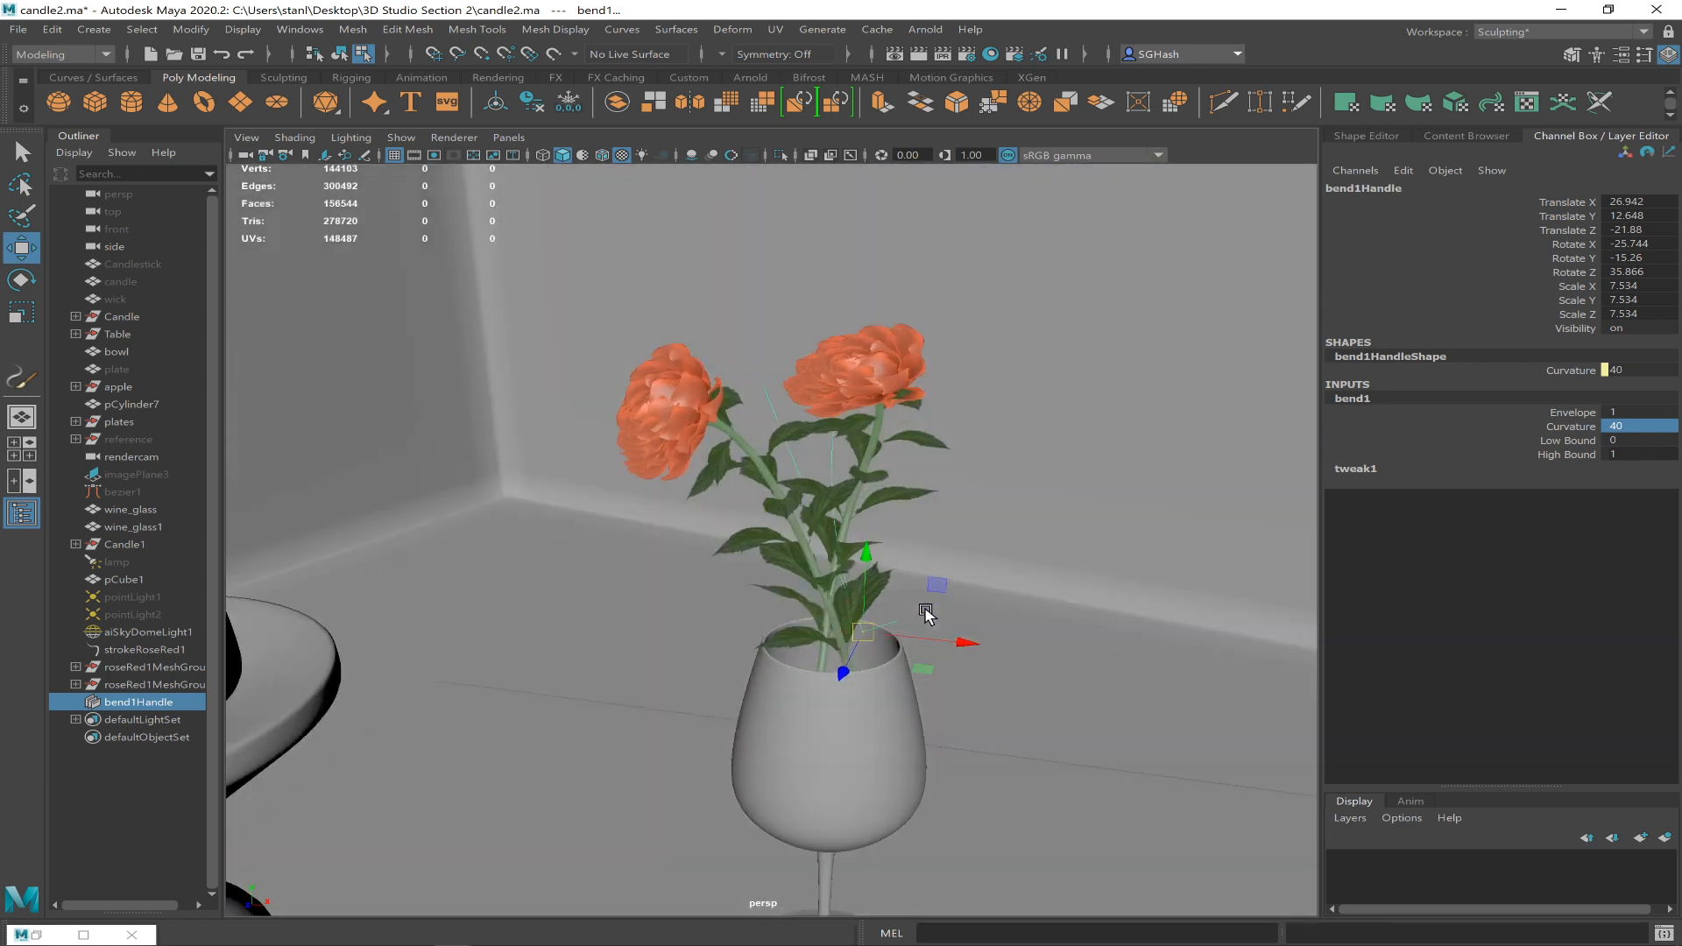
key("ctrl+z")
key("ctrl+z")
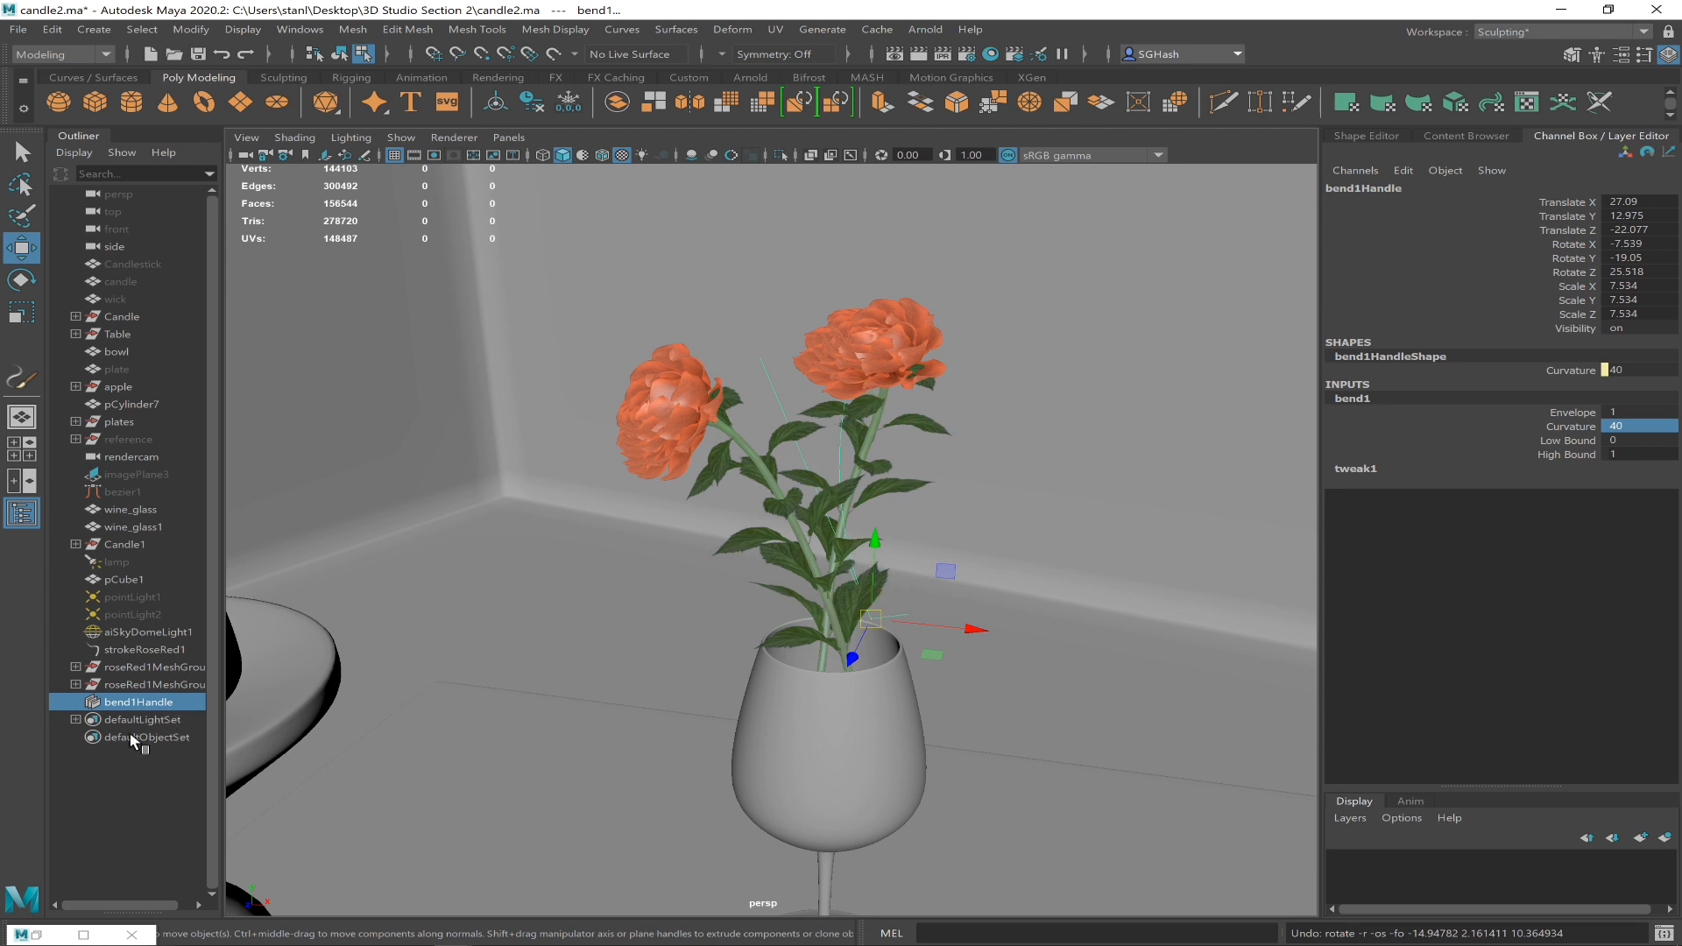
- Select both rose mesh groups and delete their history to bake in the bend
left_click(180, 684)
left_click(175, 670, "ctrl")
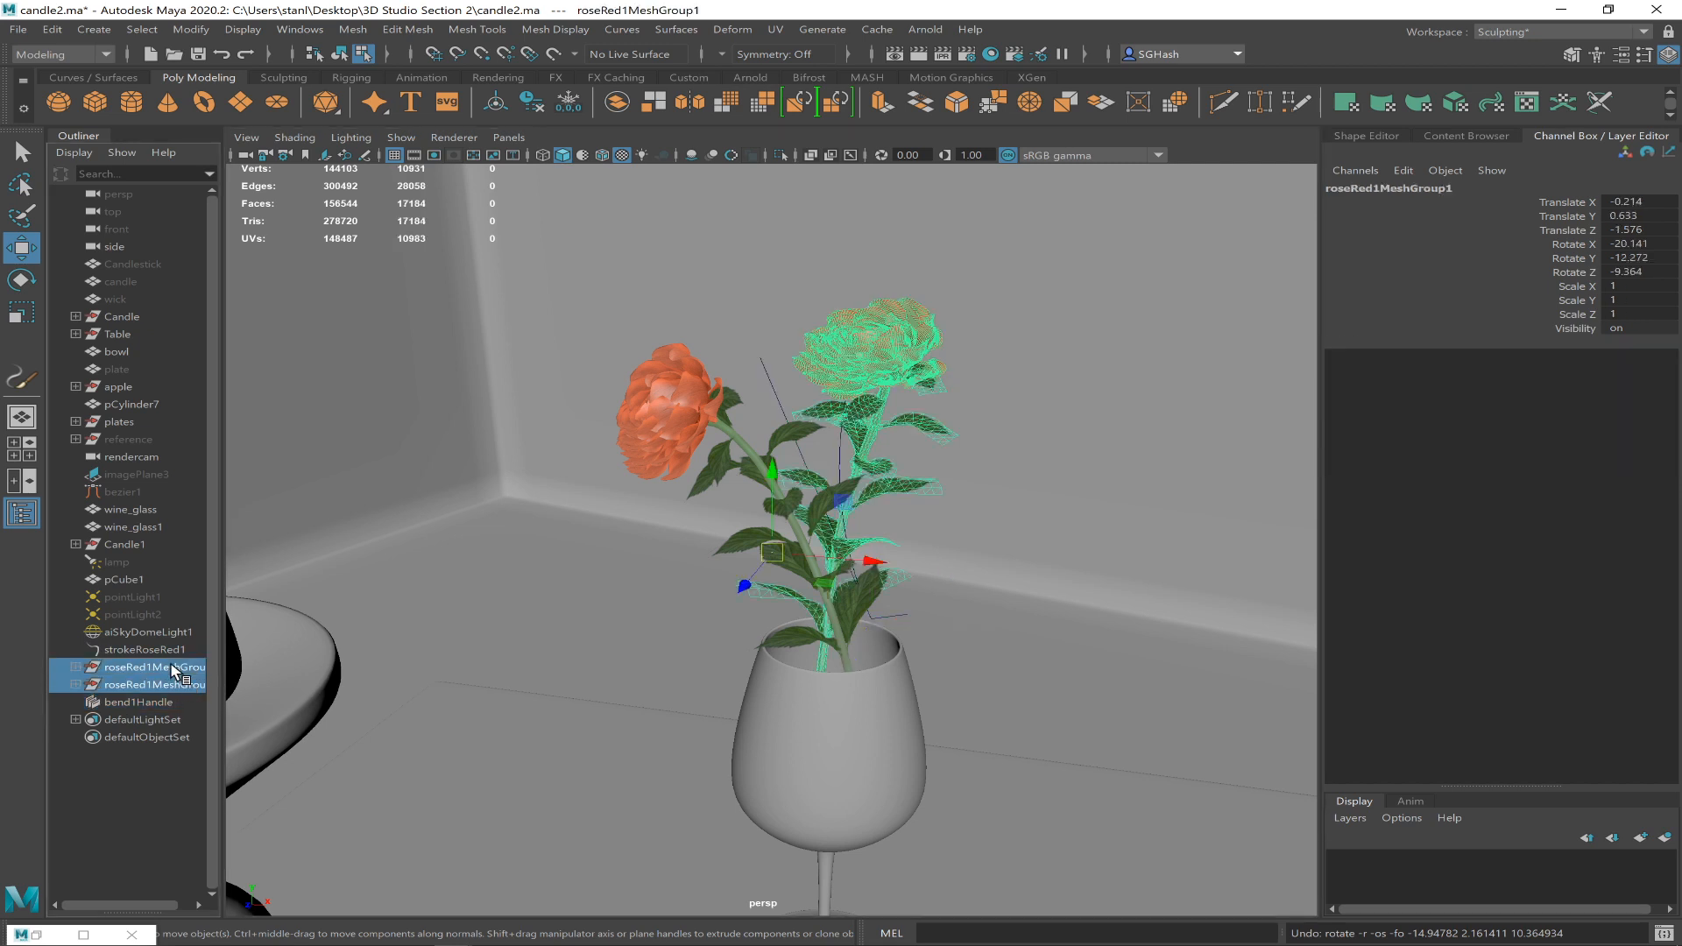
left_click(46, 33)
mouse_move(242, 238)
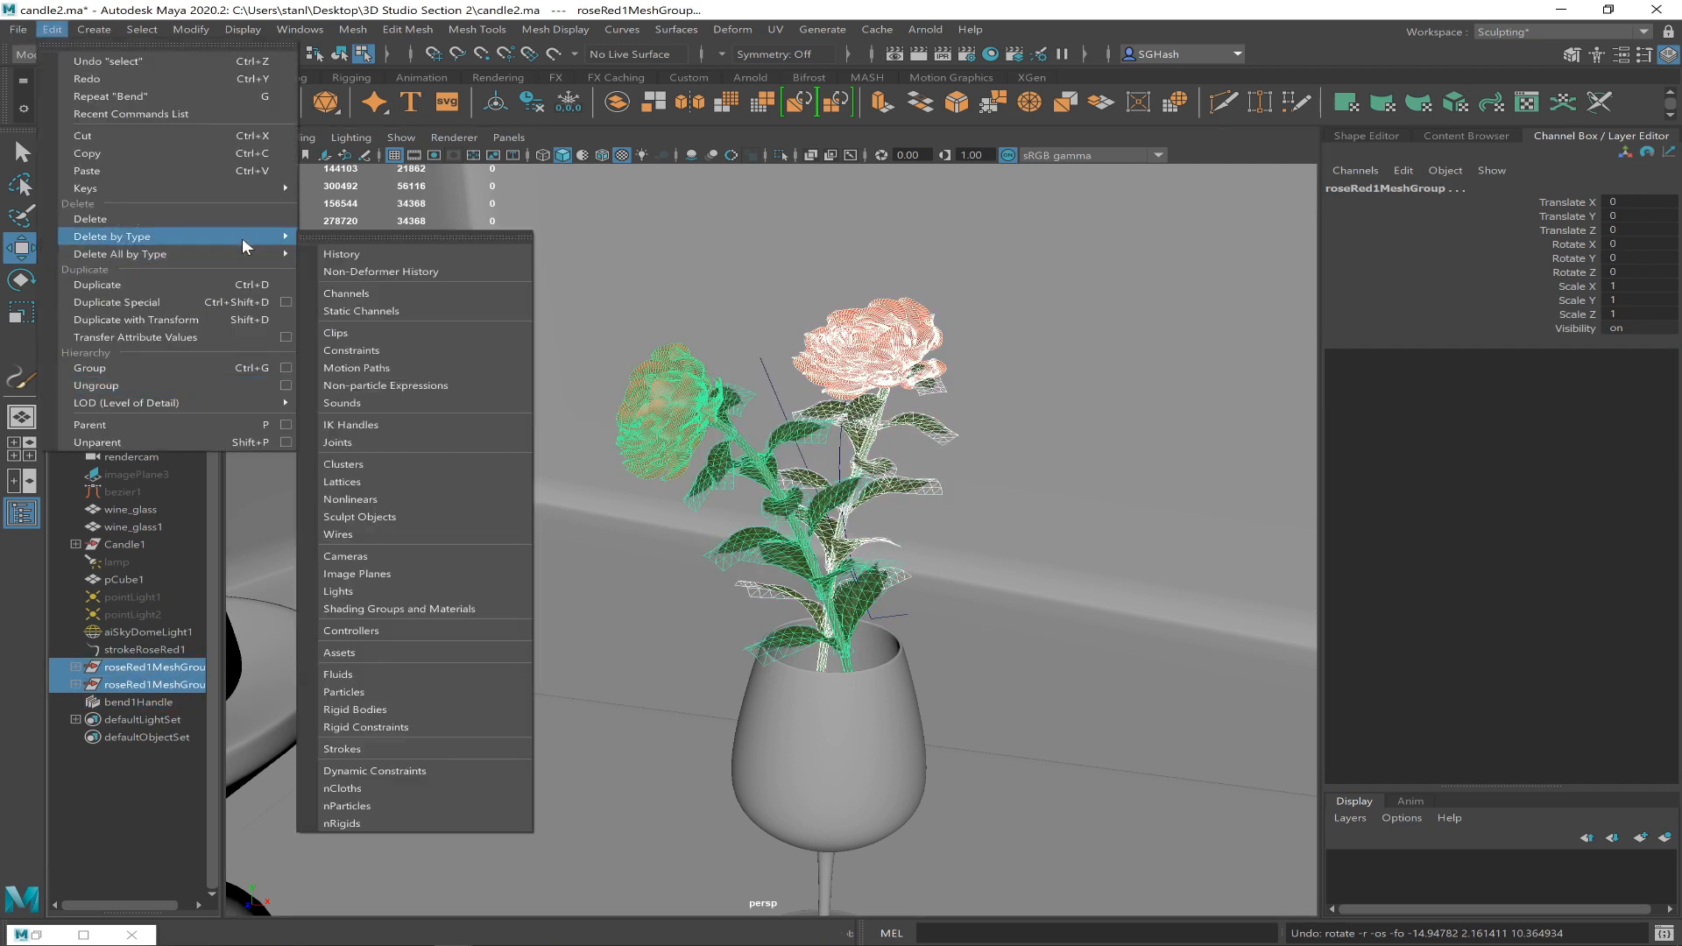
left_click(351, 253)
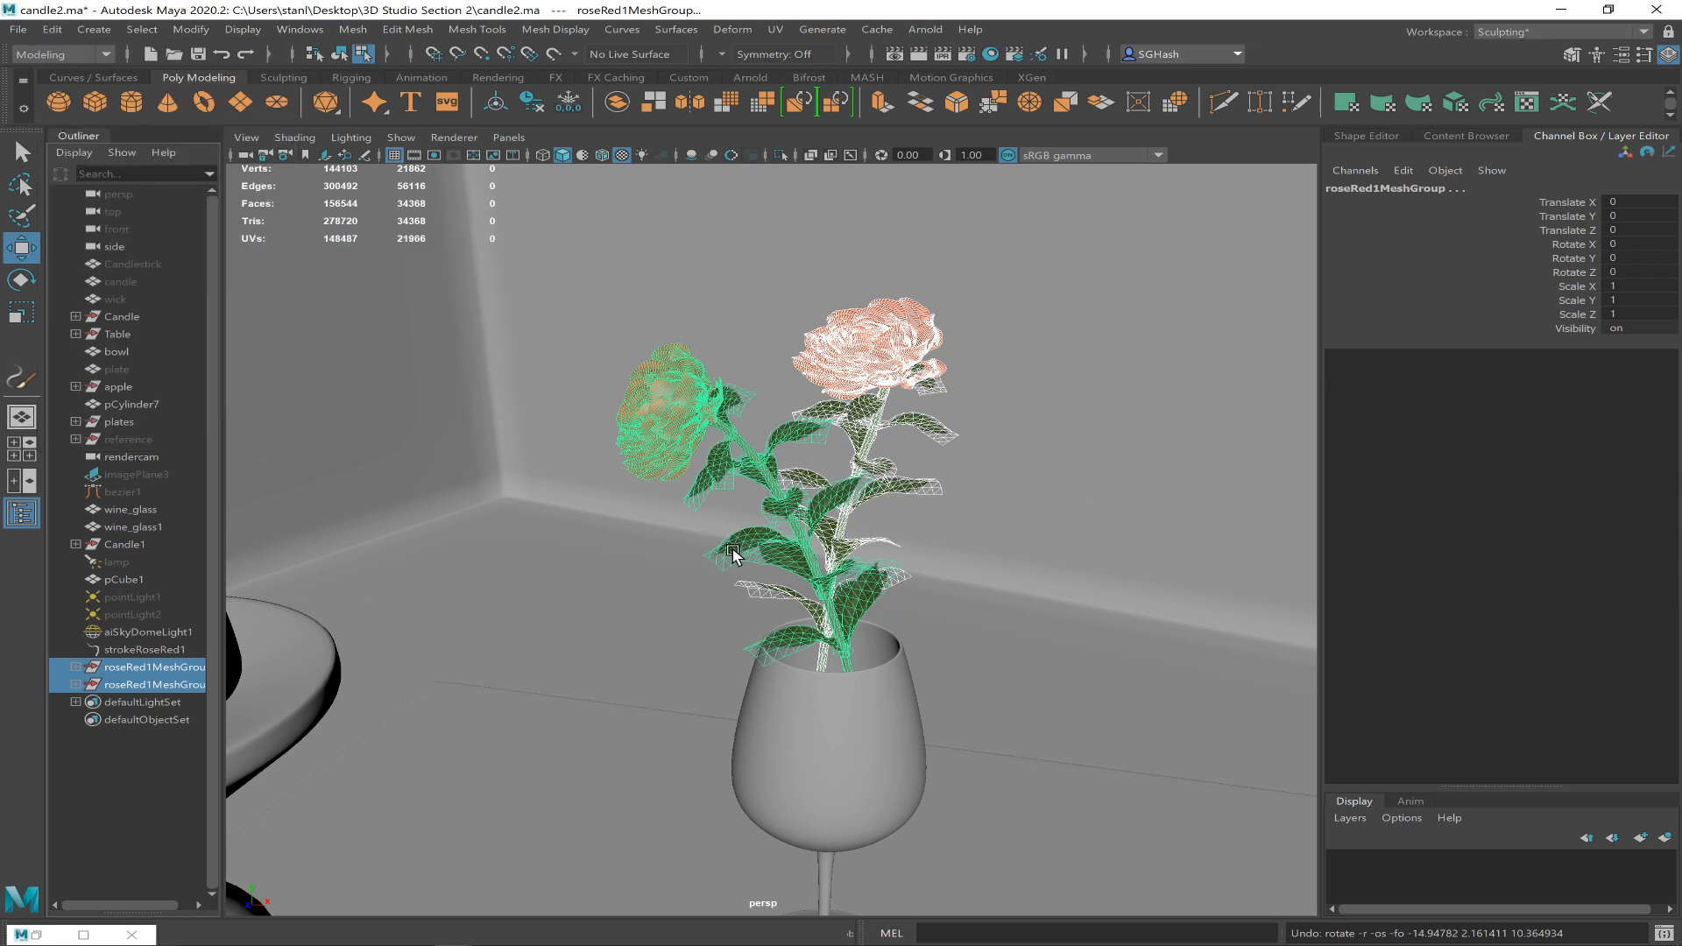
right_click_drag(773, 654, 658, 642, "alt")
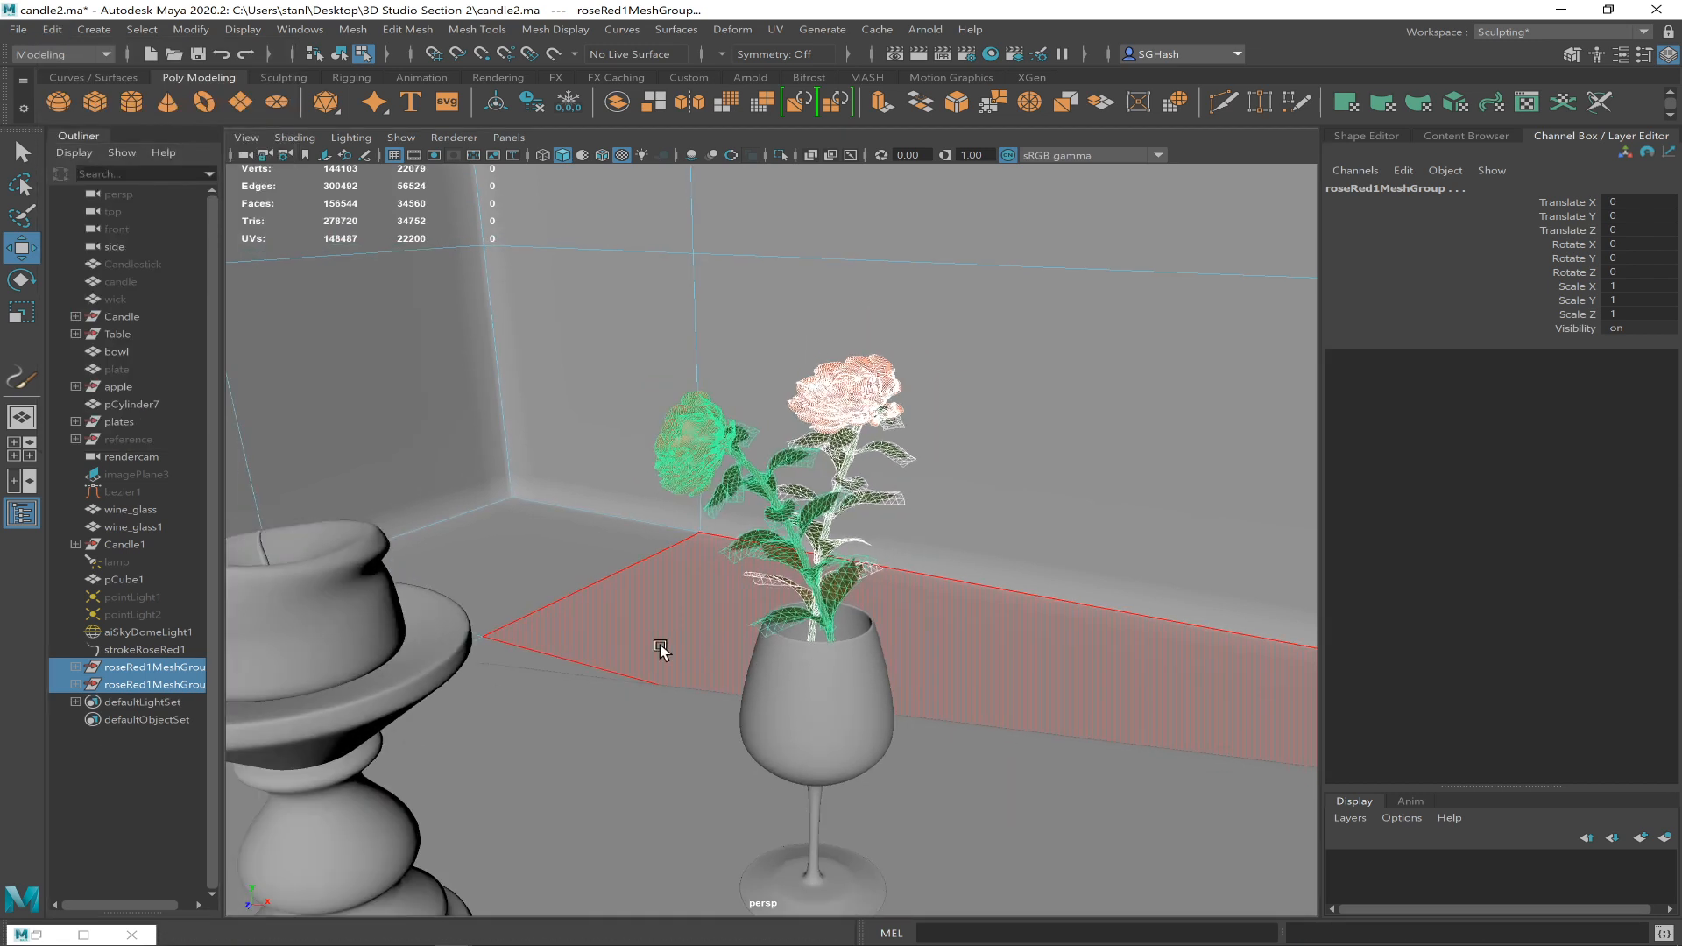
- Look through the rendercam camera and render the scene with Arnold
left_click(698, 650)
left_click_drag(638, 634, 483, 613, "alt")
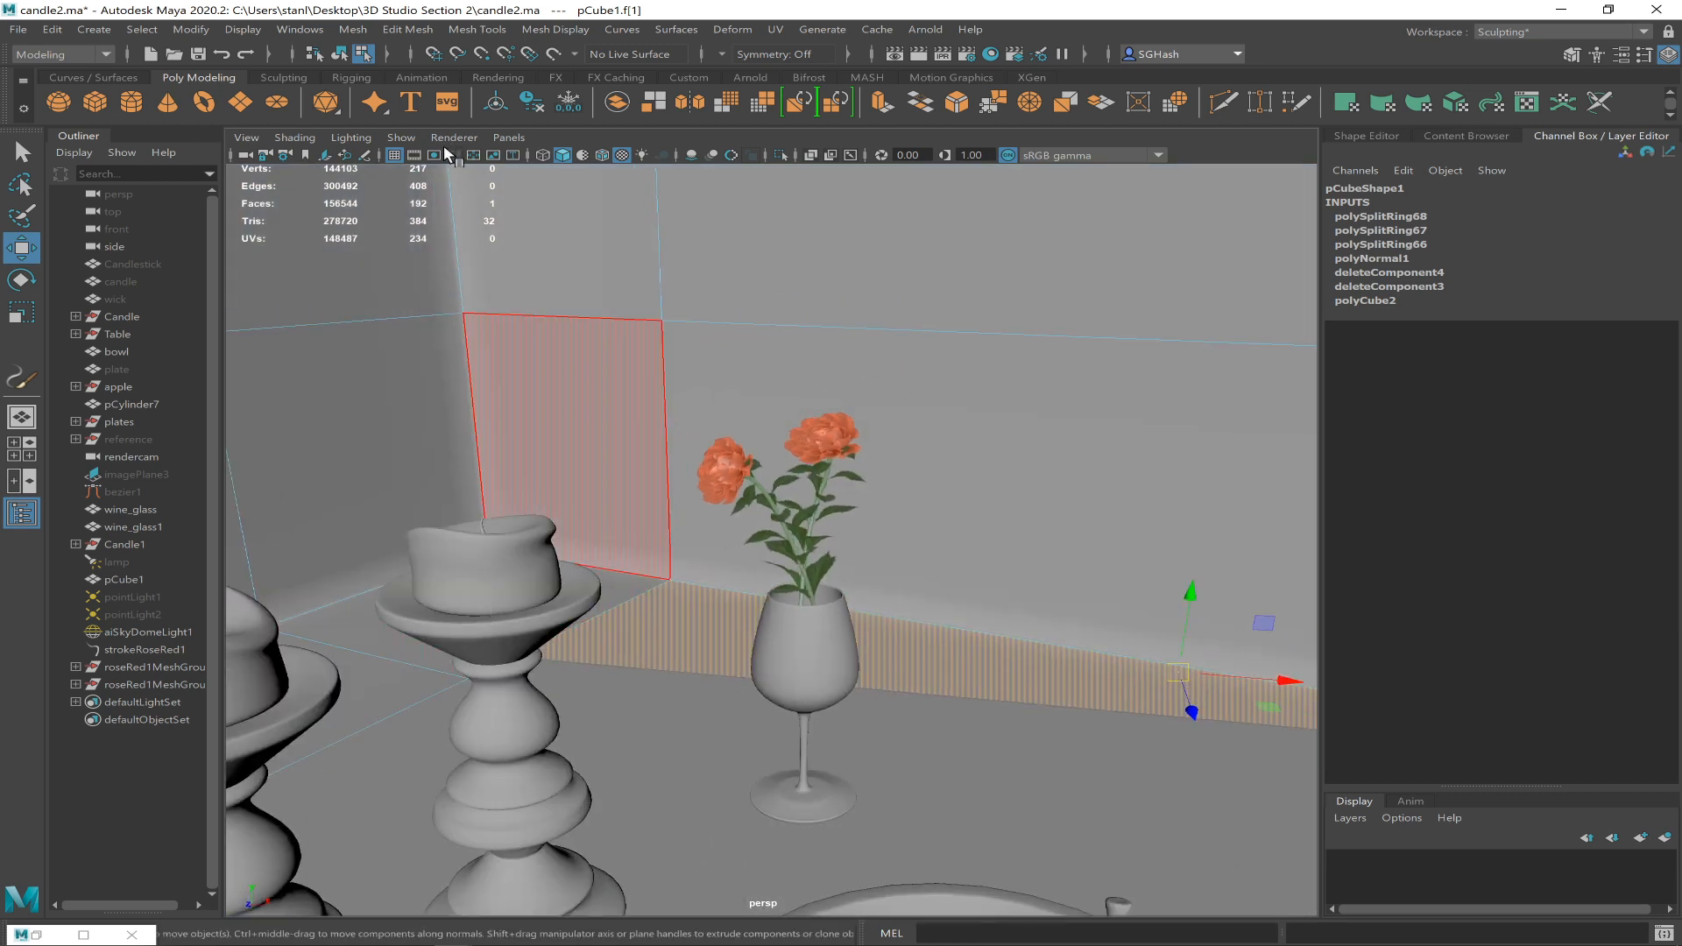
left_click(509, 138)
mouse_move(659, 163)
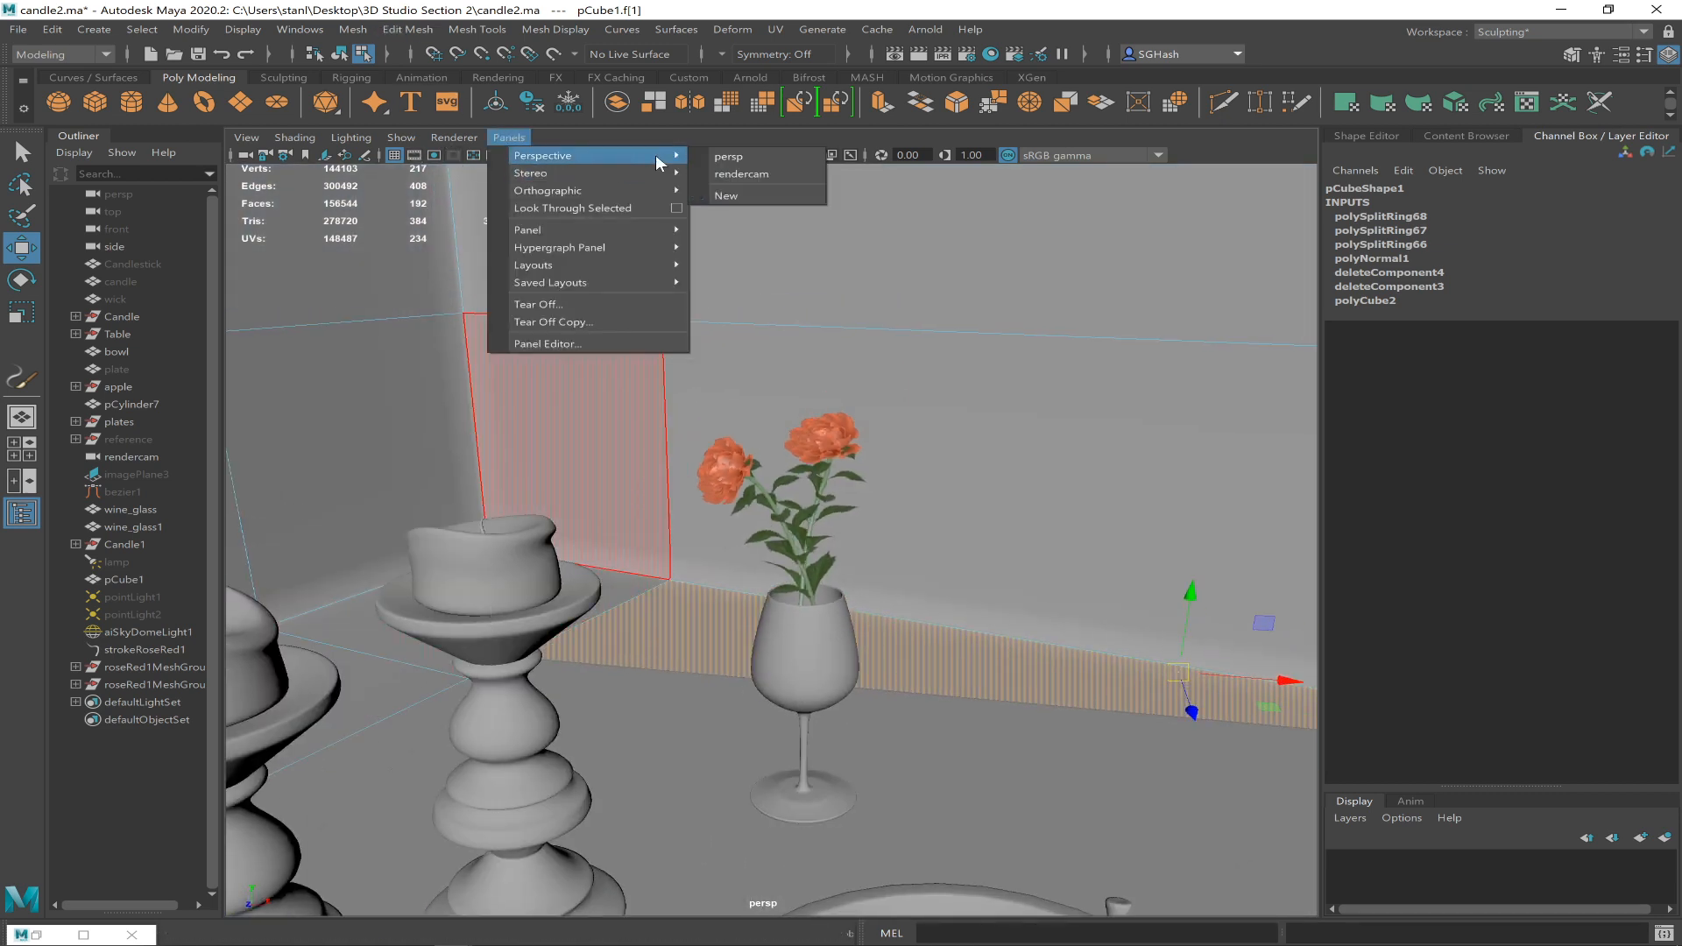
left_click(741, 172)
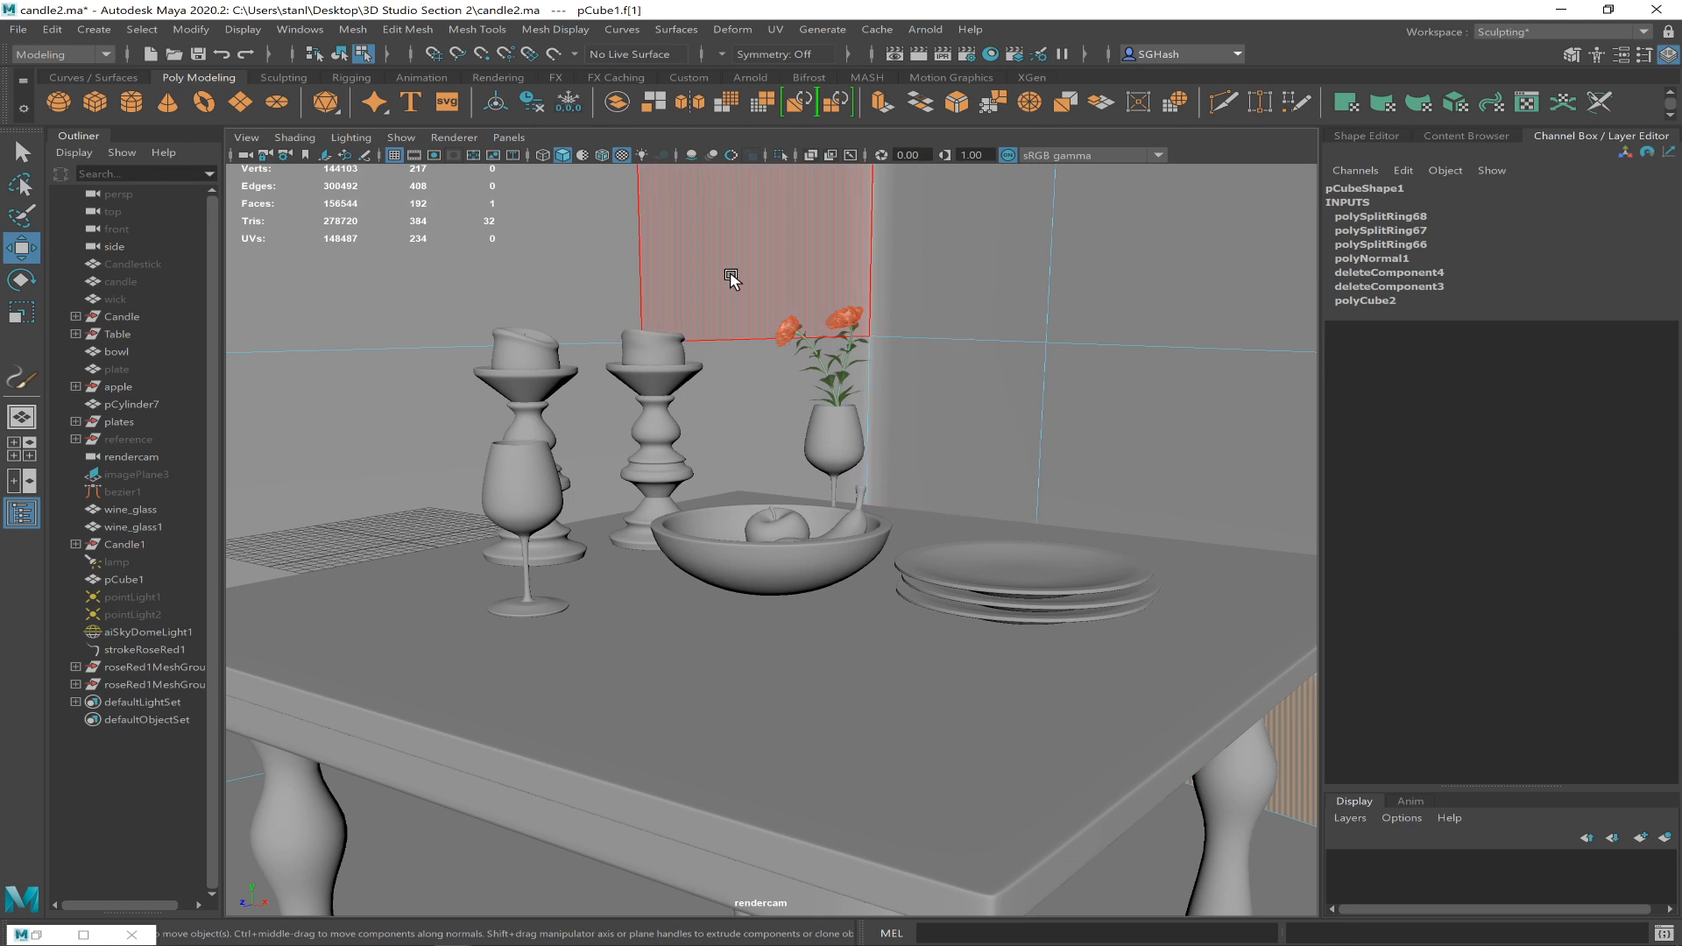
middle_click_drag(727, 565, 878, 195)
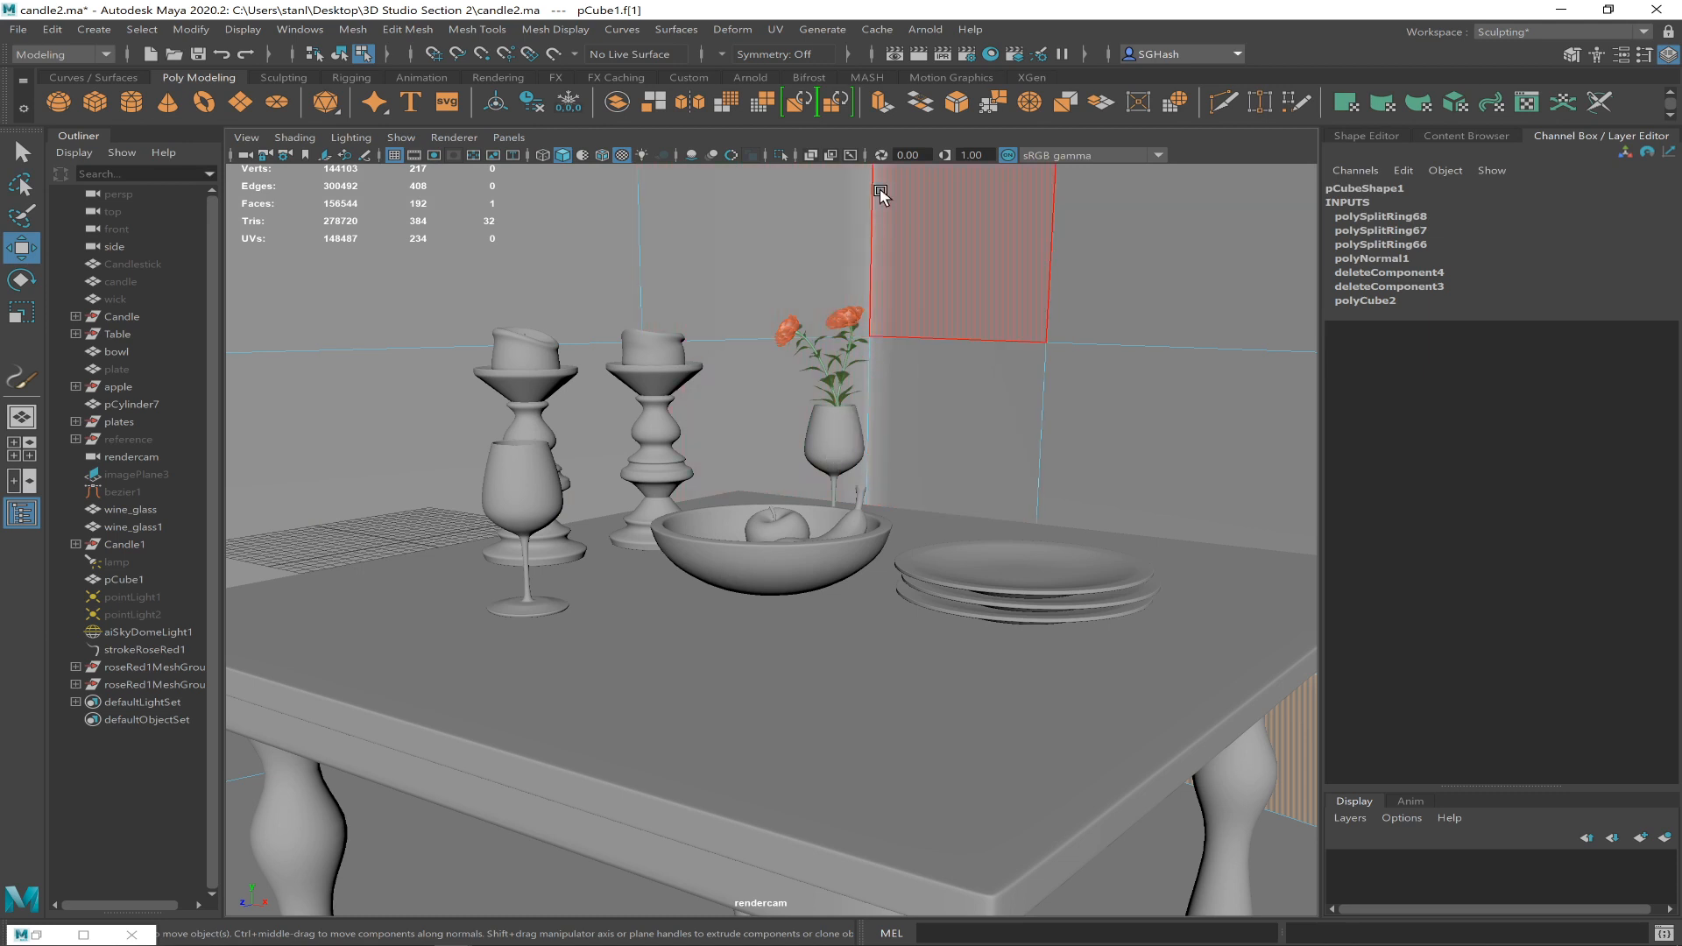
left_click(920, 56)
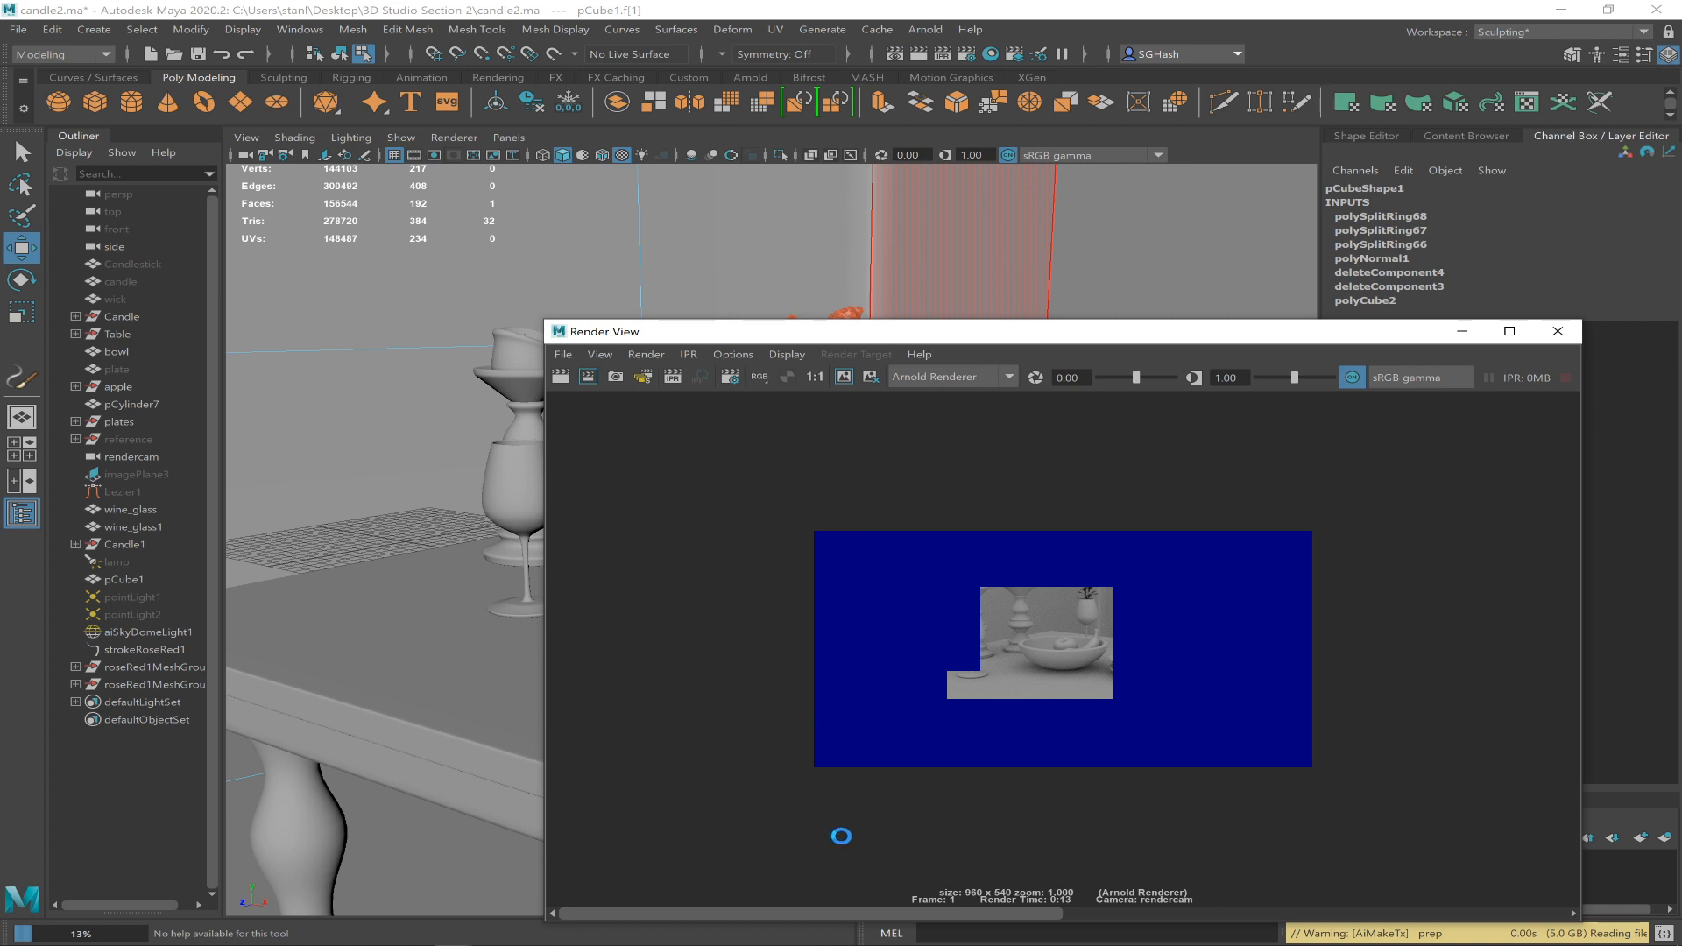
left_click(841, 836)
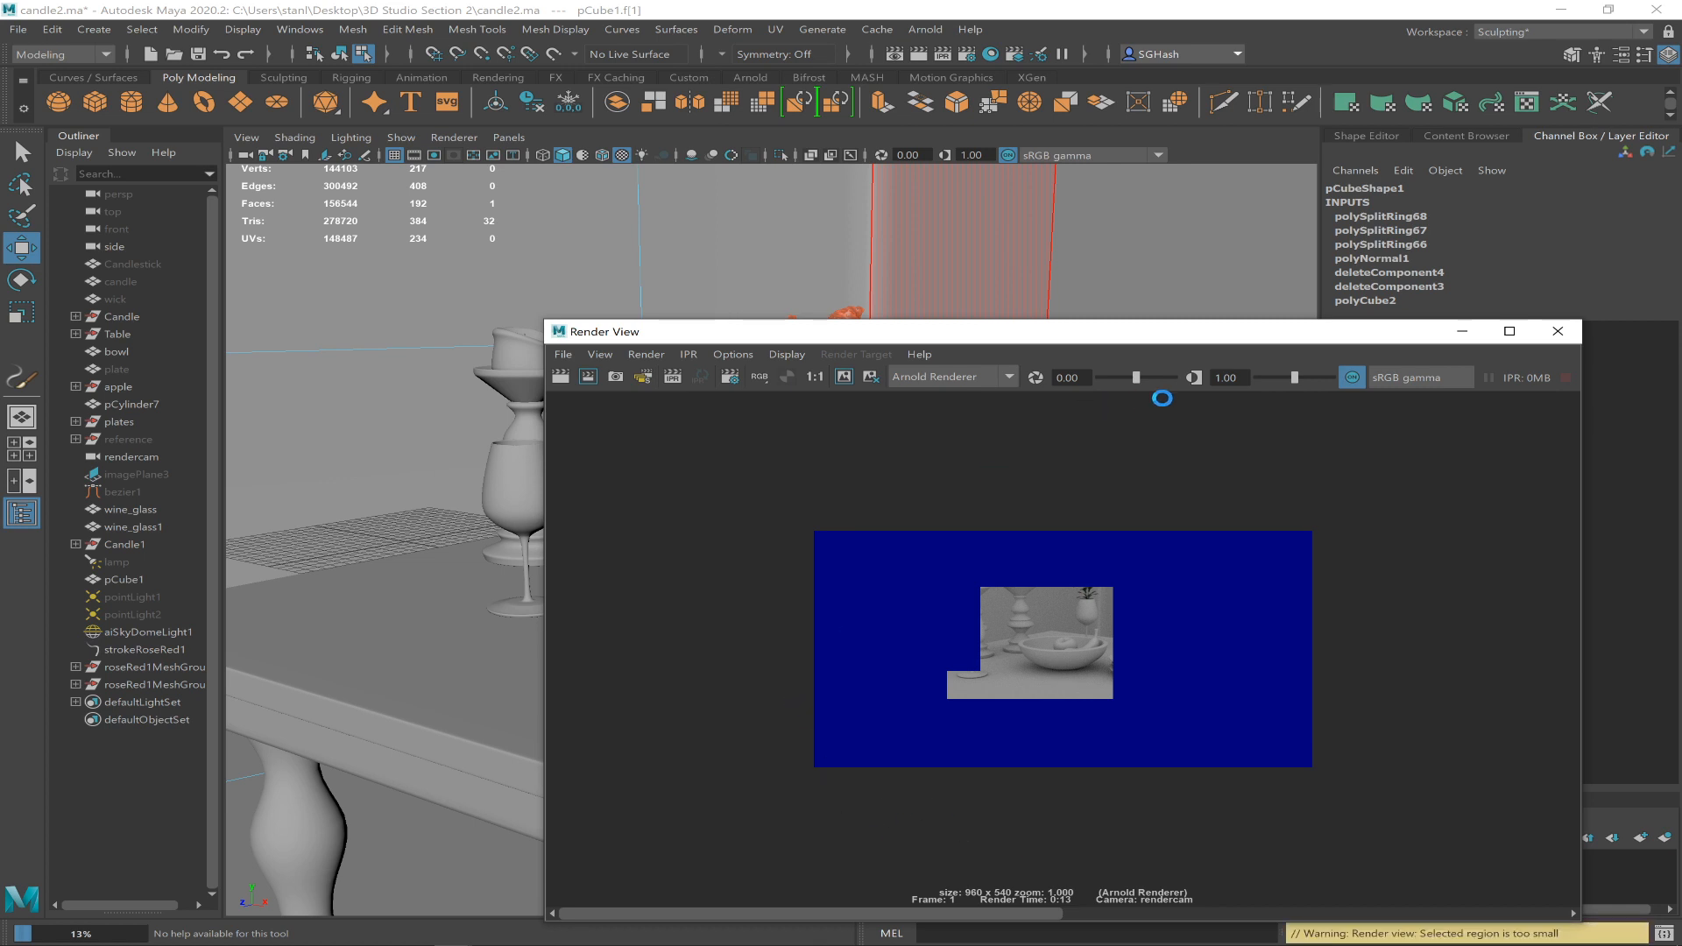
left_click_drag(1110, 332, 1005, 260)
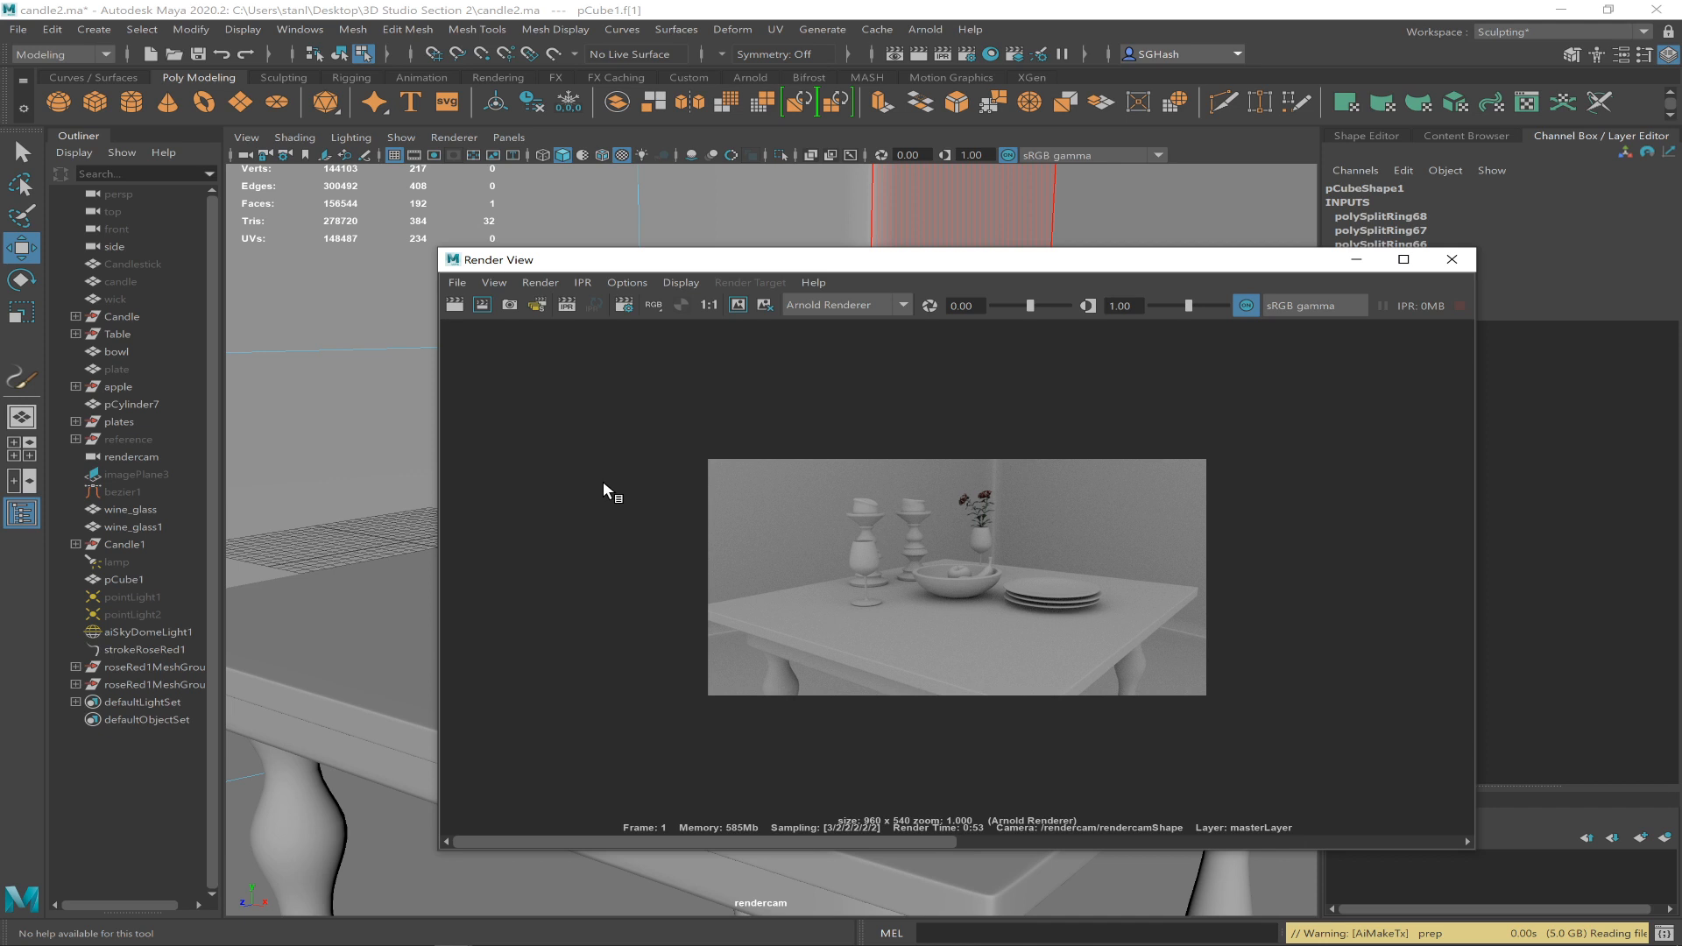
- Check the live stream page and its chat in the browser, and return to Maya and minimize the Render View
key("alt+Tab")
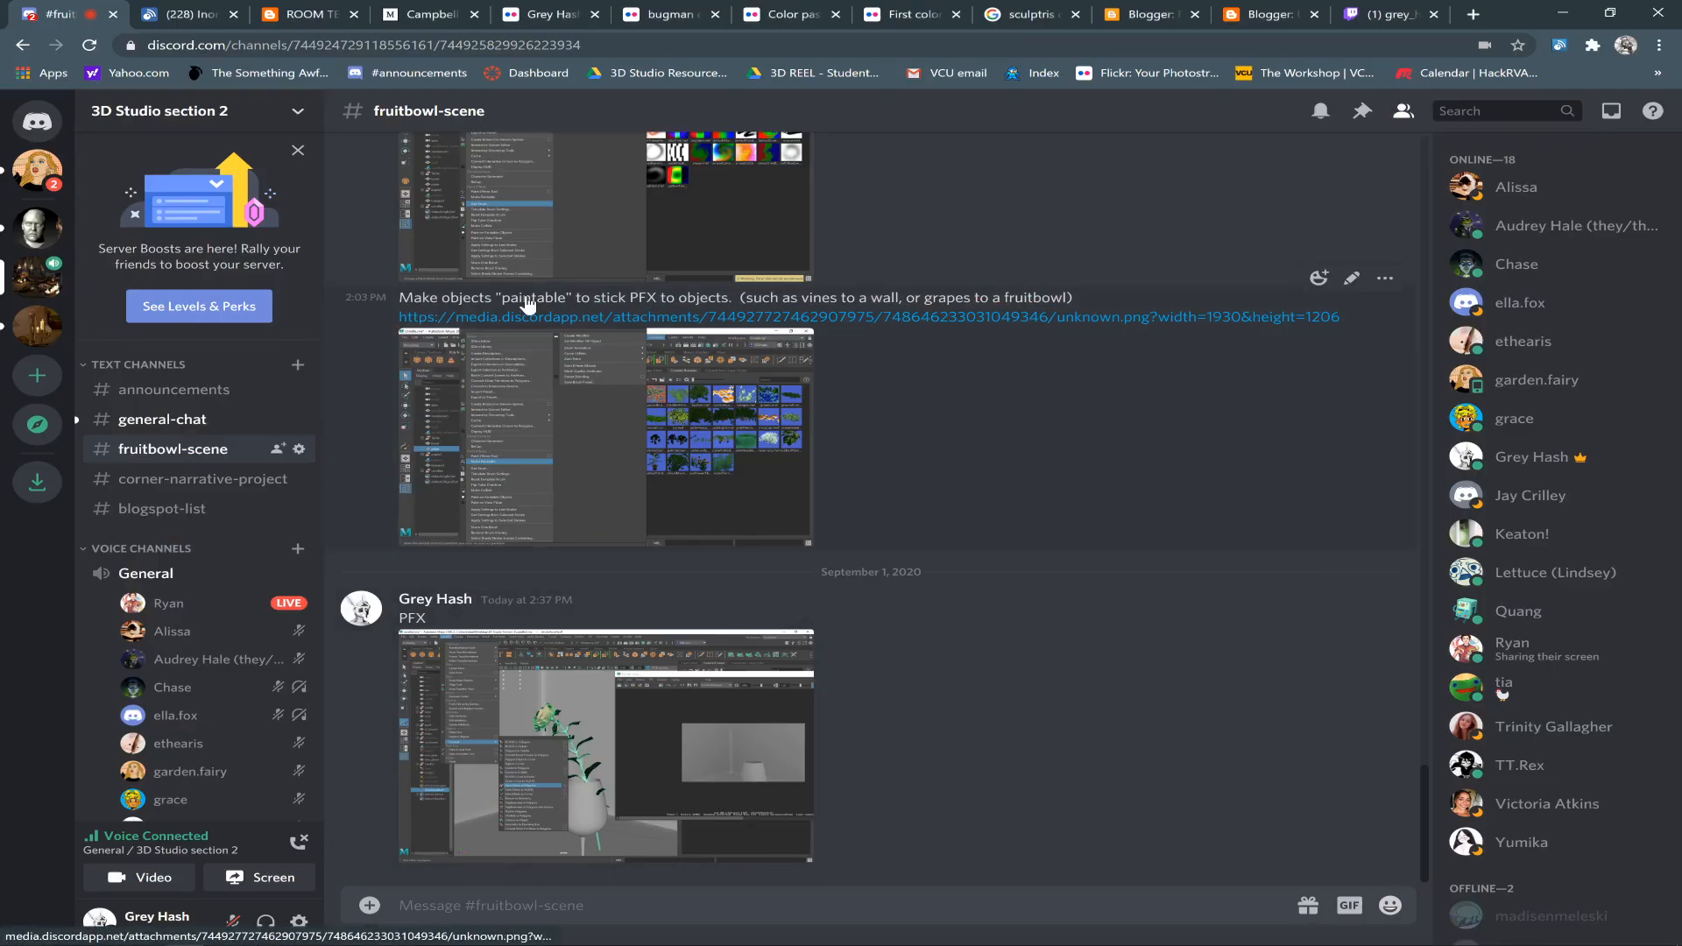
left_click(1391, 14)
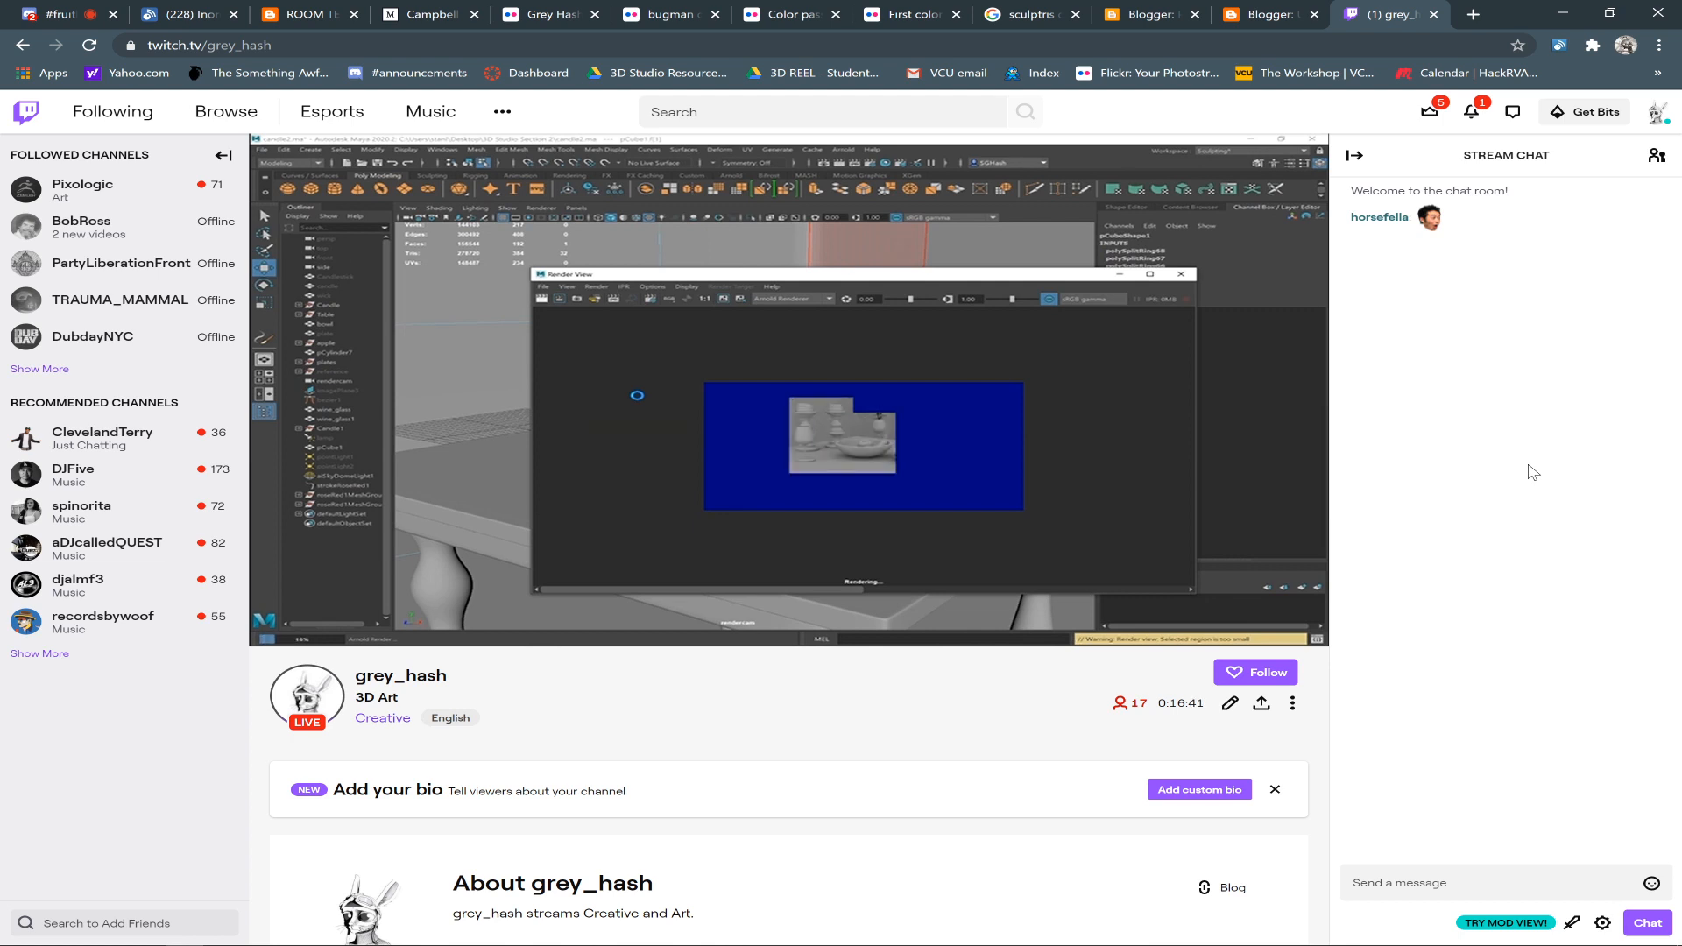
key("alt+Tab")
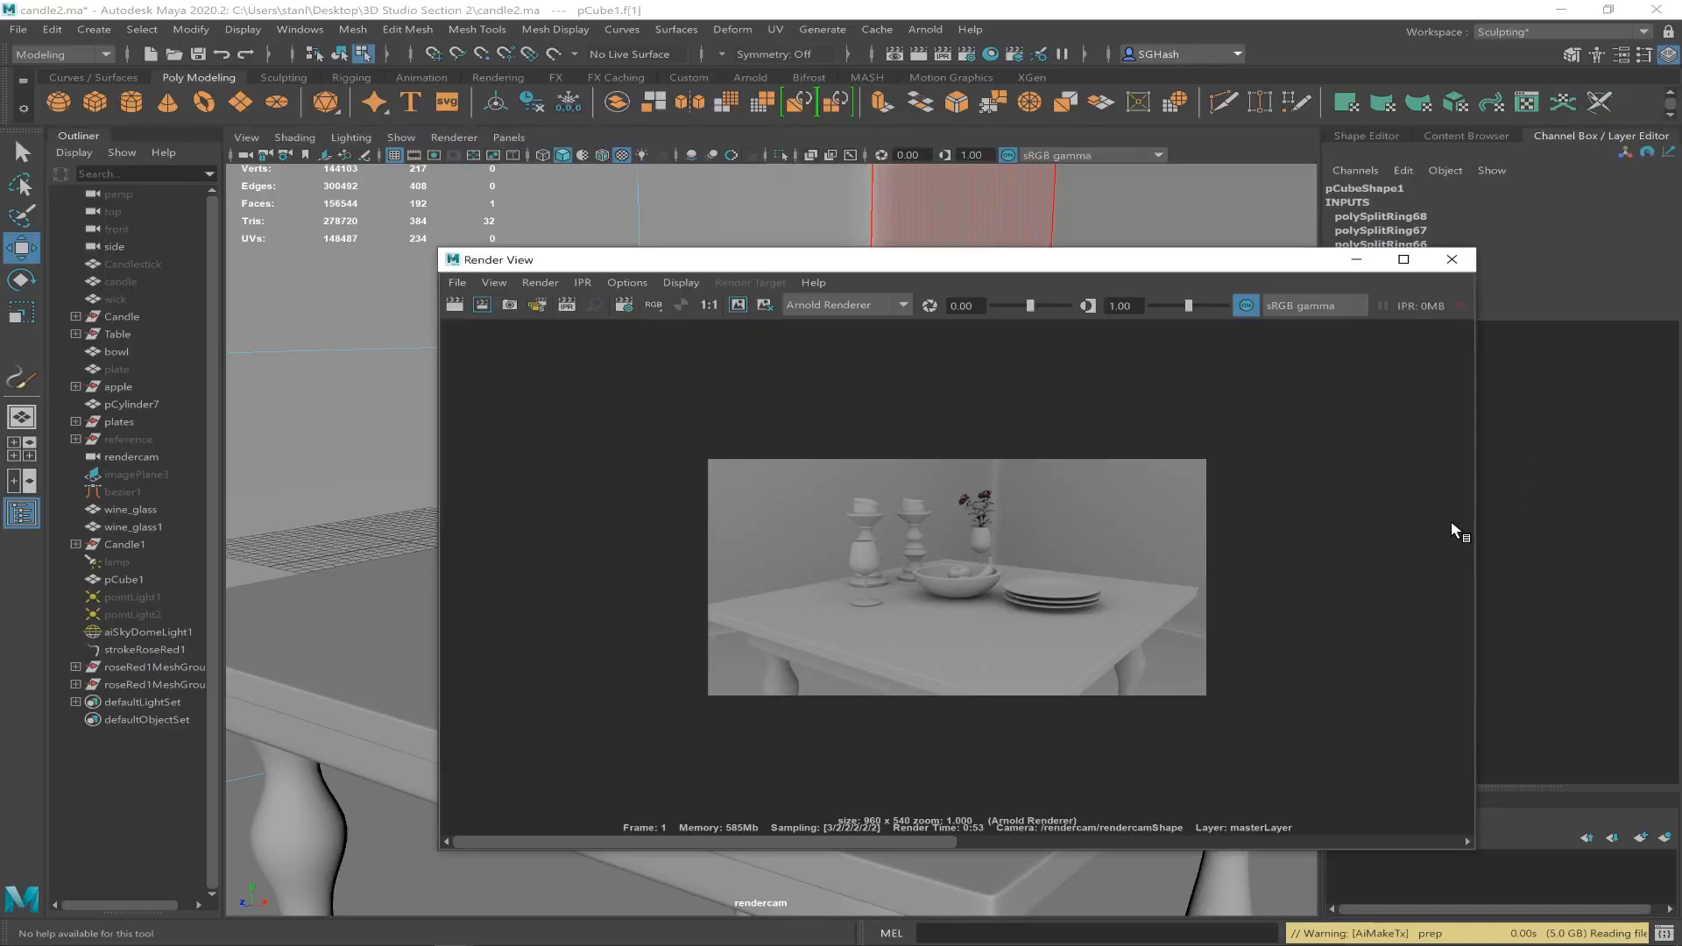
left_click(1357, 259)
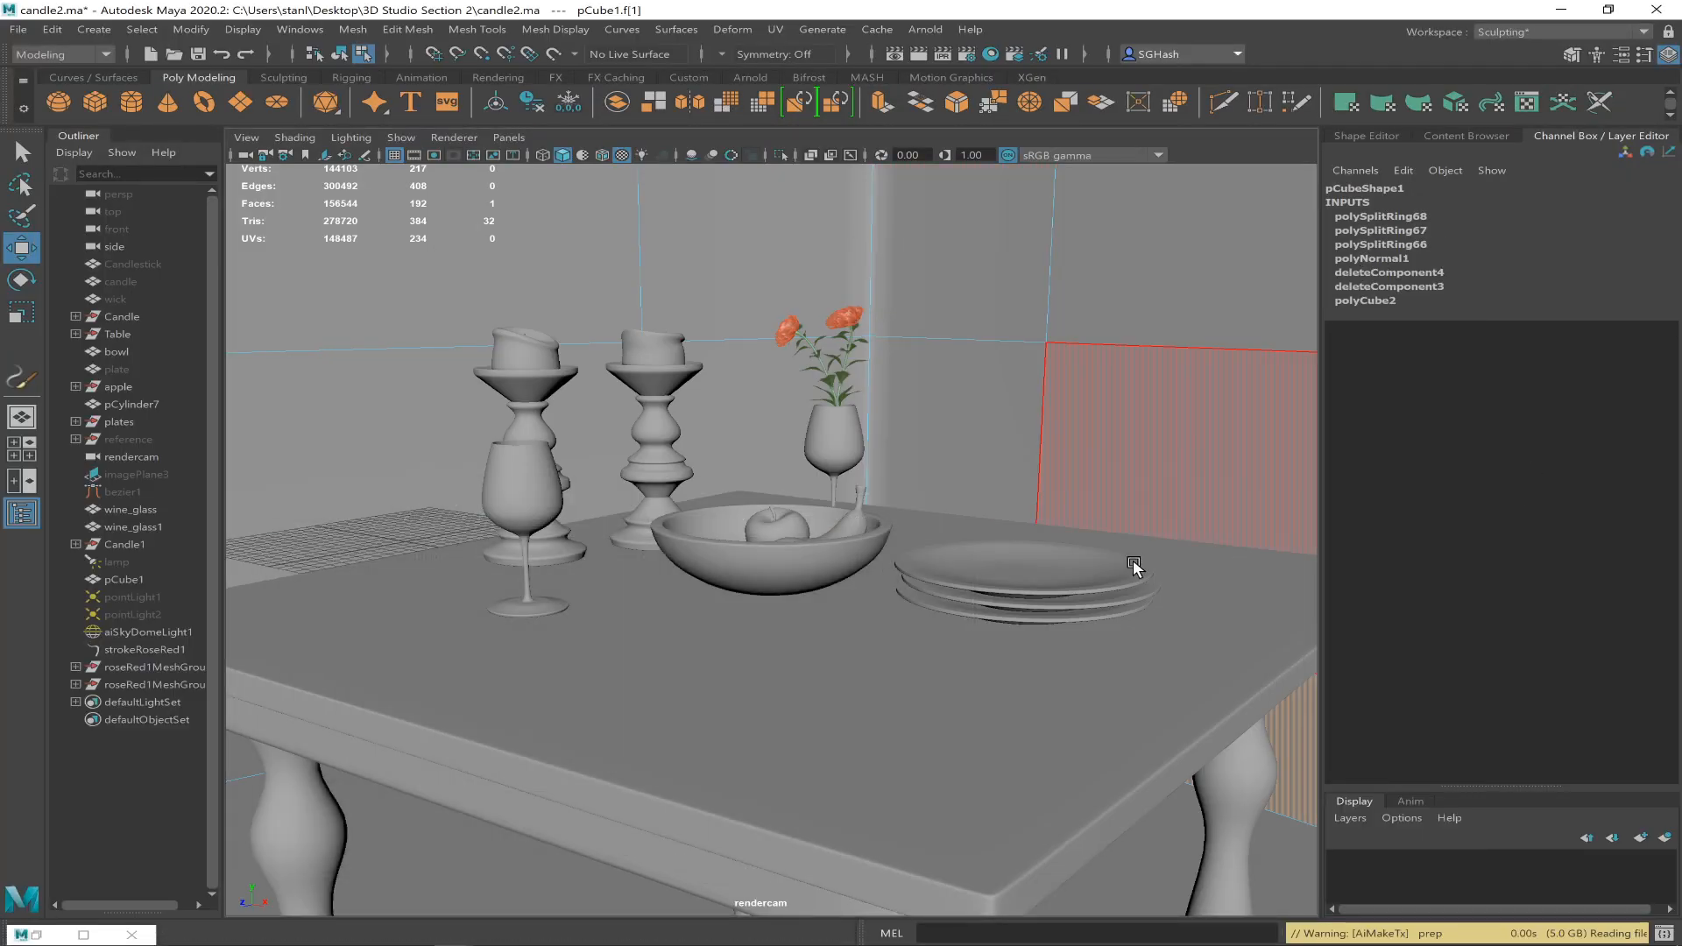
- Delete the leftover Paint Effects stroke strokeRoseRed1 from the scene
right_click(139, 650)
right_click(124, 643)
left_click(110, 650)
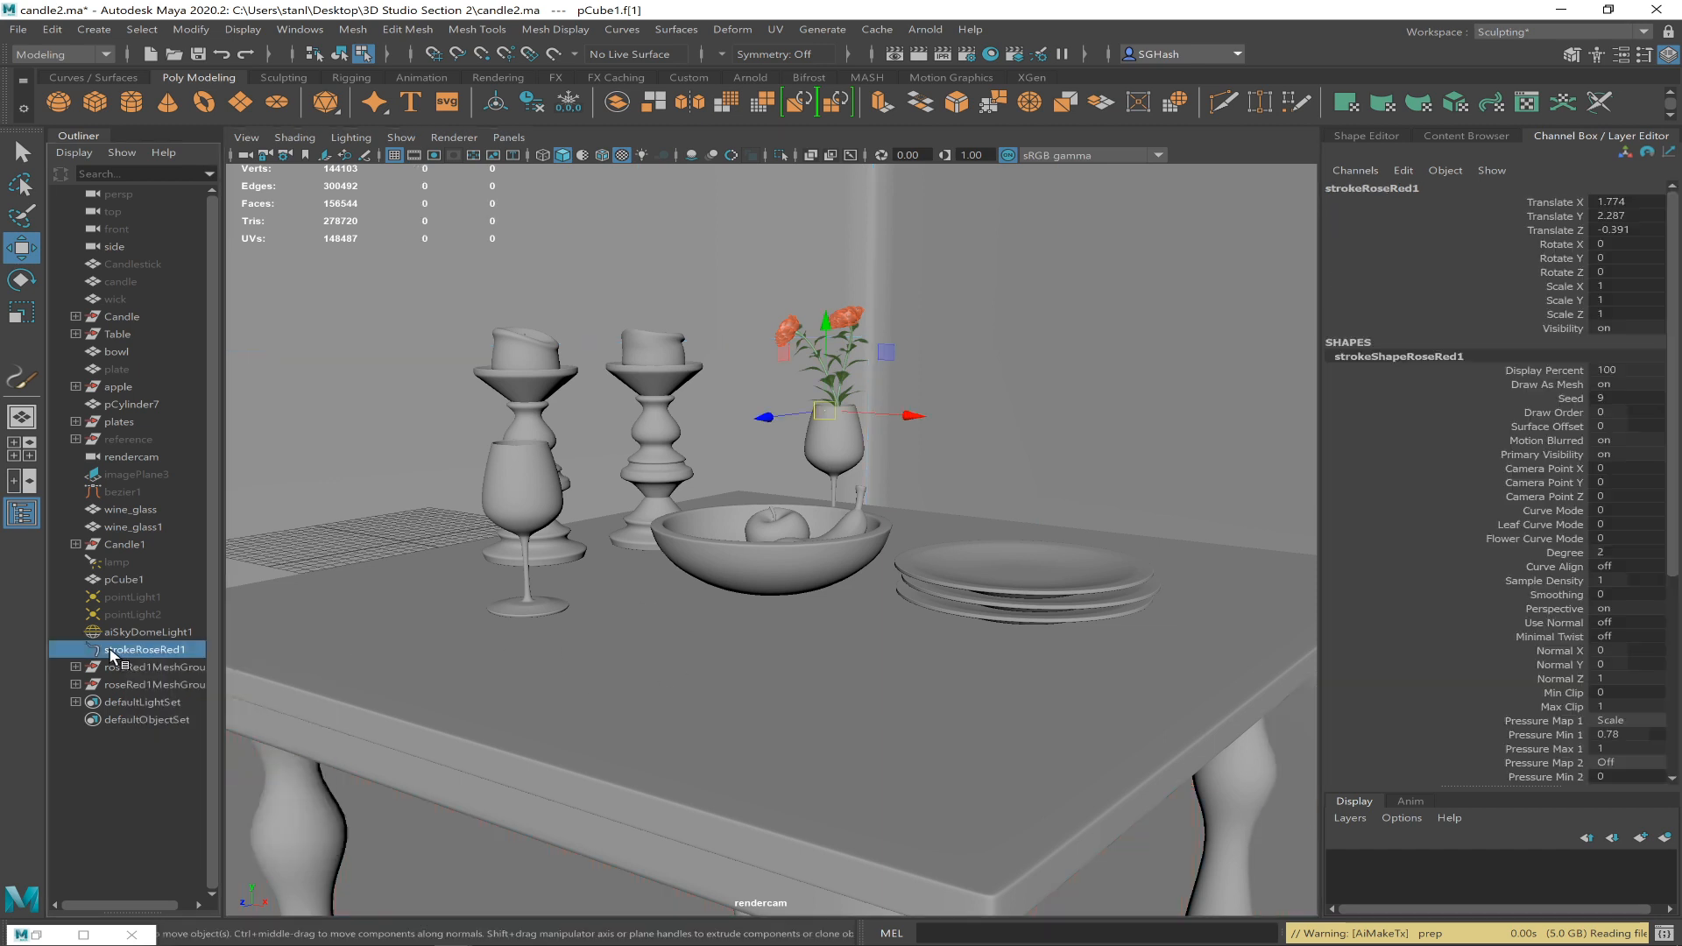
key("Delete")
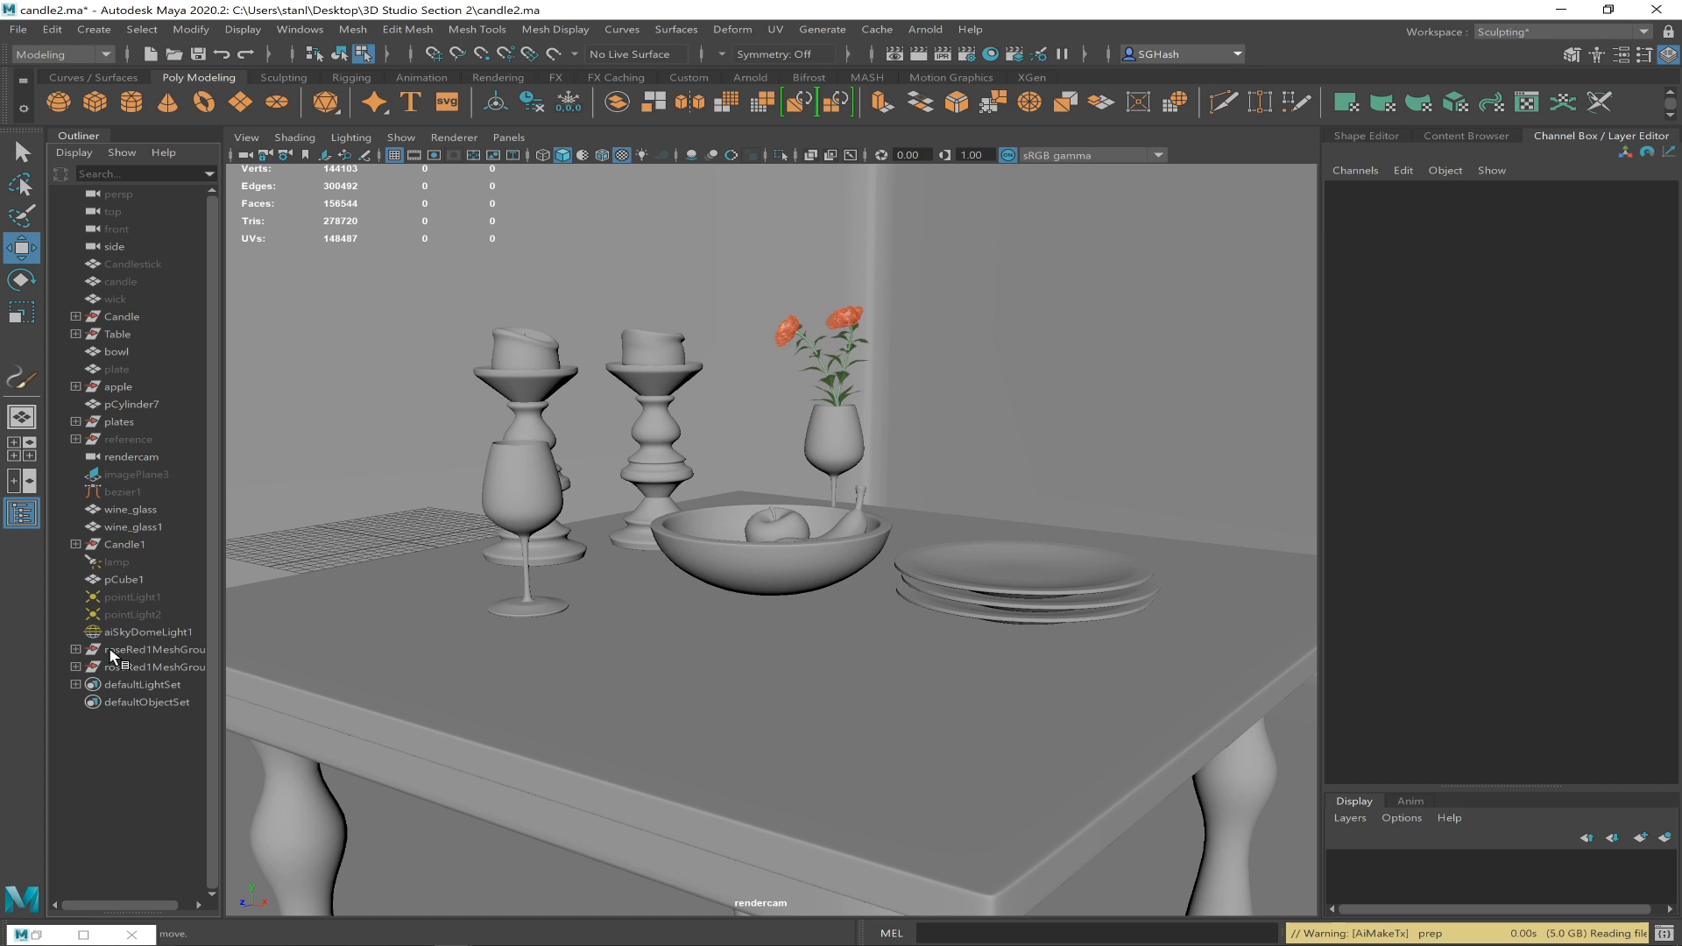
left_click(108, 649)
left_click(157, 669)
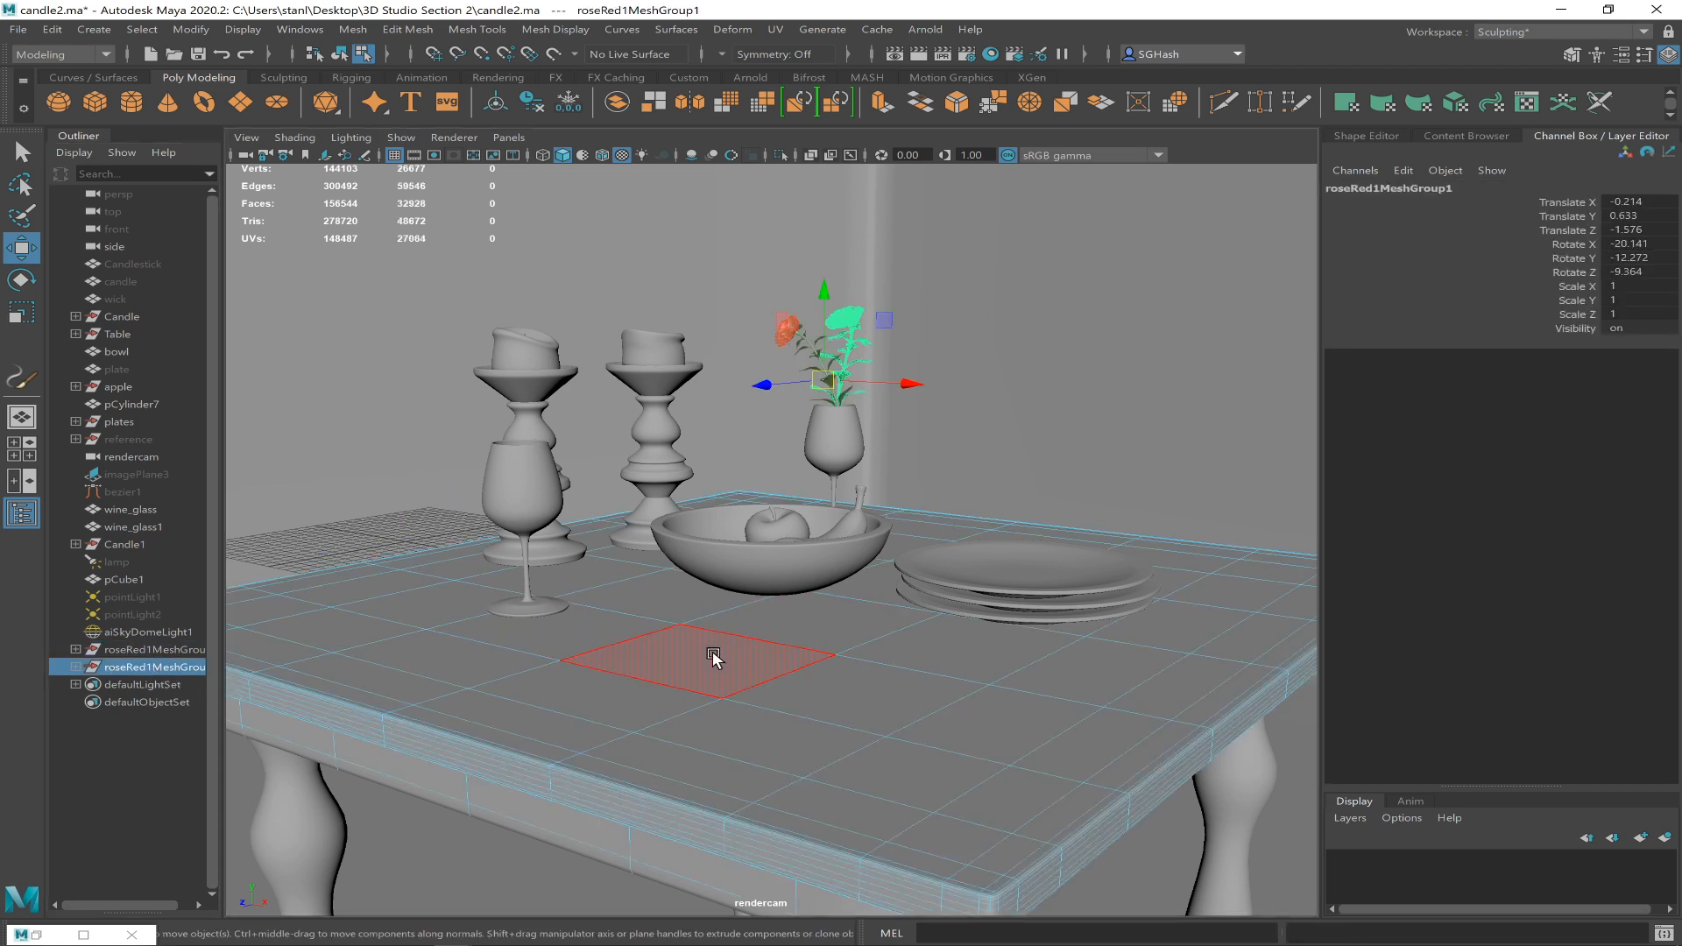
left_click(713, 655)
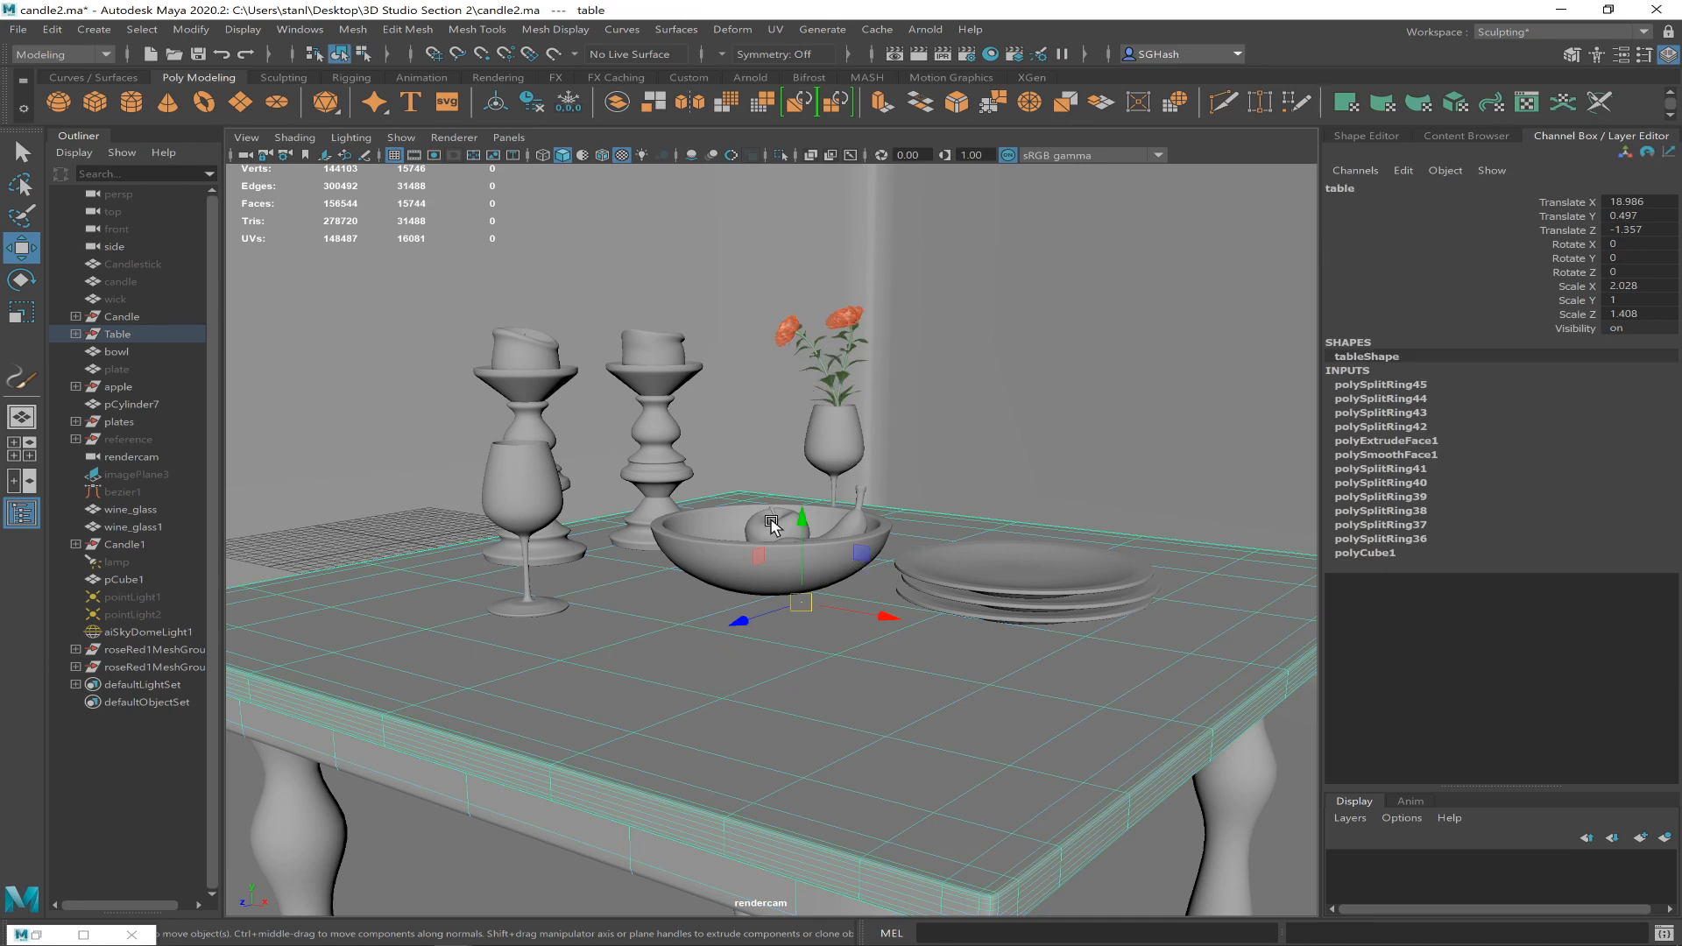
- Center the pivot of roseRed1MeshGroup and scale the rose uniformly to about 1.633
left_click(151, 649)
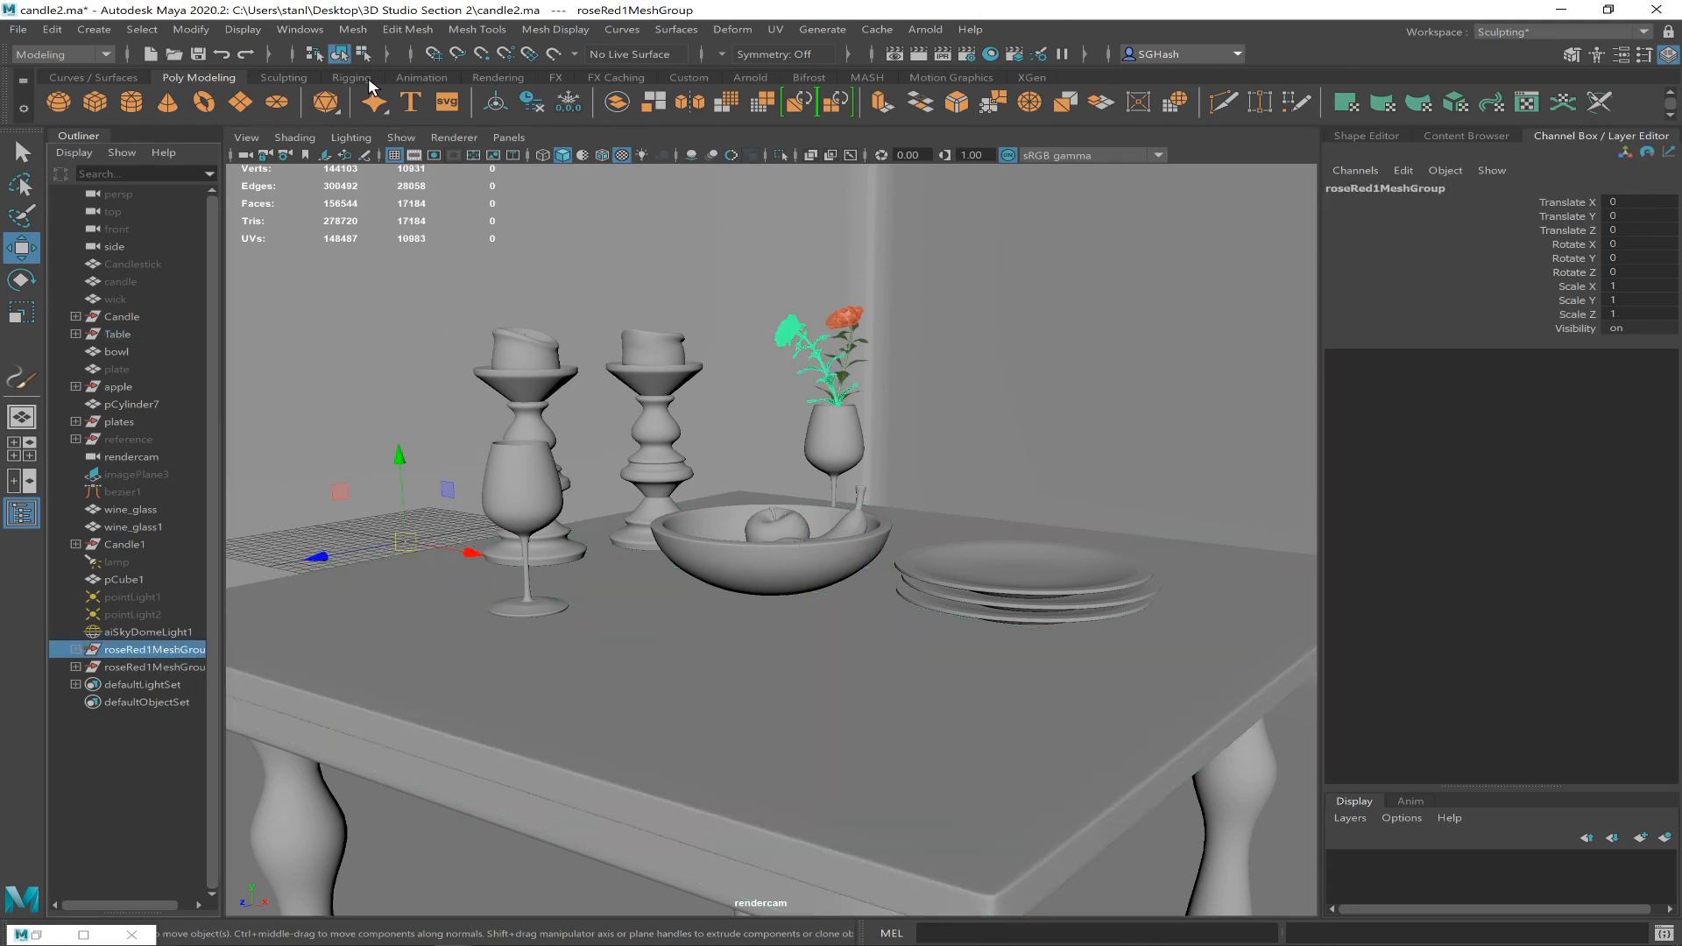
key("r")
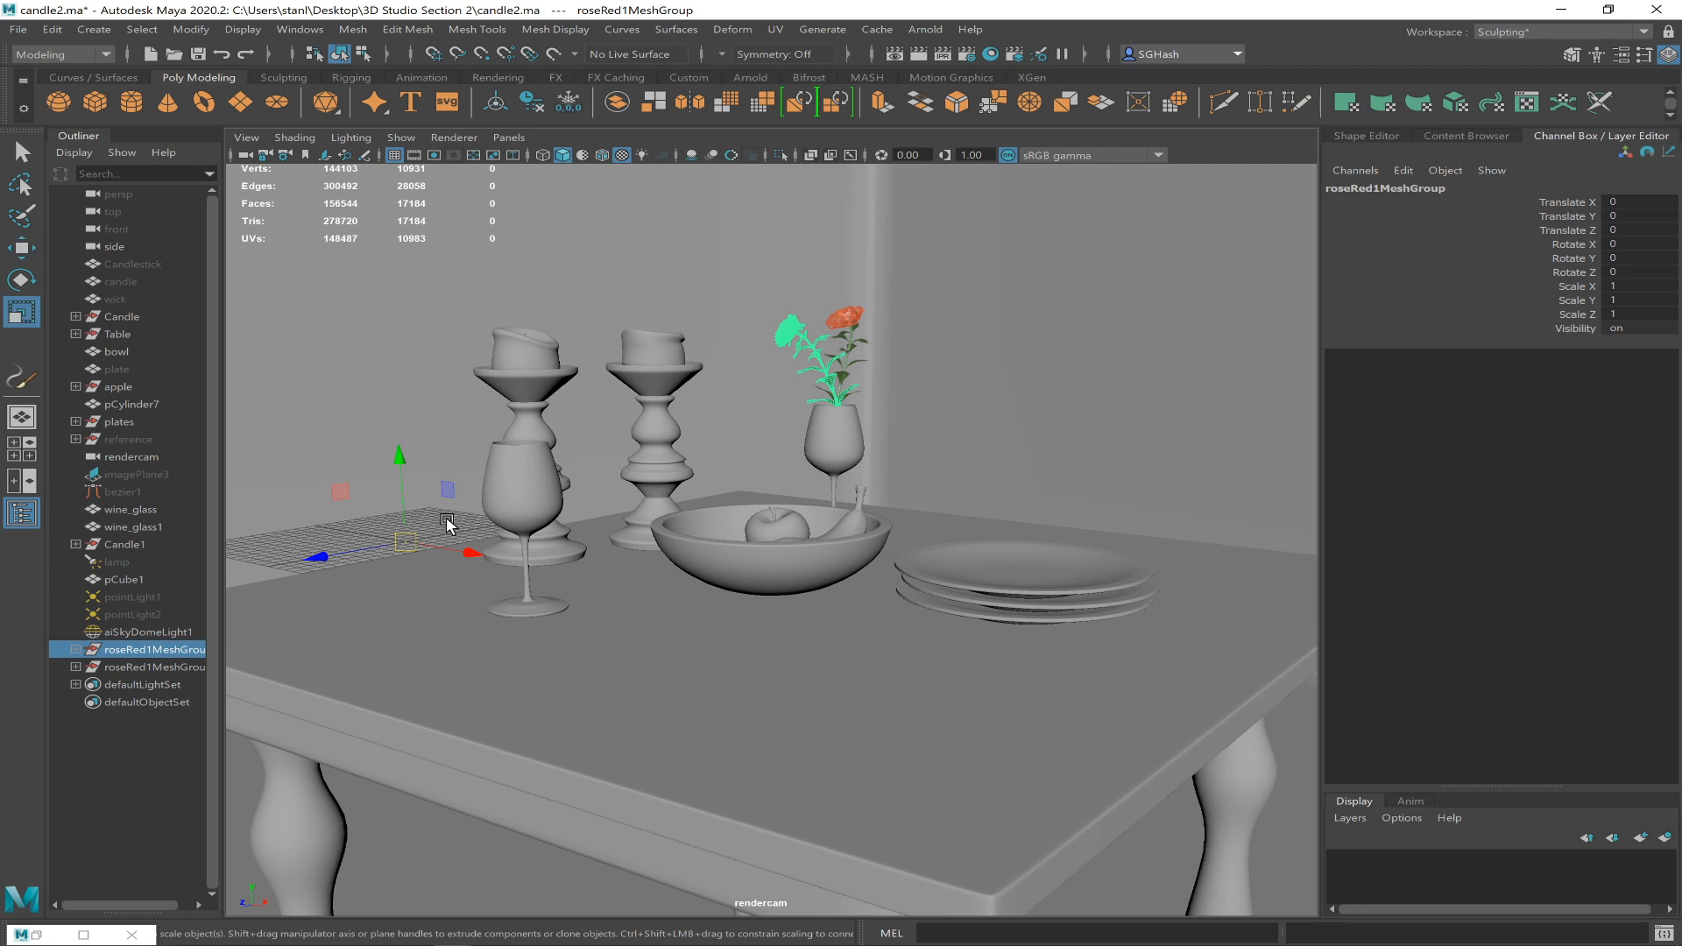
left_click_drag(402, 537, 448, 521)
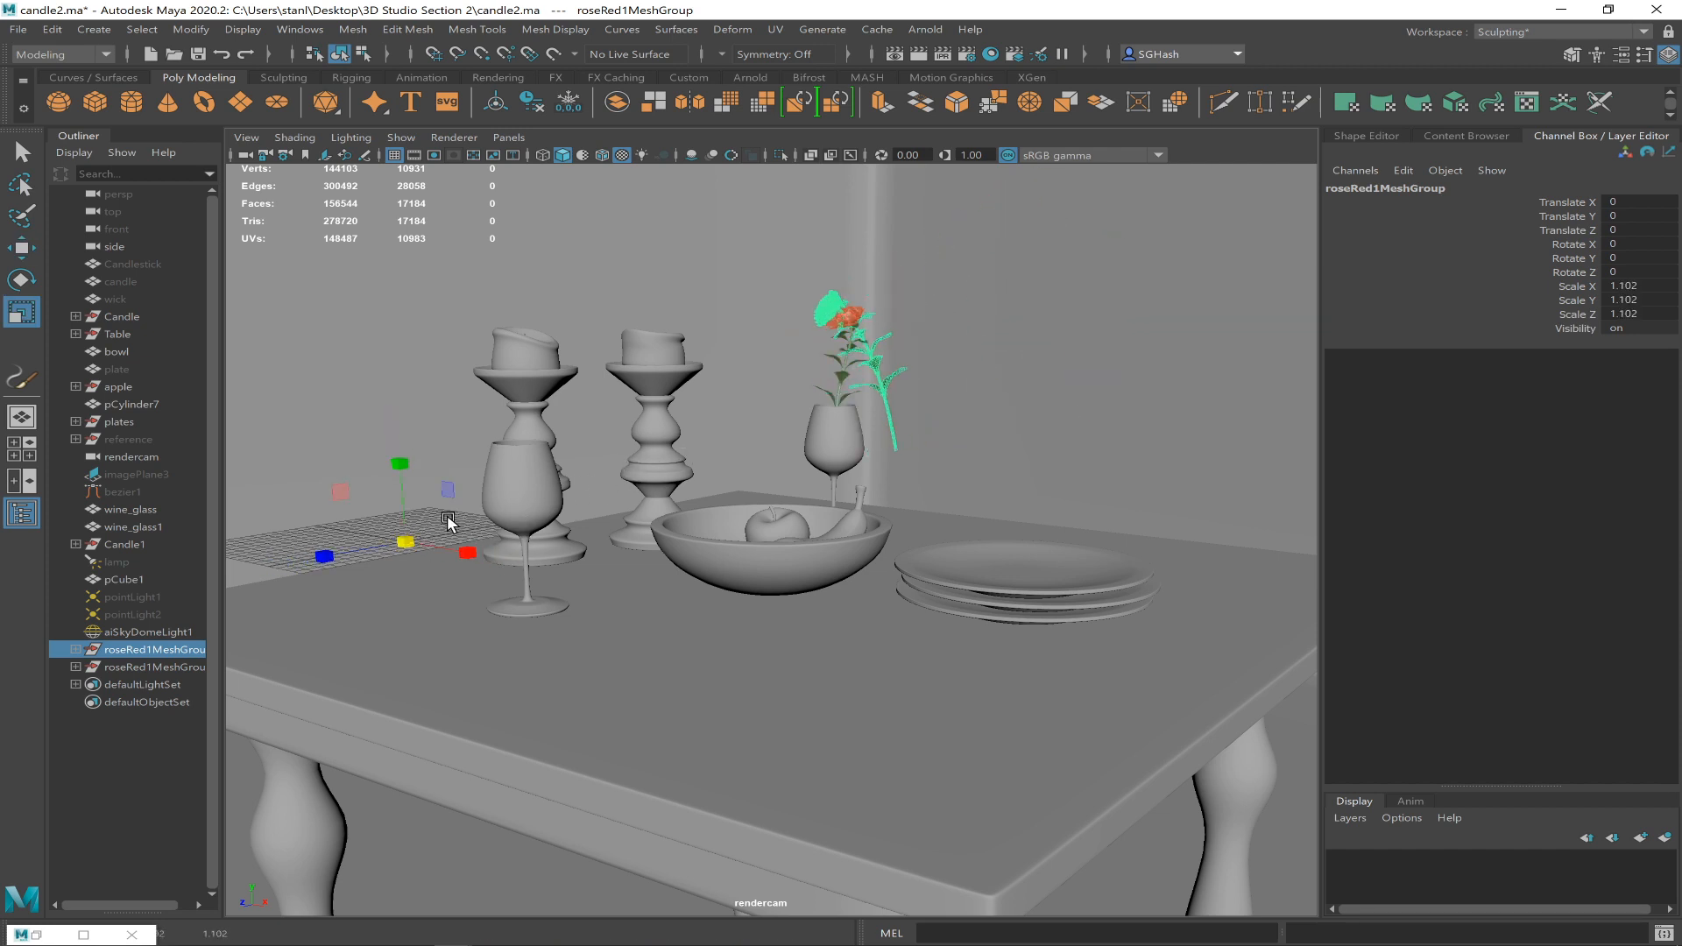
key("ctrl+z")
left_click(191, 29)
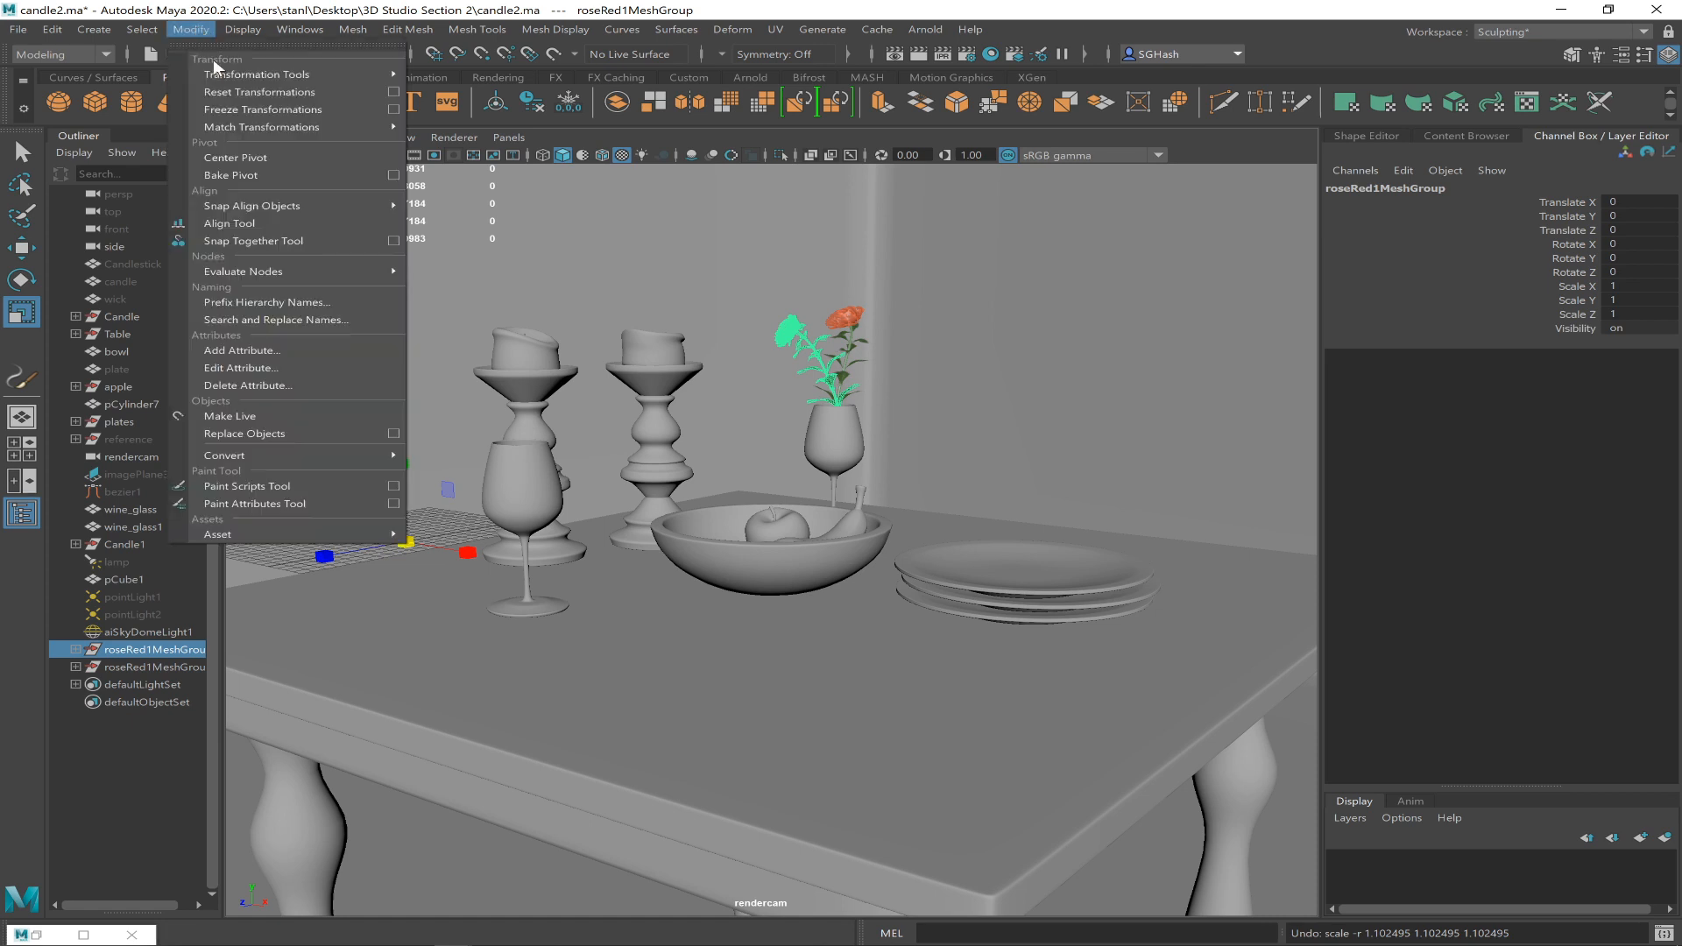
left_click(294, 160)
left_click_drag(814, 388, 877, 382)
key("w")
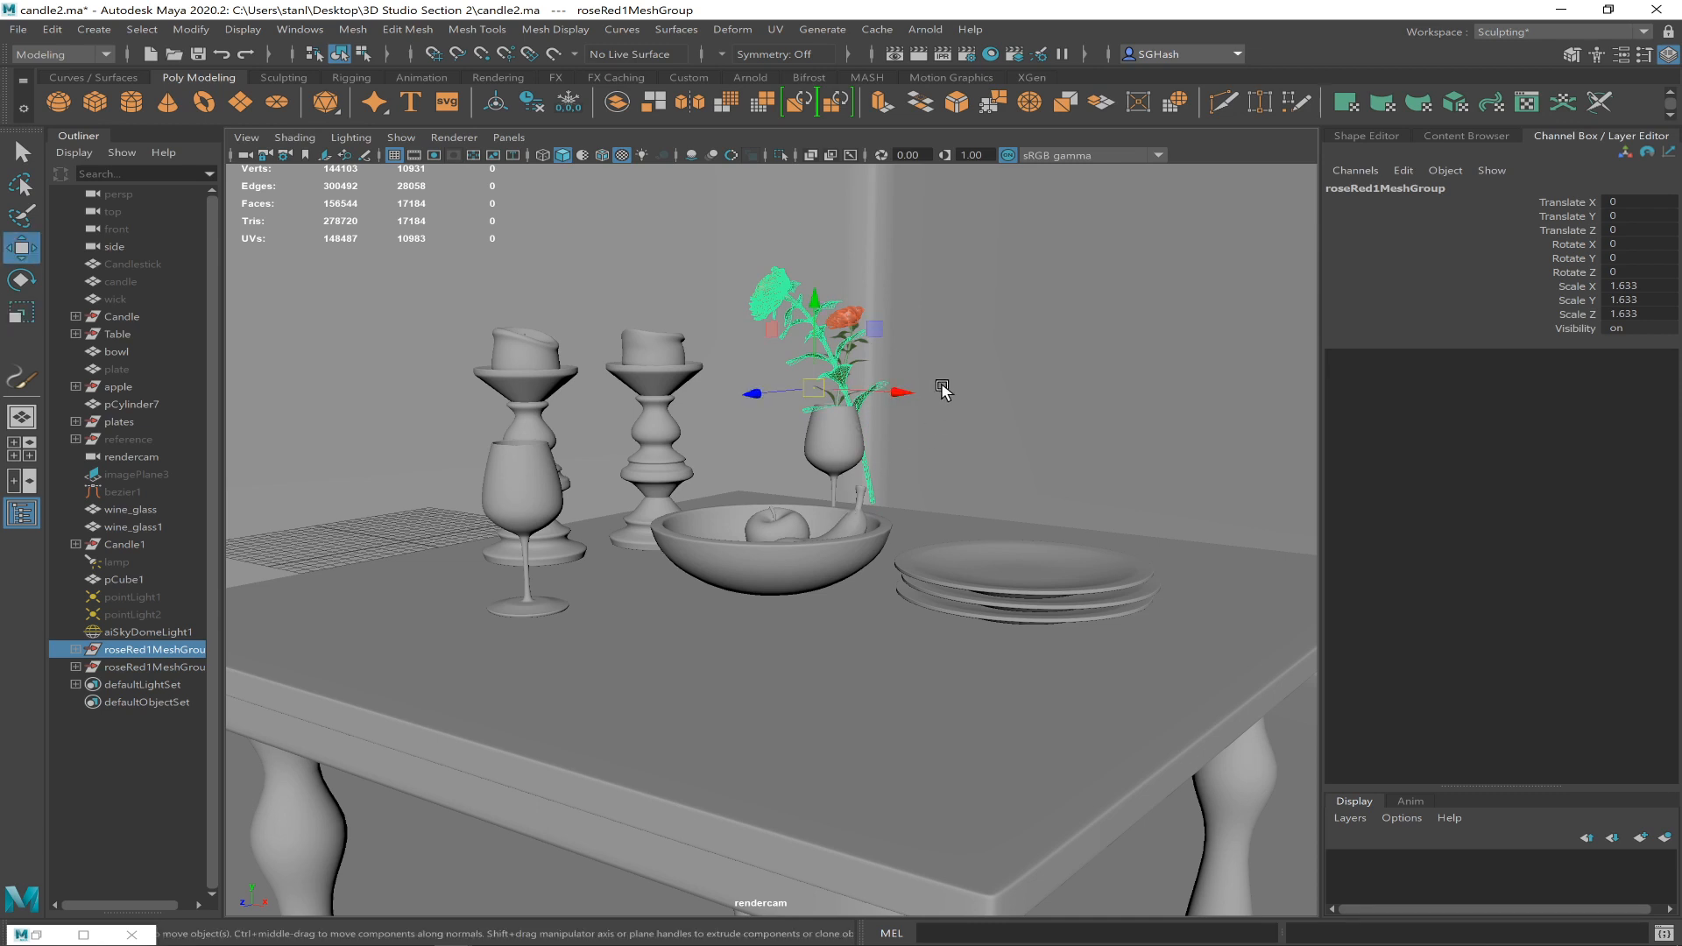
- Rotate the enlarged rose to about -7°, -3.3°, -9.5° in X, Y, Z and reduce its scale to about 1.318 in the glass
key("e")
left_click_drag(917, 352, 921, 369)
key("w")
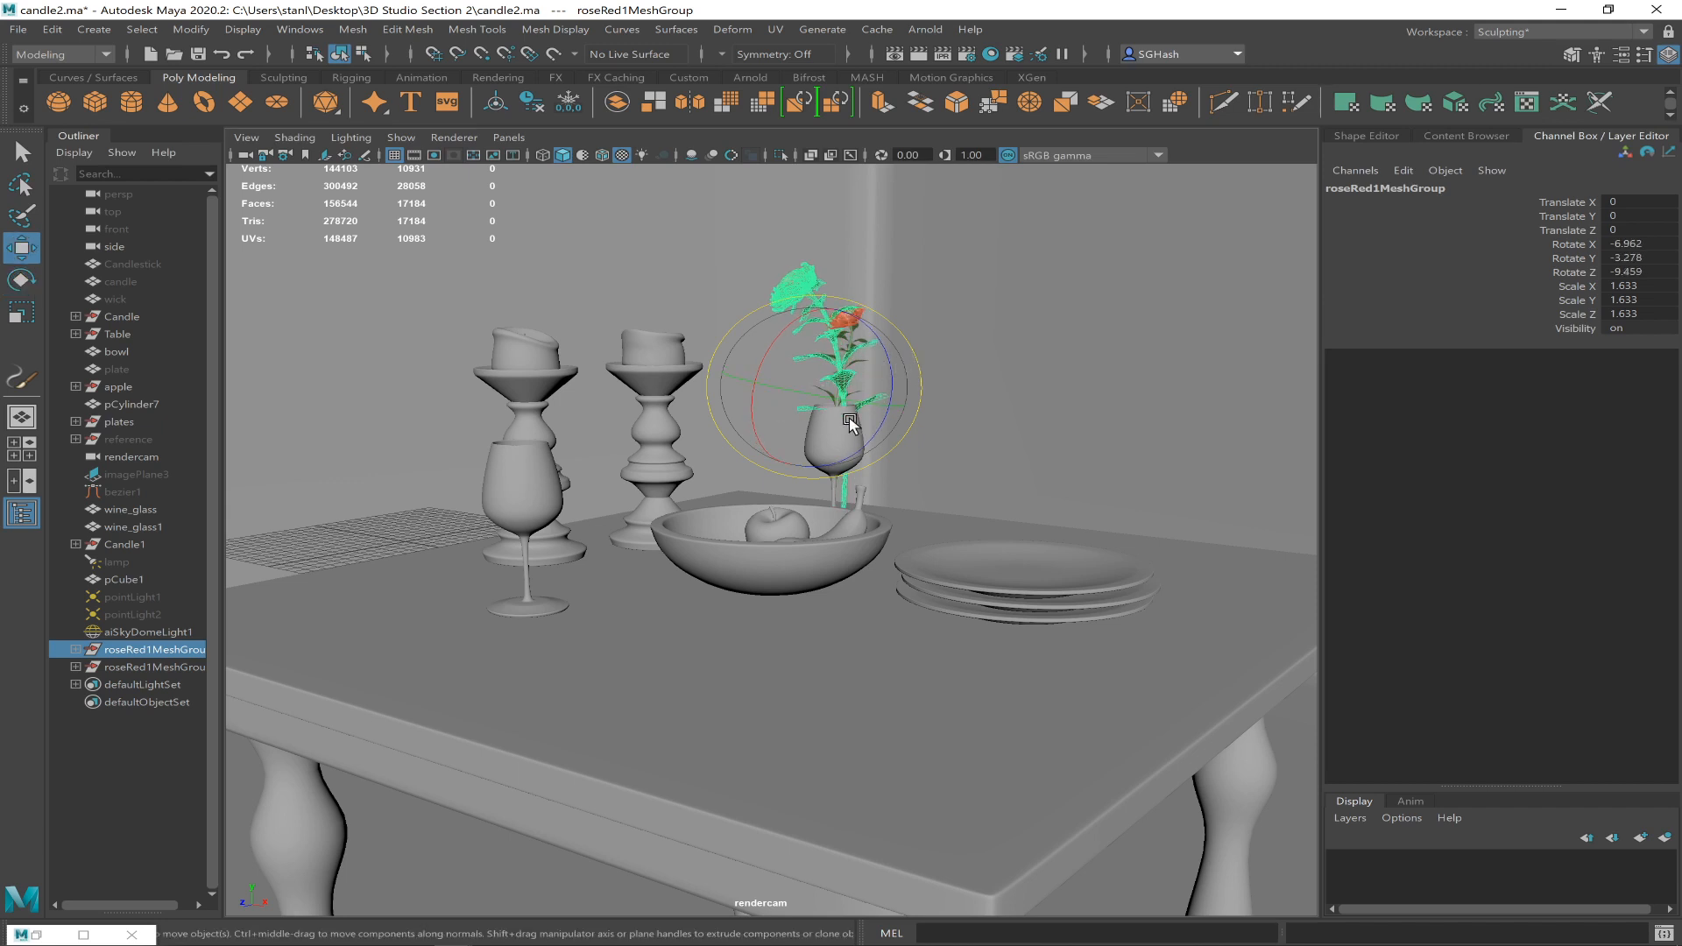
left_click_drag(809, 378, 769, 451)
key("r")
- Turn on smooth mesh preview for the enlarged rose and raise it in the glass to about 1.61 in Translate Y
key("3")
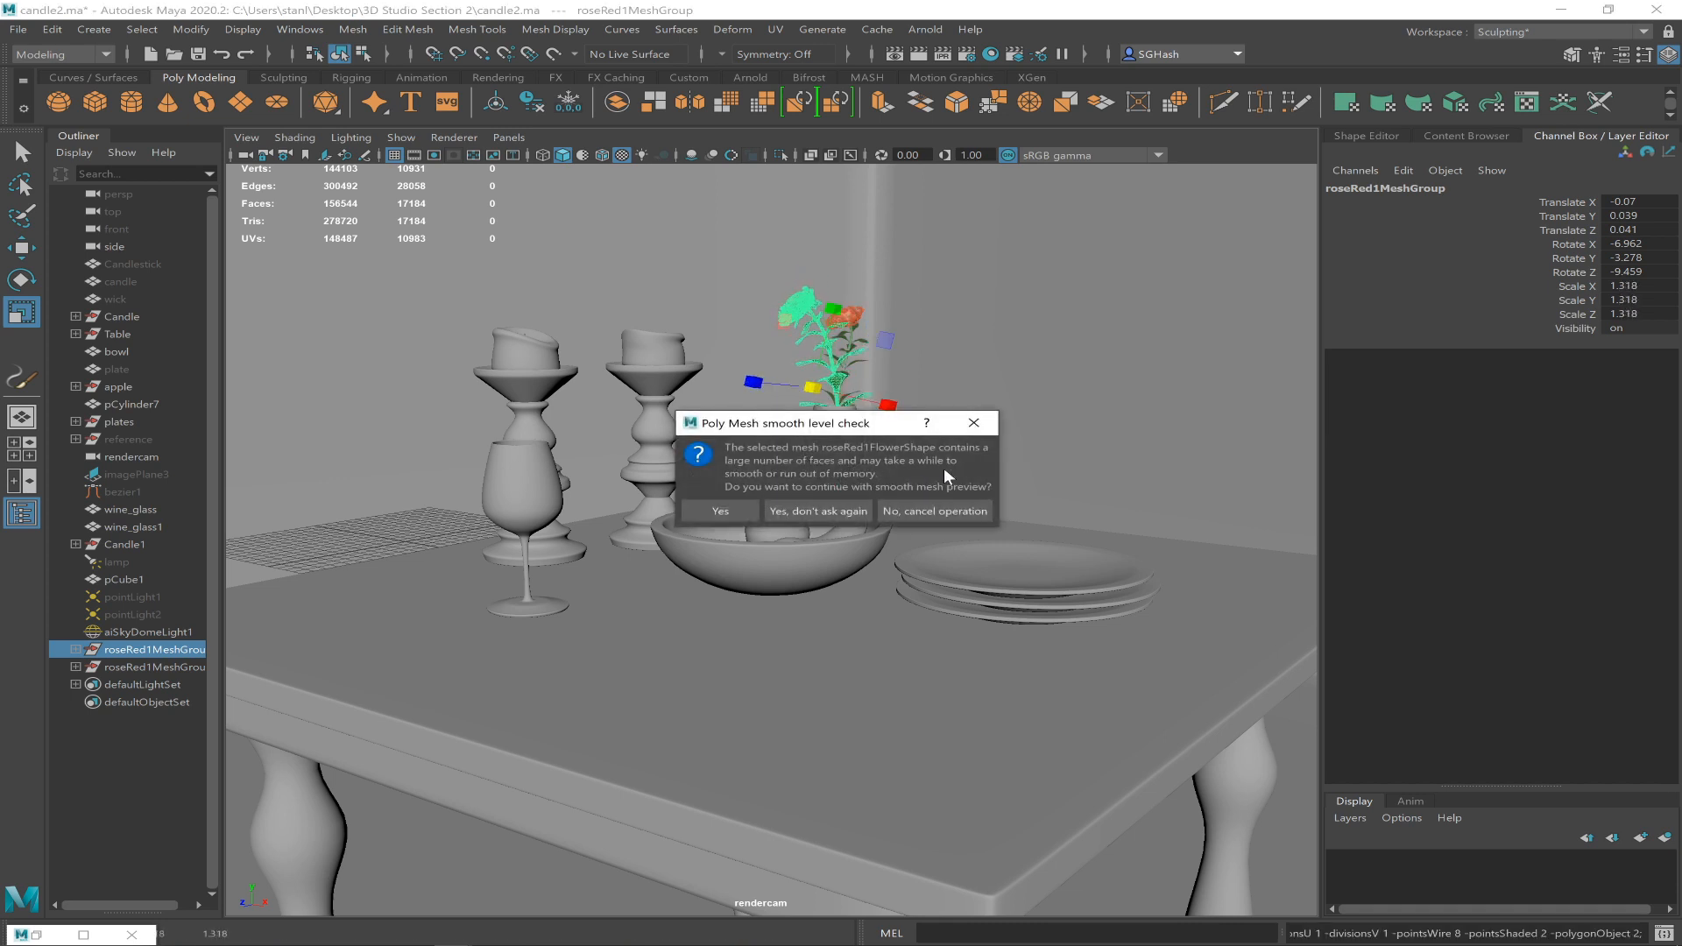
left_click(967, 424)
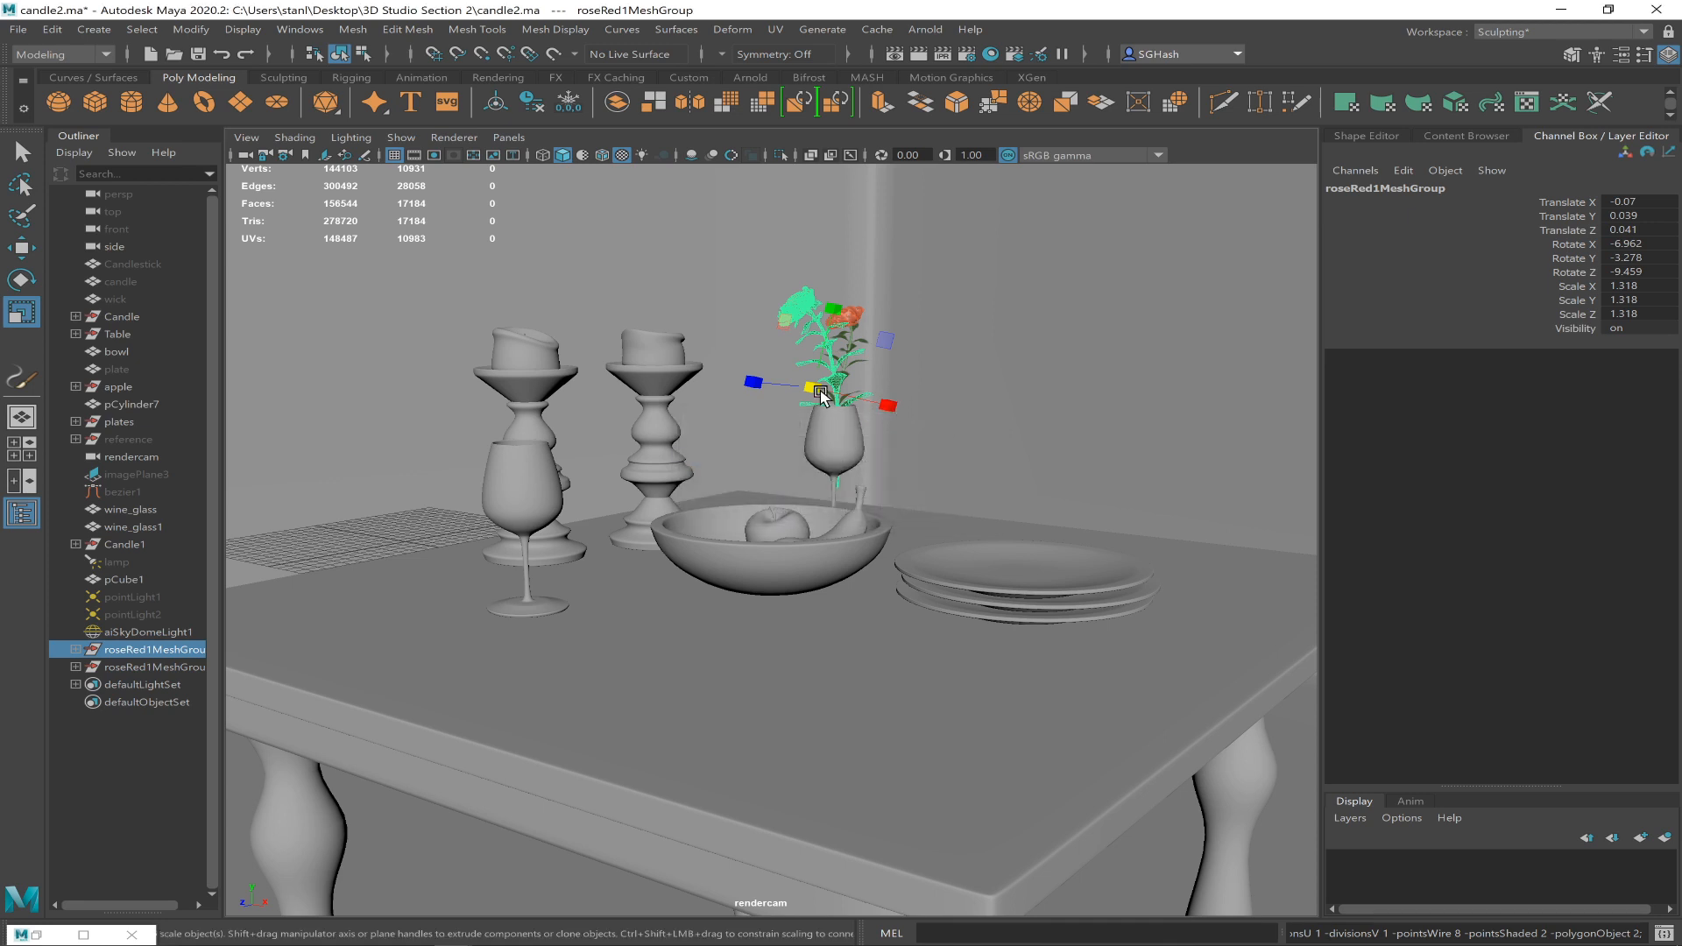
key("w")
left_click_drag(821, 391, 804, 370)
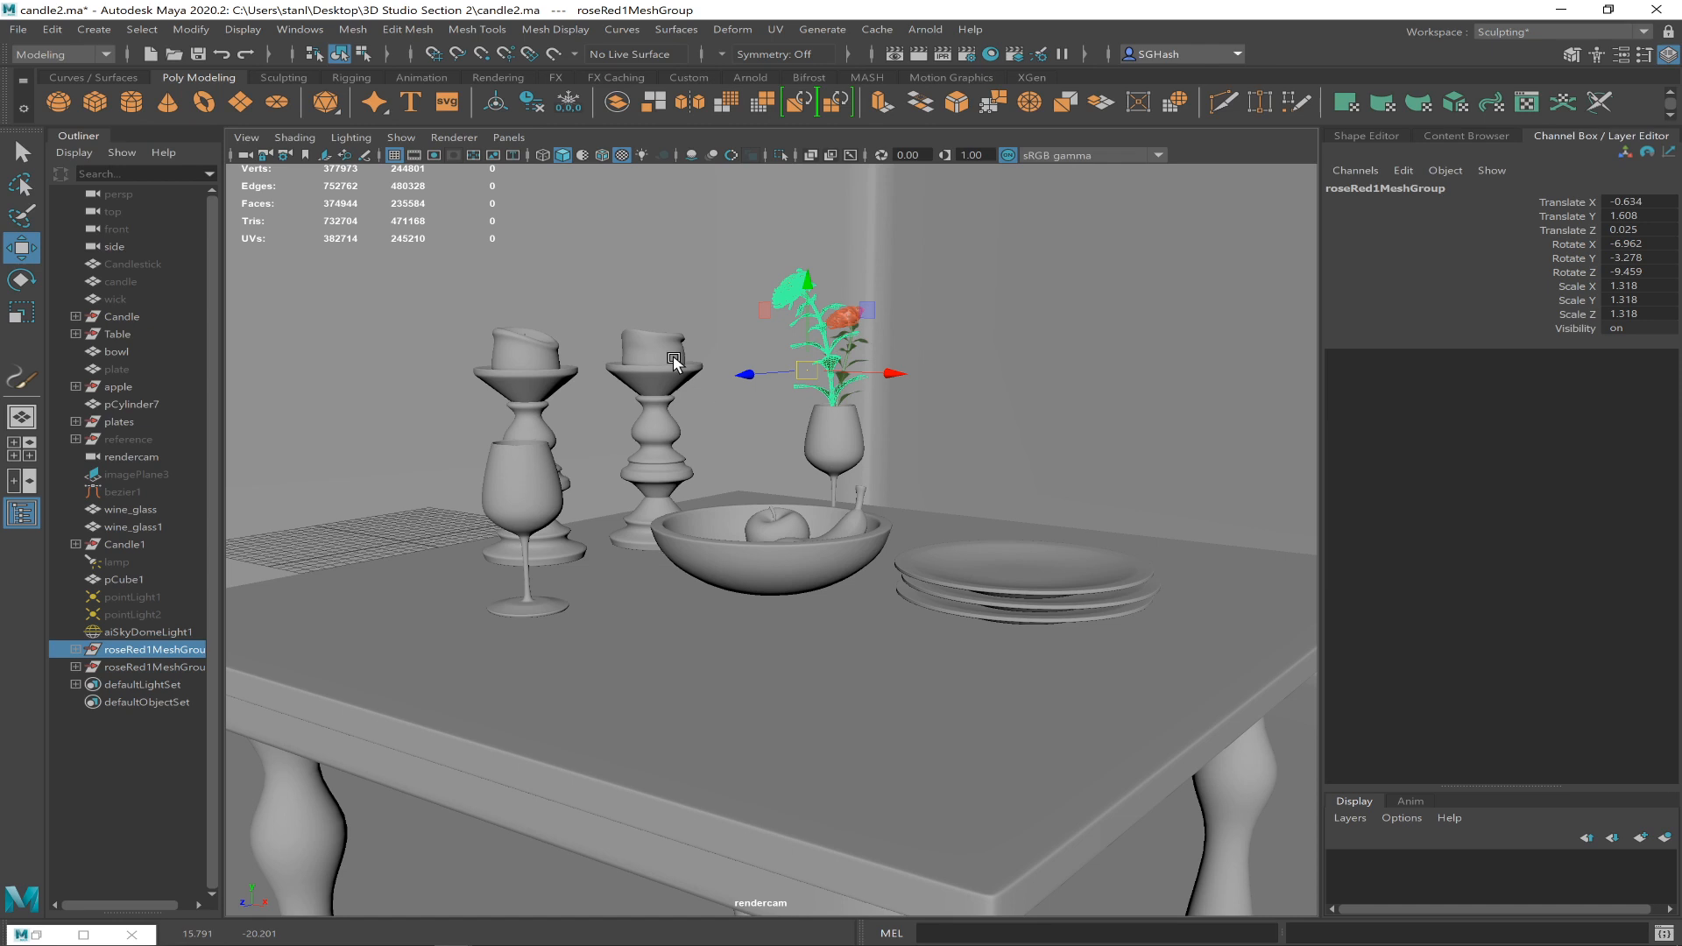
- Hide the other, smaller rose group, roseRed1MeshGroup1, and clear the selection
left_click(692, 388)
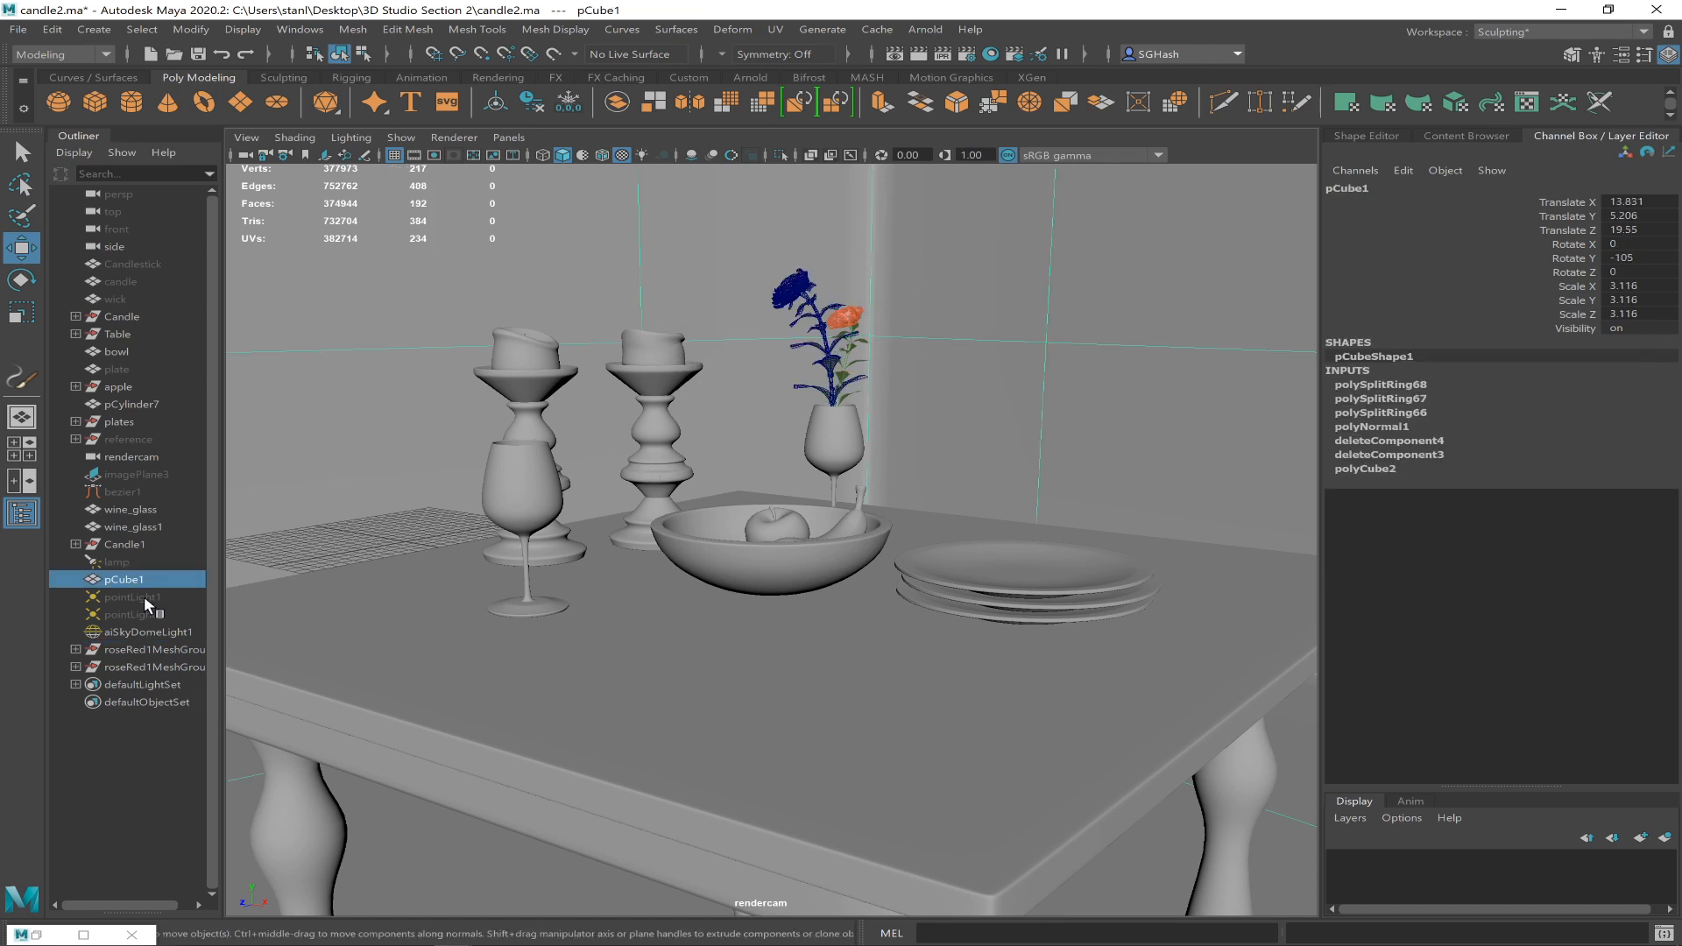
left_click(123, 668)
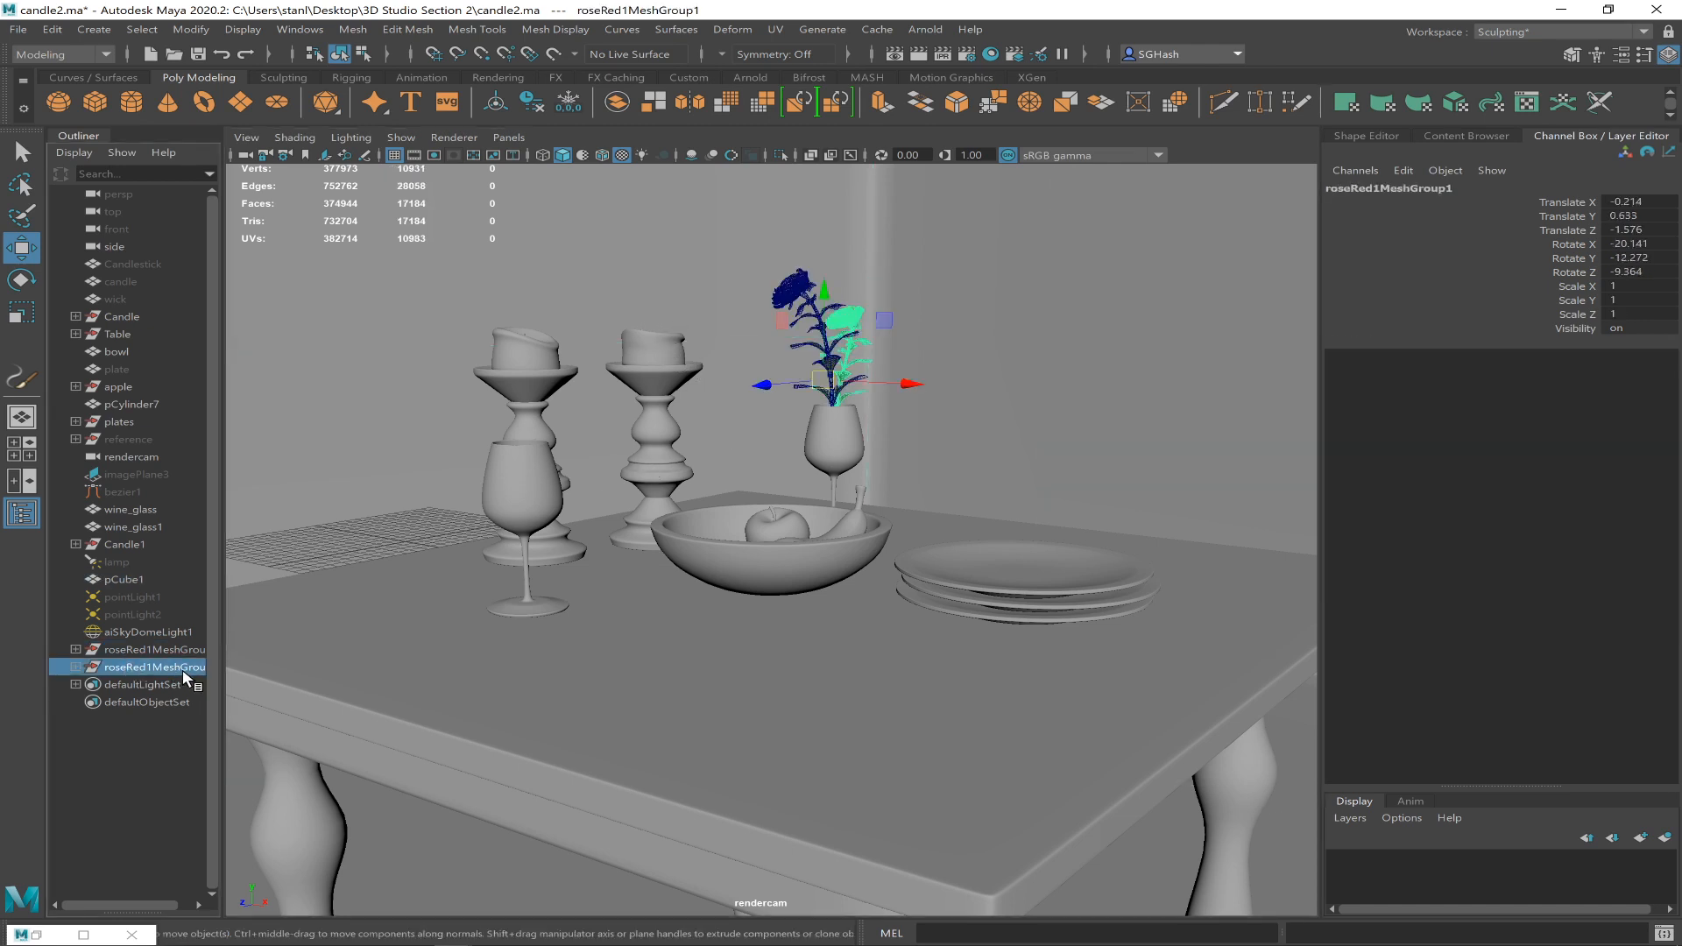
key("ctrl+h")
left_click(832, 461)
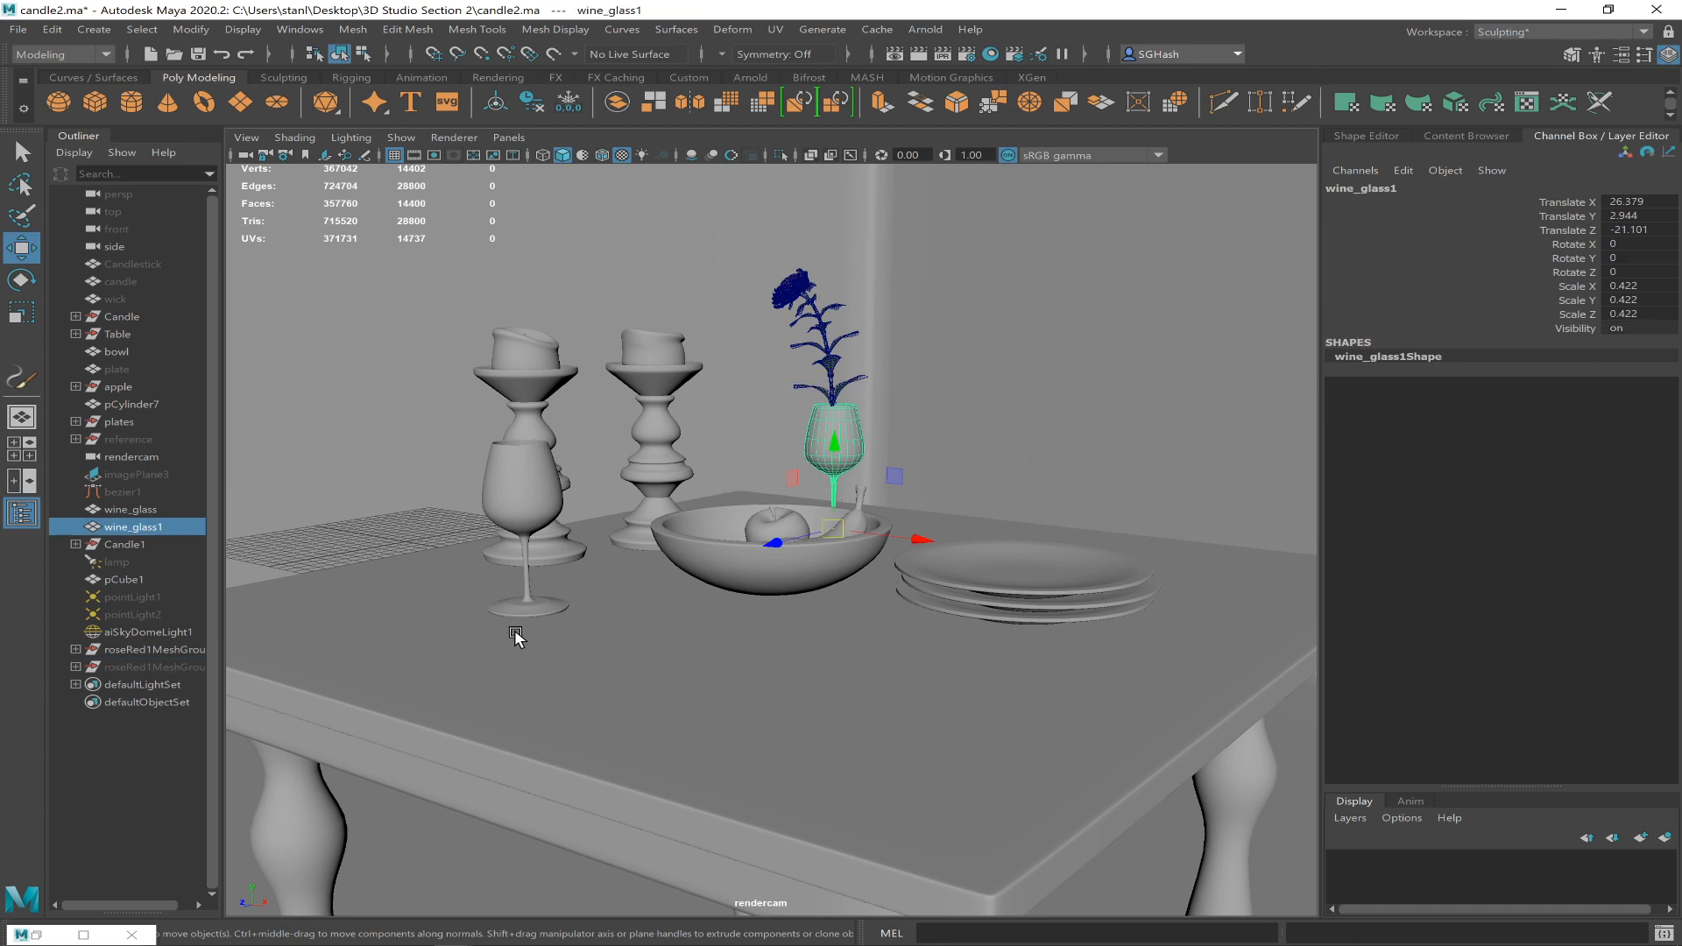
left_click(175, 756)
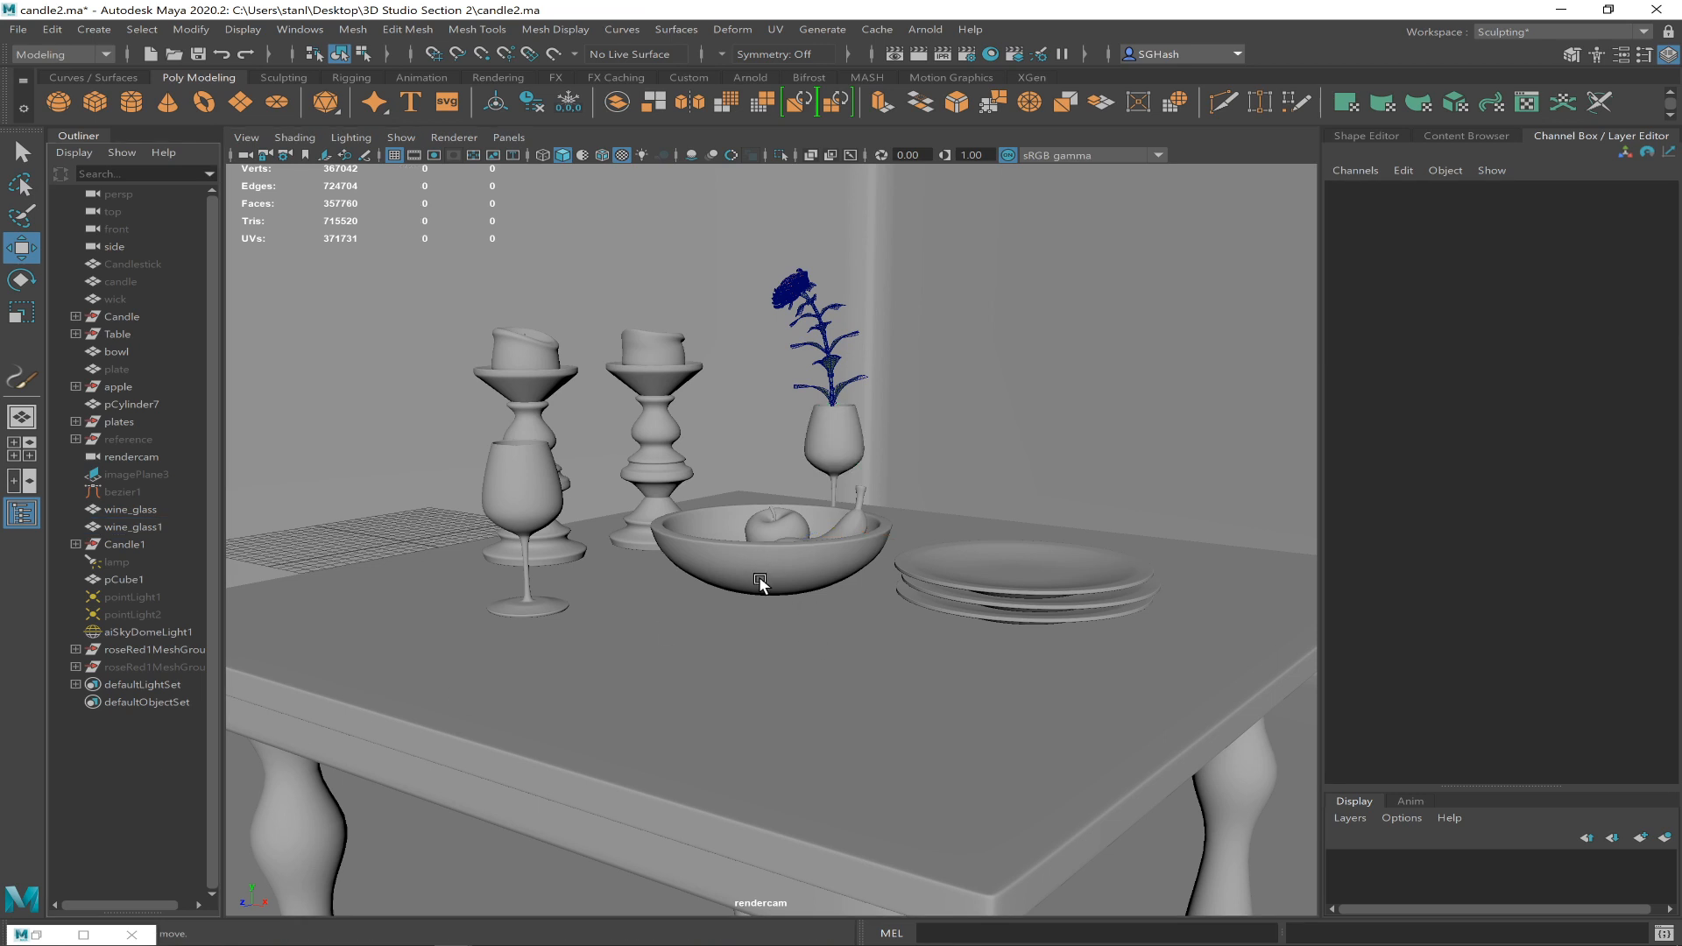
- Select the fruit bowl and switch the viewport to the persp camera in shaded display
left_click(760, 583)
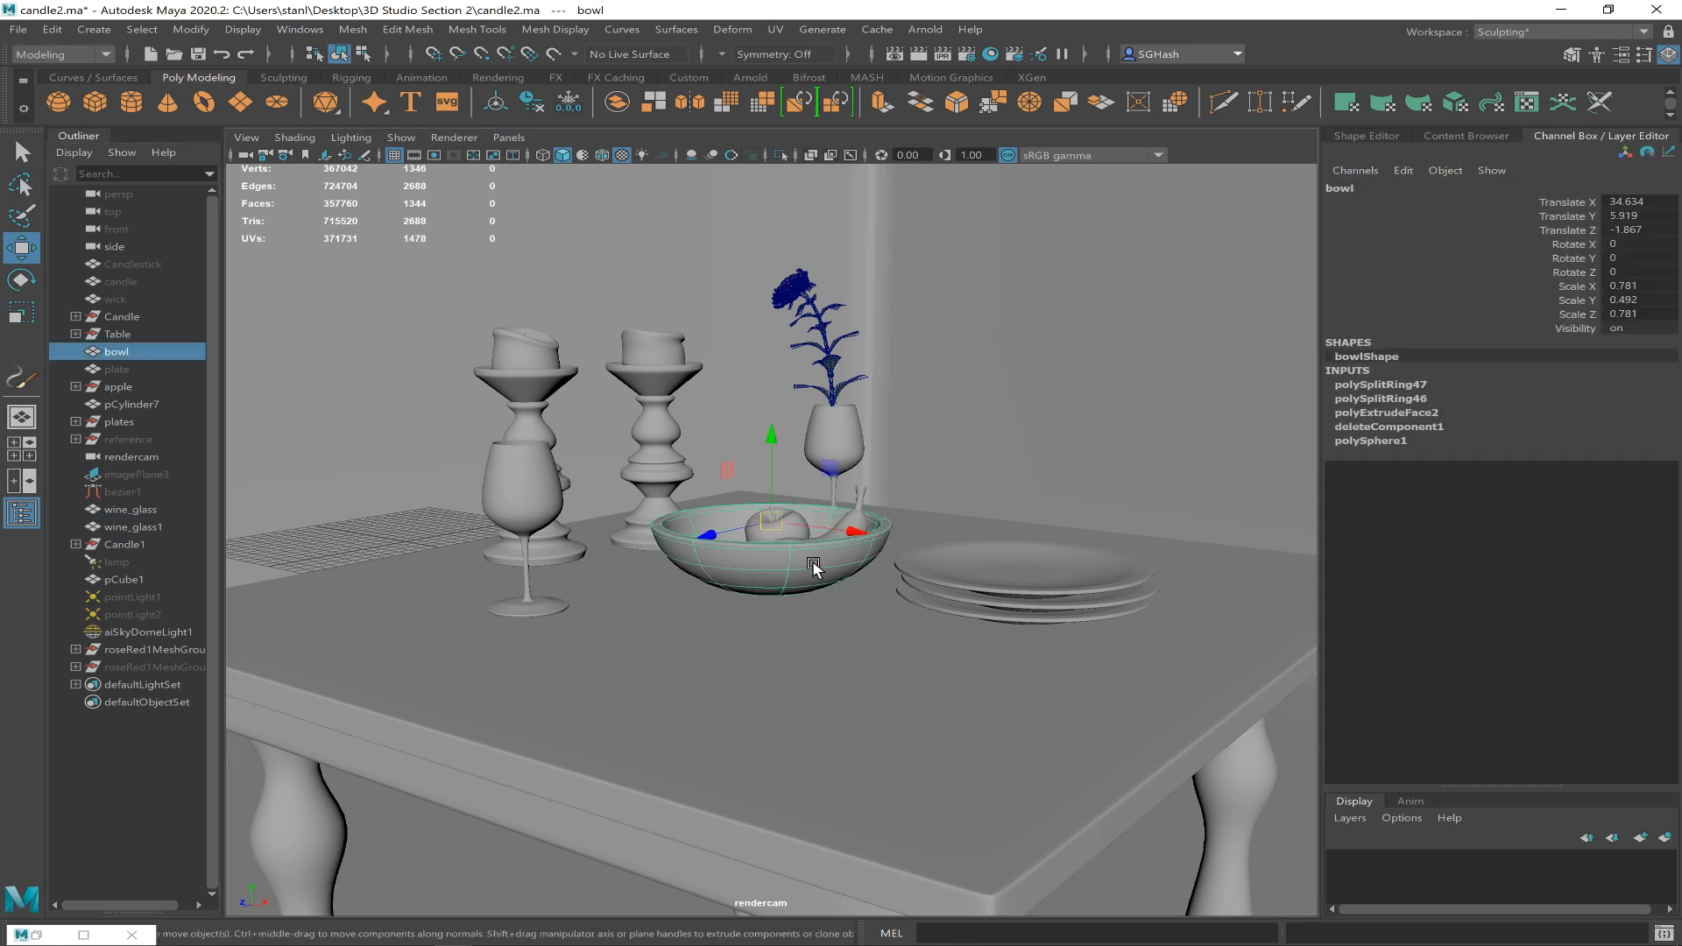
left_click(509, 137)
mouse_move(580, 156)
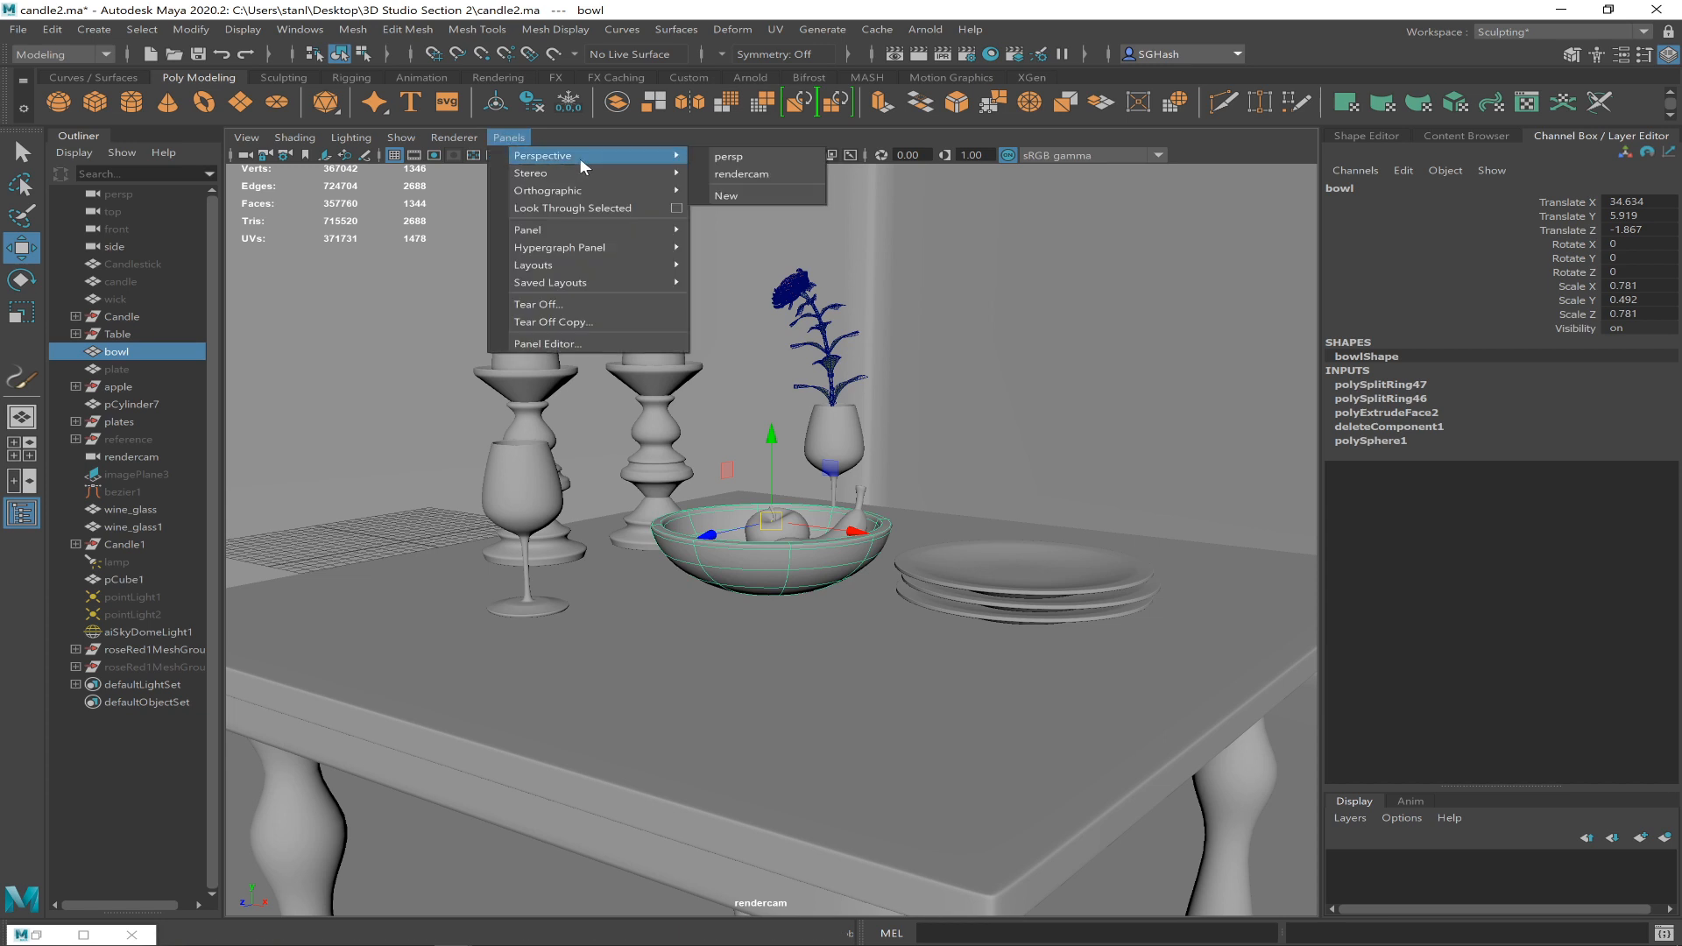
left_click(730, 157)
key("5")
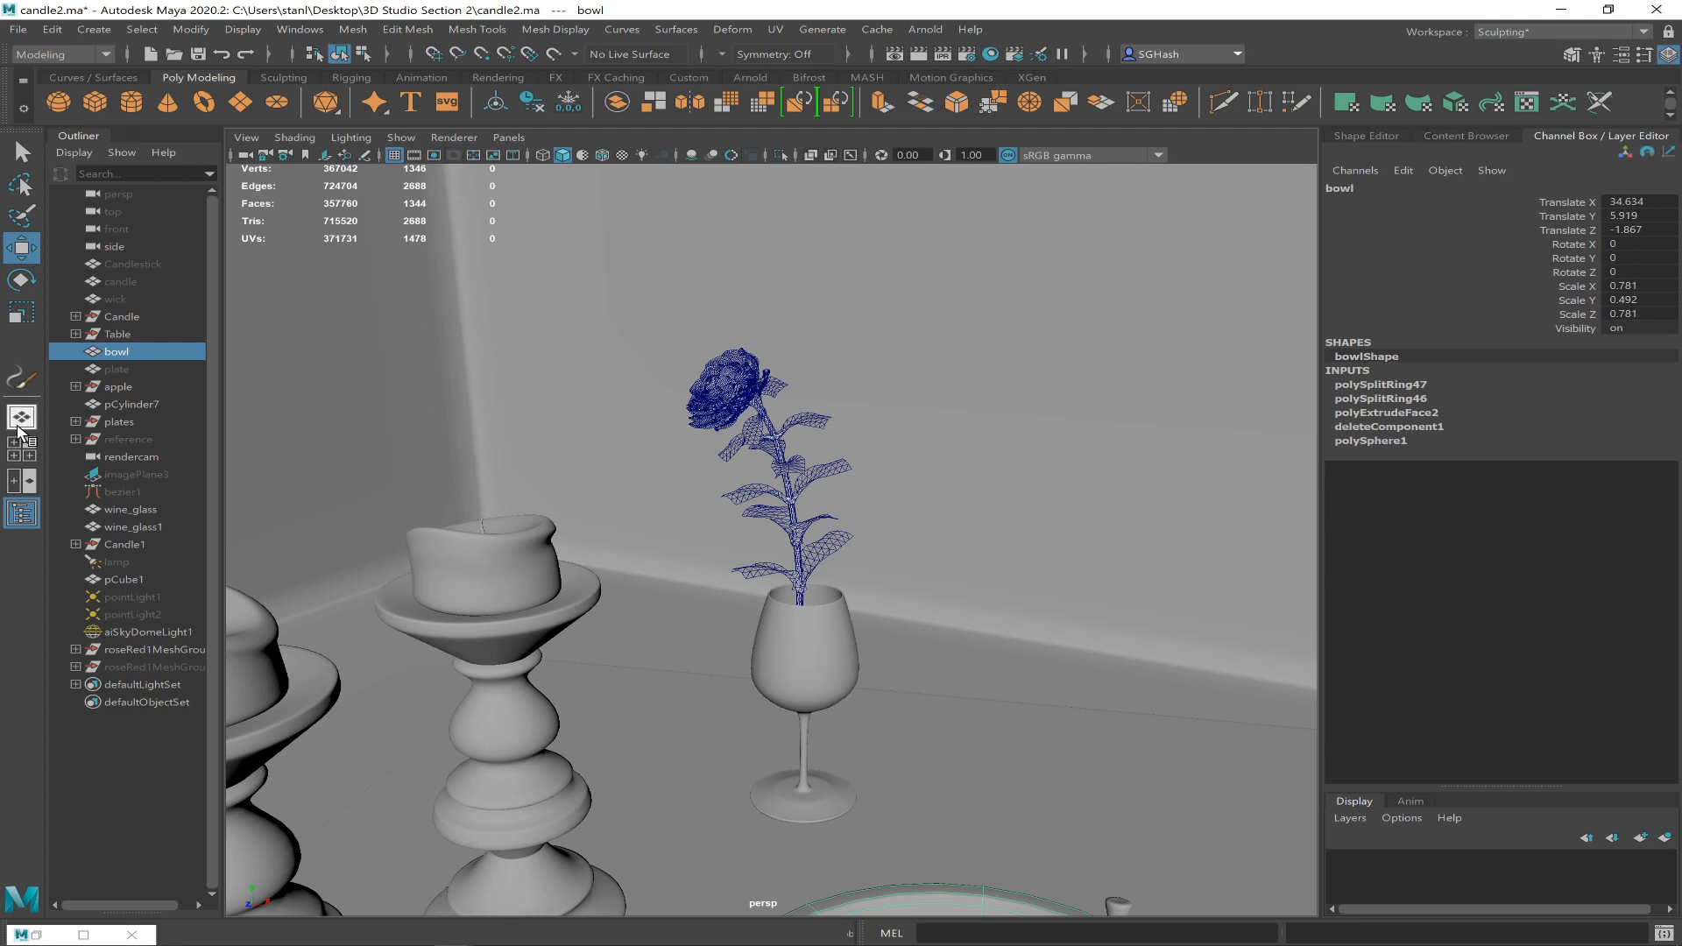
- Frame the fruit bowl and make it paintable for Paint Effects
left_click_drag(768, 556, 703, 559, "alt")
right_click_drag(703, 560, 415, 471, "alt")
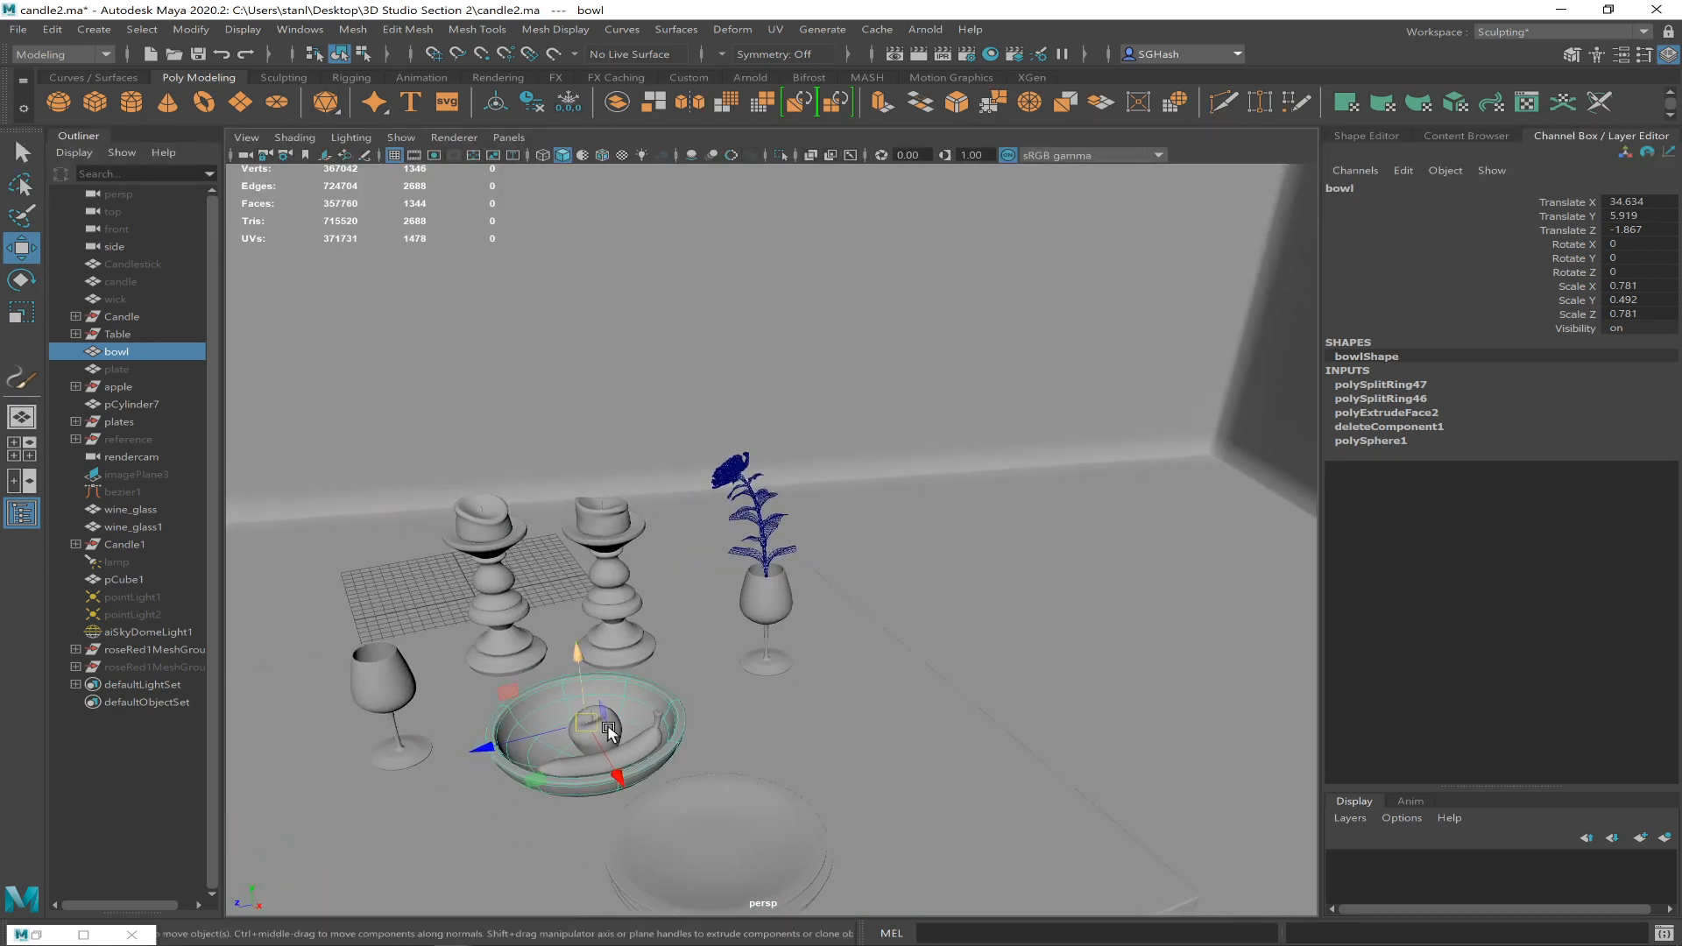
key("f")
left_click_drag(730, 557, 708, 575, "alt")
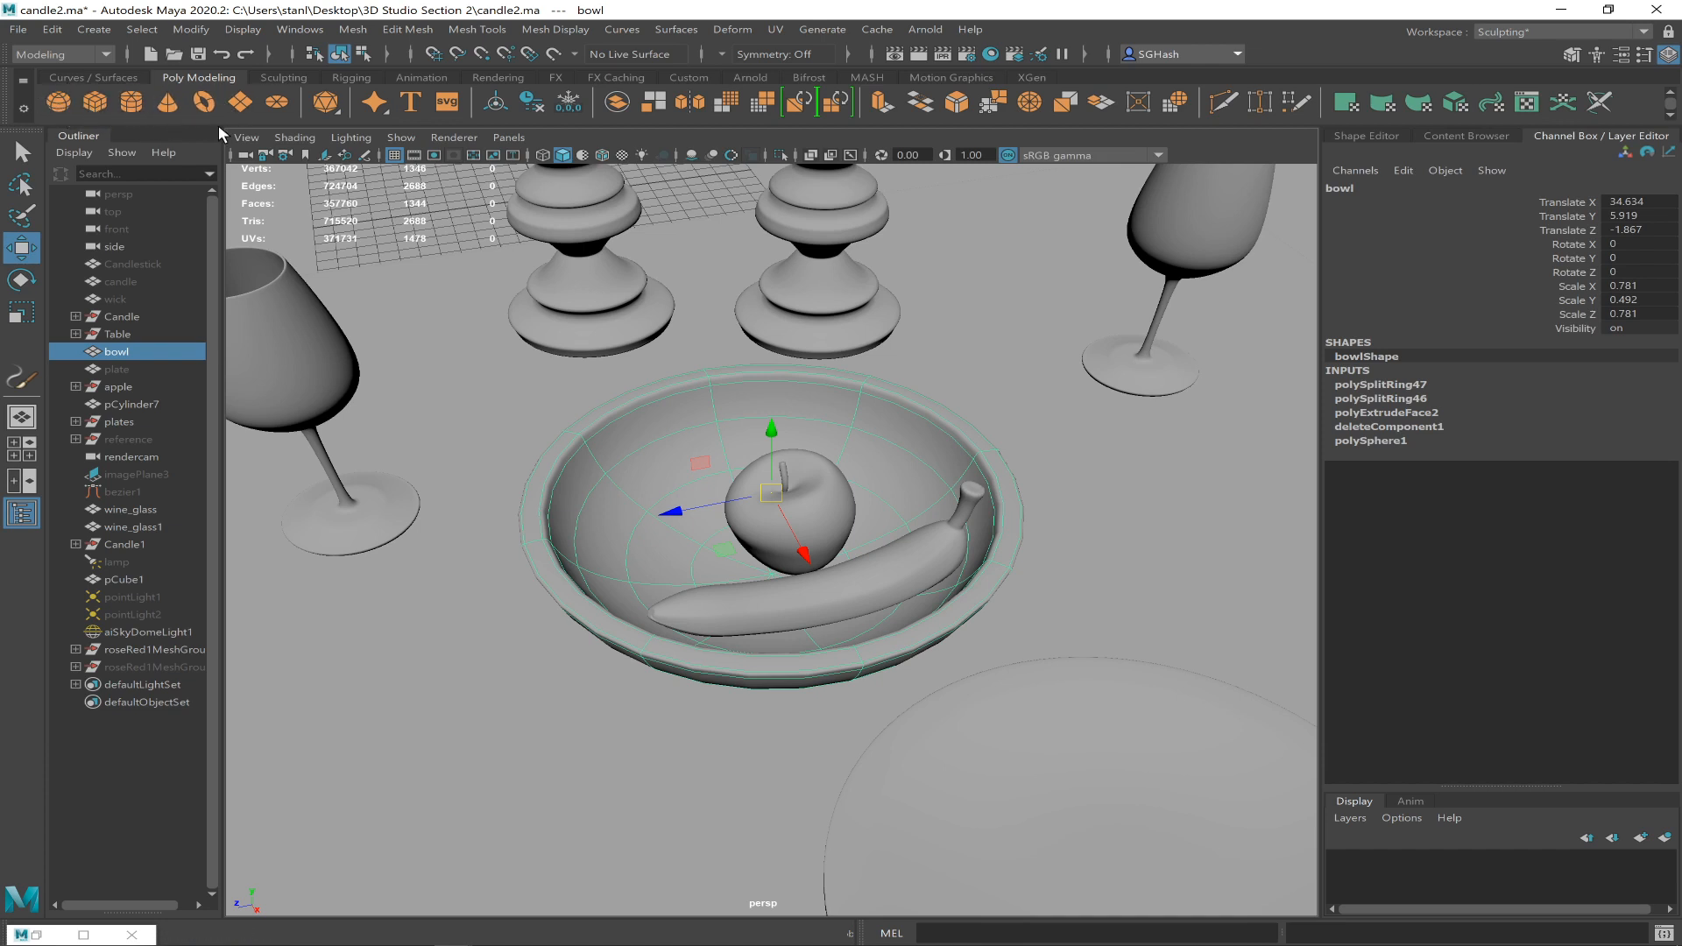
mouse_move(793, 605)
left_mouse_down("alt")
mouse_move(765, 574)
mouse_move(897, 590)
mouse_move(812, 598)
left_mouse_up("alt")
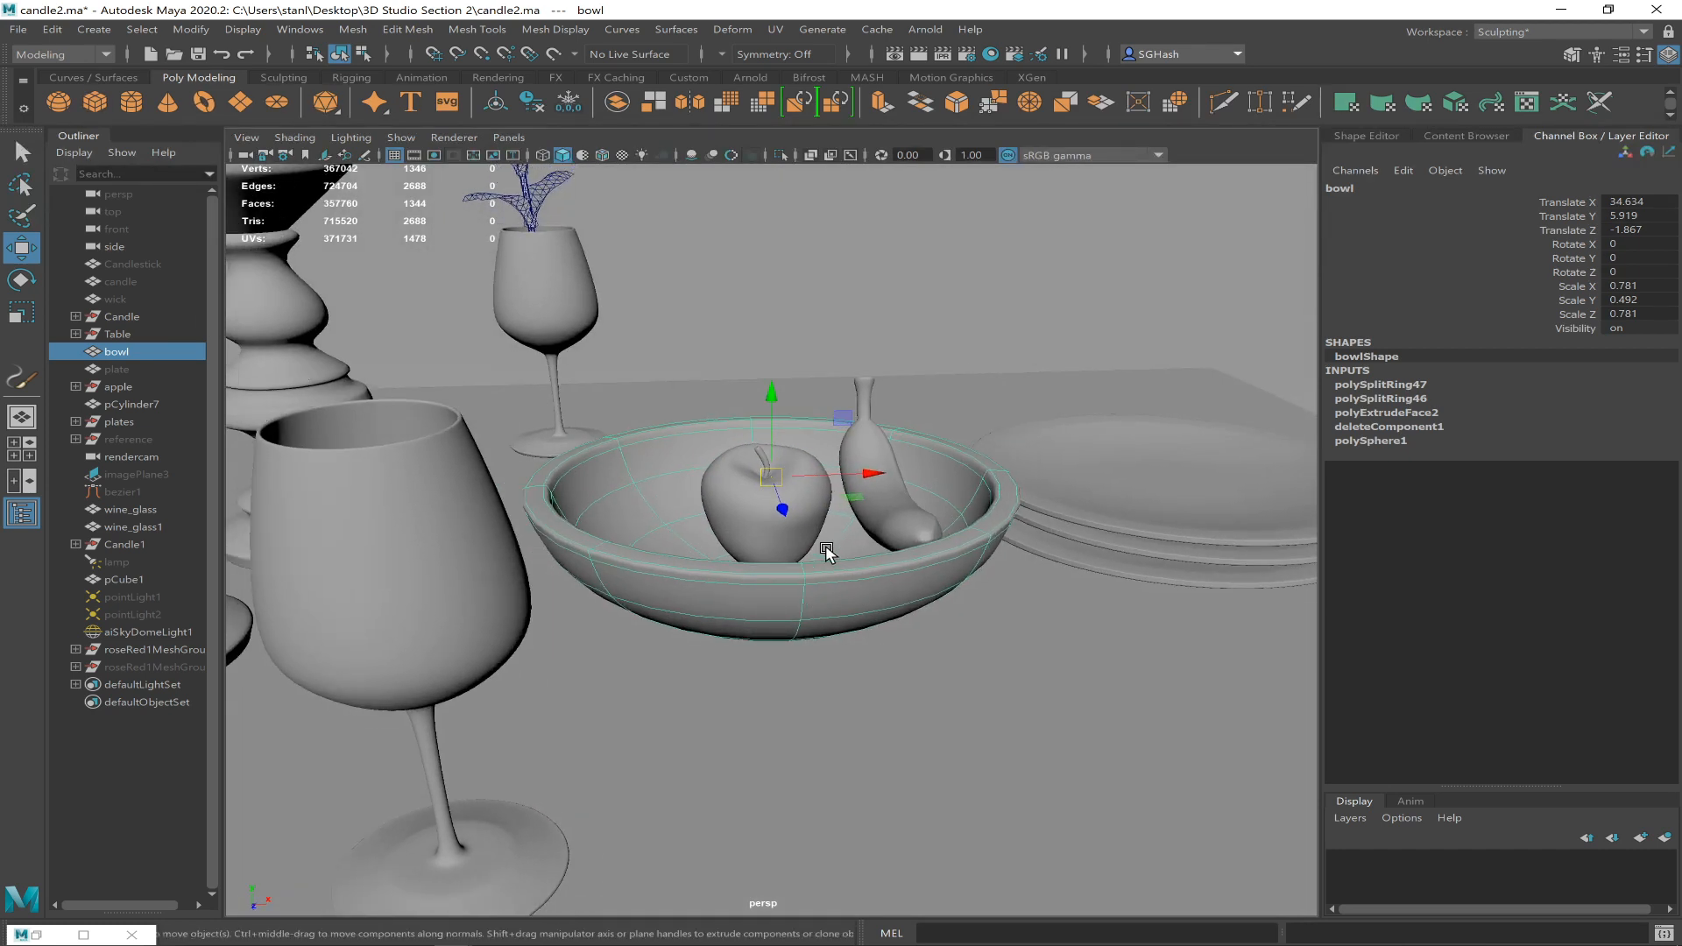
left_click(820, 29)
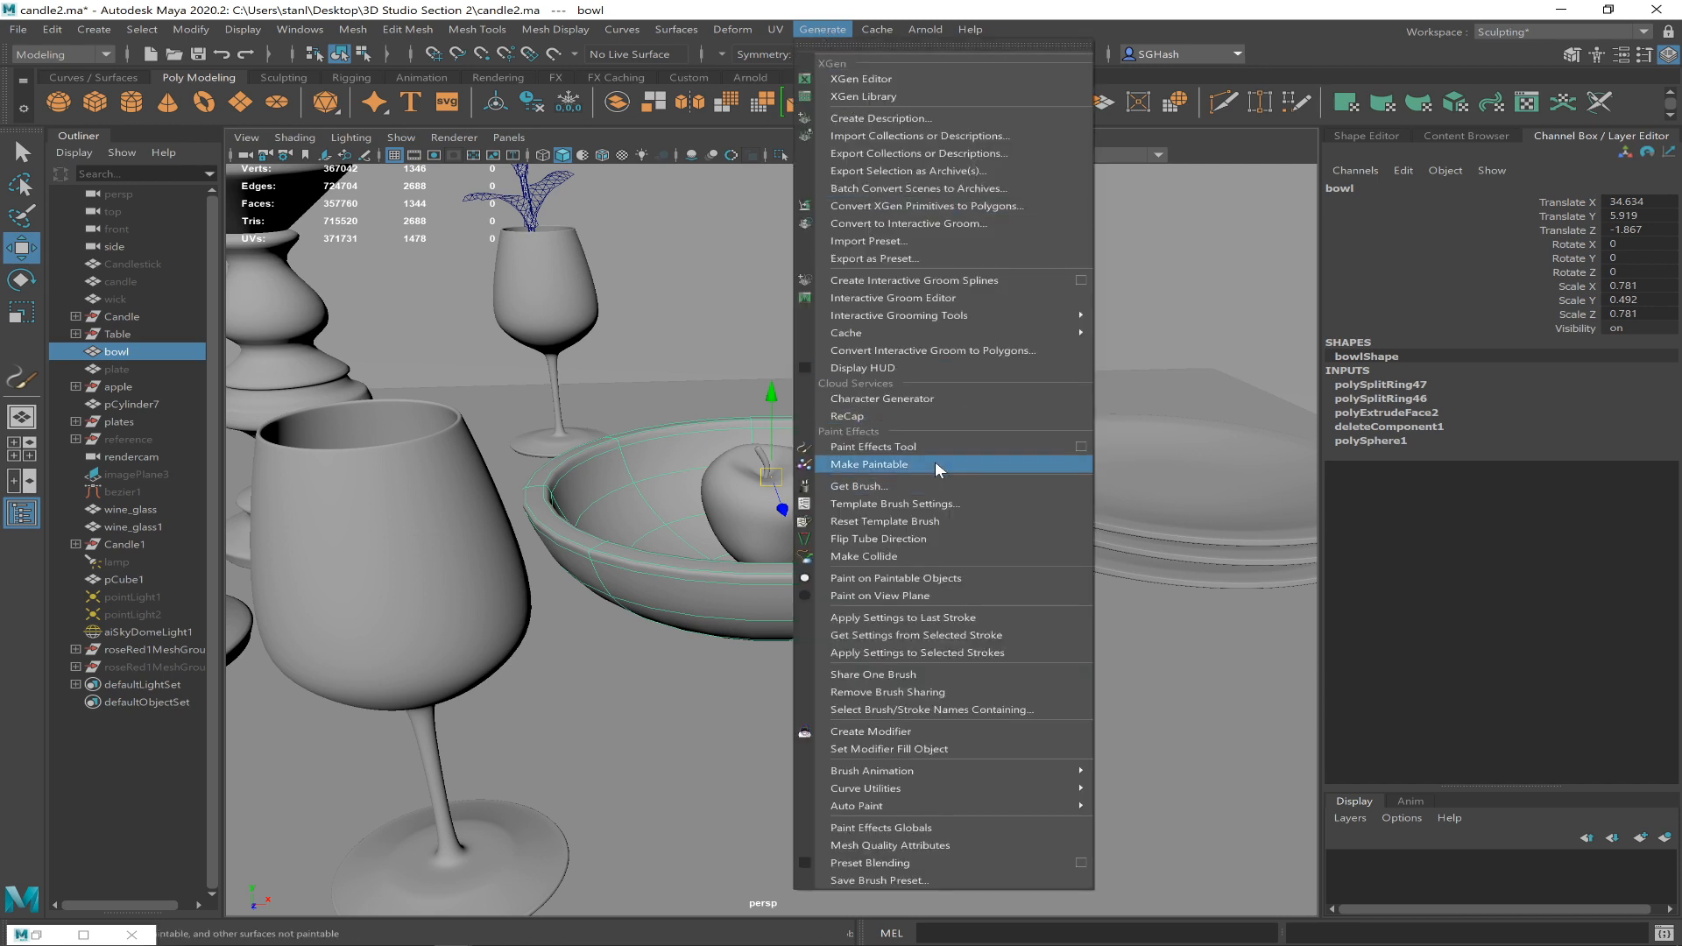
left_click(898, 467)
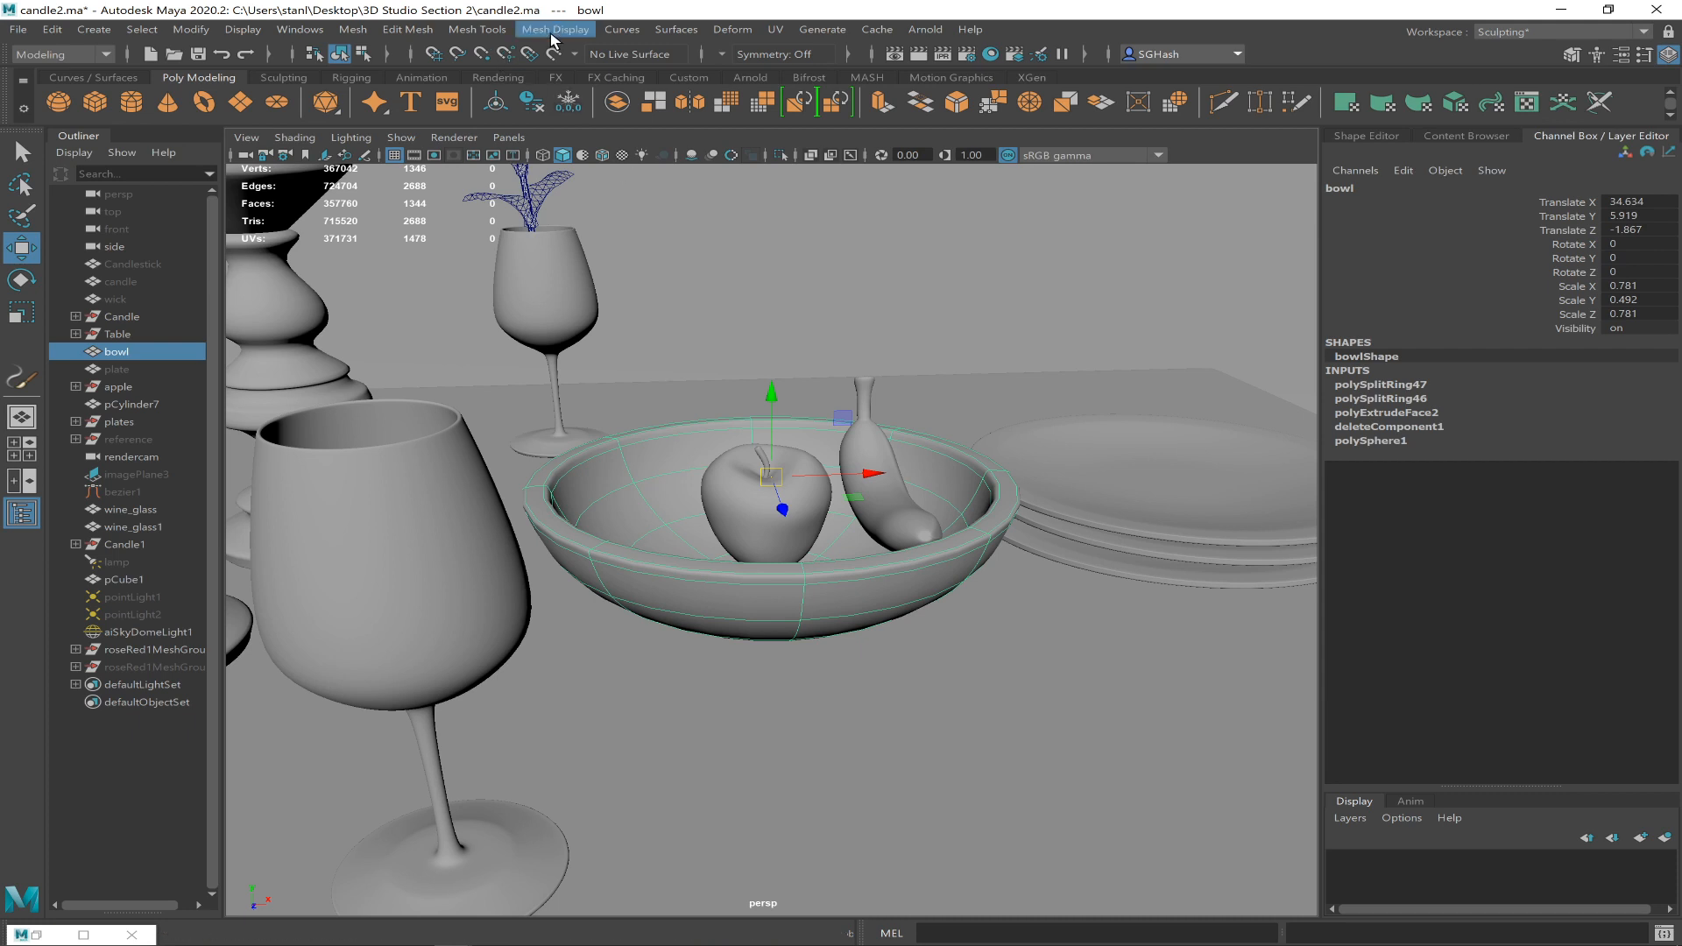
- Open the Paint Effects brush library and load the snakeTube brush from the Animal folder
left_click_drag(808, 552, 769, 572, "alt")
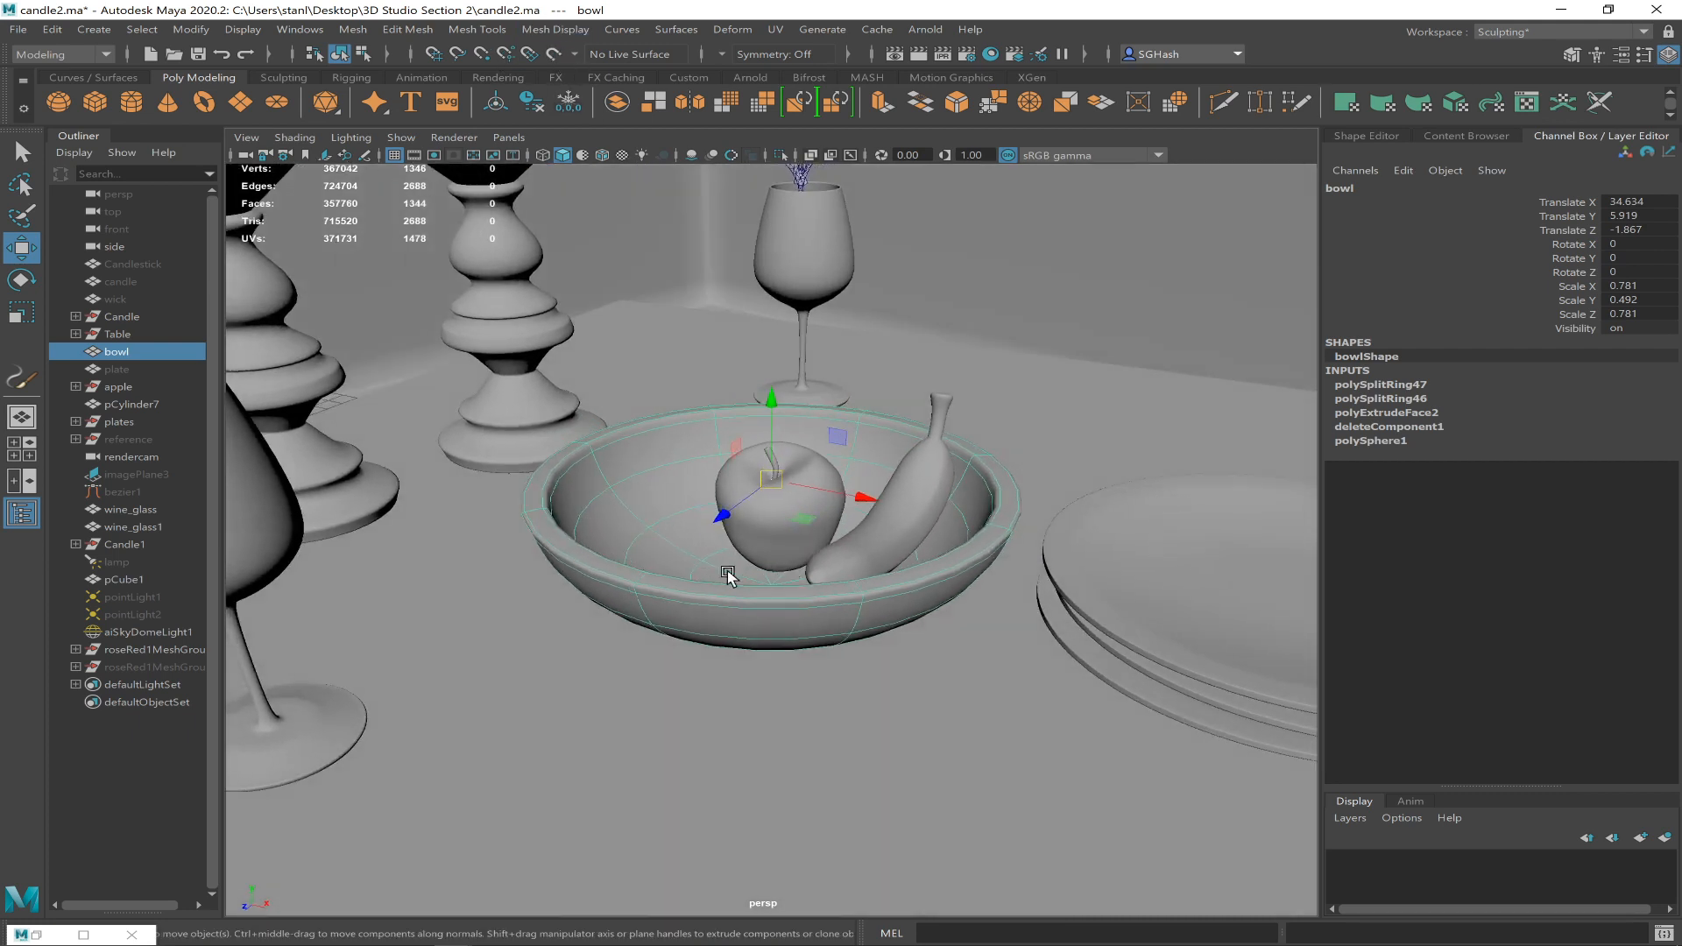
left_click(822, 32)
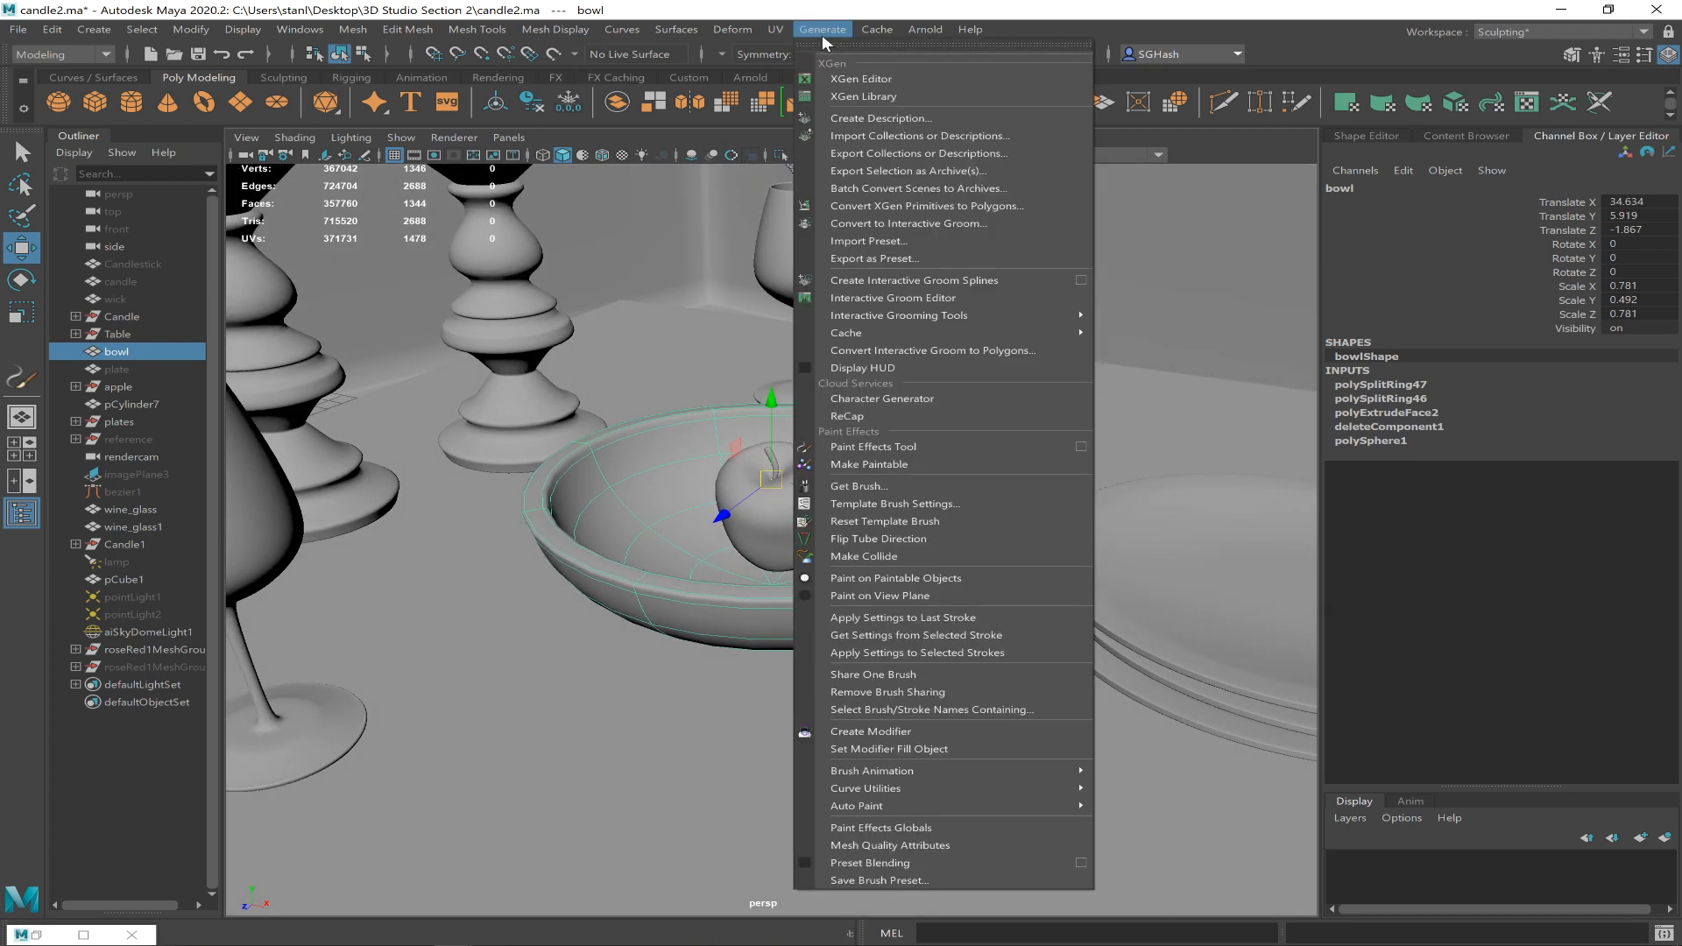
left_click(960, 484)
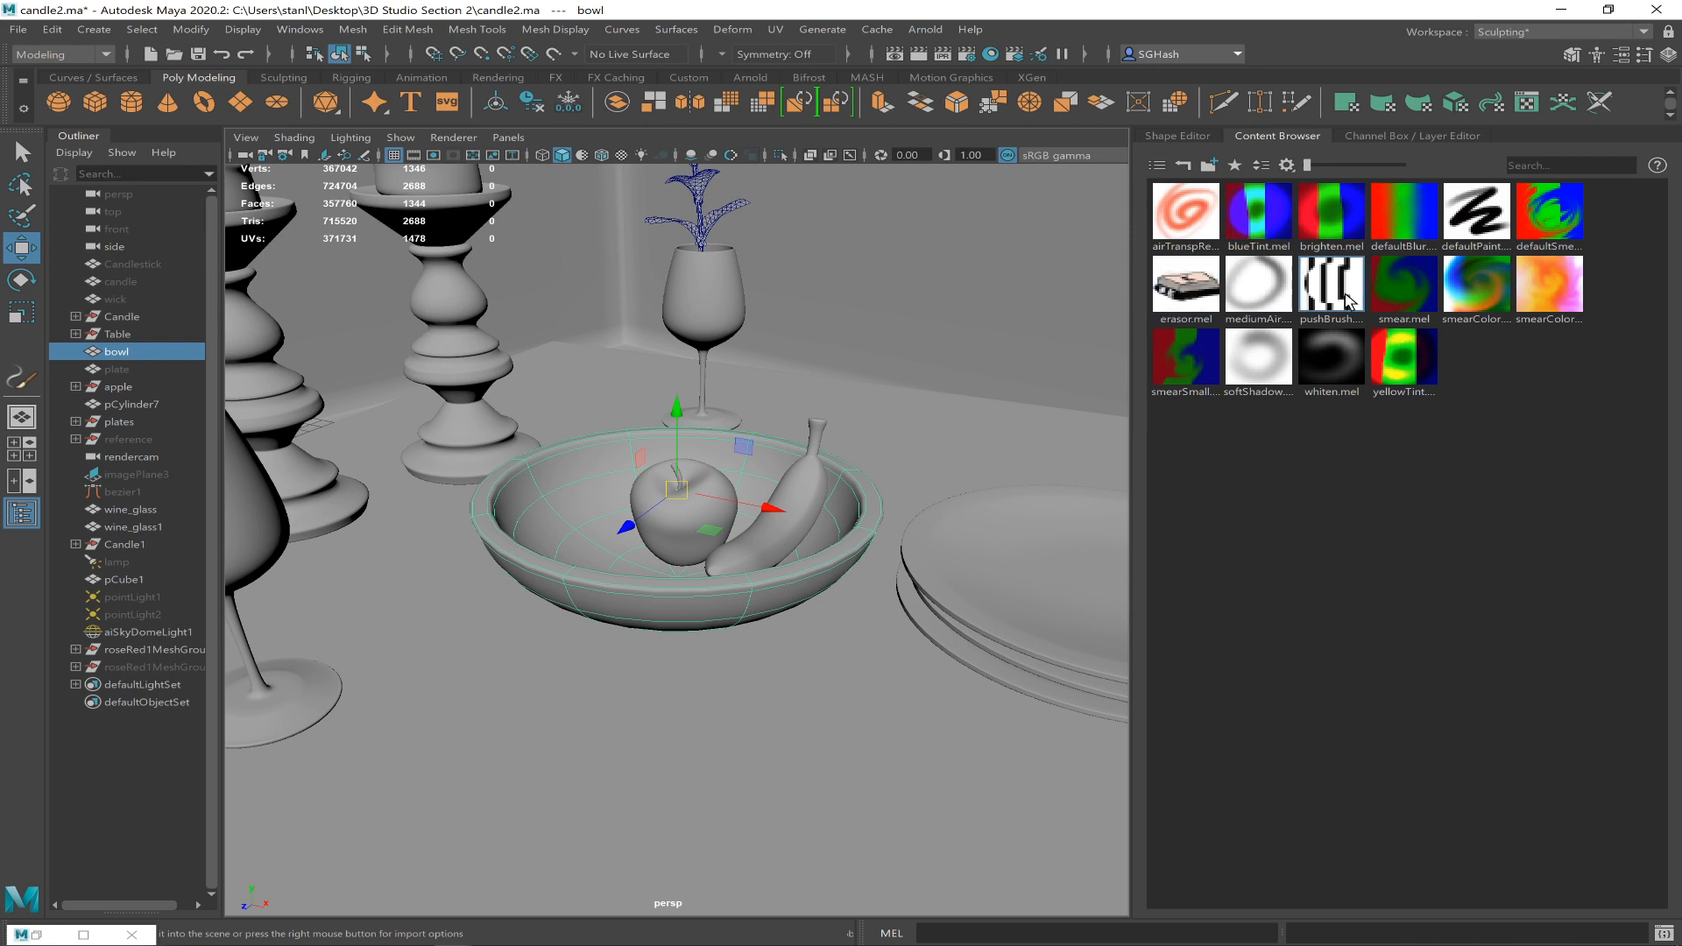
left_click(1190, 166)
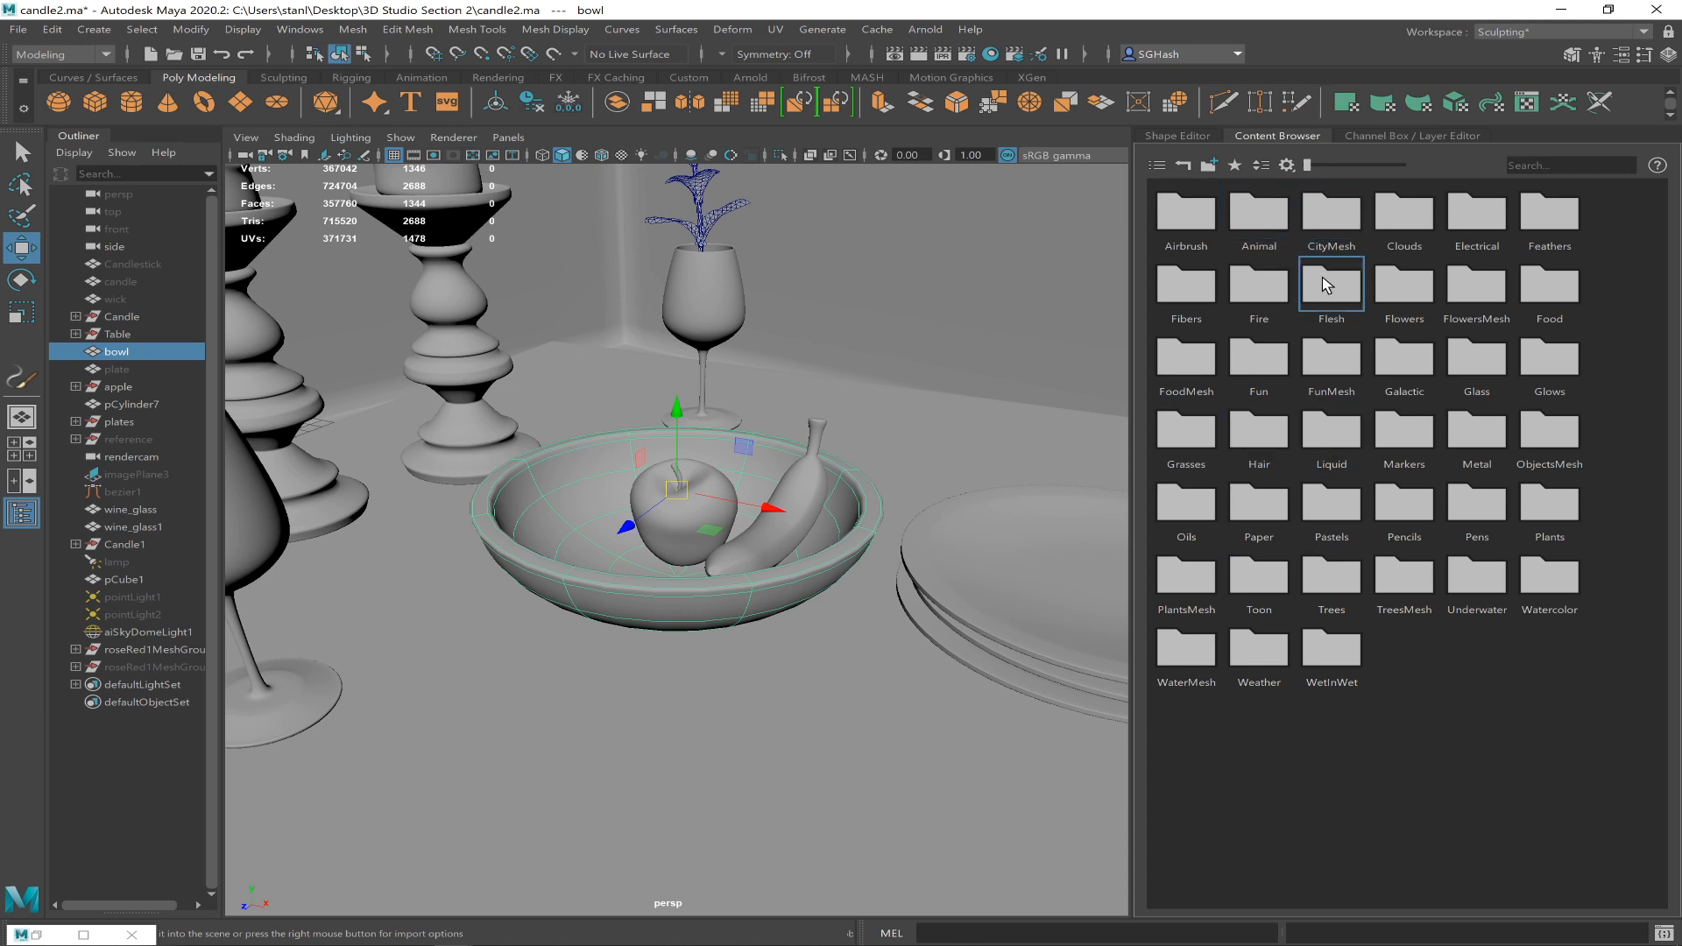
double_click(1263, 229)
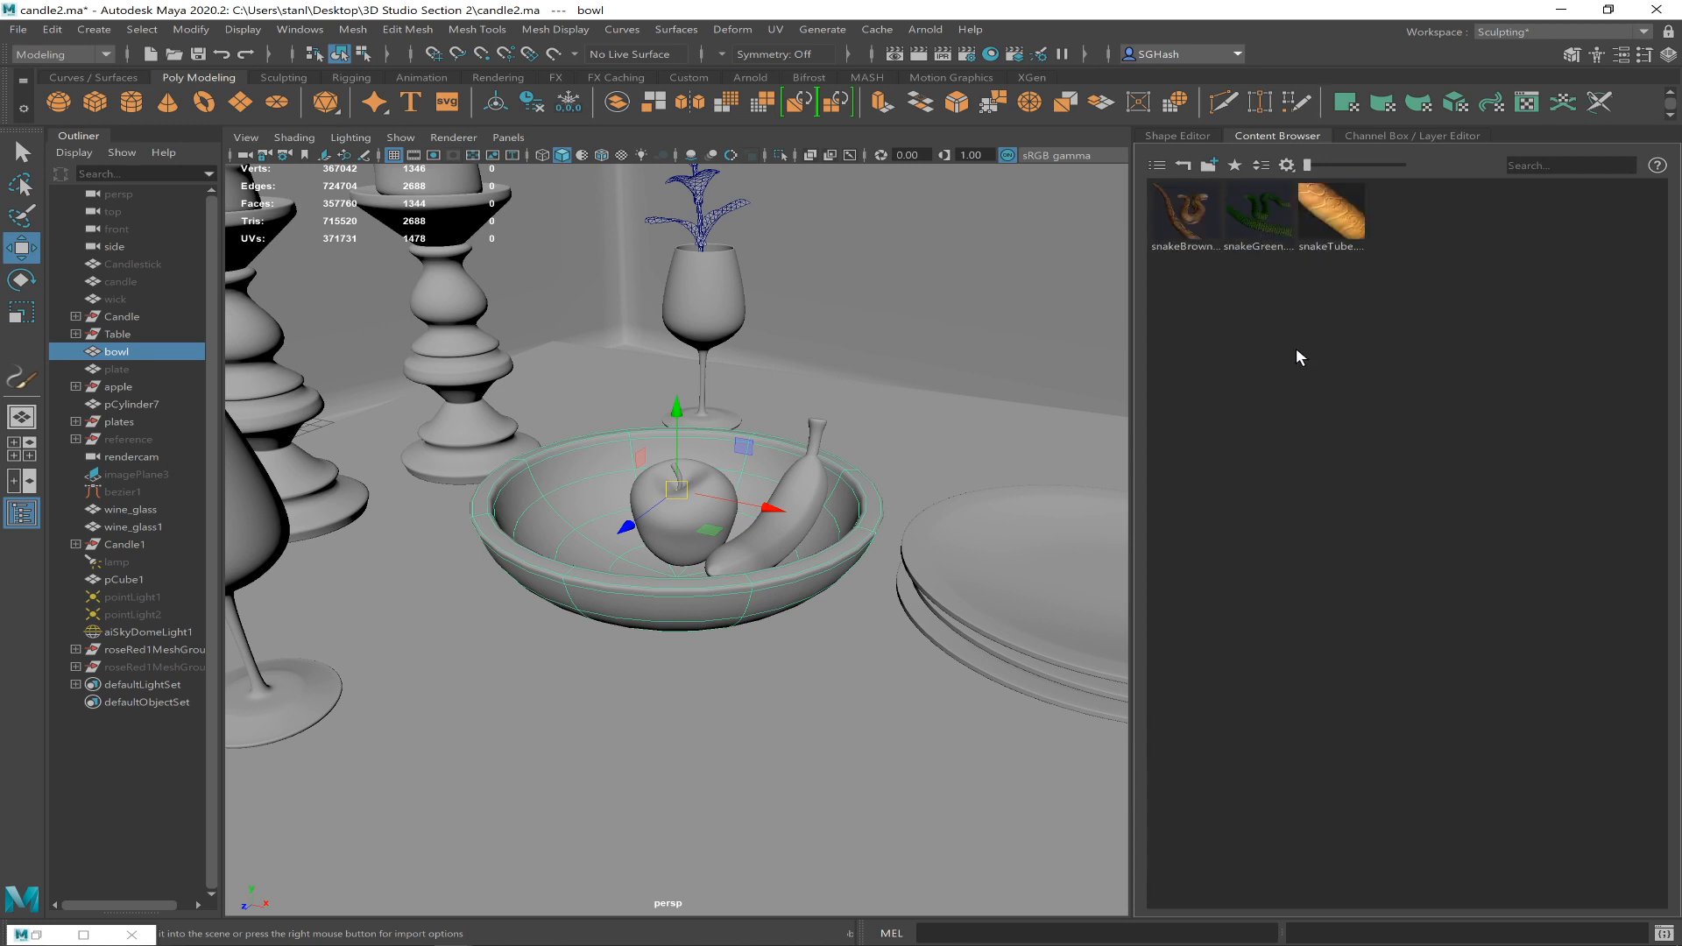
left_click(1332, 231)
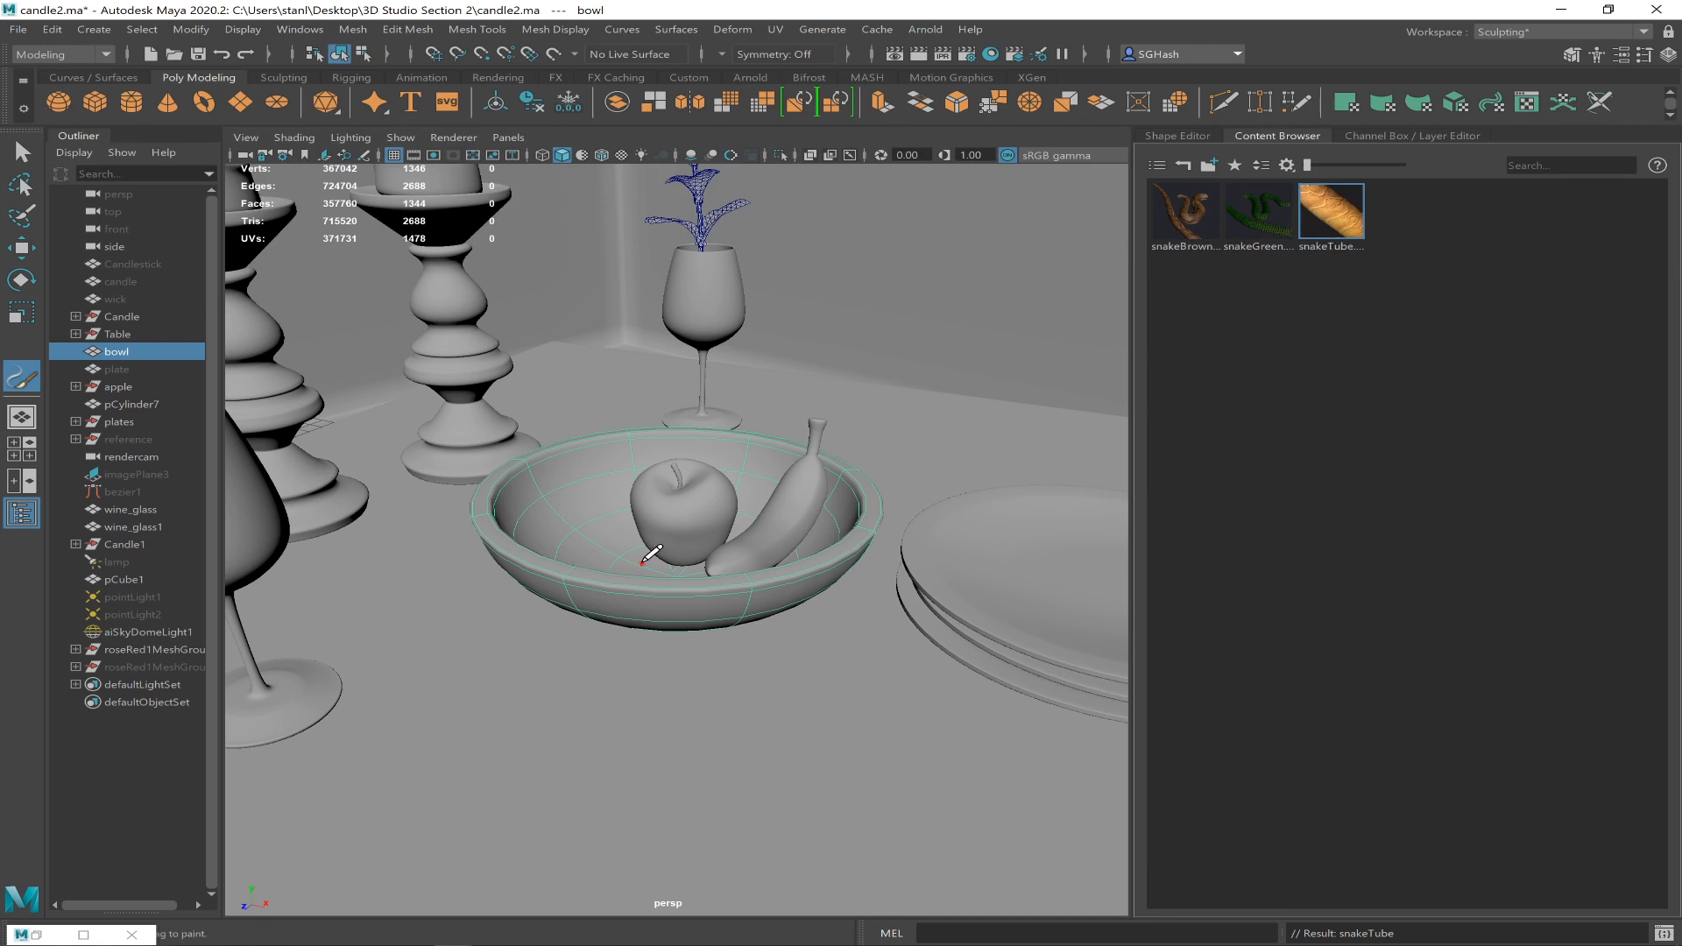
- Try painting snakeTube strokes around the inside of the bowl and undo each attempt
mouse_move(652, 553)
left_mouse_down()
mouse_move(631, 573)
mouse_move(664, 560)
mouse_move(748, 654)
mouse_move(615, 759)
mouse_move(701, 557)
mouse_move(843, 472)
mouse_move(805, 473)
left_mouse_up()
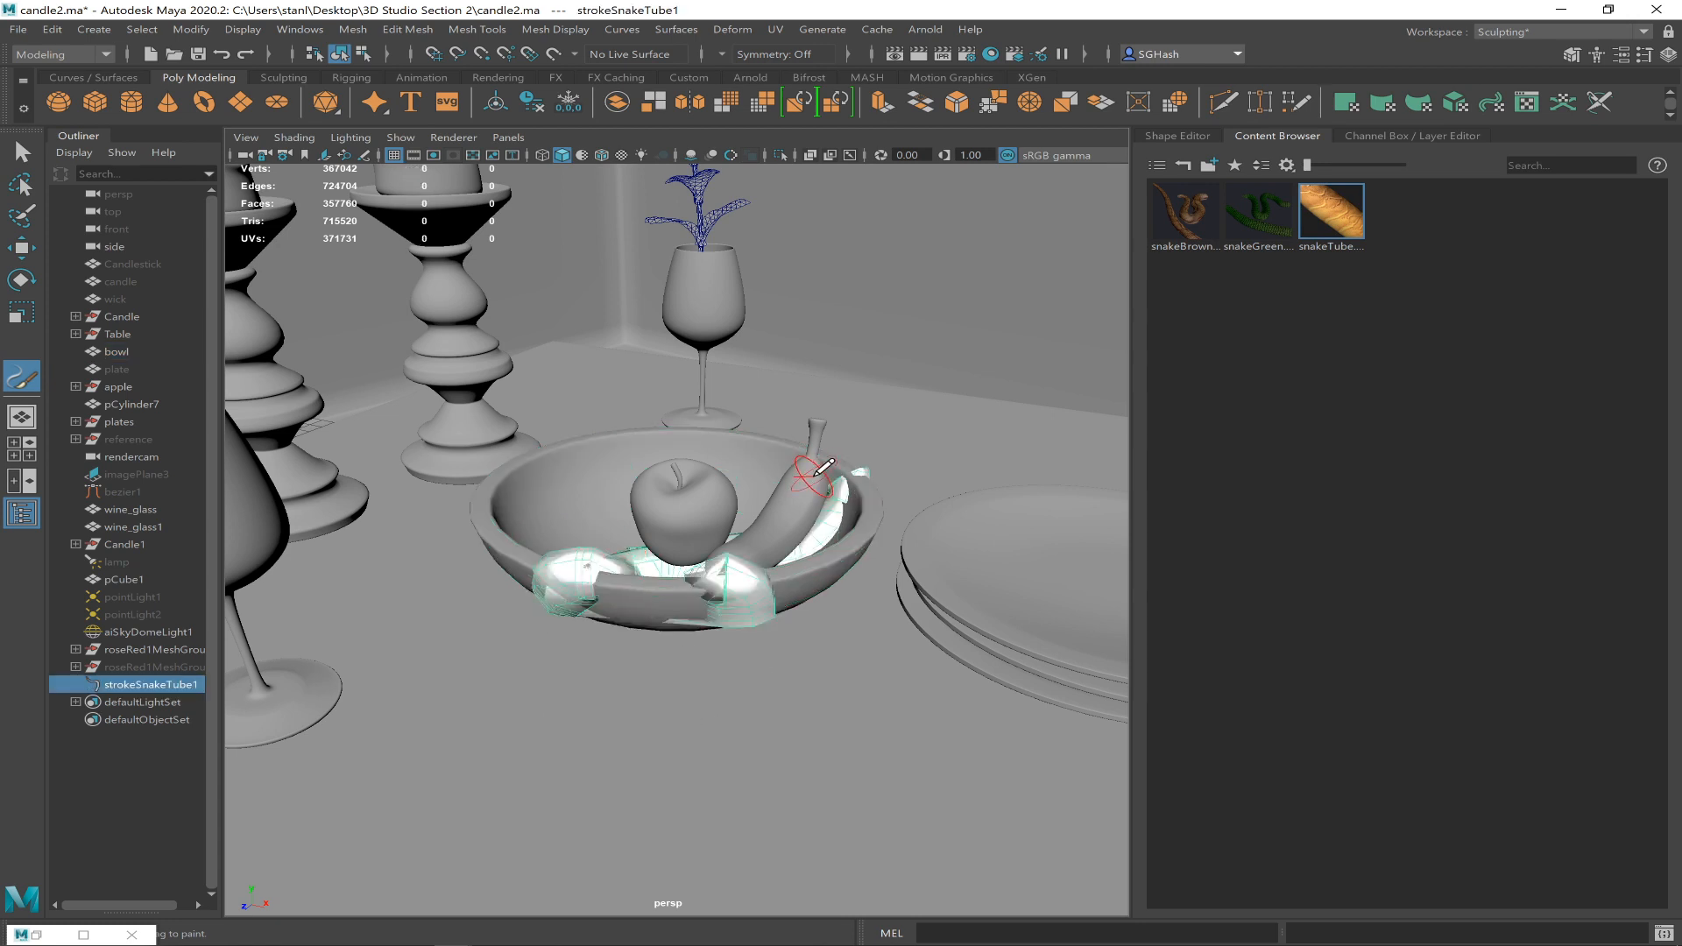
key("ctrl+z")
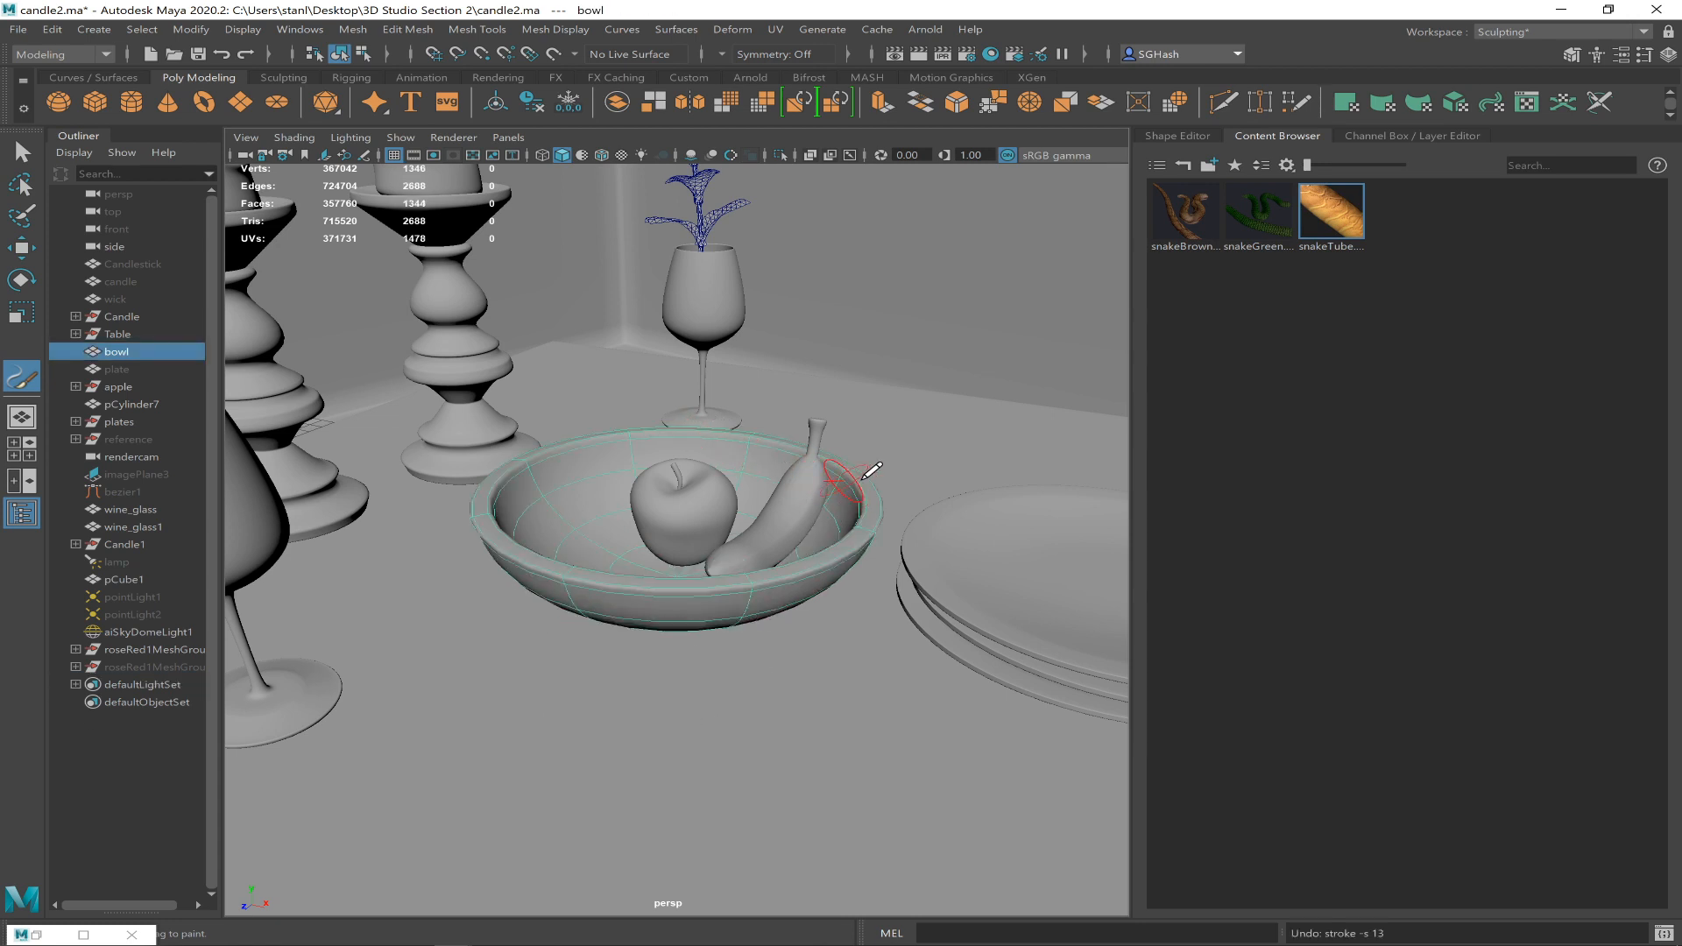
mouse_move(870, 478)
left_mouse_down()
mouse_move(866, 515)
mouse_move(811, 565)
mouse_move(708, 547)
mouse_move(599, 601)
mouse_move(508, 496)
left_mouse_up()
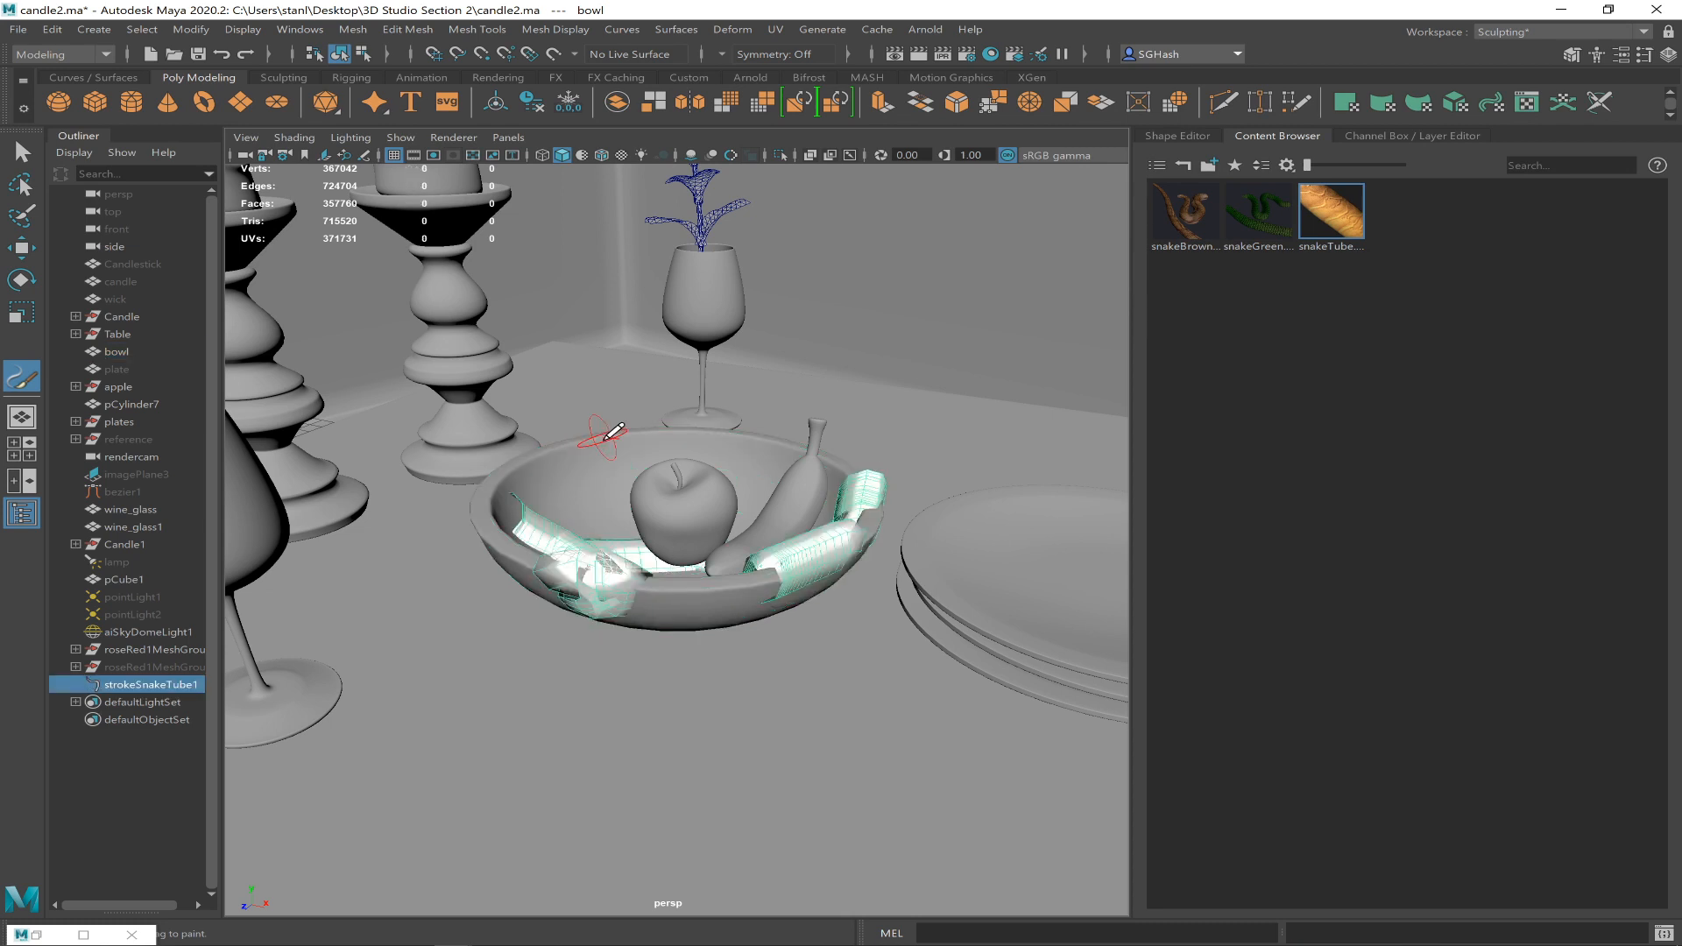
key("ctrl+z")
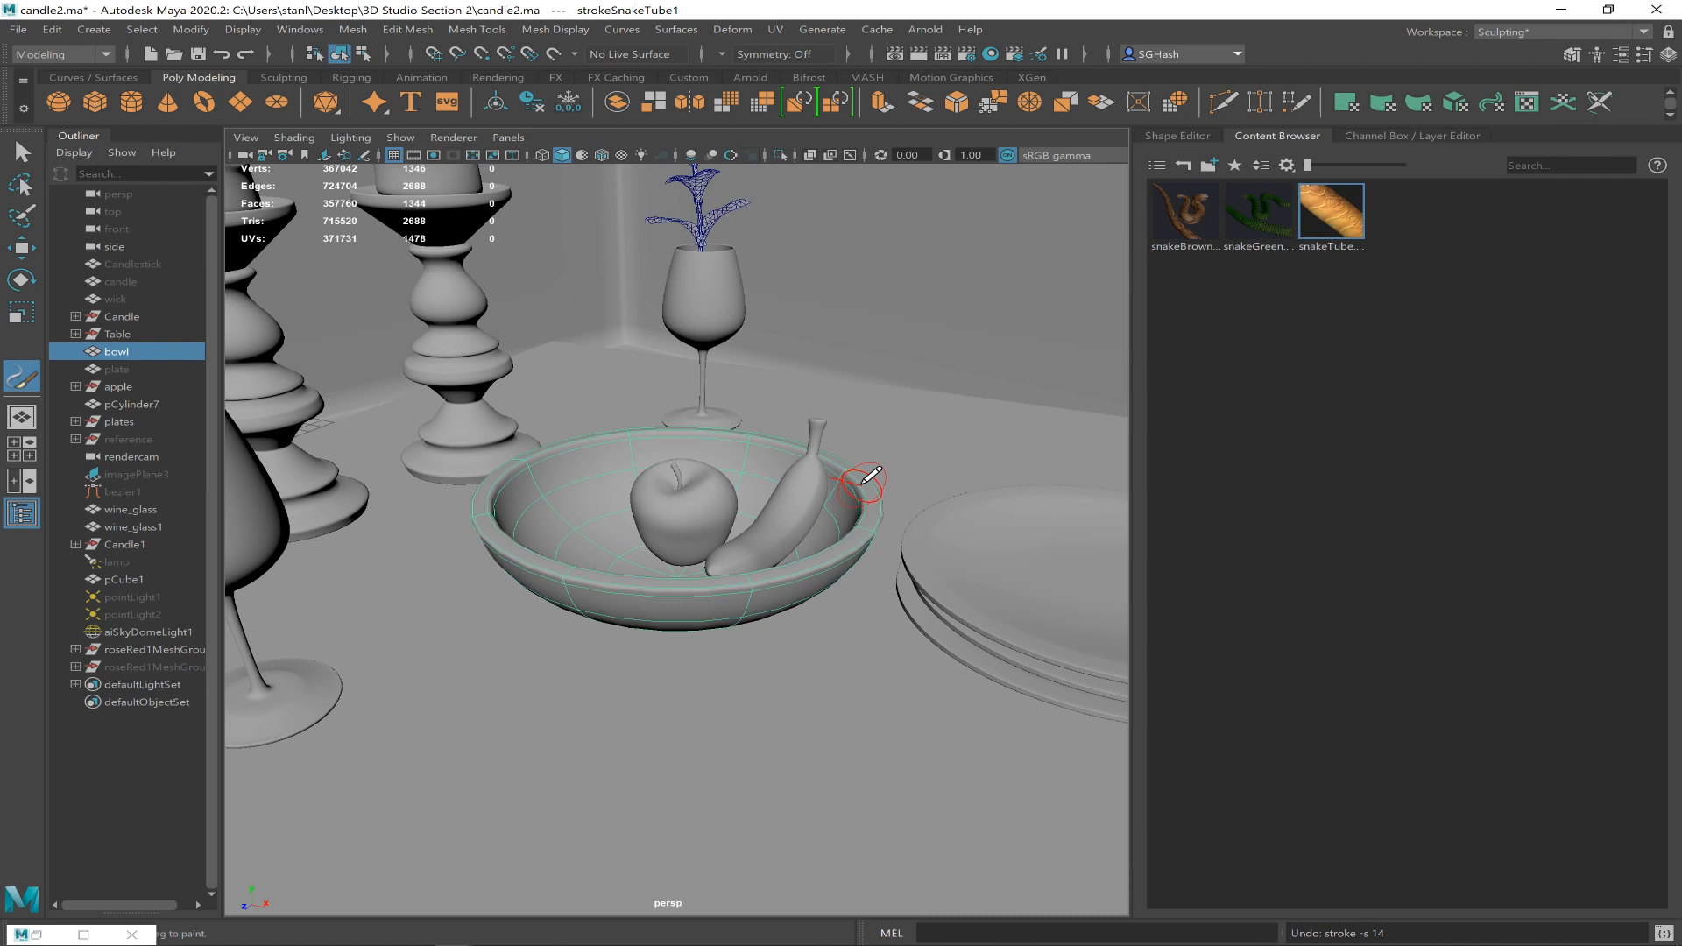
mouse_move(868, 480)
left_mouse_down()
mouse_move(881, 525)
mouse_move(851, 557)
mouse_move(761, 566)
left_mouse_up()
key("6")
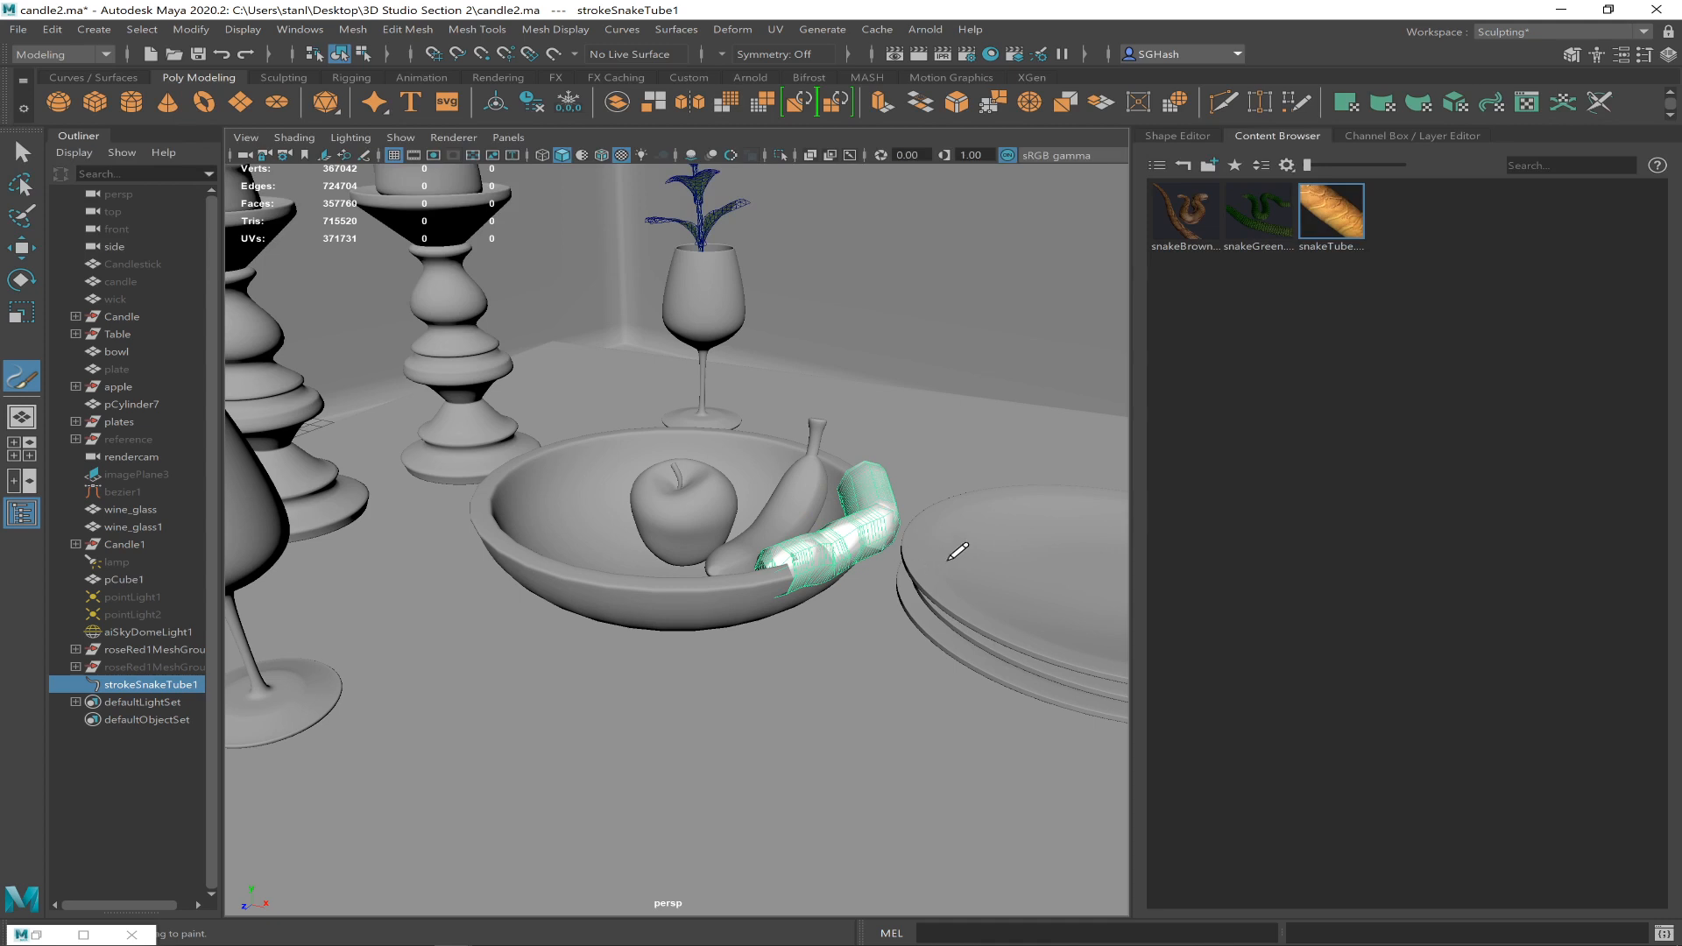
left_click_drag(958, 550, 875, 555, "alt")
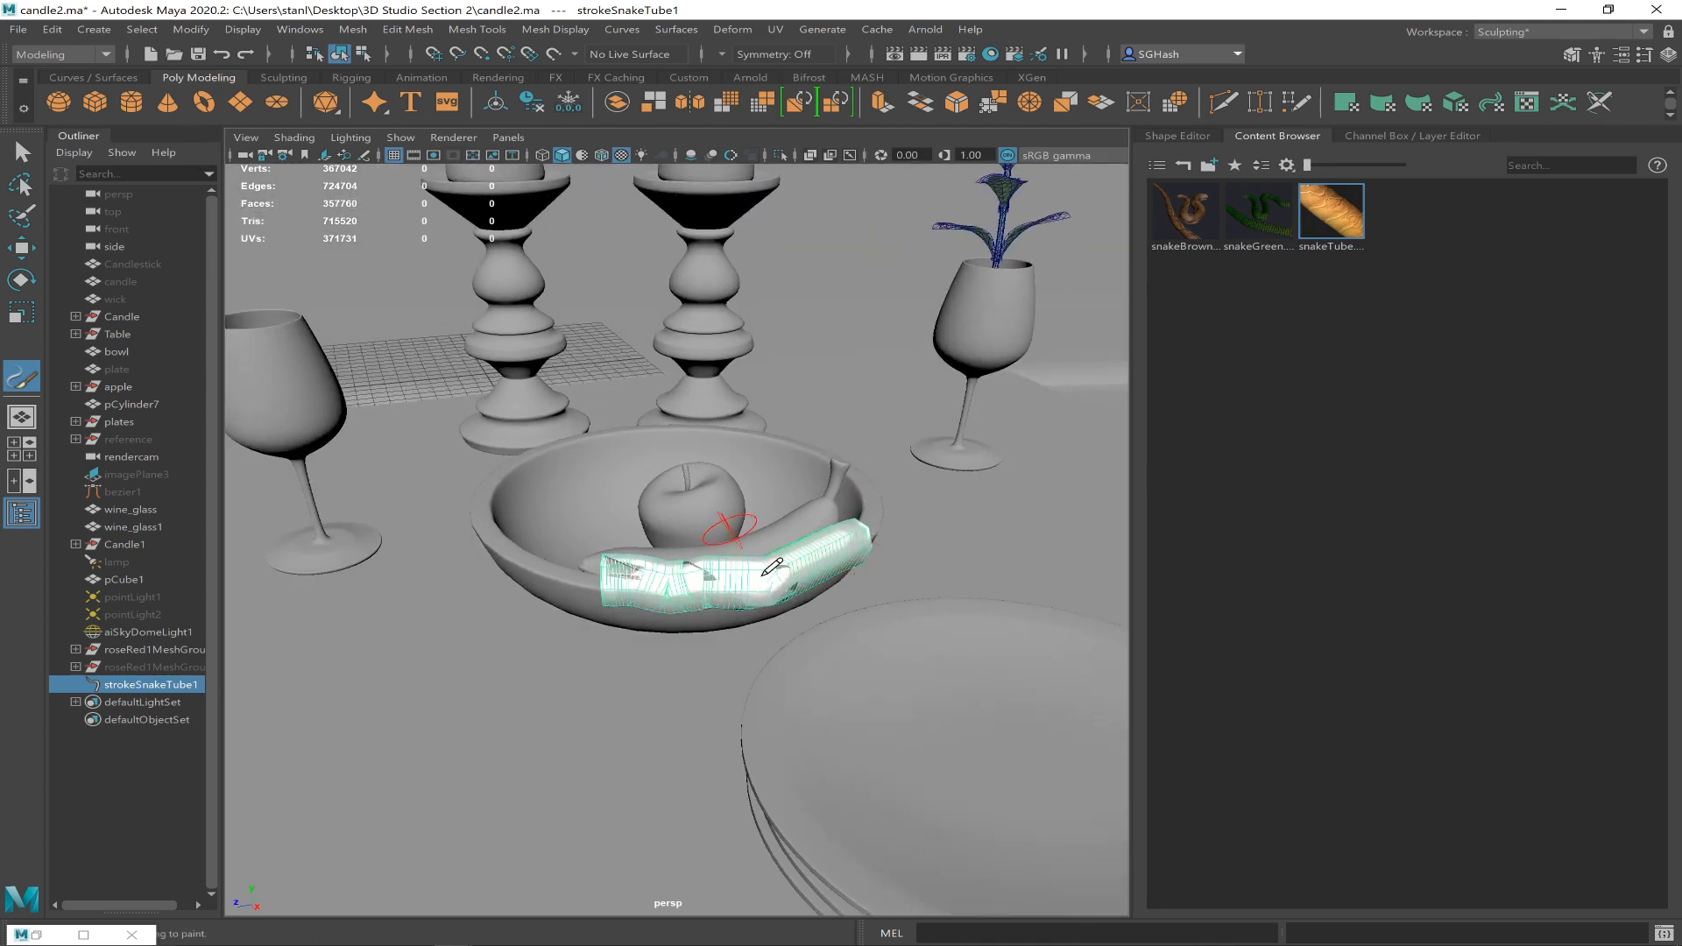
key("ctrl+z")
- Look through the Metal brushes and load the glasses brush from the ObjectsMesh folder
left_click_drag(769, 563, 829, 568, "alt")
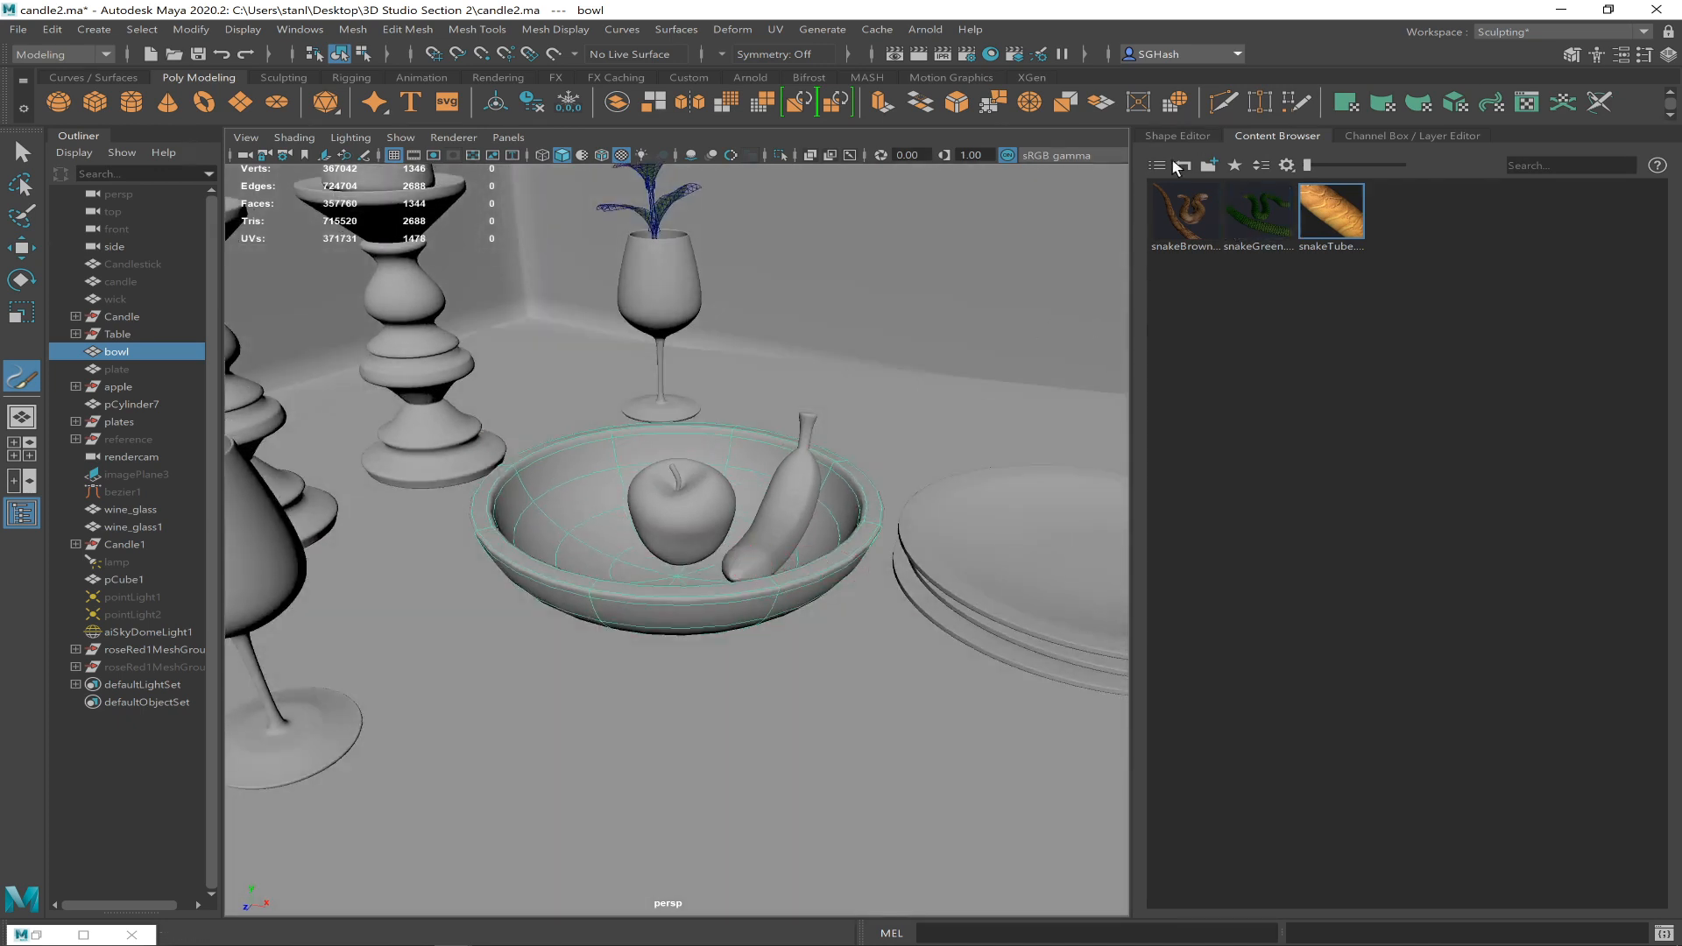
left_click(1182, 164)
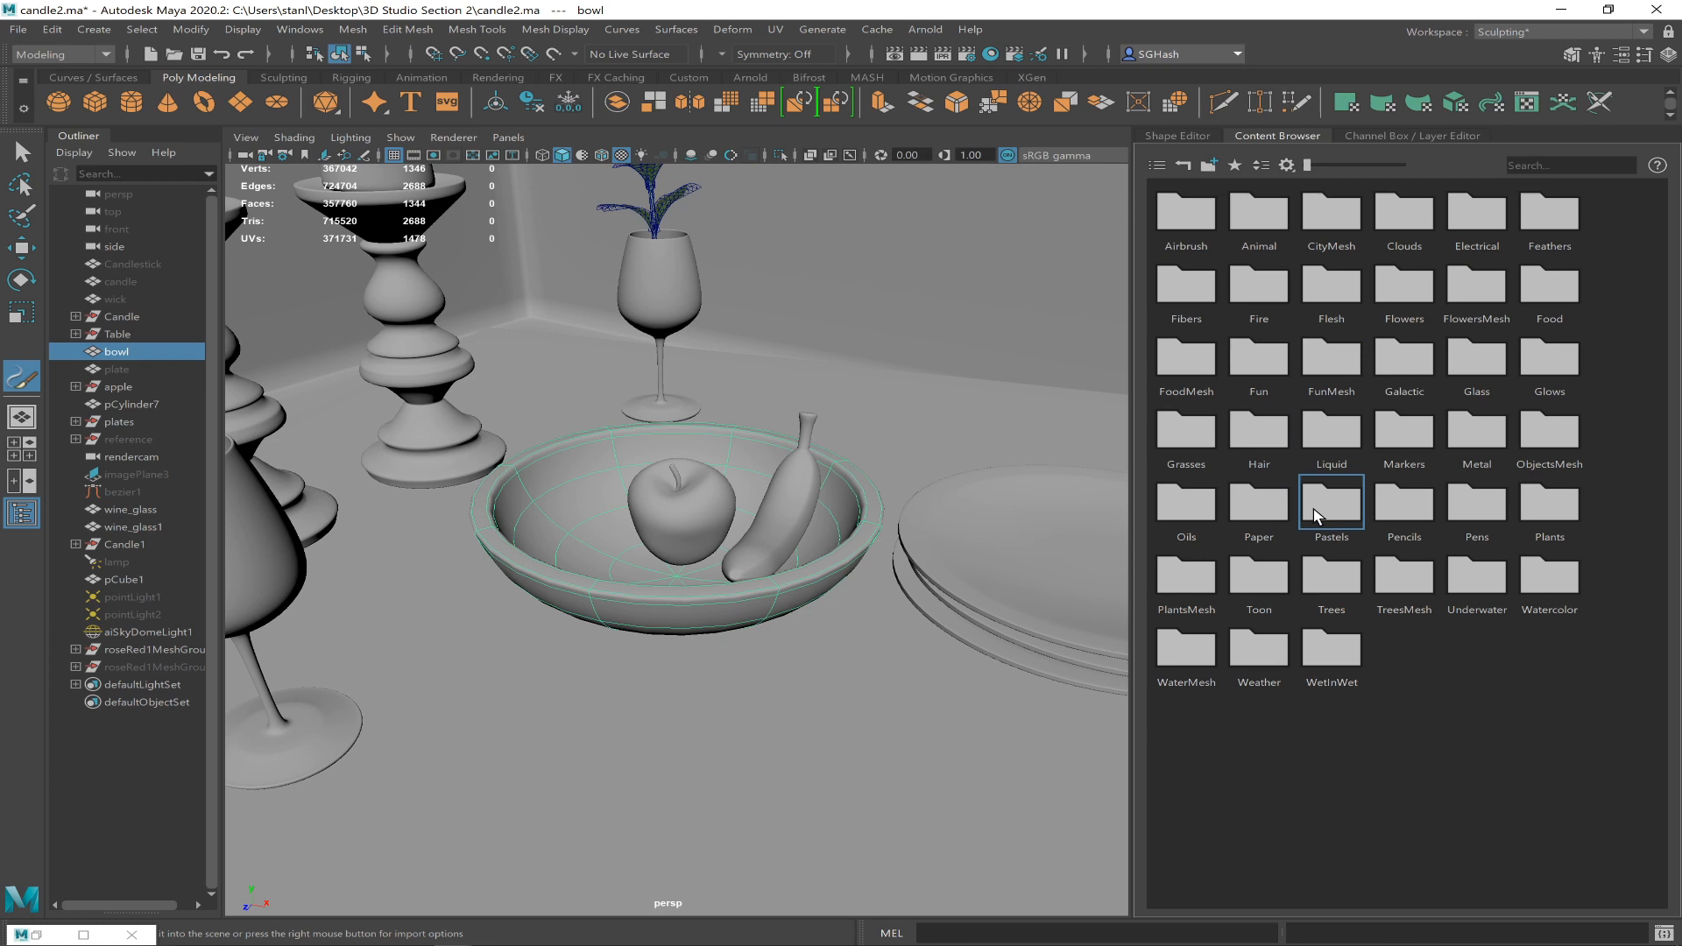
double_click(1475, 445)
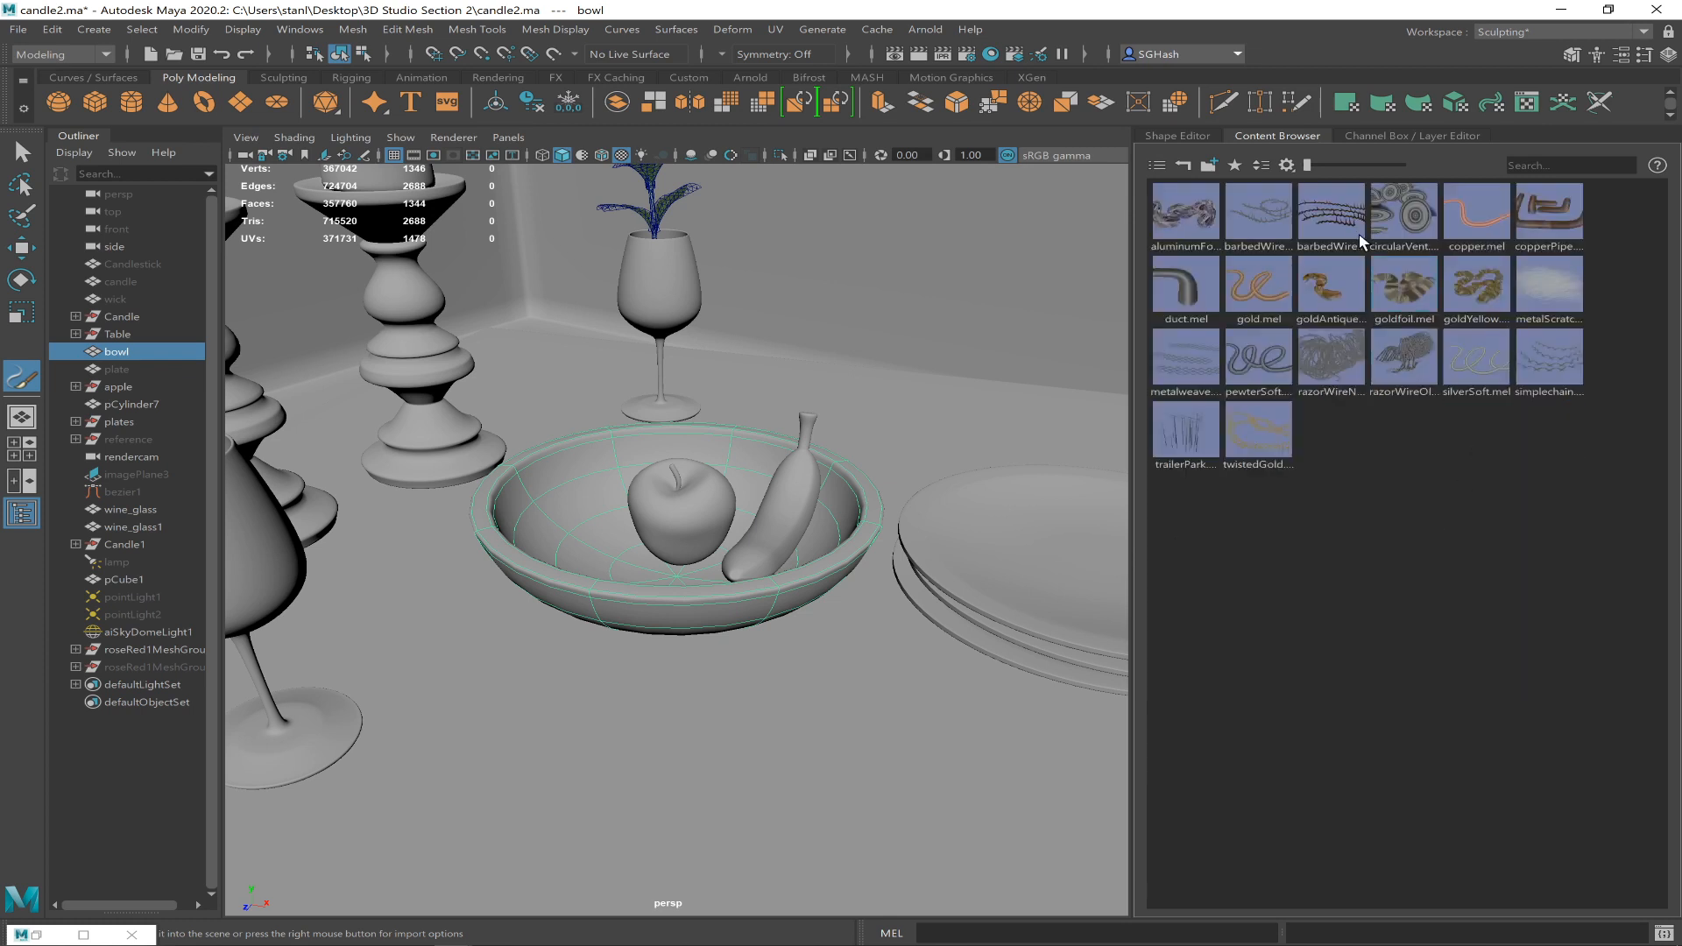
left_click(1183, 165)
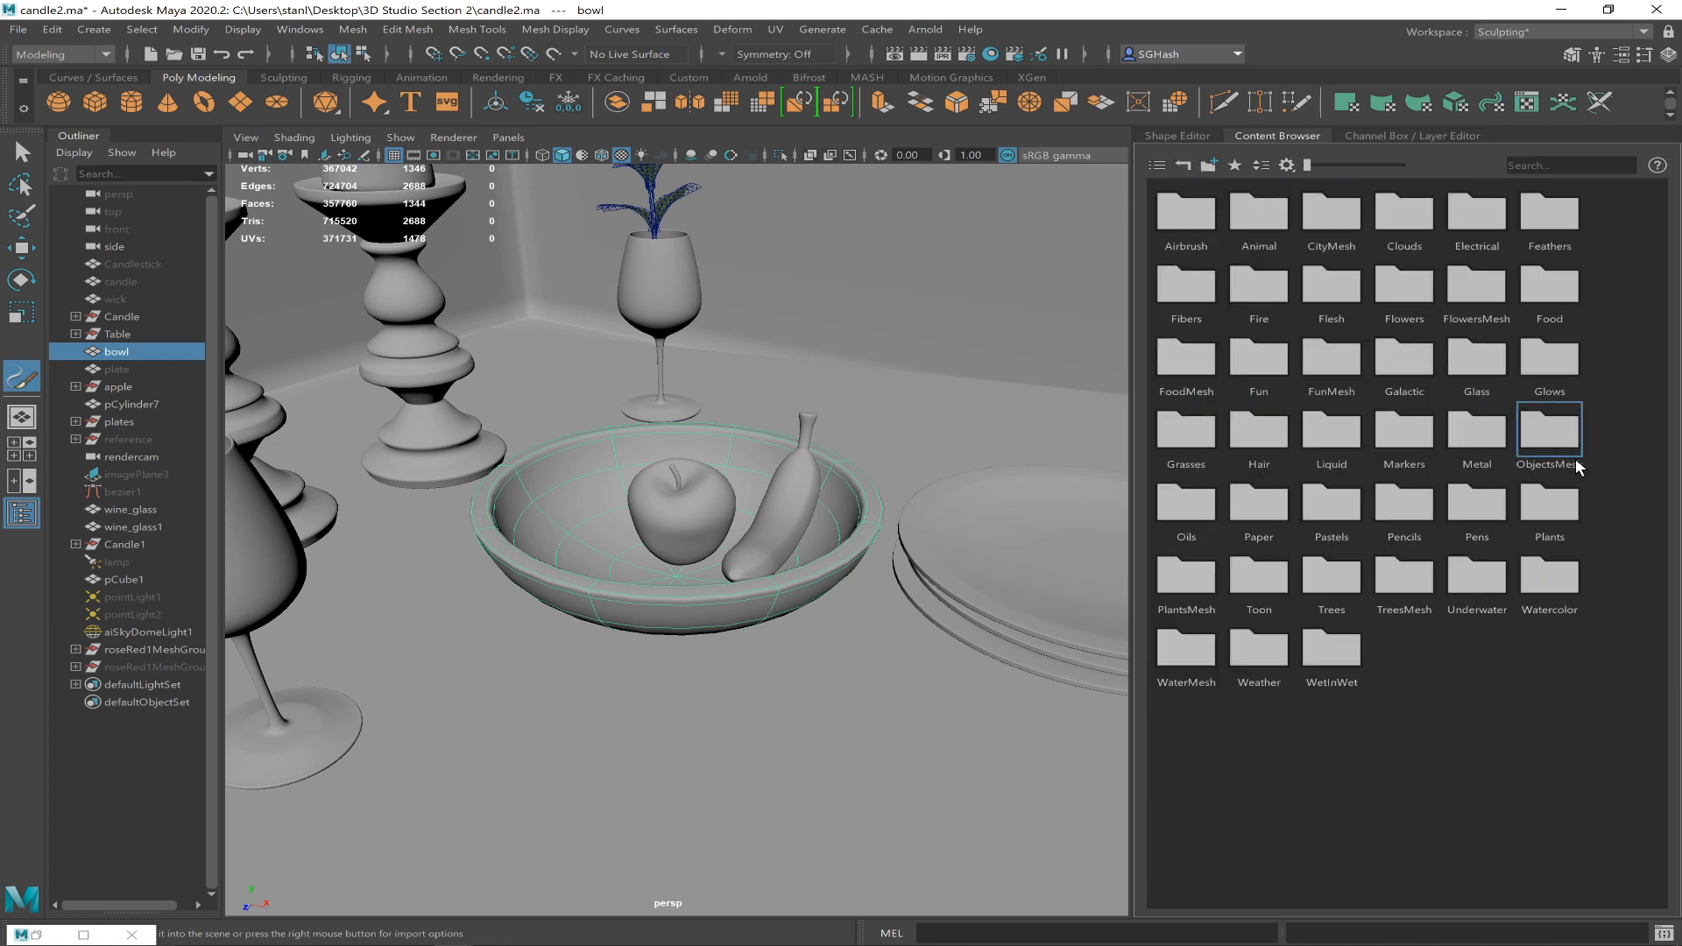
double_click(1549, 442)
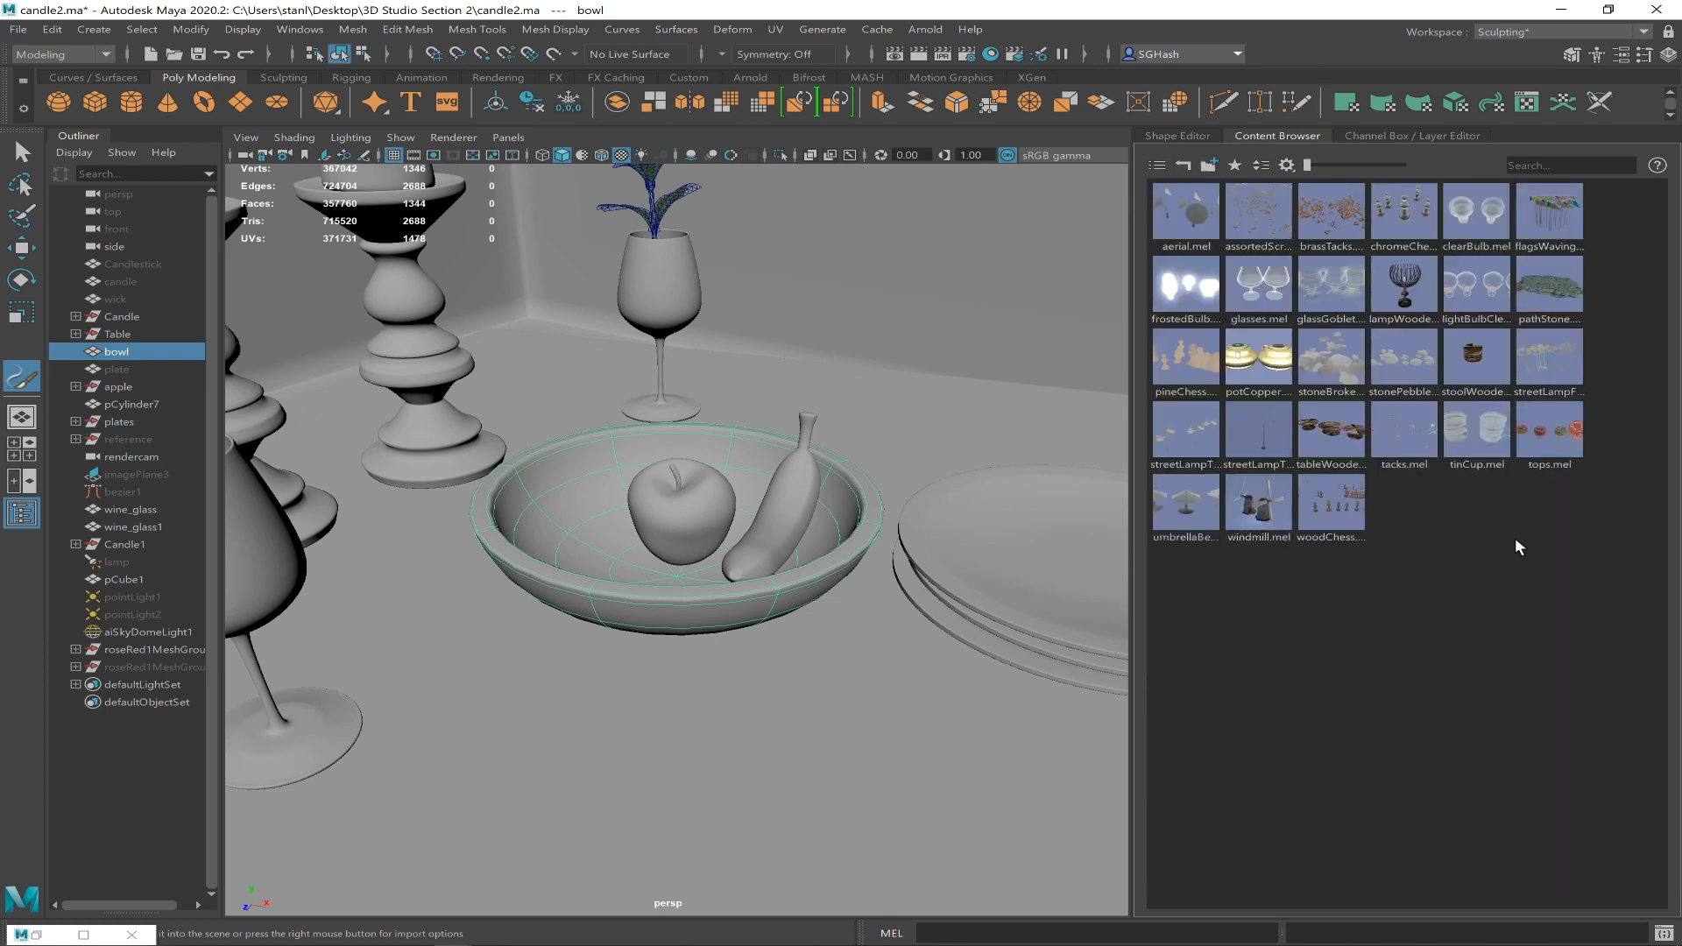
double_click(1264, 297)
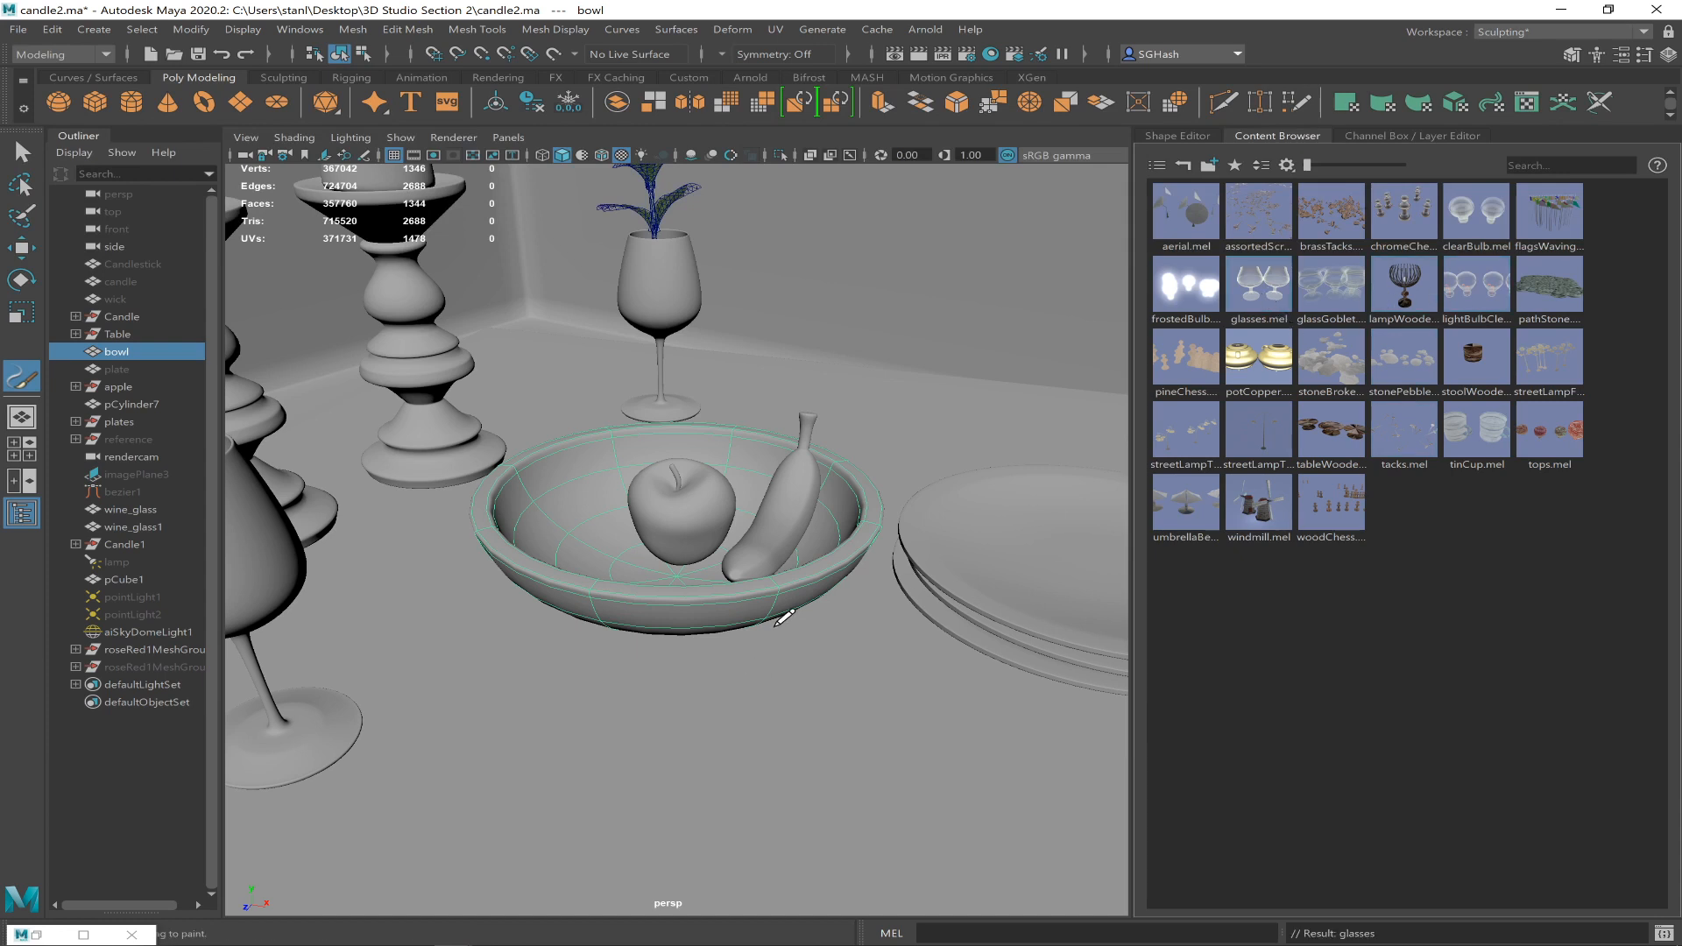
- Select the table and make it paintable for Paint Effects
scroll(745, 644, "down", 5)
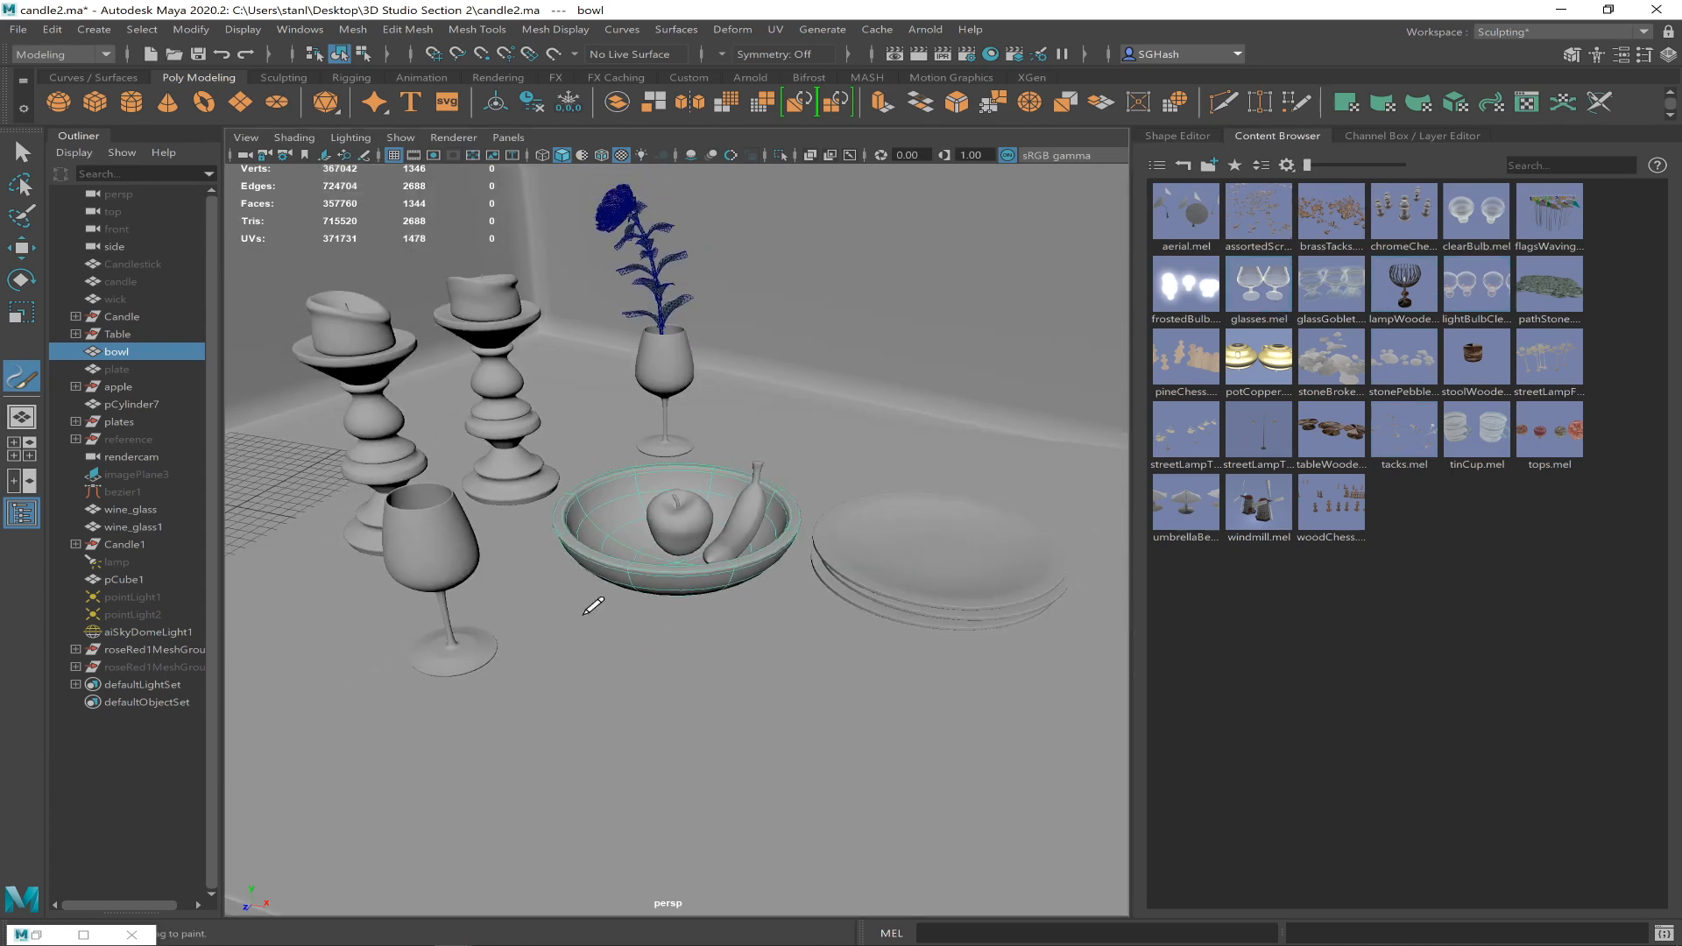
left_click(21, 152)
left_click(807, 764)
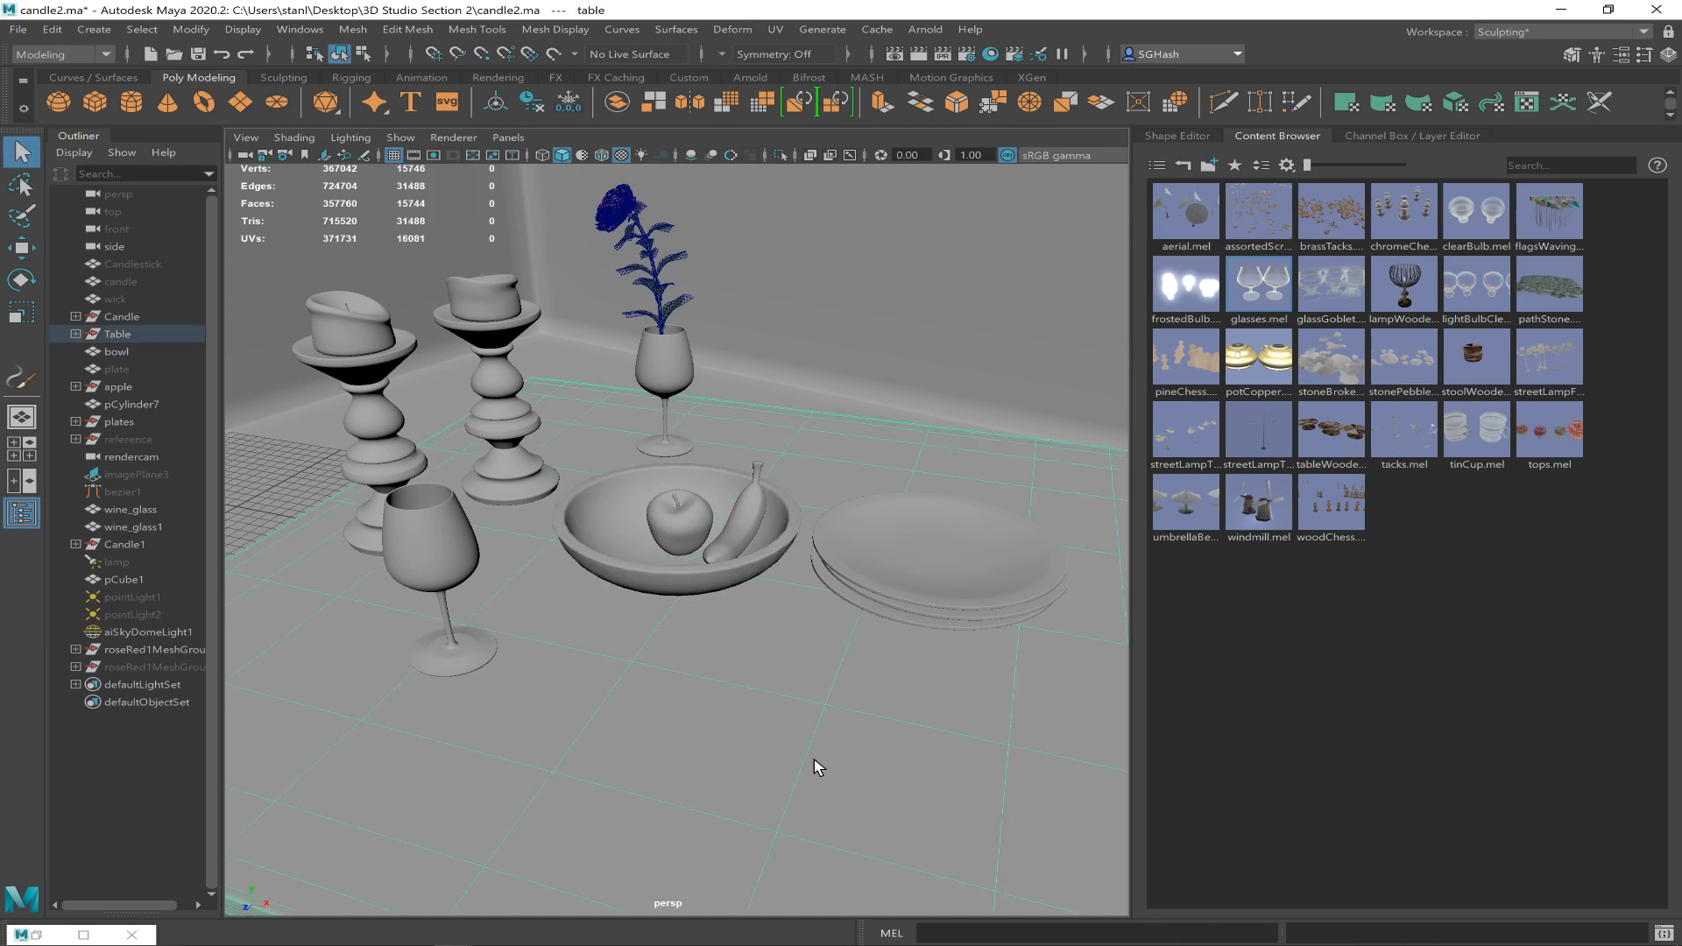
left_click(822, 29)
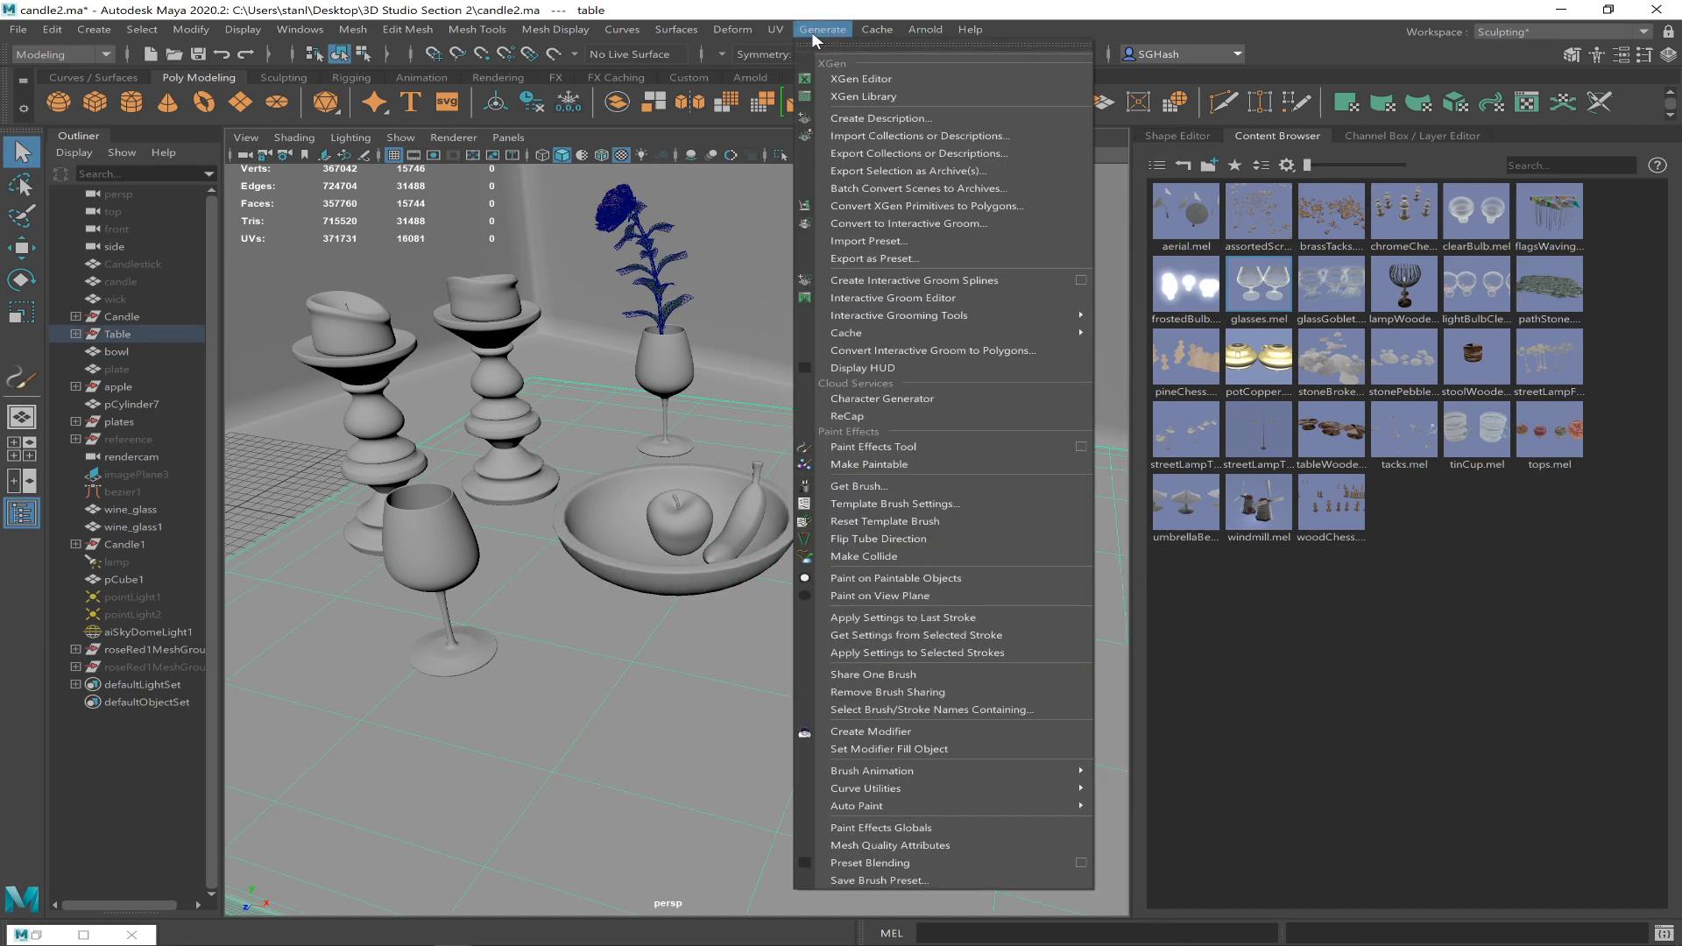
left_click(904, 464)
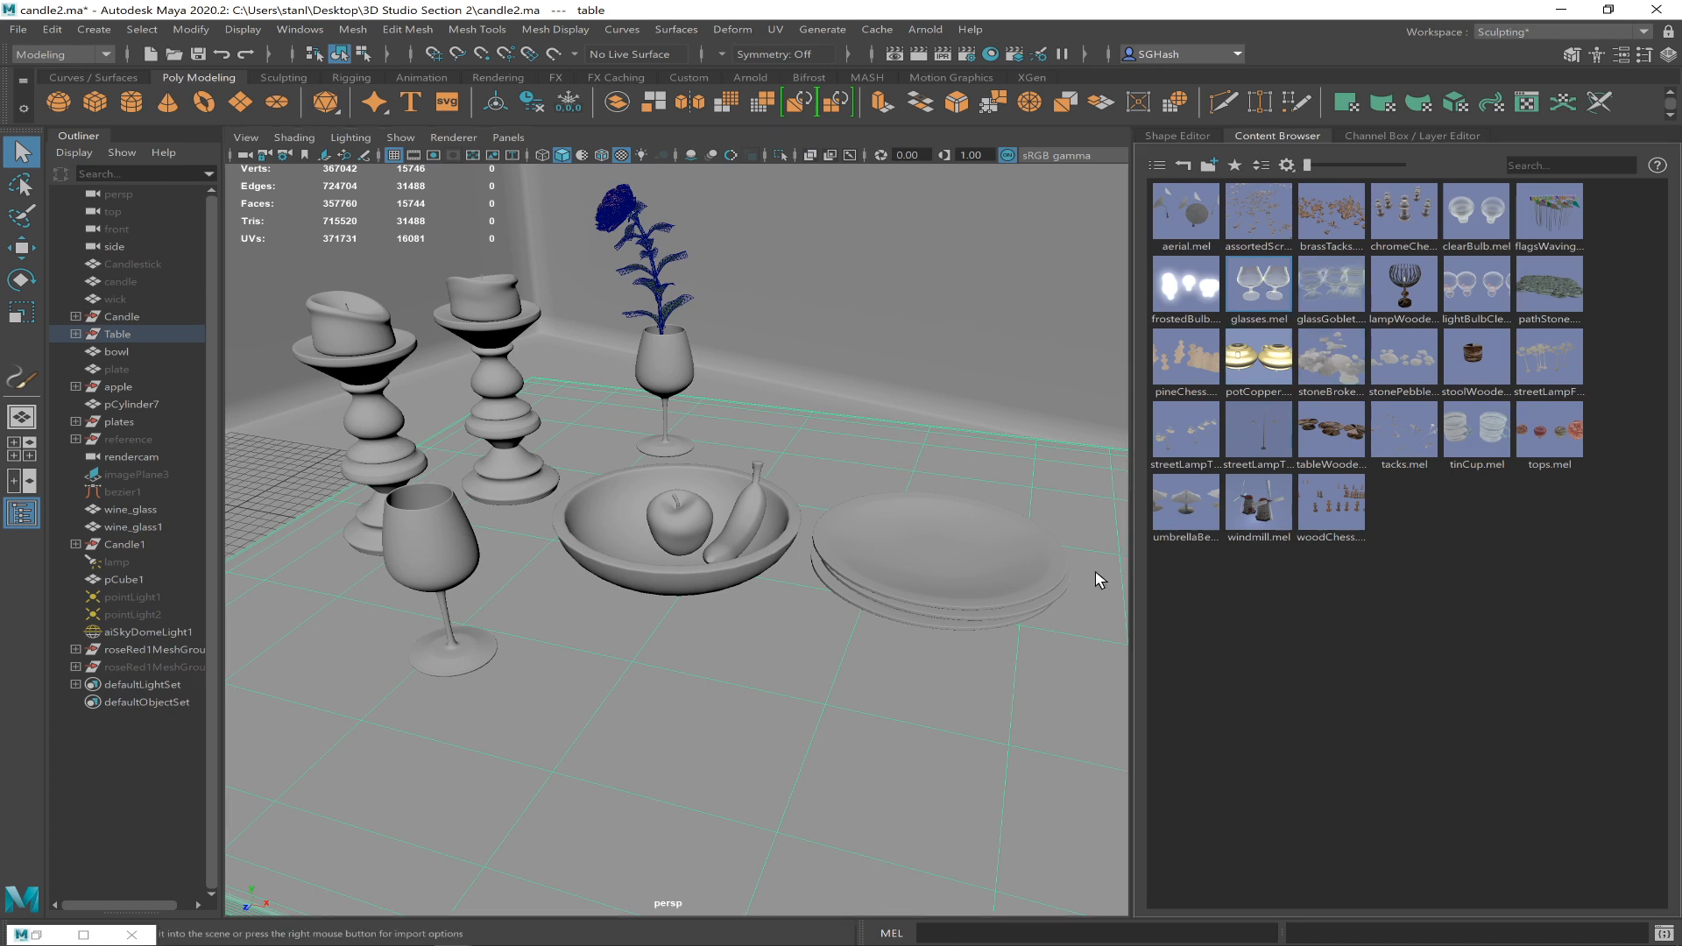
- Paint glasses strokes on the tabletop in front of the bowl and plates, undoing the too-small trial and enlarging the brush
right_click_drag(770, 686, 714, 671, "alt")
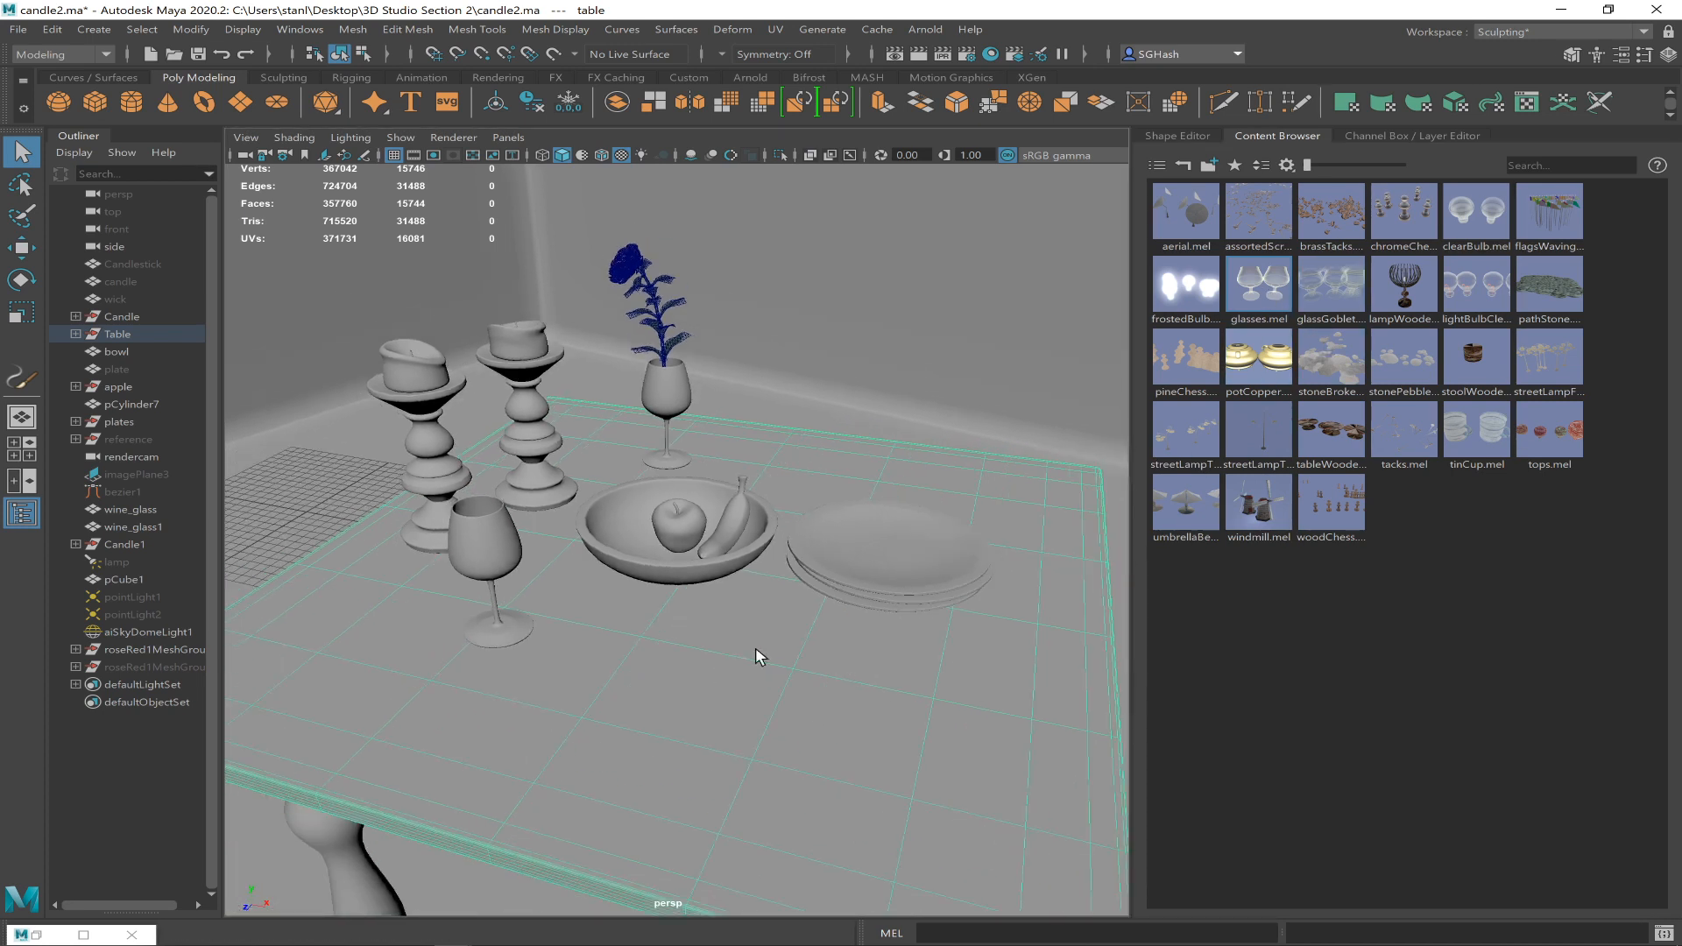
left_click_drag(1270, 282, 624, 661)
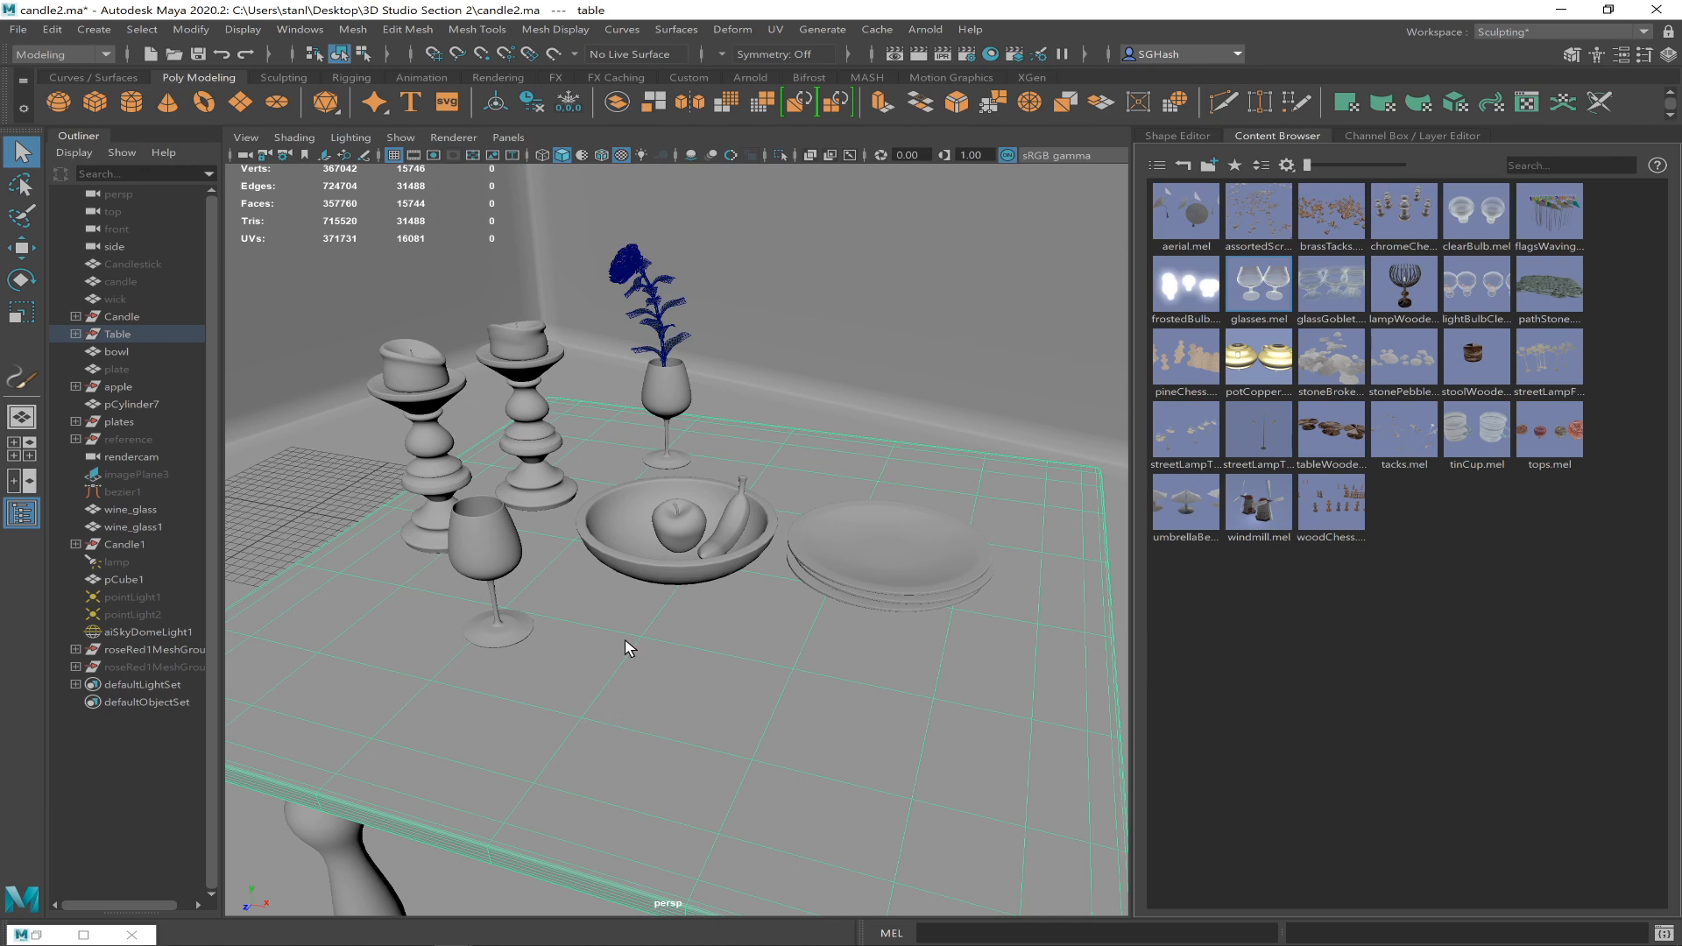
left_click_drag(825, 684, 827, 684)
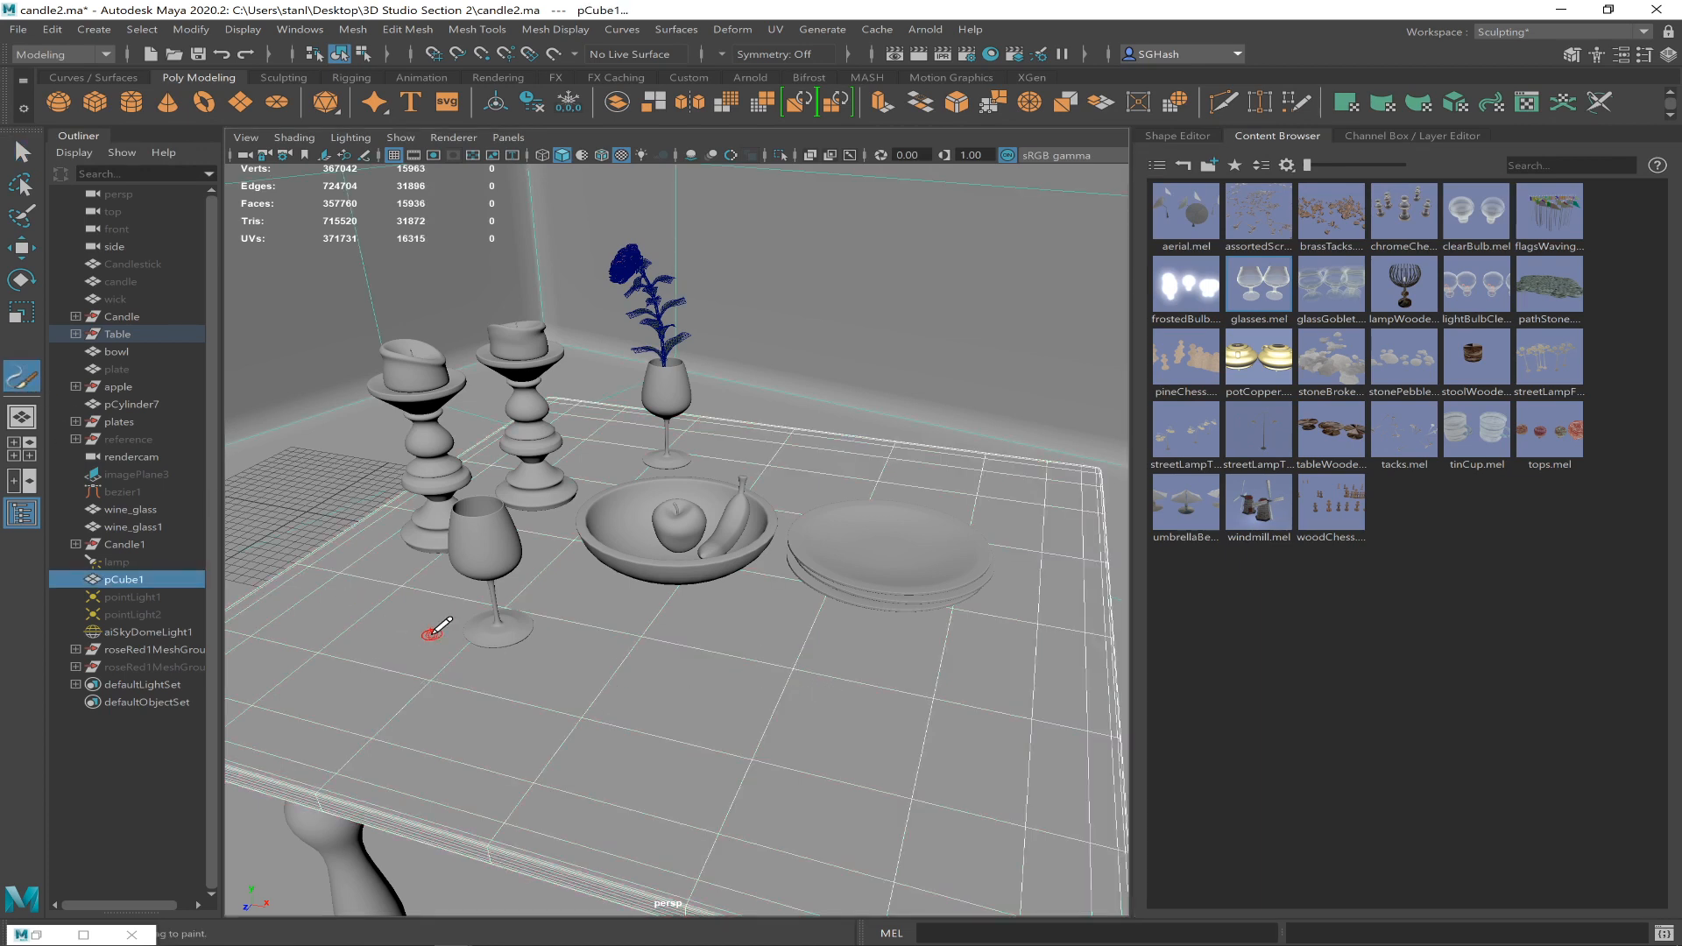
left_click_drag(850, 673, 841, 678)
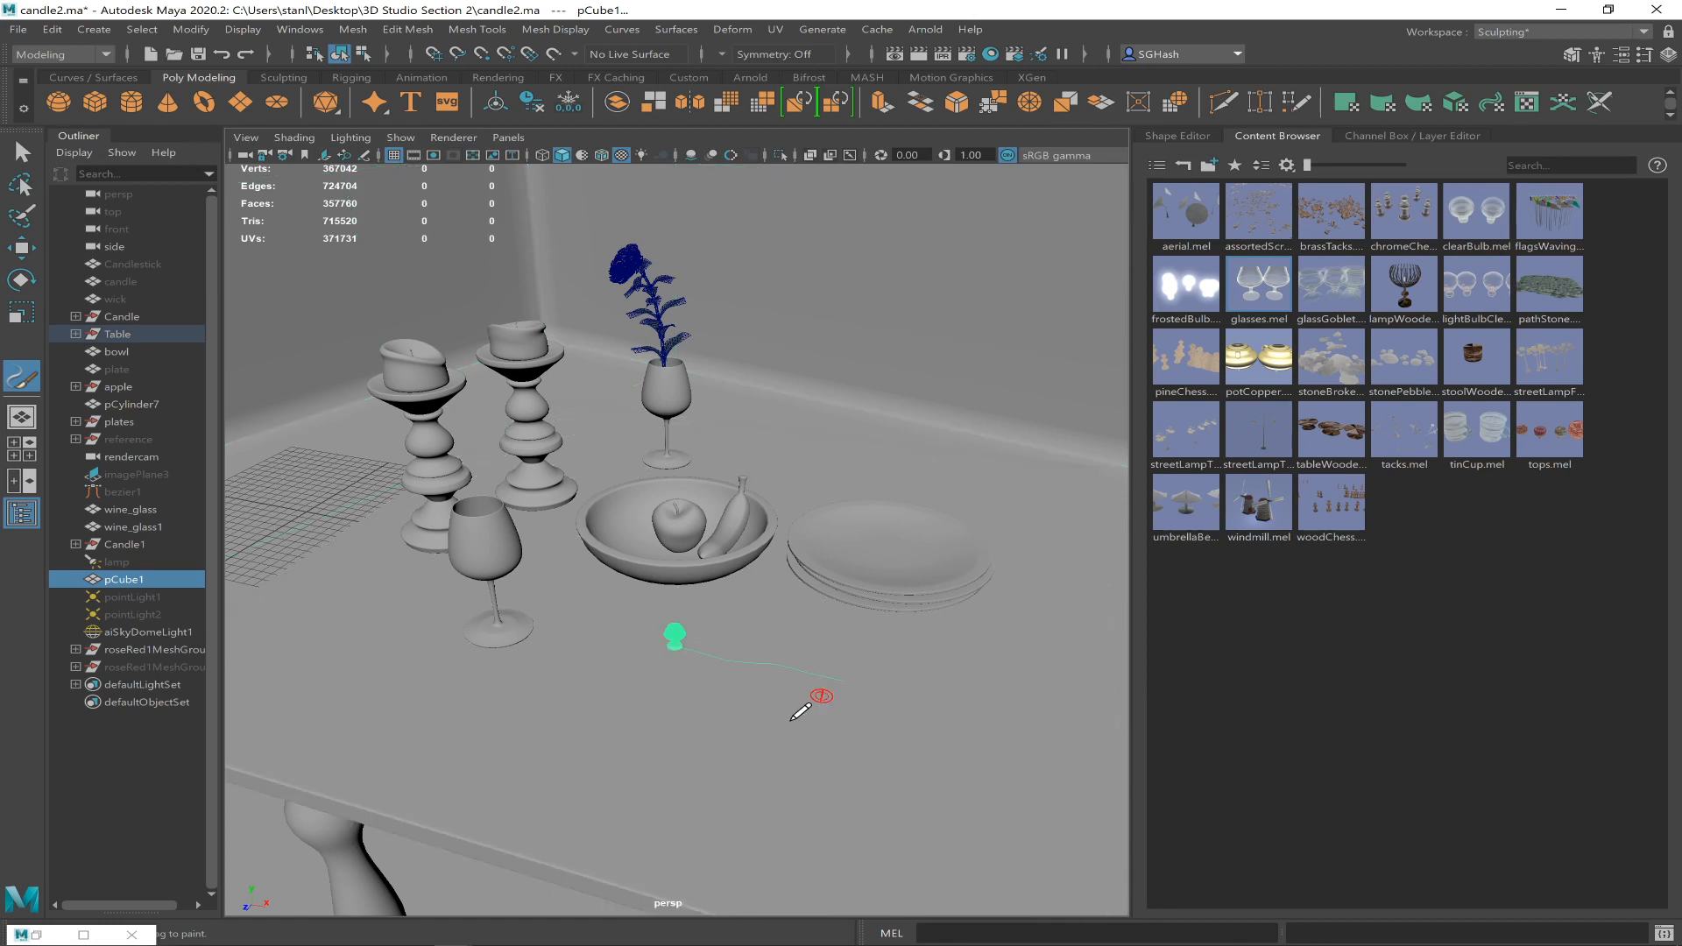
key("ctrl+z")
key("b")
mouse_move(681, 629)
left_mouse_down()
mouse_move(720, 635)
mouse_move(720, 652)
mouse_move(707, 639)
mouse_move(780, 605)
mouse_move(835, 640)
mouse_move(733, 632)
mouse_move(817, 631)
left_mouse_up()
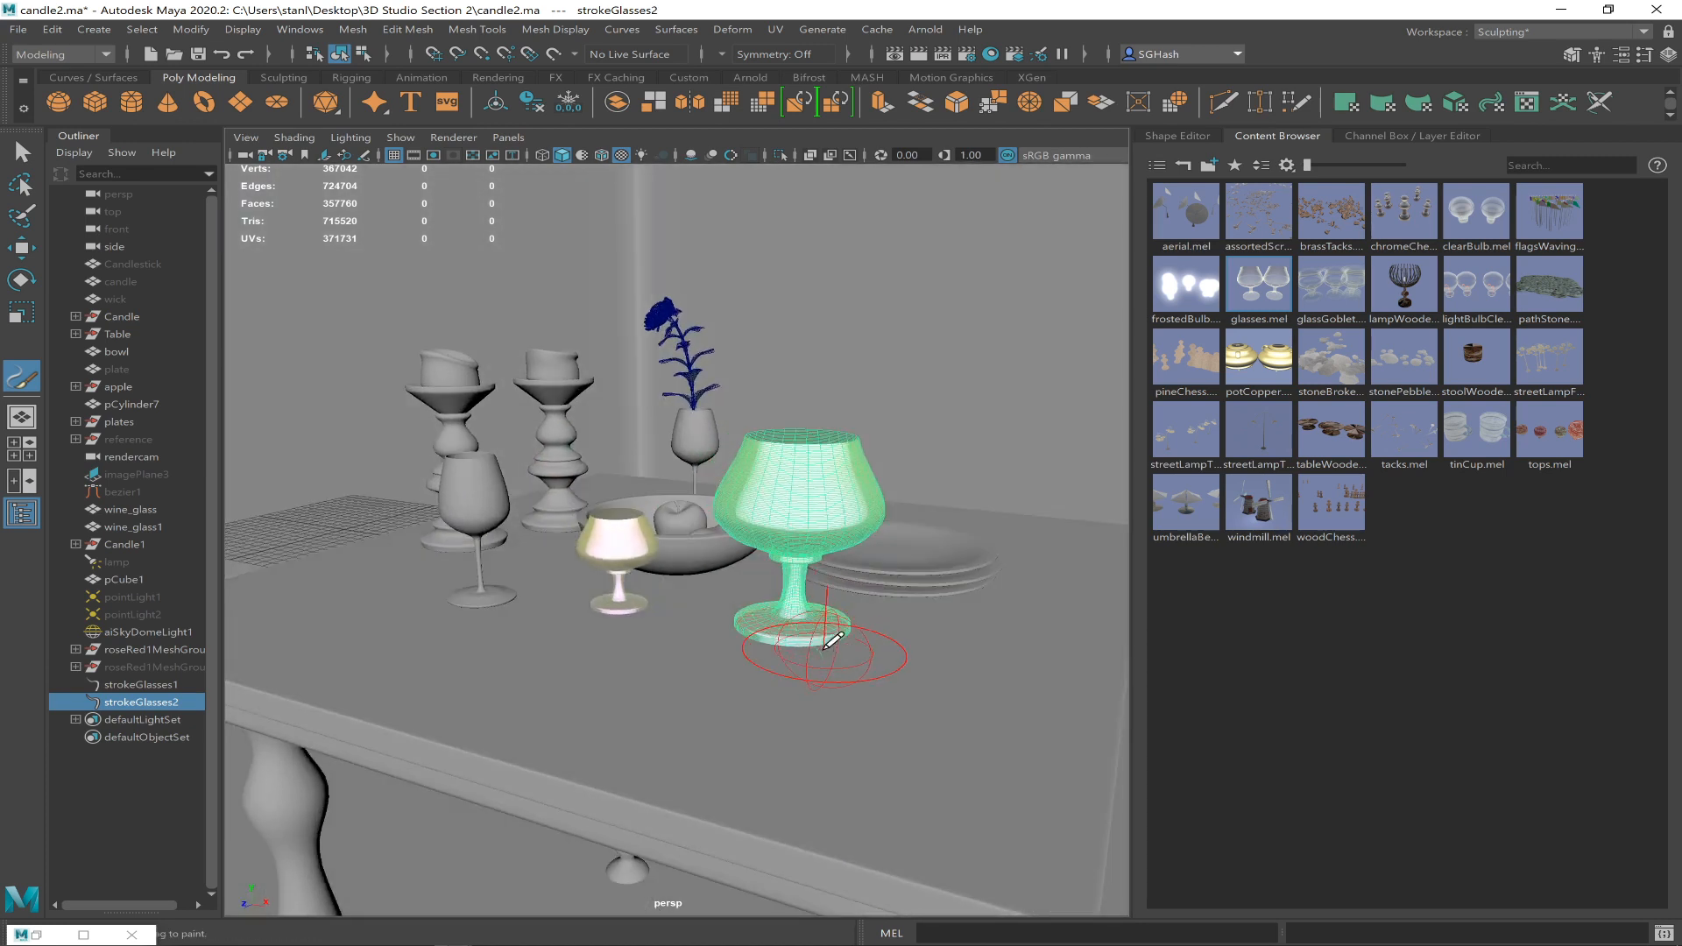
- Undo the glasses strokes painted on the tabletop and return to the Select tool
key("ctrl+z")
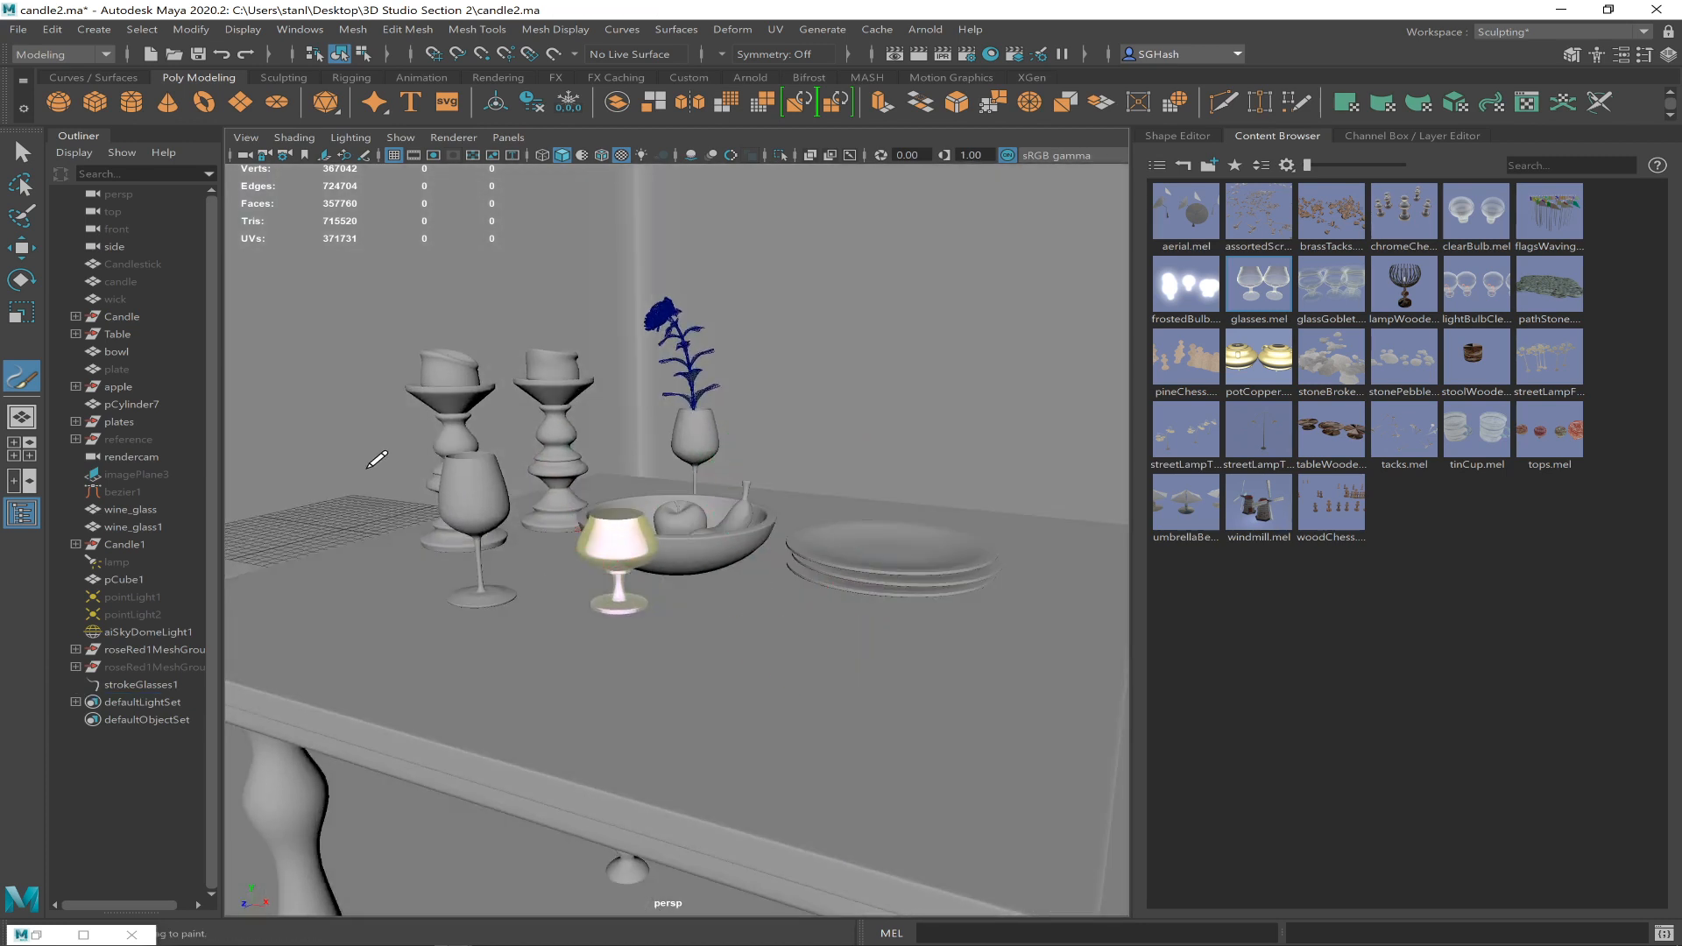
key("ctrl+z")
key("ctrl+z")
key("ctrl+z")
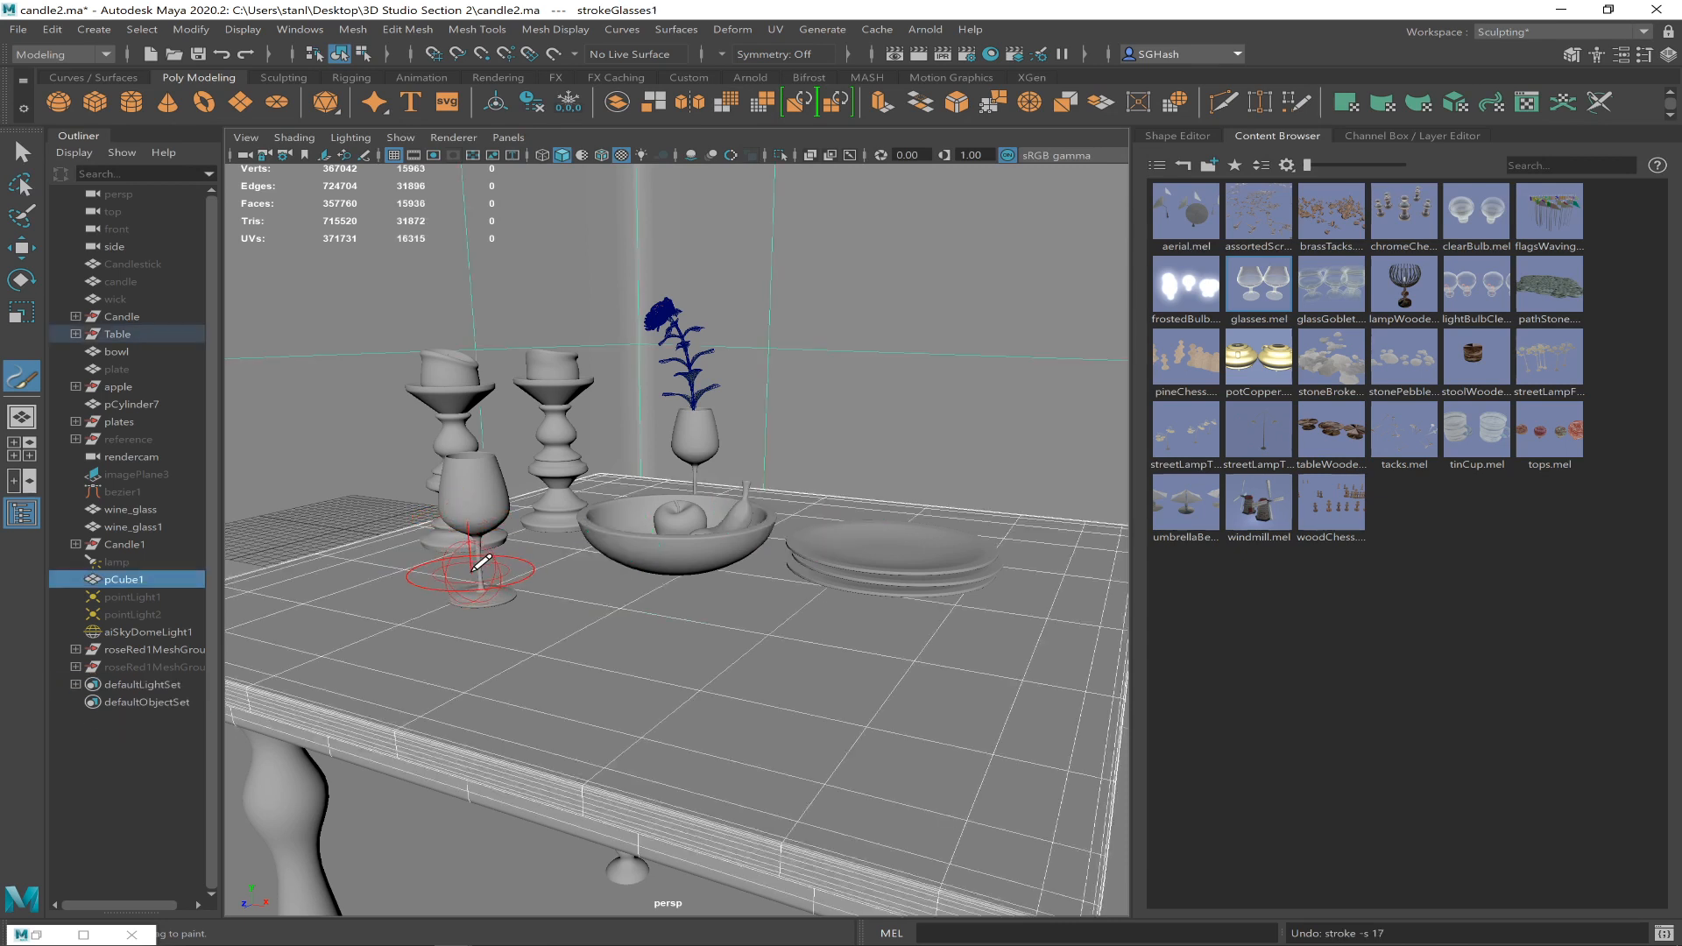
left_click(20, 156)
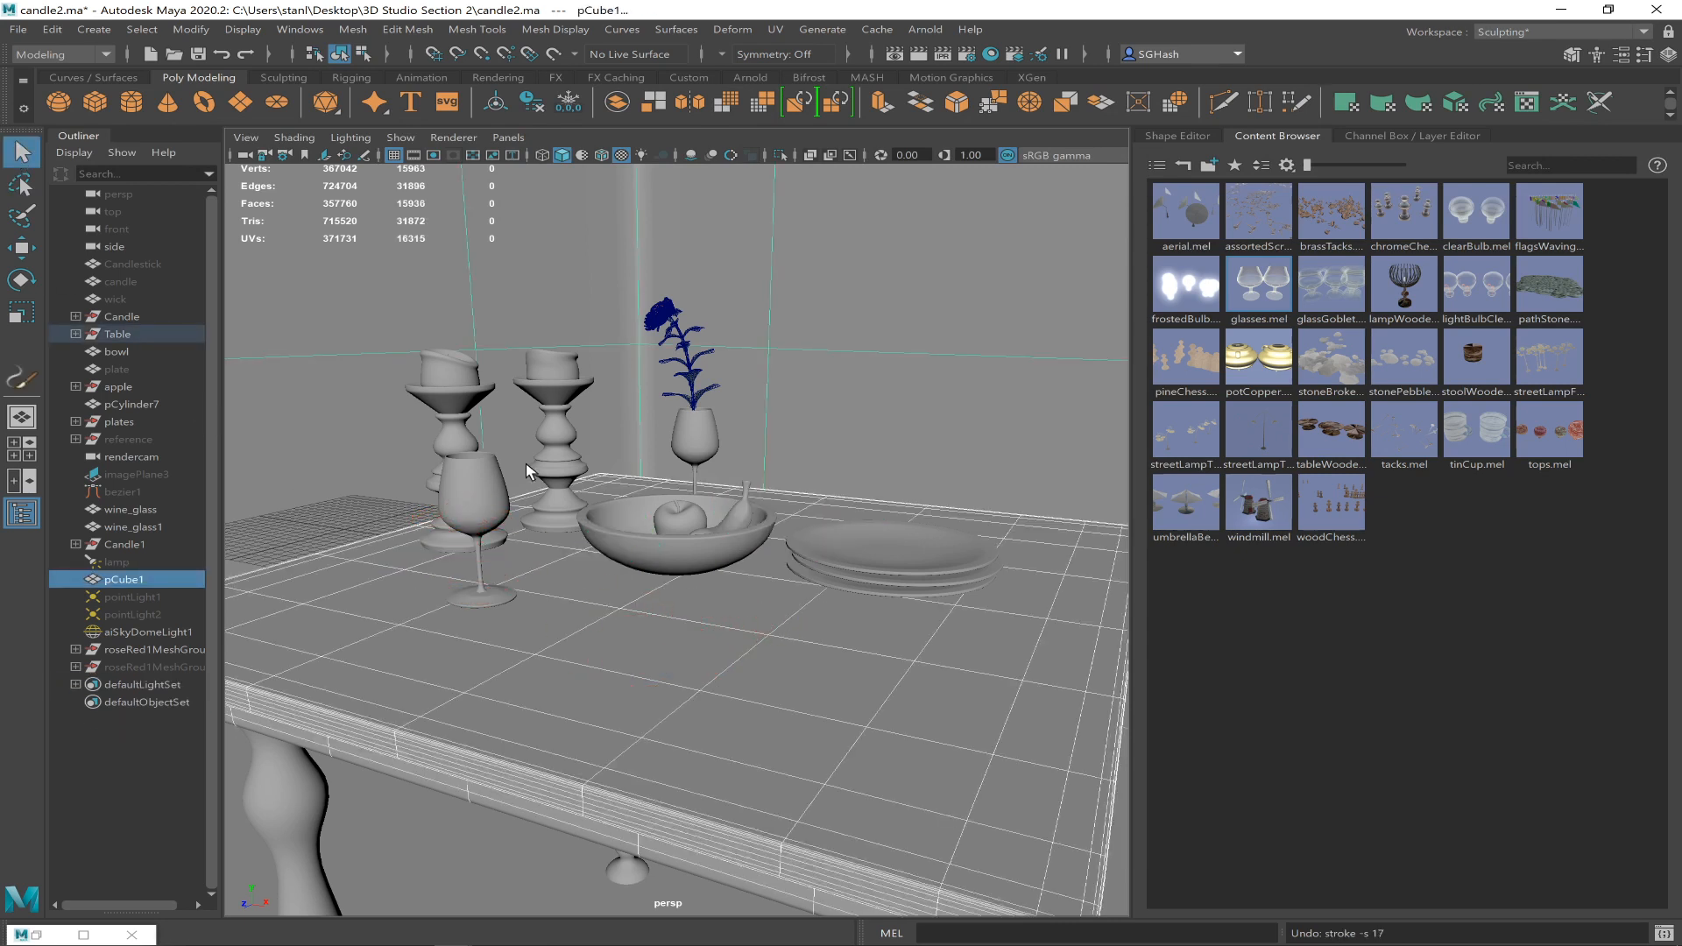
- Load the windmill brush, try a stroke on the tabletop in front of the bowl and undo it
left_click(1262, 520)
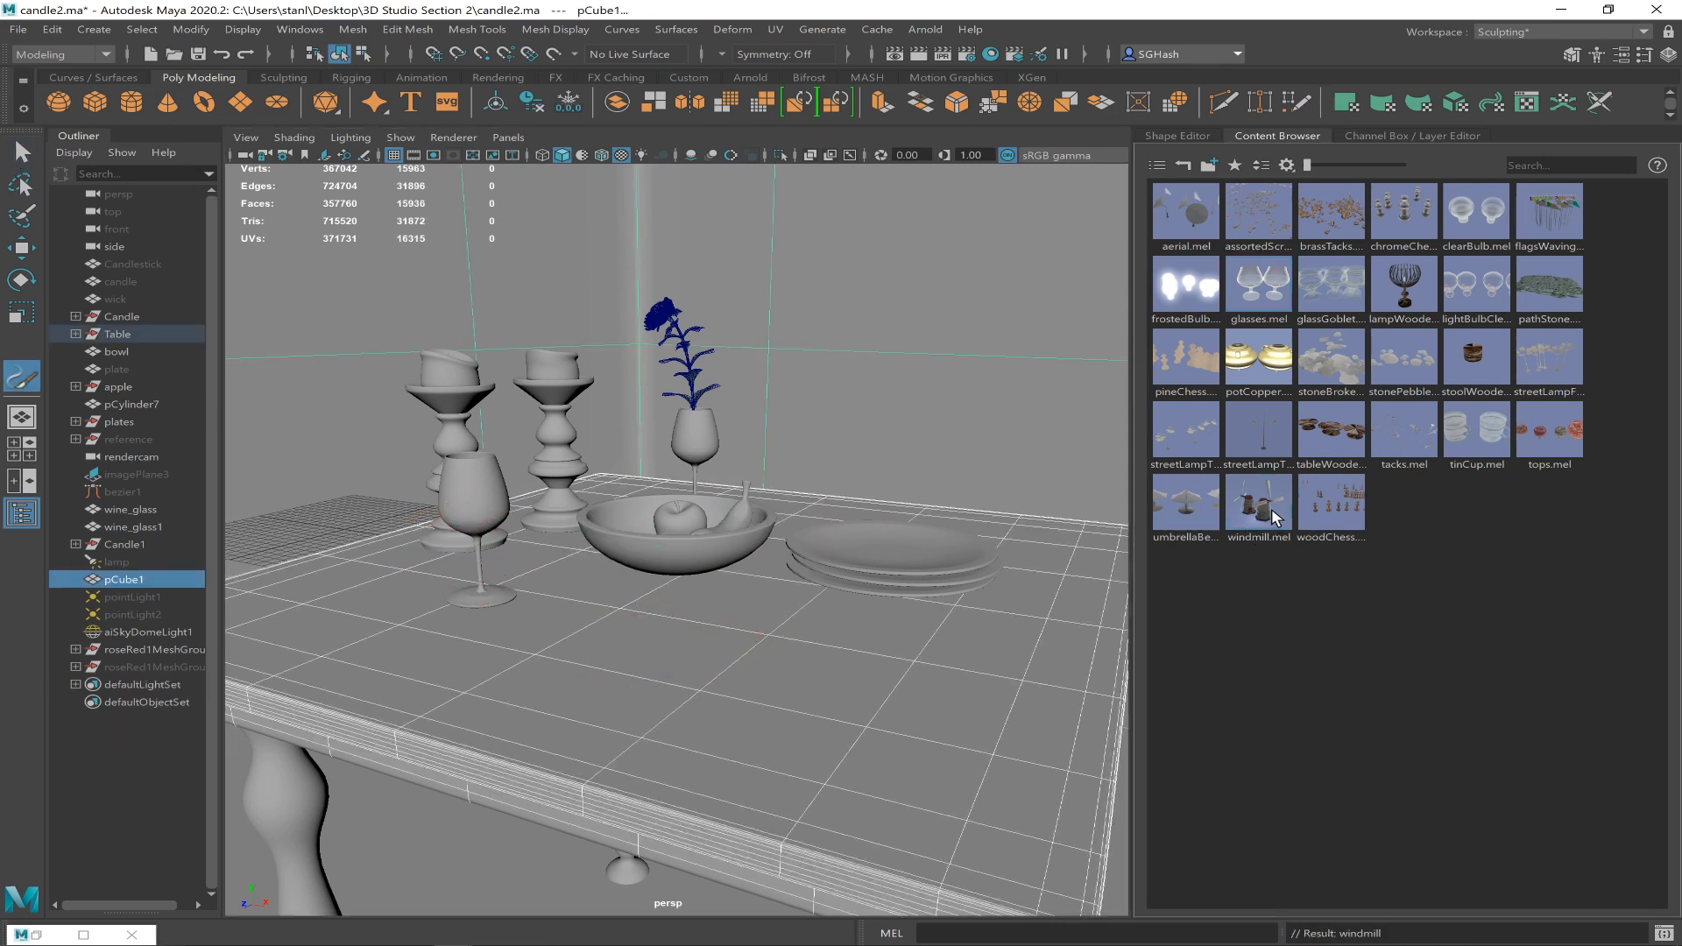
mouse_move(764, 657)
left_mouse_down()
mouse_move(810, 690)
mouse_move(924, 661)
mouse_move(778, 680)
mouse_move(800, 675)
mouse_move(702, 665)
mouse_move(802, 666)
left_mouse_up()
key("ctrl+z")
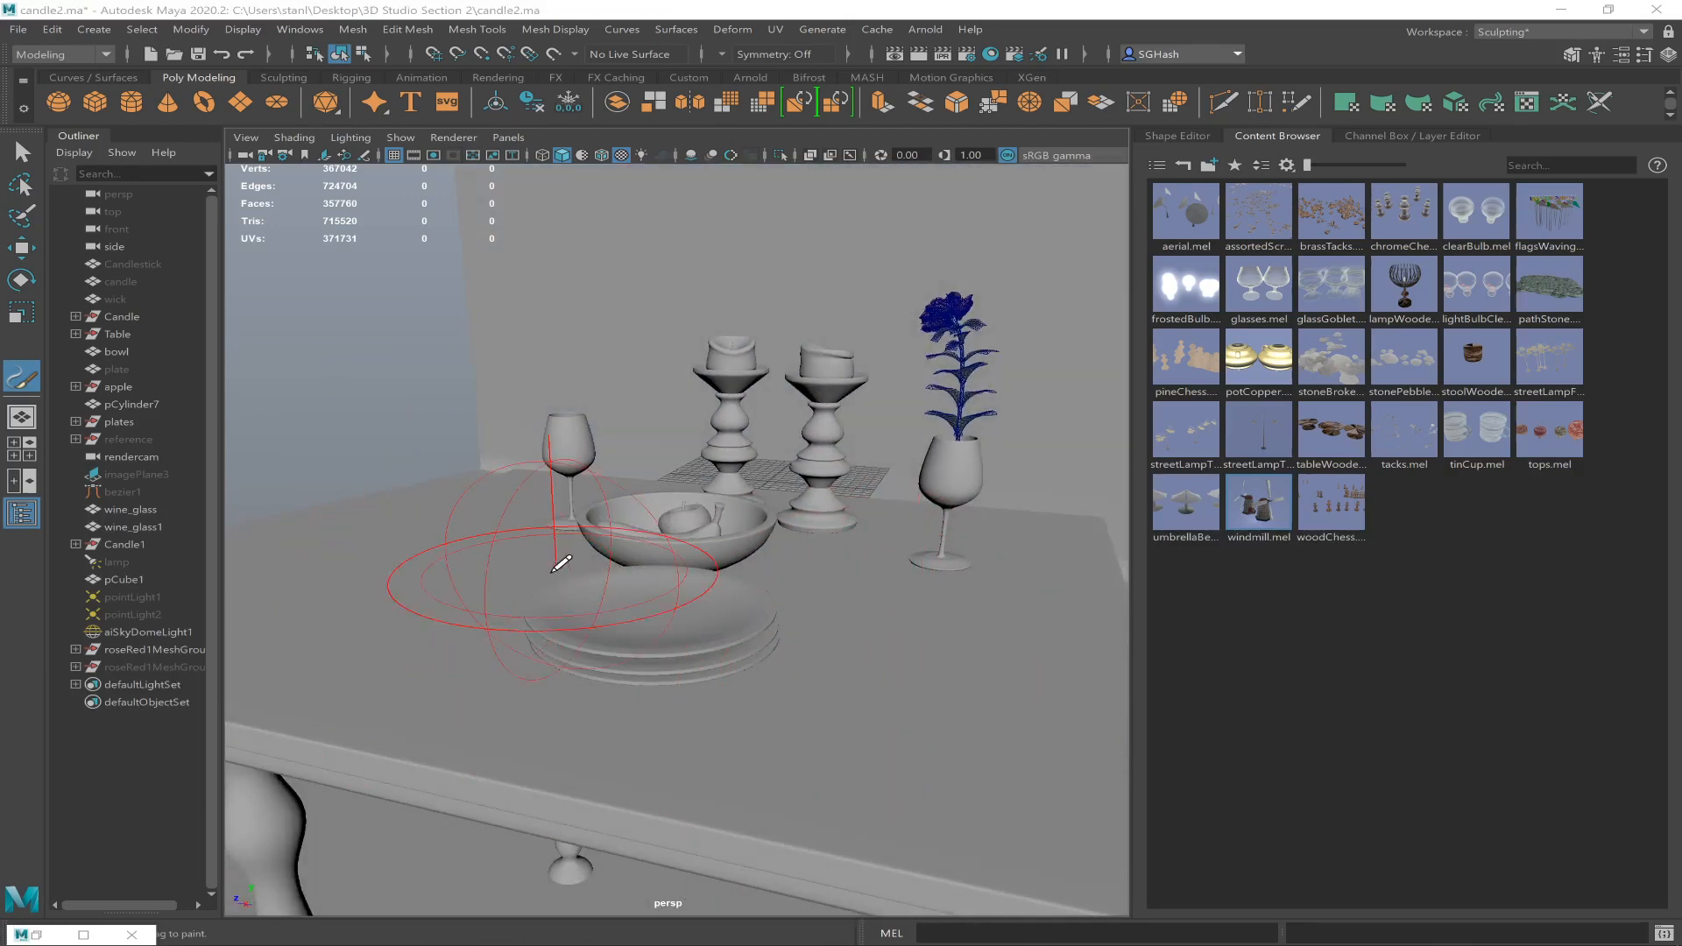
key("super")
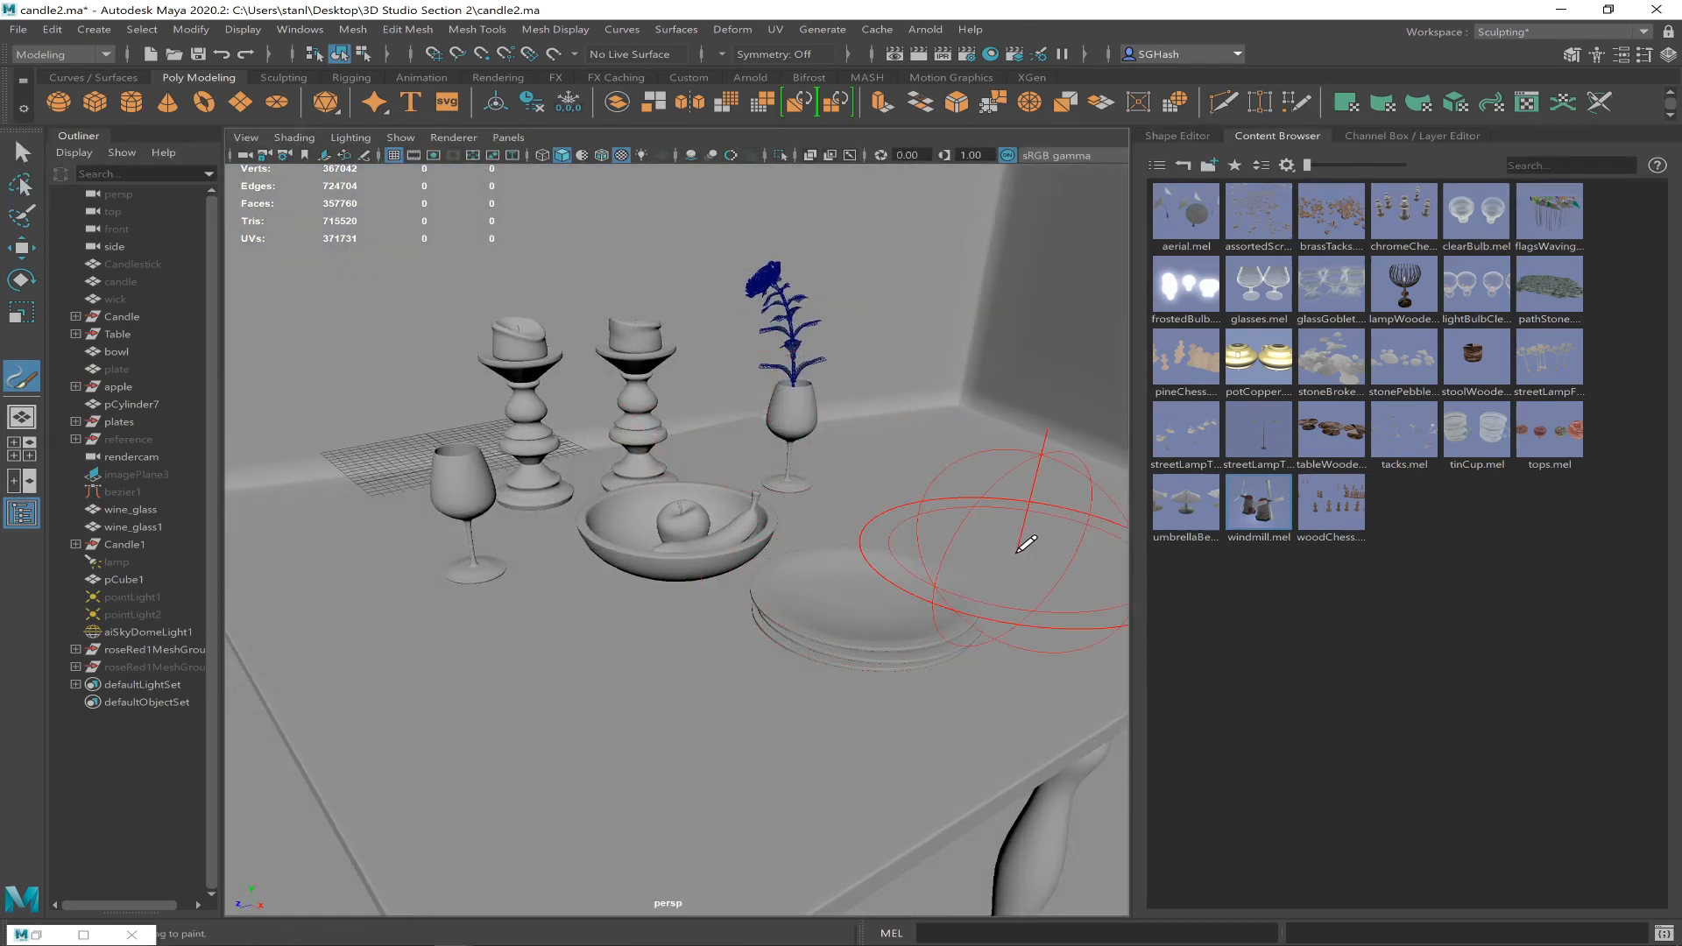
- Switch from the ObjectsMesh brushes to the PlantsMesh folder and load the potted rubber plant brush
left_click(1421, 355)
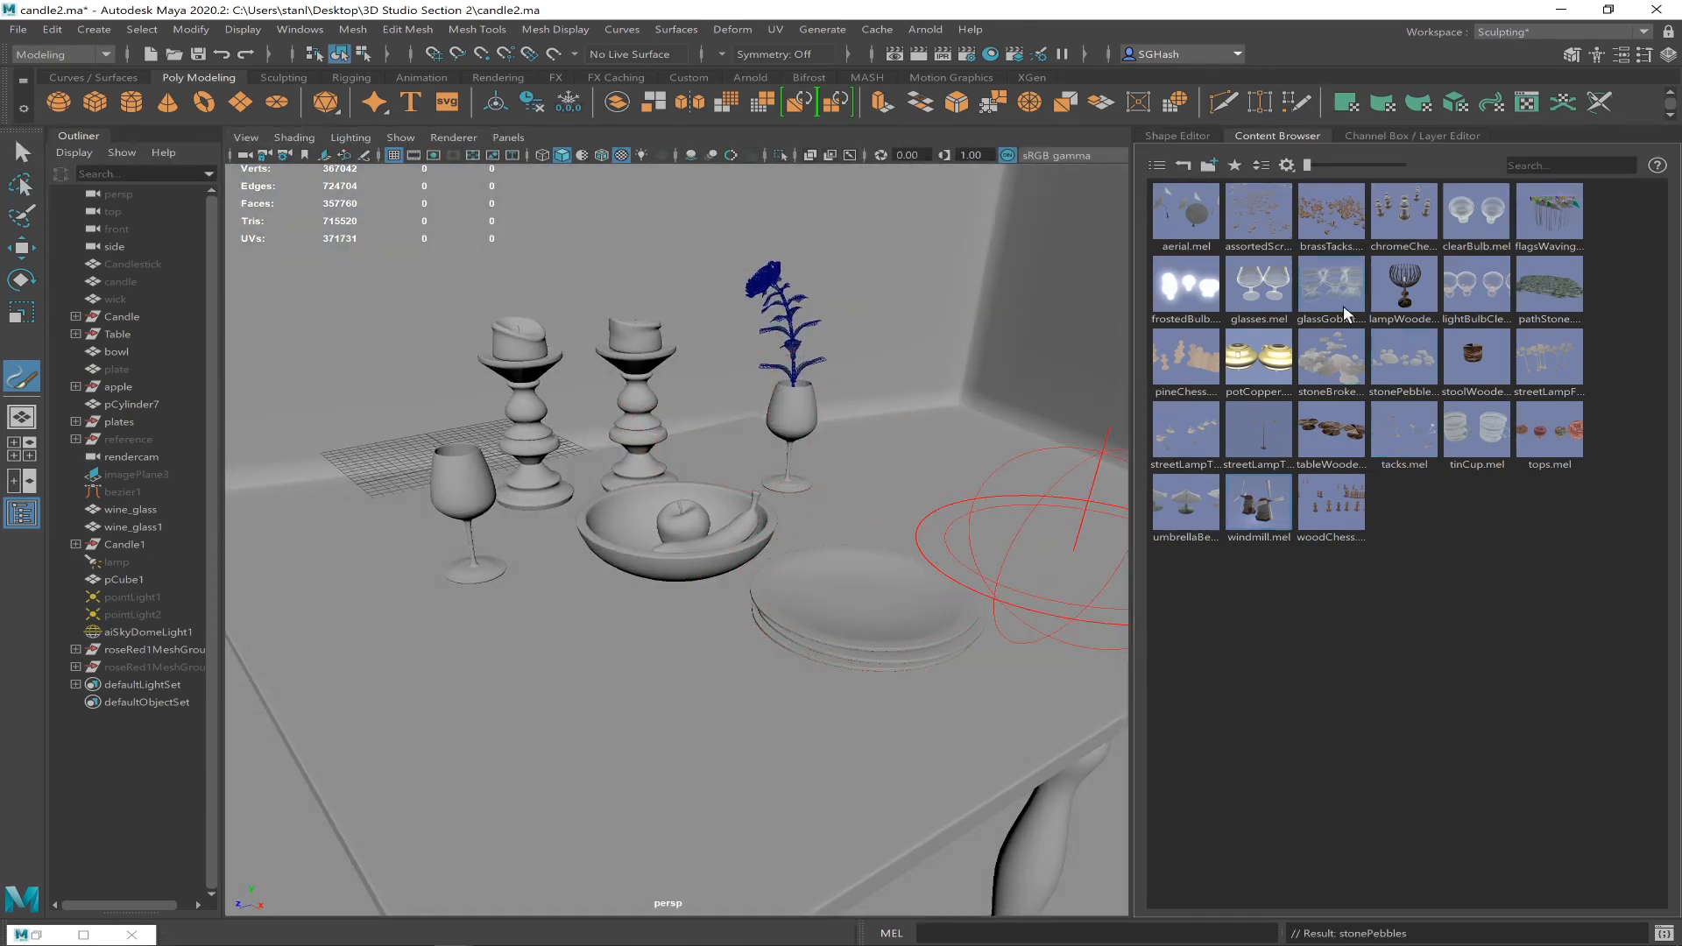
left_click(1184, 165)
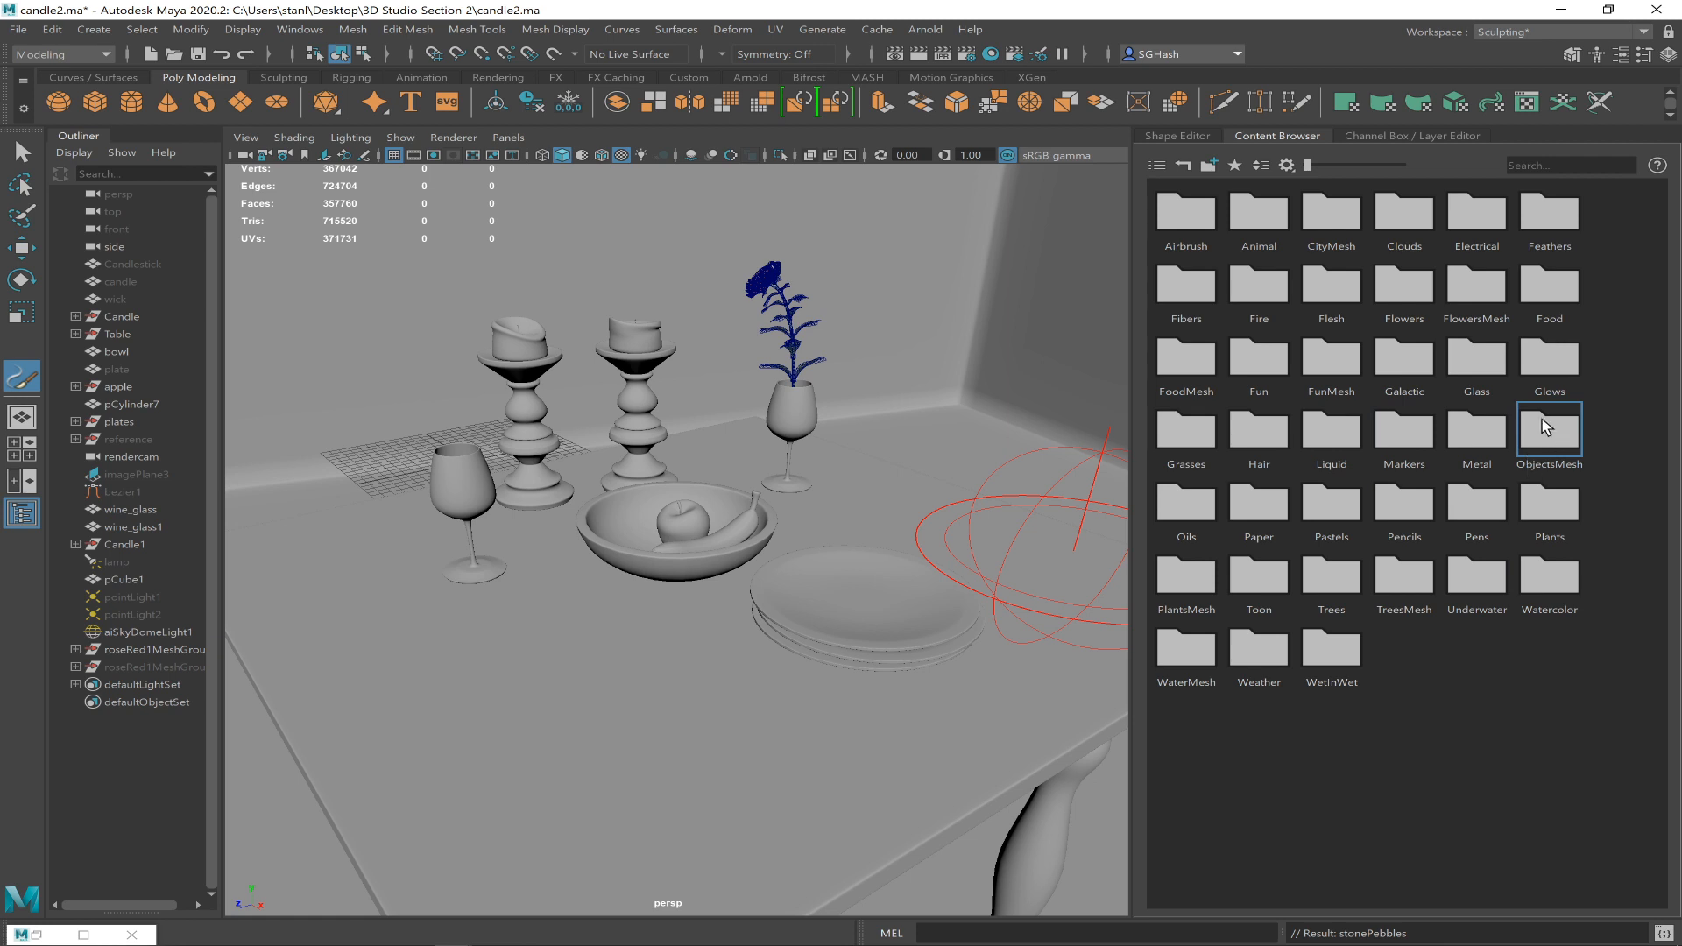
double_click(1208, 579)
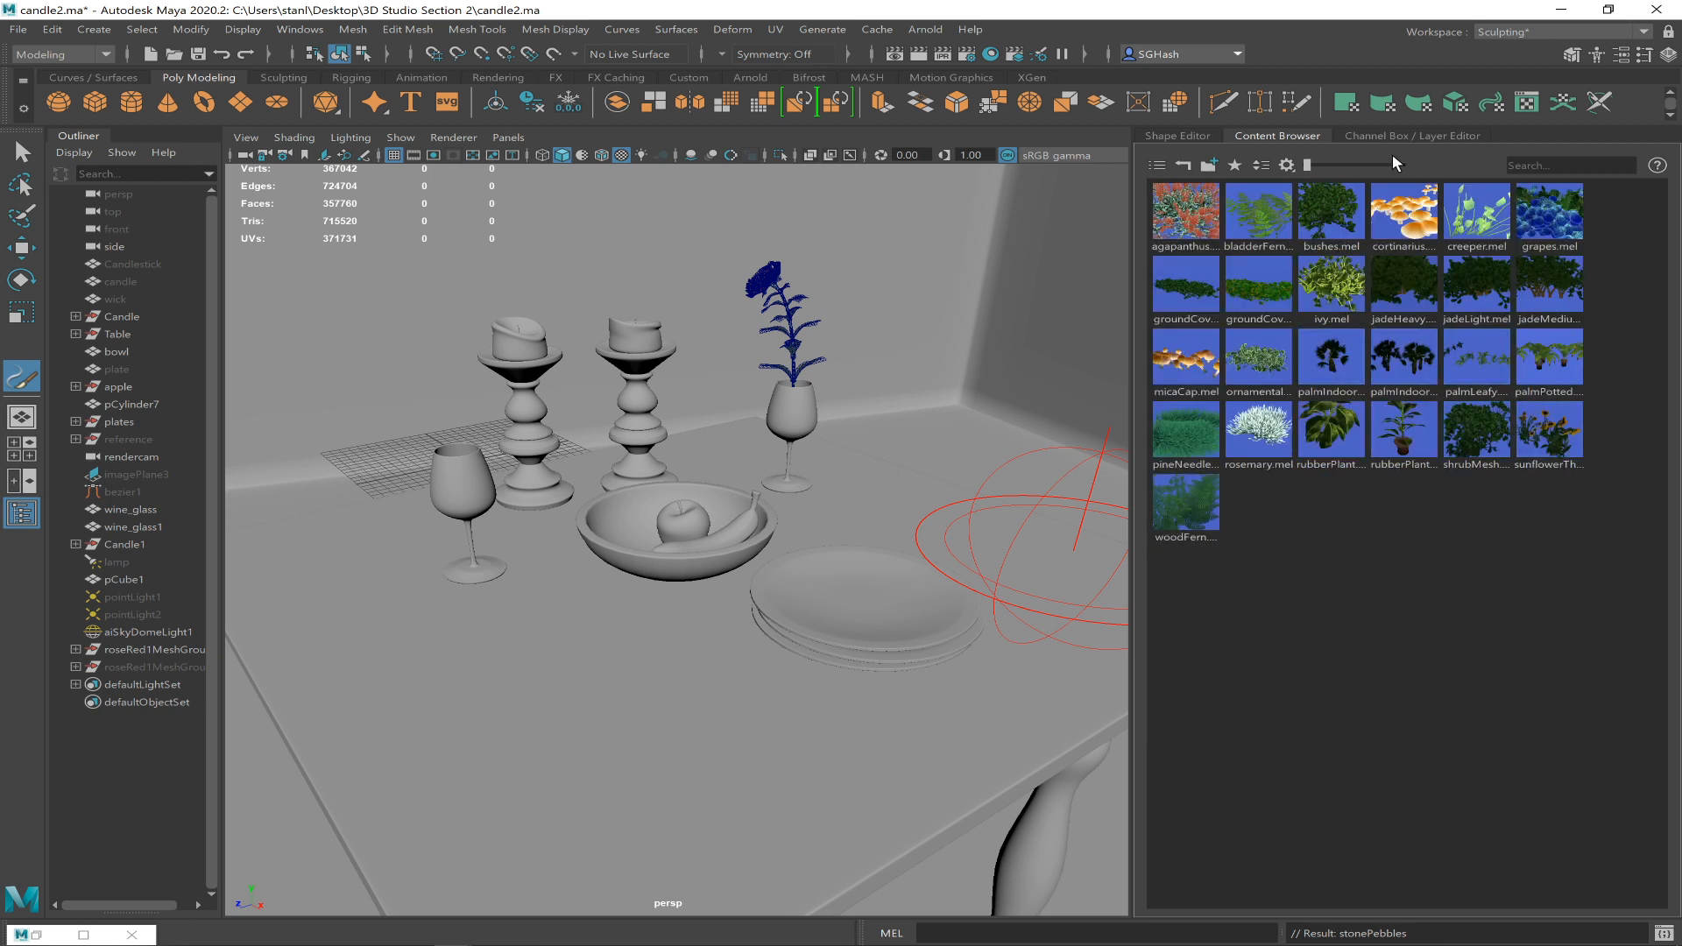
left_click(1400, 439)
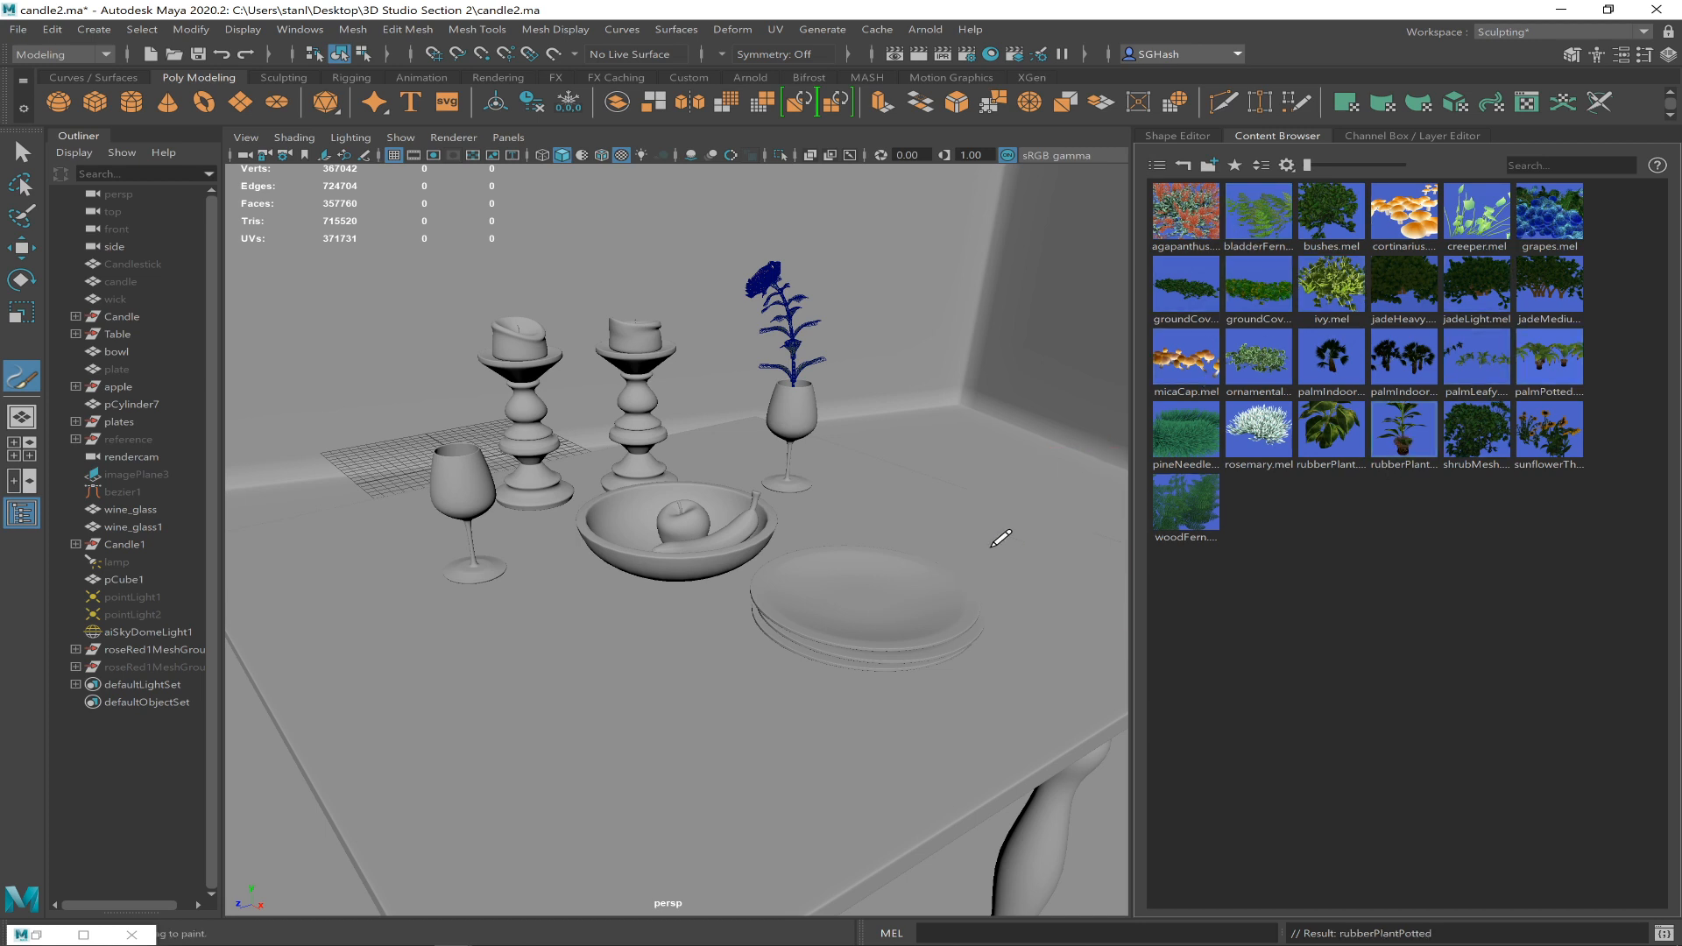
- Try painting potted rubber plants on the tabletop in front of the bowl, undoing the trial strokes and deleting the oversized plant
left_click_drag(517, 687, 586, 716)
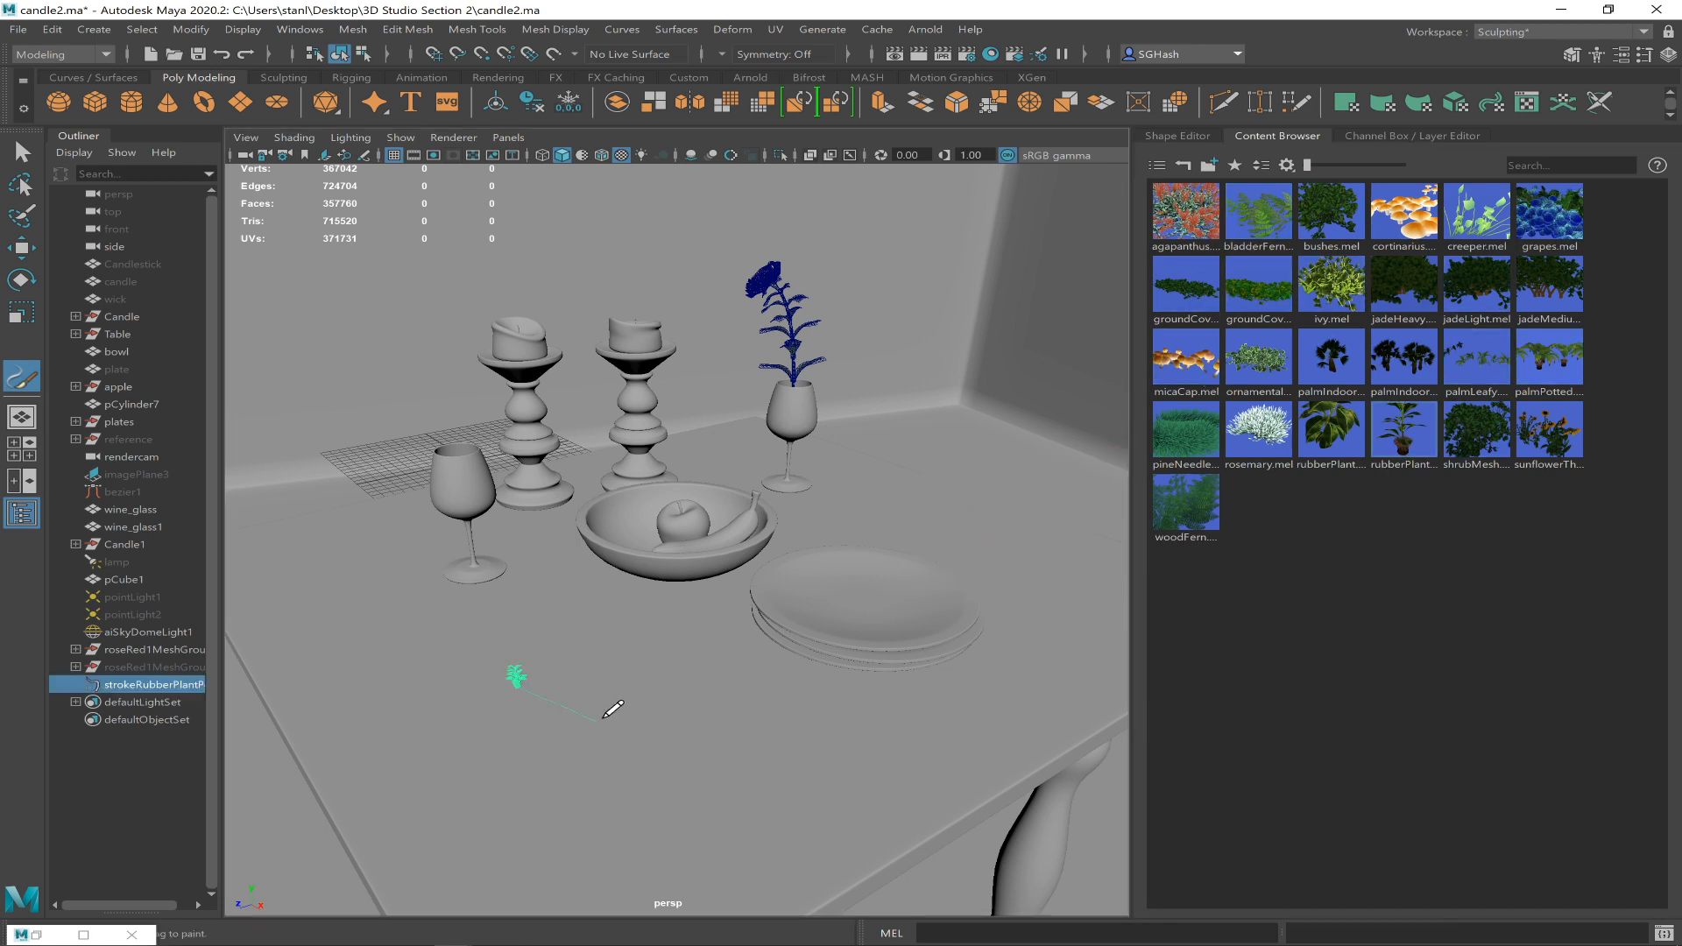
key("ctrl+z")
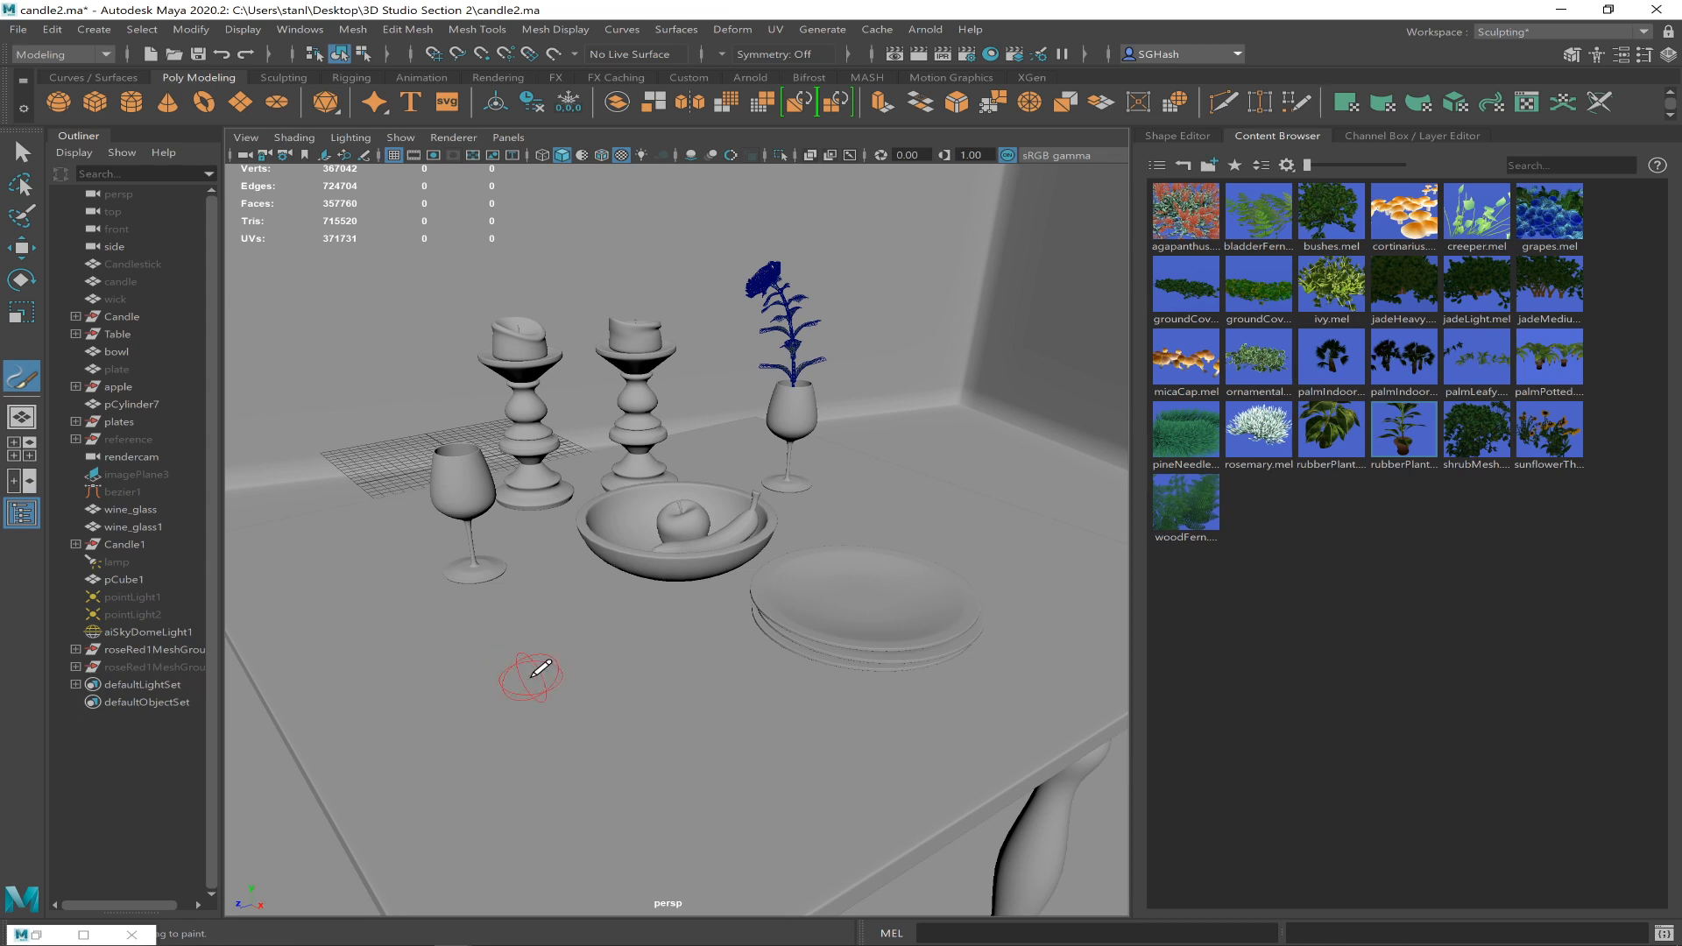
left_click_drag(533, 677, 561, 683)
key("ctrl+z")
left_click_drag(504, 664, 522, 664)
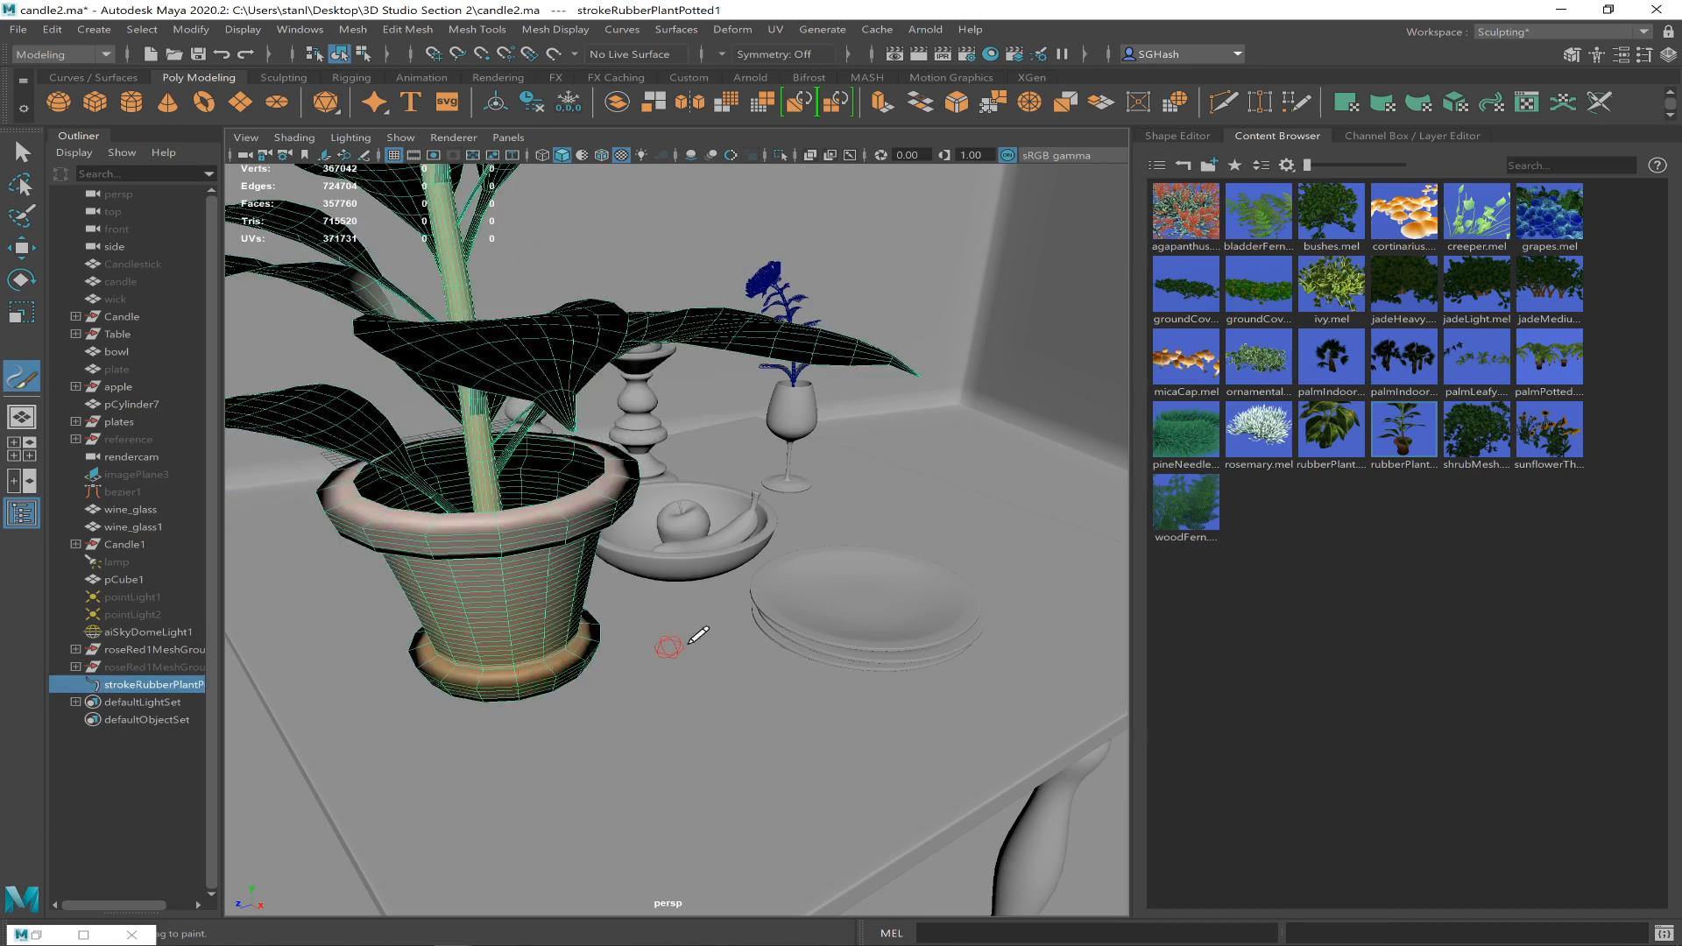
right_click_drag(581, 640, 530, 641, "alt")
mouse_move(619, 643)
left_mouse_down("alt")
mouse_move(429, 643)
mouse_move(492, 625)
mouse_move(538, 644)
left_mouse_up("alt")
key("Delete")
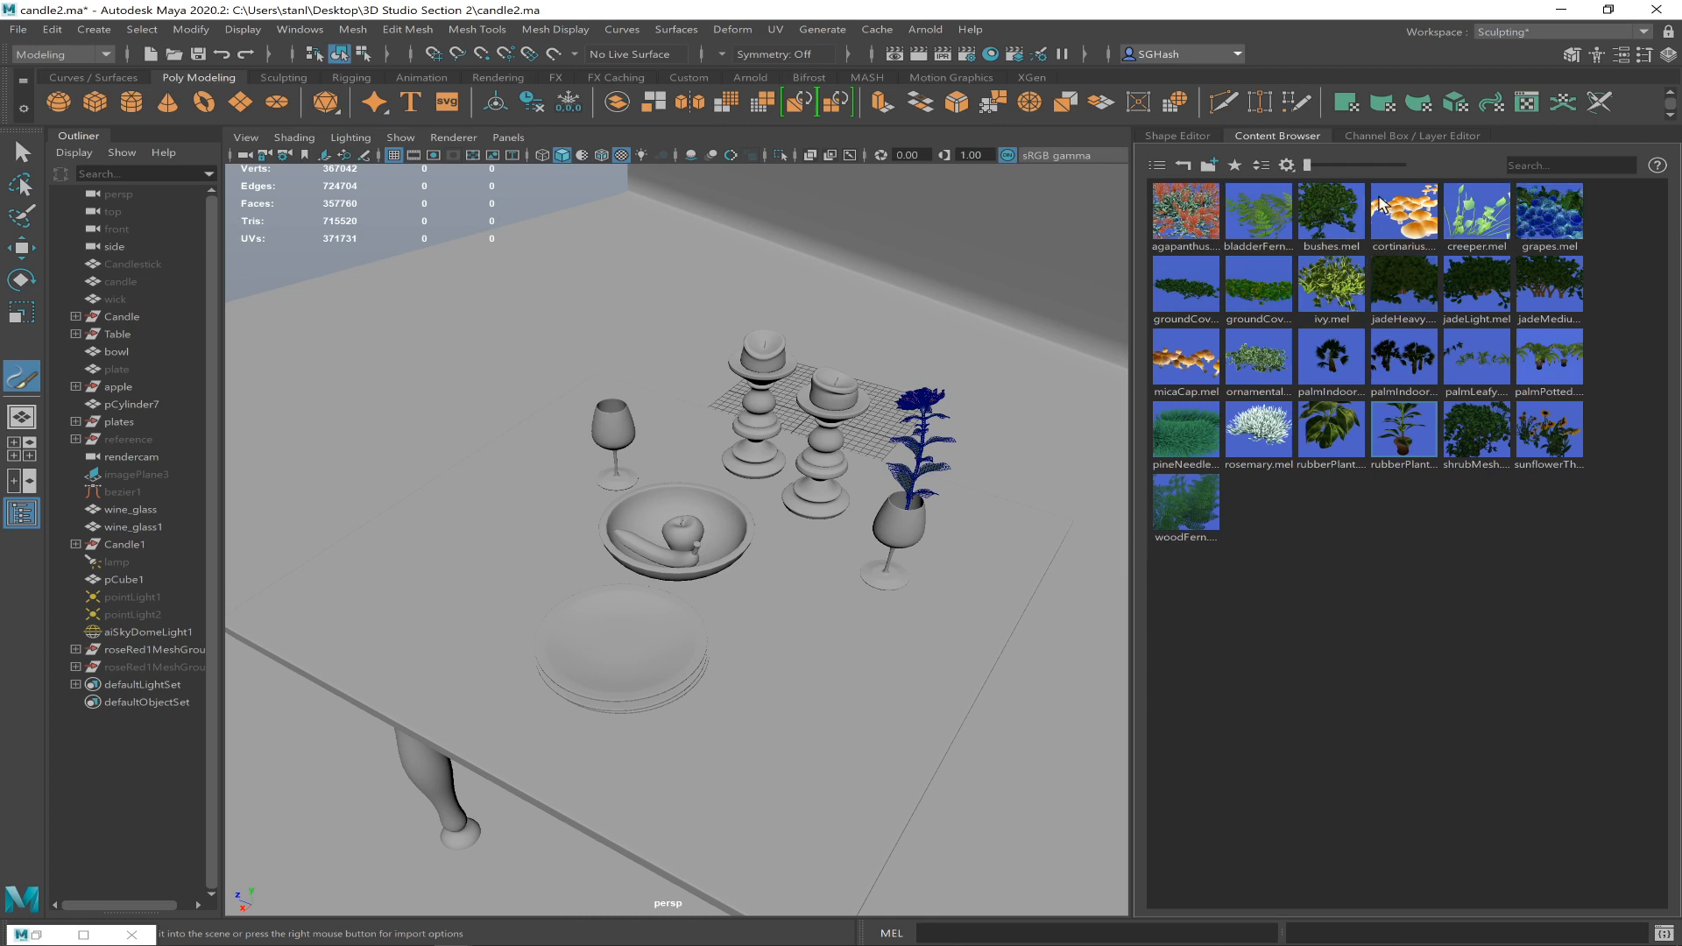
- Load the grapes brush and make the bowl paintable for Paint Effects
right_click(1538, 211)
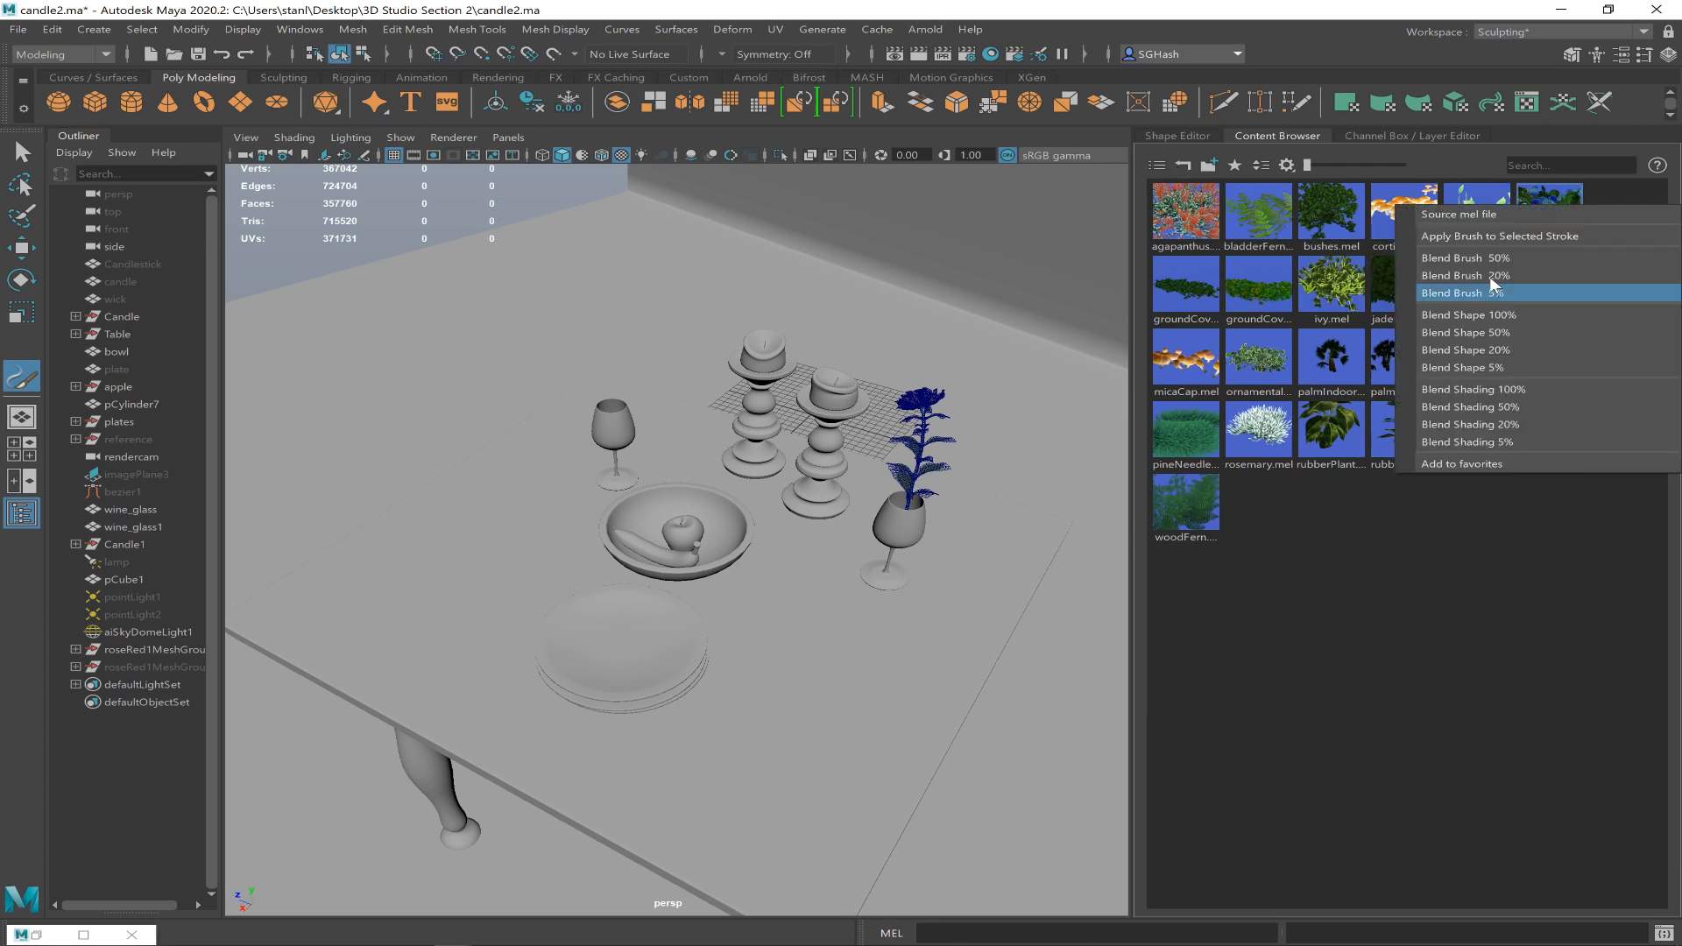
left_click(1561, 195)
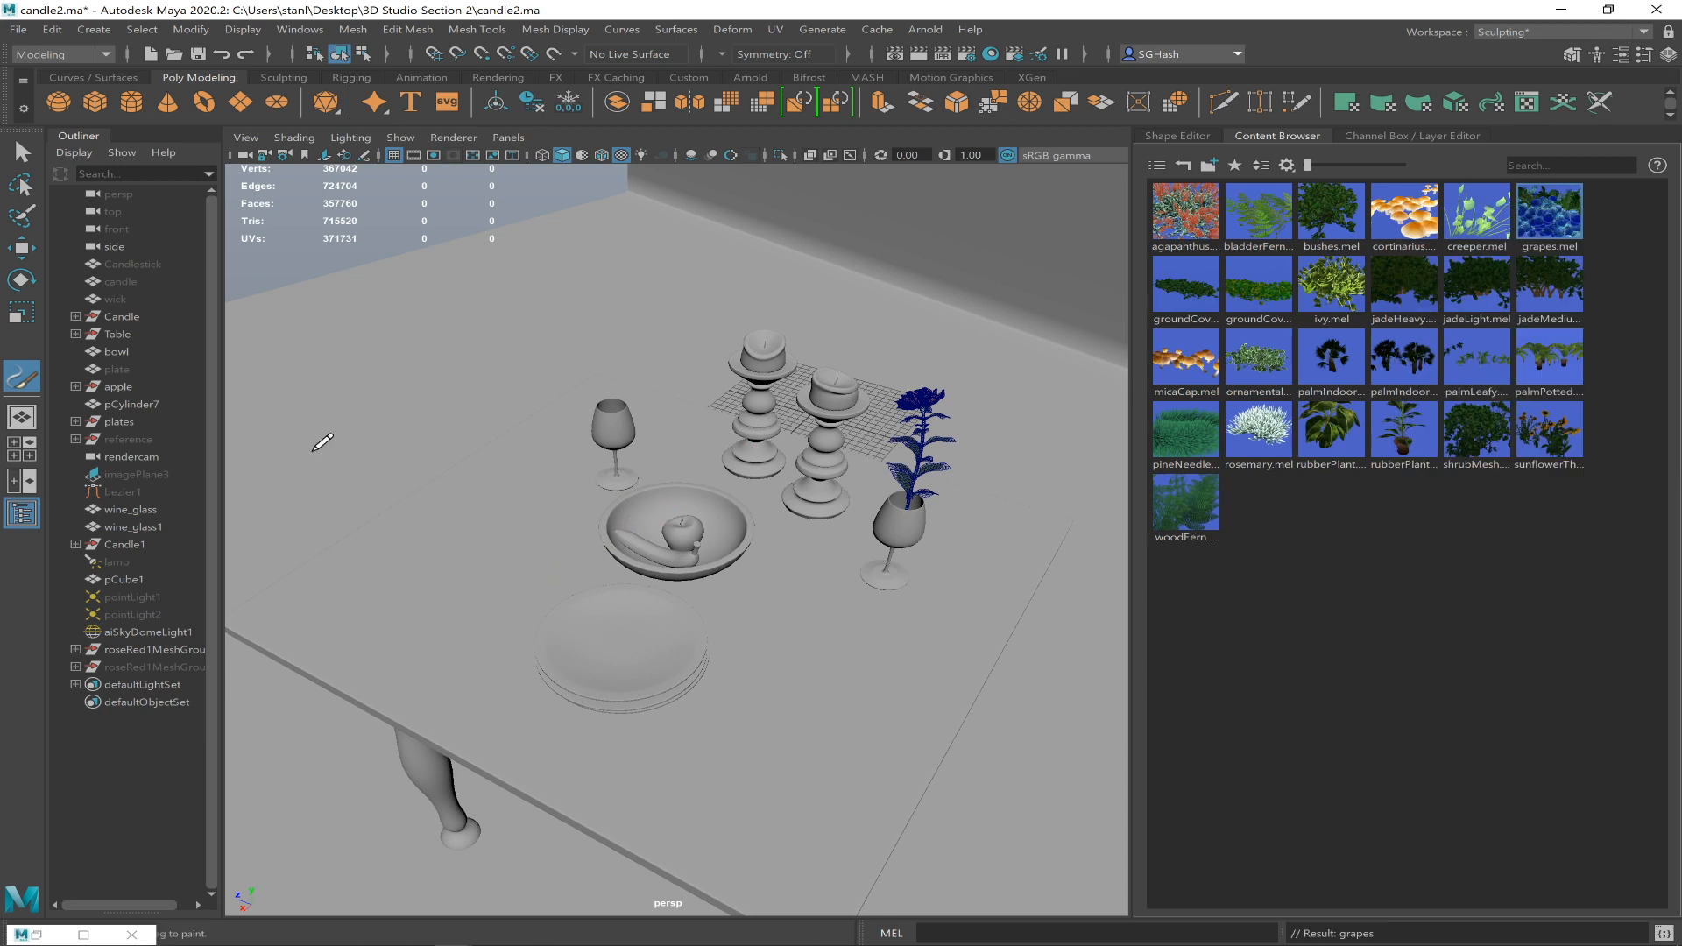
left_click(21, 156)
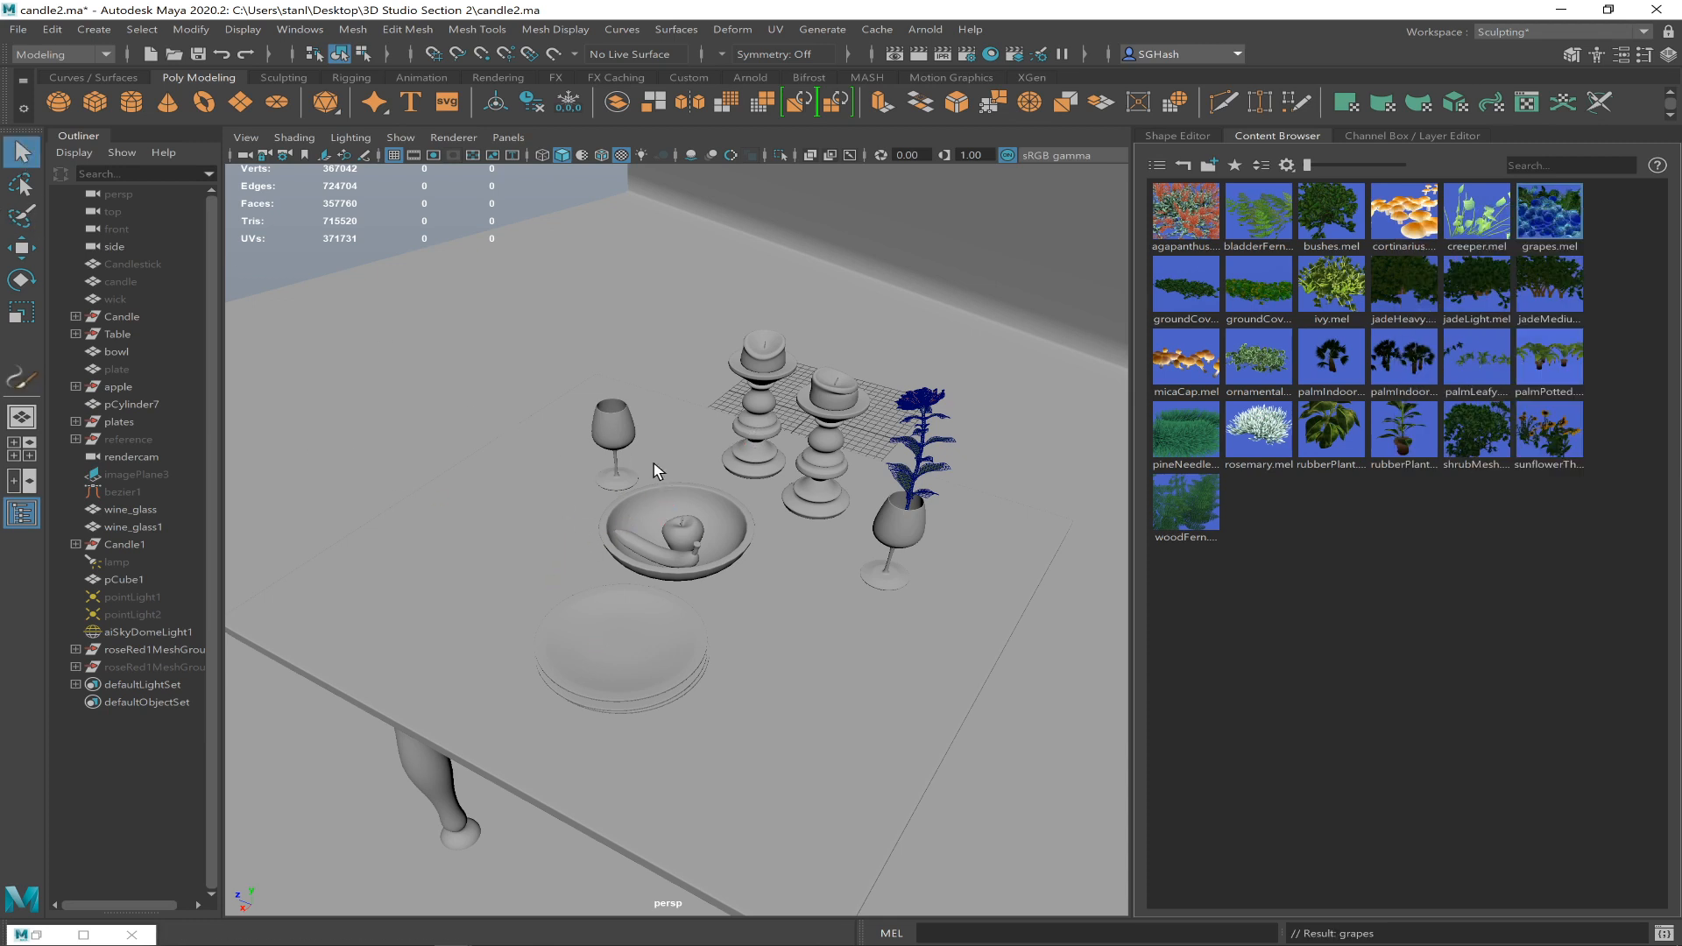
left_click(659, 492)
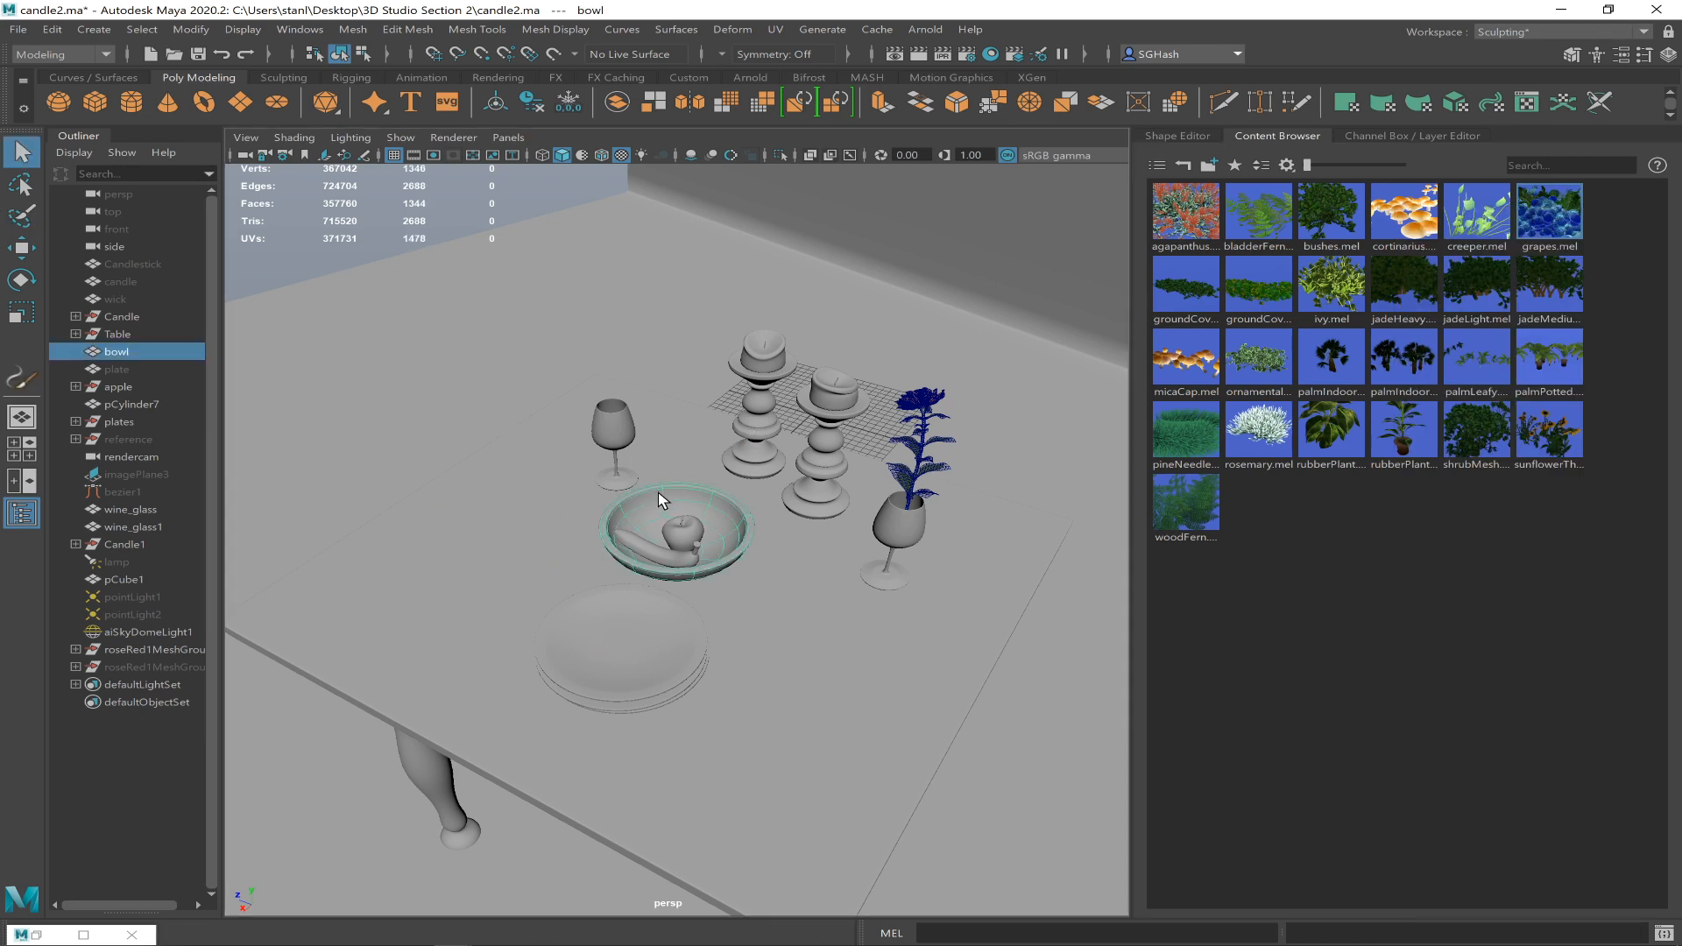
left_click(838, 29)
left_click(930, 462)
- Try painting grapes strokes inside the bowl beside the apple and undo each attempt
key("f")
mouse_move(940, 551)
left_mouse_down("alt")
mouse_move(1119, 511)
mouse_move(1096, 544)
mouse_move(940, 546)
left_mouse_up("alt")
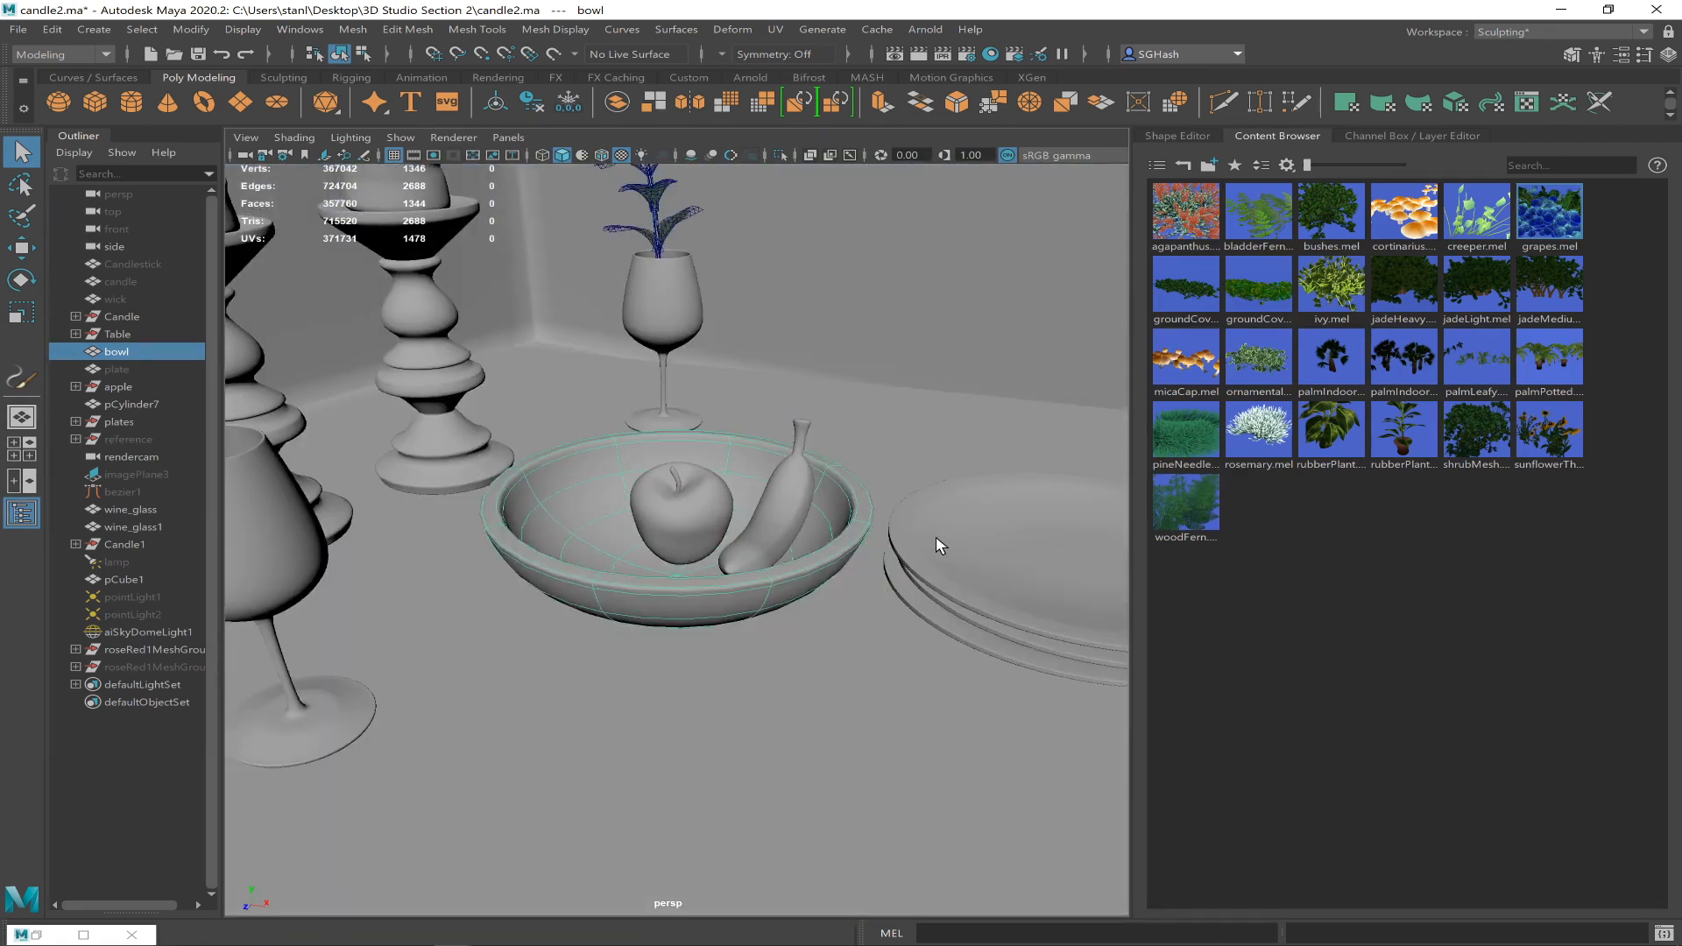
scroll(940, 546, "up", 5)
mouse_move(770, 628)
right_mouse_down("alt")
mouse_move(663, 587)
mouse_move(549, 580)
right_mouse_up("alt")
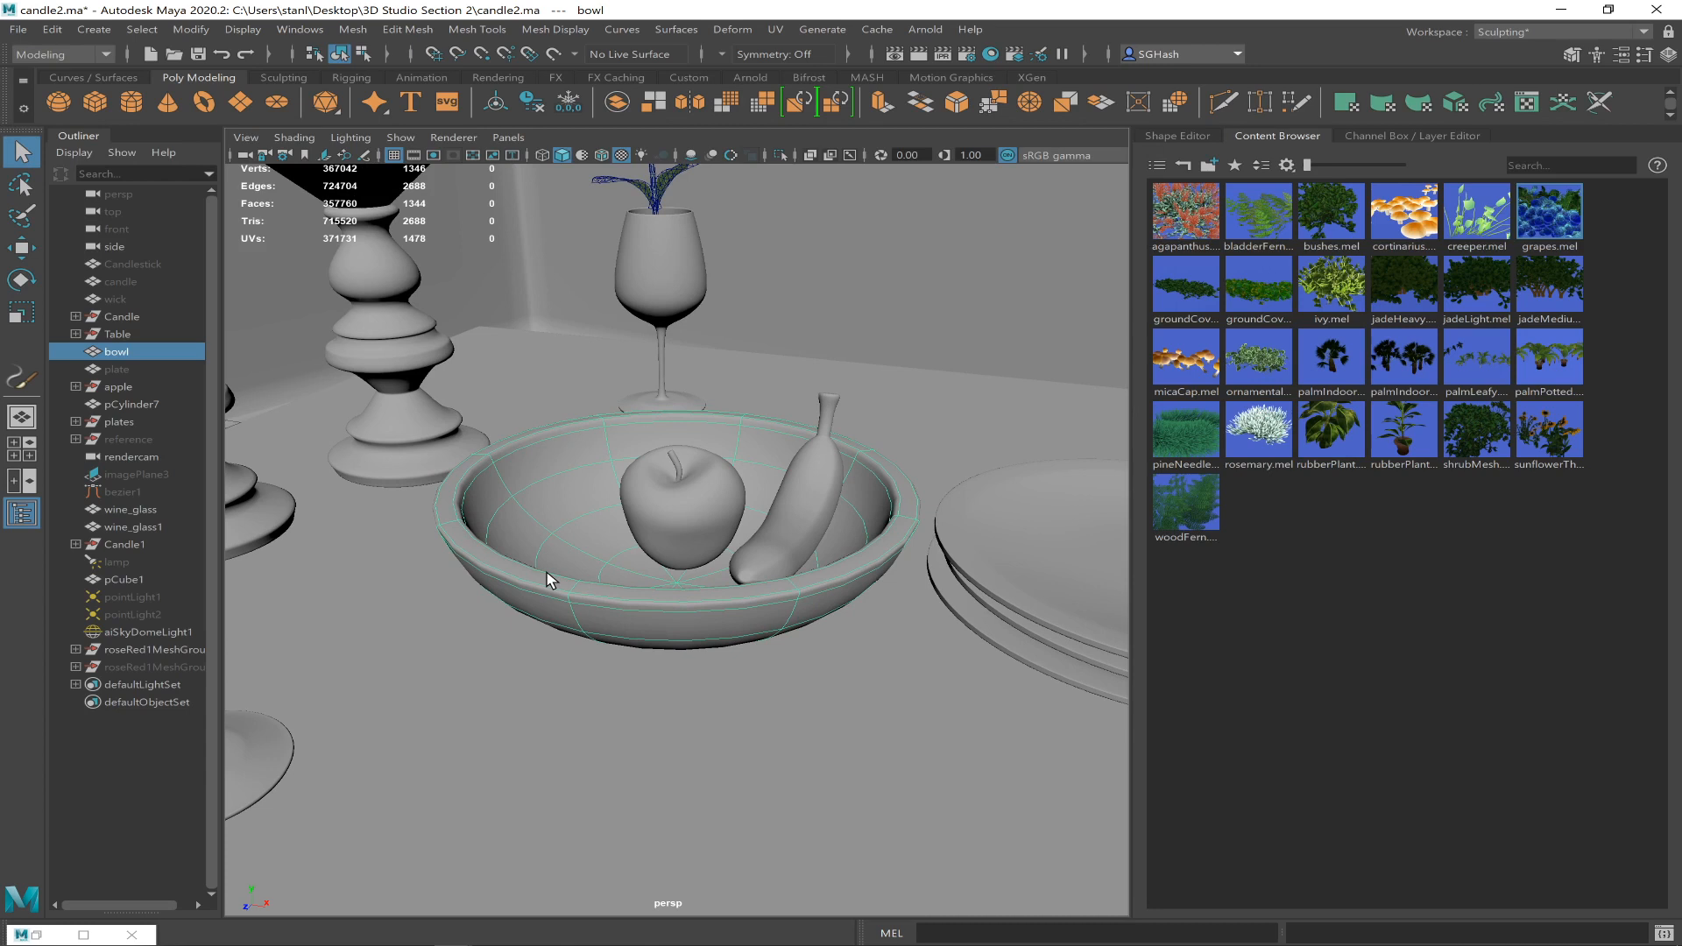
left_click(16, 385)
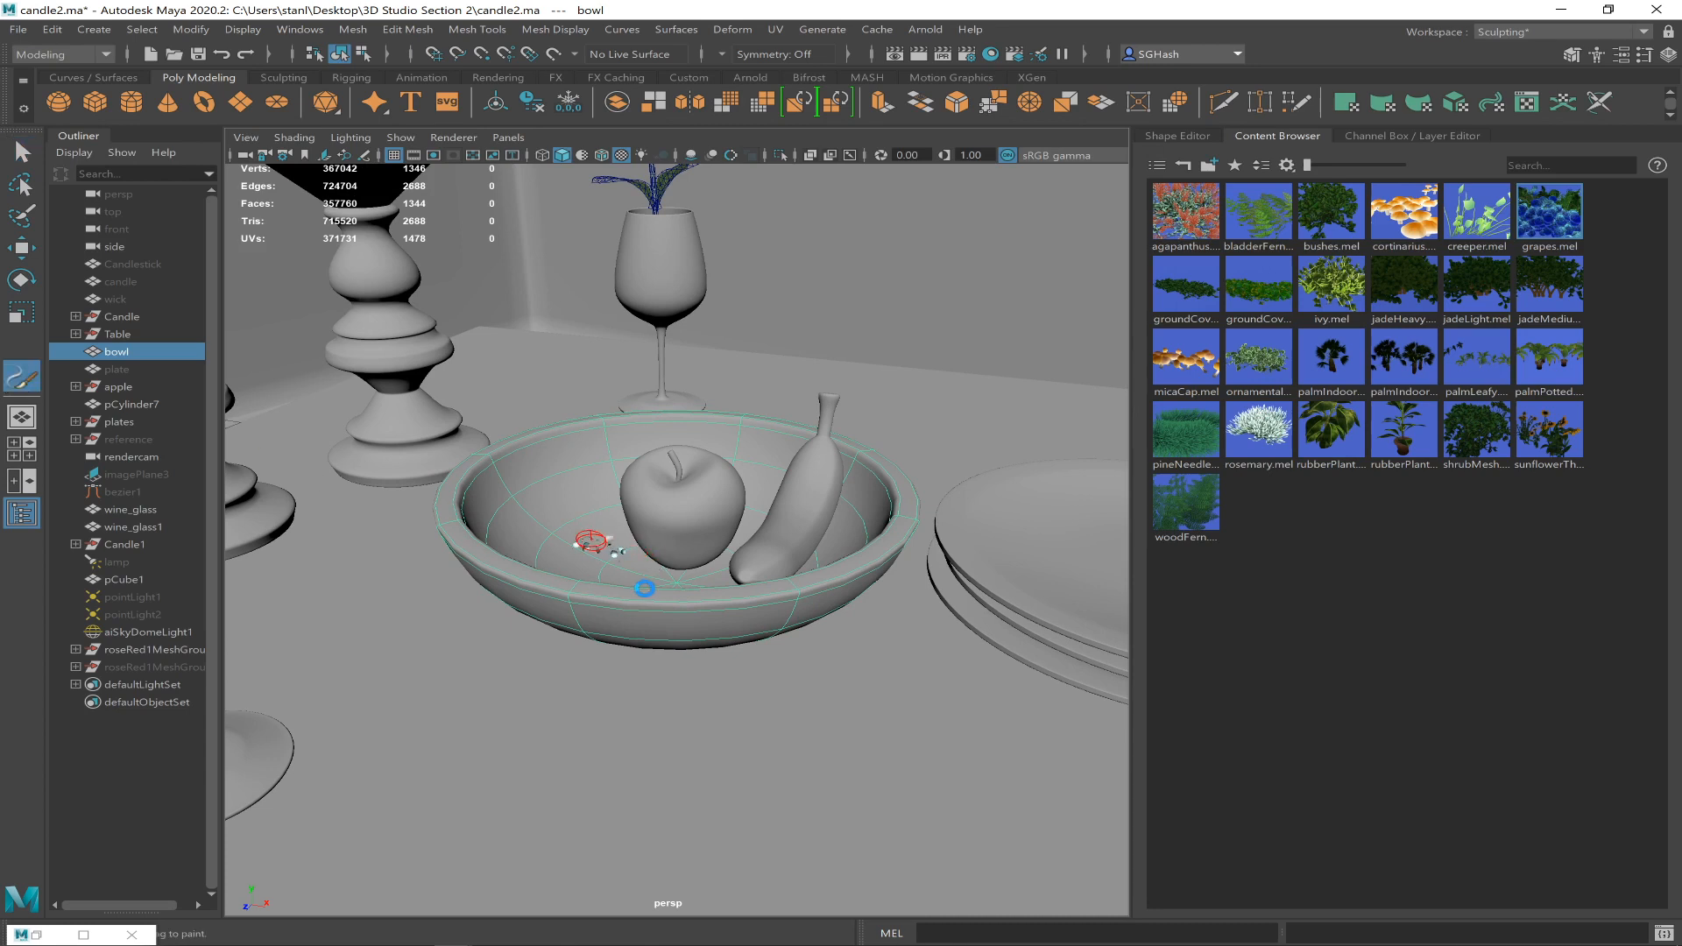
key("ctrl+z")
left_click_drag(605, 517, 687, 537)
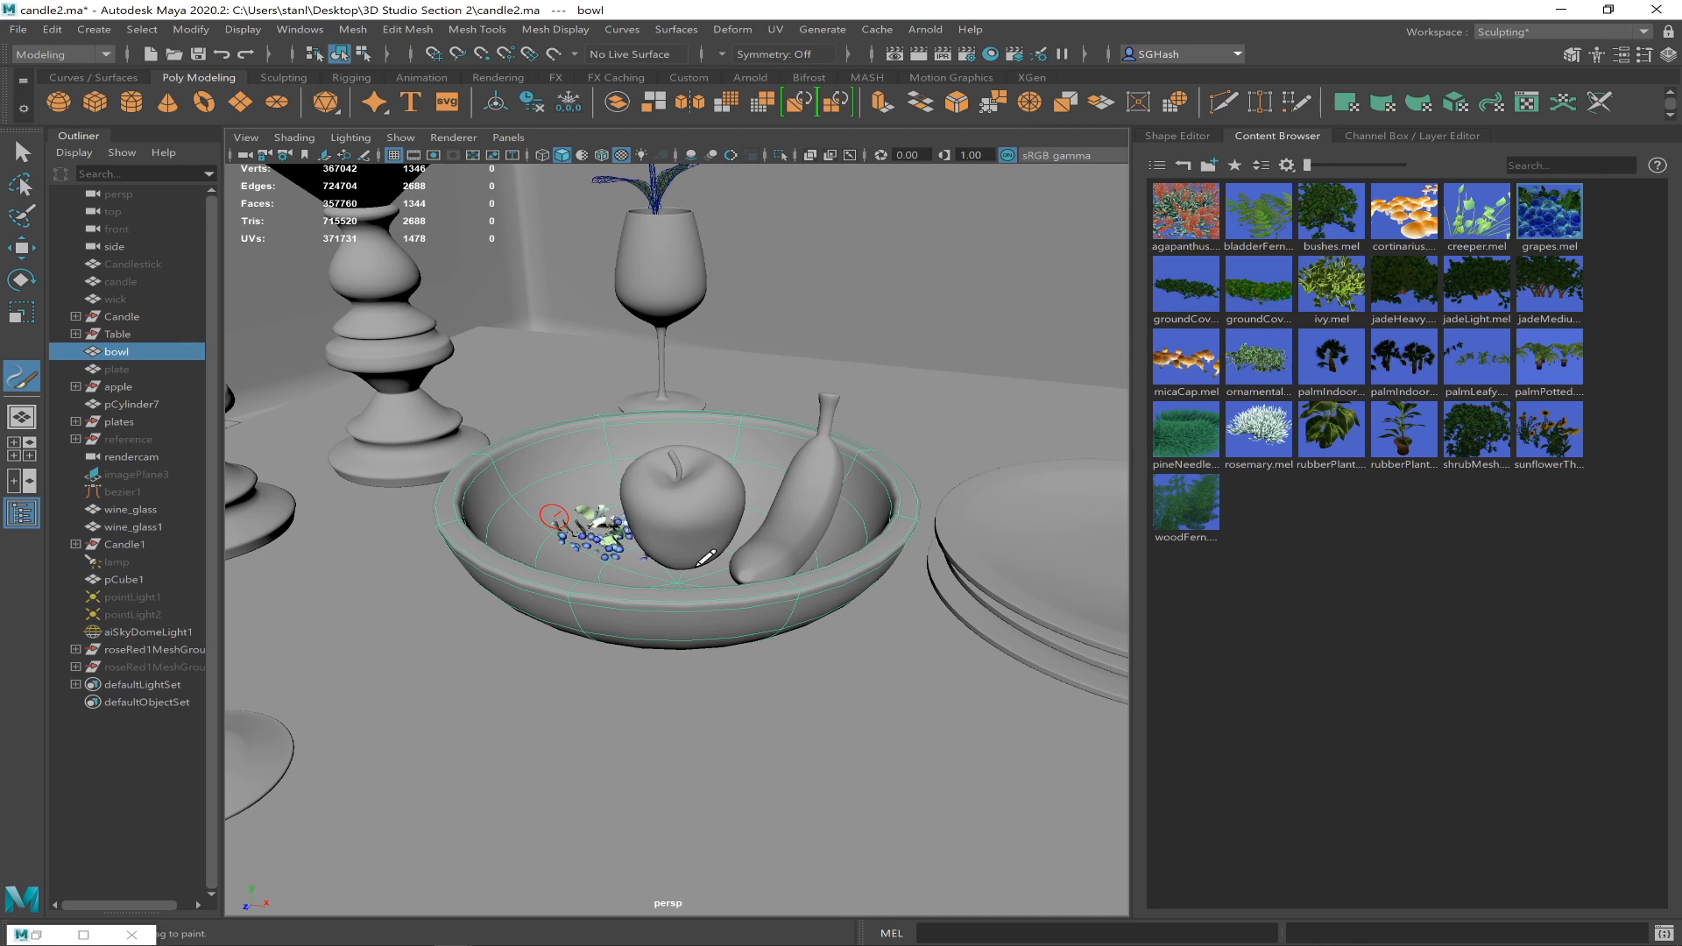
key("ctrl+z")
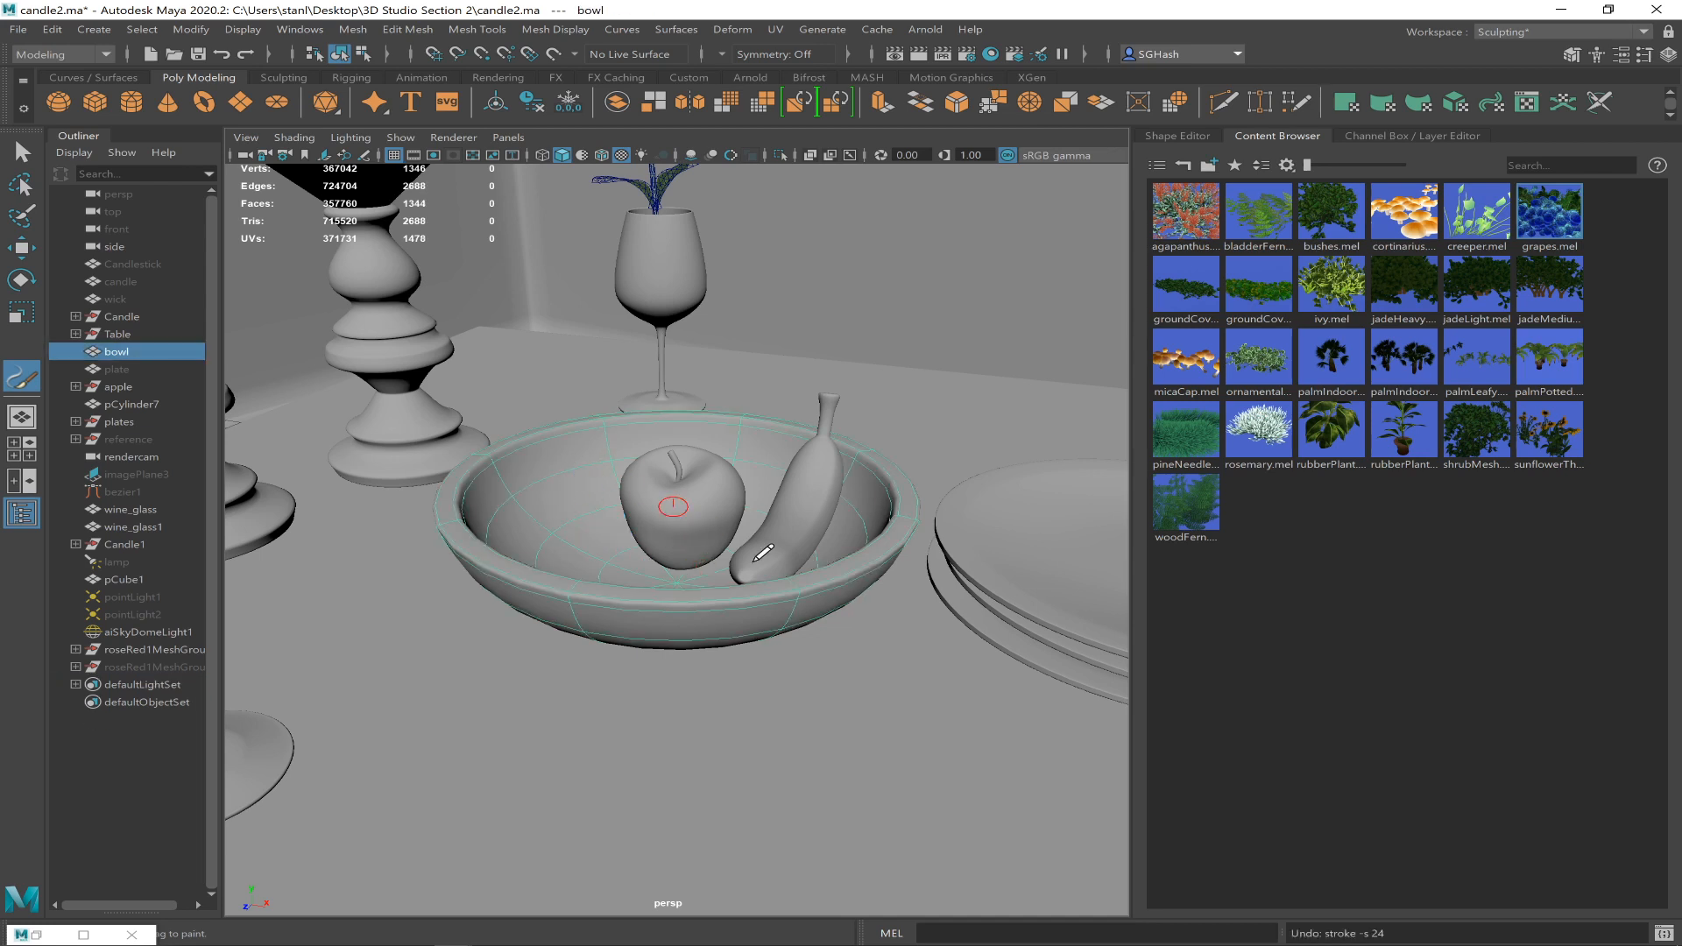
- Select the table and make it paintable for Paint Effects
scroll(613, 705, "down", 5)
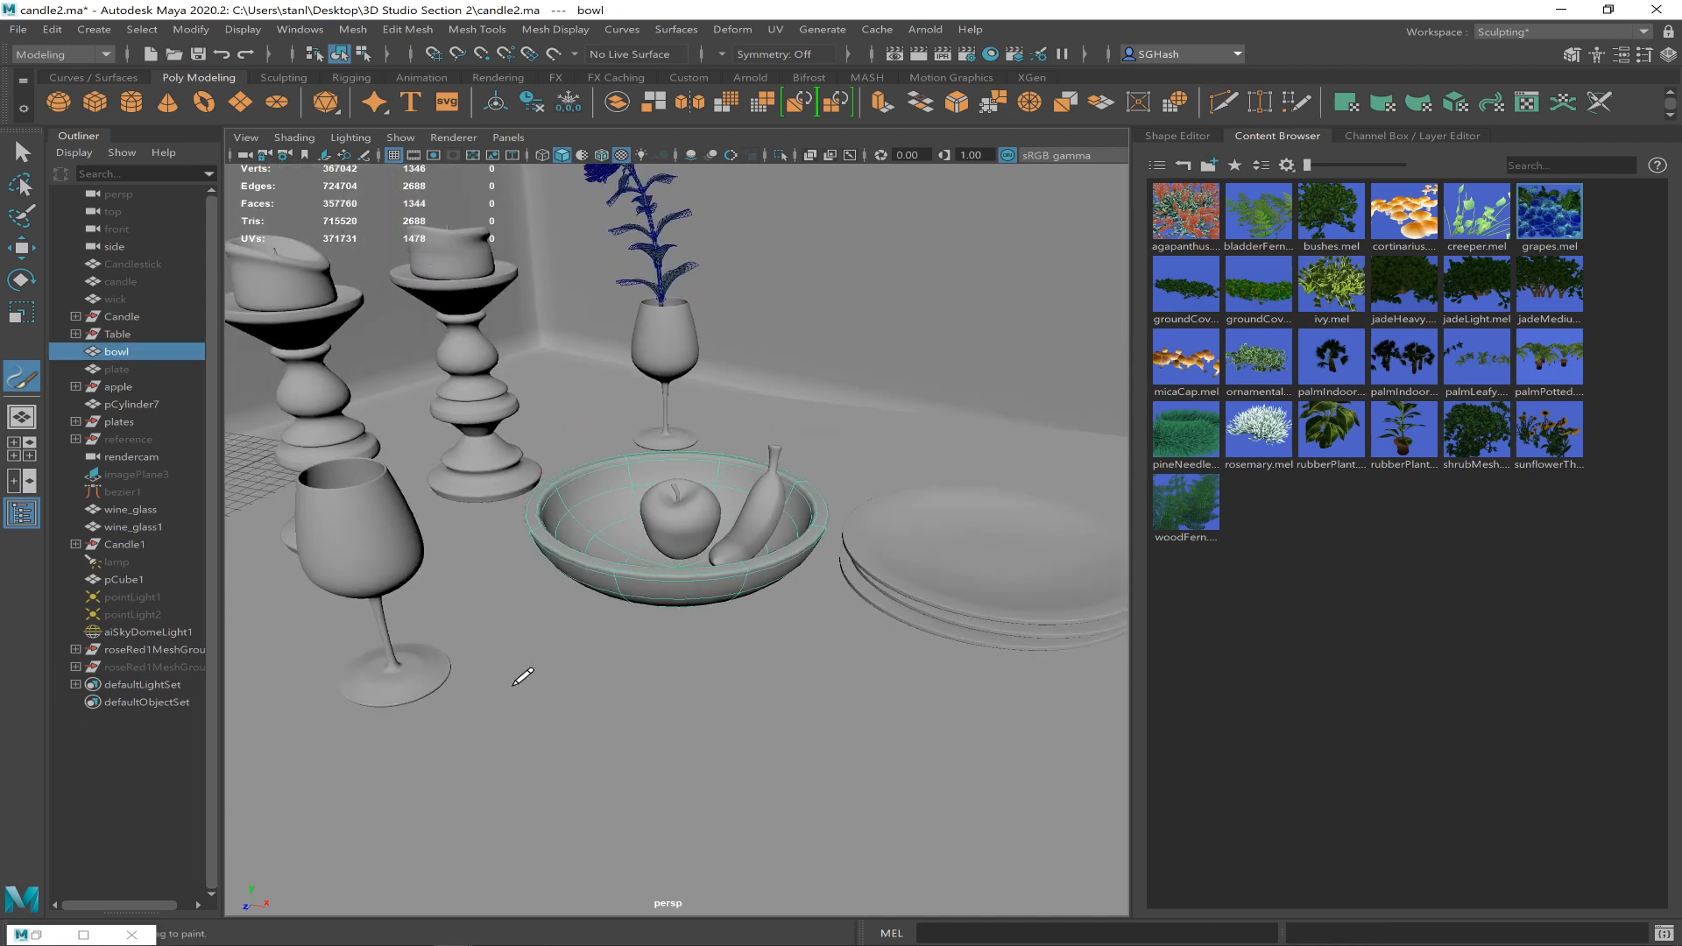
left_click(17, 153)
left_click(744, 746)
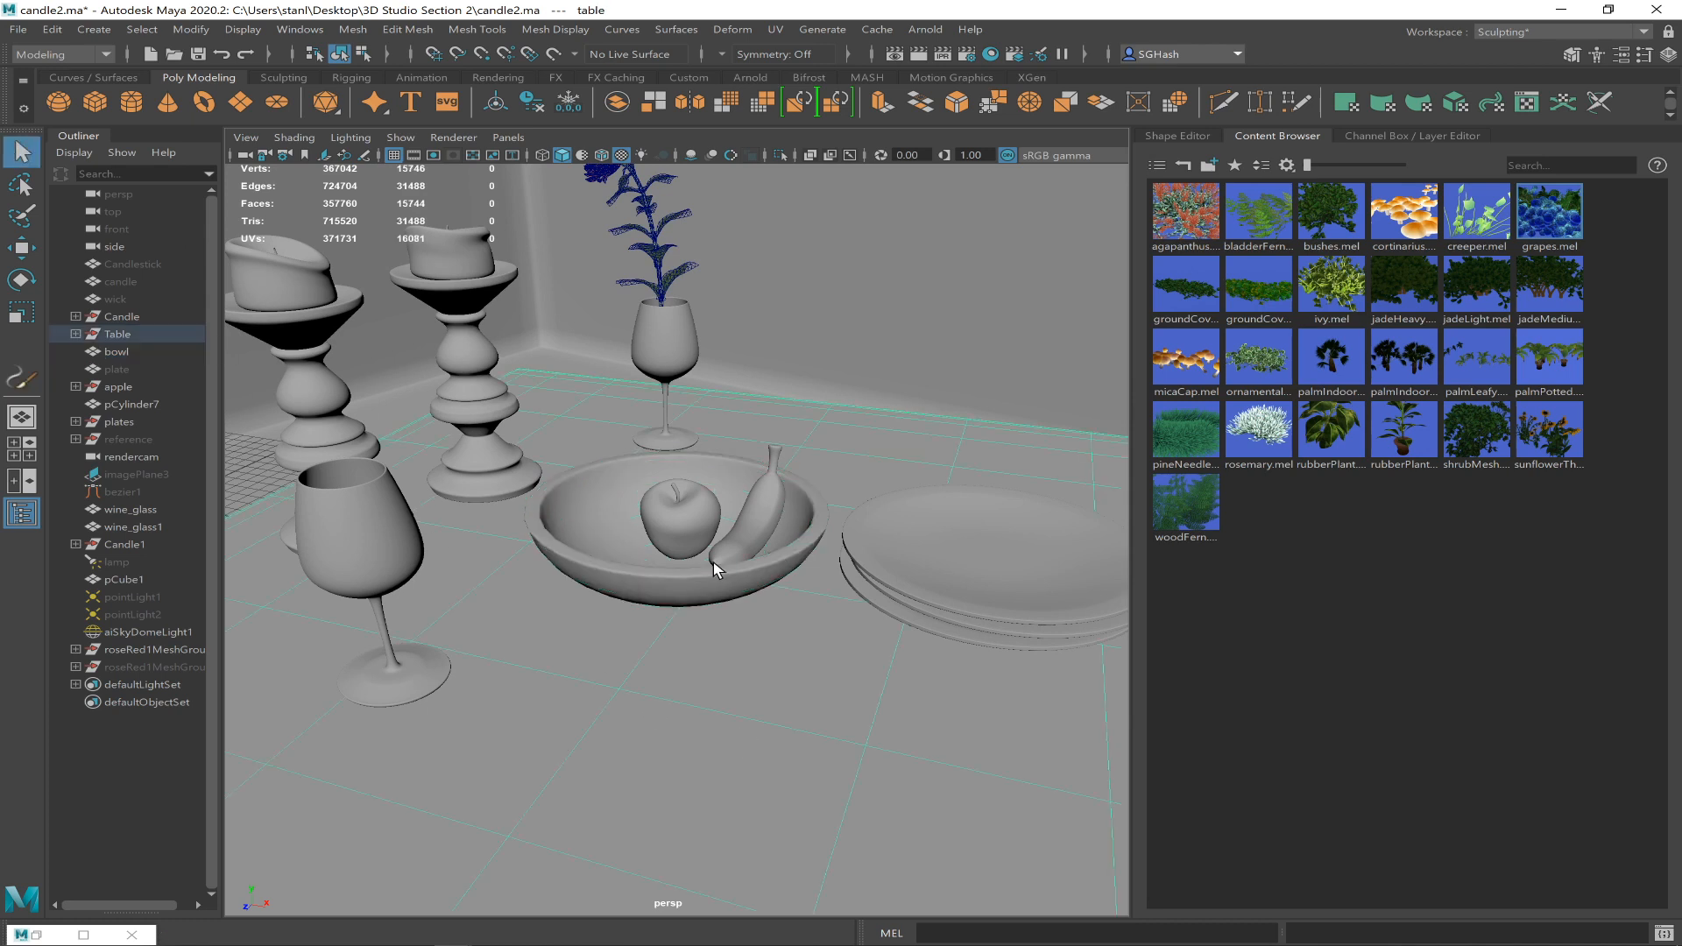
left_click(824, 29)
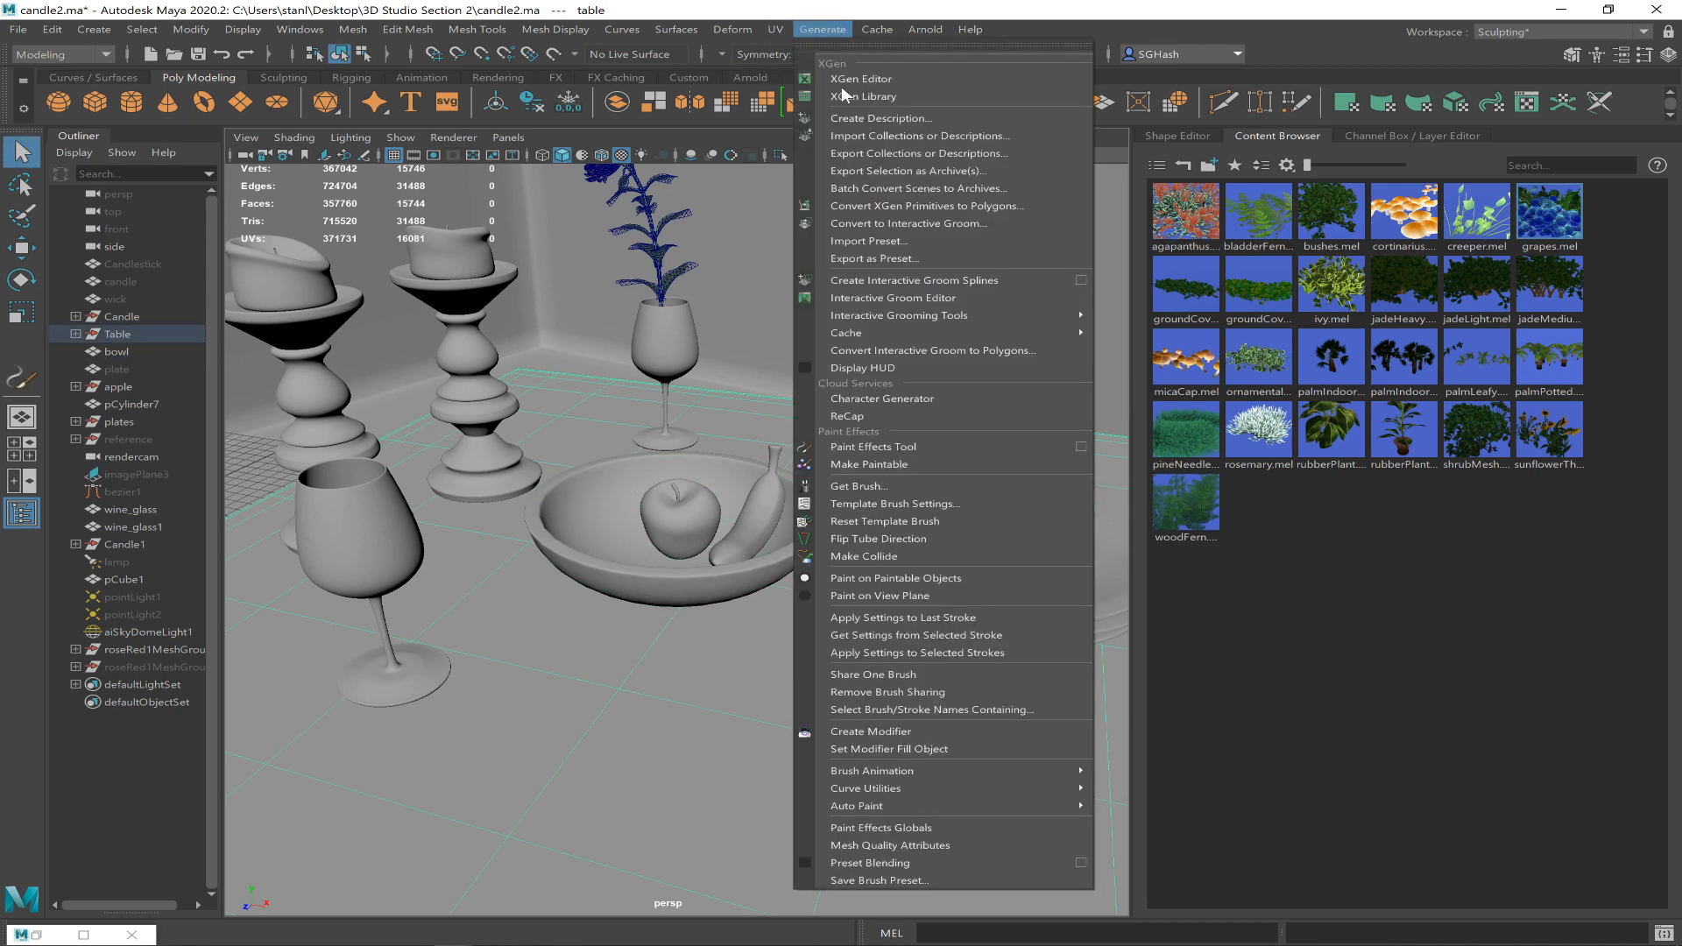
left_click(868, 468)
right_click_drag(707, 692, 660, 680, "alt")
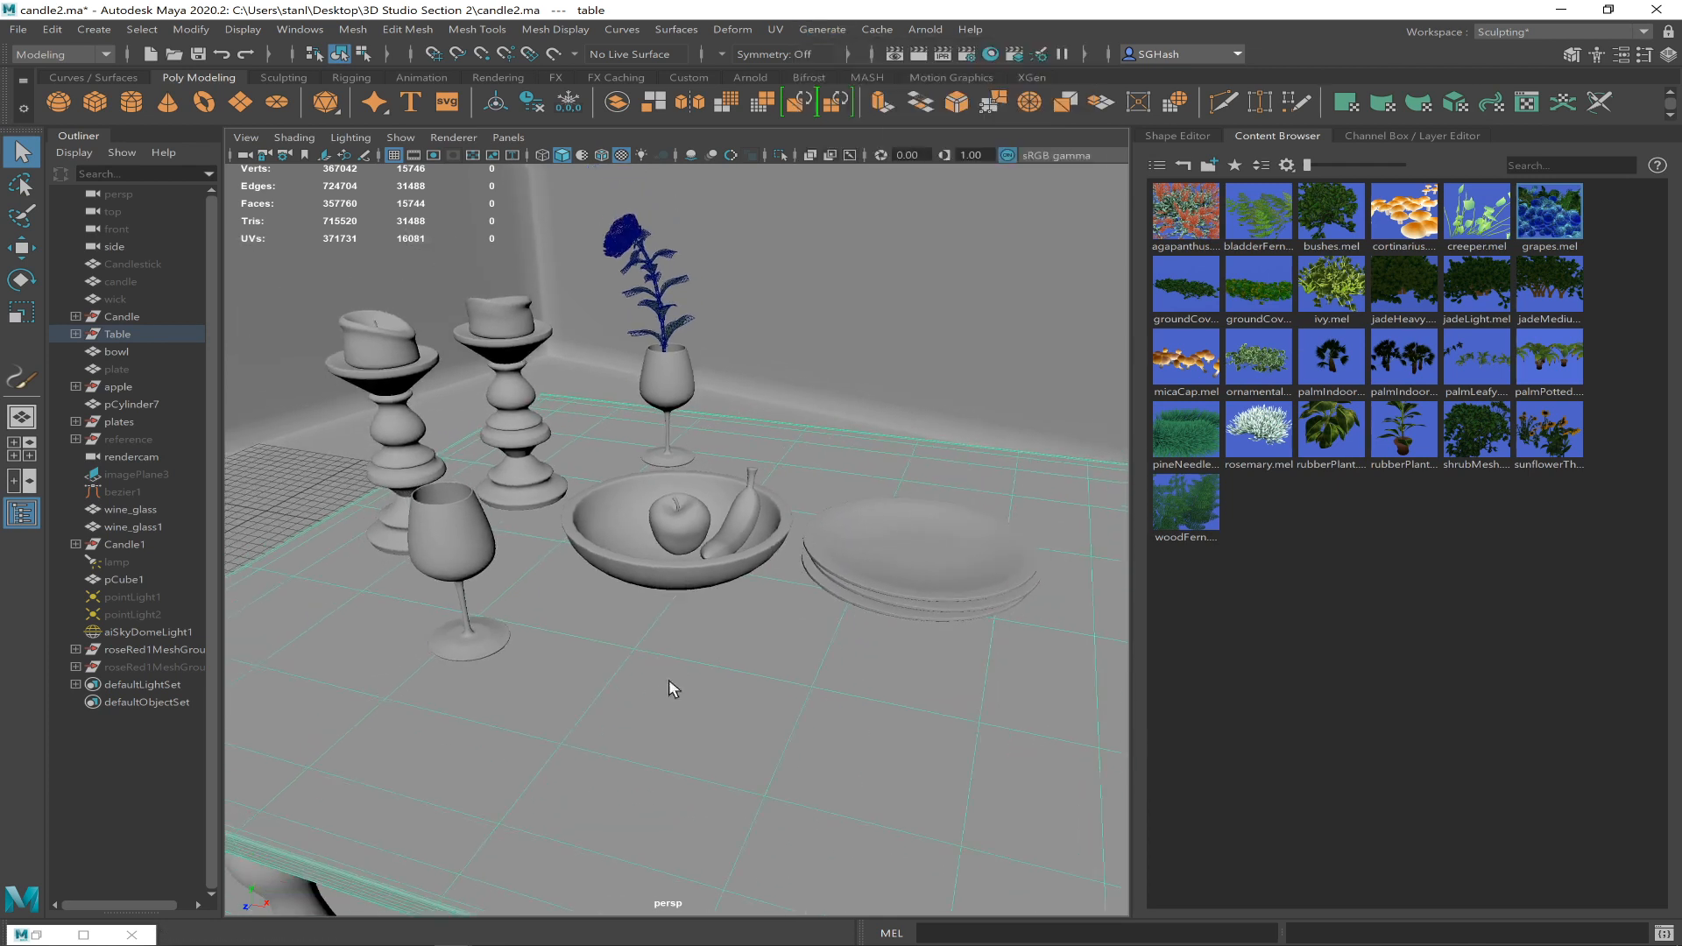
- Try painting grapes strokes on the tabletop in front of the bowl, check them in wireframe and undo them
left_click(20, 377)
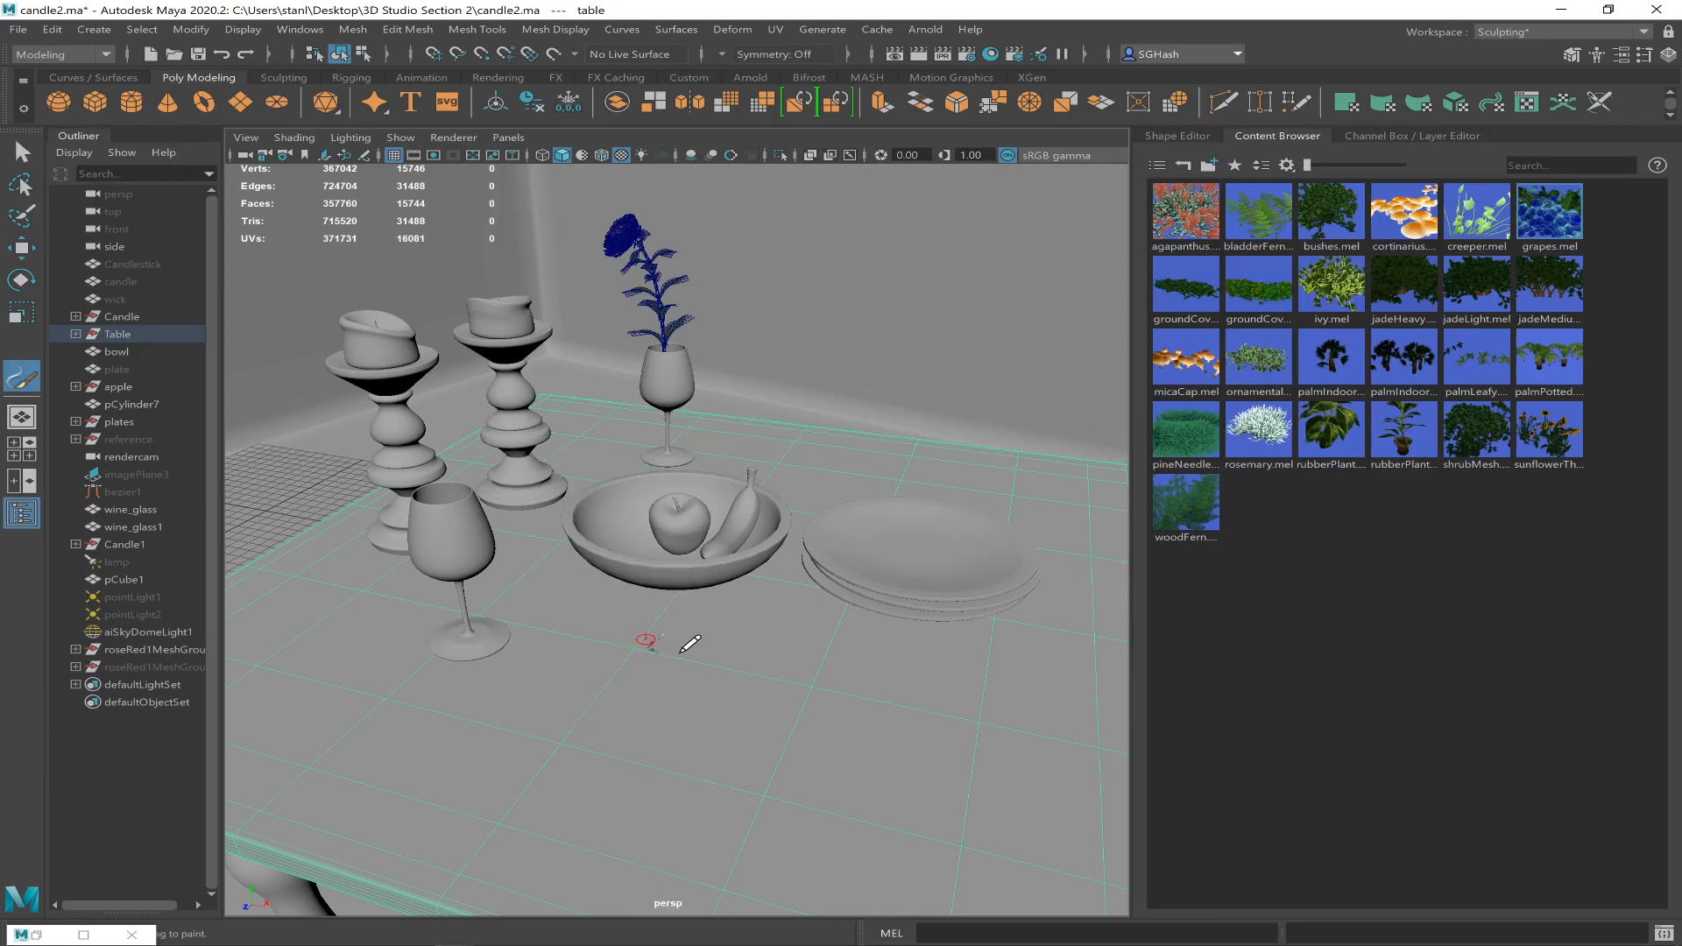
key("ctrl+z")
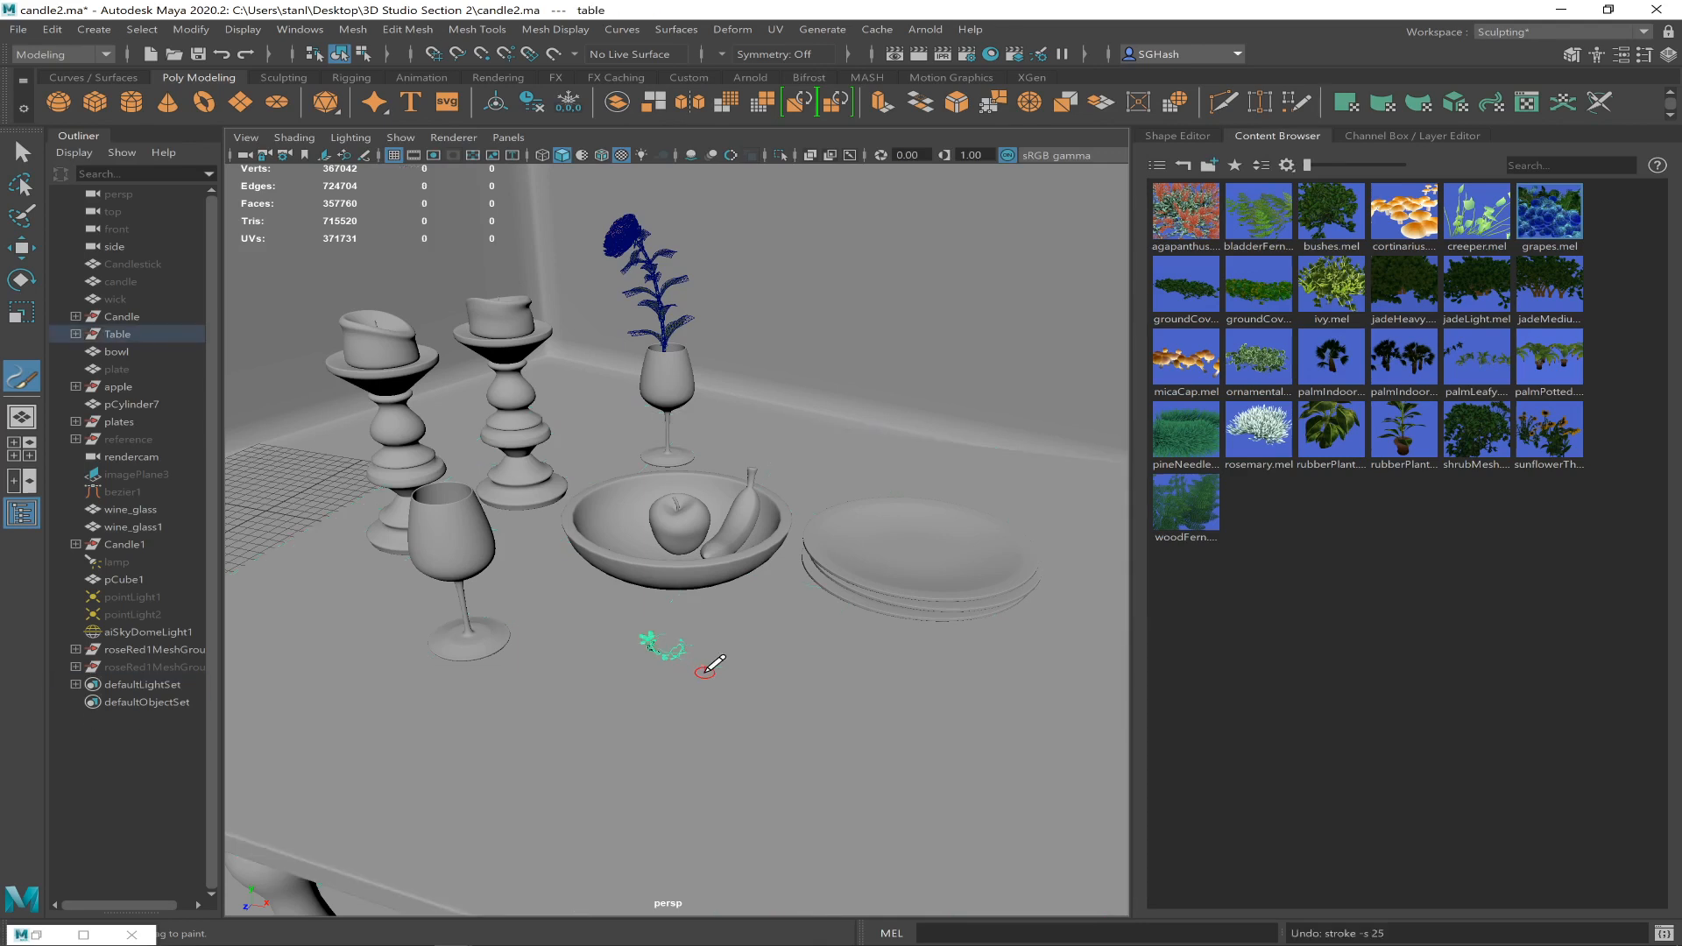
mouse_move(651, 623)
left_mouse_down()
mouse_move(699, 621)
mouse_move(777, 691)
left_mouse_up()
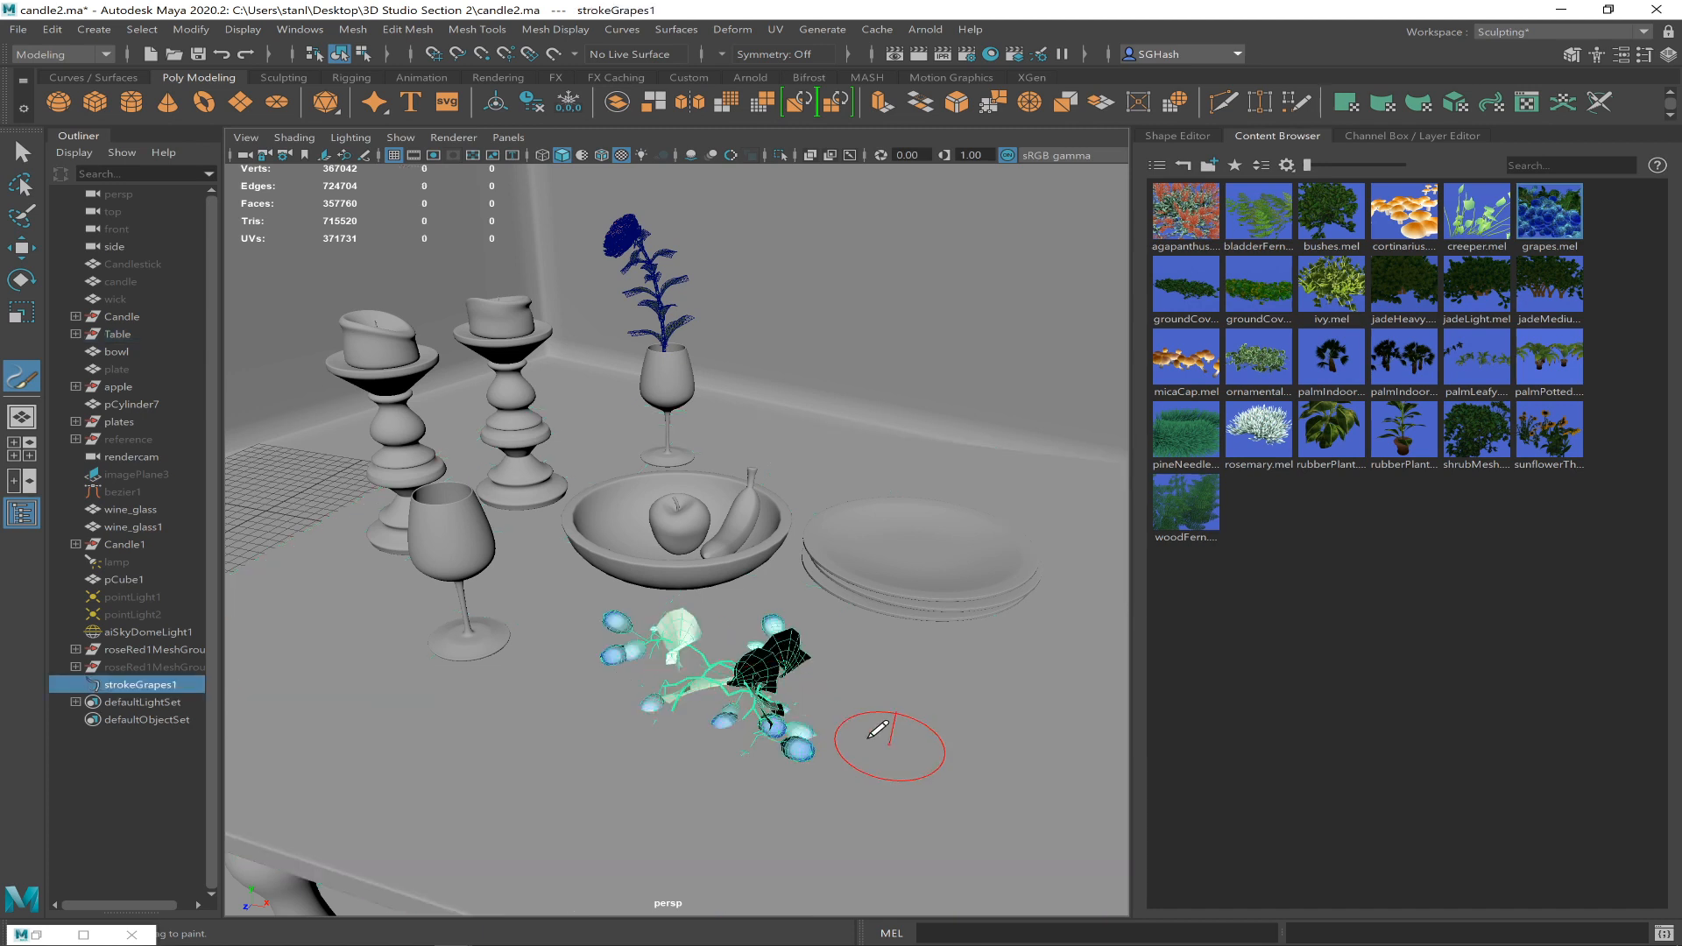
mouse_move(807, 759)
left_mouse_down("alt")
mouse_move(875, 732)
mouse_move(811, 743)
mouse_move(789, 728)
mouse_move(801, 713)
mouse_move(879, 726)
mouse_move(808, 671)
left_mouse_up("alt")
key("4")
key("ctrl+z")
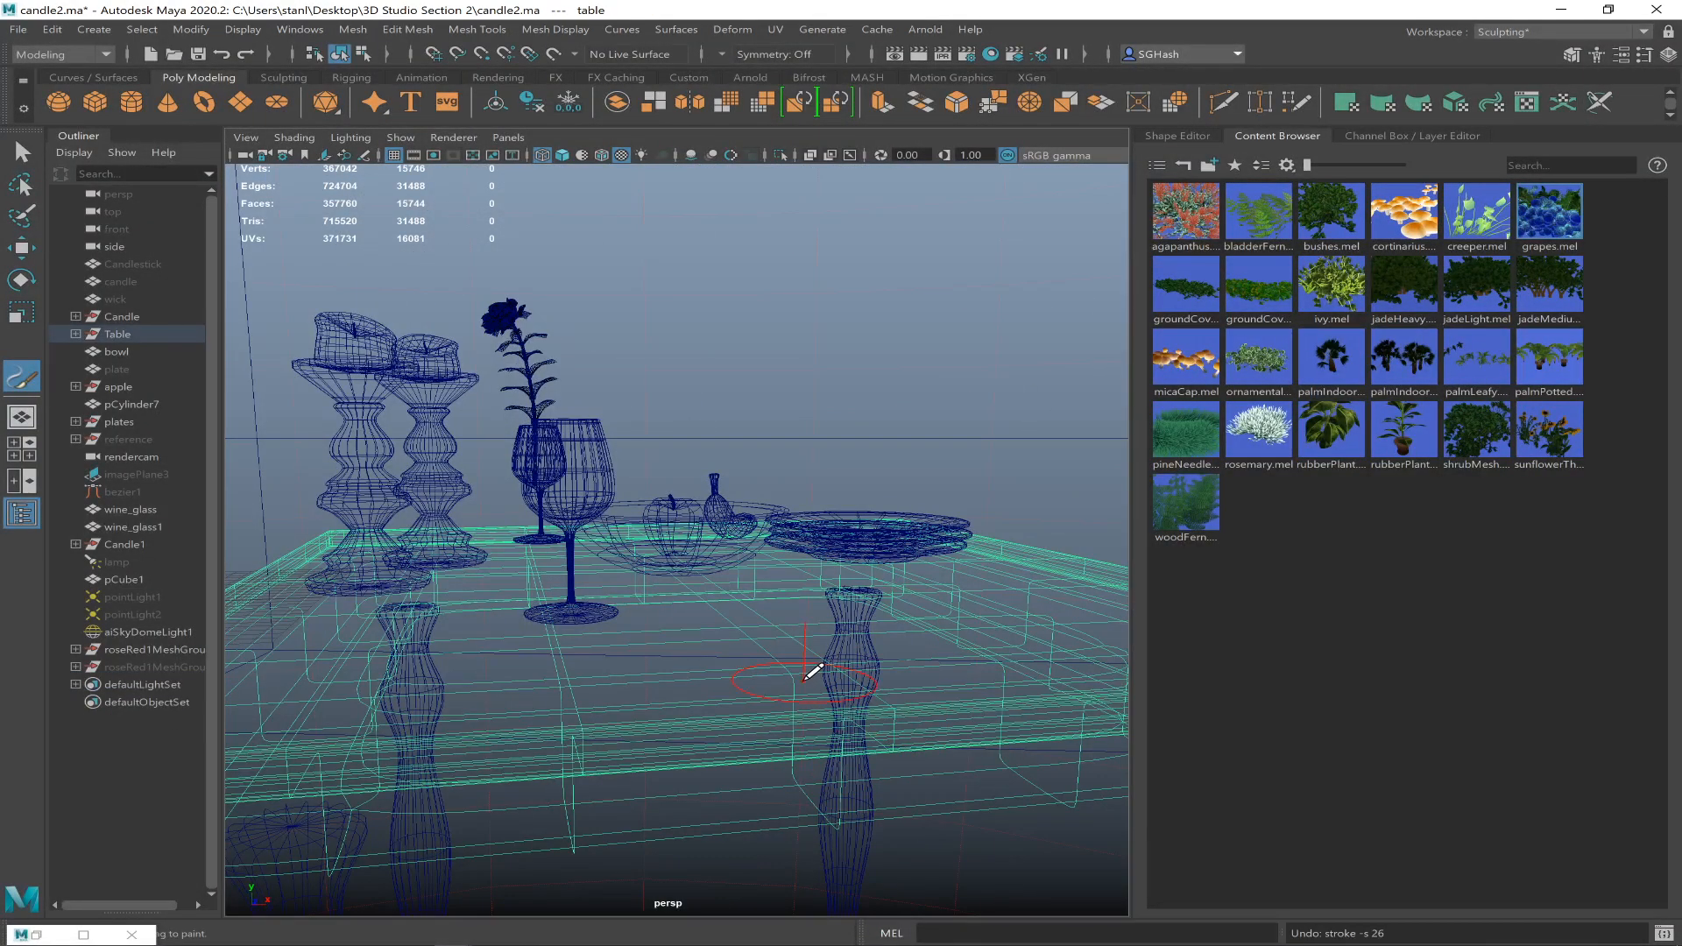
key("5")
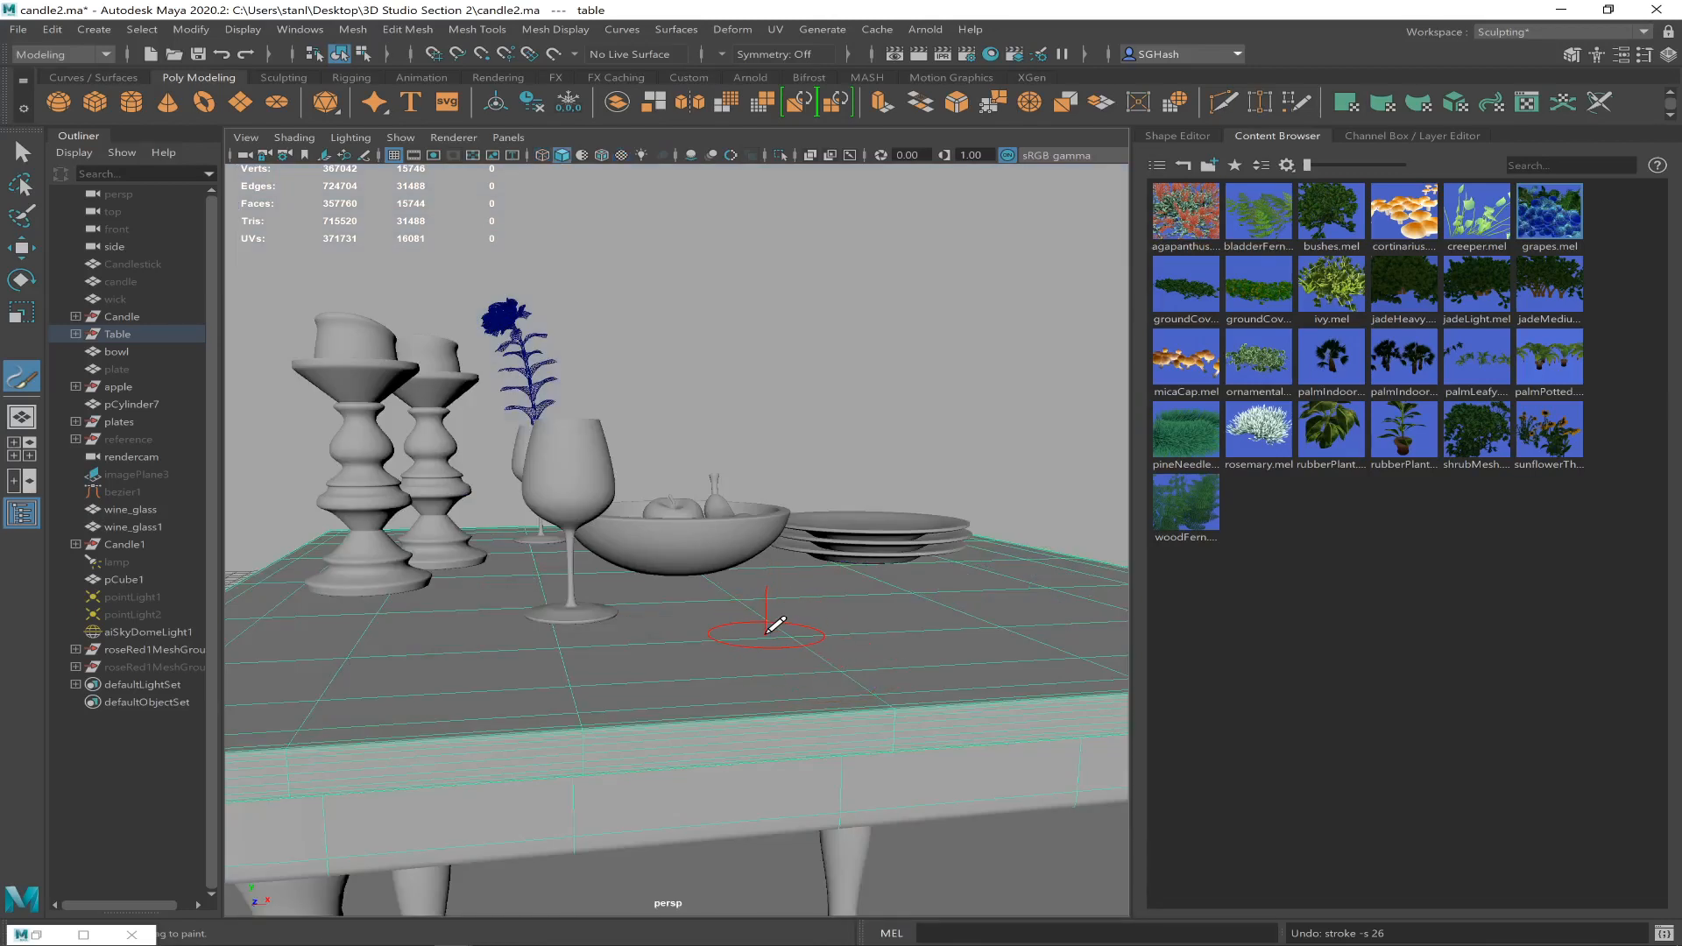
- Paint a grapes stroke on the table with a larger brush so the clusters hang below it, undoing the trial stroke
mouse_move(819, 599)
left_mouse_down("alt")
mouse_move(785, 613)
mouse_move(808, 609)
left_mouse_up("alt")
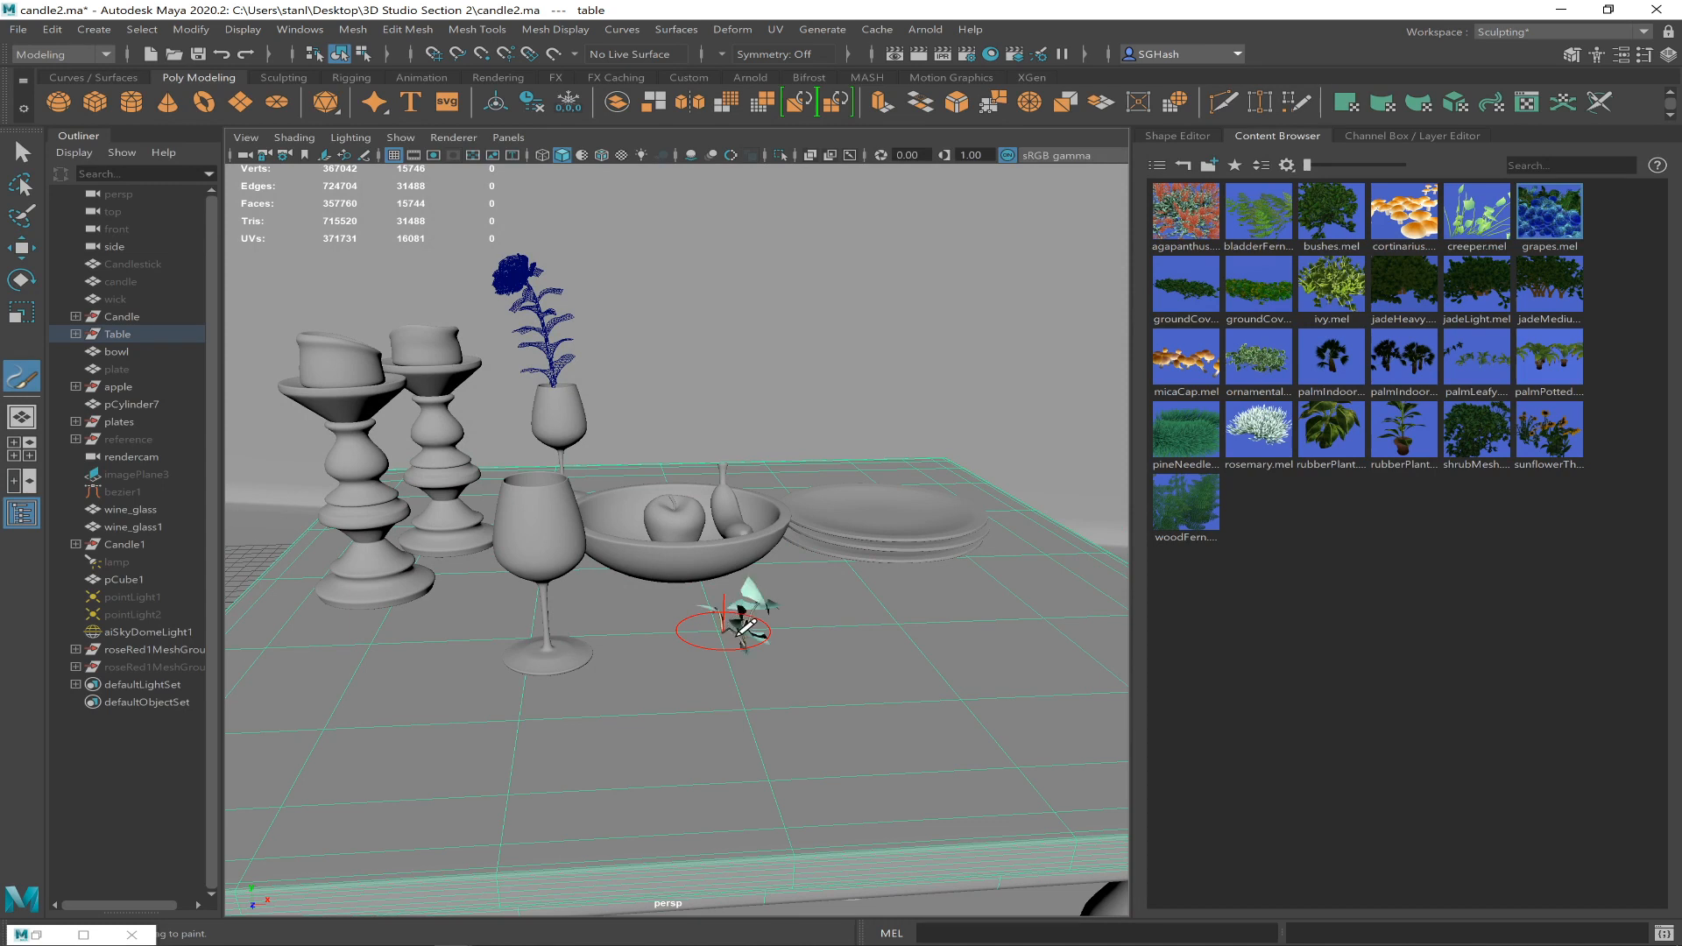
mouse_move(775, 667)
left_mouse_down()
mouse_move(824, 696)
mouse_move(890, 669)
mouse_move(961, 680)
mouse_move(923, 661)
mouse_move(902, 676)
mouse_move(884, 583)
mouse_move(751, 650)
mouse_move(762, 669)
mouse_move(751, 646)
mouse_move(784, 640)
mouse_move(932, 627)
mouse_move(999, 647)
mouse_move(759, 668)
mouse_move(729, 654)
left_mouse_up()
key("ctrl+z")
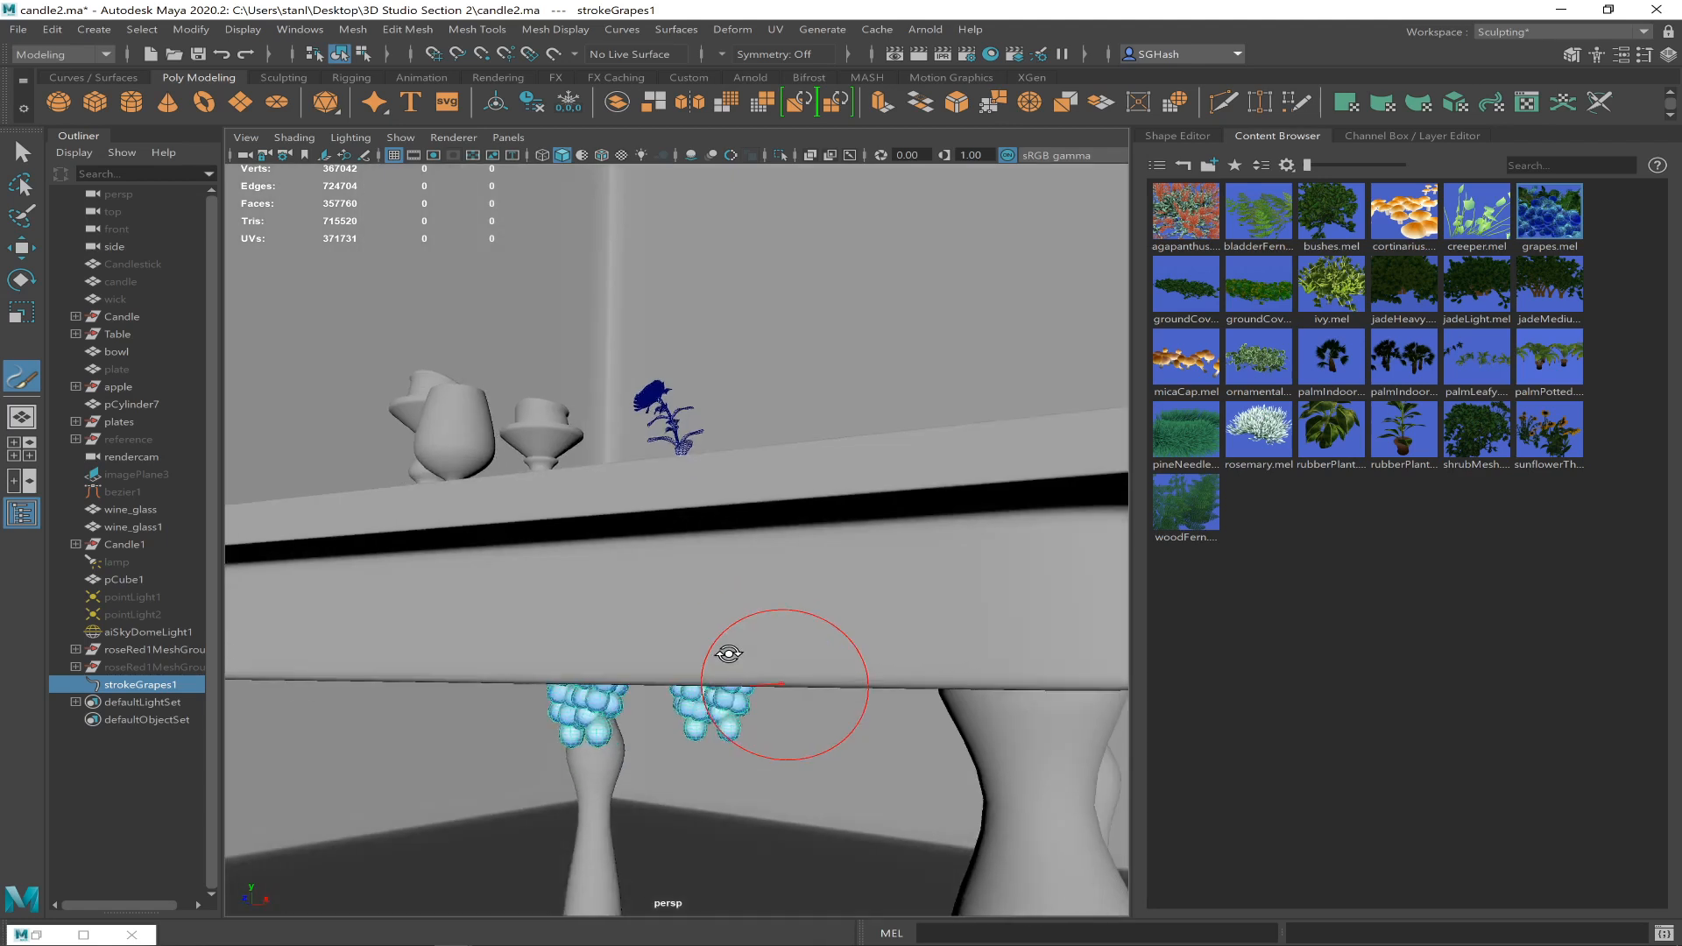
- Convert the grapes Paint Effects stroke hanging below the table to polygons
left_click(186, 29)
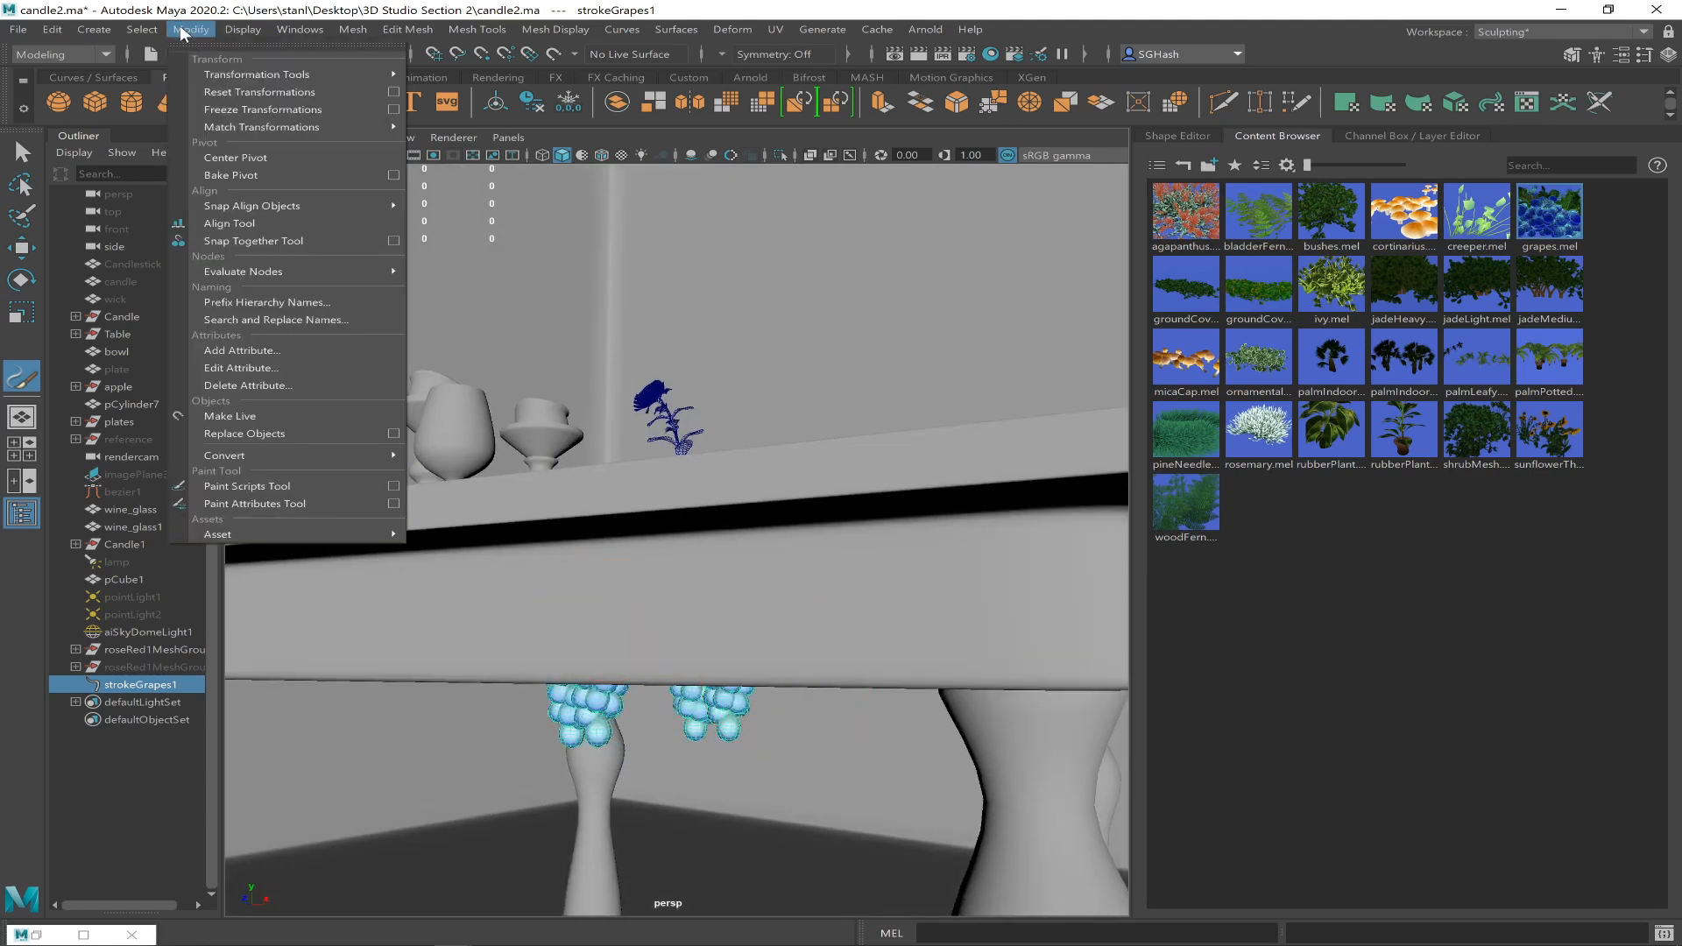
mouse_move(361, 454)
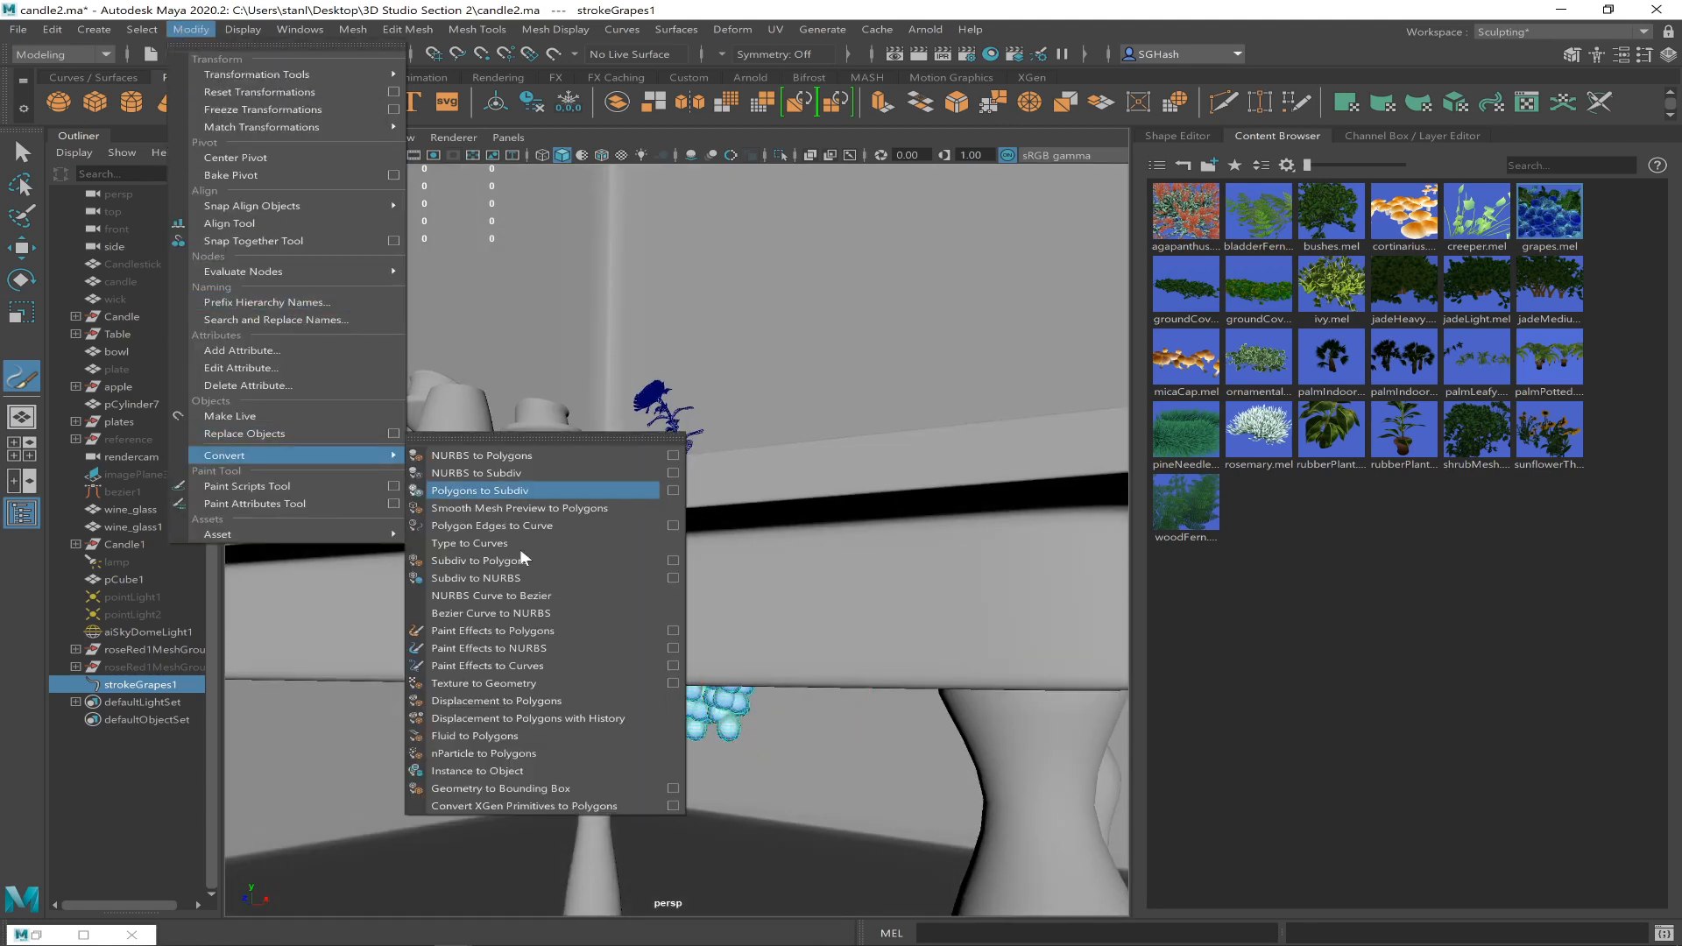
left_click(578, 632)
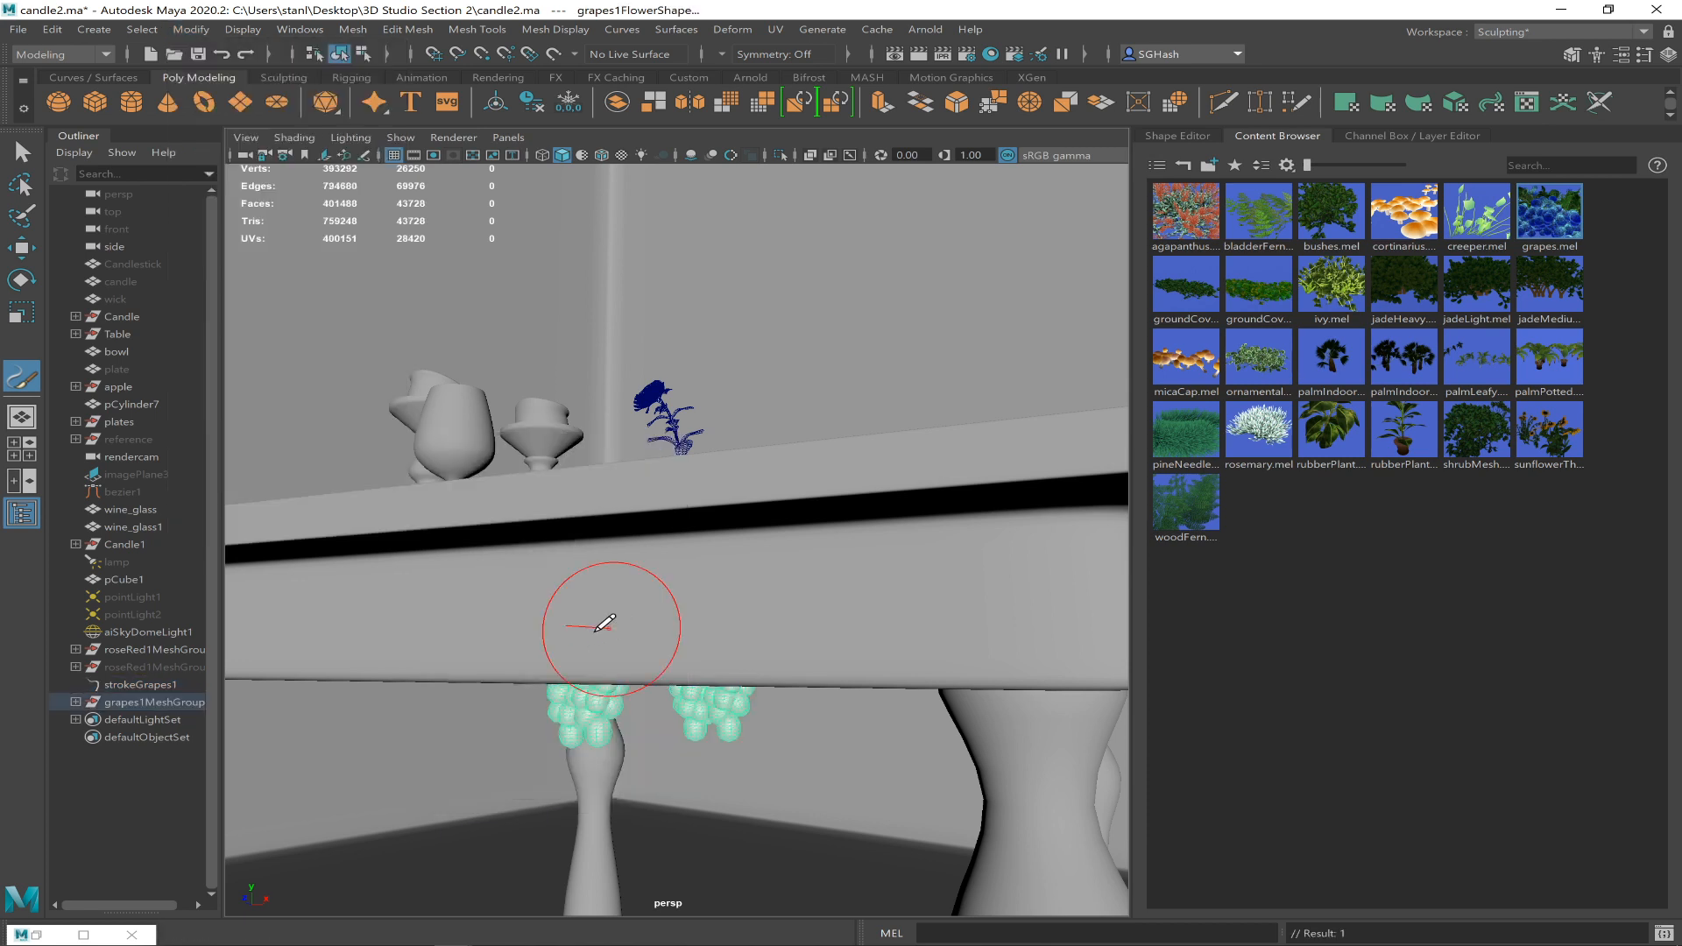
- Center the pivot of the grapes mesh group and move the whole group straight up above the tabletop, over the fruit bowl
left_click(162, 702)
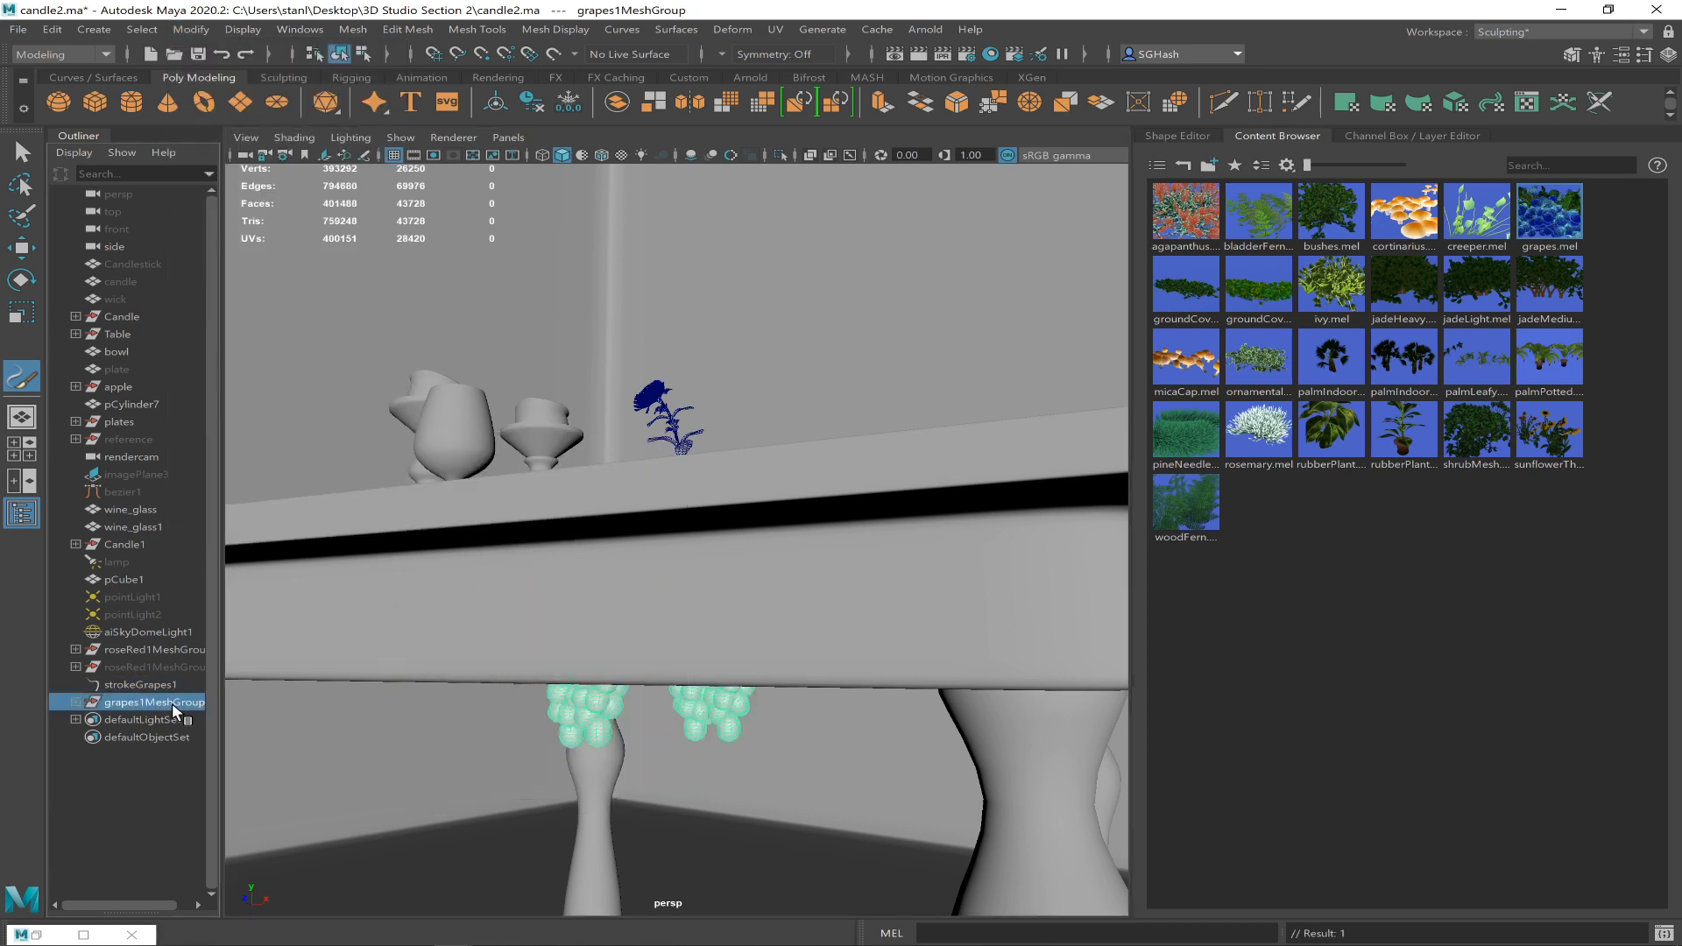
left_click(176, 35)
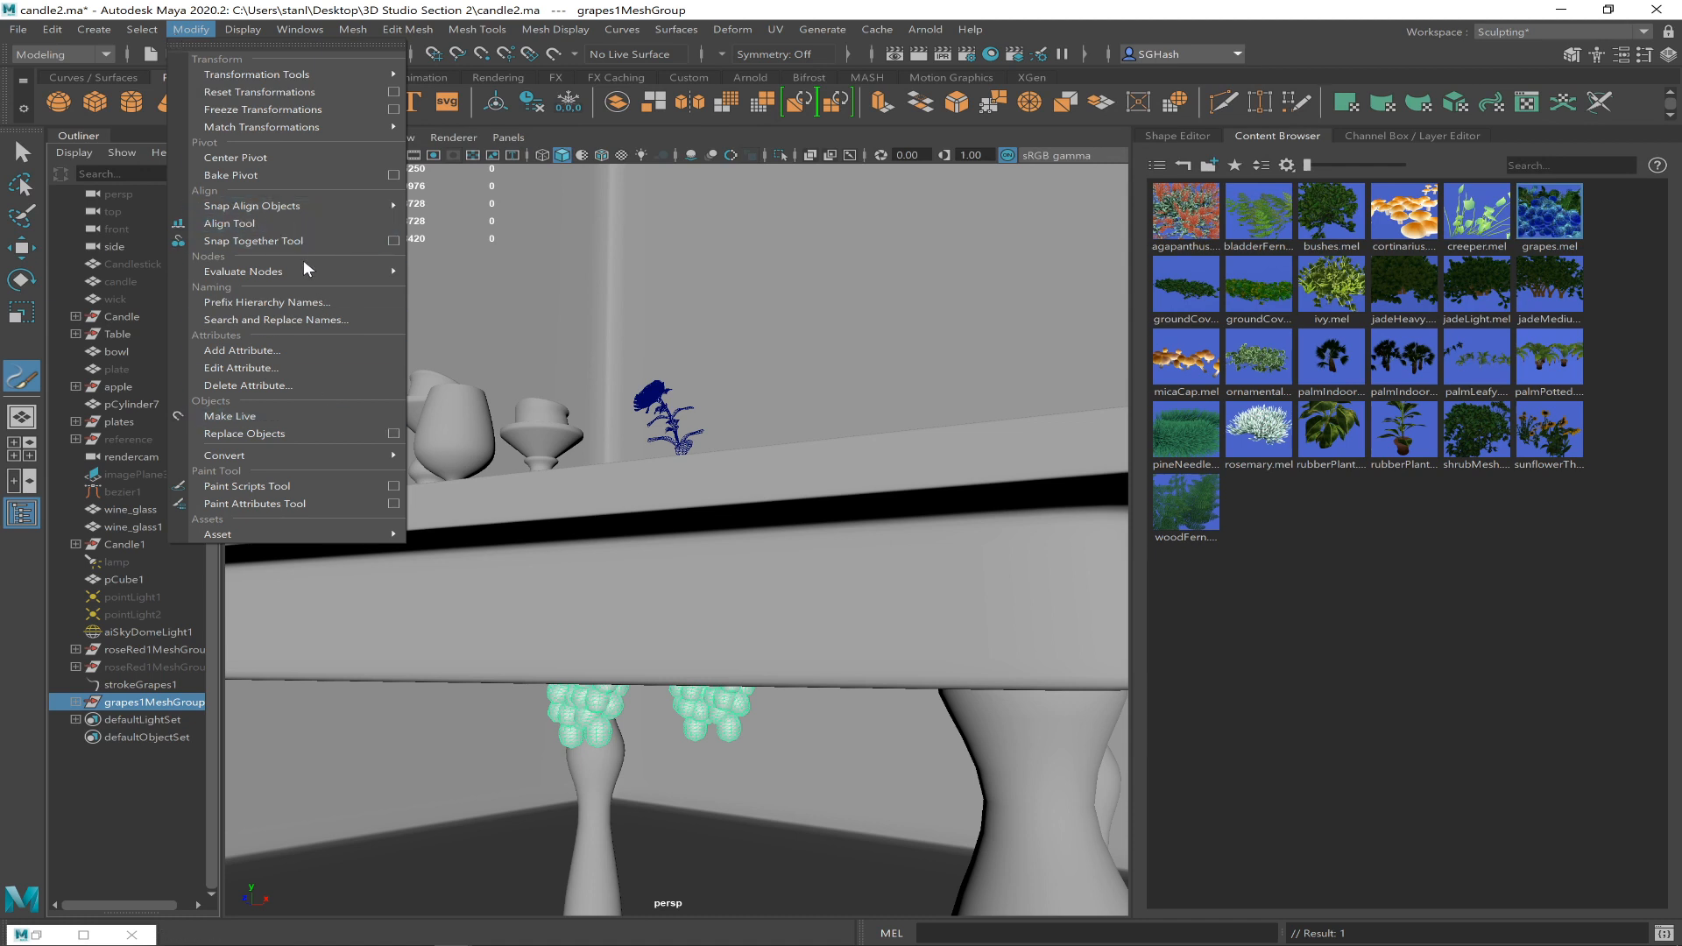
left_click(271, 161)
key("w")
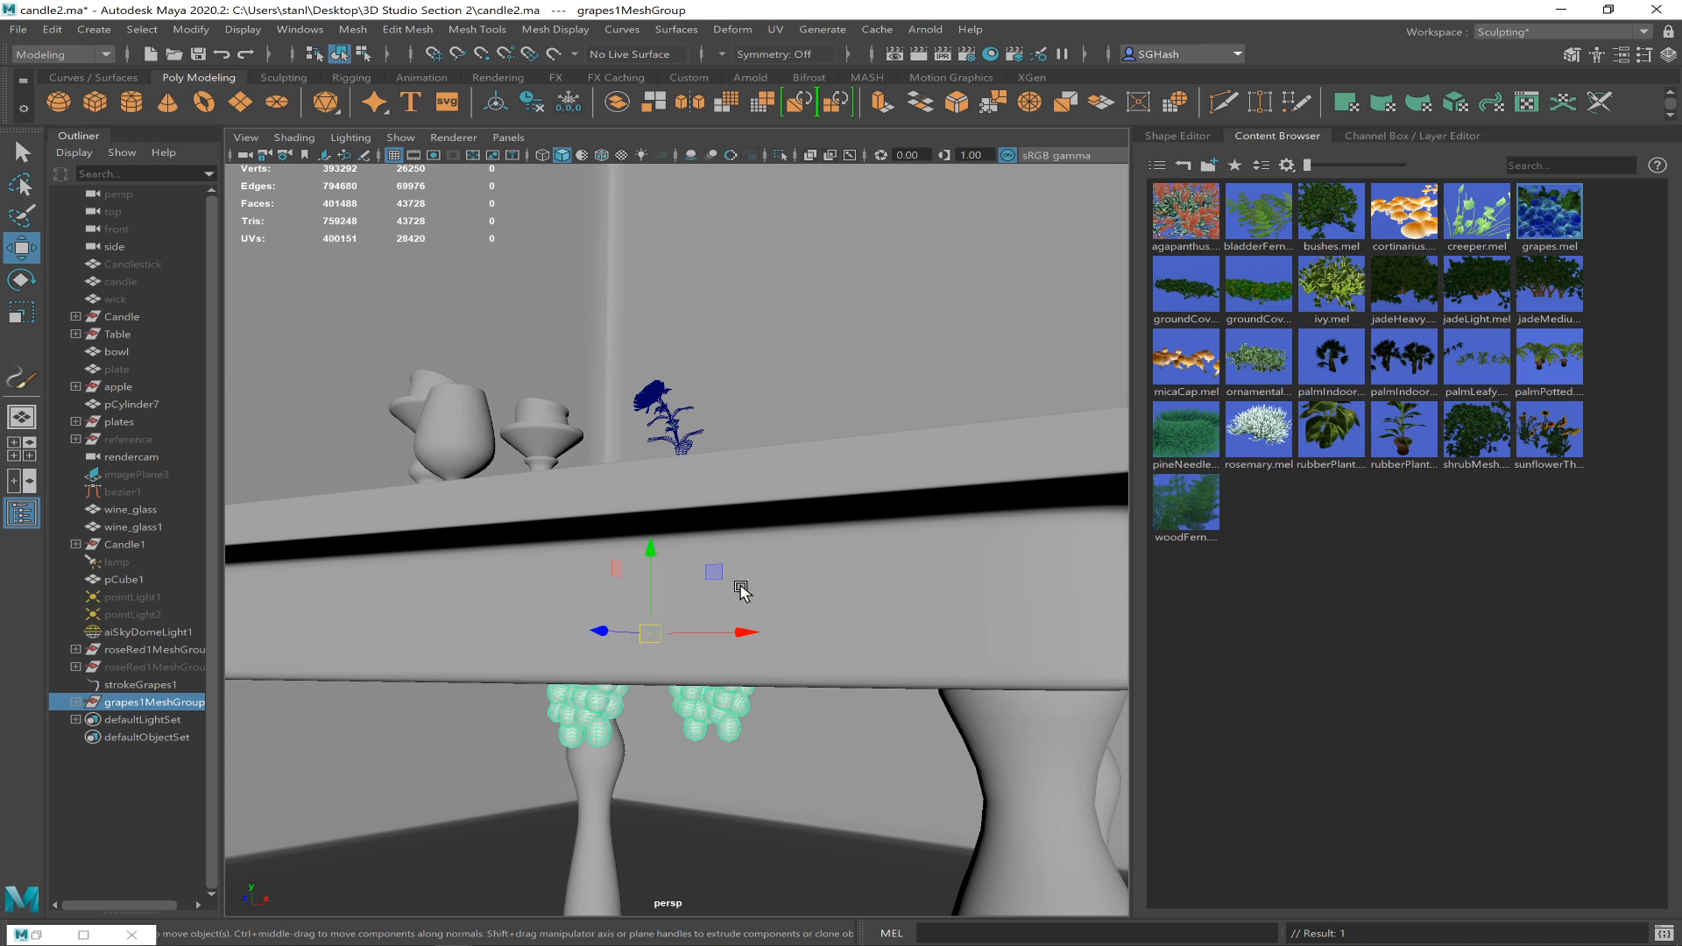
left_click_drag(660, 552, 653, 272)
left_click_drag(804, 351, 730, 383, "alt")
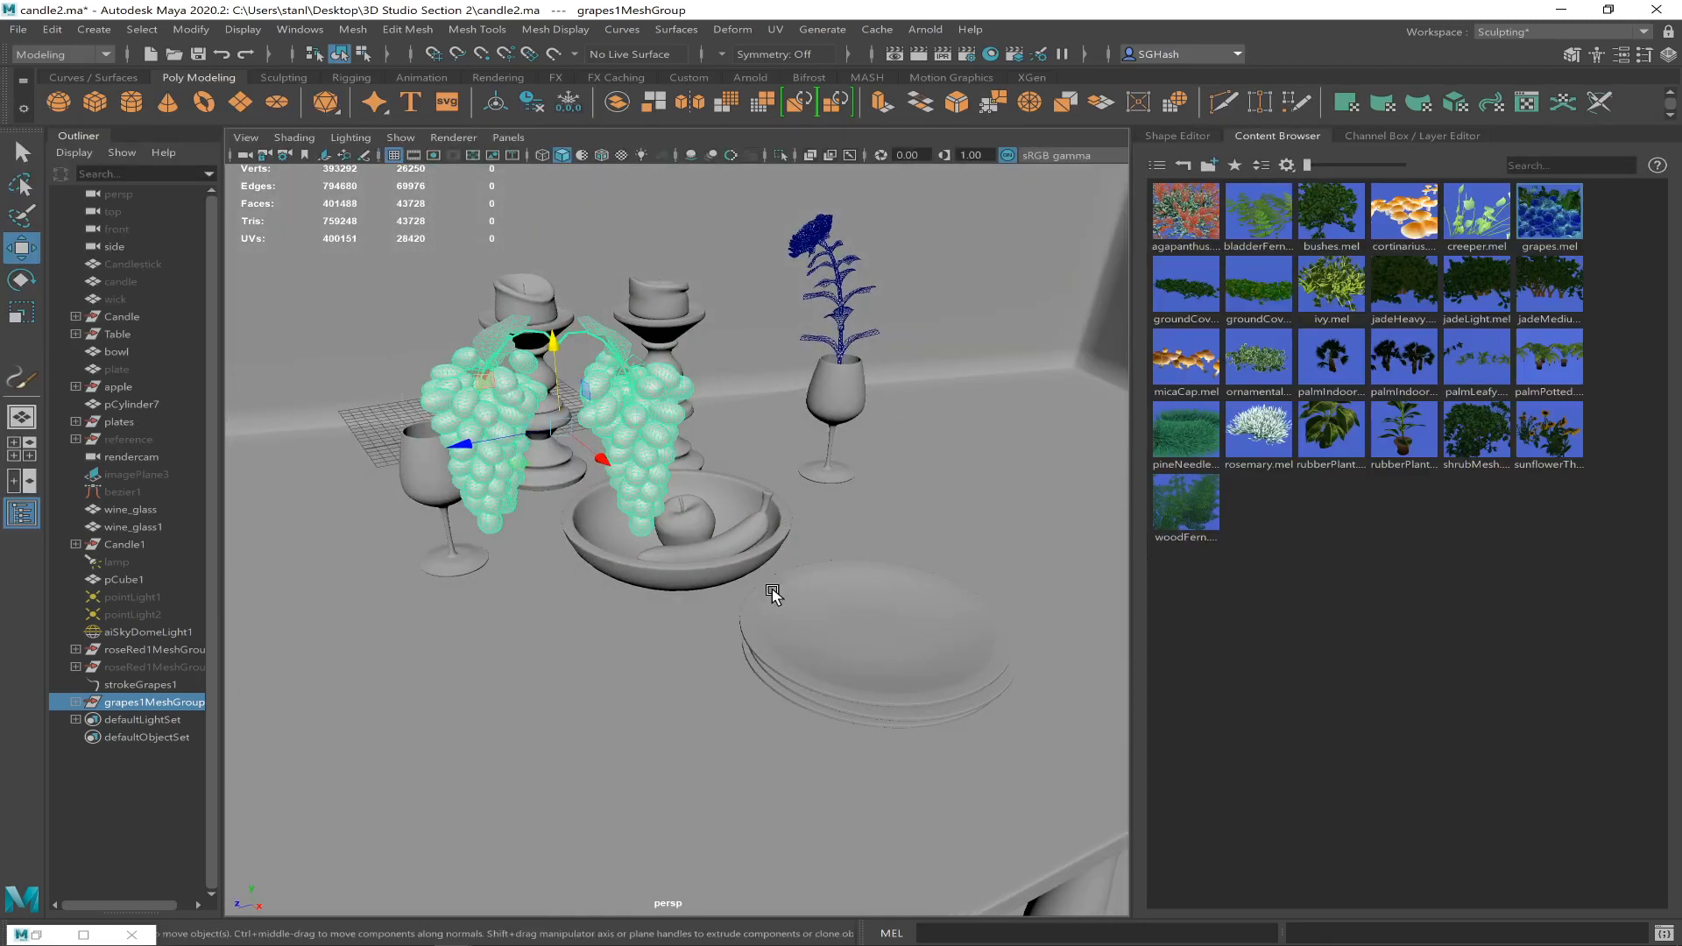
scroll(775, 592, "up", 1)
scroll(769, 552, "up", 6)
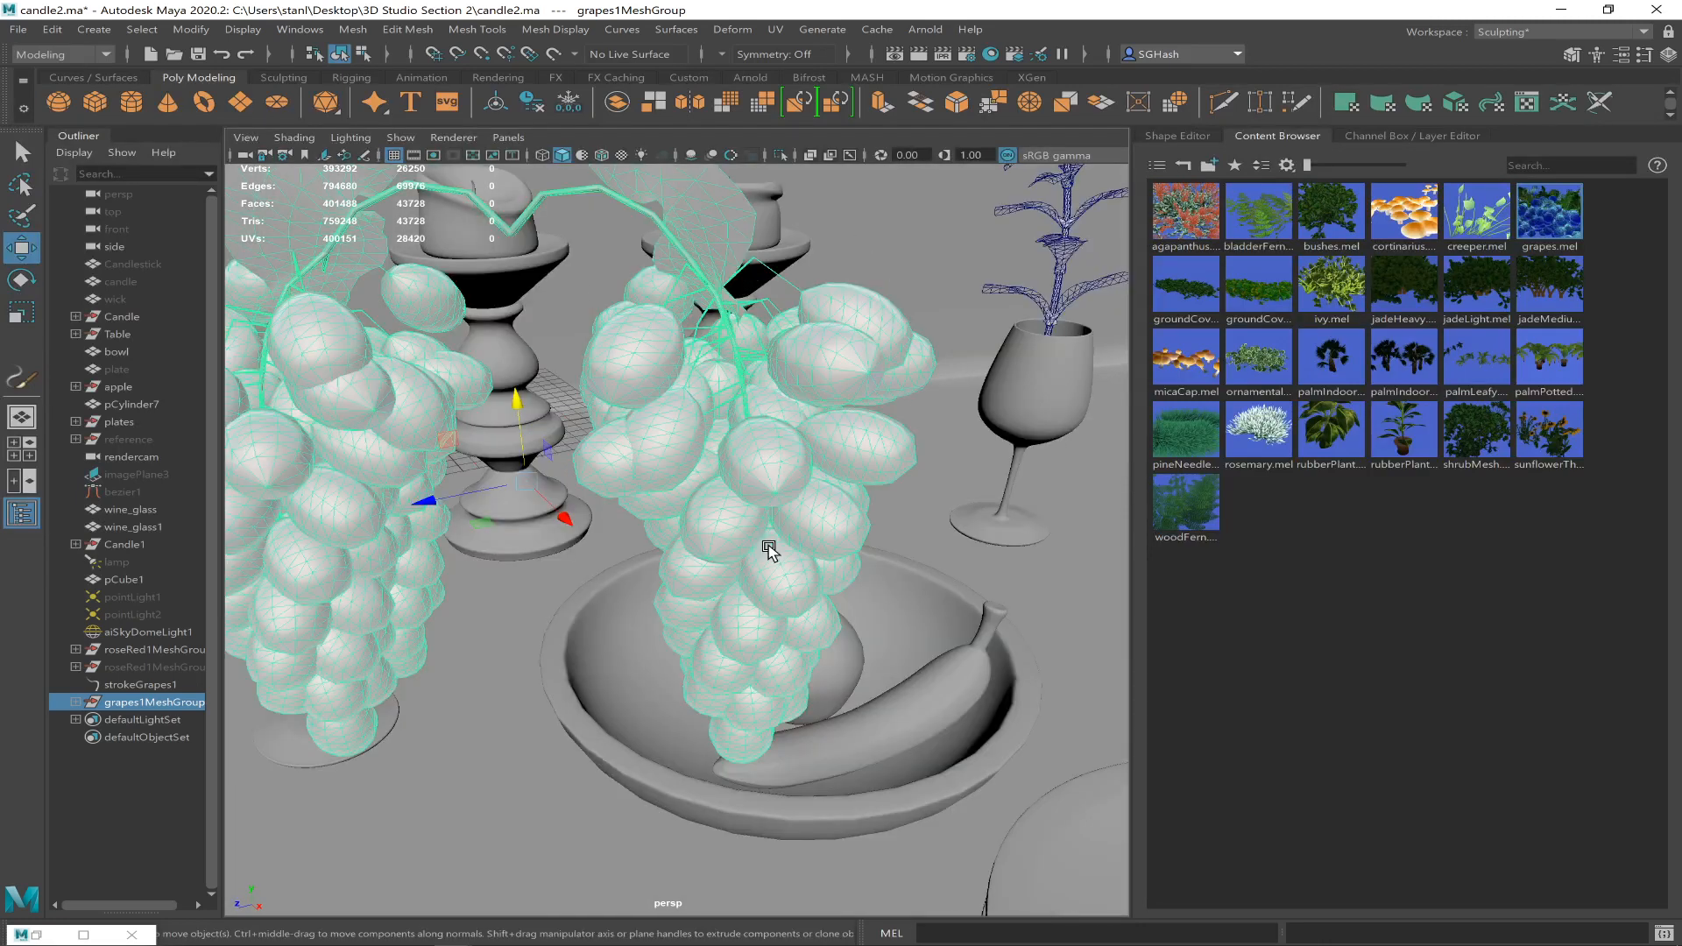
scroll(723, 530, "down", 7)
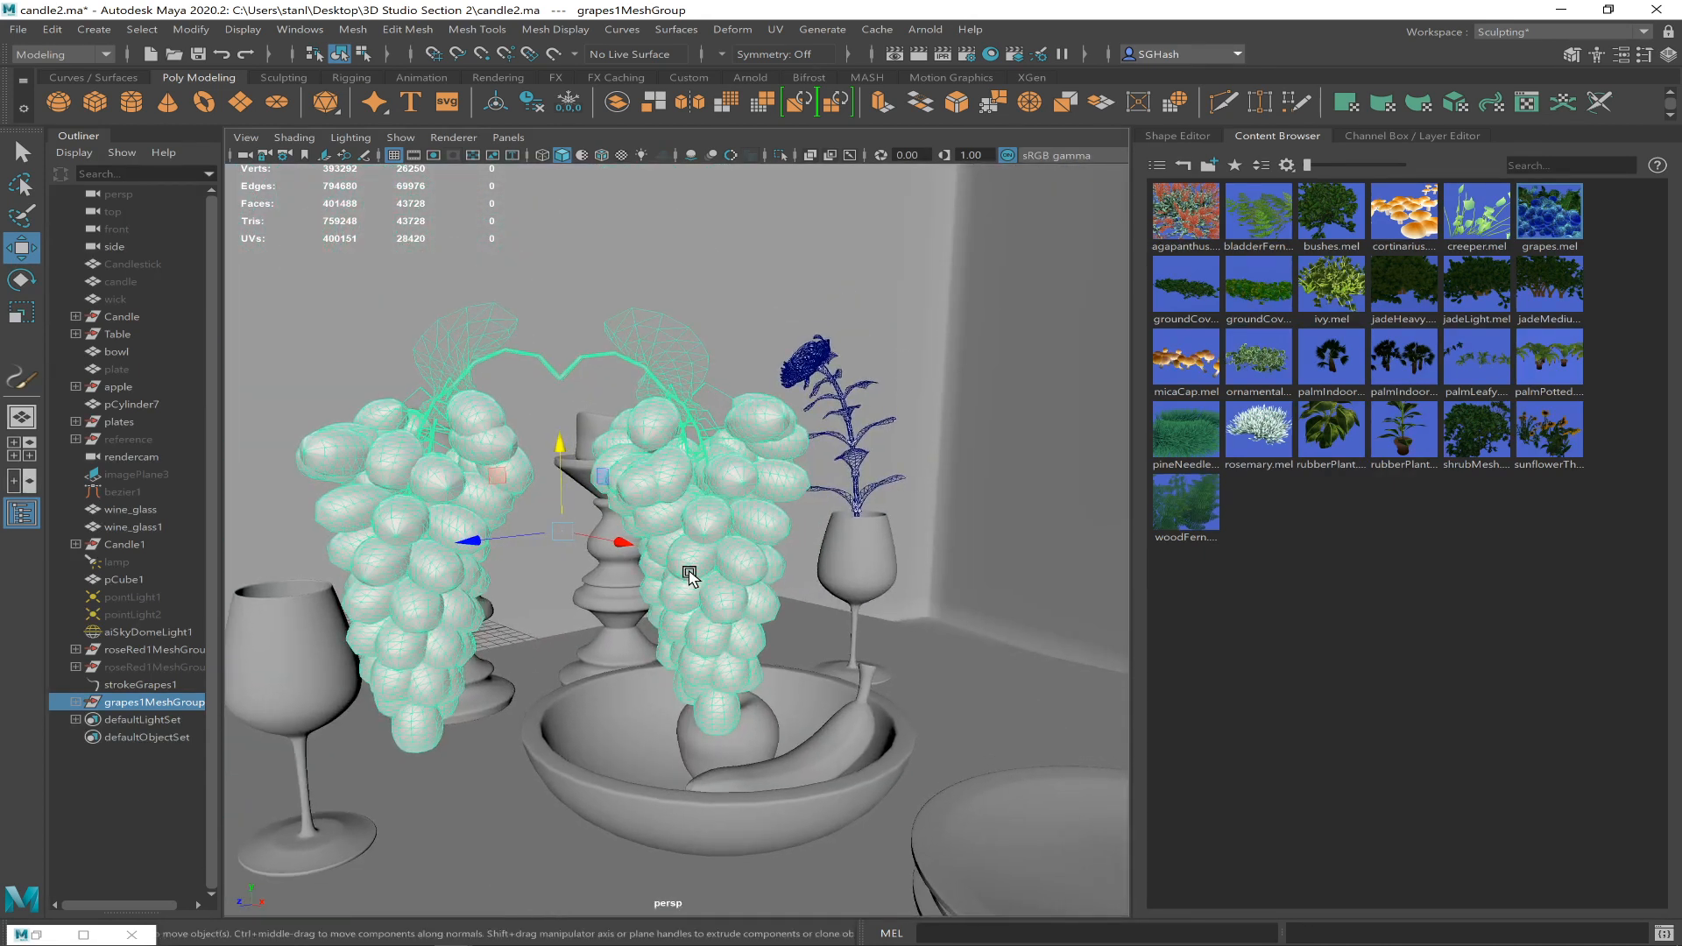
- Switch to Chrome, read the latest messages in Discord's general-chat channel and return to Maya
key("alt+Tab")
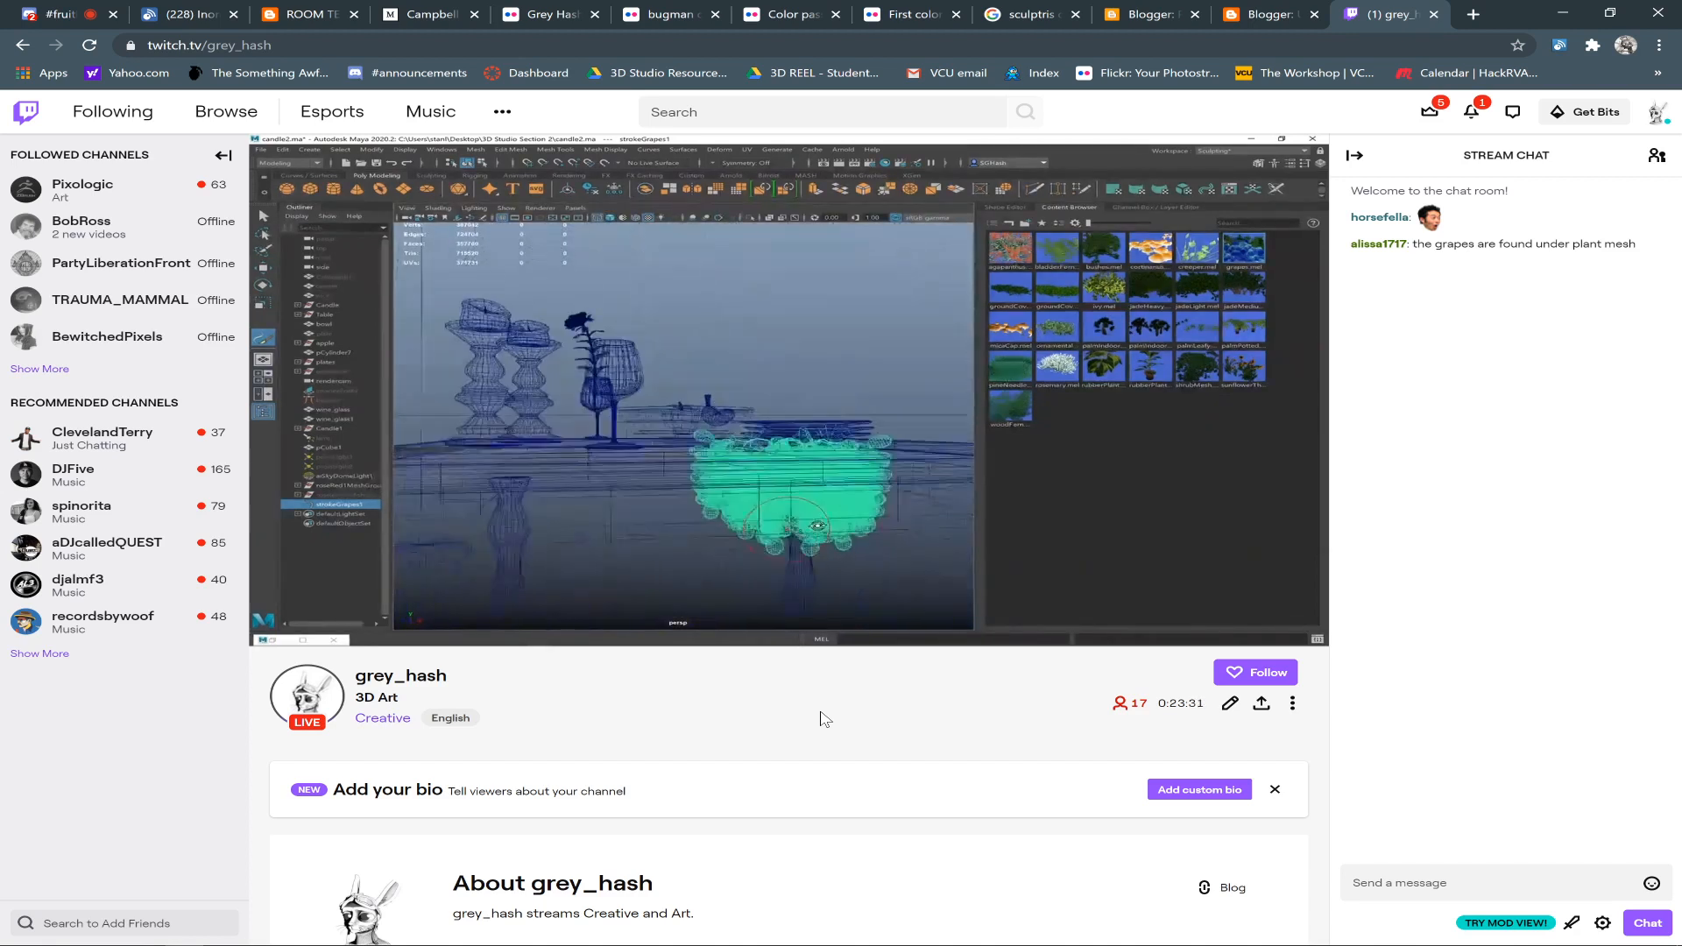
left_click(83, 13)
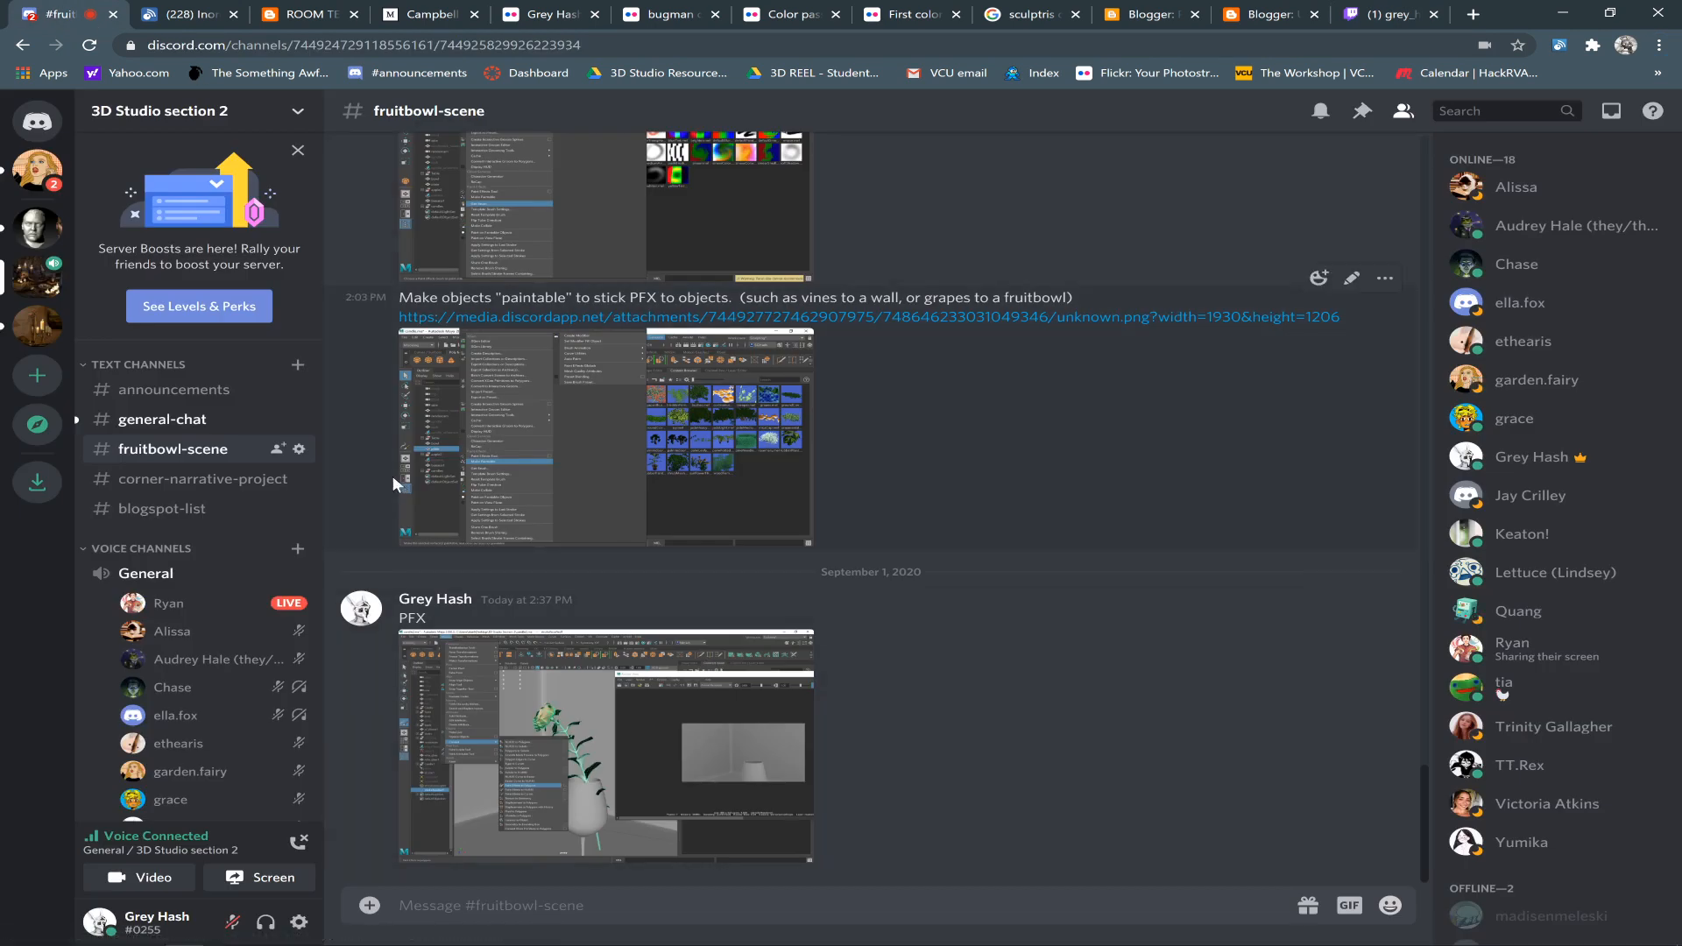
left_click(195, 421)
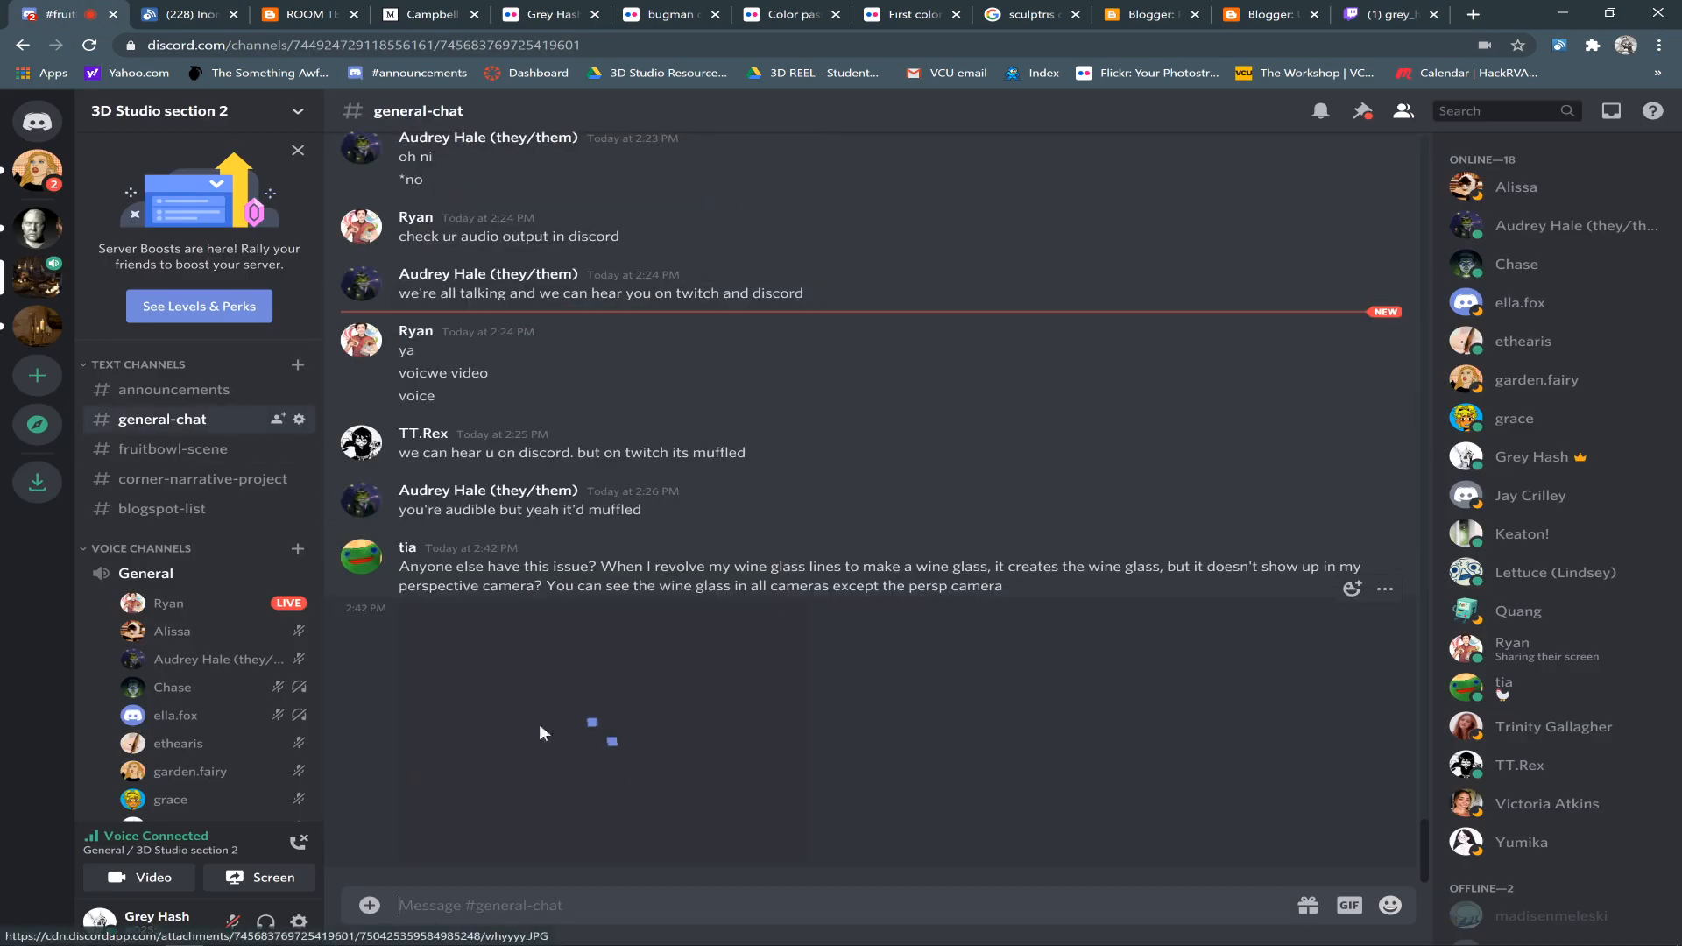
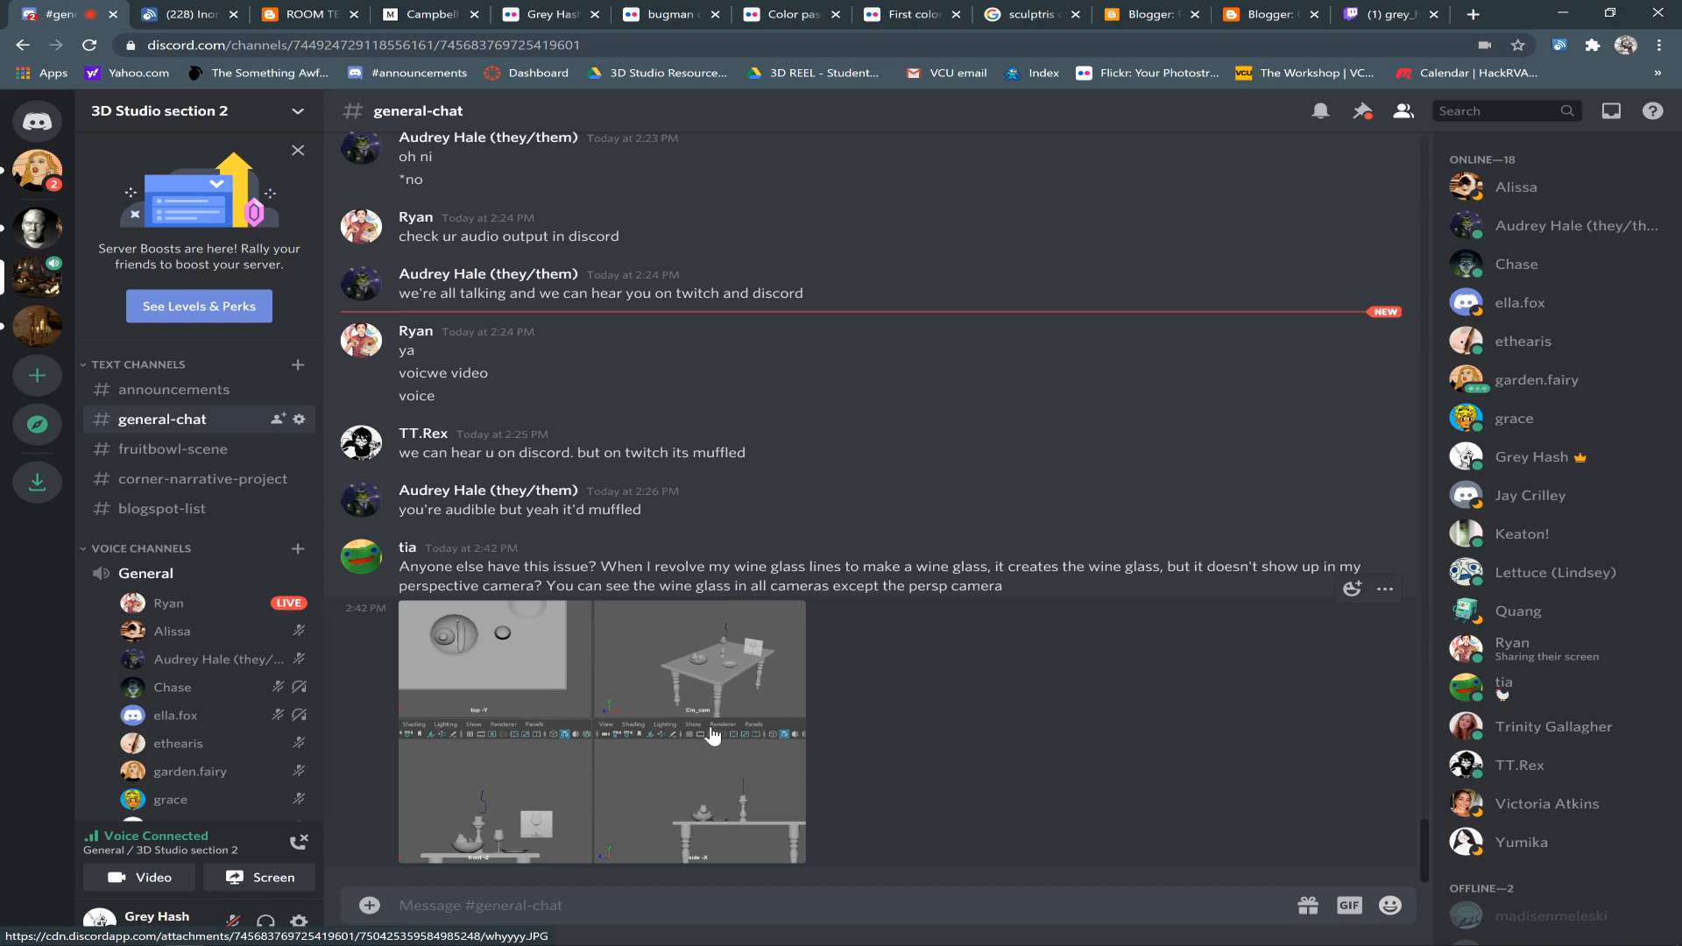
key("alt+Tab")
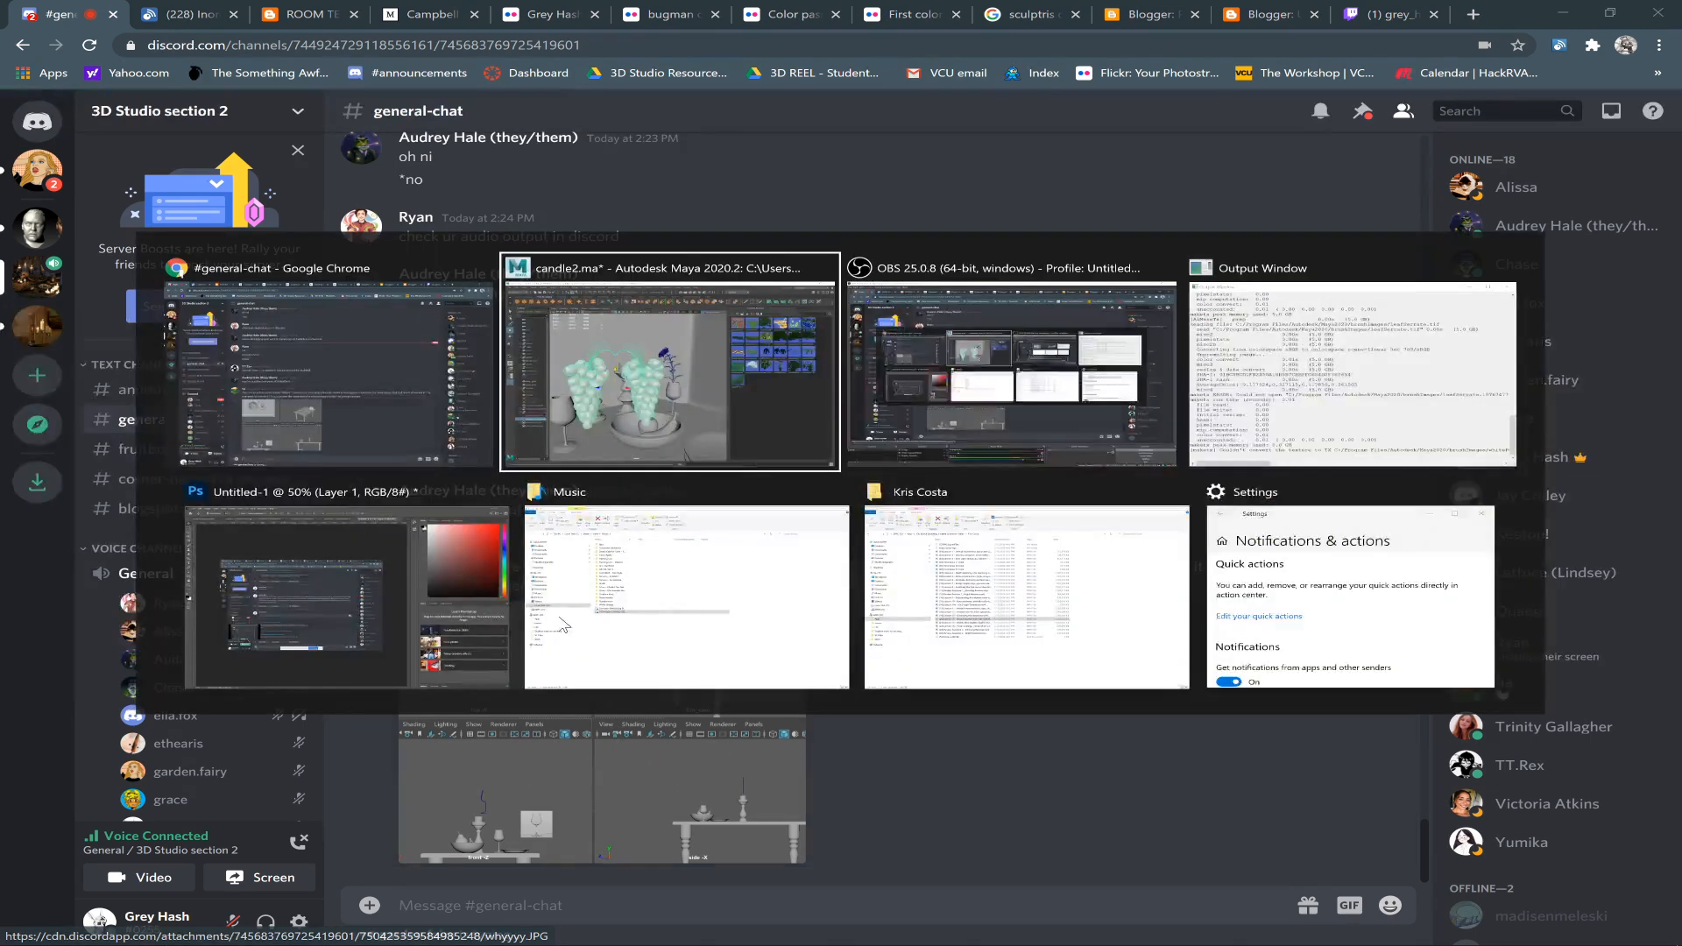
- Expand the grapes mesh group and inspect its main, leaf and flower meshes, including in wireframe, ending with the whole group selected
right_click_drag(702, 676, 611, 638, "alt")
mouse_move(611, 638)
left_mouse_down("alt")
mouse_move(646, 638)
mouse_move(593, 640)
left_mouse_up("alt")
left_click(22, 153)
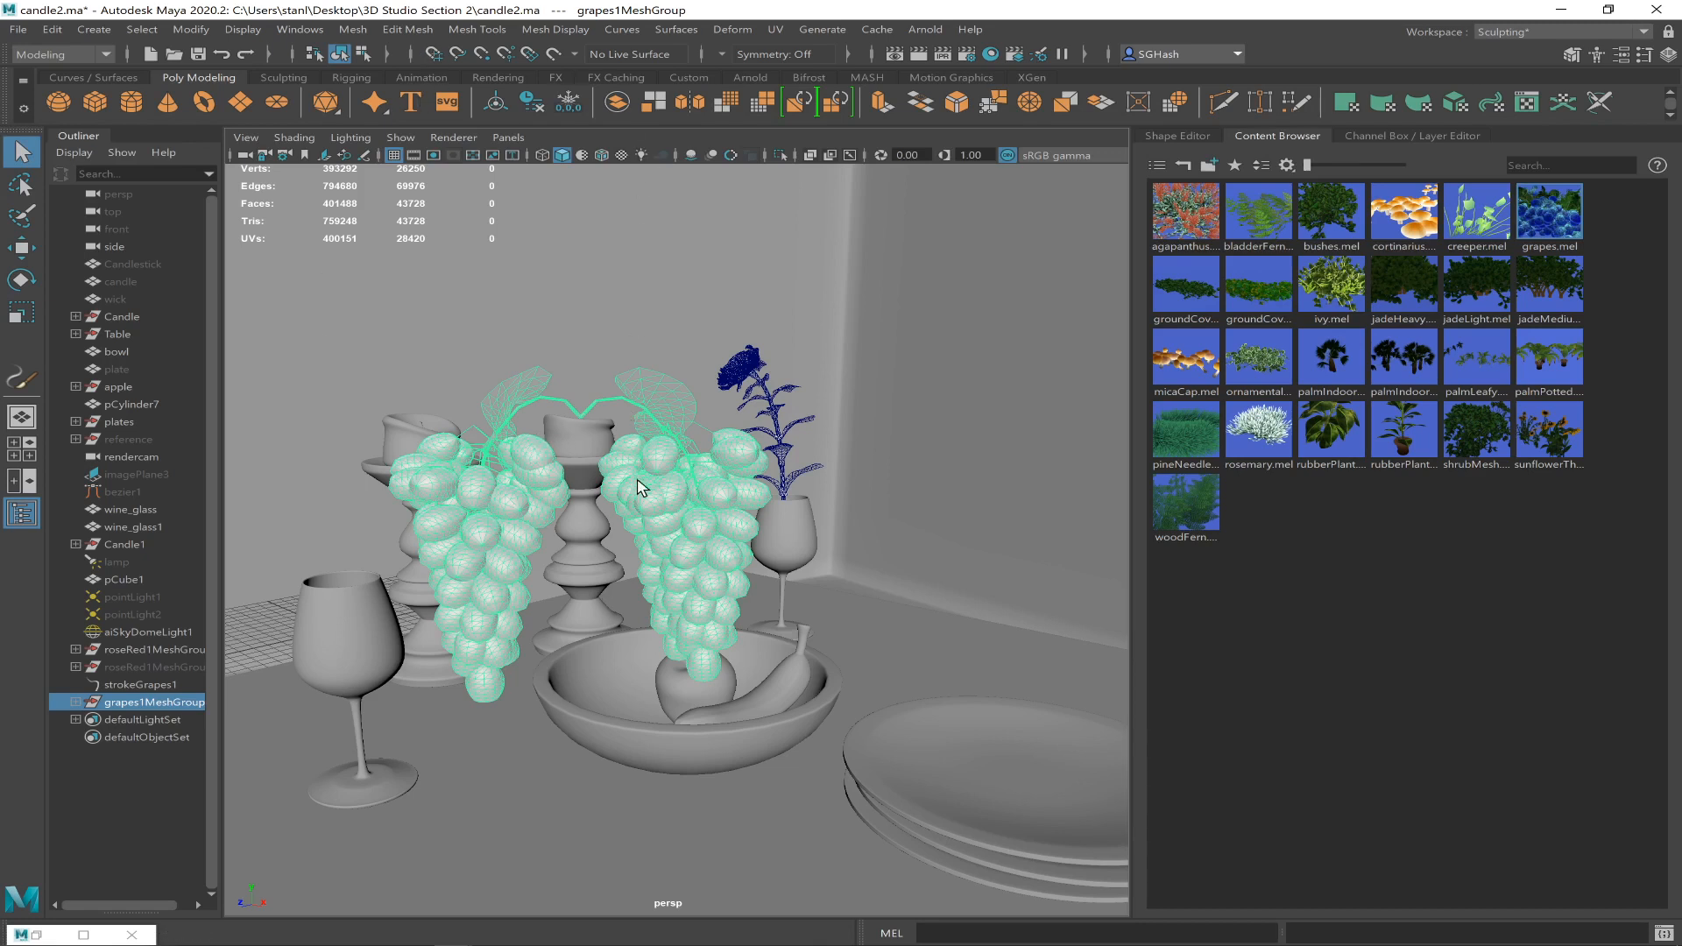
left_click(75, 702)
left_click(141, 723)
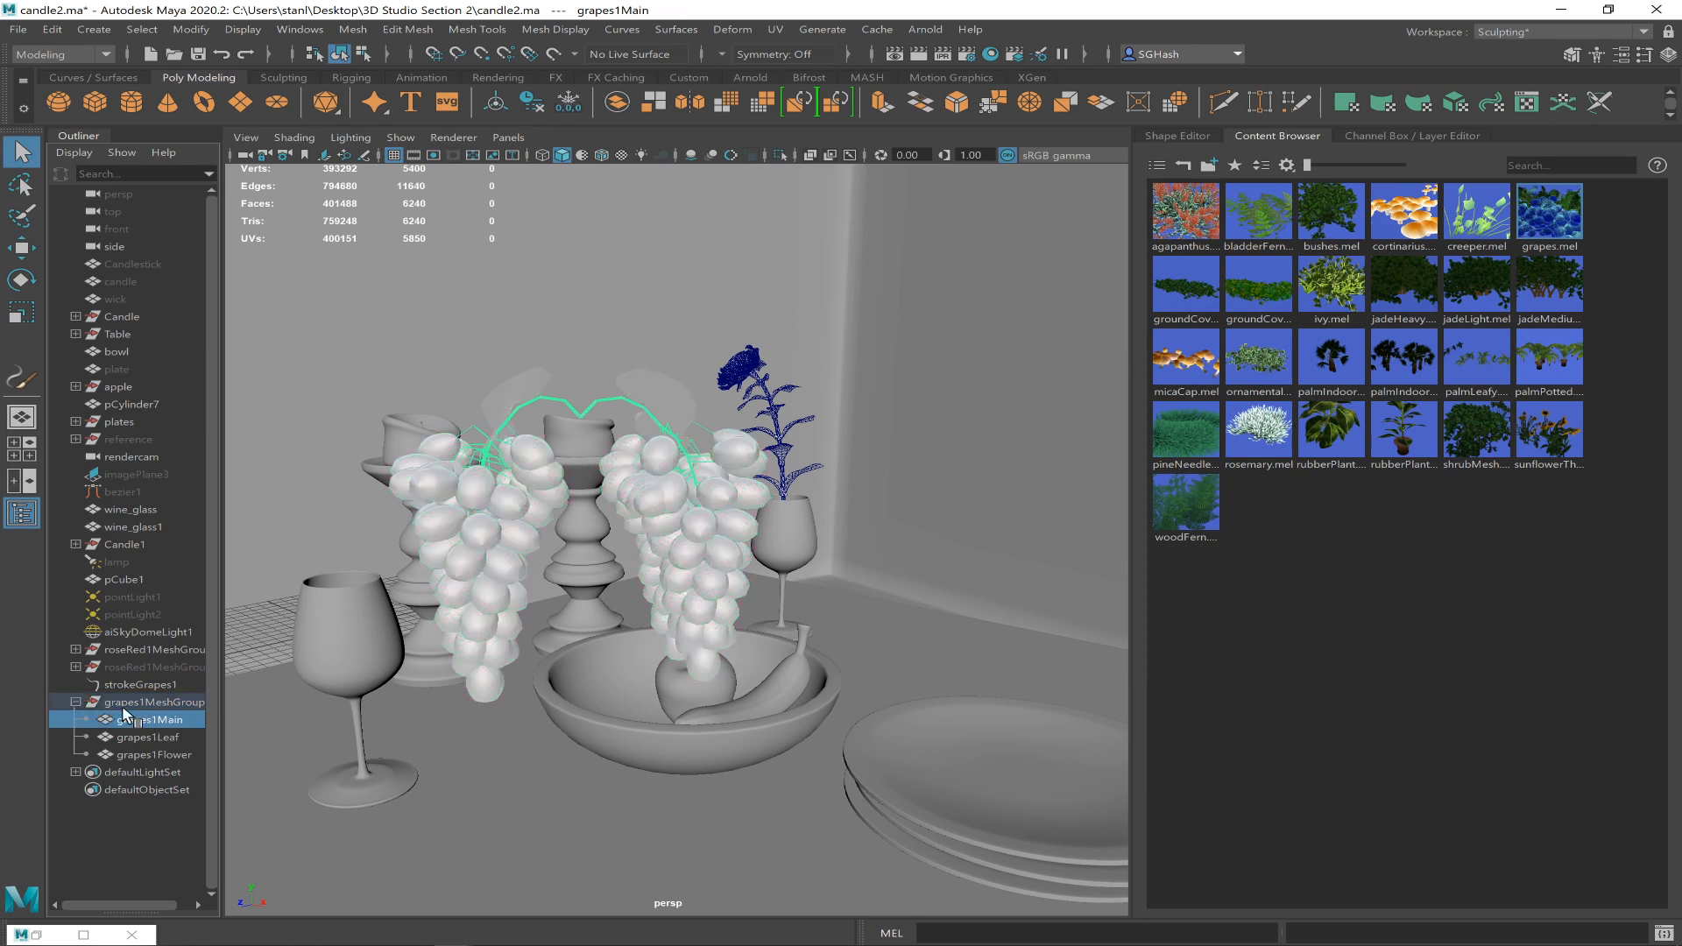
left_click(120, 704)
left_click(129, 750)
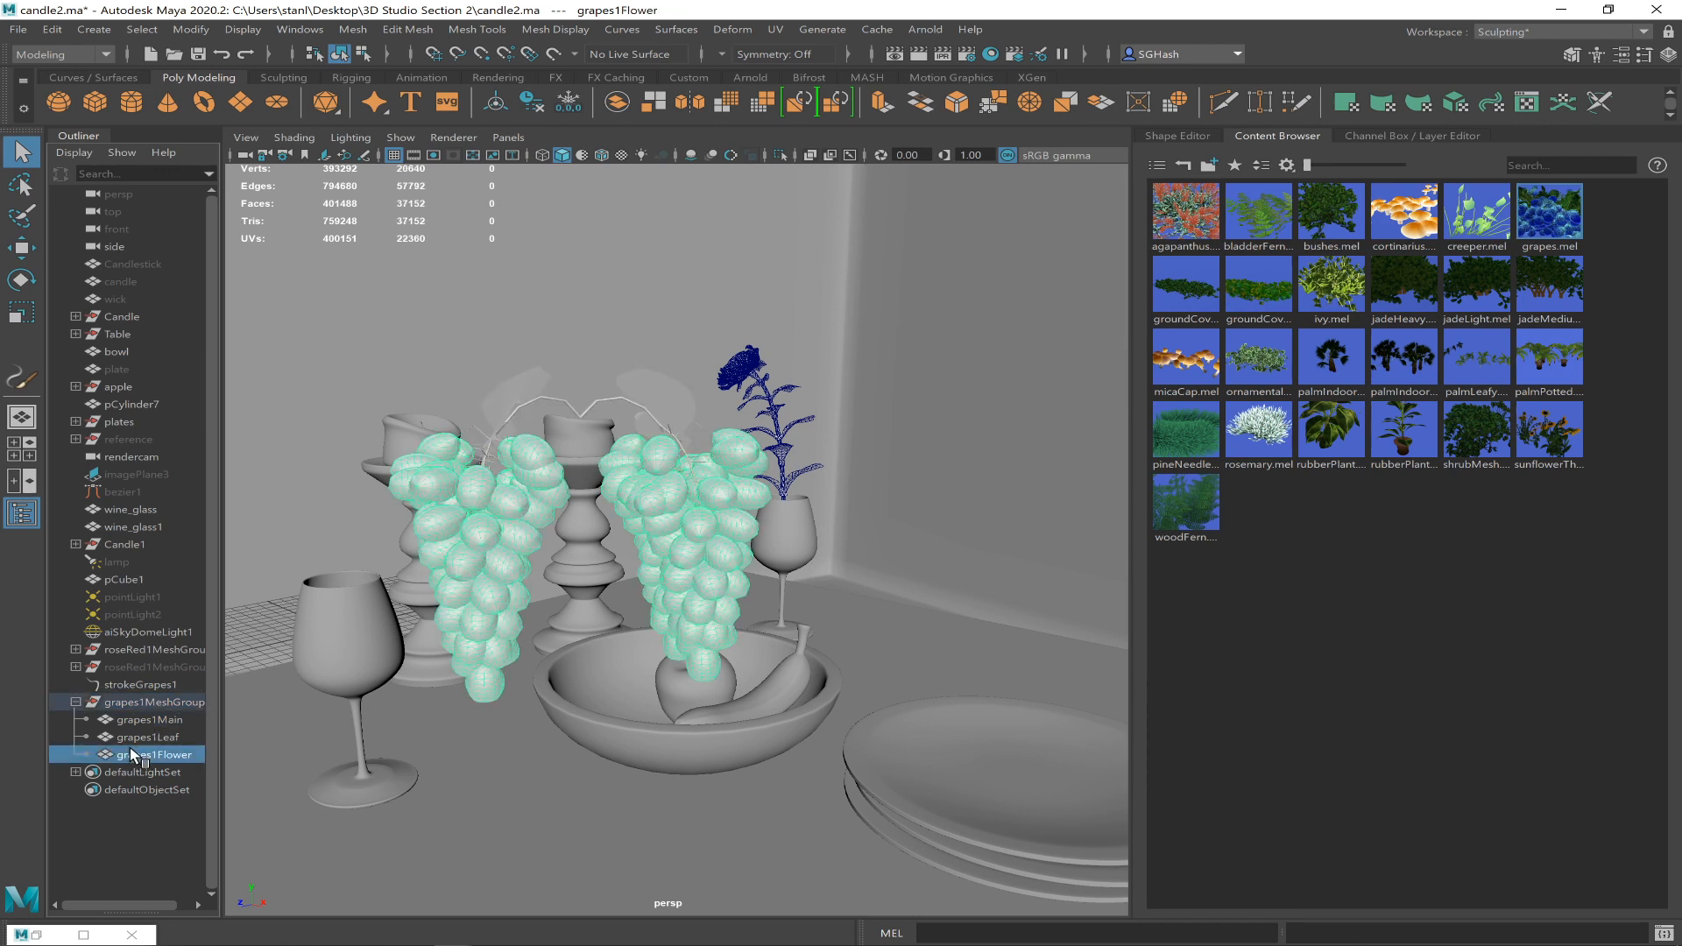
left_click(159, 738)
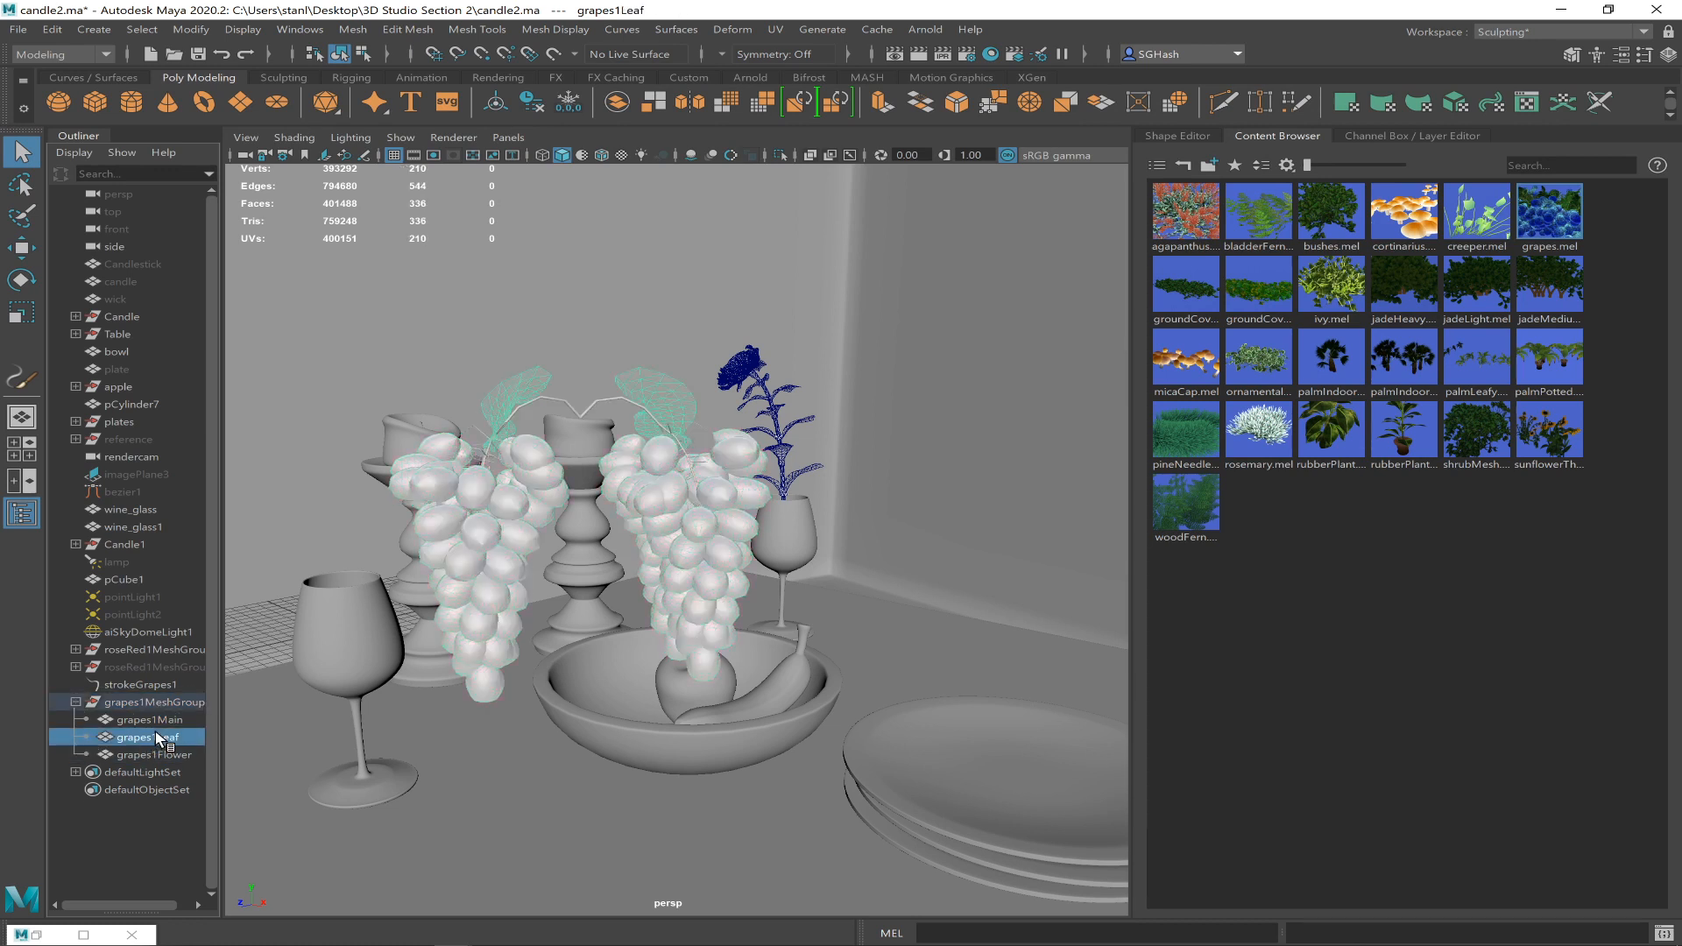
left_click(165, 719)
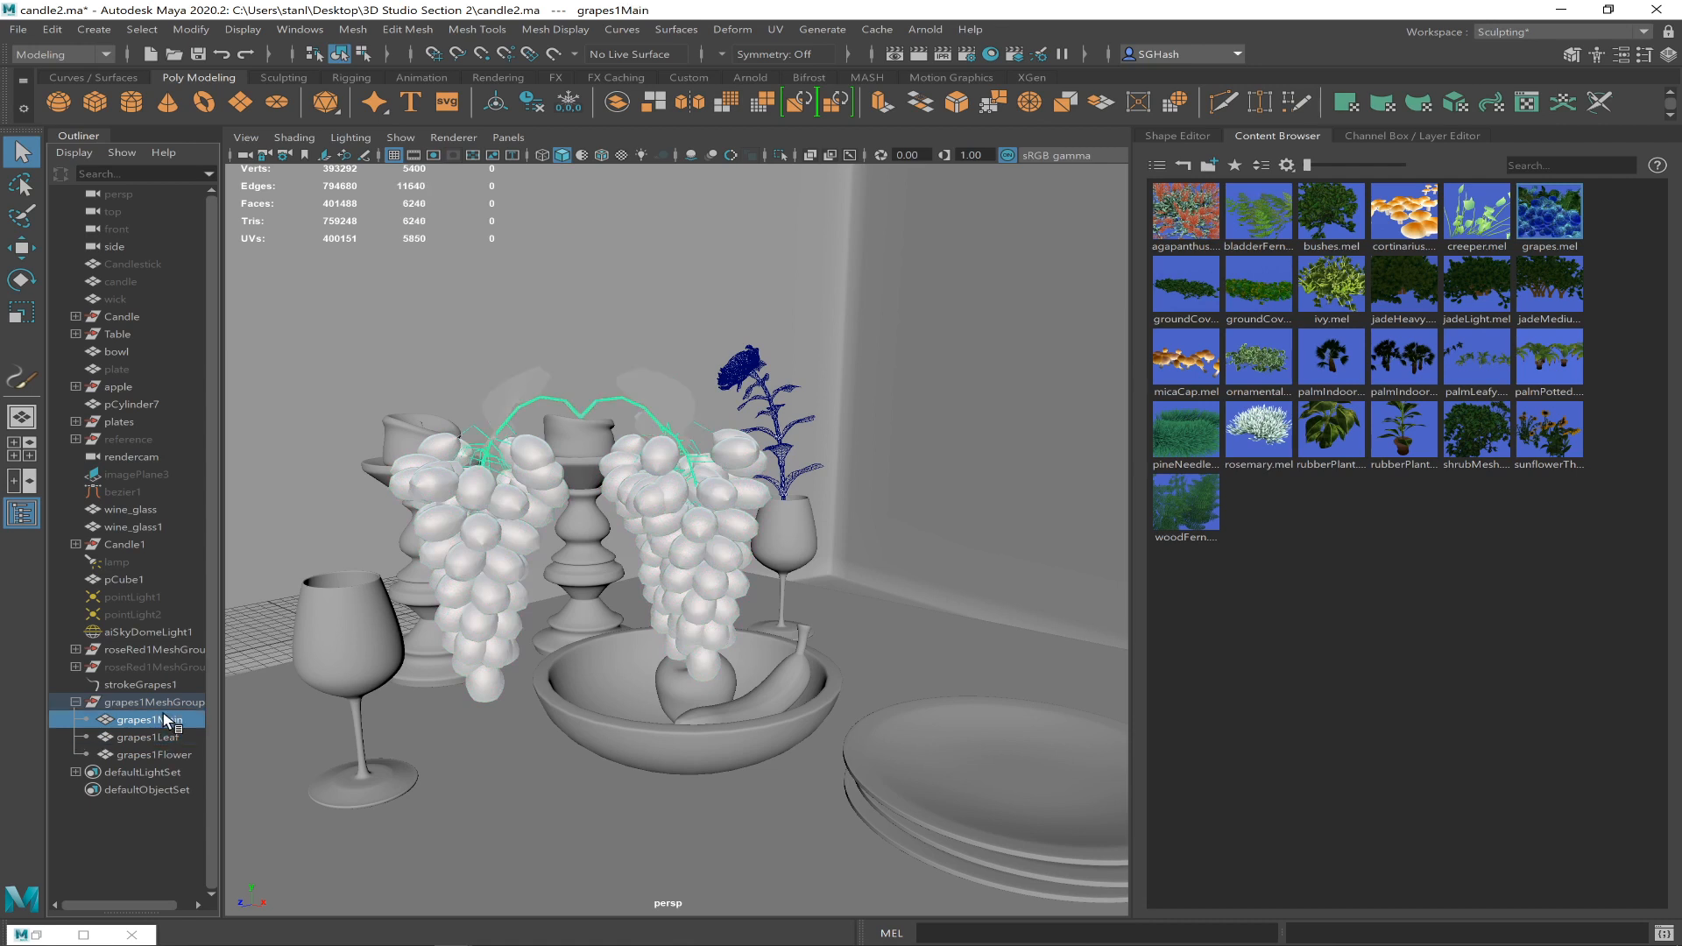
key("4")
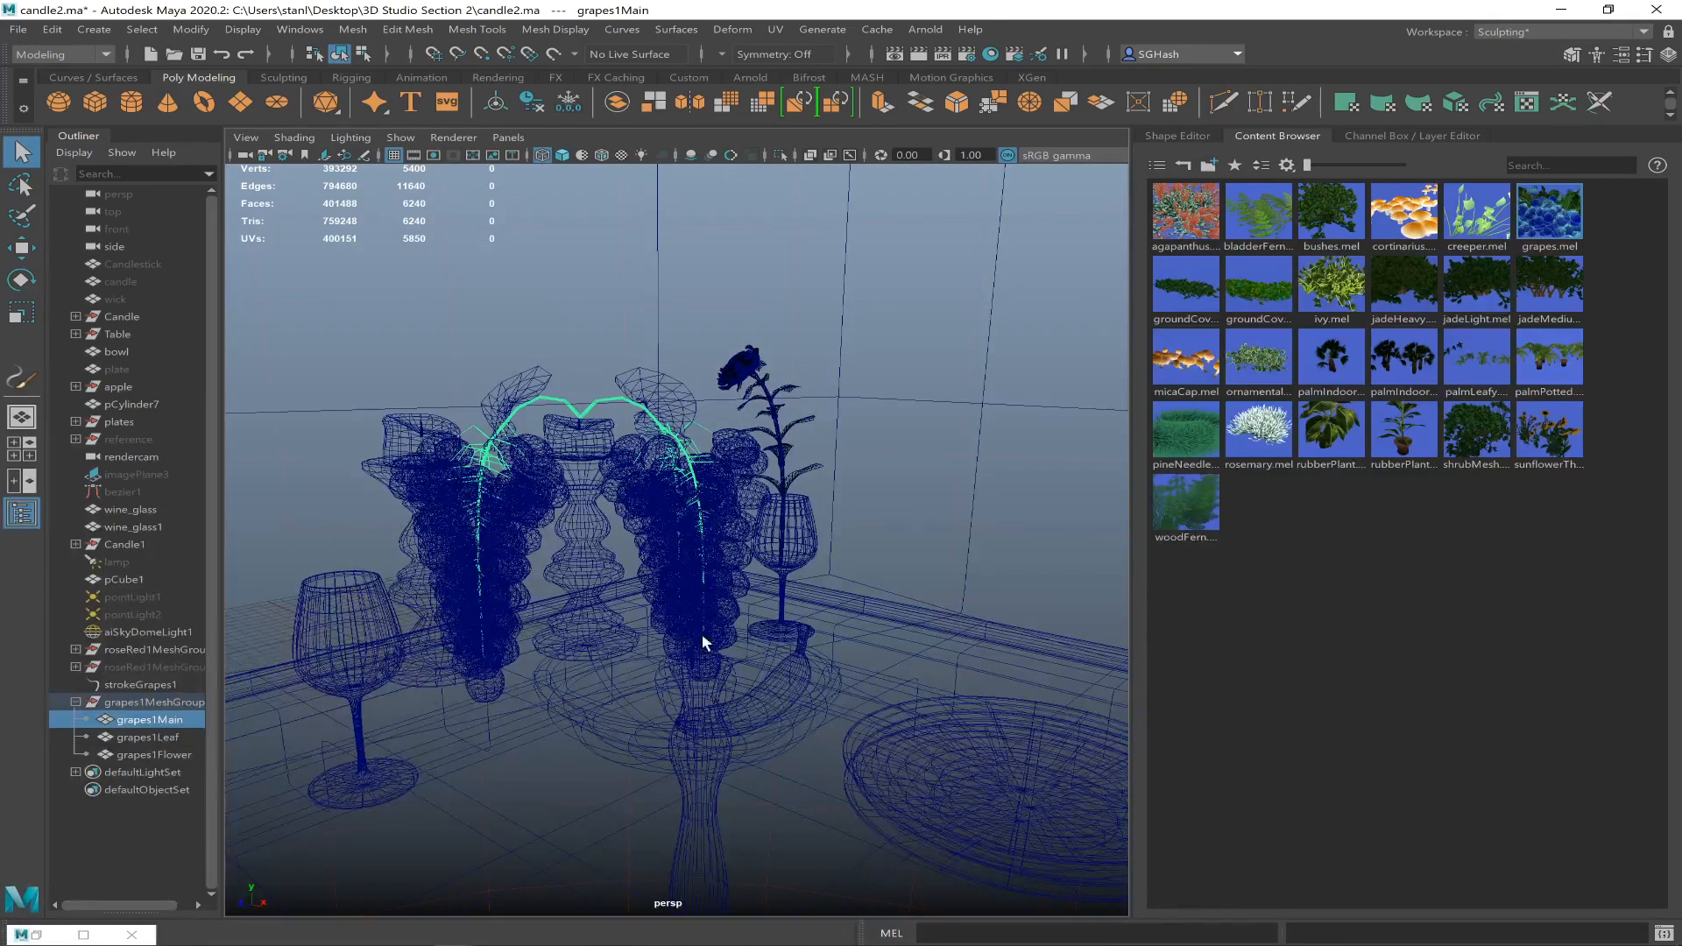
left_click(138, 701)
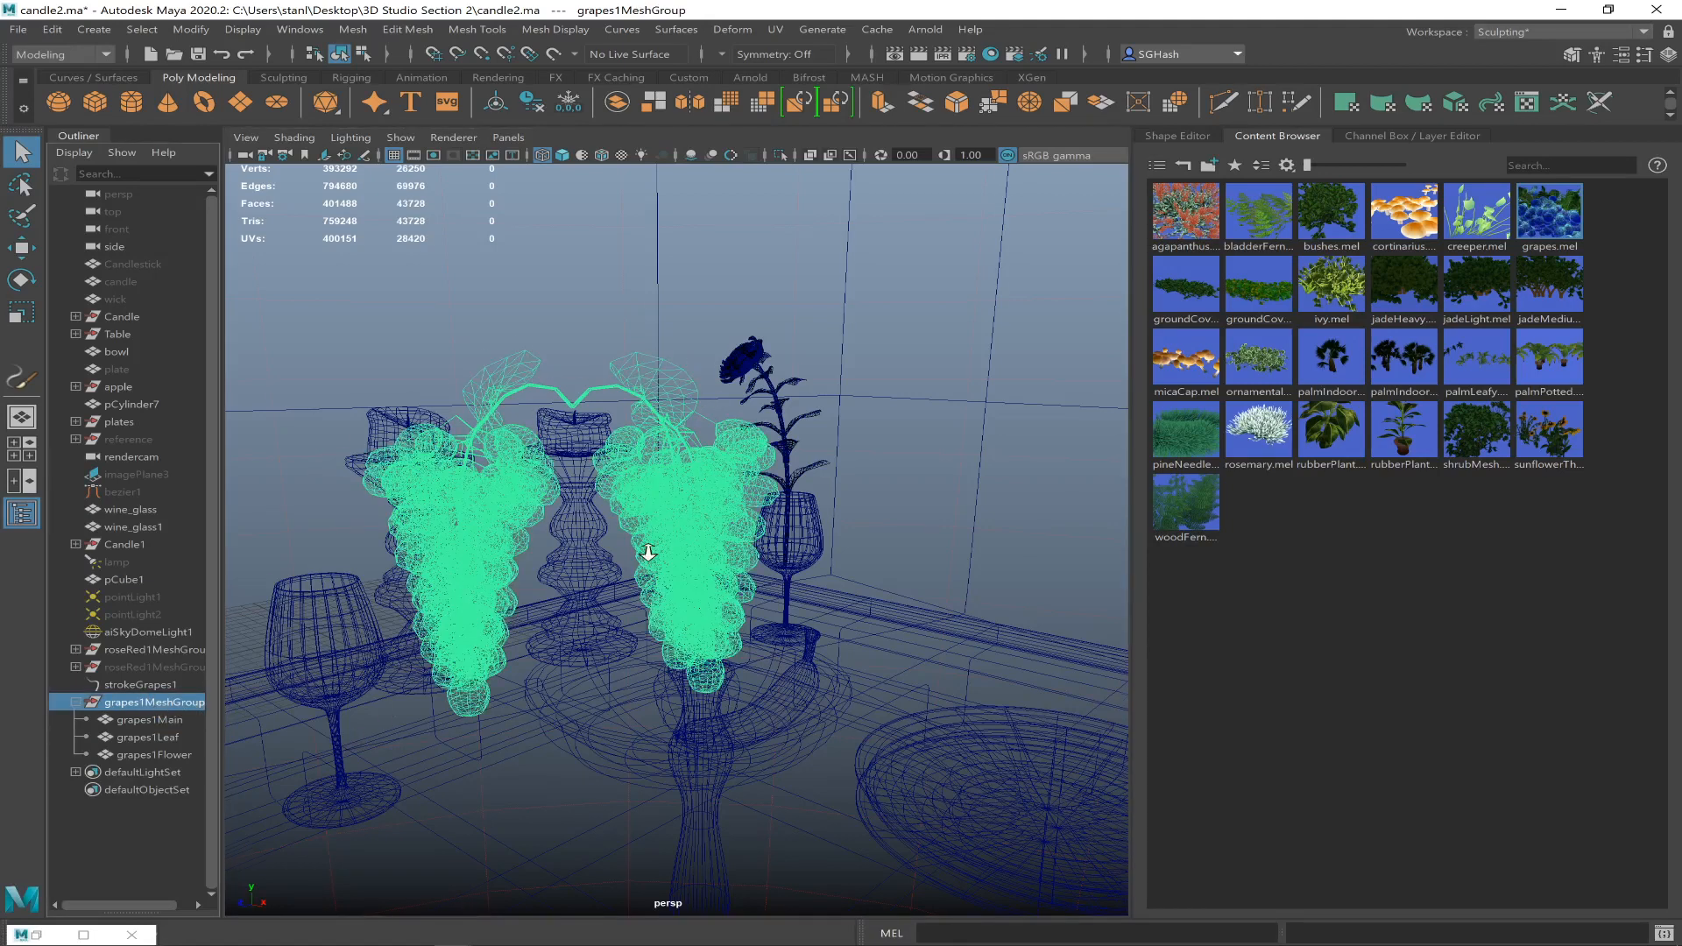
- Try to separate the whole grapes1MeshGroup into individual pieces
scroll(648, 551, "up", 1)
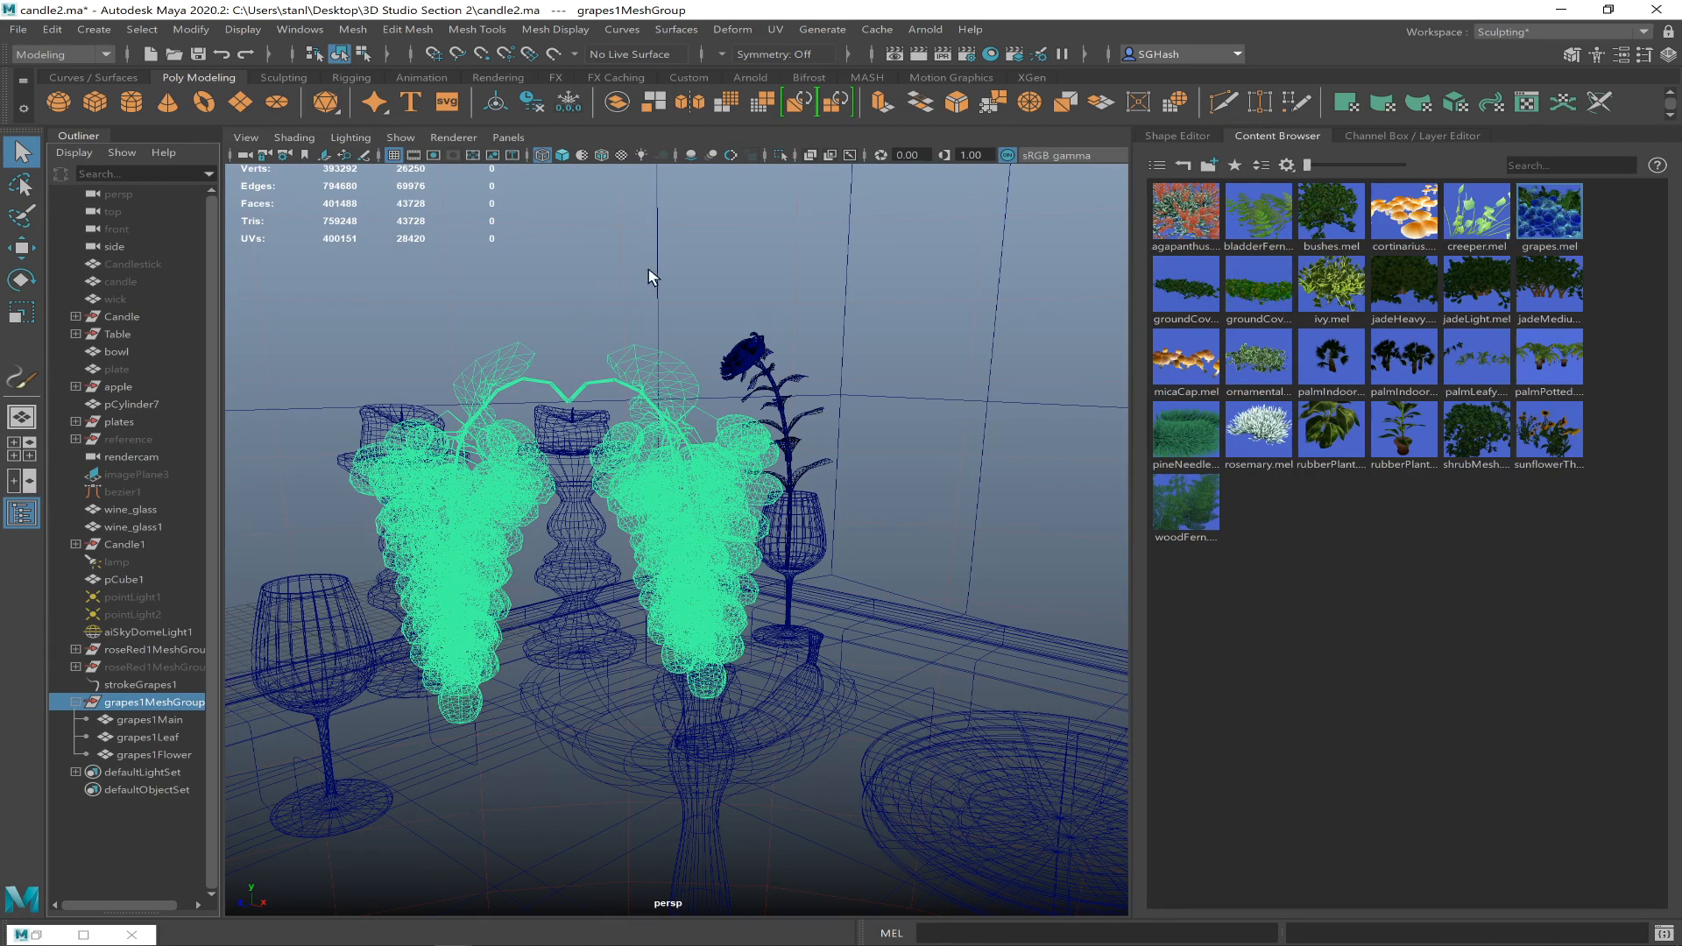
left_click(669, 100)
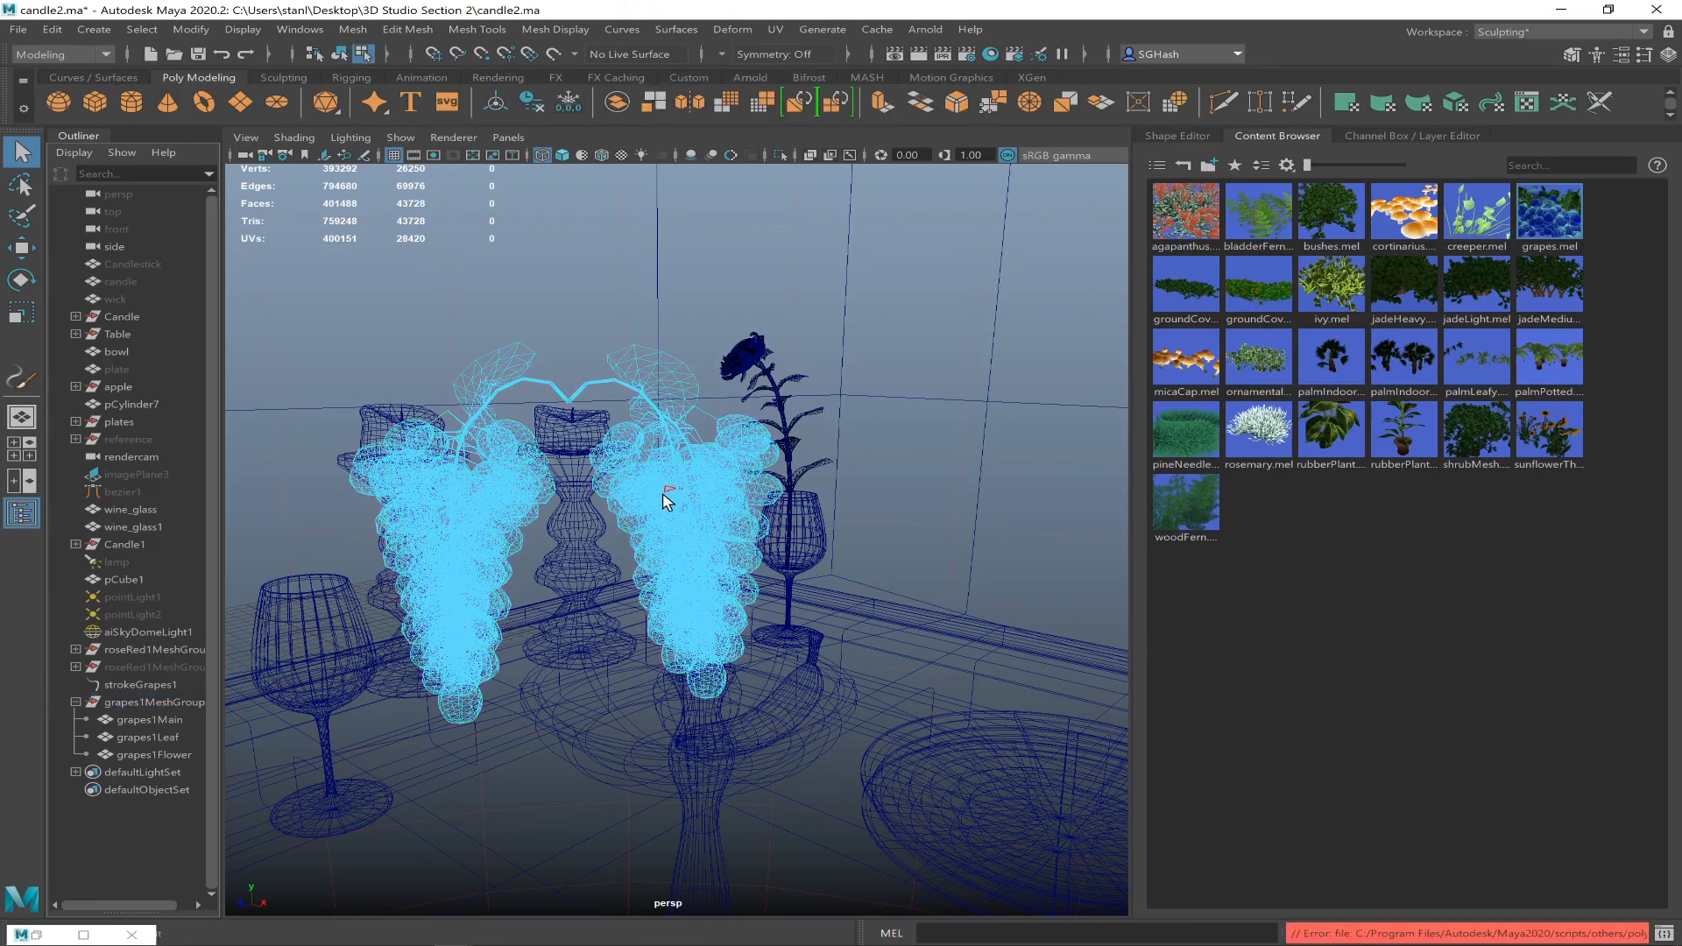
left_click(140, 701)
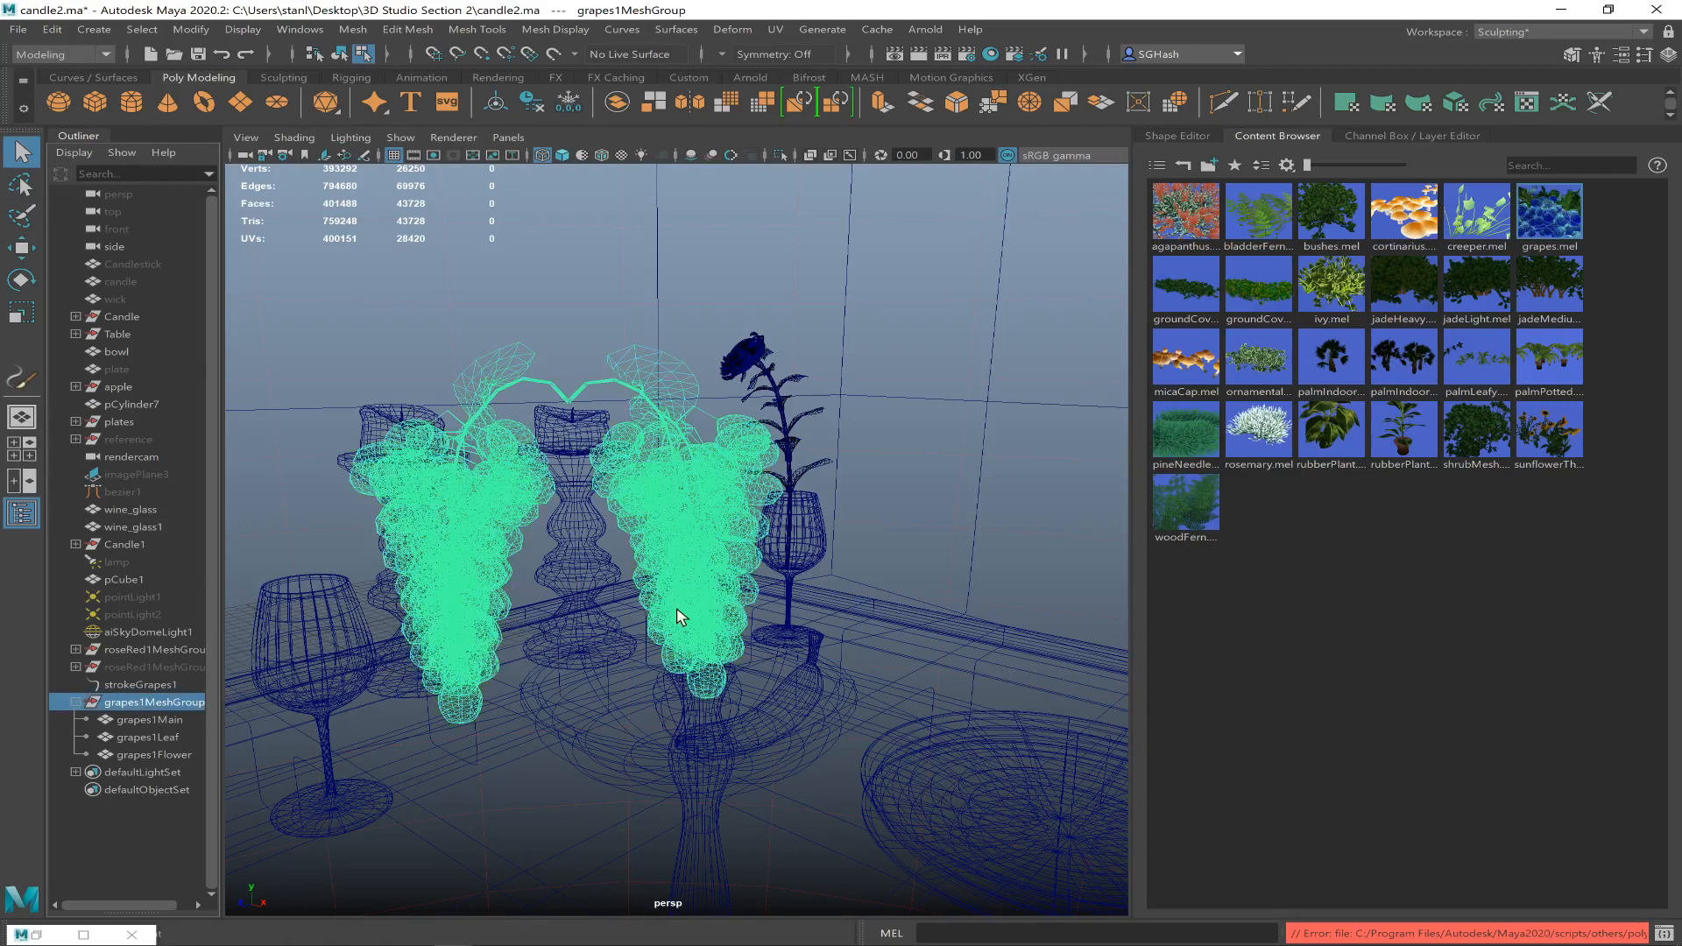
left_click(650, 103)
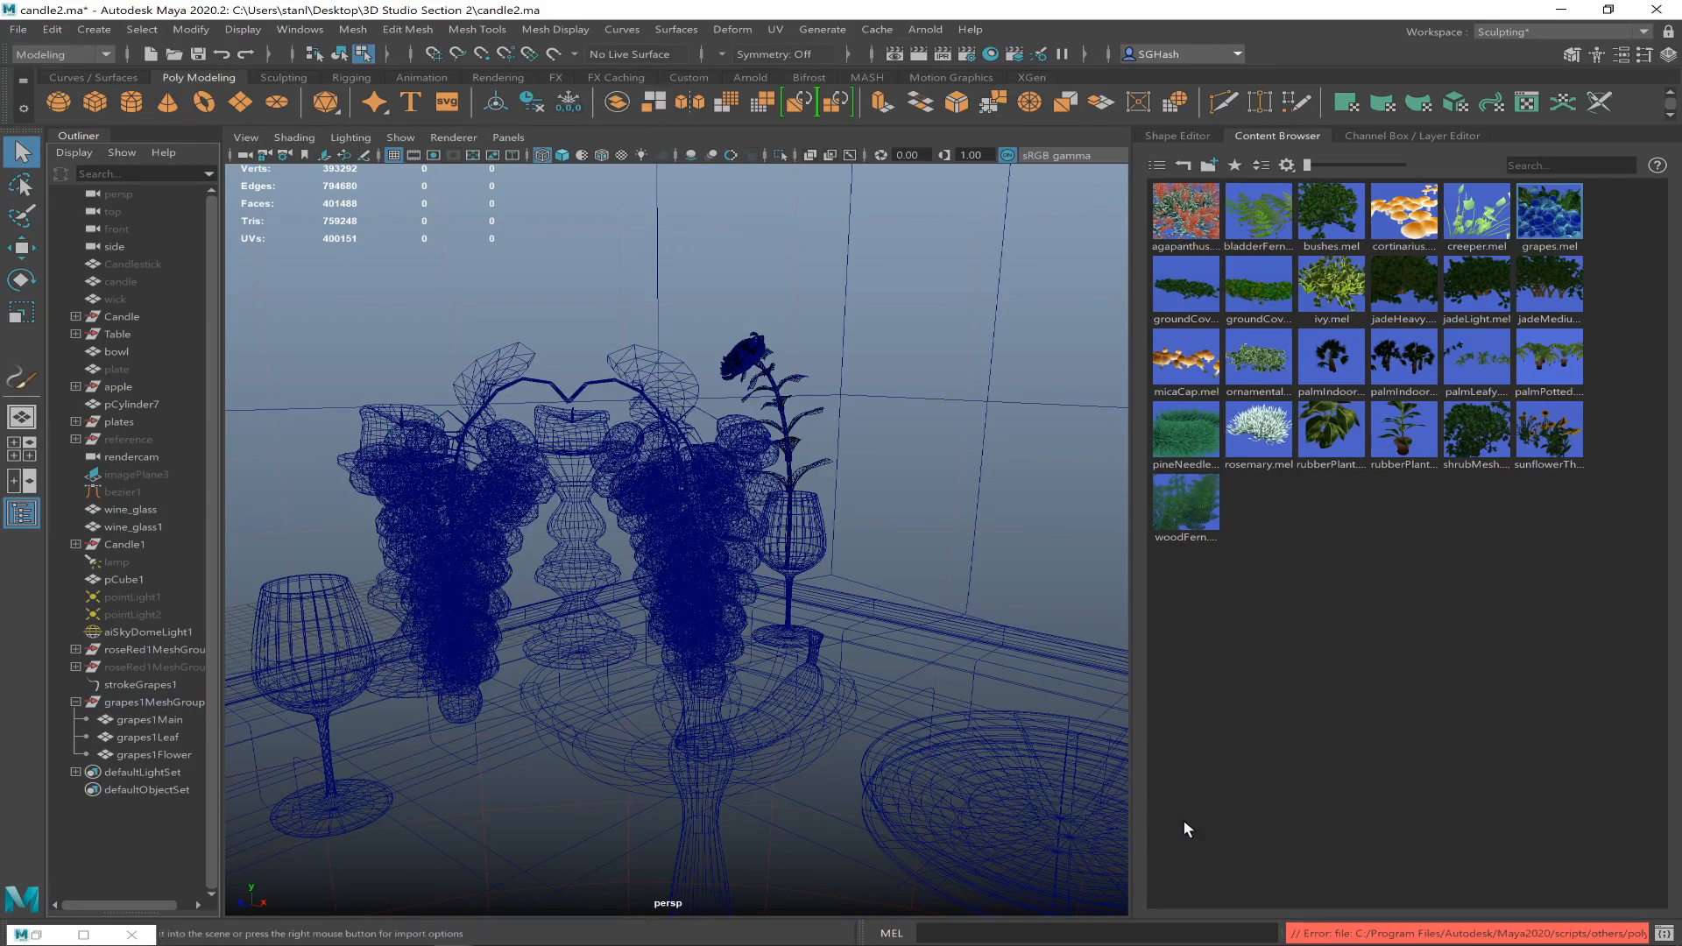
- Check the Main, Leaf and Flower meshes of the grapes group and try to separate grapes1Flower into individual grapes
left_click(153, 703)
left_click(149, 716)
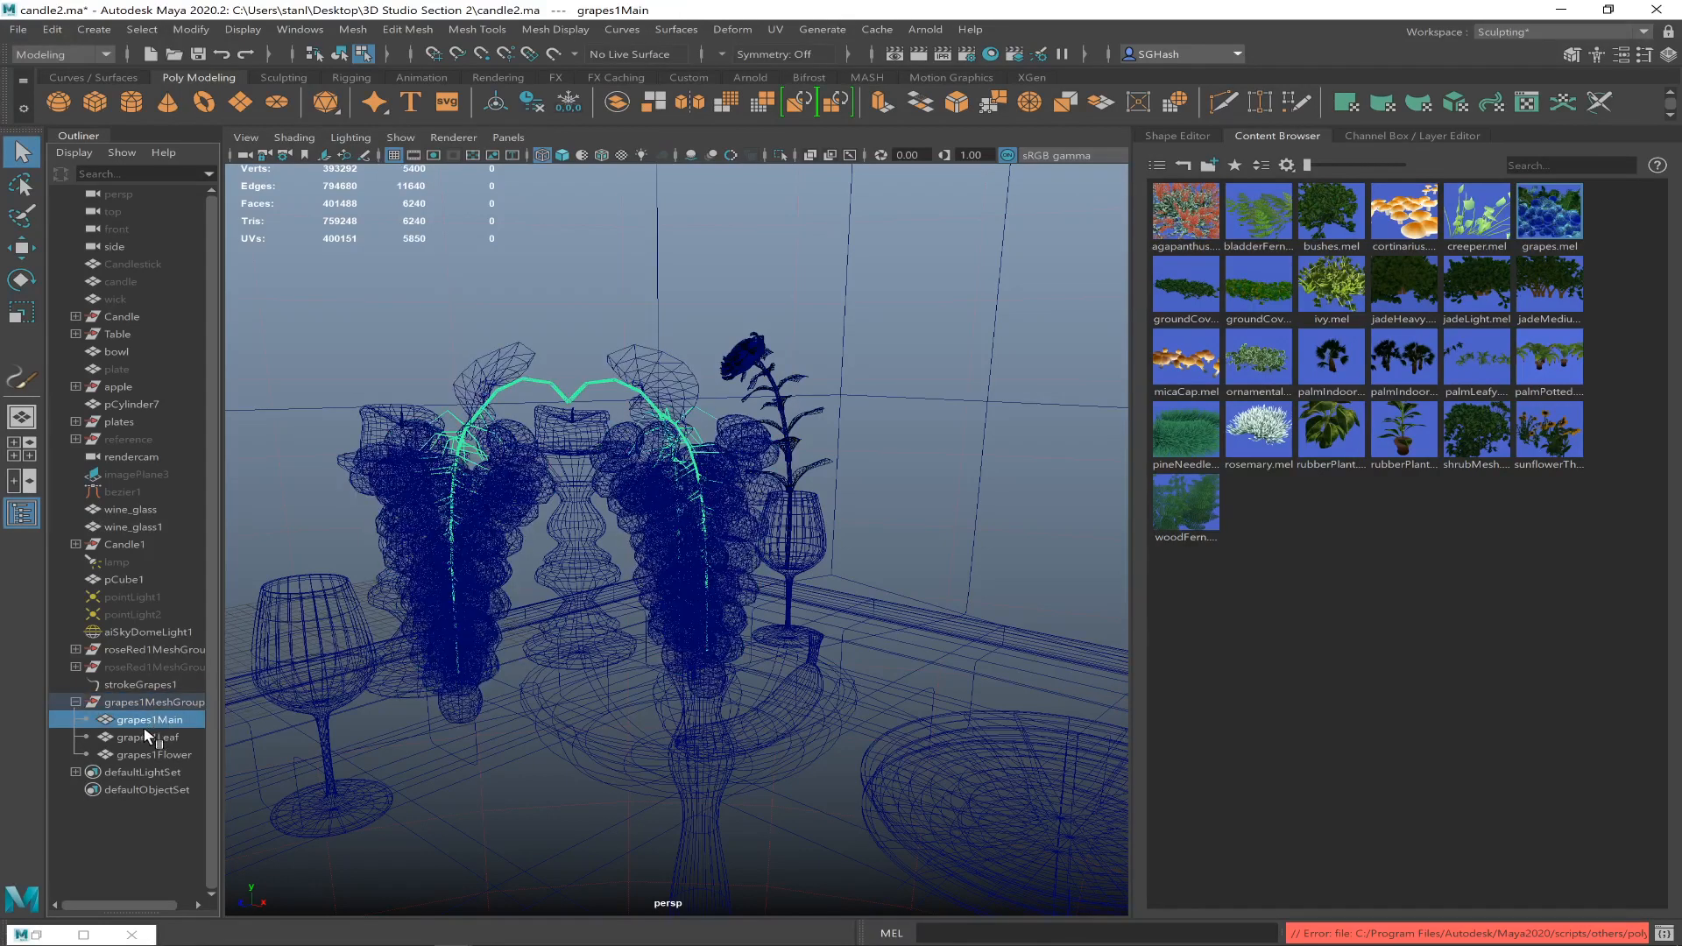
left_click(142, 736)
left_click(155, 755)
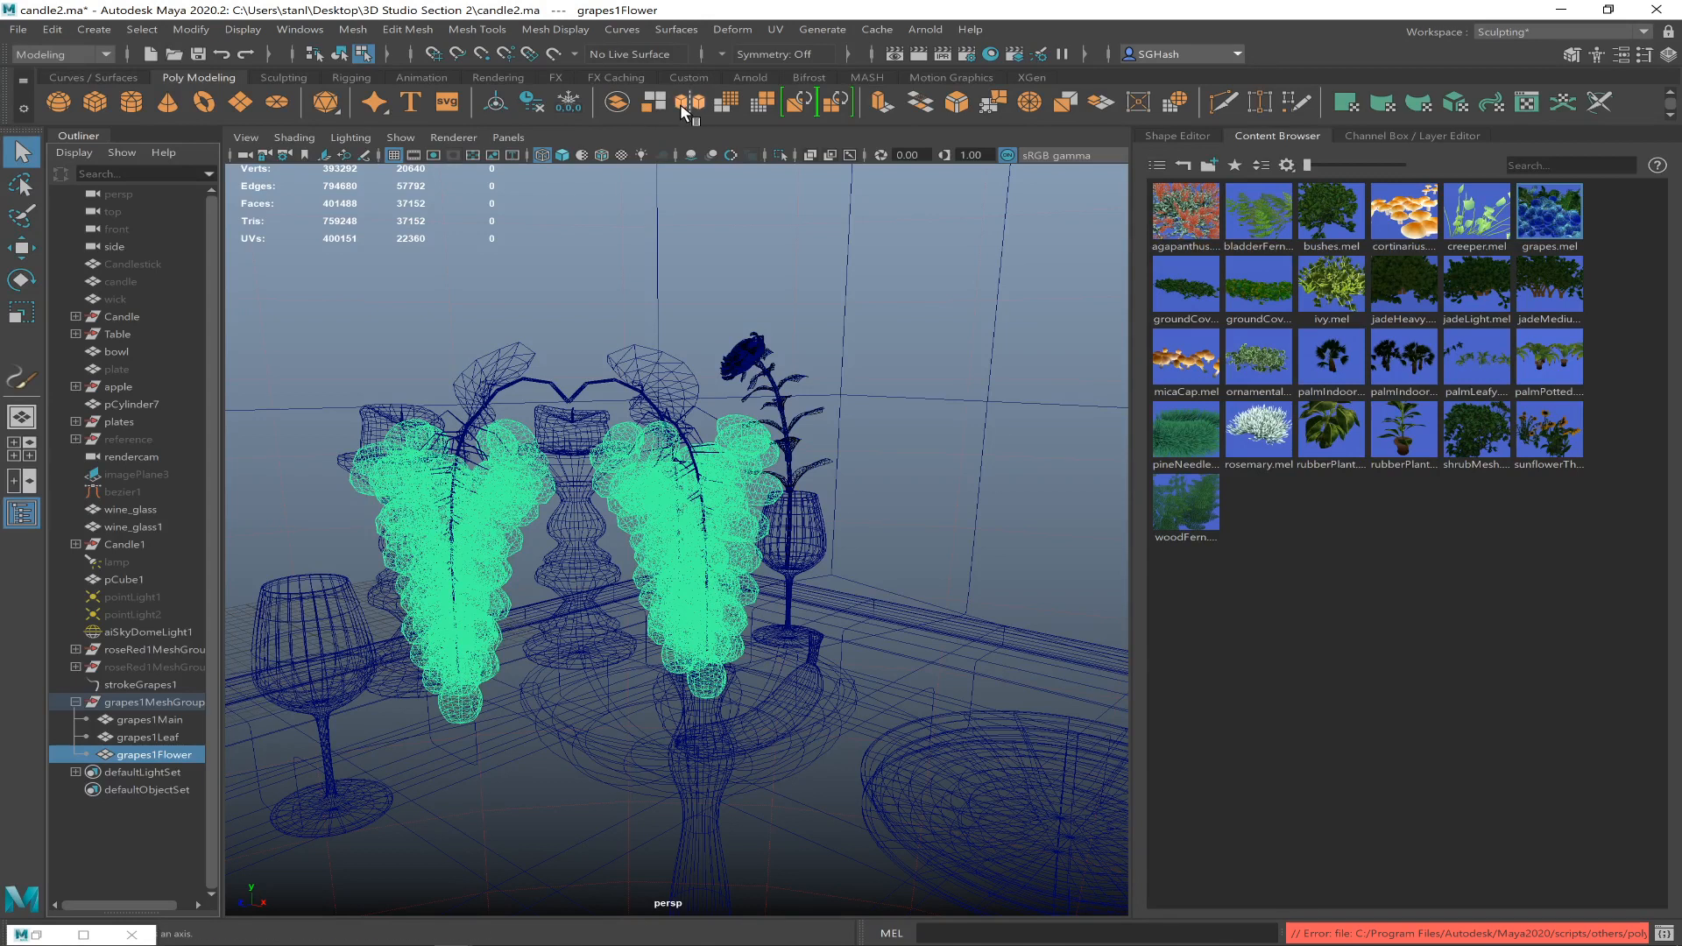
left_click(652, 103)
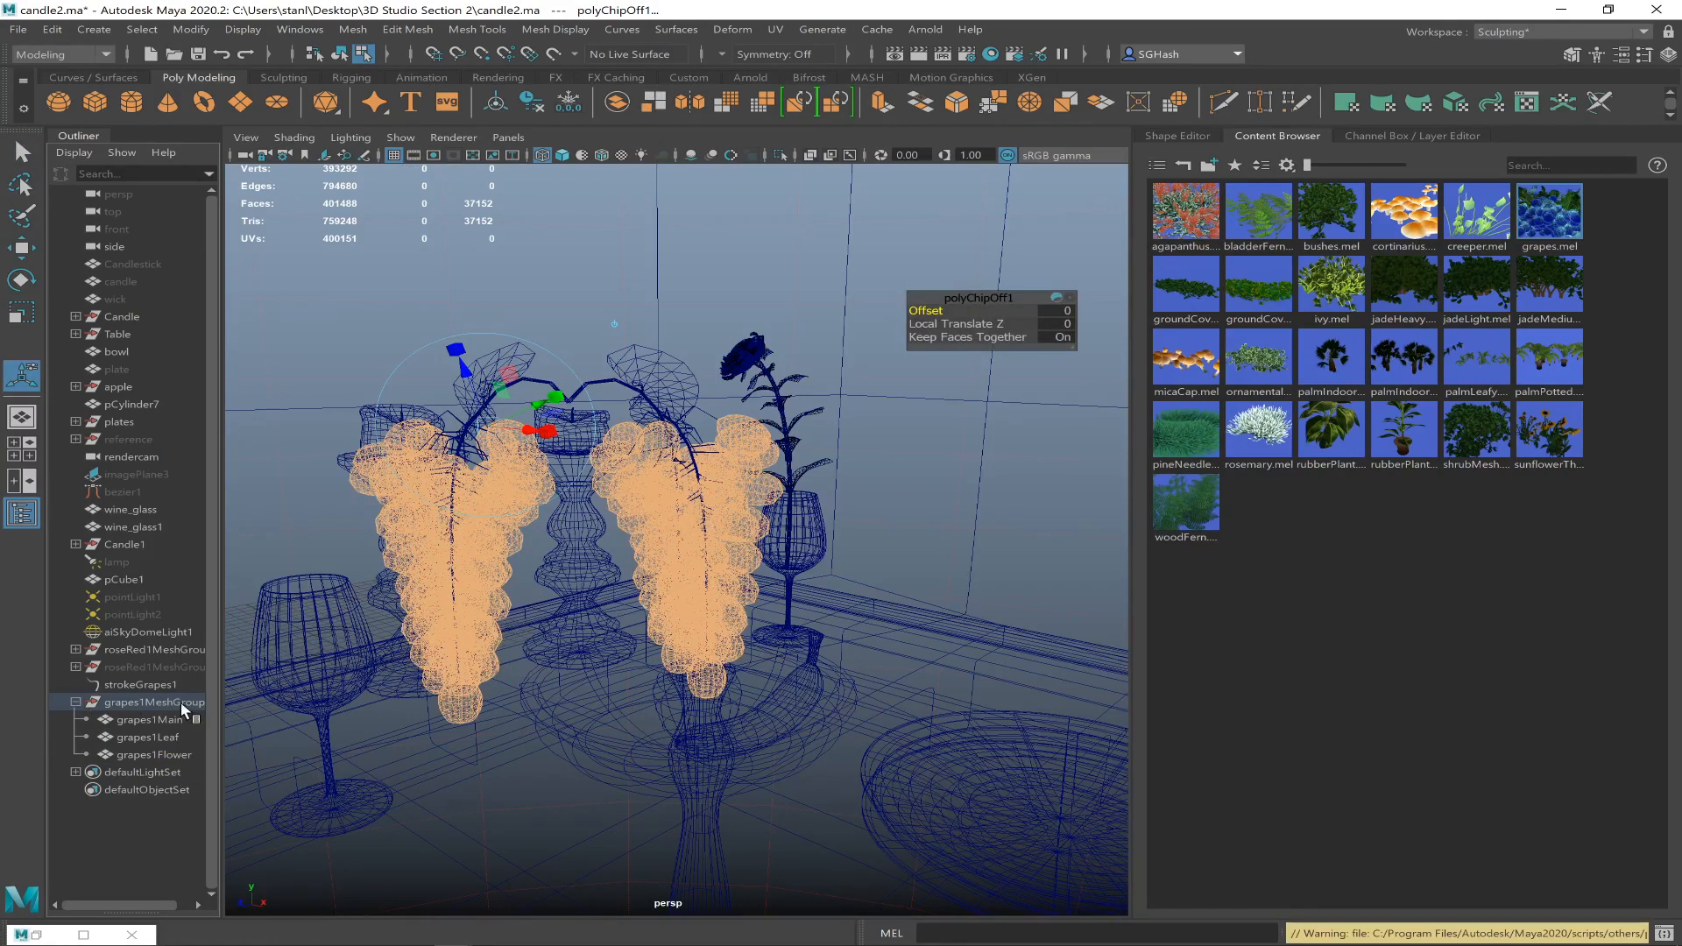
key("q")
left_click(727, 648)
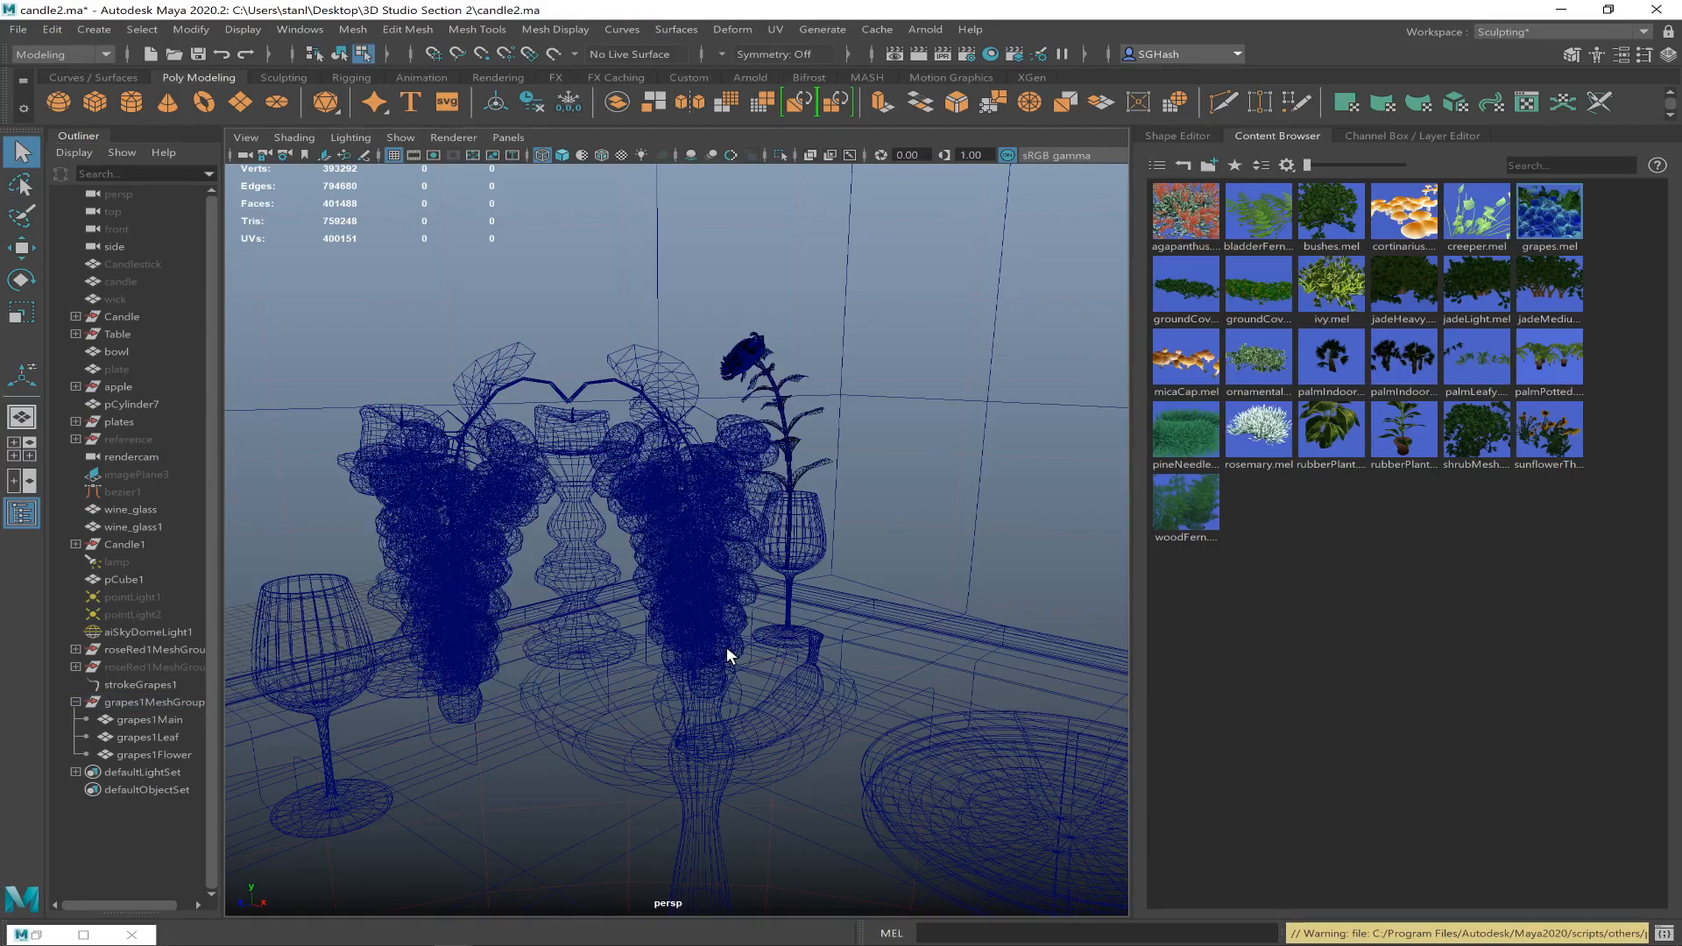
- Separate the grapes1Flower mesh into individual grape objects and expand its contents in the Outliner
left_click(746, 561)
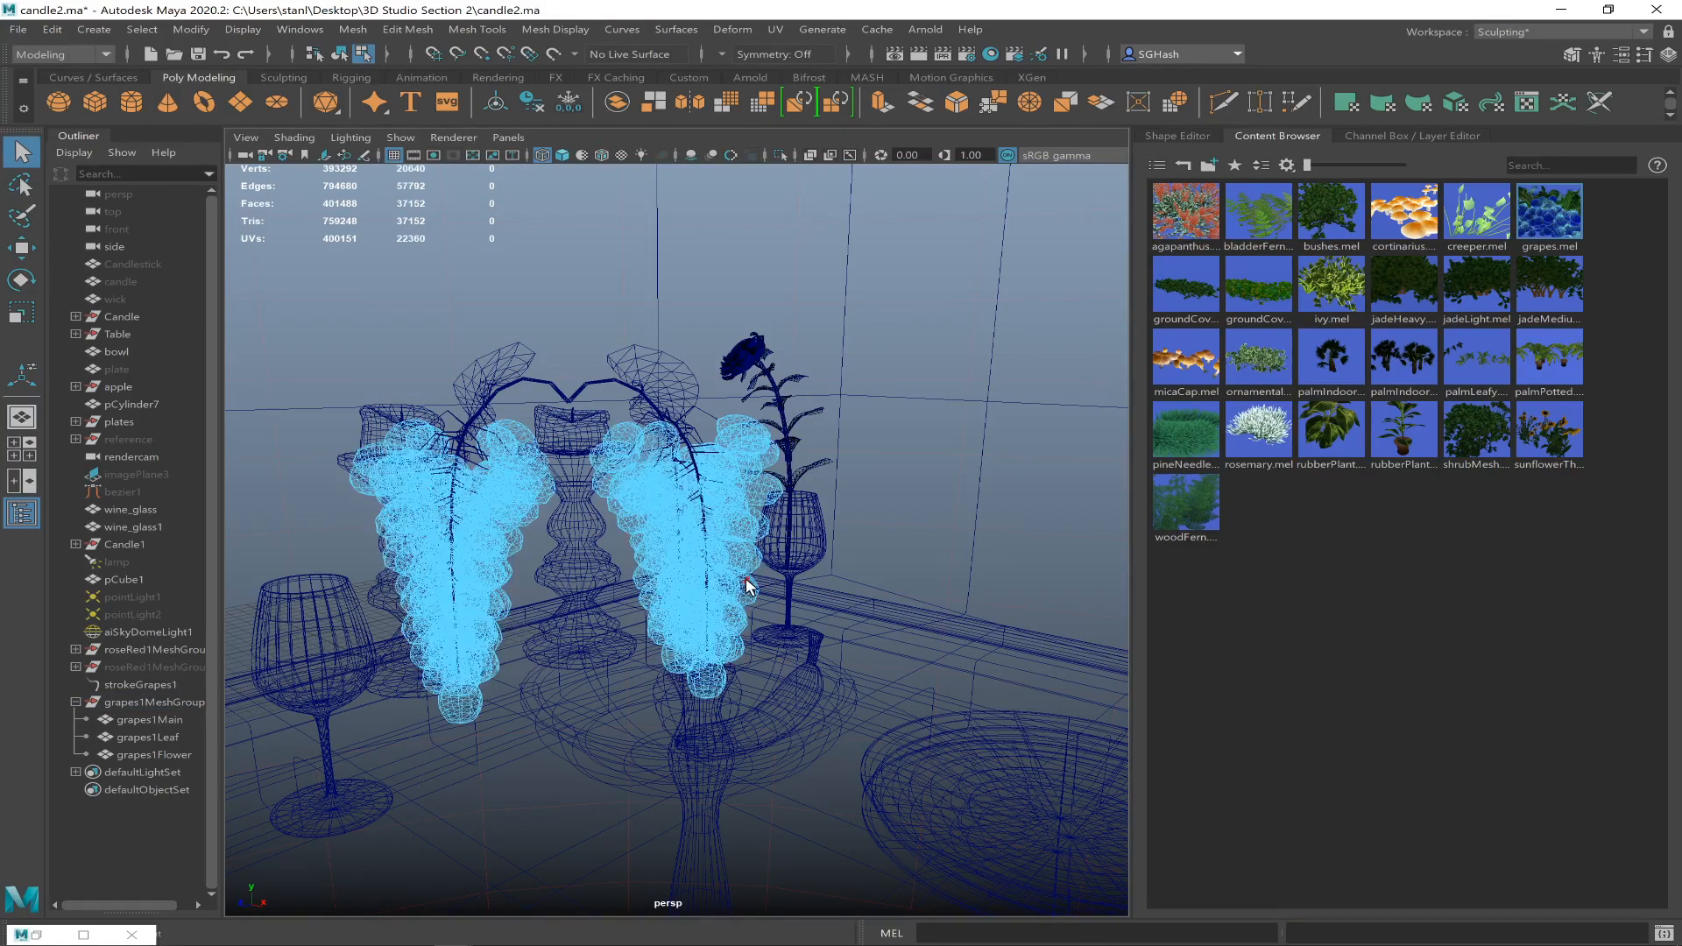
left_click(149, 755)
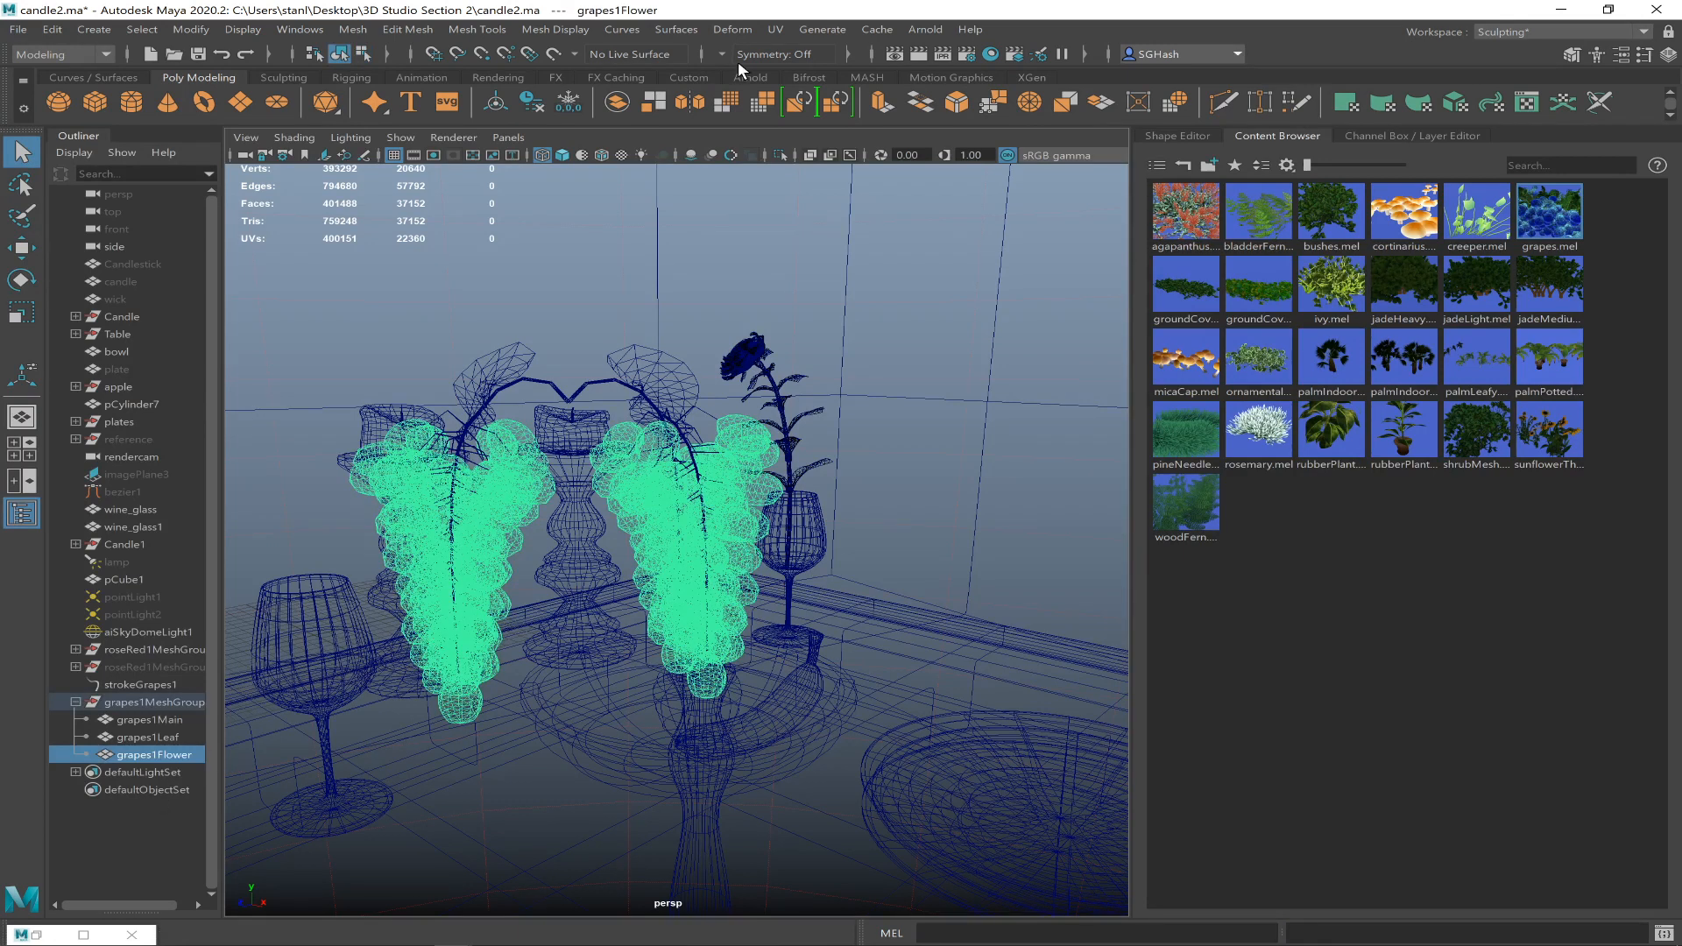
left_click(650, 103)
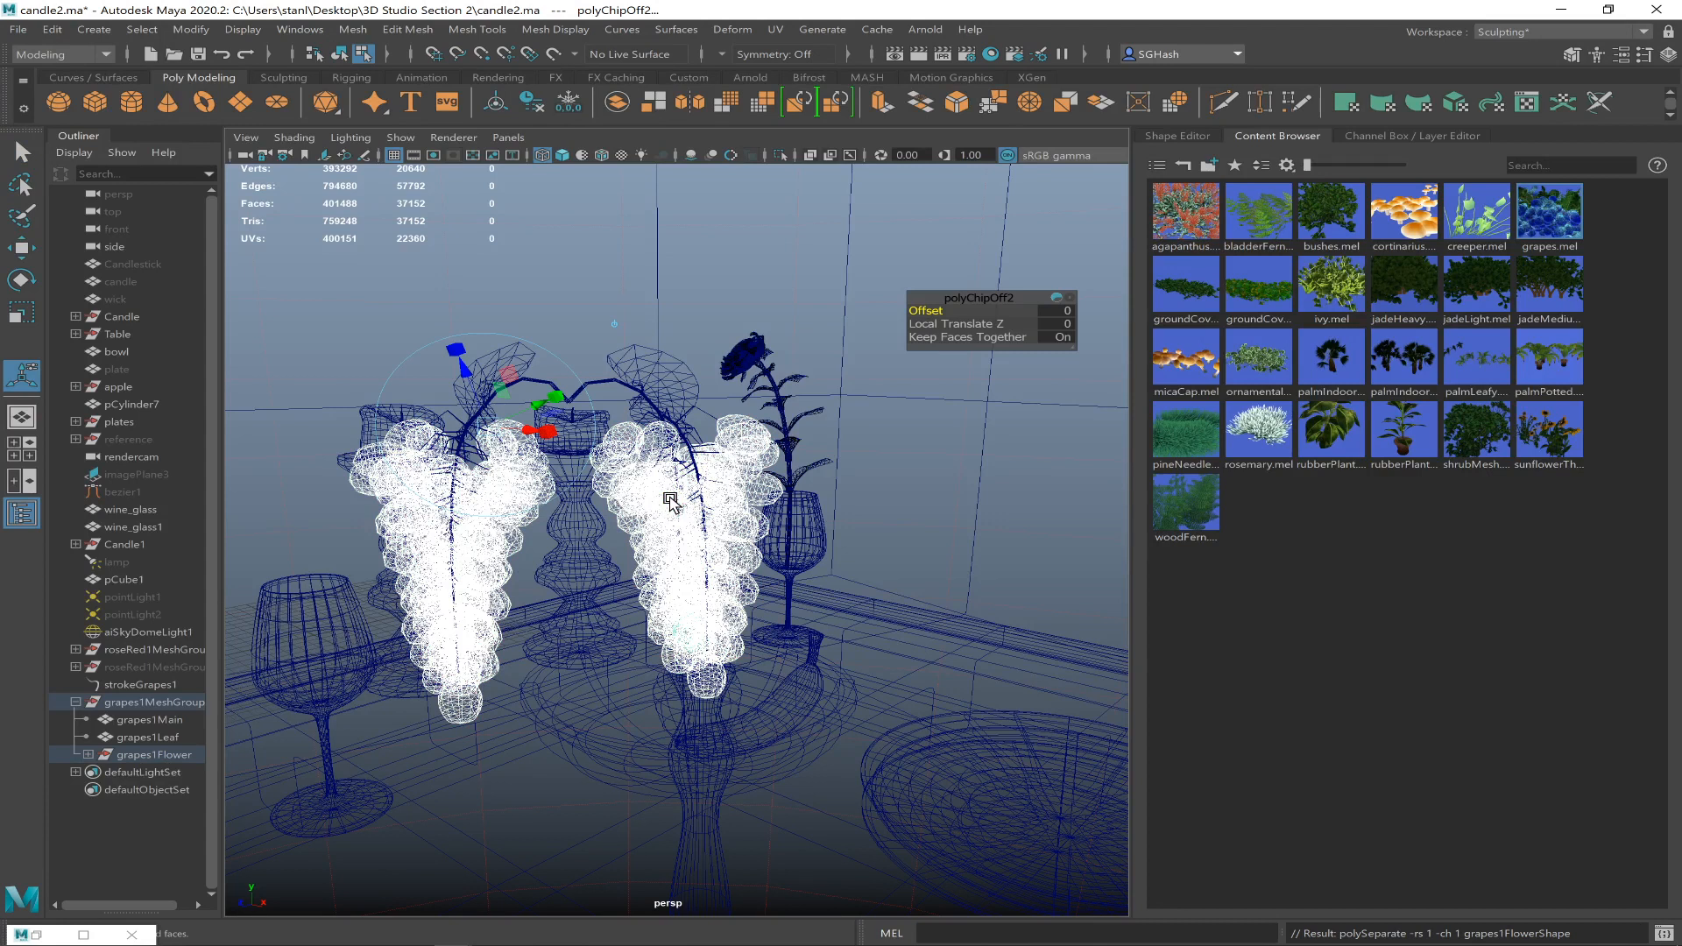
left_click(88, 754)
- Test picking single grapes, return to object selection mode and switch the perspective view to smooth shading
left_click(167, 824)
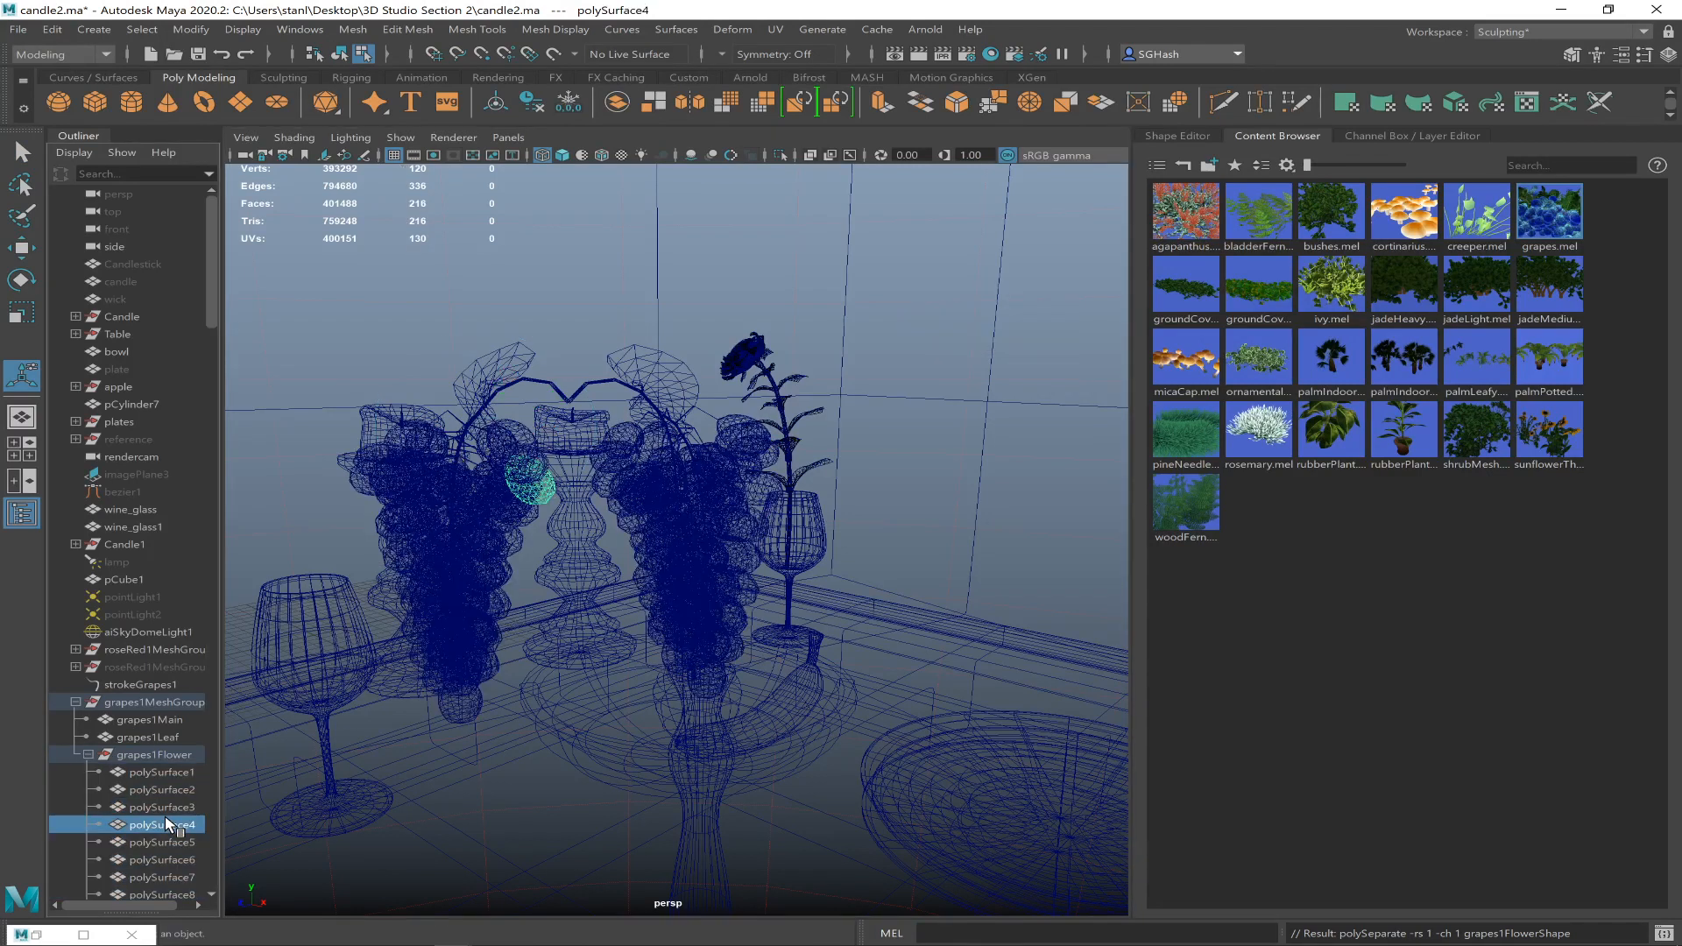
left_click(727, 557)
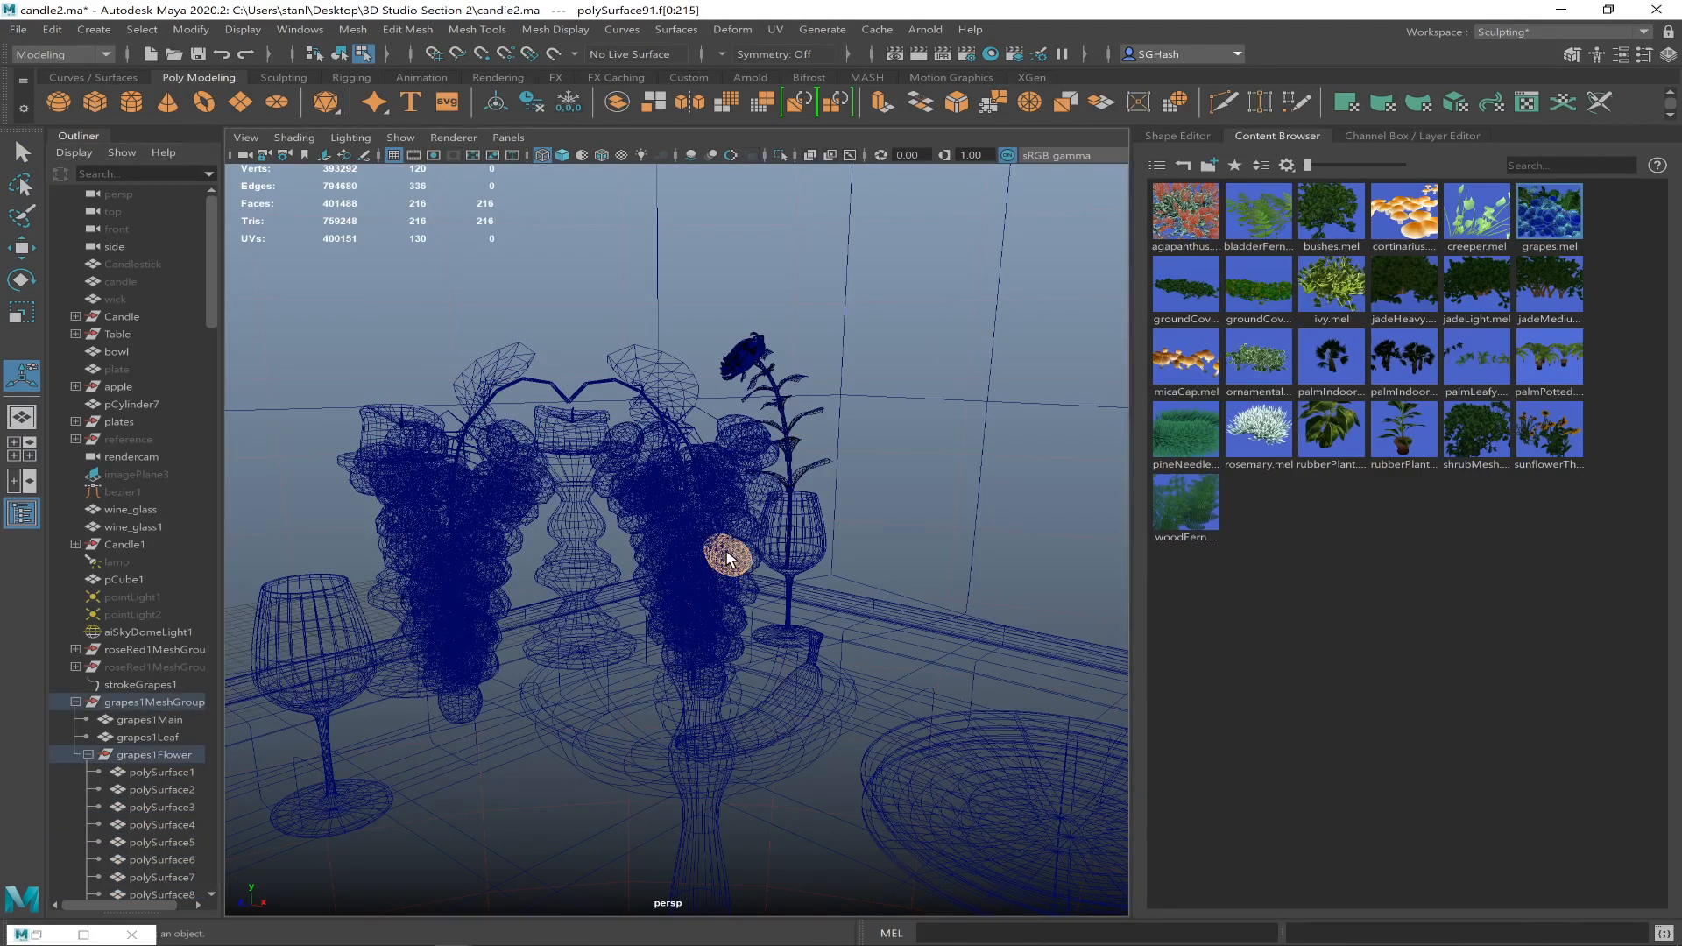
key("q")
key("F8")
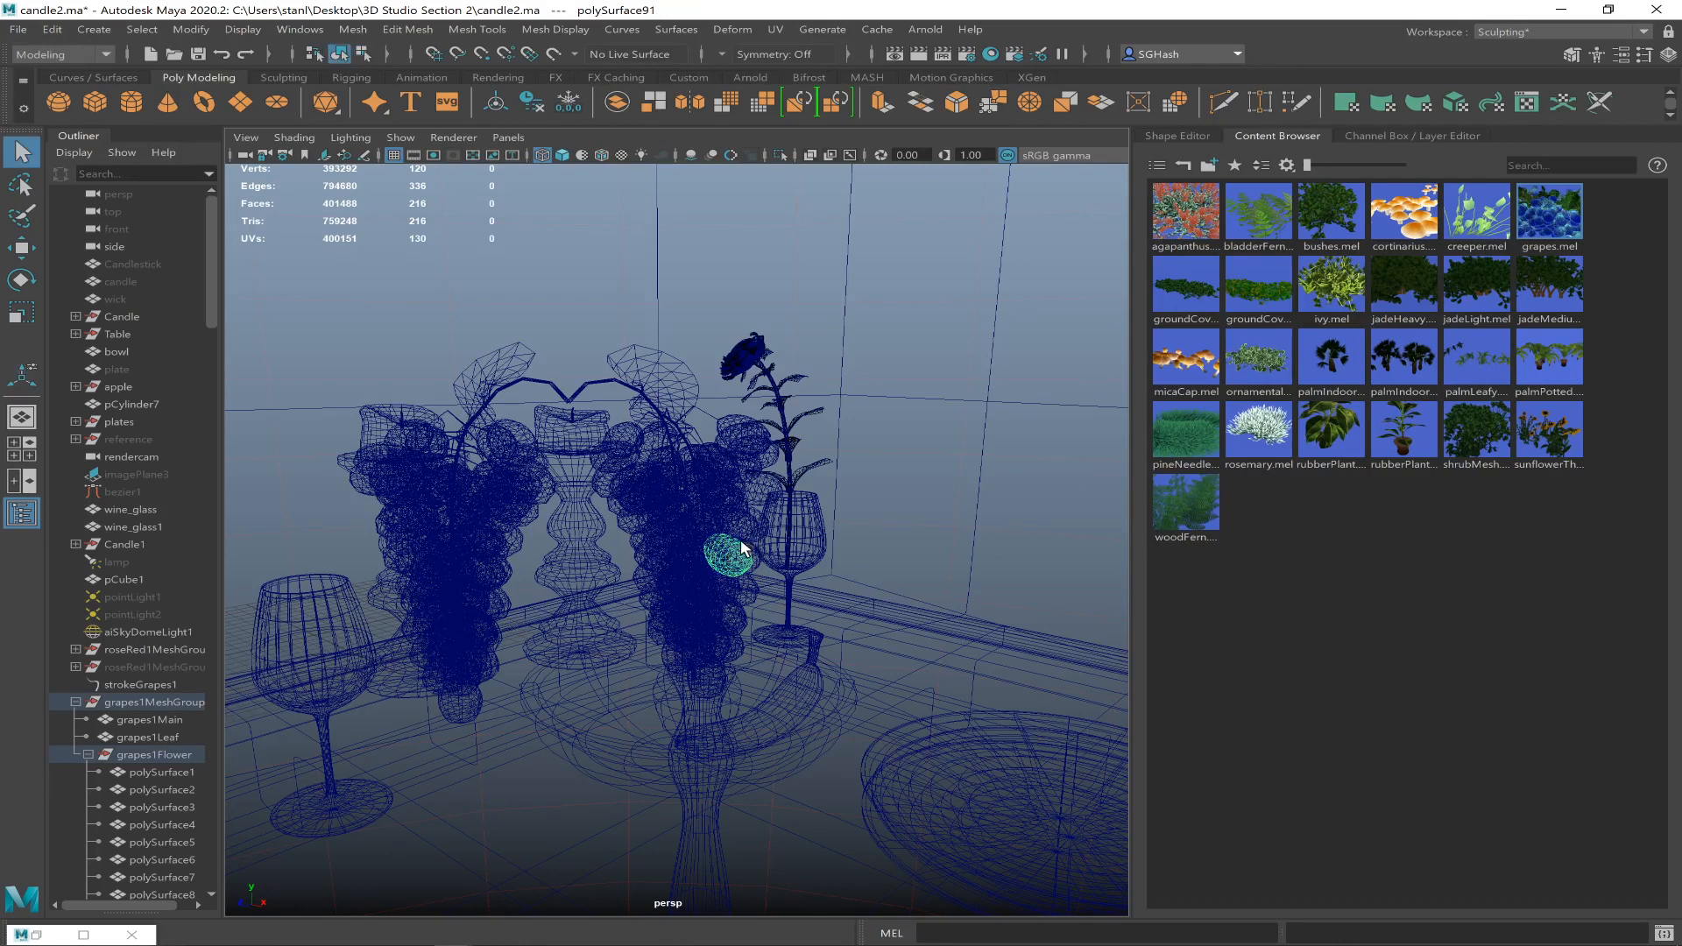
key("5")
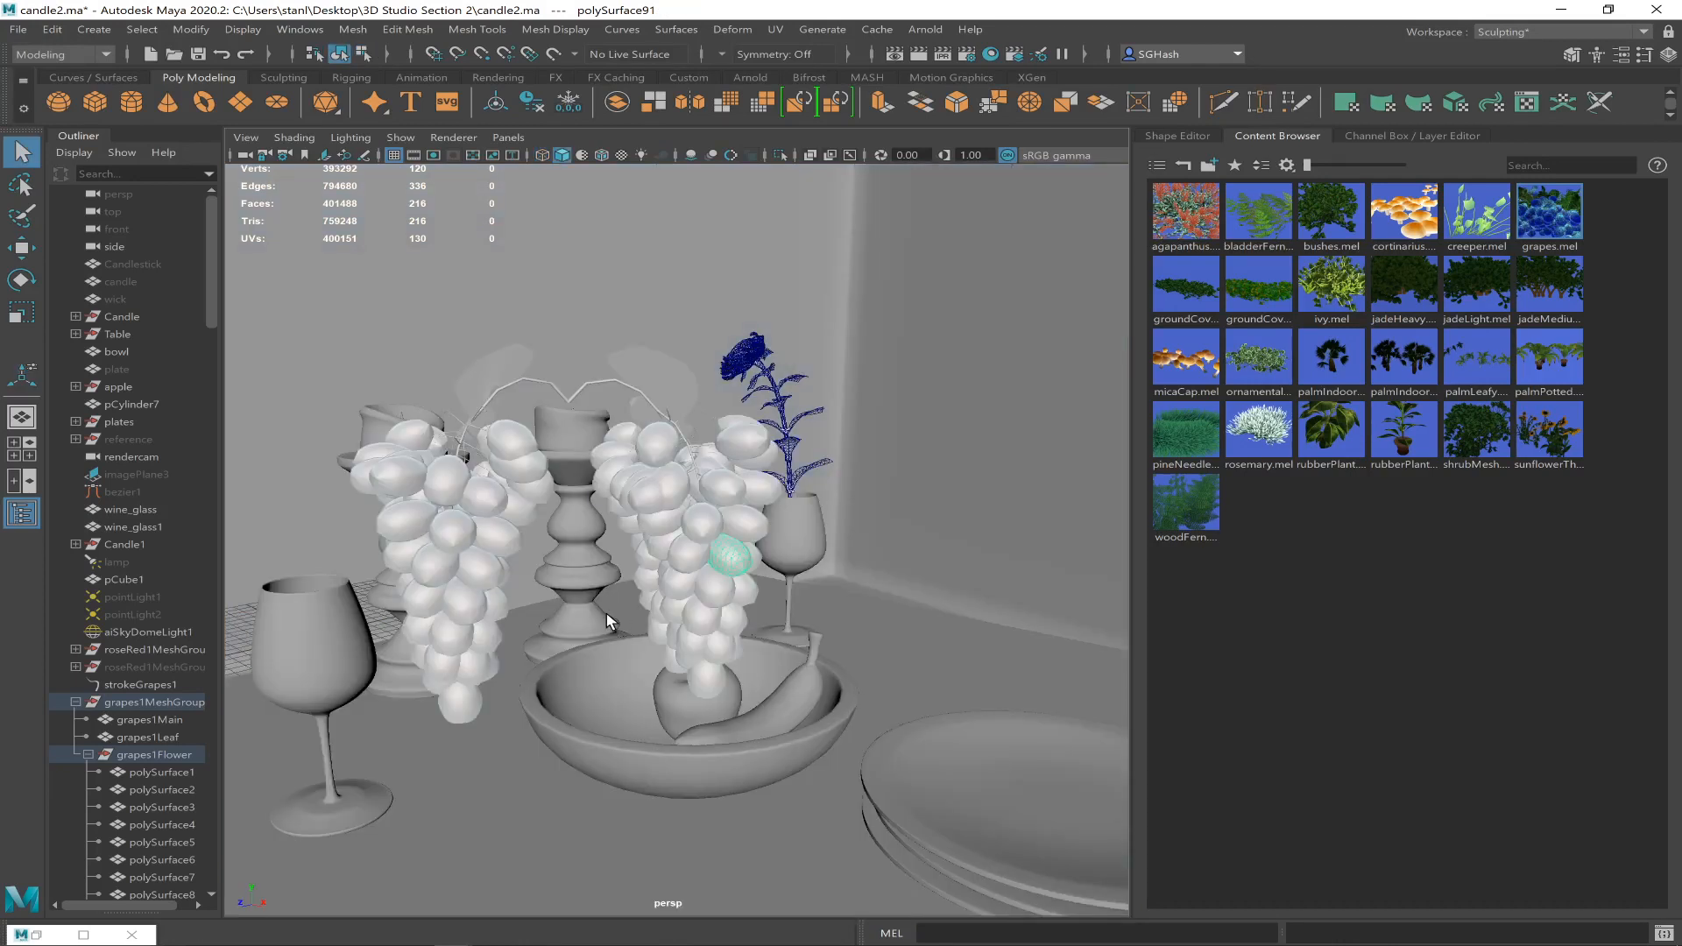
- Delete several individual grapes from the bunch hanging above the fruit bowl
left_click(693, 567)
left_click(743, 565)
key("Delete")
left_click(703, 484)
left_click(694, 521)
key("Delete")
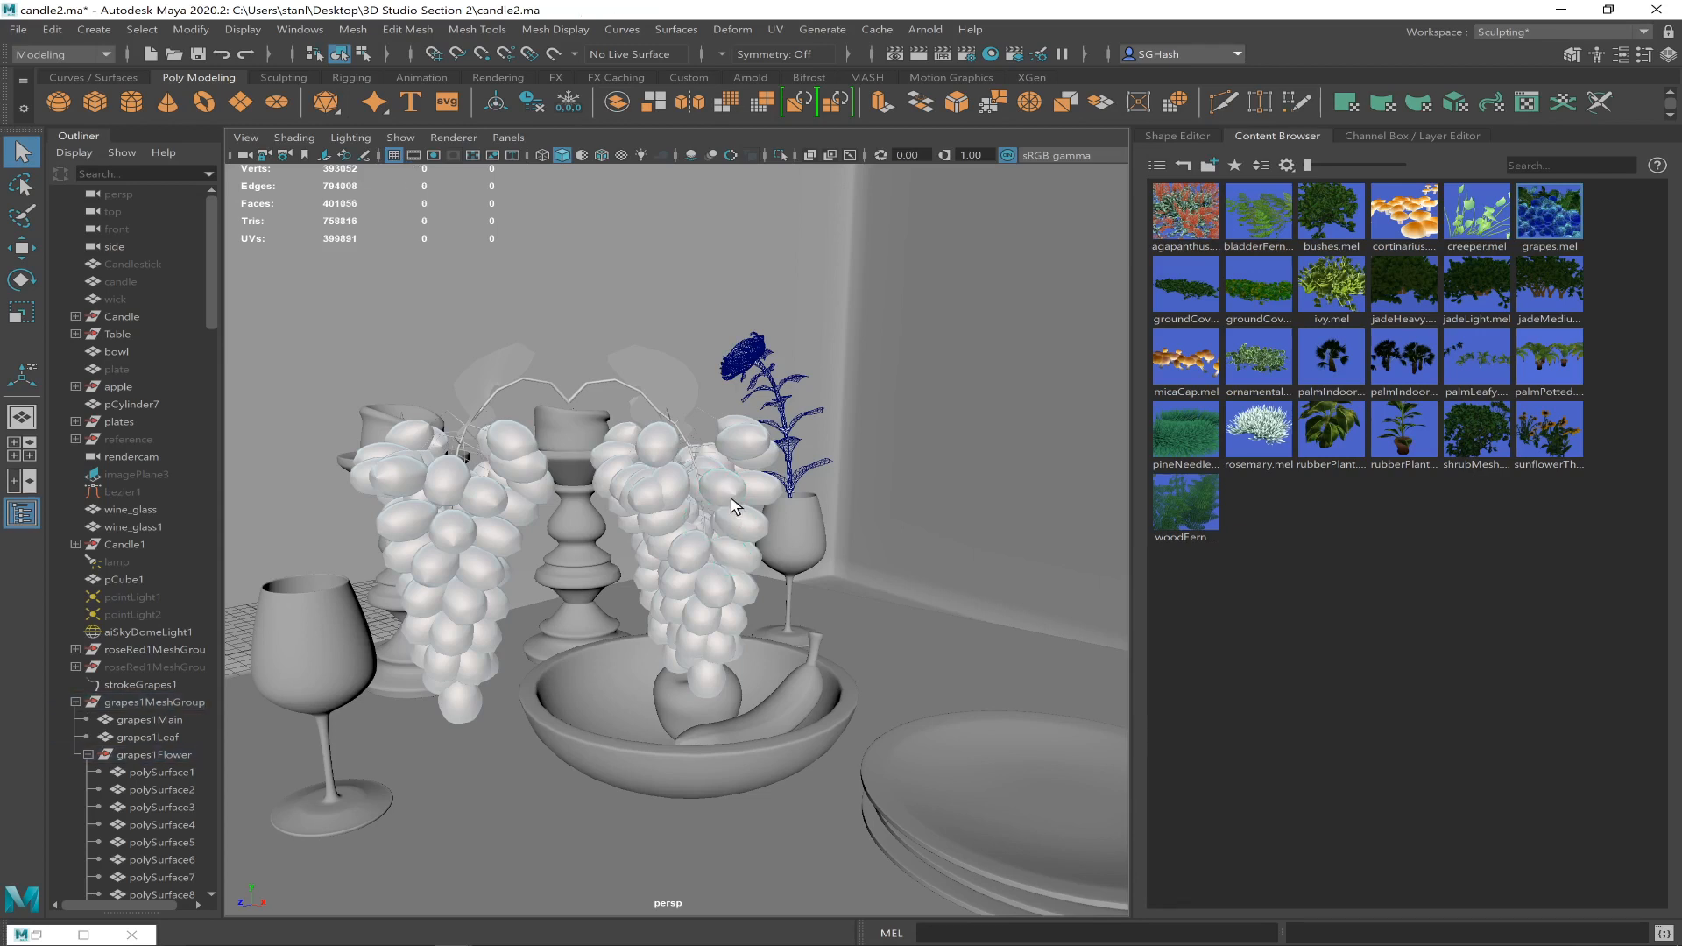
left_click(728, 497)
key("Delete")
key("Delete")
left_click(736, 522)
key("Delete")
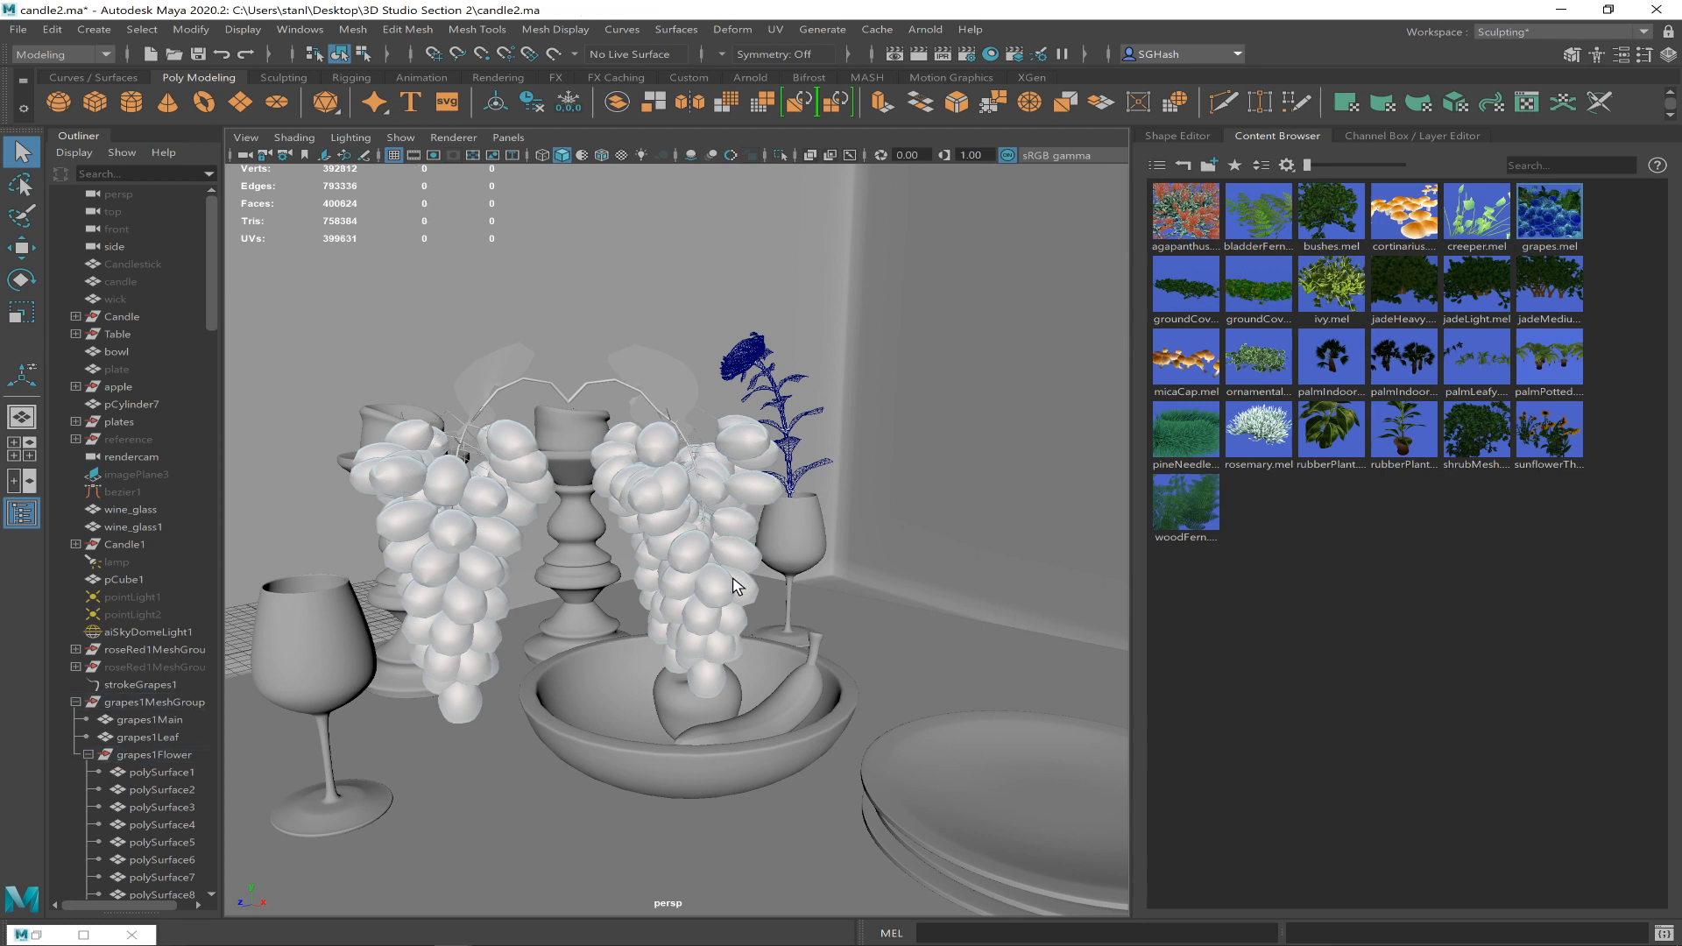
left_click(759, 485)
key("Delete")
- Try to select only the grapes of the bunch above the fruit bowl, without the surrounding scene objects
mouse_move(845, 298)
left_mouse_down()
mouse_move(721, 665)
mouse_move(591, 748)
left_mouse_up()
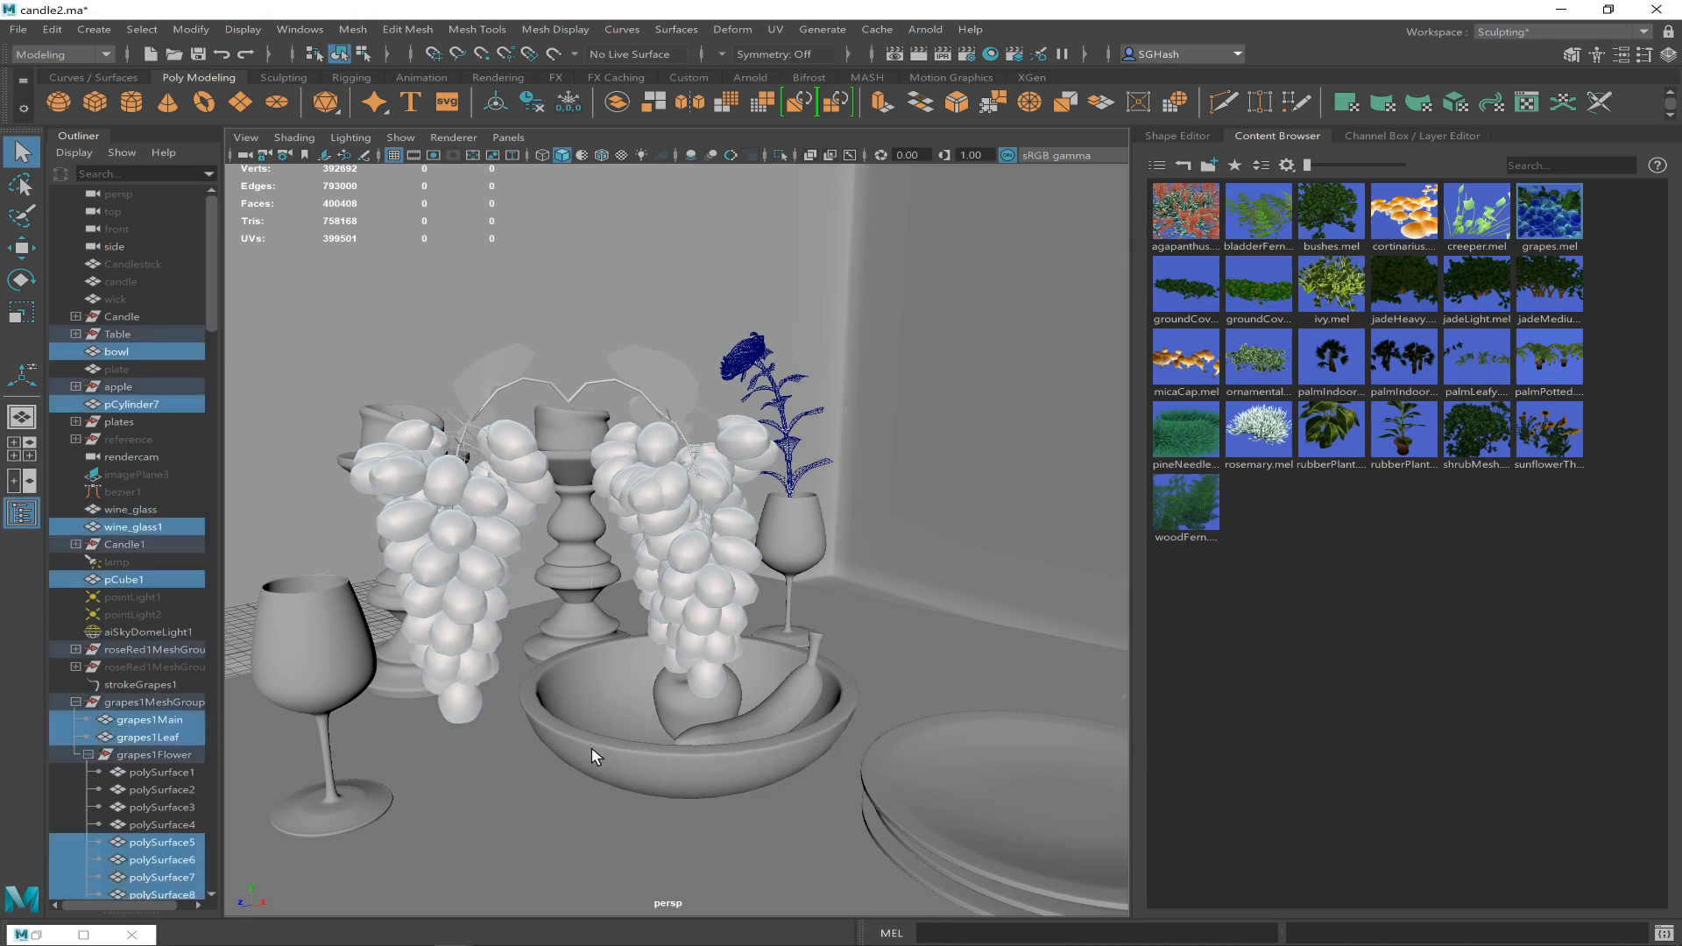
left_click(684, 659)
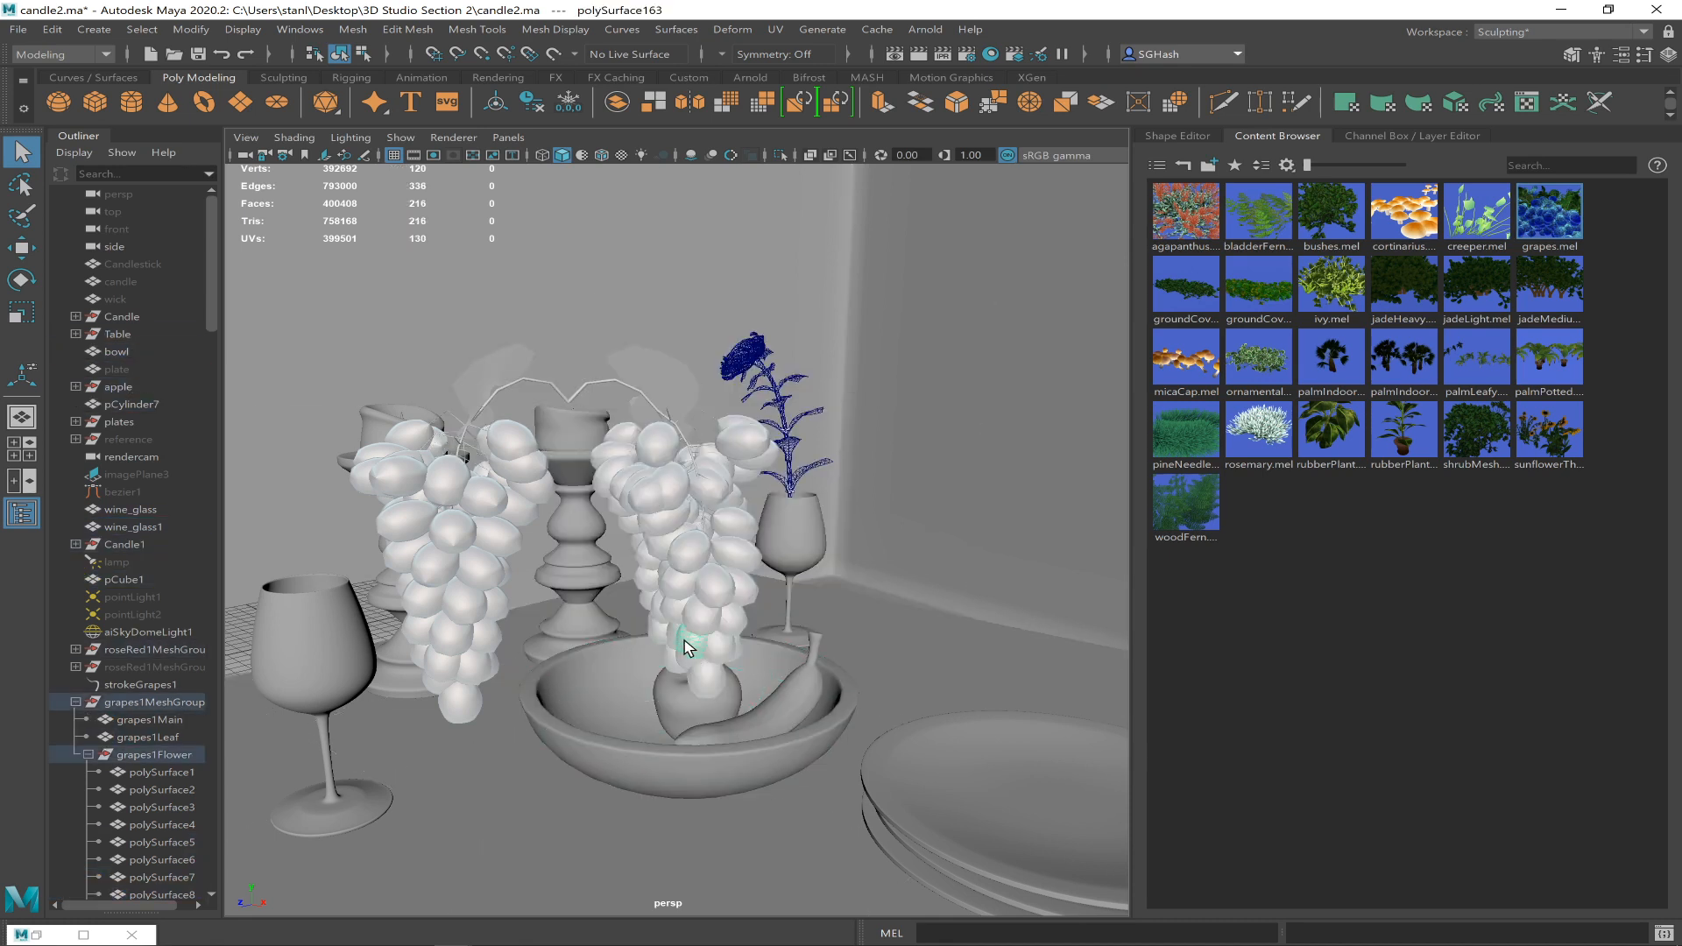
key("f")
scroll(611, 612, "down", 10)
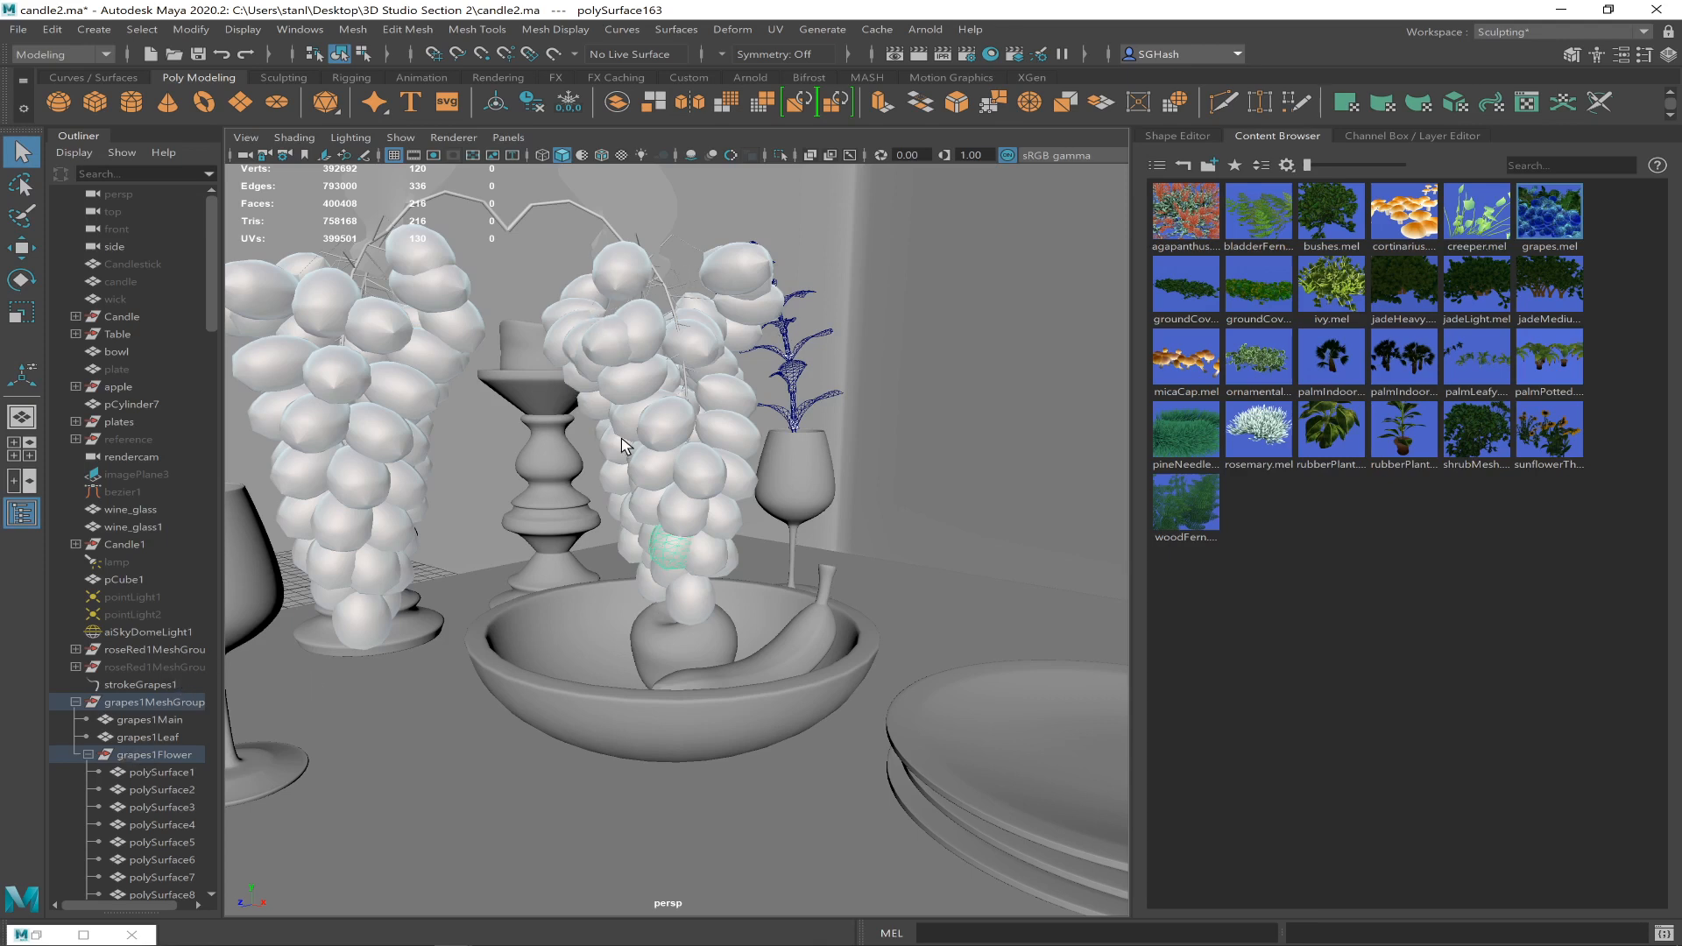
left_click(683, 598)
key("Up")
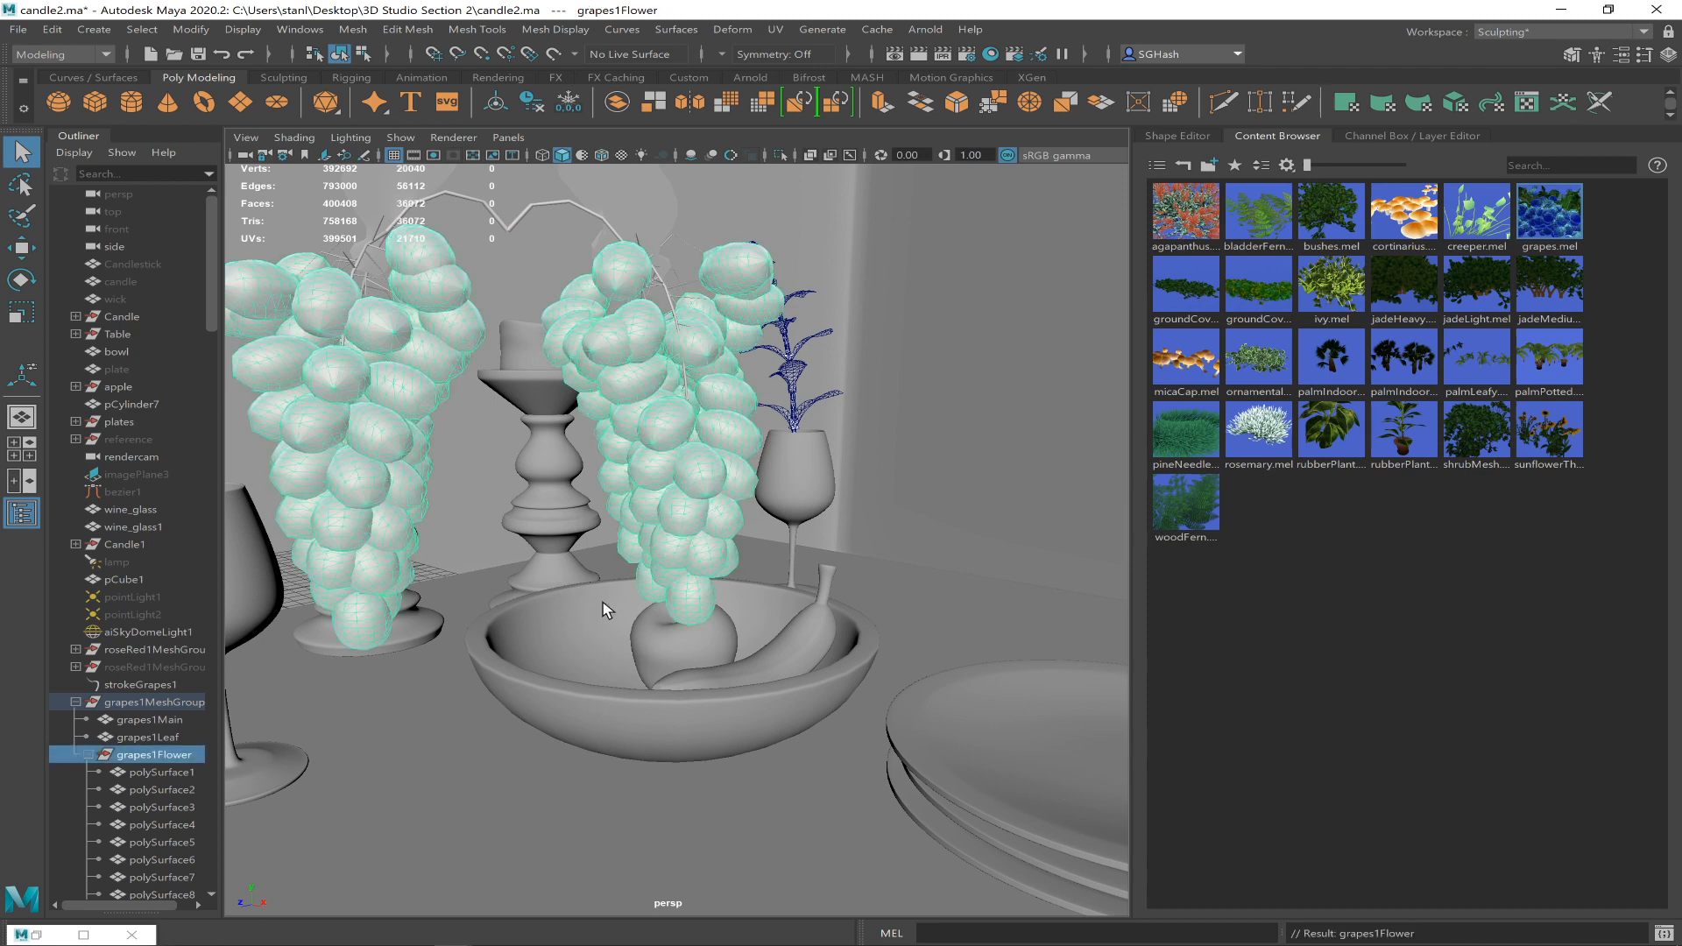
left_click(685, 603)
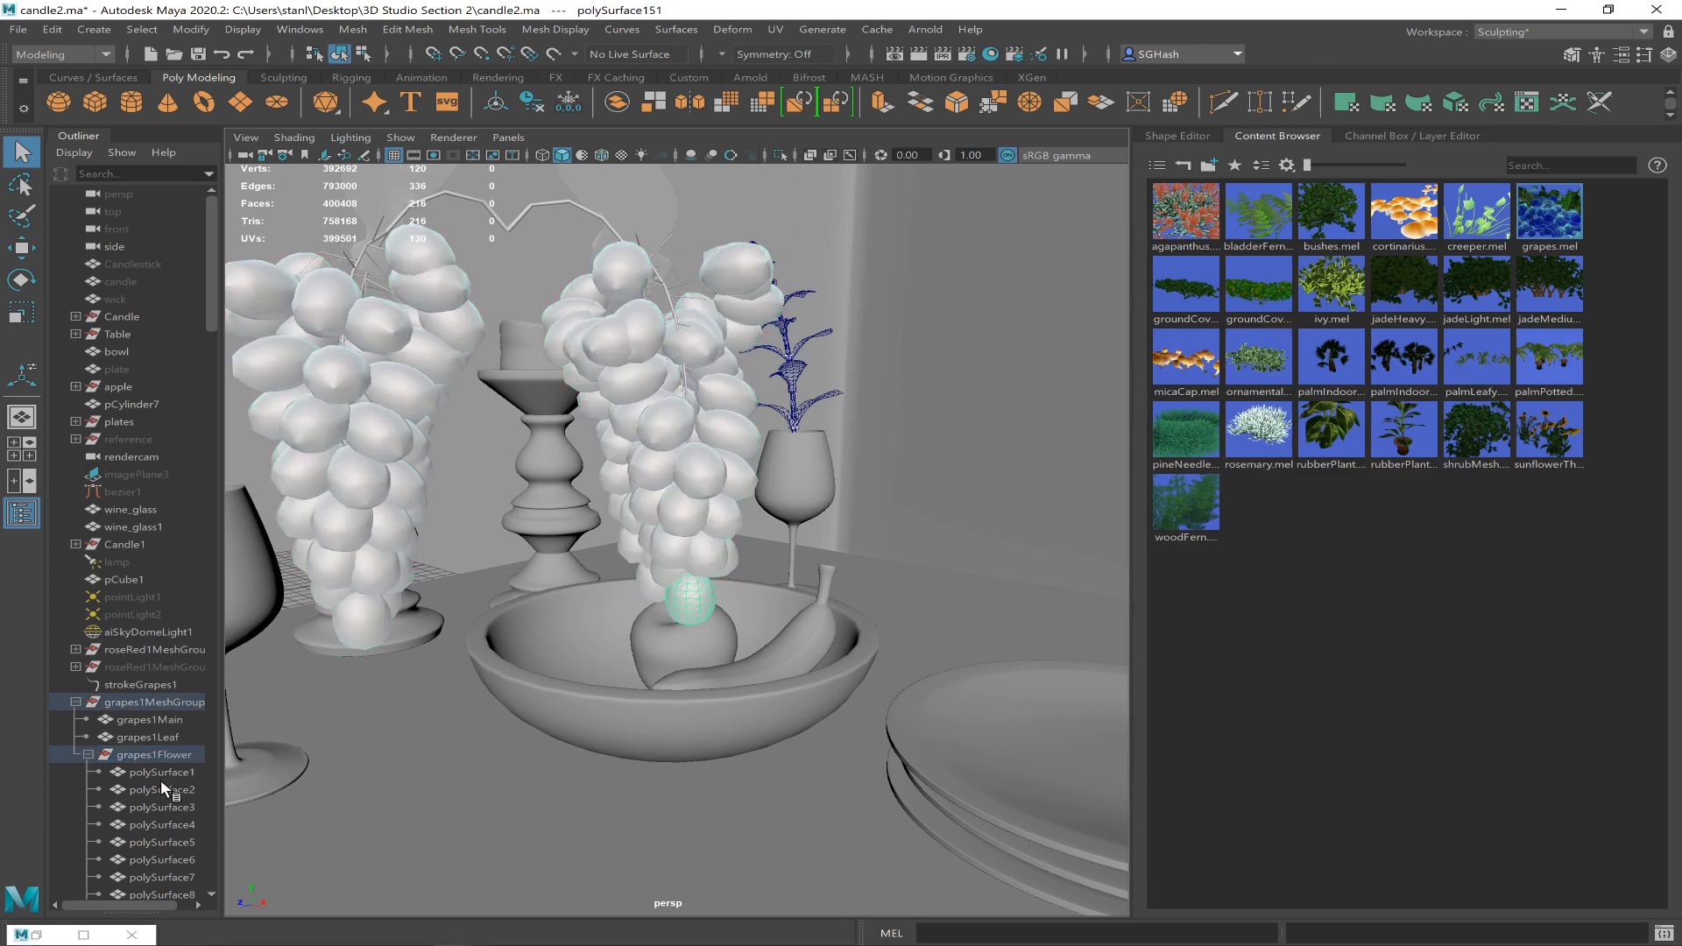
left_click(144, 756)
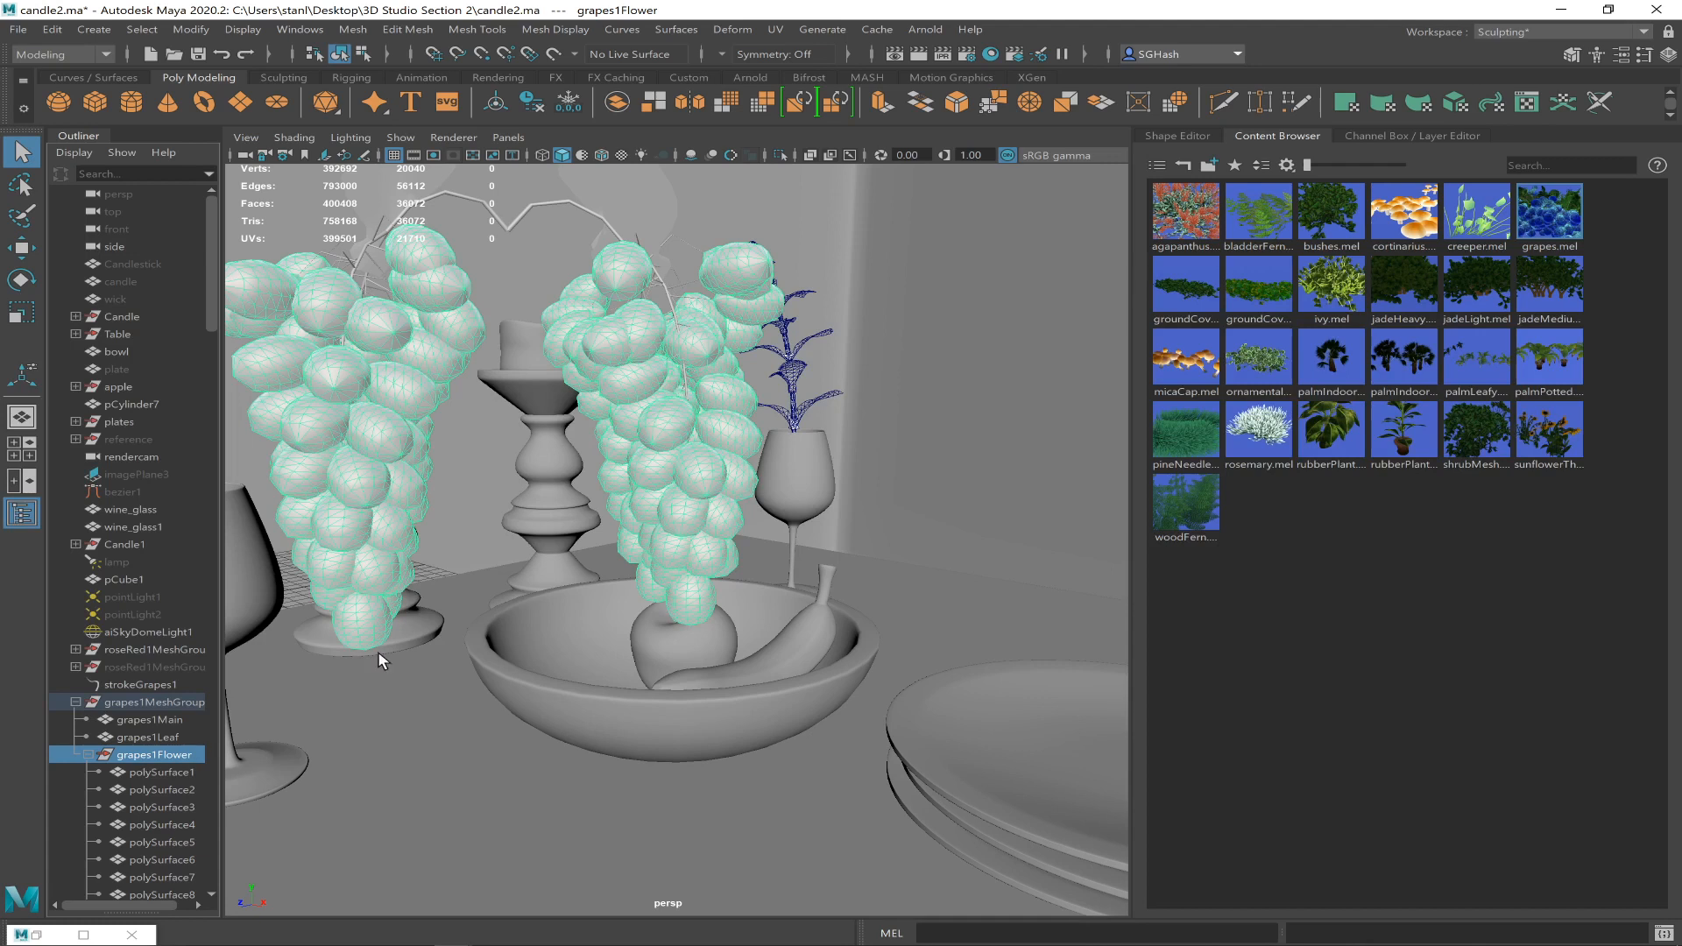
left_click(680, 439)
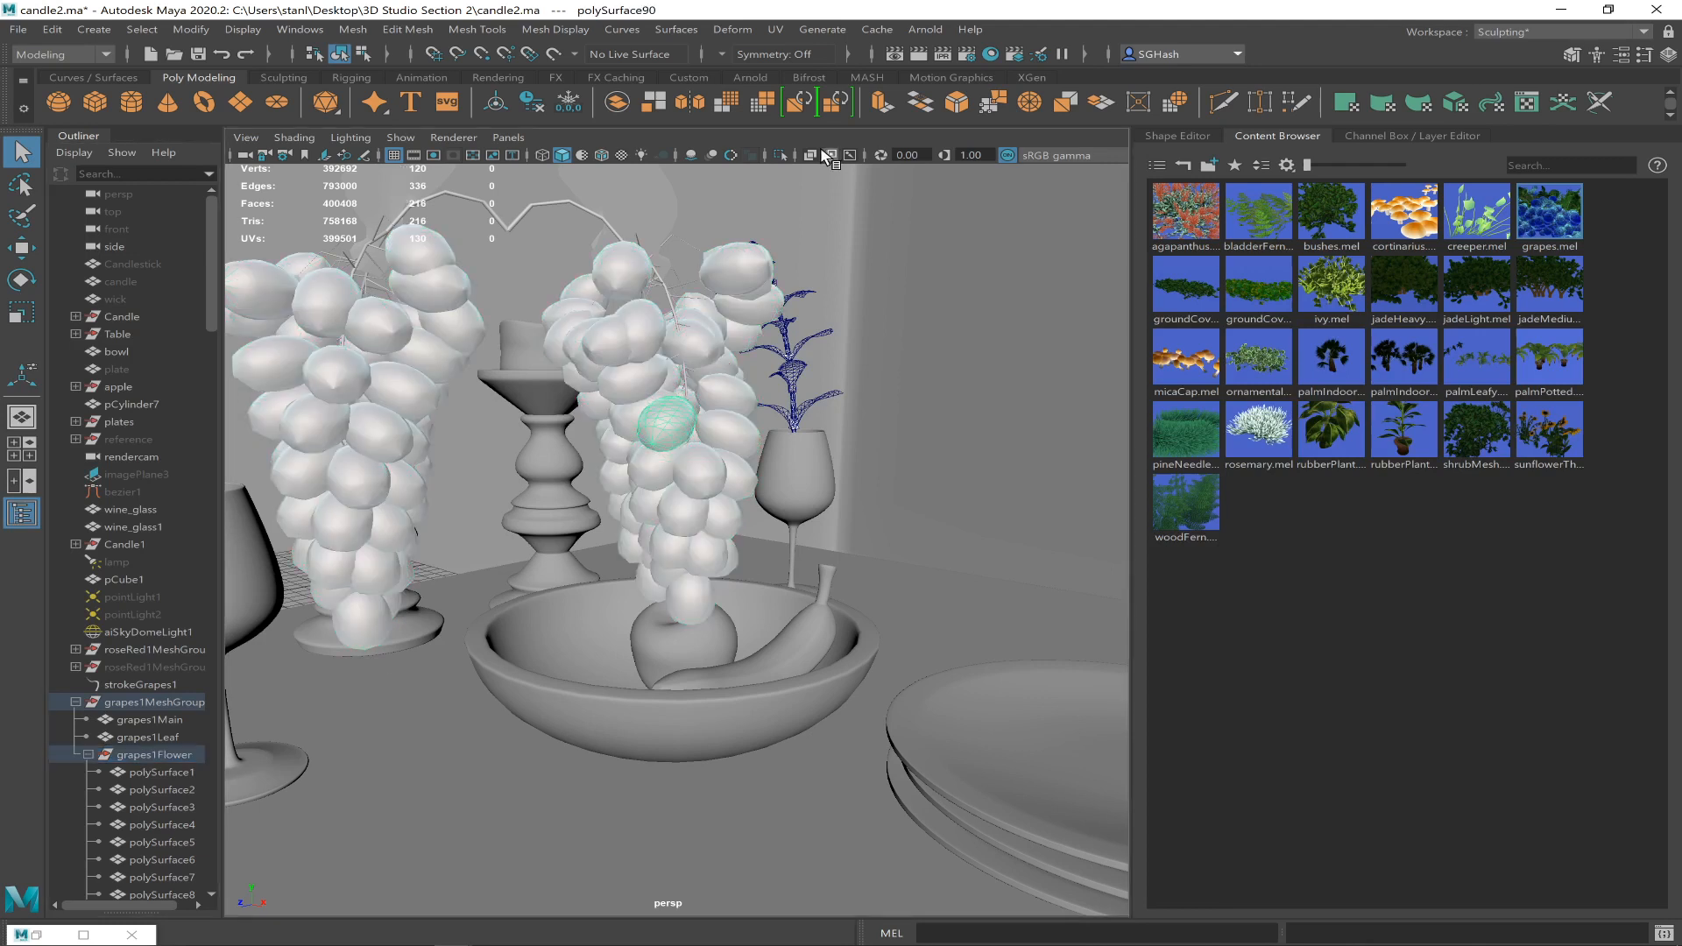
left_click_drag(834, 220, 535, 669)
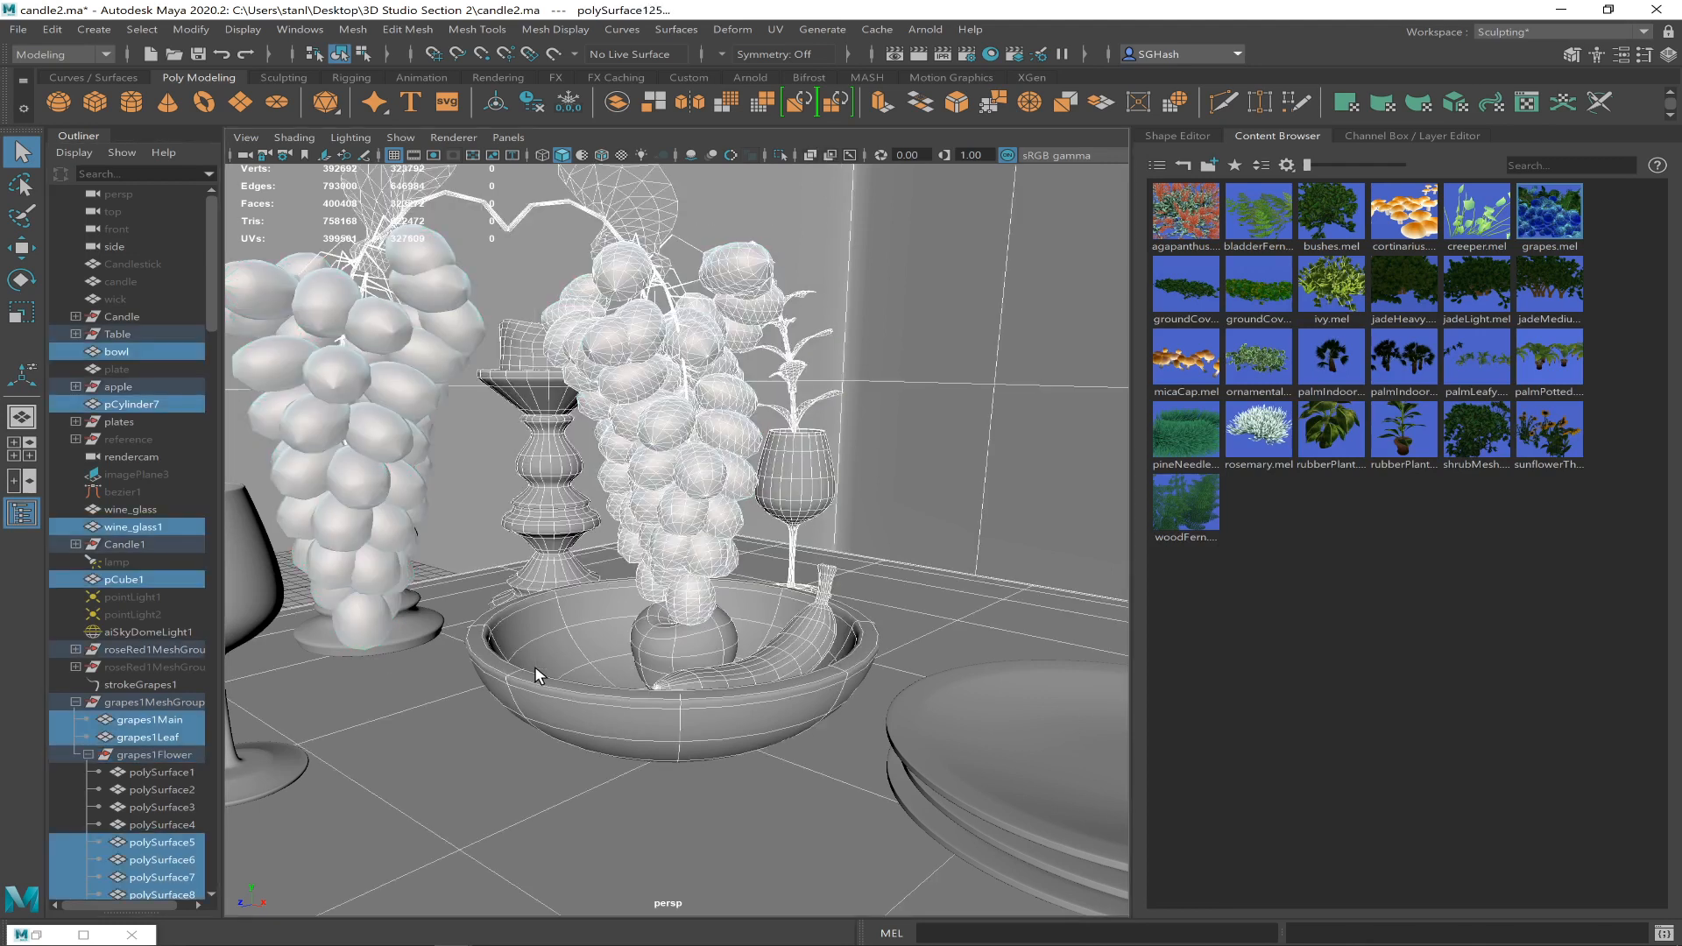
left_click(666, 550)
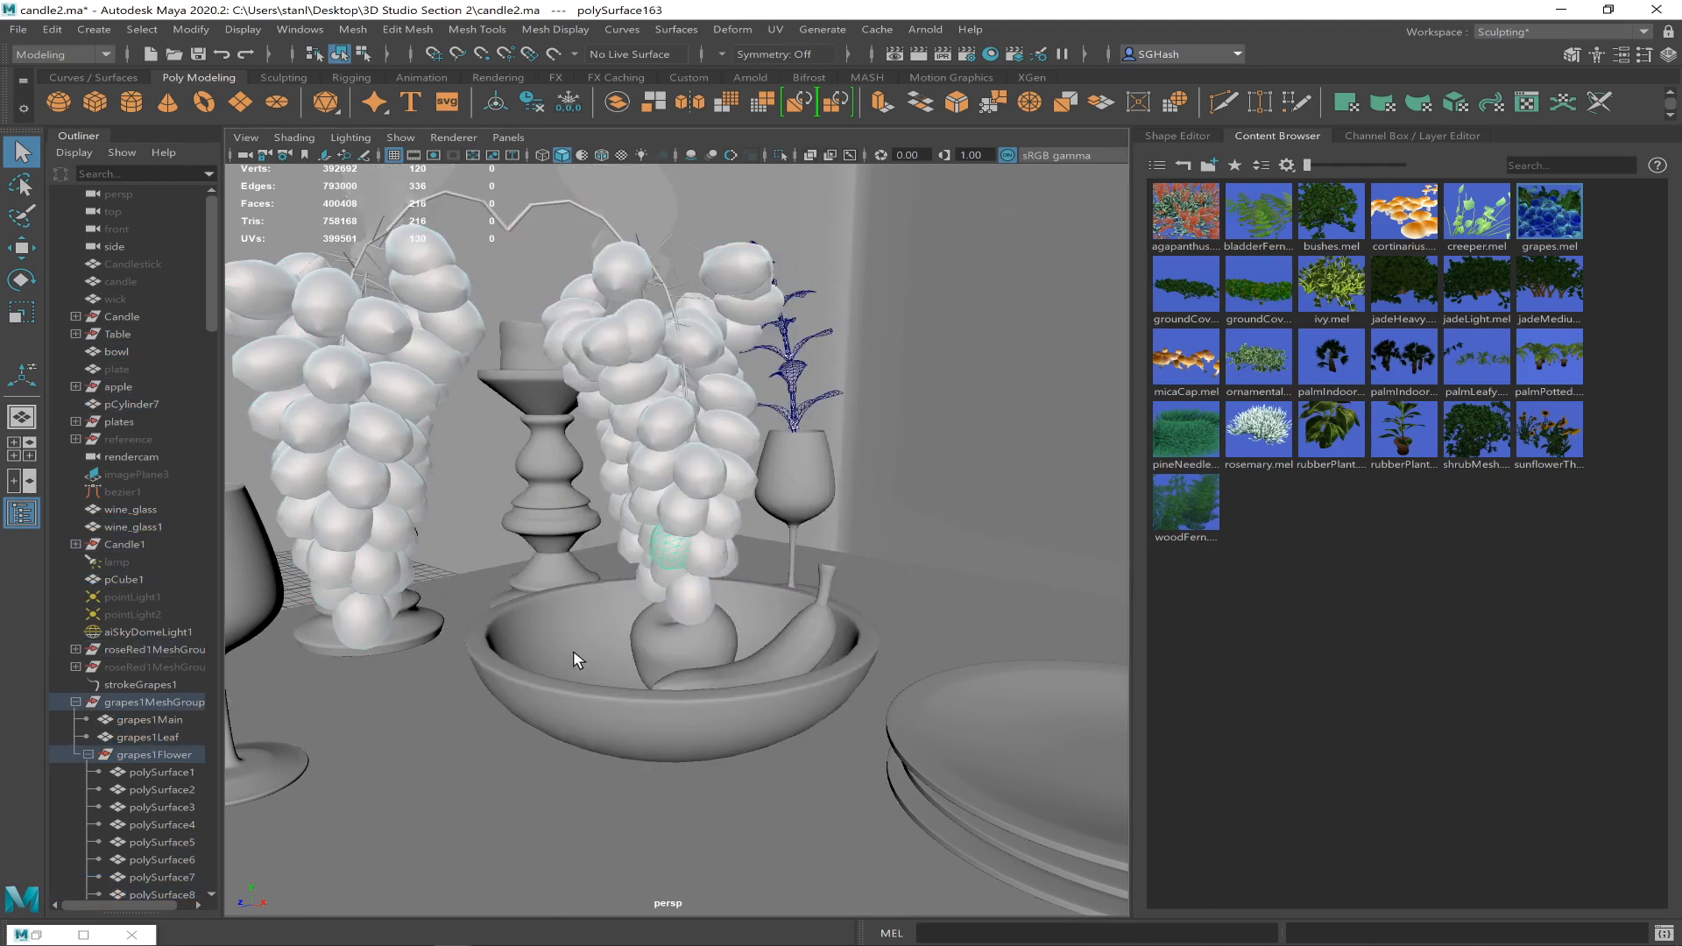
- Isolate the grapes1Flower group in the perspective view and clear the selection
left_click(180, 754)
right_click_drag(716, 489, 551, 485, "alt")
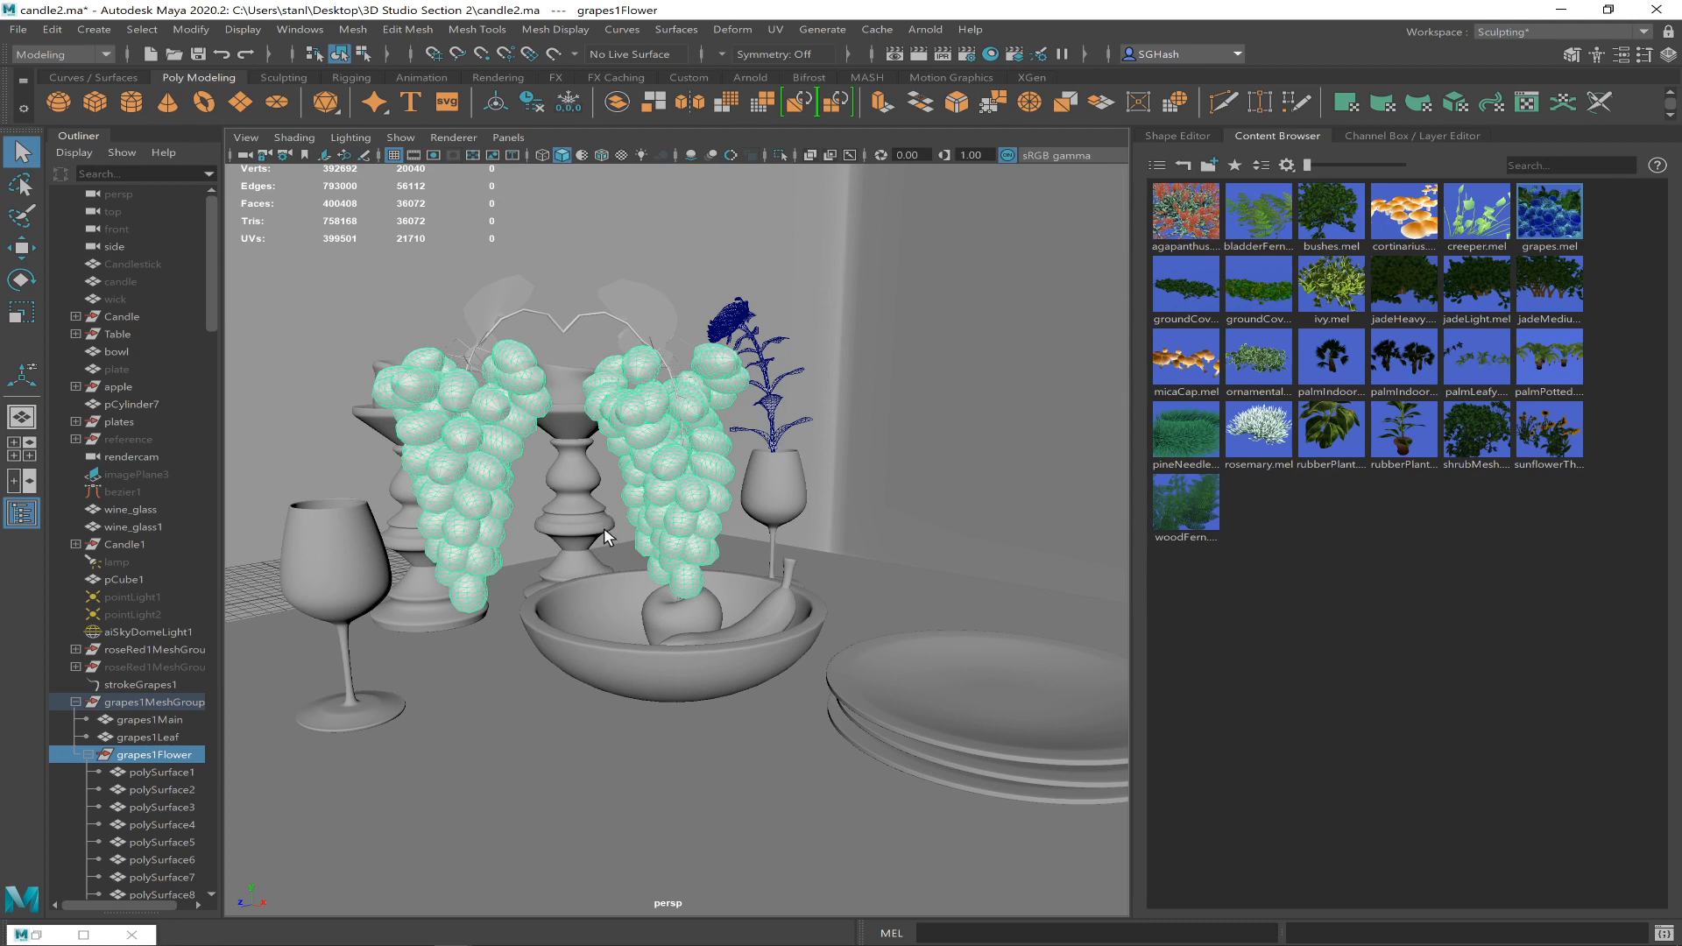
key("ctrl+1")
left_click(837, 549)
- Delete all grapes of the bunch that hung above the fruit bowl and show the full scene again
left_click_drag(795, 321, 571, 633)
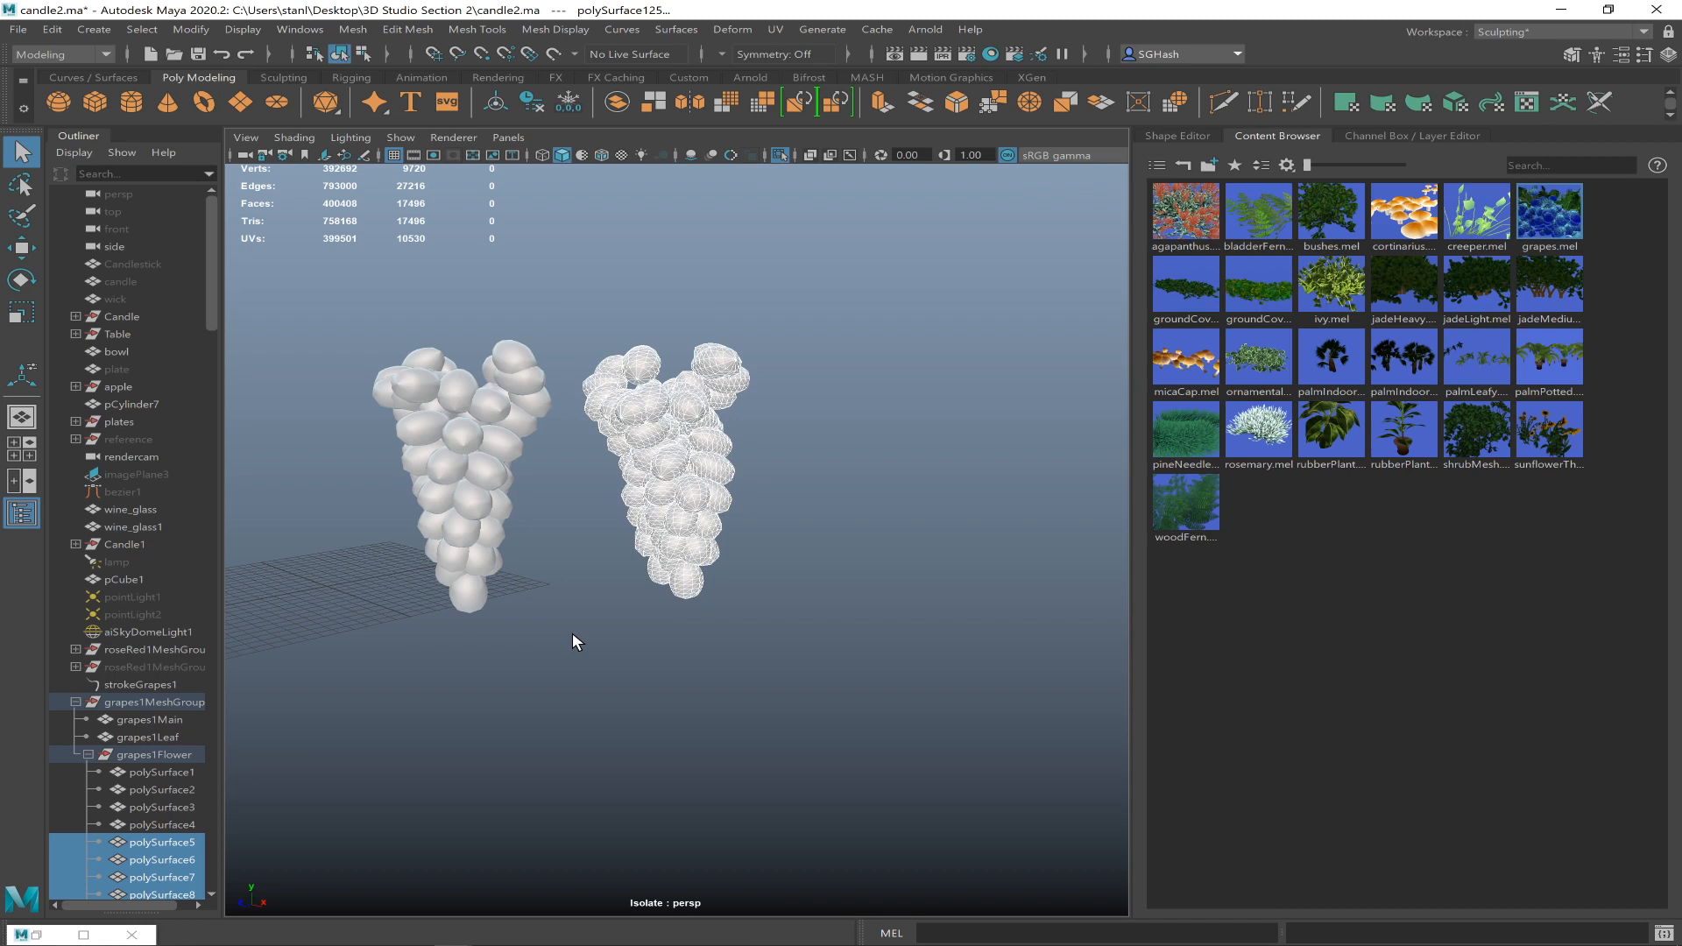
key("Delete")
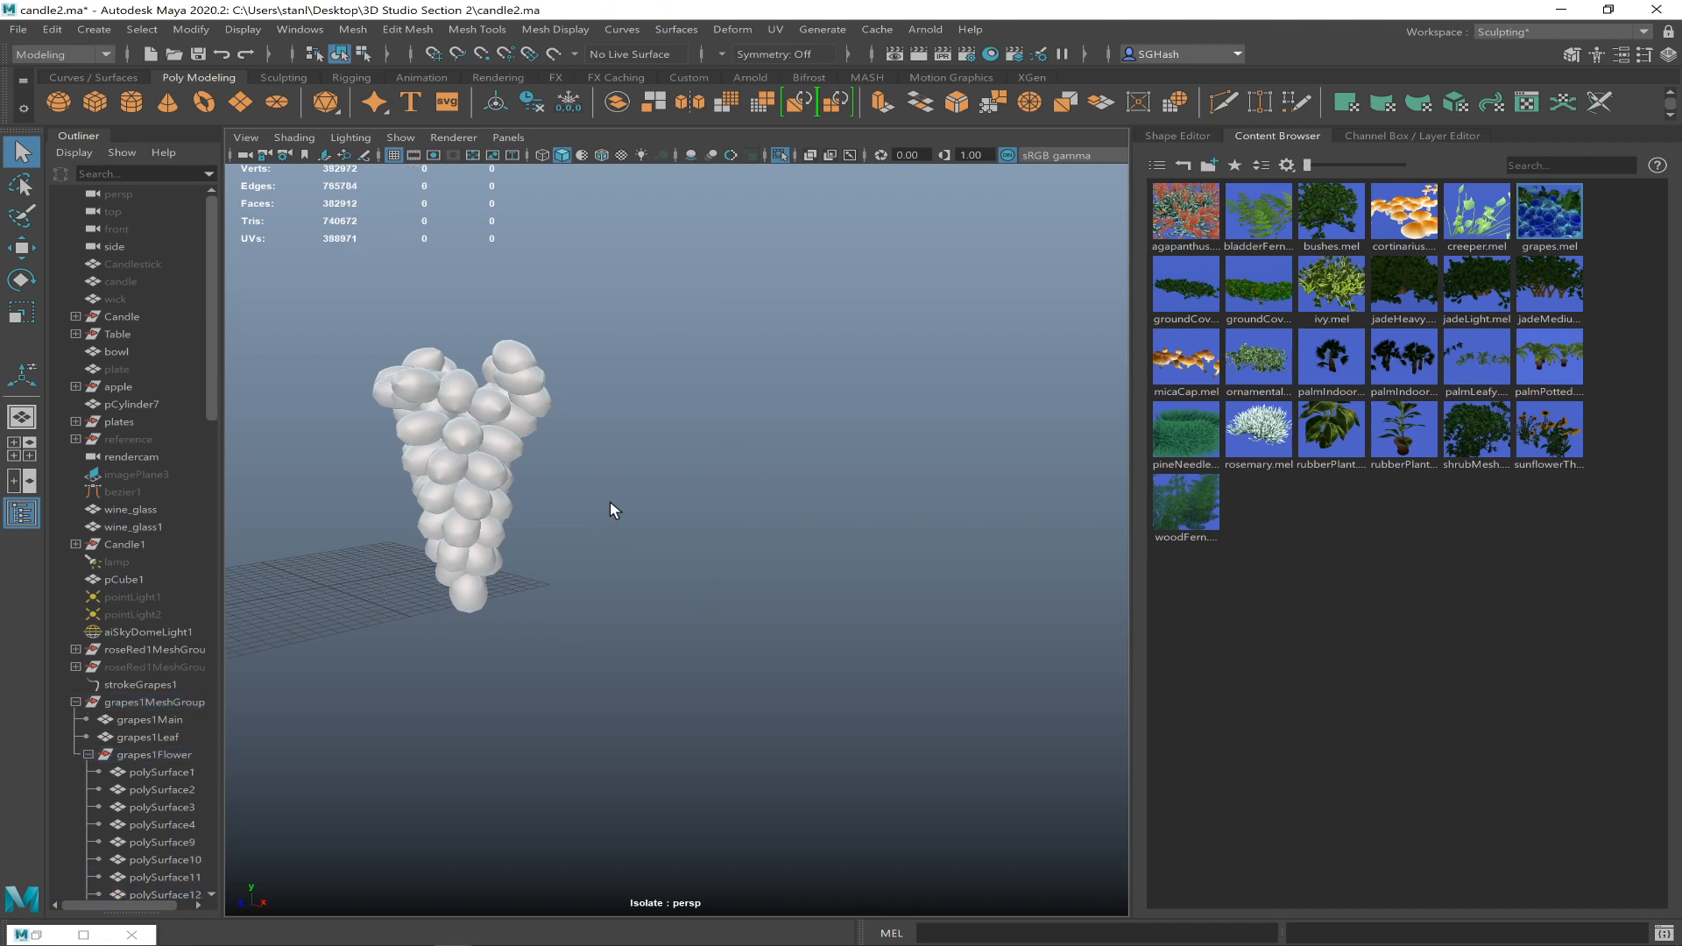
key("ctrl+1")
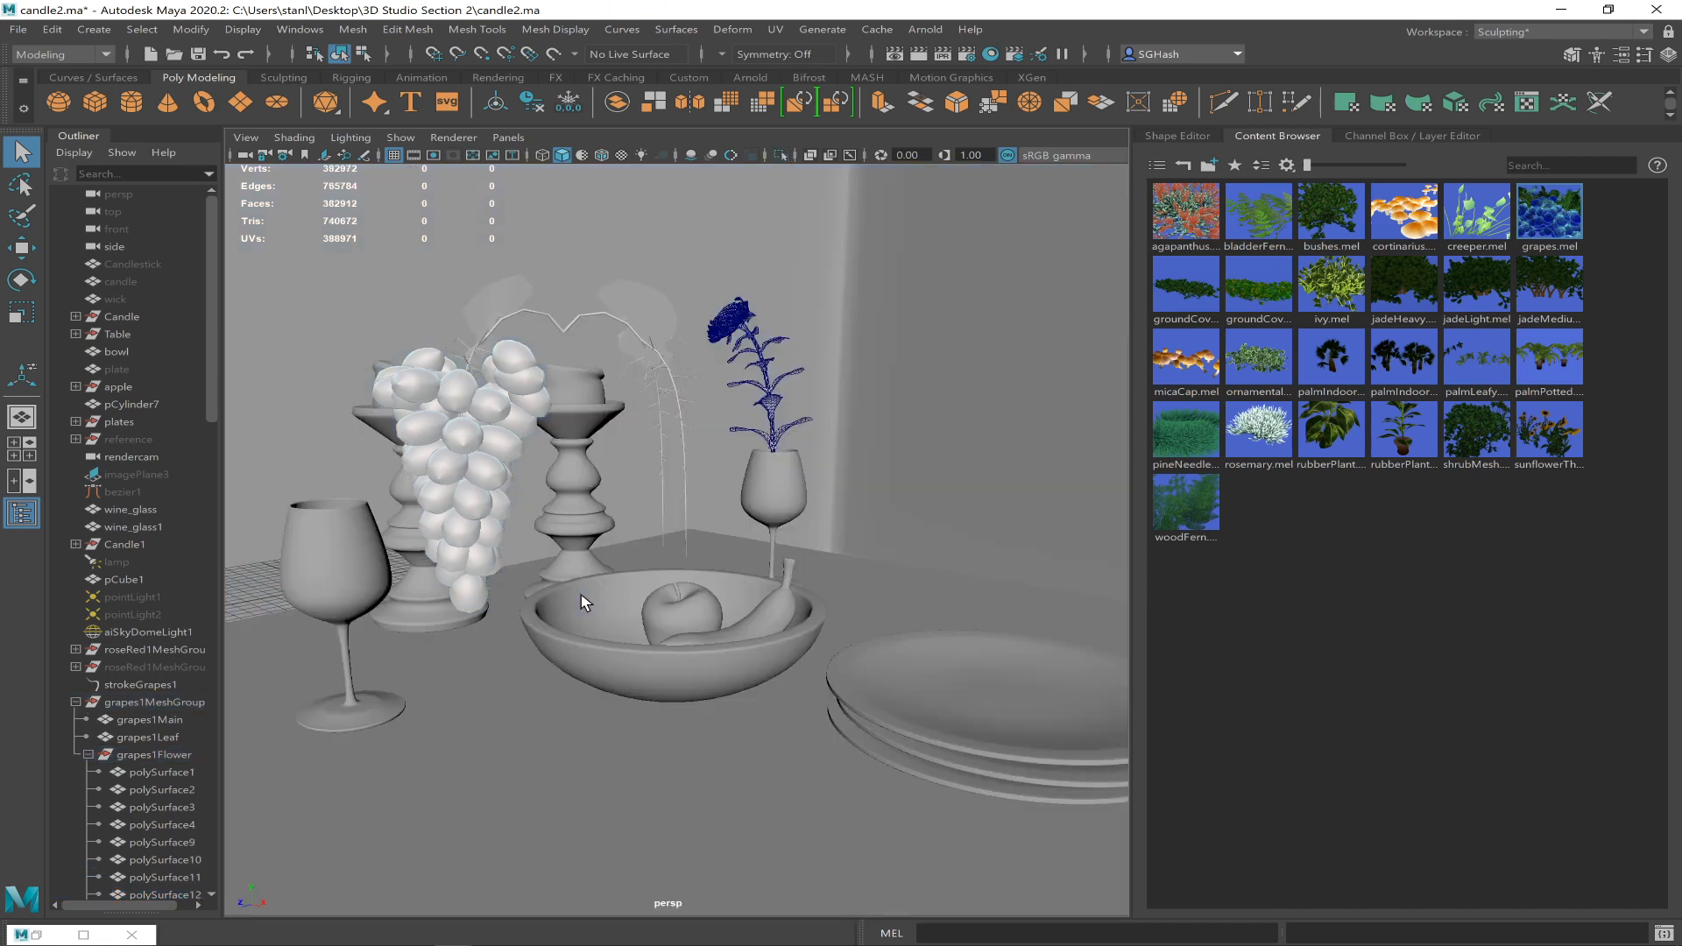
- Isolate the grapes1Main stem mesh and separate it into individual pieces
left_click(561, 326)
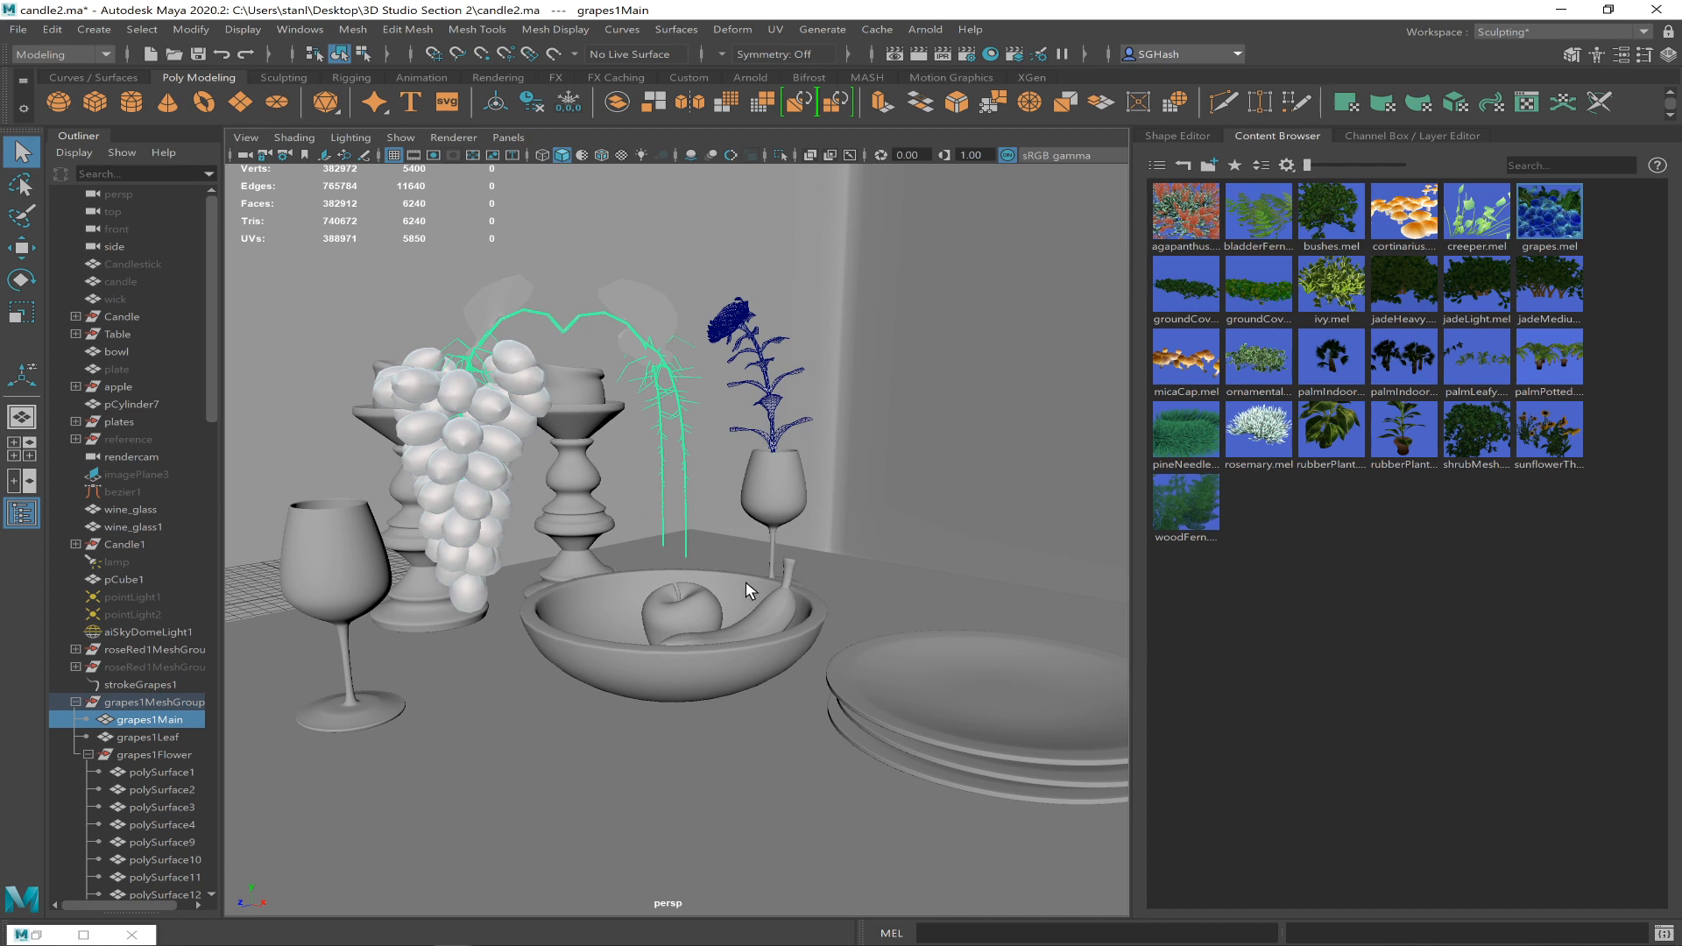
key("ctrl+1")
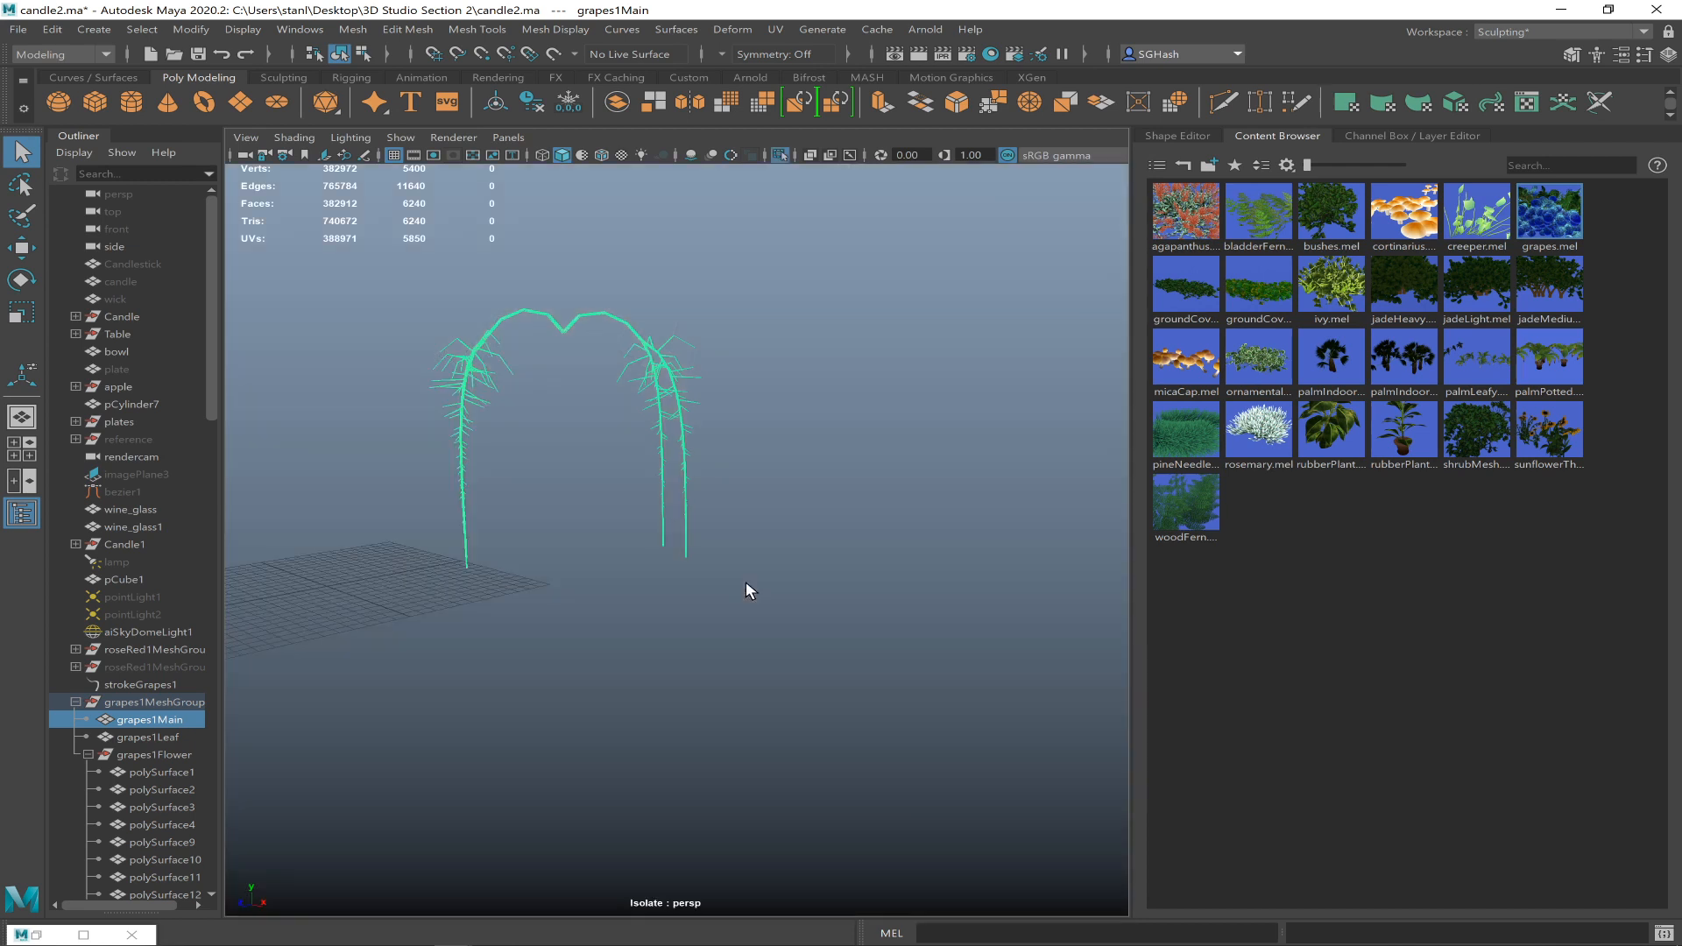
left_click(601, 366)
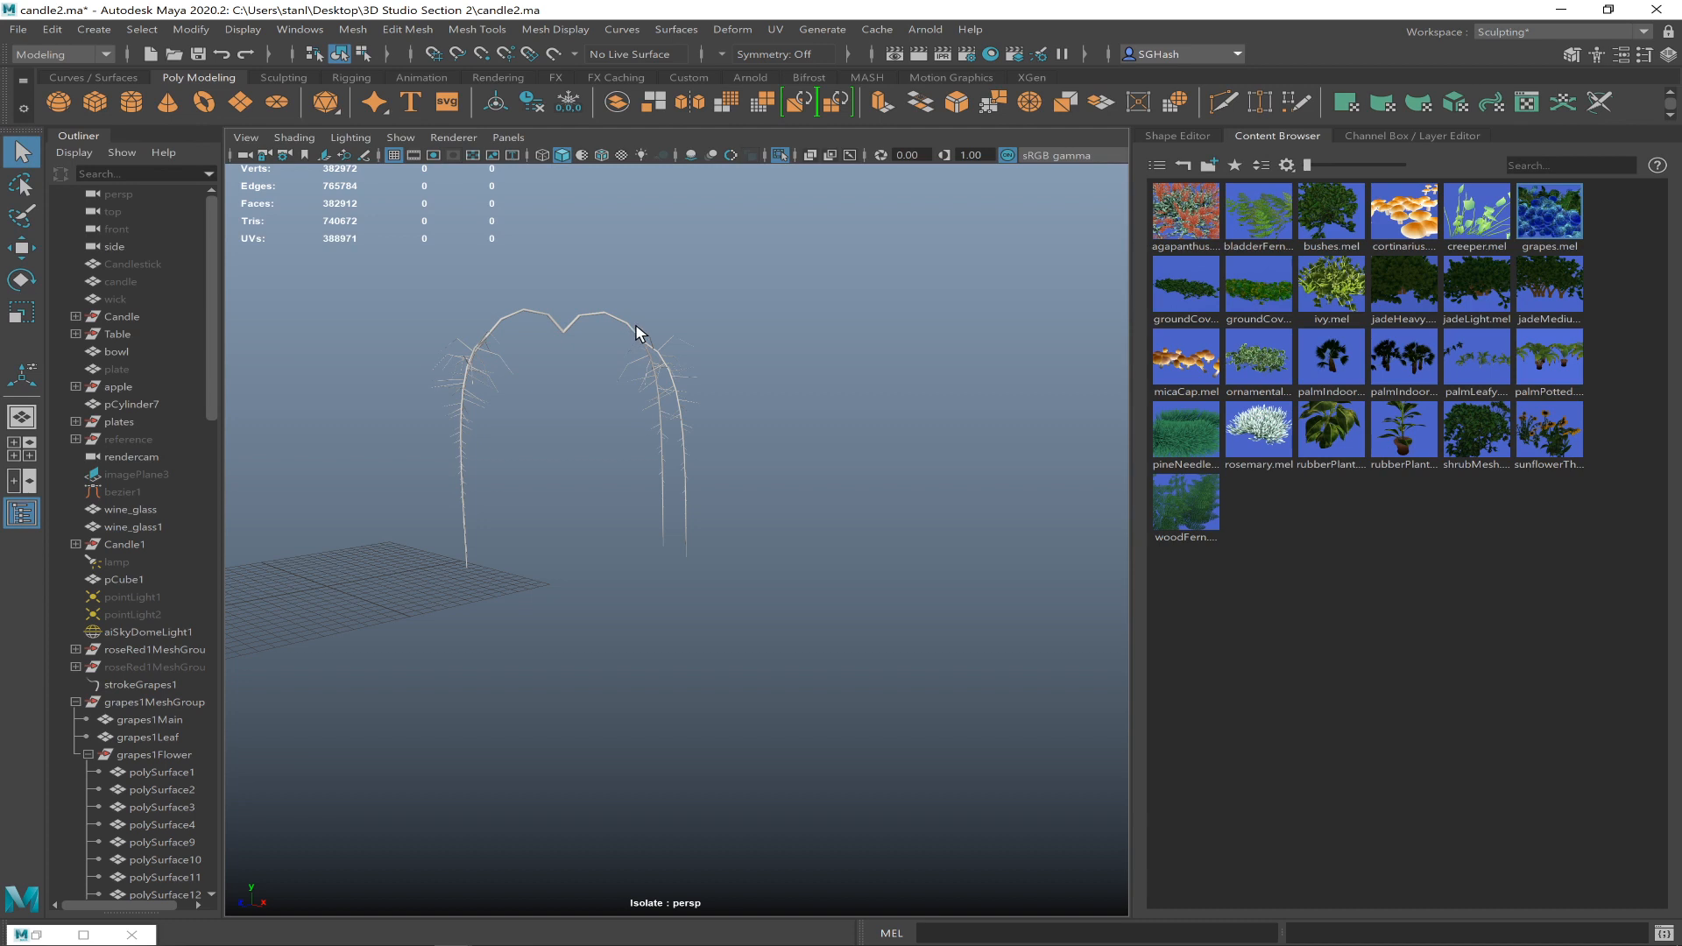
left_click(644, 350)
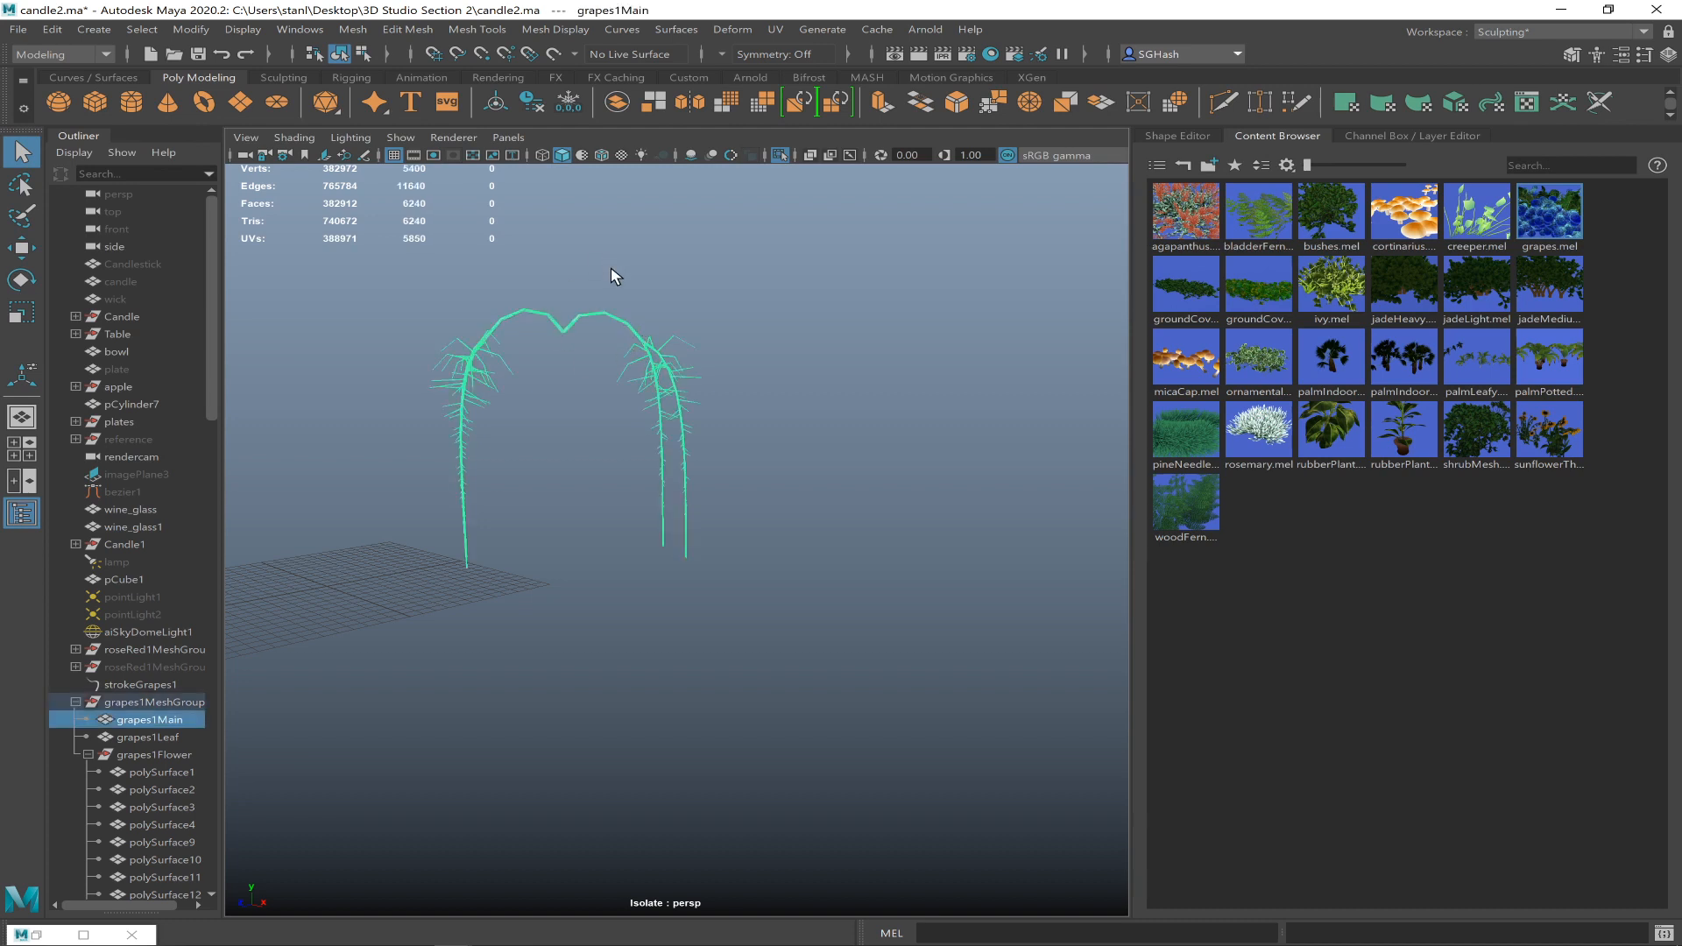
left_click(654, 101)
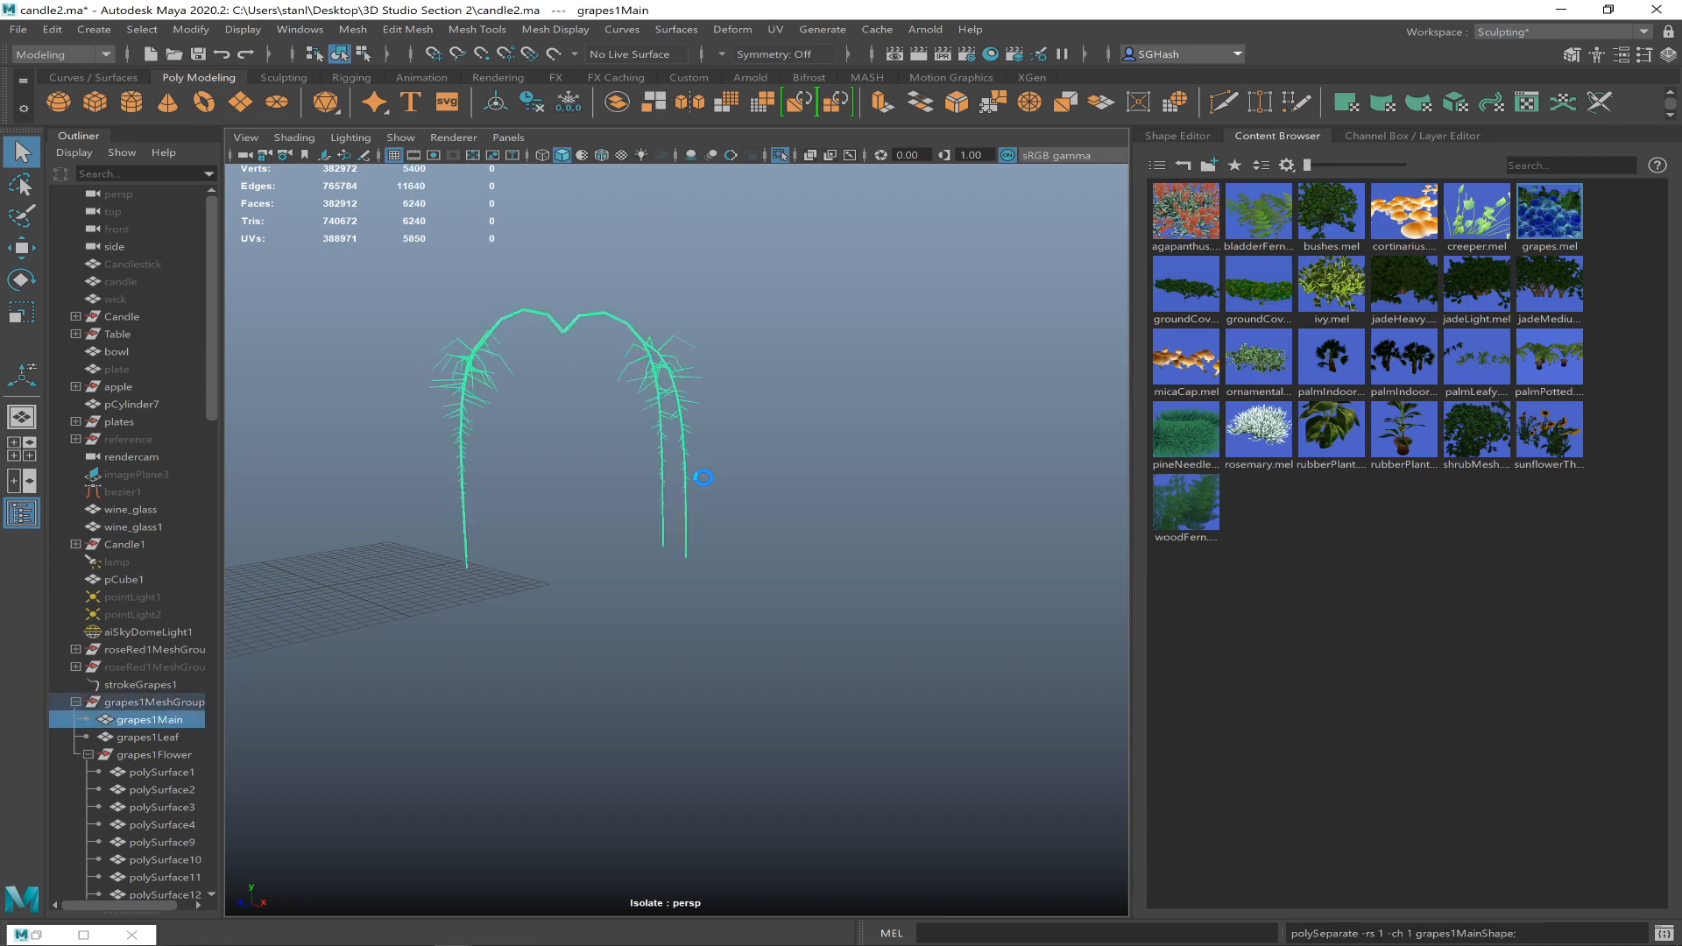
- Show the full scene again and select the long hanging stem above the fruit bowl as a whole object
left_click(616, 489)
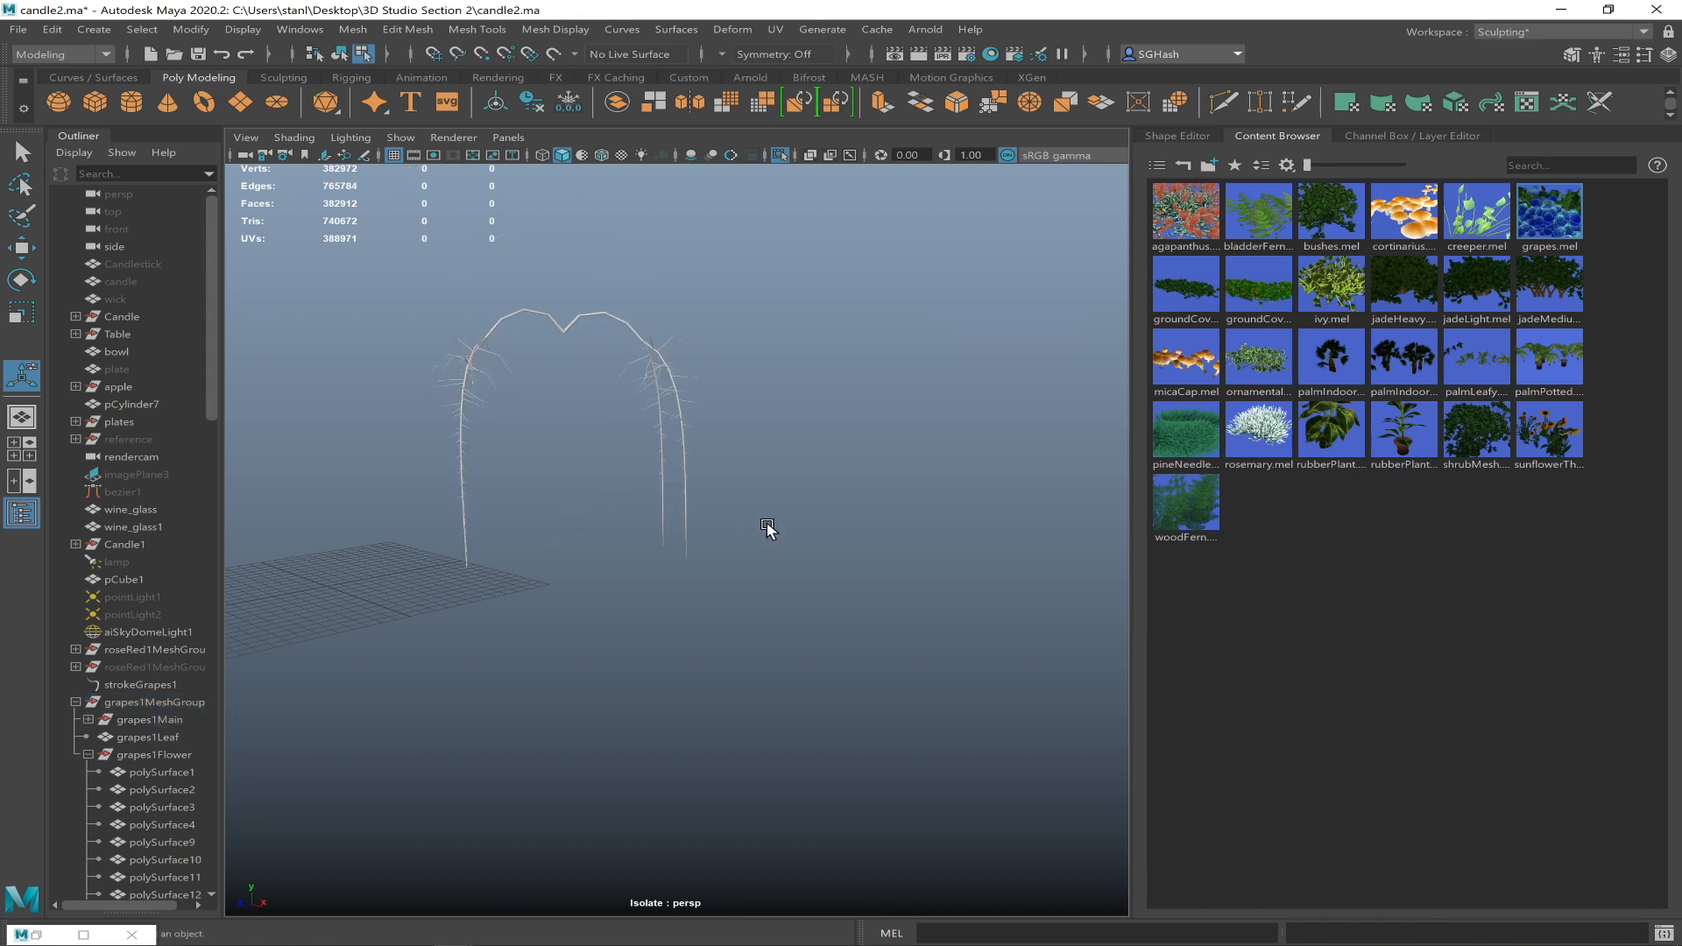
key("ctrl+1")
left_click(681, 401)
double_click(685, 440)
left_click(687, 464)
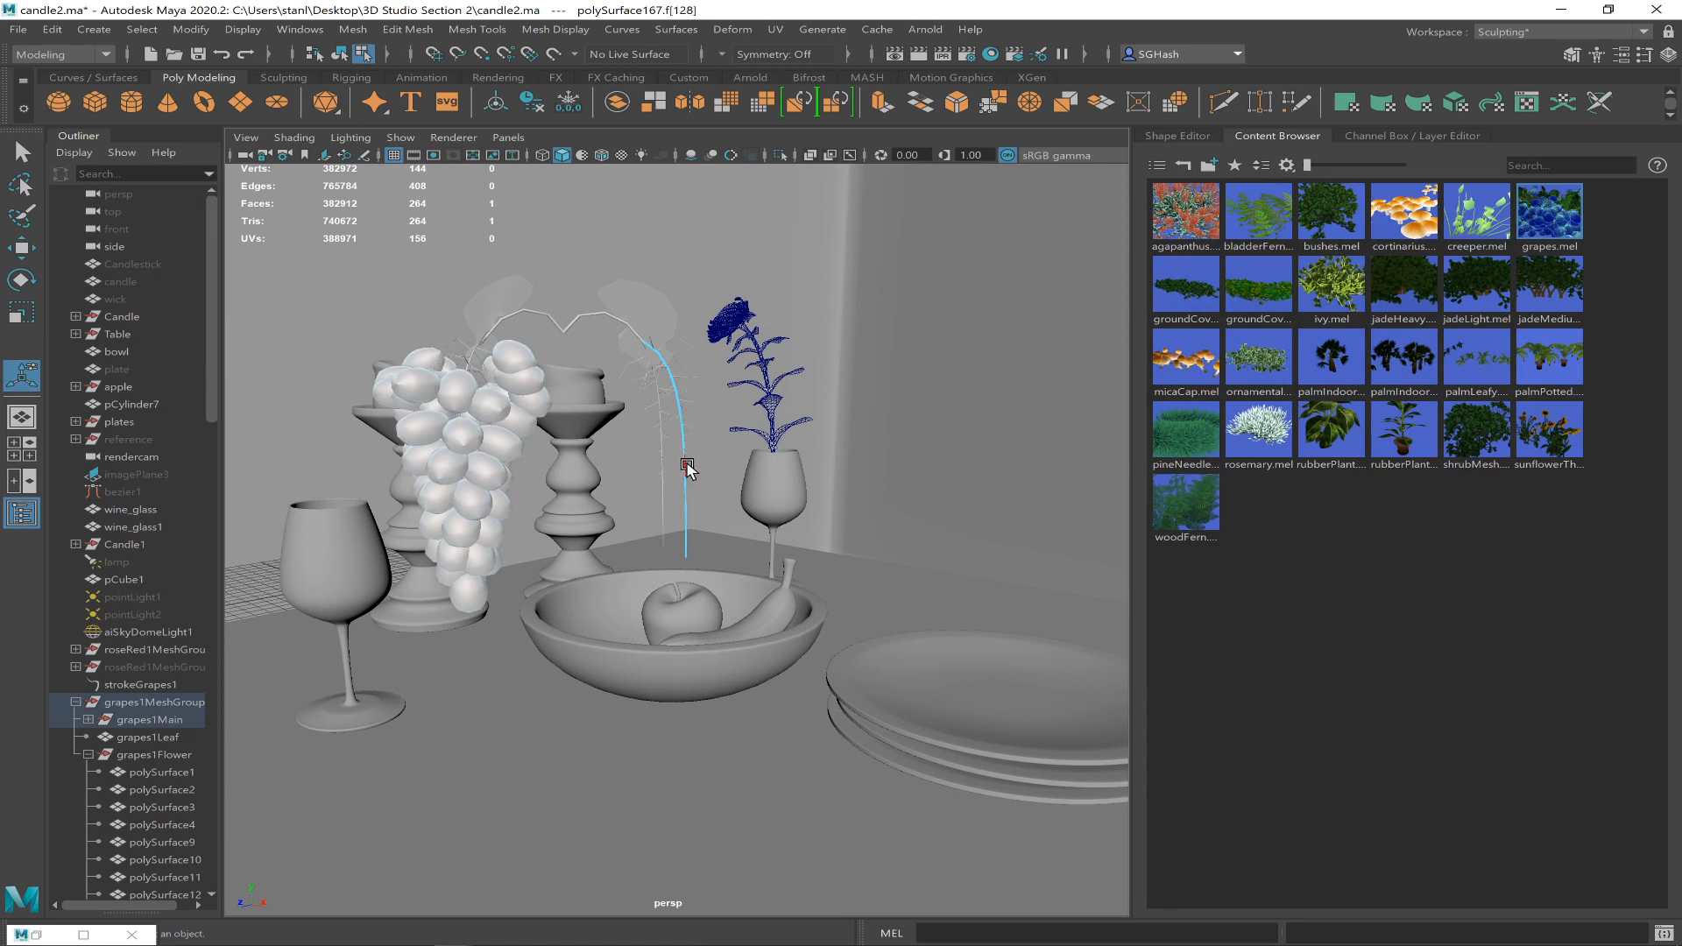
key("q")
key("F8")
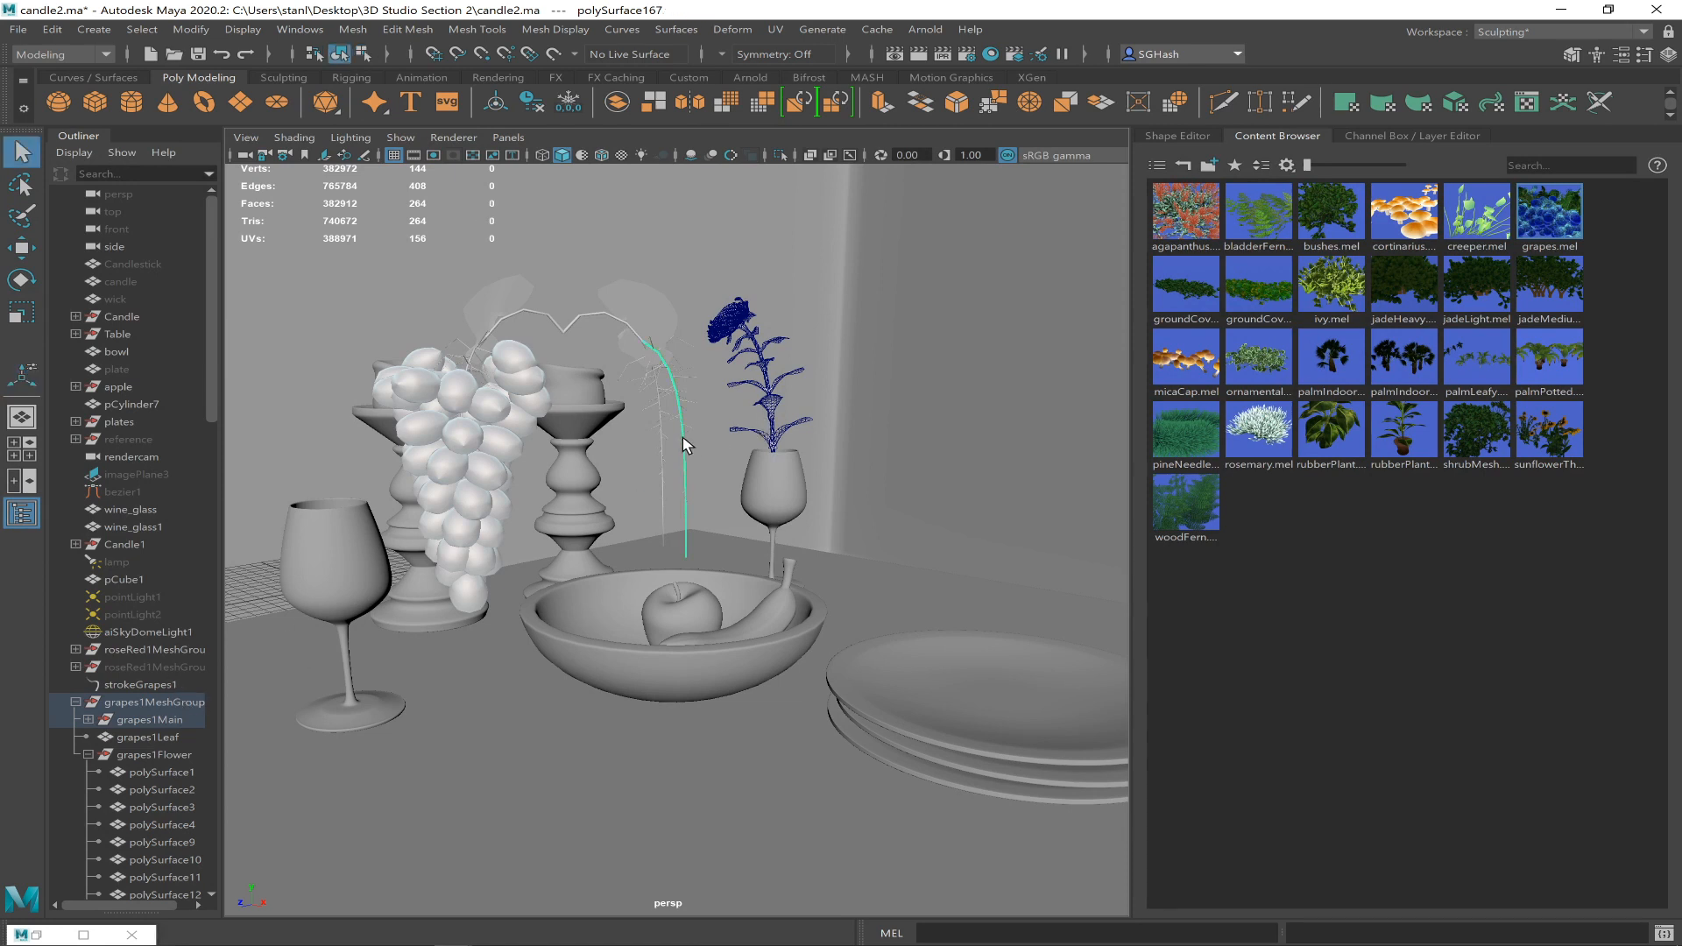
- Try to select the second hanging stem and the curved connecting stem directly in the full scene
left_click(660, 472)
left_click(658, 457)
left_click(661, 457)
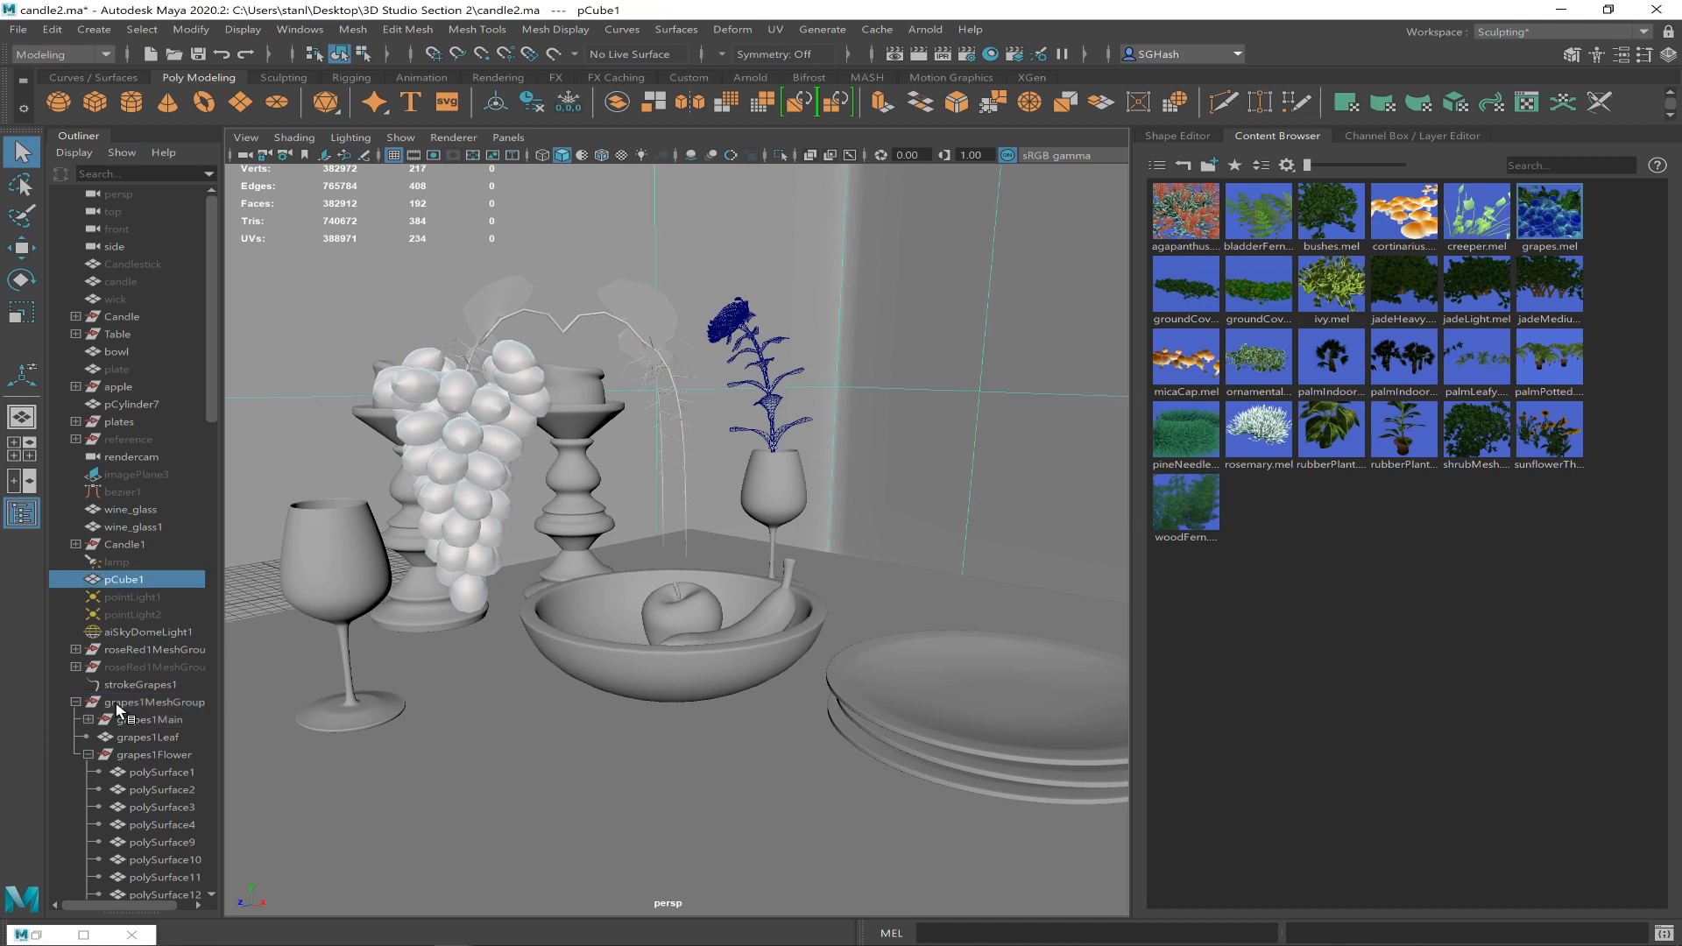
left_click(606, 319)
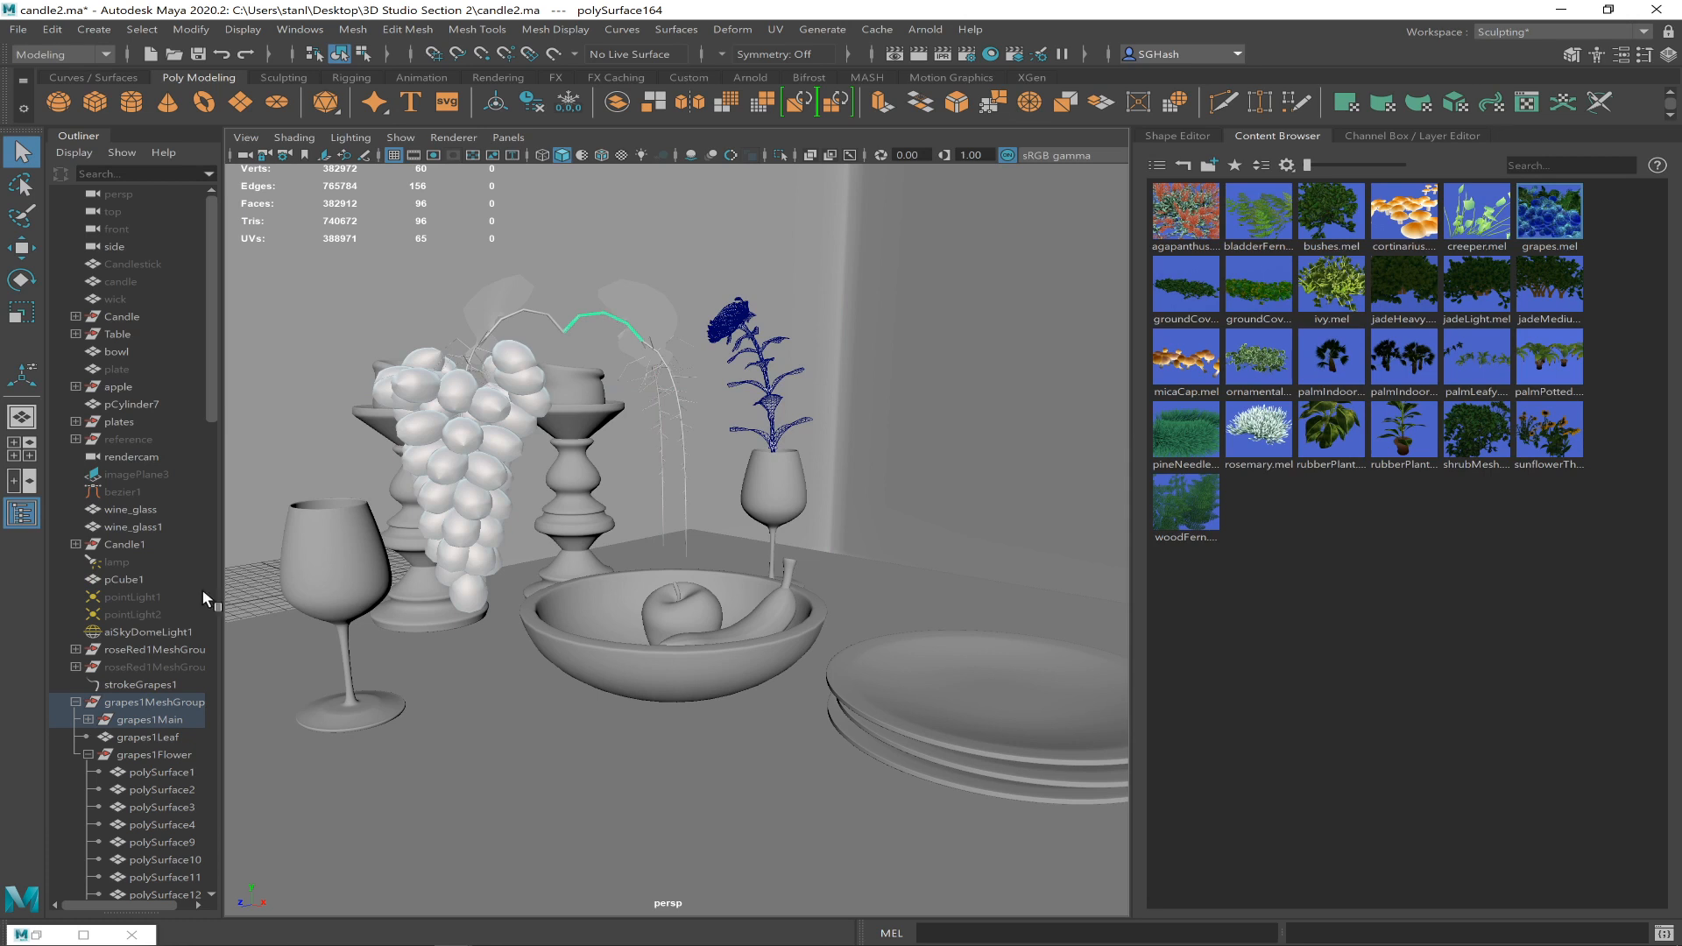
- Isolate the grapes1MeshGroup group and delete the two long hanging stems that carry no grapes
left_click(156, 702)
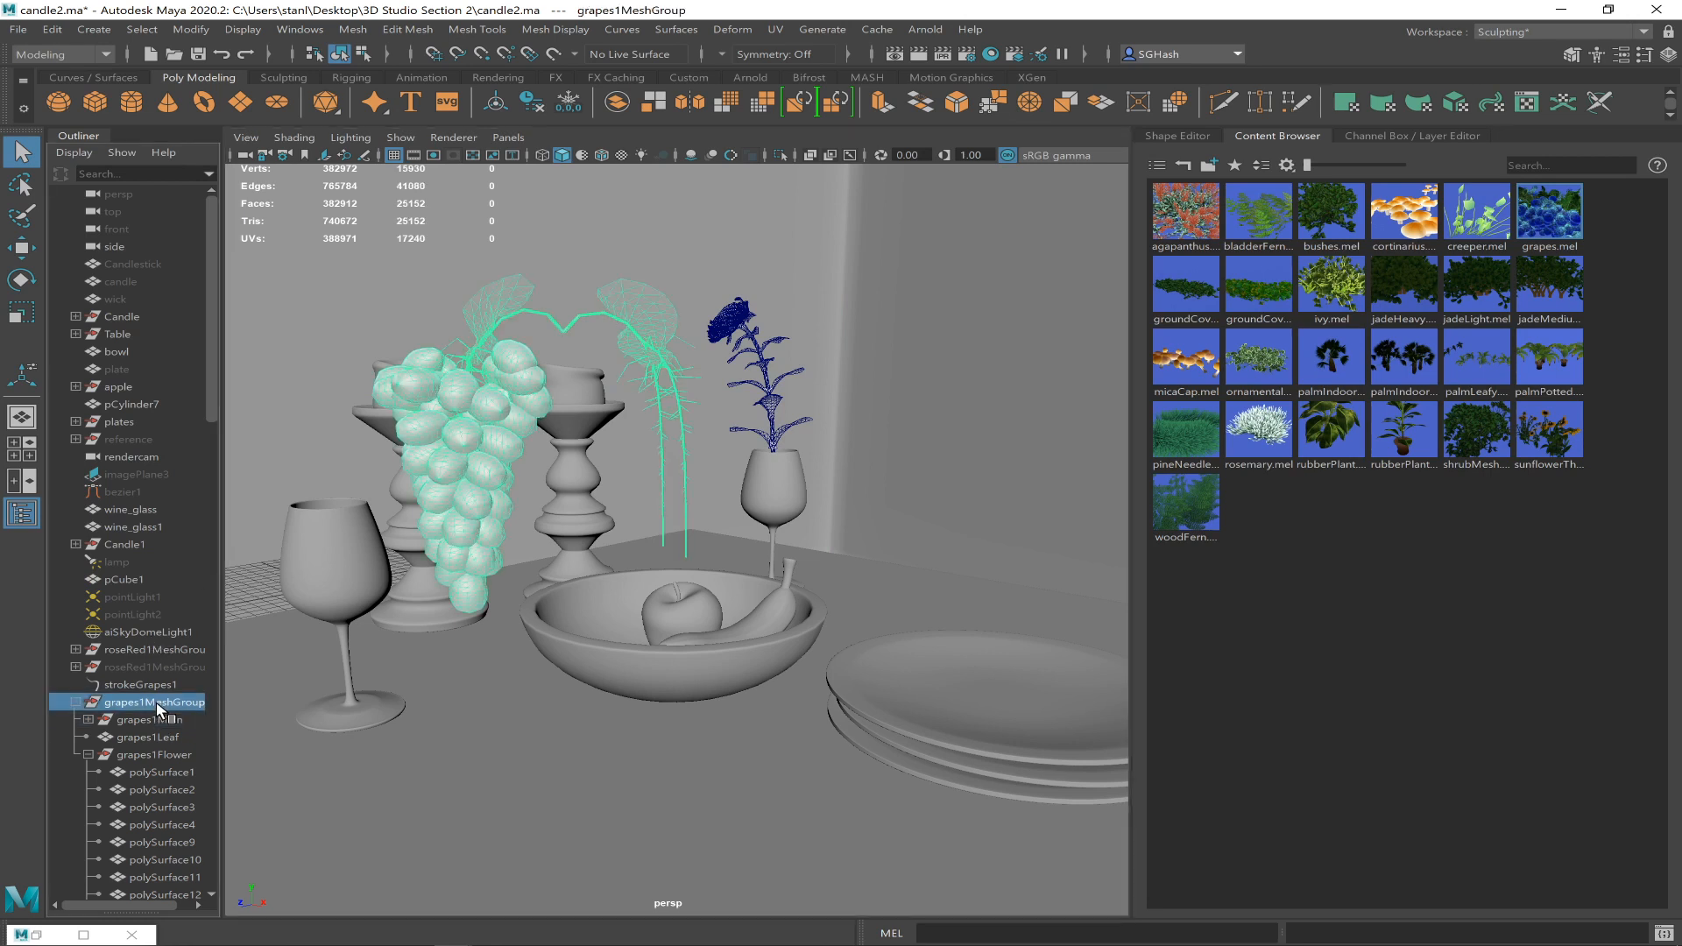
key("ctrl+1")
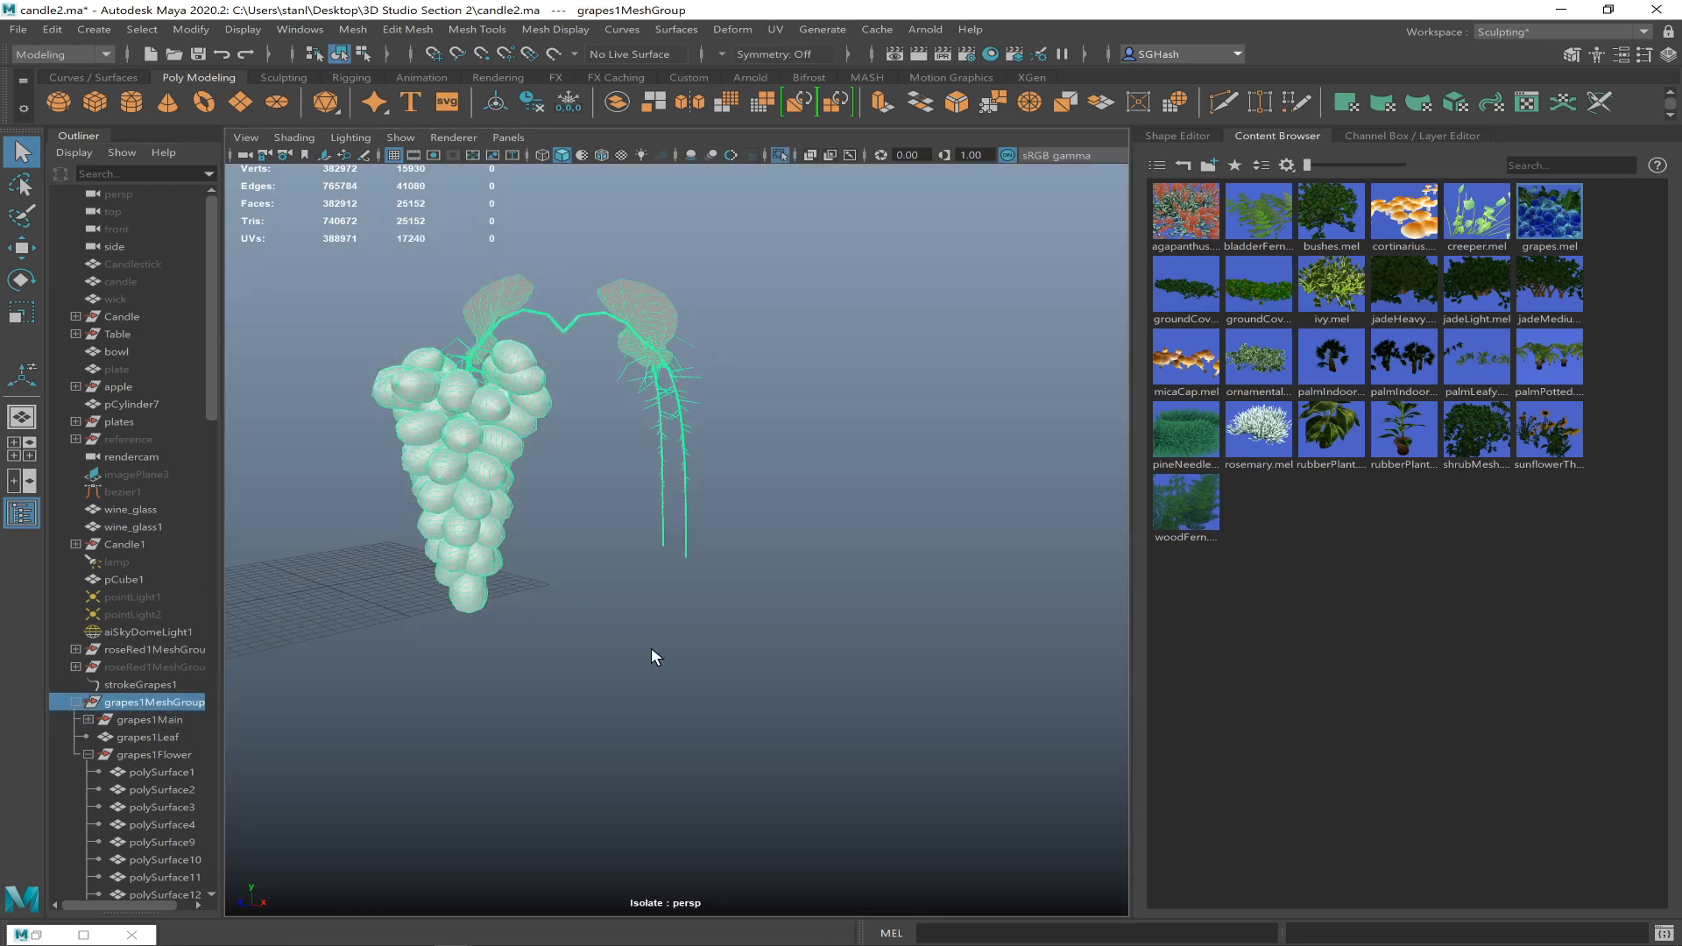
left_click(666, 596)
left_click(687, 550)
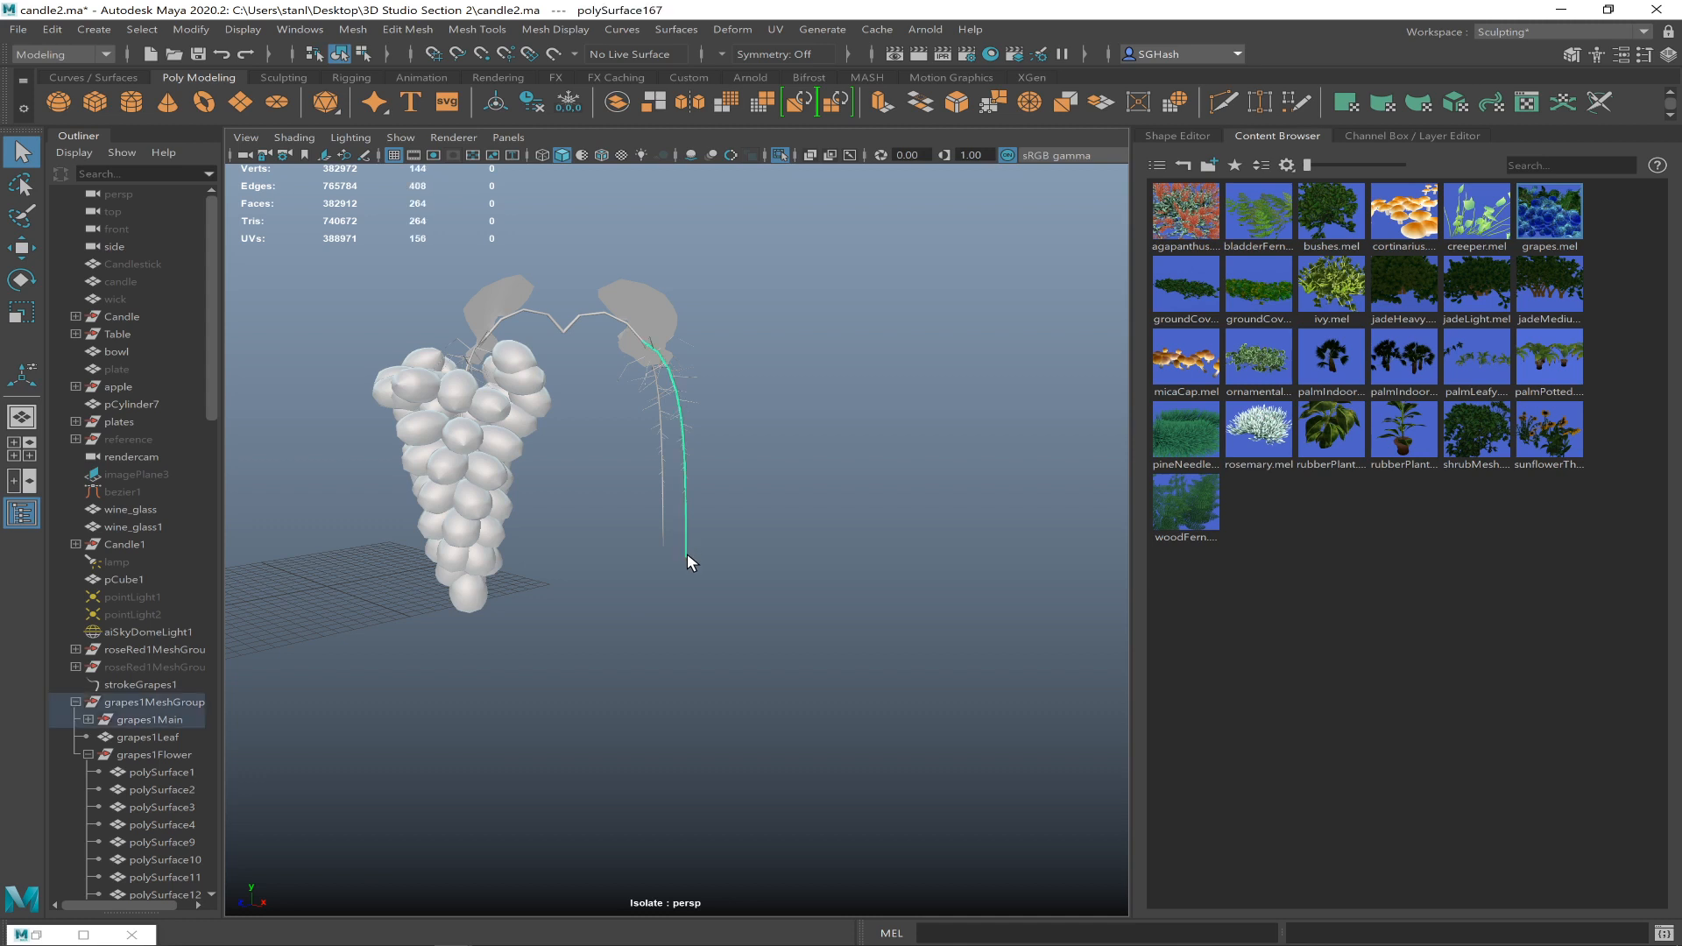
left_click(681, 545)
left_click(664, 517)
key("Delete")
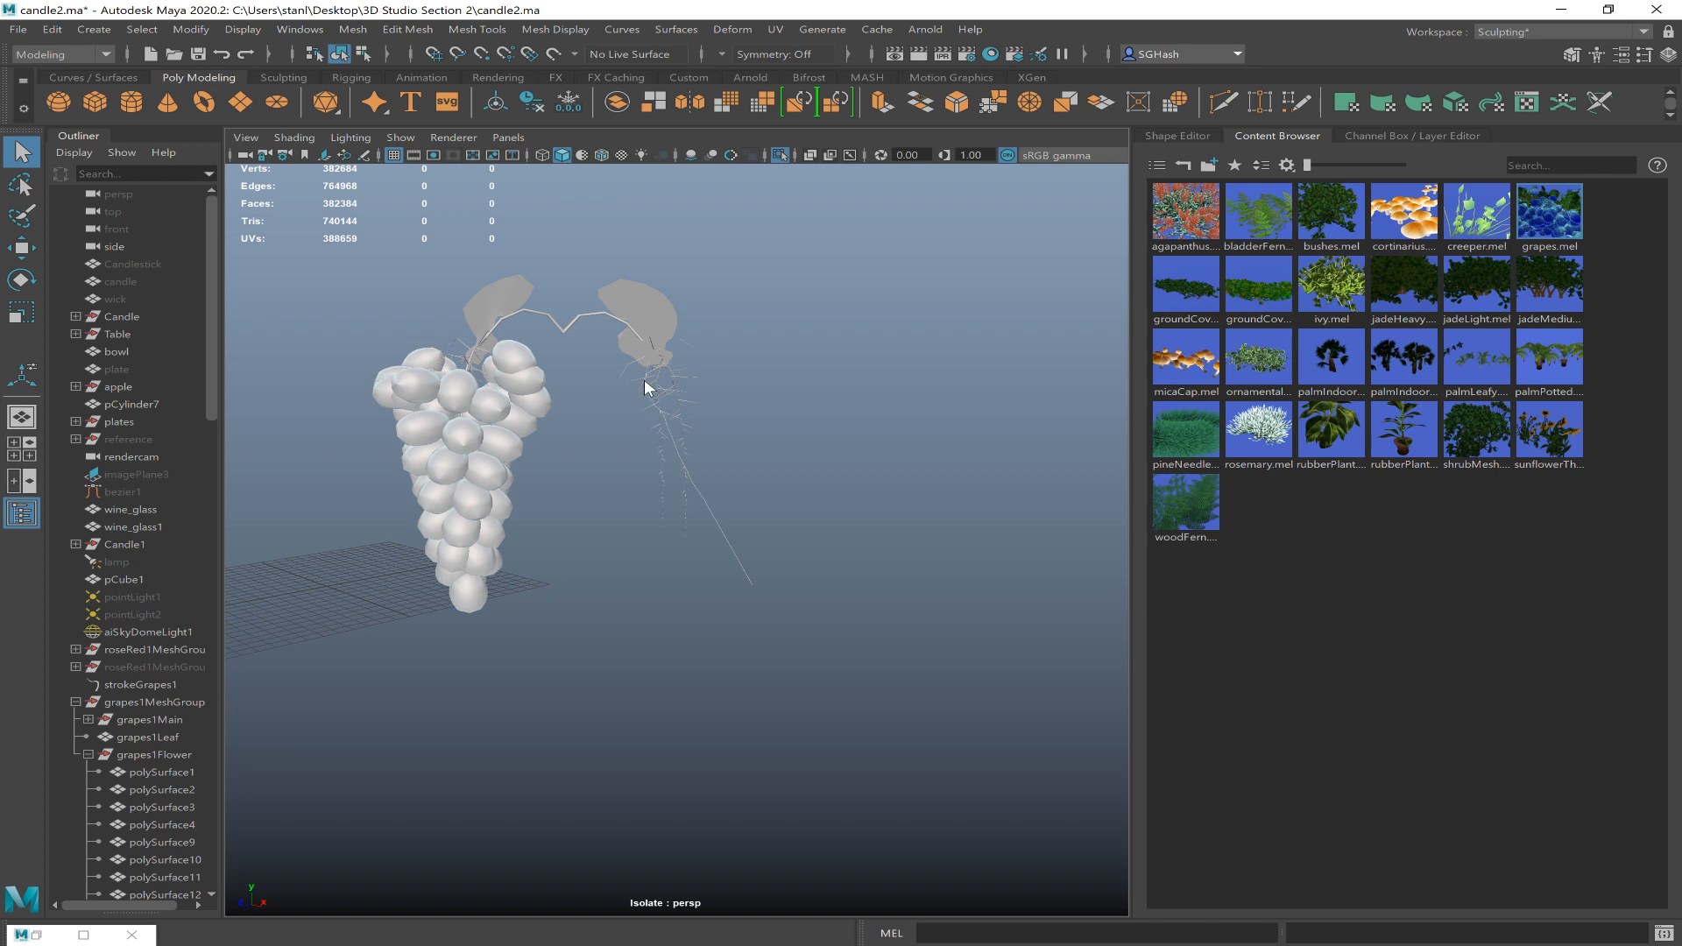
- Delete the lassoed twigs, connecting stem and leaf beside the remaining bunch, and show the full scene again
left_click(21, 185)
mouse_move(595, 355)
left_mouse_down()
mouse_move(763, 295)
mouse_move(713, 571)
mouse_move(643, 606)
left_mouse_up()
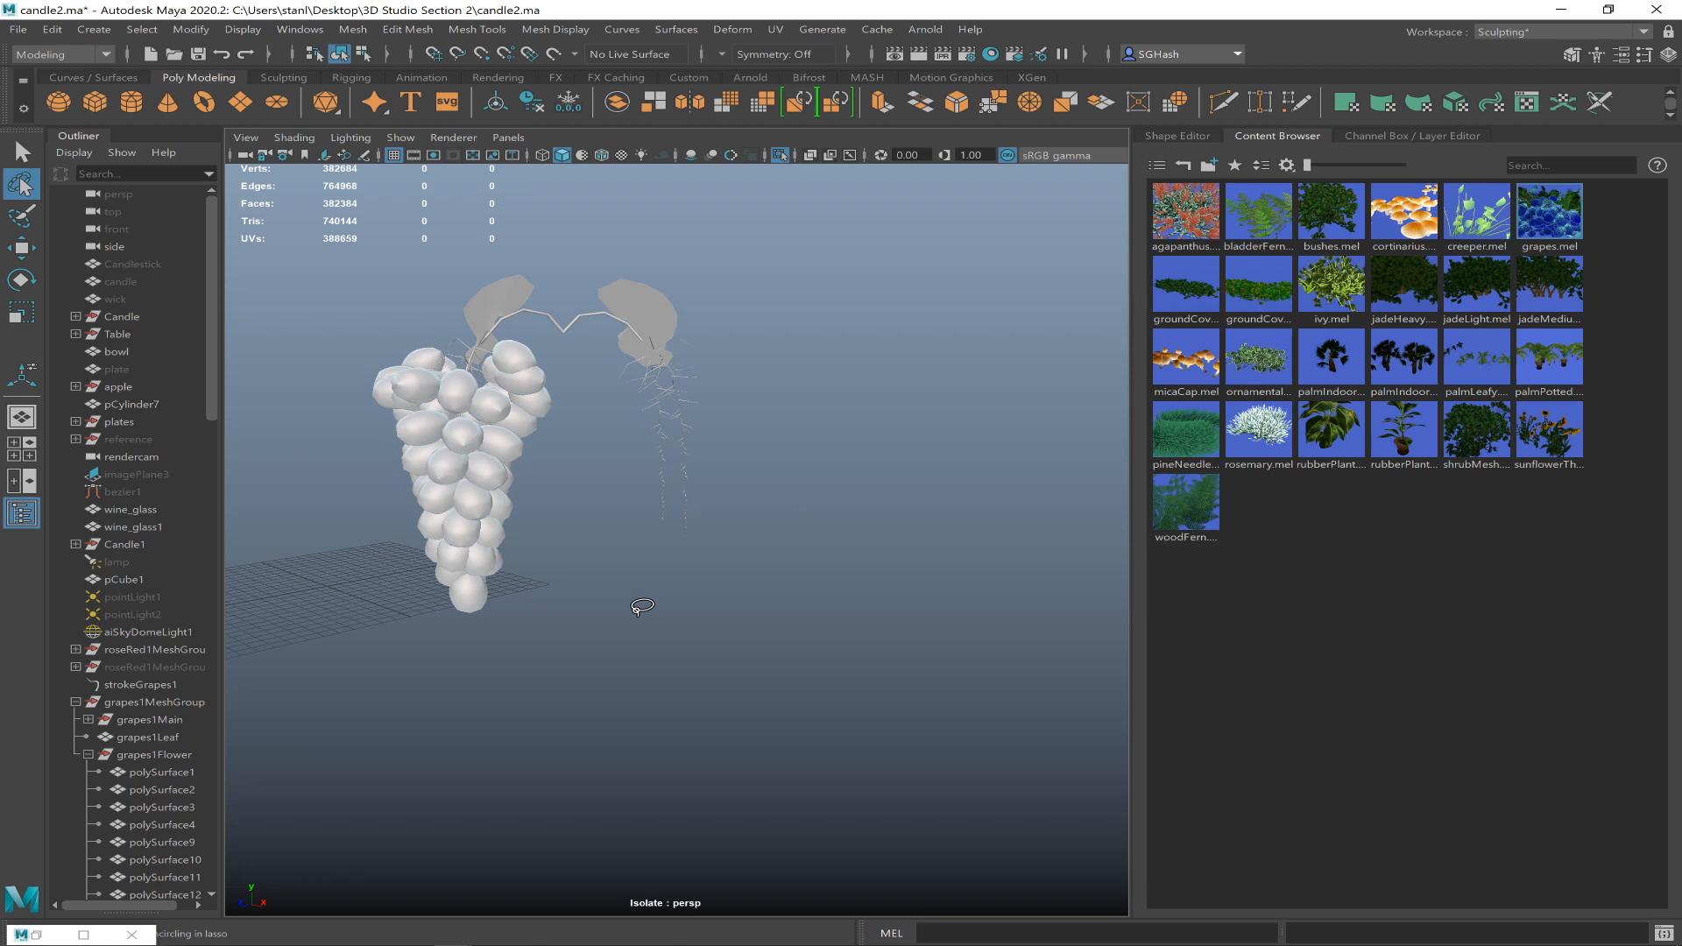
key("Delete")
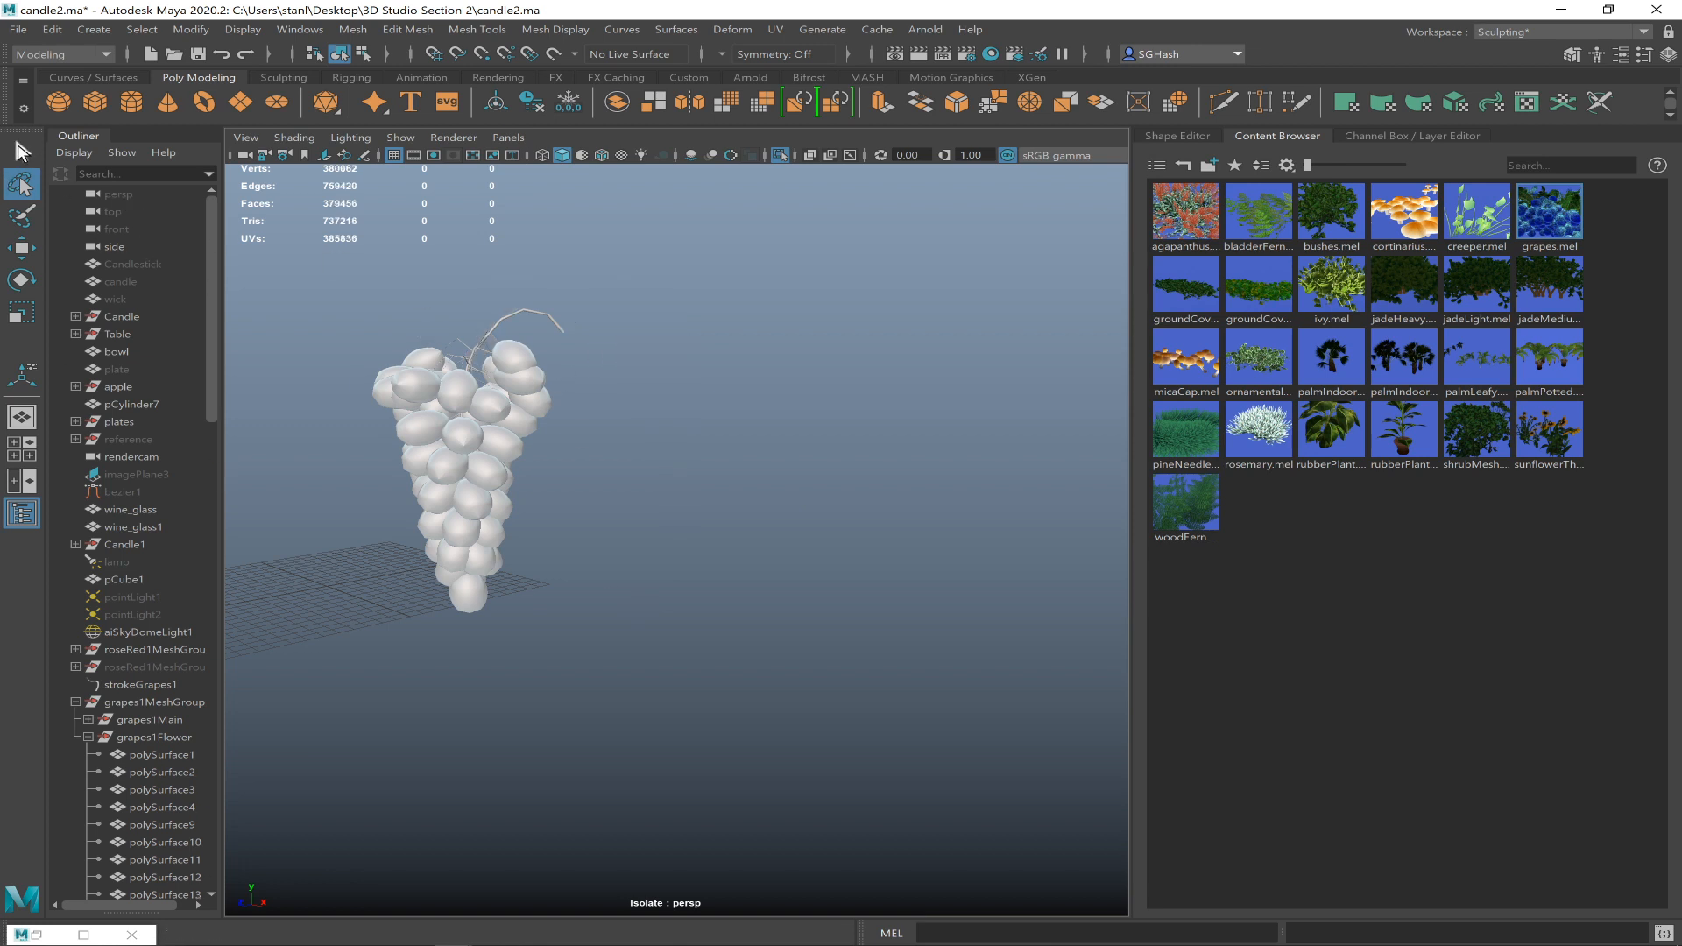
key("q")
key("ctrl+1")
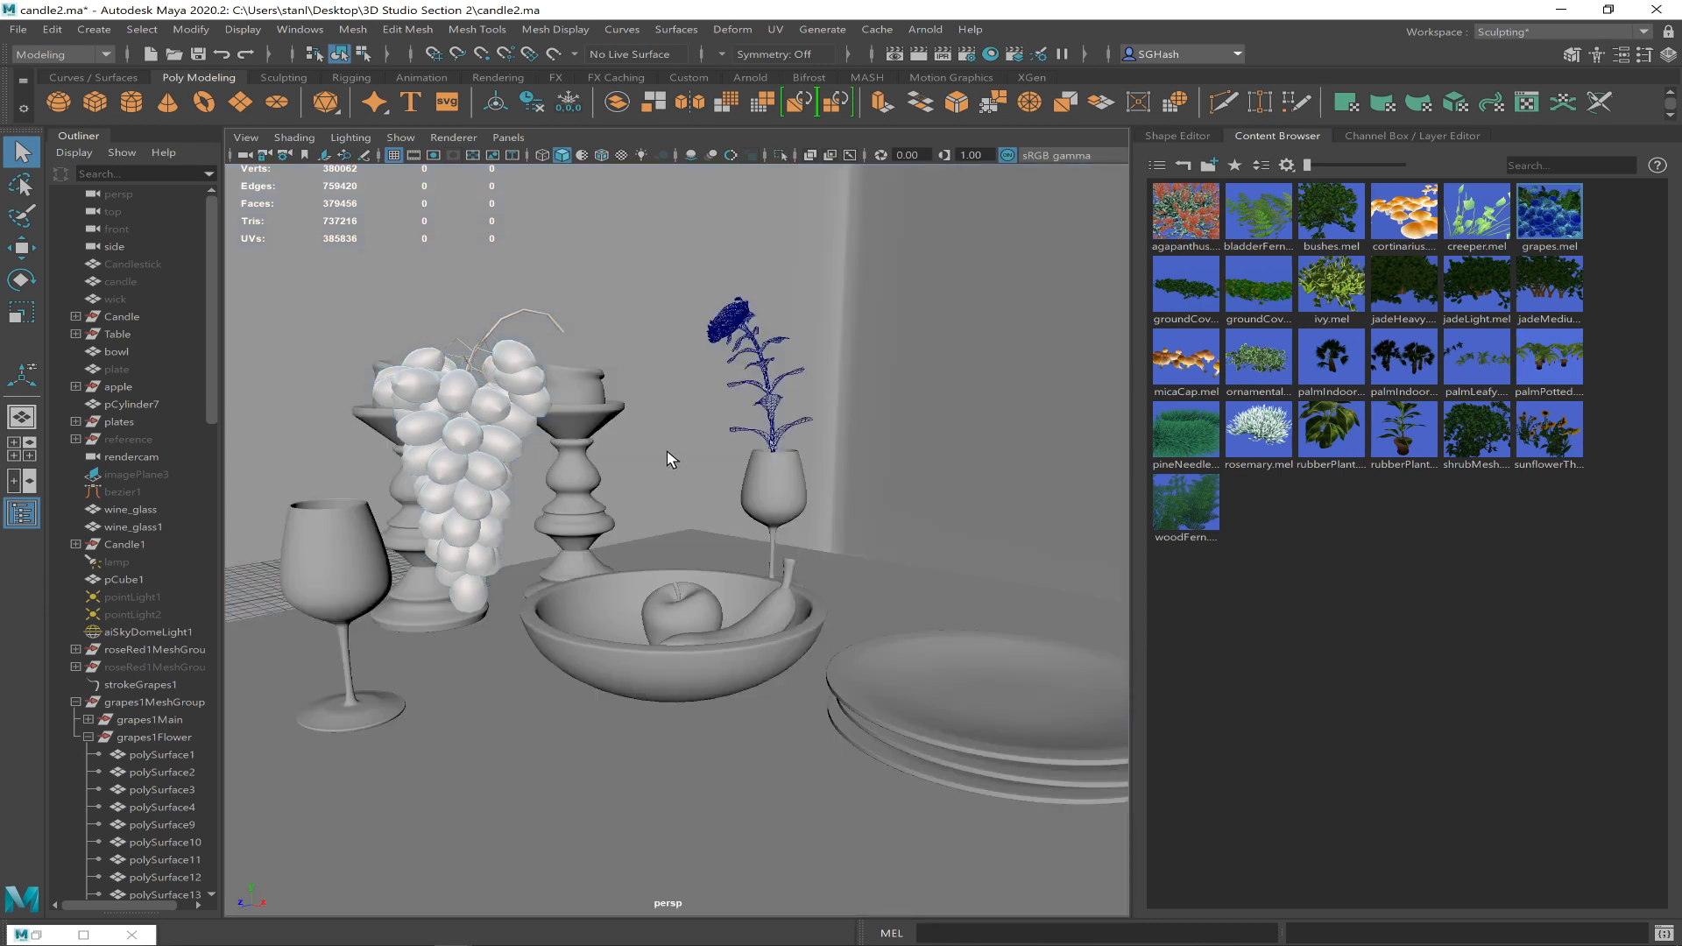
- Undo the stem, twig and leaf deletions back to the full scene with the grapes1MeshGroup group selected
key("ctrl+z")
key("ctrl+z")
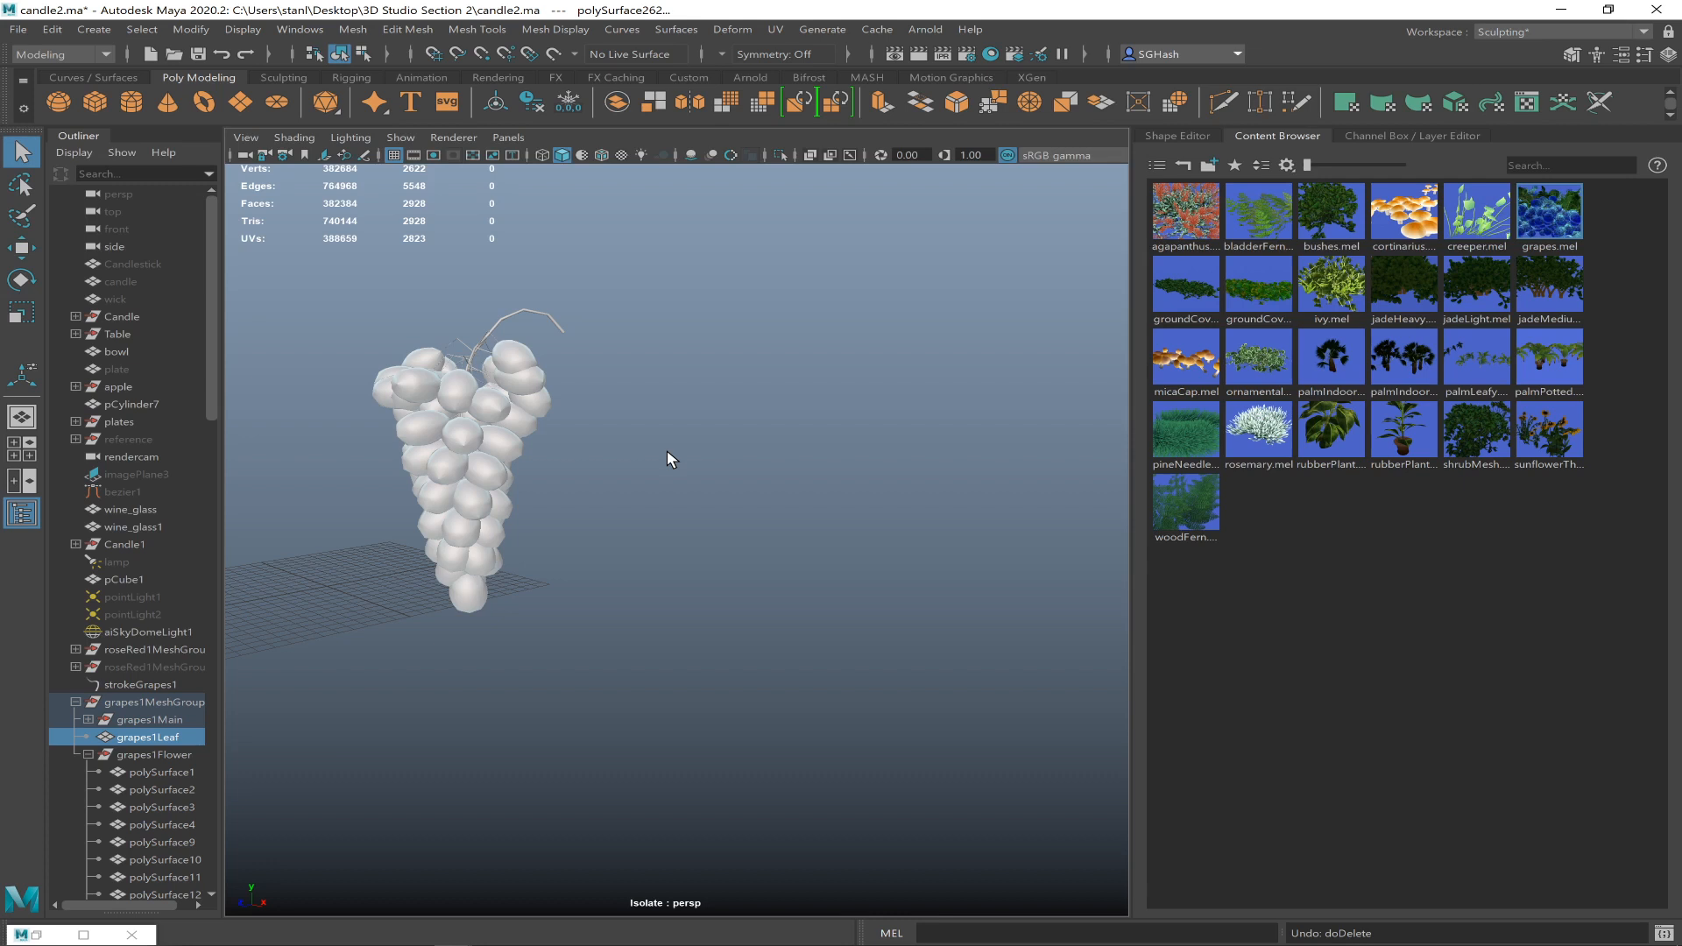
key("ctrl+z")
key("ctrl+z")
key("ctrl+z")
key("ctrl+z")
key("ctrl+z")
key("ctrl+z")
key("ctrl+z")
key("ctrl+z")
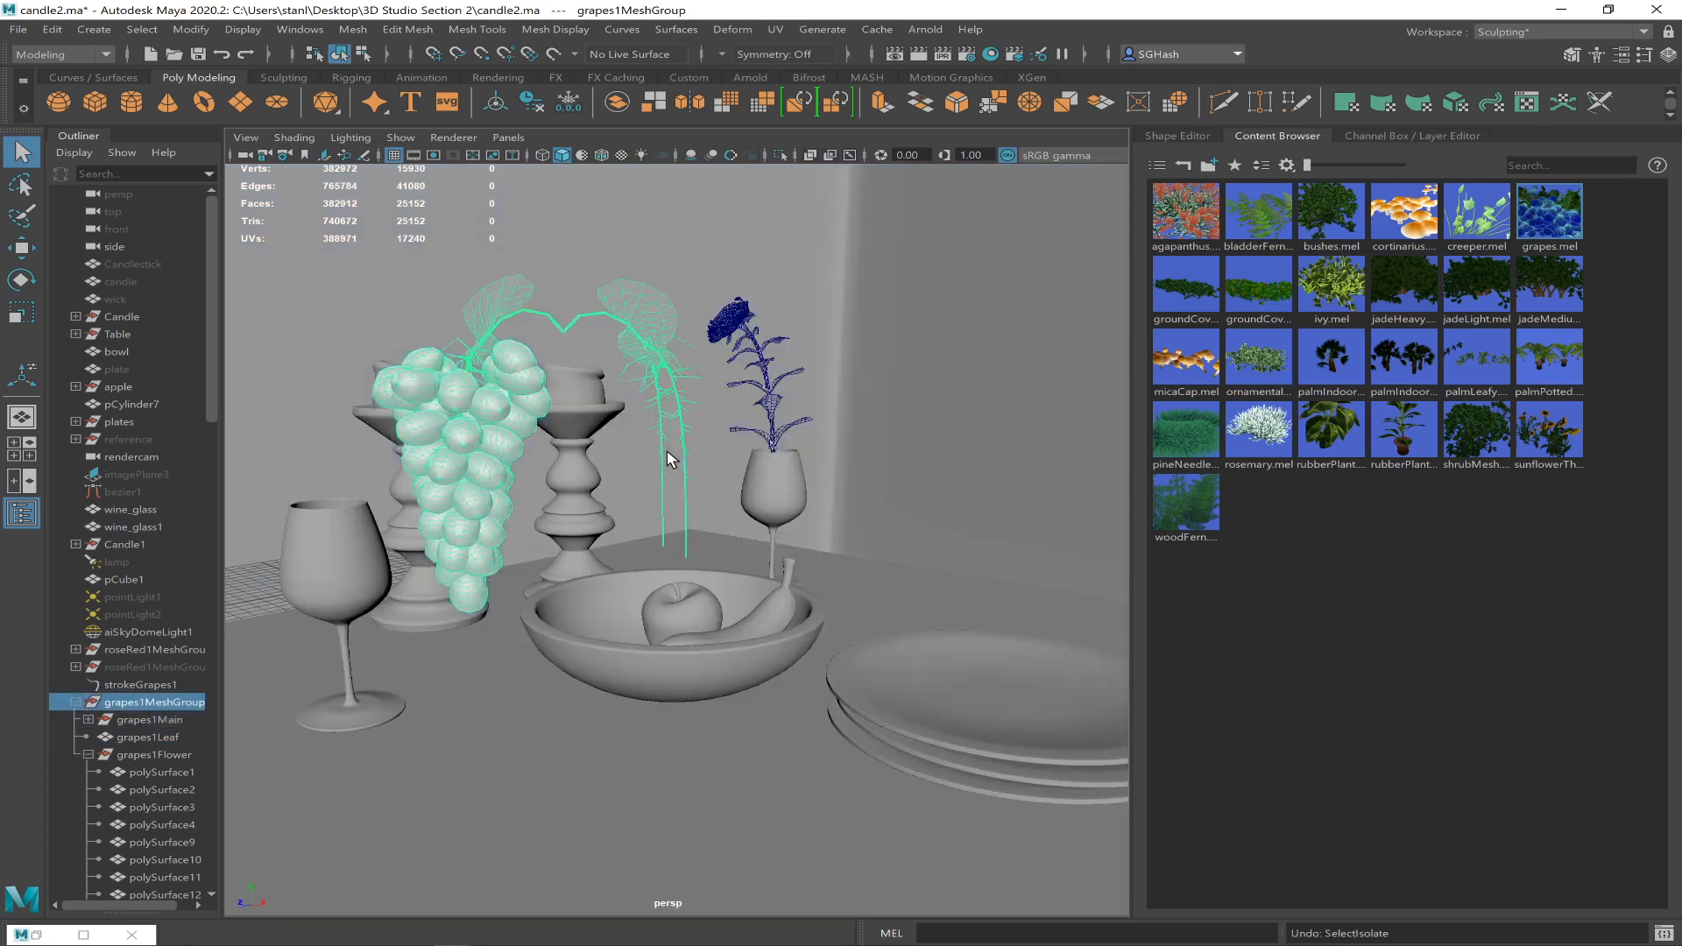
- Delete one short twig above the fruit bowl and the curved stem connecting it to the grape bunch
left_click(658, 368)
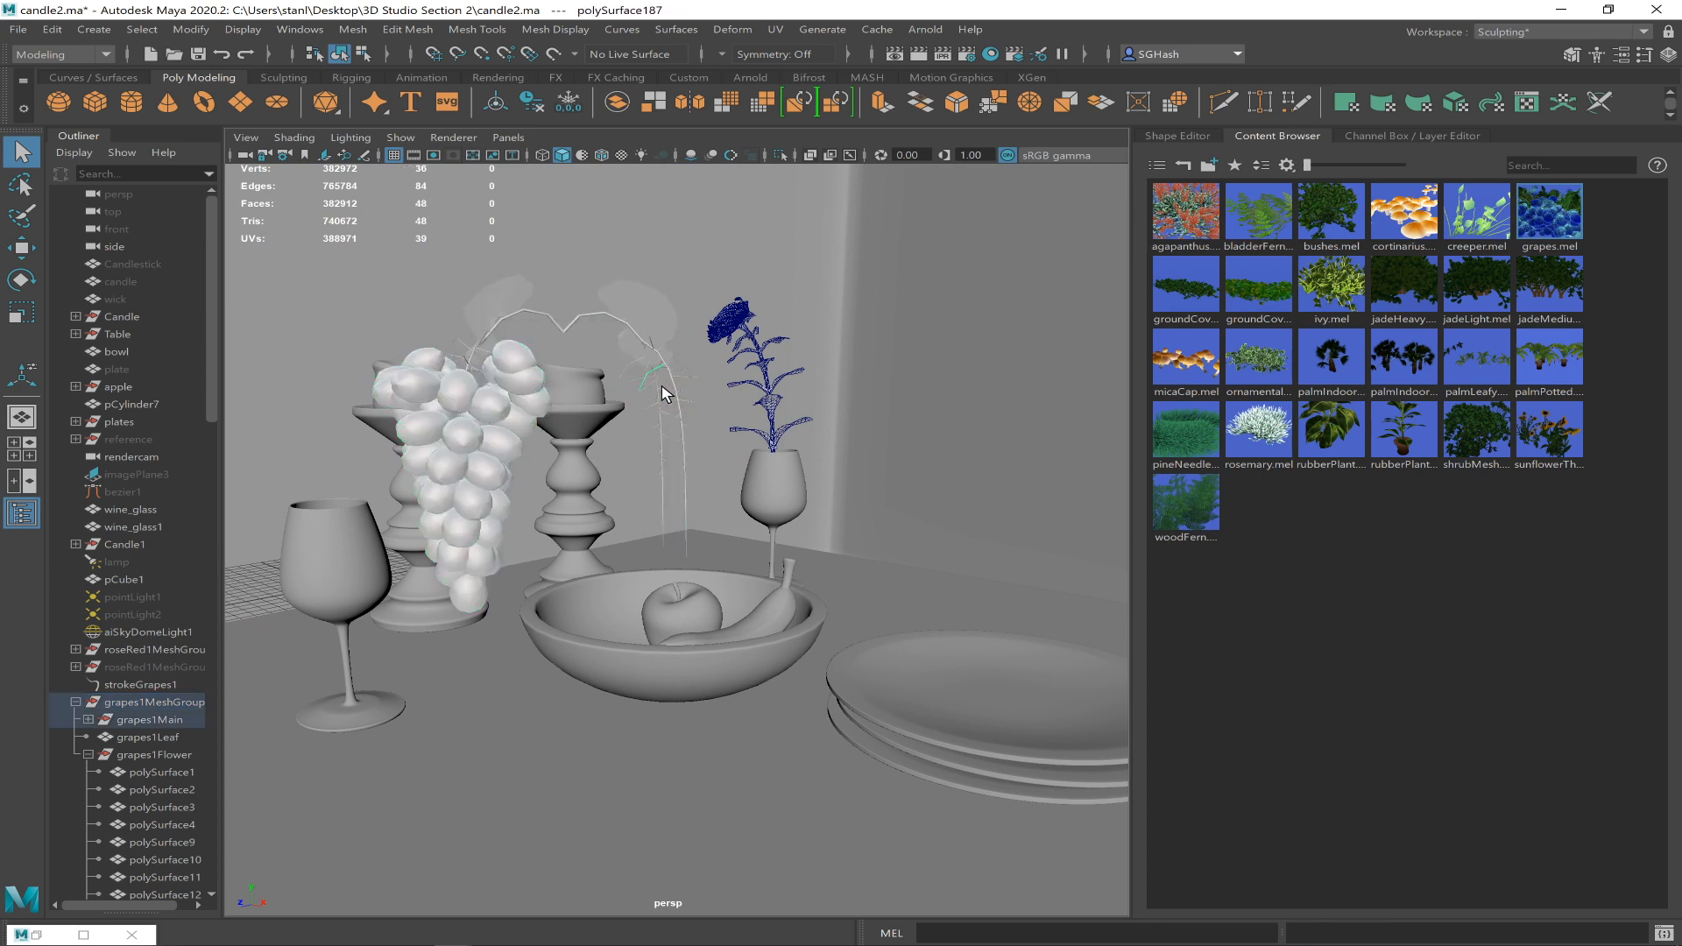
left_click(625, 461)
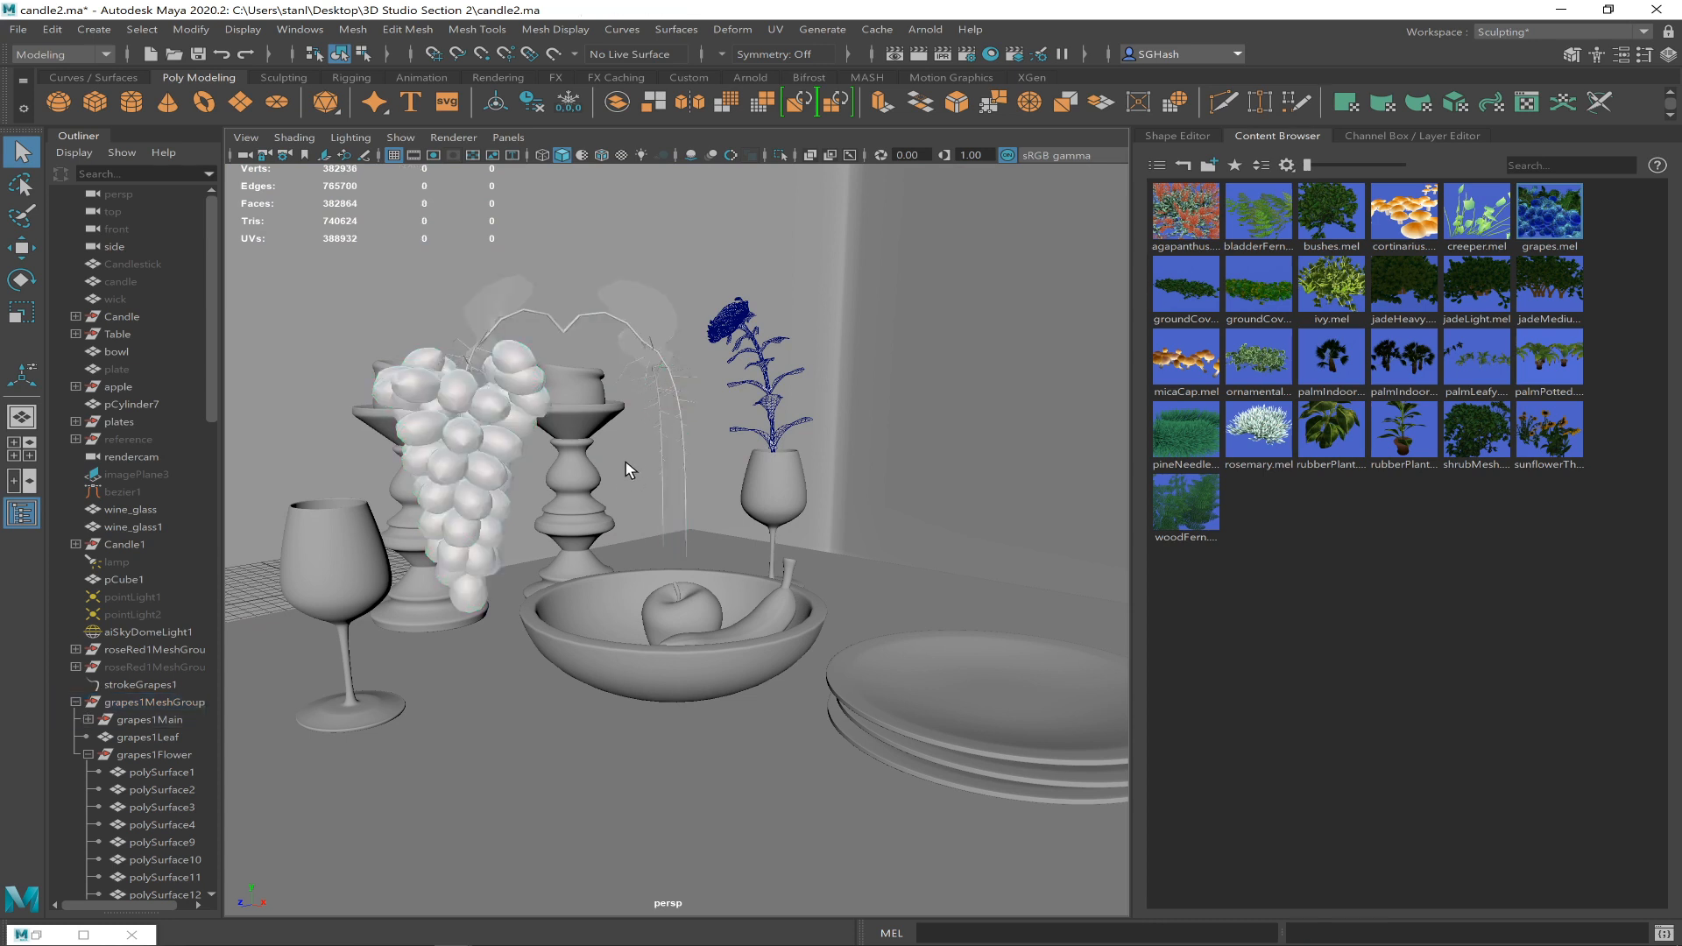
left_click(611, 318)
- Isolate the grapes1Main stem group and delete all hanging stems and twigs of the removed bunch
left_click(663, 368)
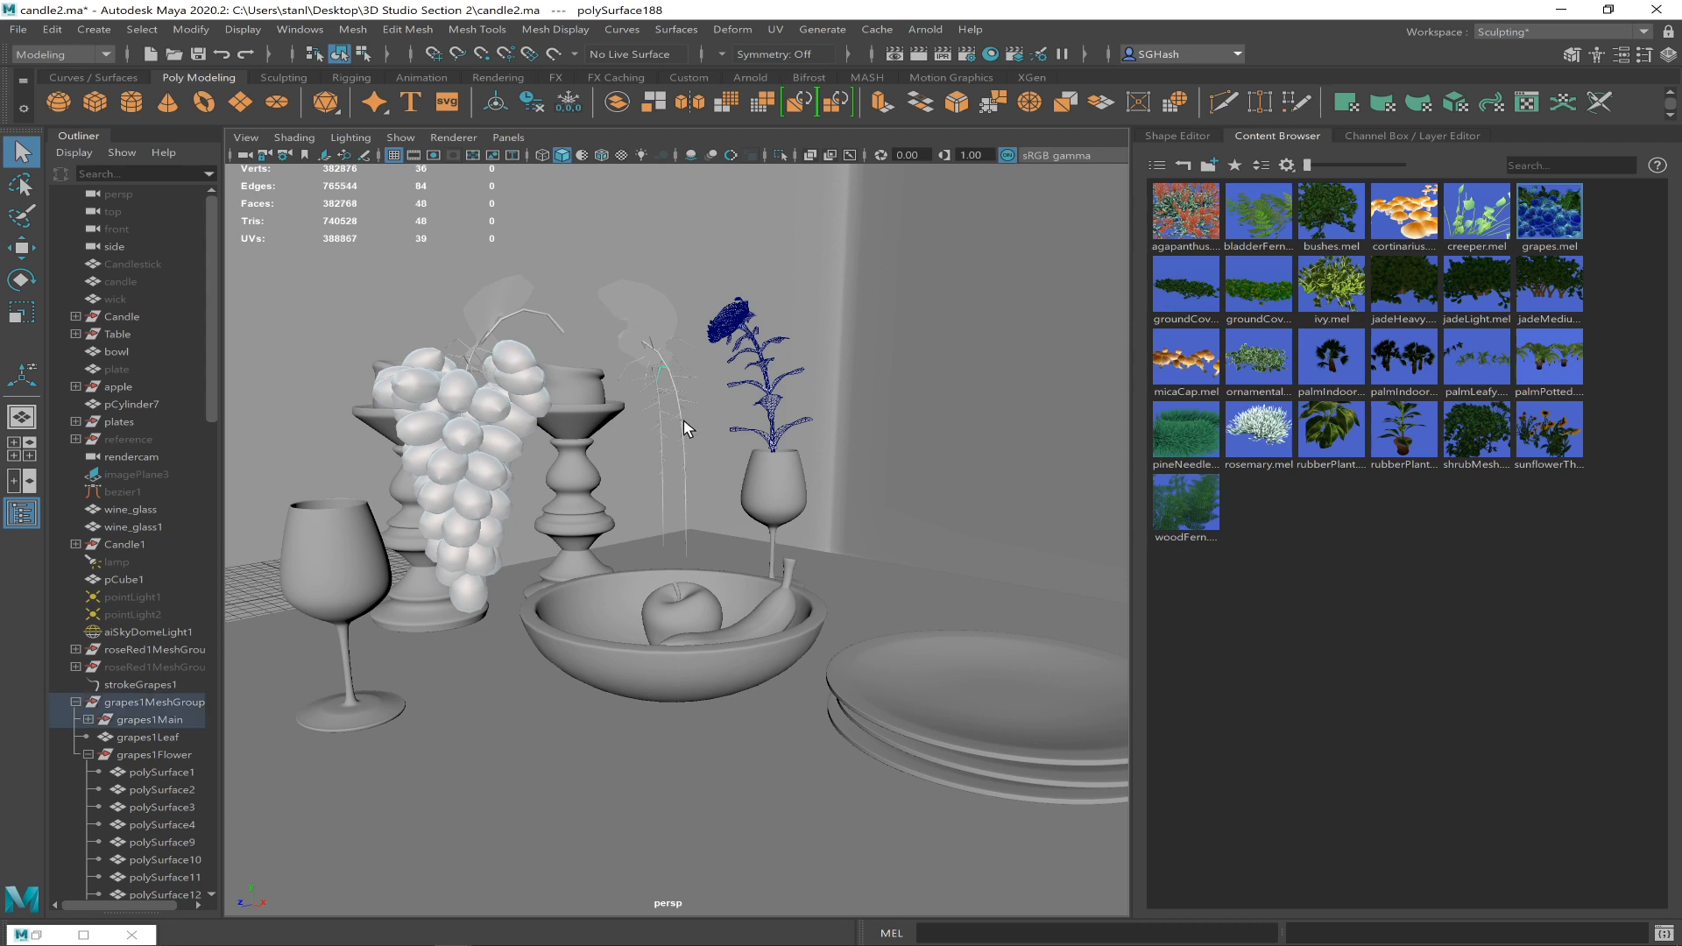
key("Up")
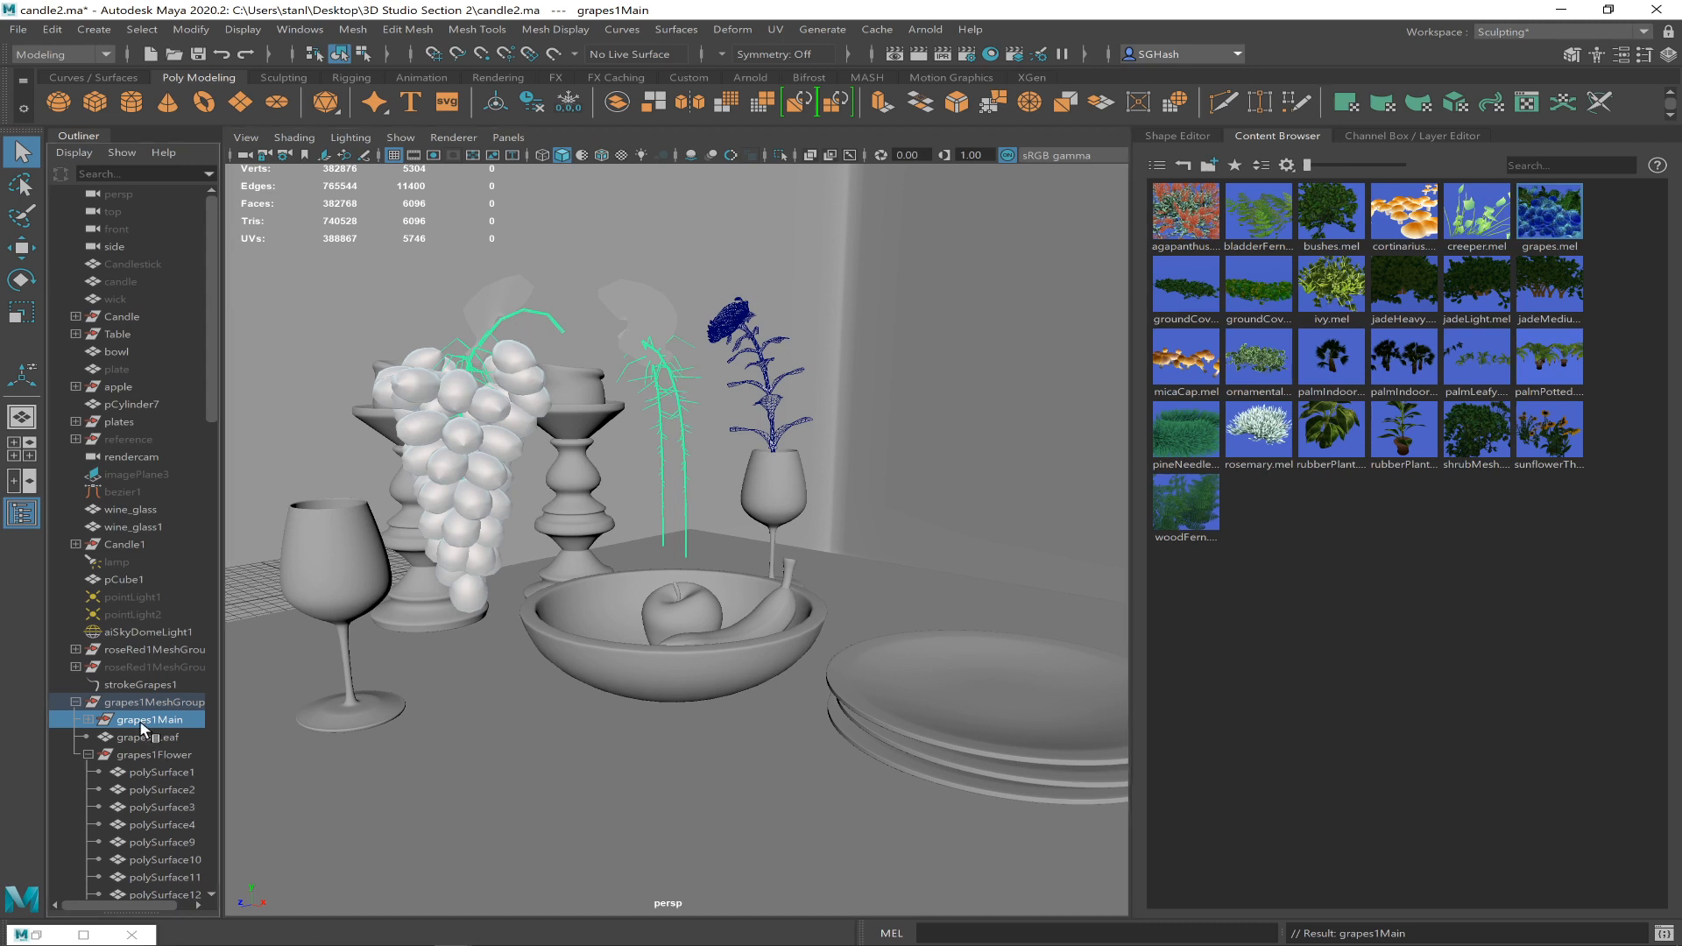
left_click(685, 522)
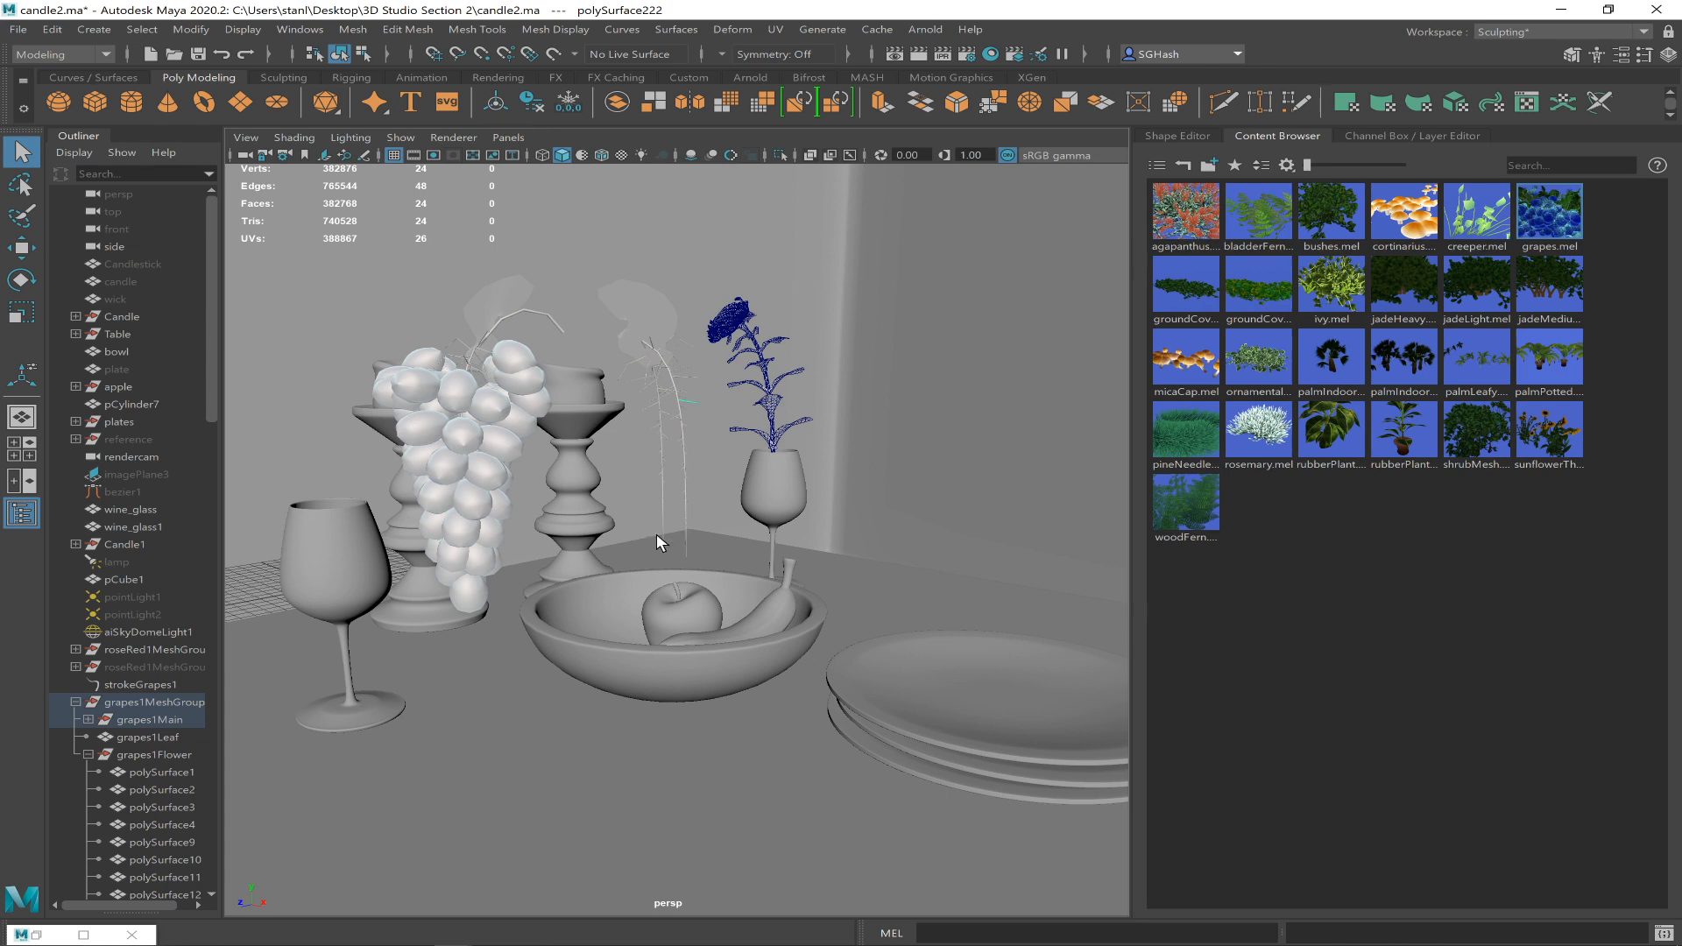
key("Up")
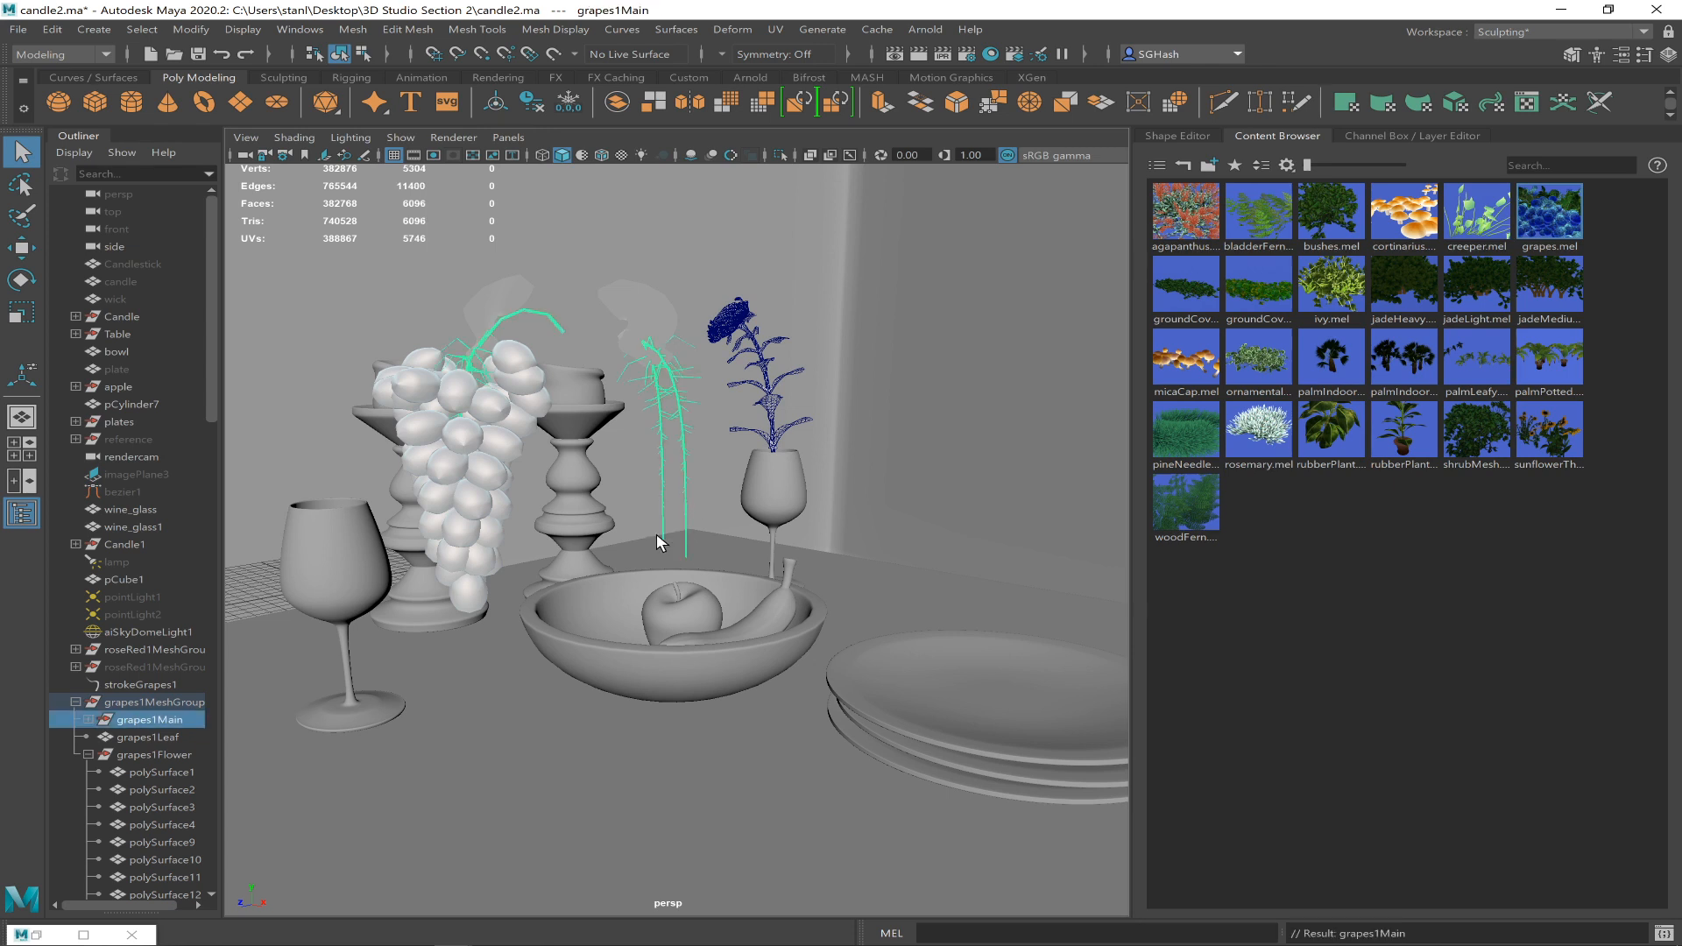
key("ctrl+1")
left_click(747, 608)
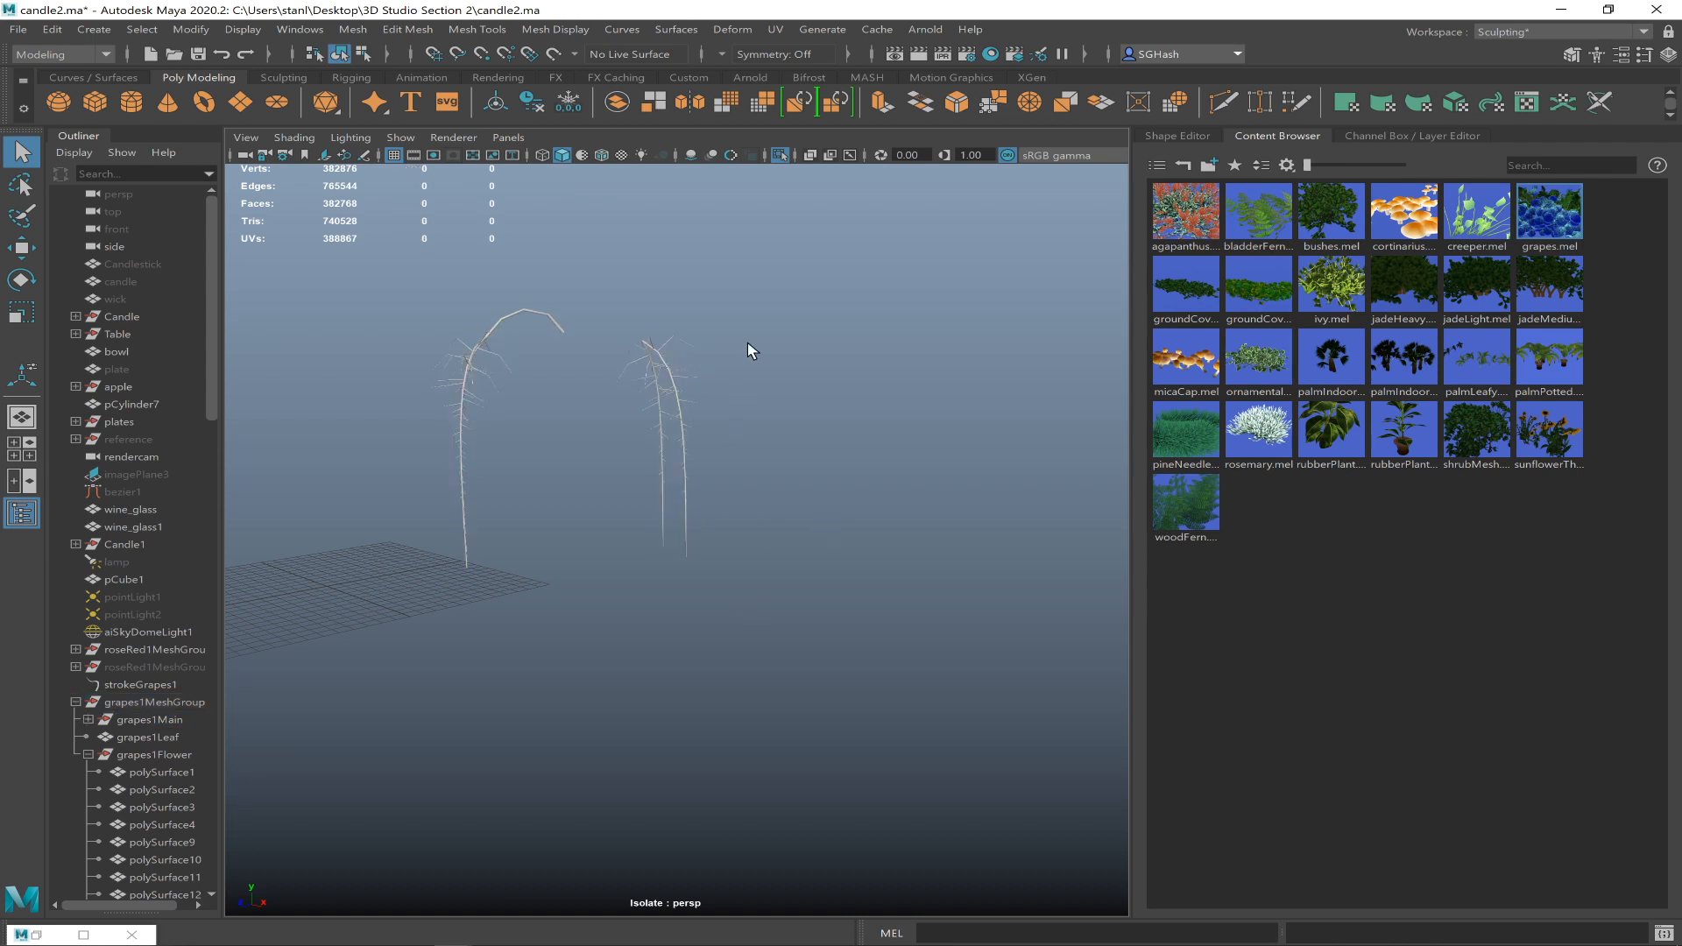
left_click_drag(649, 480, 586, 570)
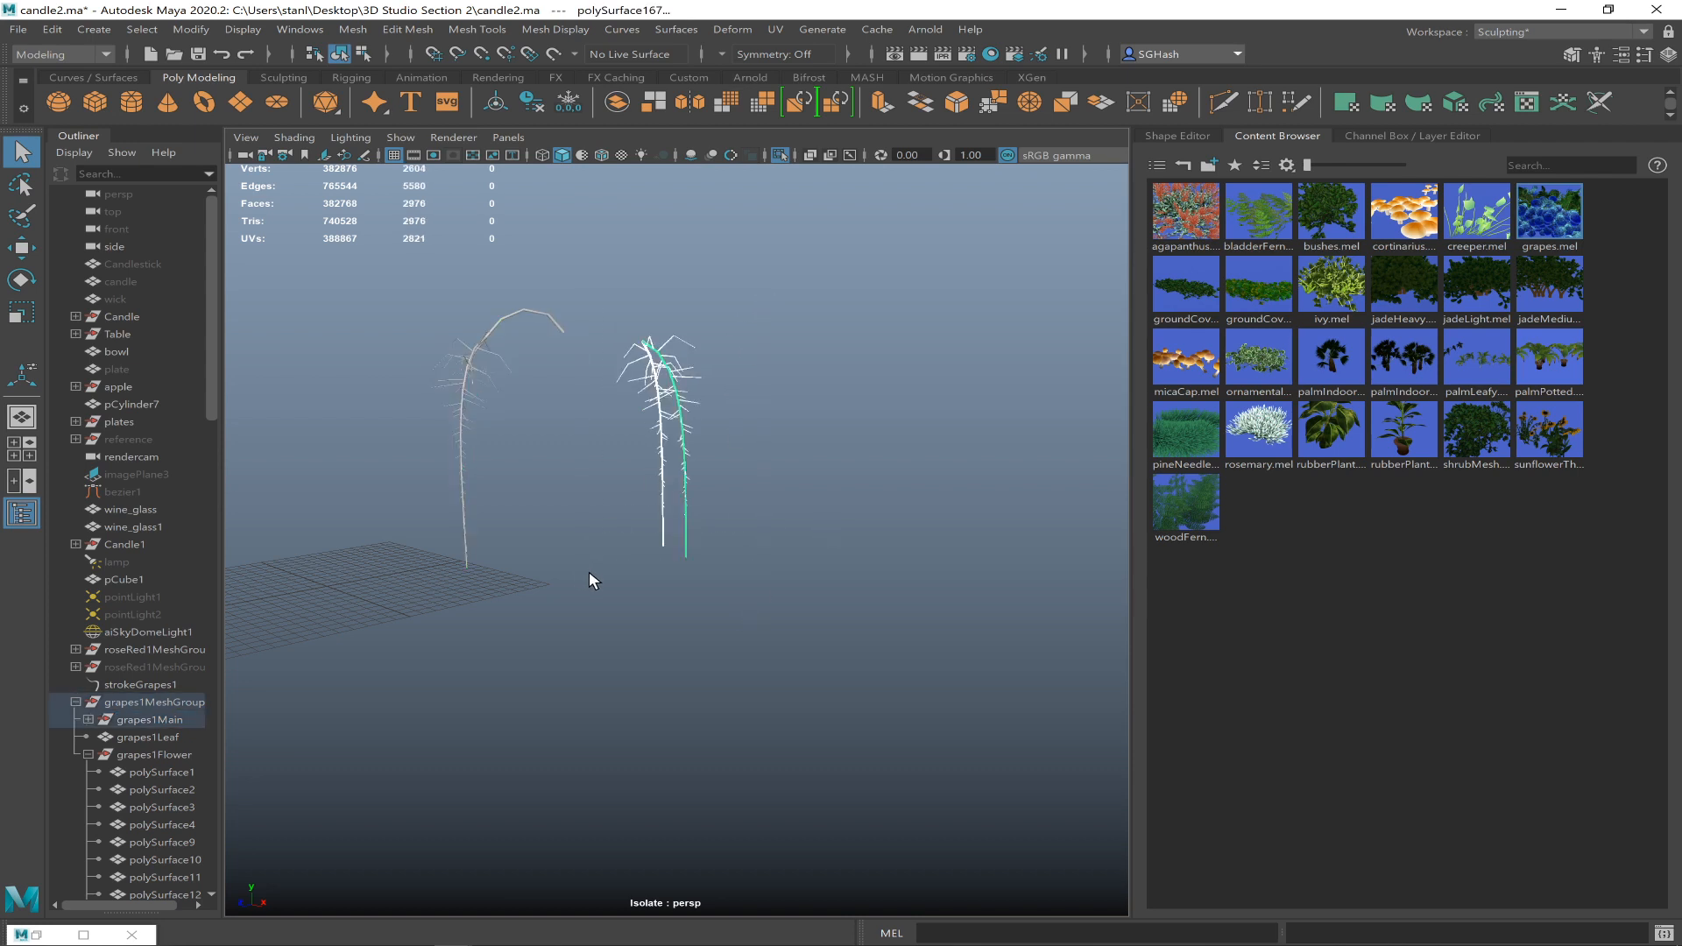
key("Delete")
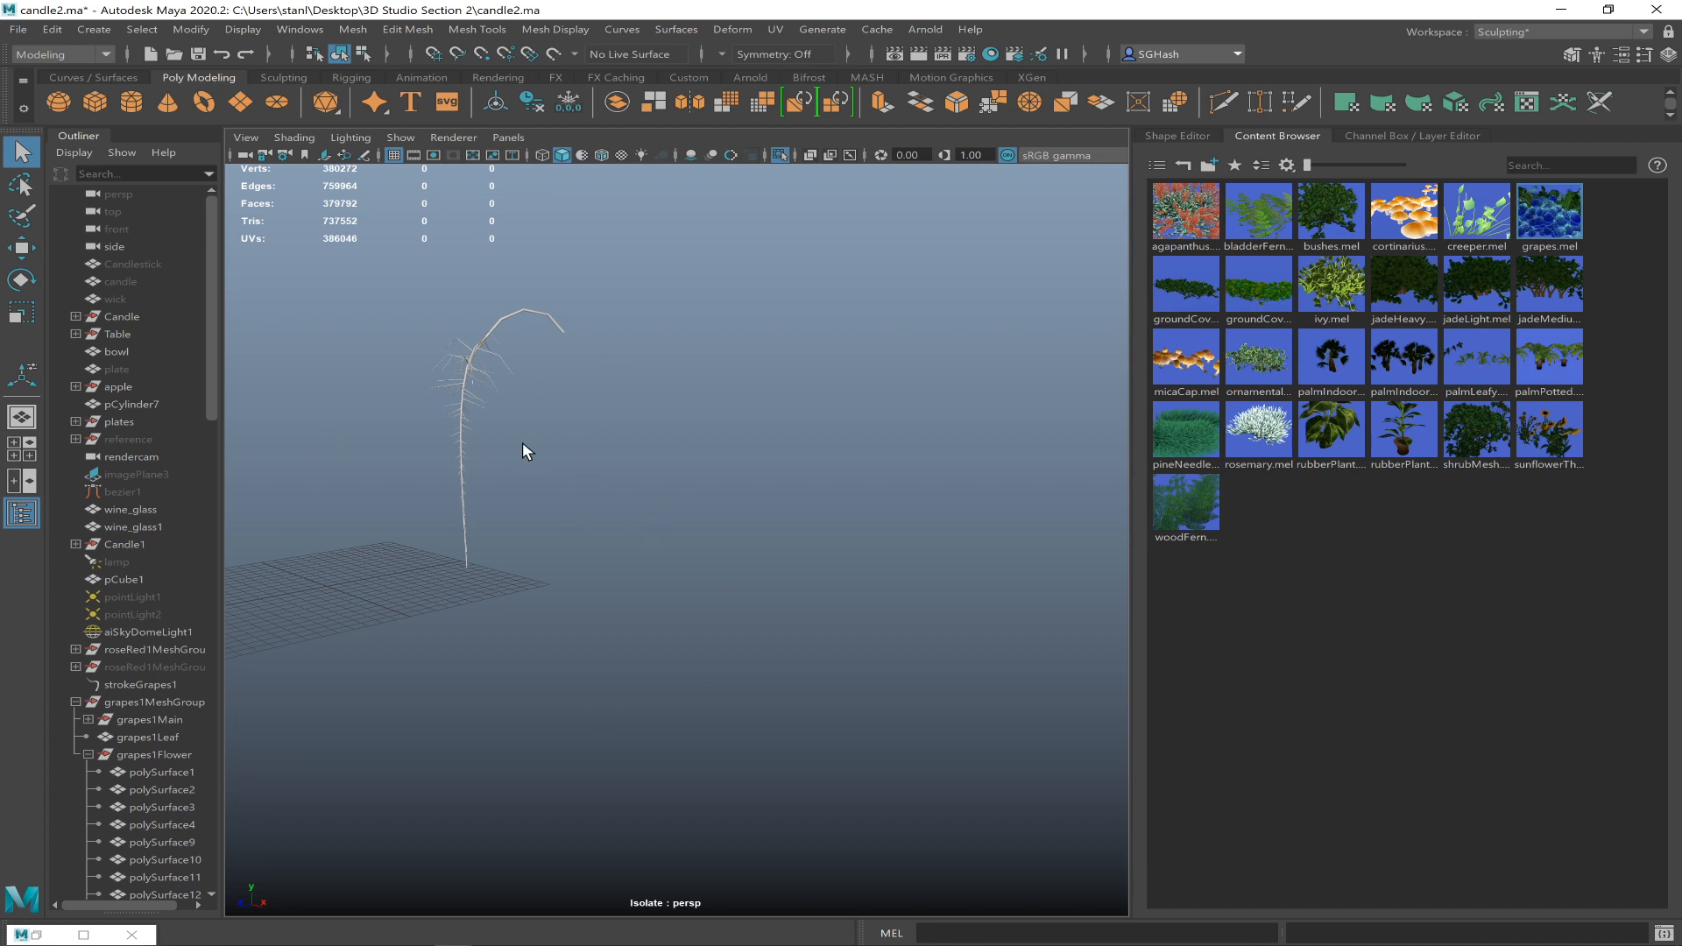
- Check the curved top stem of the remaining bunch in isolation and return to the full scene
left_click(548, 323)
key("ctrl+1")
key("ctrl+1")
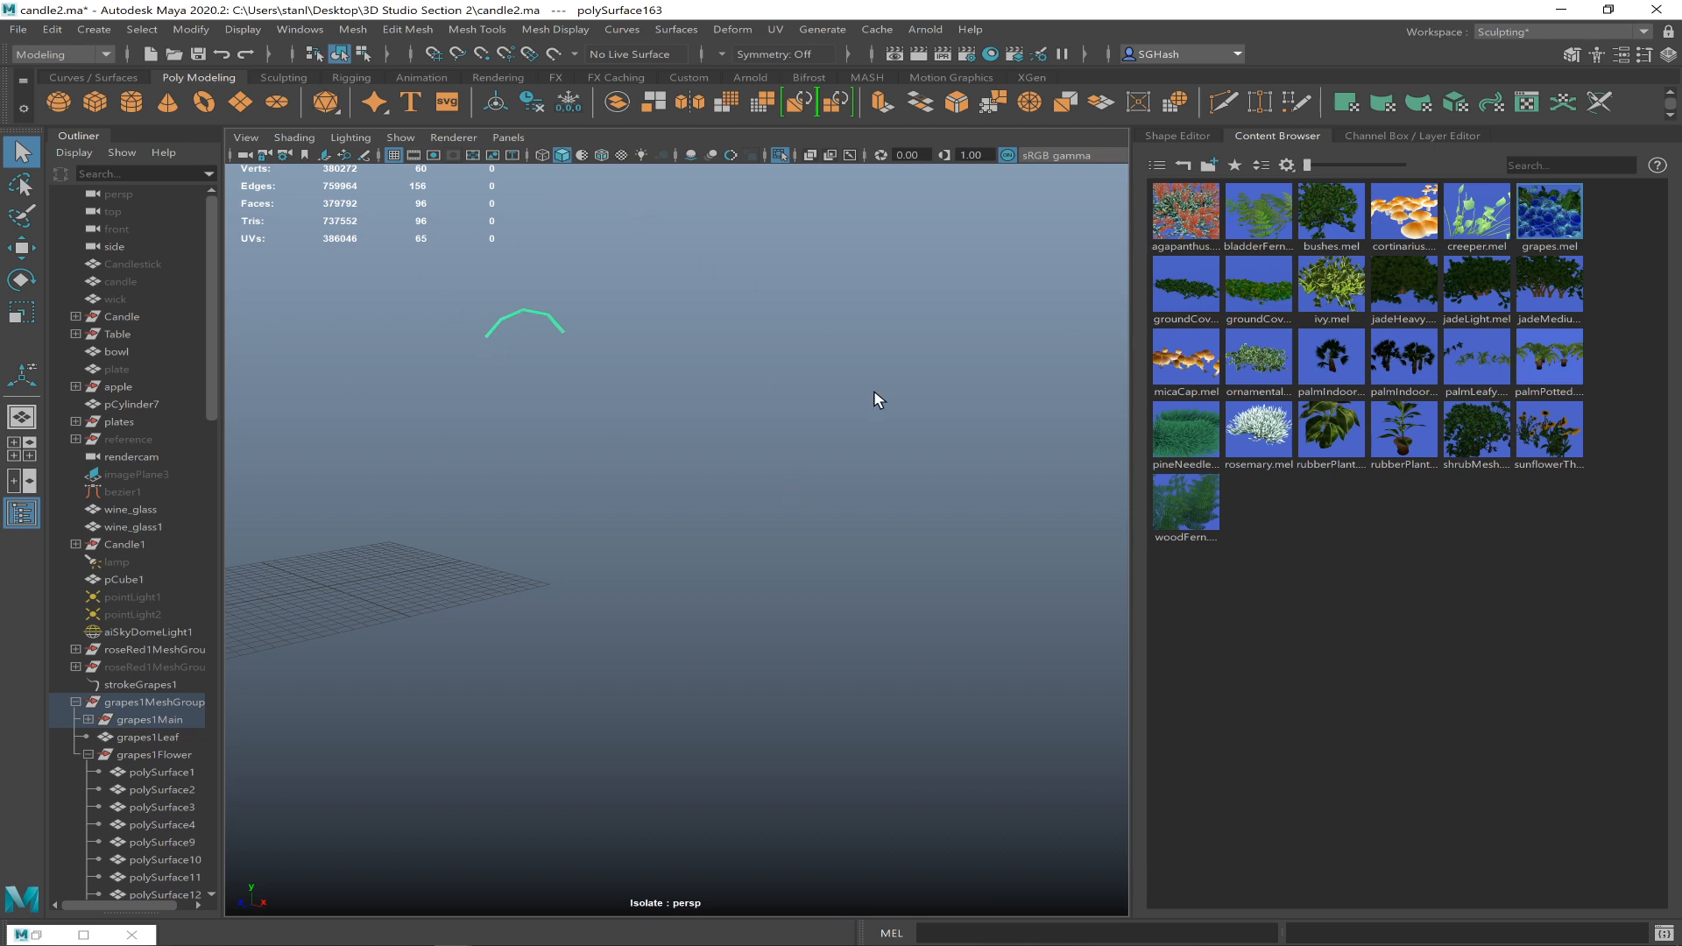
left_click(764, 562)
key("ctrl+1")
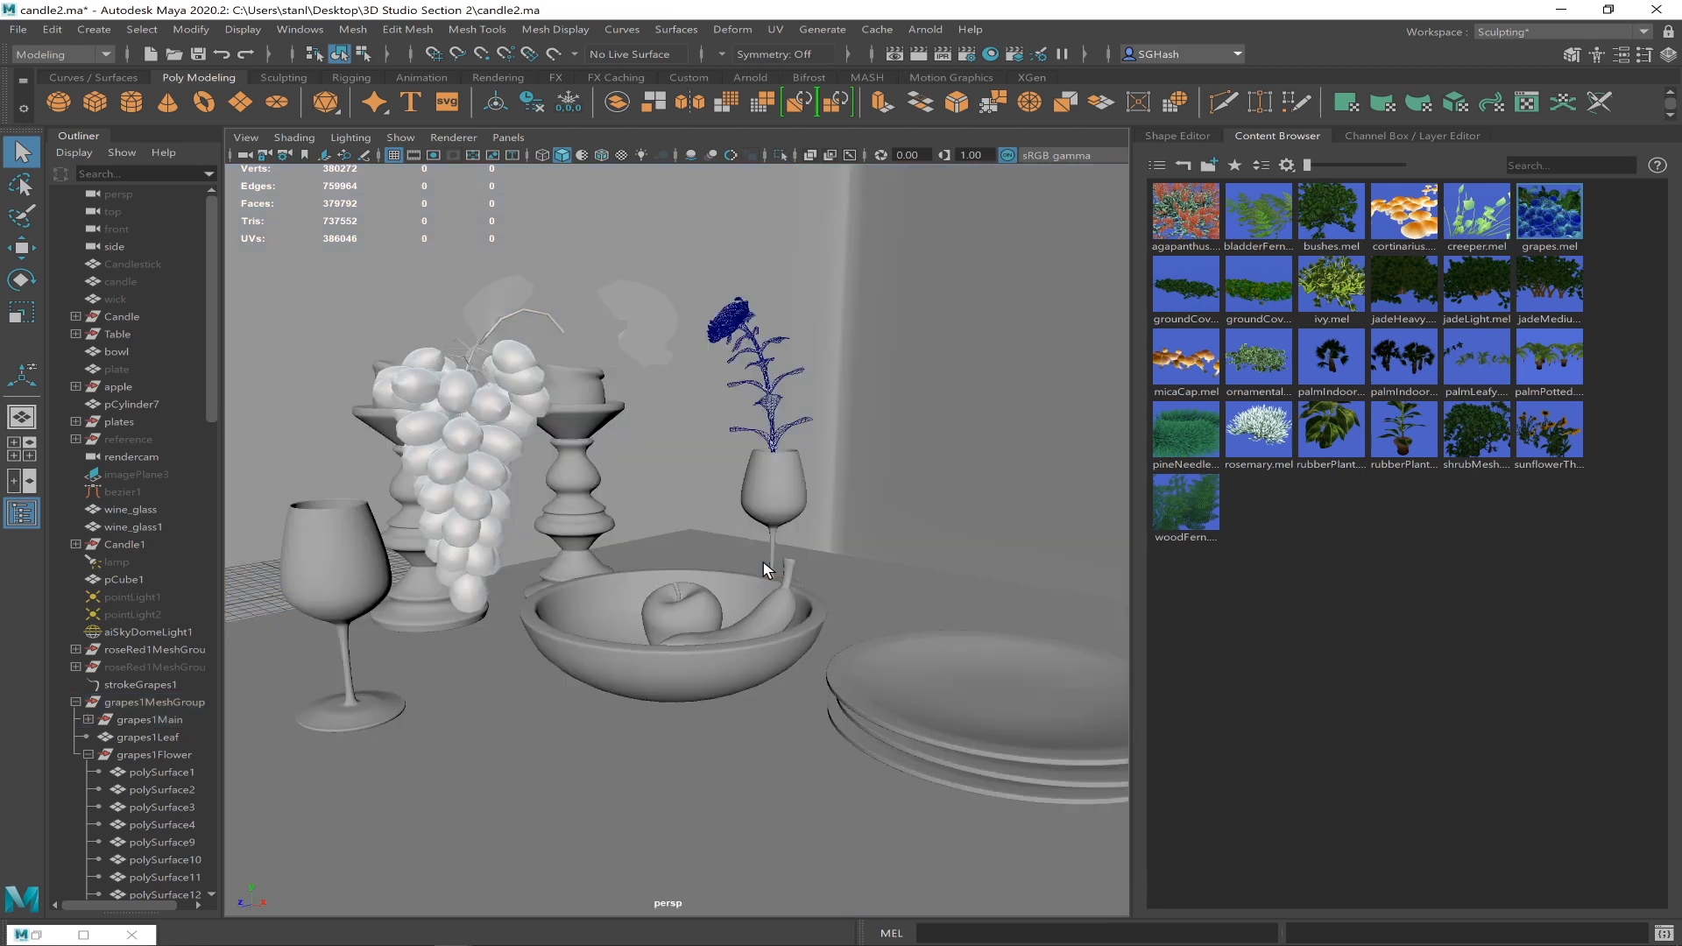
- Delete the faces of the grapes1Leaf leaves floating above the fruit bowl, keeping the leaf on the bunch, and return to object mode
left_click(635, 331)
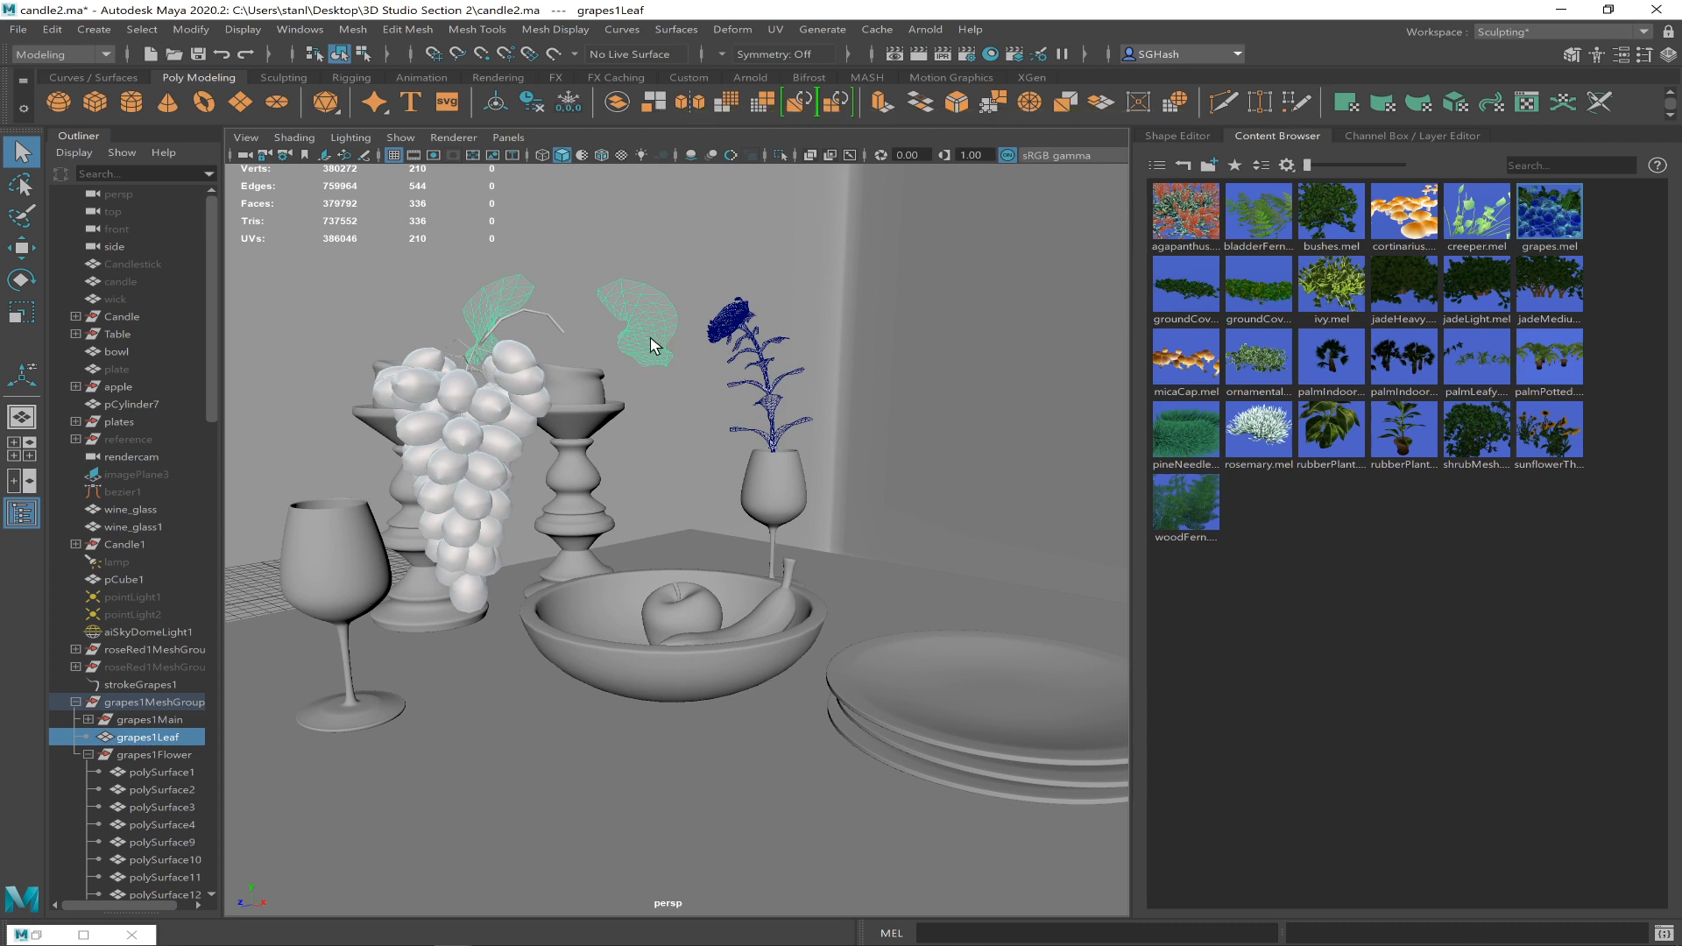
key("F8")
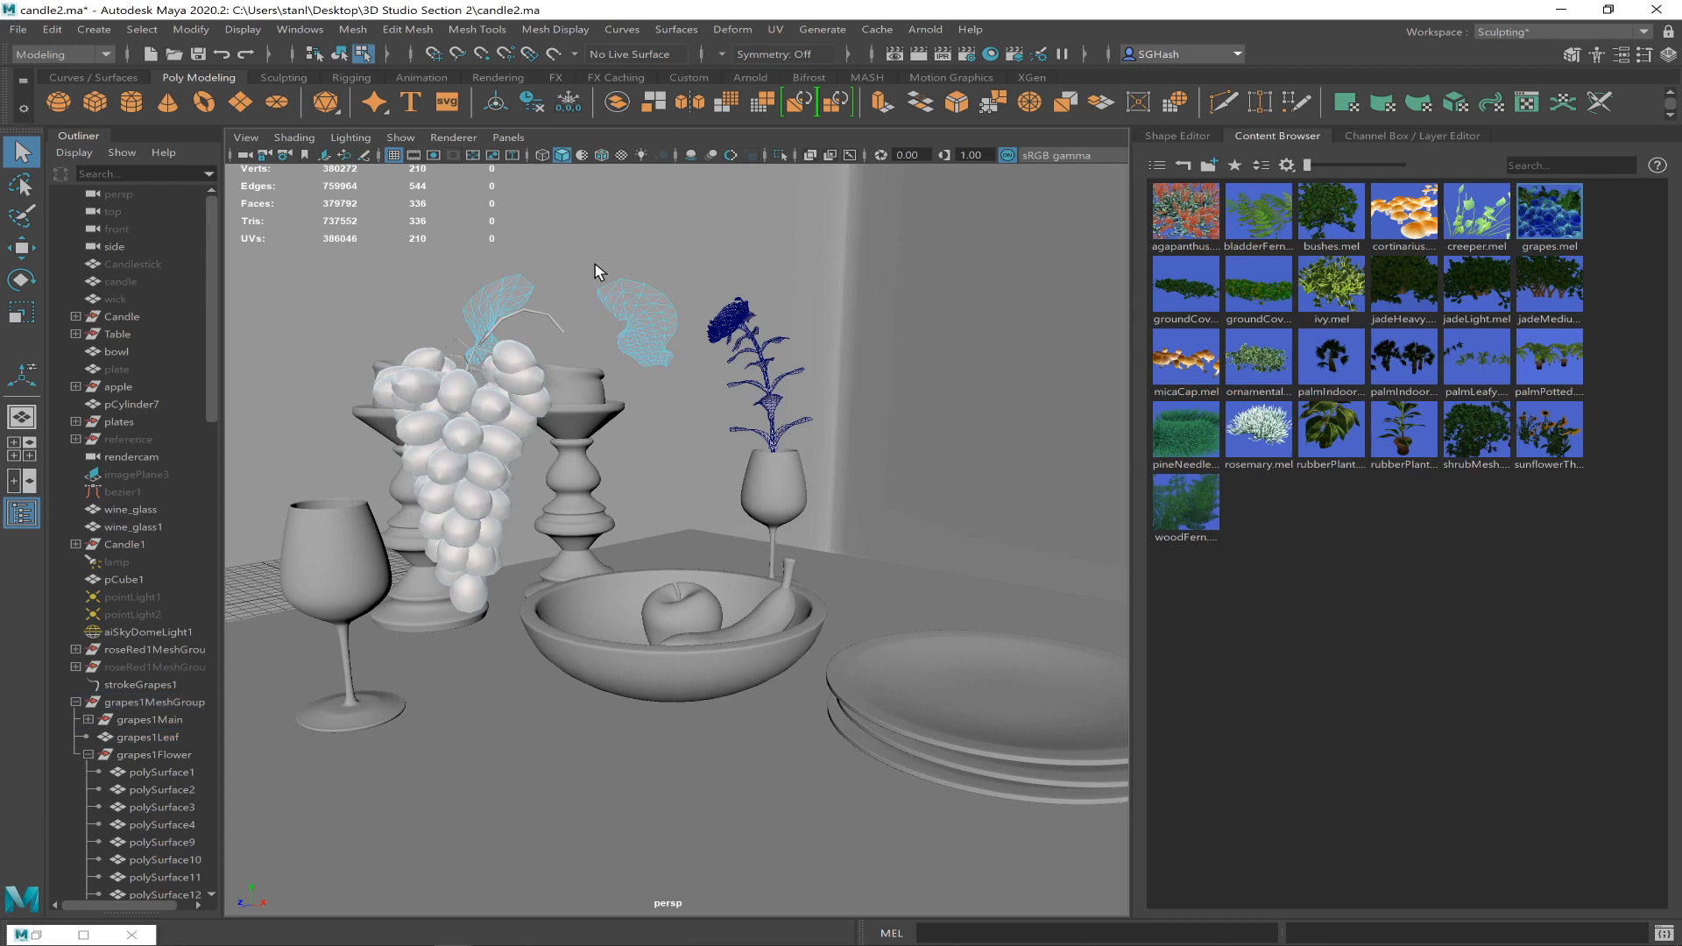
right_click_drag(640, 312, 668, 419)
left_click(19, 182)
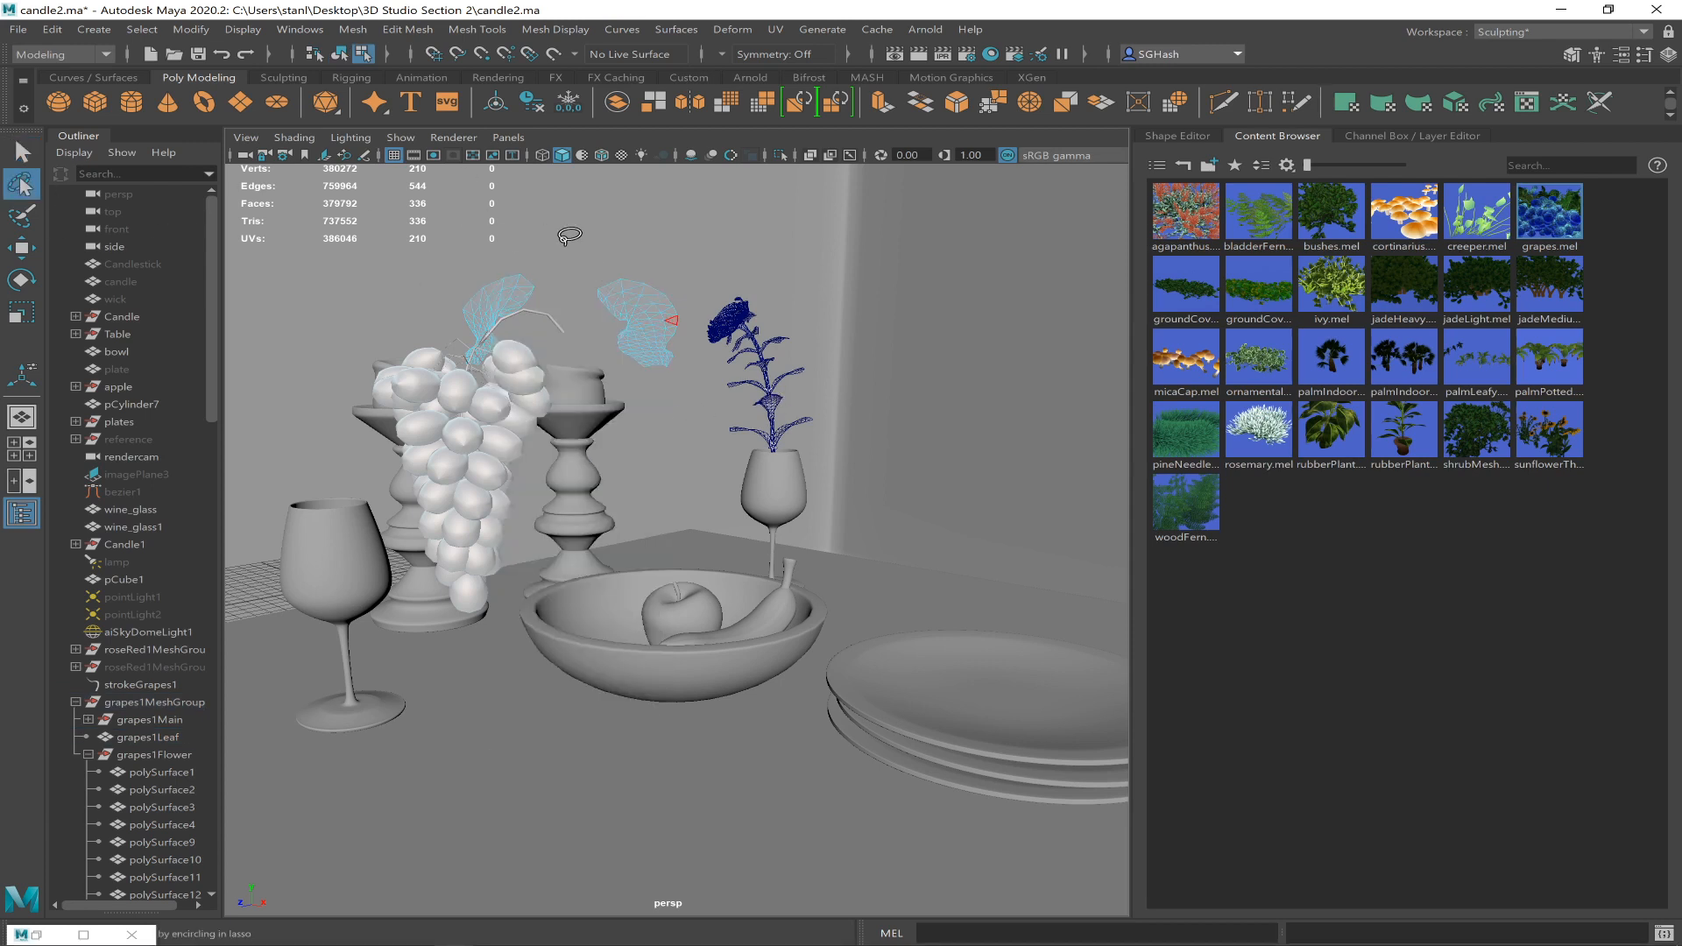
mouse_move(597, 263)
left_mouse_down()
mouse_move(731, 317)
mouse_move(596, 414)
left_mouse_up()
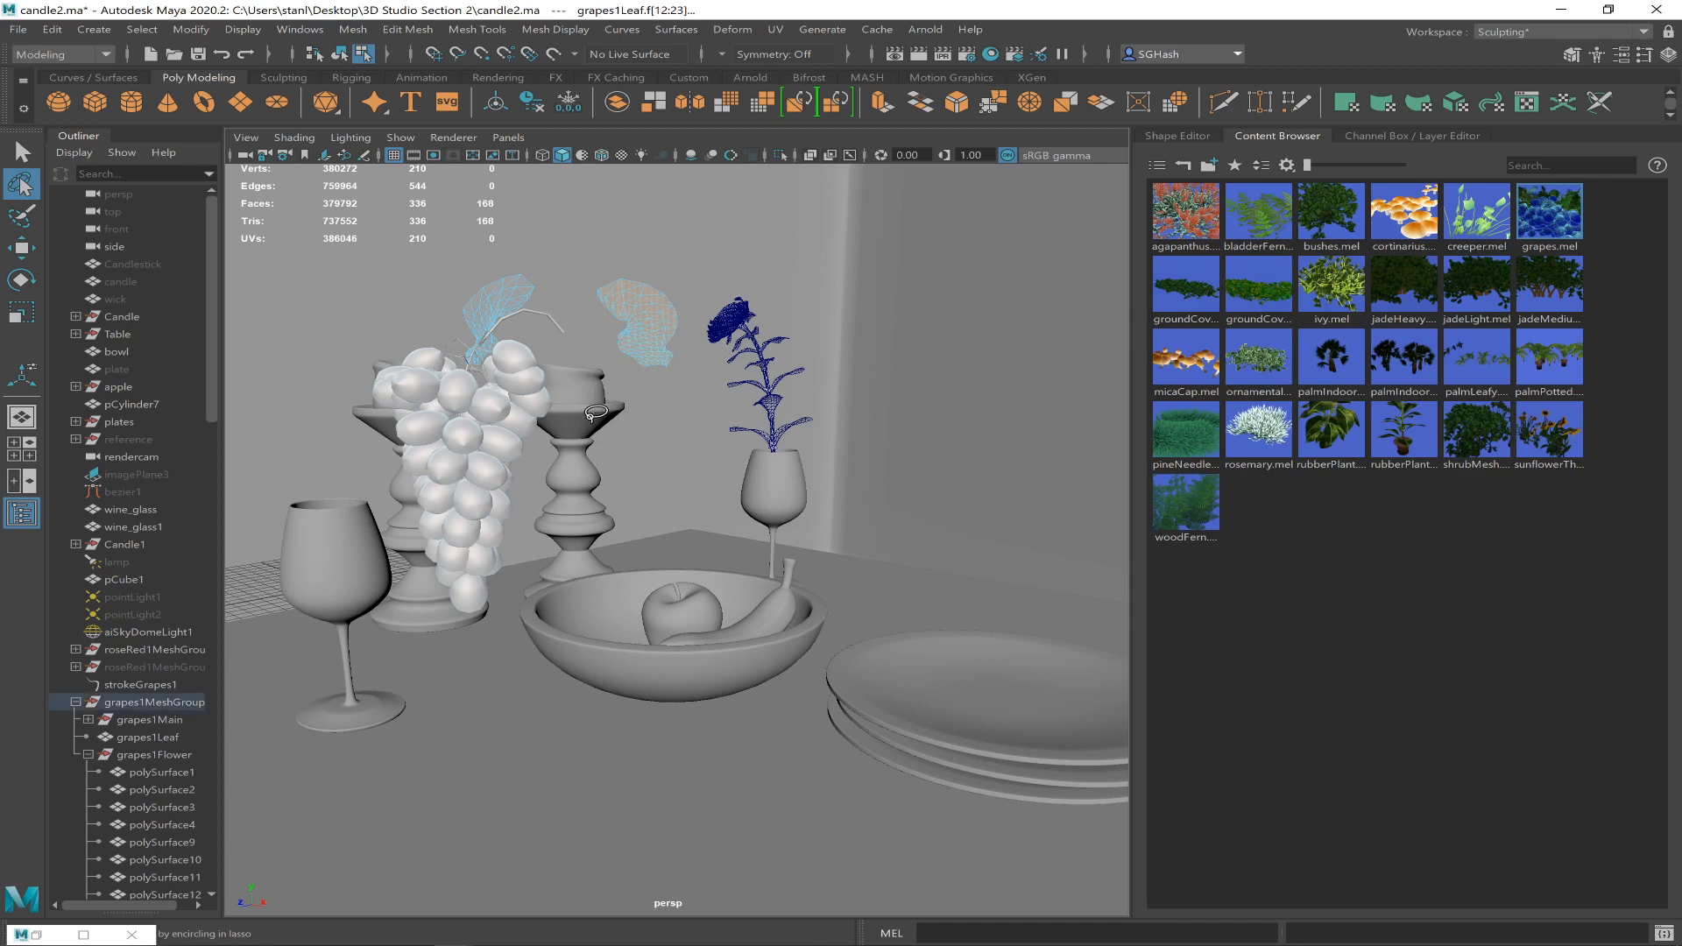
key("Delete")
key("q")
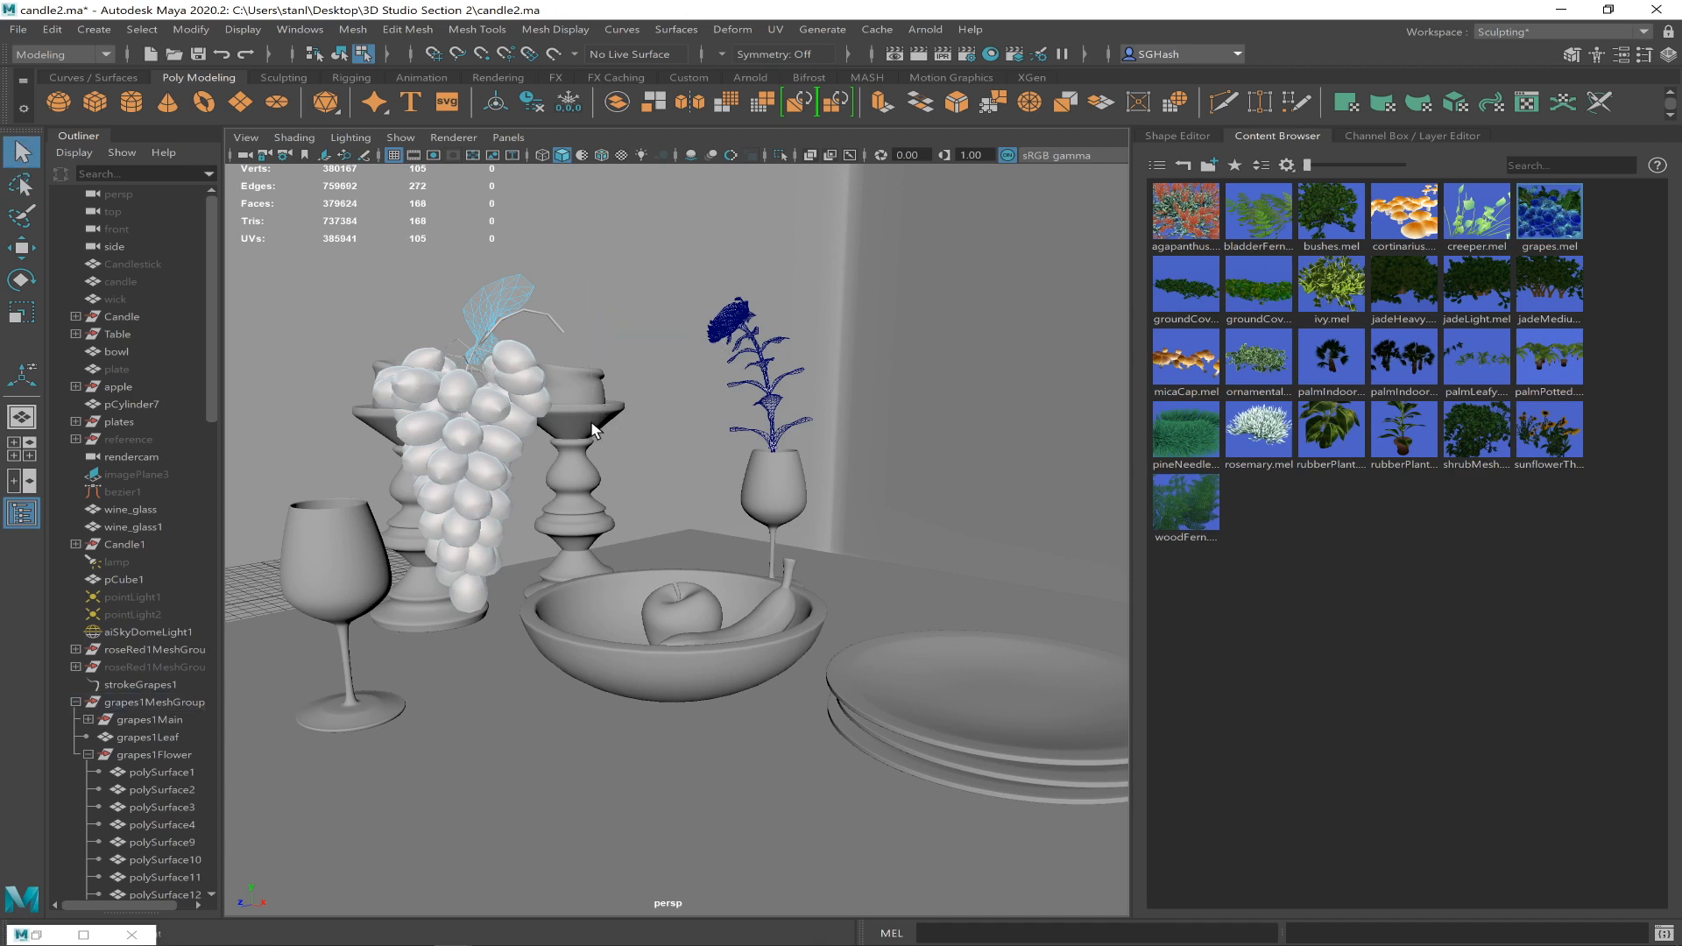
key("F8")
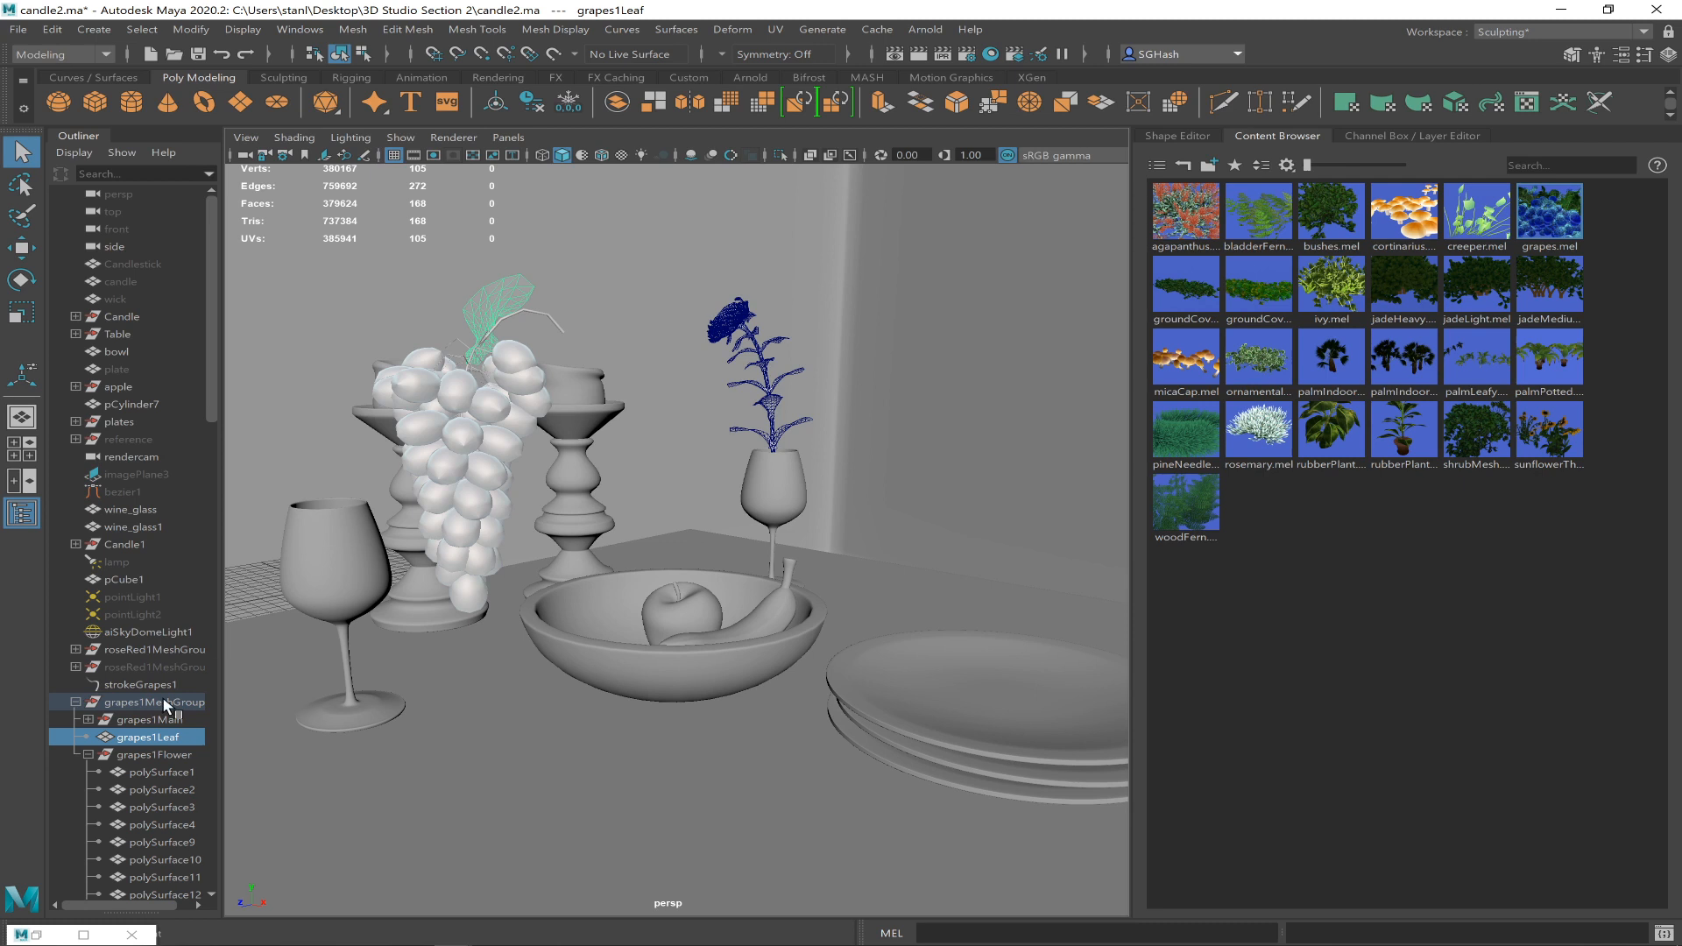
- Center the pivot of the grapes1MeshGroup group and move the grape bunch beside the fruit bowl
left_click(138, 701)
left_click_drag(613, 513, 526, 500, "alt")
key("w")
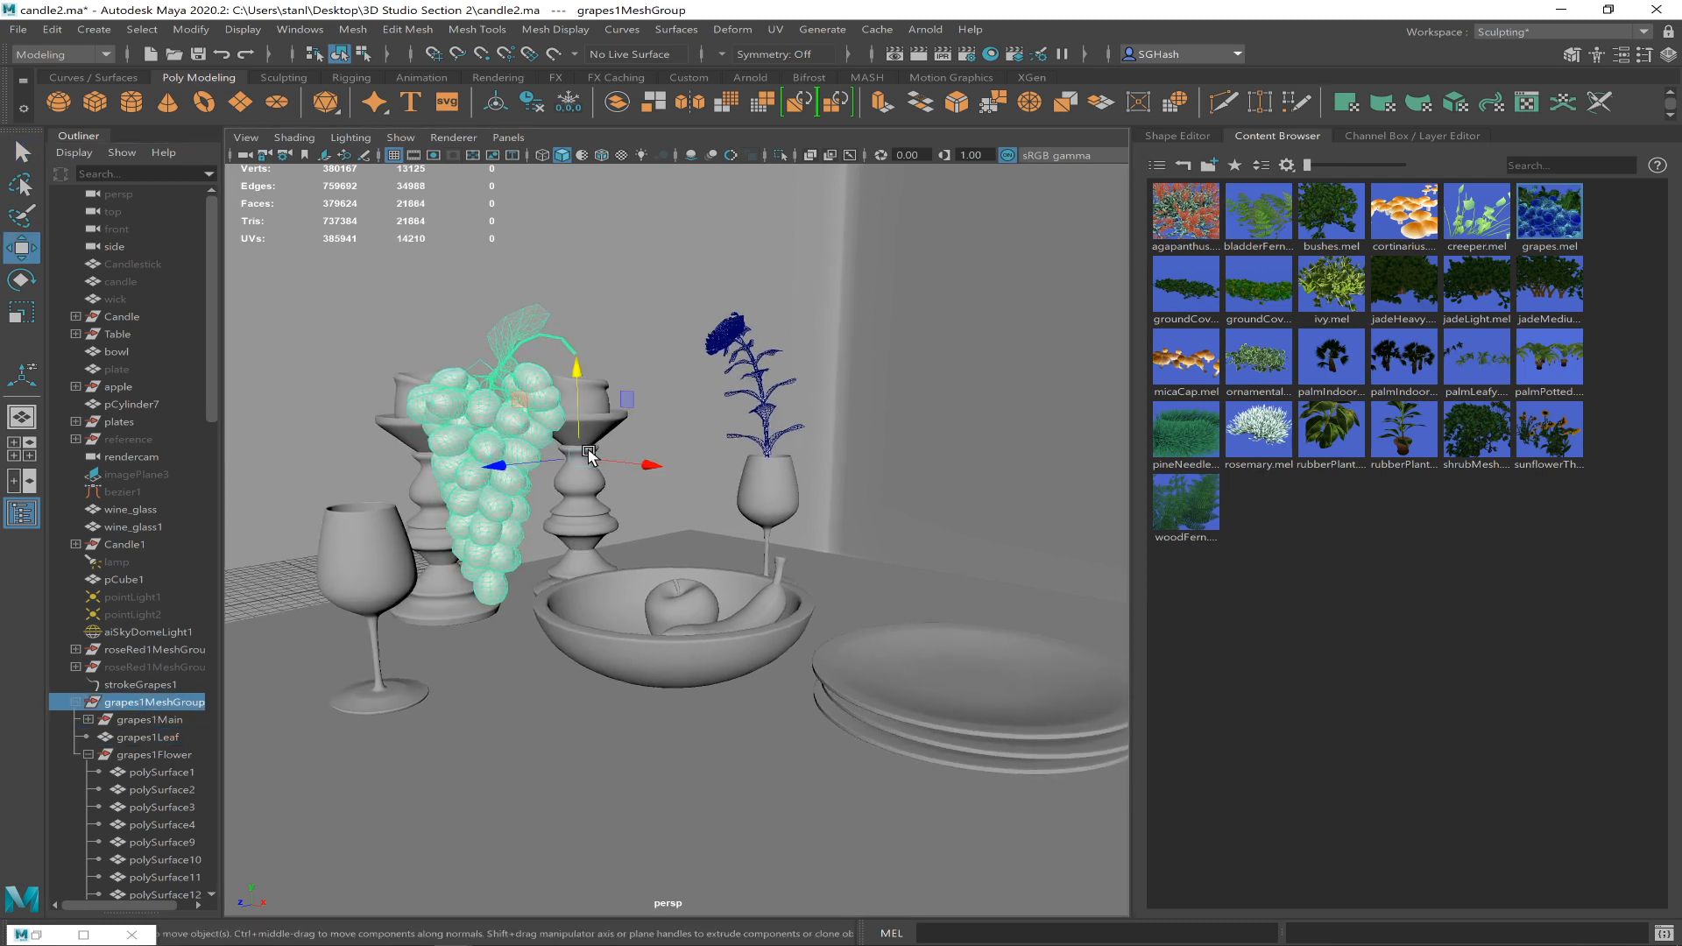
left_click(191, 29)
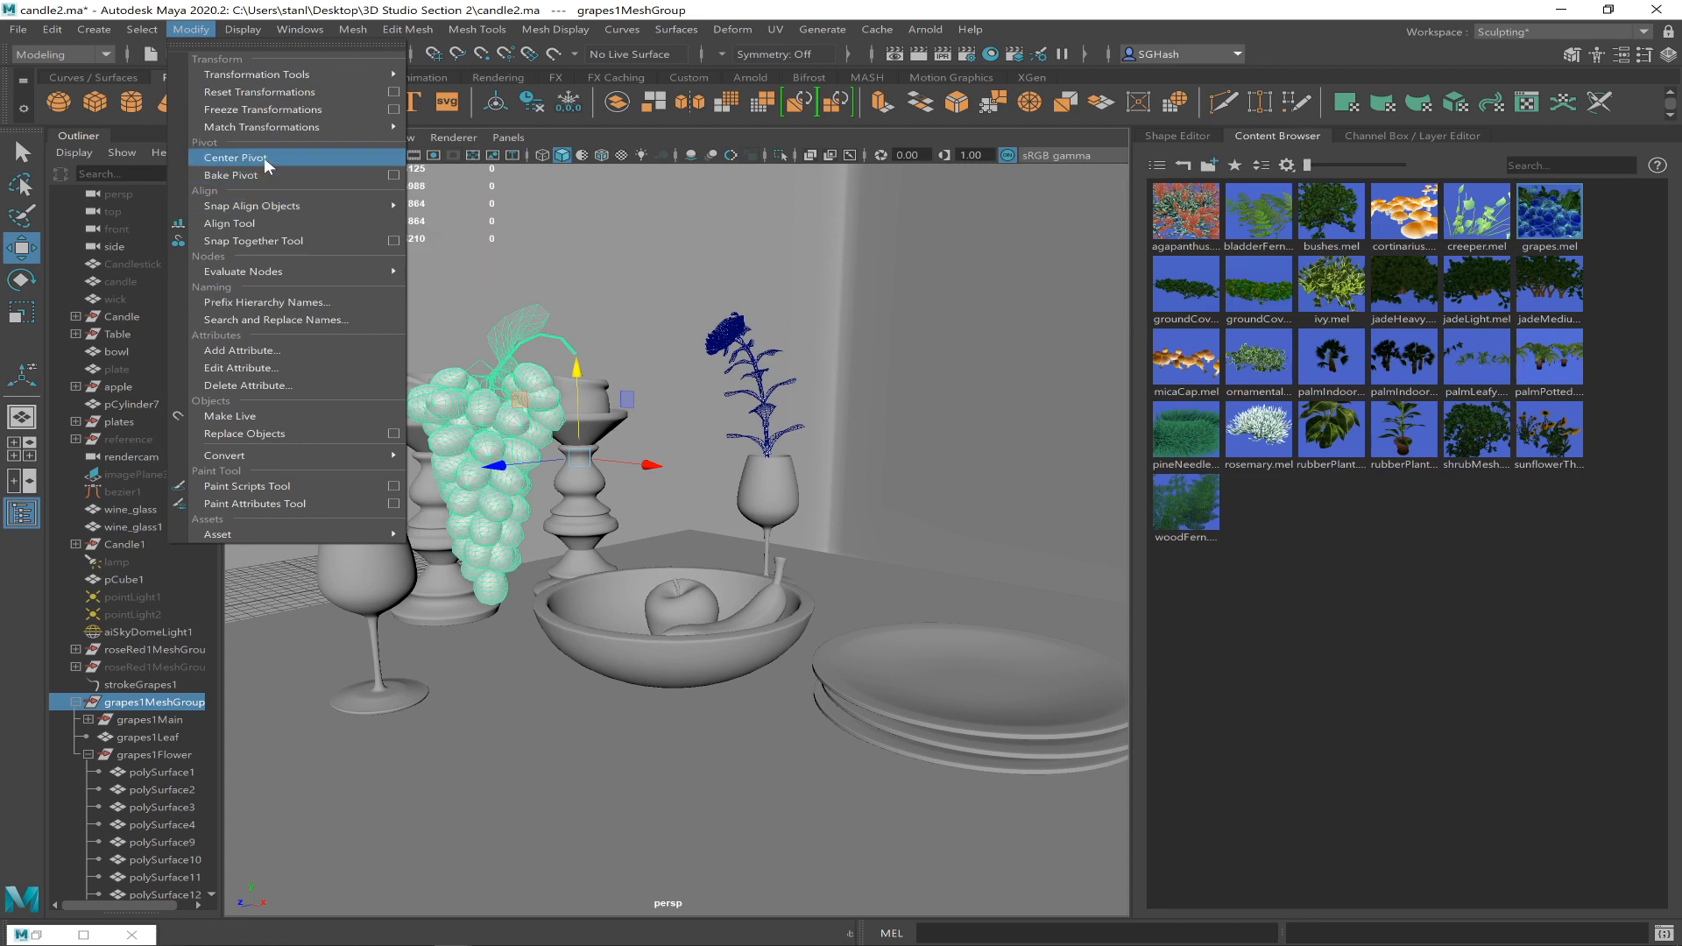
left_click(265, 156)
left_click_drag(490, 465, 589, 608)
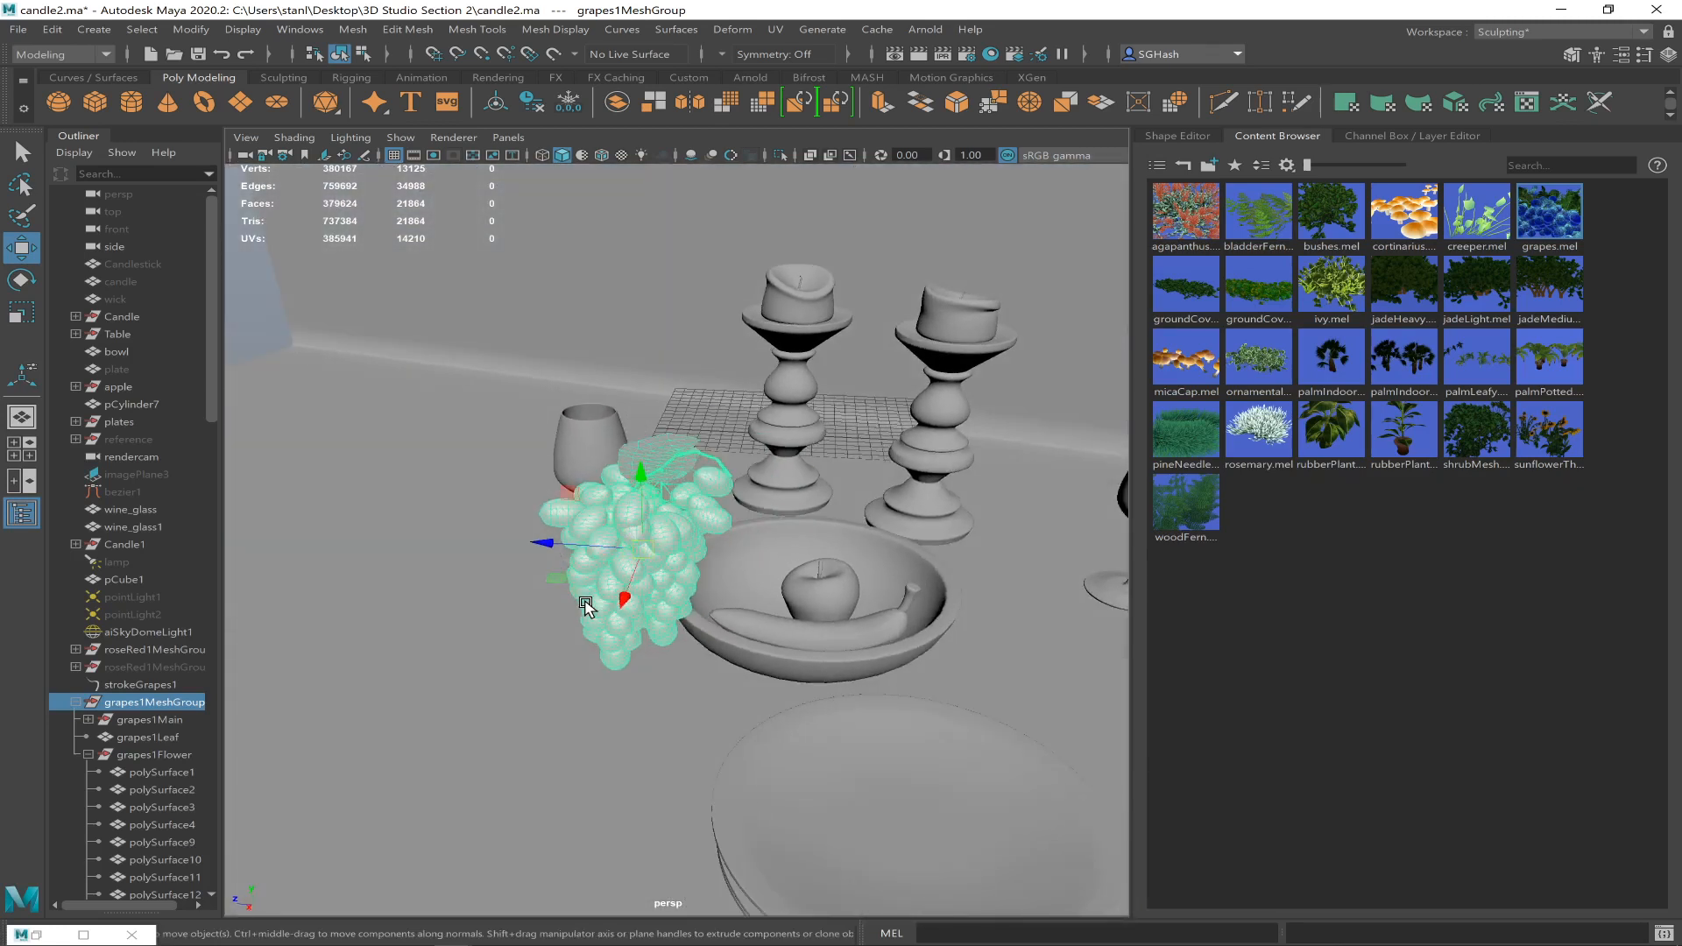
- Rotate the grapes1MeshGroup bunch so it lies on its side and scale it down uniformly to about 0.61
key("e")
right_click_drag(726, 519, 897, 604)
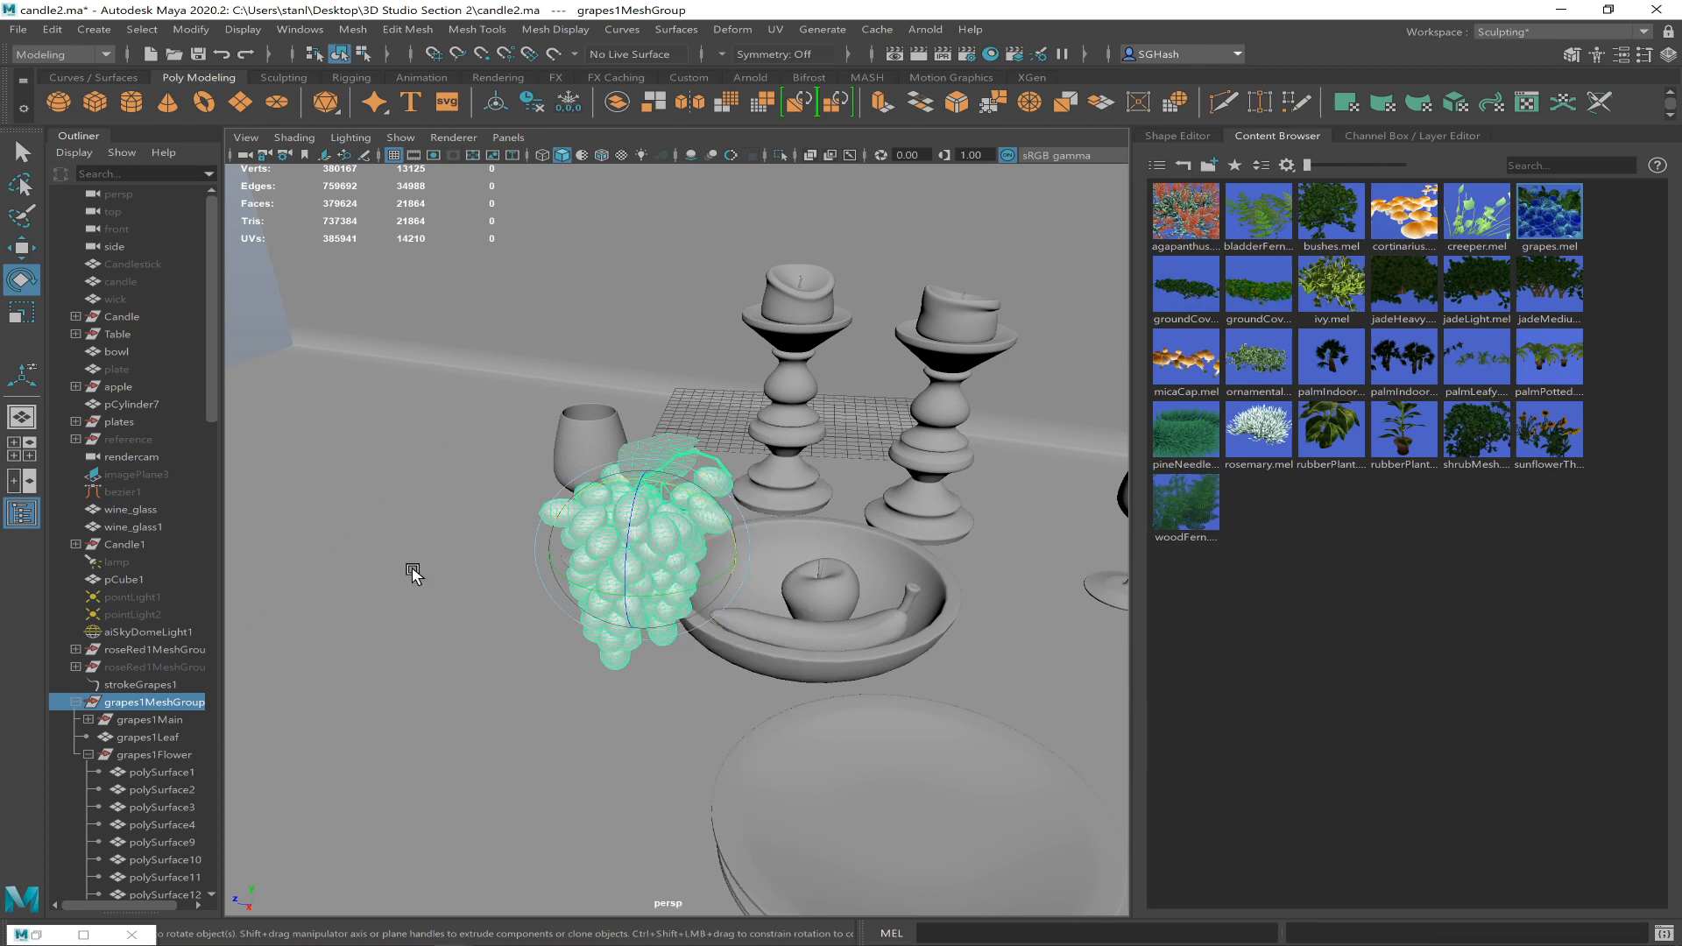
left_click_drag(749, 528, 867, 646)
key("r")
left_click_drag(721, 557, 624, 509)
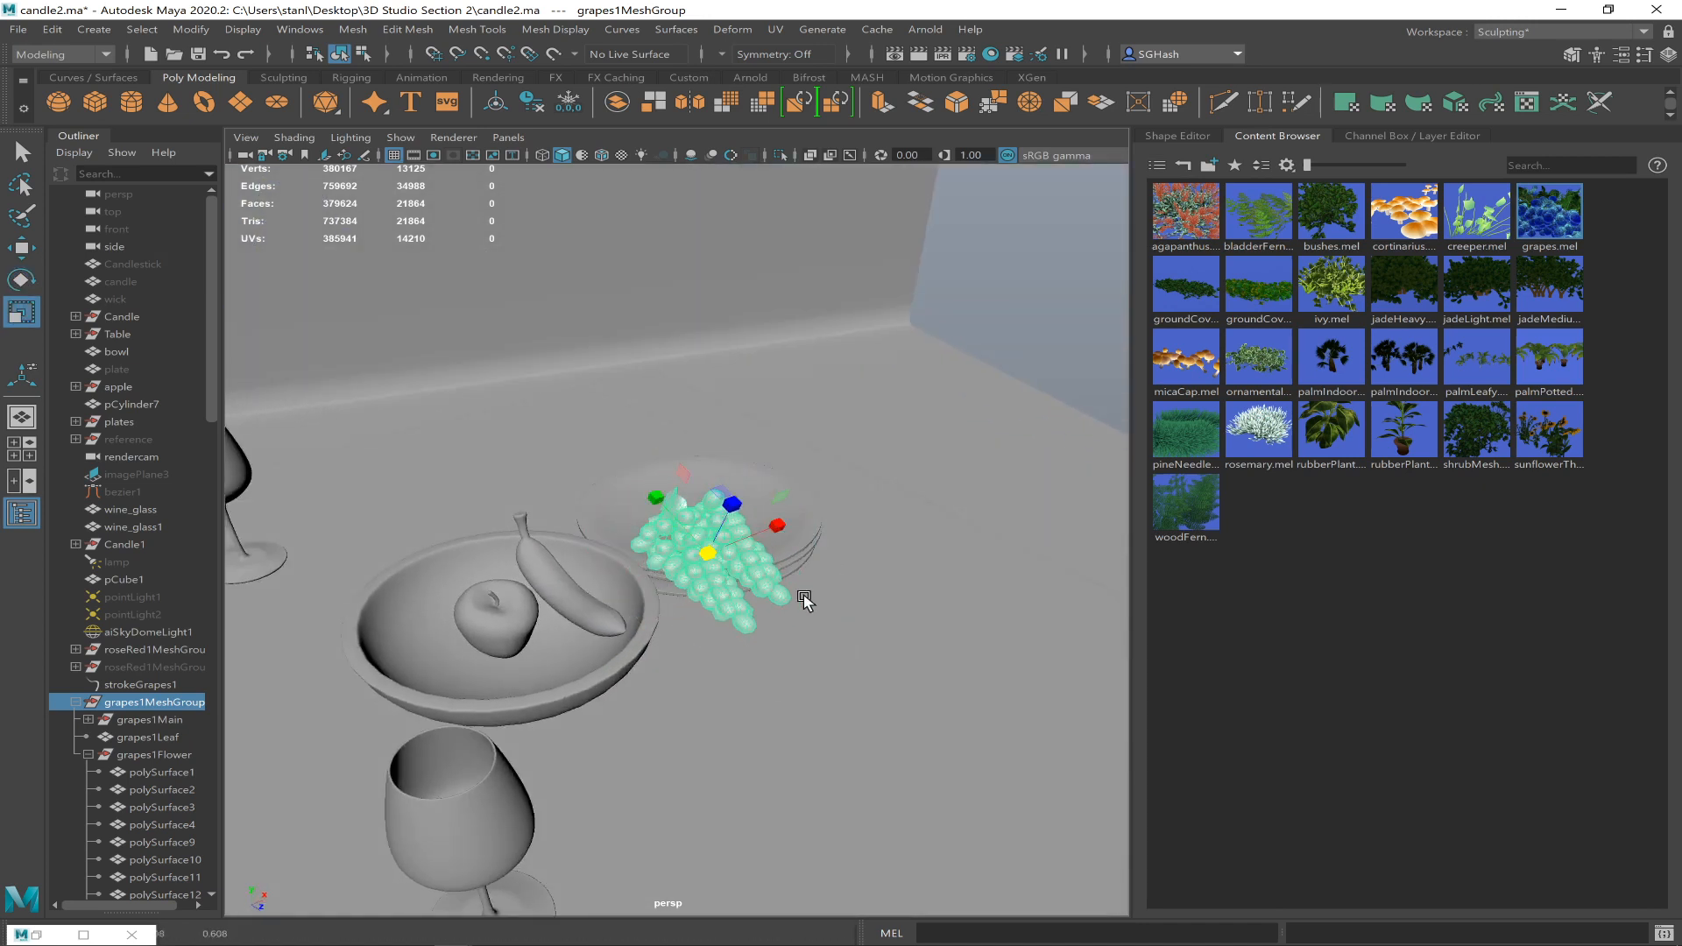
- Move the grape bunch over the fruit bowl and lower it into the bowl next to the apple
key("w")
left_click_drag(709, 553, 462, 605)
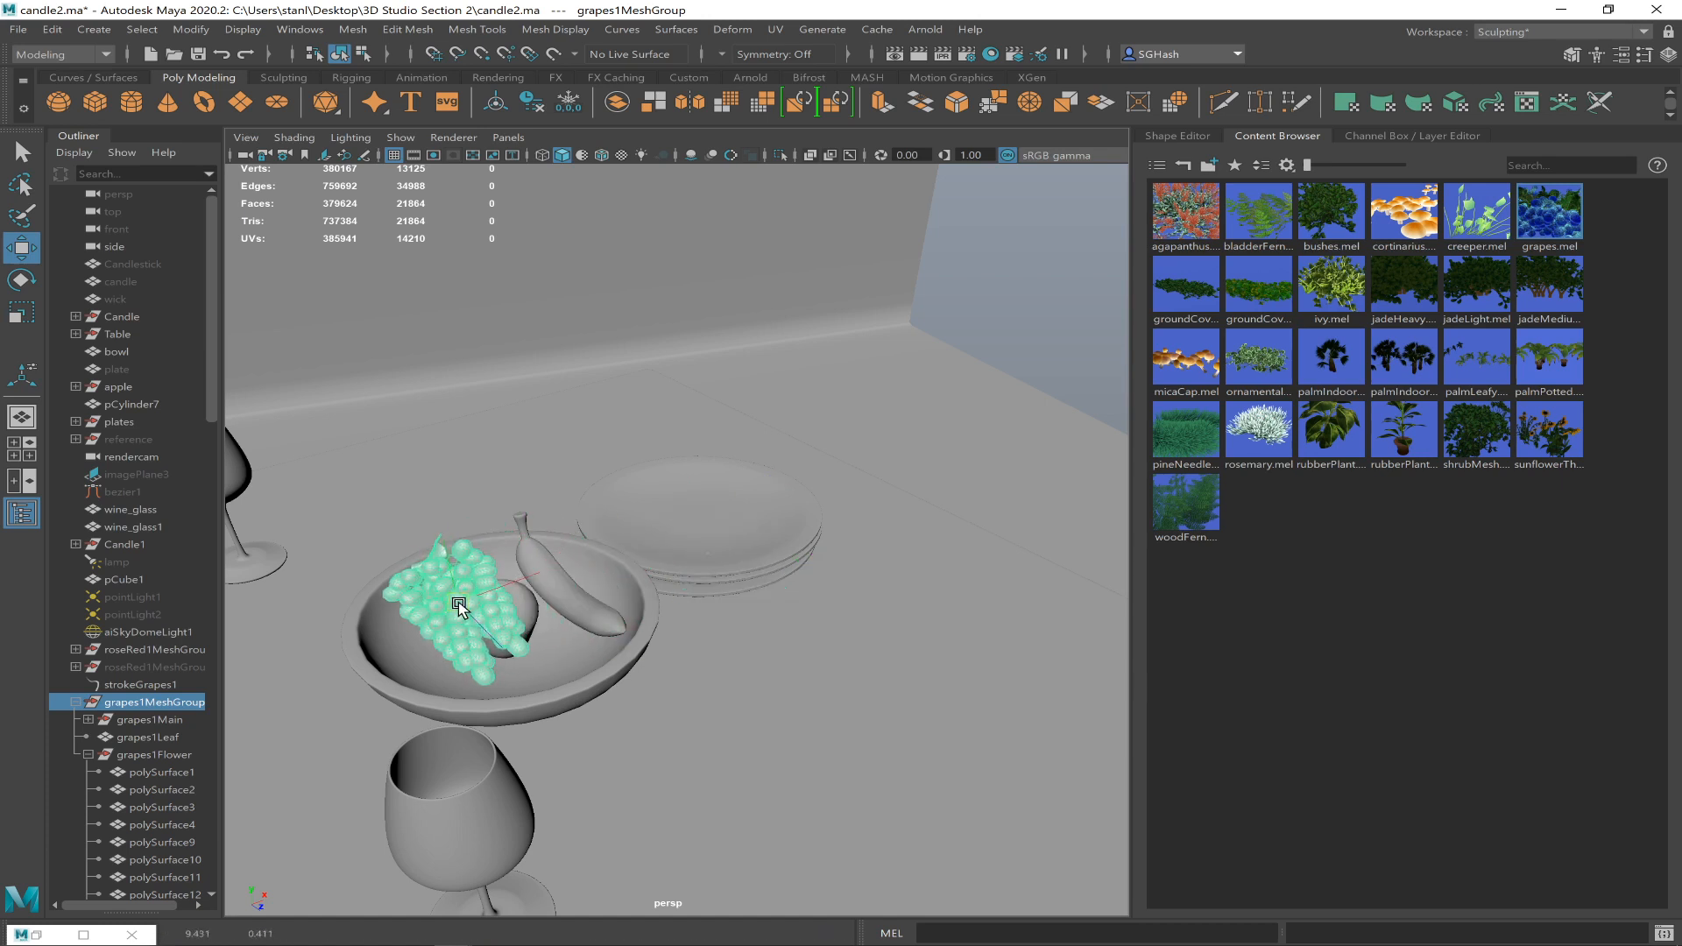
left_click_drag(601, 646, 588, 593, "alt")
key("v")
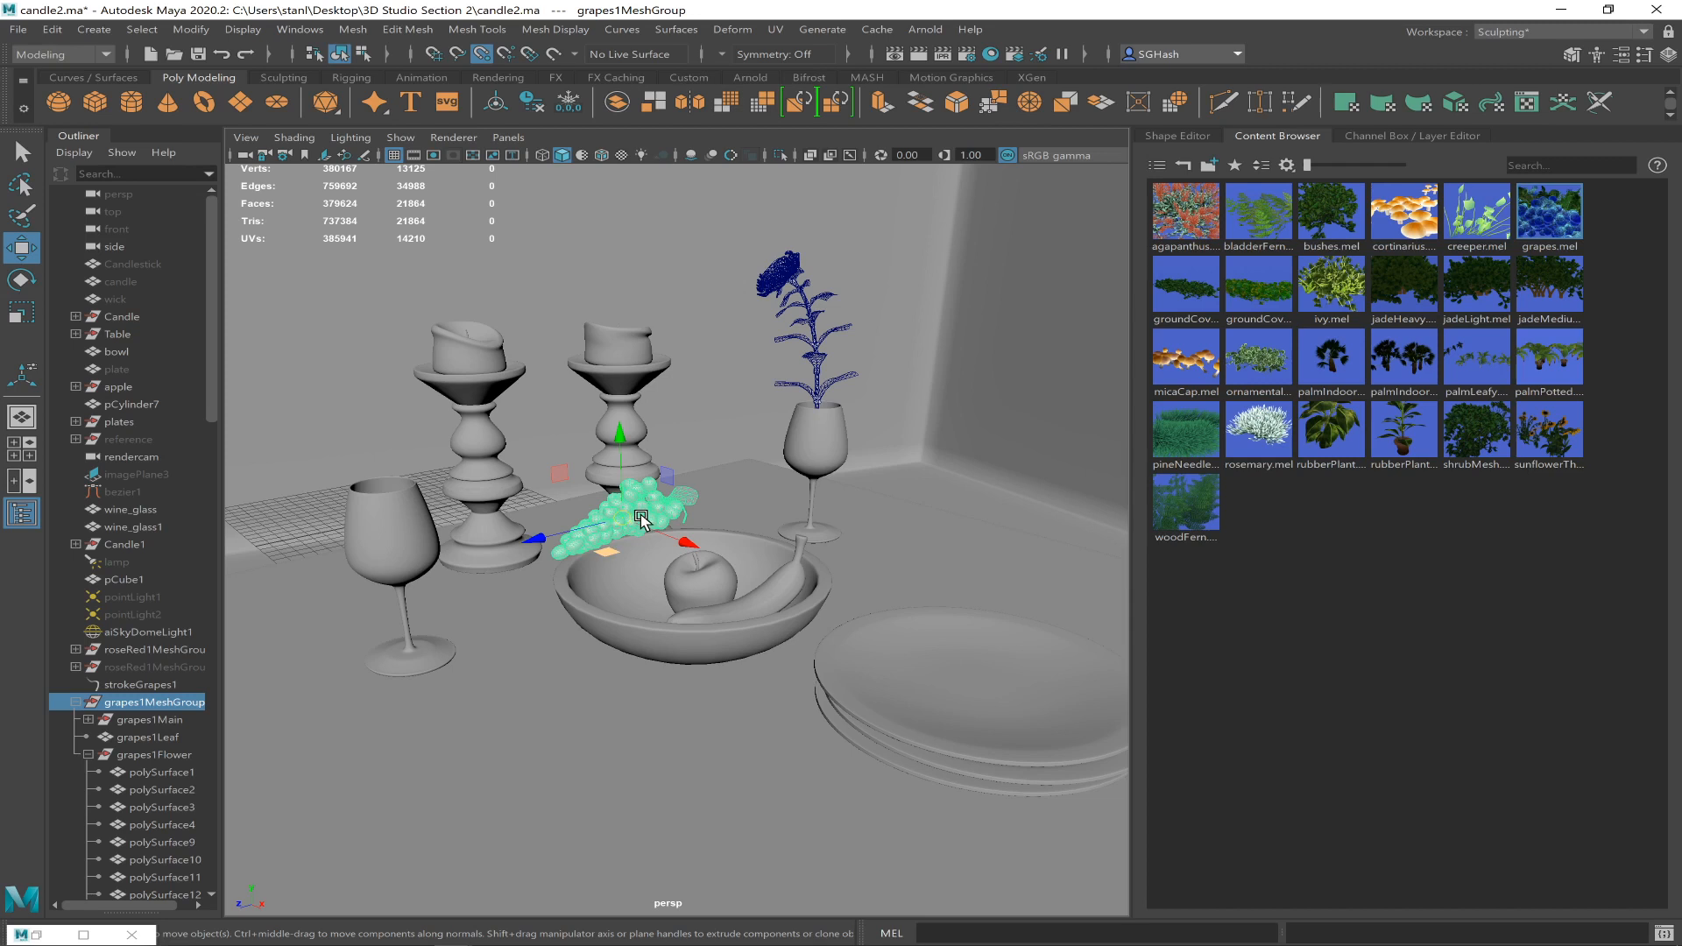
left_click_drag(624, 519, 655, 565)
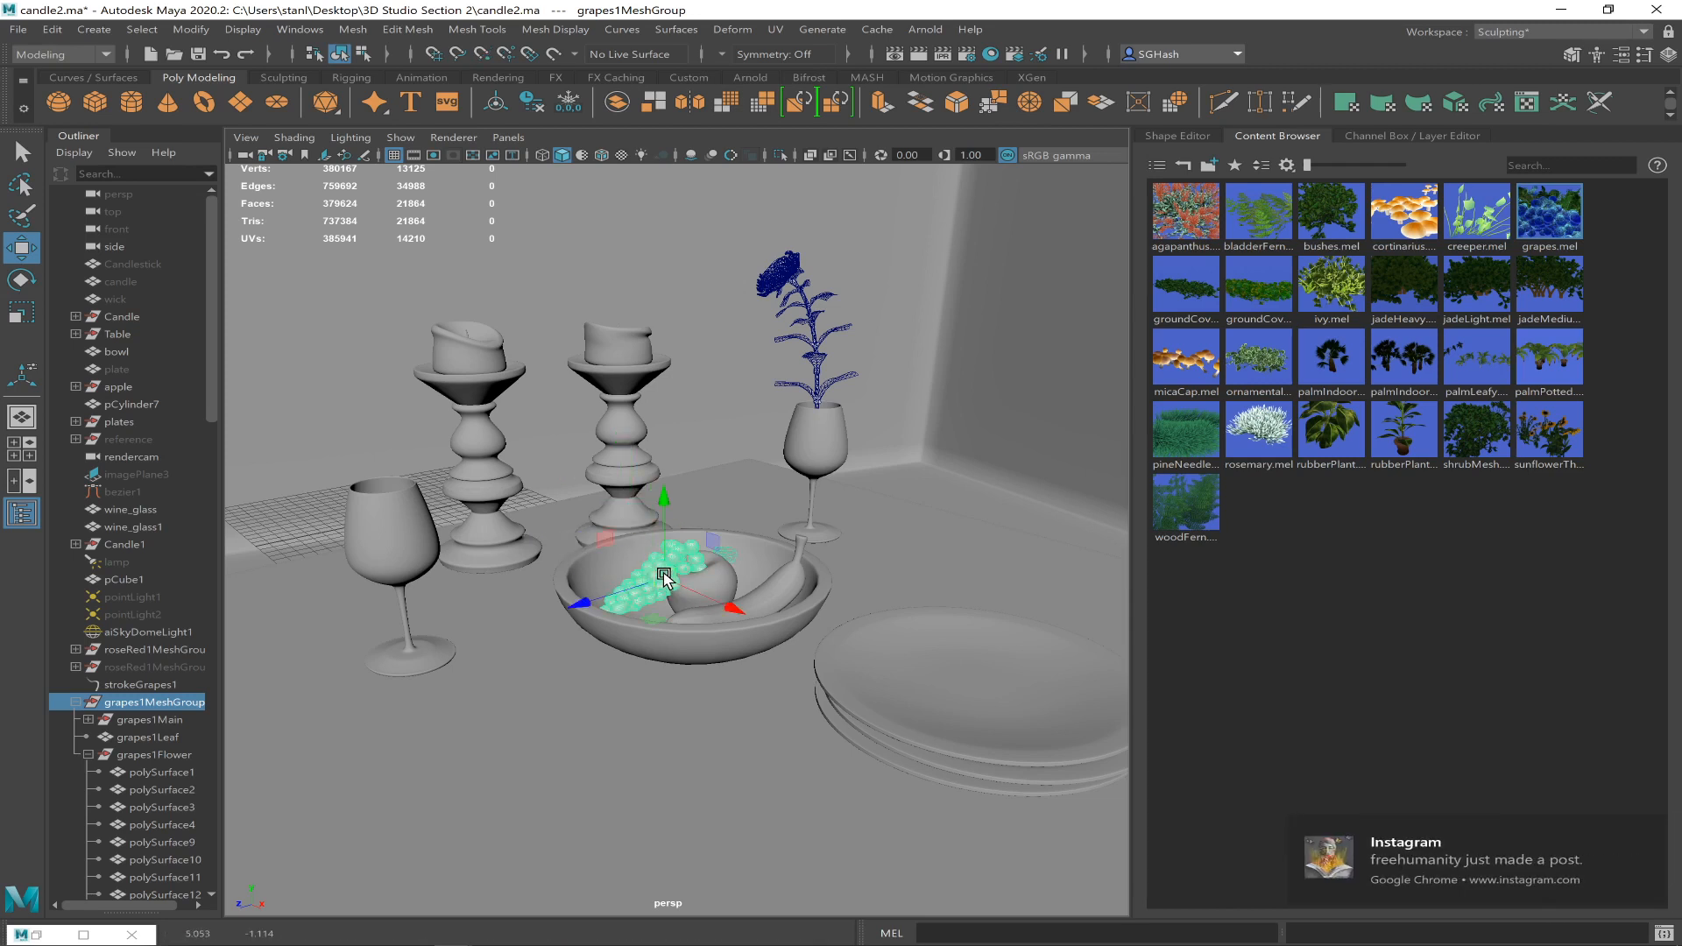
- Scale the grape bunch down further to about 0.75 and rotate it to fit inside the bowl
scroll(663, 579, "up", 3)
scroll(741, 605, "up", 3)
left_click_drag(733, 624, 574, 607, "alt")
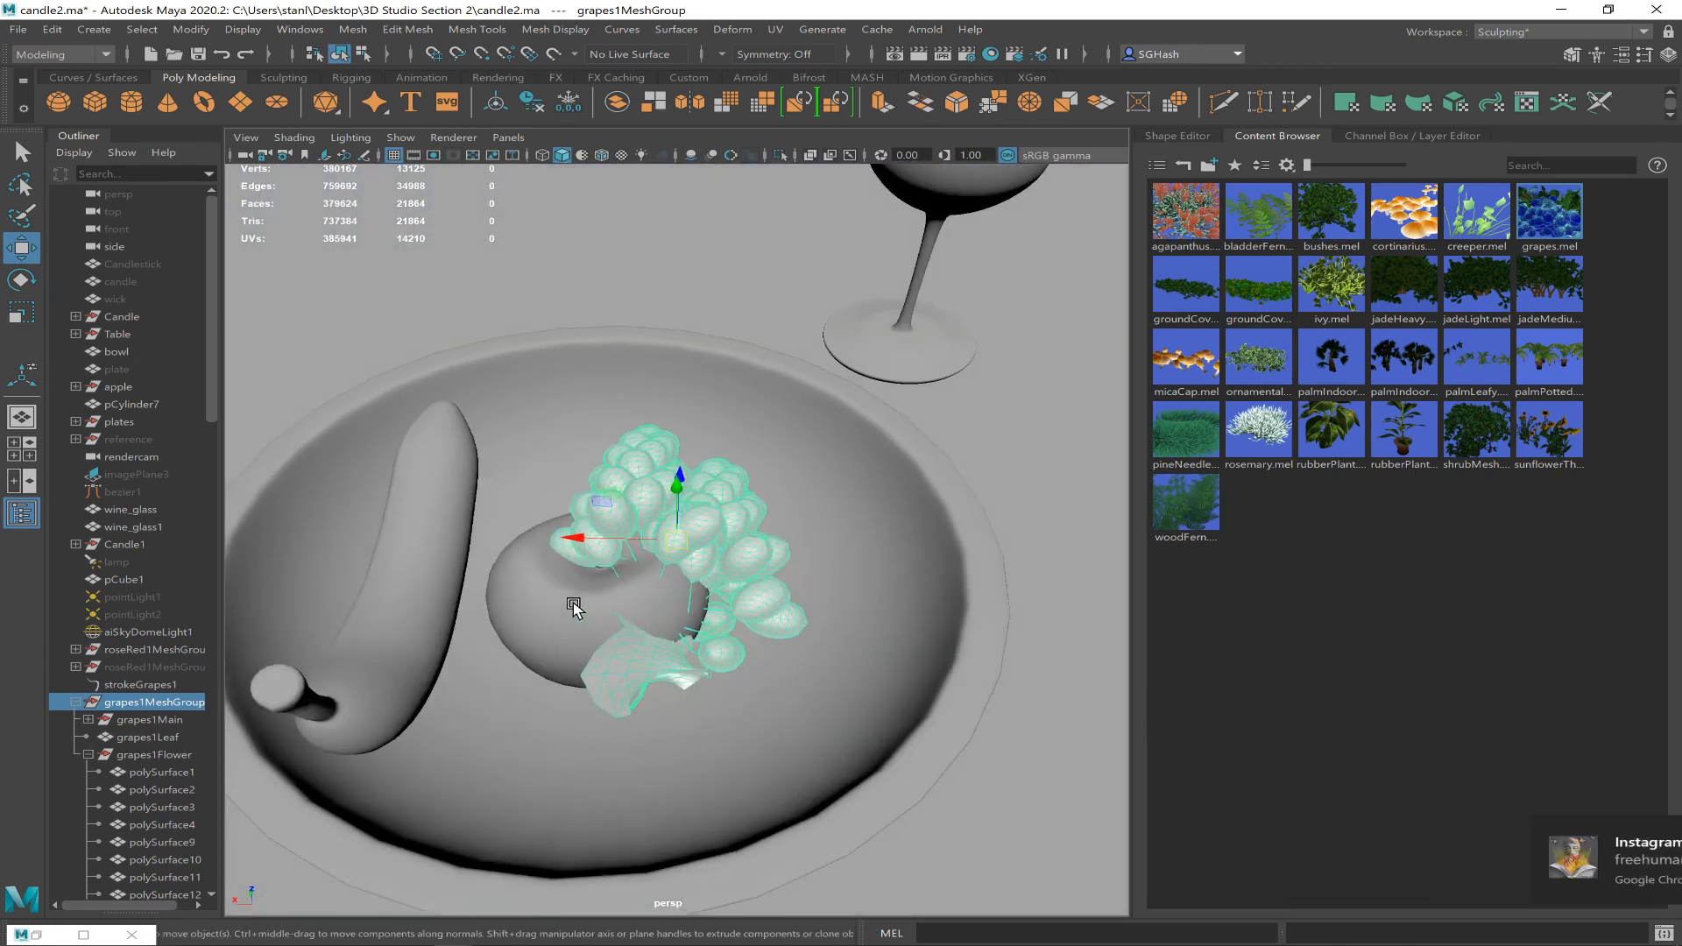
key("r")
left_click_drag(694, 544, 544, 537)
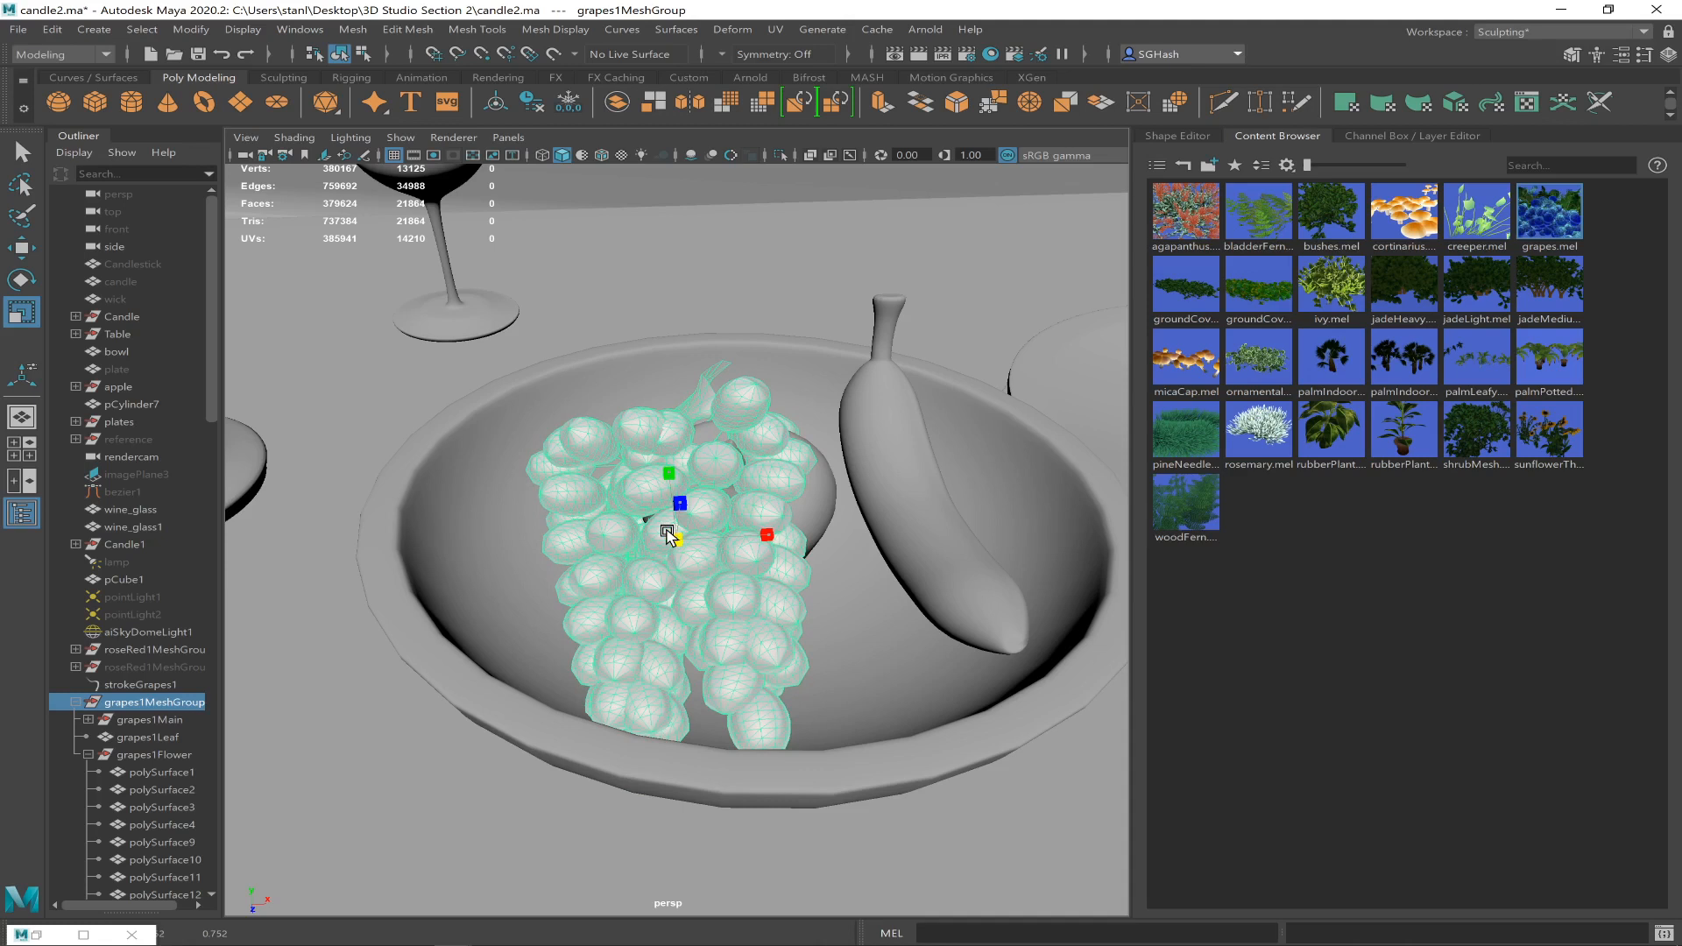
key("w")
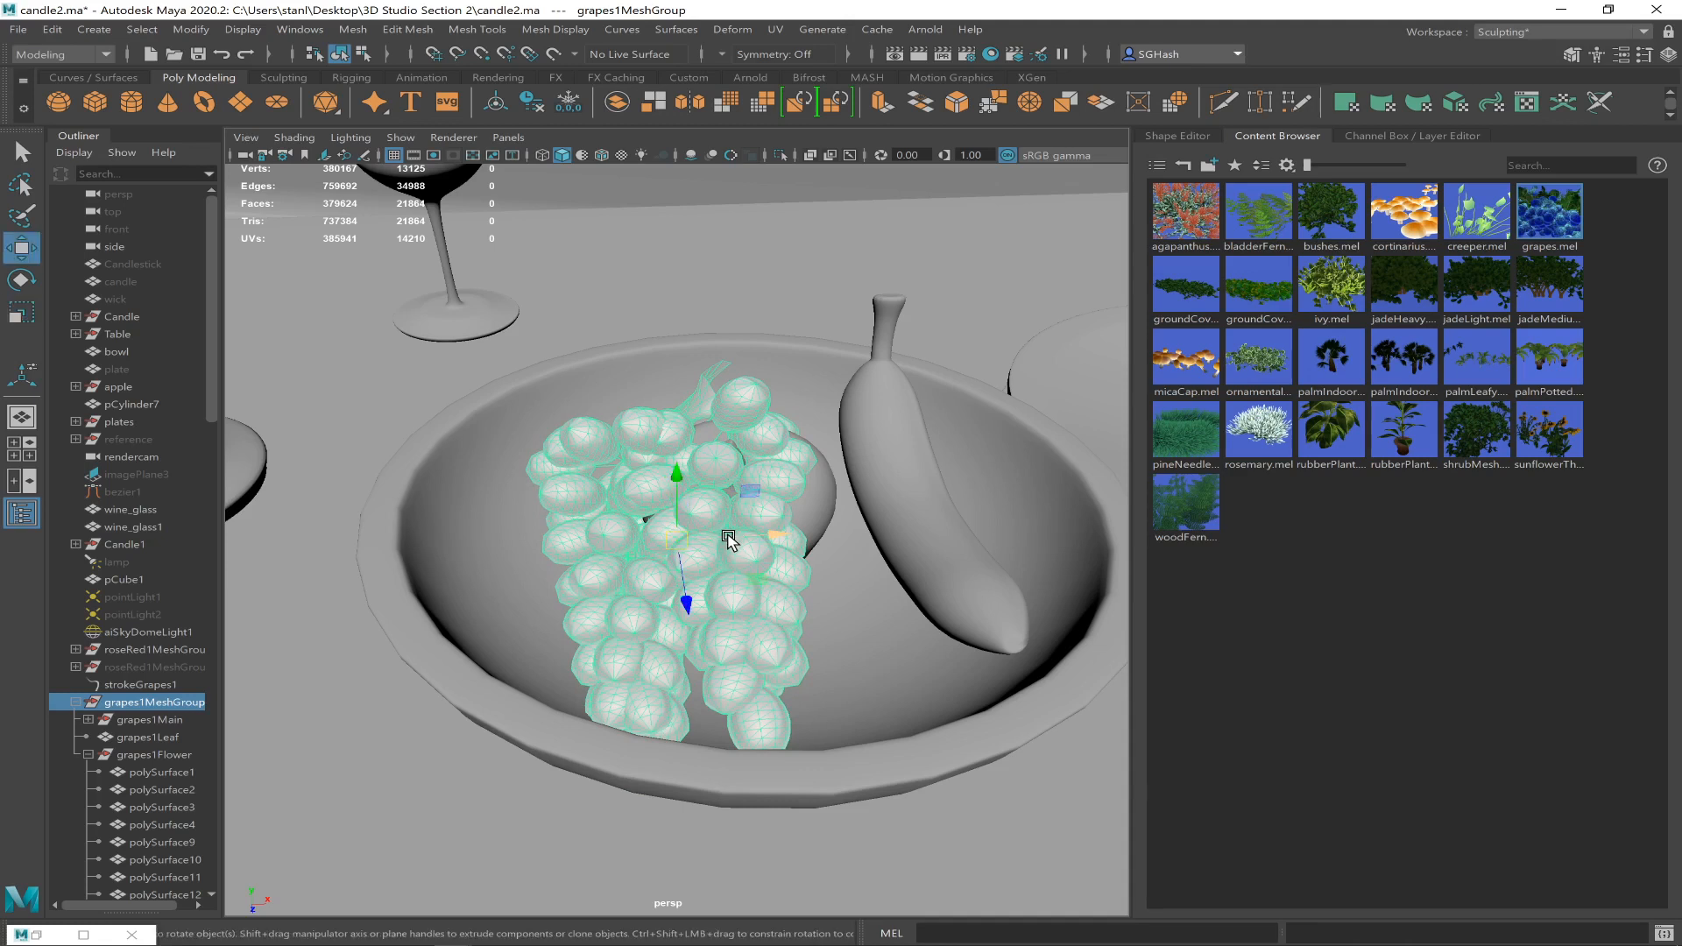
key("e")
left_click_drag(725, 492, 646, 488)
left_click(778, 588)
left_click_drag(779, 587, 757, 626, "alt")
key("ctrl+z")
key("ctrl+z")
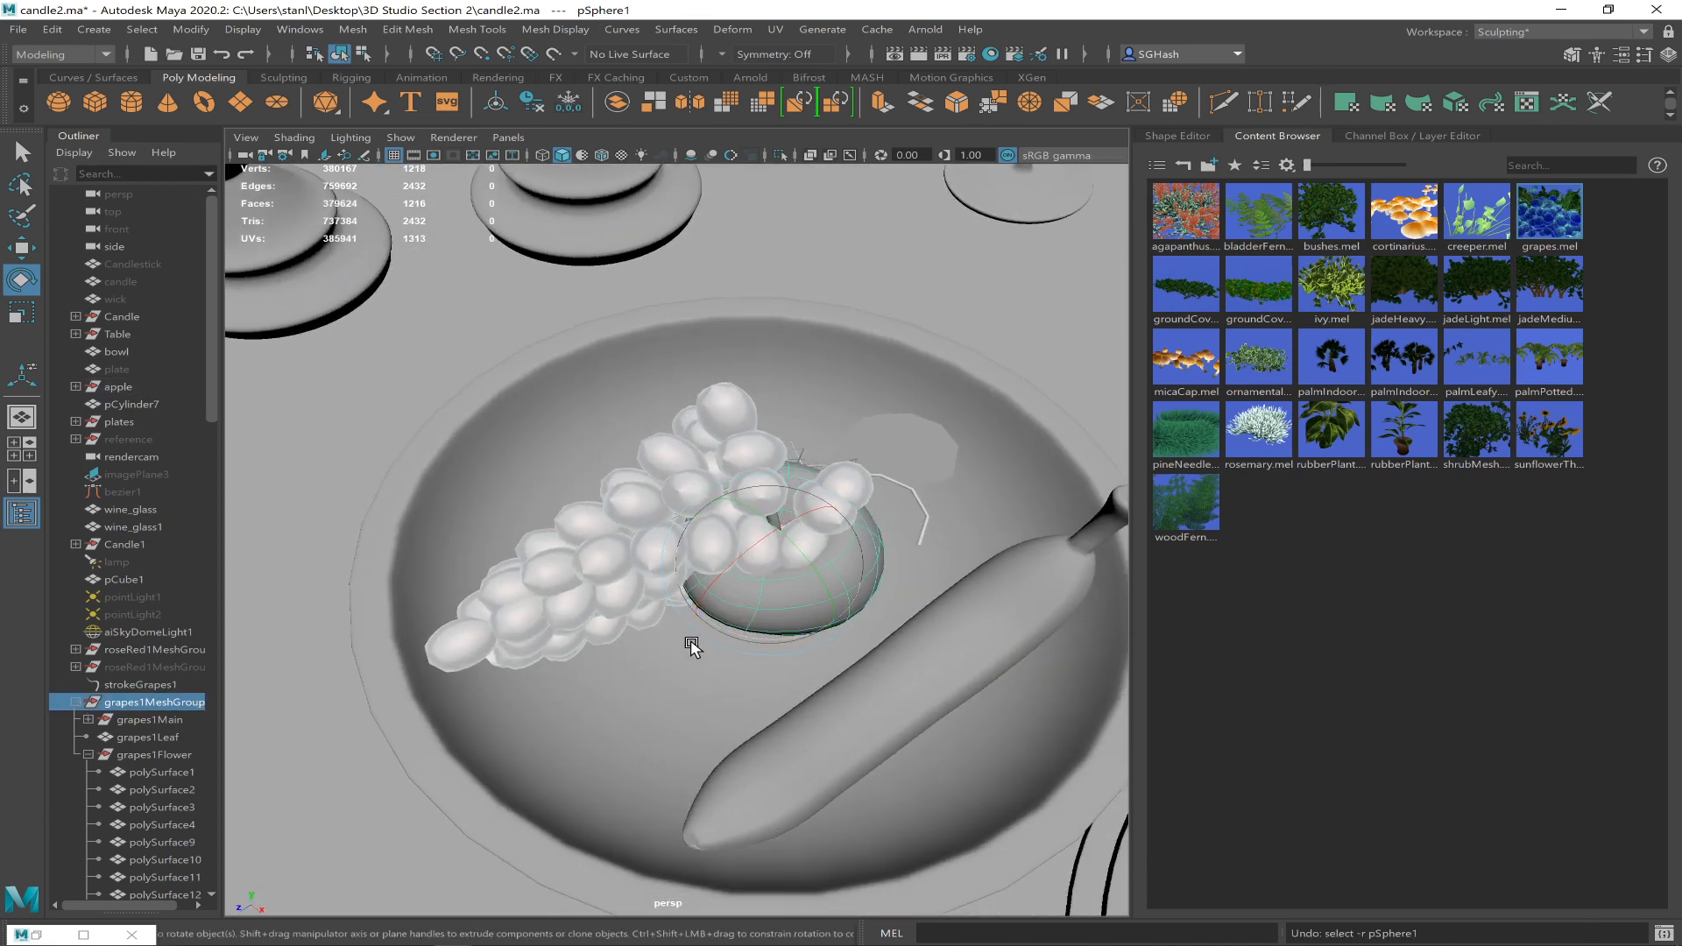
- Fine-tune the bunch's rotation and position so it rests in the bowl on the free side of the apple
left_click_drag(644, 622, 680, 639)
key("w")
left_click_drag(669, 541, 792, 519)
key("e")
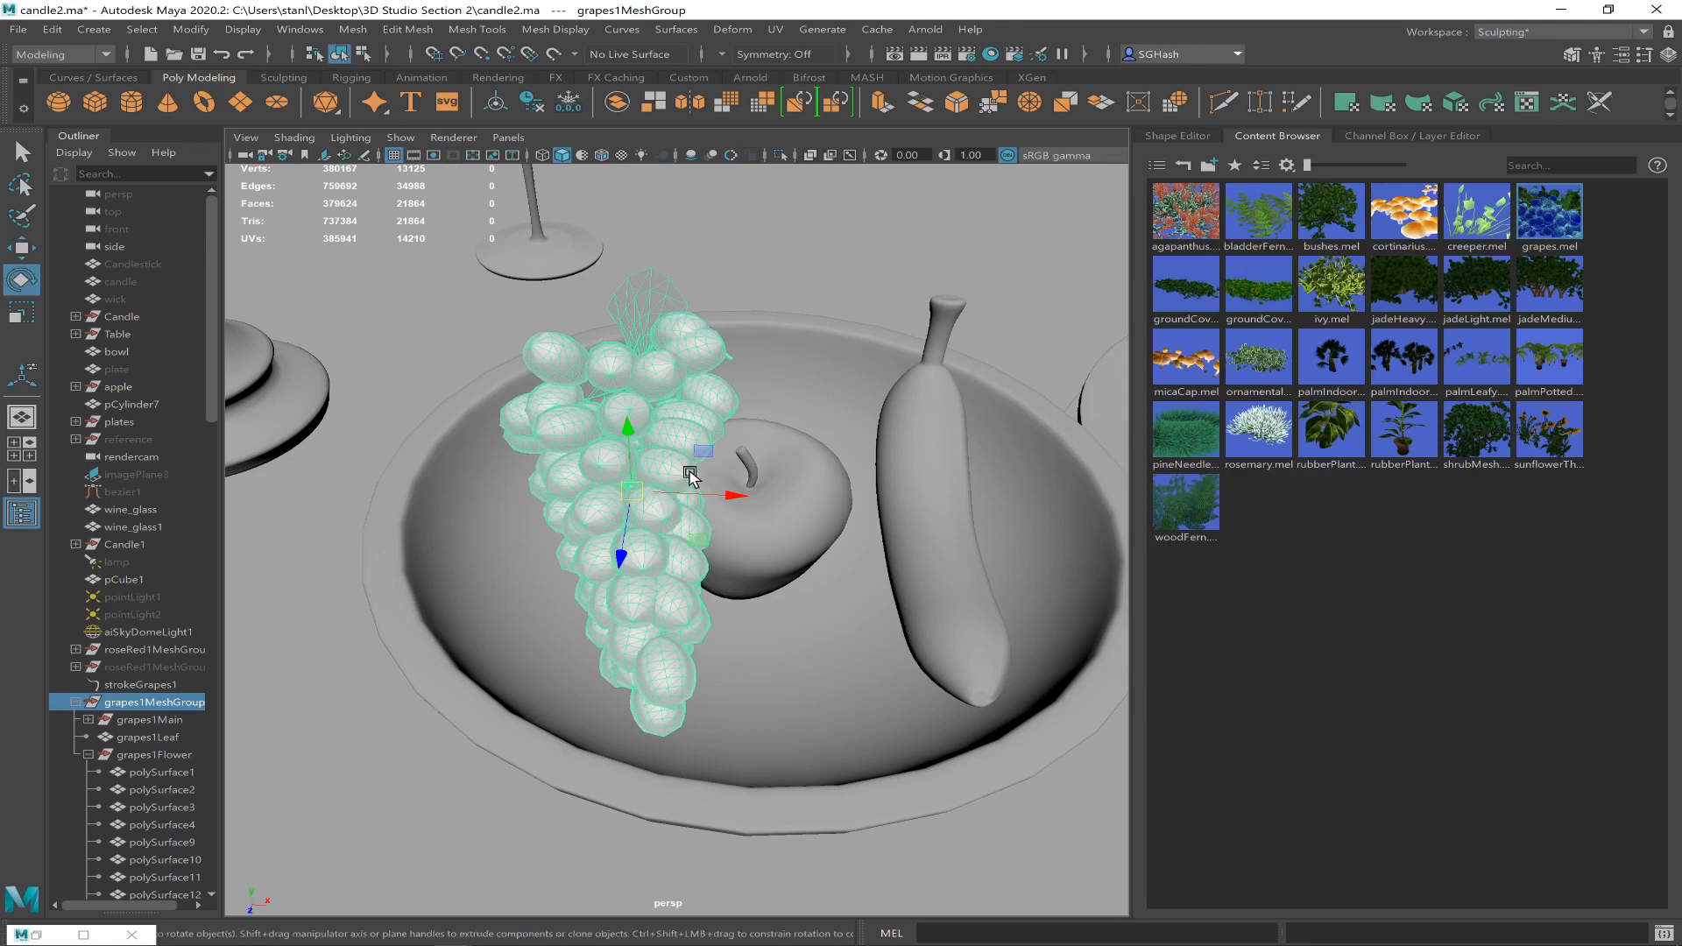
left_click_drag(701, 456, 571, 504)
key("w")
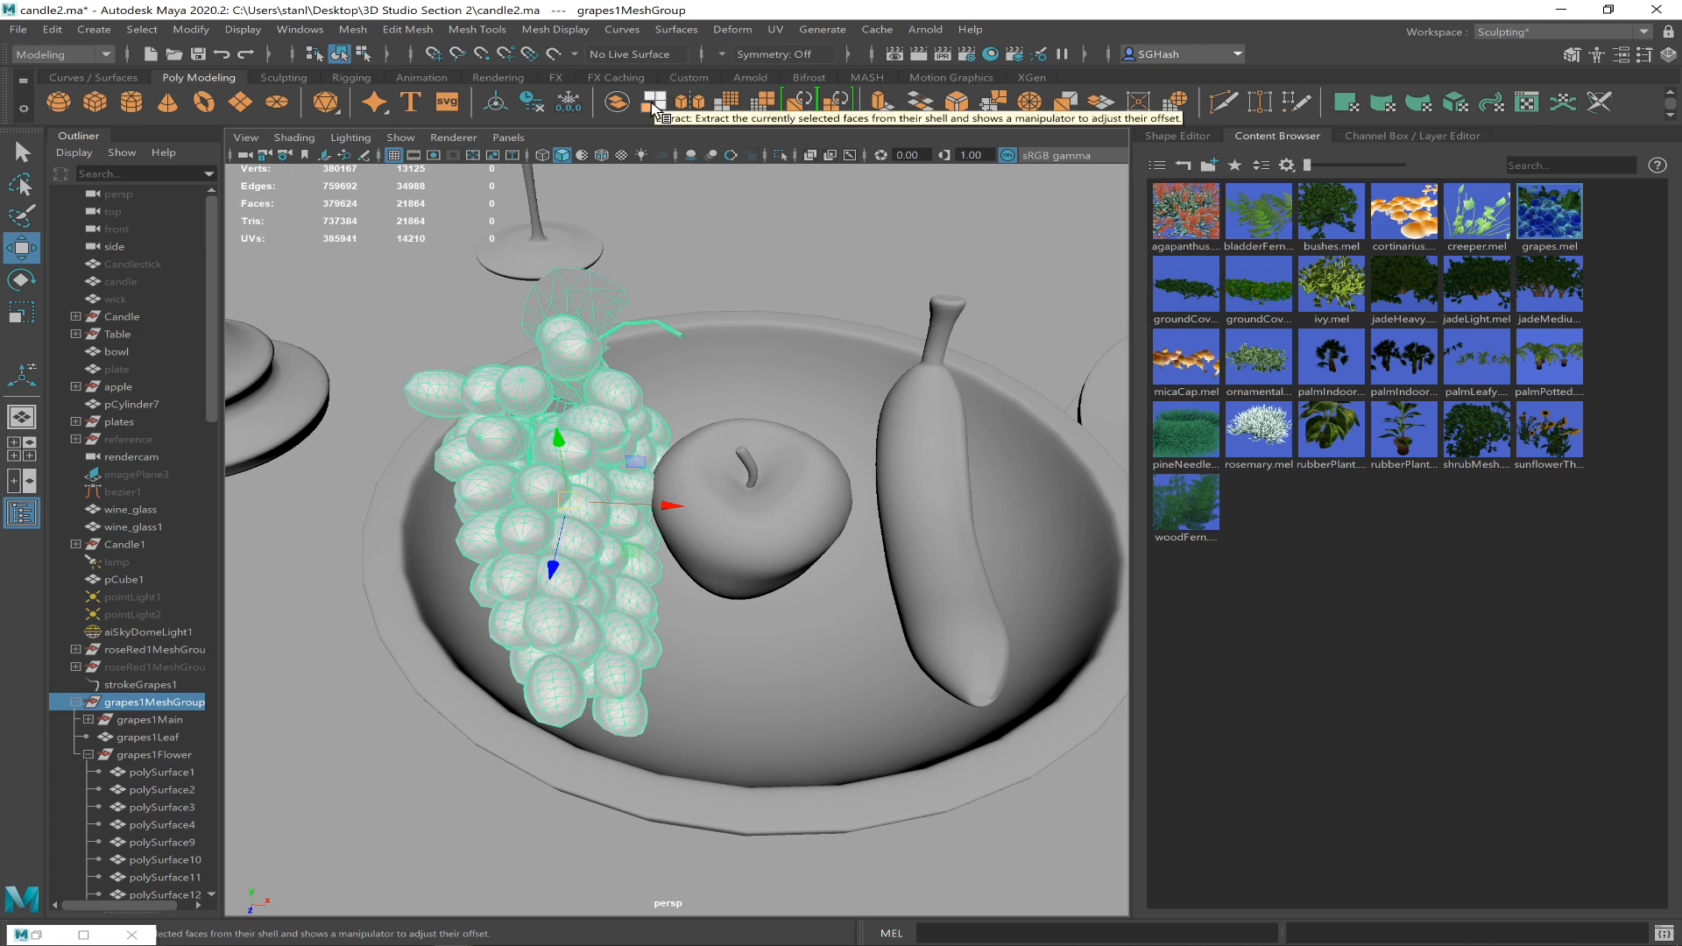
- Delete the single grape polySurface149 at the lower tip of the bunch
left_click(347, 30)
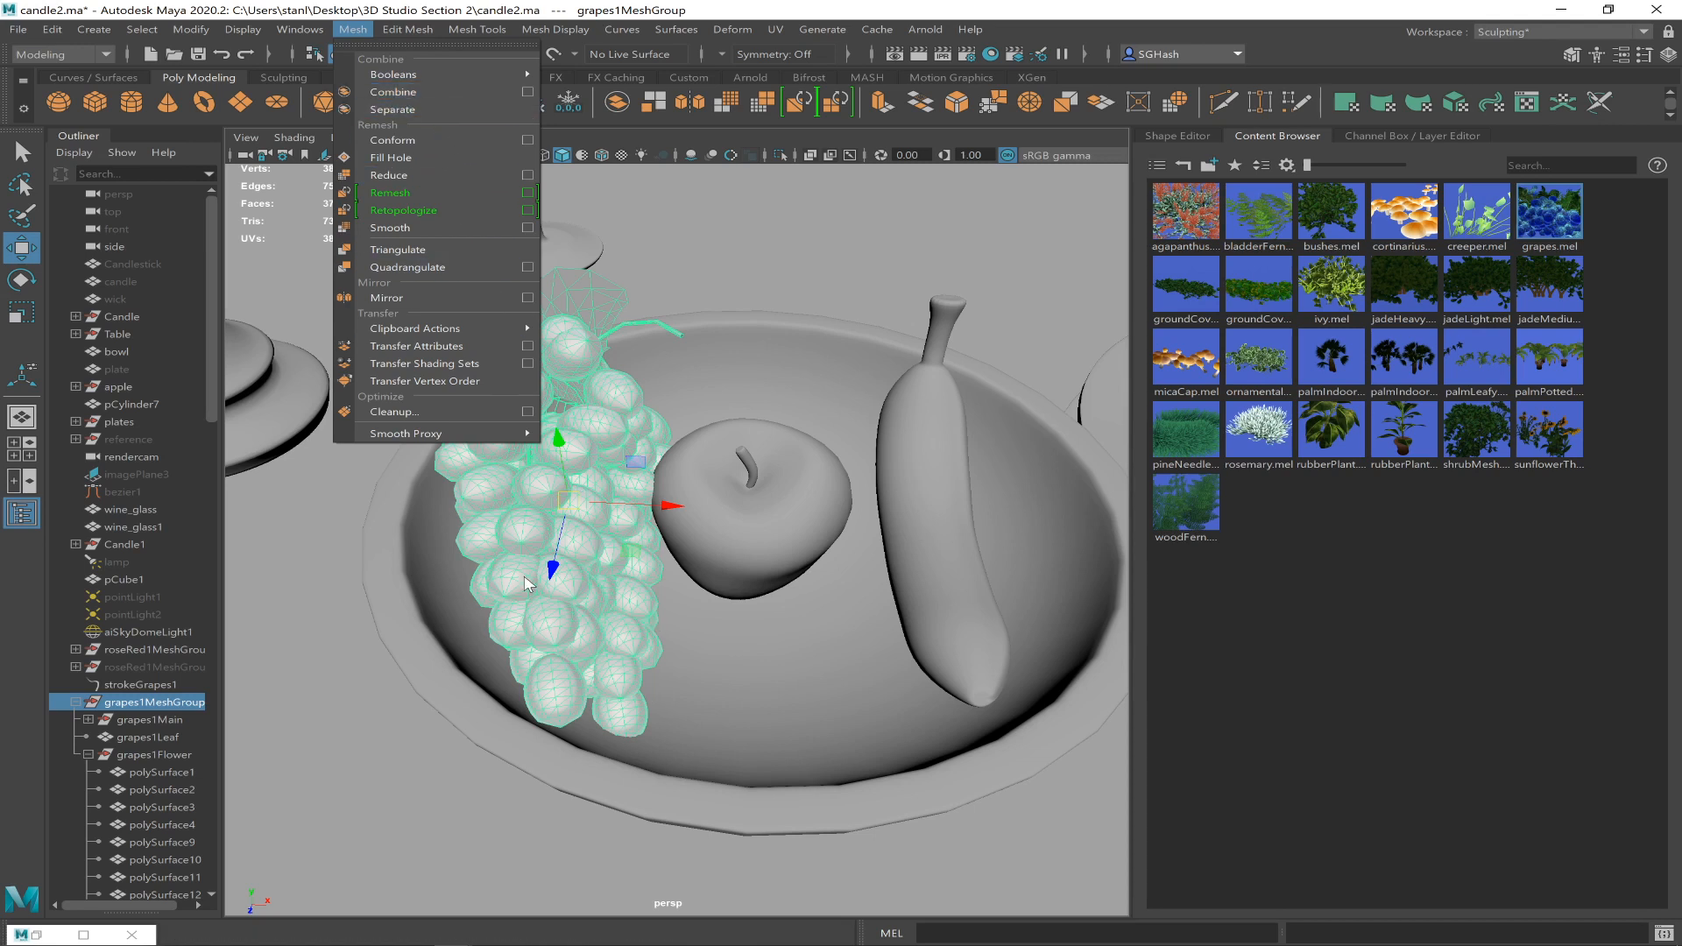
left_click(638, 734)
left_click(634, 726)
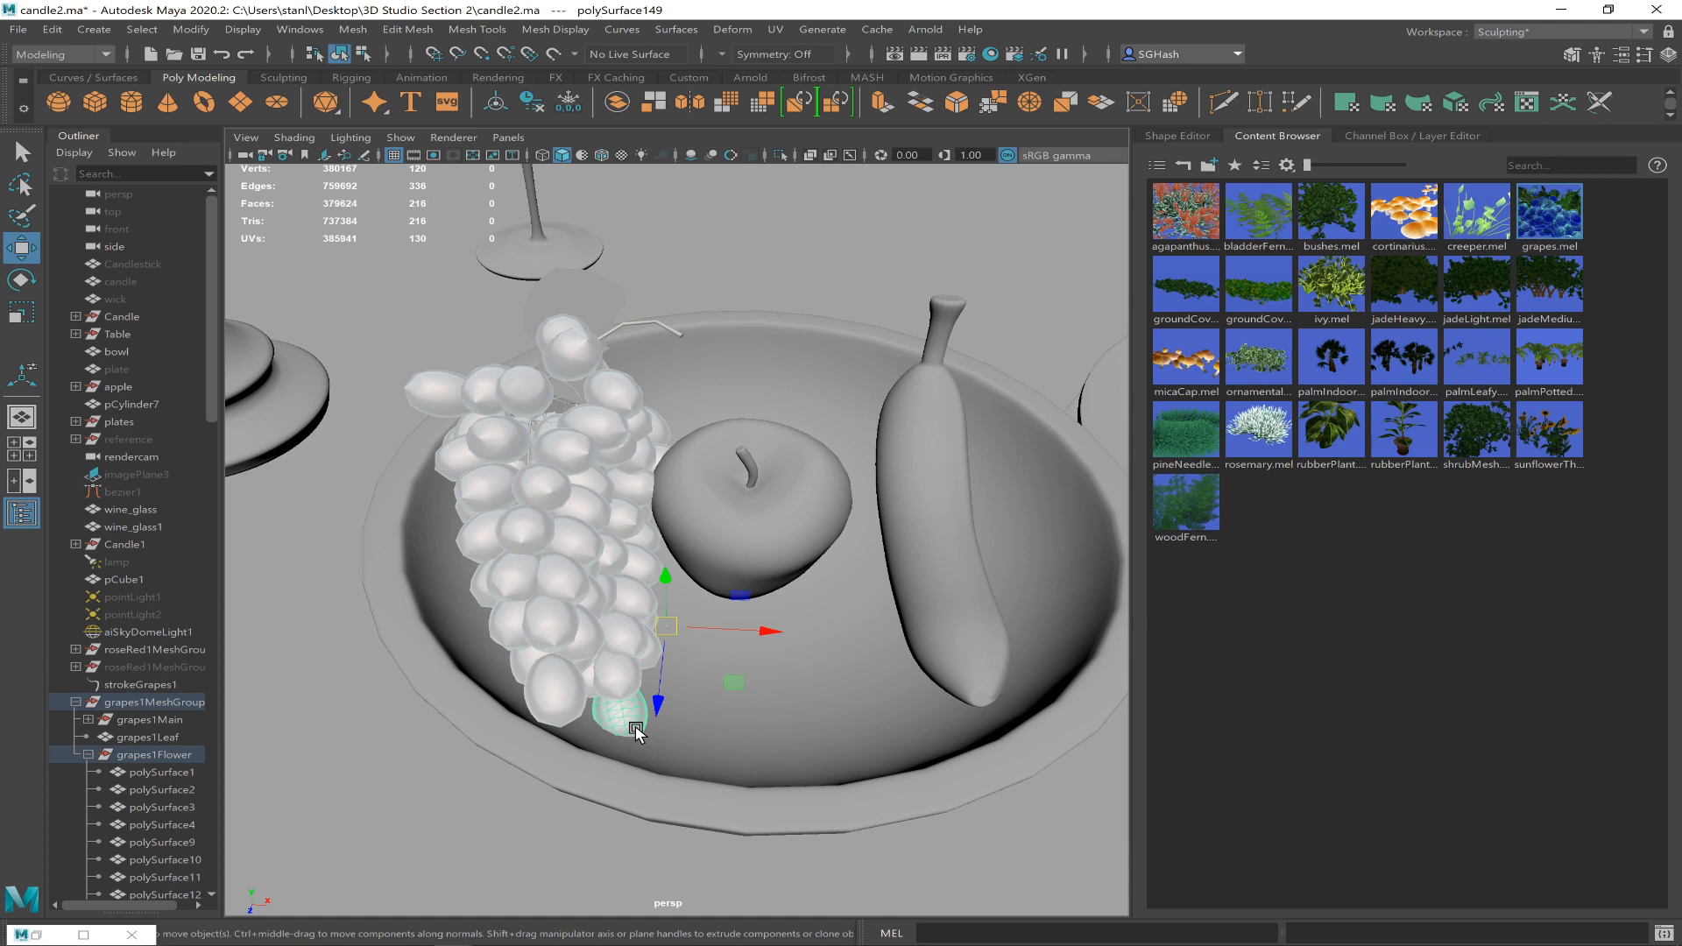
key("Delete")
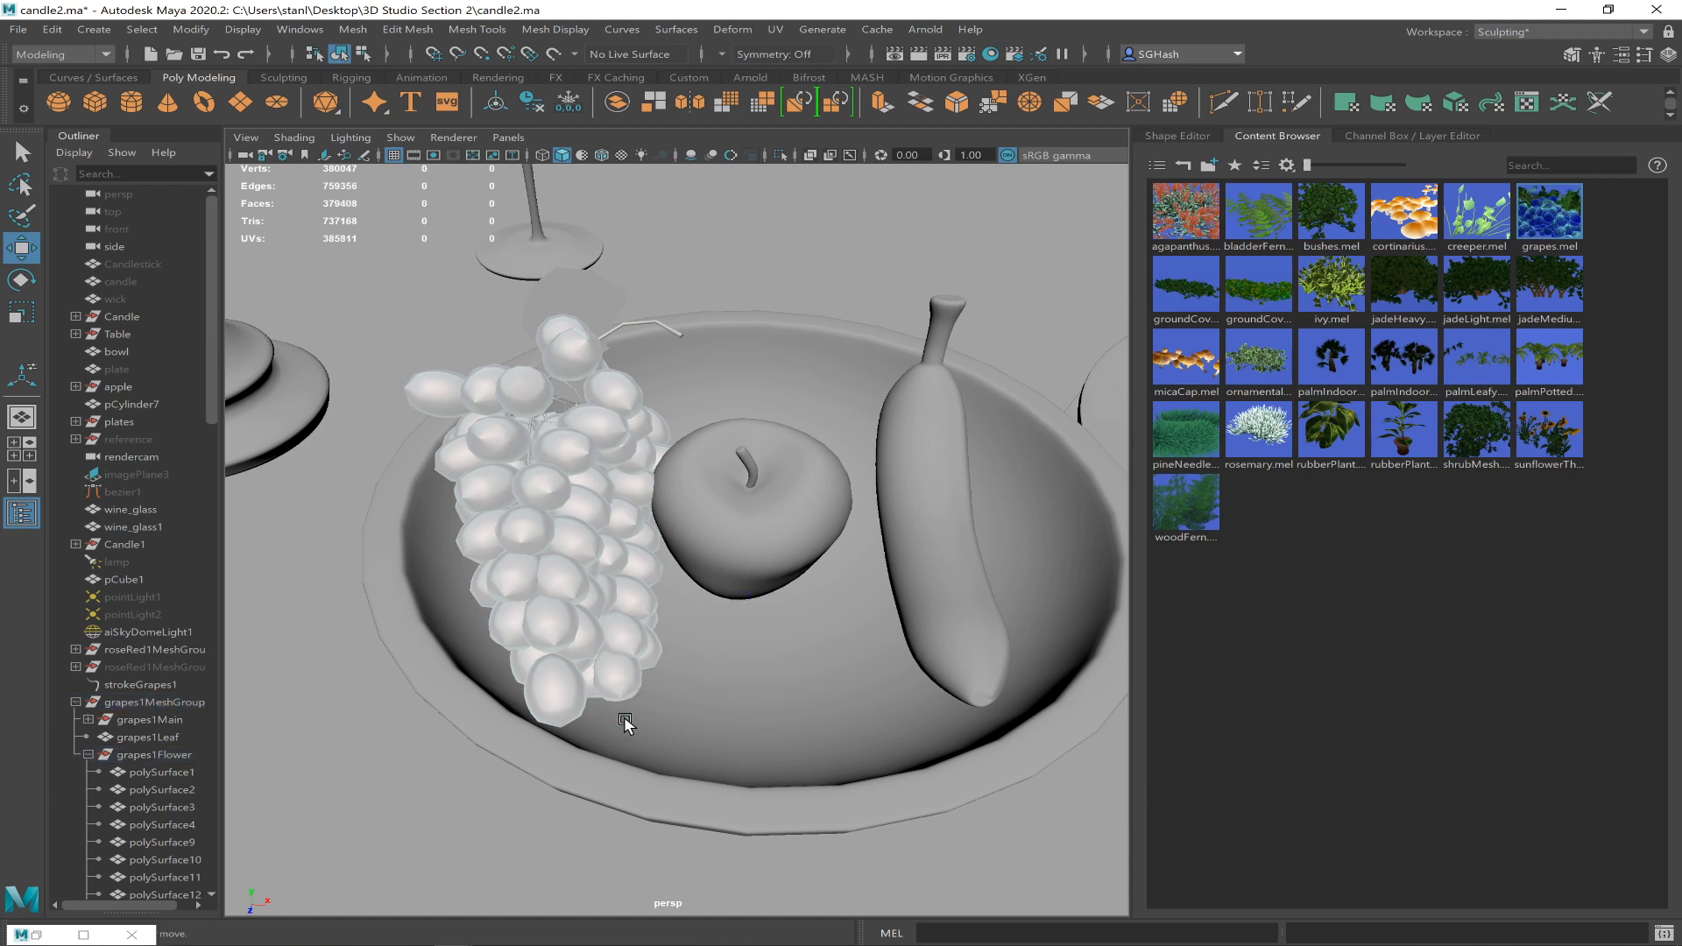
- Inspect the bunch for grapes intersecting other objects and delete grape polySurface29, which pokes into the apple
left_click_drag(717, 686, 328, 683, "alt")
left_click_drag(334, 673, 761, 763, "alt")
left_click(756, 697)
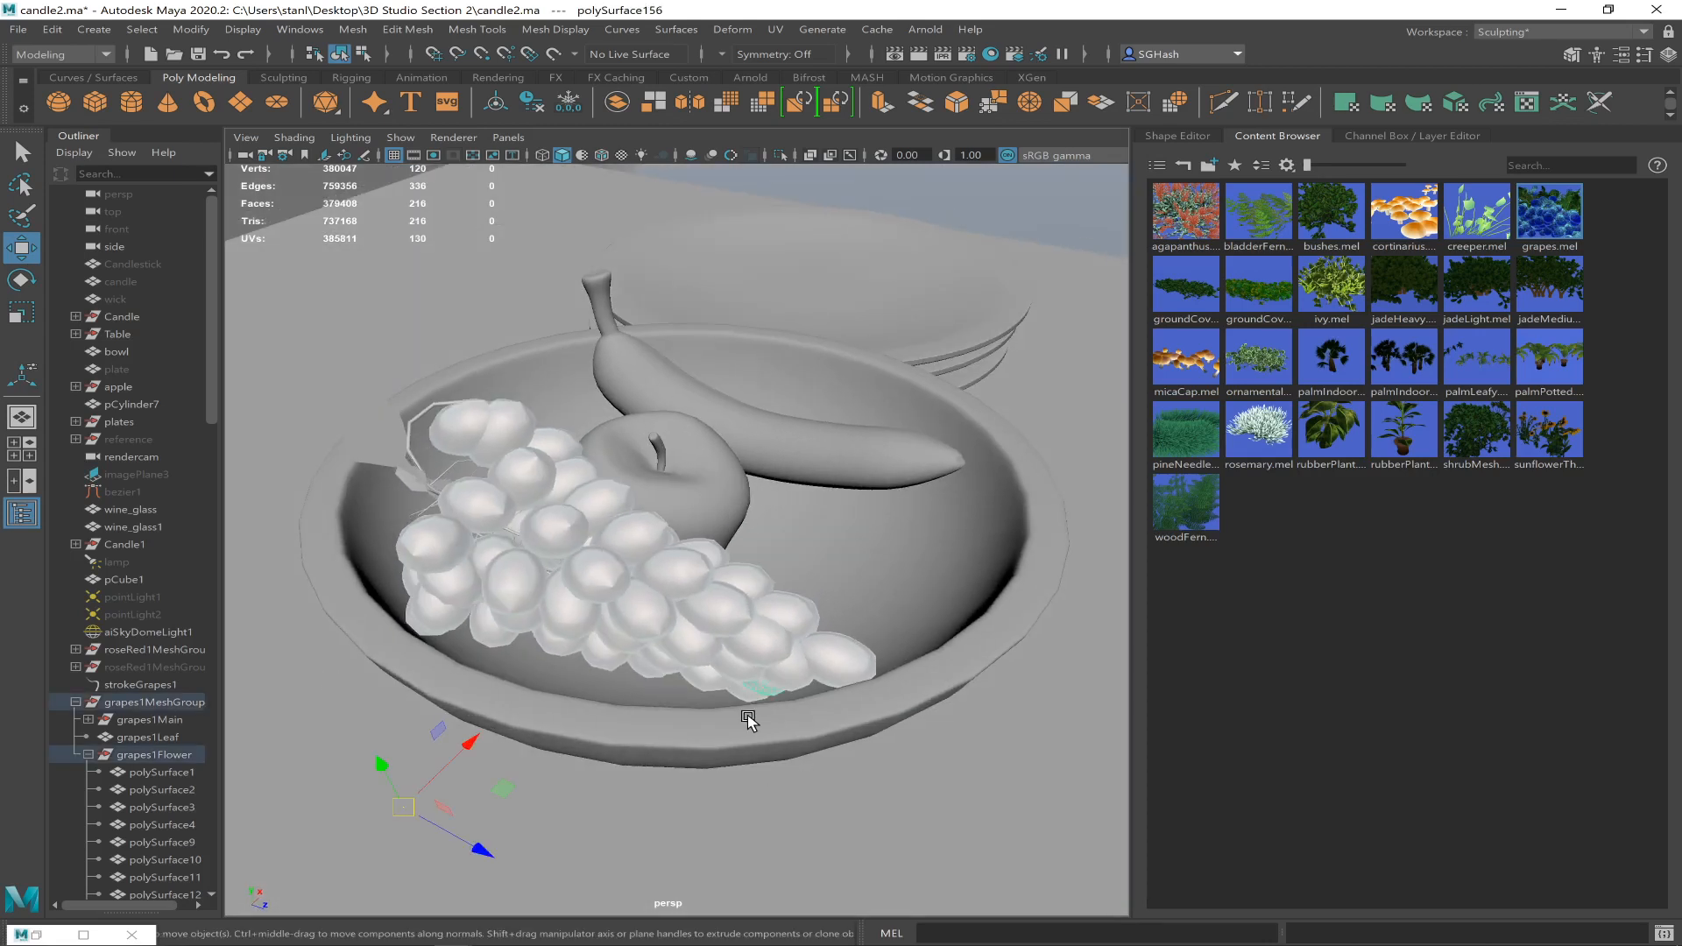
key("f")
left_click_drag(850, 673, 763, 669, "alt")
left_click(648, 570)
key("f")
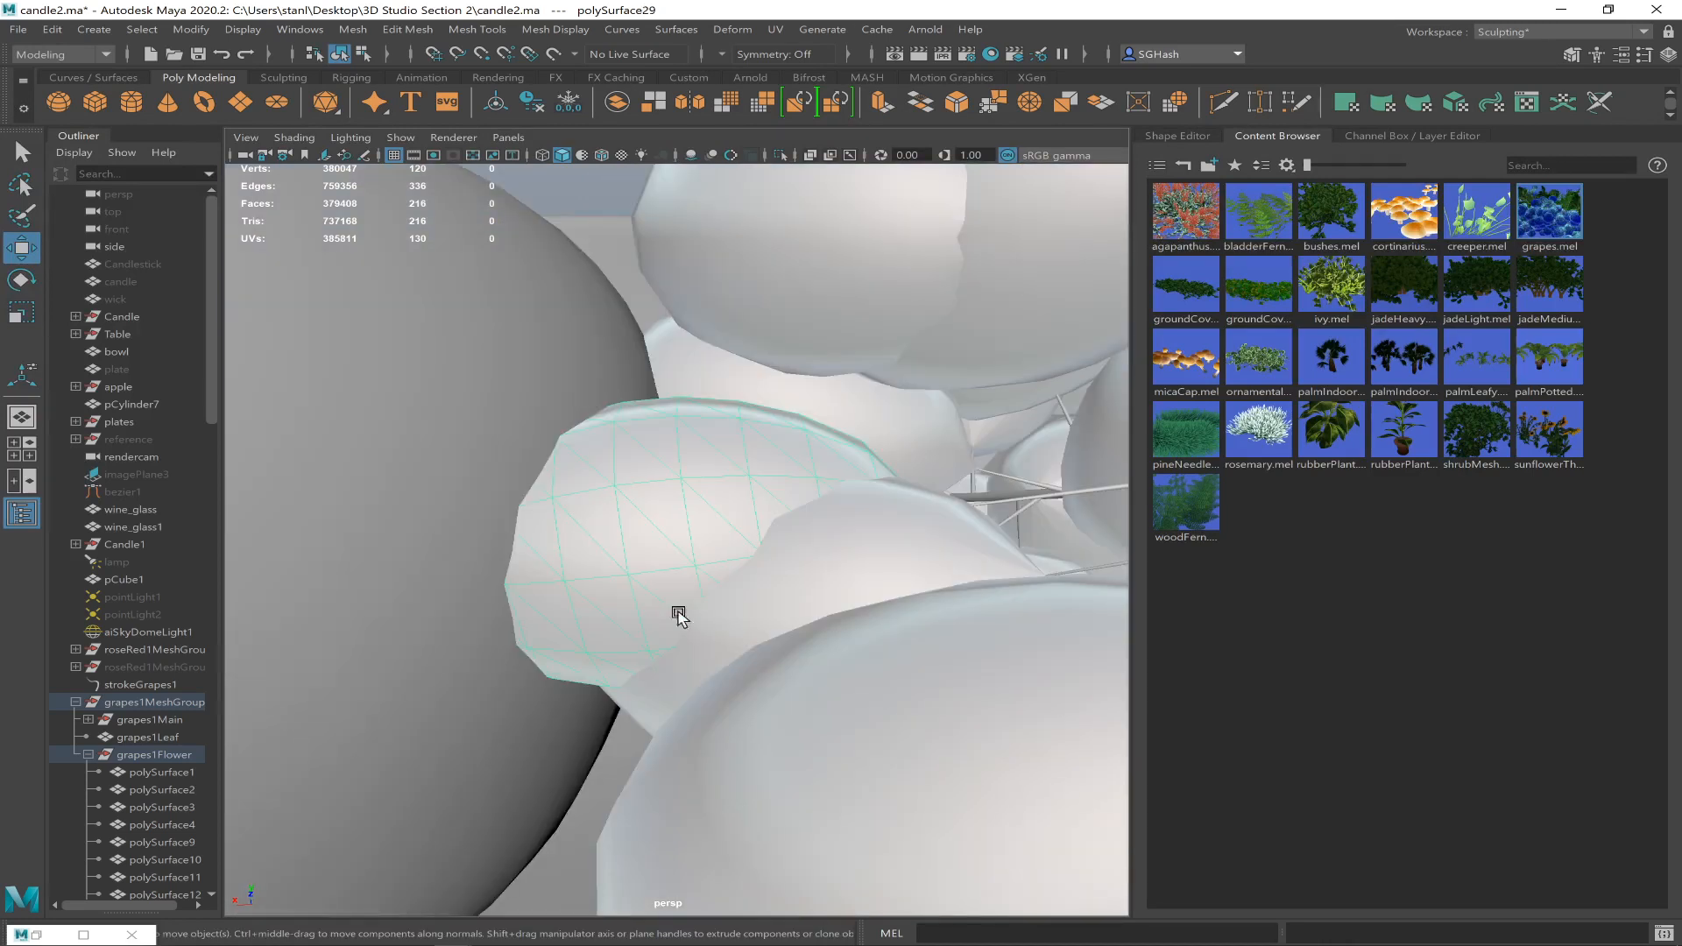
right_click_drag(739, 570, 461, 526, "alt")
key("Delete")
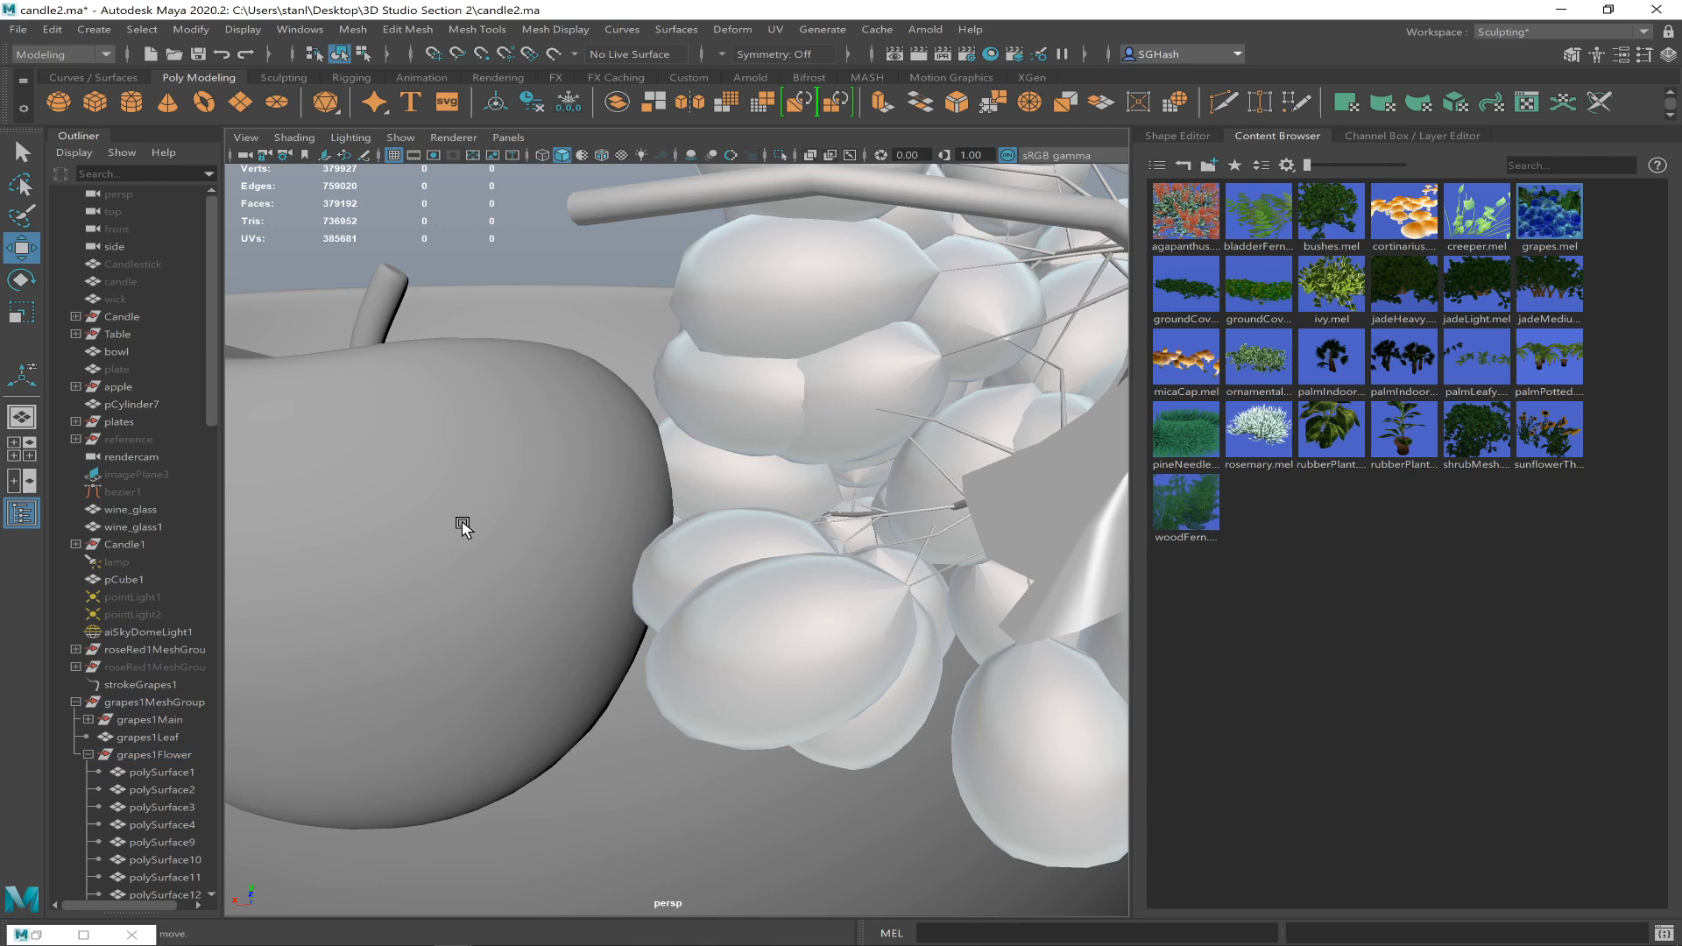
- Delete grape polySurface12 and one more grape pressing against the side of the apple
left_click(730, 538)
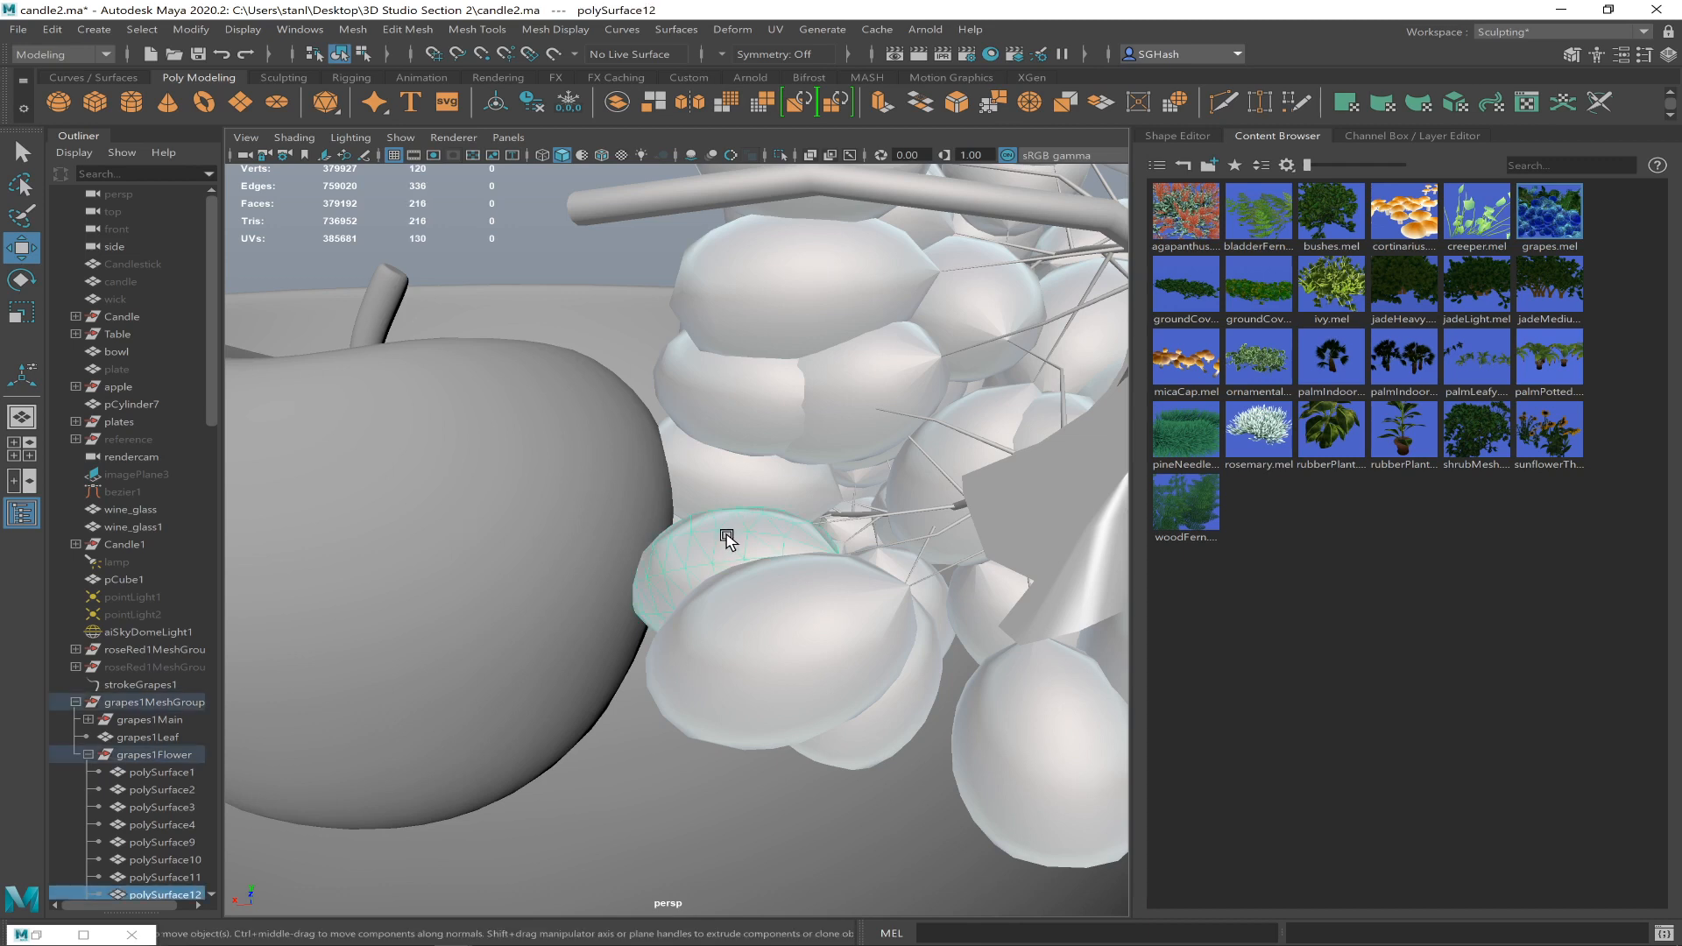
key("Delete")
left_click_drag(725, 533, 841, 534, "alt")
right_click_drag(770, 537, 739, 511, "alt")
mouse_move(740, 510)
left_mouse_down("alt")
mouse_move(790, 501)
mouse_move(722, 538)
left_mouse_up("alt")
left_click(641, 542)
key("Delete")
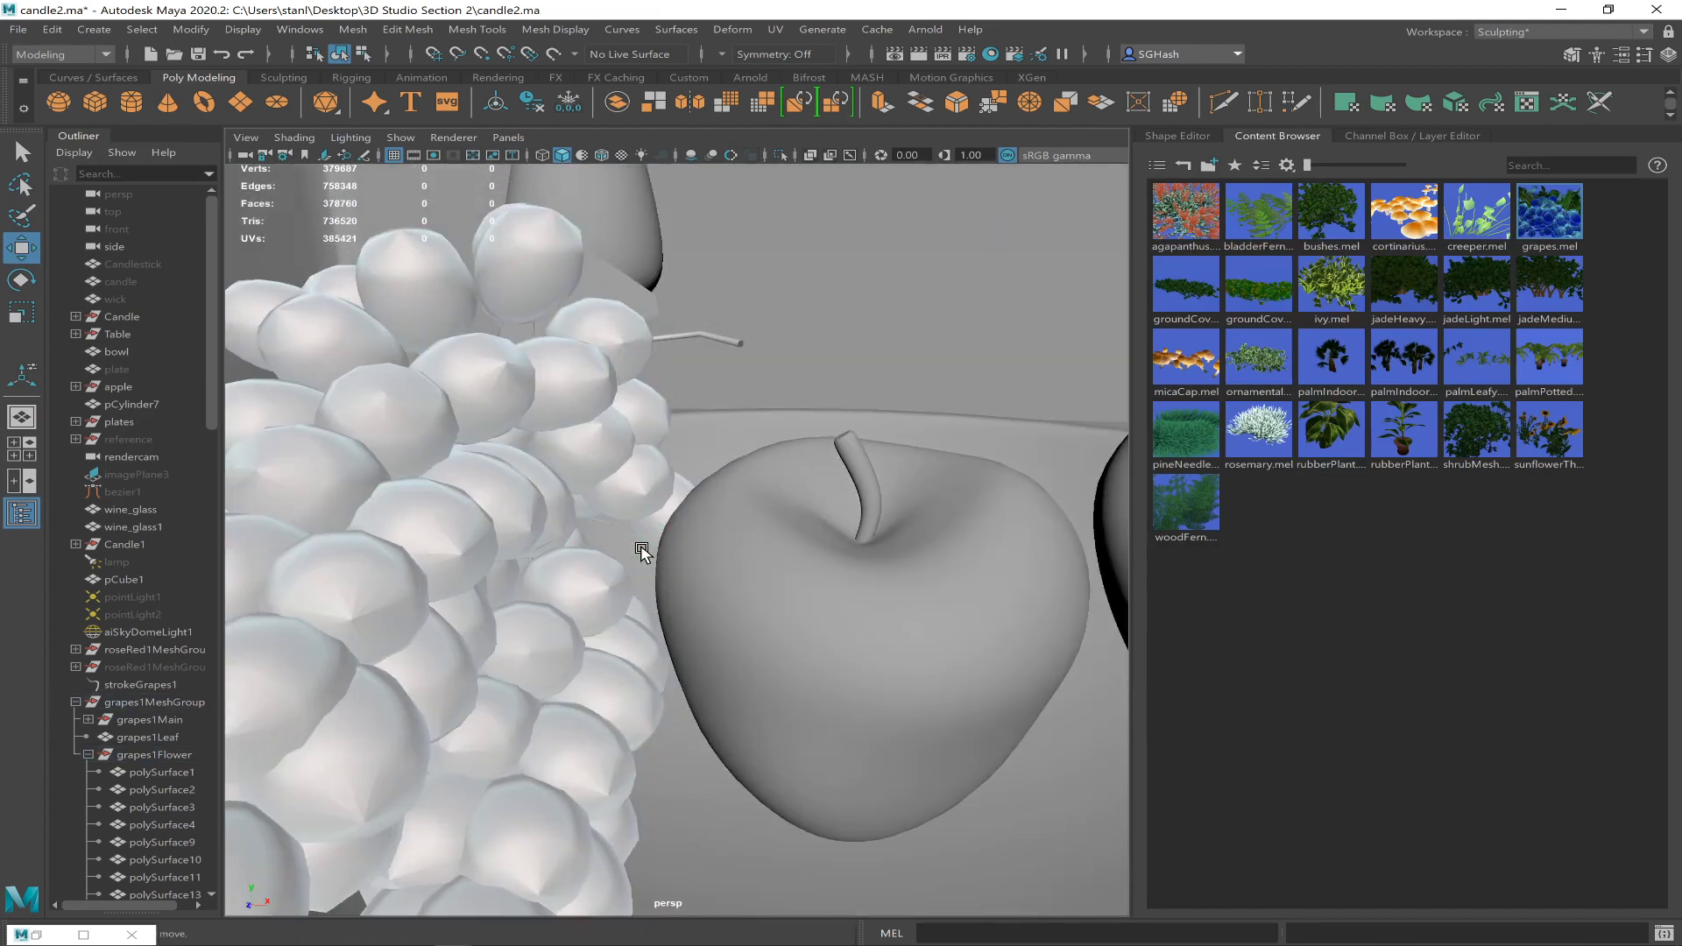
- Delete eight individual grapes around the lower end of the bunch, one at a time, to thin it out
right_click_drag(744, 555, 590, 560, "alt")
left_click_drag(590, 557, 459, 552, "alt")
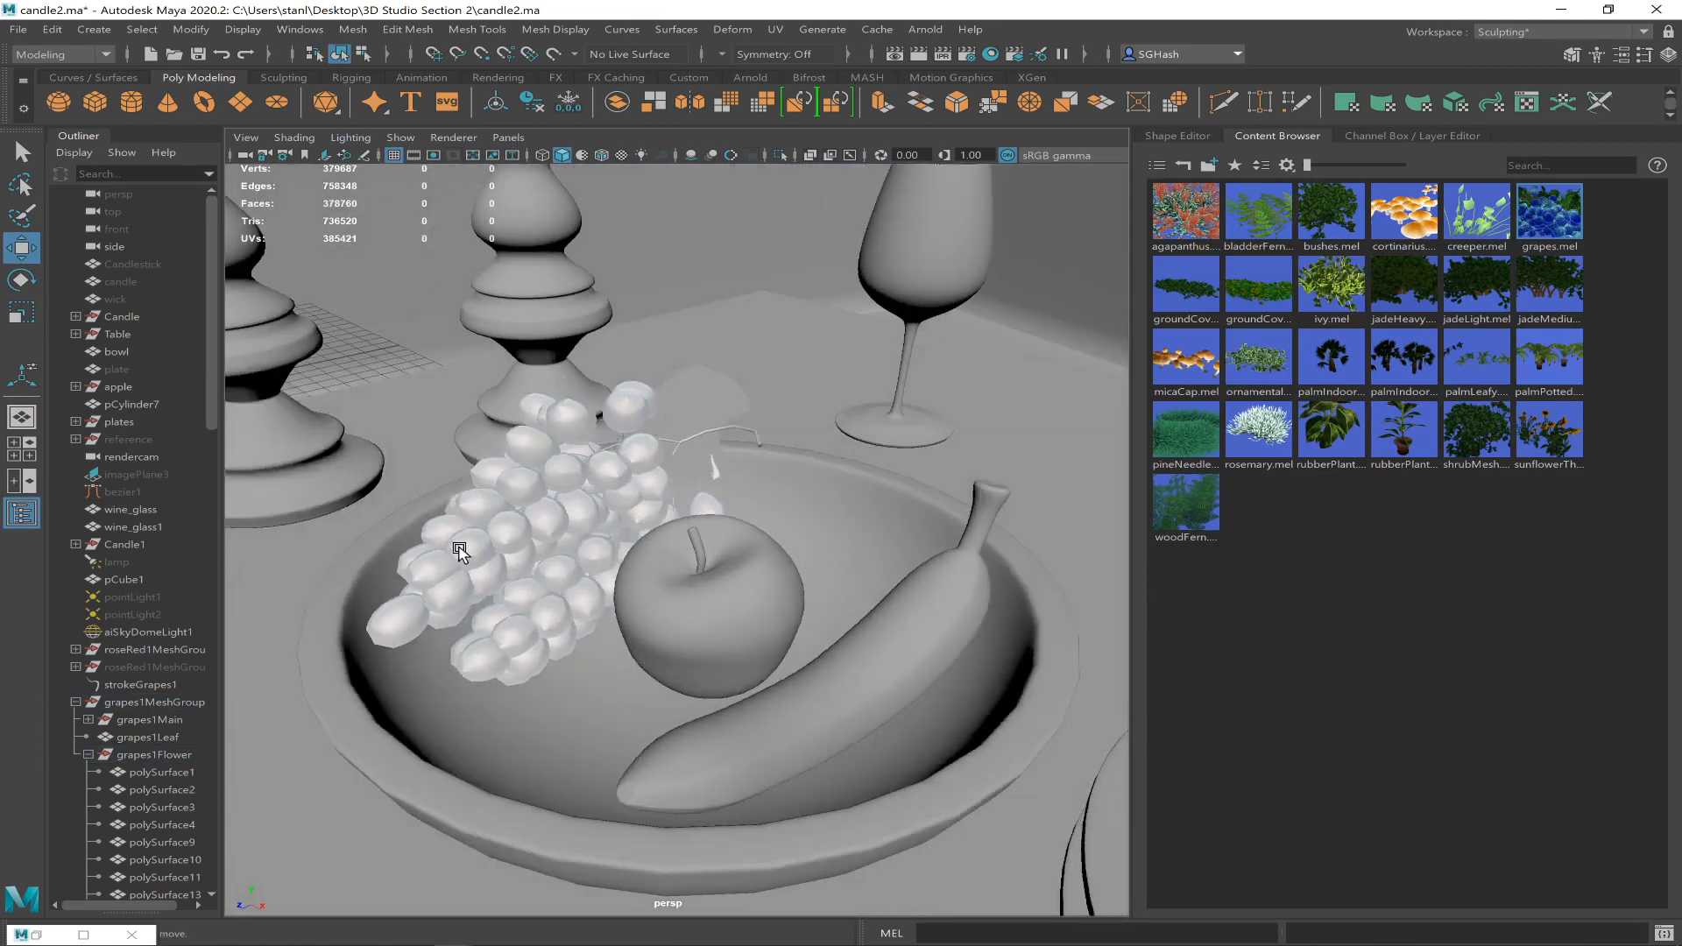
left_click(459, 553)
key("Delete")
left_click(440, 570)
key("Delete")
left_click(416, 620)
key("Delete")
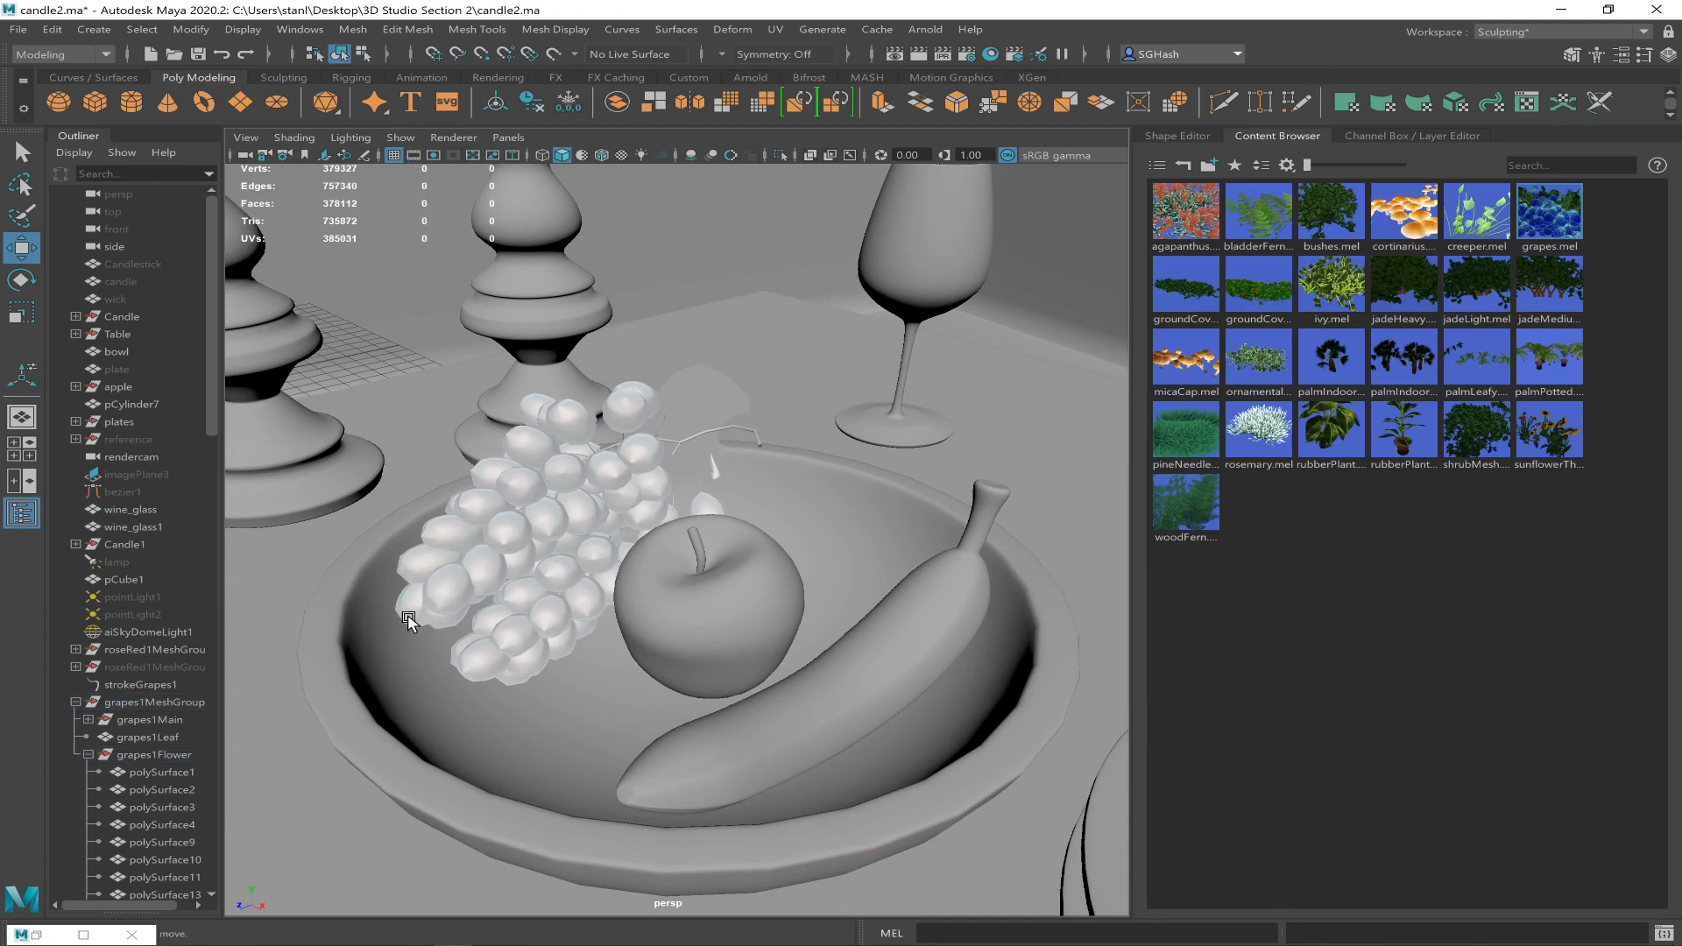
left_click(410, 620)
key("Delete")
left_click(412, 561)
key("Delete")
left_click(442, 524)
key("Delete")
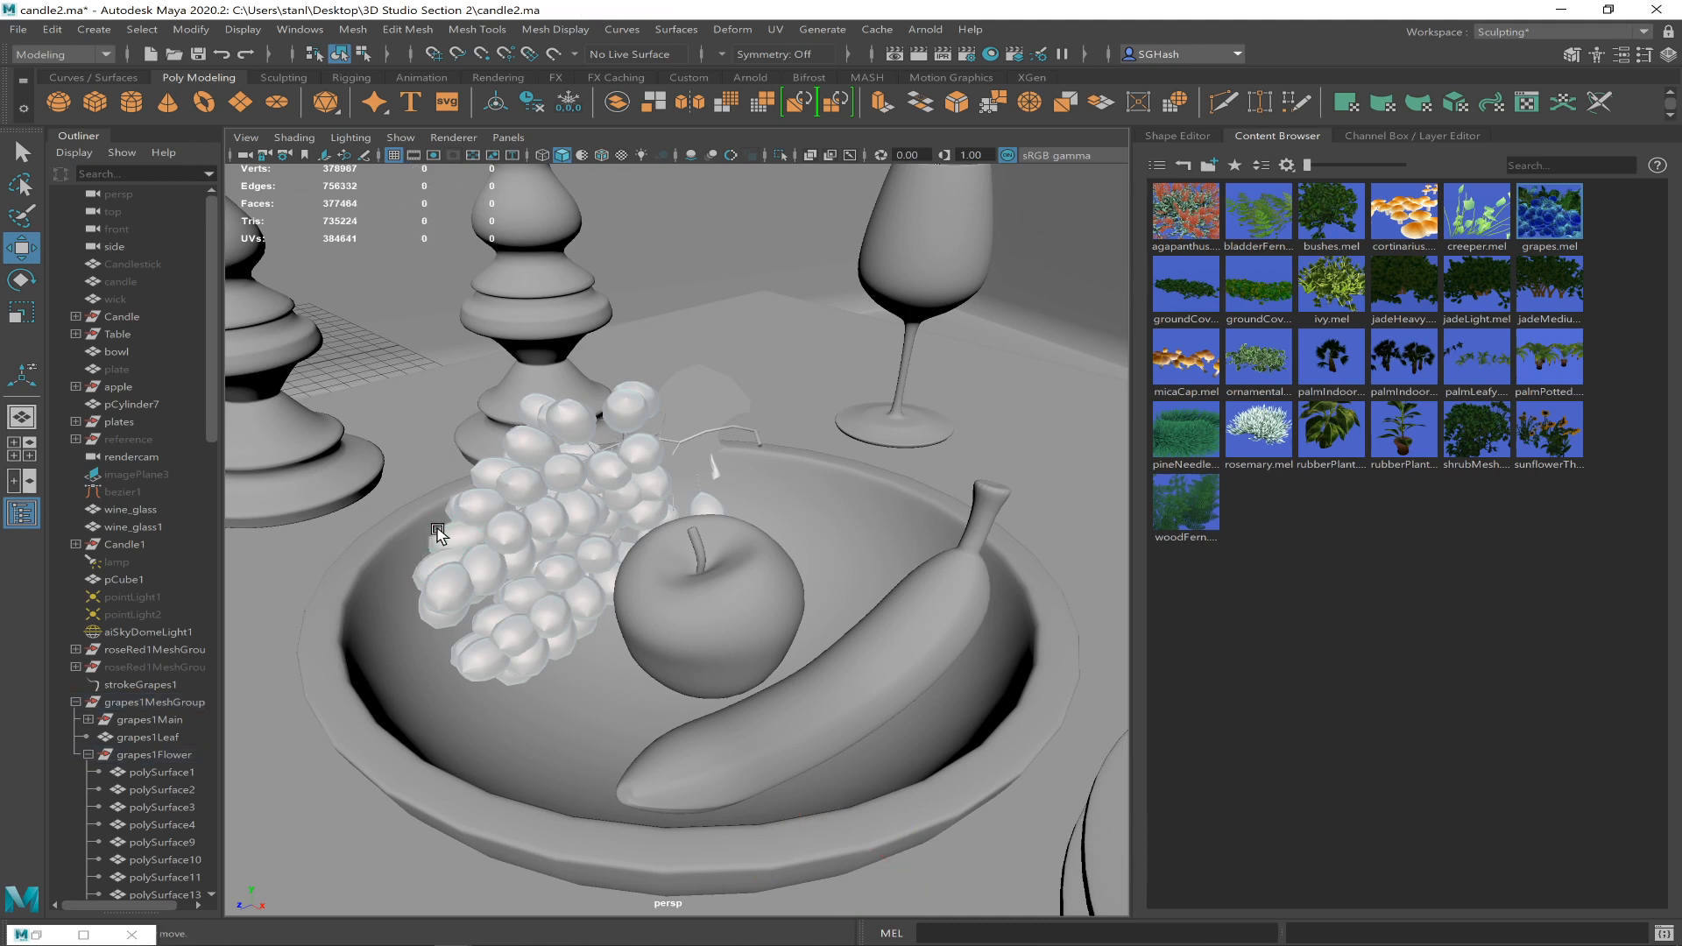
left_click(427, 555)
key("Delete")
left_click(494, 668)
key("Delete")
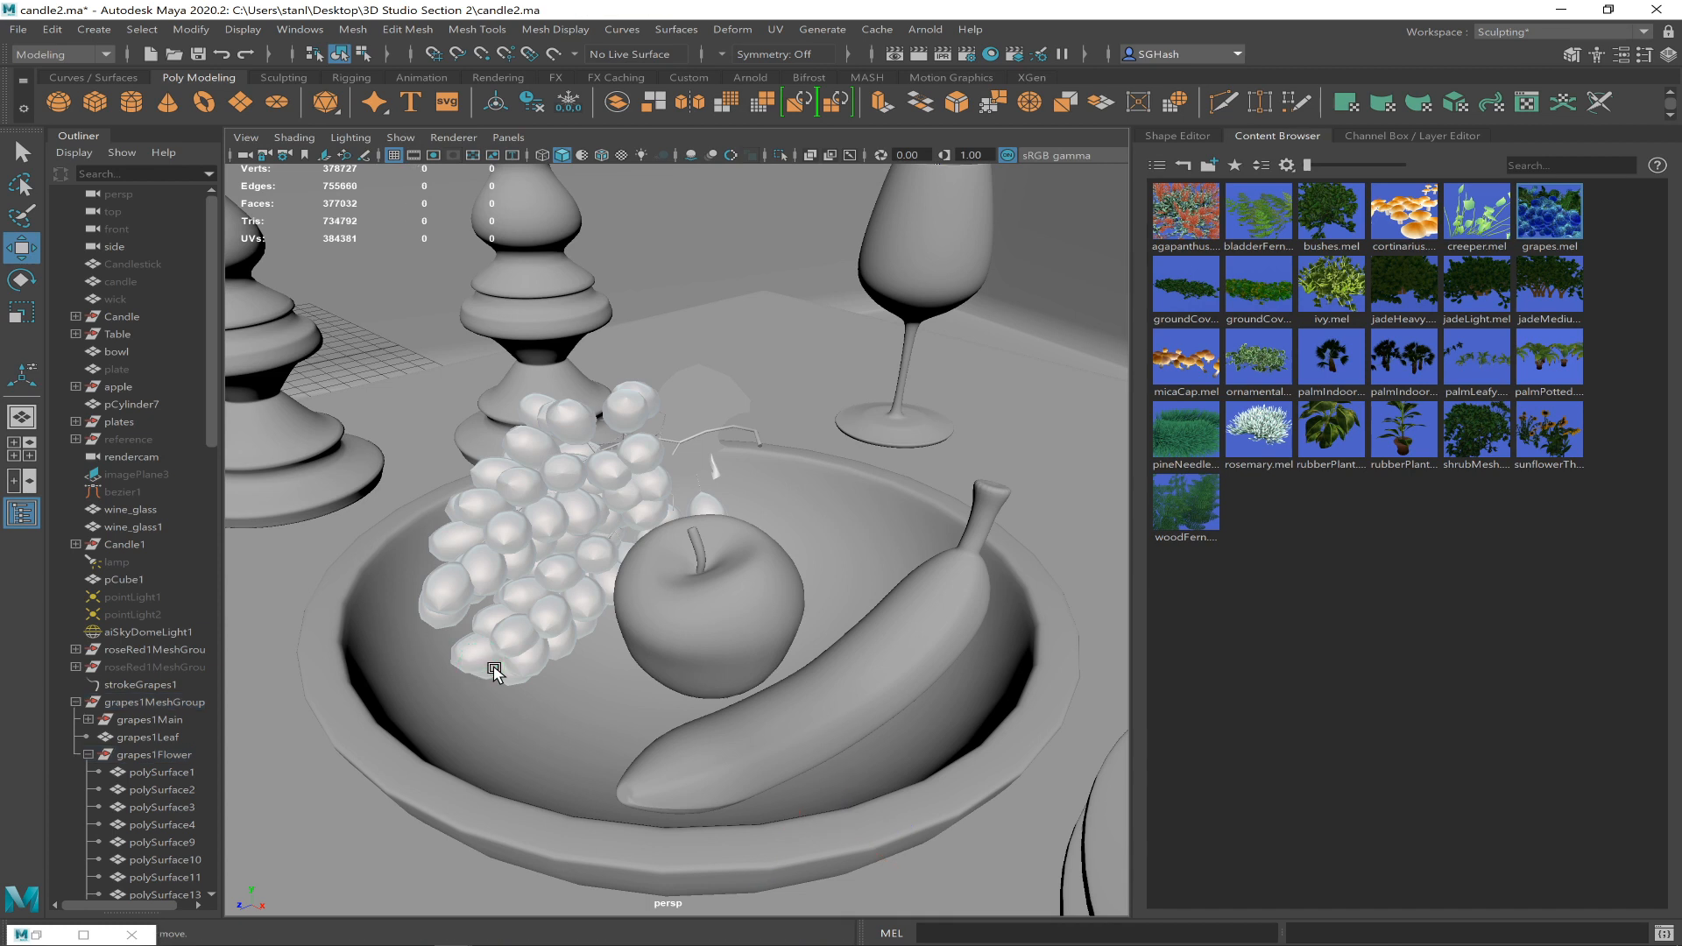
- Select five overlapping grapes at the tip of the bunch's lower cluster and delete them together
left_click(482, 662)
left_click(520, 647, "shift")
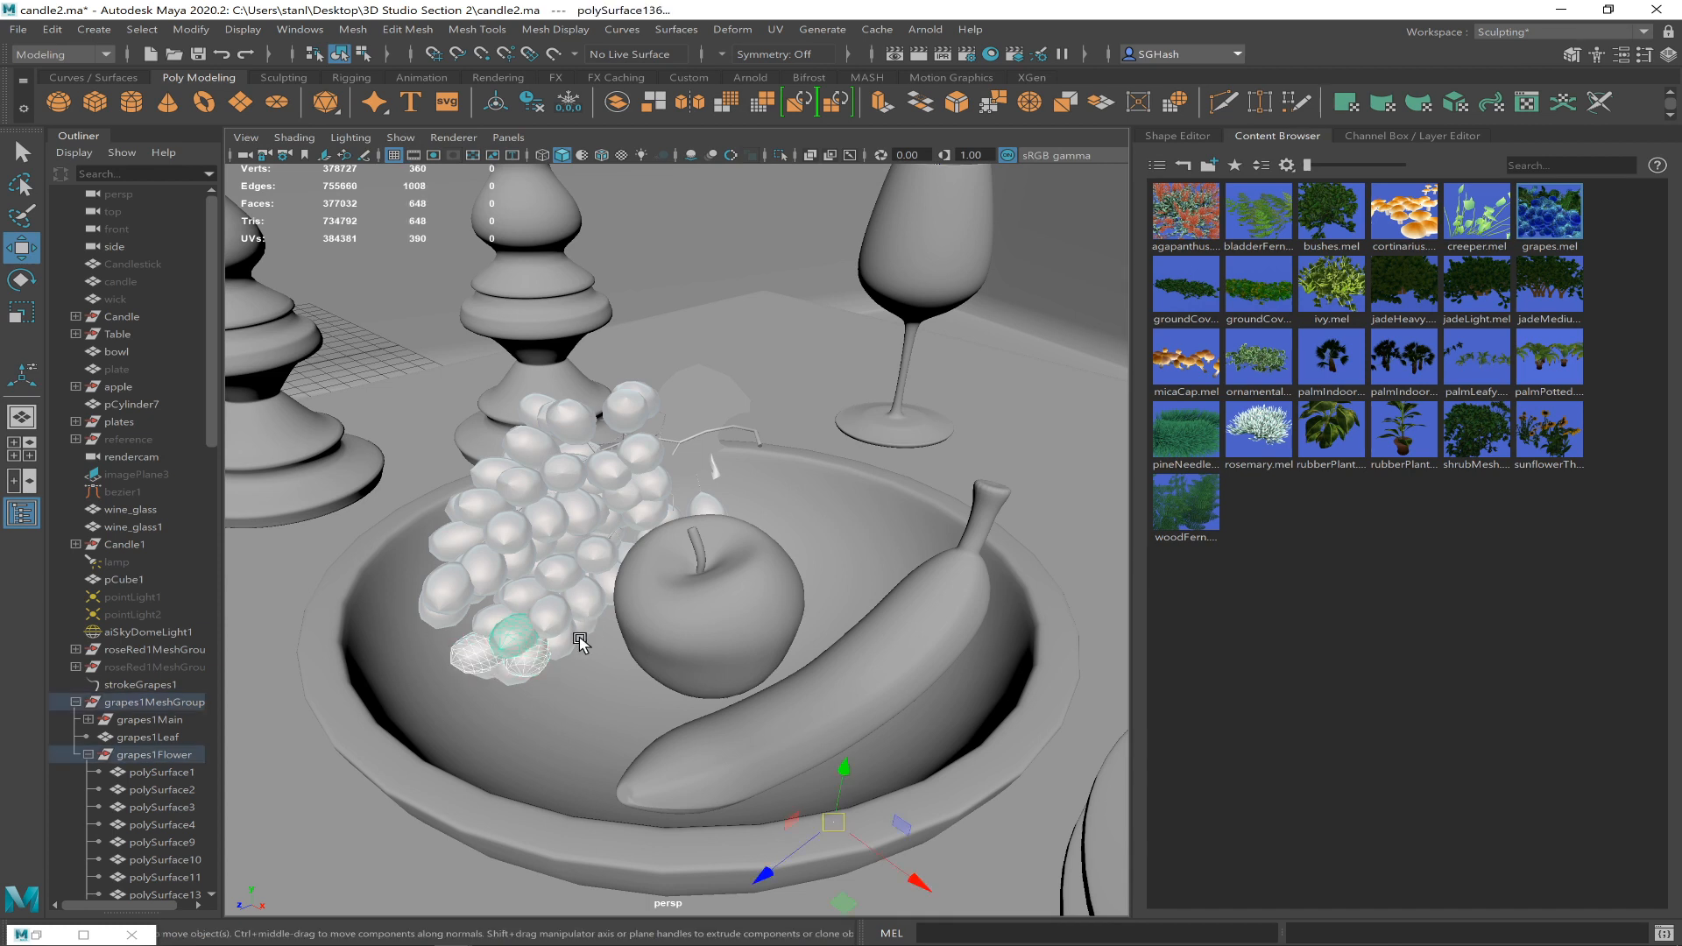
left_click(509, 677, "shift")
left_click(509, 680, "shift")
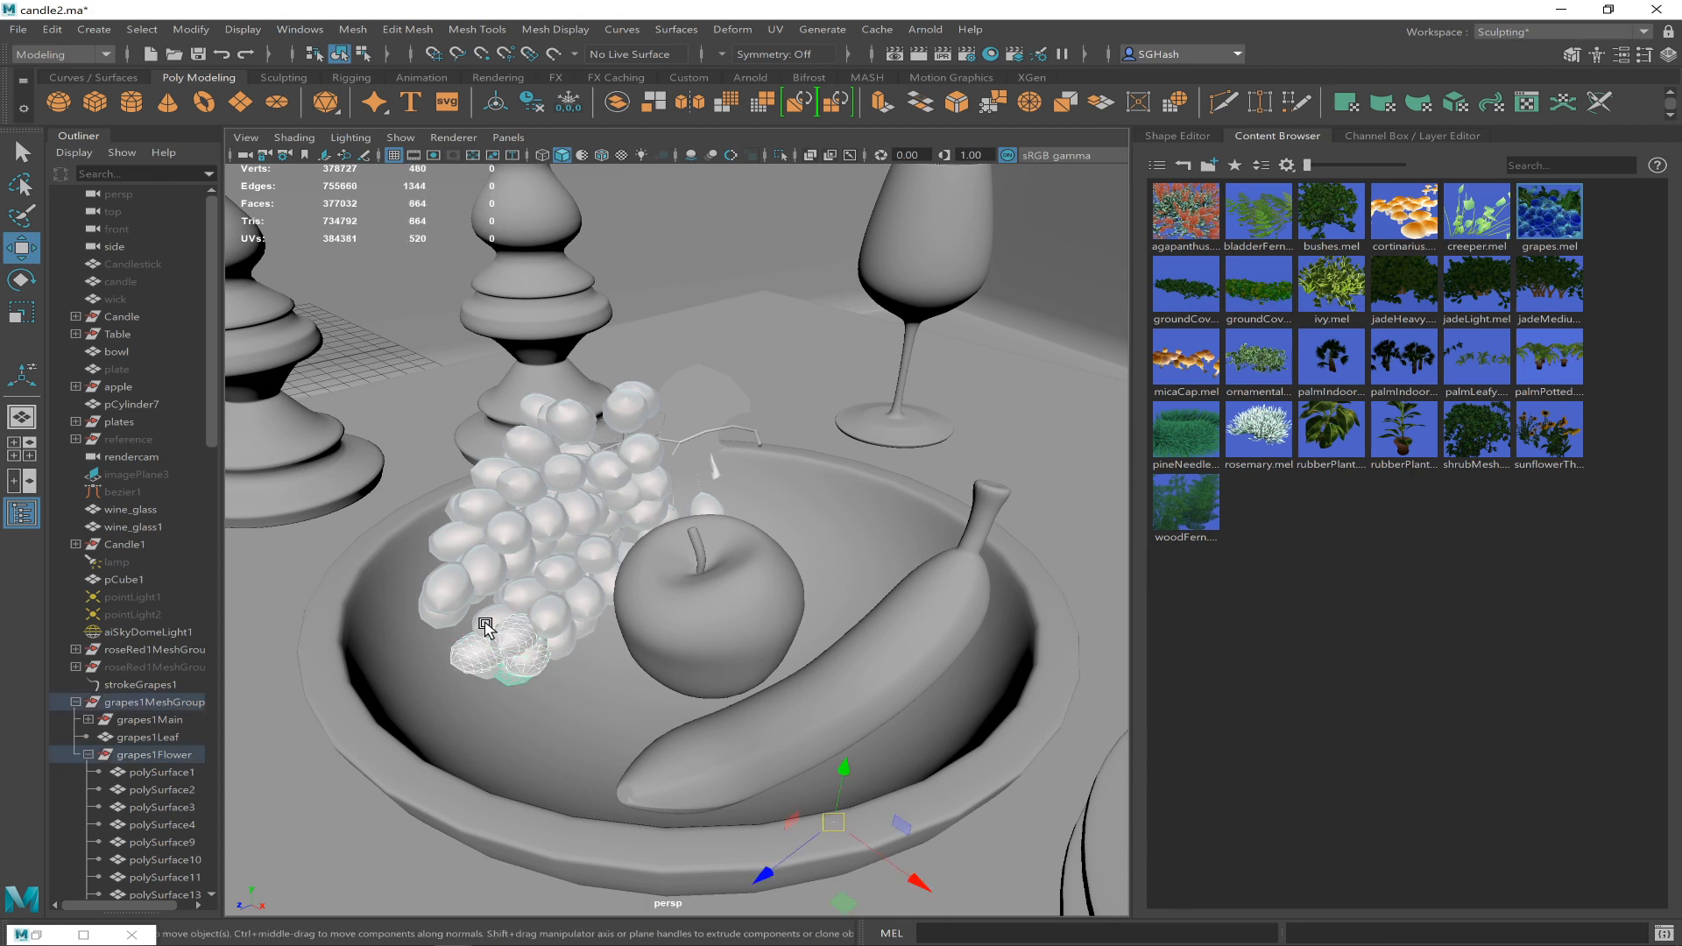
left_click(483, 620, "shift")
key("Delete")
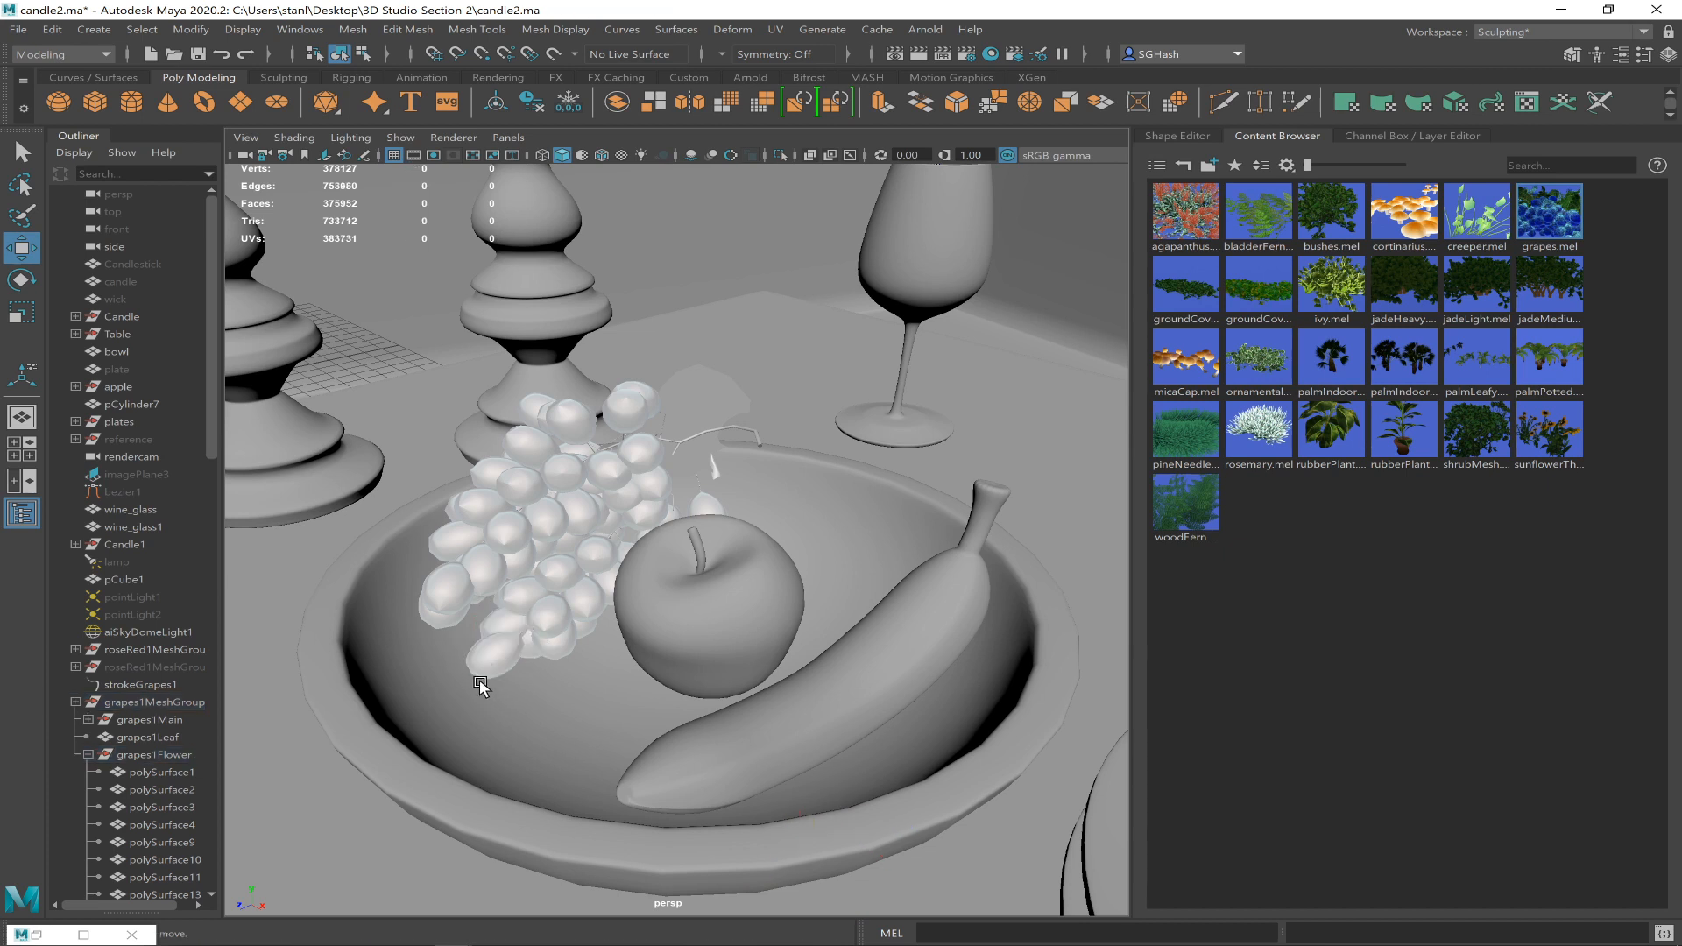
- Select the faces of the curved top stem polySurface163 beside the leaf and delete them
left_click_drag(631, 622, 397, 653, "alt")
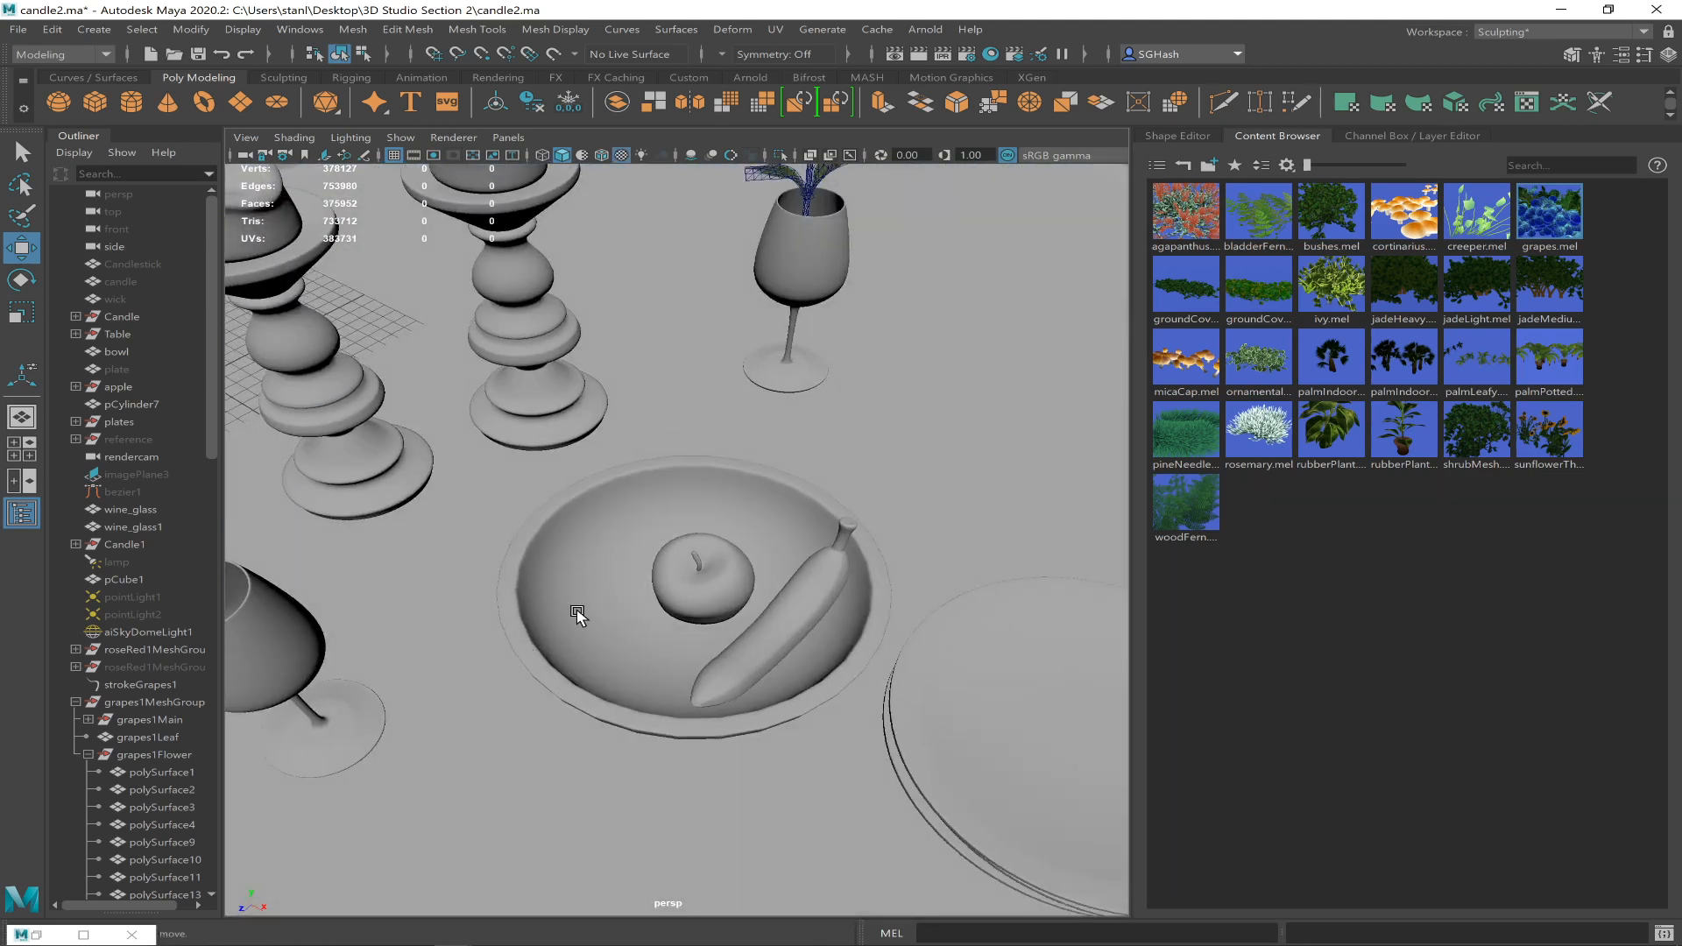
left_click_drag(688, 582, 821, 533, "alt")
right_click_drag(661, 520, 1101, 618, "alt")
left_click_drag(792, 435, 822, 370, "alt")
left_click(834, 364)
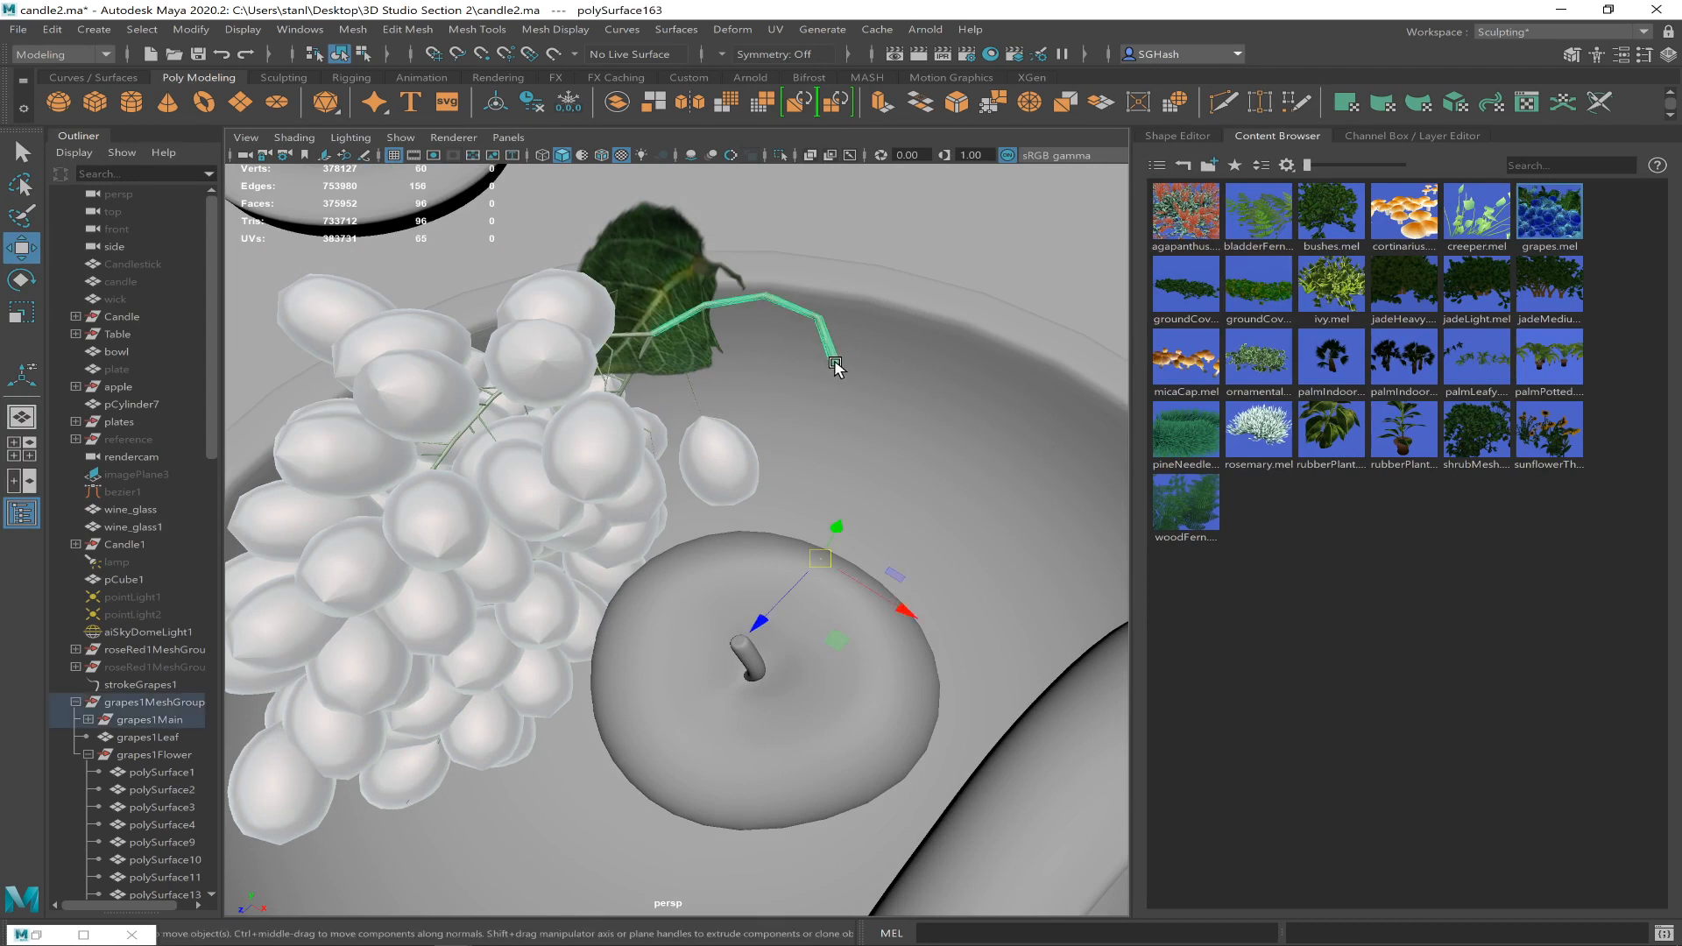
right_click_drag(836, 364, 846, 413)
double_click(832, 356)
mouse_move(820, 343)
left_mouse_down("alt")
mouse_move(856, 334)
mouse_move(839, 338)
left_mouse_up("alt")
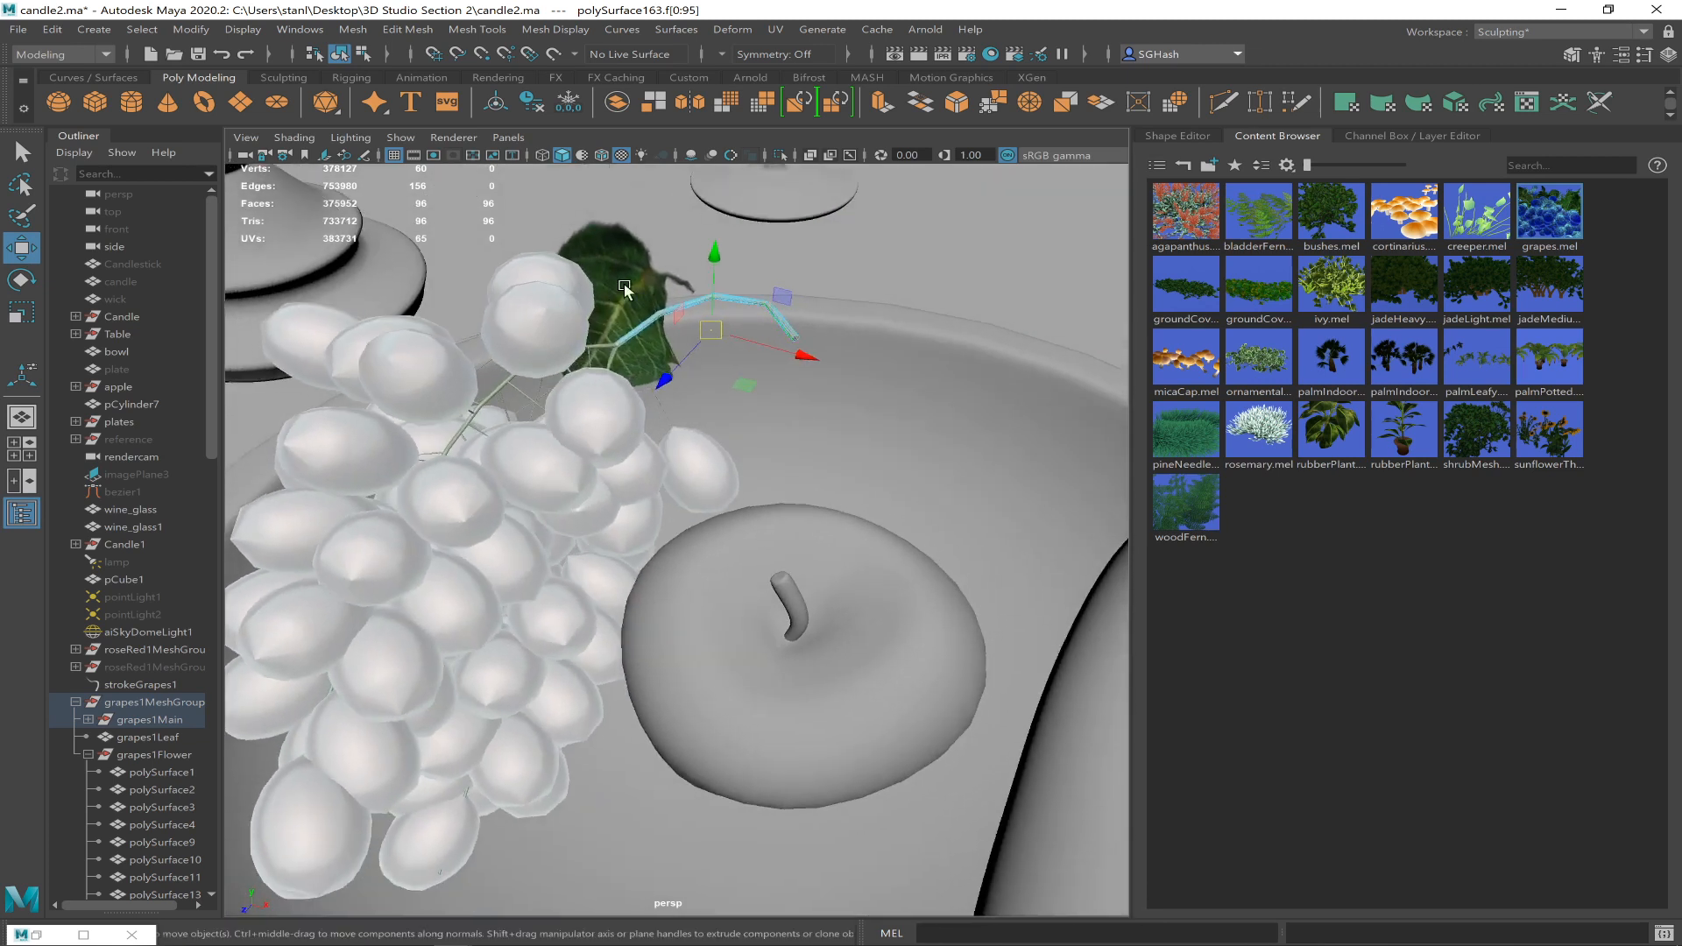
left_click(624, 368)
left_click_drag(801, 250, 653, 243, "alt")
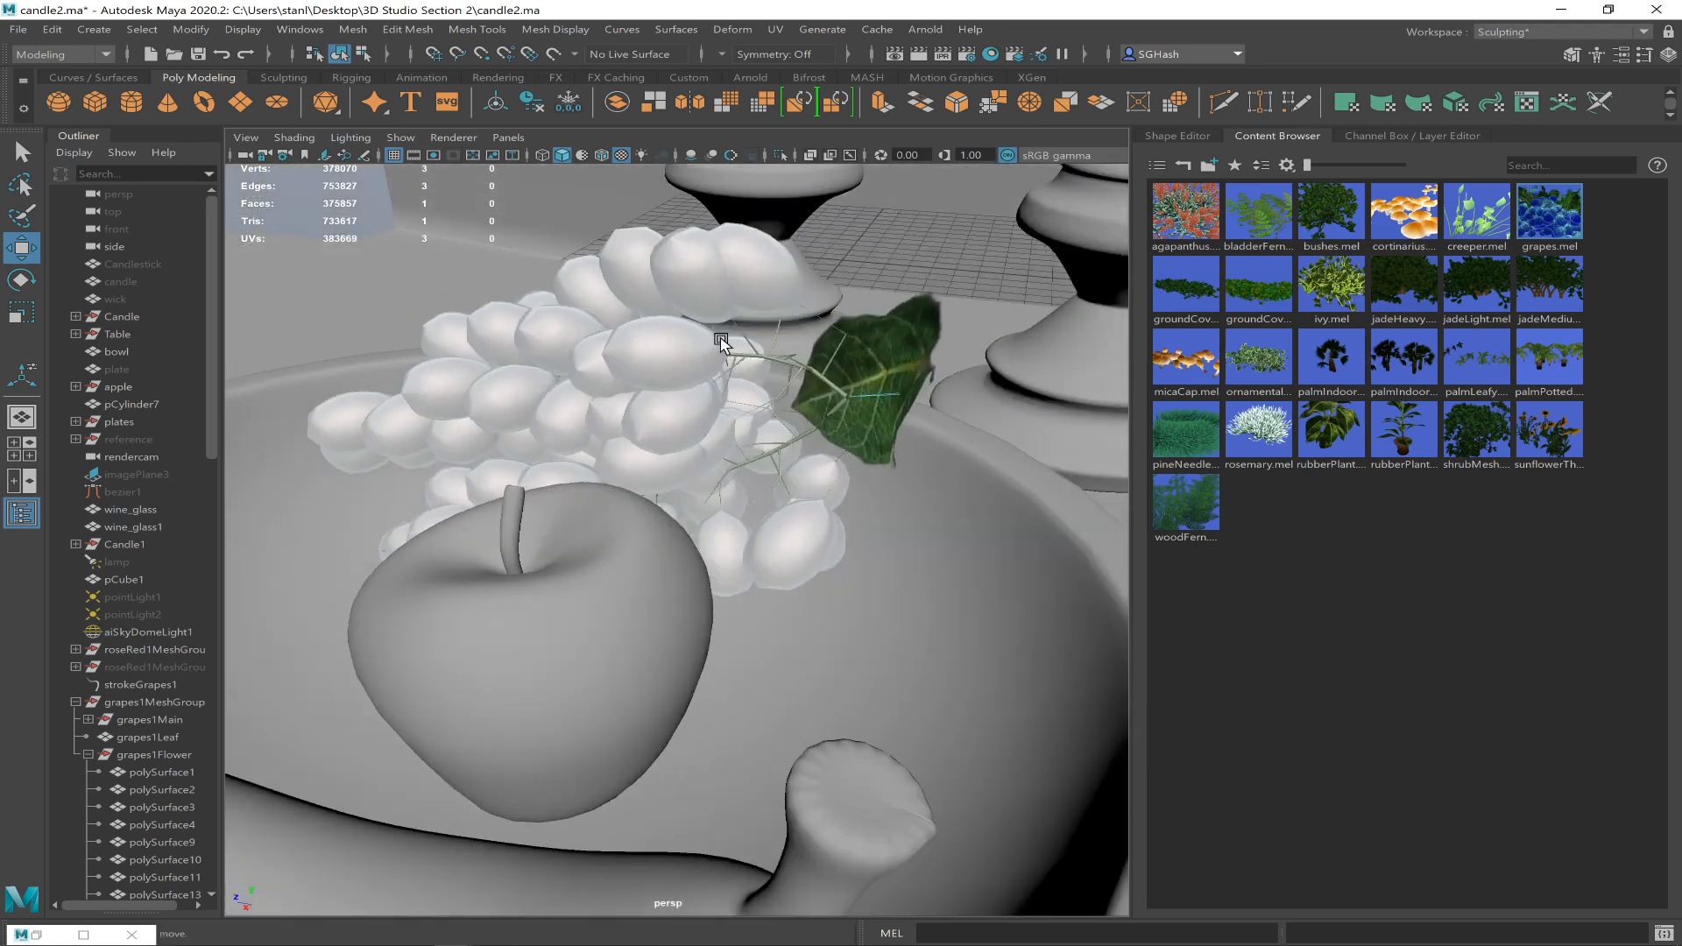
- Zoom in on the leftover sliver face of polySurface163 in front of the leaf and expand the grapes1Main group
left_click(899, 404)
left_click(897, 429)
left_click(897, 395)
key("f")
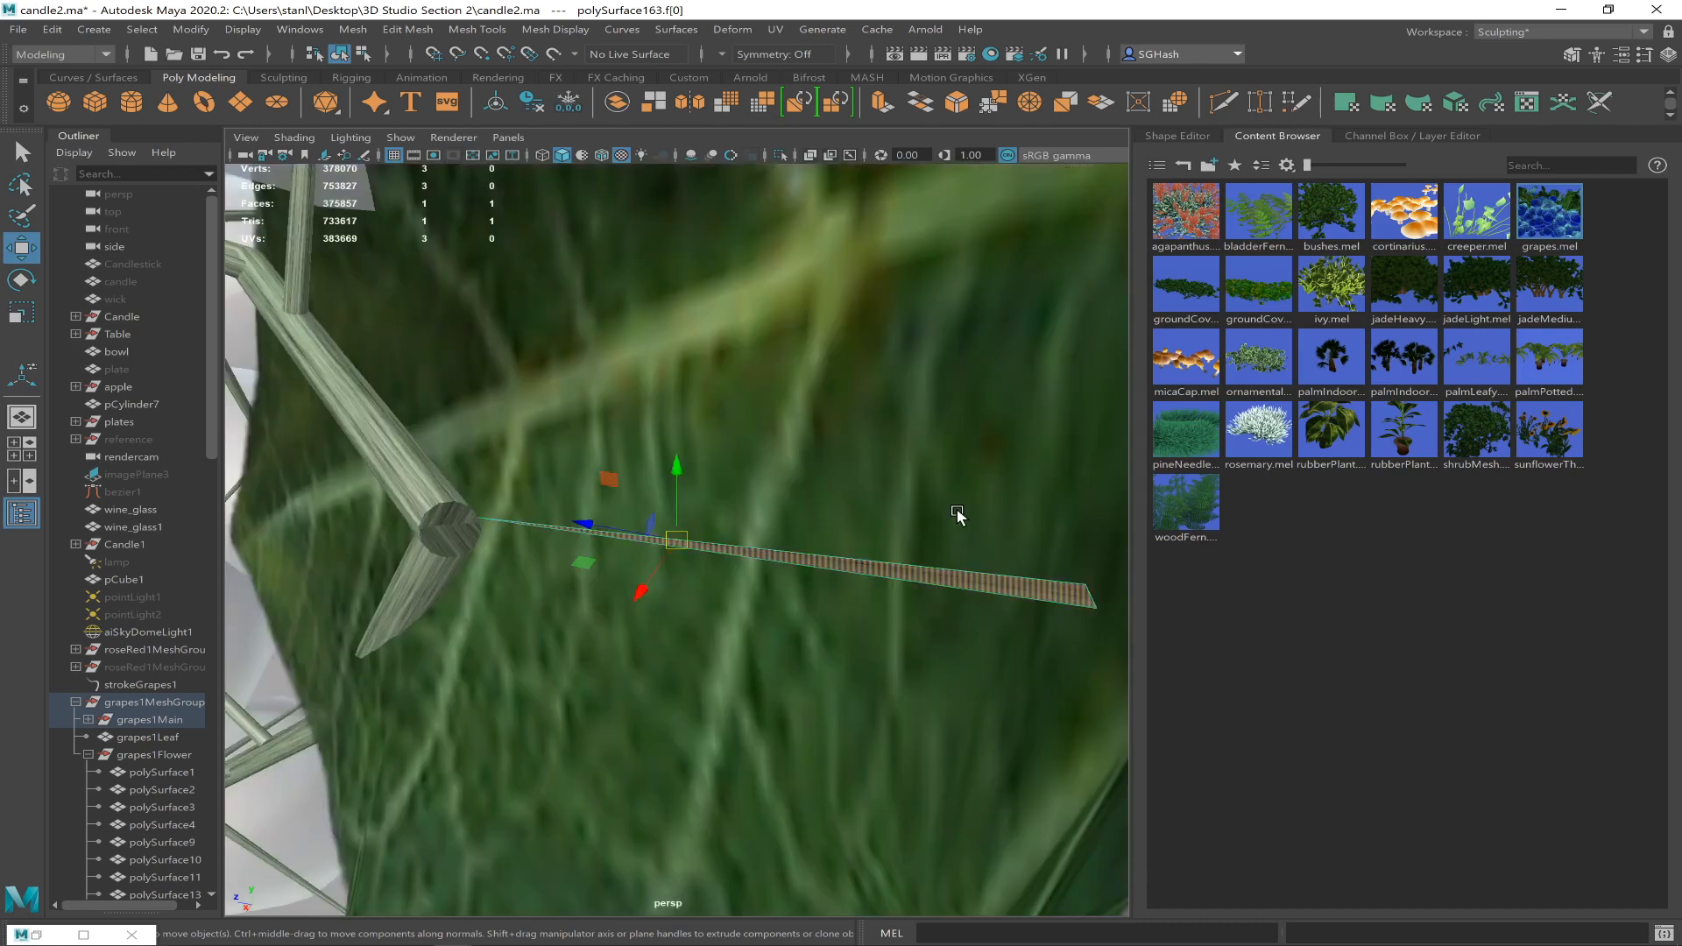
left_click(958, 516)
left_click(969, 570)
left_click(971, 570)
left_click(974, 590)
left_click(973, 590)
left_click(974, 590)
left_click(88, 719)
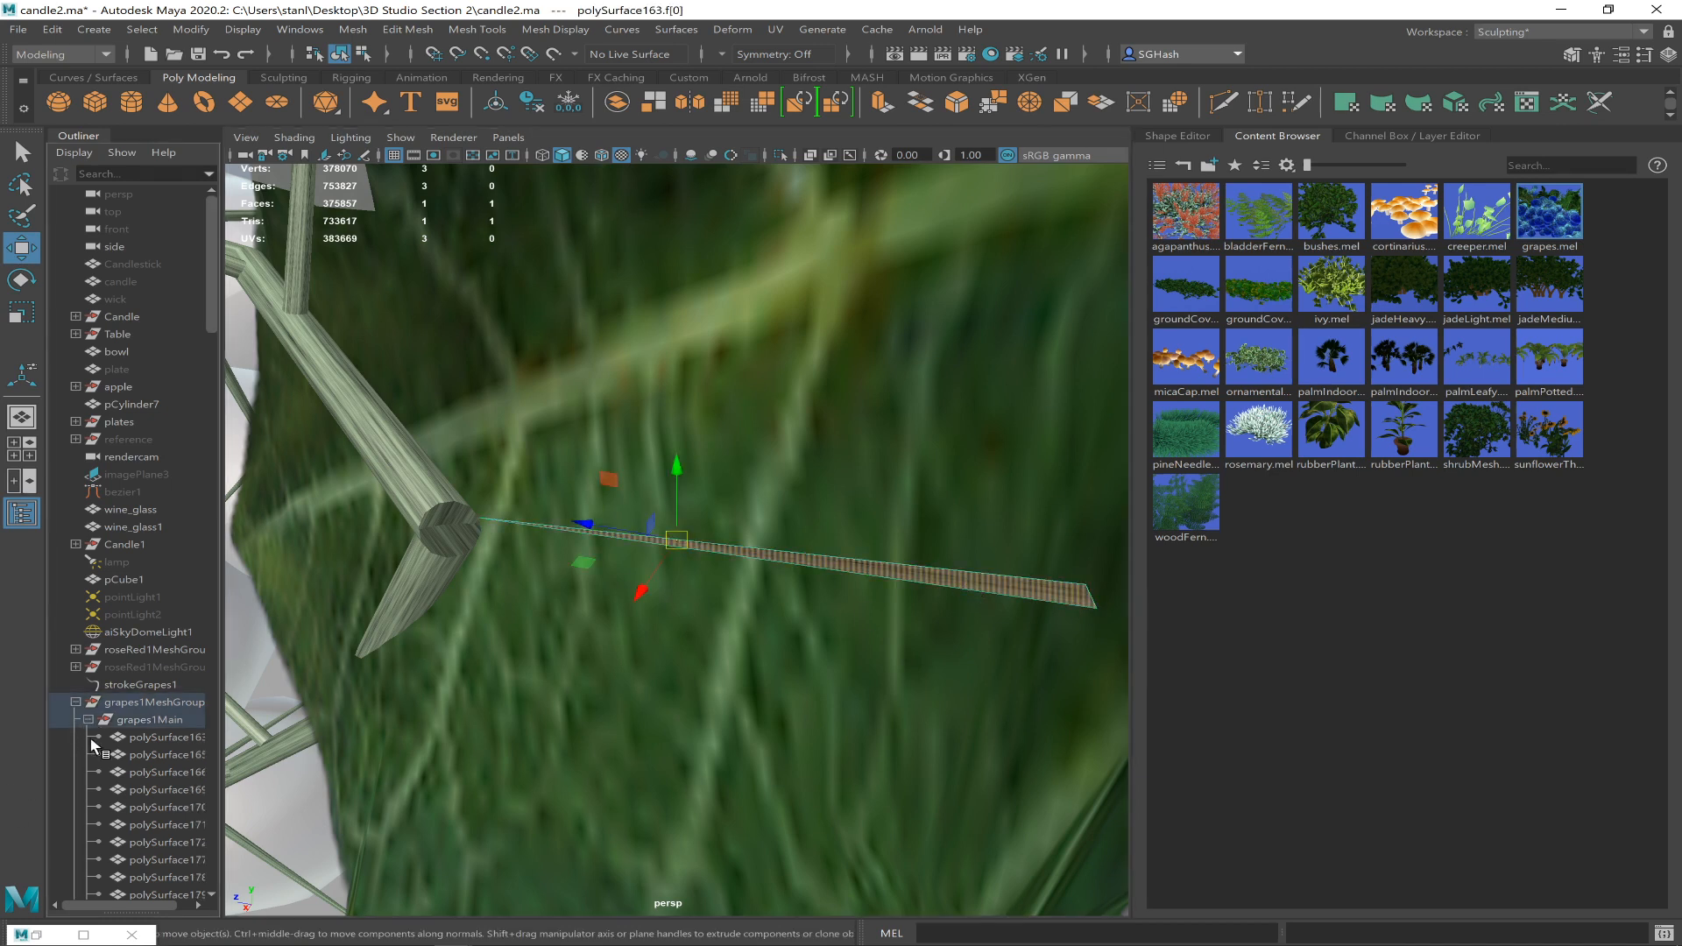
left_click(785, 549)
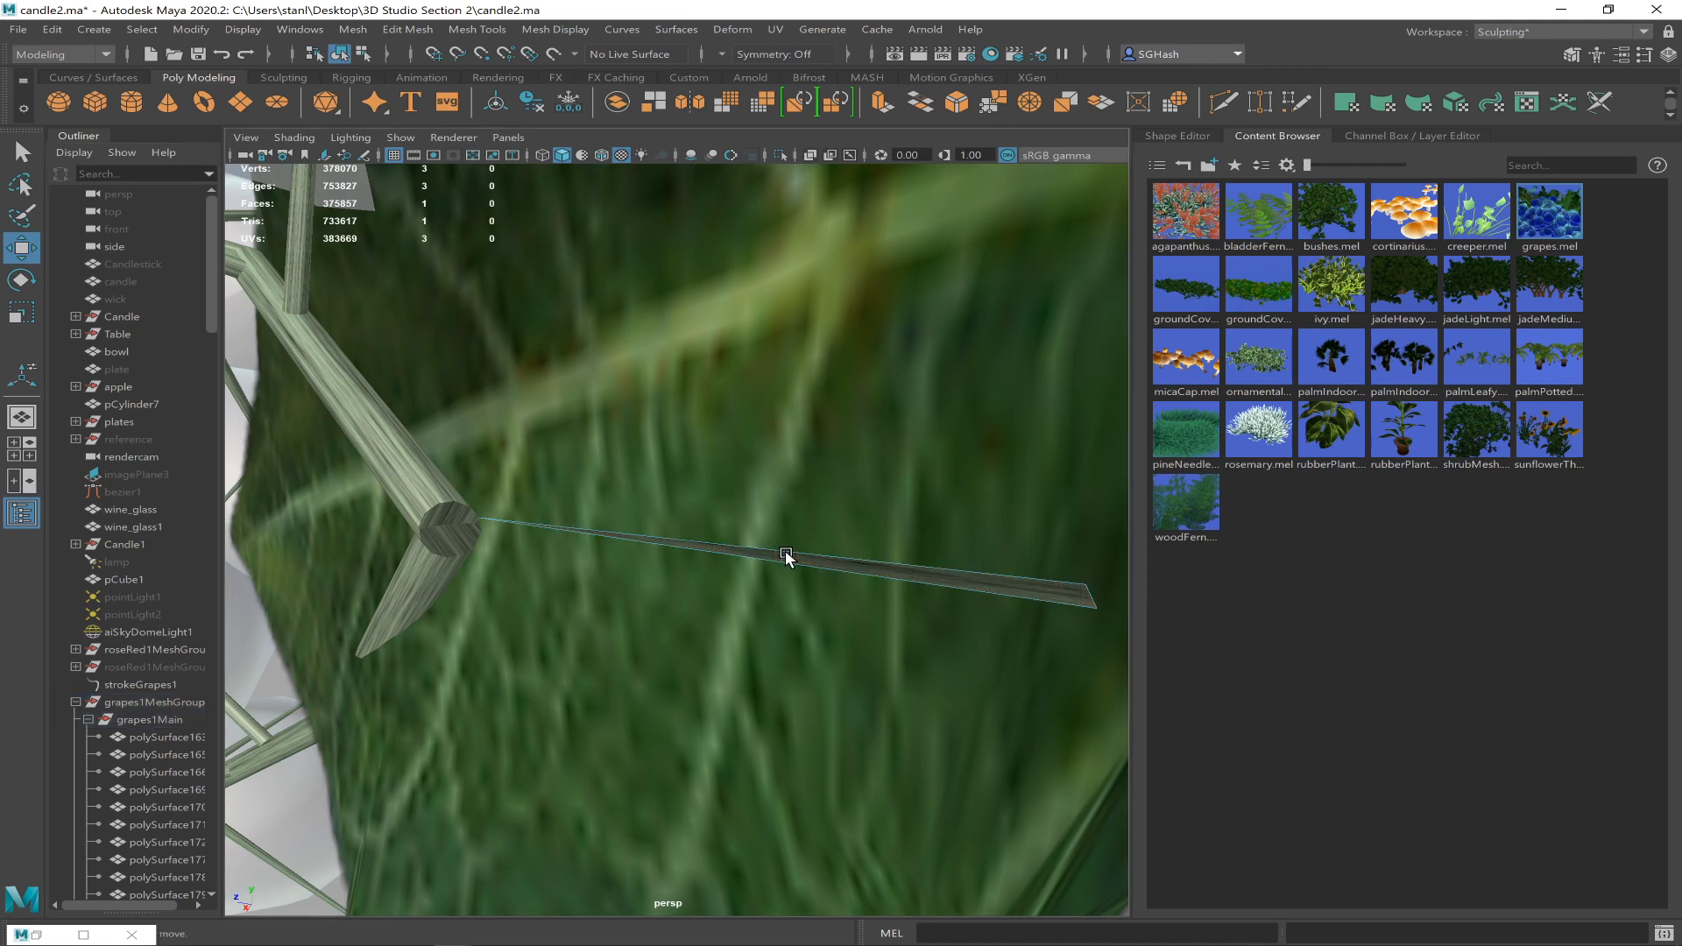
- Return to object selection and delete the leftover sliver object polySurface163 in front of the leaf
key("F8")
key("F8")
left_click(804, 550)
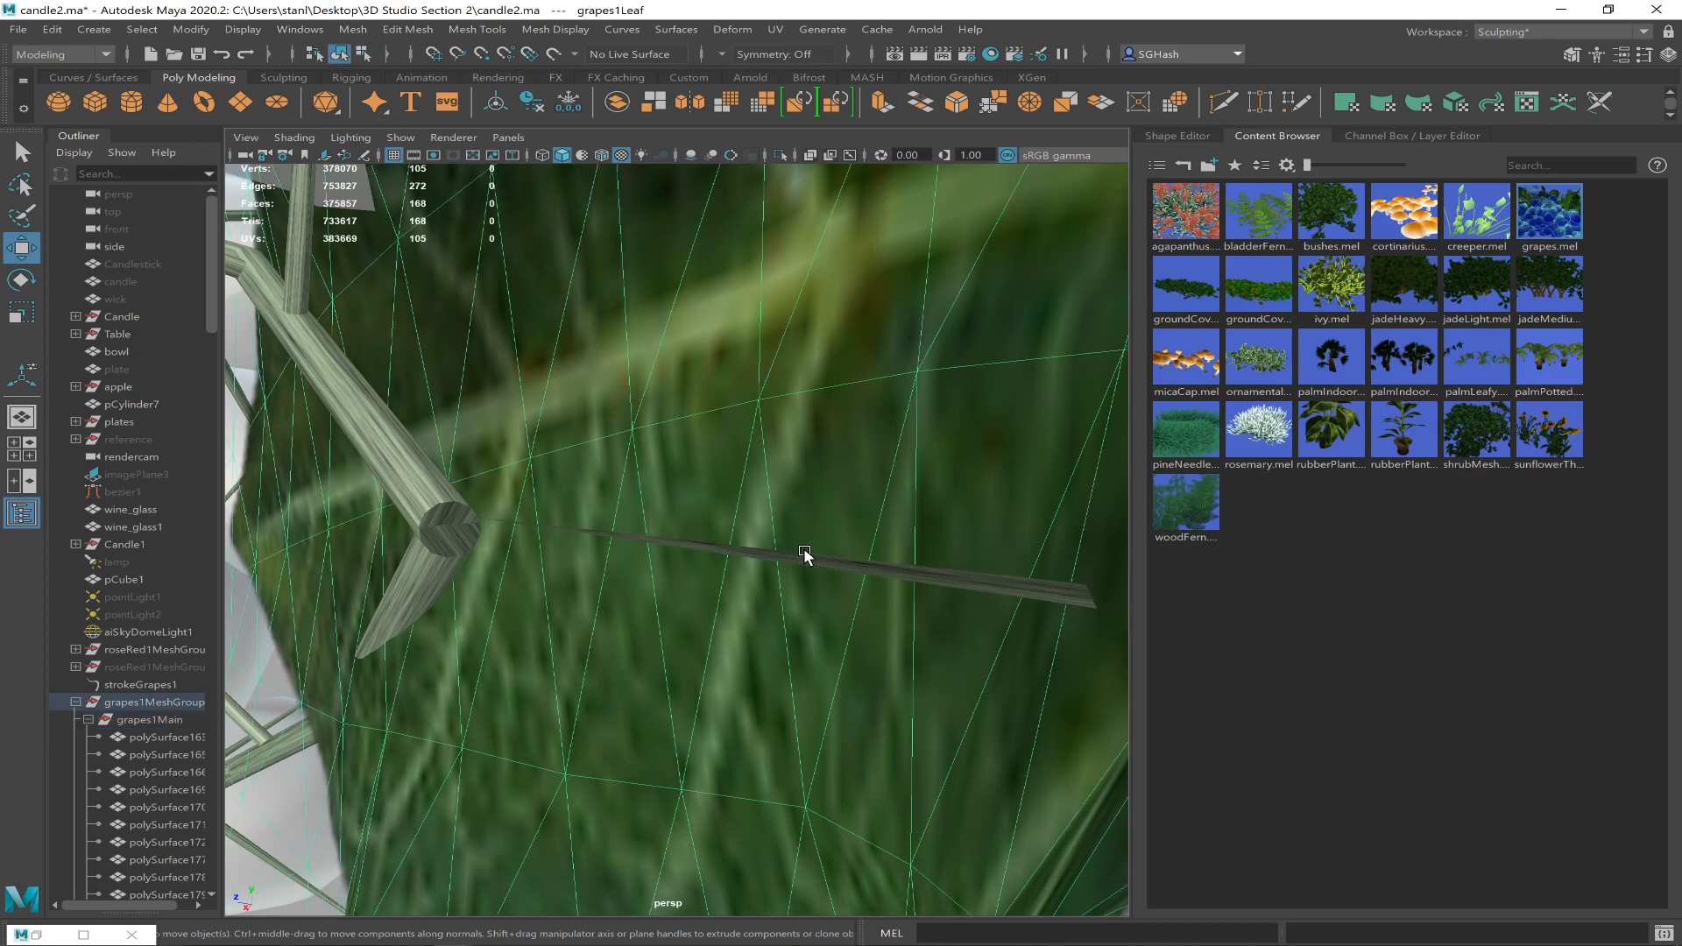
left_click(965, 580)
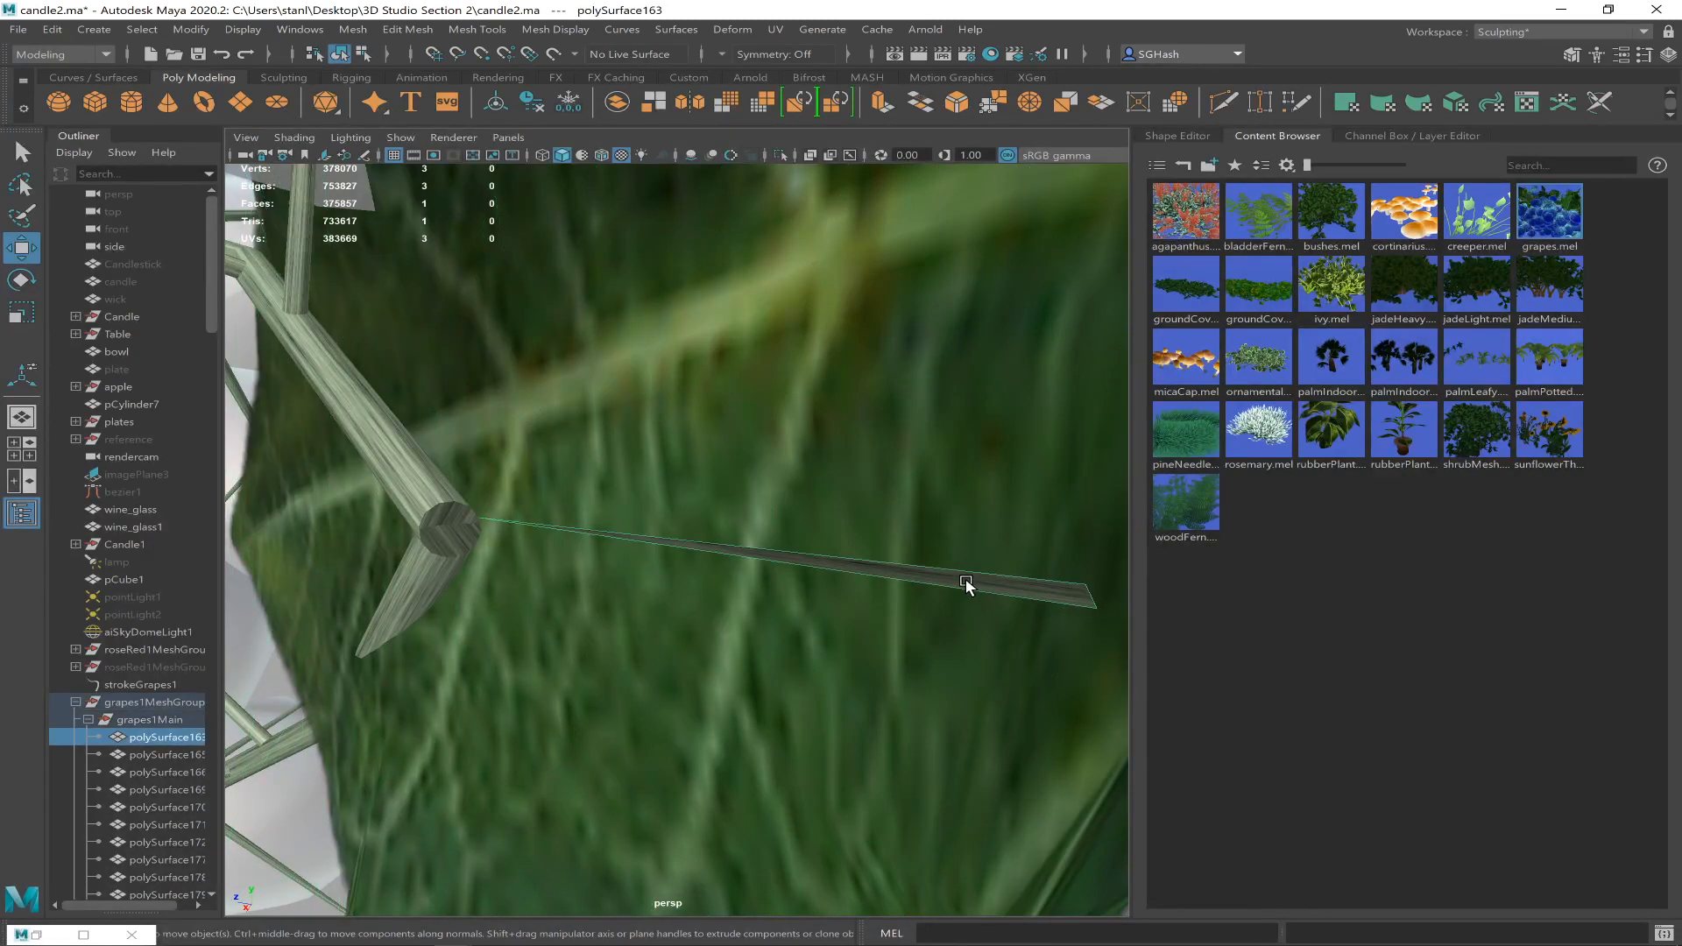
key("Delete")
- Examine the trimmed grape bunch in the fruit bowl within the whole table scene
right_click_drag(996, 577, 800, 574, "alt")
left_click_drag(800, 574, 961, 594, "alt")
left_click_drag(668, 601, 962, 543, "alt")
left_click_drag(645, 559, 976, 568, "alt")
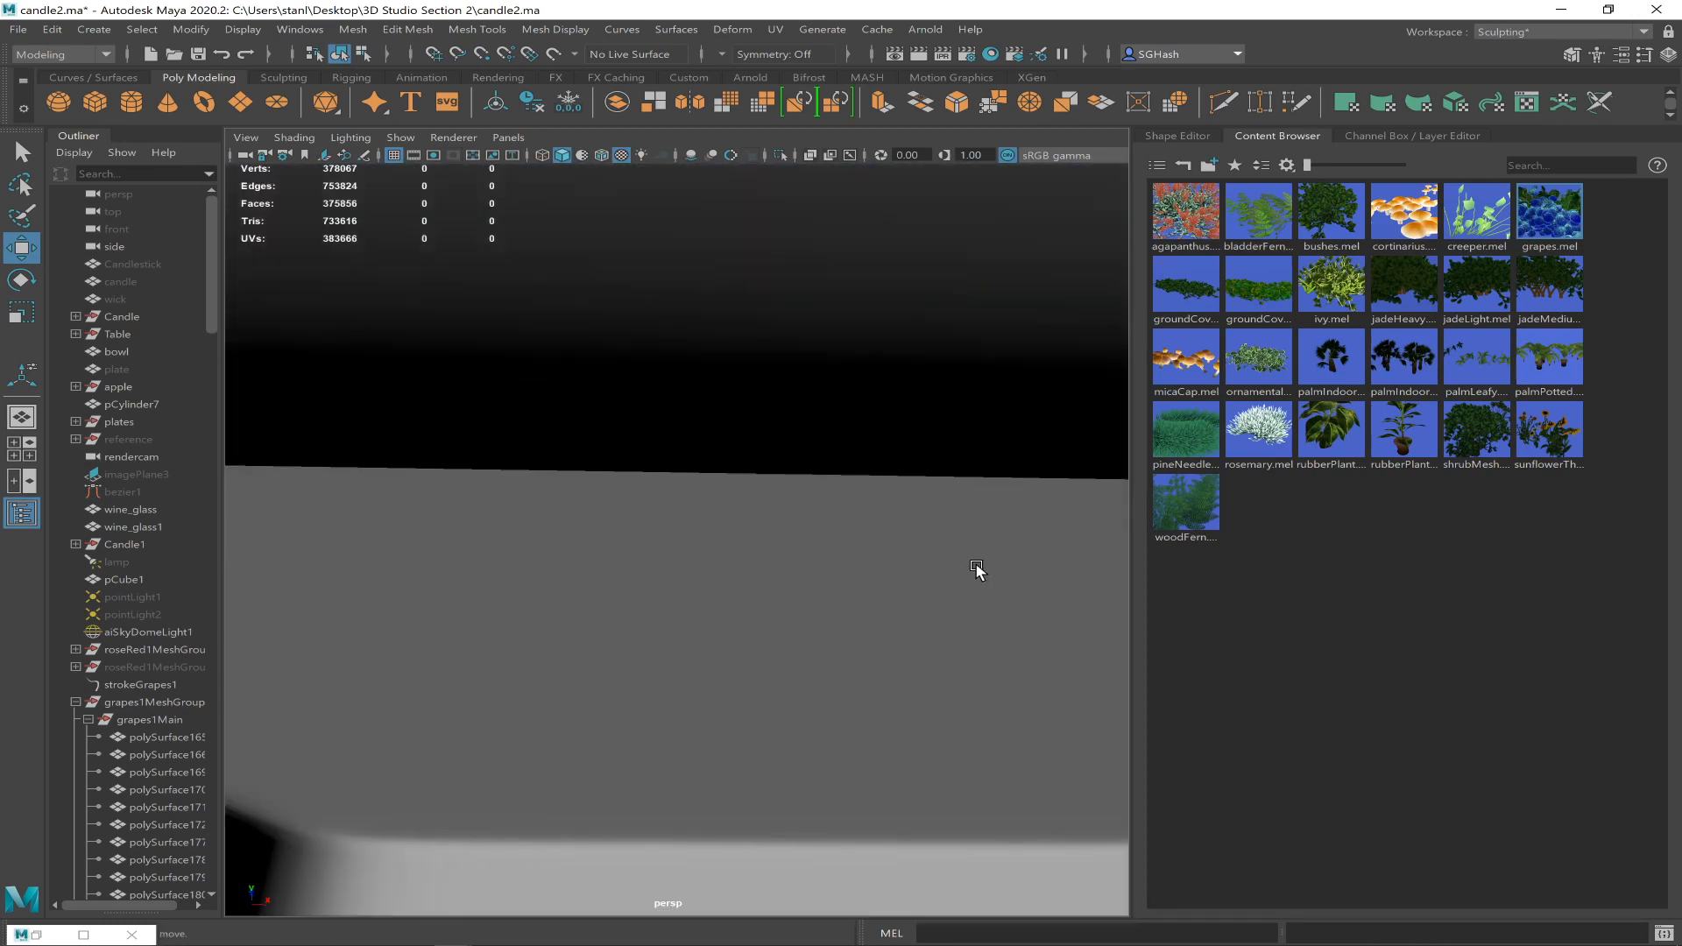
right_click_drag(976, 568, 780, 642, "alt")
right_click_drag(657, 587, 621, 580, "alt")
mouse_move(687, 605)
left_mouse_down("alt")
mouse_move(982, 611)
mouse_move(680, 601)
left_mouse_up("alt")
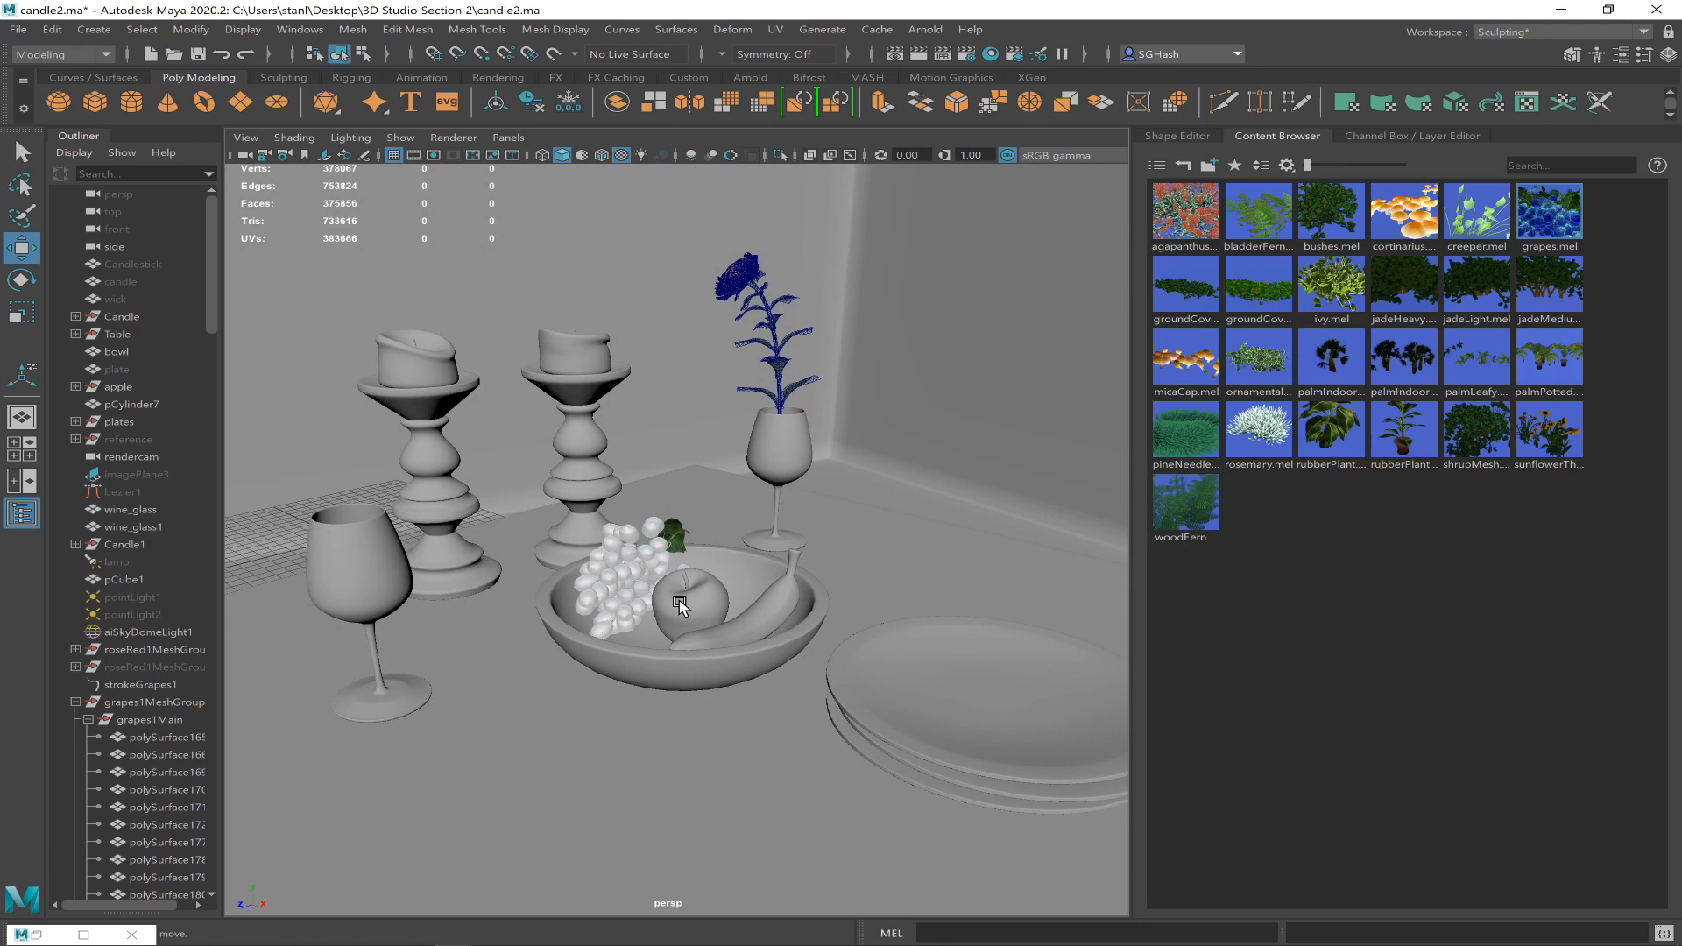
left_click_drag(876, 552, 856, 553, "alt")
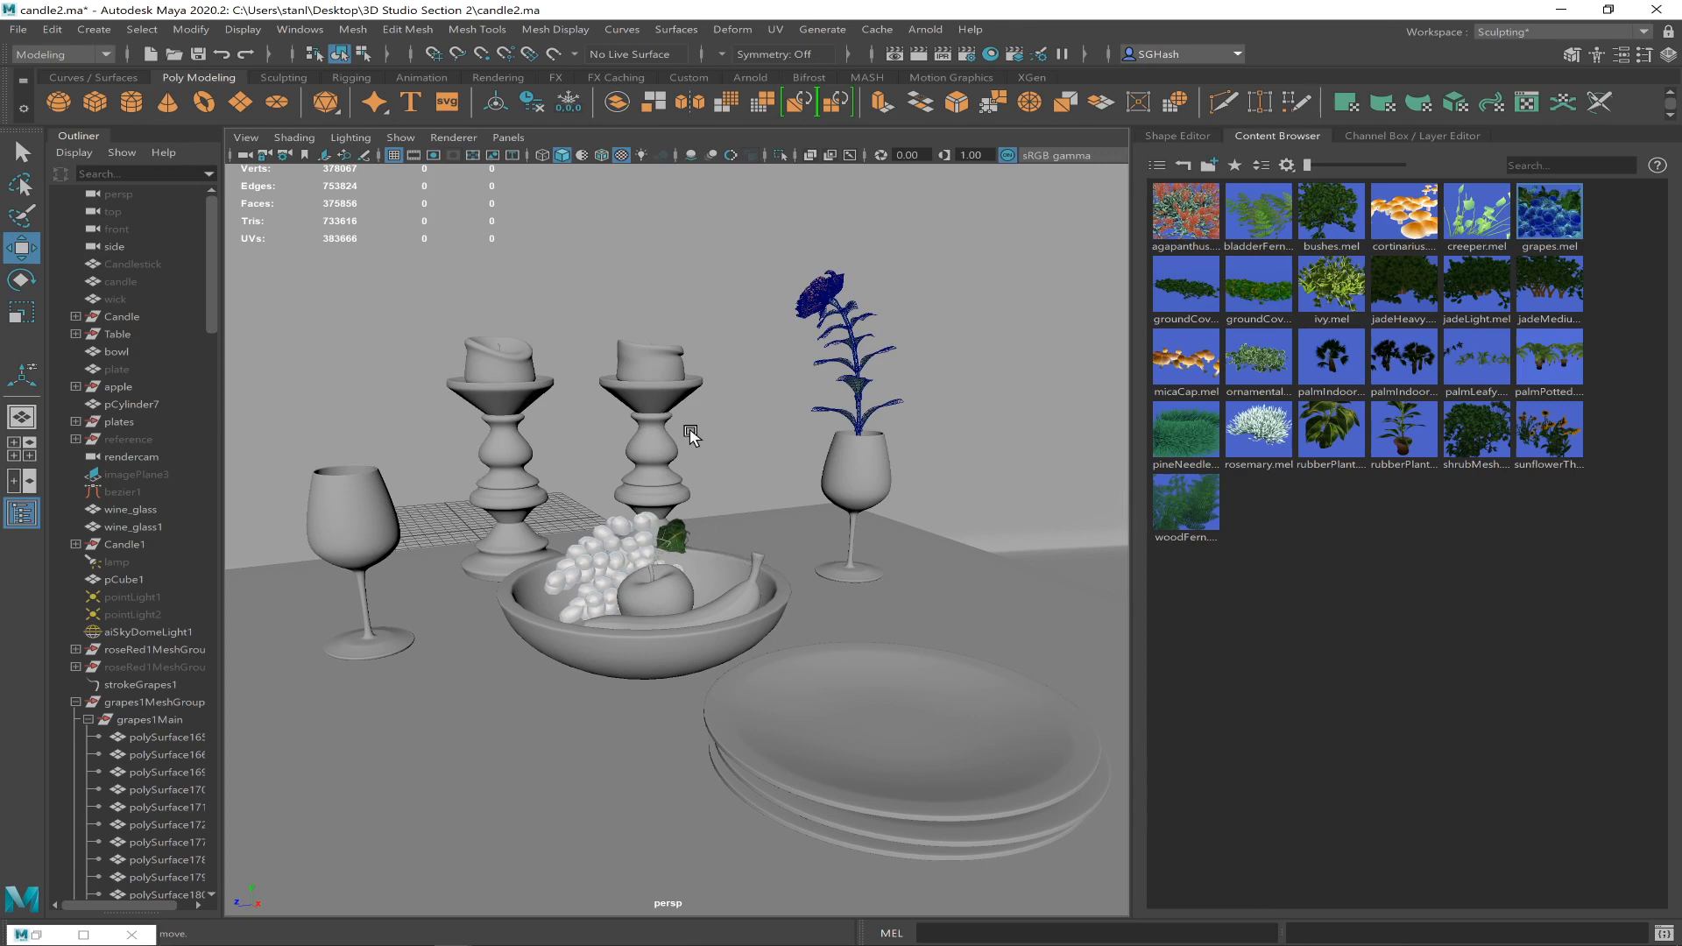
- Look through the rendercam camera and render the current frame with Arnold
left_click(508, 137)
mouse_move(566, 155)
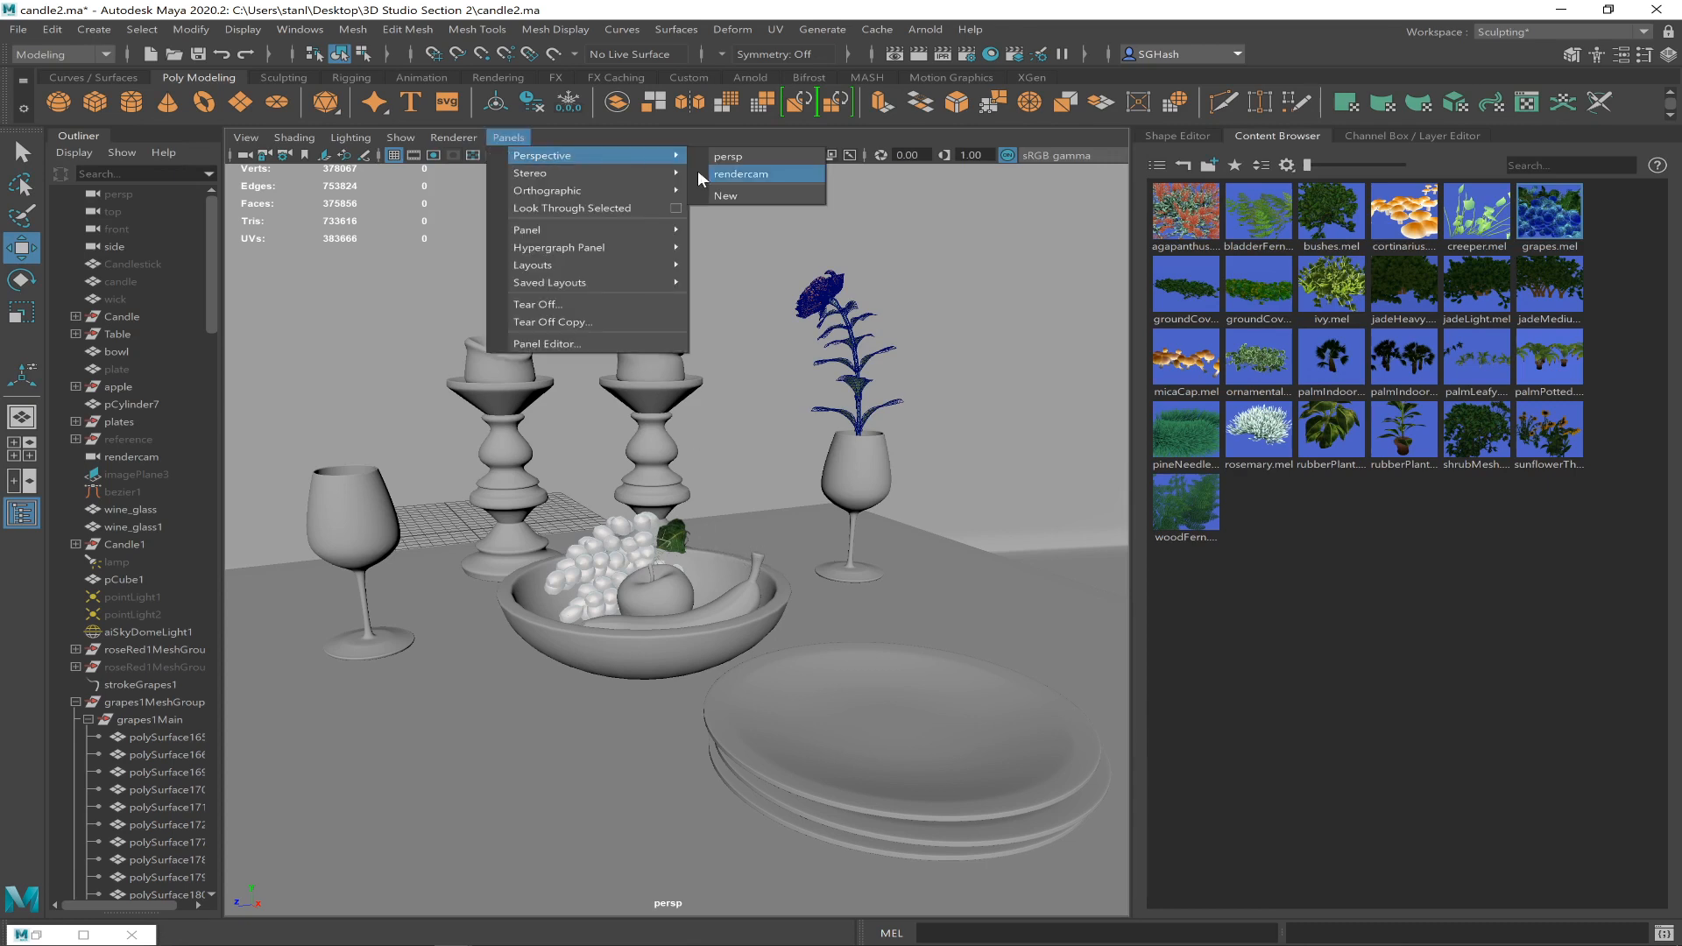
left_click(741, 174)
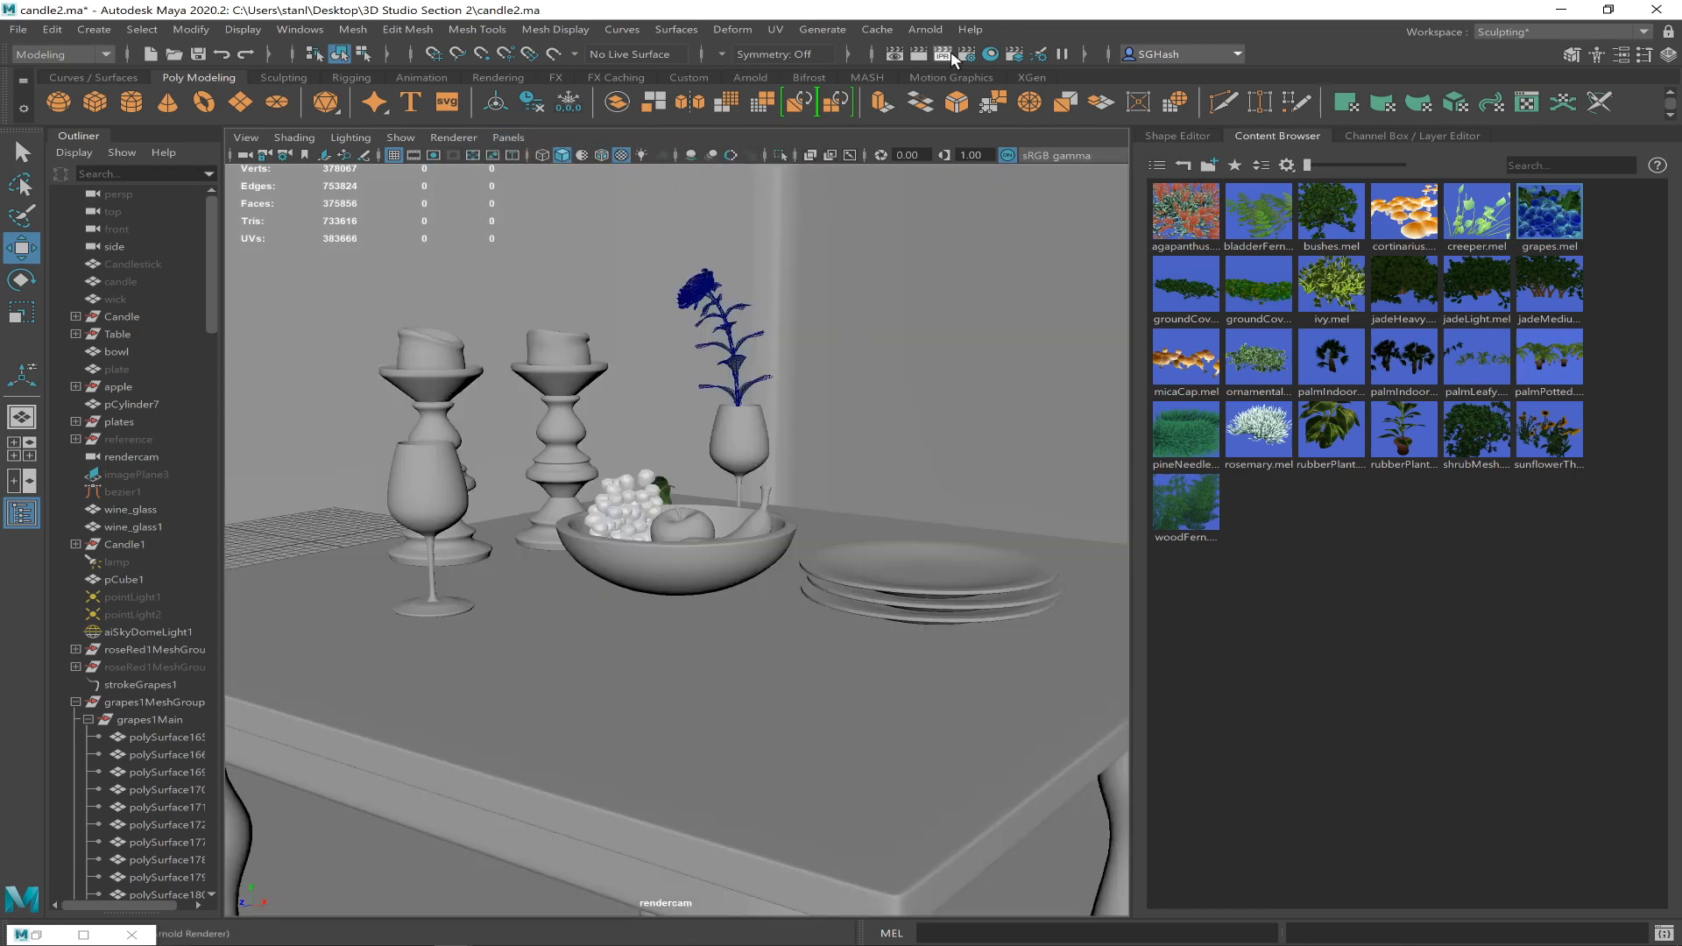
left_click(897, 54)
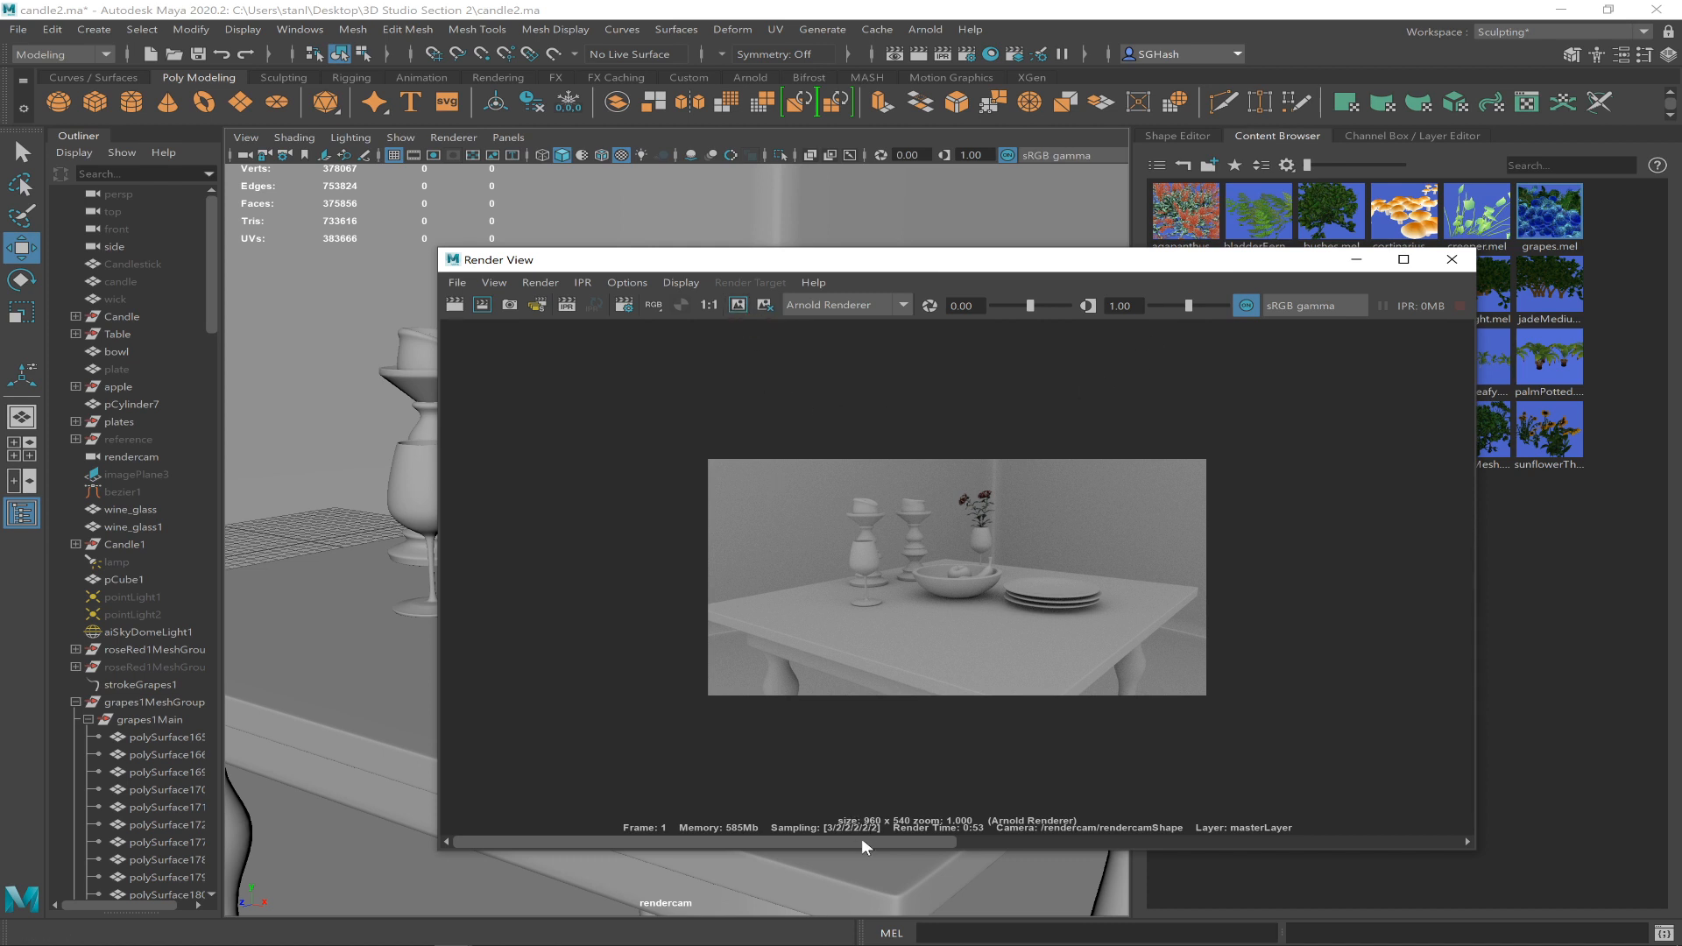
left_click_drag(881, 841, 544, 745)
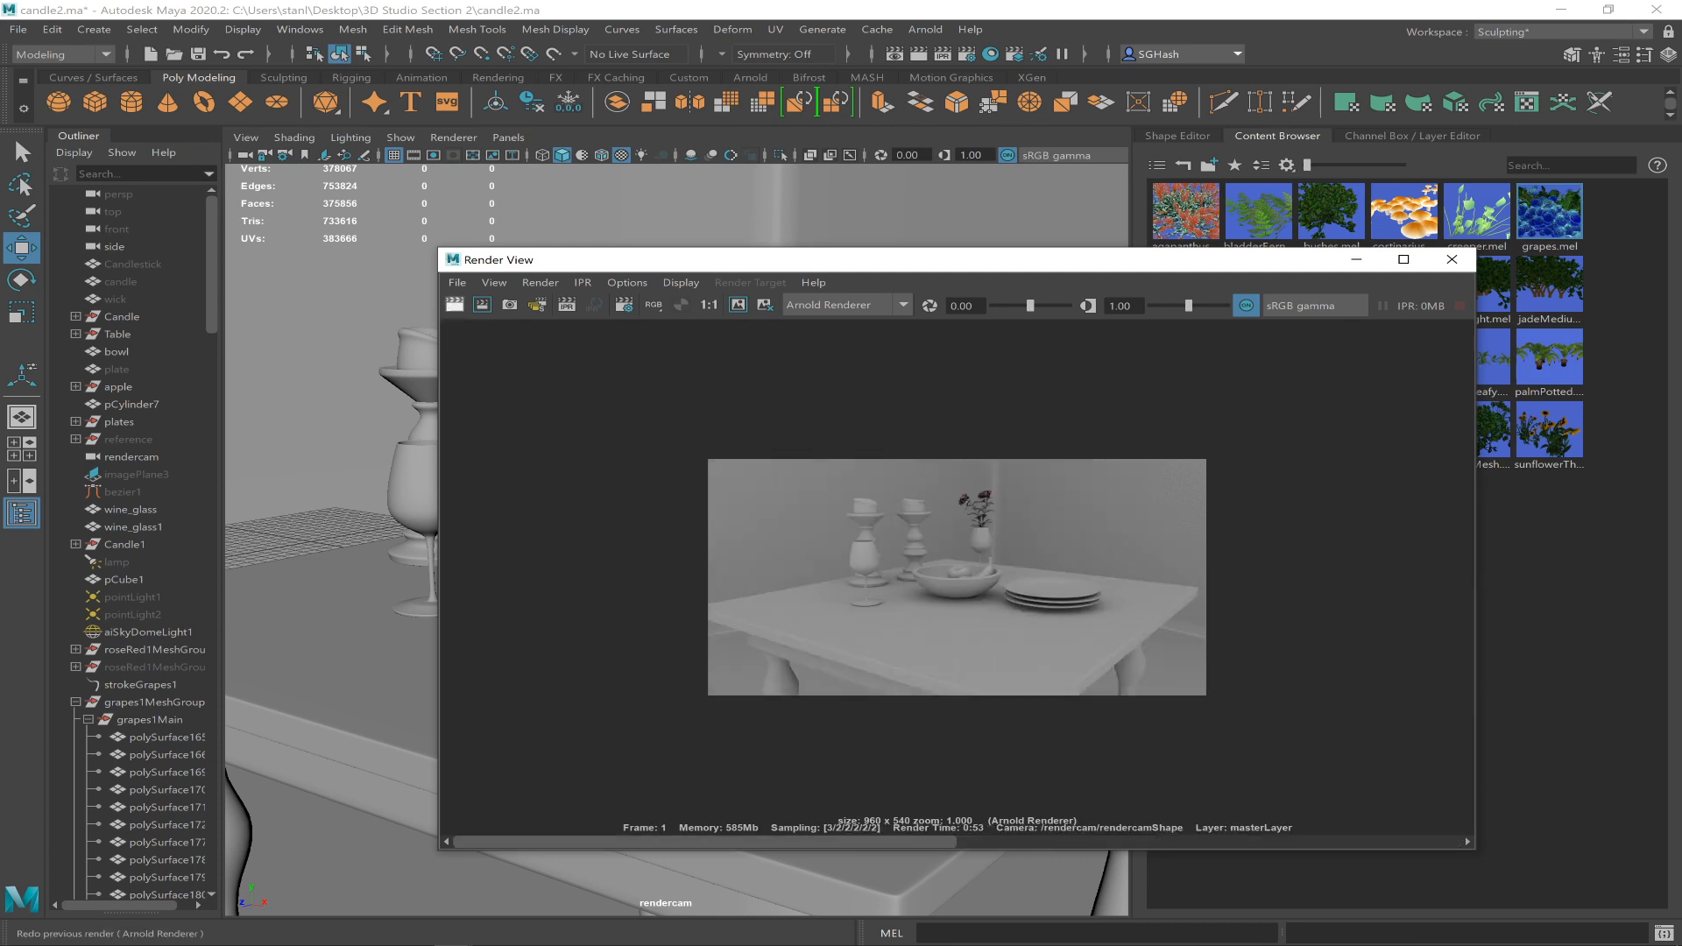
mouse_move(561, 945)
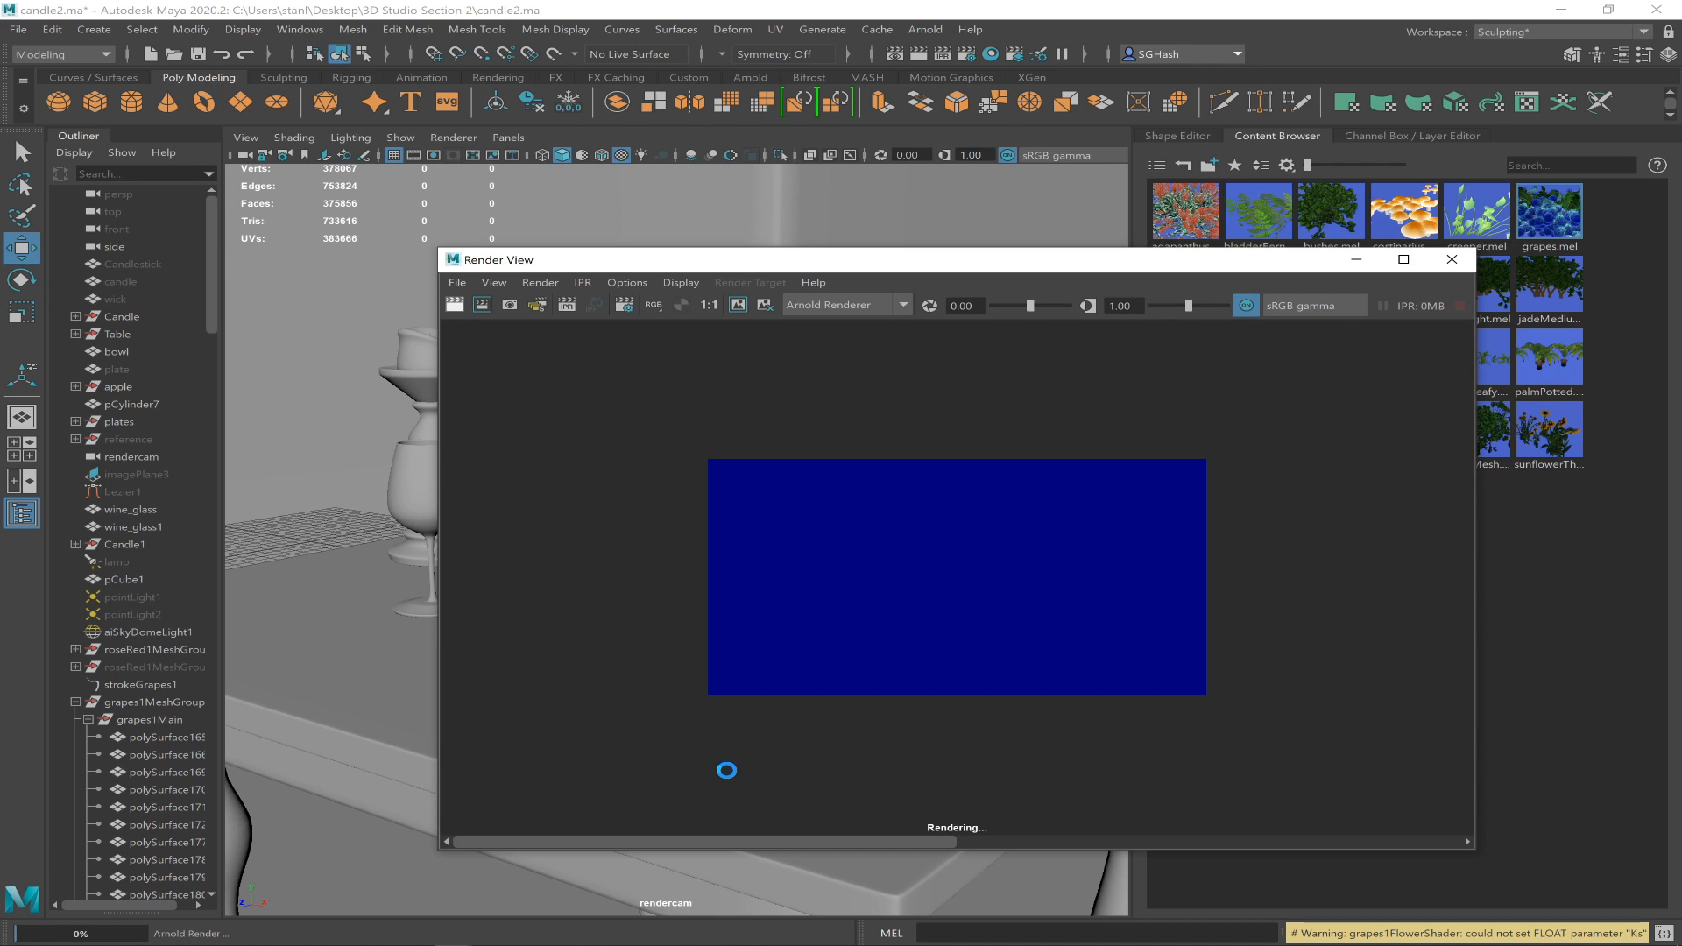
- Switch to Google Chrome and read the Discord general-chat channel while the frame renders
key("alt+Tab")
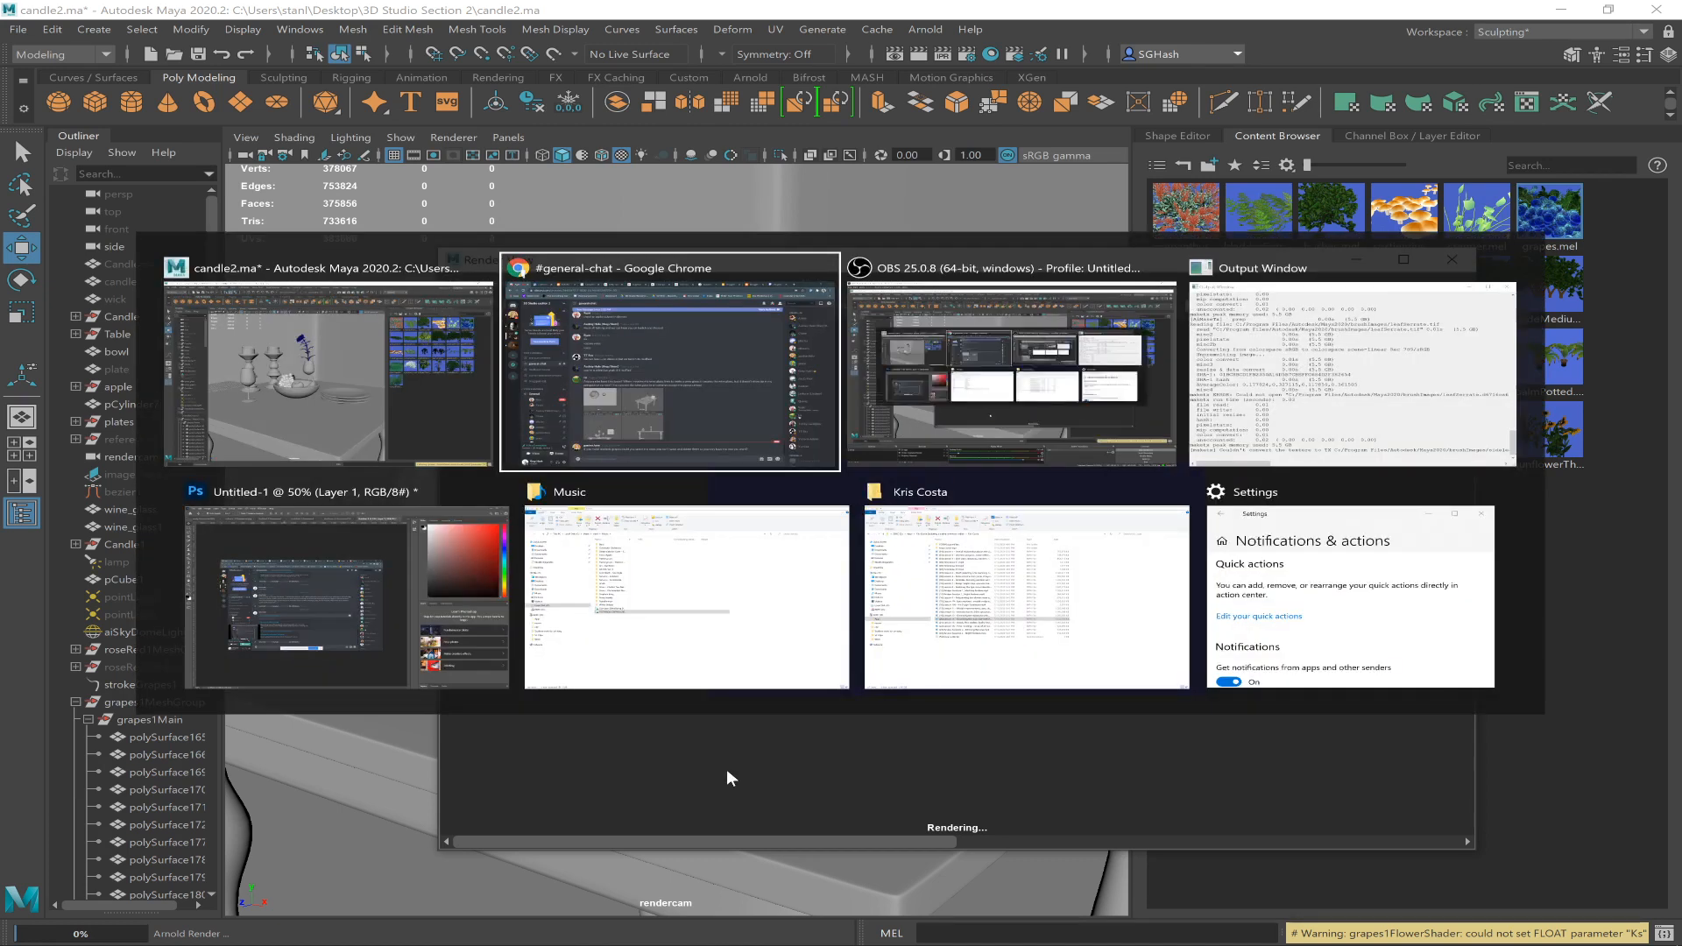
key("alt+Tab")
key("alt+Tab")
key("alt+Tab")
key("alt+Tab")
key("alt+Tab")
key("alt+Tab")
key("alt+Tab")
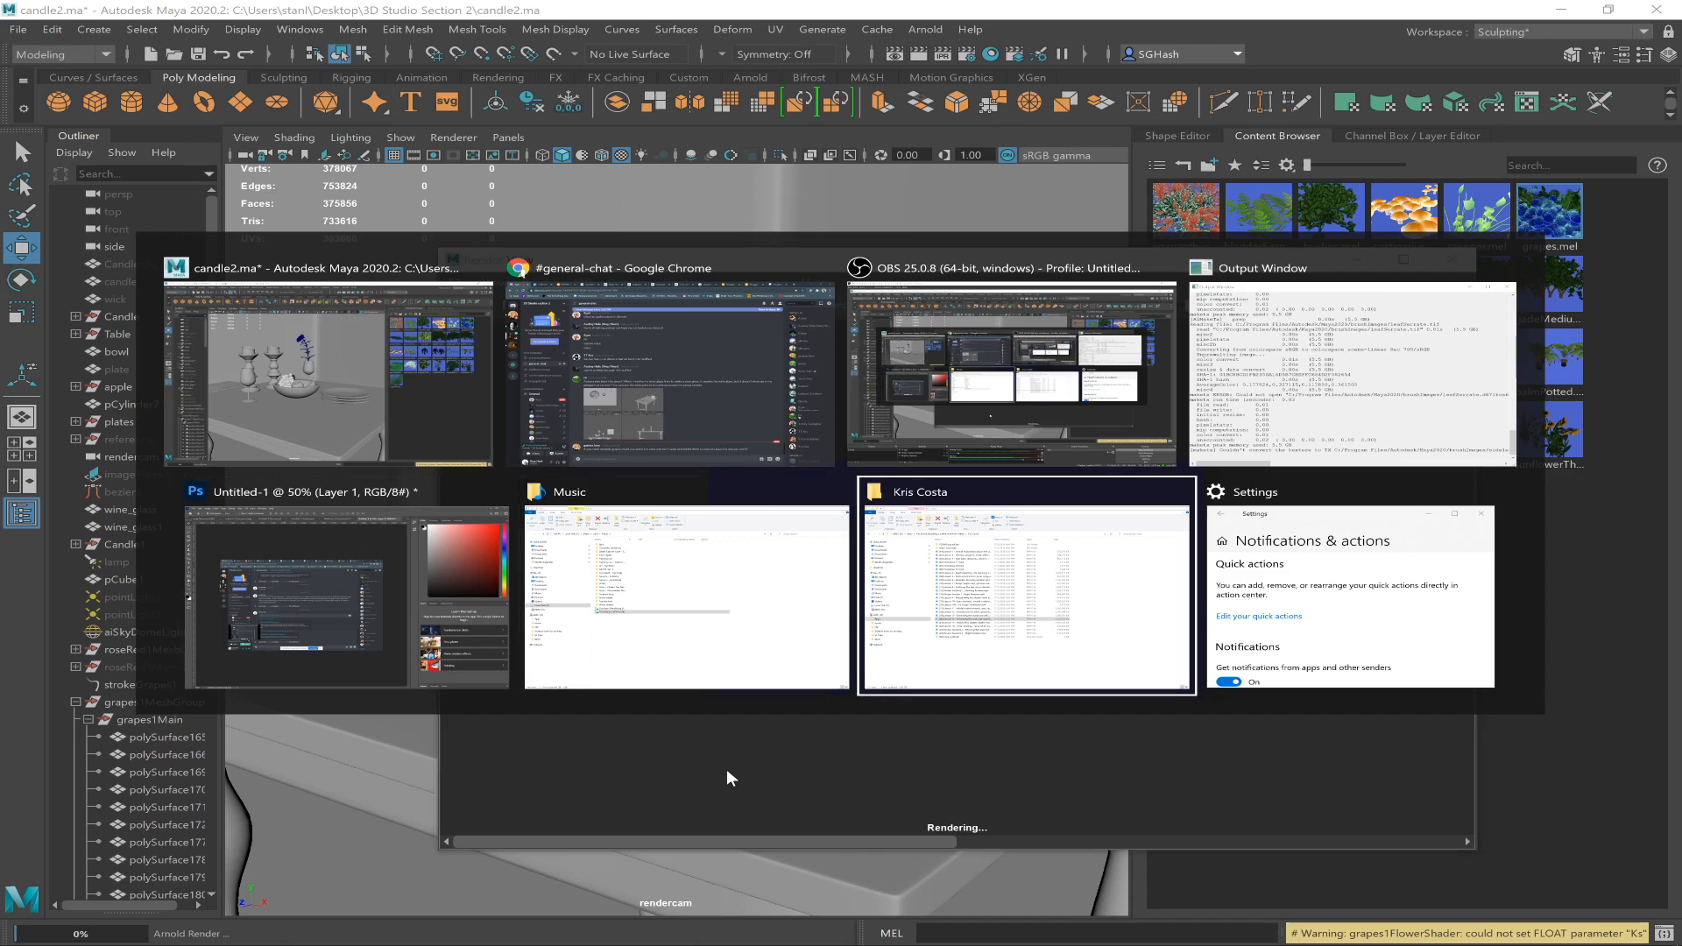
key("alt+Tab")
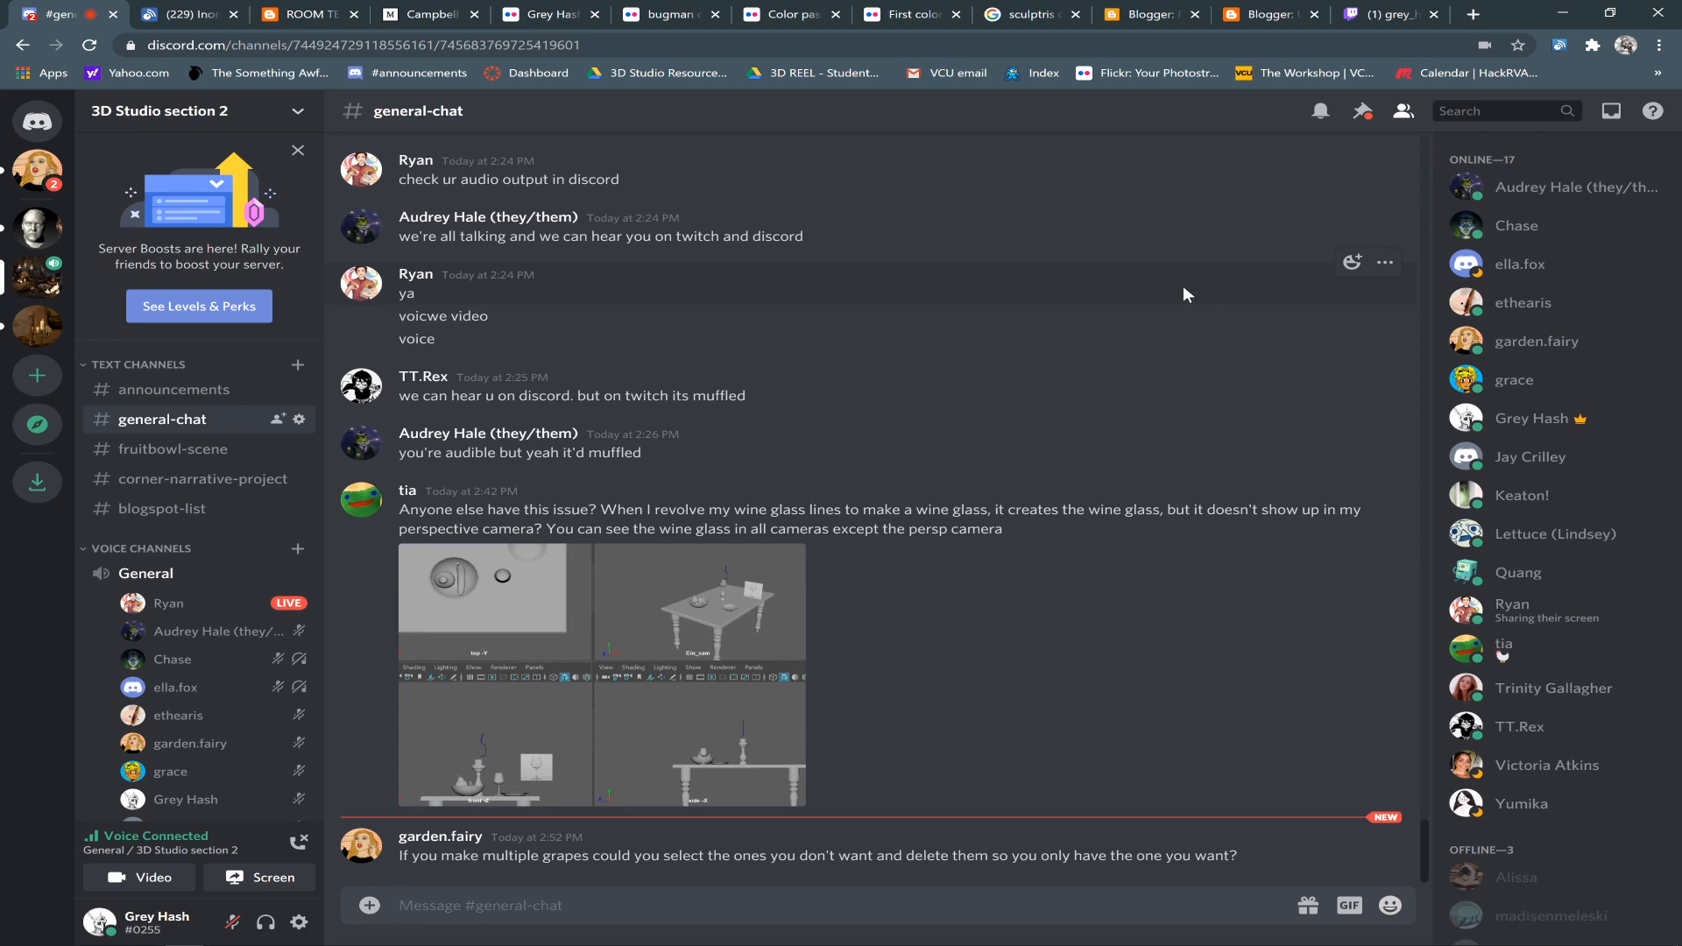
- Check the Twitch stream chat and the Discord channel for questions, and return to Maya by minimizing the browser
right_click(1370, 9)
left_click(1367, 10)
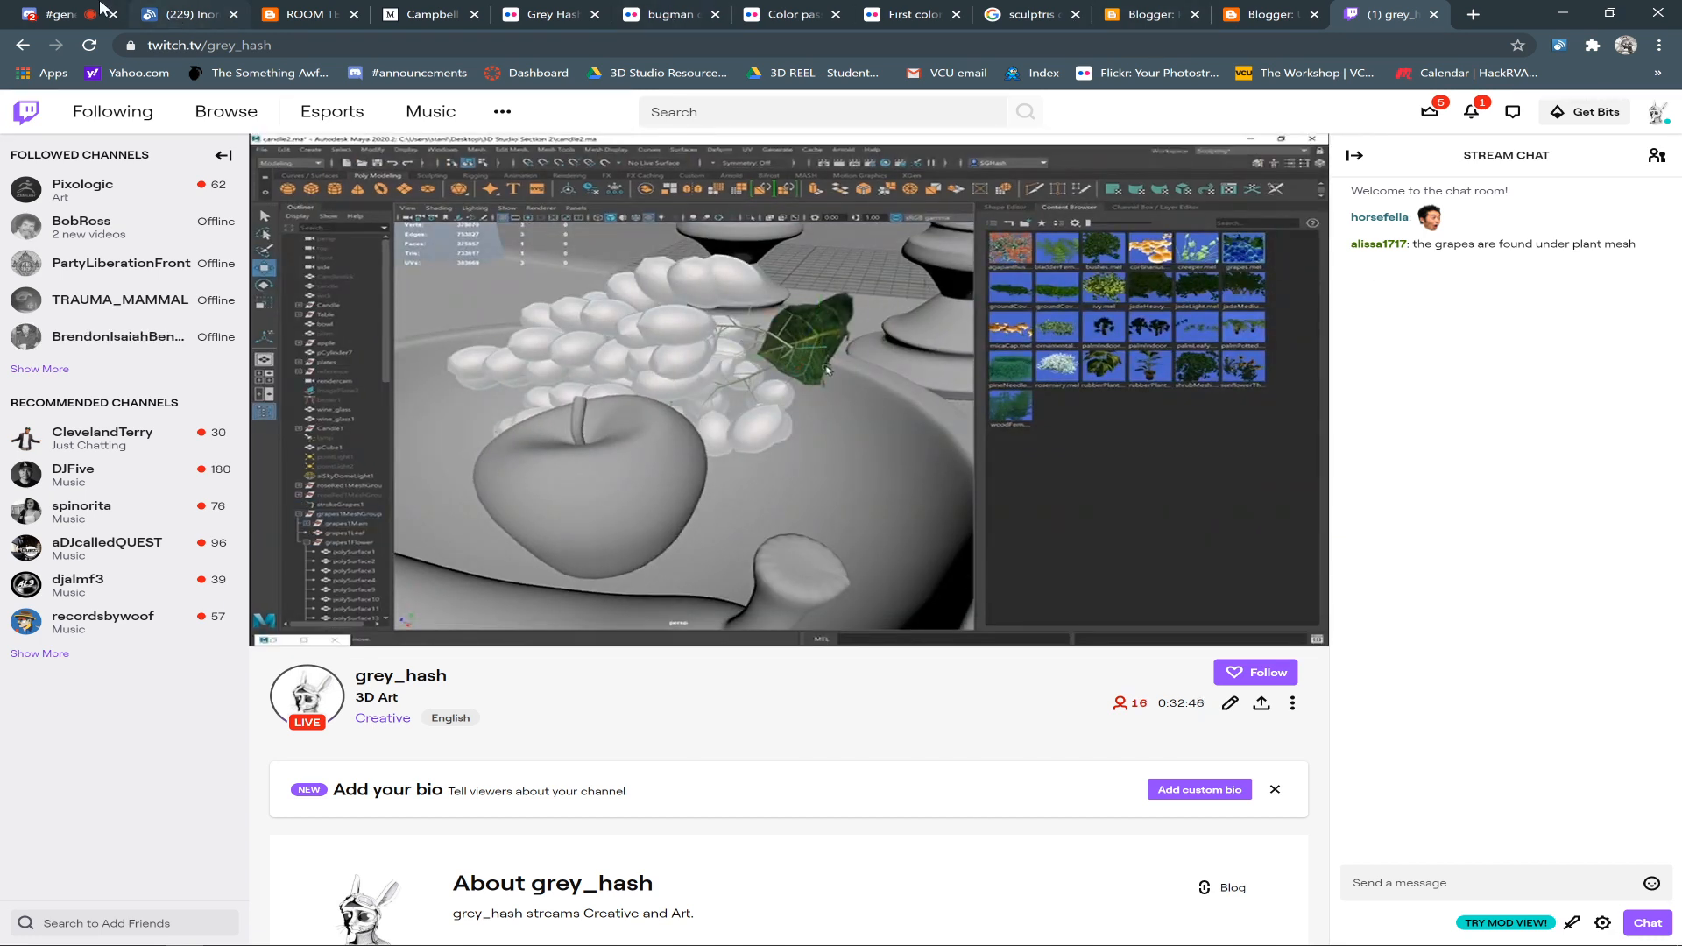
right_click(71, 12)
left_click(58, 17)
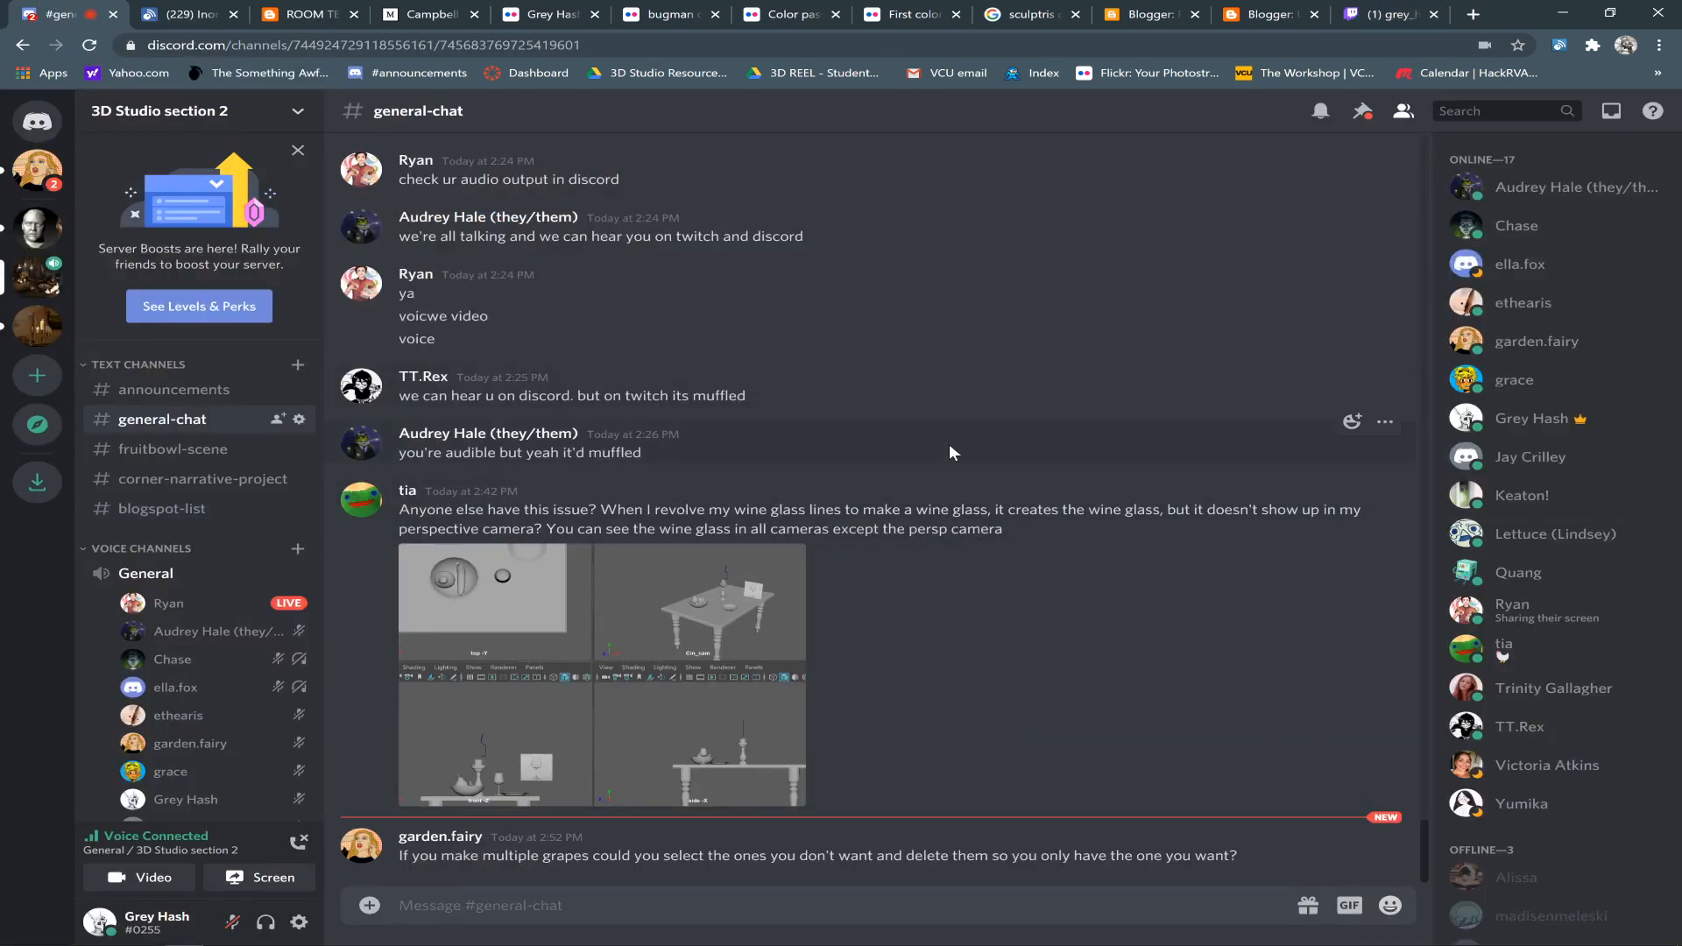
key("alt+Tab")
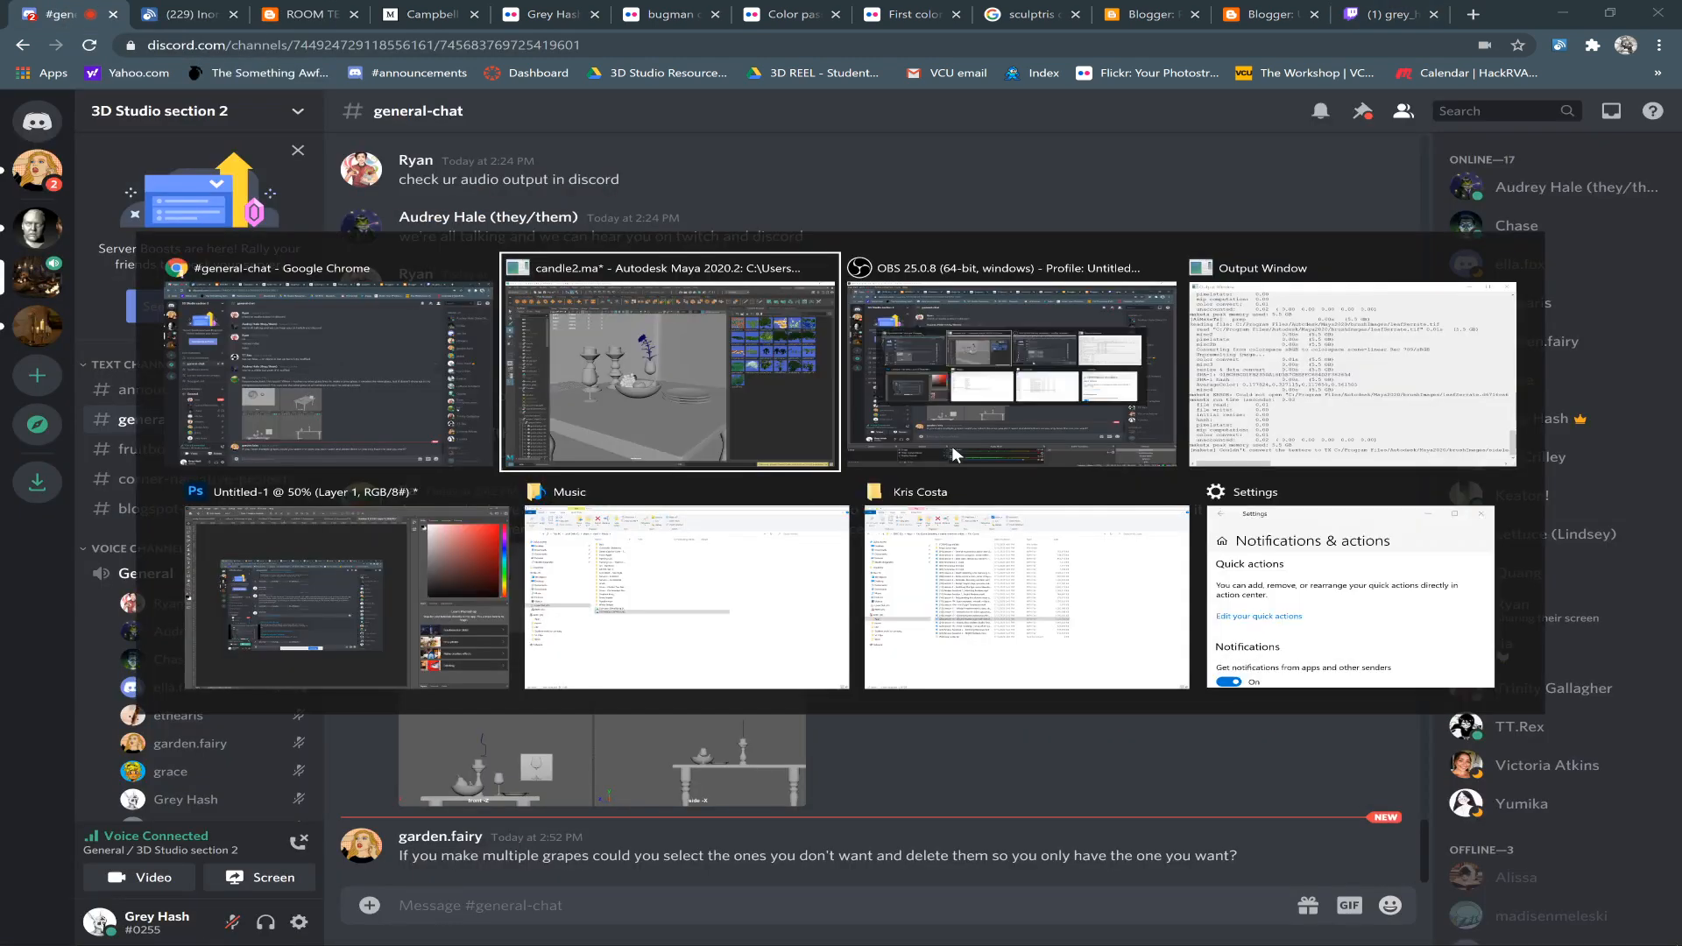
key("Escape")
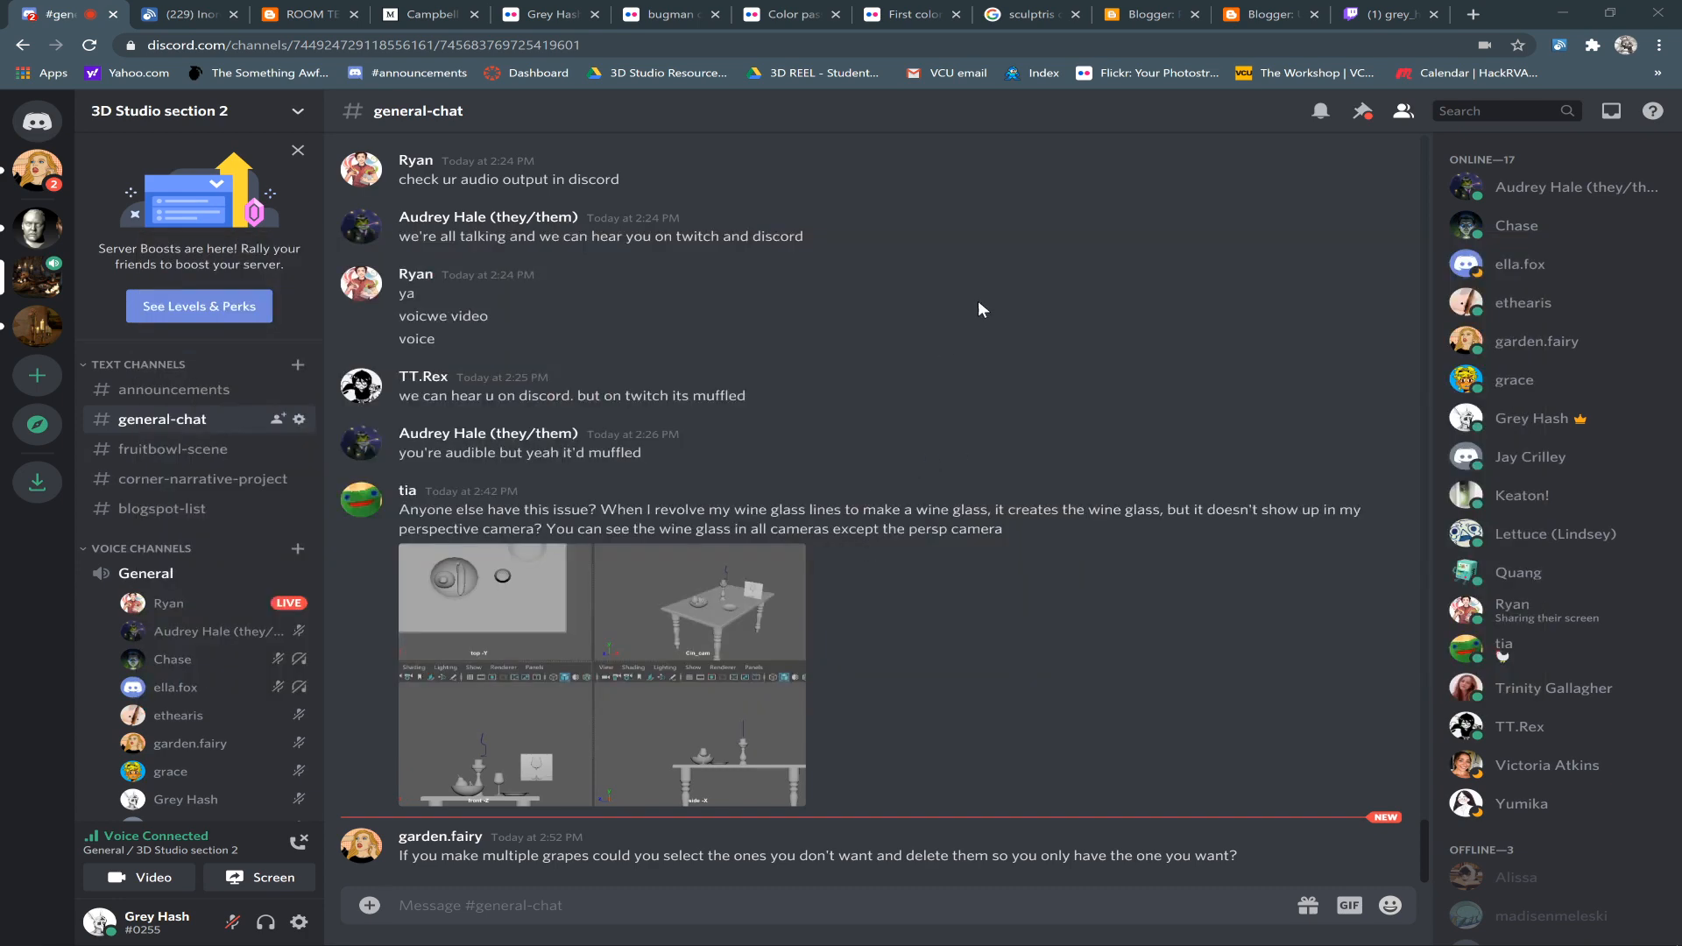
left_click(1562, 20)
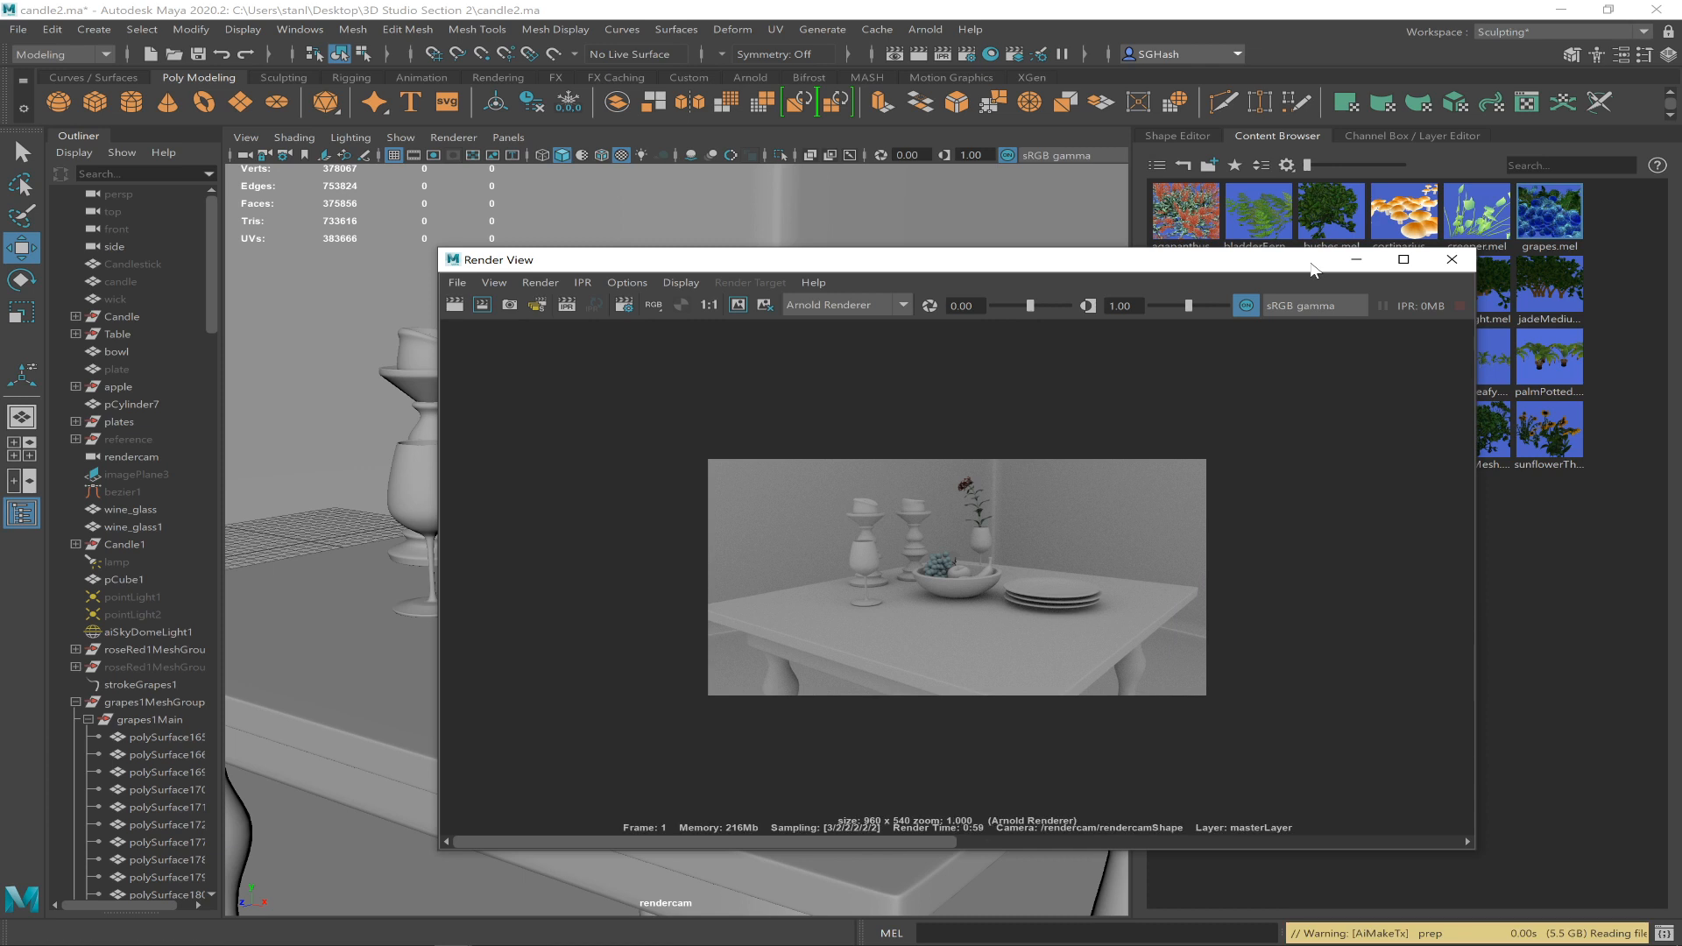
- Hide aiSkyDomeLight1 and test-render a small region of the wall beside the candlesticks
mouse_move(1390, 945)
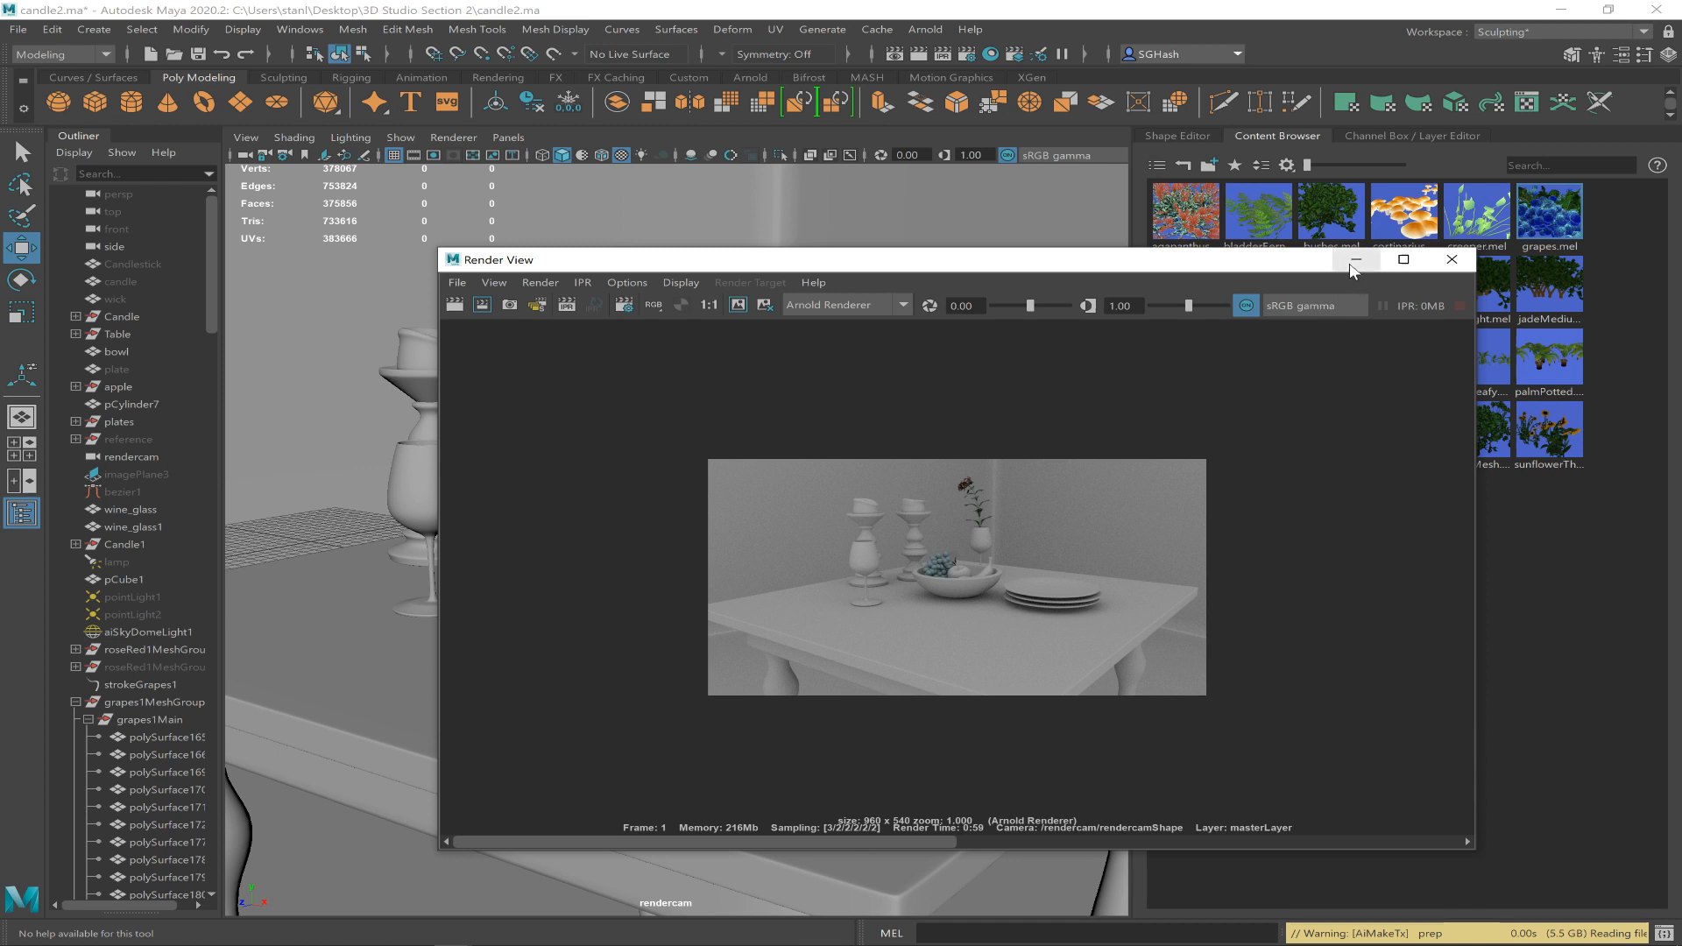
left_click(1355, 262)
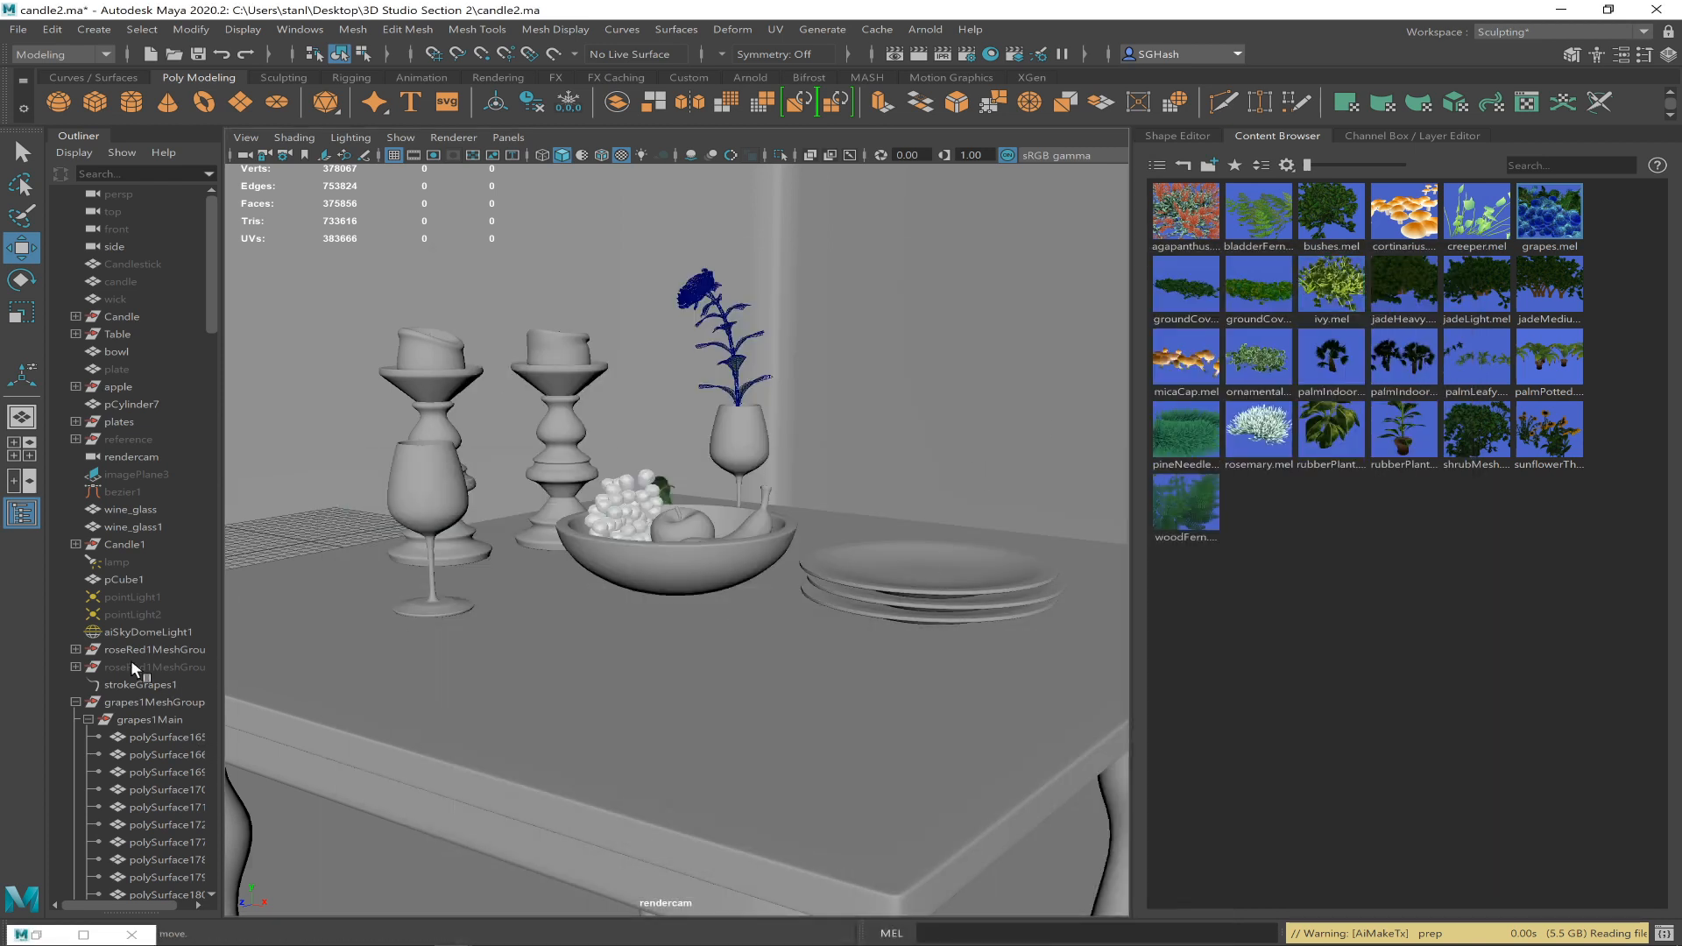
left_click(139, 631)
key("h")
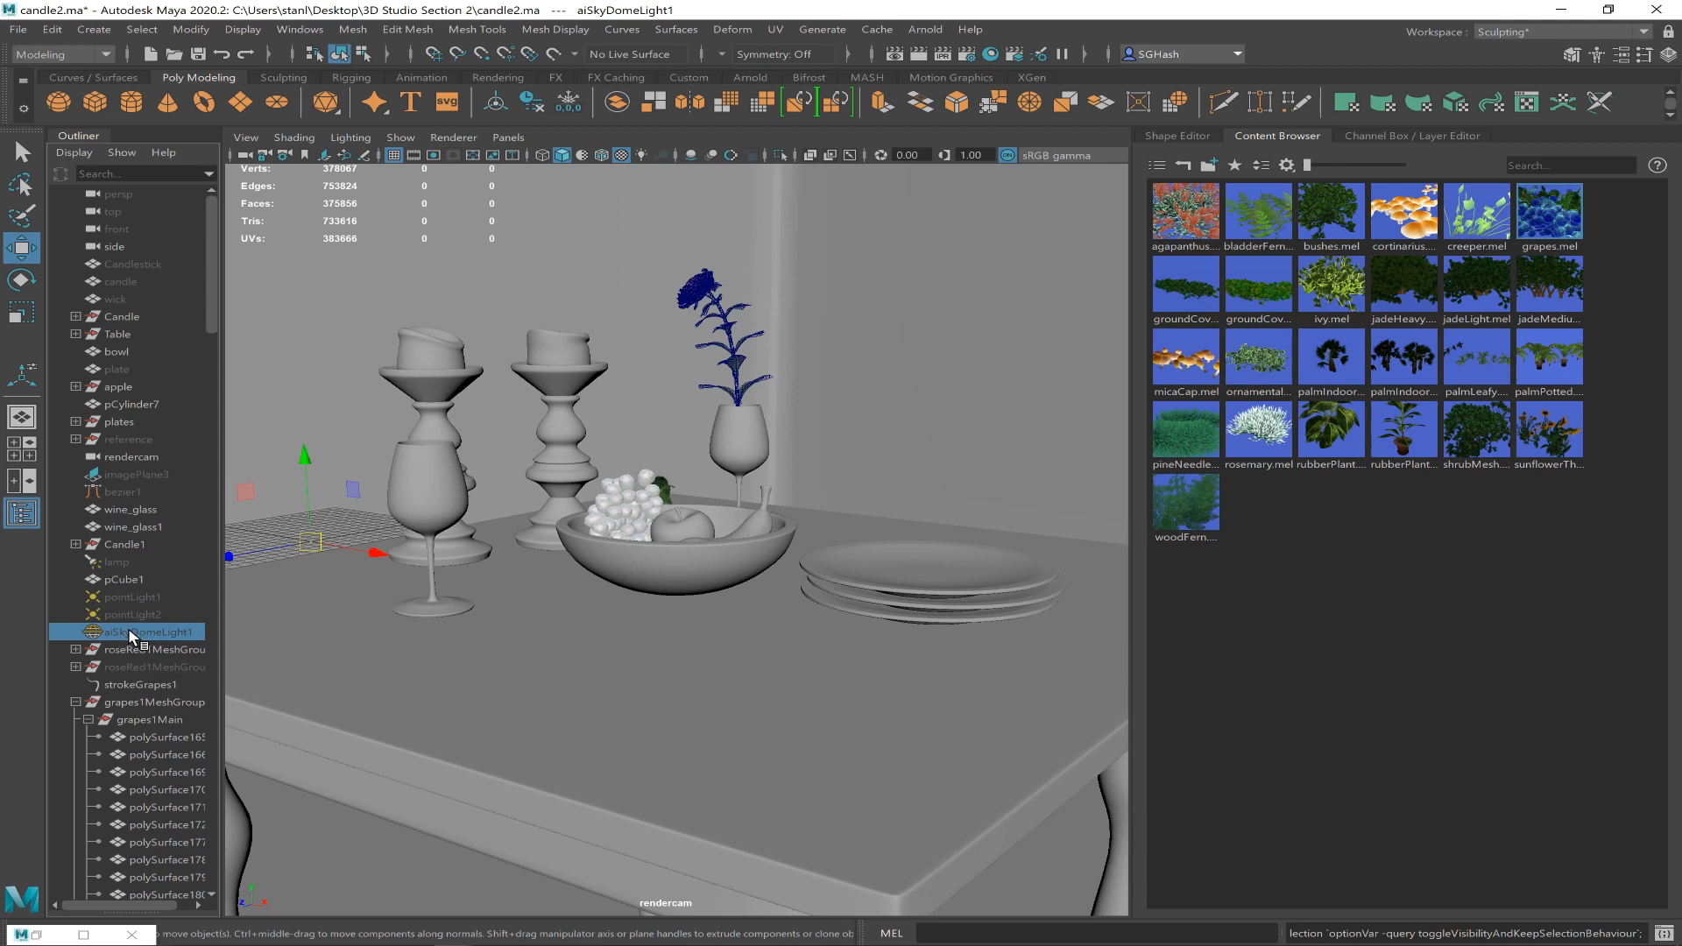
left_click(896, 56)
left_click_drag(676, 458, 934, 534)
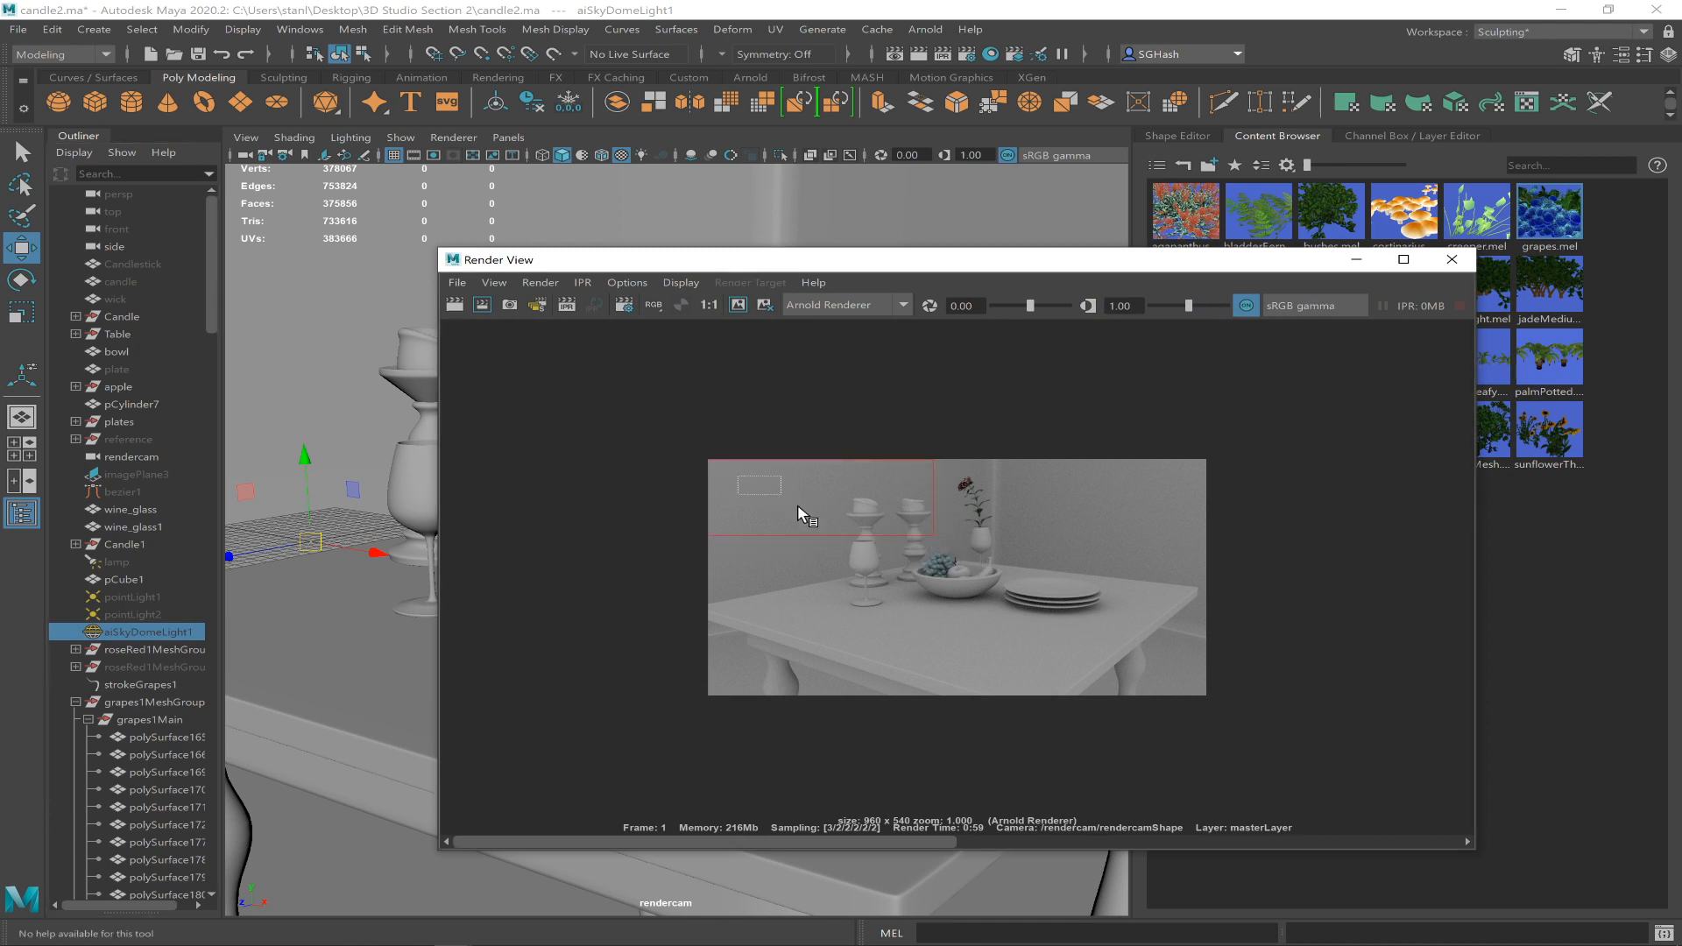
left_click_drag(826, 533, 826, 536)
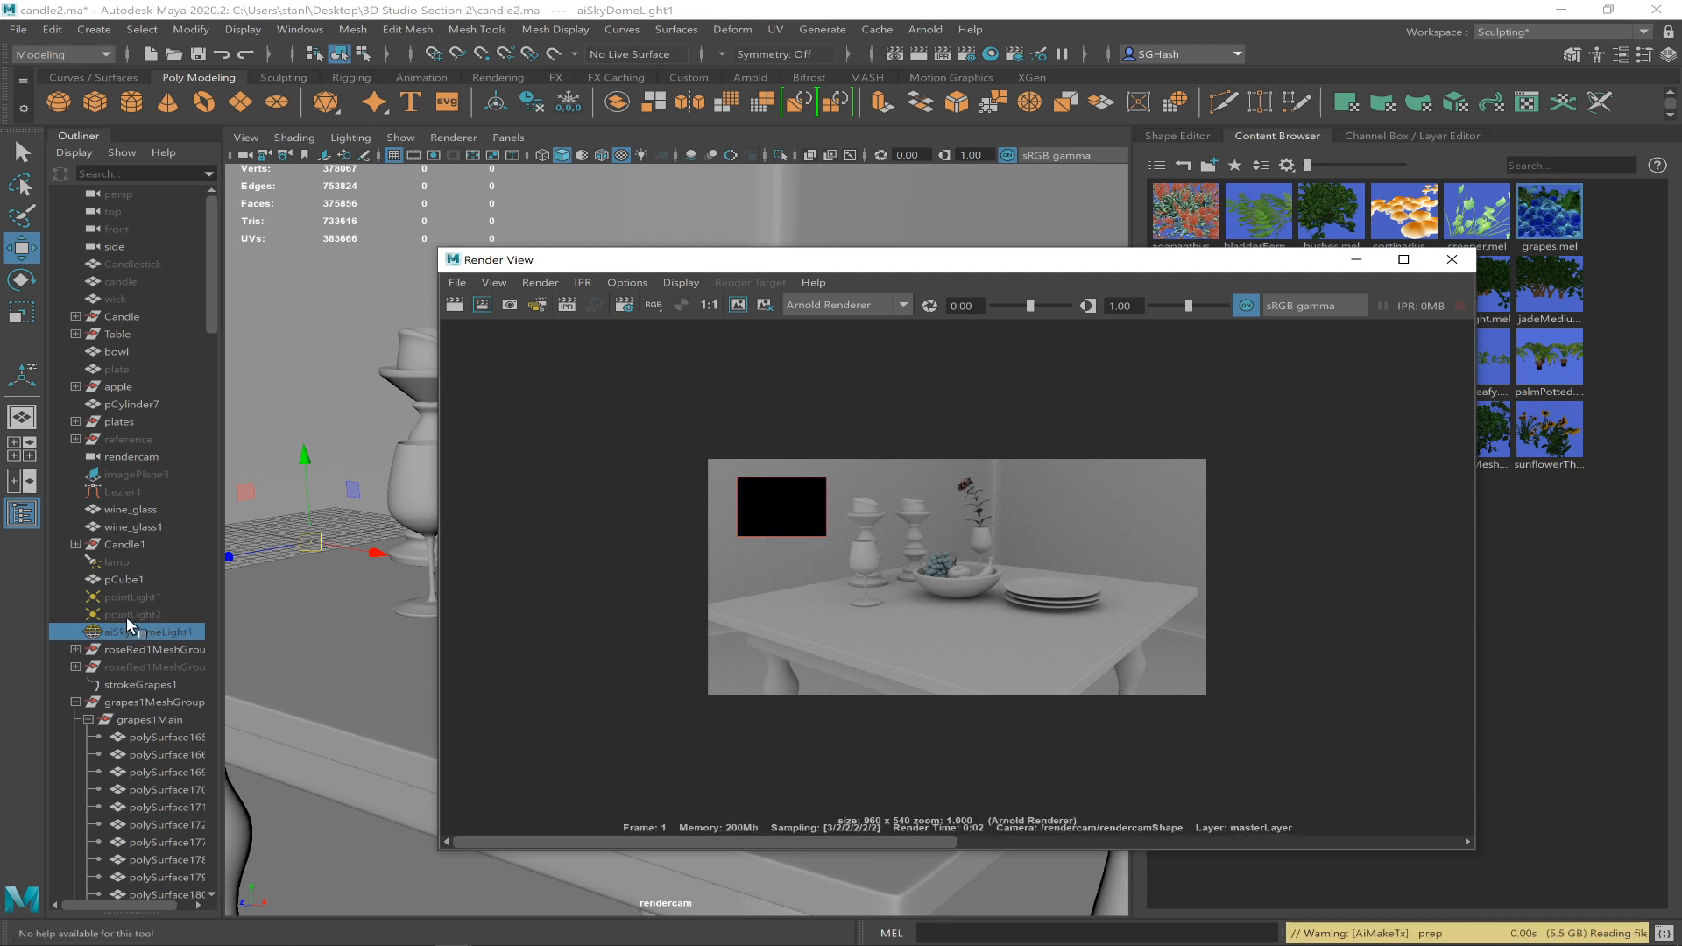
- Set the Visibility of pointLight1 and pointLight2 to on
left_click_drag(123, 597, 128, 609)
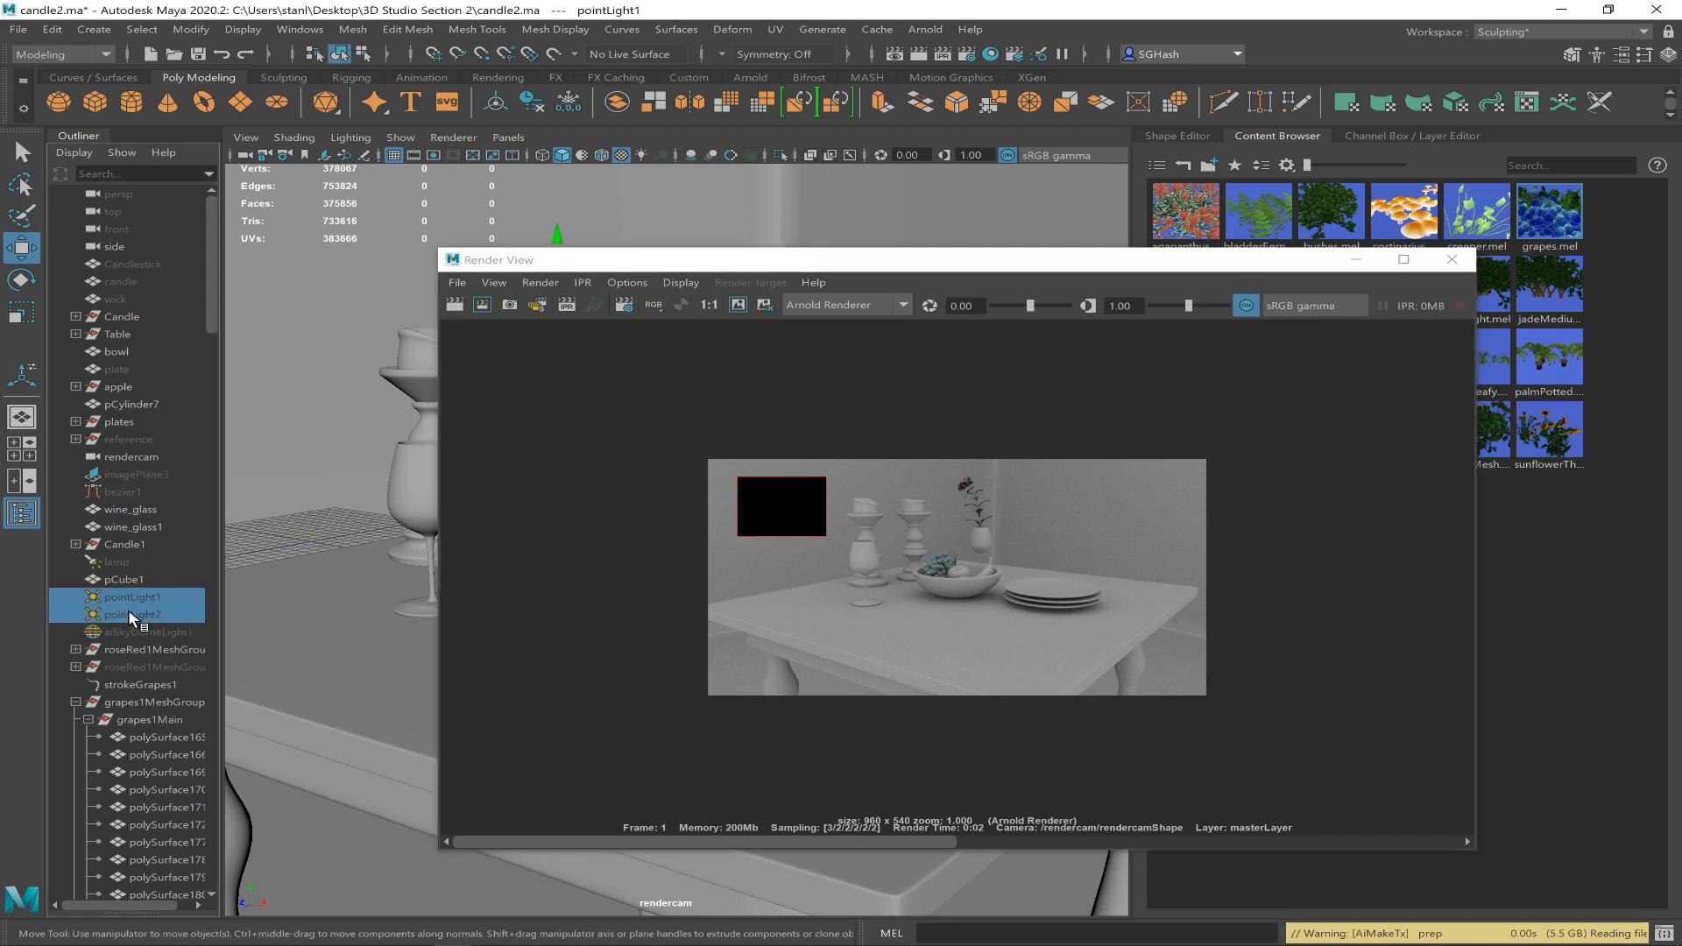
left_click(1669, 54)
double_click(1634, 325)
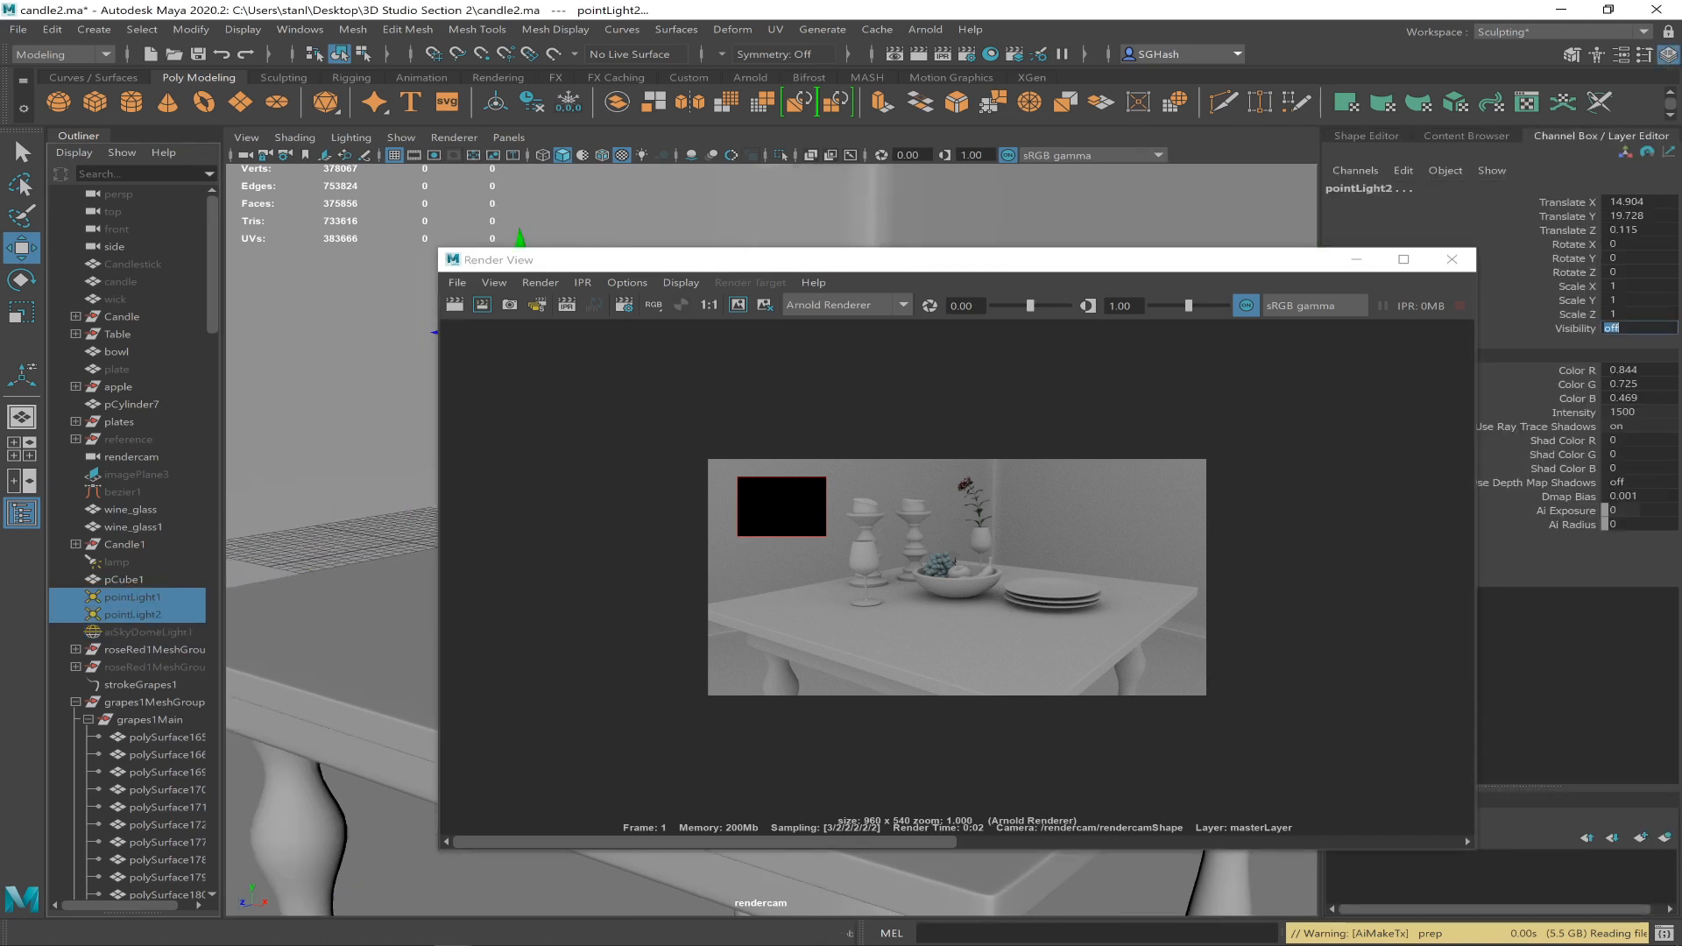
type("on")
key("Return")
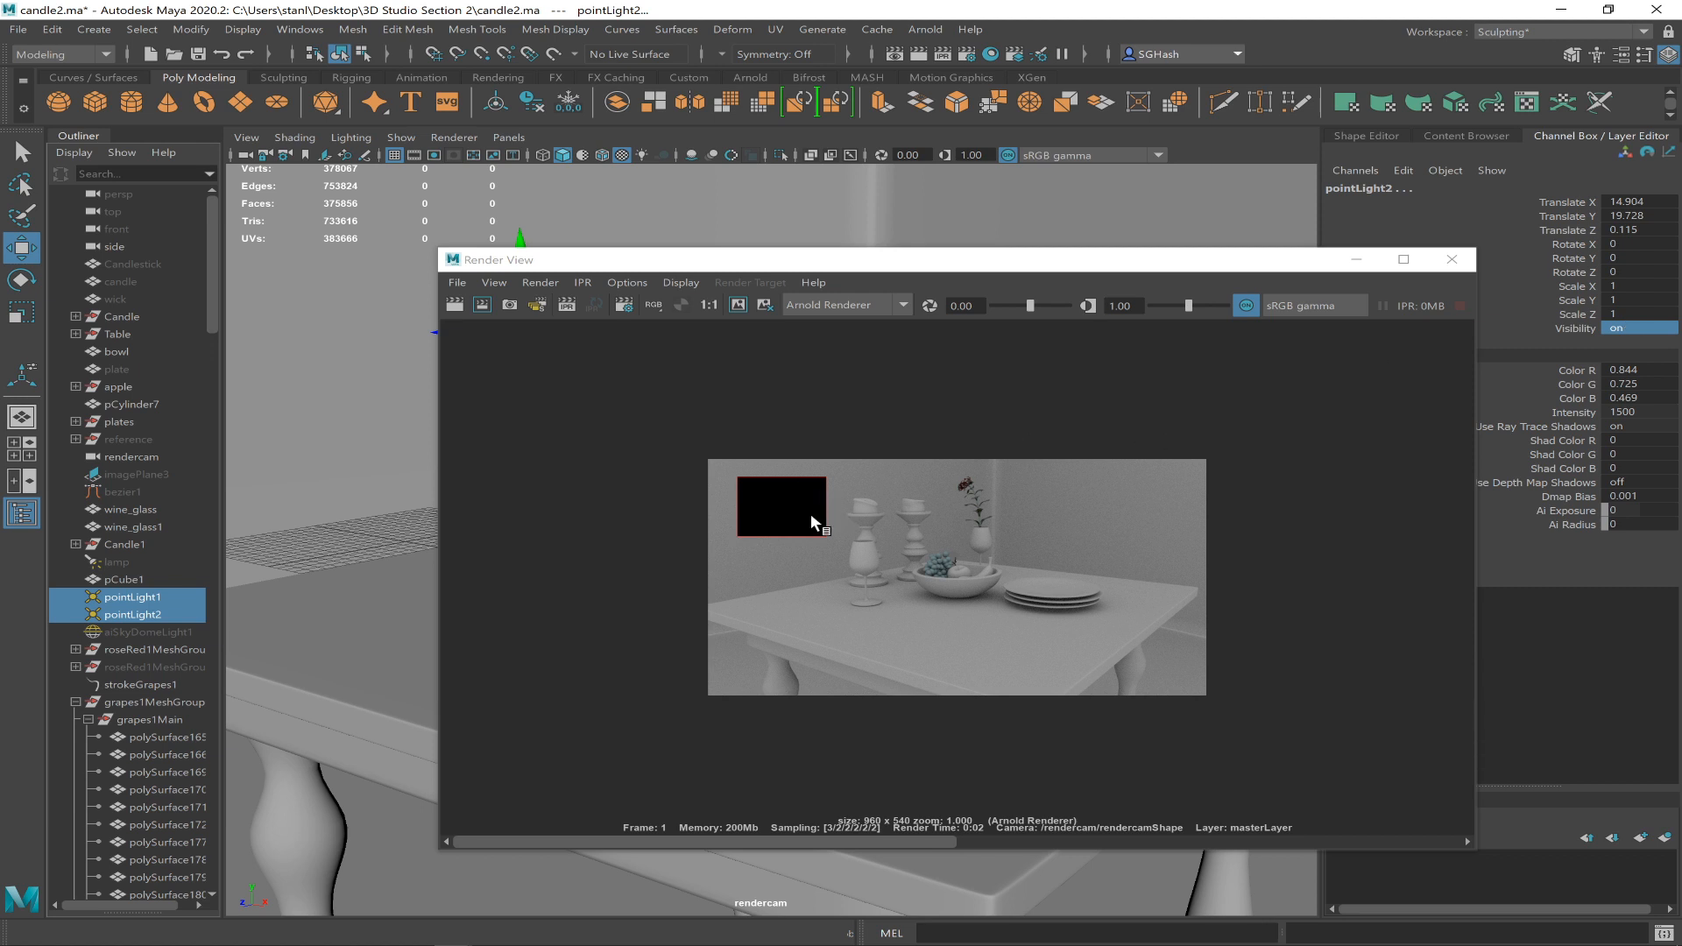
- Render a tall region around the two candlesticks to check the point lights' effect
left_click_drag(686, 445, 971, 582)
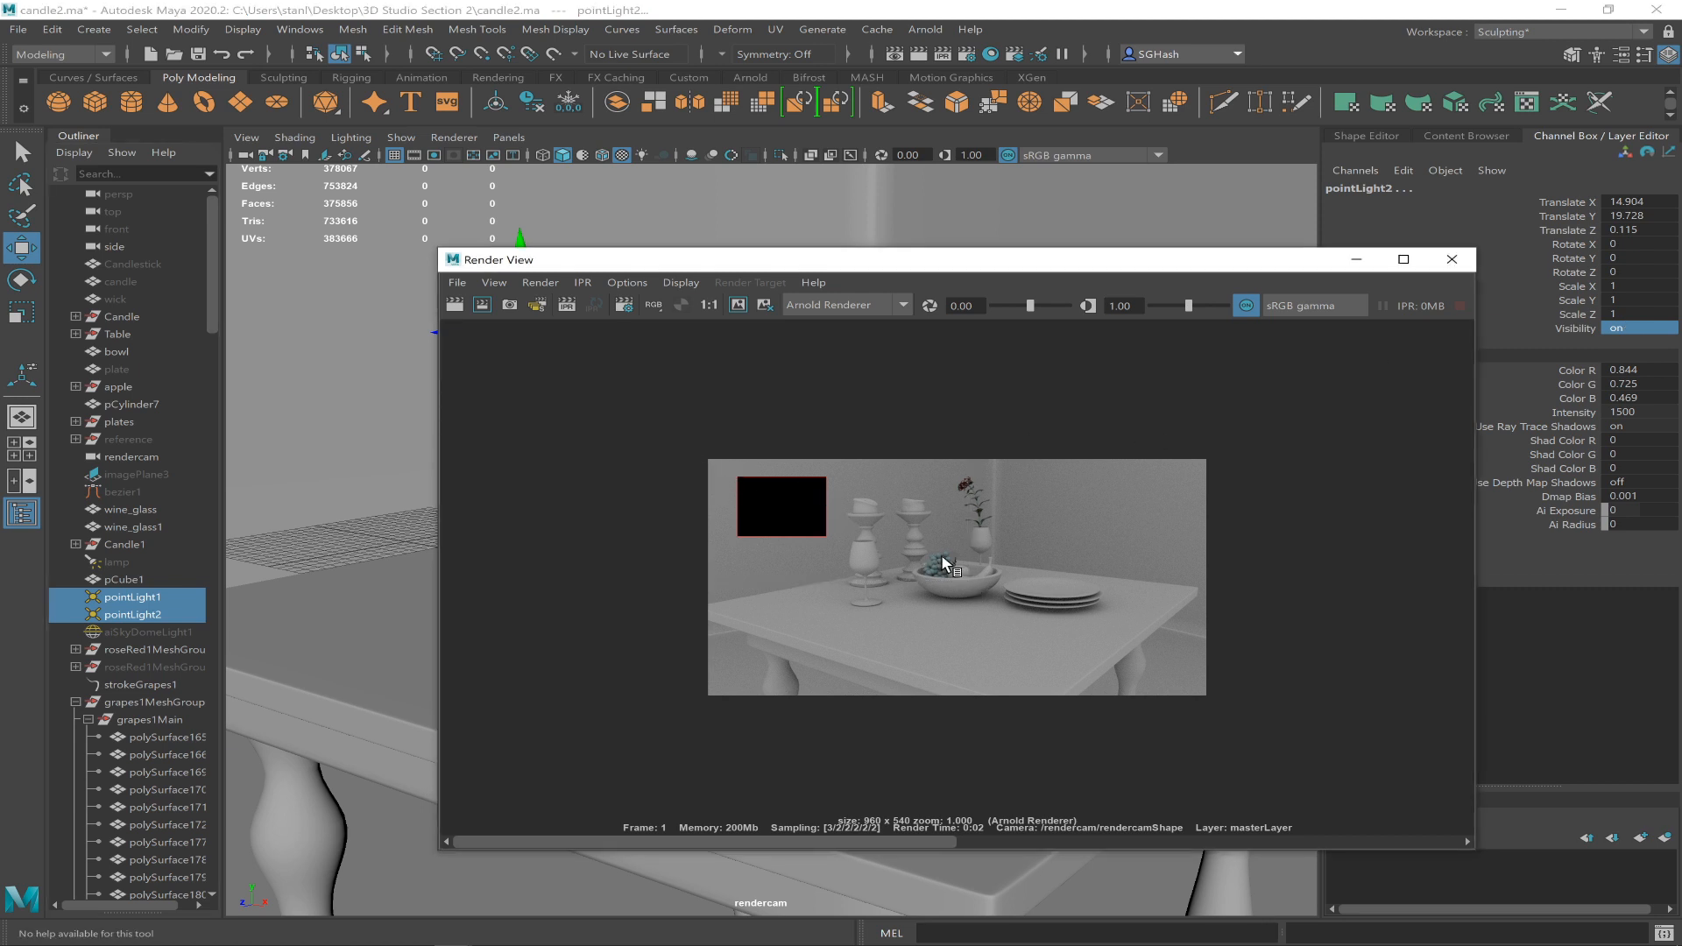
left_click(952, 417)
left_click_drag(836, 447, 901, 551)
left_click_drag(945, 616, 944, 616)
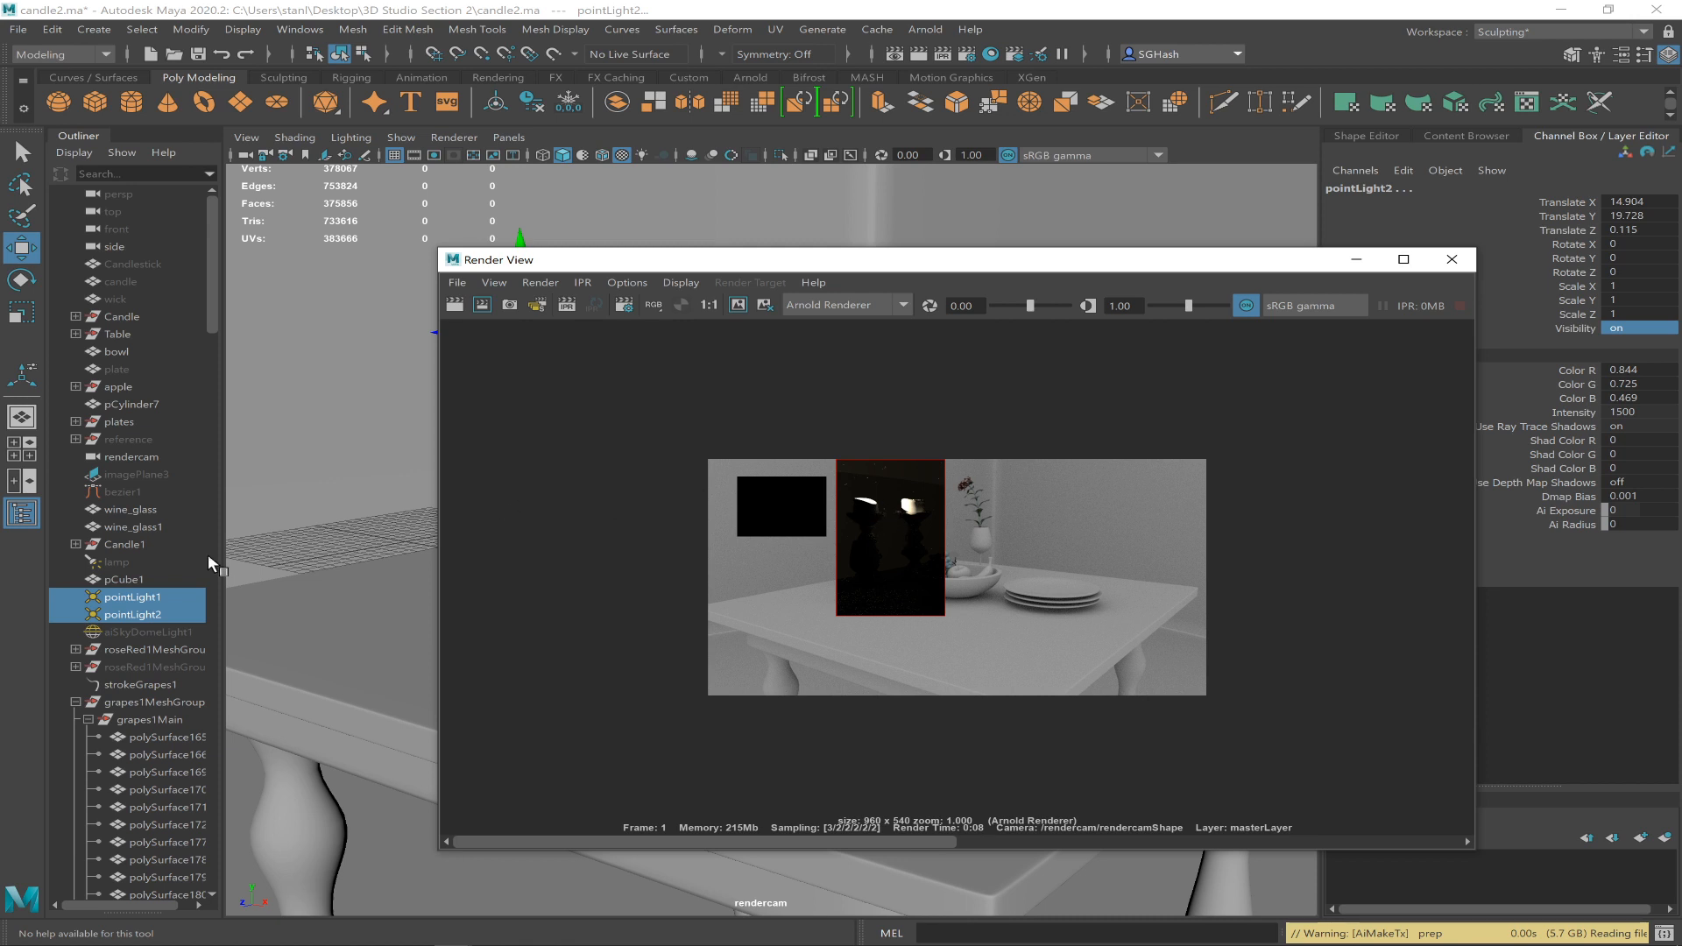
right_click(121, 568)
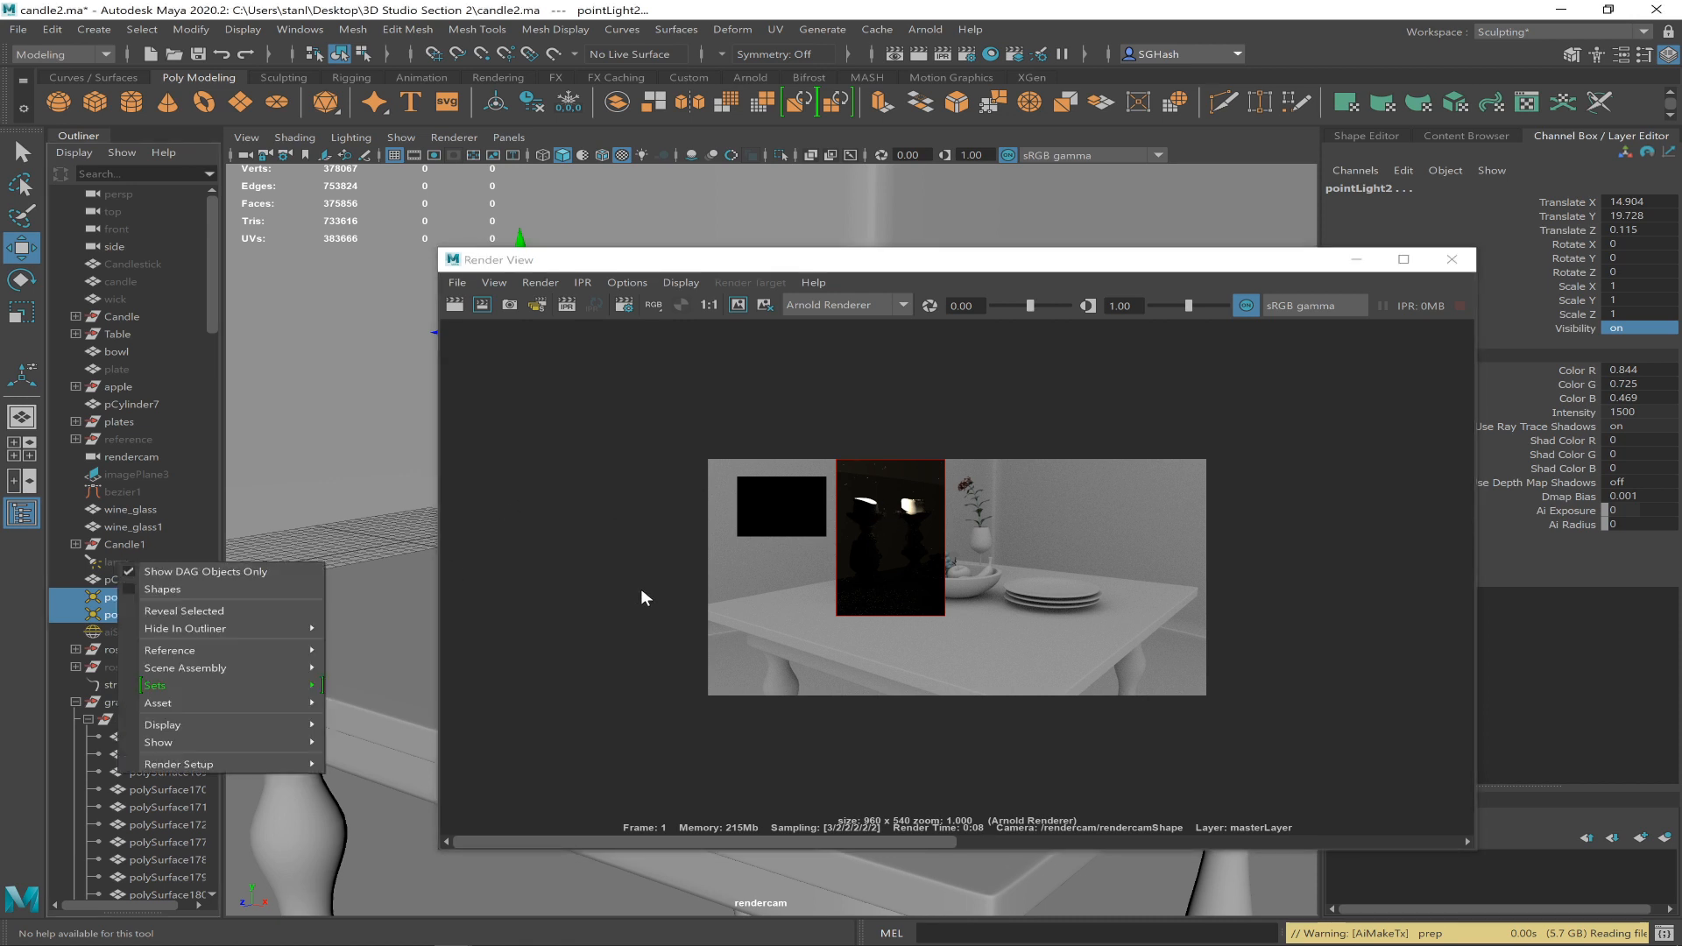
left_click(671, 537)
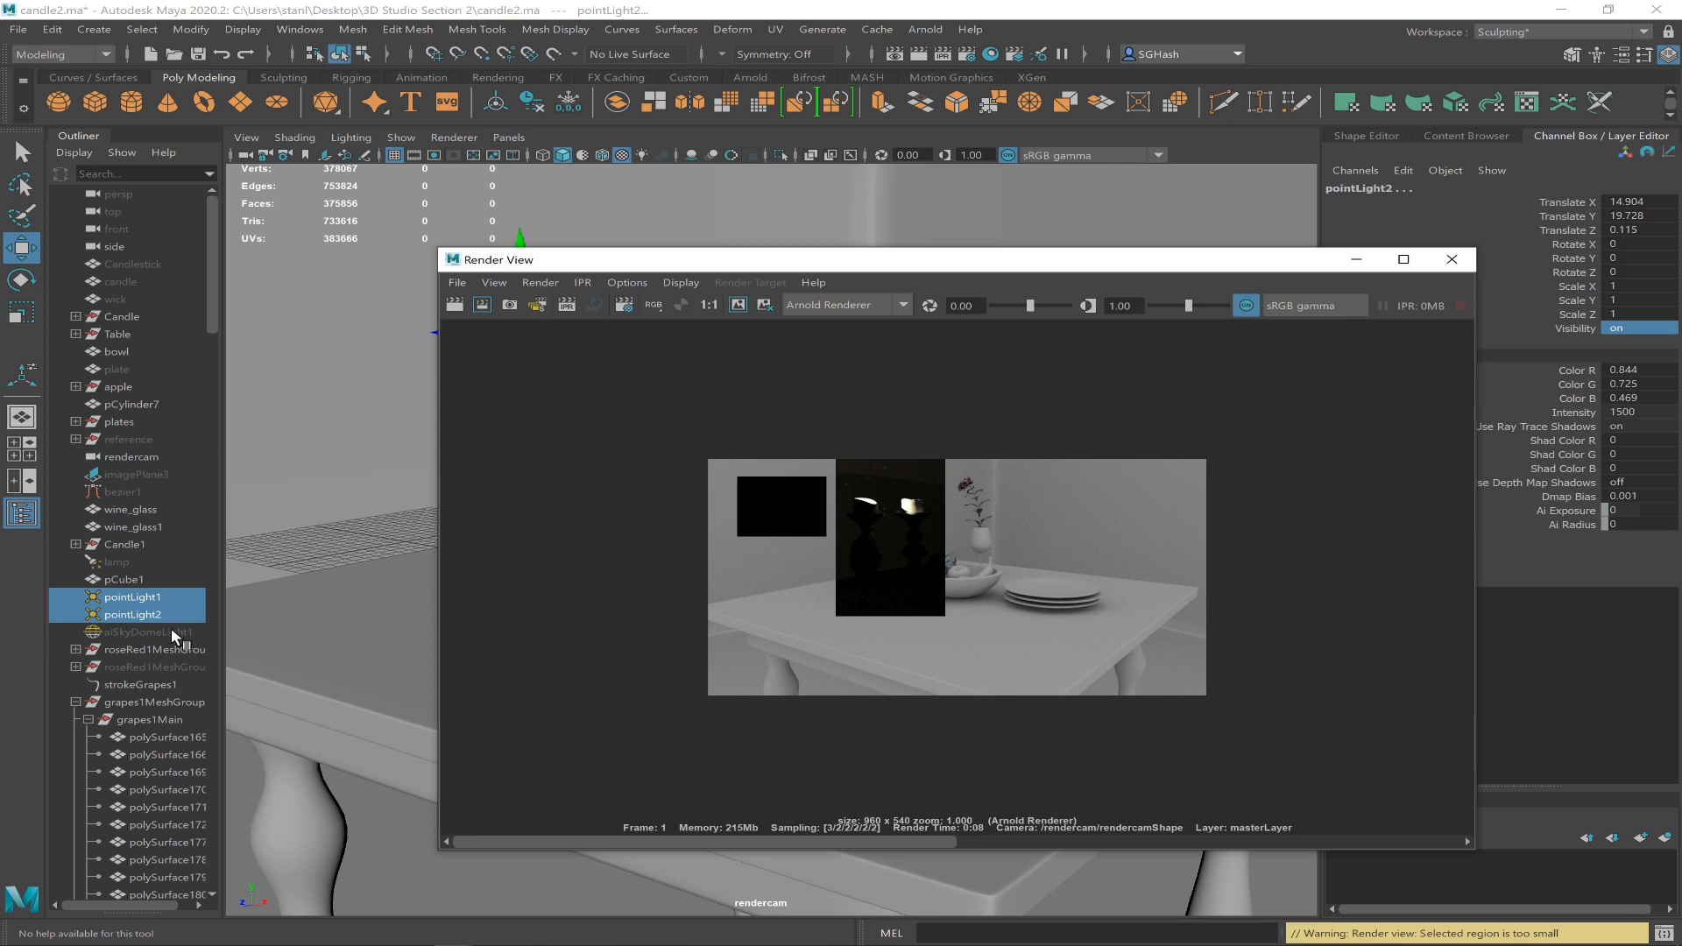
- Select pointLight1 and pointLight2 and switch their Visibility off by entering 0
left_click(158, 616)
left_click(152, 601, "shift")
left_click(1629, 327)
type("0")
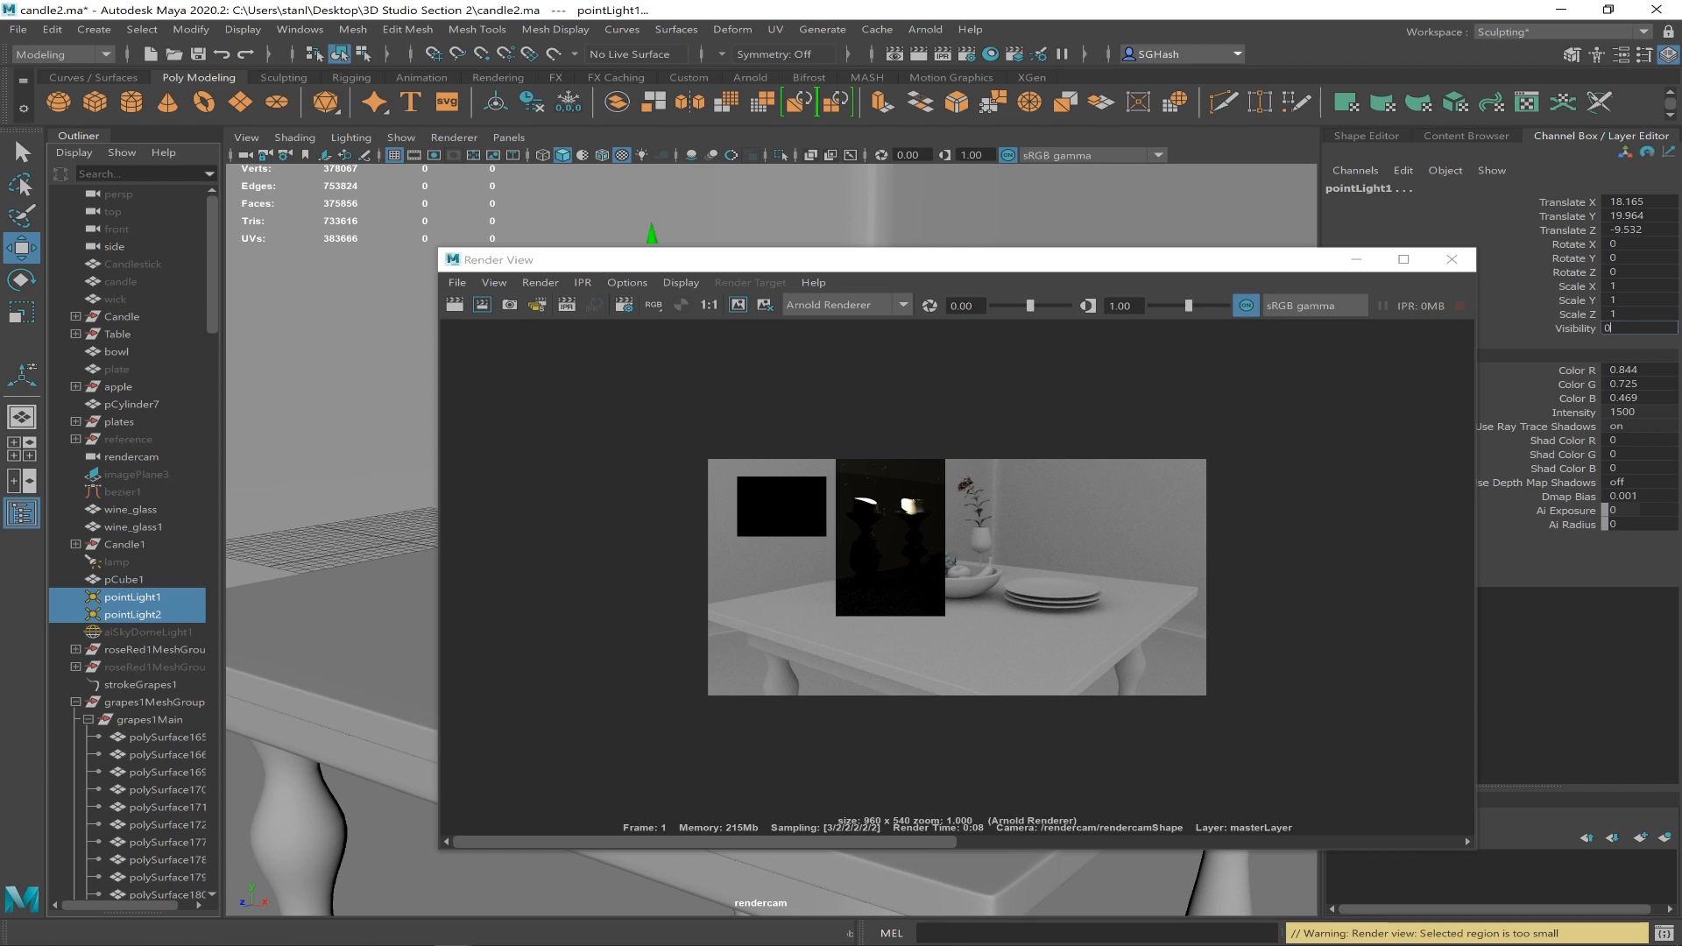
key("Return")
left_click(949, 540)
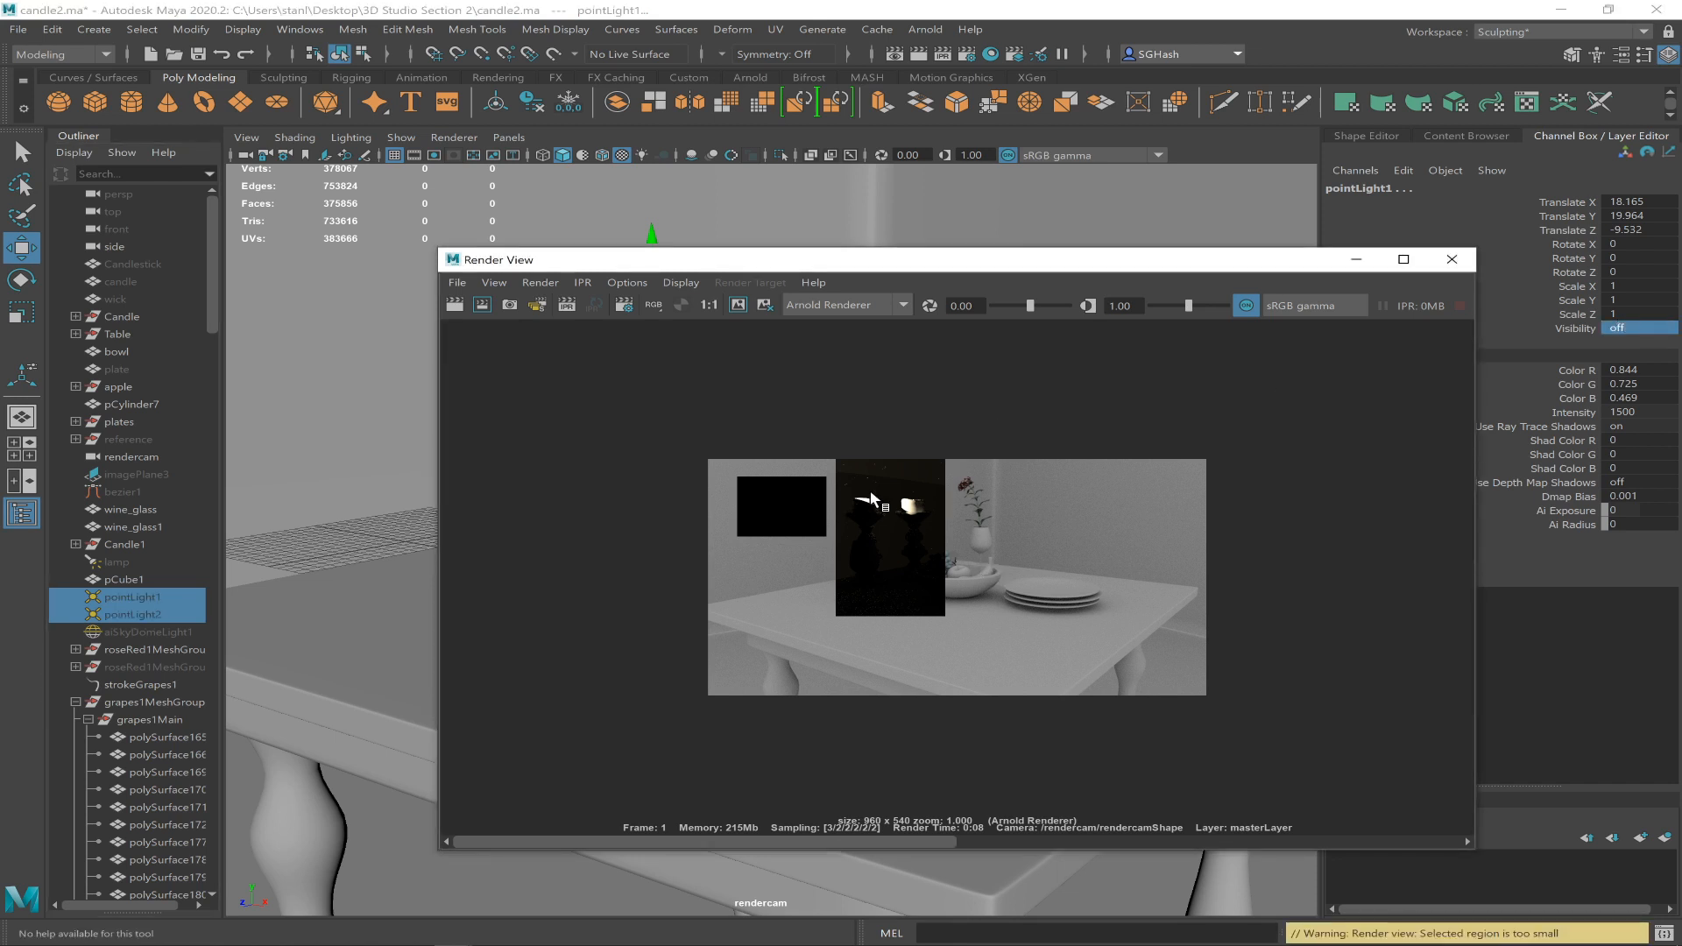
- Minimize the render window and create a directional light
scroll(848, 483, "down", 1)
scroll(849, 484, "up", 1)
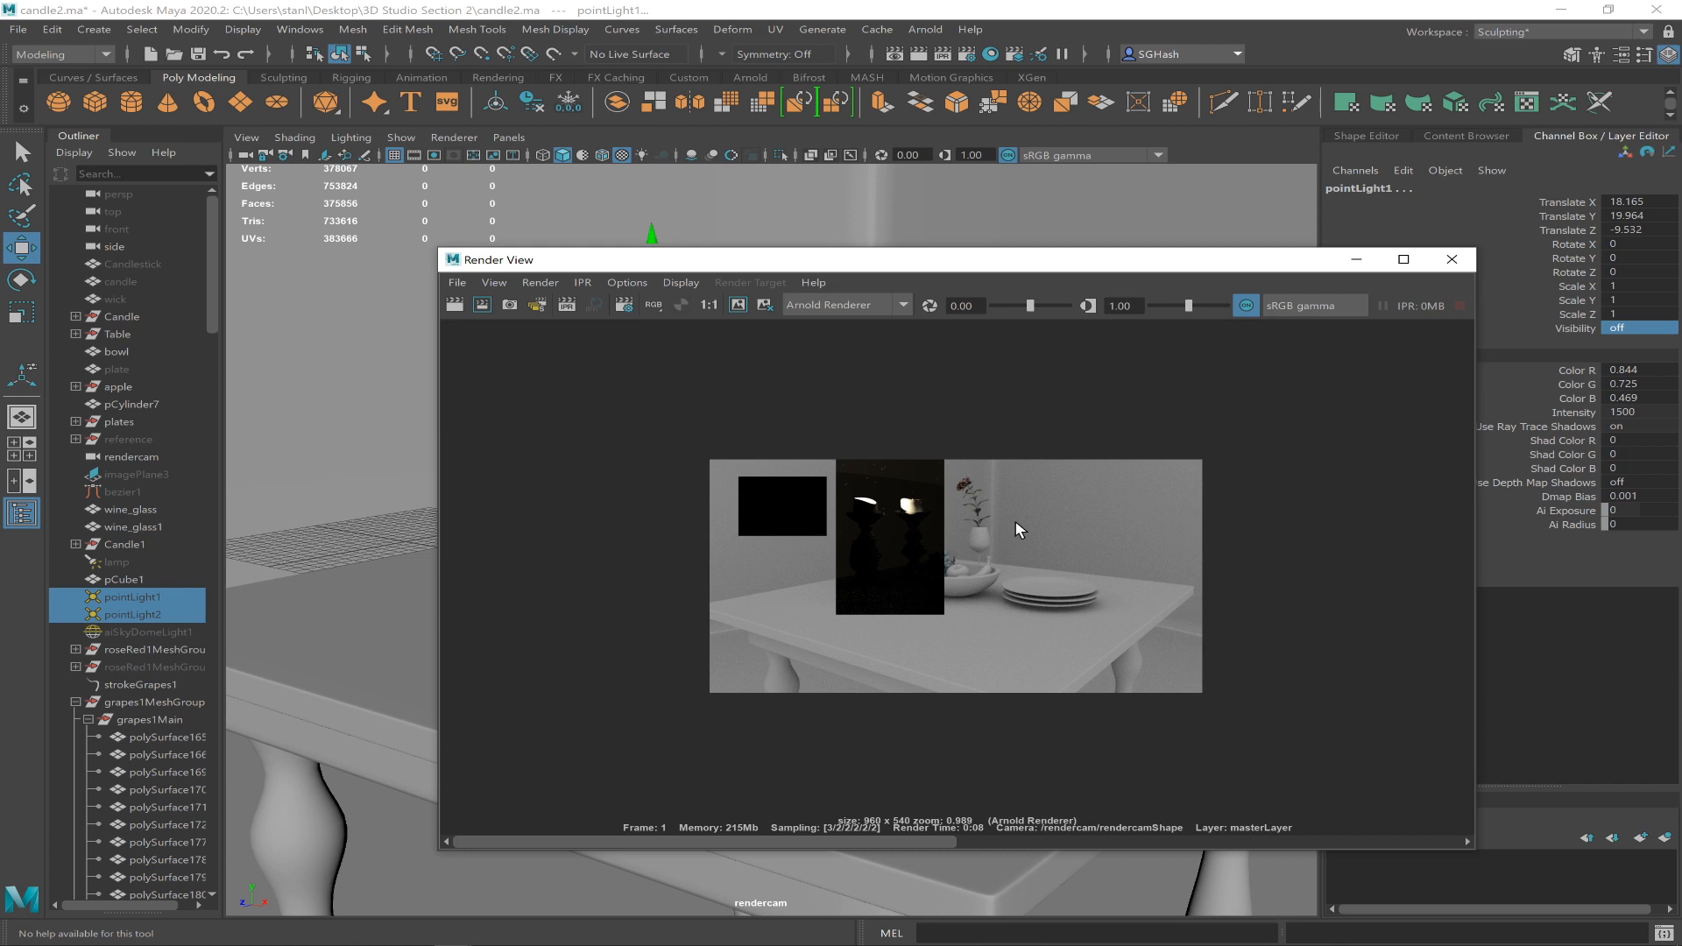
left_click(1357, 259)
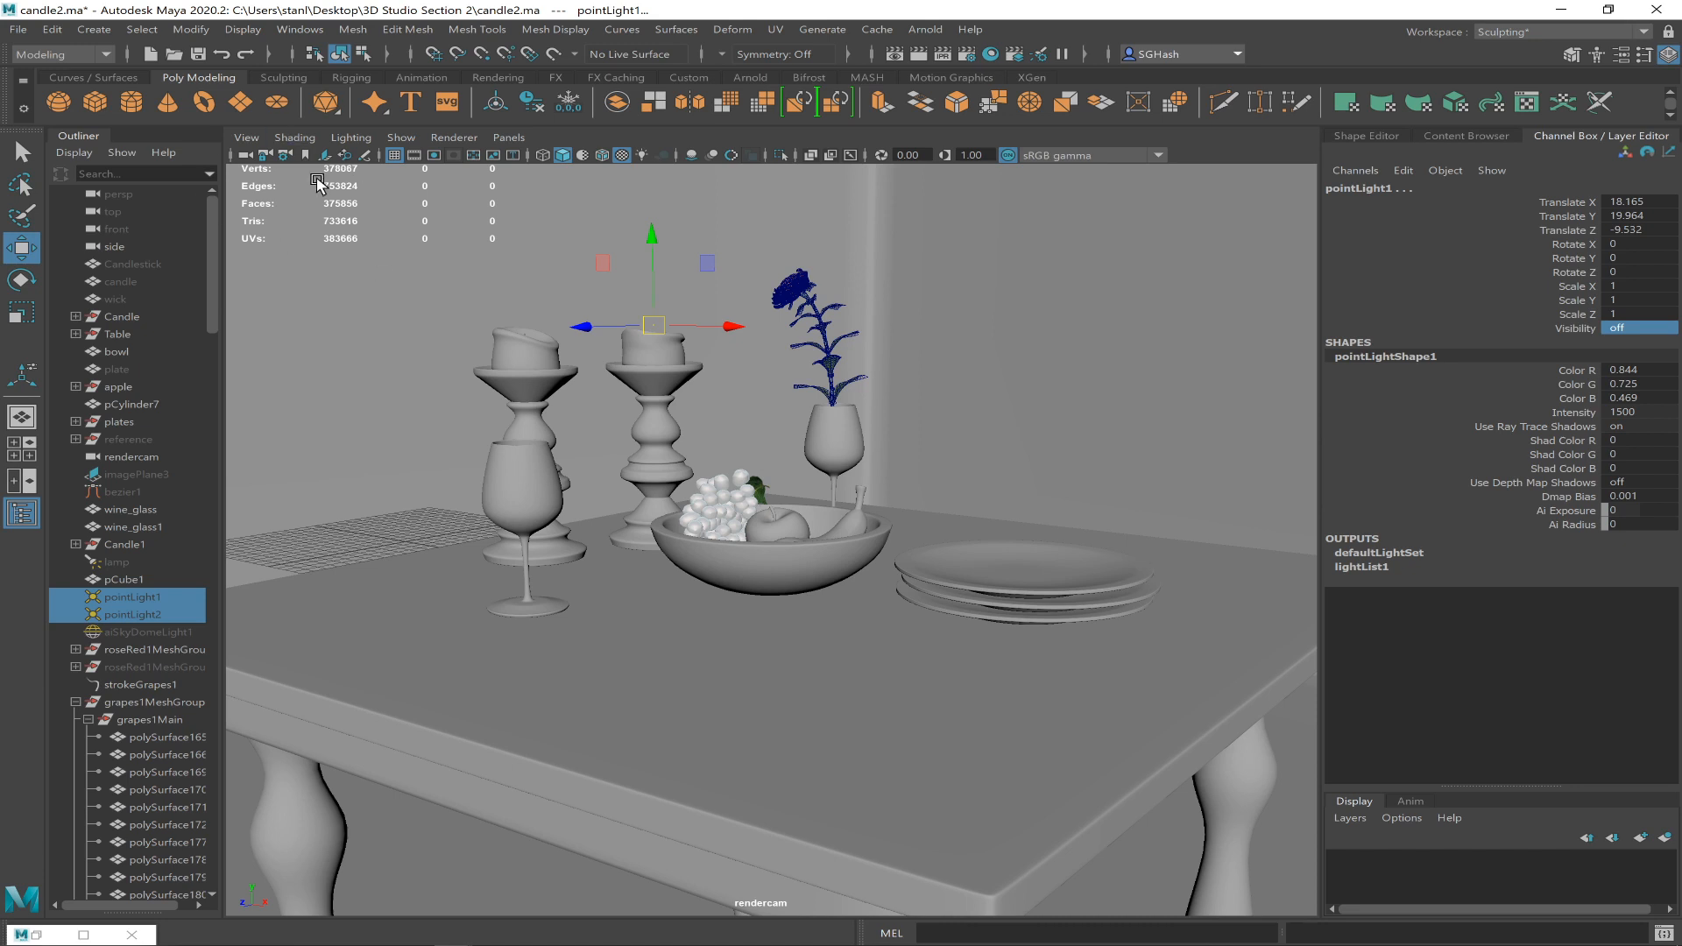
left_click(496, 77)
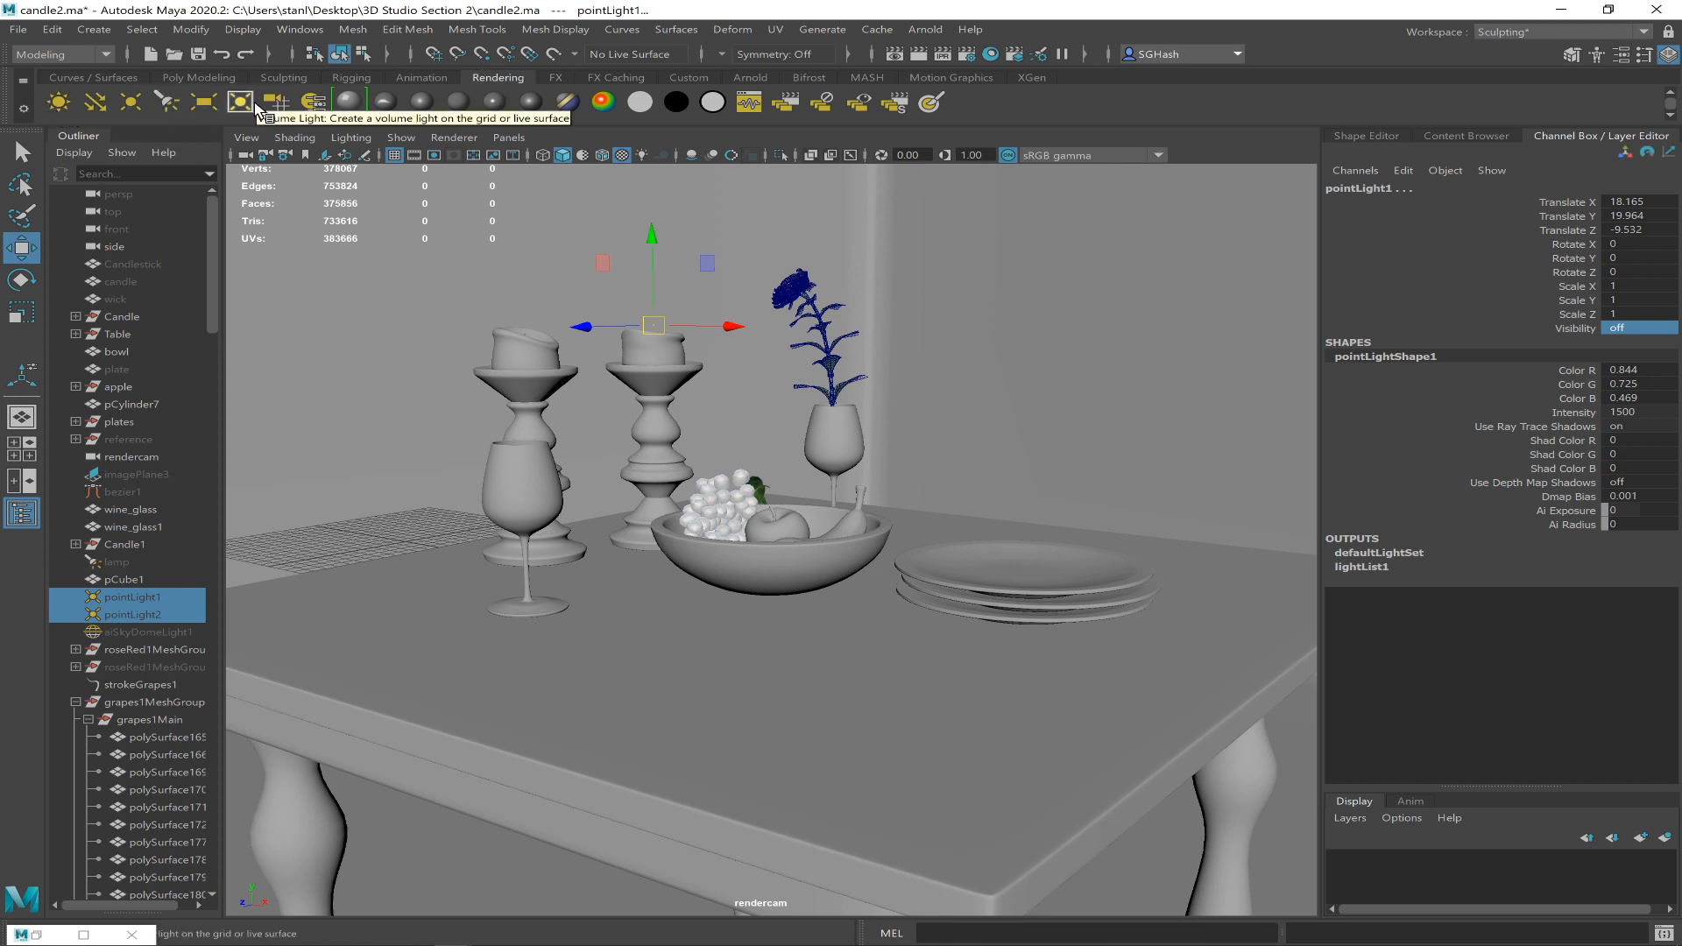
left_click(759, 74)
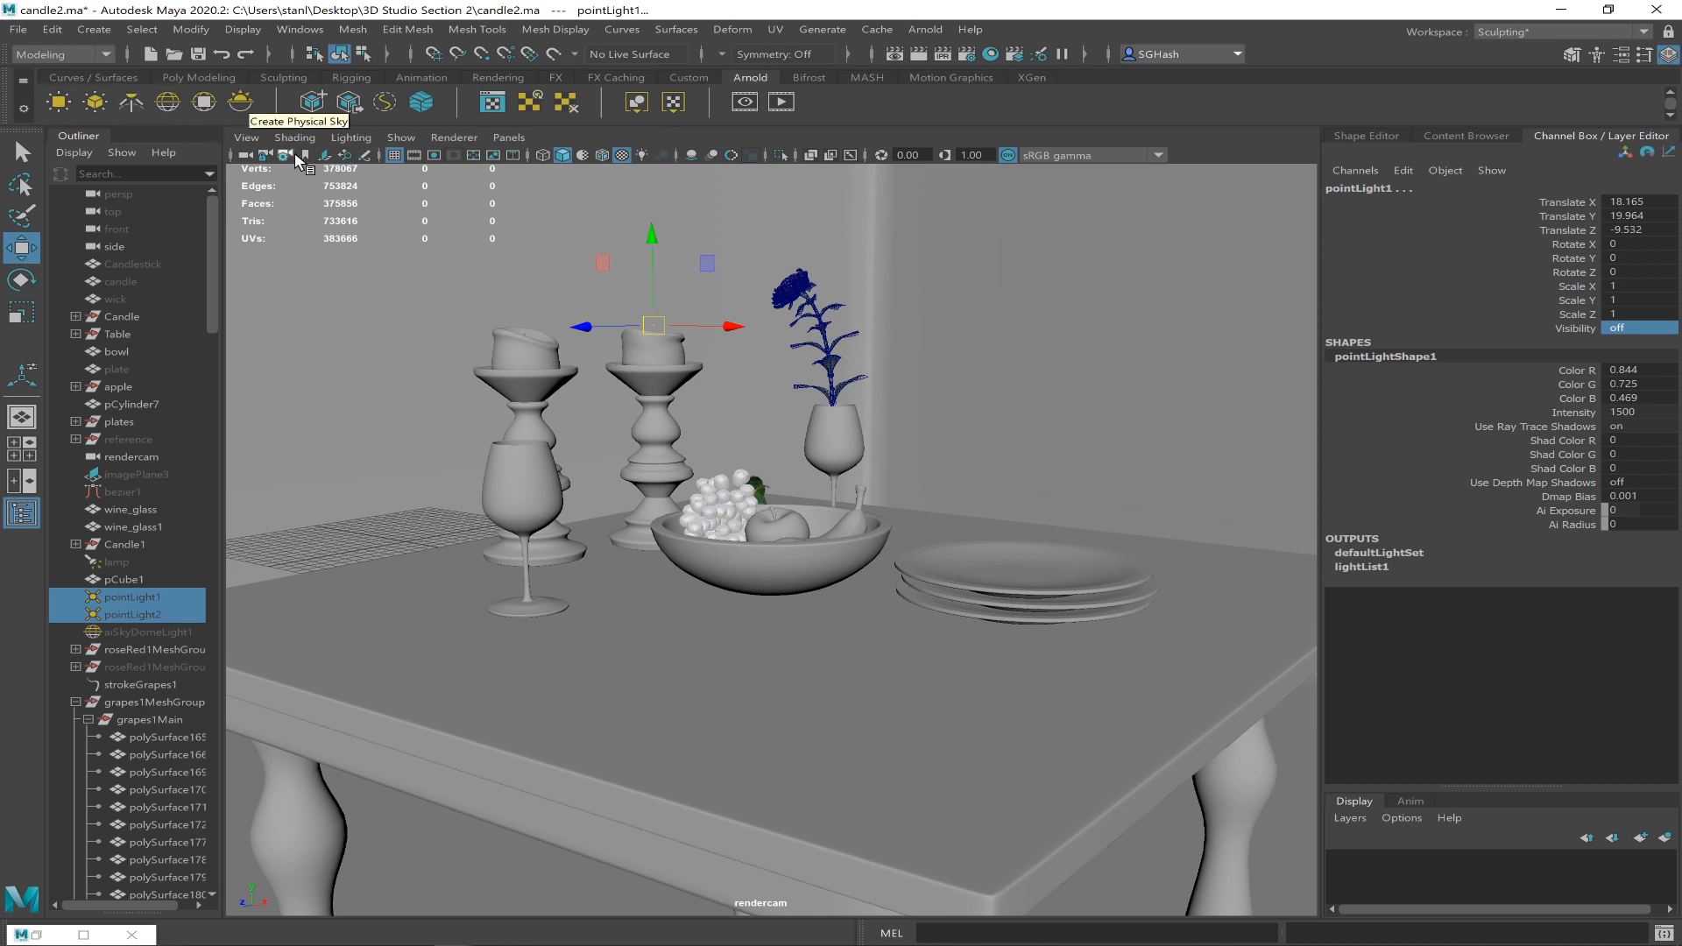
left_click(487, 81)
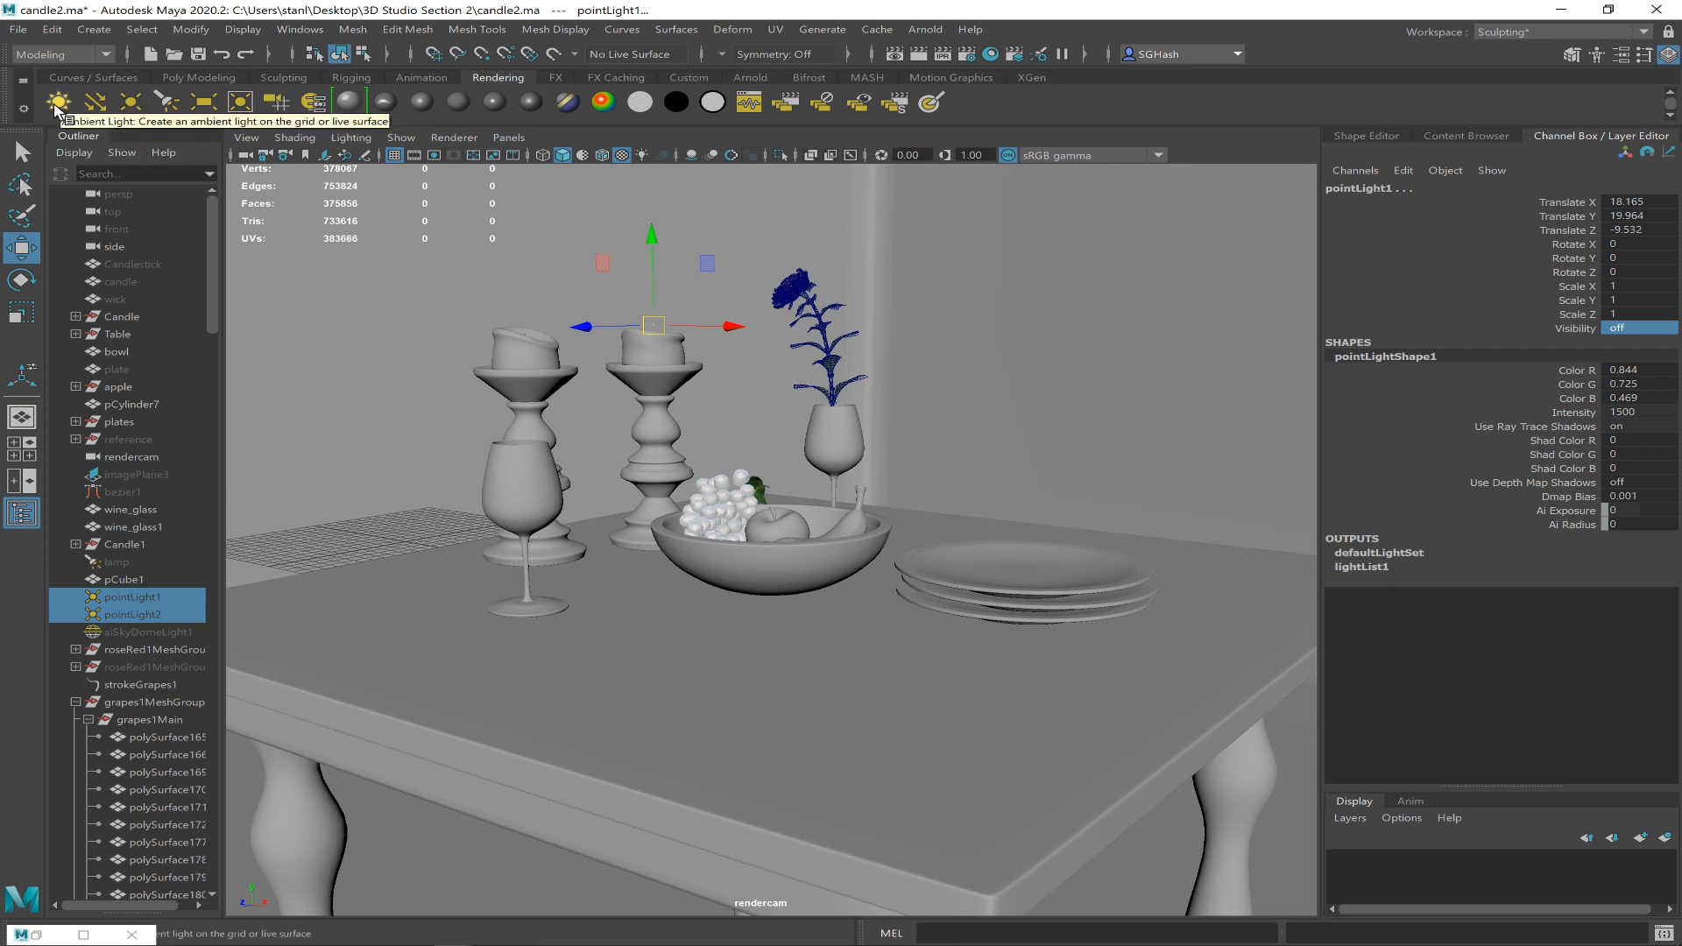
left_click(96, 113)
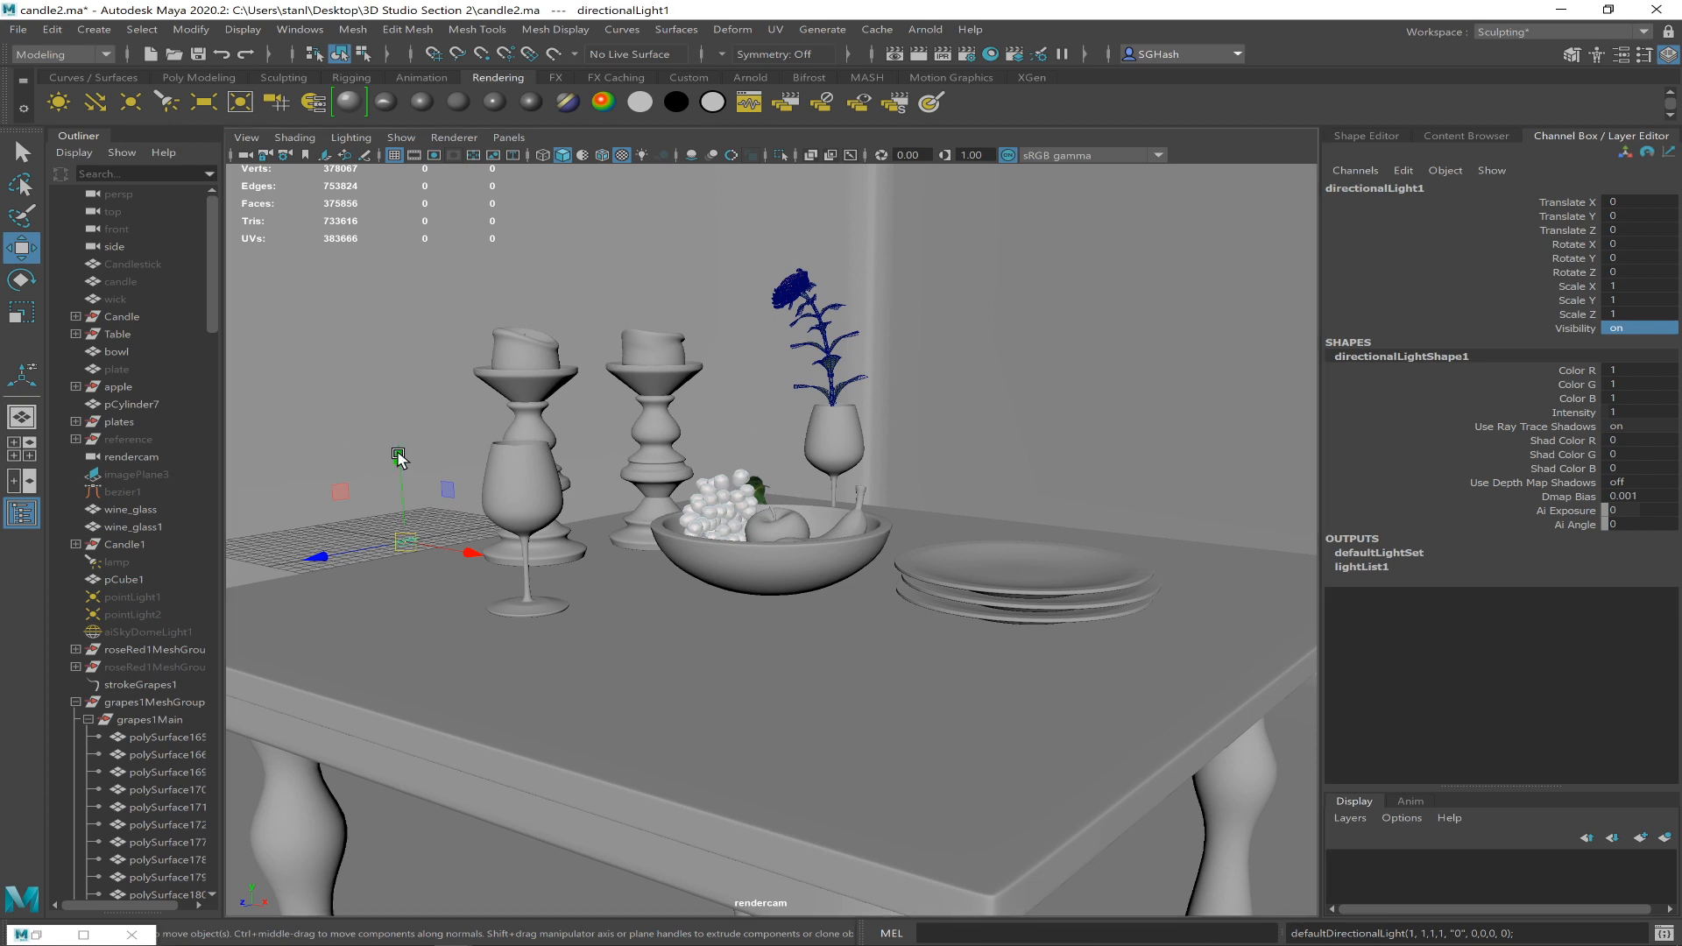
- Raise the directional light and, in the perspective view, move it to about X -15, Y 29, Z 25
left_click_drag(401, 456, 353, 252)
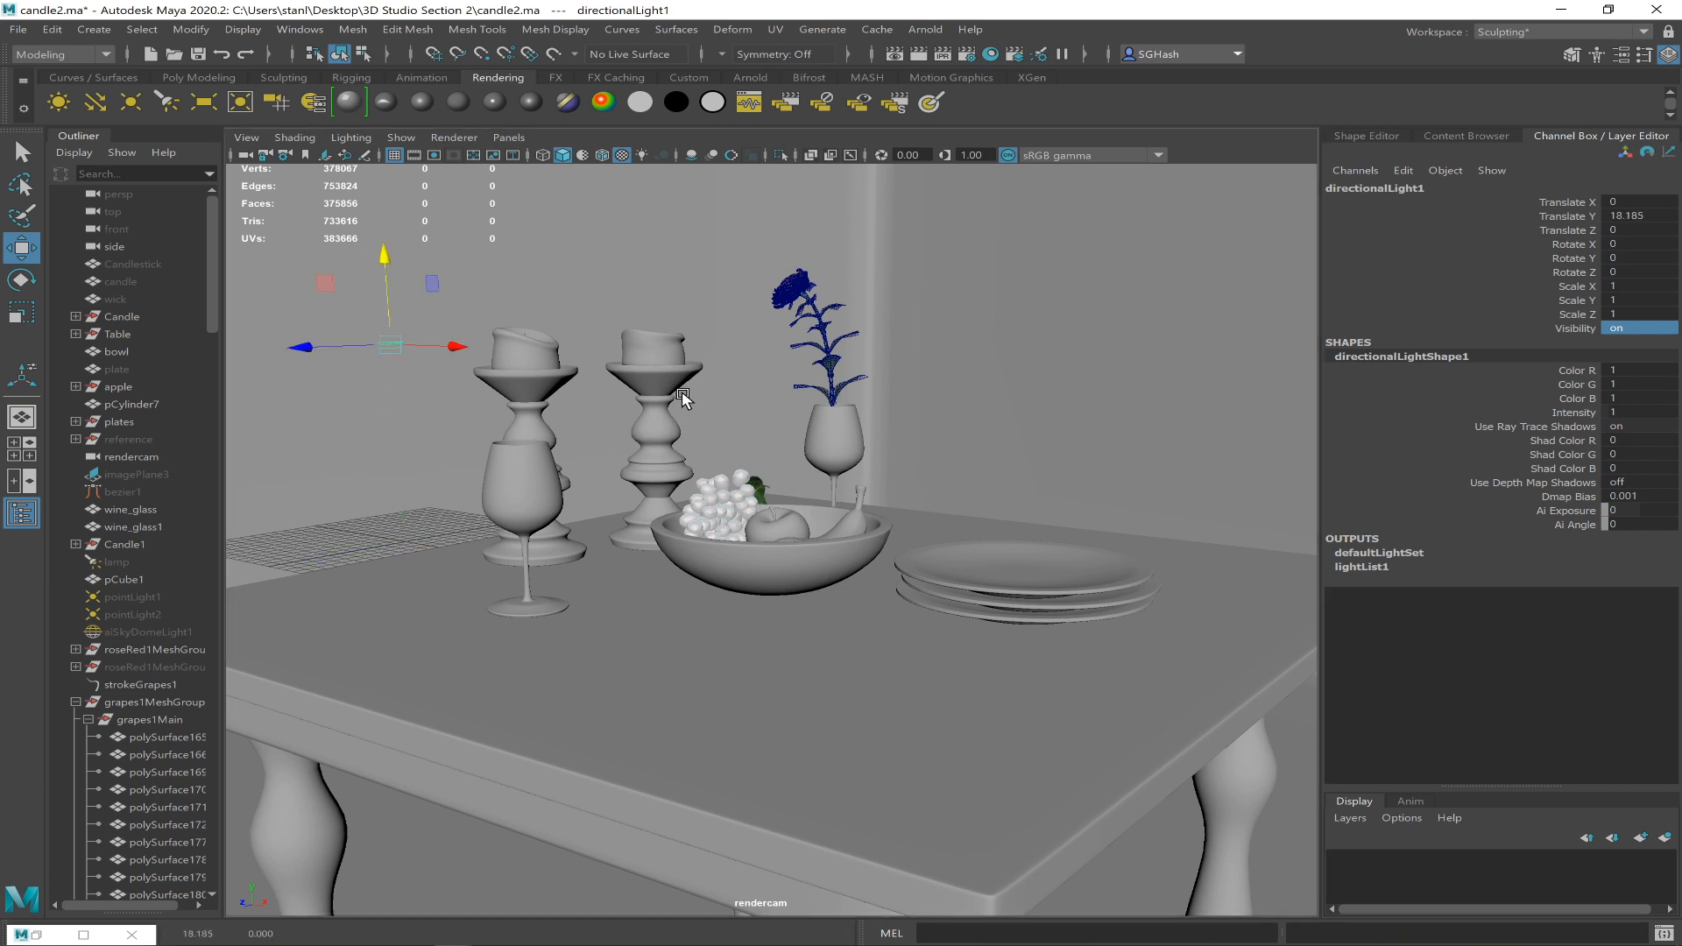
left_click(508, 138)
mouse_move(613, 155)
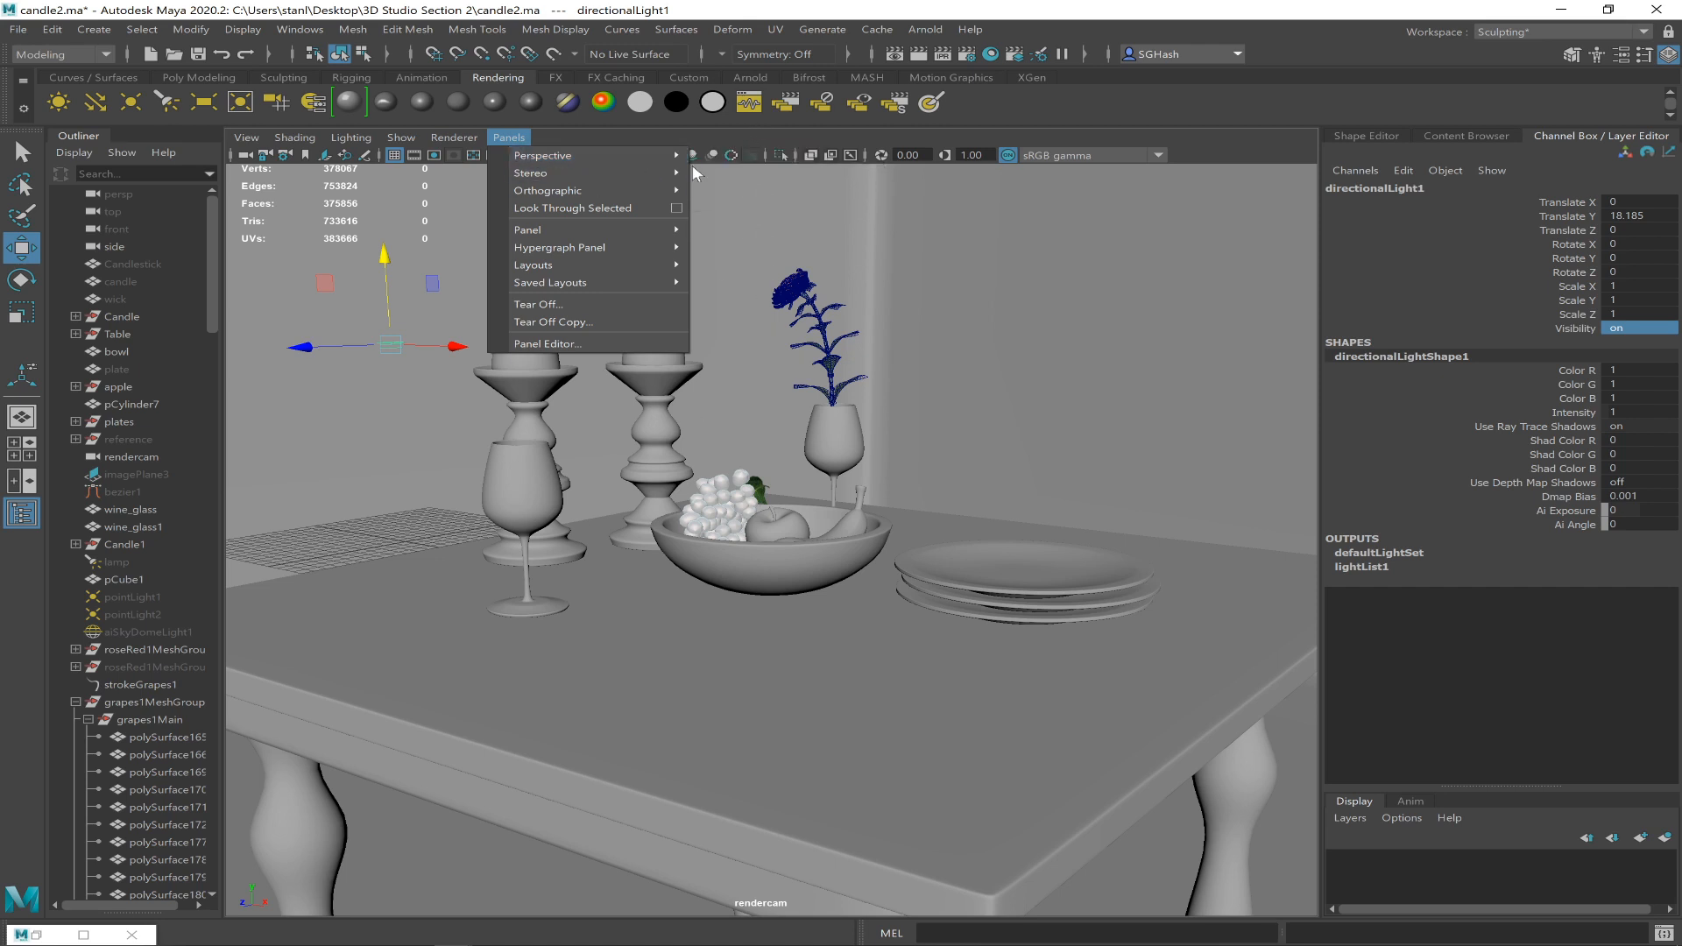
left_click(740, 156)
right_click_drag(772, 416, 590, 419, "alt")
left_click_drag(633, 426, 420, 356)
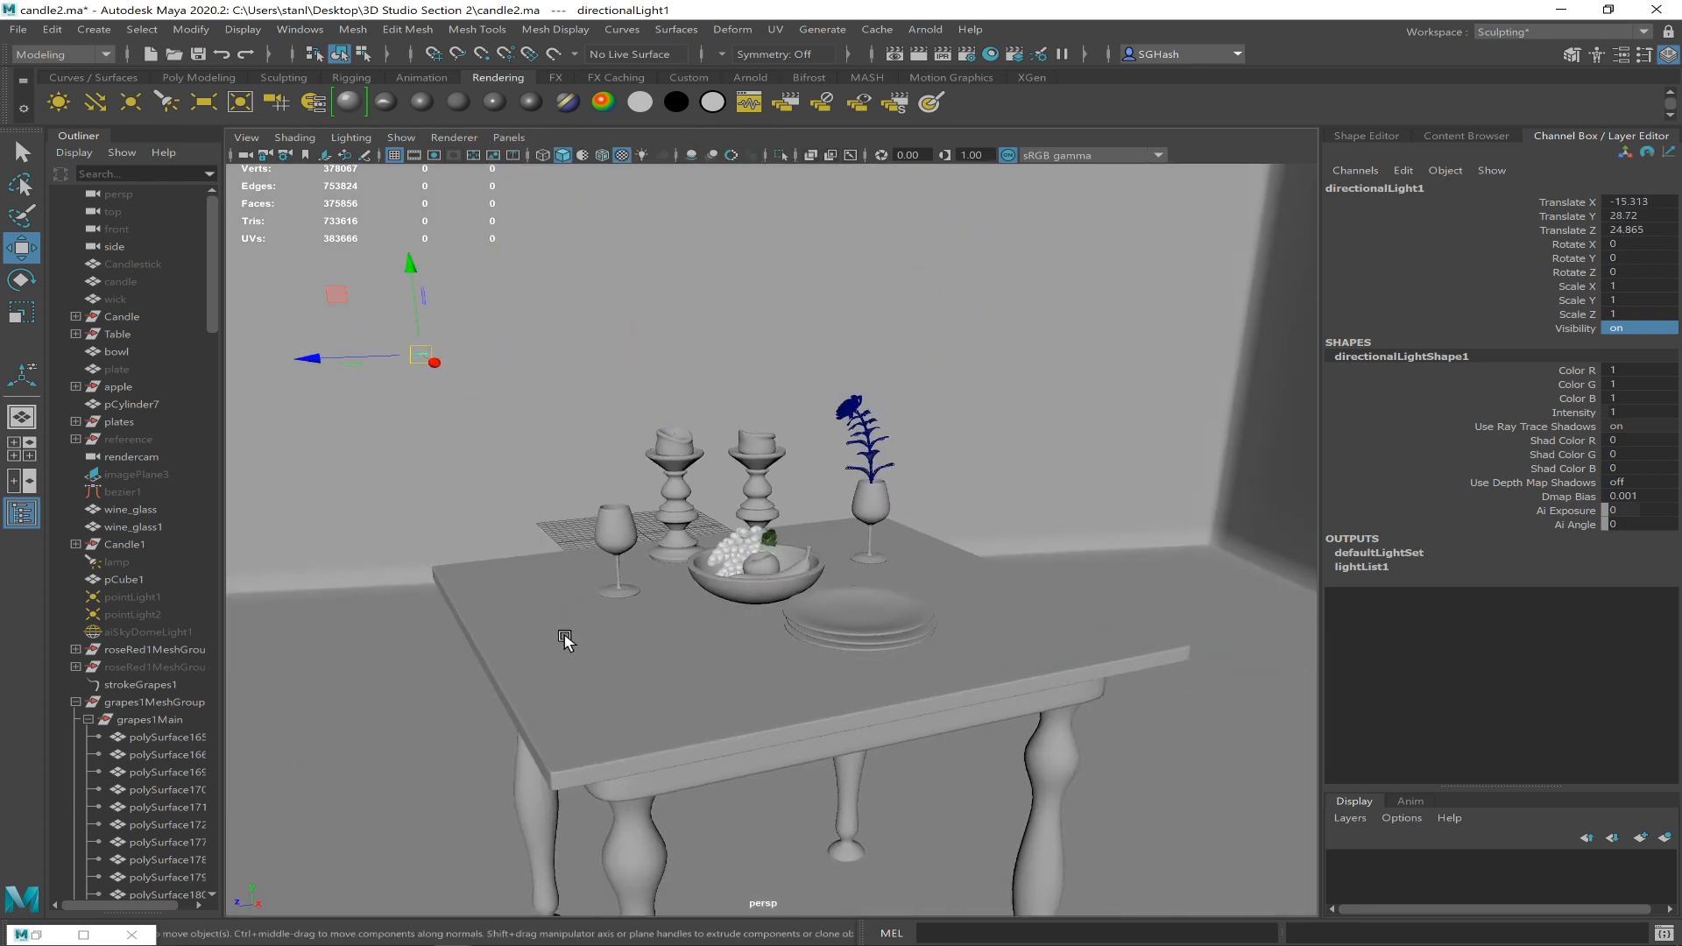
- Aim the directional light at the objects on the table using its target manipulator
right_click_drag(569, 642, 348, 616, "alt")
key("t")
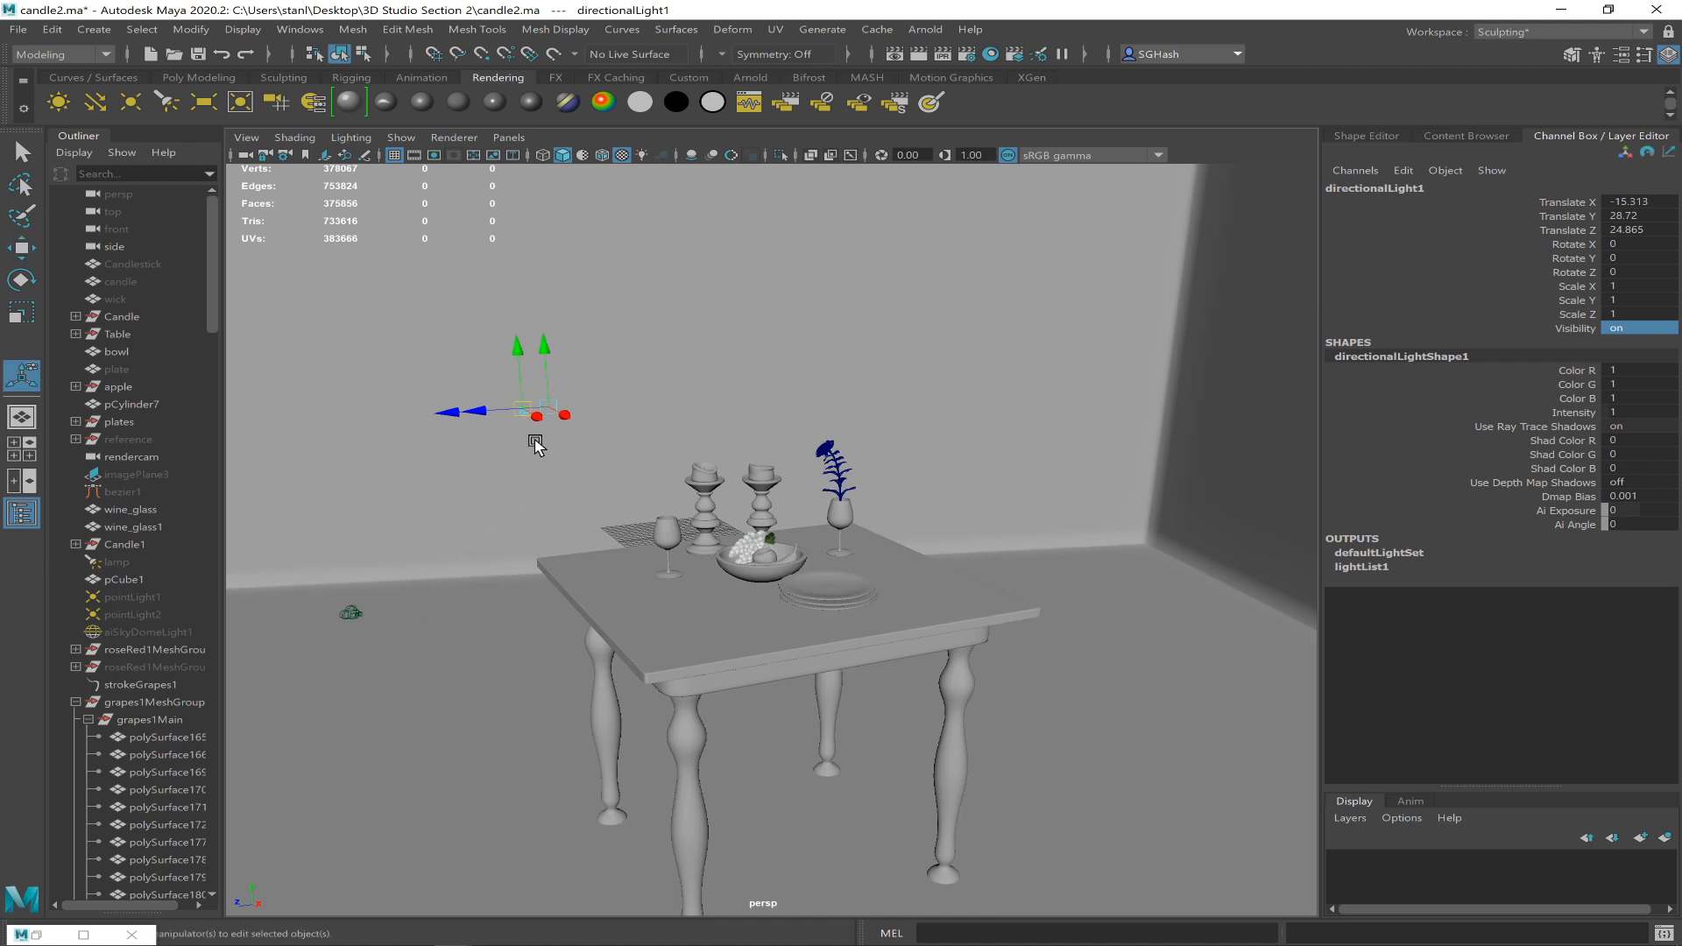
left_click_drag(565, 415, 863, 555)
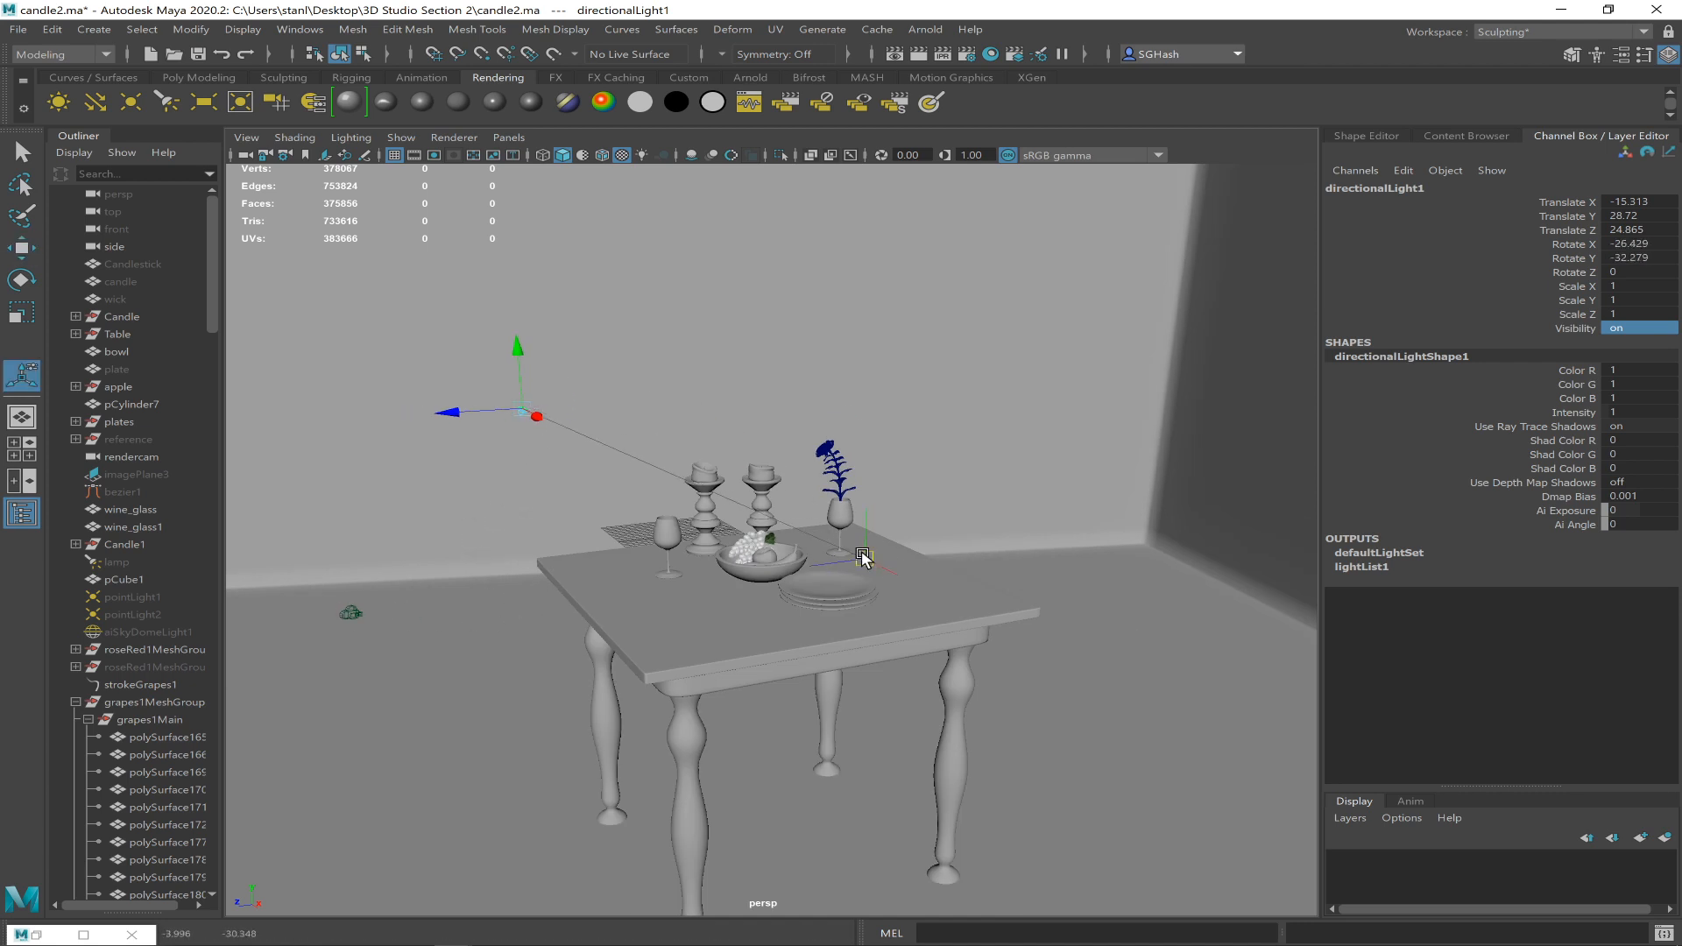
- Move the directional light to about X 19, Y 52, Z -66 and enlarge its icon to a scale of about 10
left_click_drag(514, 406, 1027, 295)
key("r")
middle_click_drag(1105, 250, 1087, 322)
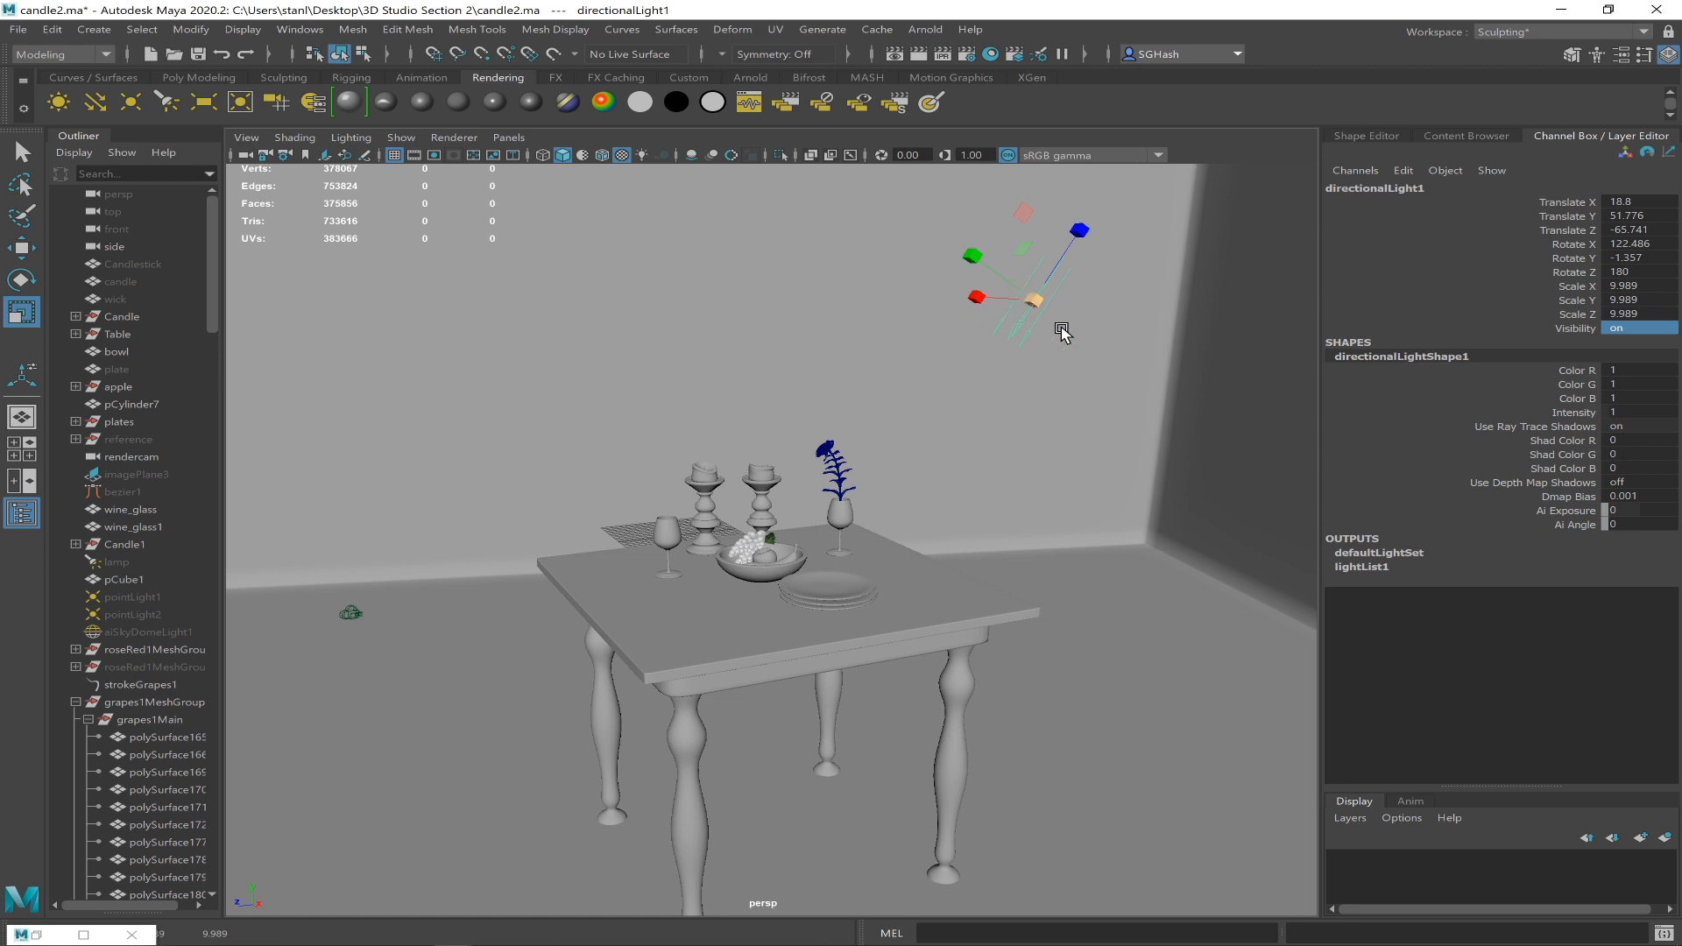
- Reposition the directional light high above the candlestick side of the table, at about X -19, Y 62, Z 21, and aim it at the still life
key("w")
left_click_drag(1022, 281, 614, 319)
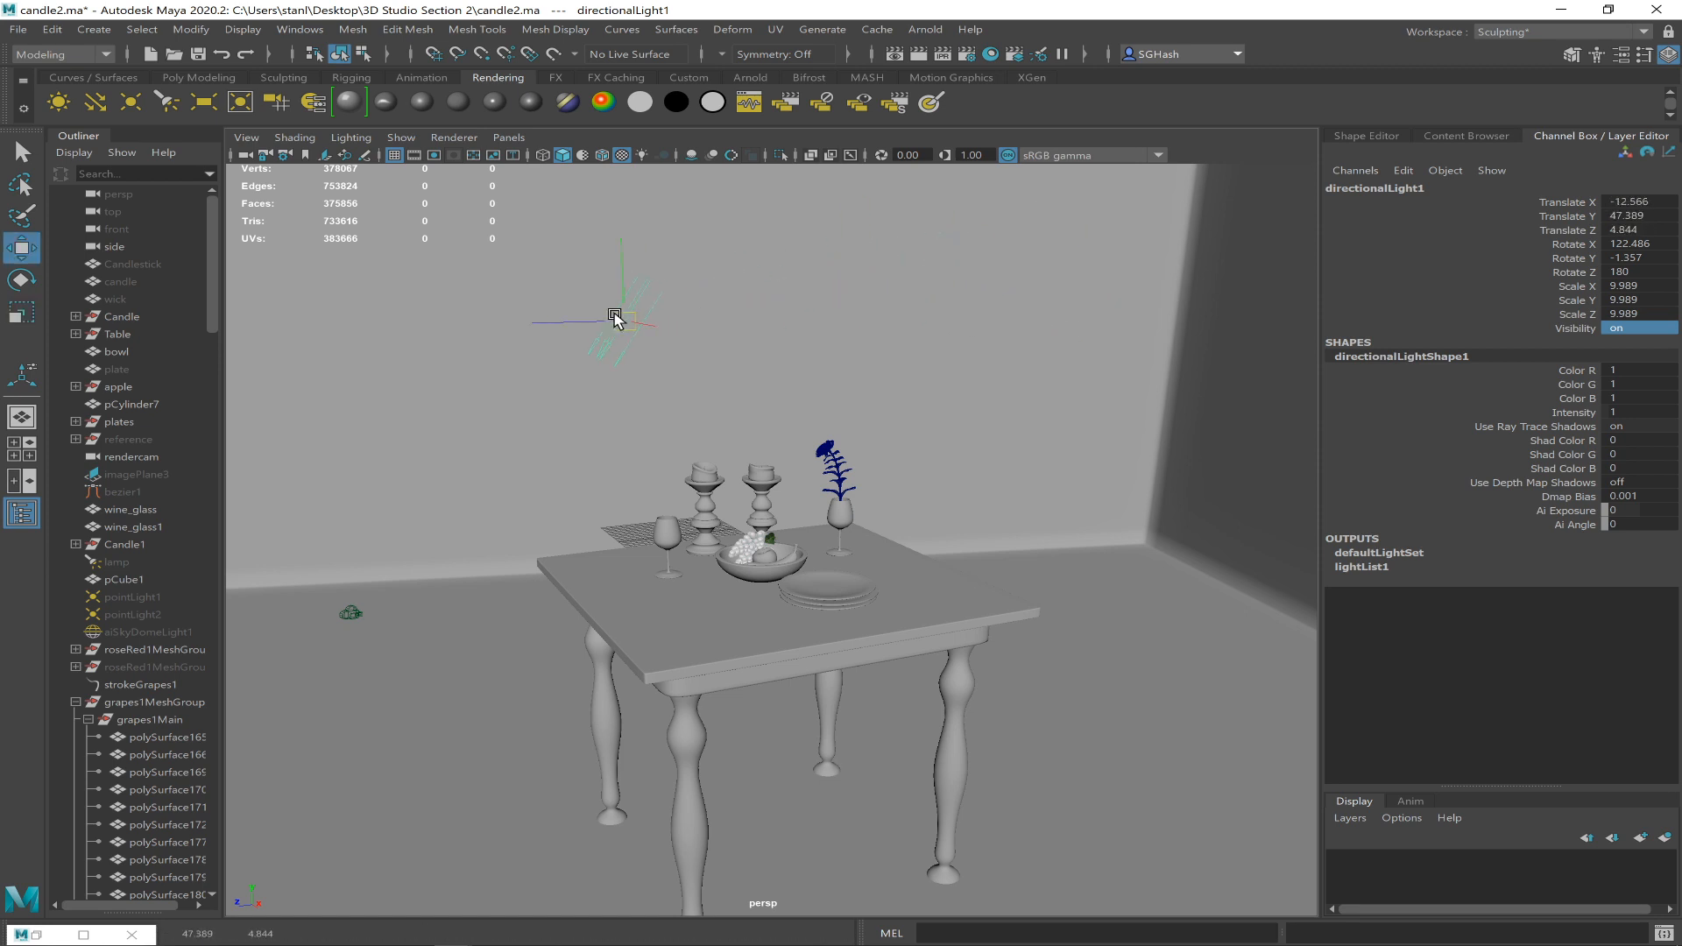
key("t")
left_click_drag(471, 587, 720, 526)
key("v")
left_click_drag(933, 371, 1068, 456)
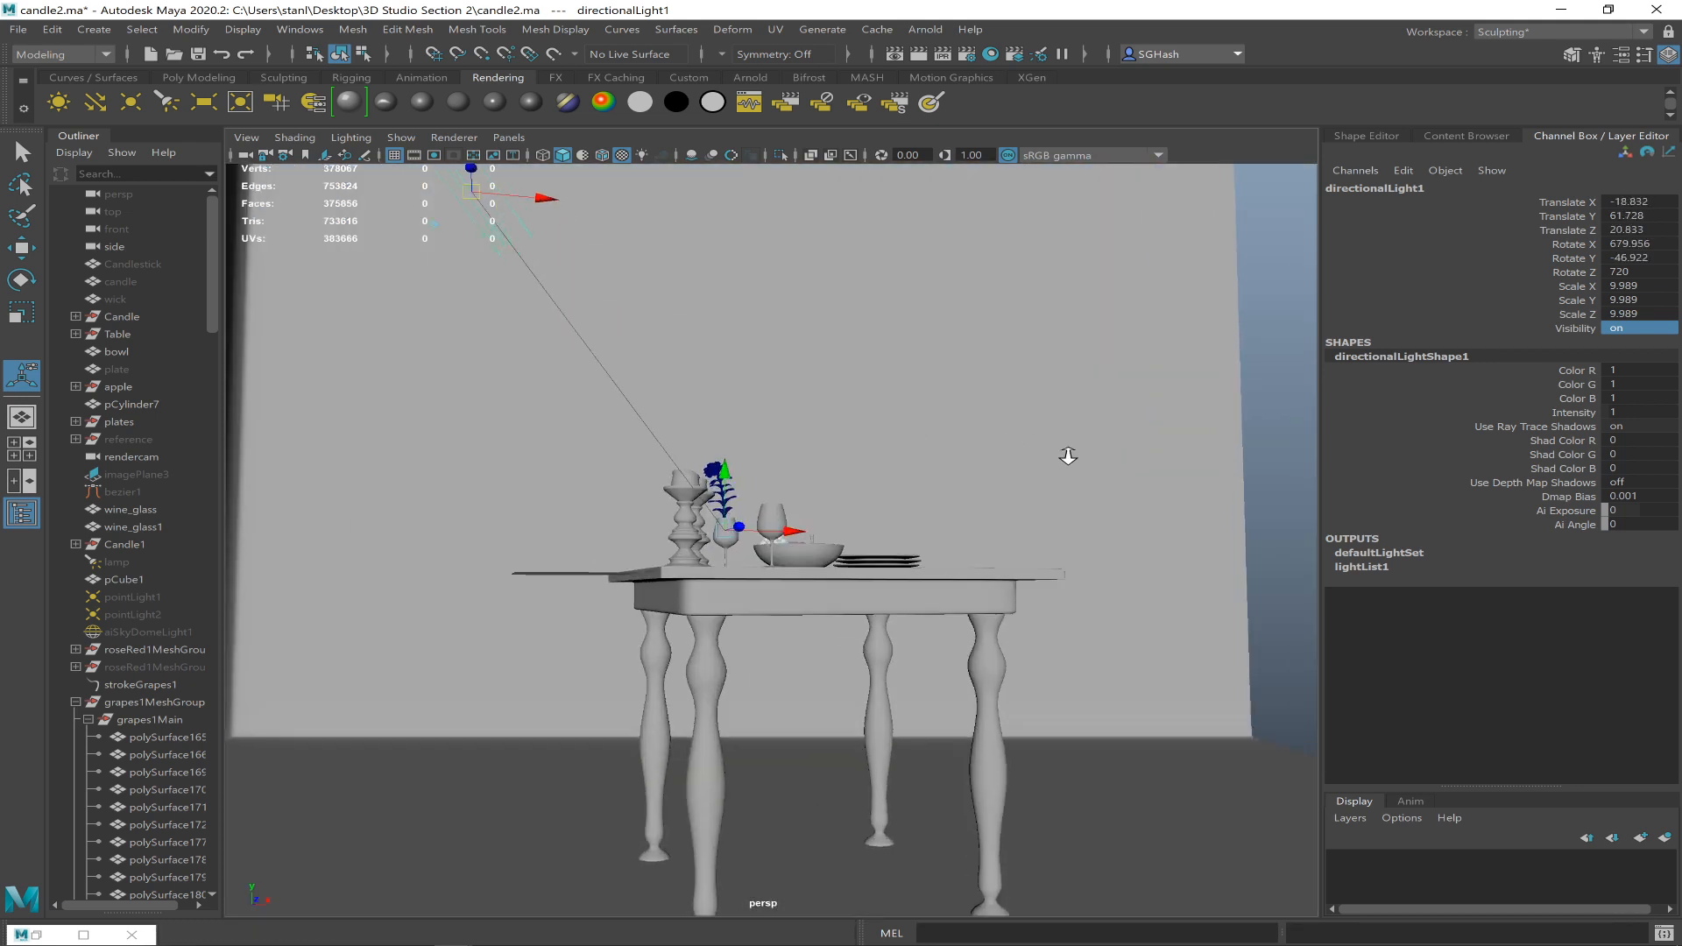
left_click_drag(950, 379, 922, 405, "alt")
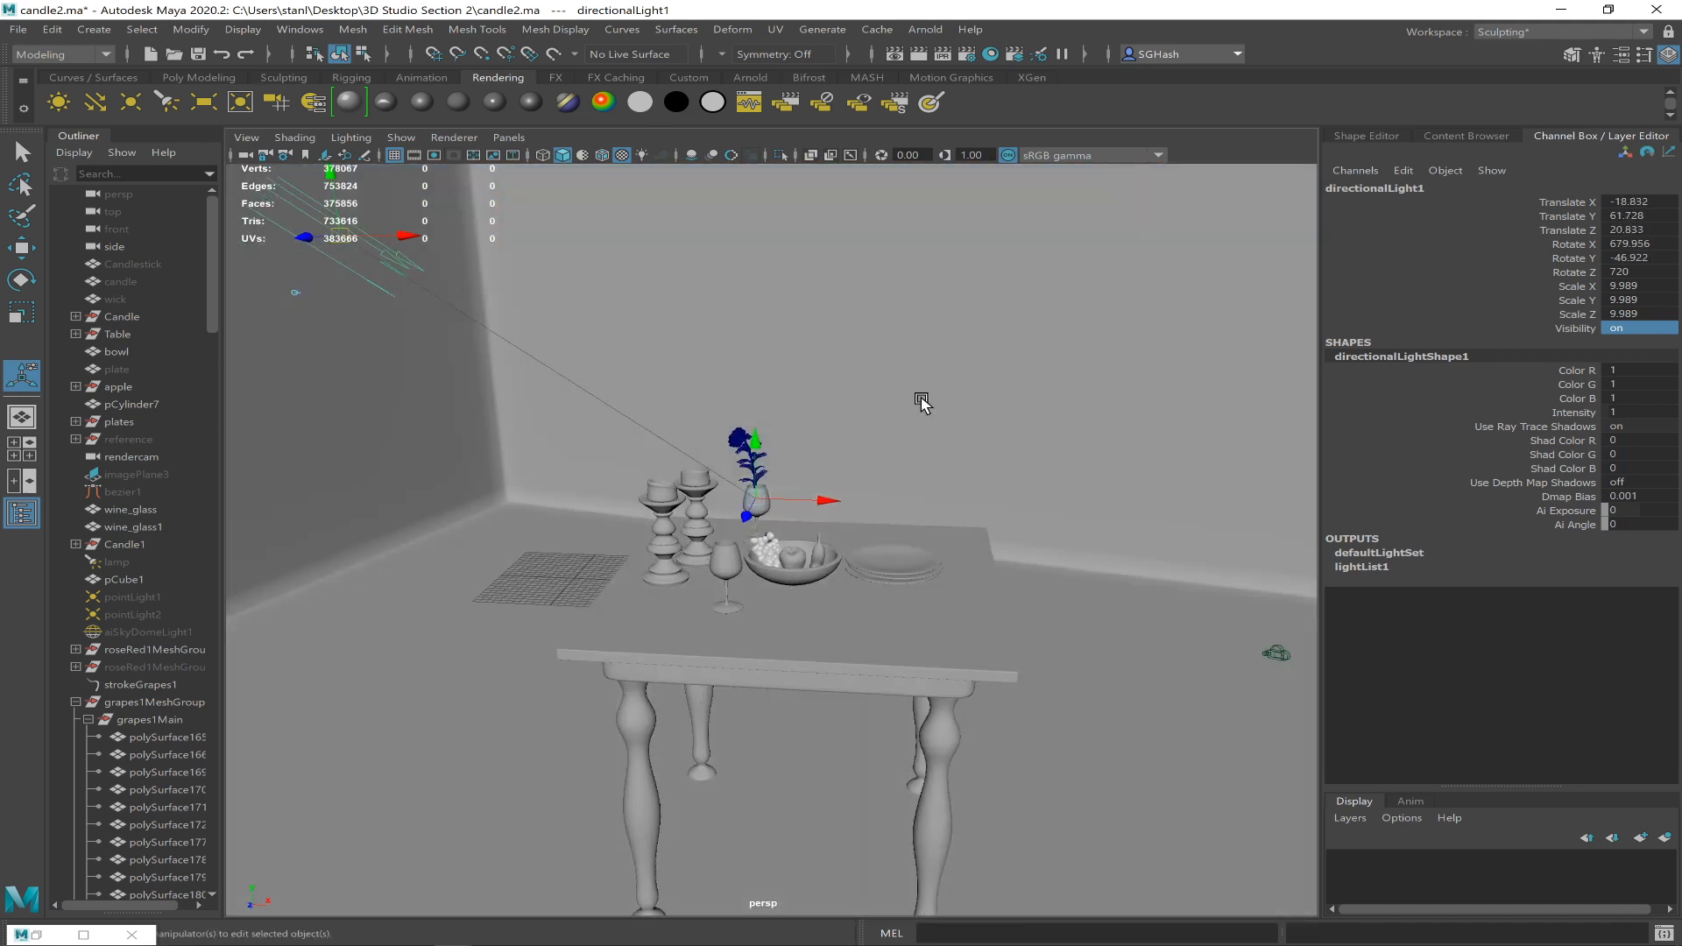
- Switch to Chrome to check the Discord general-chat messages, and return to Maya
key("alt+Tab")
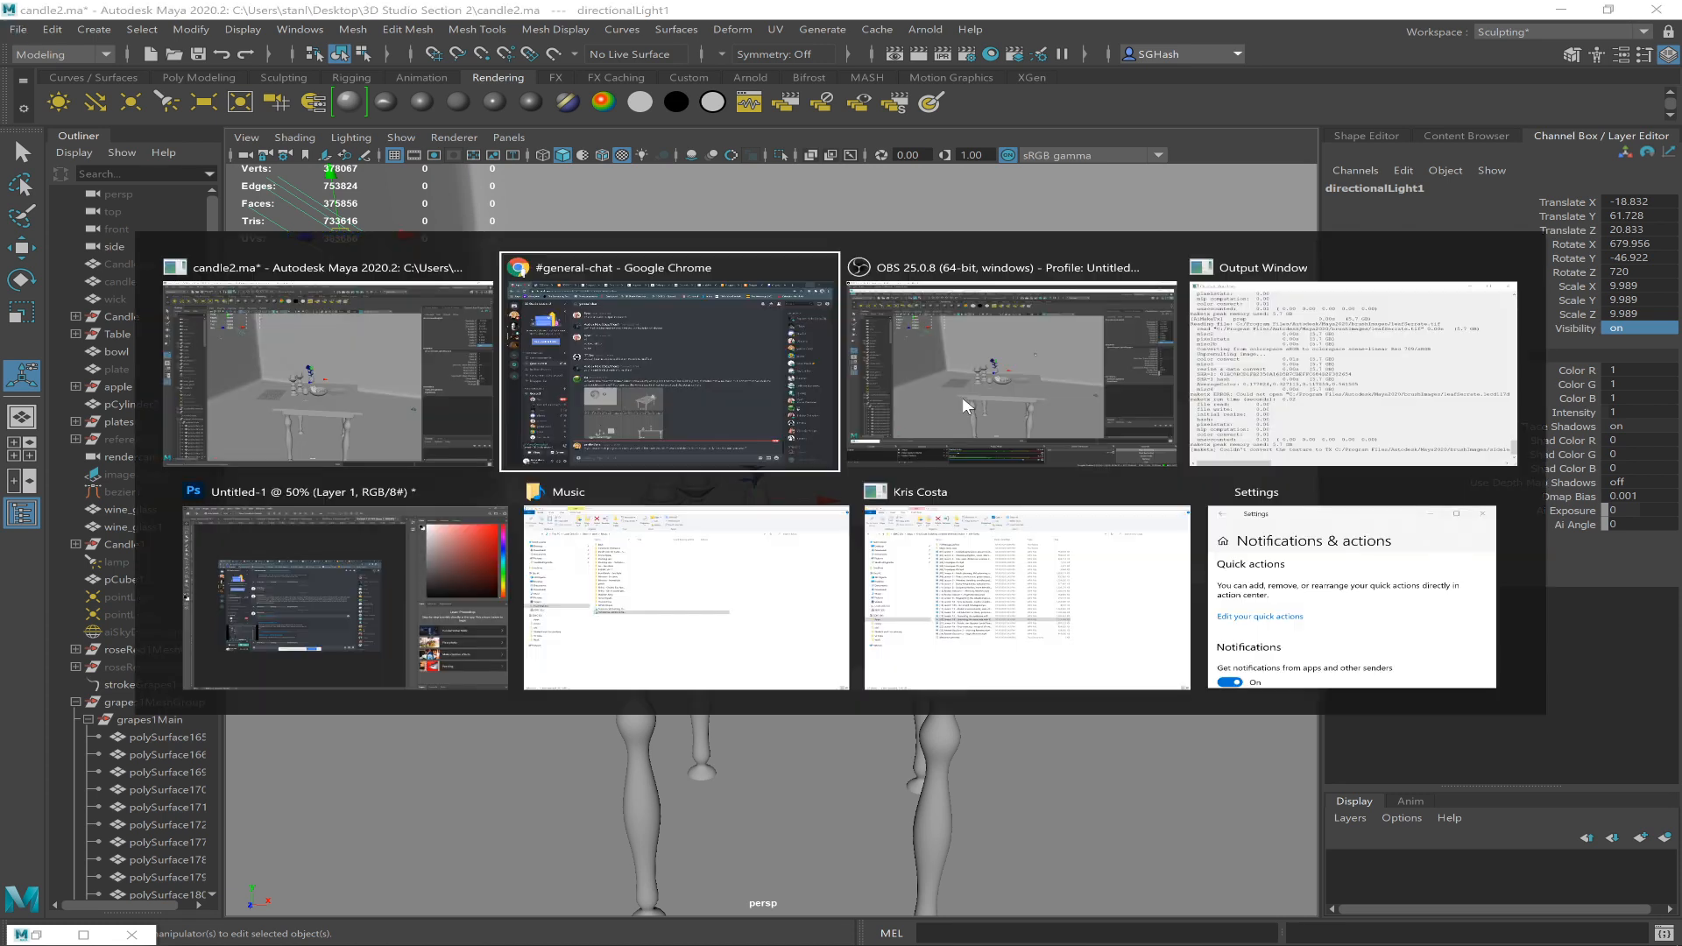
key("Escape")
key("alt+Tab")
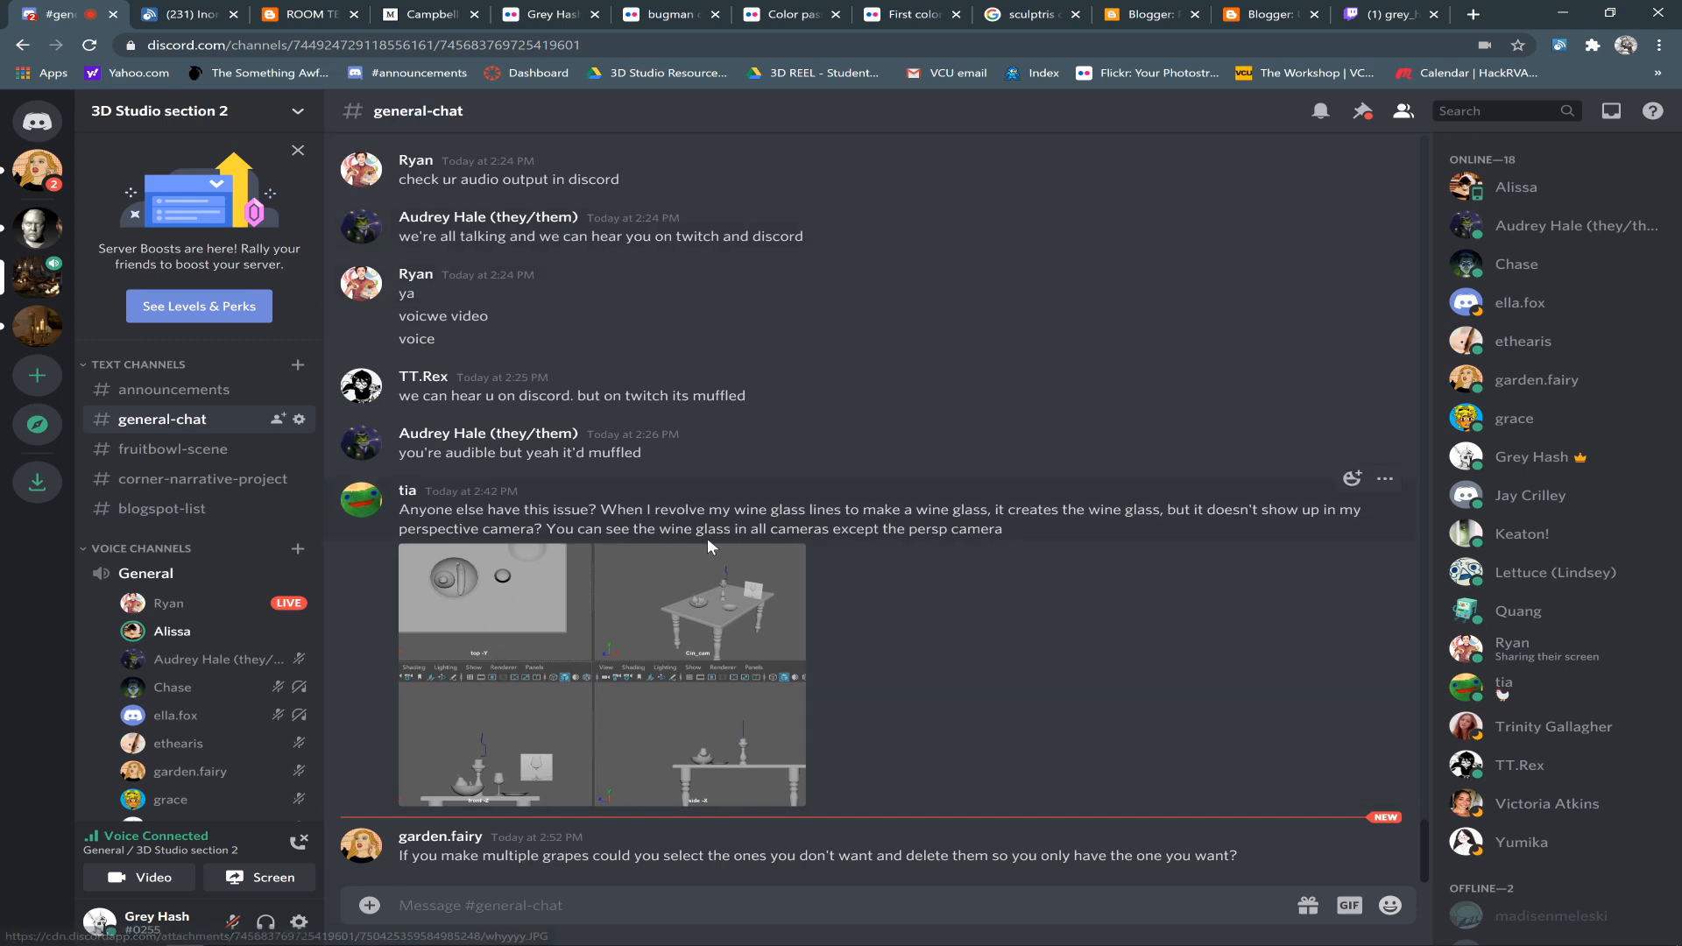
key("alt+Tab")
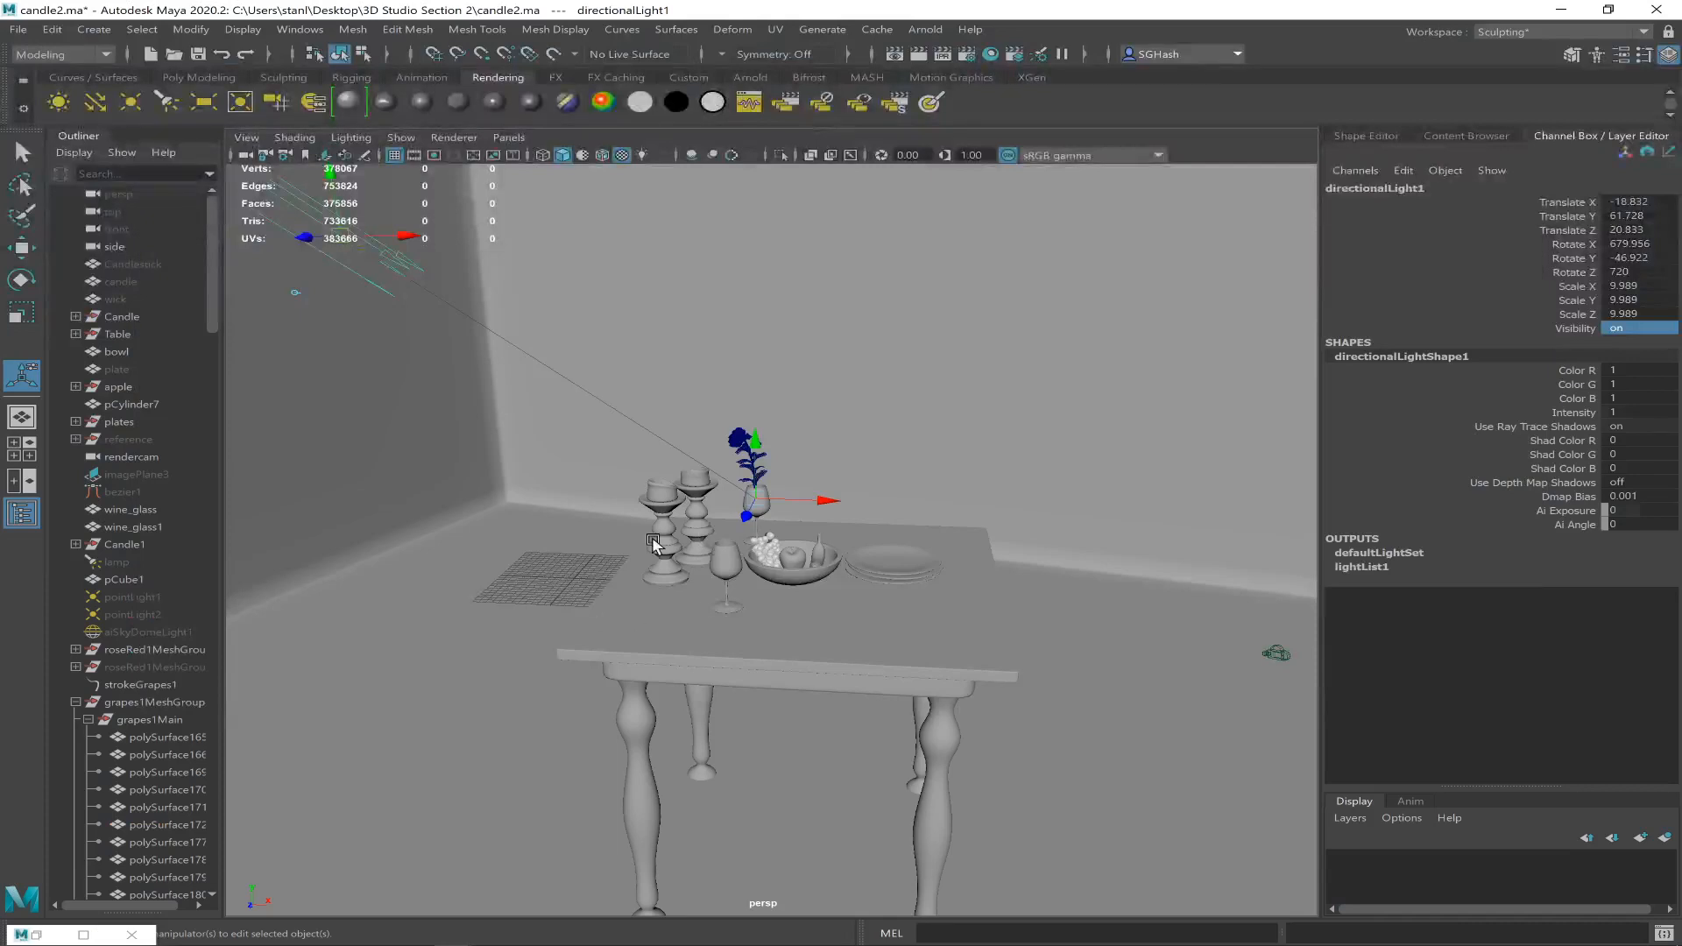
left_click_drag(613, 561, 688, 548, "alt")
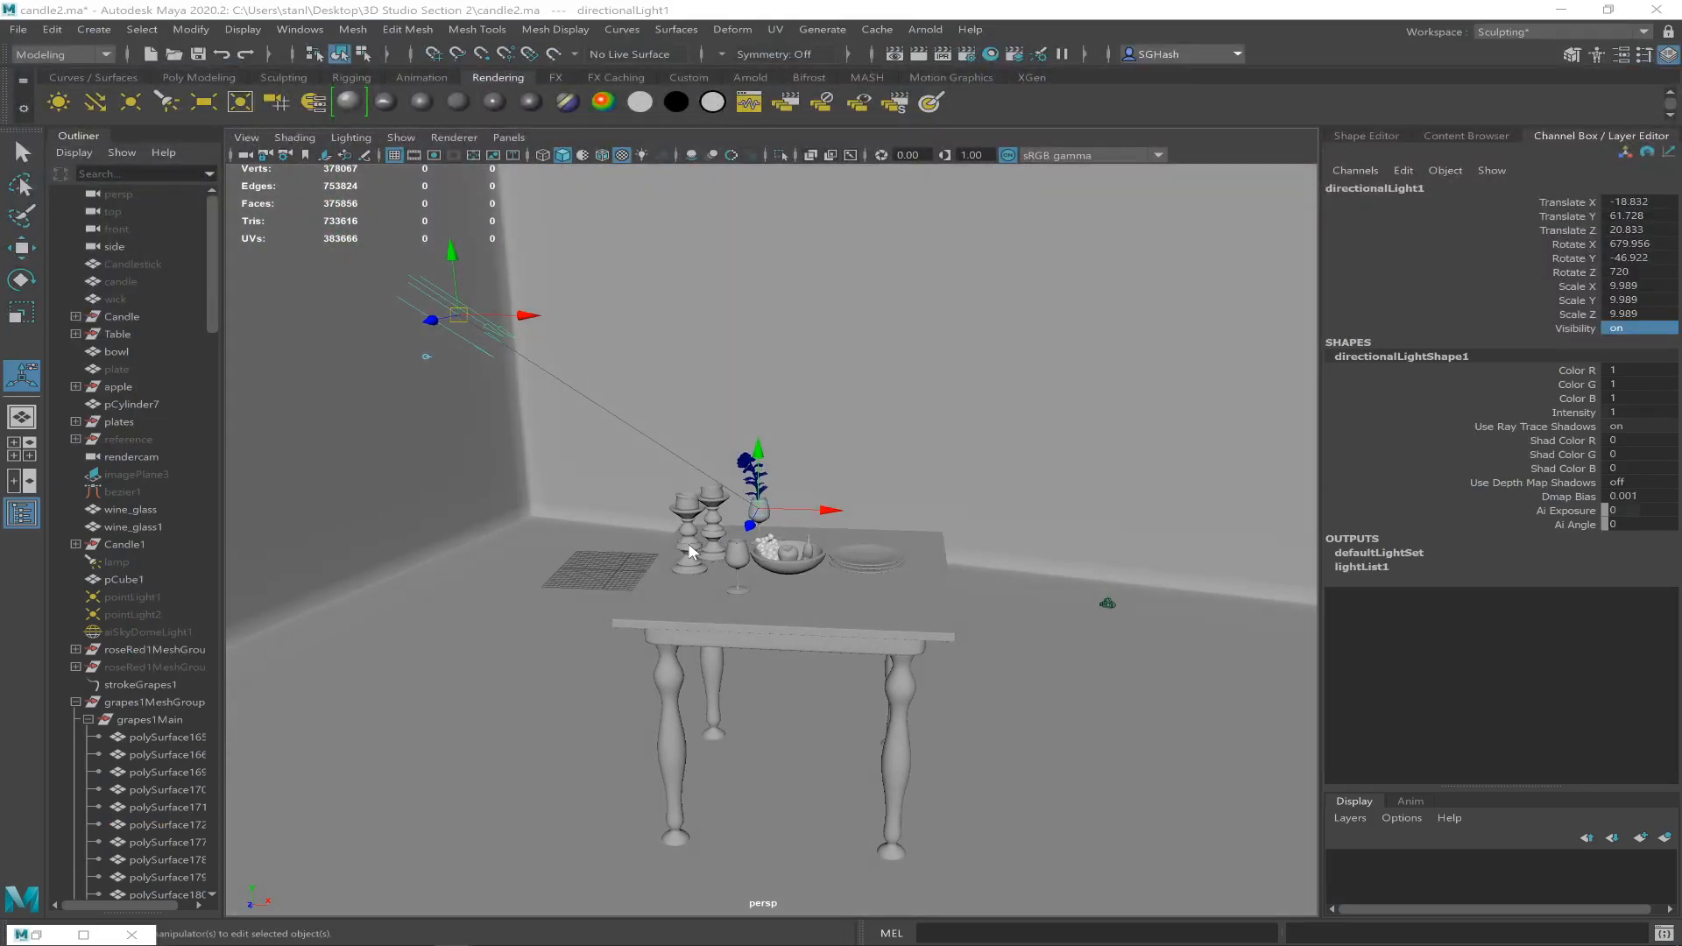
key("alt+Tab")
key("alt+Tab")
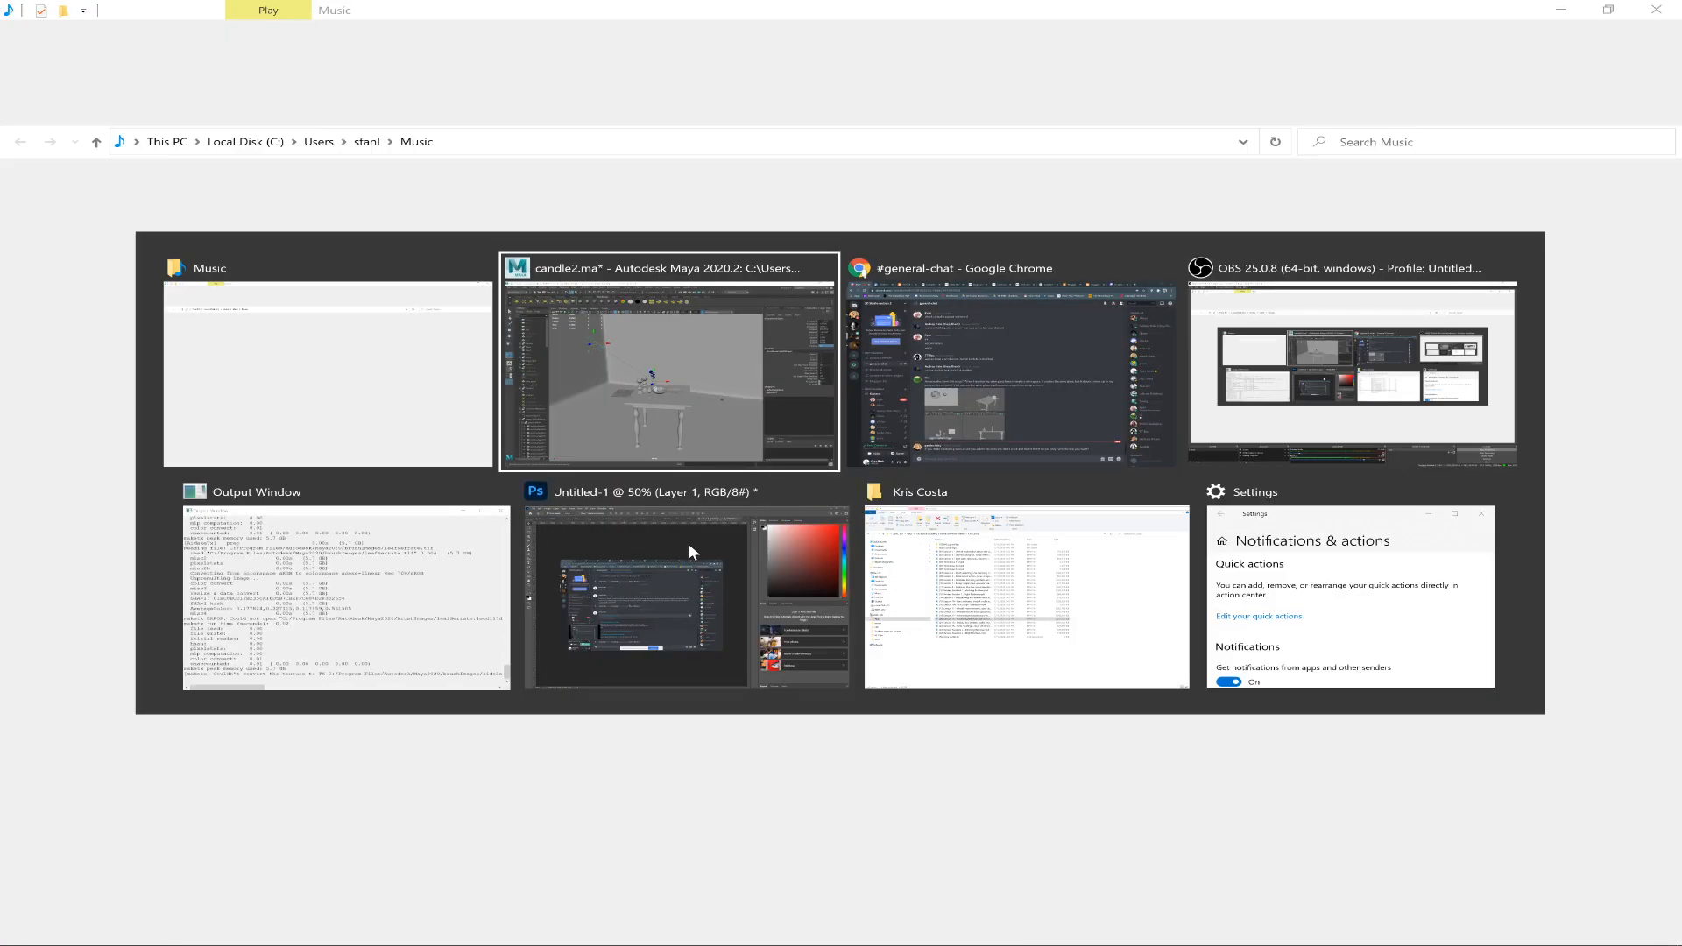
key("alt+Tab")
key("alt+Tab")
key("alt+Tab")
key("alt+Tab")
key("alt+Tab")
left_click(687, 543)
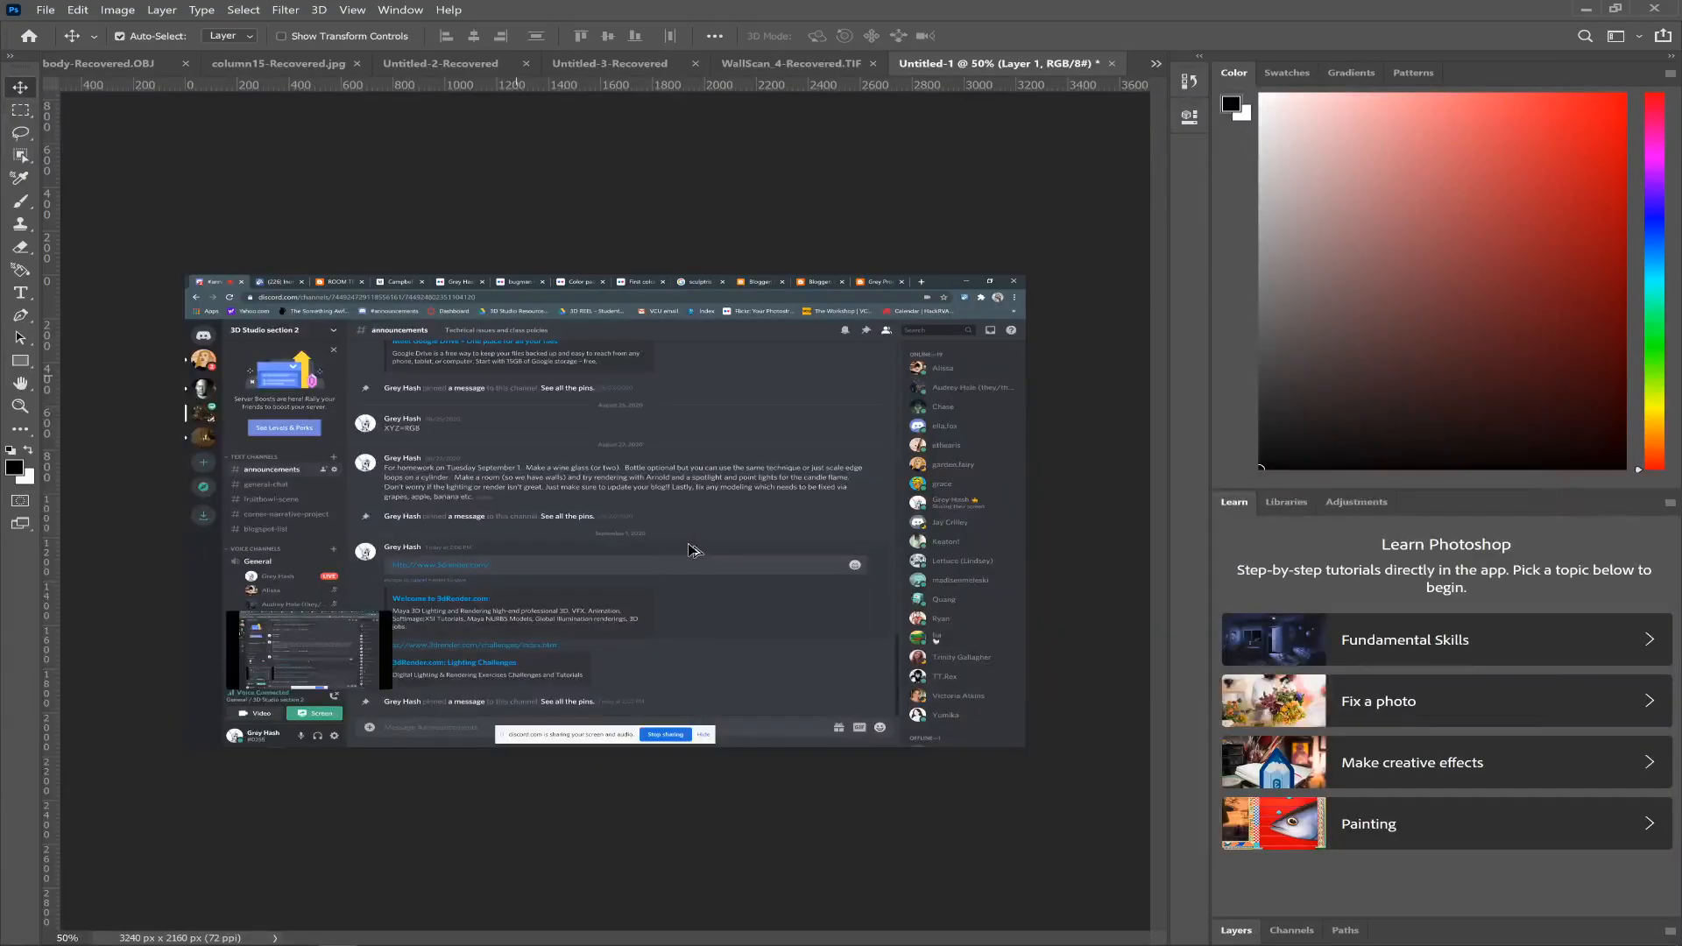
key("alt+Tab")
left_click(687, 543)
key("alt+Tab")
left_click(687, 544)
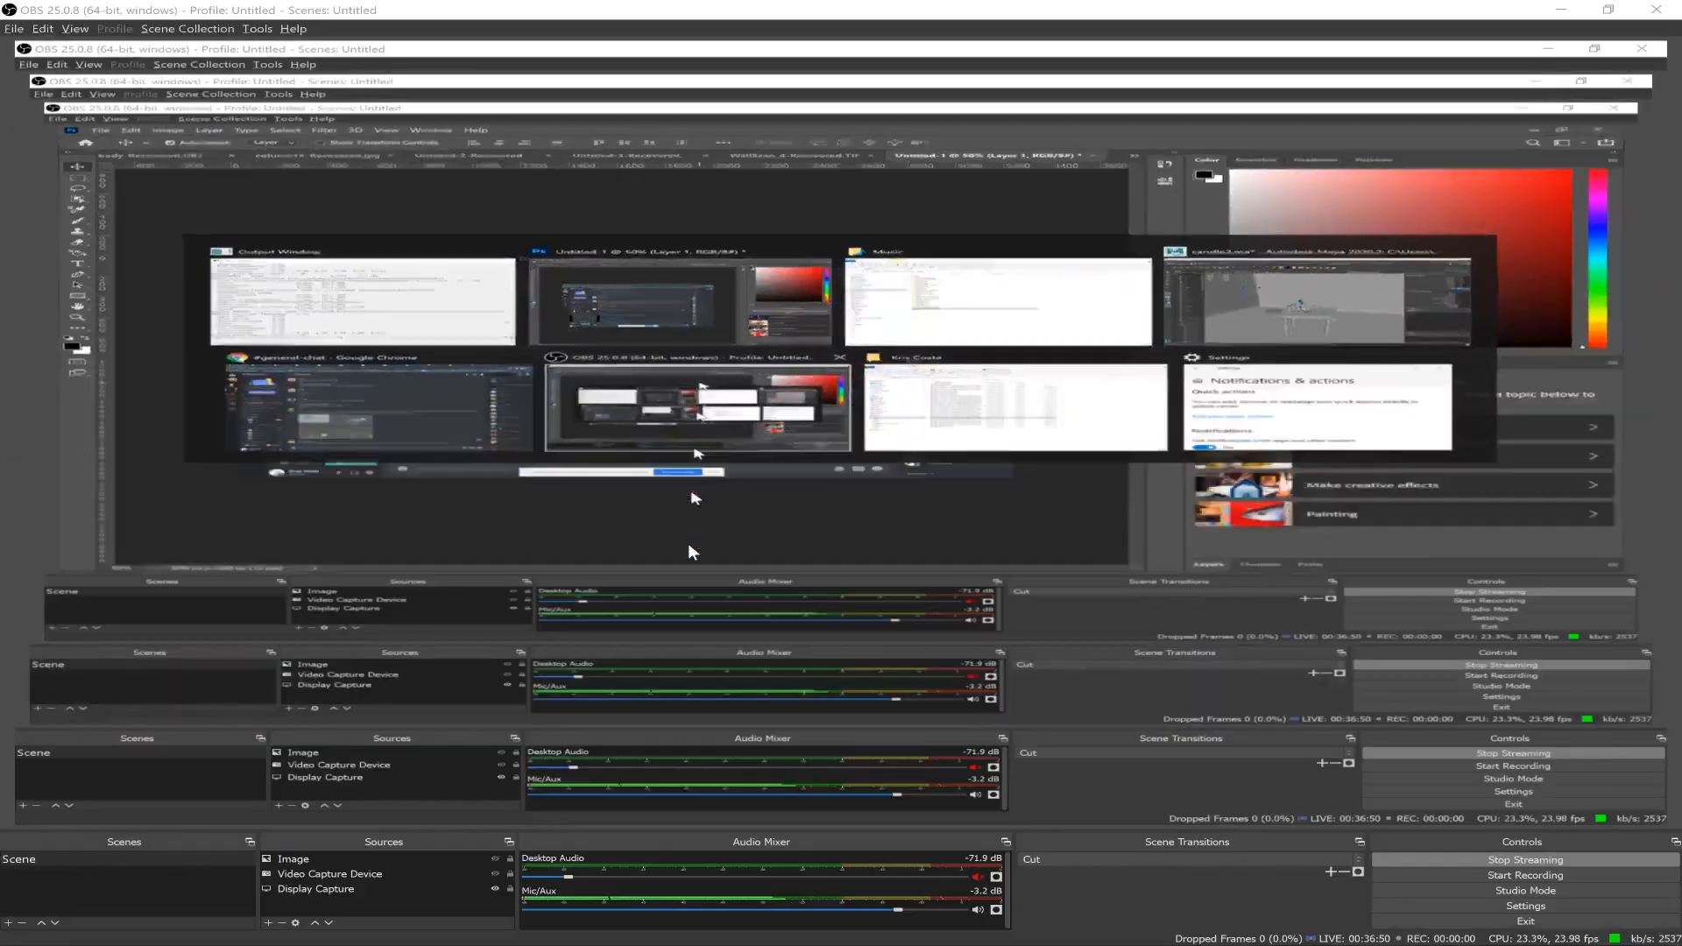
key("alt+Tab")
key("alt+Tab")
key("alt+Tab")
key("alt+Tab")
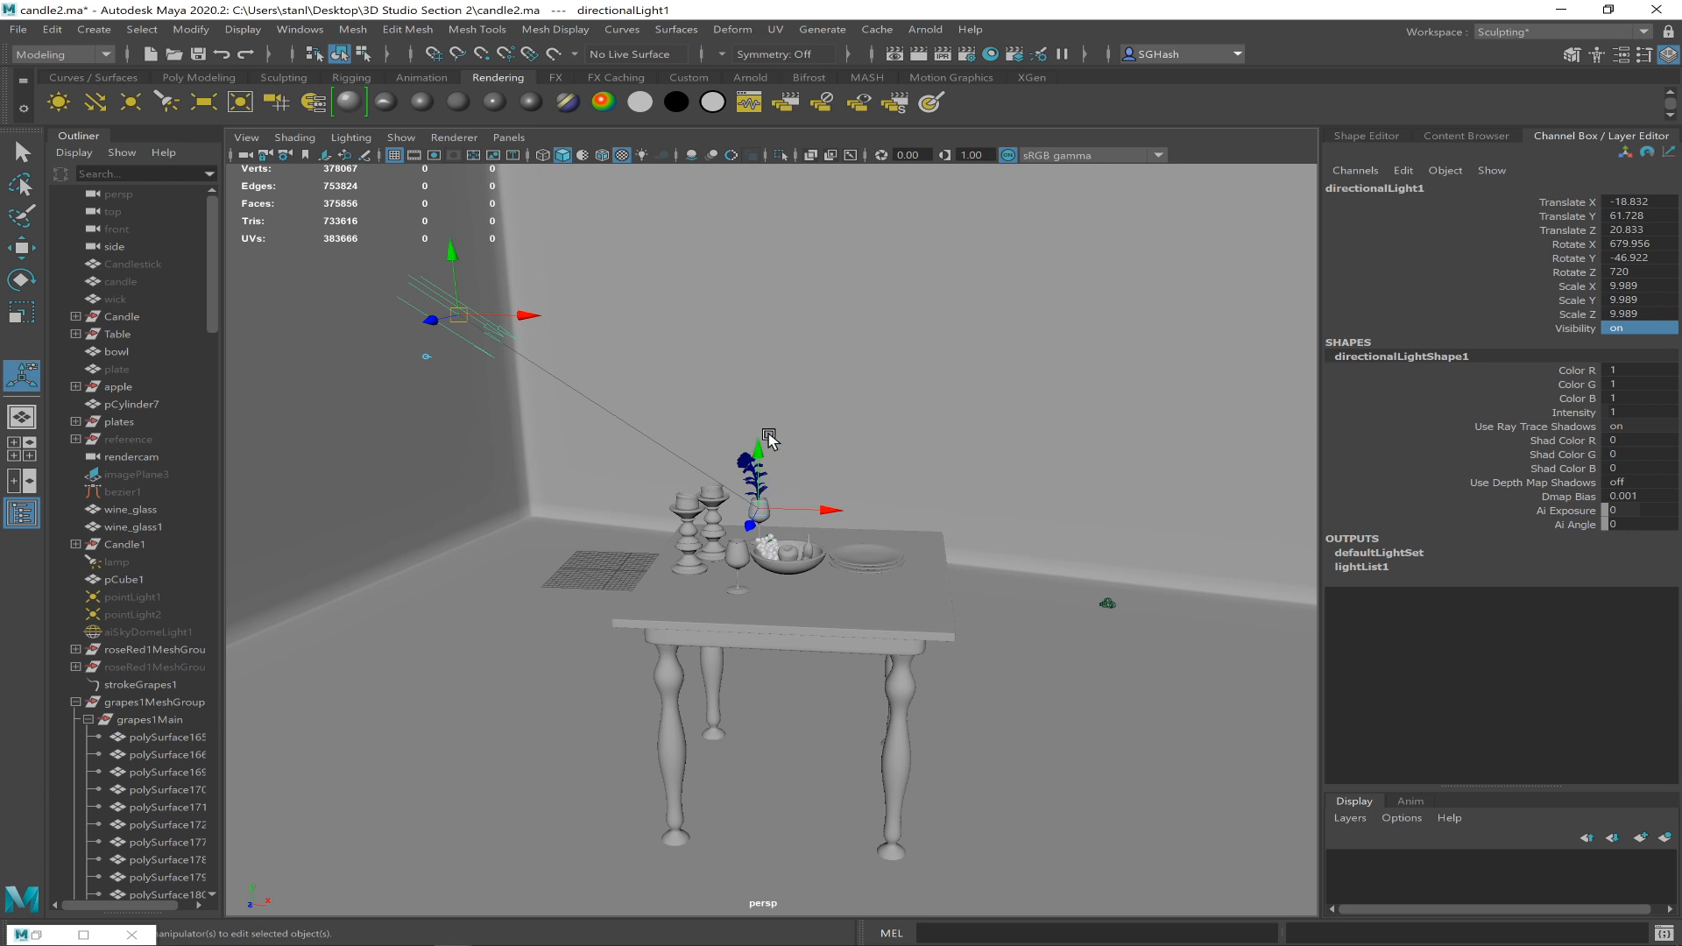
- Shift the directional light to about X -19, Y 66, Z 18 and rotate it to a Rotate X of about 688
left_click_drag(741, 447, 731, 460, "alt")
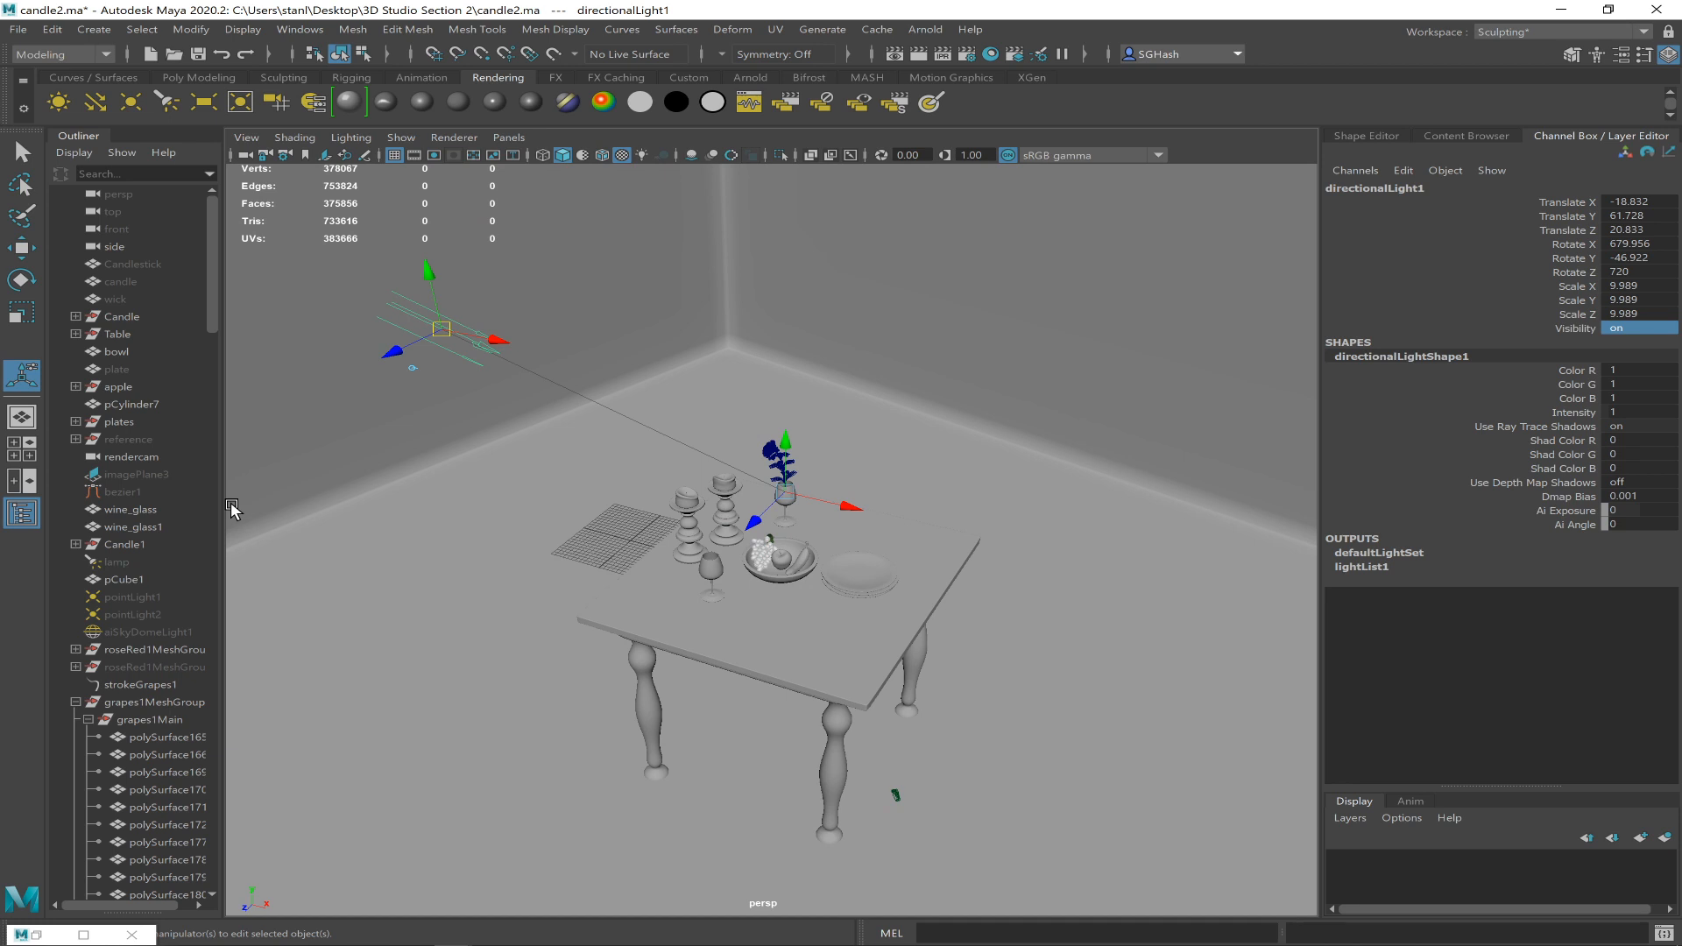
mouse_move(441, 331)
left_mouse_down()
mouse_move(488, 282)
mouse_move(416, 345)
mouse_move(432, 360)
left_mouse_up()
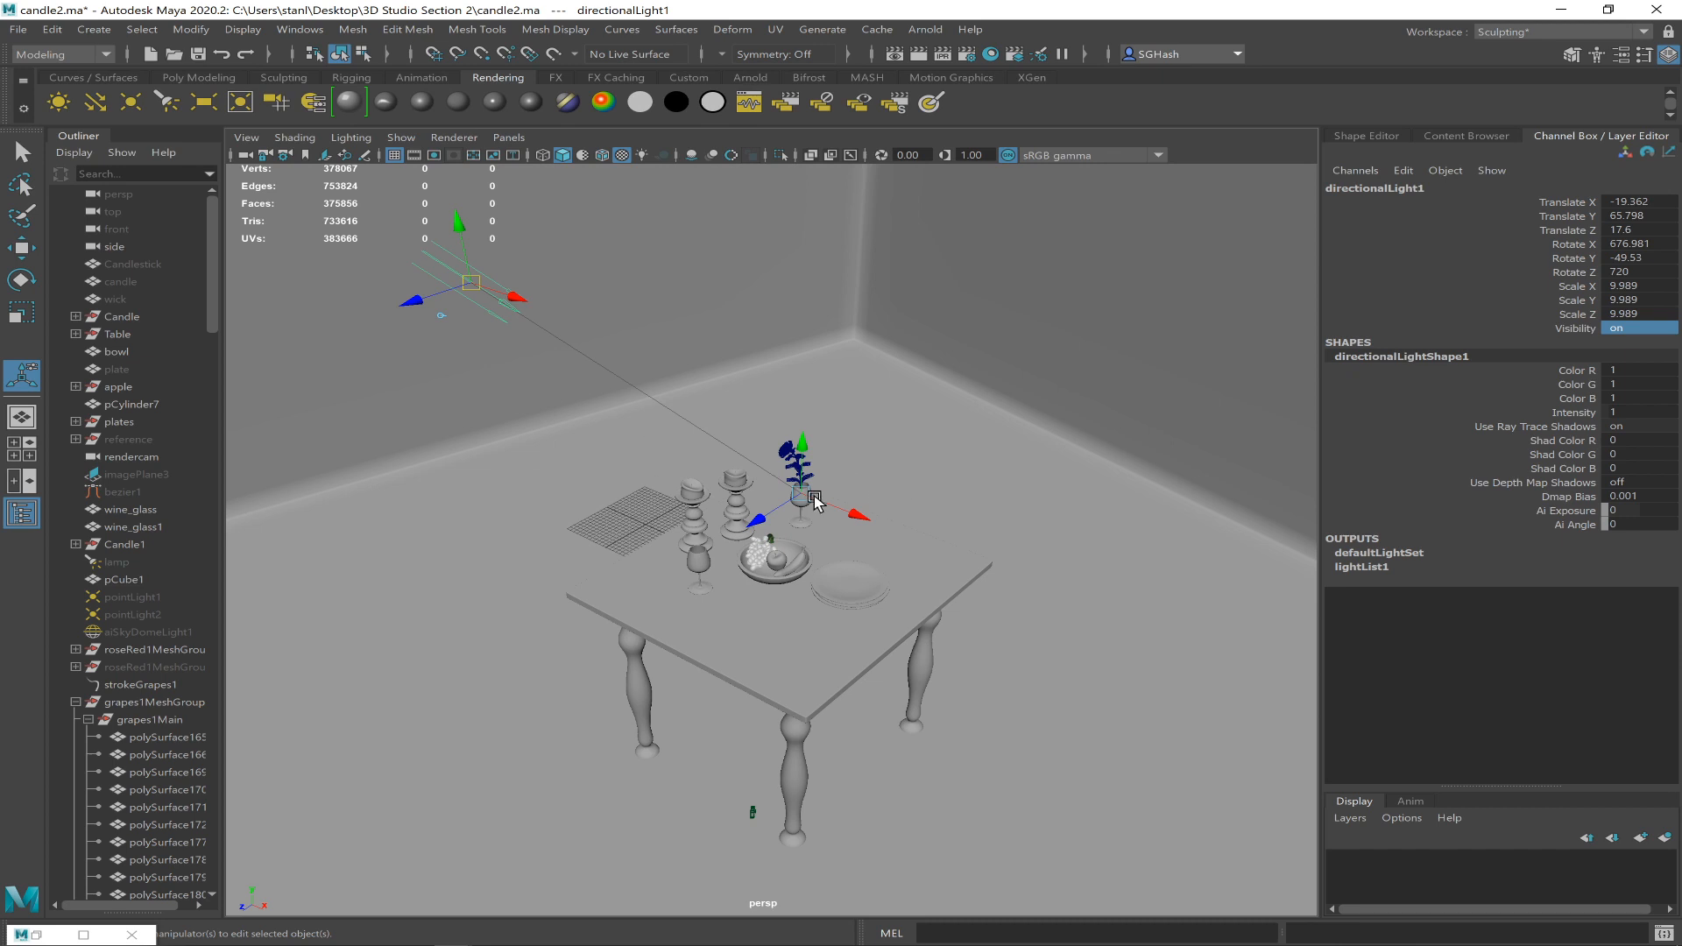
key("q")
left_click_drag(814, 508, 749, 451, "alt")
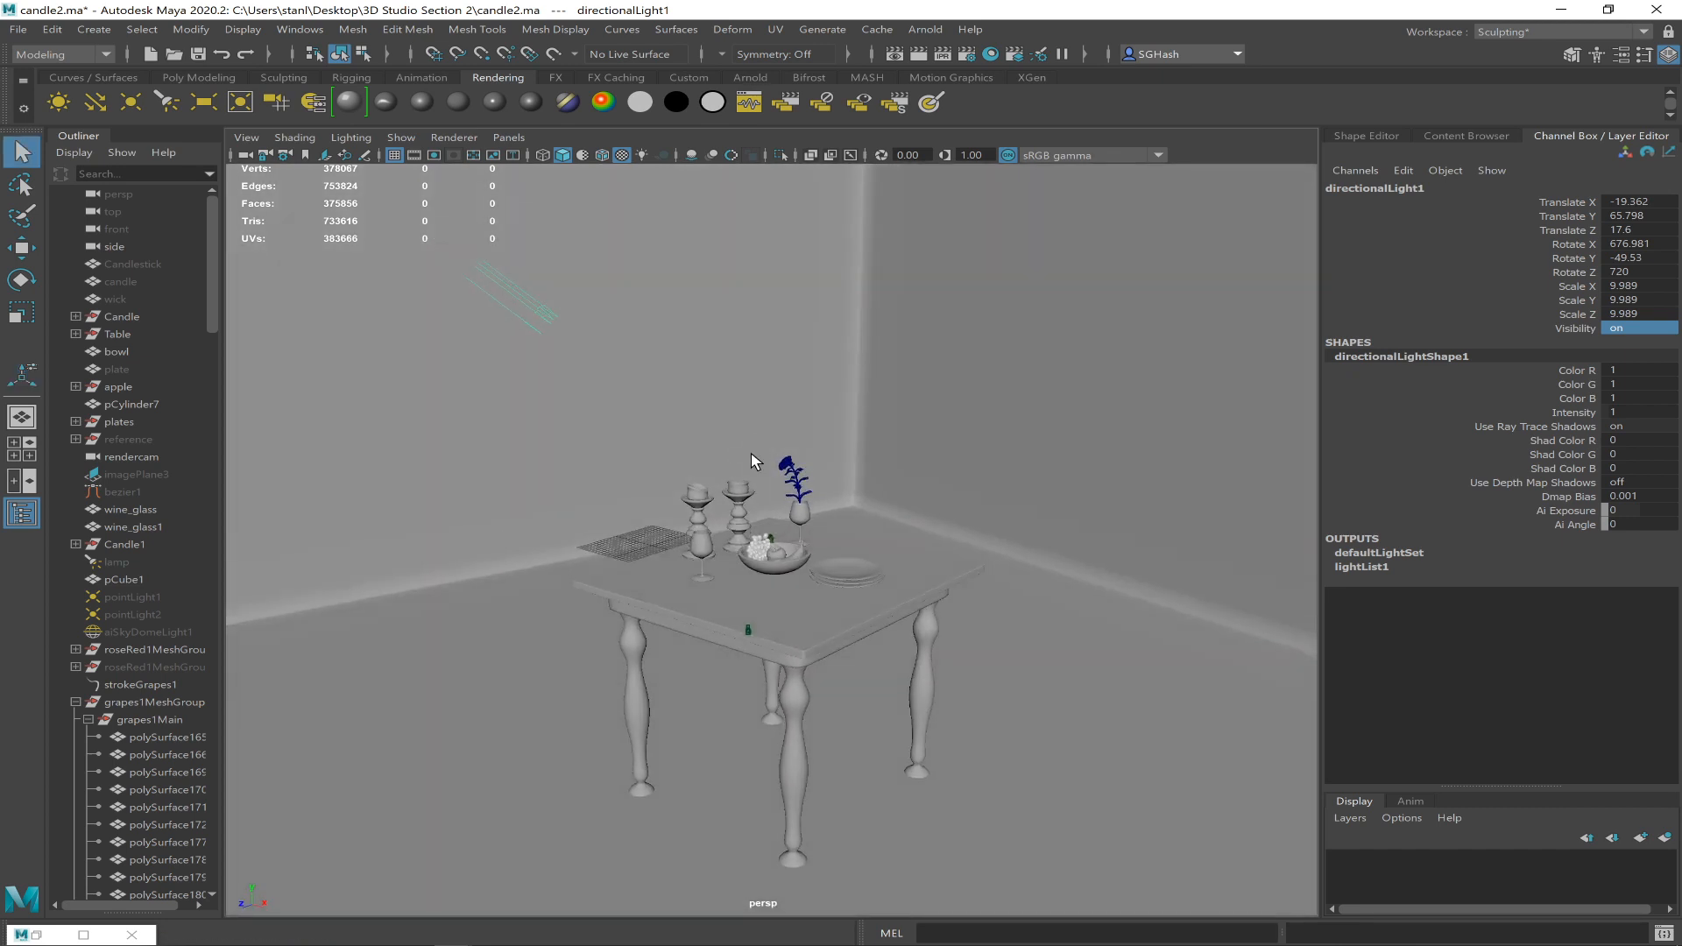
key("e")
mouse_move(604, 282)
left_mouse_down()
mouse_move(601, 357)
mouse_move(606, 262)
left_mouse_up()
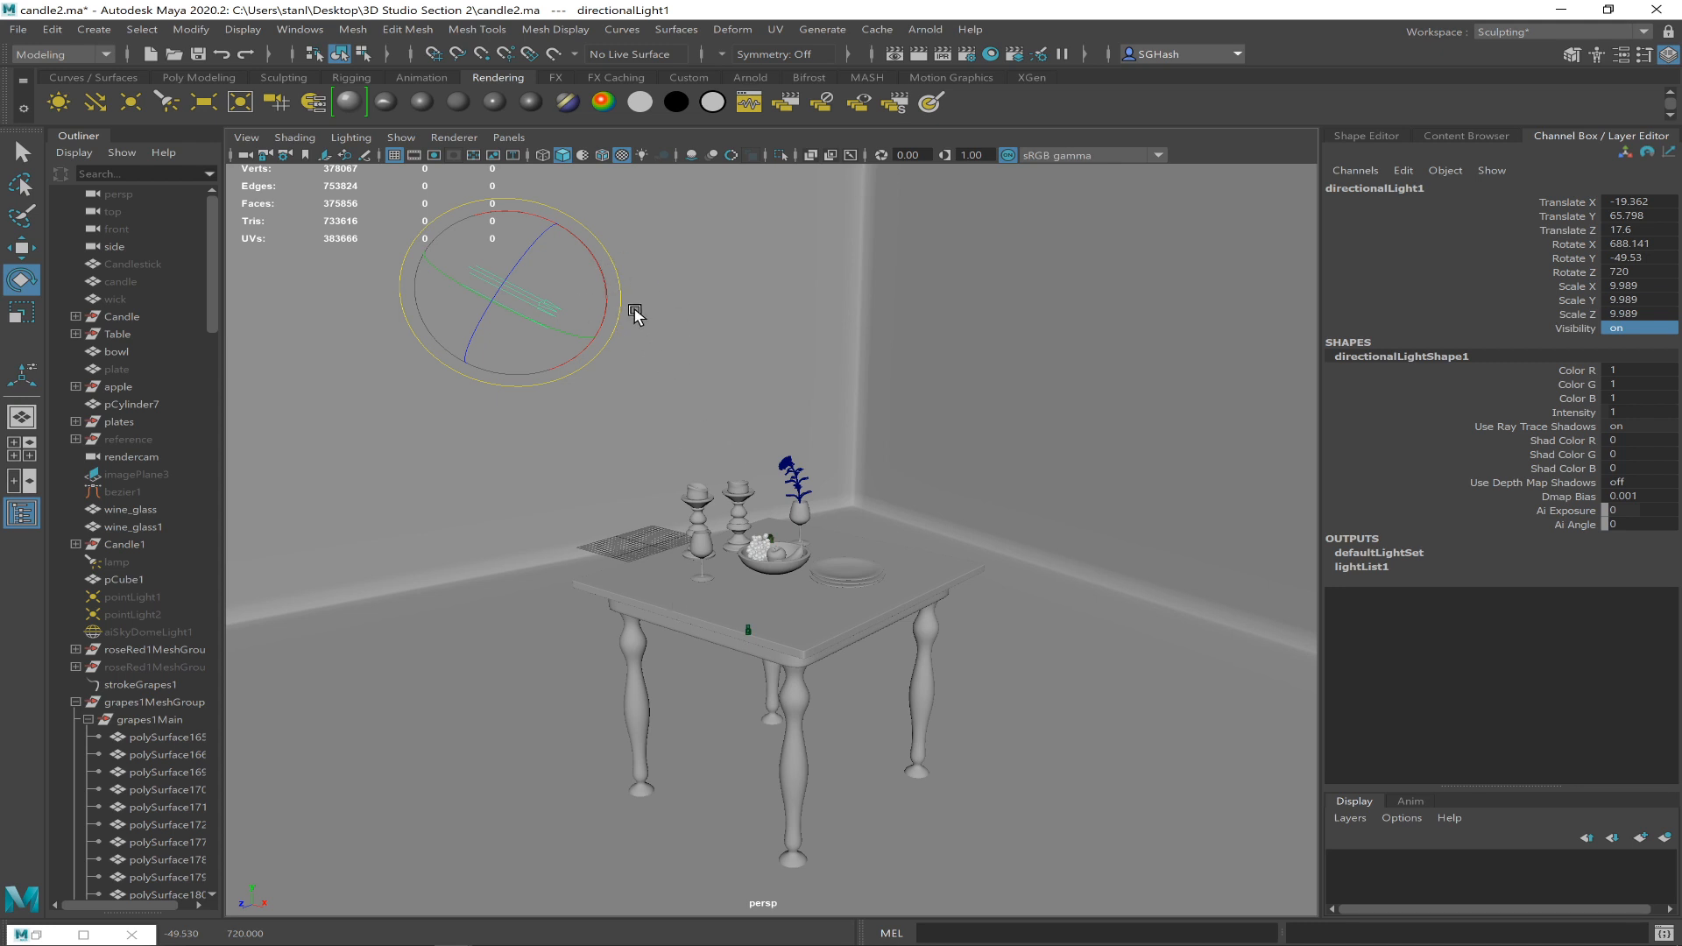
- Compare the viewport's lit, wireframe and shaded displays, and leave it previewing the scene lights
key("7")
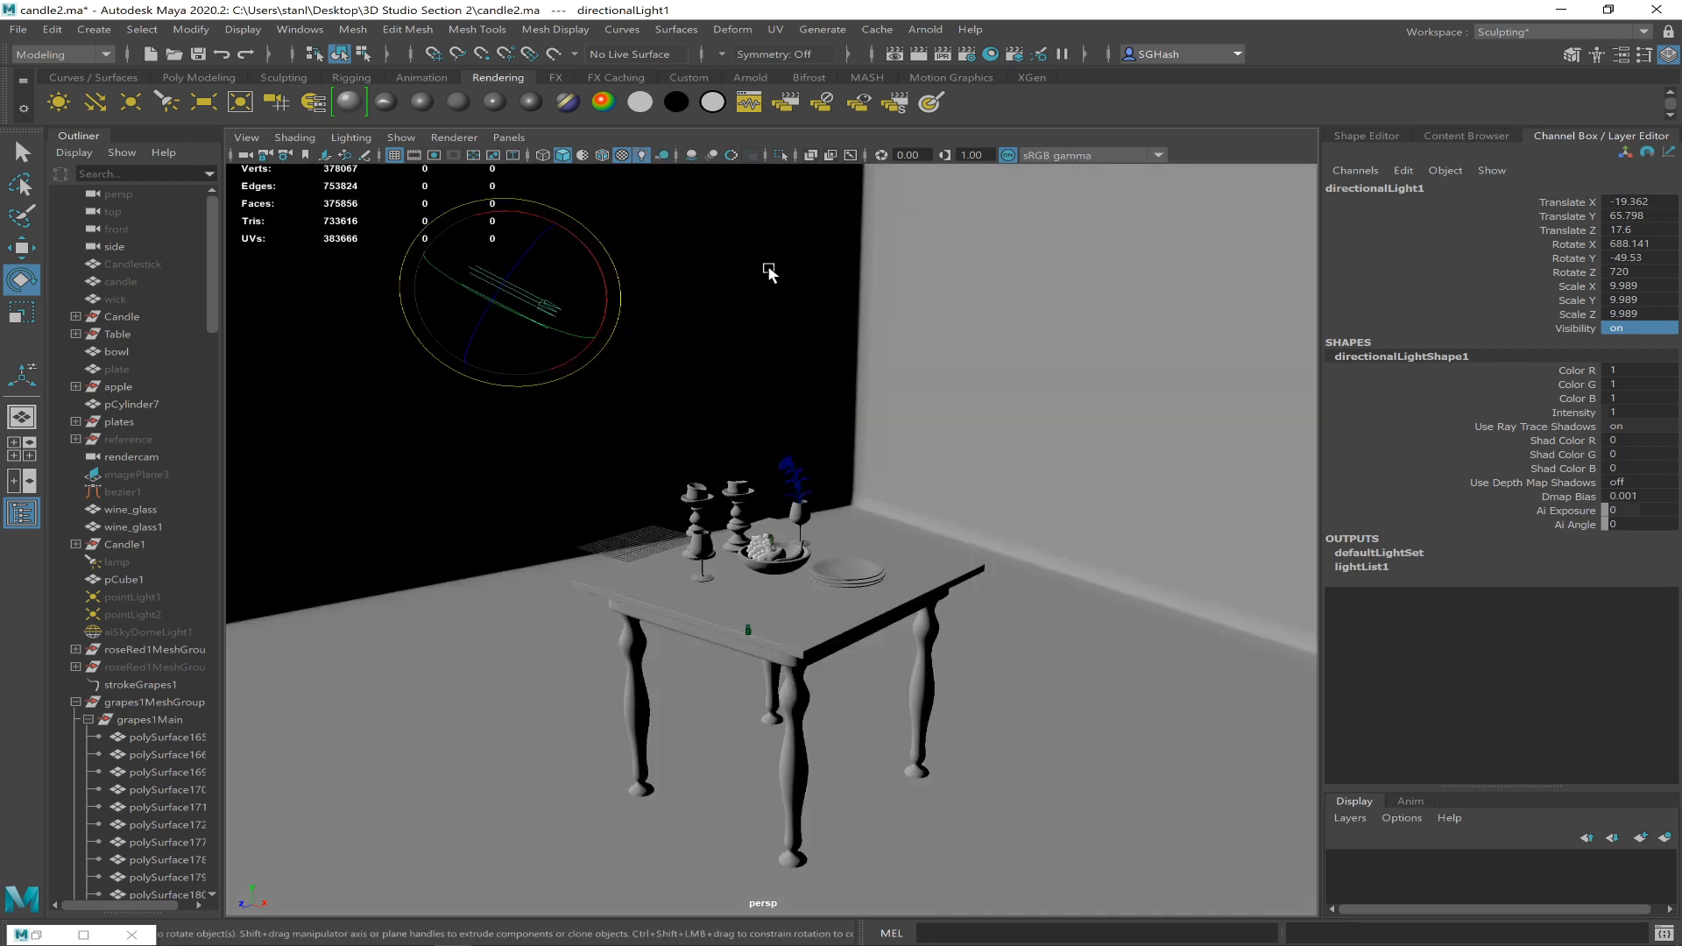
key("4")
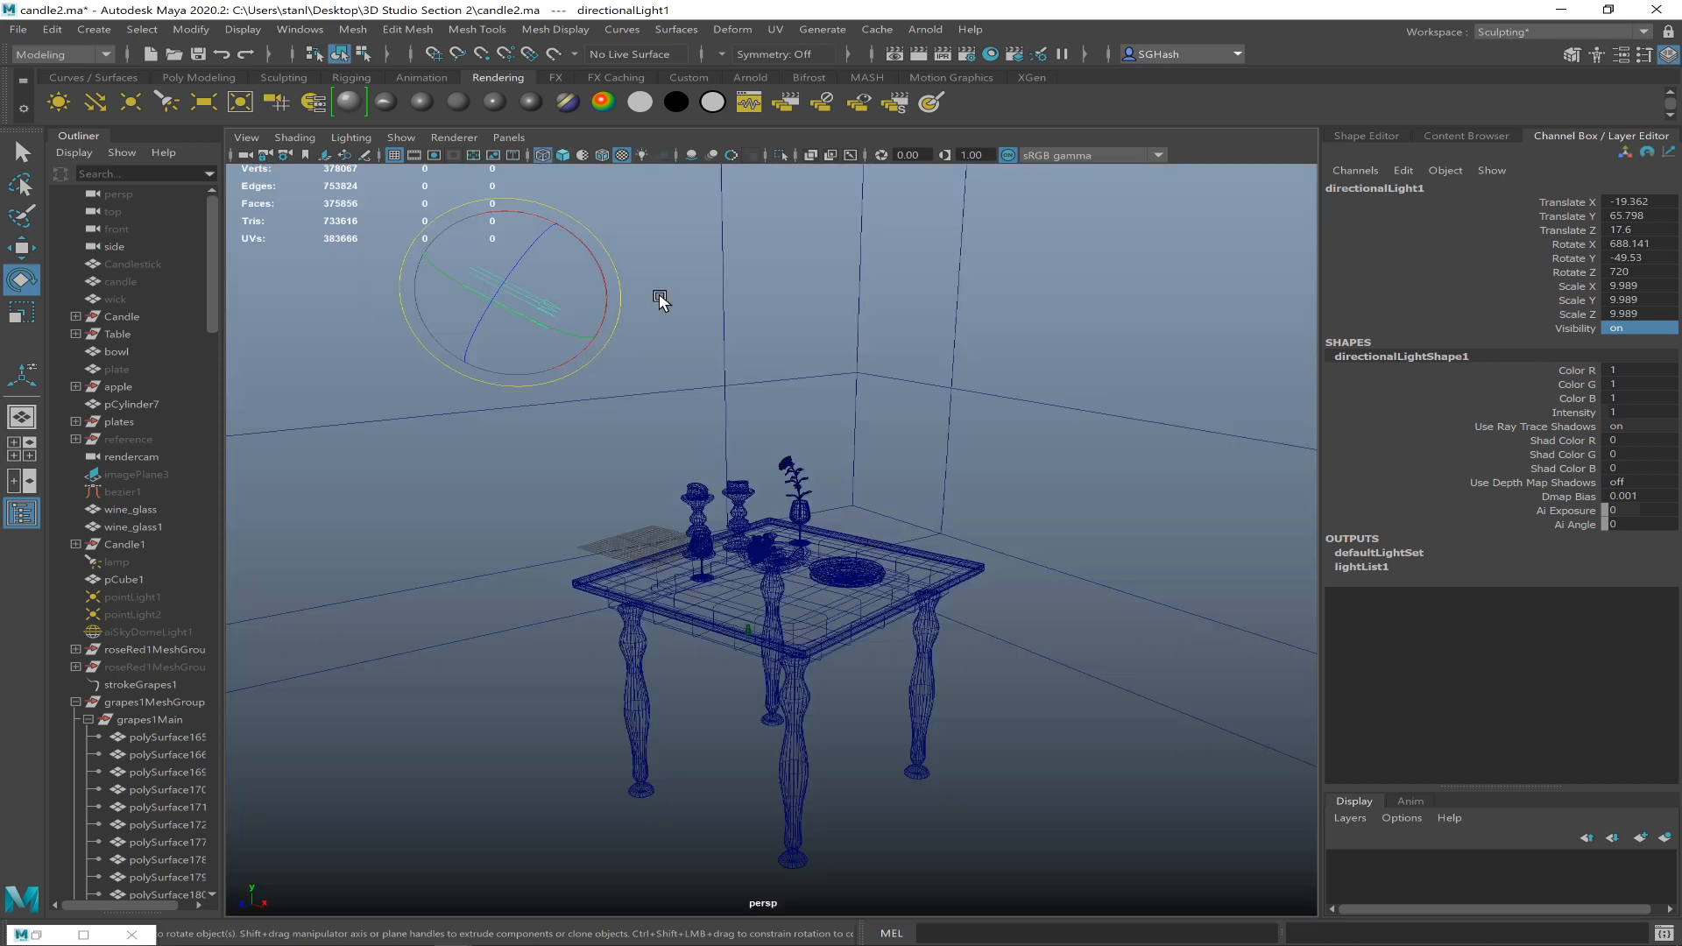
key("5")
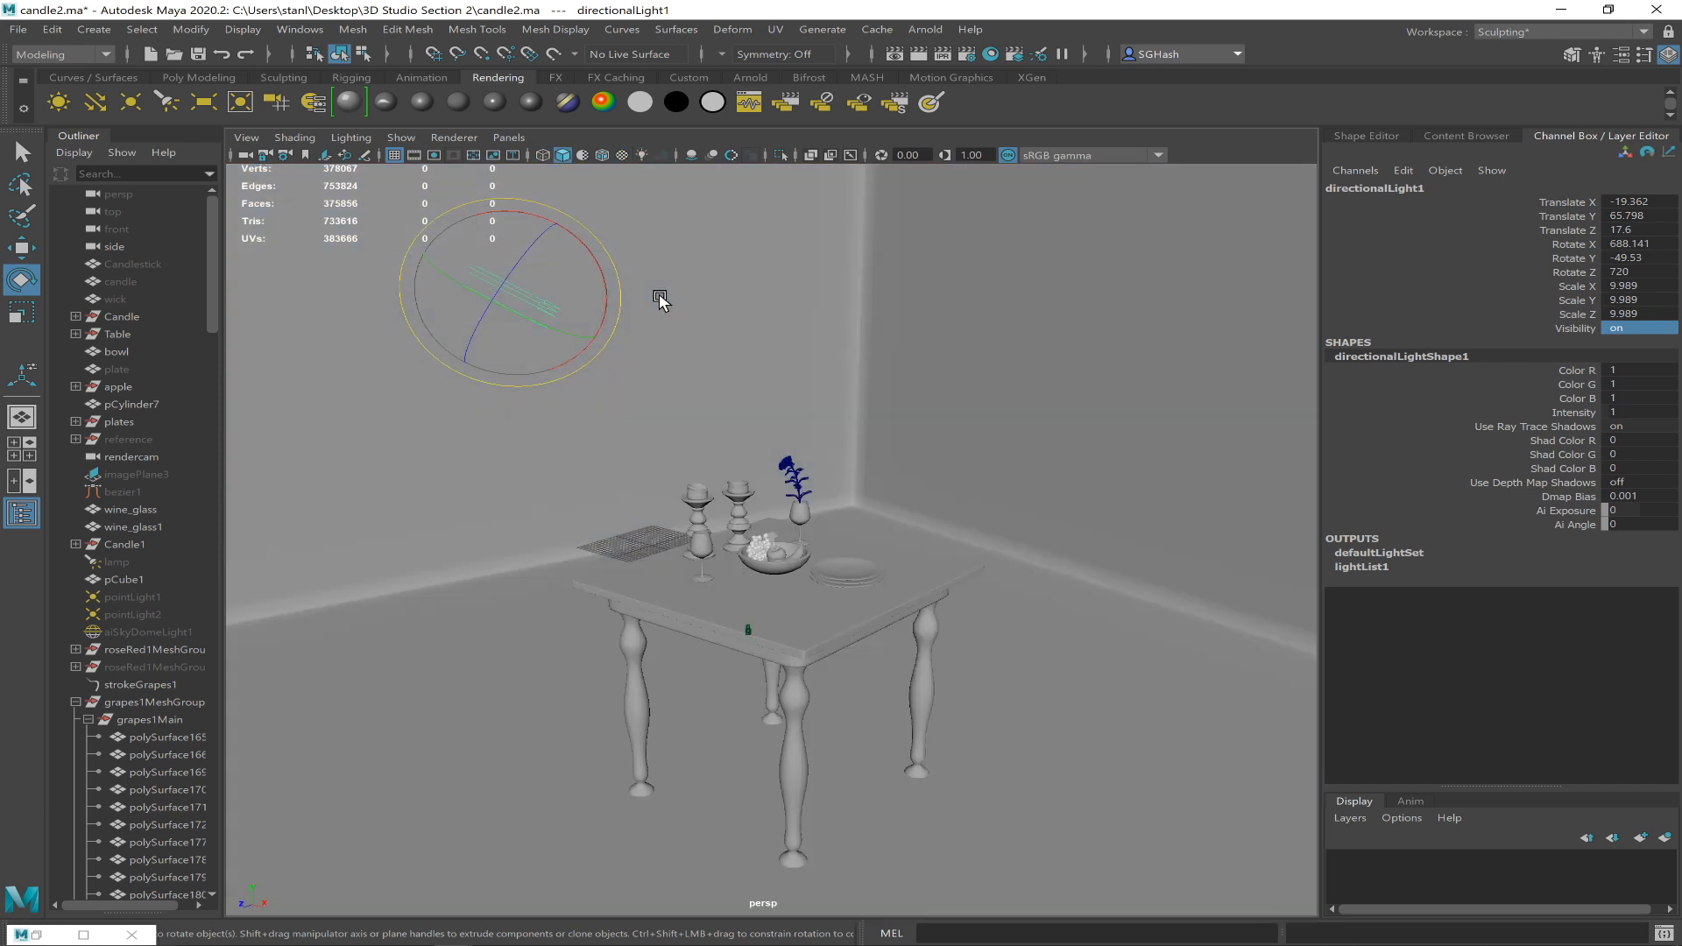
left_click(659, 293)
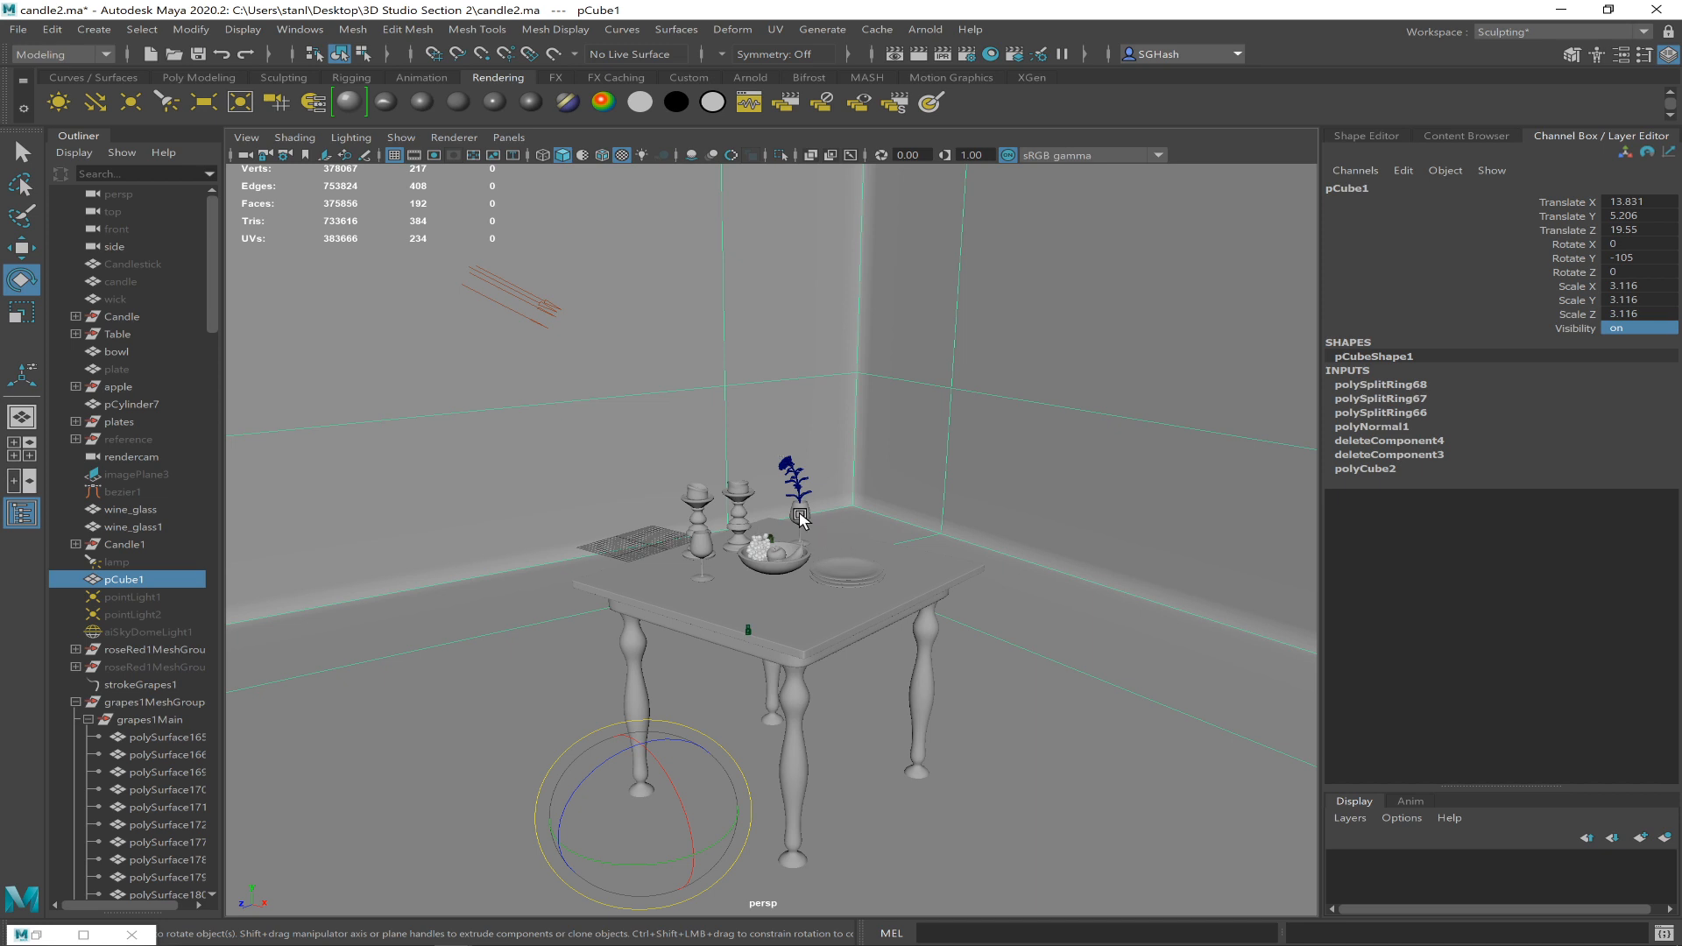
key("7")
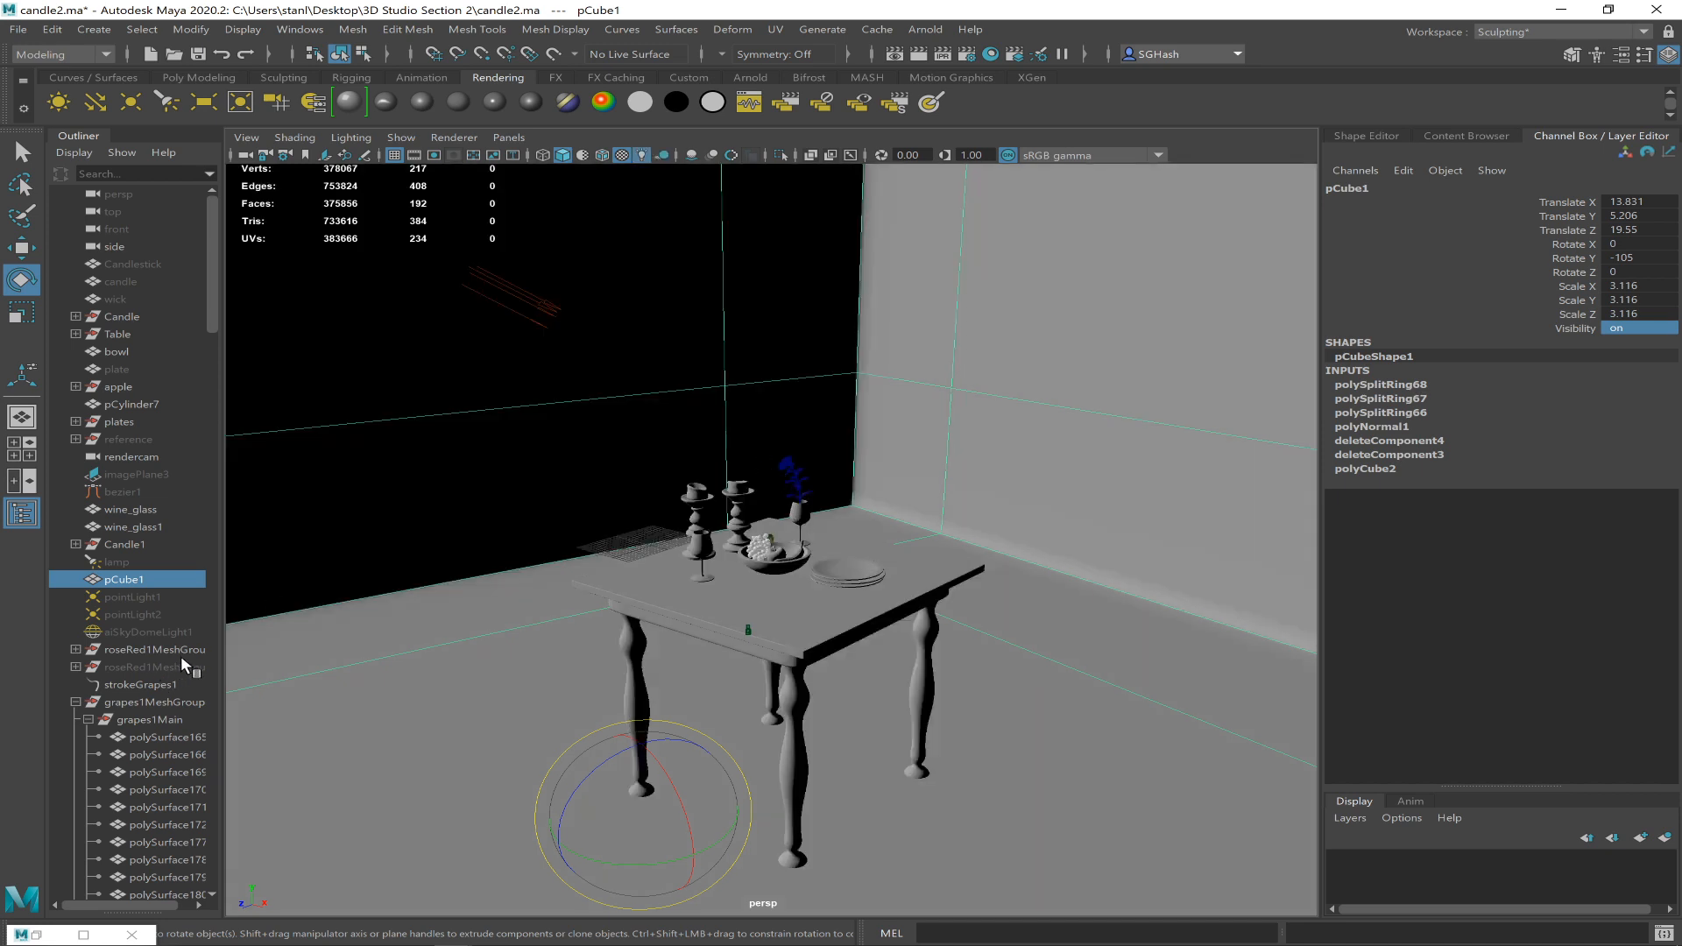
- Select directionalLight1 in the Outliner and rotate it to a Rotate X of about 684
left_click_drag(212, 323, 270, 893)
left_click(180, 843)
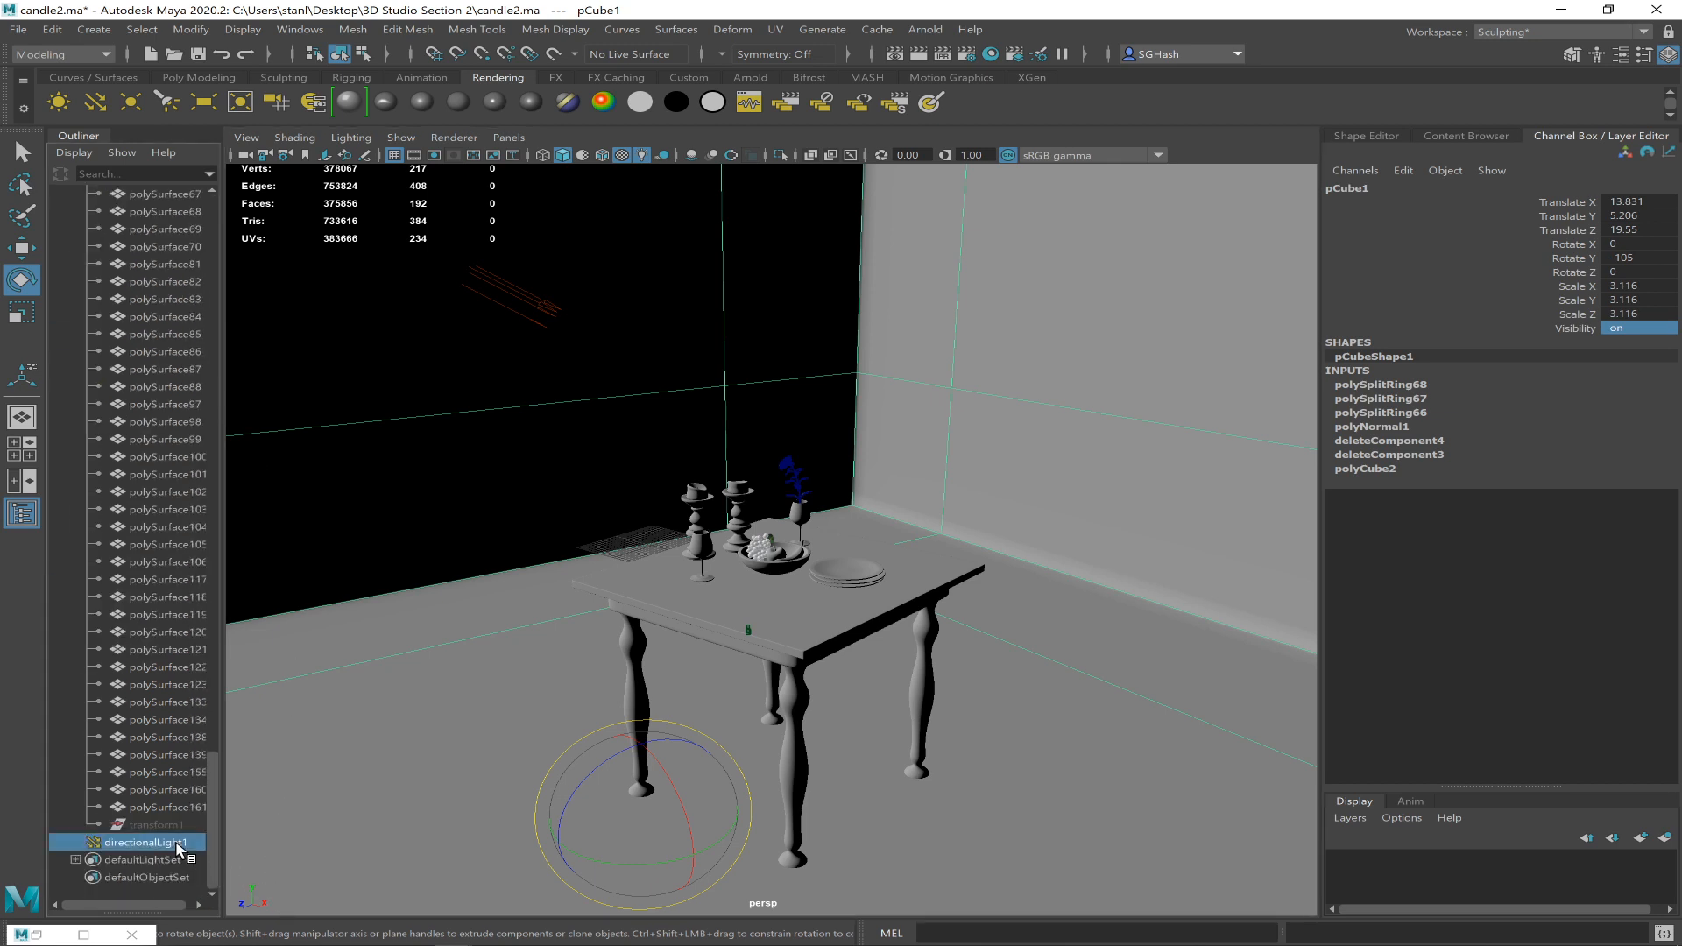
mouse_move(605, 281)
left_mouse_down()
mouse_move(593, 400)
mouse_move(644, 288)
mouse_move(623, 340)
mouse_move(639, 350)
mouse_move(646, 233)
mouse_move(518, 421)
mouse_move(553, 408)
mouse_move(620, 219)
mouse_move(556, 413)
mouse_move(620, 231)
mouse_move(652, 321)
mouse_move(644, 351)
mouse_move(648, 297)
mouse_move(661, 327)
mouse_move(627, 255)
mouse_move(634, 282)
left_mouse_up()
- Move the directional light to about X 25, Y 72, Z 102 and aim its manipulator's target at the fruit bowl on the table
scroll(779, 328, "down", 3)
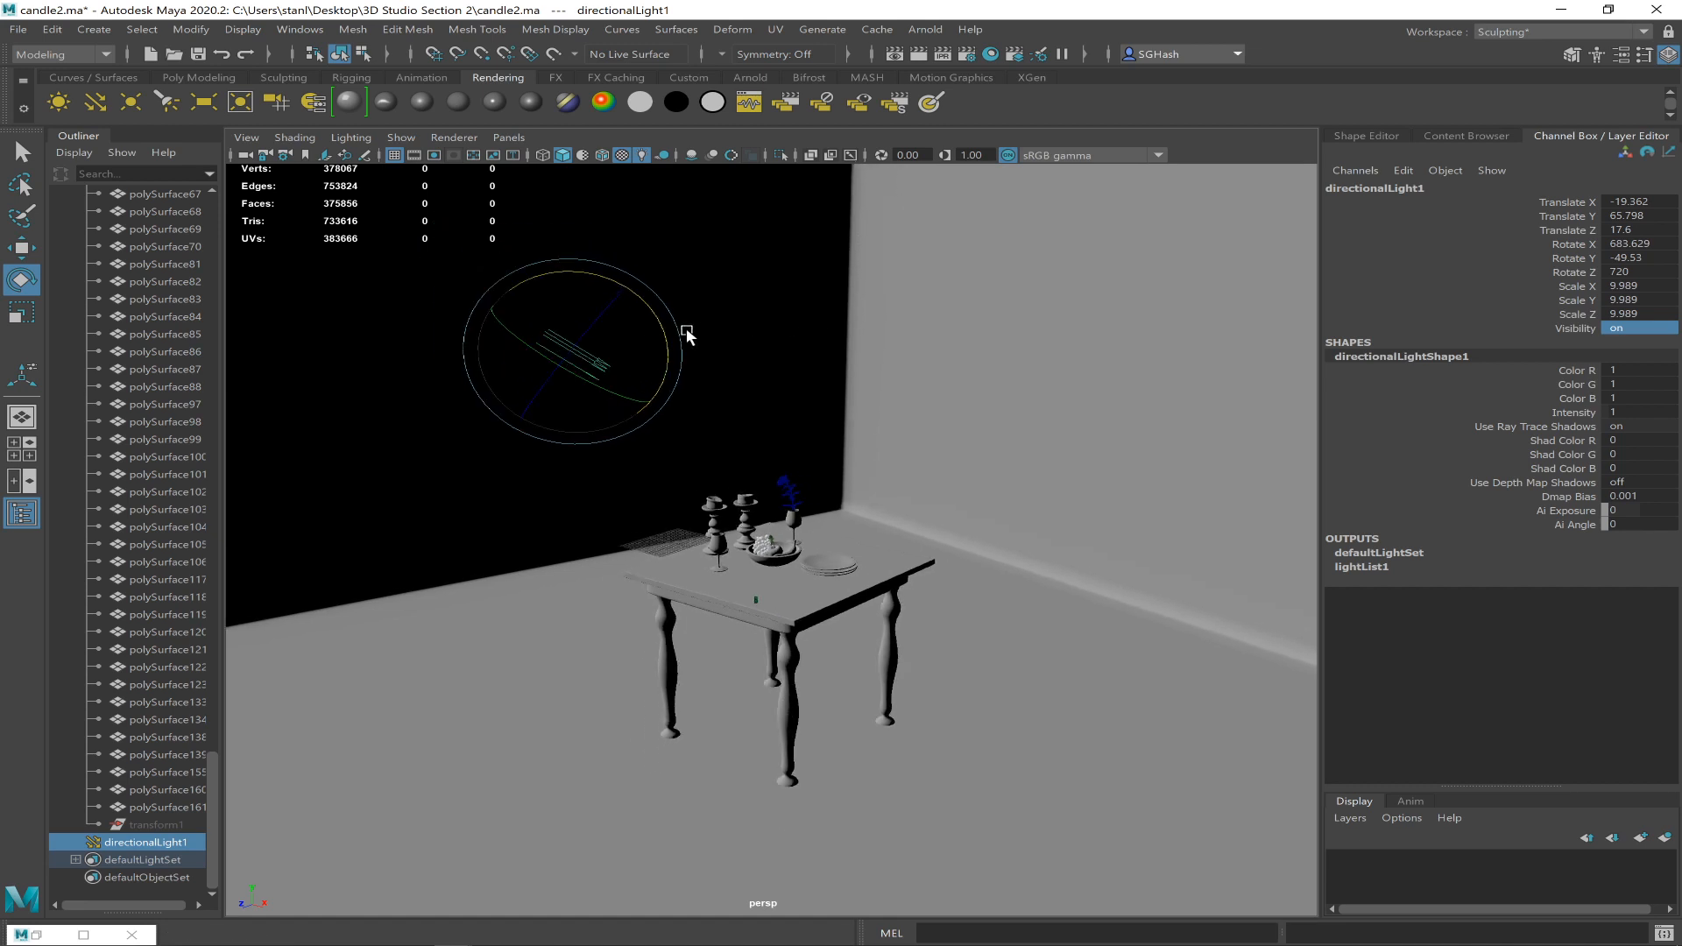
left_click_drag(740, 323, 586, 334, "alt")
key("w")
left_click_drag(783, 331, 462, 330)
key("t")
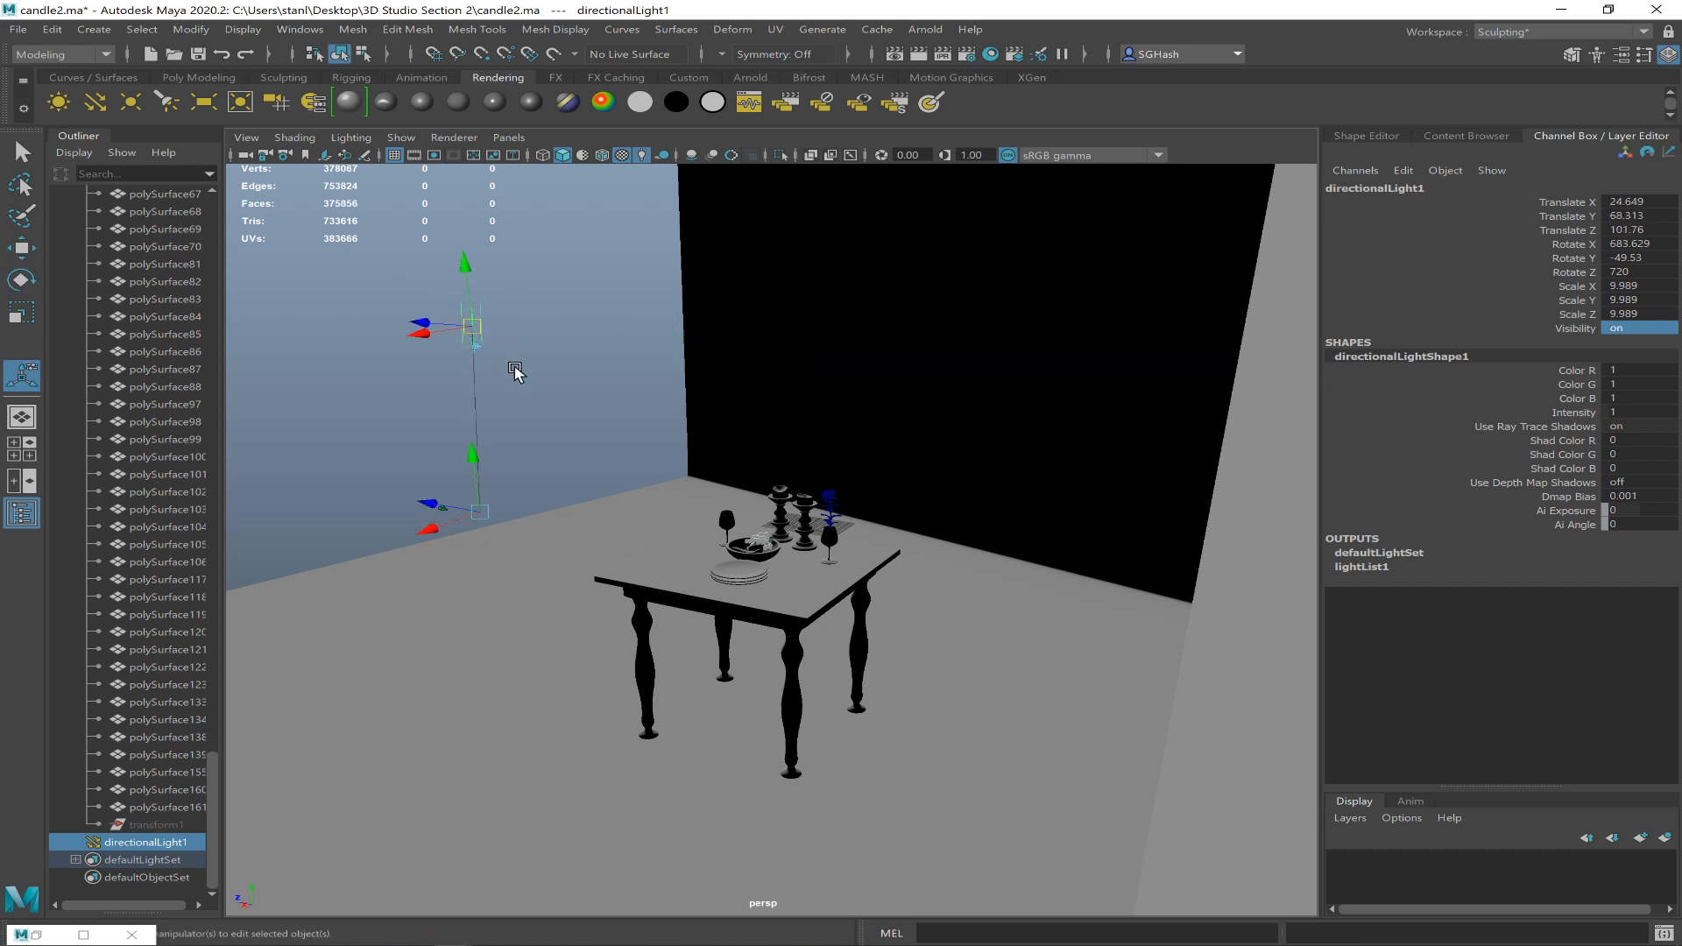
left_click_drag(483, 522, 802, 574)
mouse_move(322, 333)
left_mouse_down()
mouse_move(326, 267)
mouse_move(391, 646)
mouse_move(394, 338)
mouse_move(476, 563)
mouse_move(469, 281)
mouse_move(458, 349)
mouse_move(447, 314)
left_mouse_up()
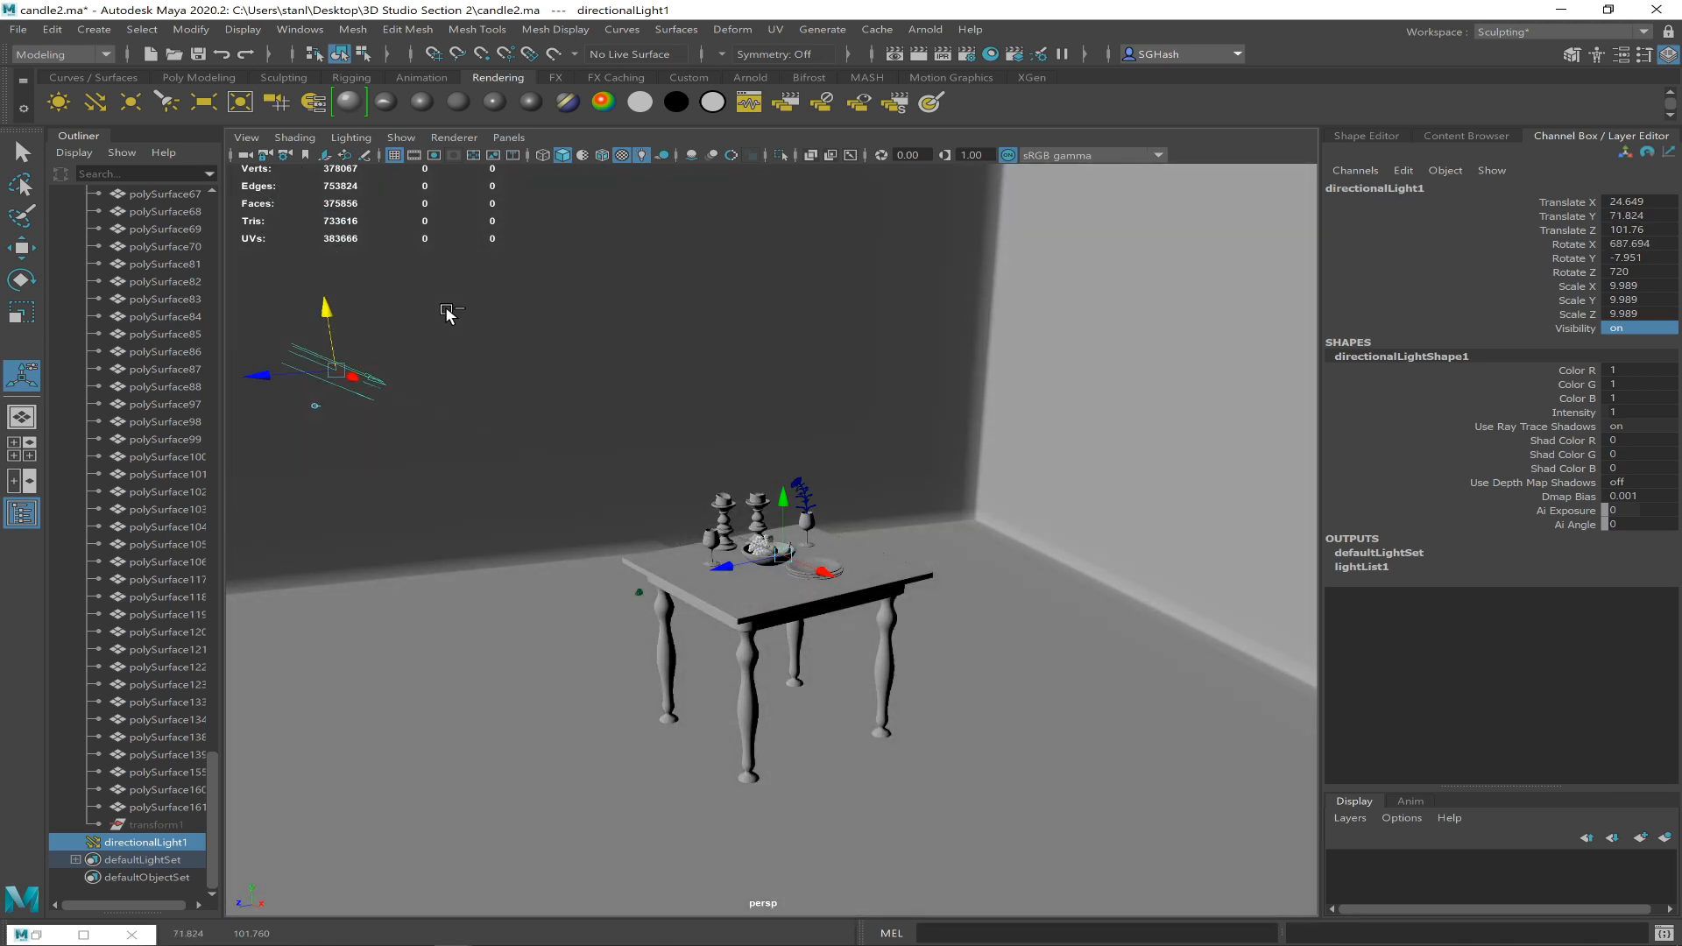
- Give the directional light a warm off-white colour of H 38.215, S 0.195, V 0.834
key("ctrl+a")
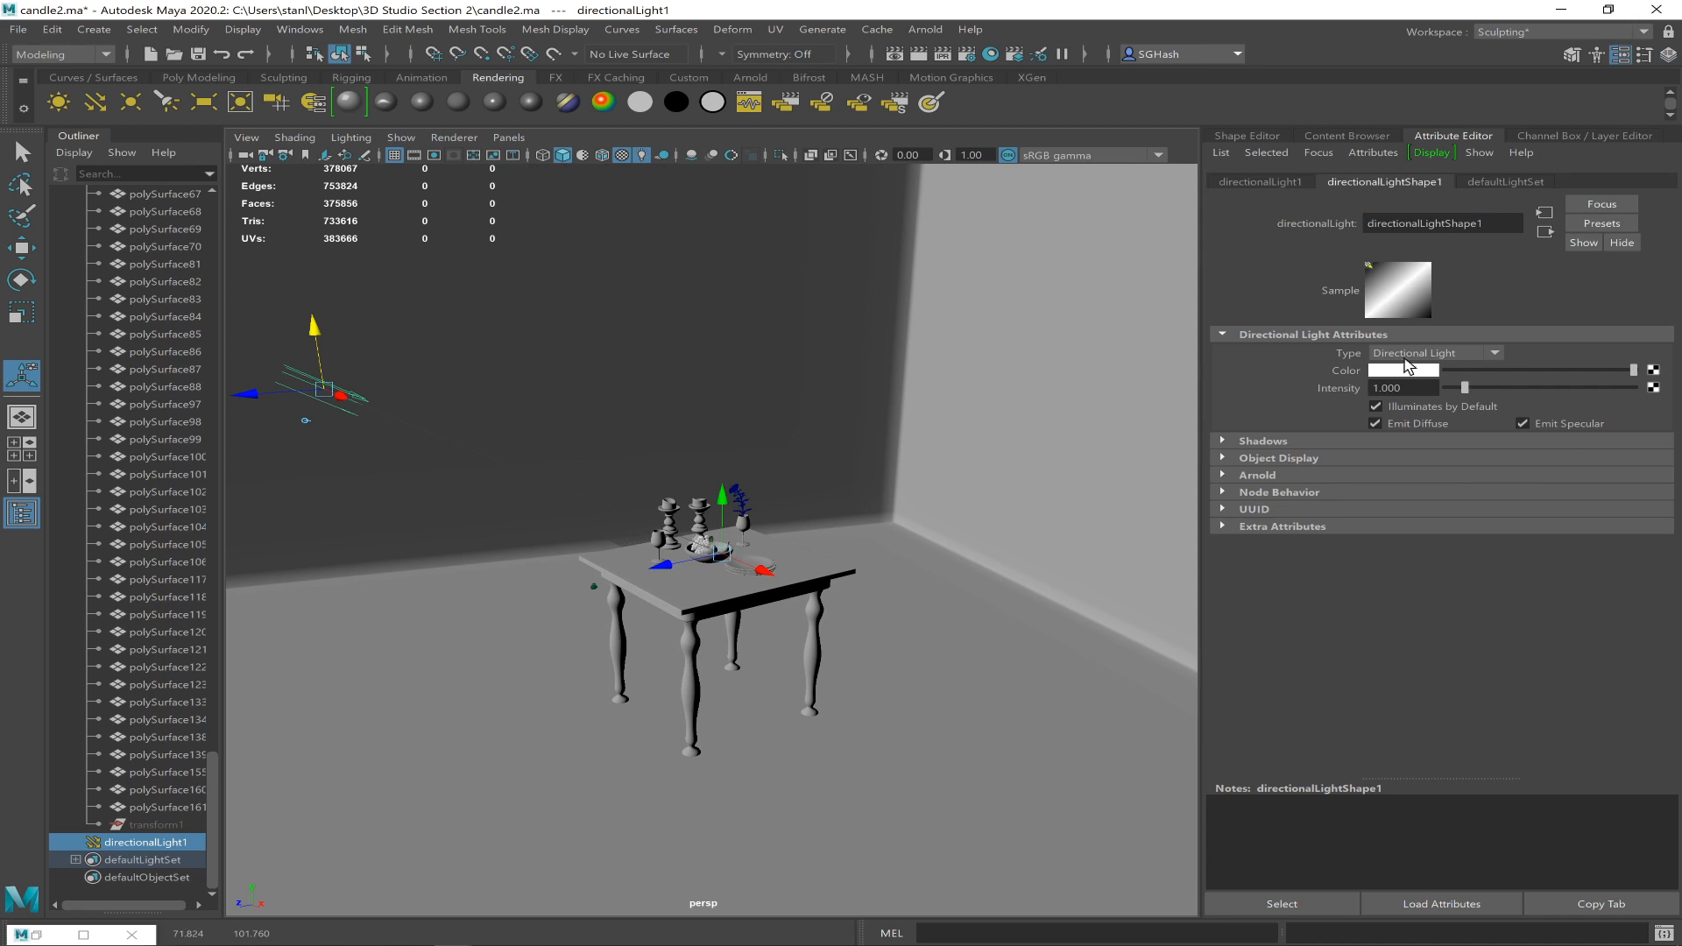
left_click(1400, 371)
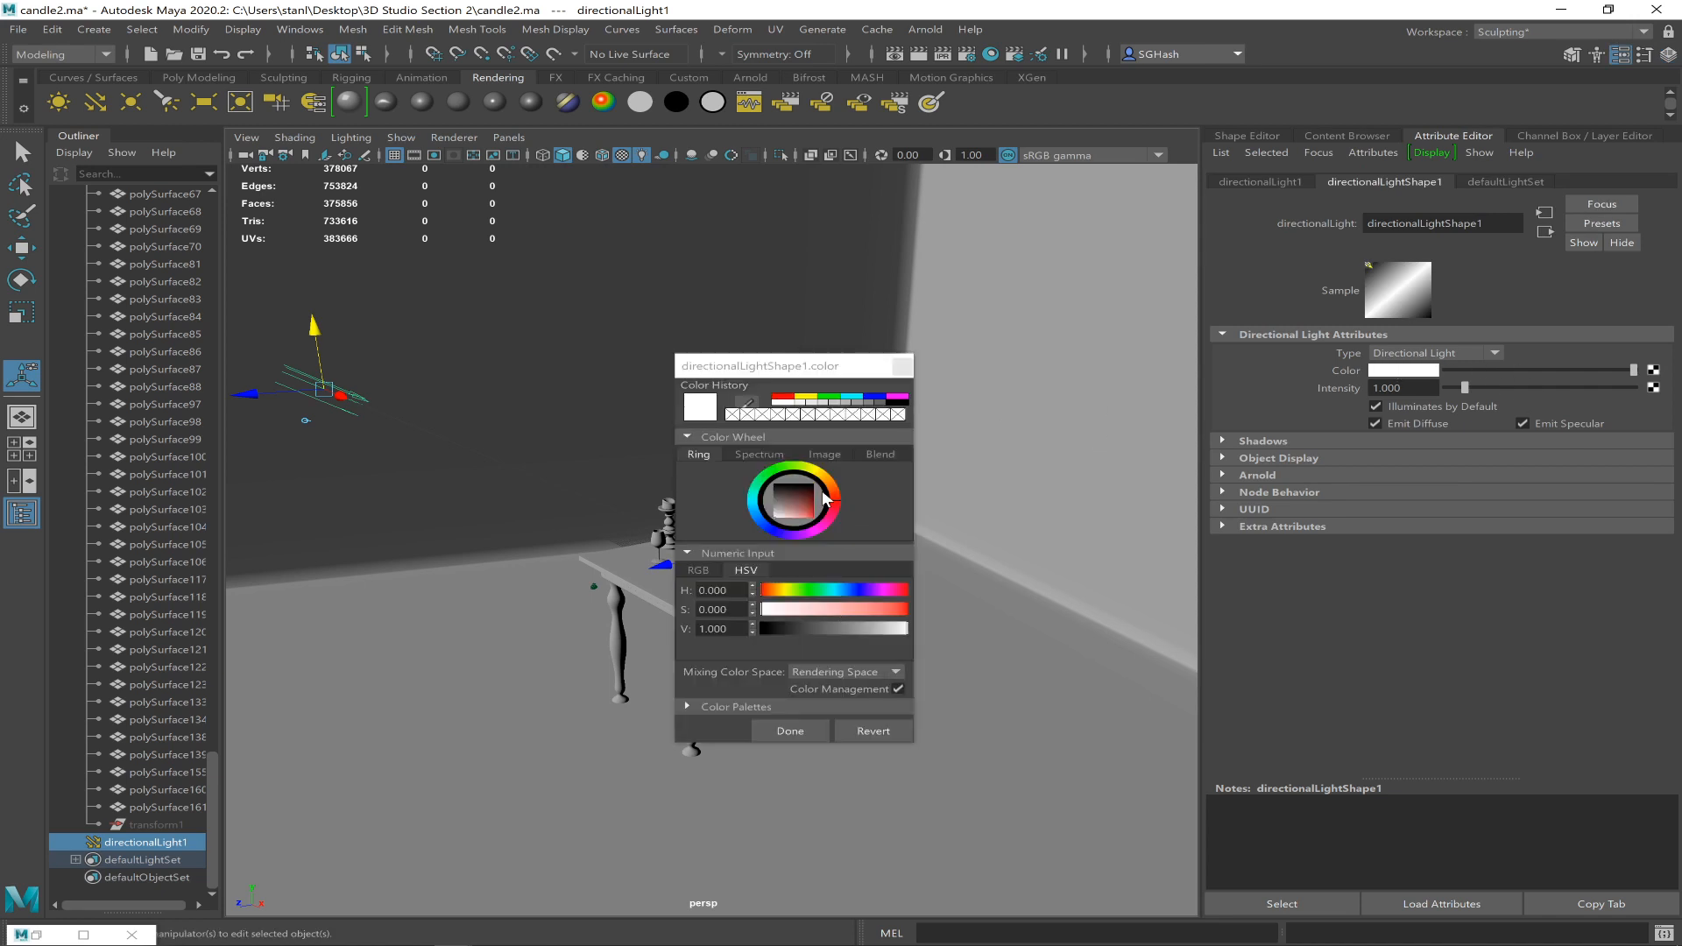
left_click_drag(830, 485, 825, 483)
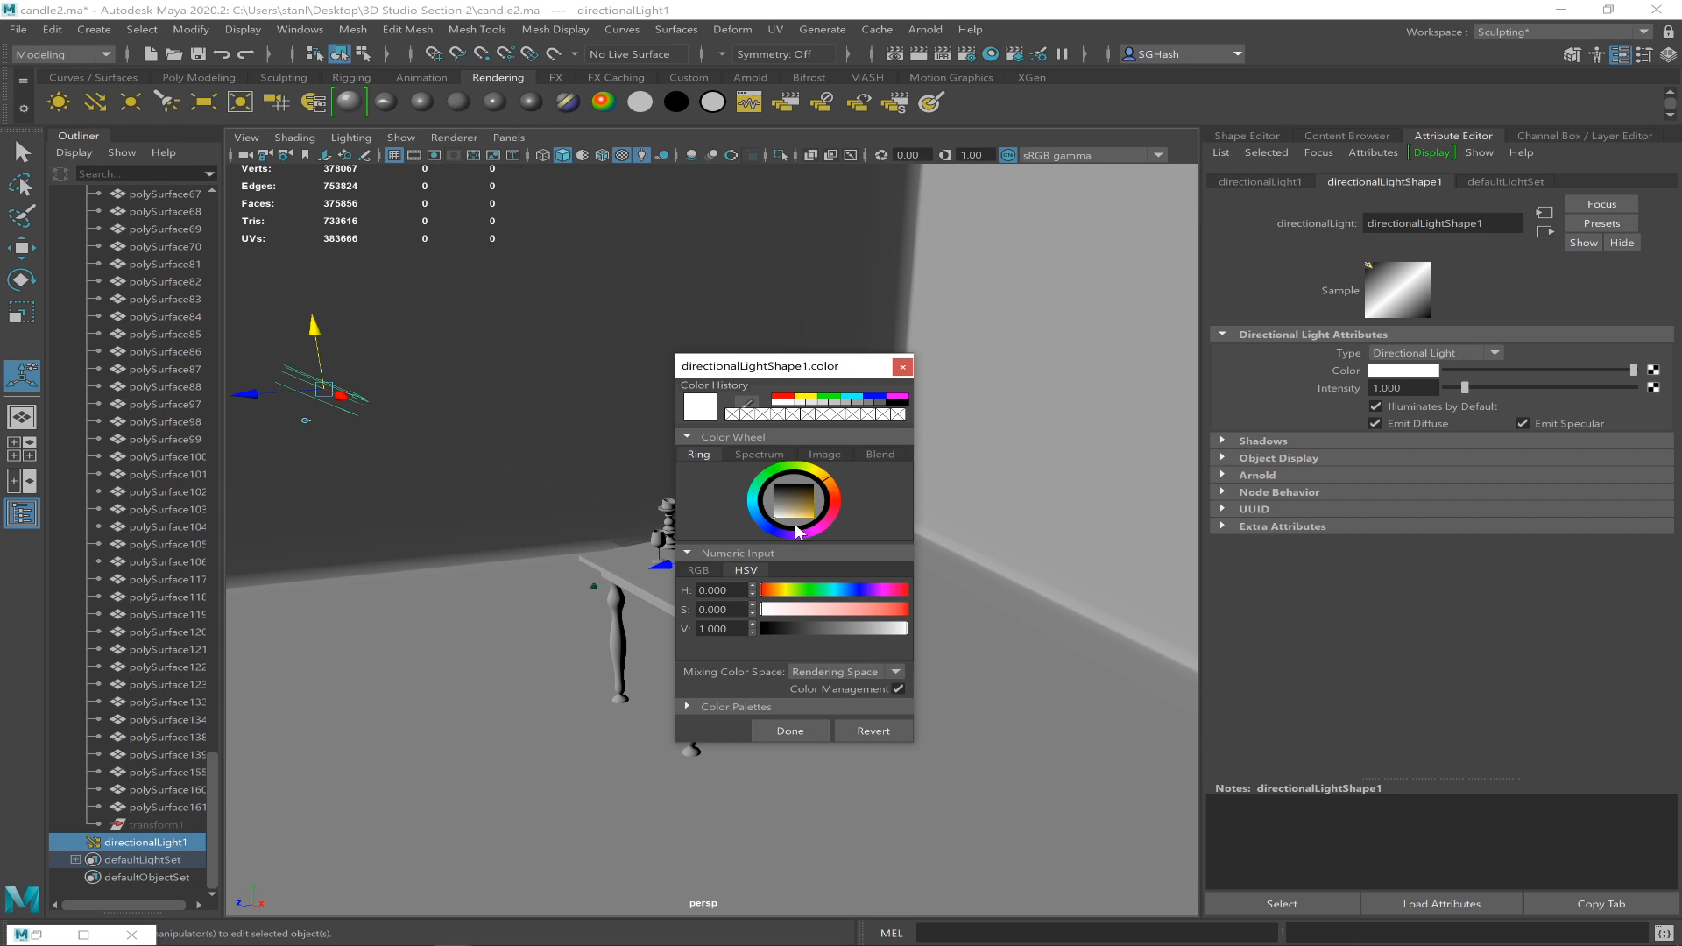
left_click_drag(786, 515, 784, 520)
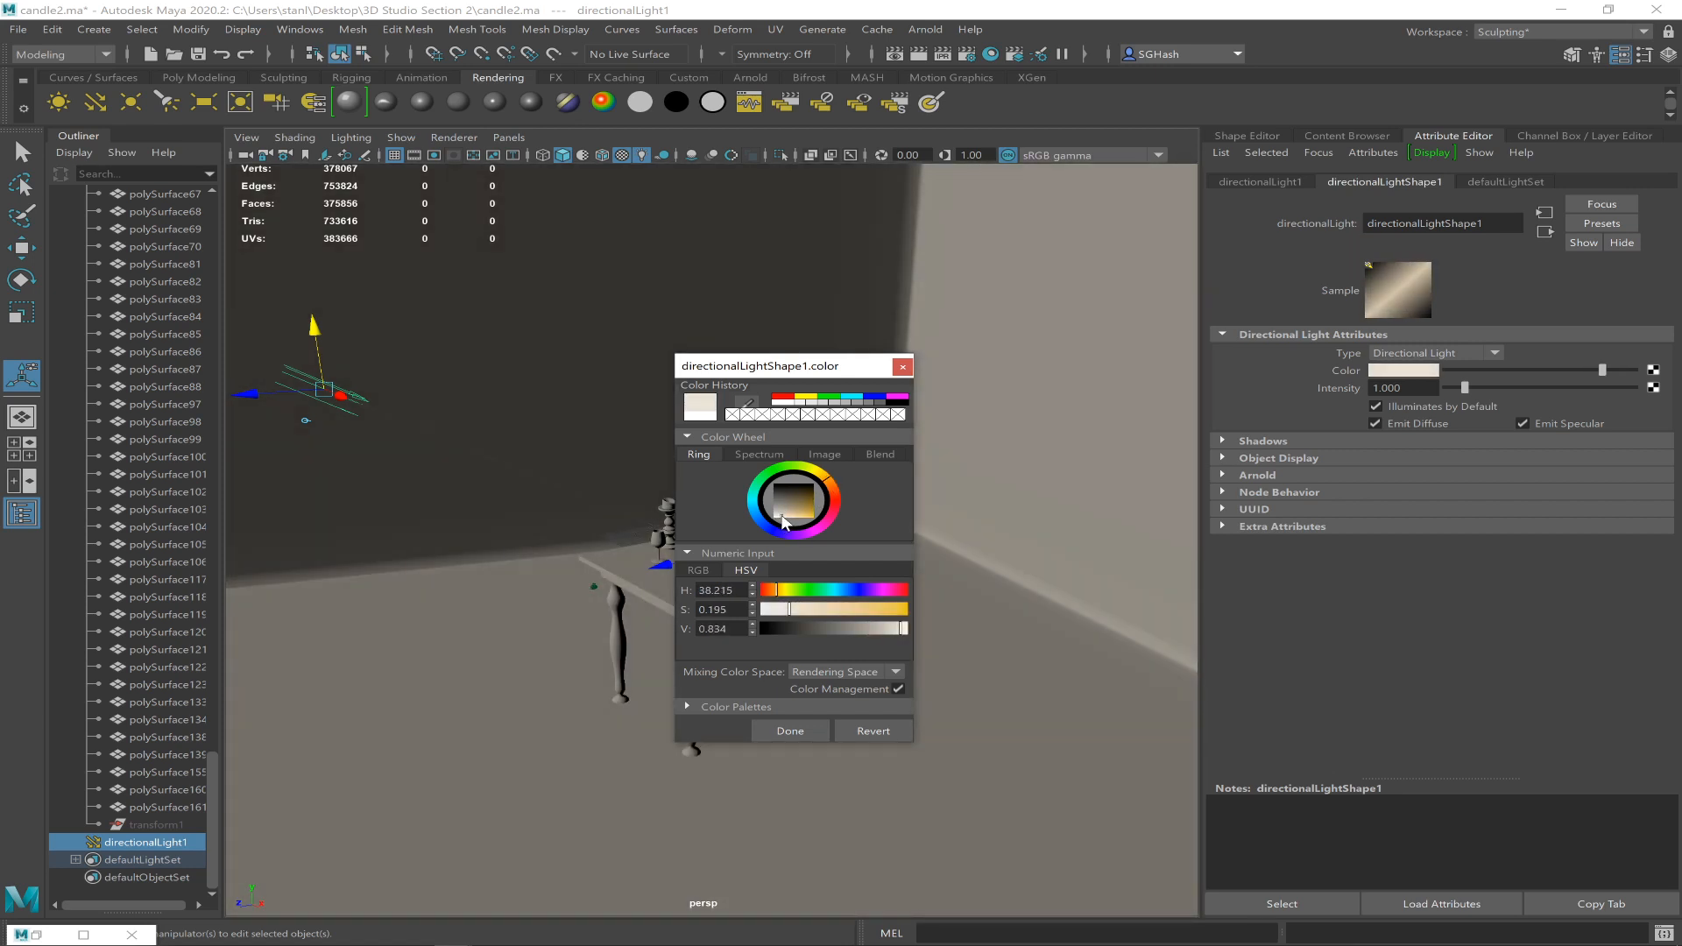
left_click(788, 730)
- Raise the directional light's intensity to about 4.417
mouse_move(1462, 391)
left_mouse_down()
mouse_move(1648, 385)
mouse_move(1446, 389)
mouse_move(1645, 377)
mouse_move(1459, 379)
mouse_move(1605, 376)
mouse_move(1472, 386)
mouse_move(1490, 377)
left_mouse_up()
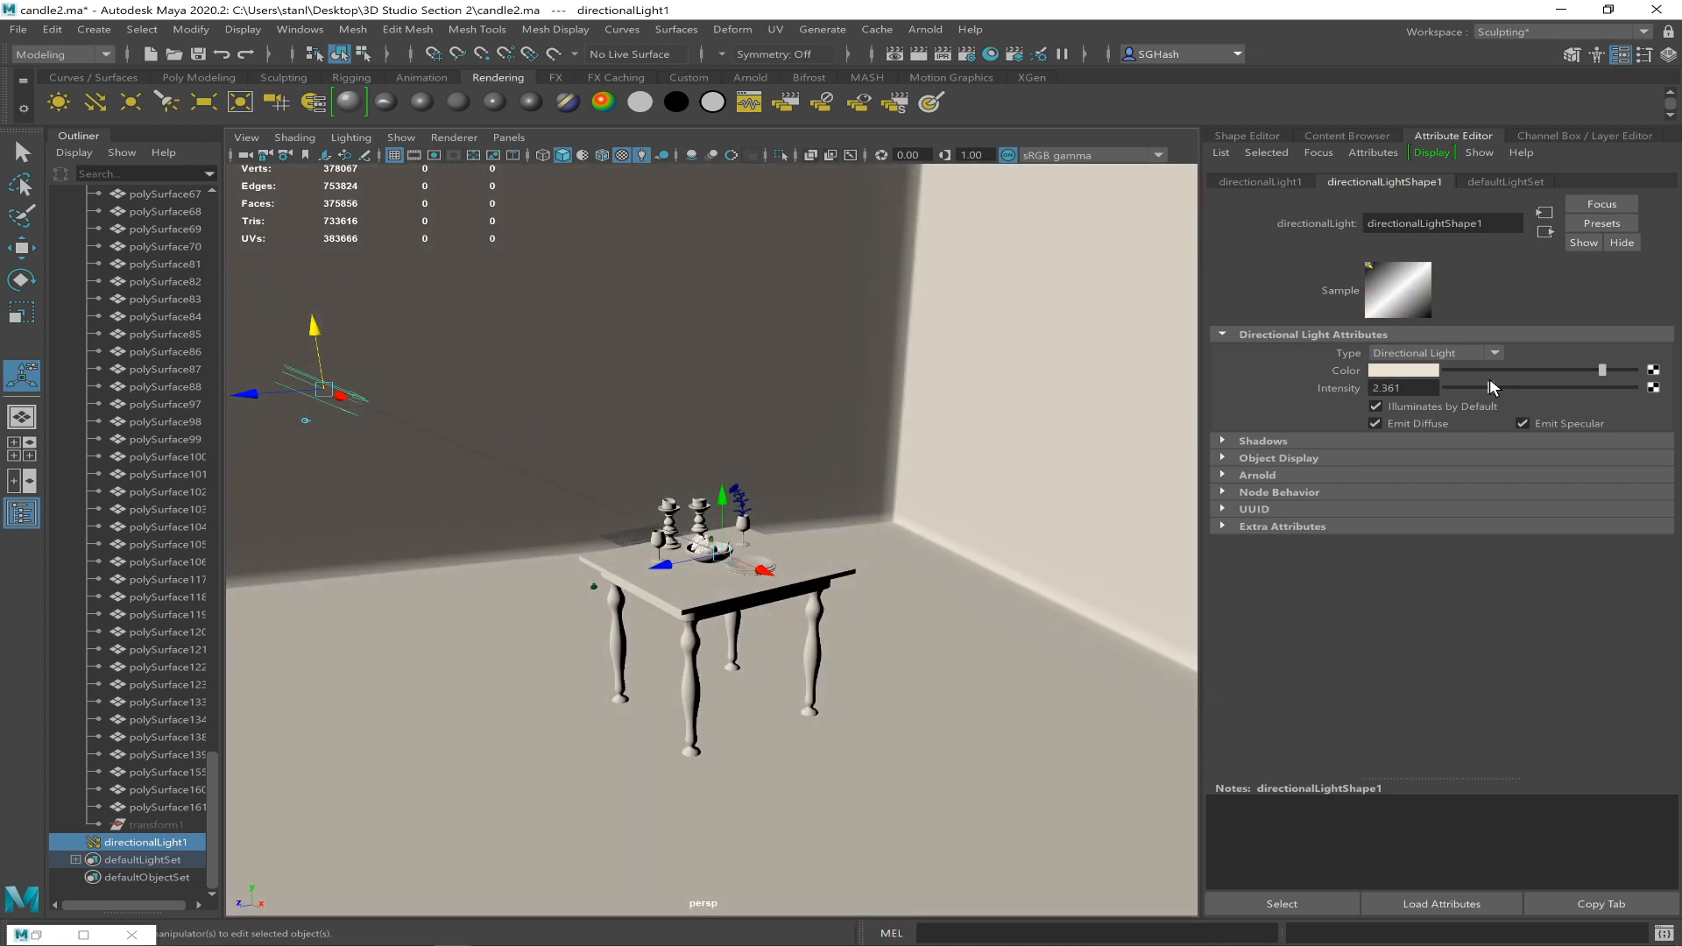
left_click(1263, 439)
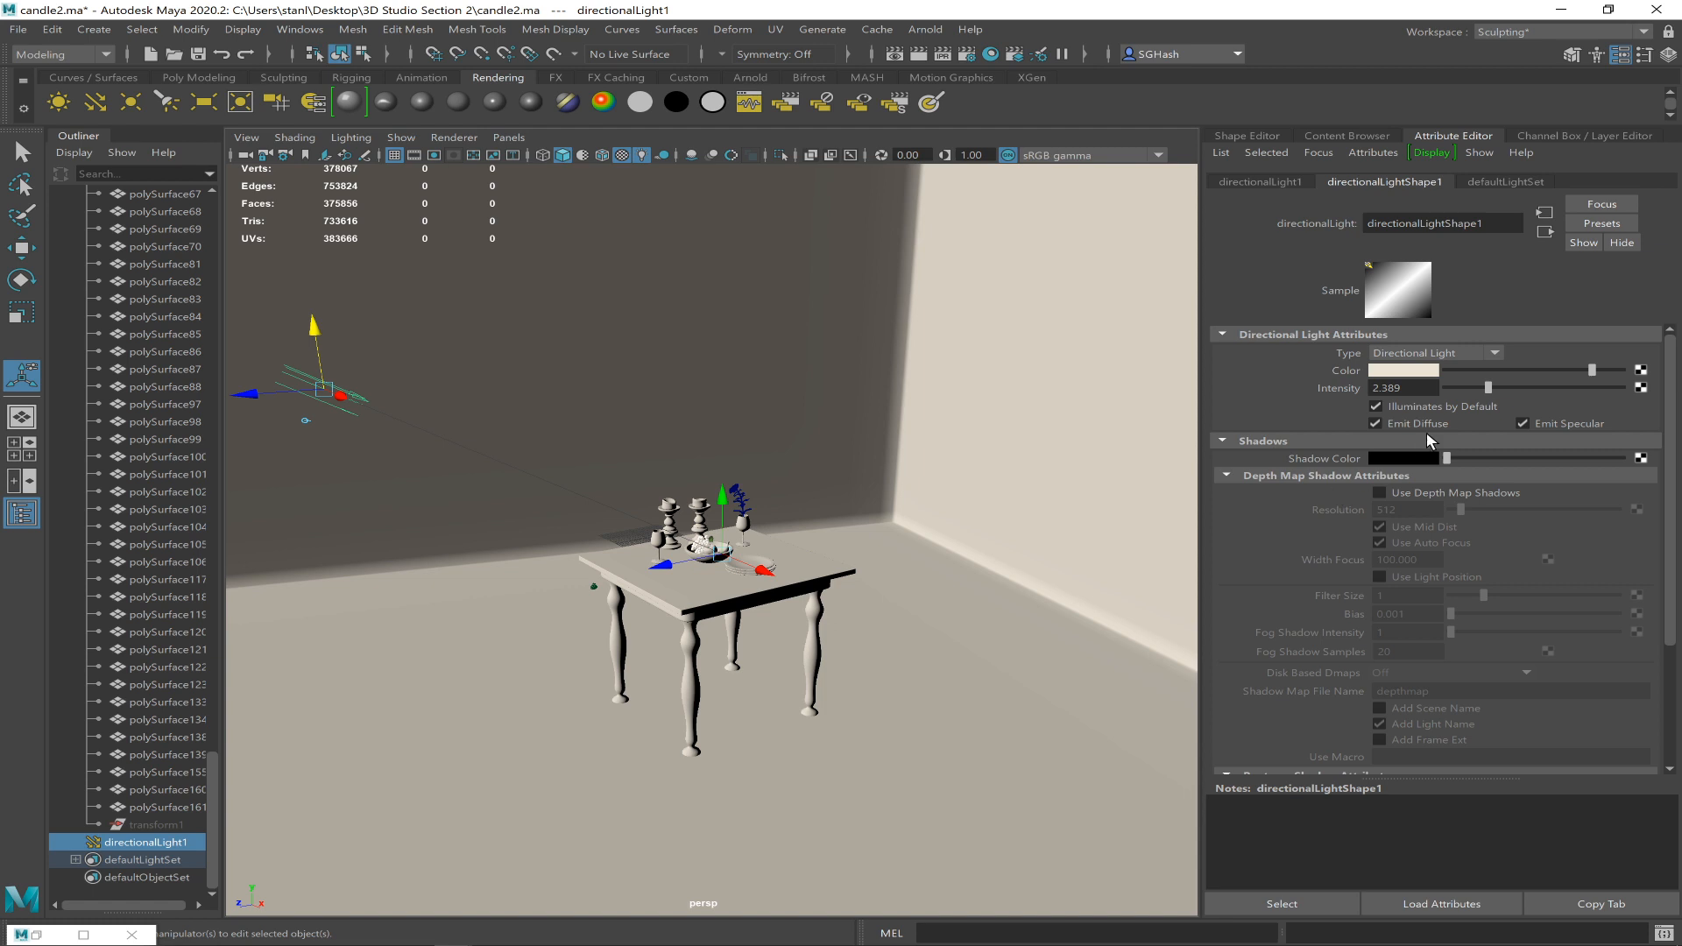
left_click(1259, 440)
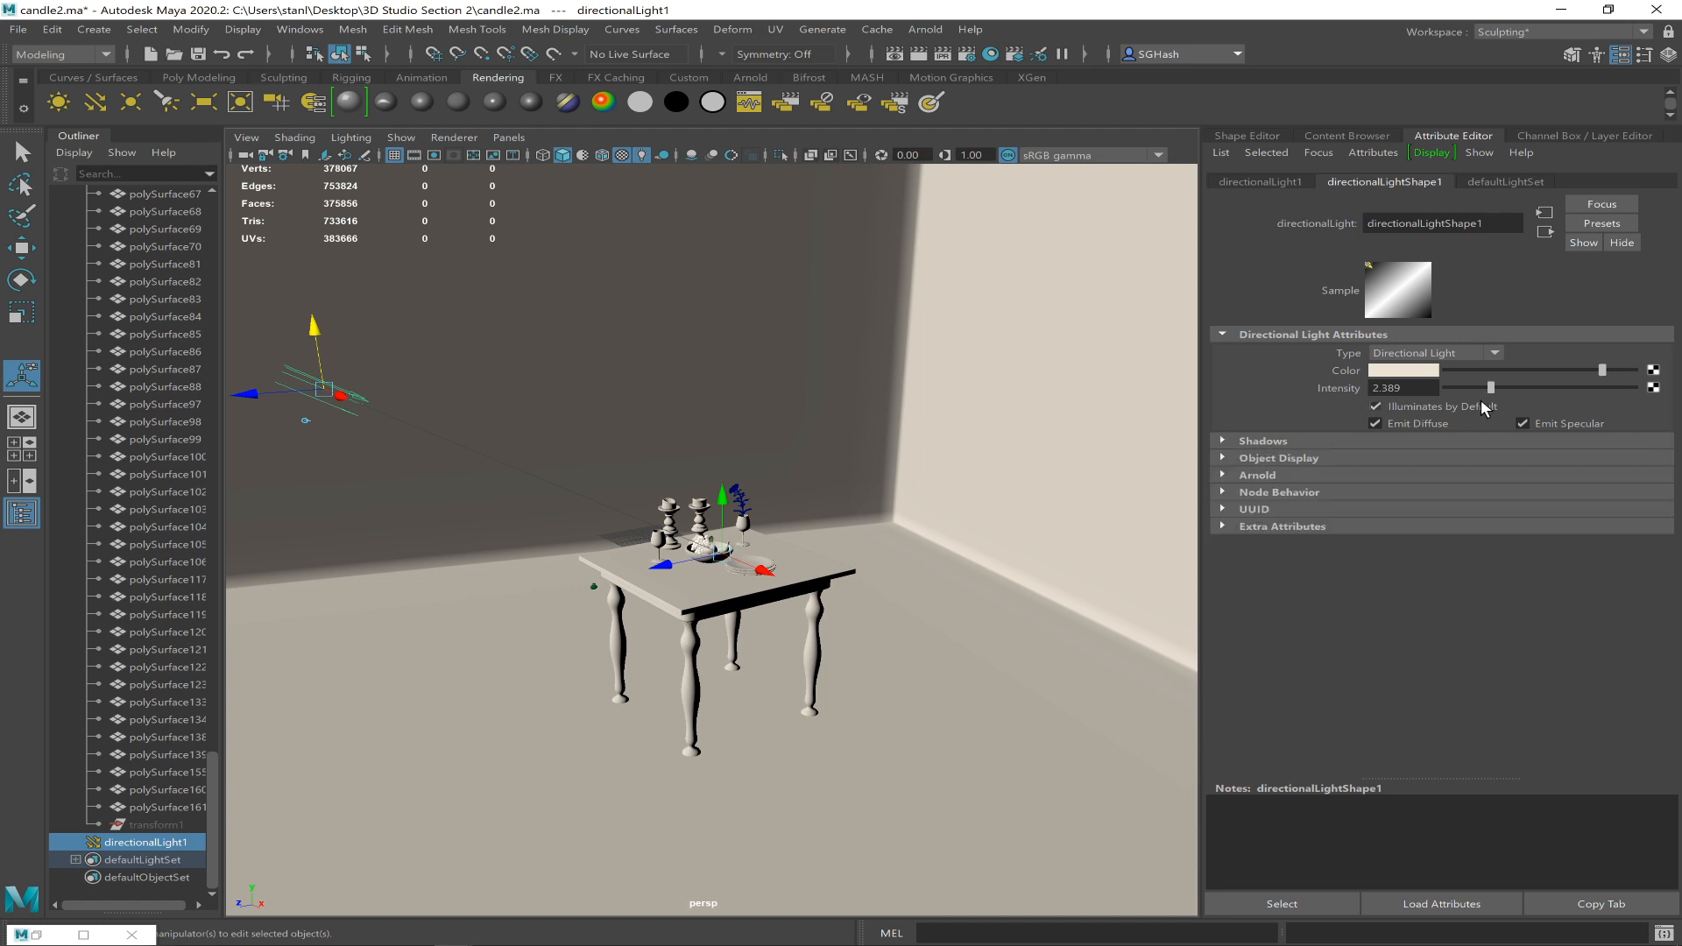
mouse_move(1510, 394)
left_mouse_down()
mouse_move(1539, 386)
mouse_move(1488, 390)
mouse_move(1529, 392)
left_mouse_up()
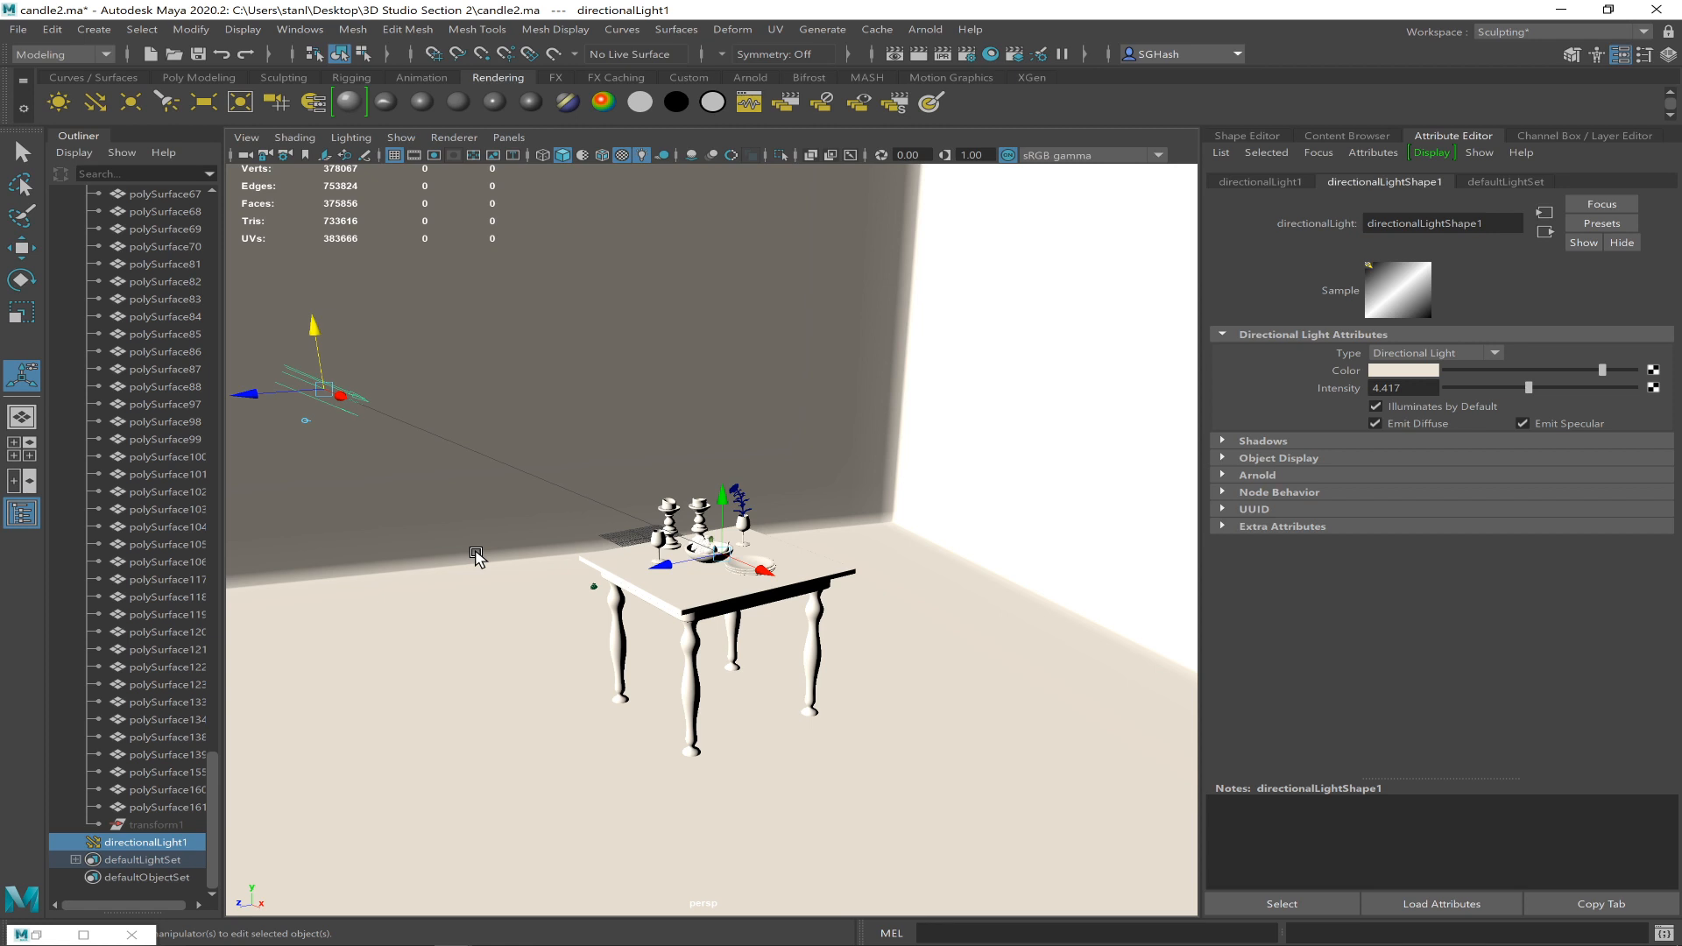
- Shift the directional light higher above the table and render the scene from rendercam in the Render View
left_click_drag(326, 396, 351, 311)
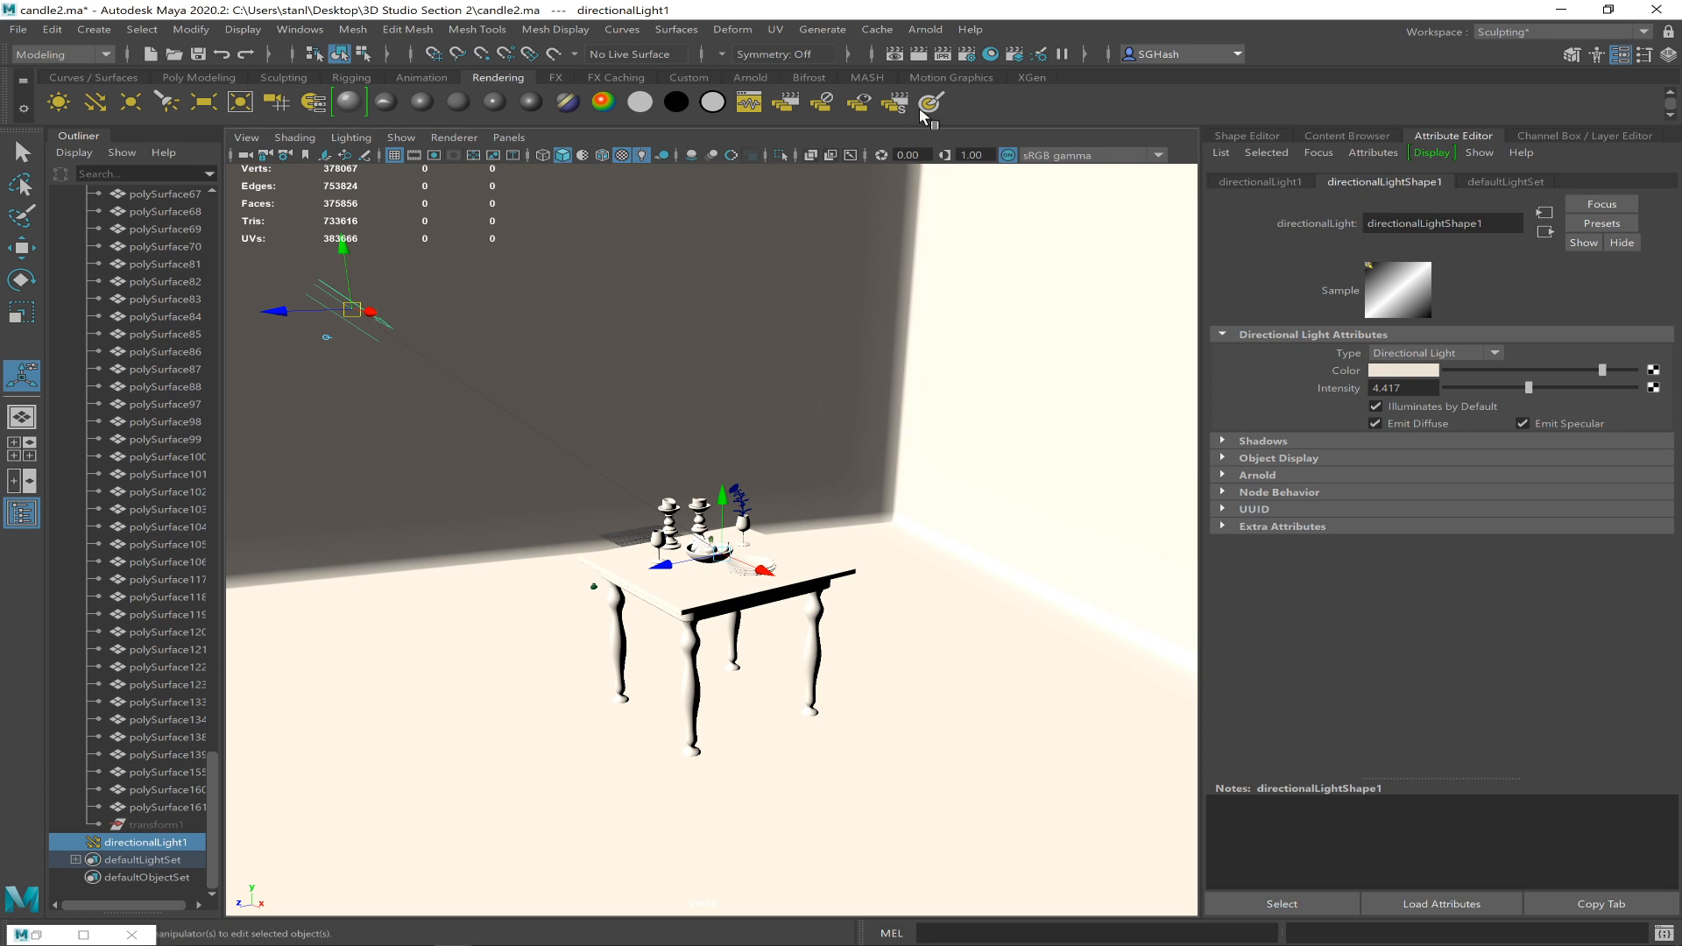
left_click(916, 54)
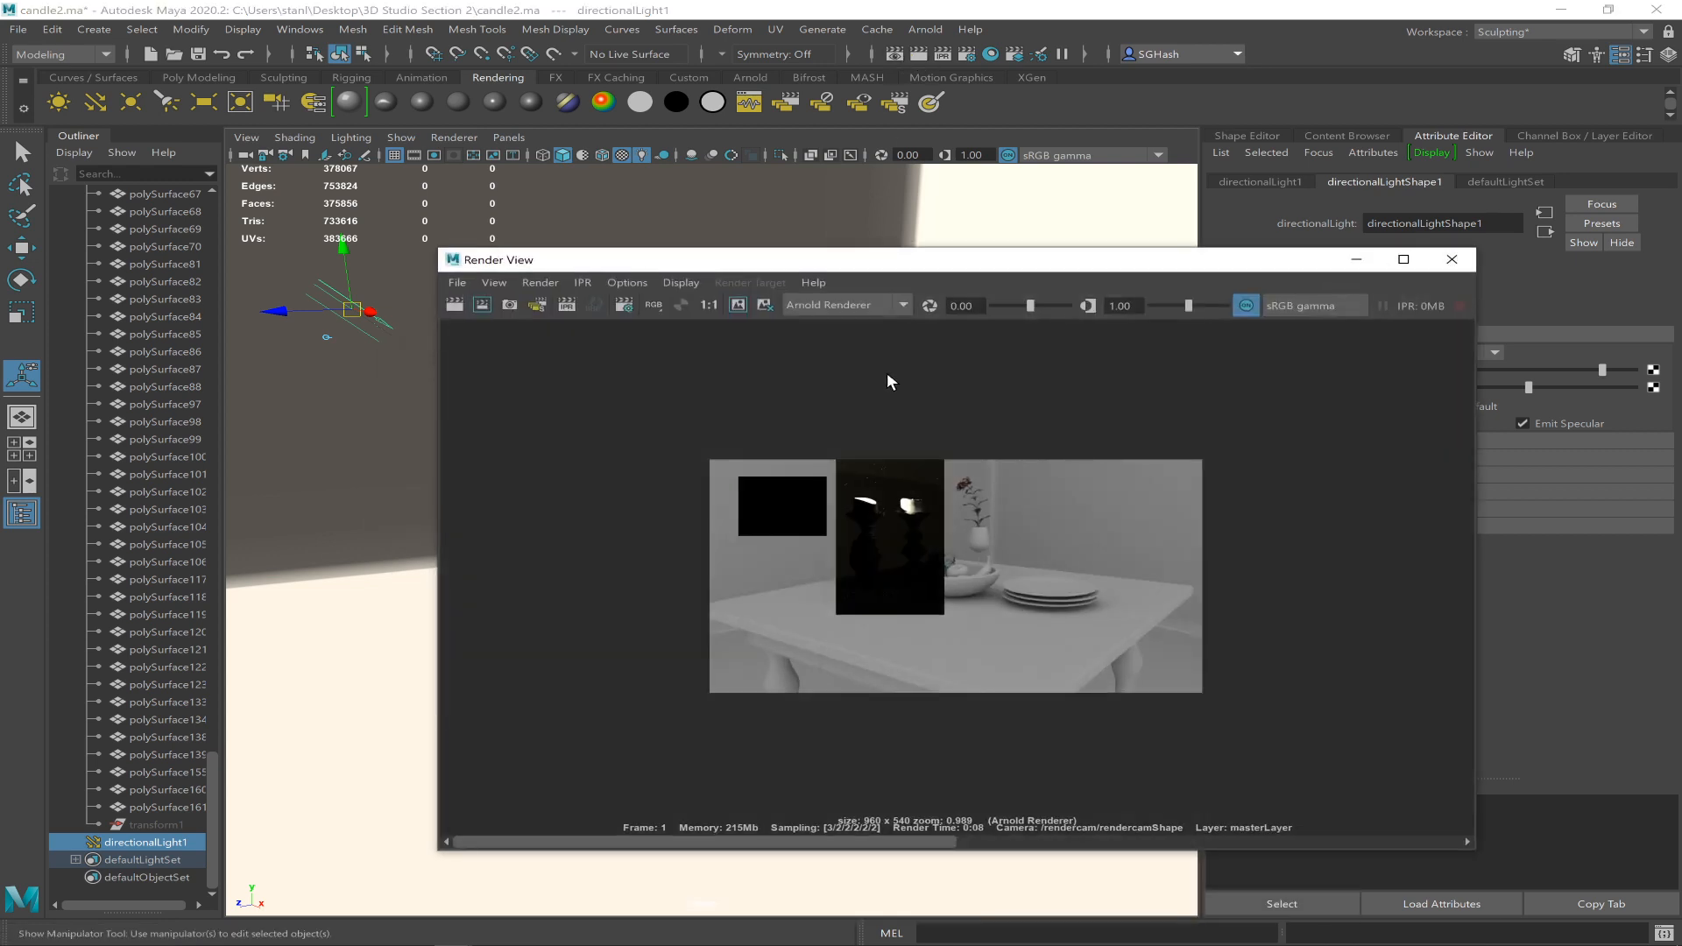
left_click_drag(799, 260, 1063, 239)
left_click(806, 263)
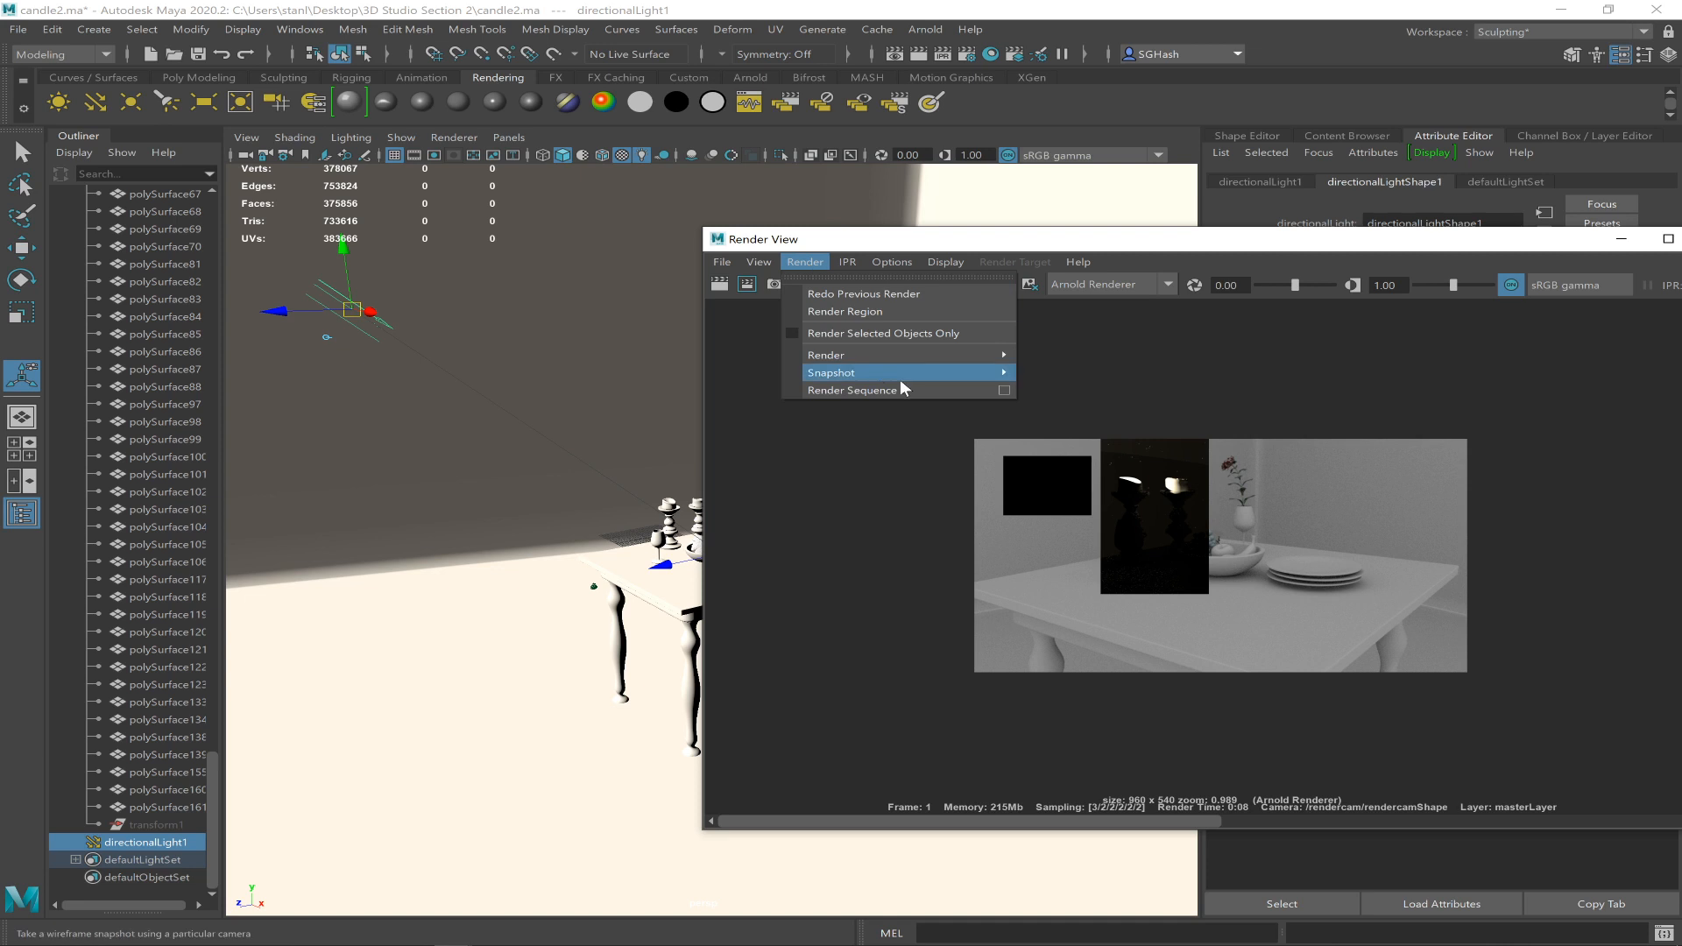
mouse_move(966, 354)
left_click(1065, 403)
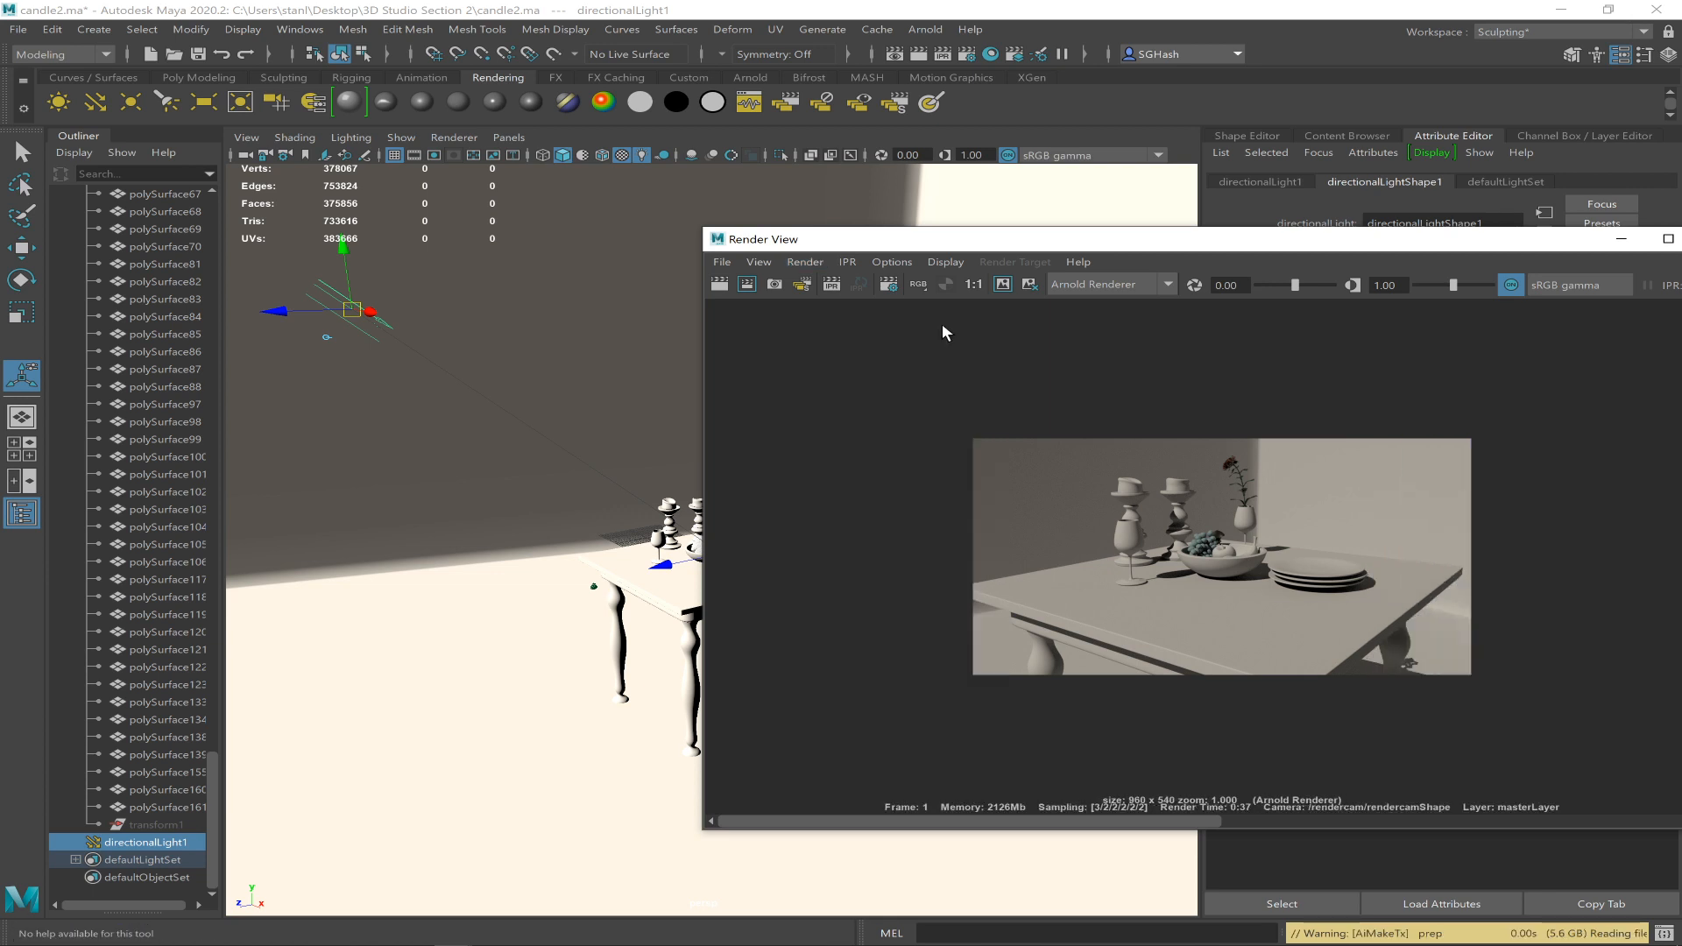
- Collapse the grapes1MeshGroup hierarchy in the Outliner and keep the current render in the Render View for comparison
left_click_drag(1144, 242, 911, 273)
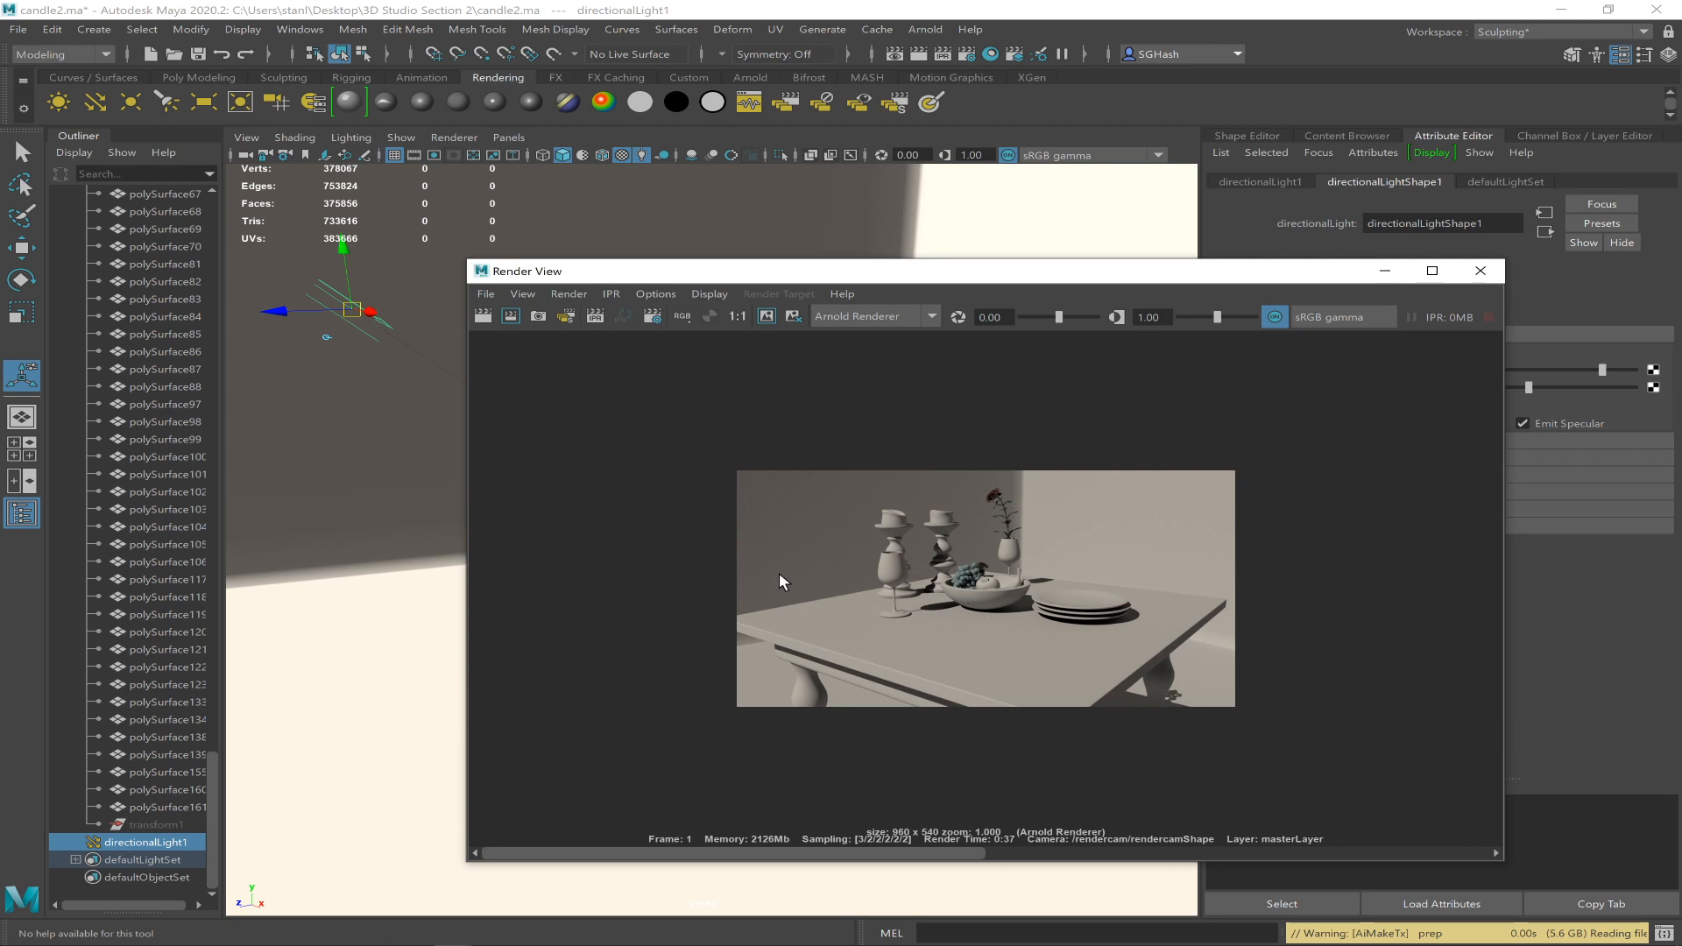
left_click_drag(209, 802, 208, 278)
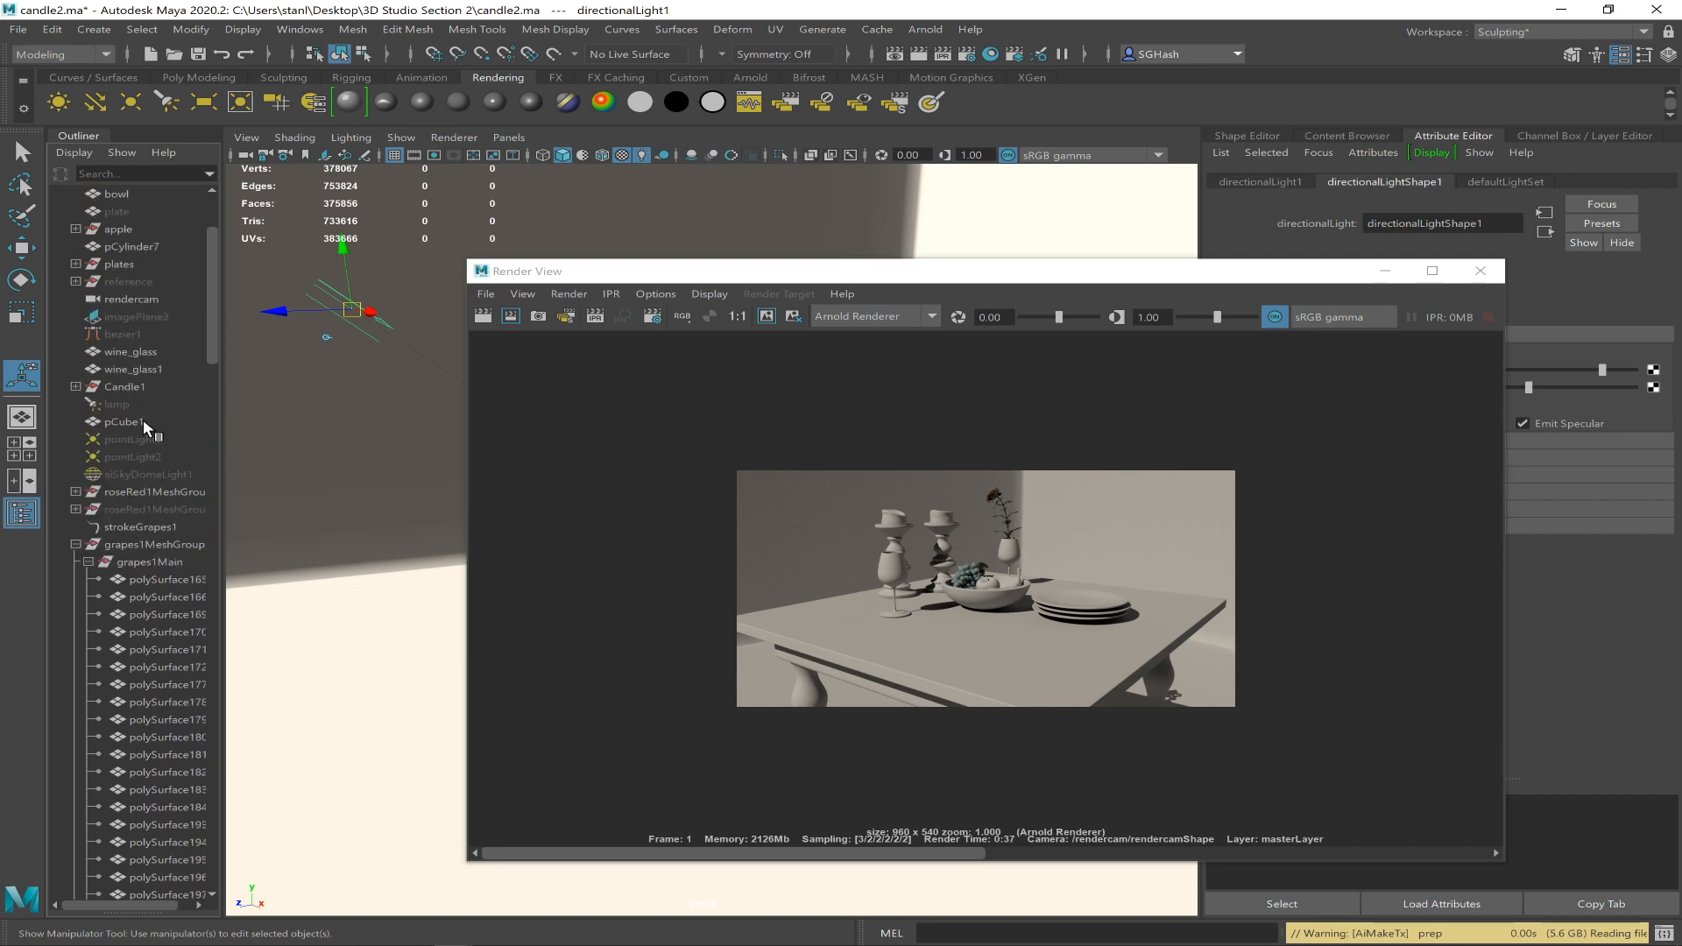
left_click(76, 544)
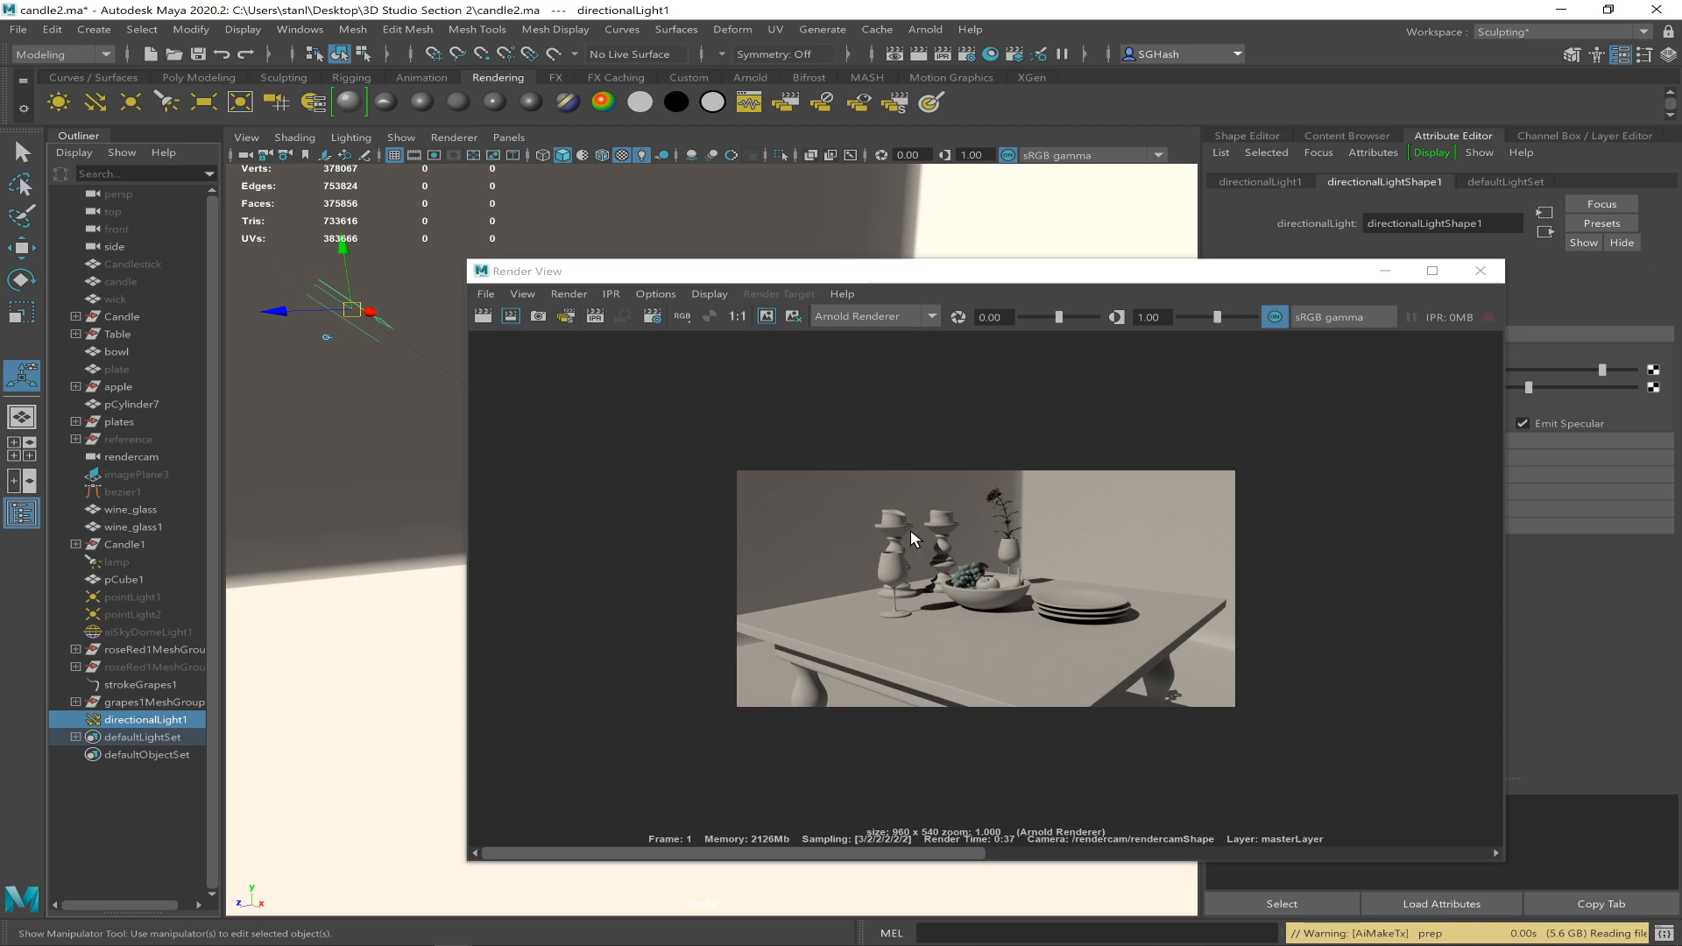
left_click(766, 317)
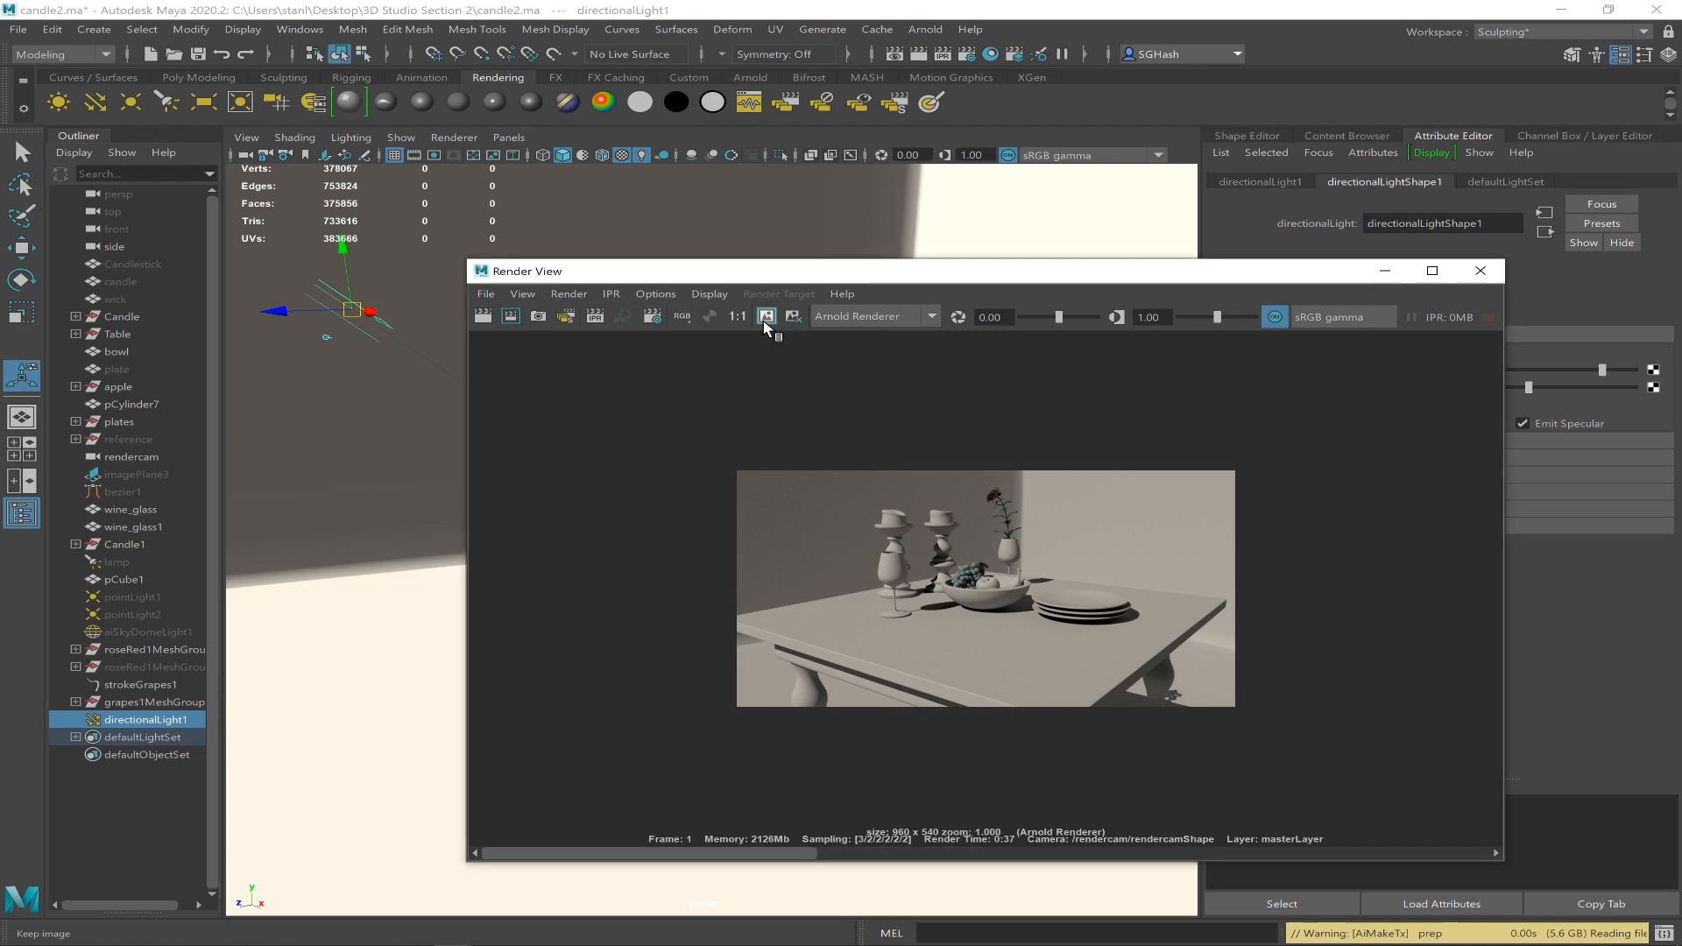
mouse_move(666, 850)
left_mouse_down()
mouse_move(1421, 825)
mouse_move(648, 823)
left_mouse_up()
- Move the directional light higher and closer to the table, still aimed at the bowl, and render rendercam again
left_click_drag(968, 279, 1232, 291)
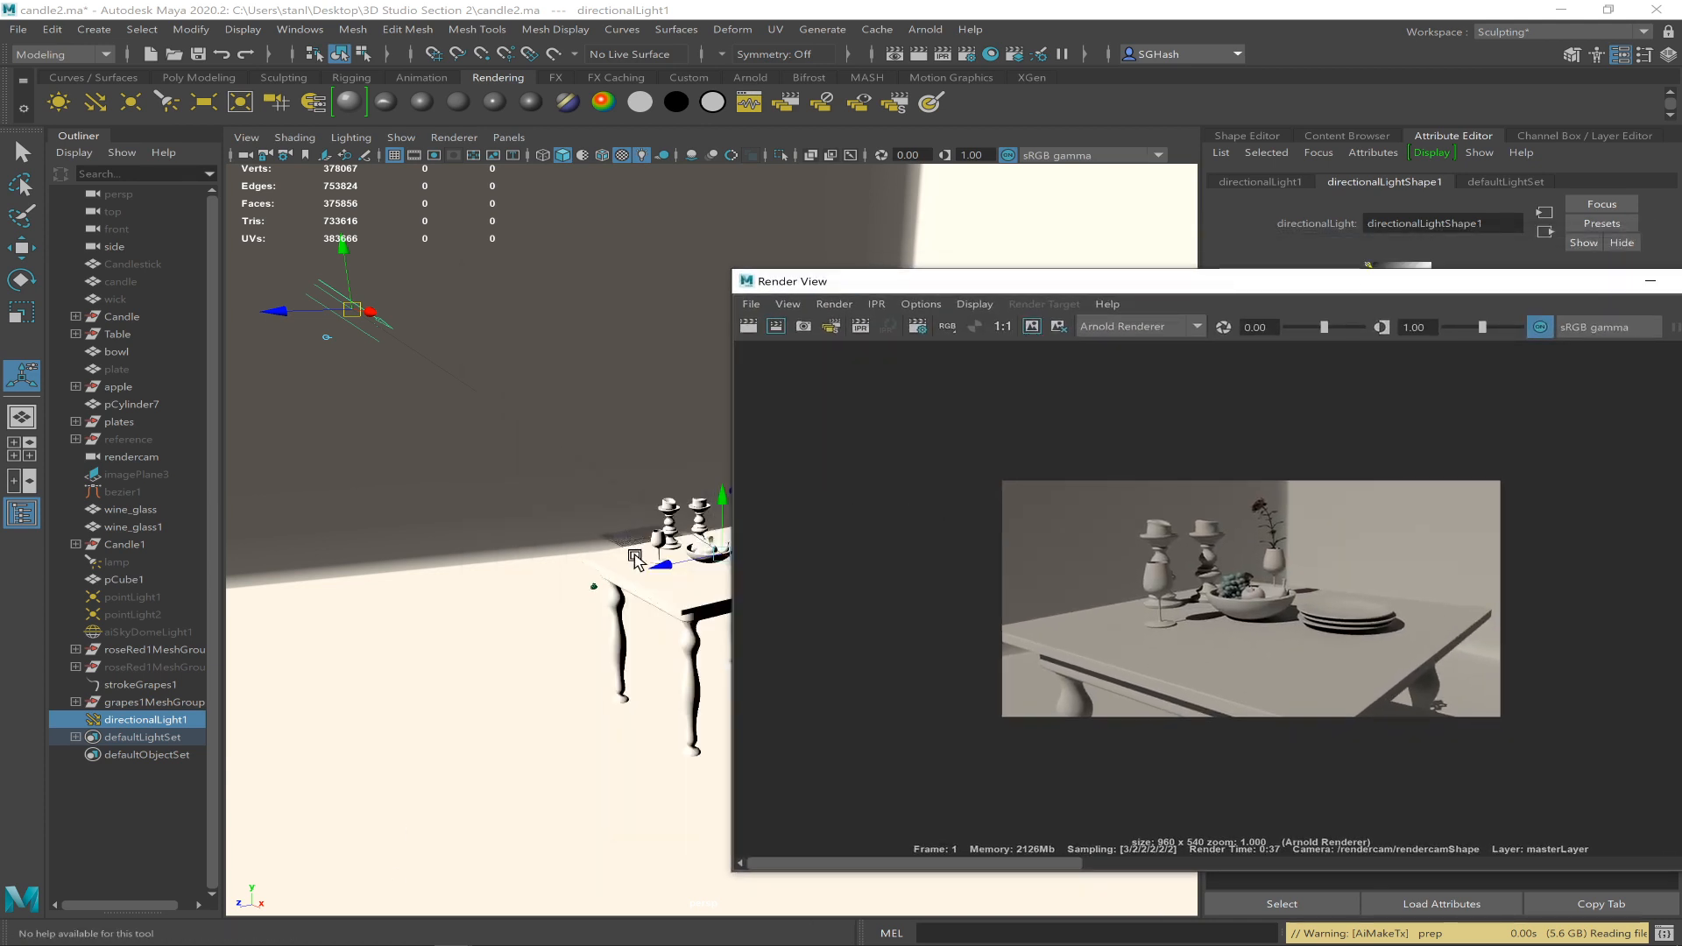
right_click_drag(536, 480, 331, 440, "alt")
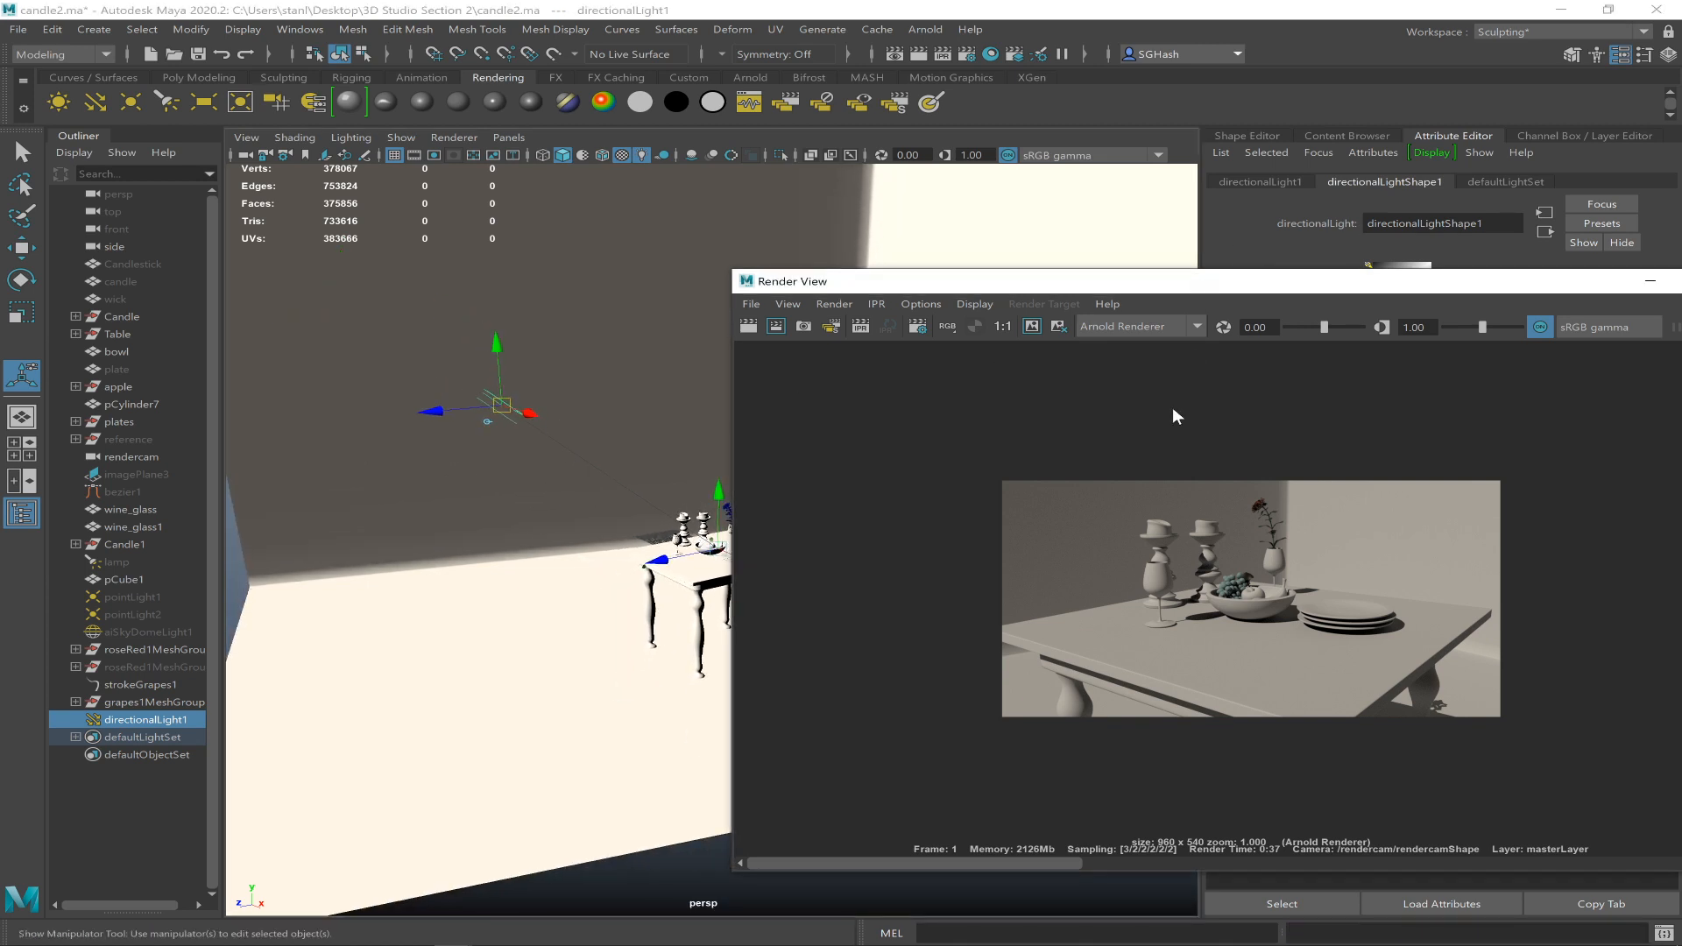
left_click_drag(1198, 286, 1204, 469)
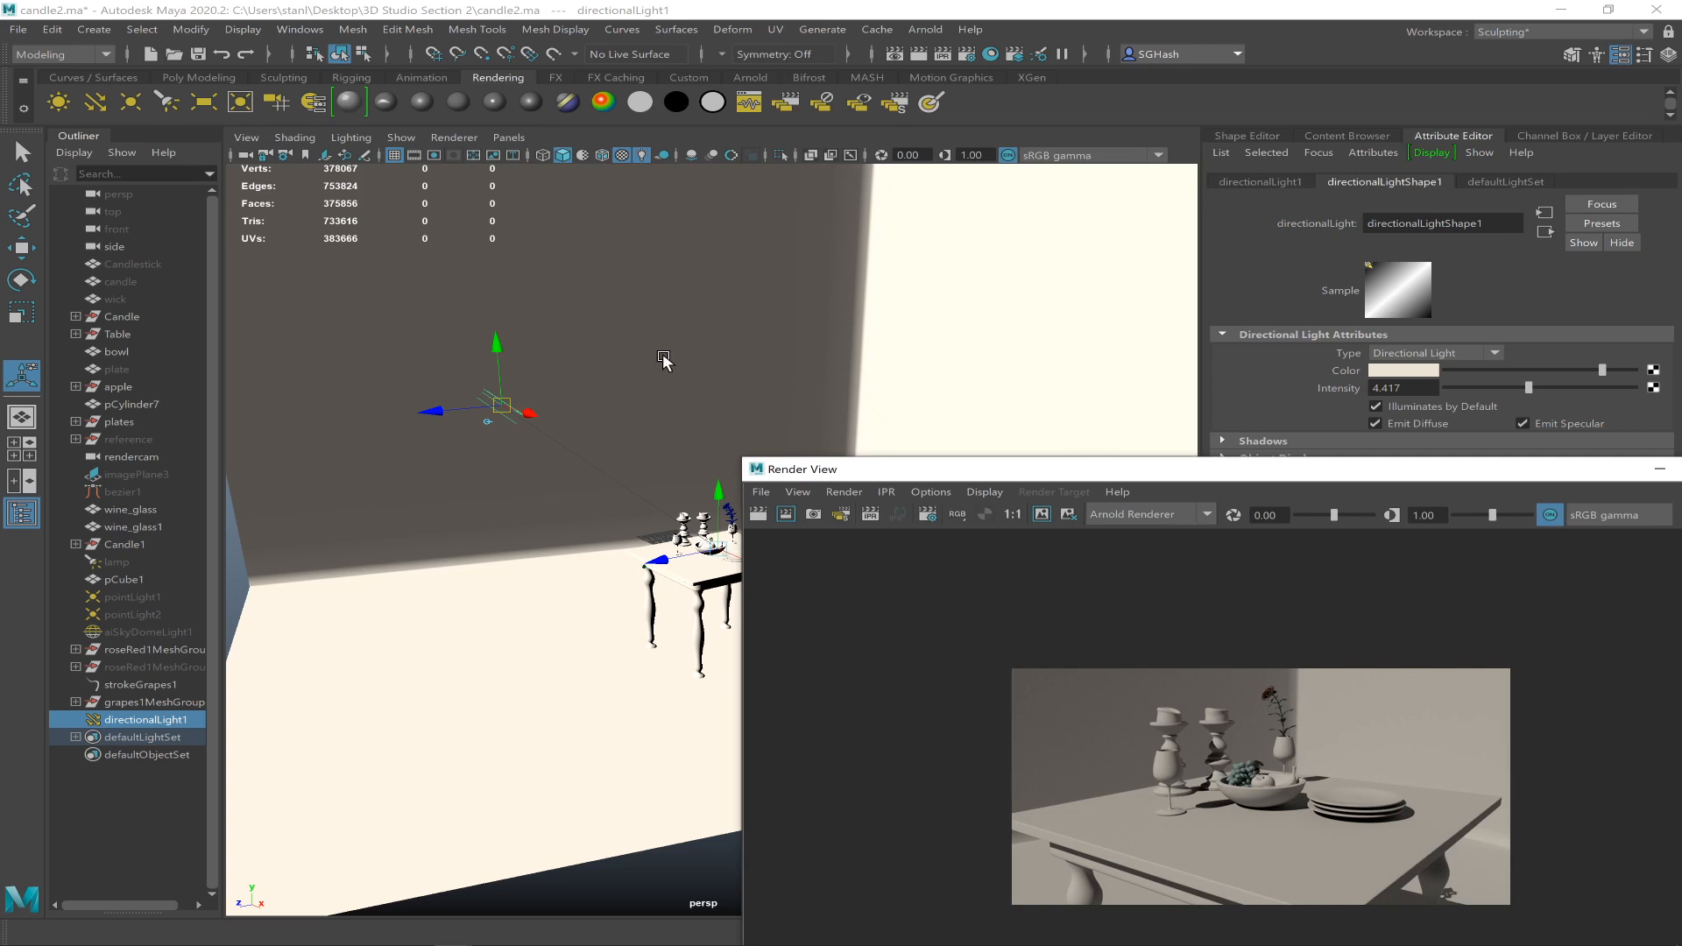
left_click_drag(503, 404, 714, 289)
left_click_drag(591, 333, 641, 303)
left_click_drag(999, 478, 613, 248)
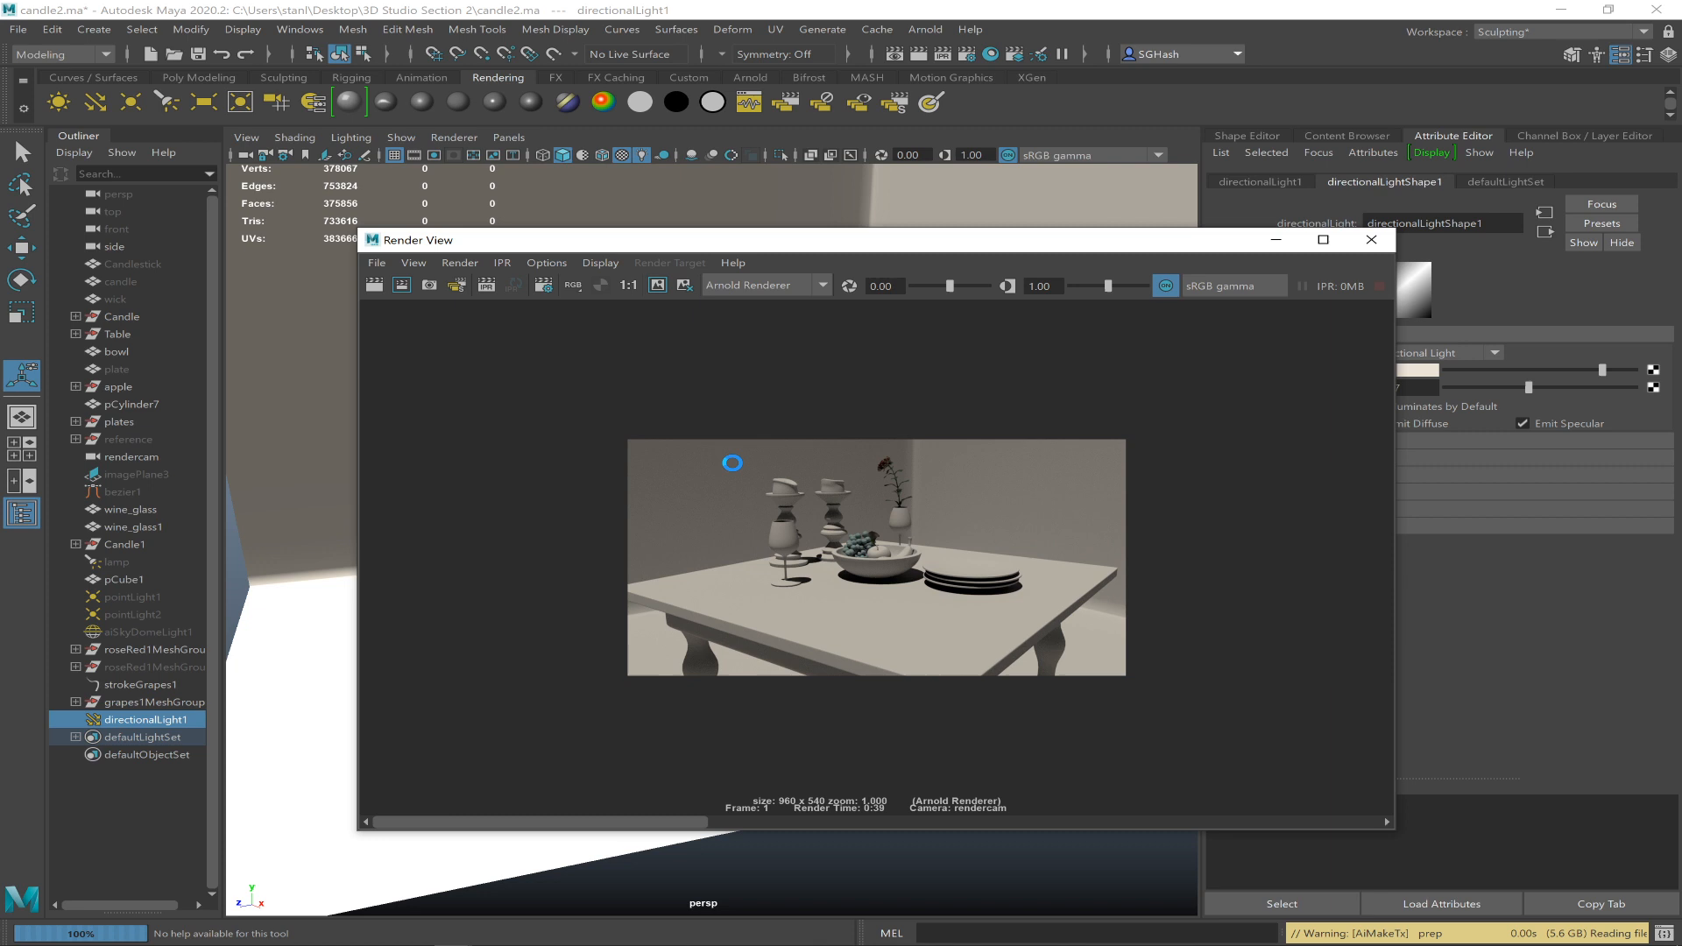
- Compare the new render with the kept one, checking the shadows and the brightness of the walls and table
left_click_drag(944, 243, 788, 198)
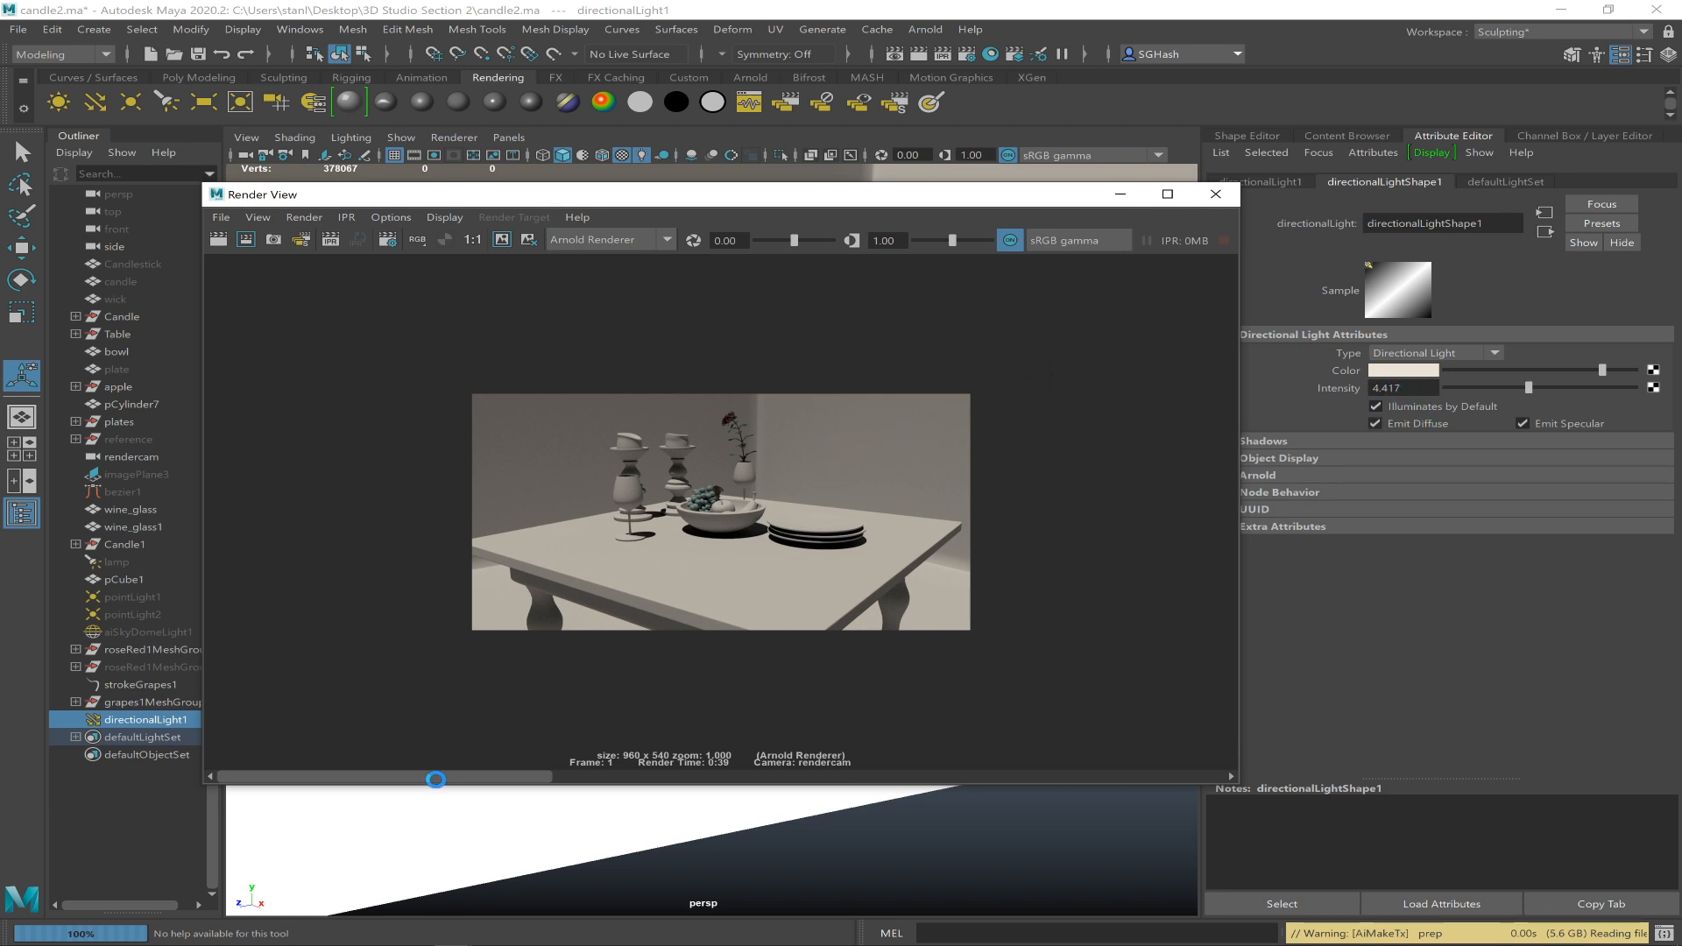
left_click_drag(435, 779, 670, 747)
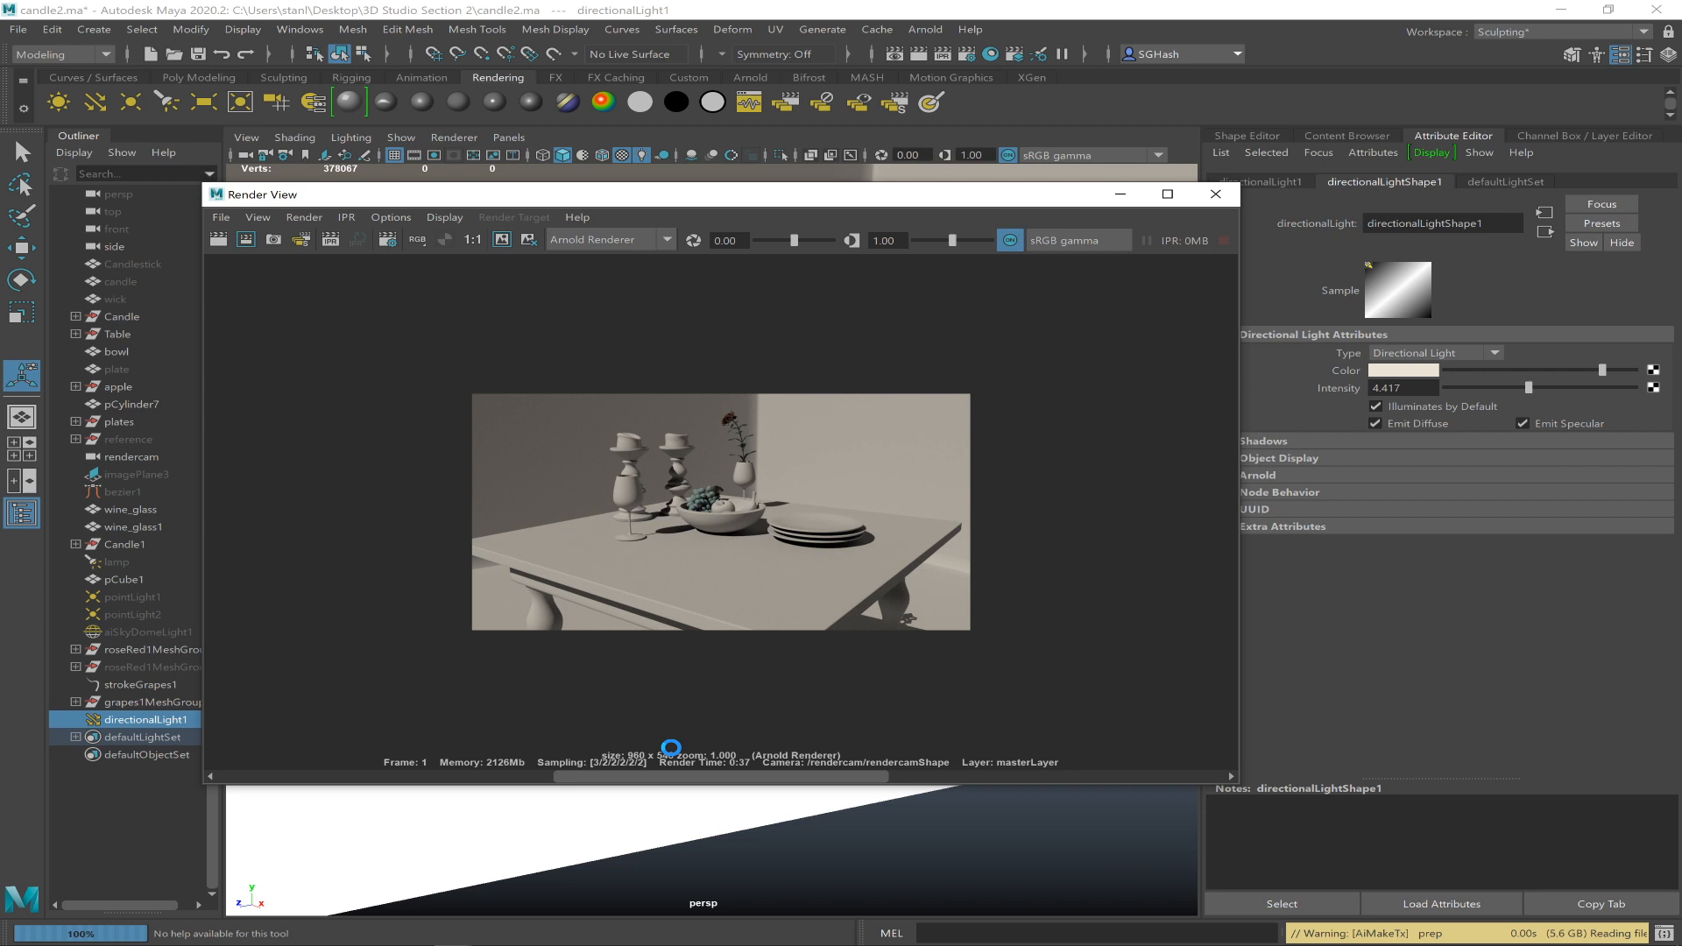
left_click_drag(671, 748, 353, 747)
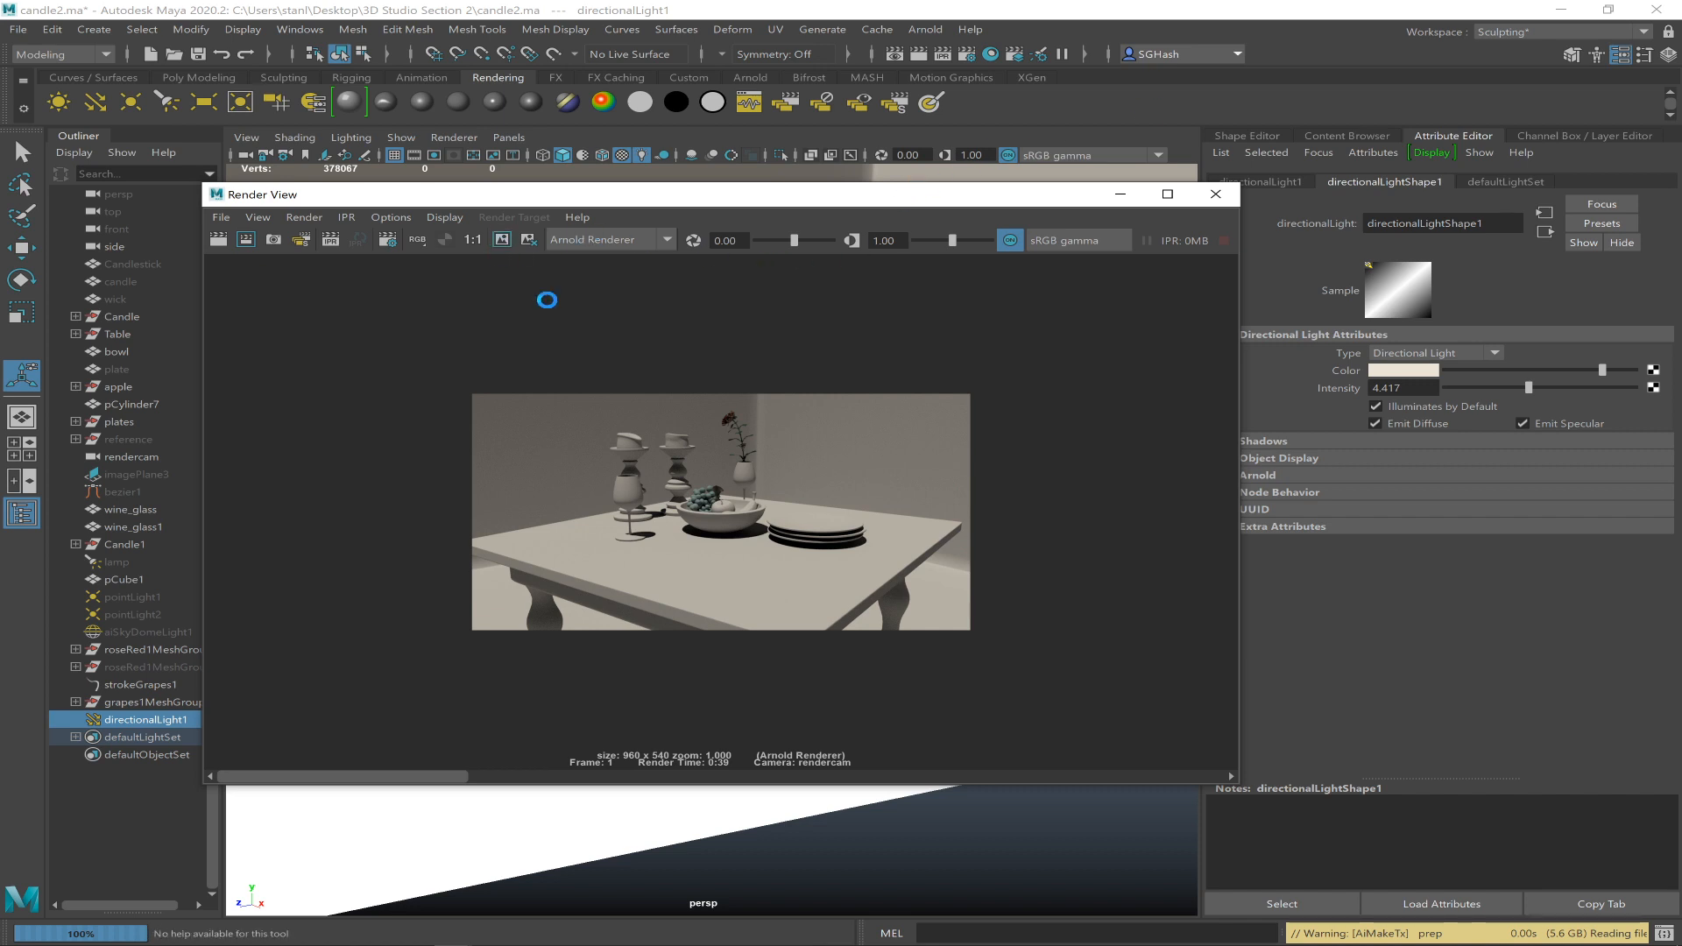
- Move the directional light away from above the table to one side, keeping it aimed at the bowl
left_click_drag(857, 197, 1548, 301)
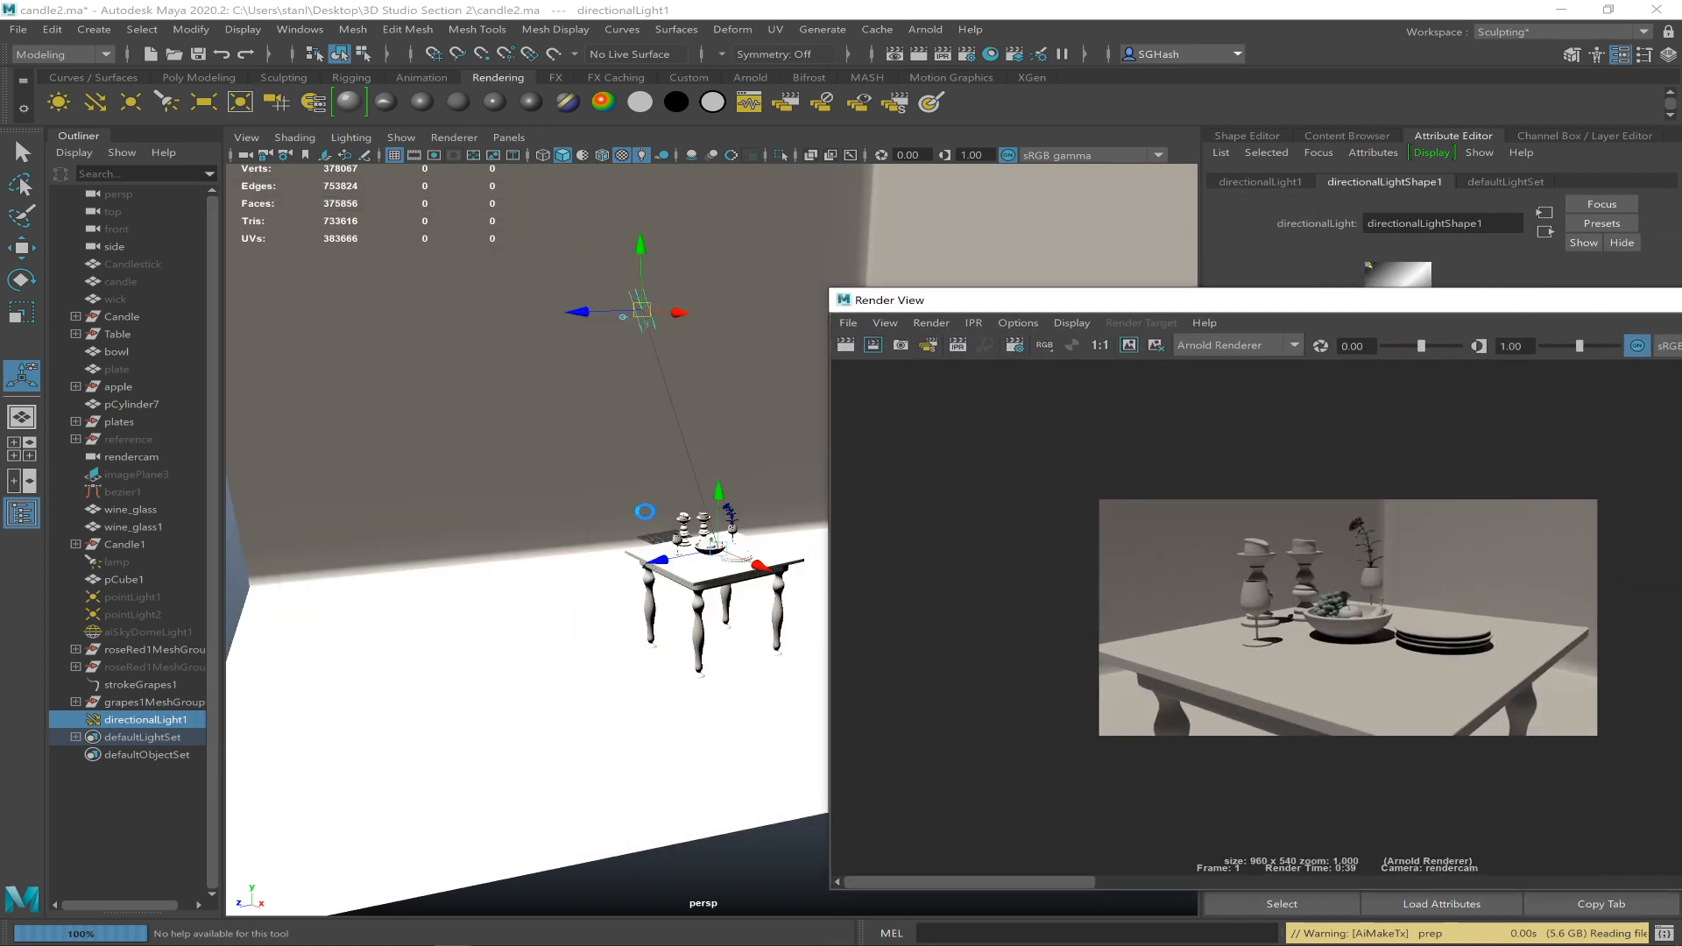
left_click_drag(674, 499, 624, 495, "alt")
mouse_move(626, 303)
left_mouse_down()
mouse_move(420, 412)
mouse_move(377, 491)
mouse_move(387, 511)
mouse_move(368, 492)
mouse_move(364, 552)
mouse_move(398, 465)
mouse_move(375, 519)
mouse_move(426, 680)
left_mouse_up()
- Change the directional light's colour to a more saturated, warm peach-orange
left_click_drag(1453, 307, 764, 311)
left_click(1424, 371)
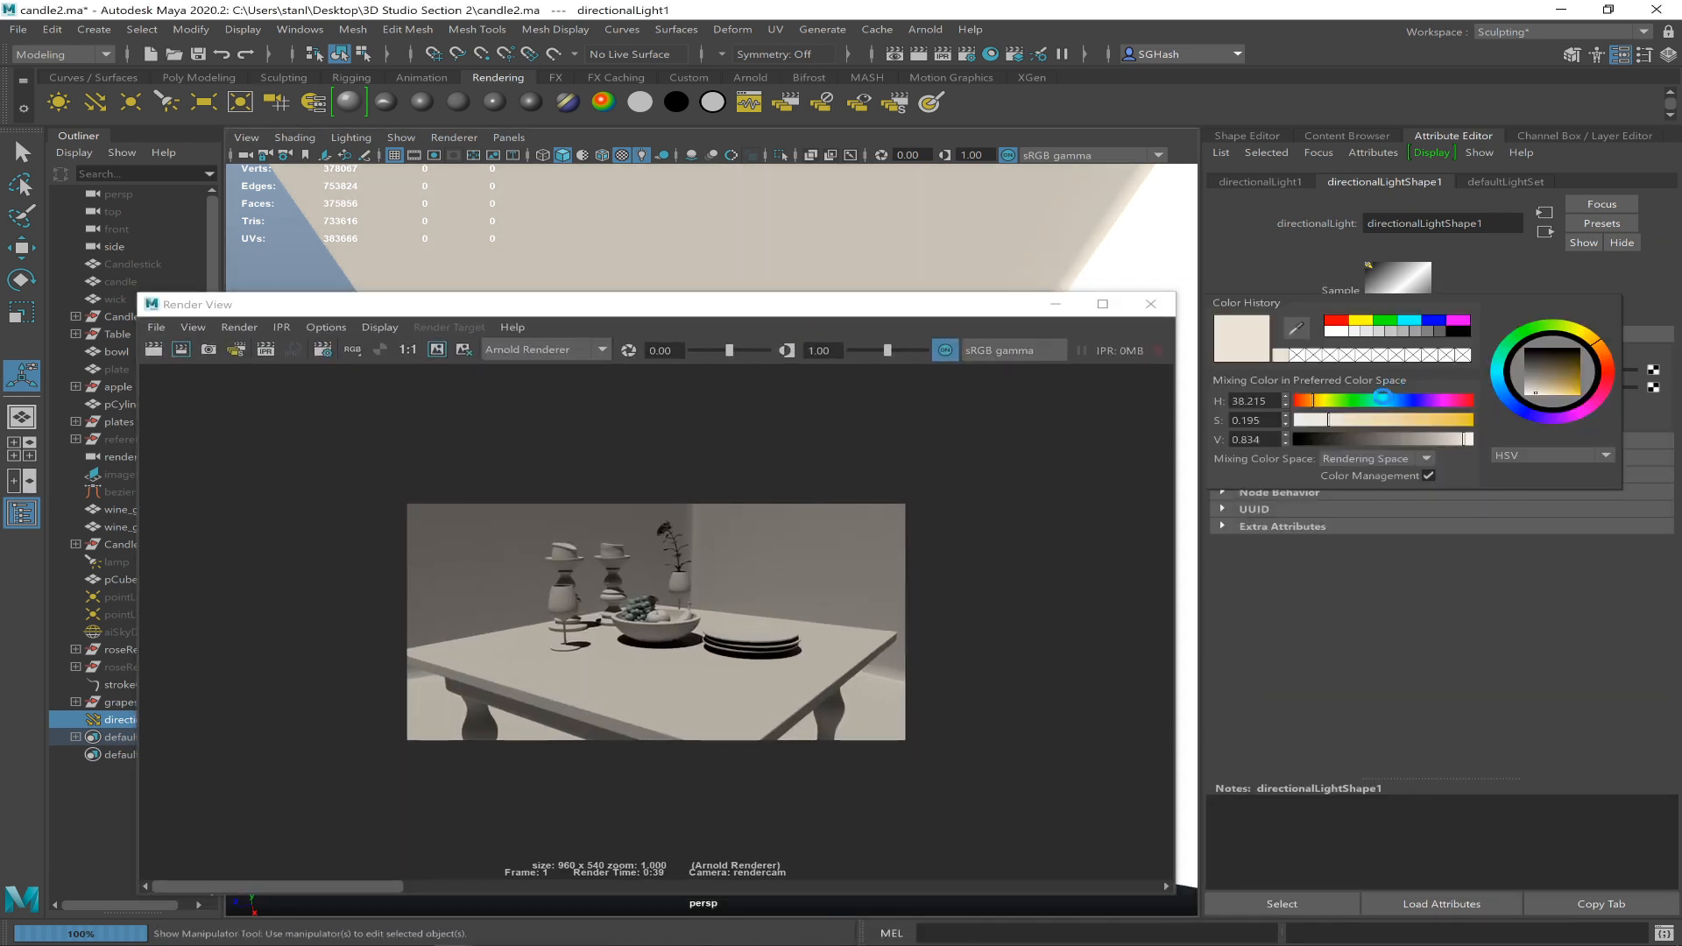
left_click_drag(1599, 344, 1603, 352)
left_click_drag(1370, 421, 1400, 420)
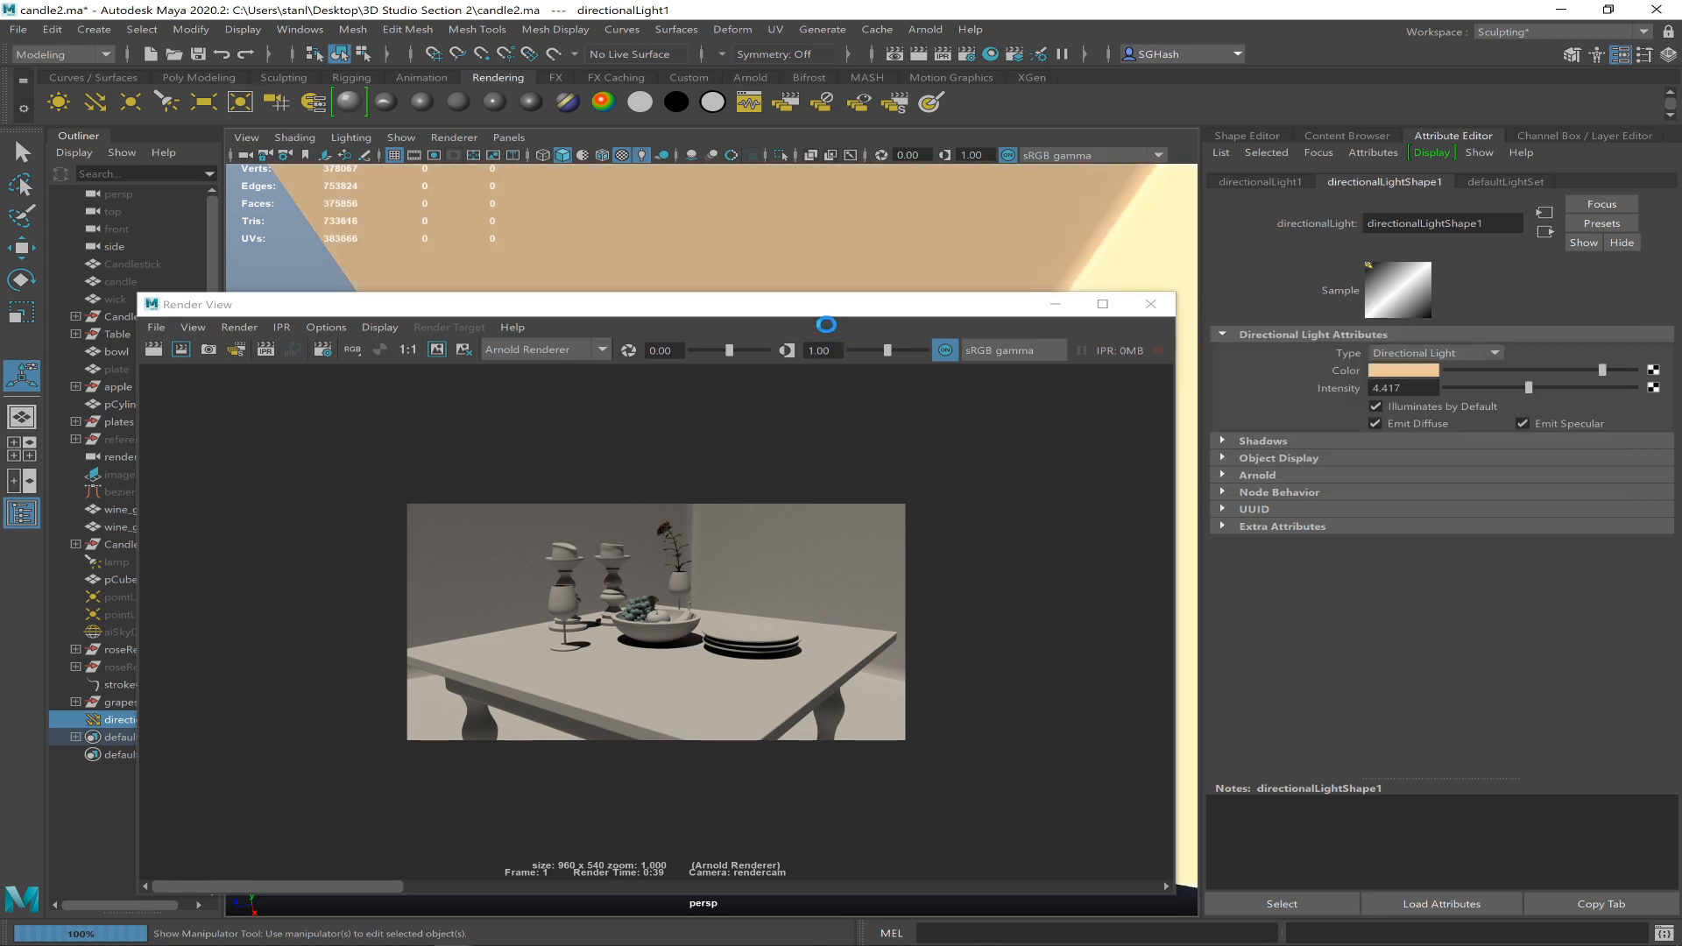
- Render a region covering the candlesticks, wine glass and most of the bowl in the Render View
left_click_drag(833, 302, 1157, 197)
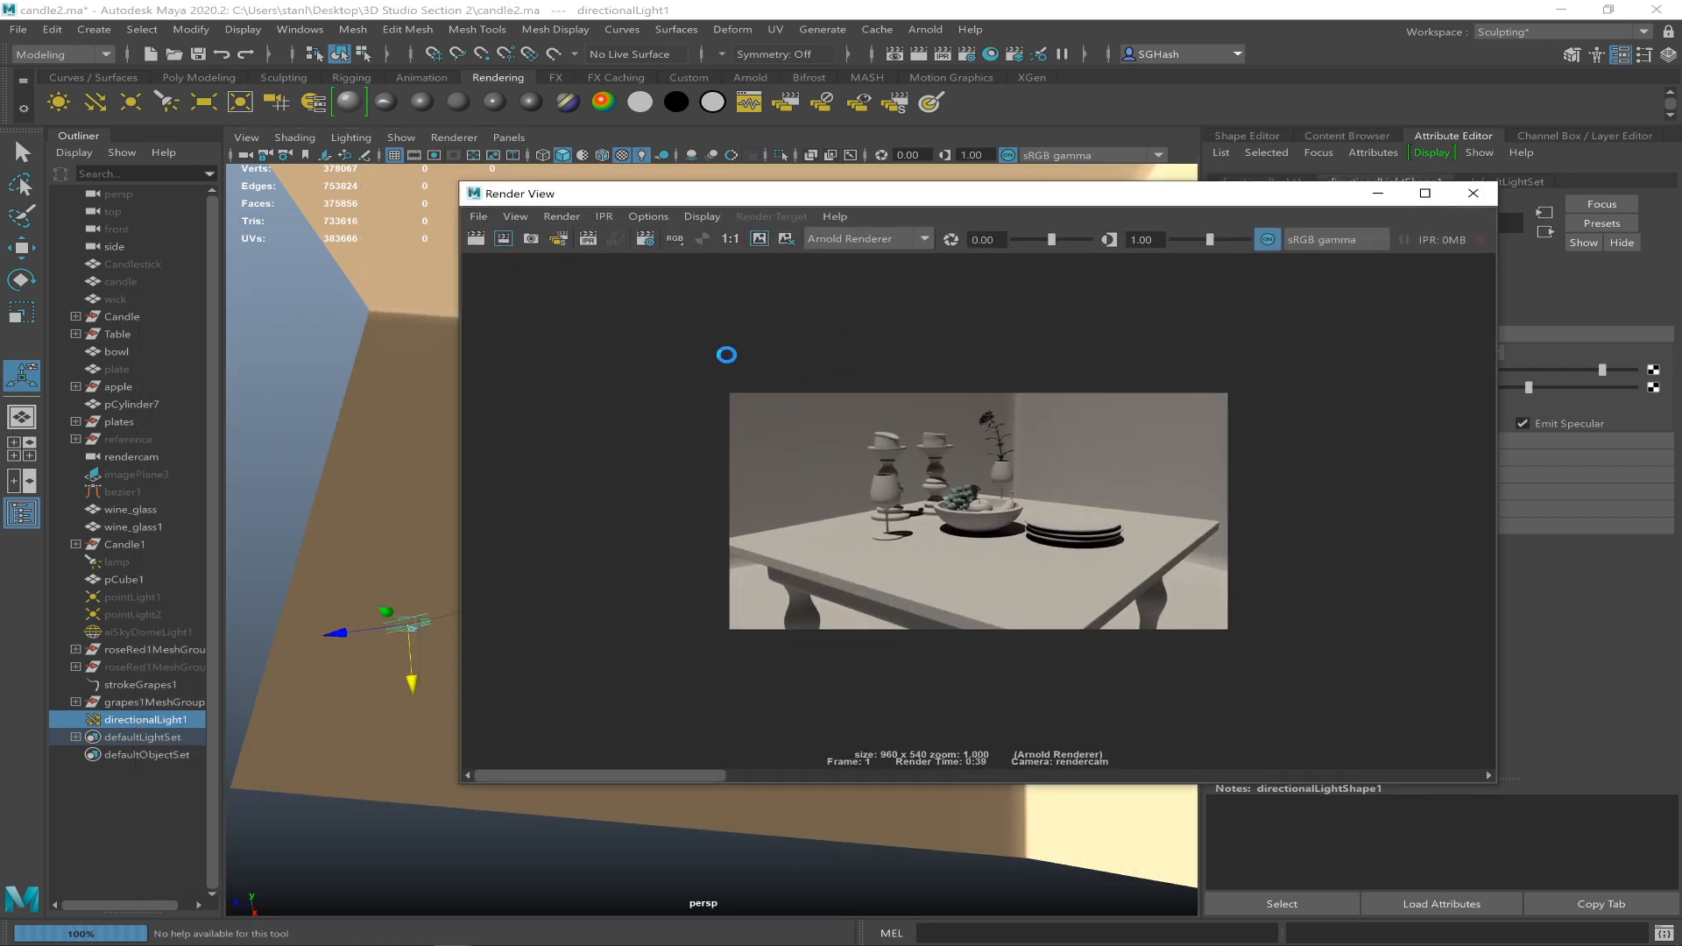
left_click_drag(694, 373, 1000, 649)
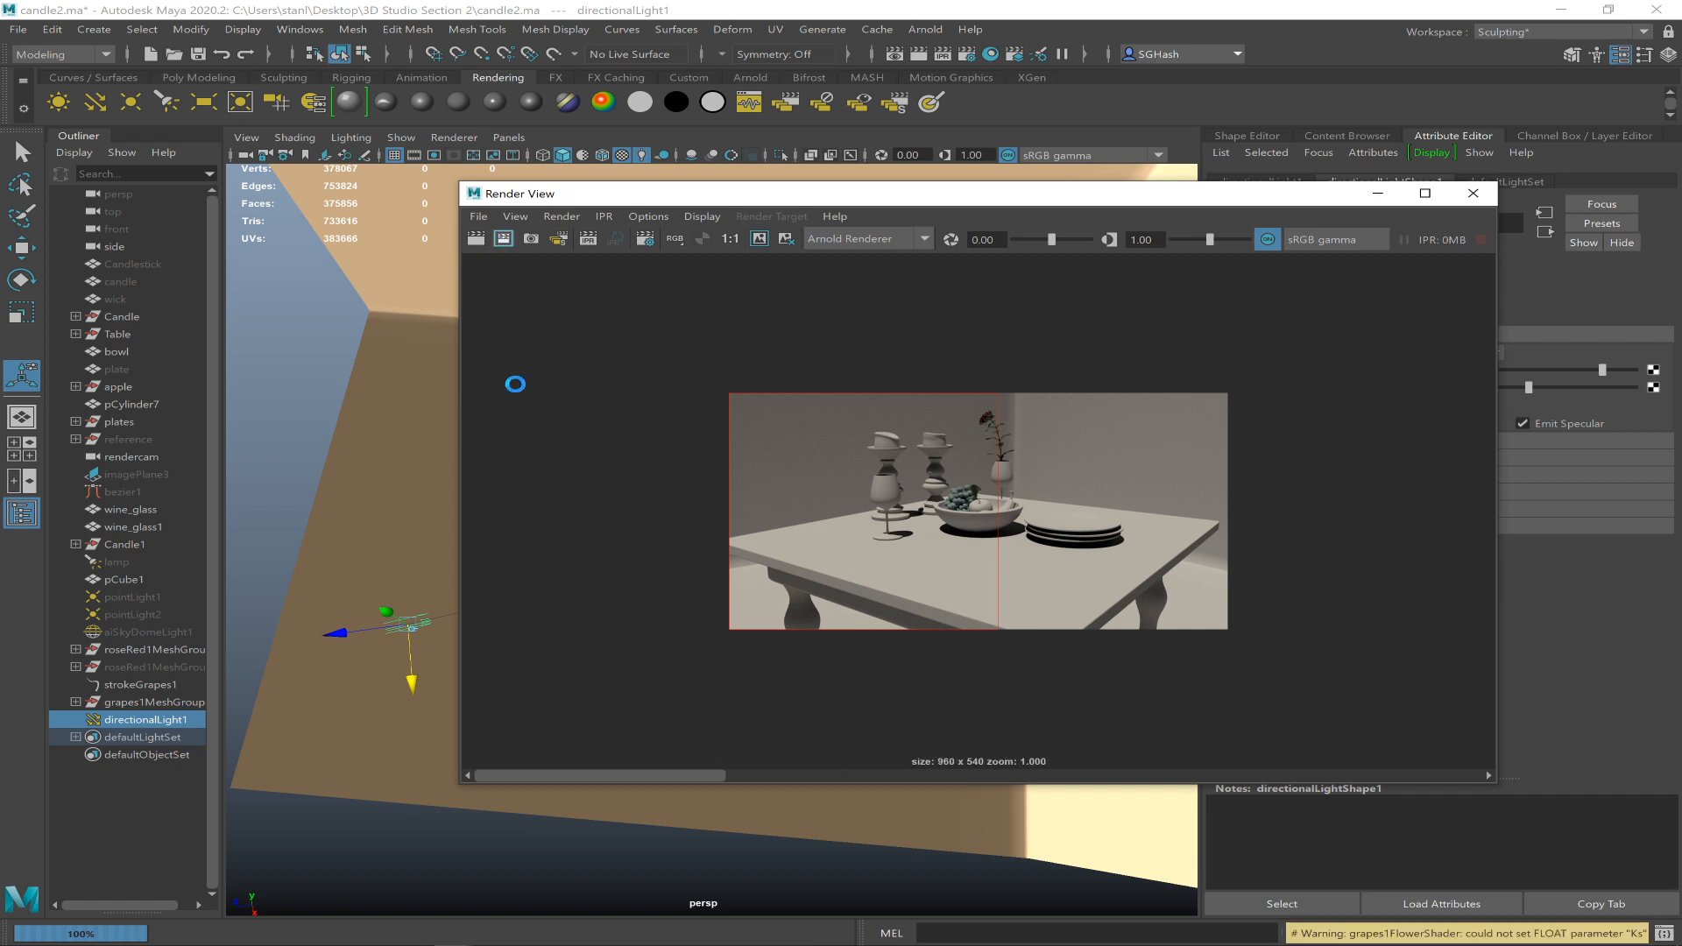
key("alt+Tab")
key("alt+Tab")
key("alt+Tab")
key("alt+Tab")
key("alt+Tab")
key("alt+Tab")
key("alt+Tab")
key("alt+Tab")
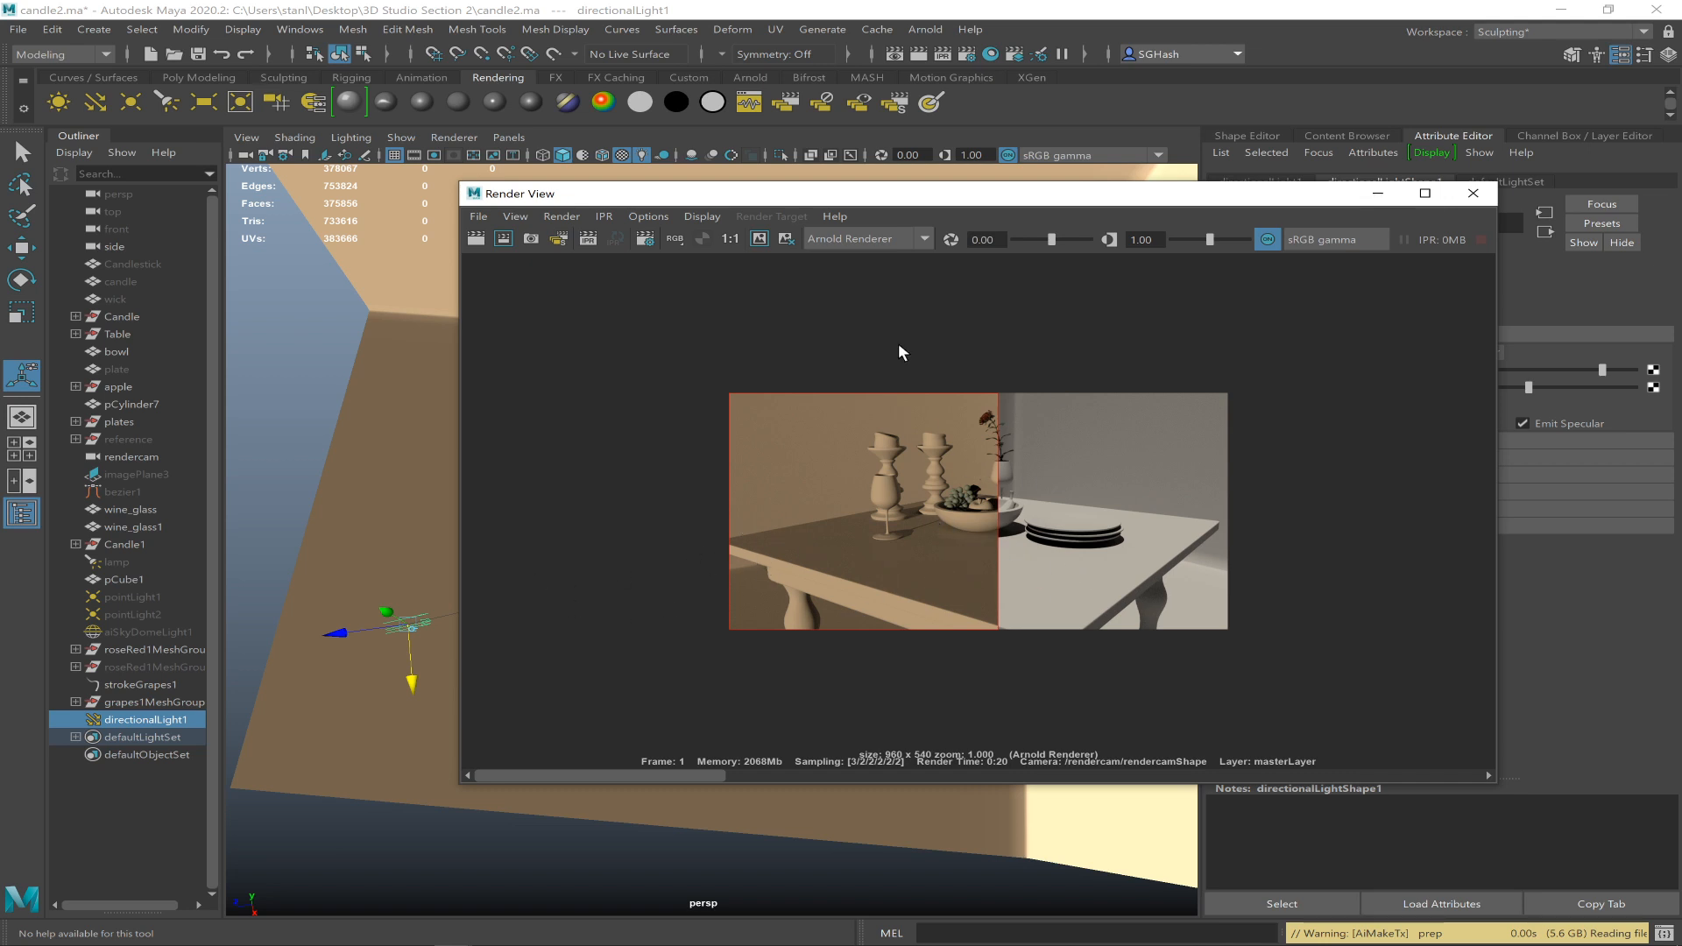
- Keep the region render in the Render View and move its window clear of the table and light in the viewport
left_click(761, 247)
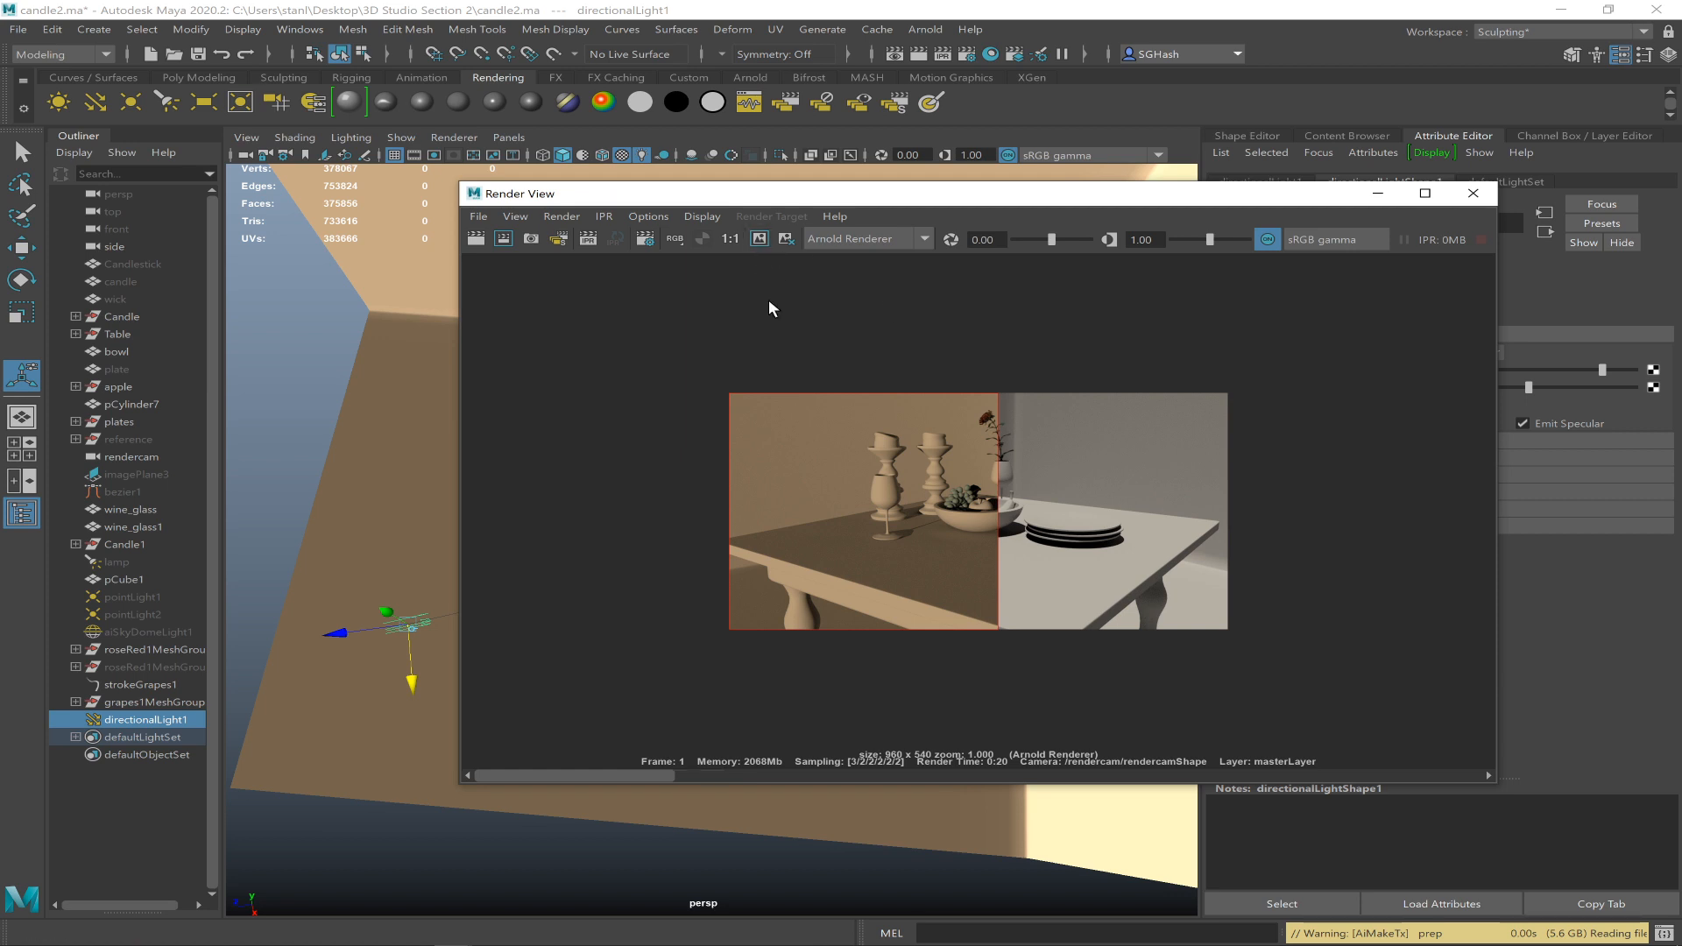
mouse_move(618, 777)
left_mouse_down()
mouse_move(1092, 721)
mouse_move(717, 741)
mouse_move(1354, 701)
mouse_move(879, 701)
mouse_move(1258, 721)
mouse_move(695, 740)
mouse_move(695, 773)
mouse_move(615, 771)
left_mouse_up()
left_click_drag(1222, 198, 1226, 435)
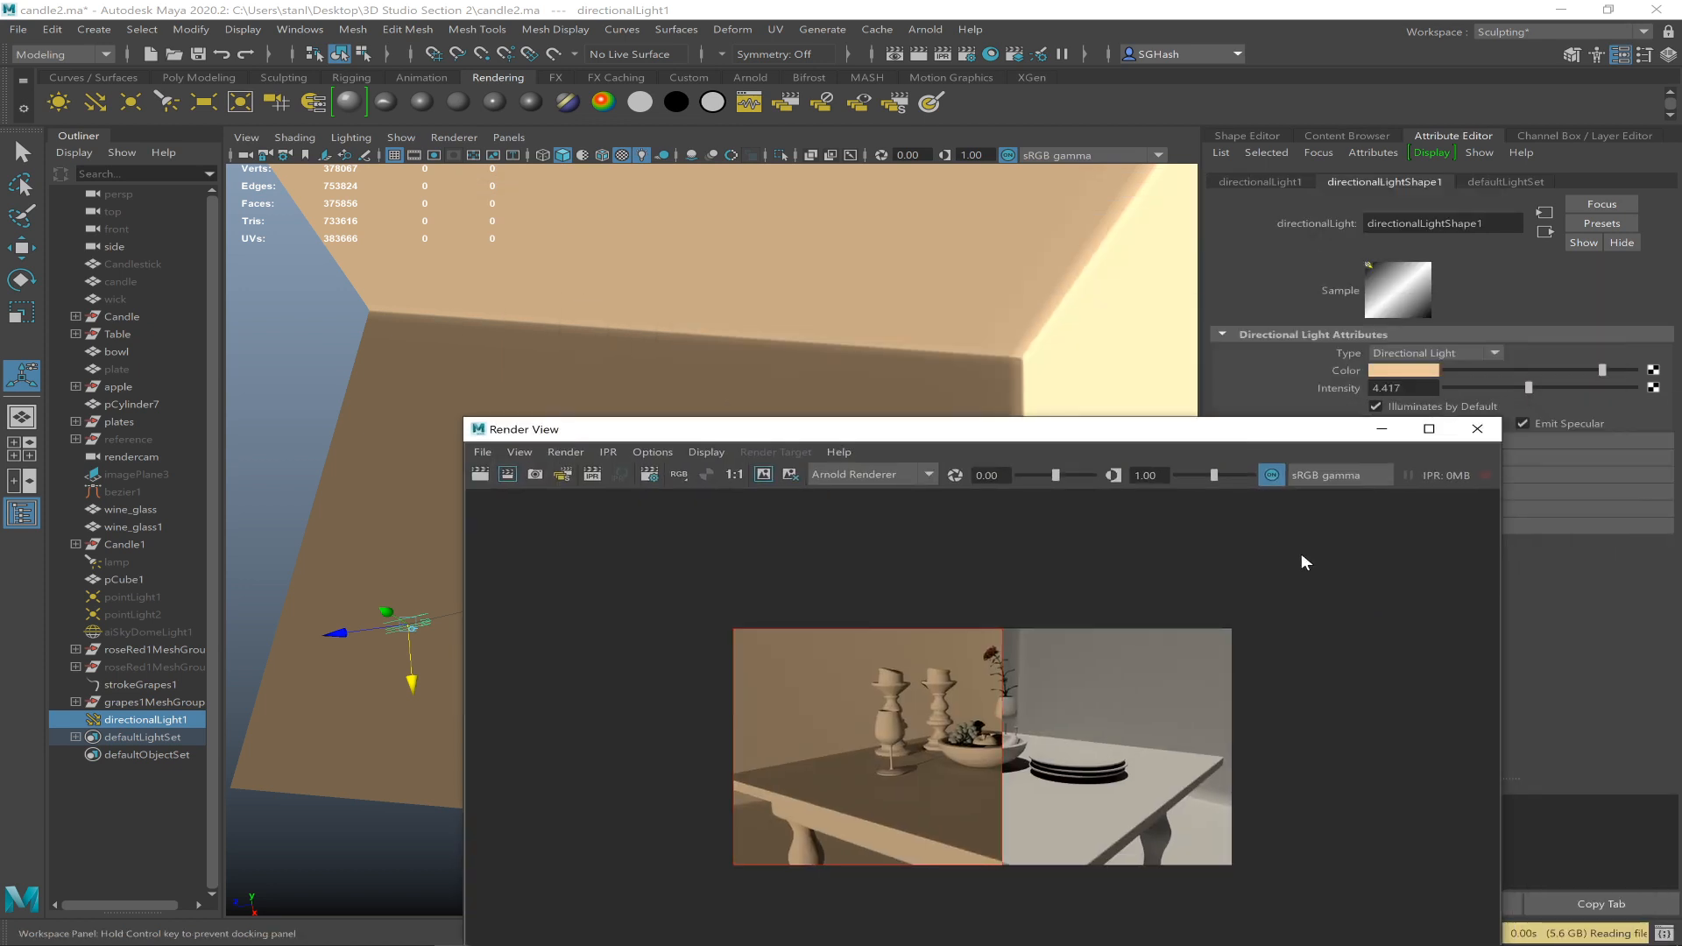
left_click_drag(1301, 559, 1321, 572)
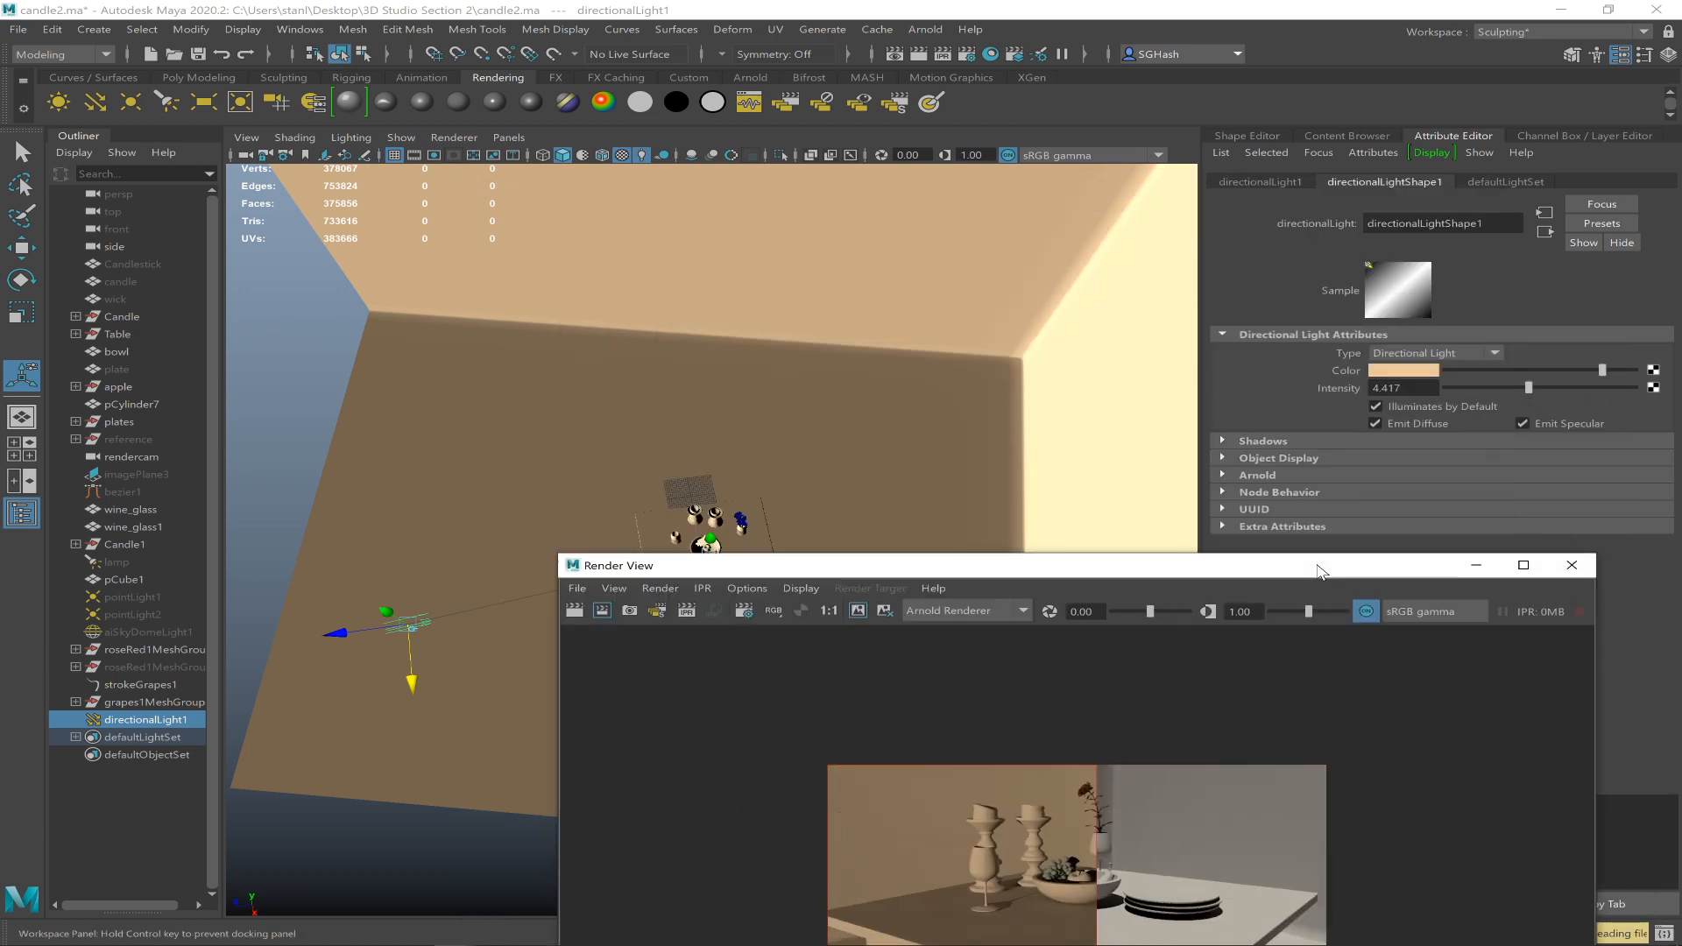
- Minimise the Render View and raise the directional light well above the floor, closer to the table, still aimed at the bowl
left_click(1477, 568)
left_click_drag(670, 685, 652, 640, "alt")
left_click_drag(388, 450, 390, 299)
left_click(476, 301)
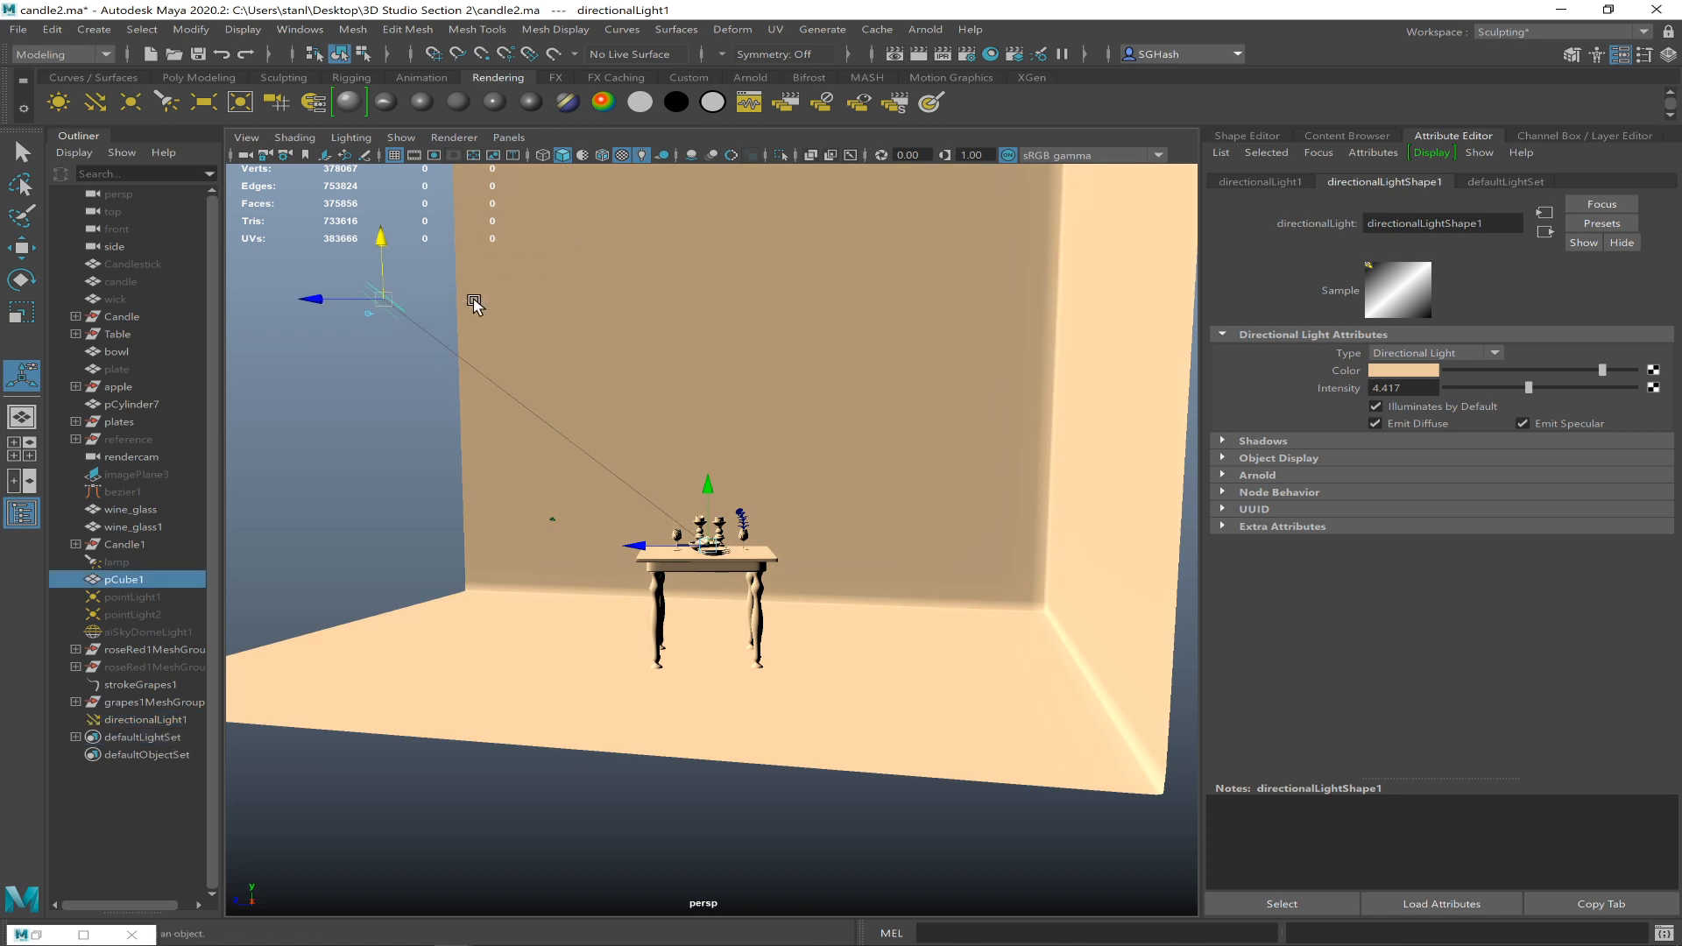
key("ctrl+z")
left_click_drag(388, 313, 544, 296)
mouse_move(545, 298)
left_mouse_down("alt")
mouse_move(608, 304)
mouse_move(564, 315)
left_mouse_up("alt")
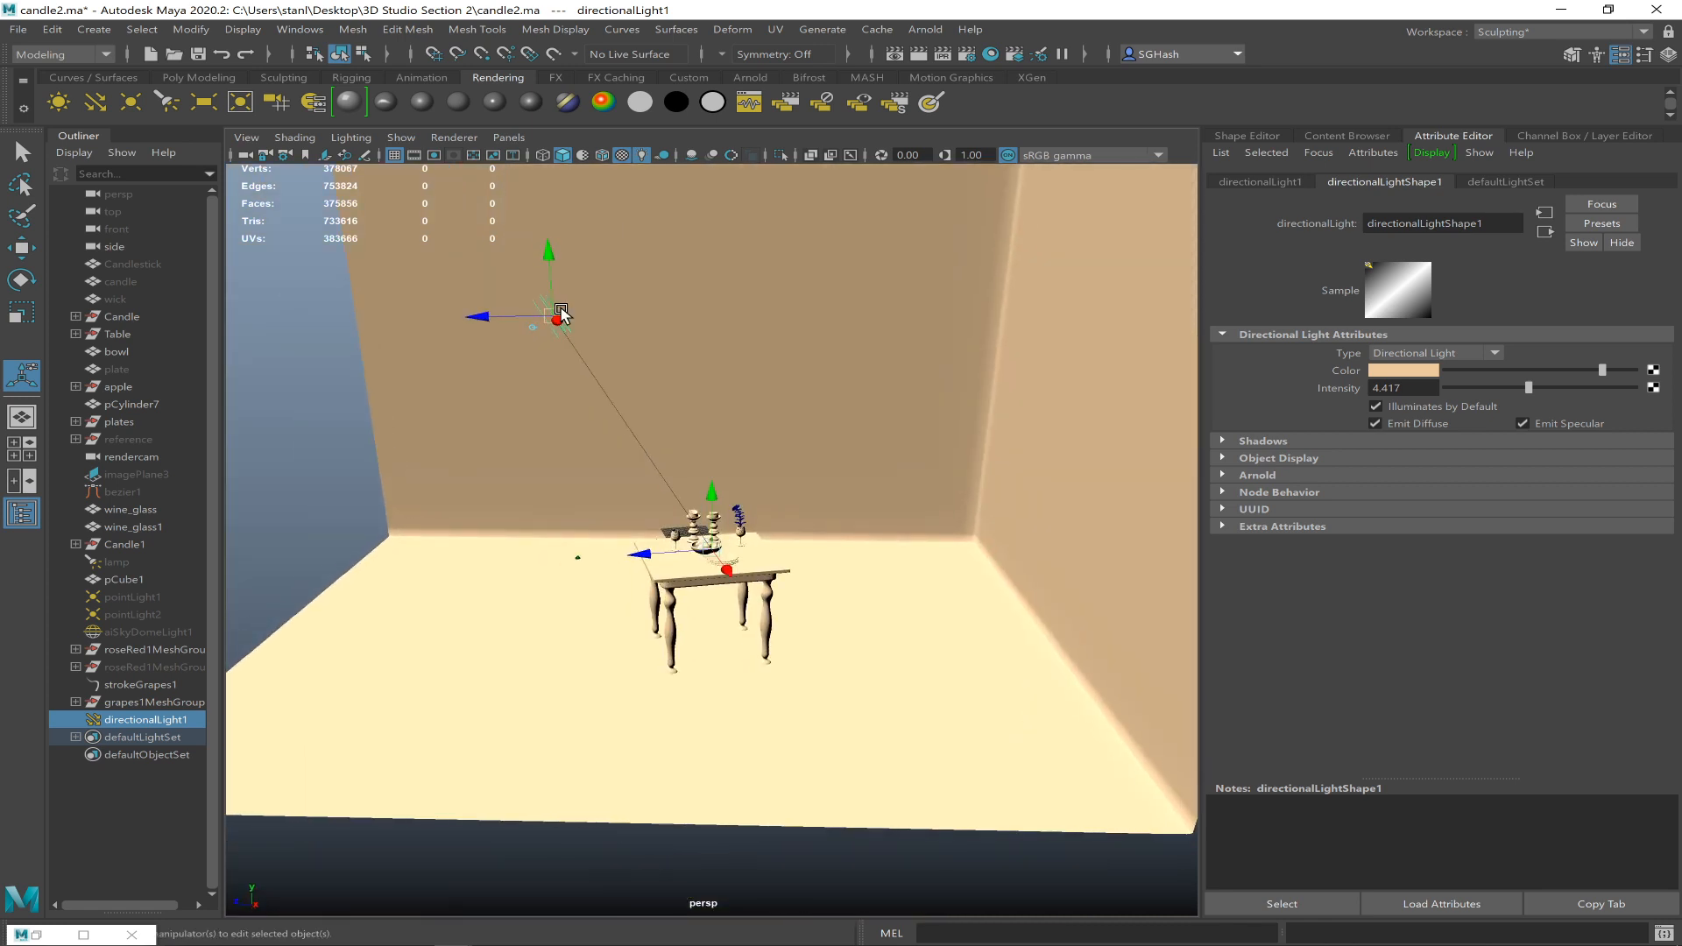
- Change the directional light's colour to a pale blue with hue 203.008 and saturation 0.346
left_click(1381, 374)
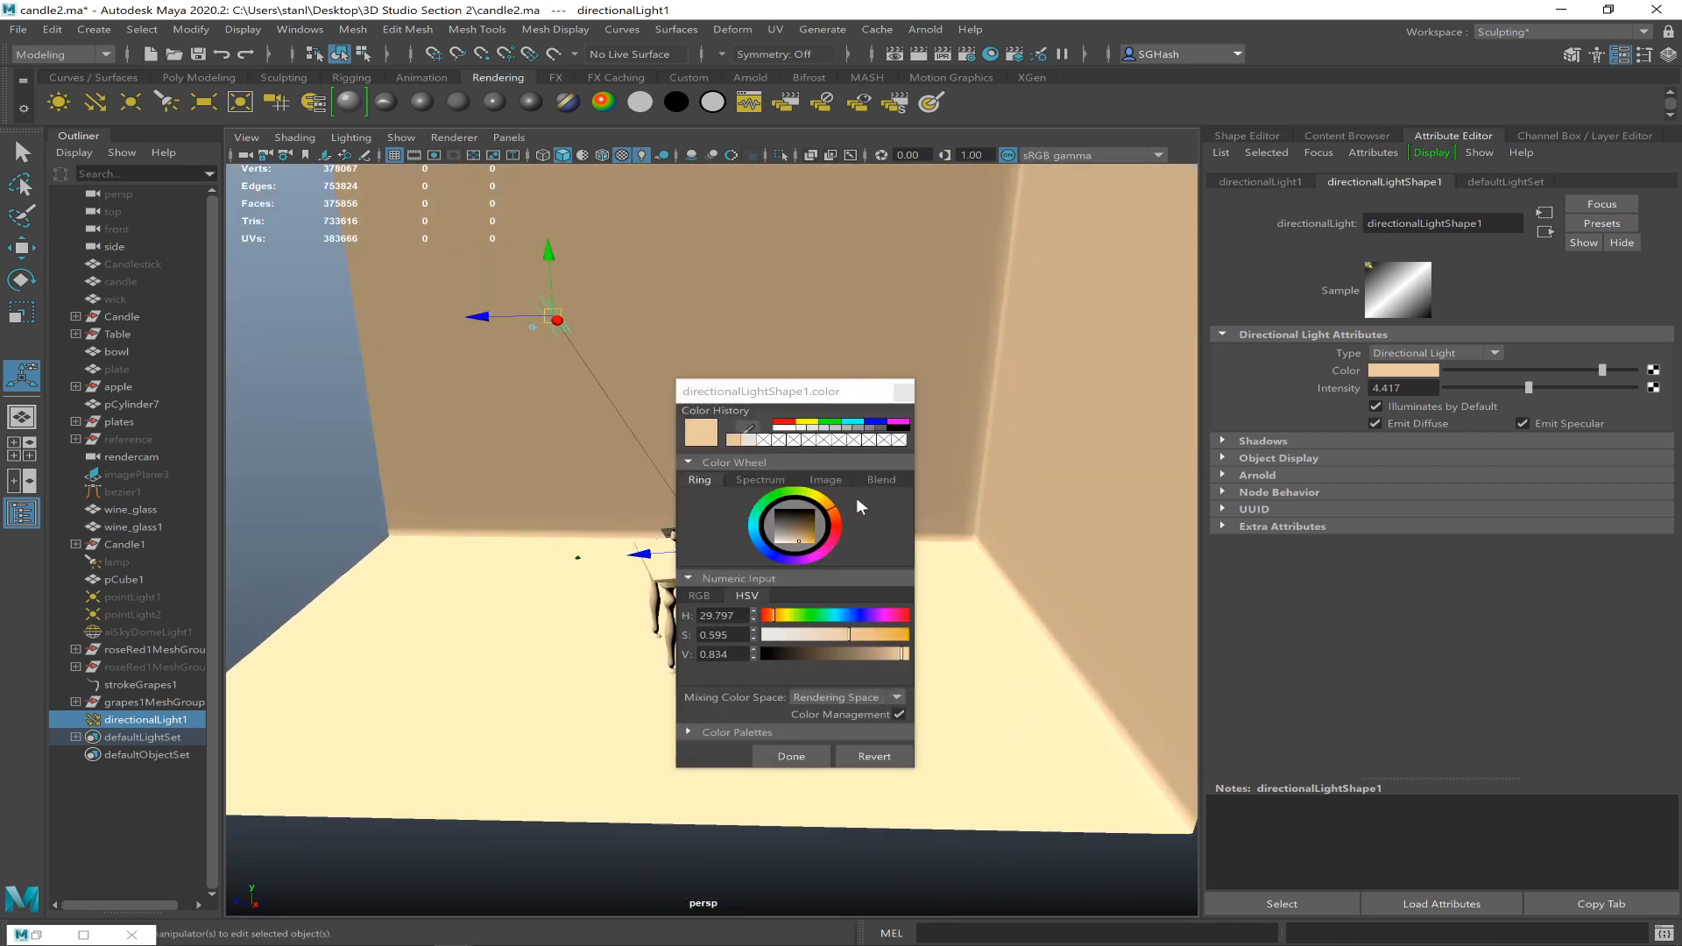
left_click(846, 615)
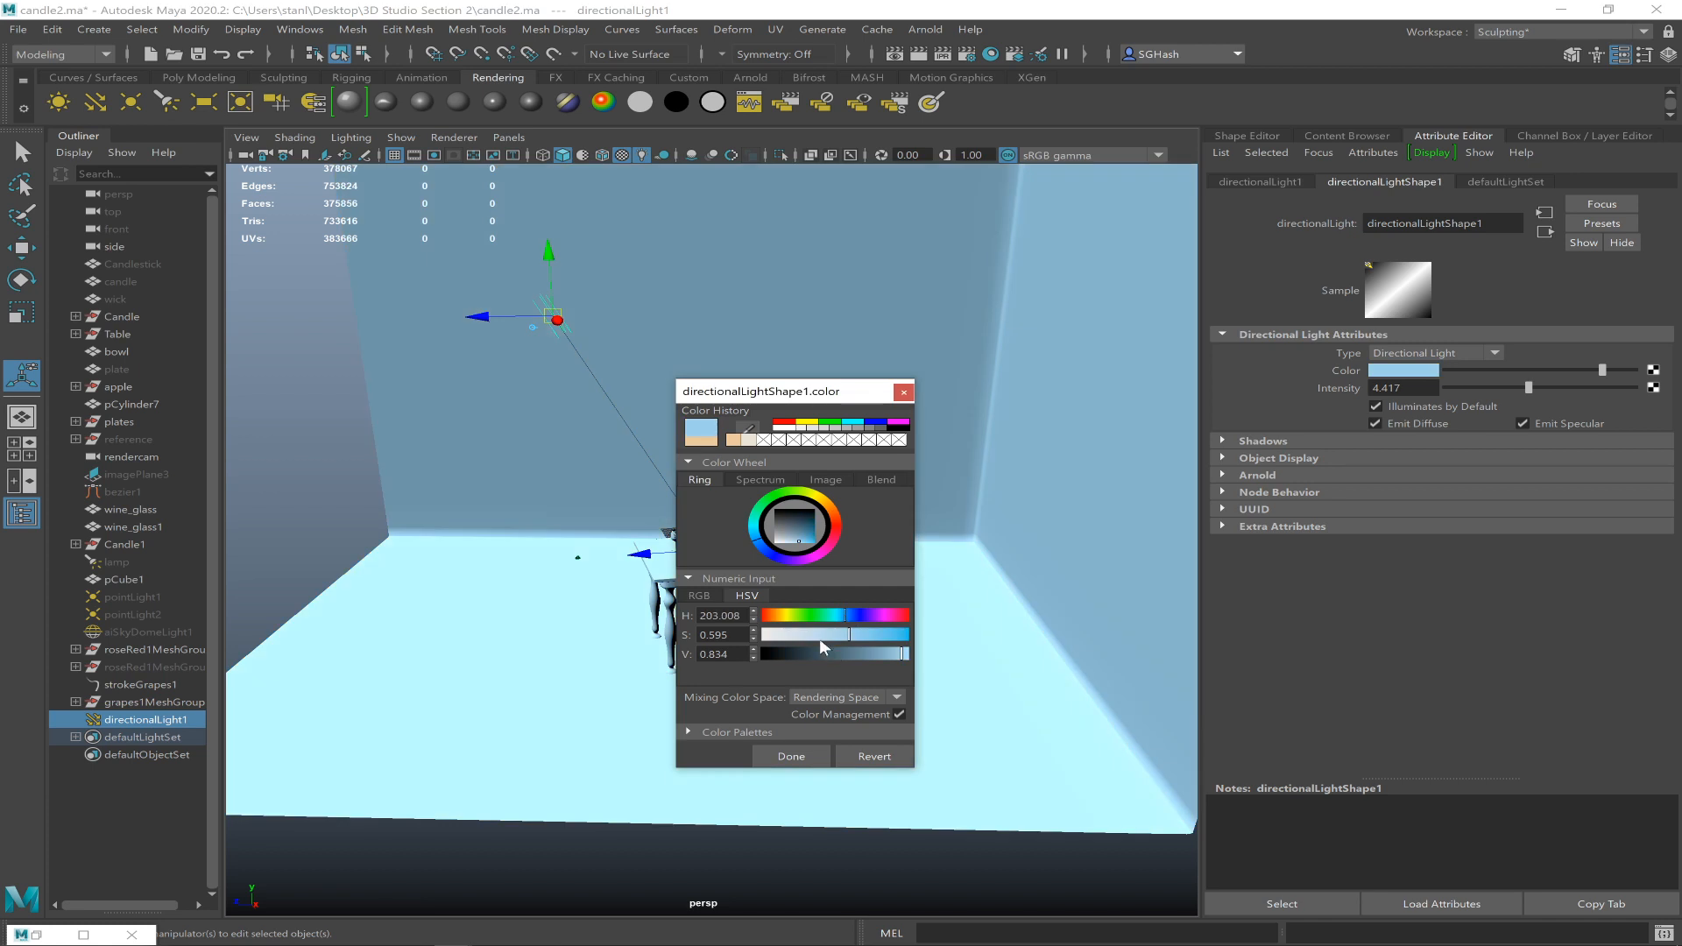
left_click(808, 635)
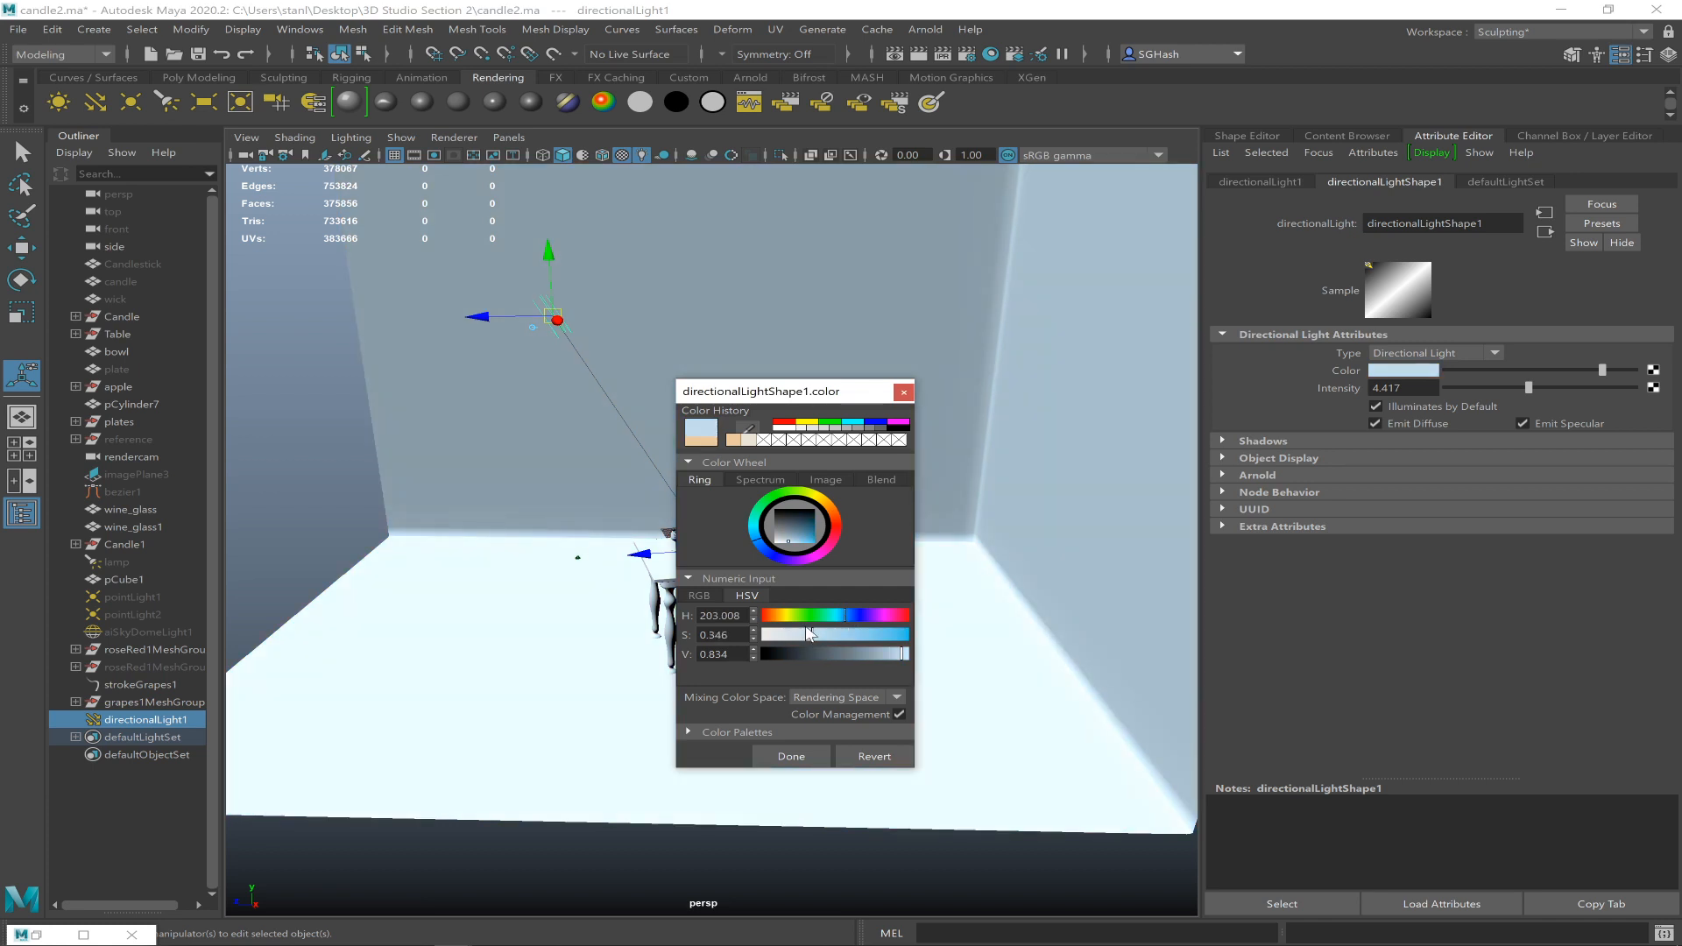
left_click(793, 749)
- Reduce the directional light's intensity to 1.194
mouse_move(1529, 388)
left_mouse_down()
mouse_move(1479, 404)
mouse_move(1469, 391)
left_mouse_up()
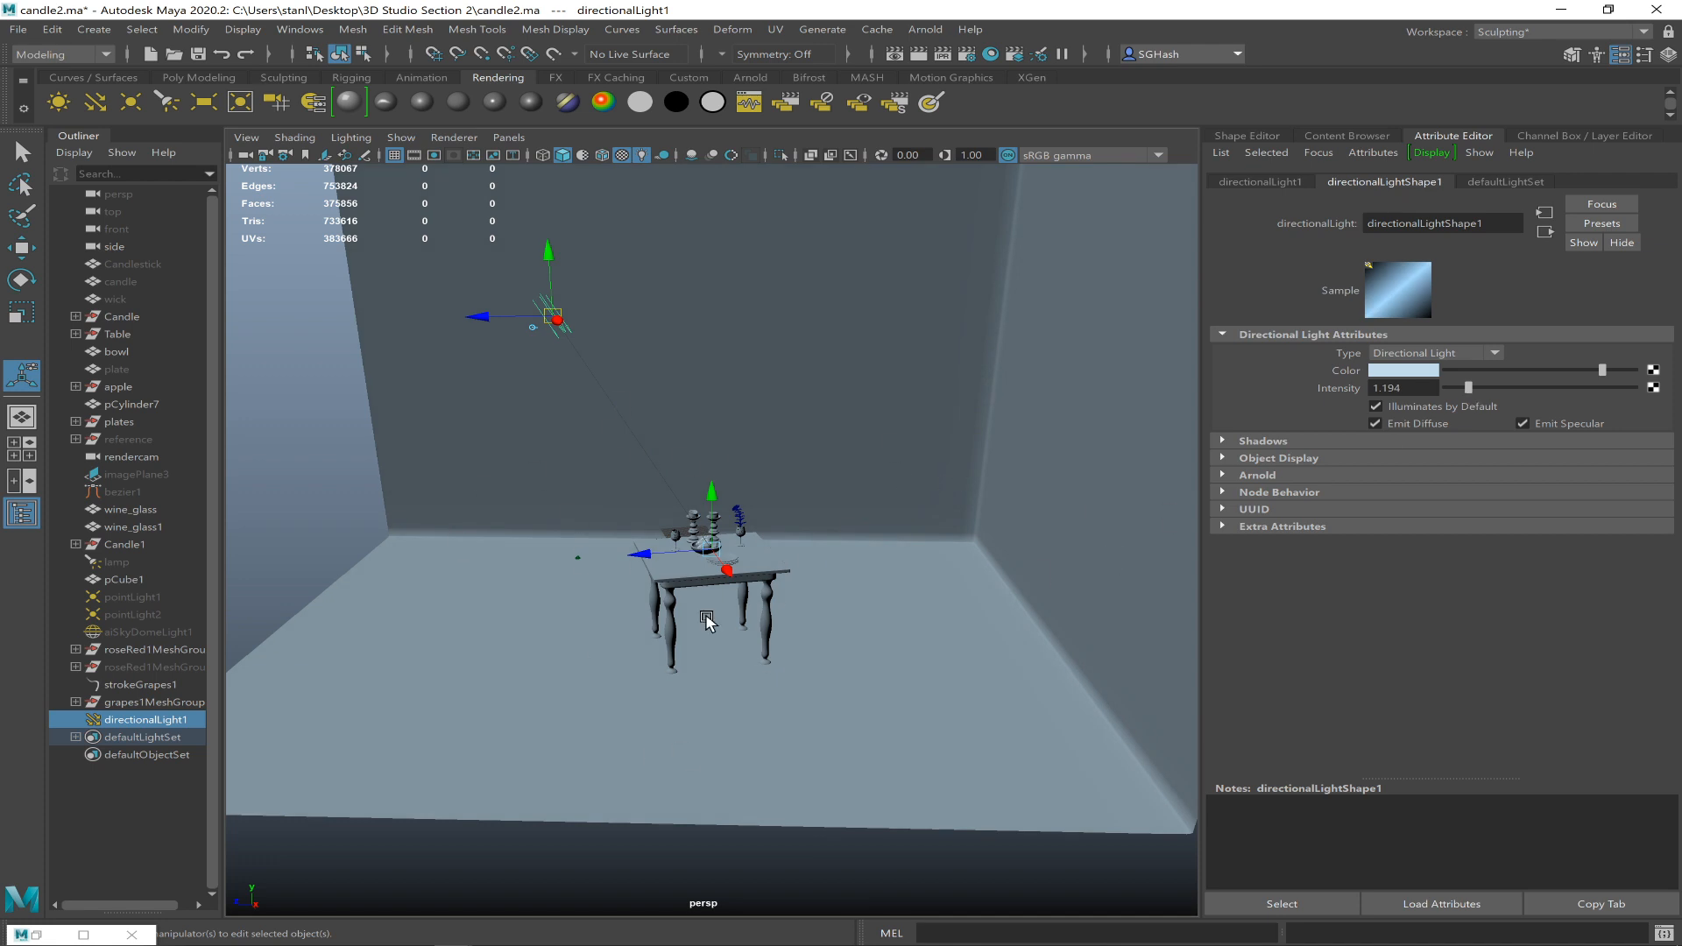
left_click_drag(785, 595, 828, 589, "alt")
left_click_drag(1466, 387, 1469, 388)
left_click_drag(860, 574, 815, 503, "alt")
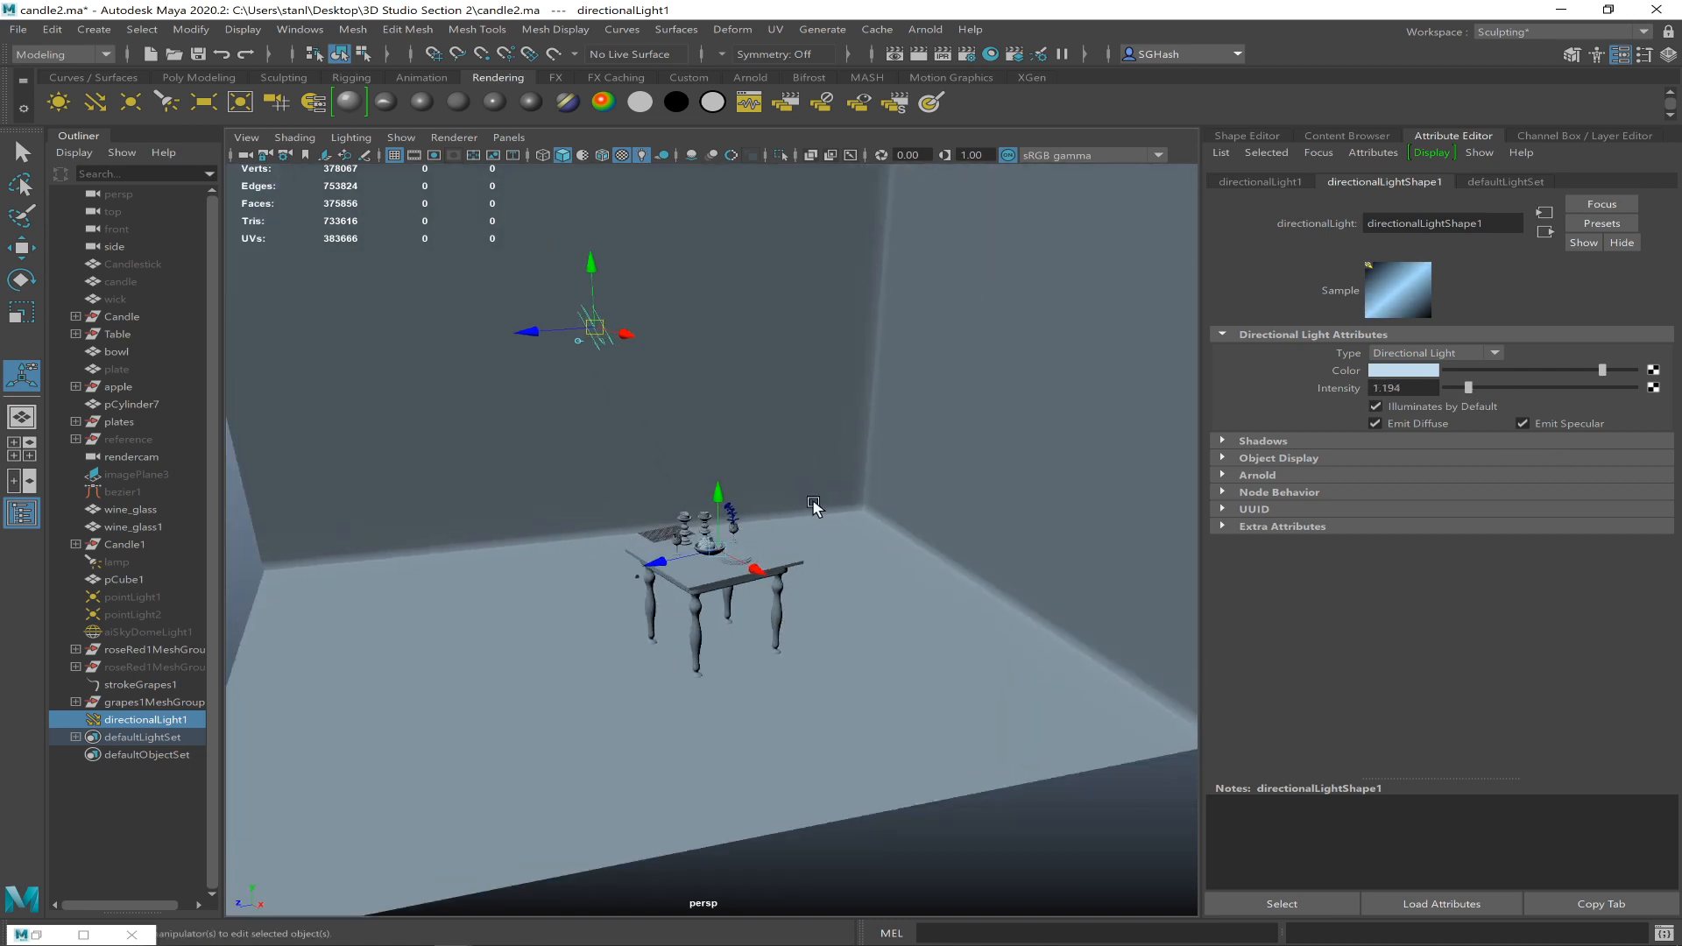
- Reopen the Render View and render a region covering the vase, the plates and most of the bowl
left_click(895, 56)
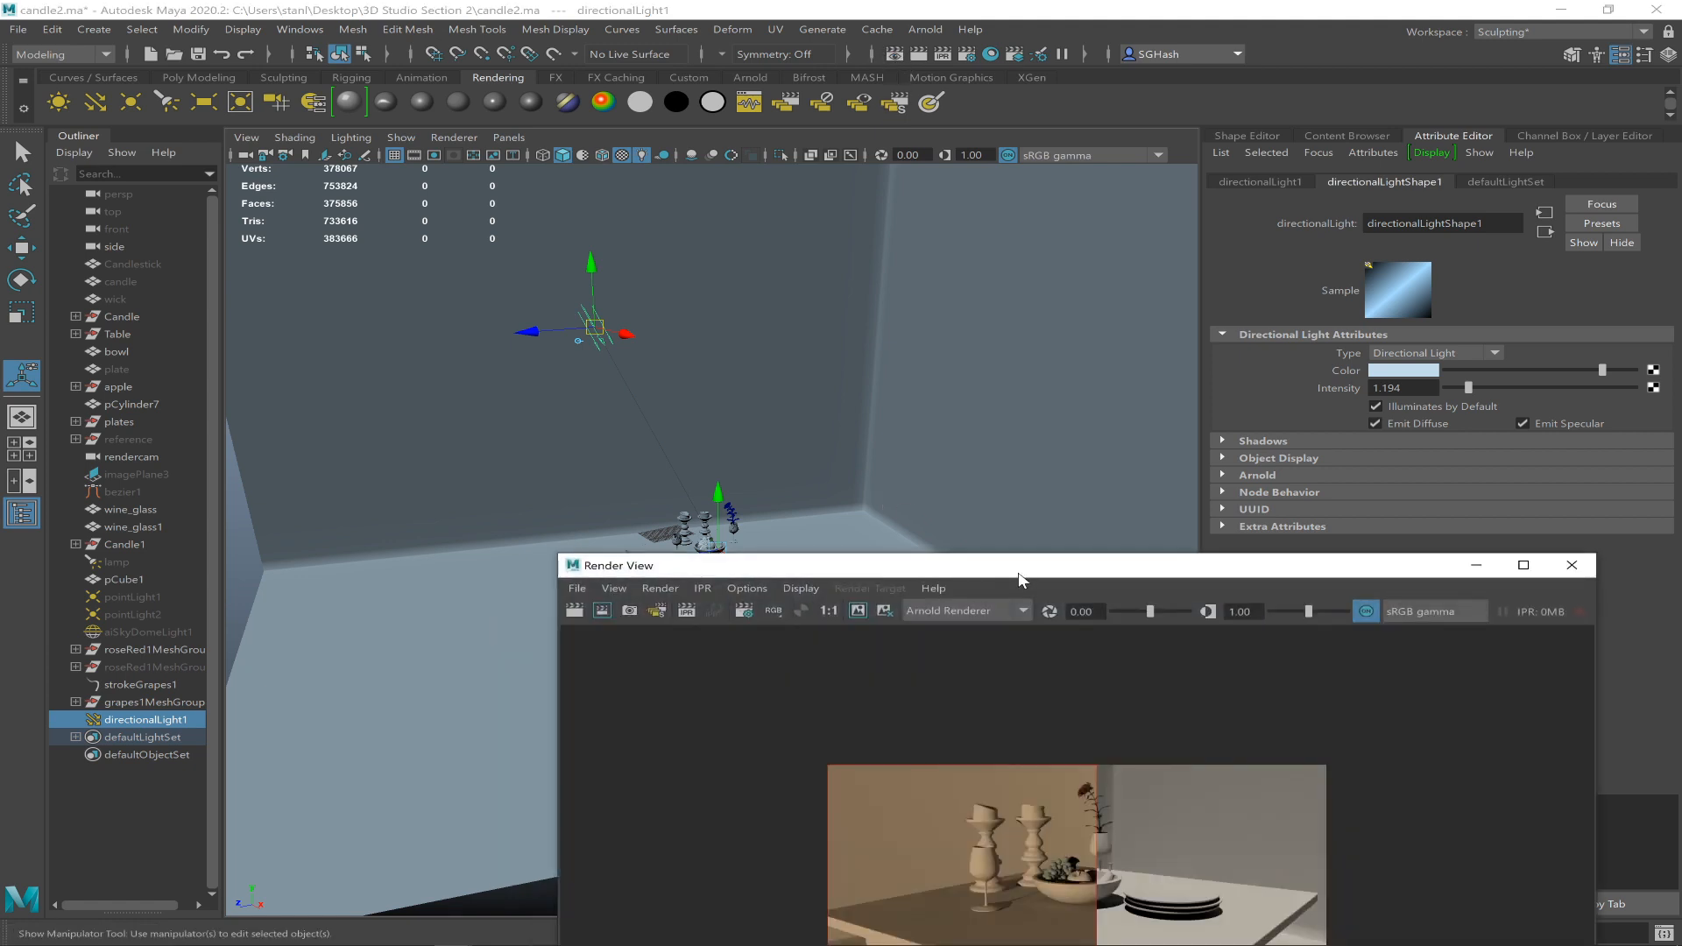
left_click_drag(998, 560, 664, 236)
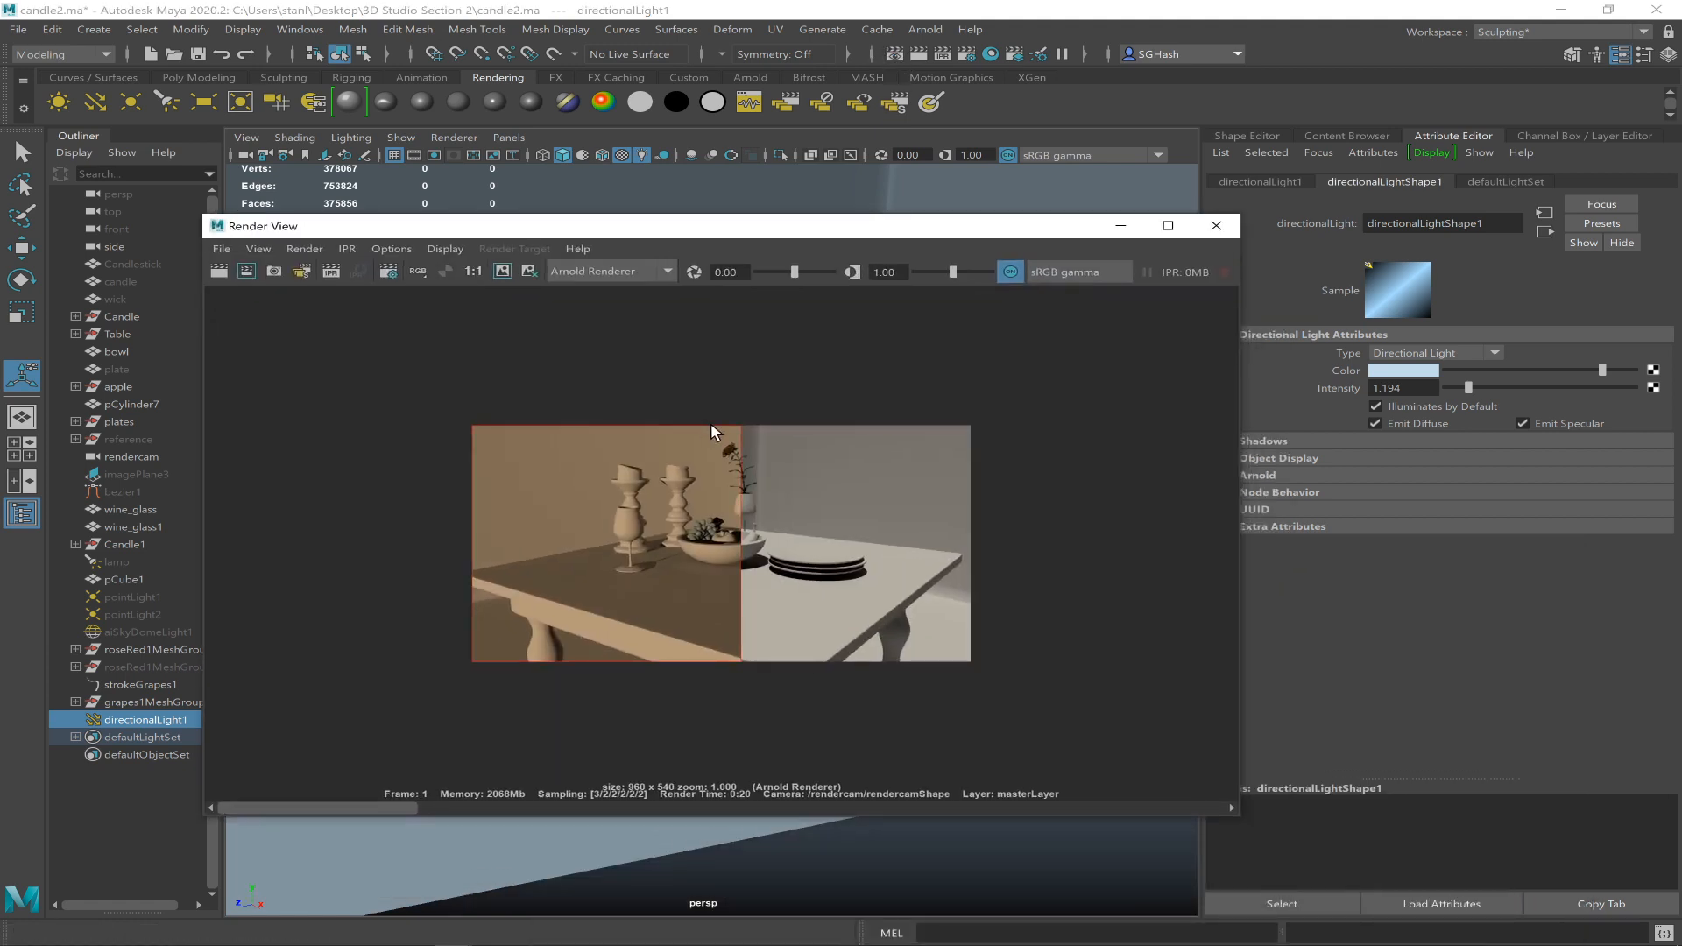
left_click_drag(710, 418, 1062, 693)
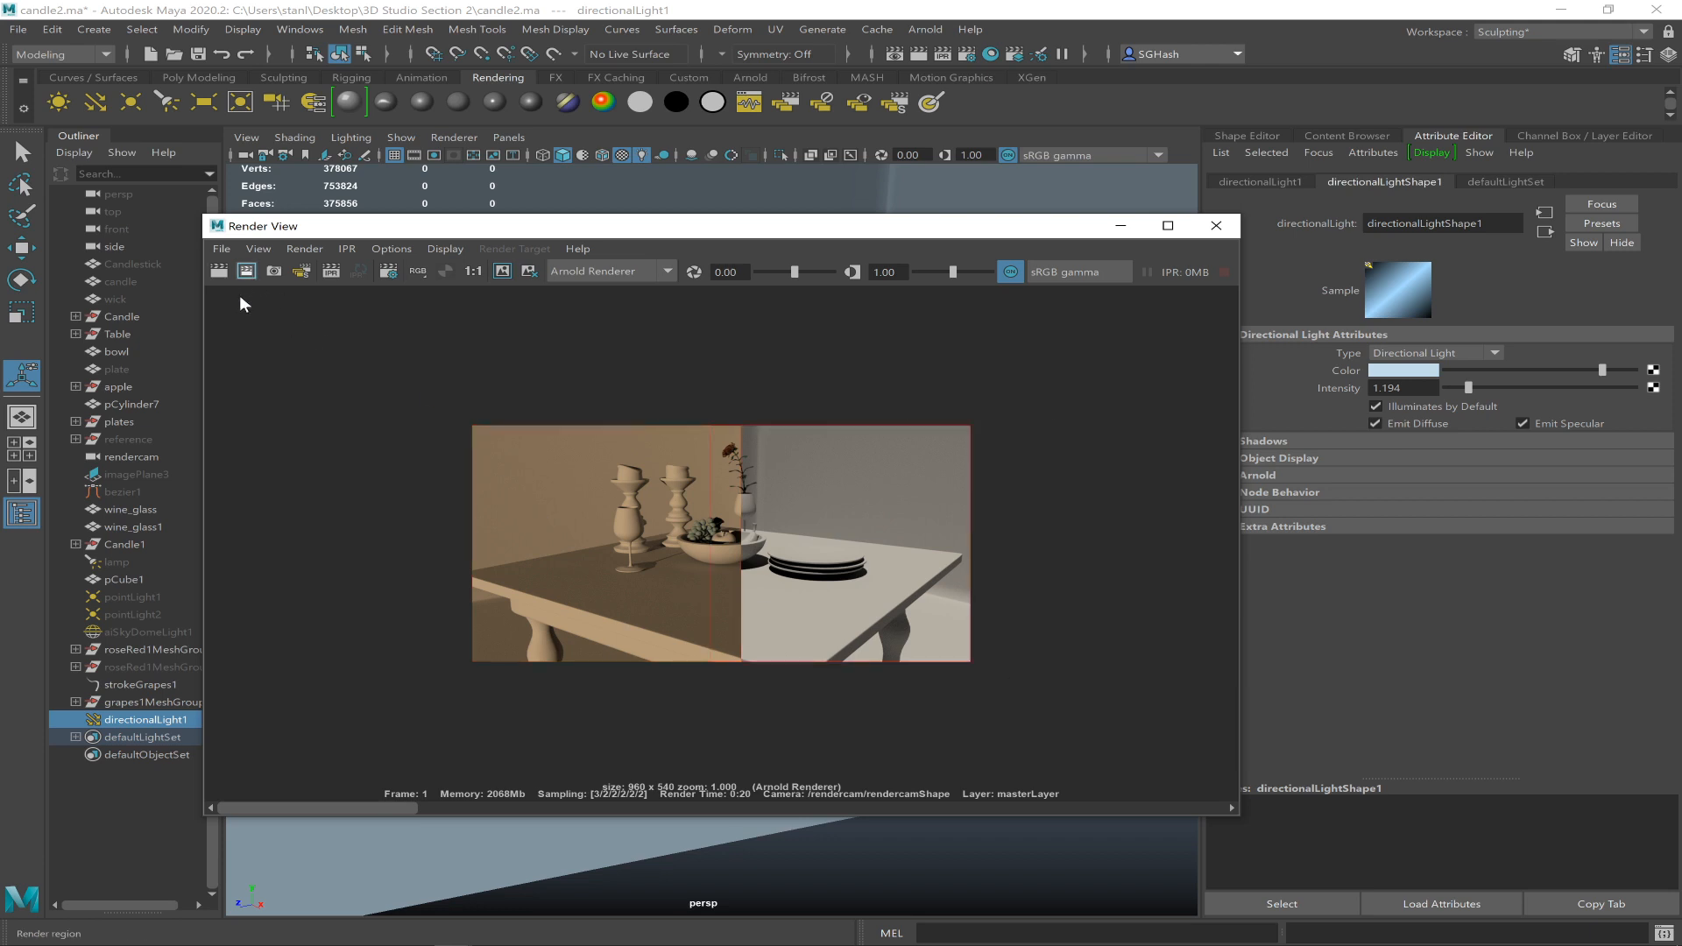
left_click(221, 271)
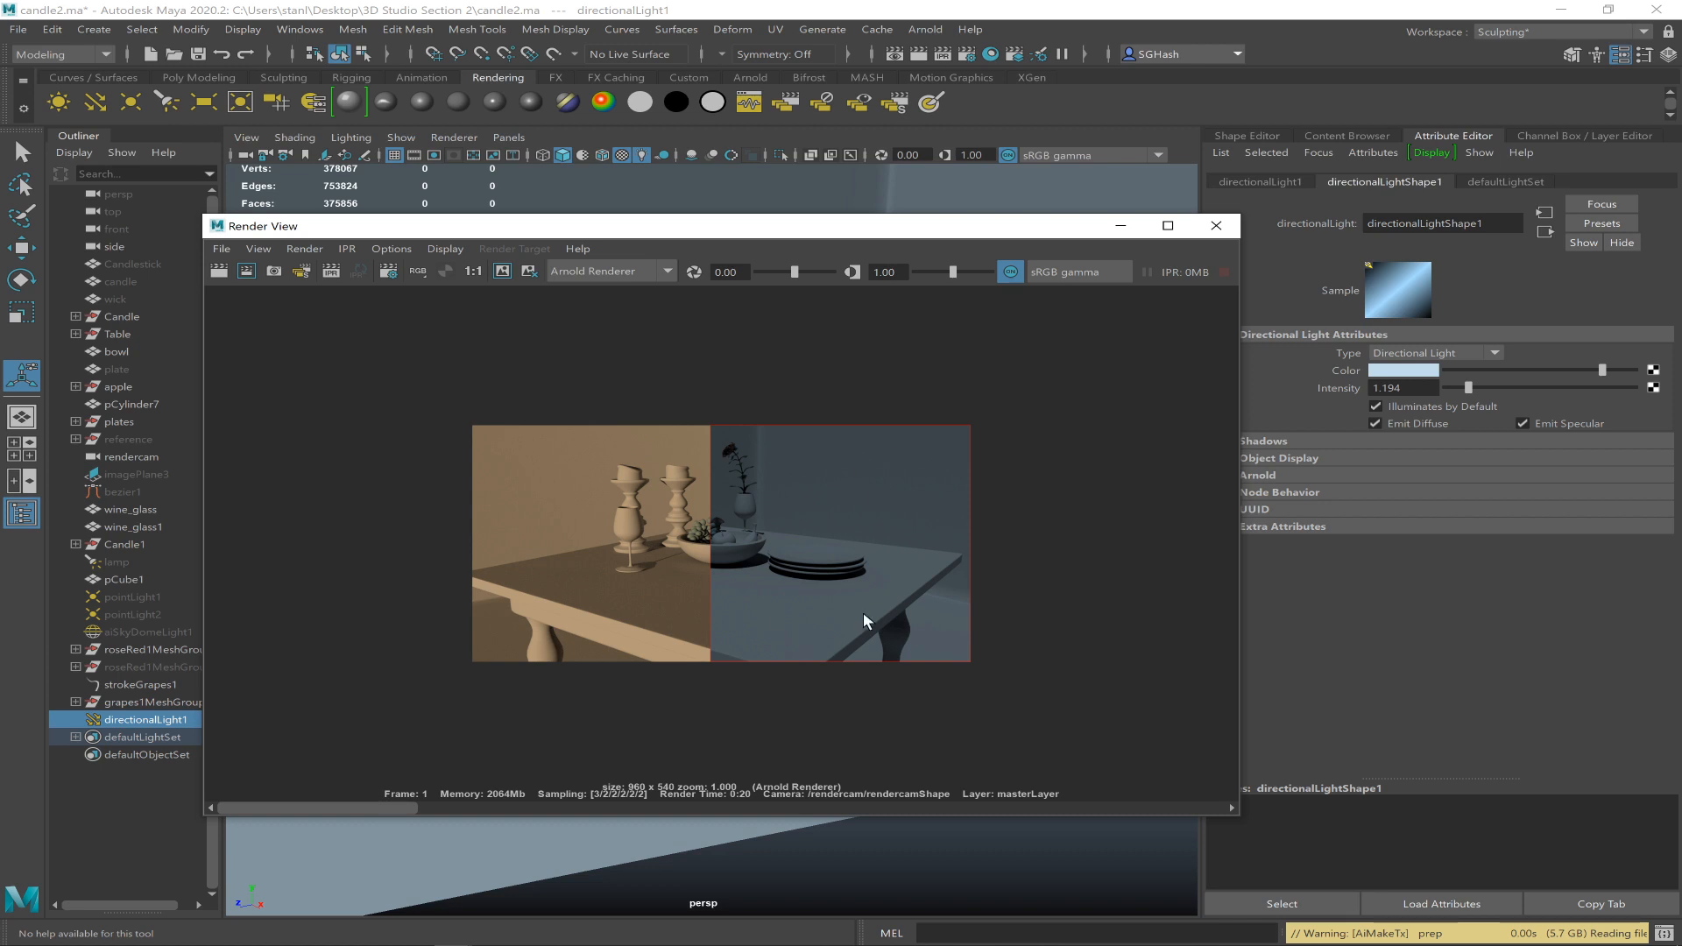
- Set the directional light's intensity to 0.639, keep the current region render and compare it with the previously kept image
left_click_drag(1469, 386, 1459, 387)
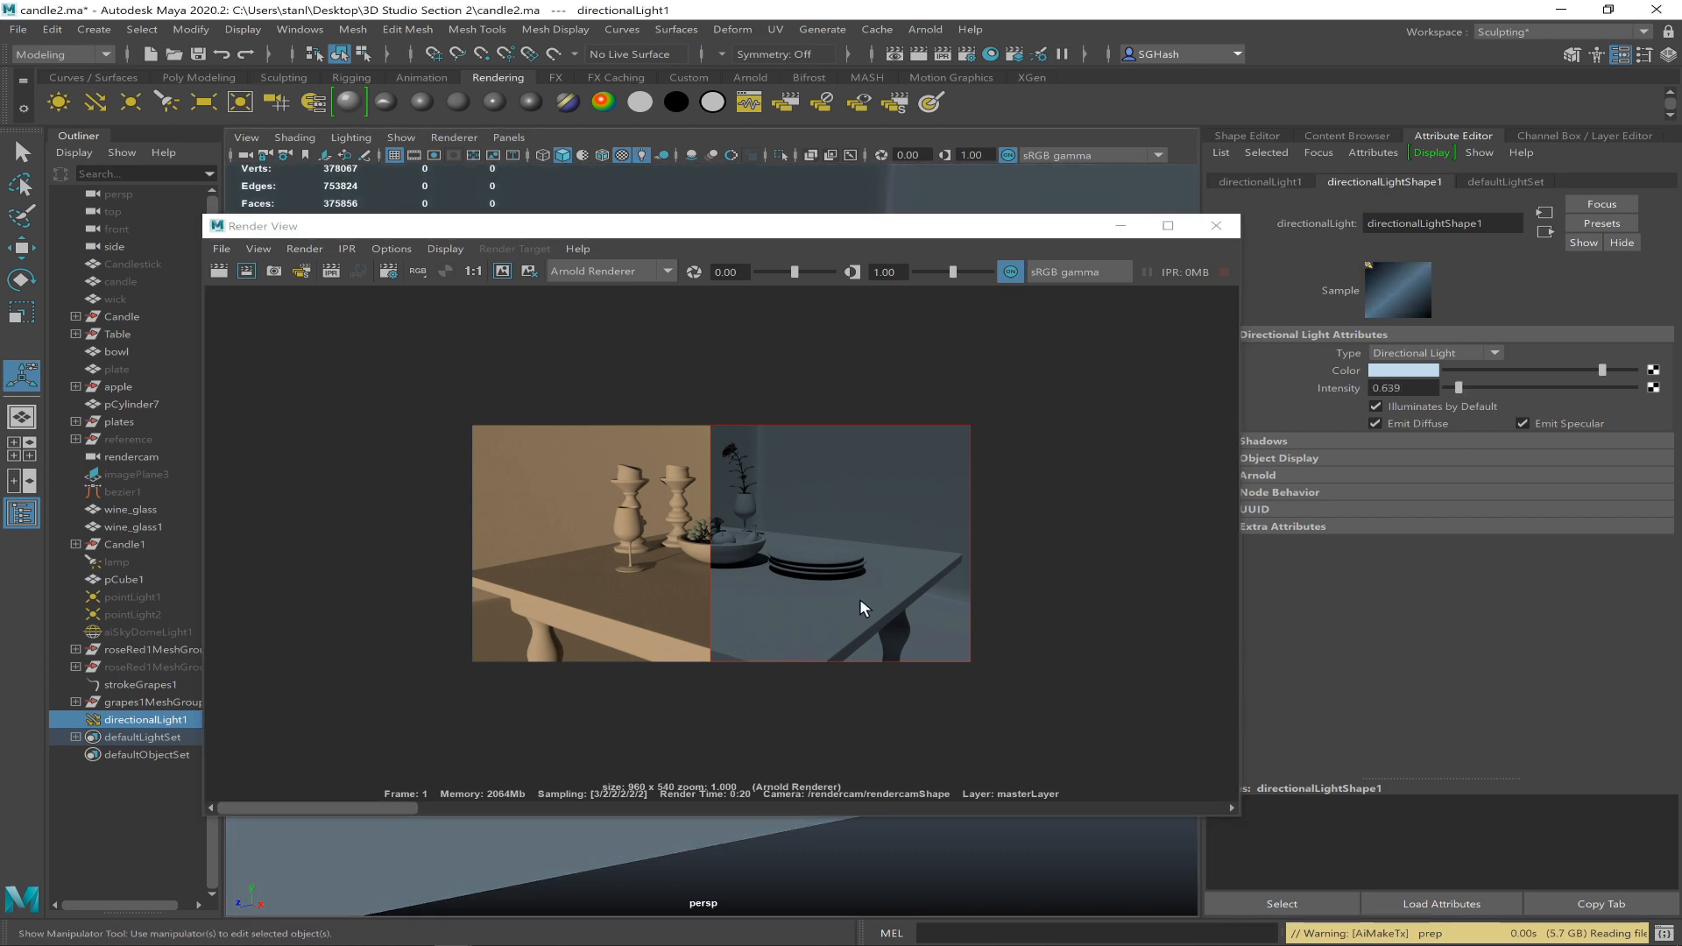
right_click(503, 271)
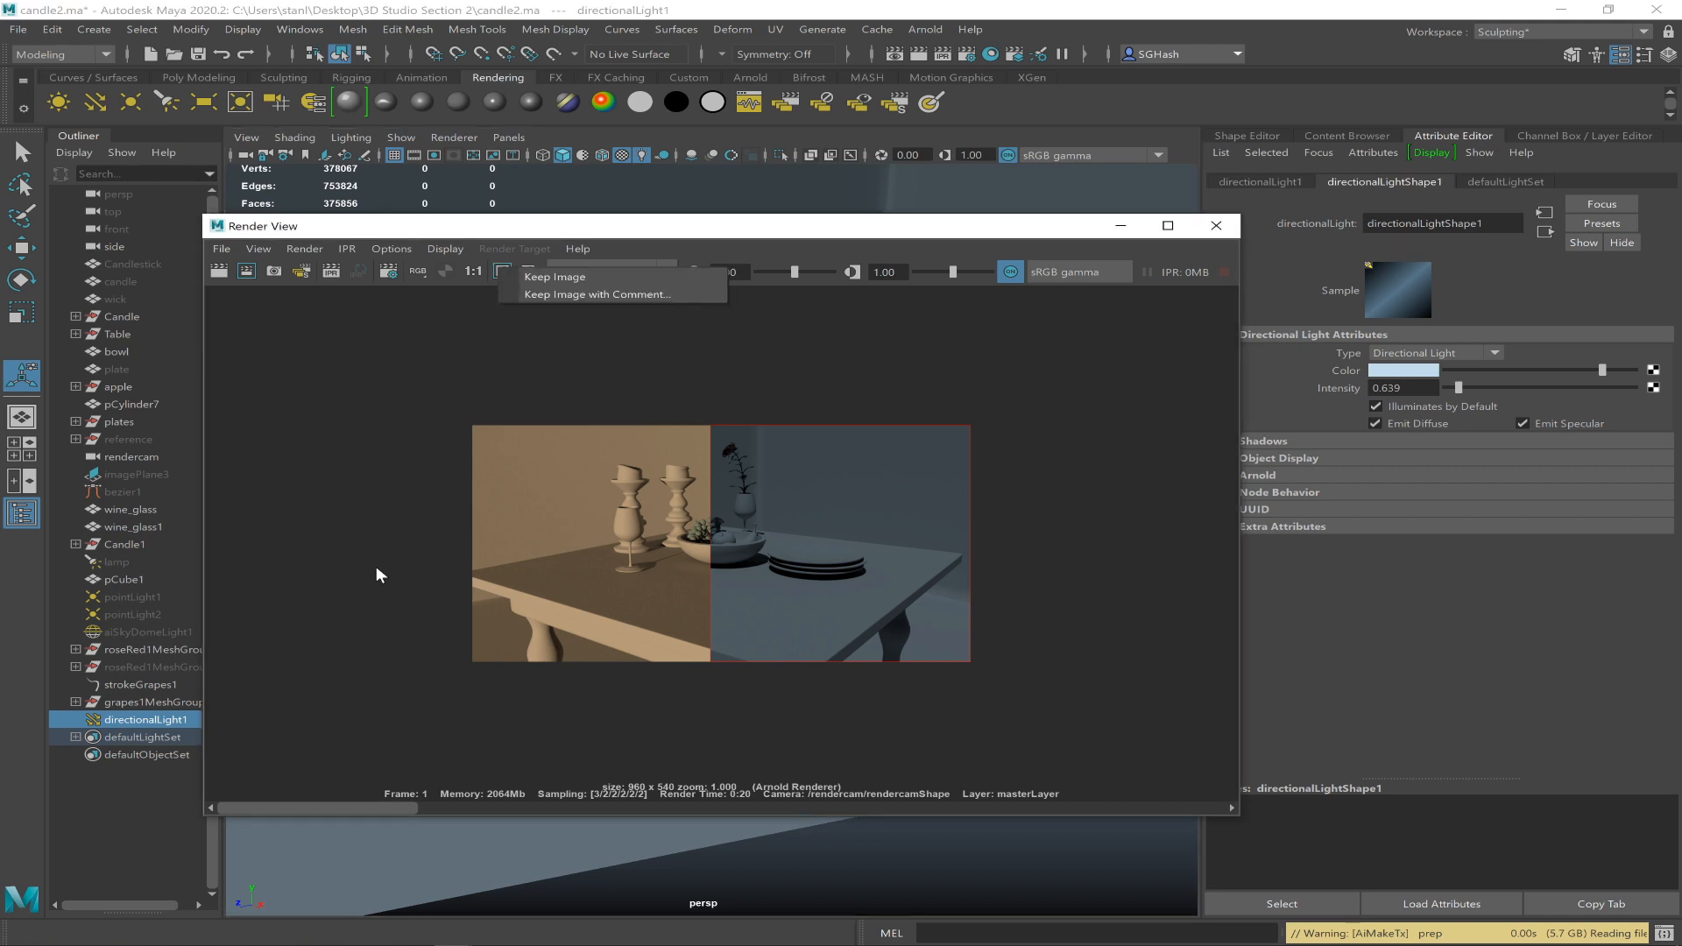
left_click(447, 322)
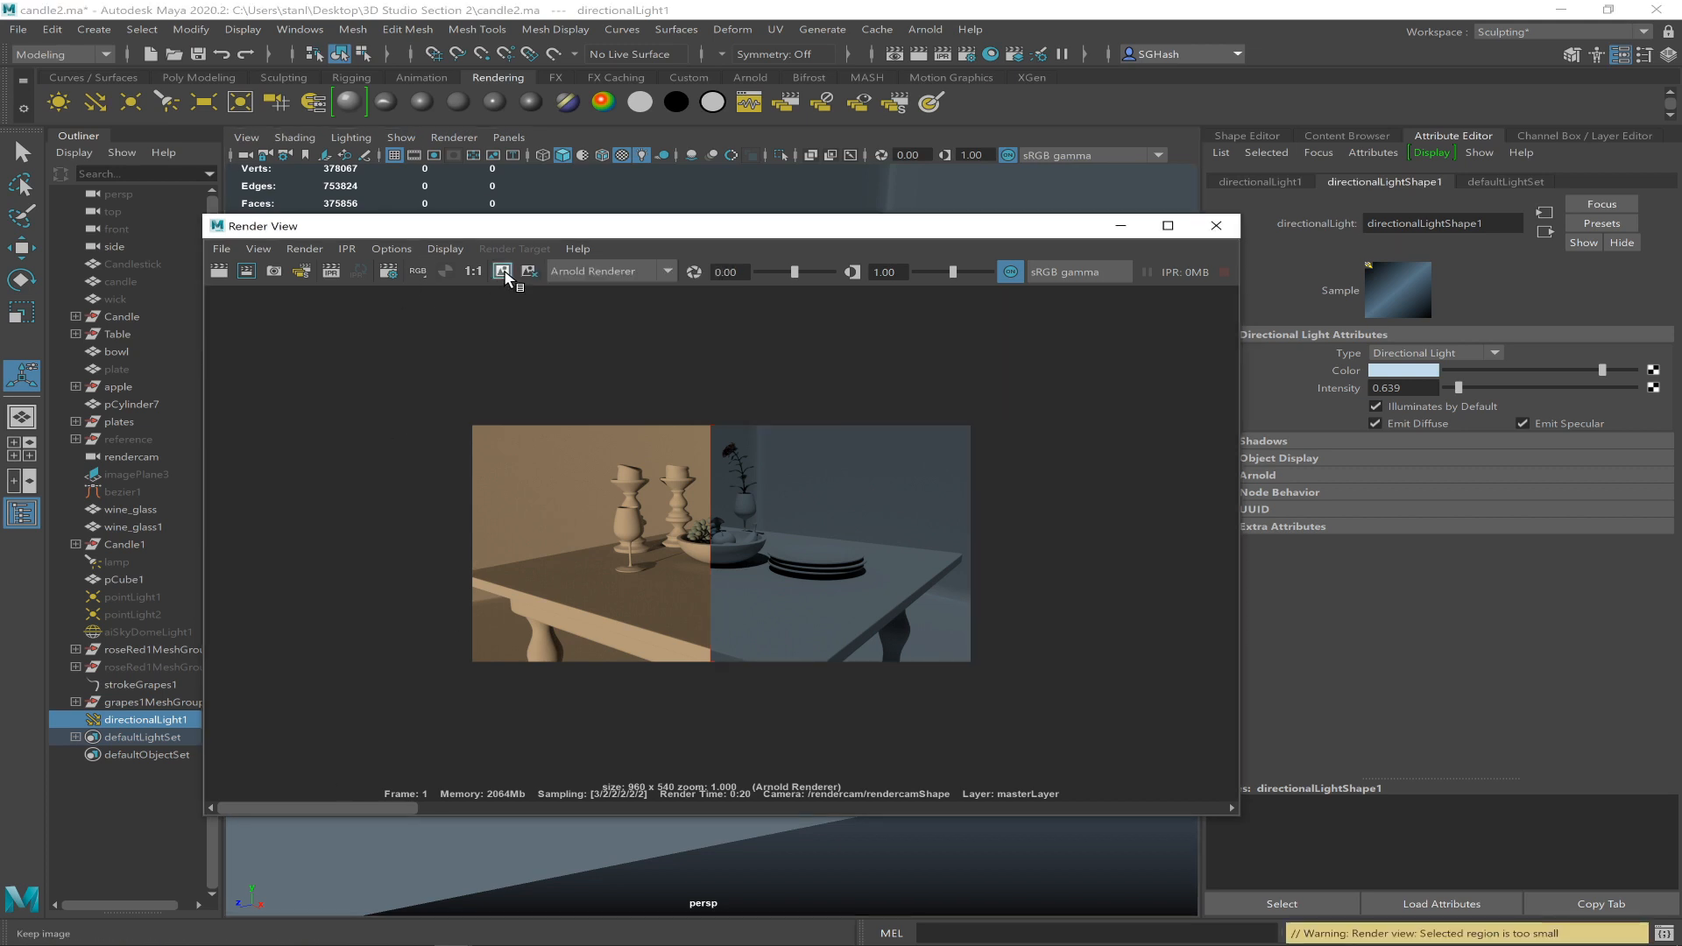
left_click_drag(326, 810, 629, 789)
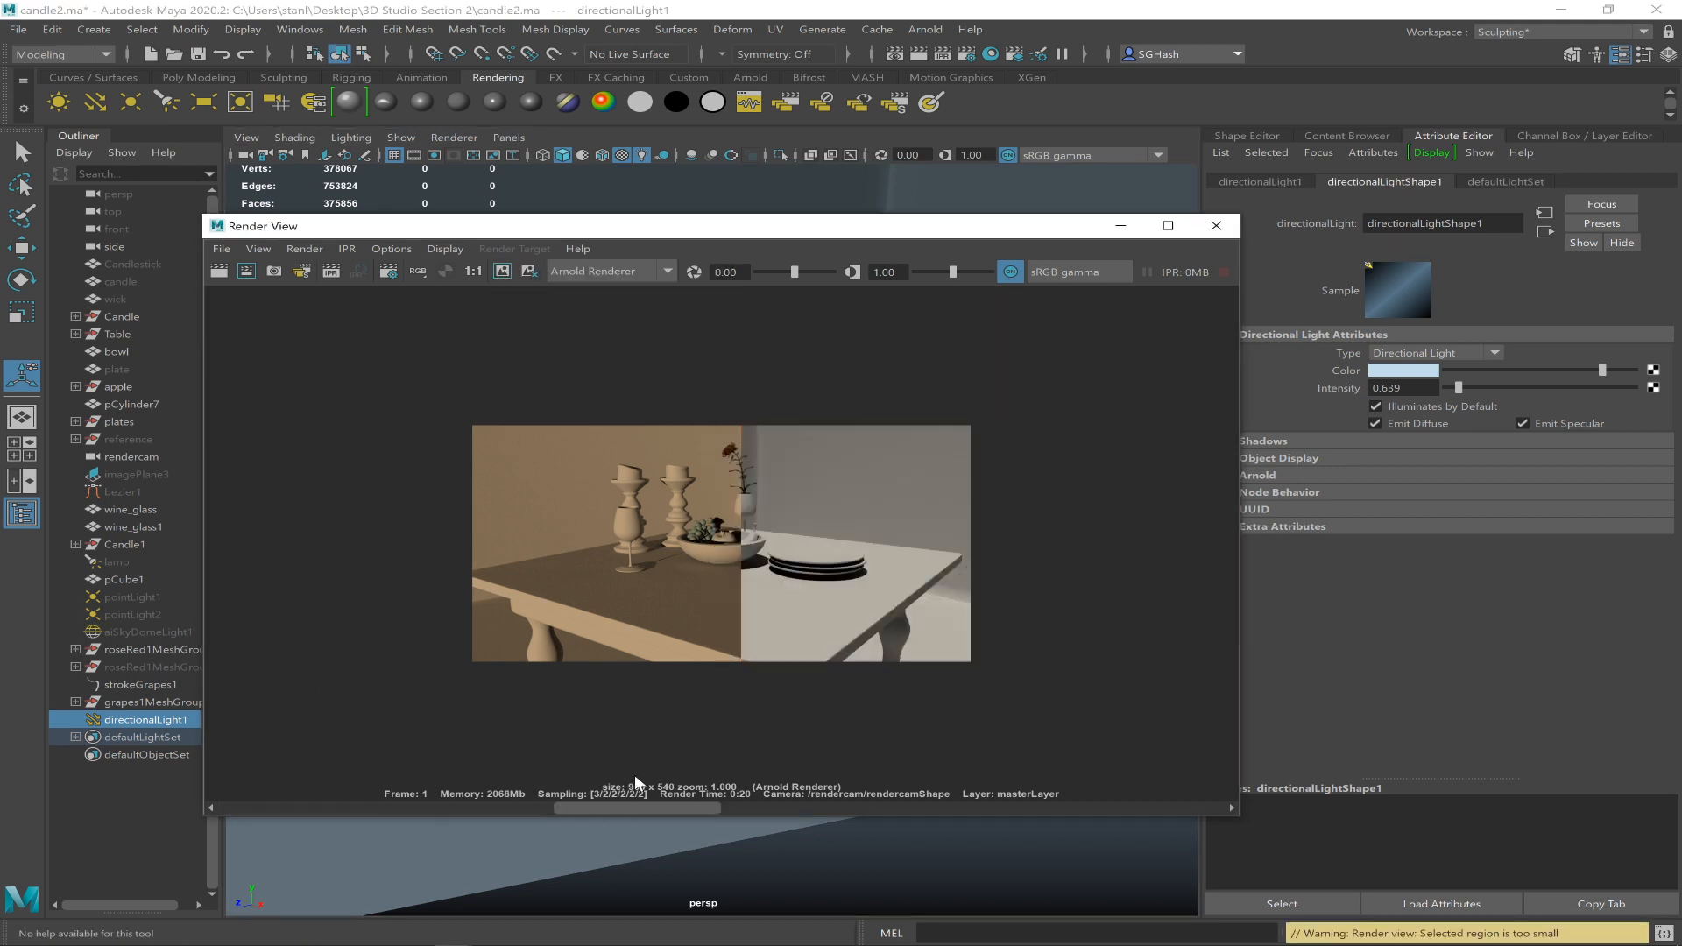
left_click_drag(929, 728, 328, 745)
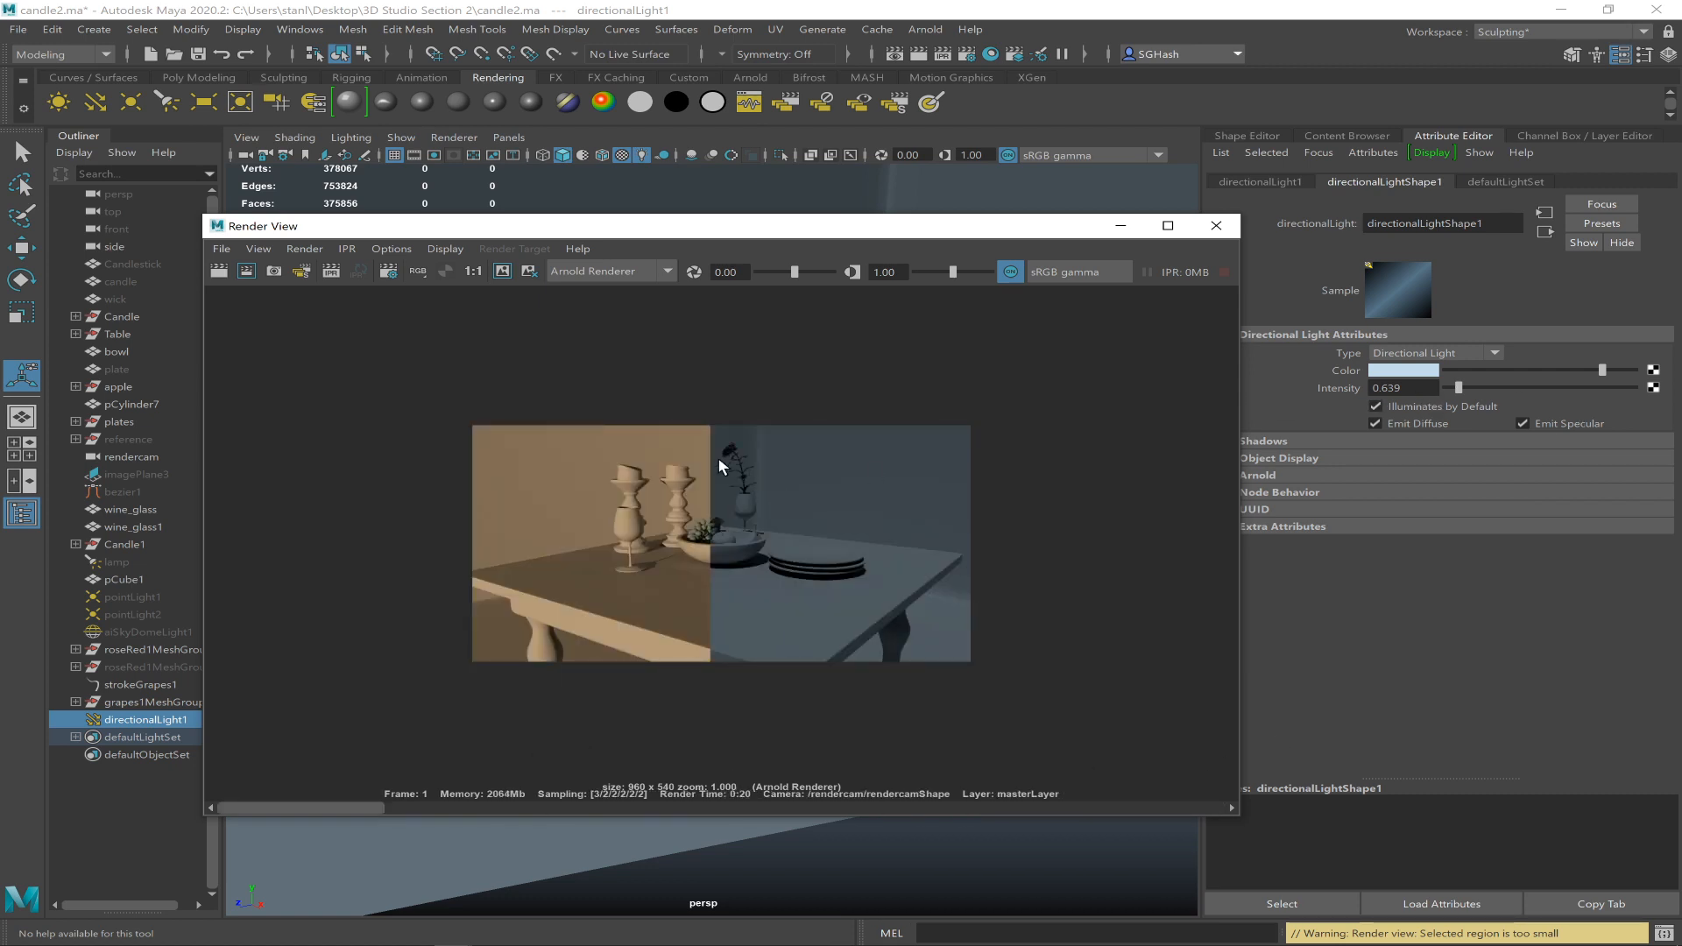
- Render a smaller region around the candlesticks, wine glass, vase and bowl, and keep the image
left_click_drag(602, 451, 789, 580)
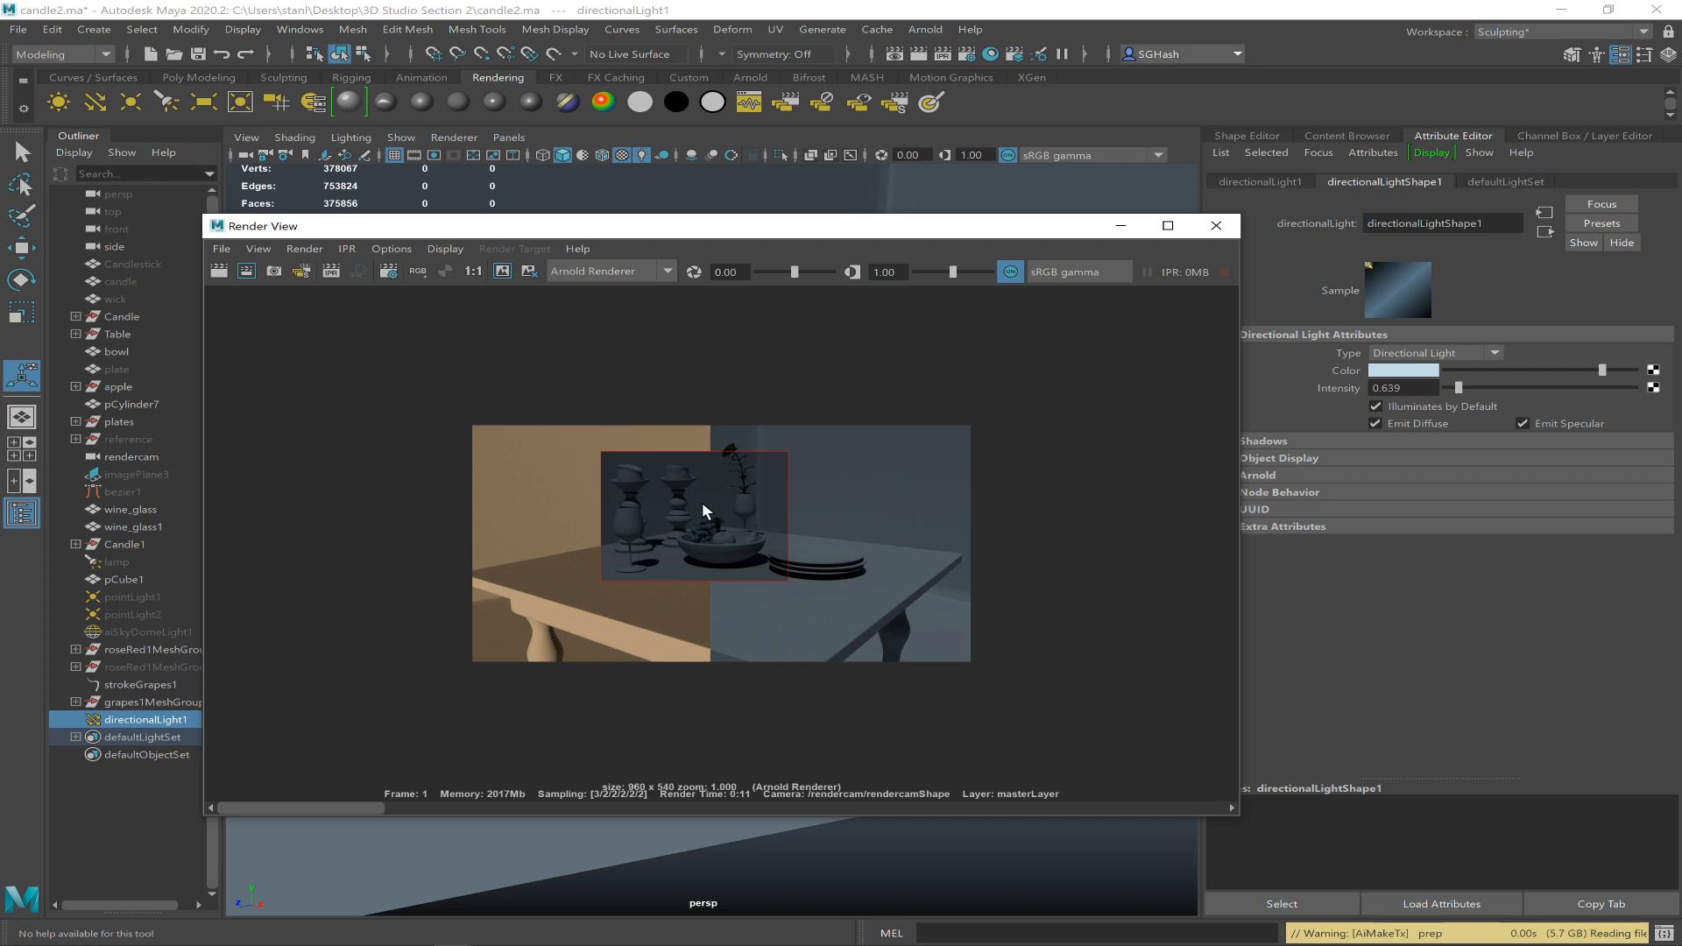
left_click(501, 274)
left_click_drag(303, 806, 338, 762)
left_click(708, 602)
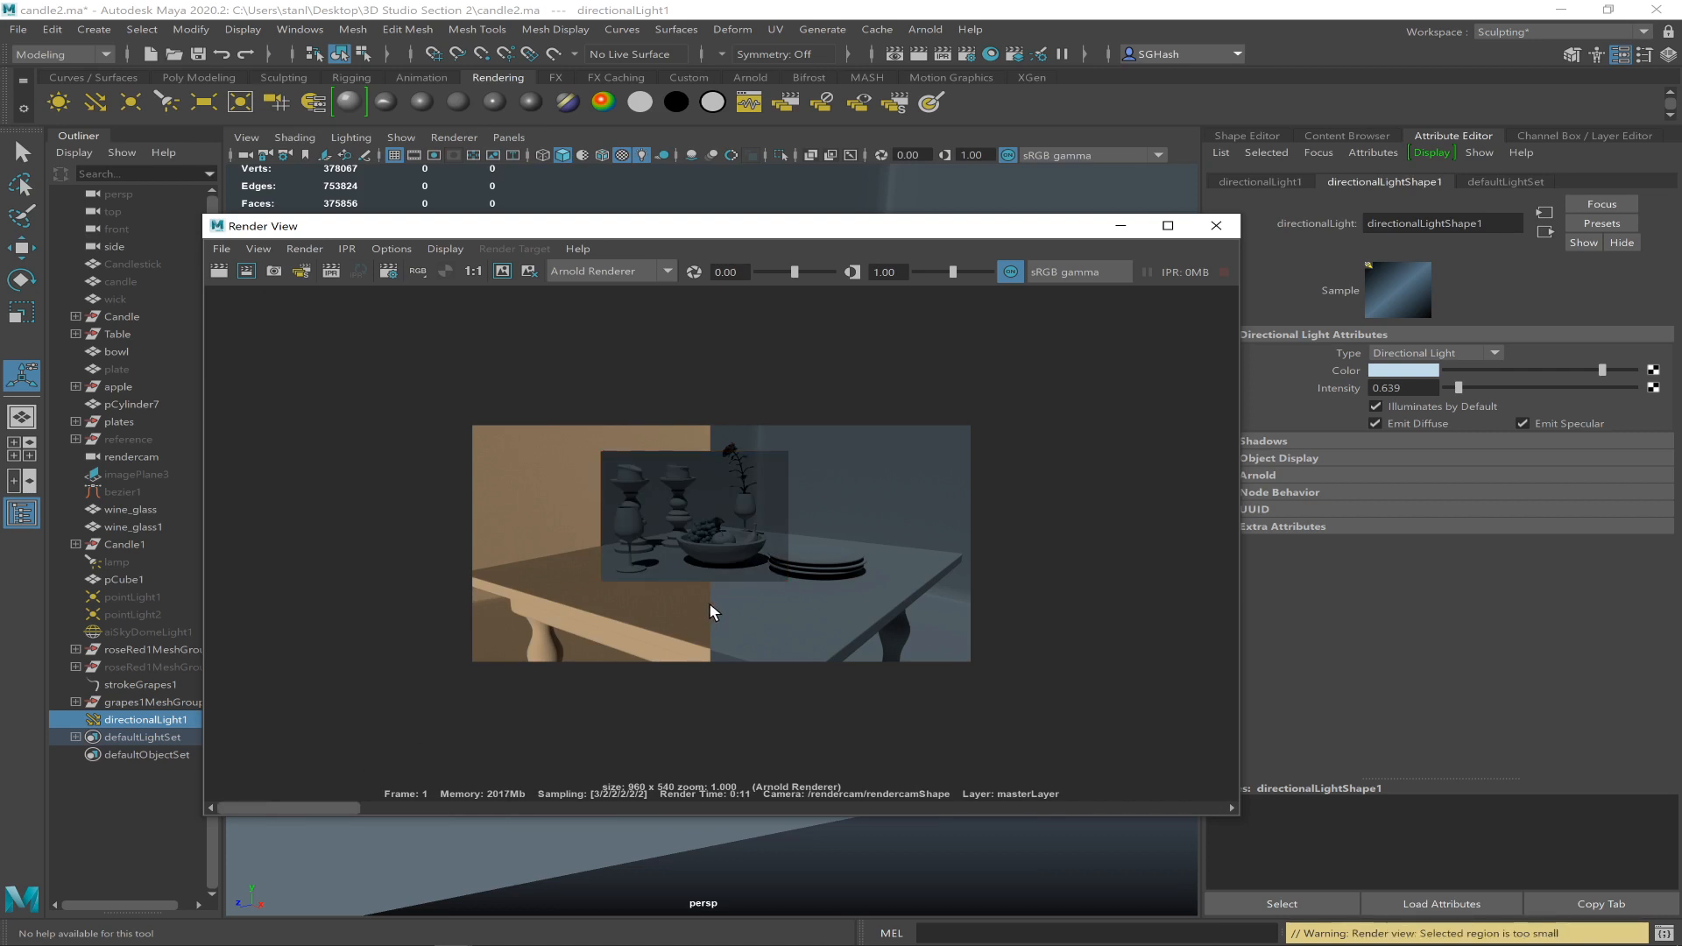
- Switch to Chrome to check the Twitch stream chat and the Discord general-chat channel, and return to Maya
key("alt+Tab")
key("alt+Tab")
key("alt+Tab")
key("alt+Tab")
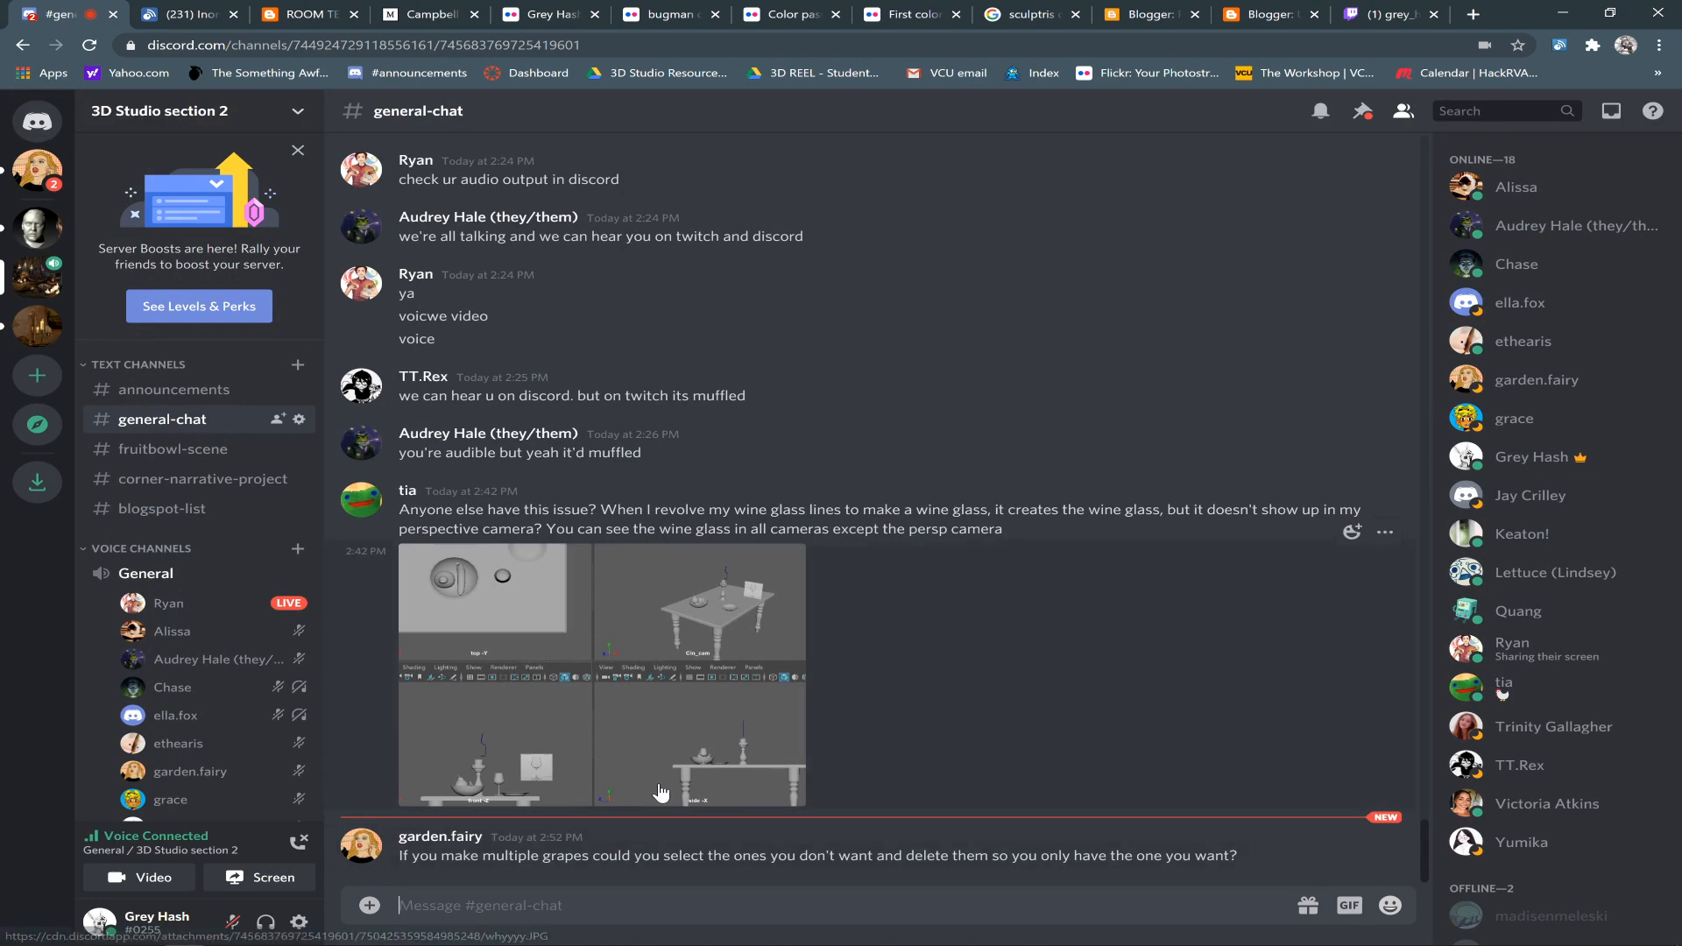
left_click(1389, 14)
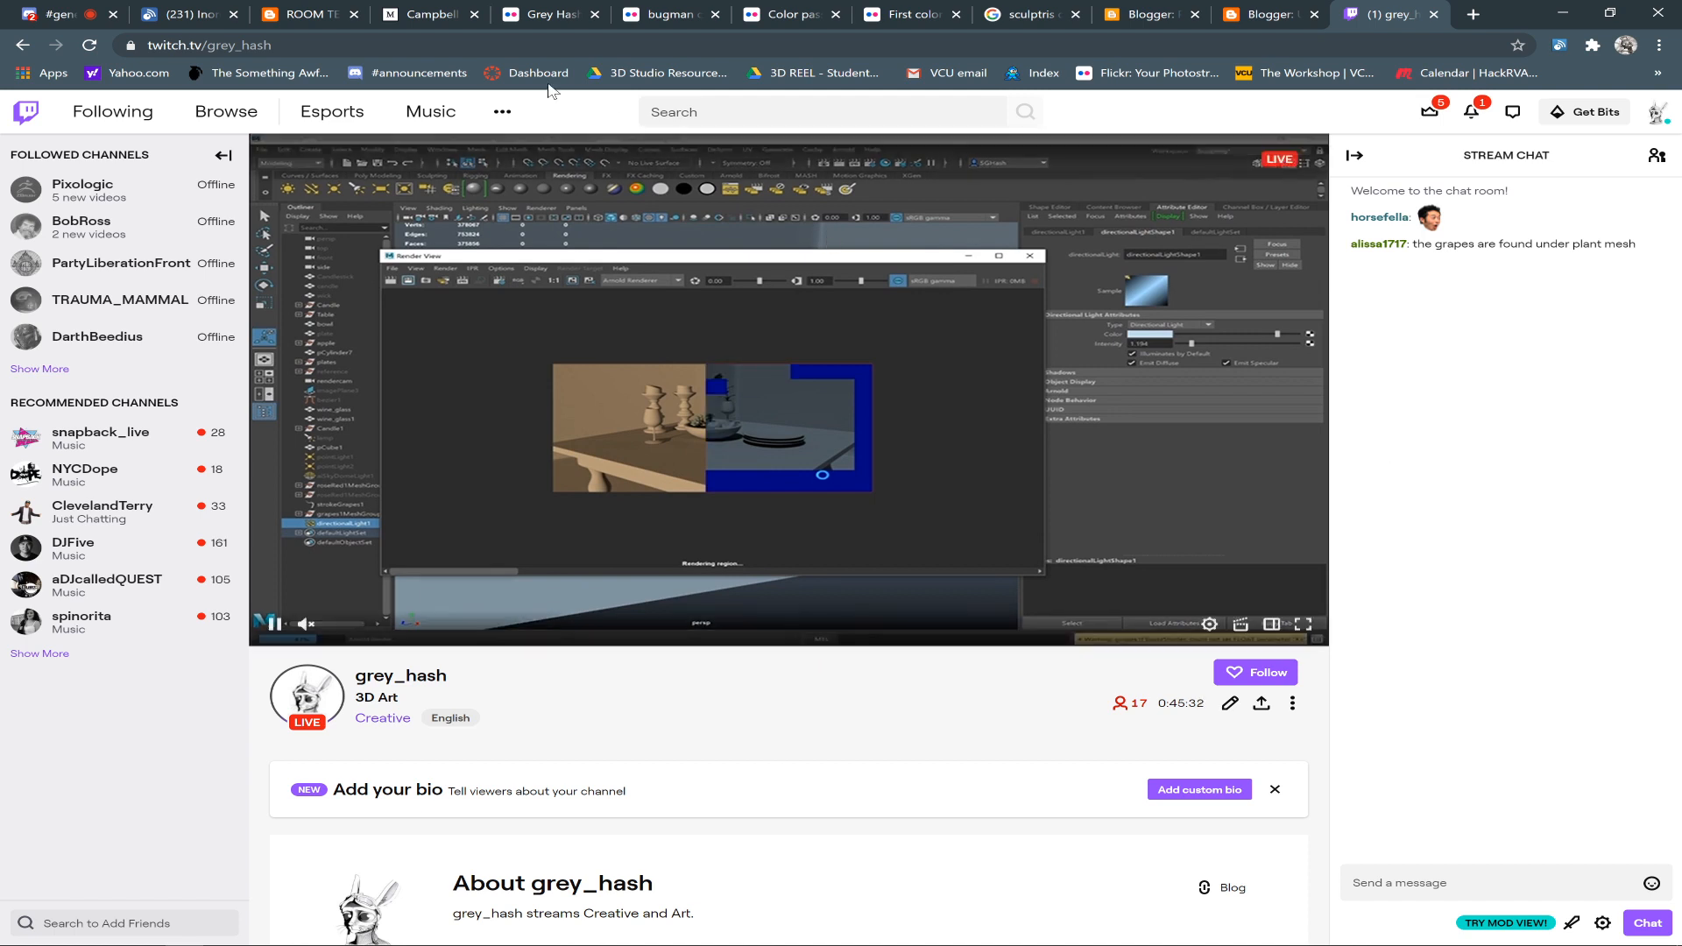
right_click(50, 11)
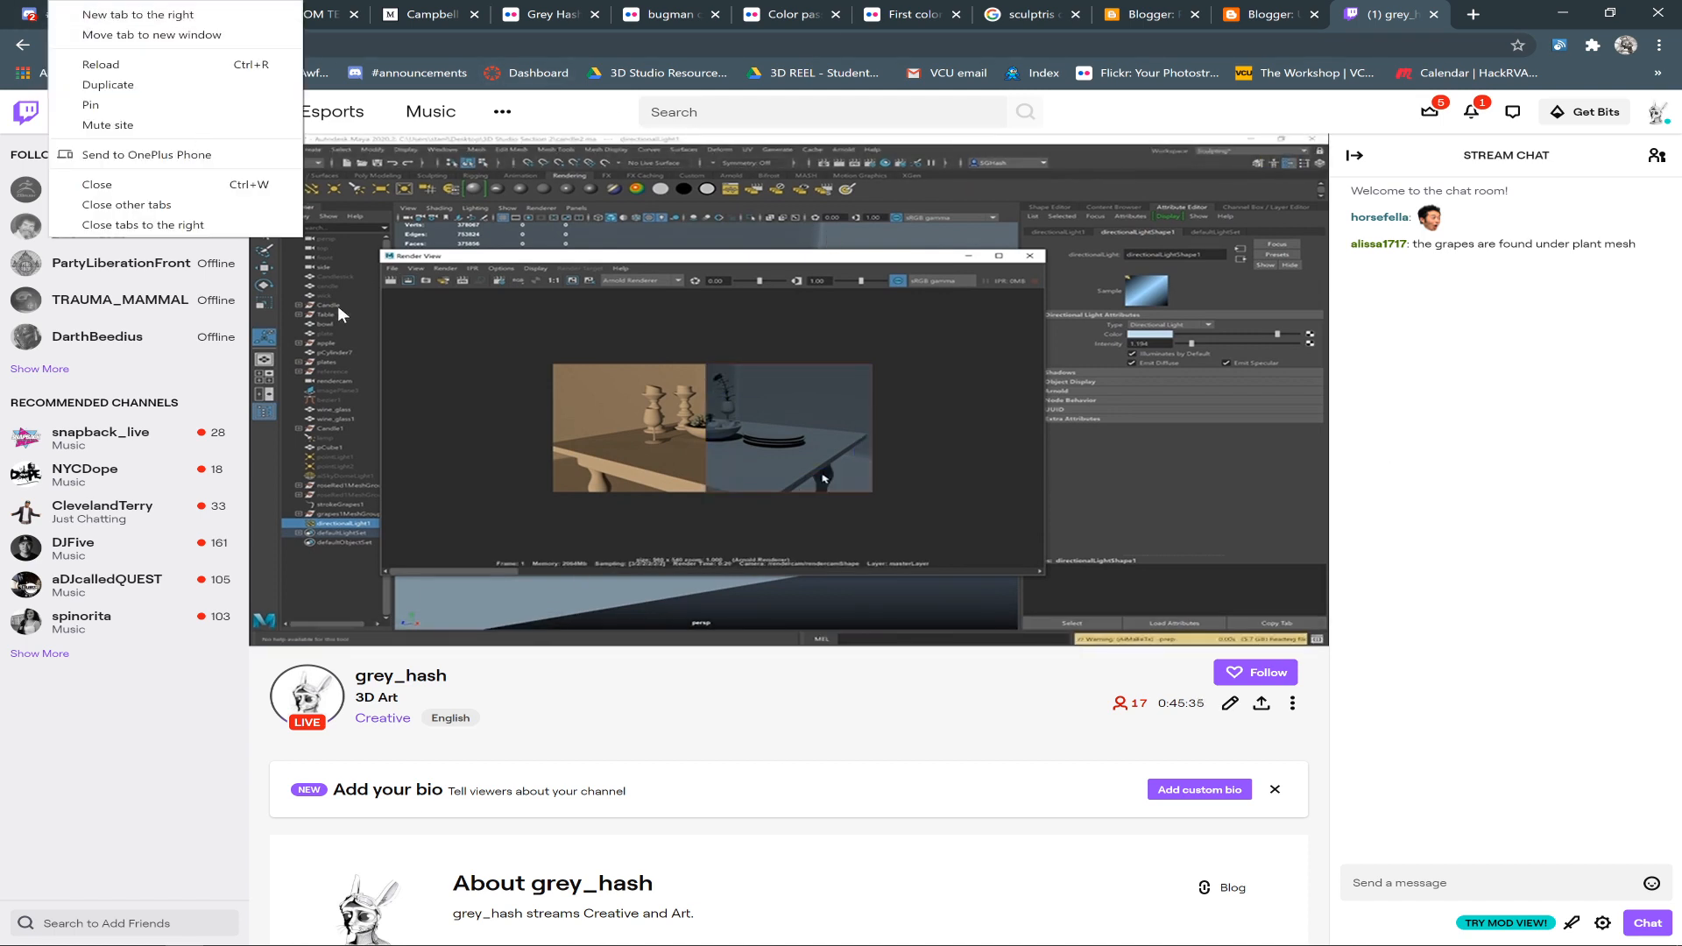
left_click(14, 11)
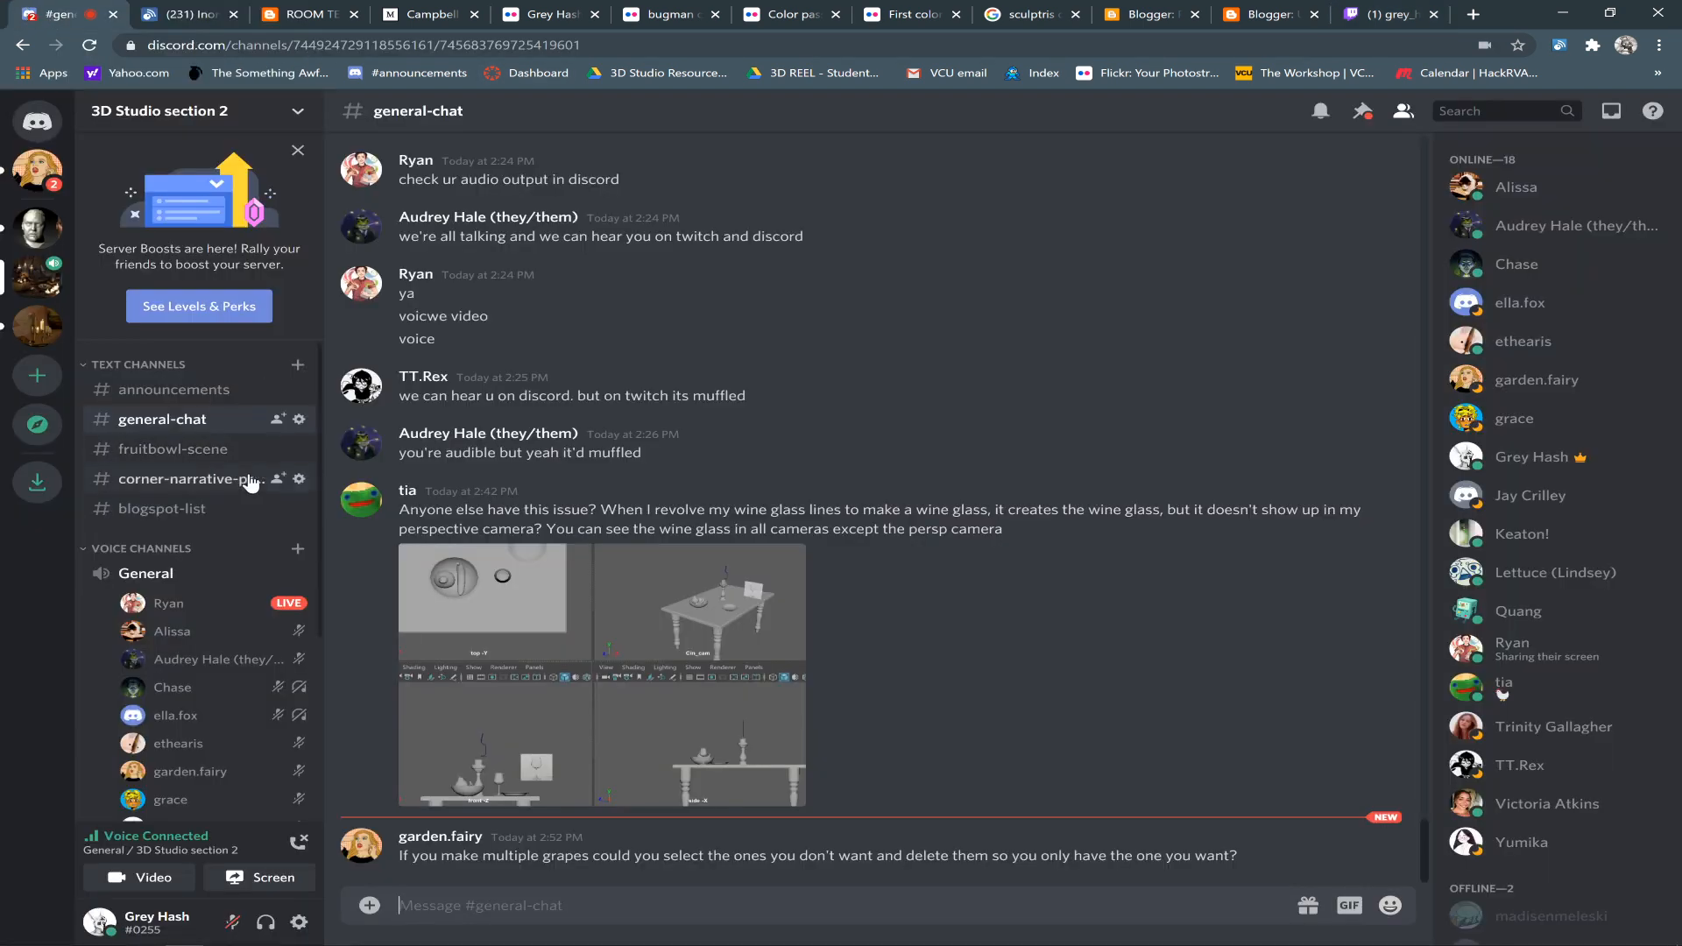
left_click(37, 229)
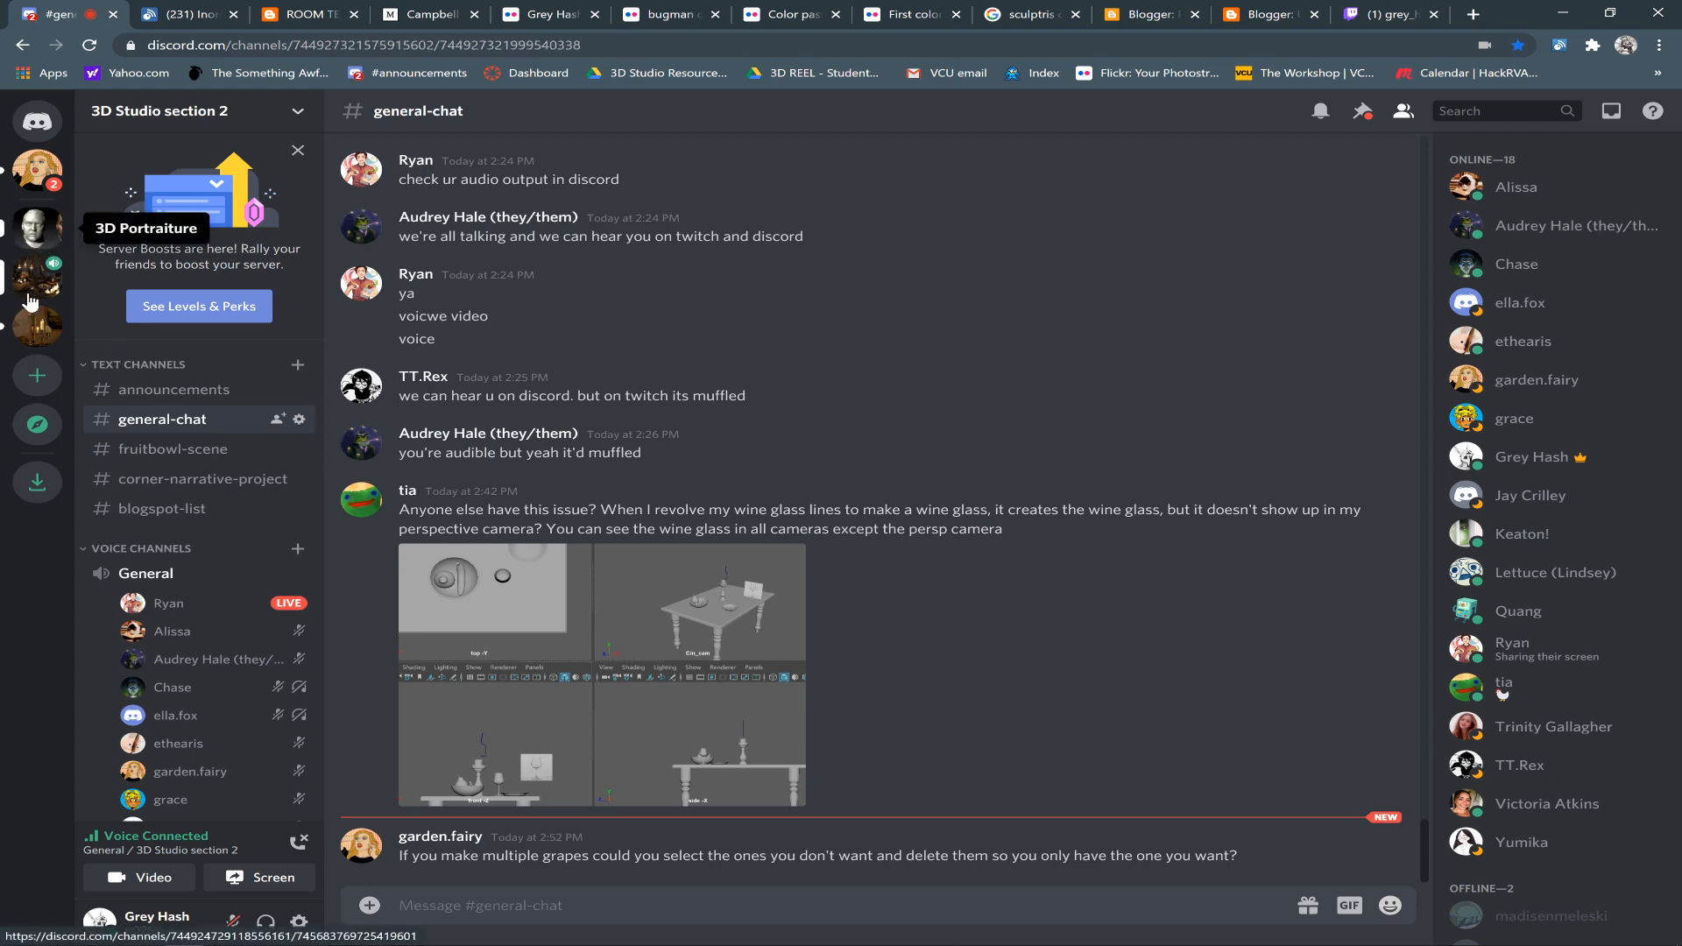
left_click(33, 279)
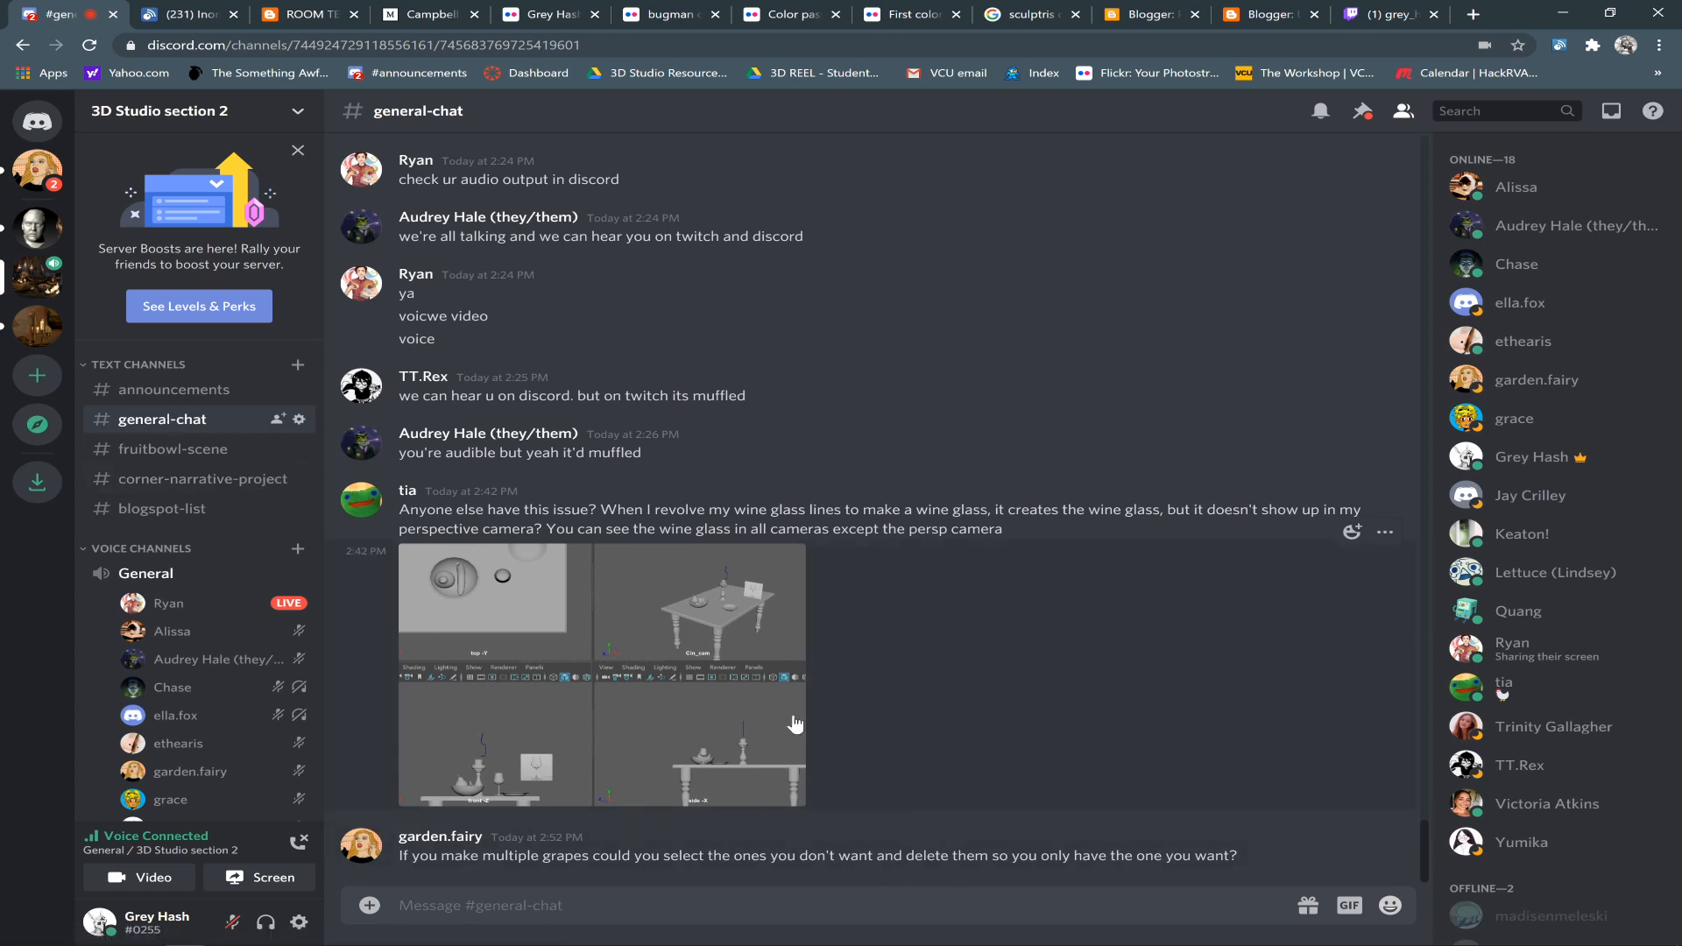
key("alt+Tab")
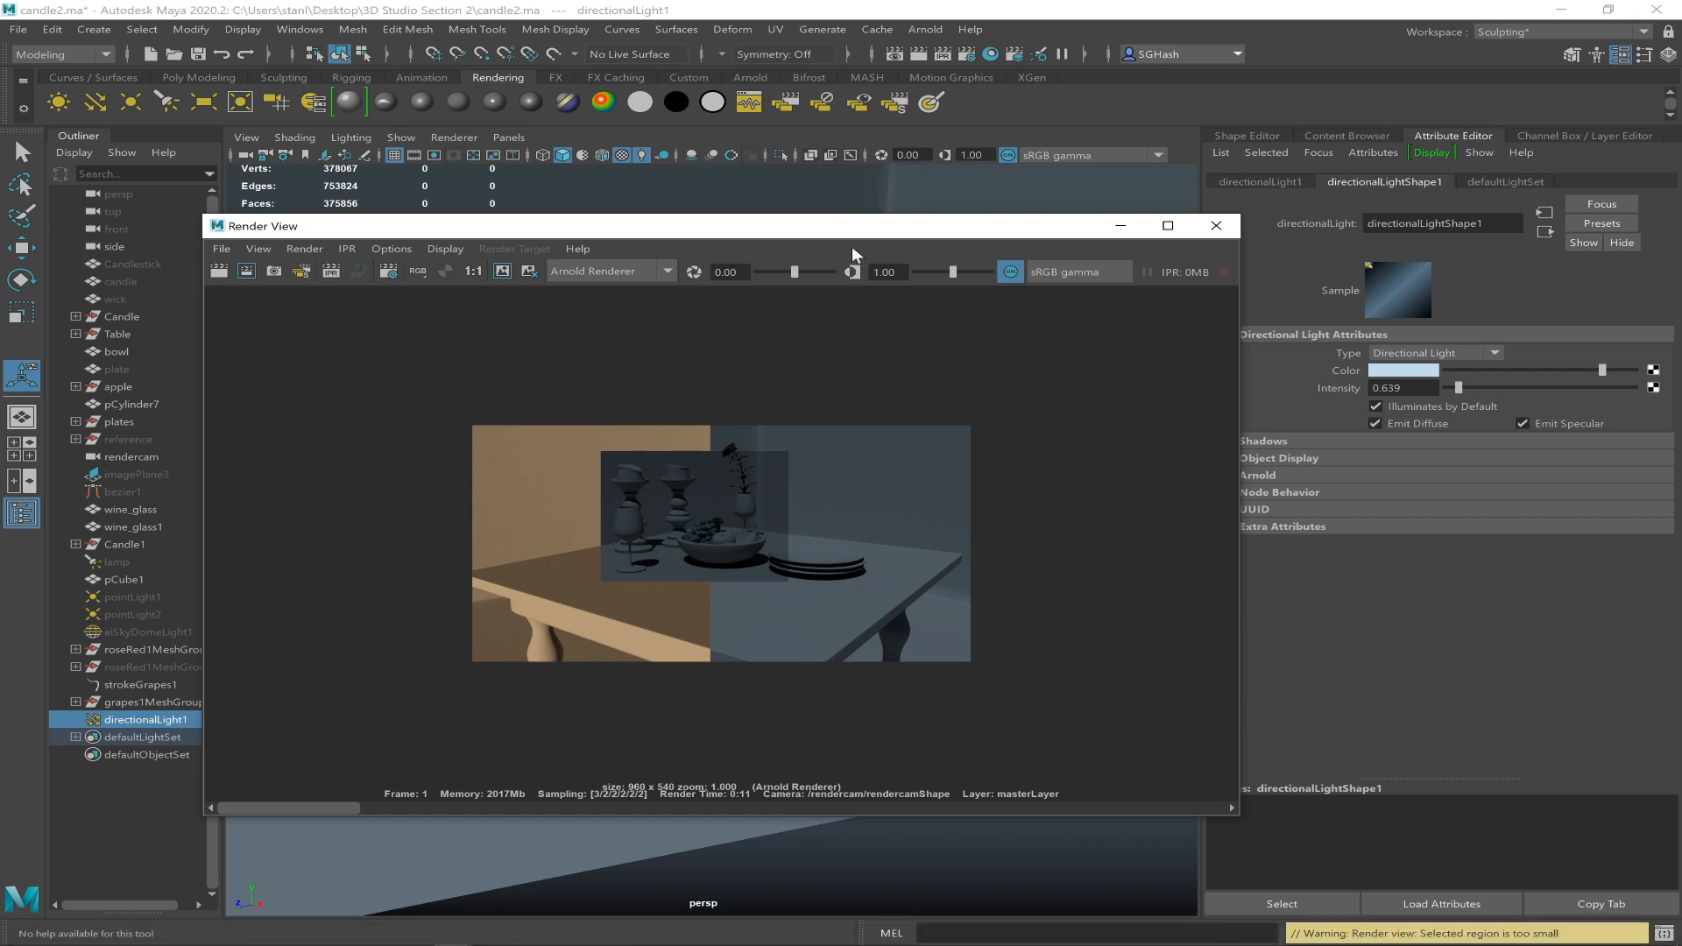
- Move the Render View higher, clear the selection, switch to Chrome and open the HDRI Haven website in a new tab
left_click_drag(830, 231, 783, 107)
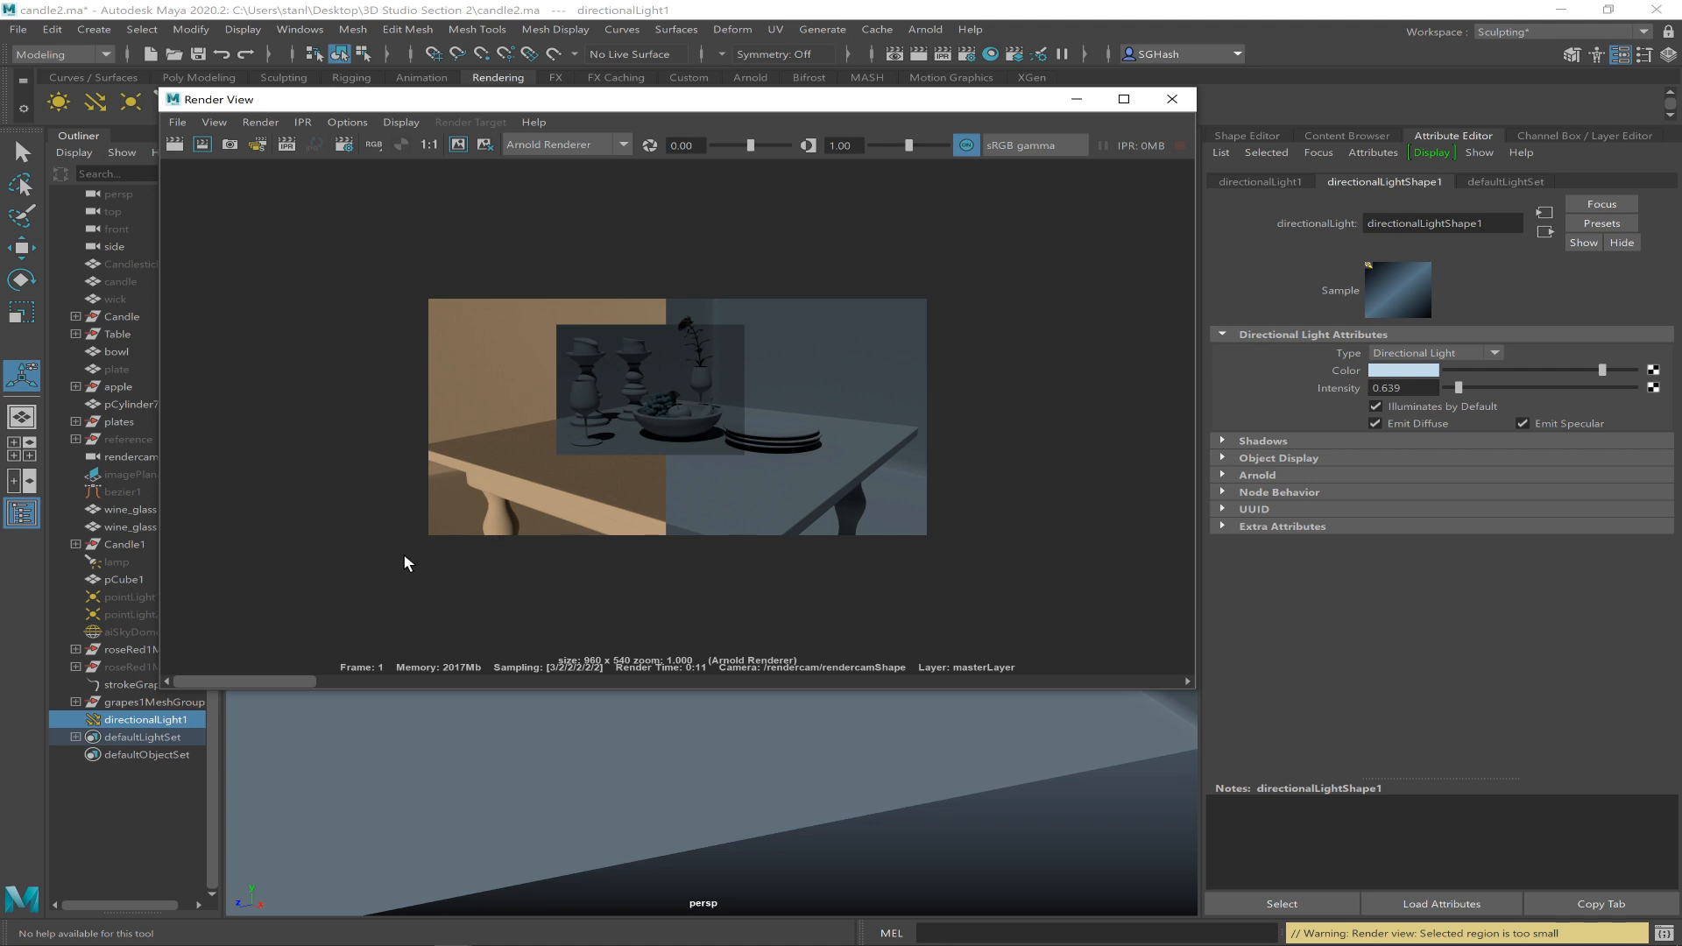
left_click(79, 802)
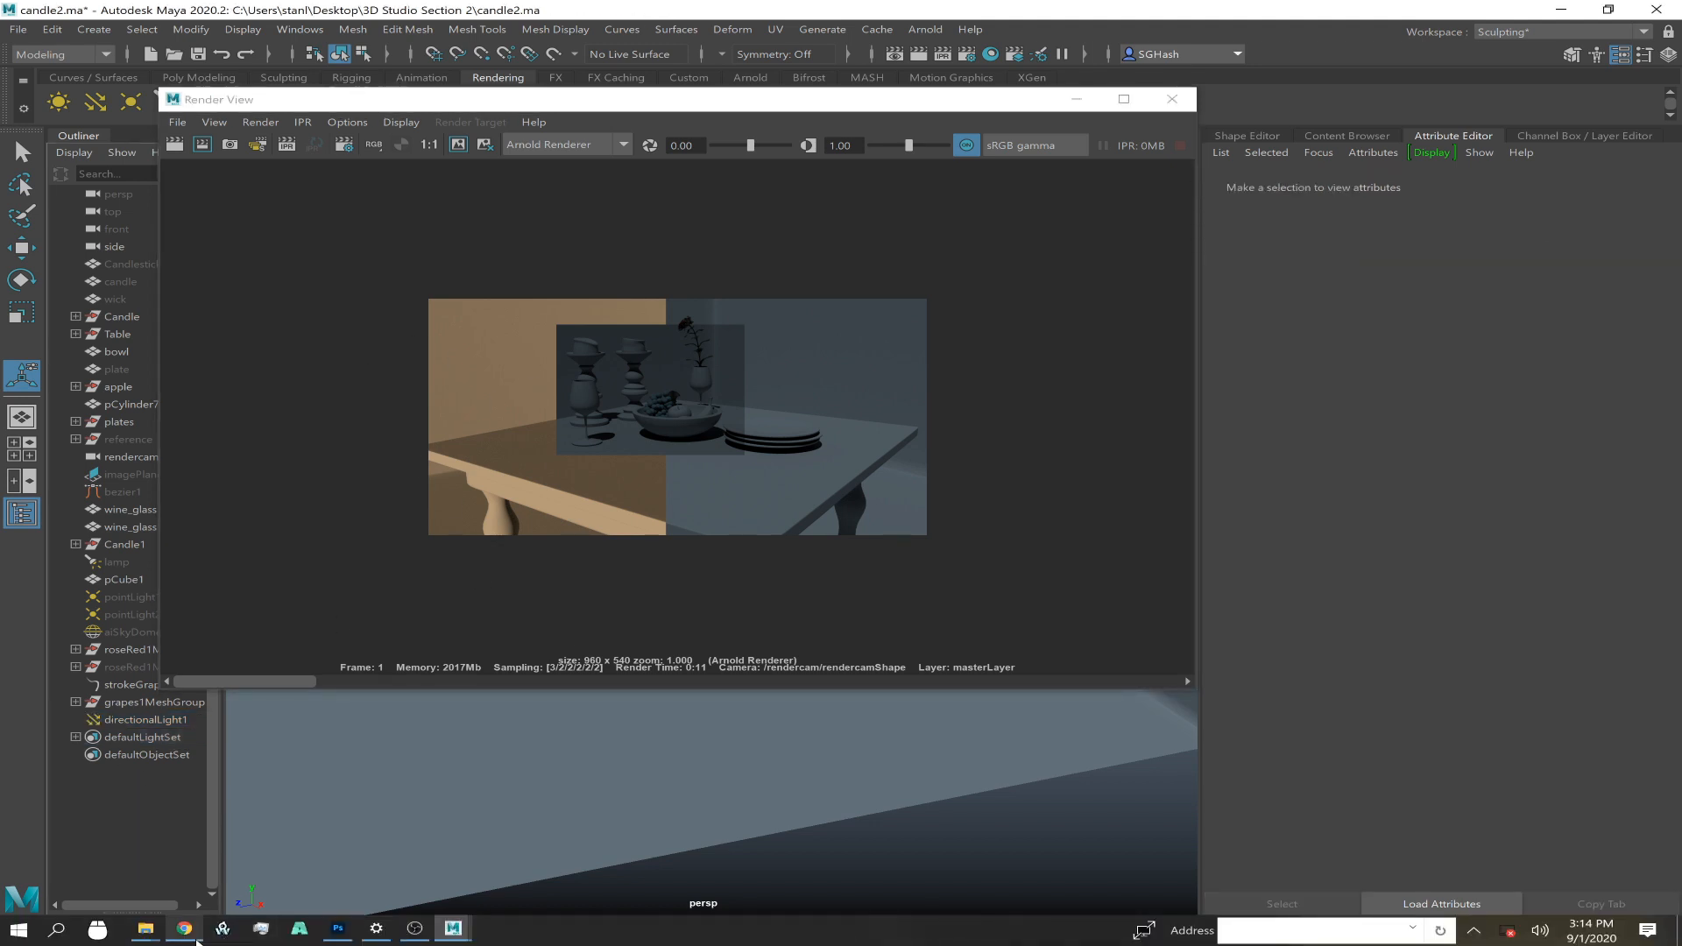
left_click(195, 939)
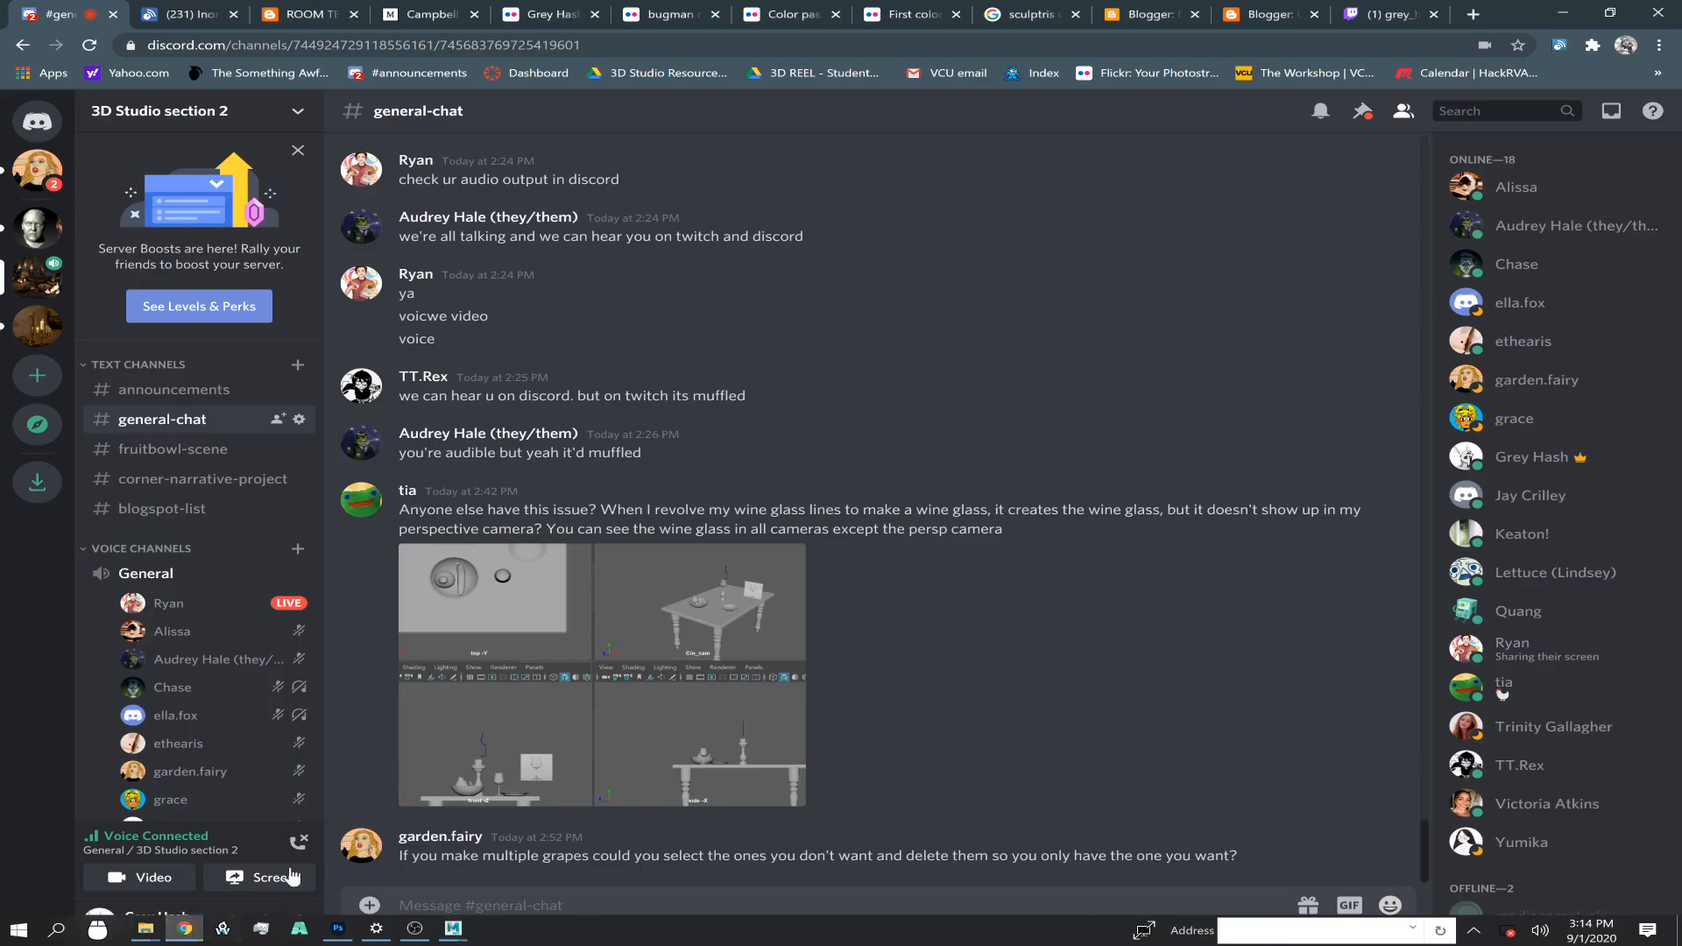
key("ctrl+t")
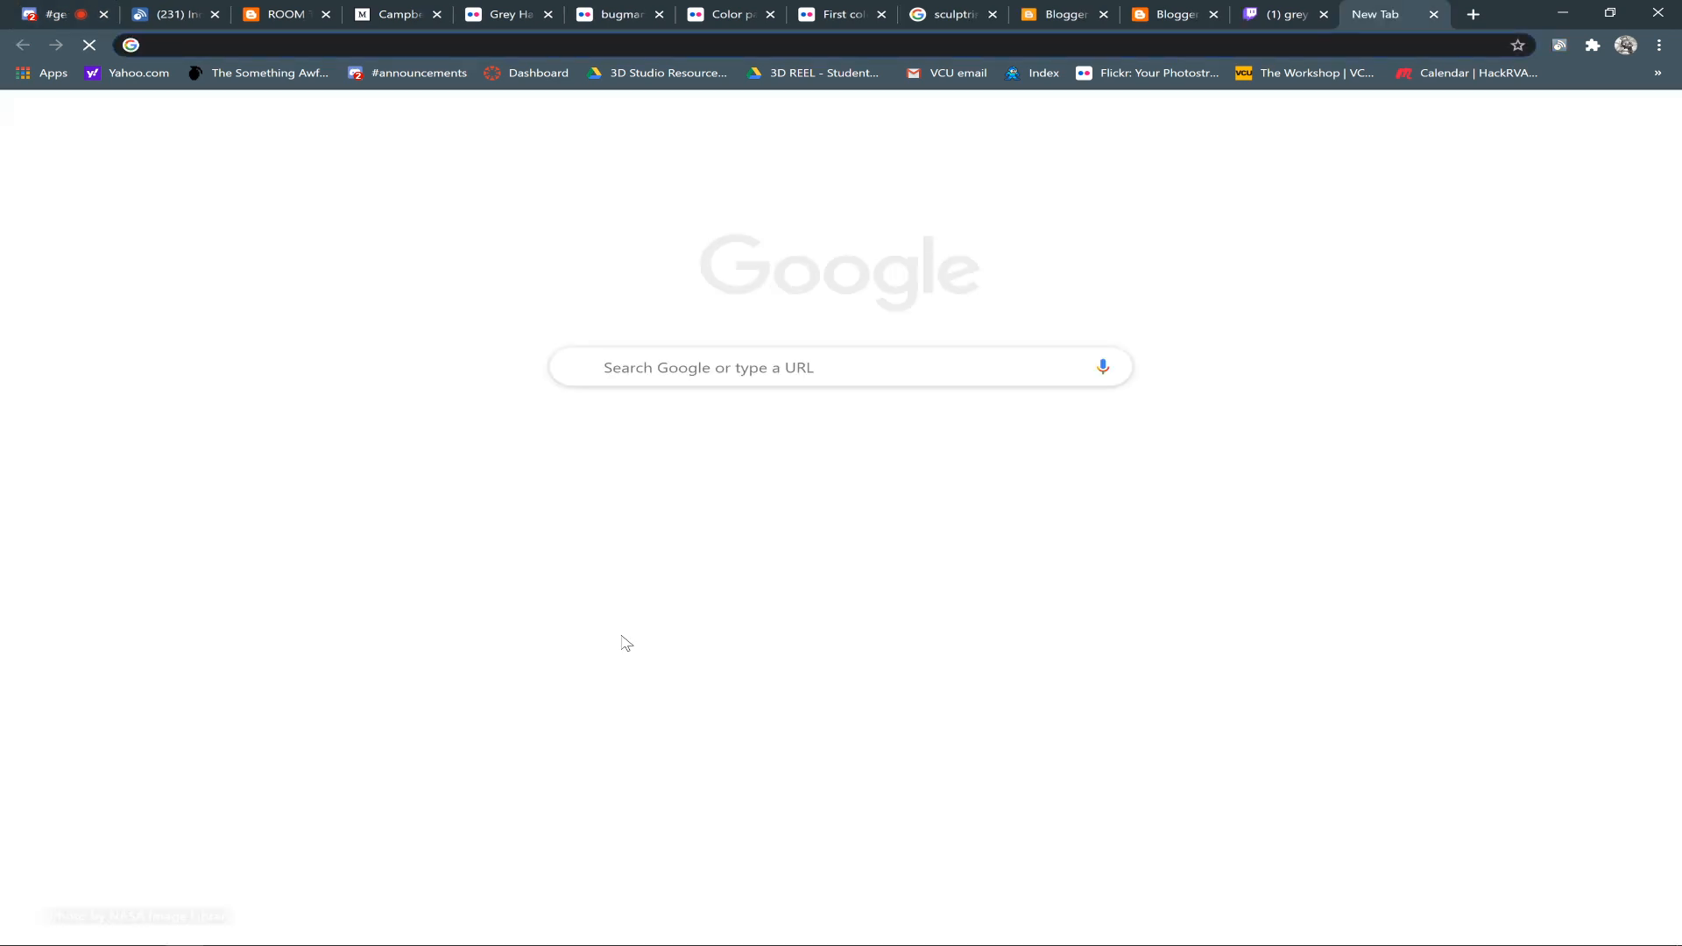
type("hdrihaven")
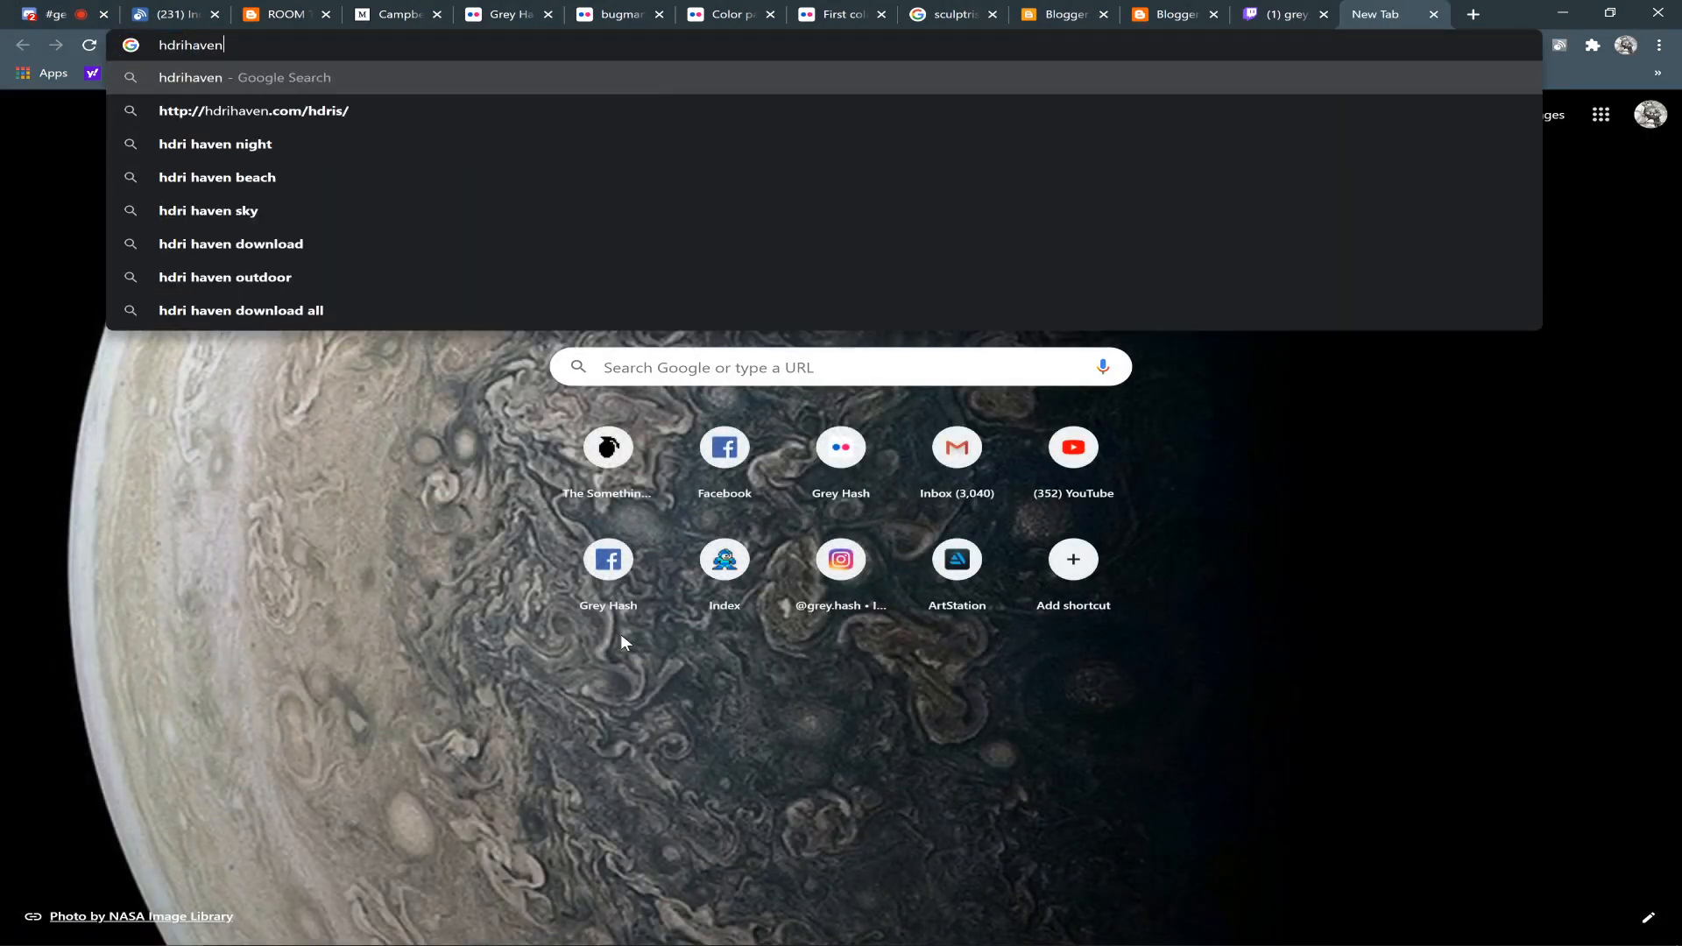
key("Return")
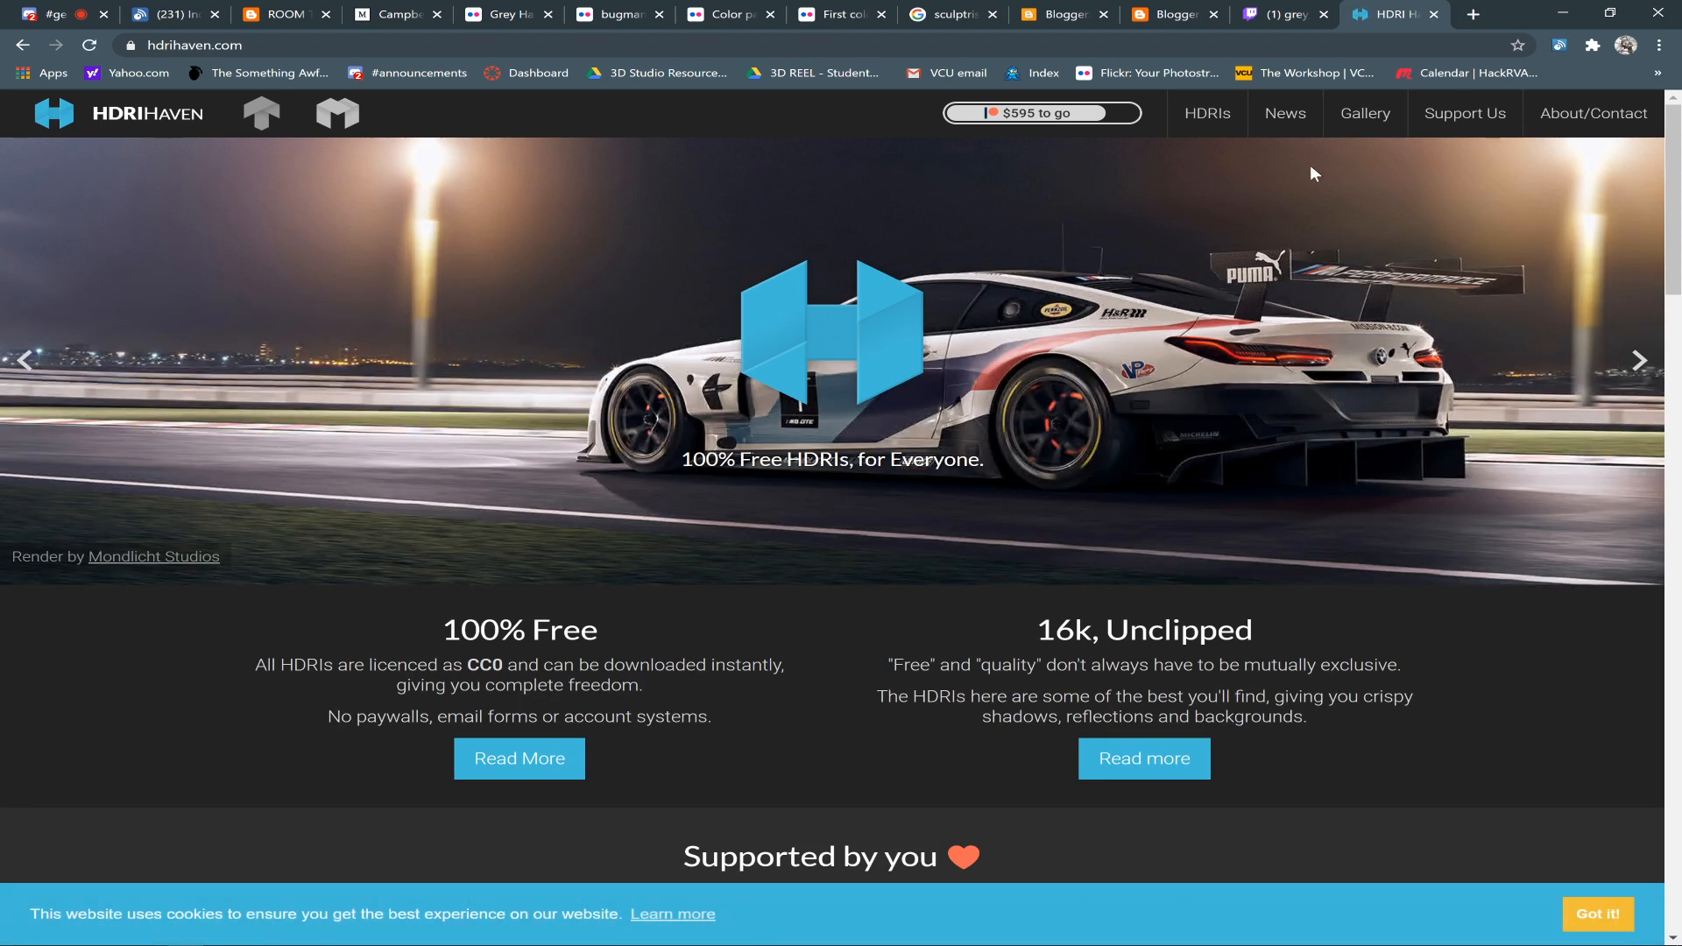
- Browse the Skies category of HDRI Haven's HDRIs and open the Kiara 1 Dawn page
left_click(1334, 122)
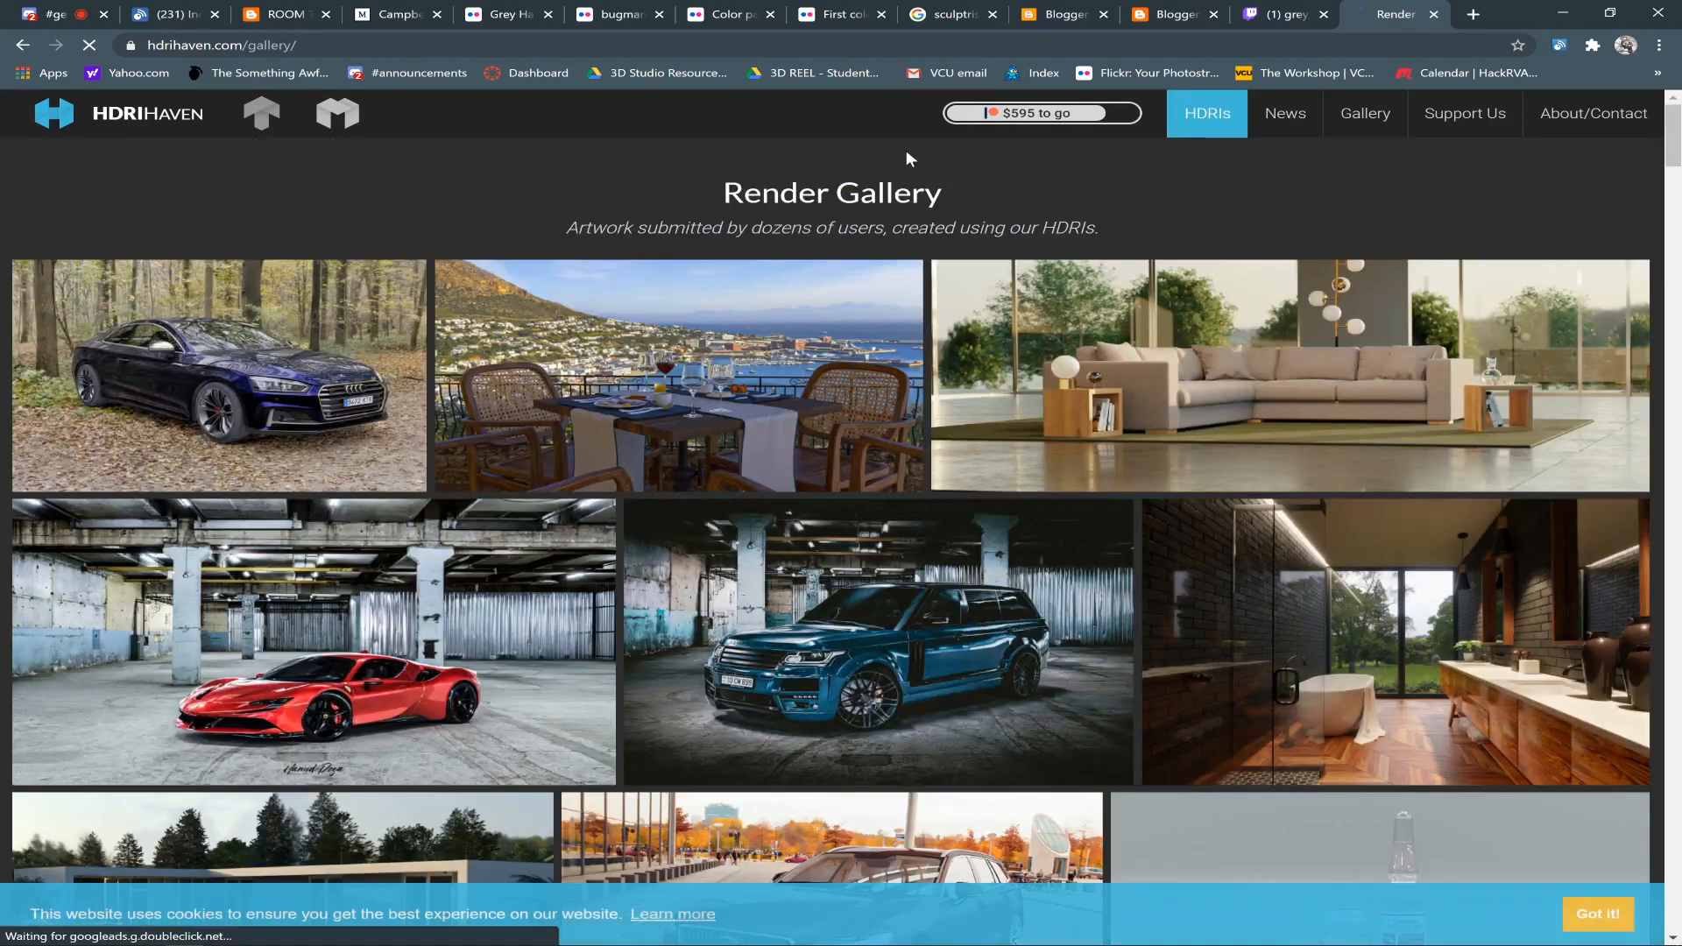
left_click(1200, 118)
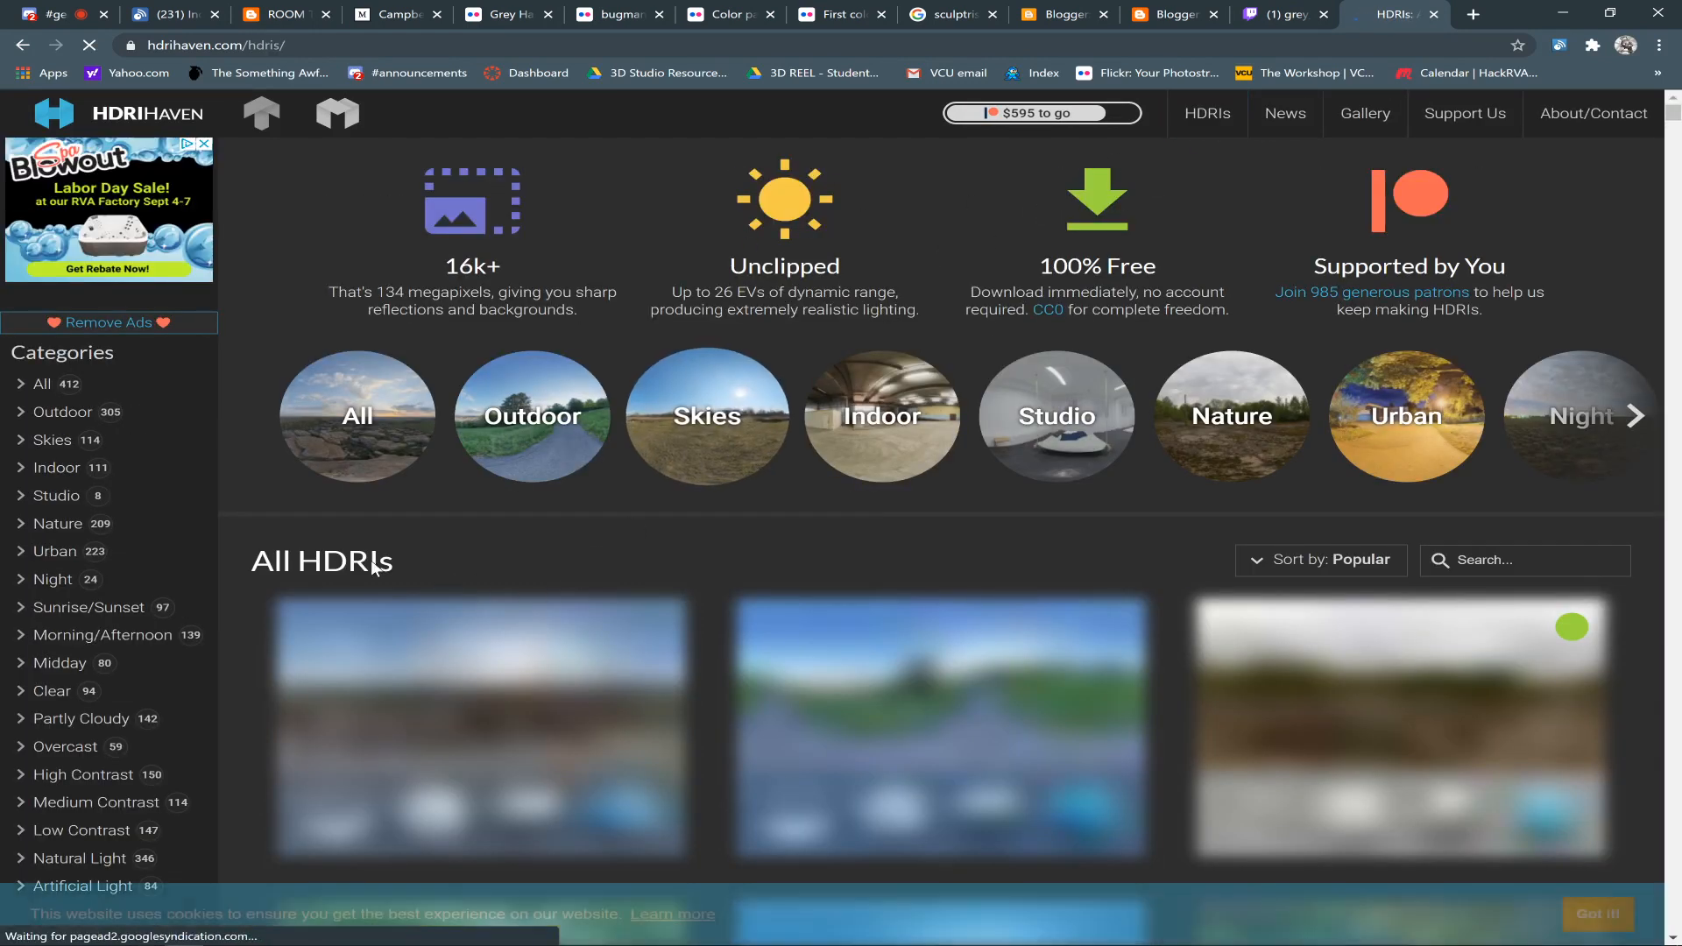
left_click(682, 424)
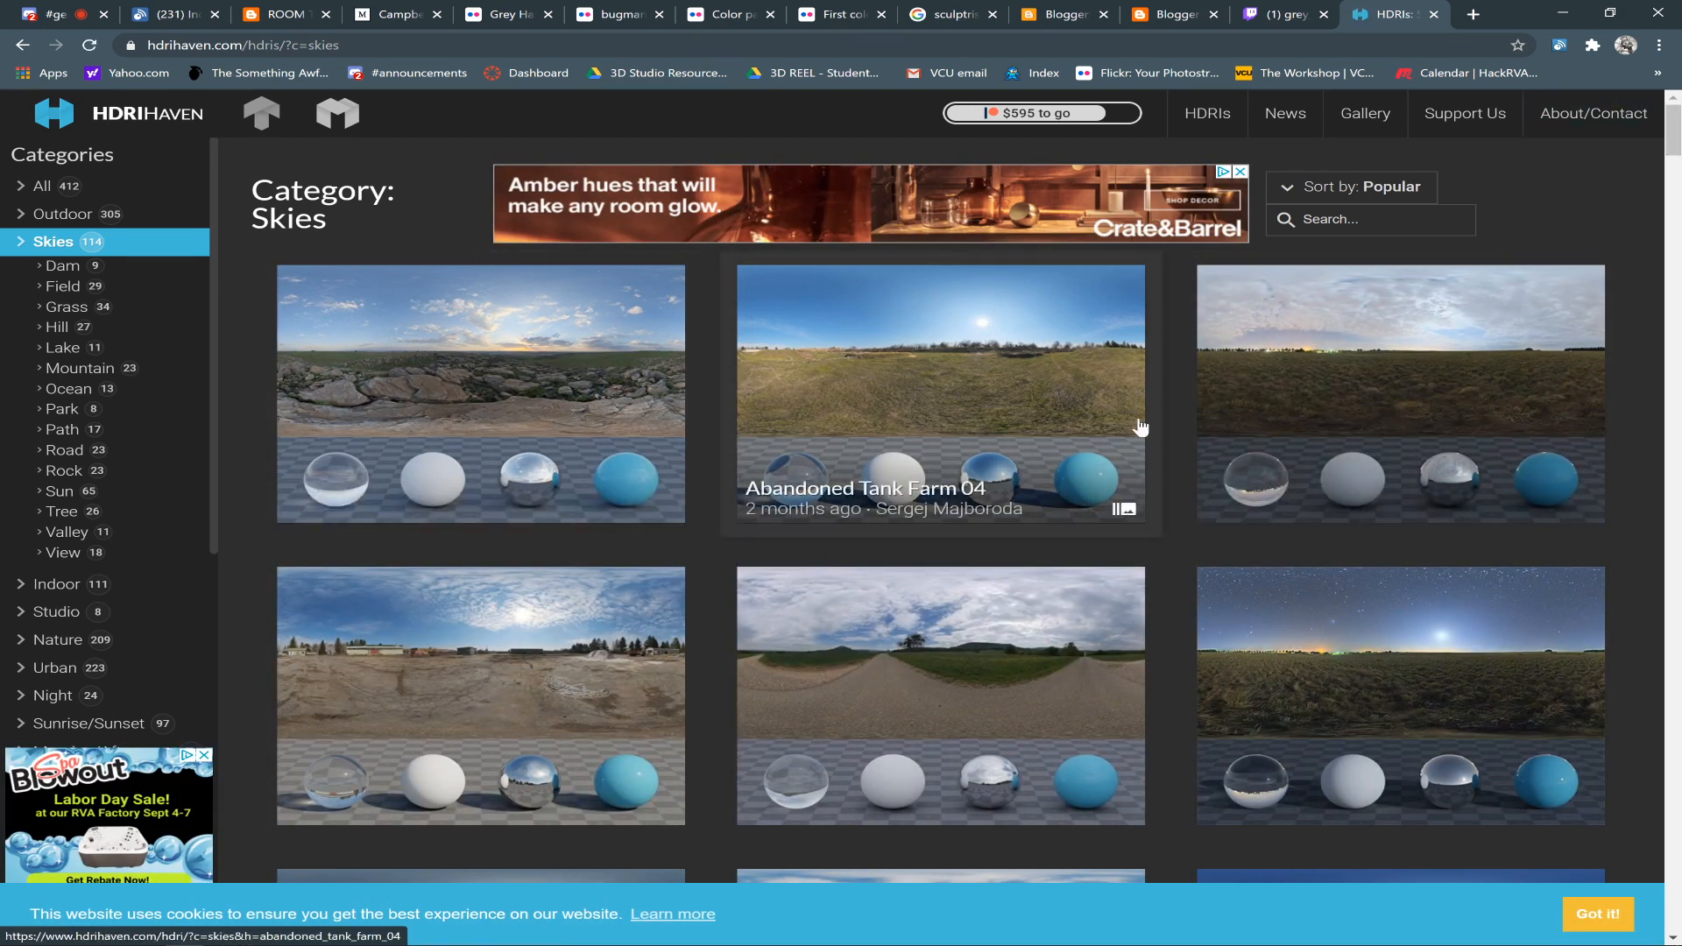
left_click_drag(1674, 141, 1677, 303)
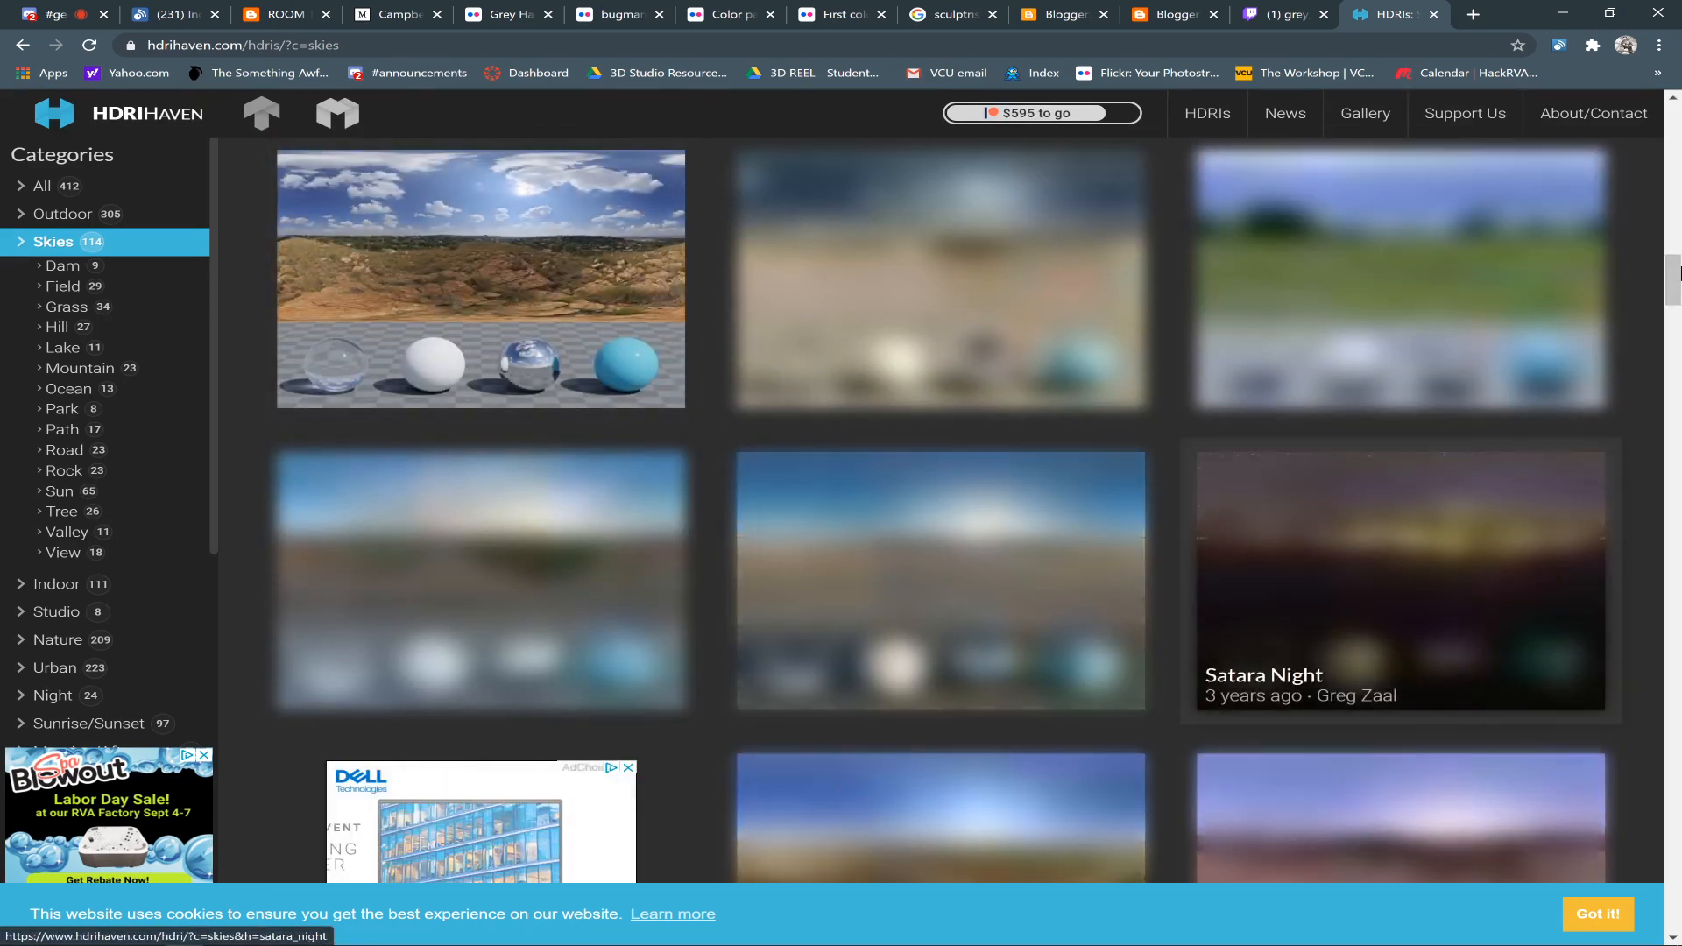
left_click_drag(1680, 270, 1679, 306)
left_click(1354, 363)
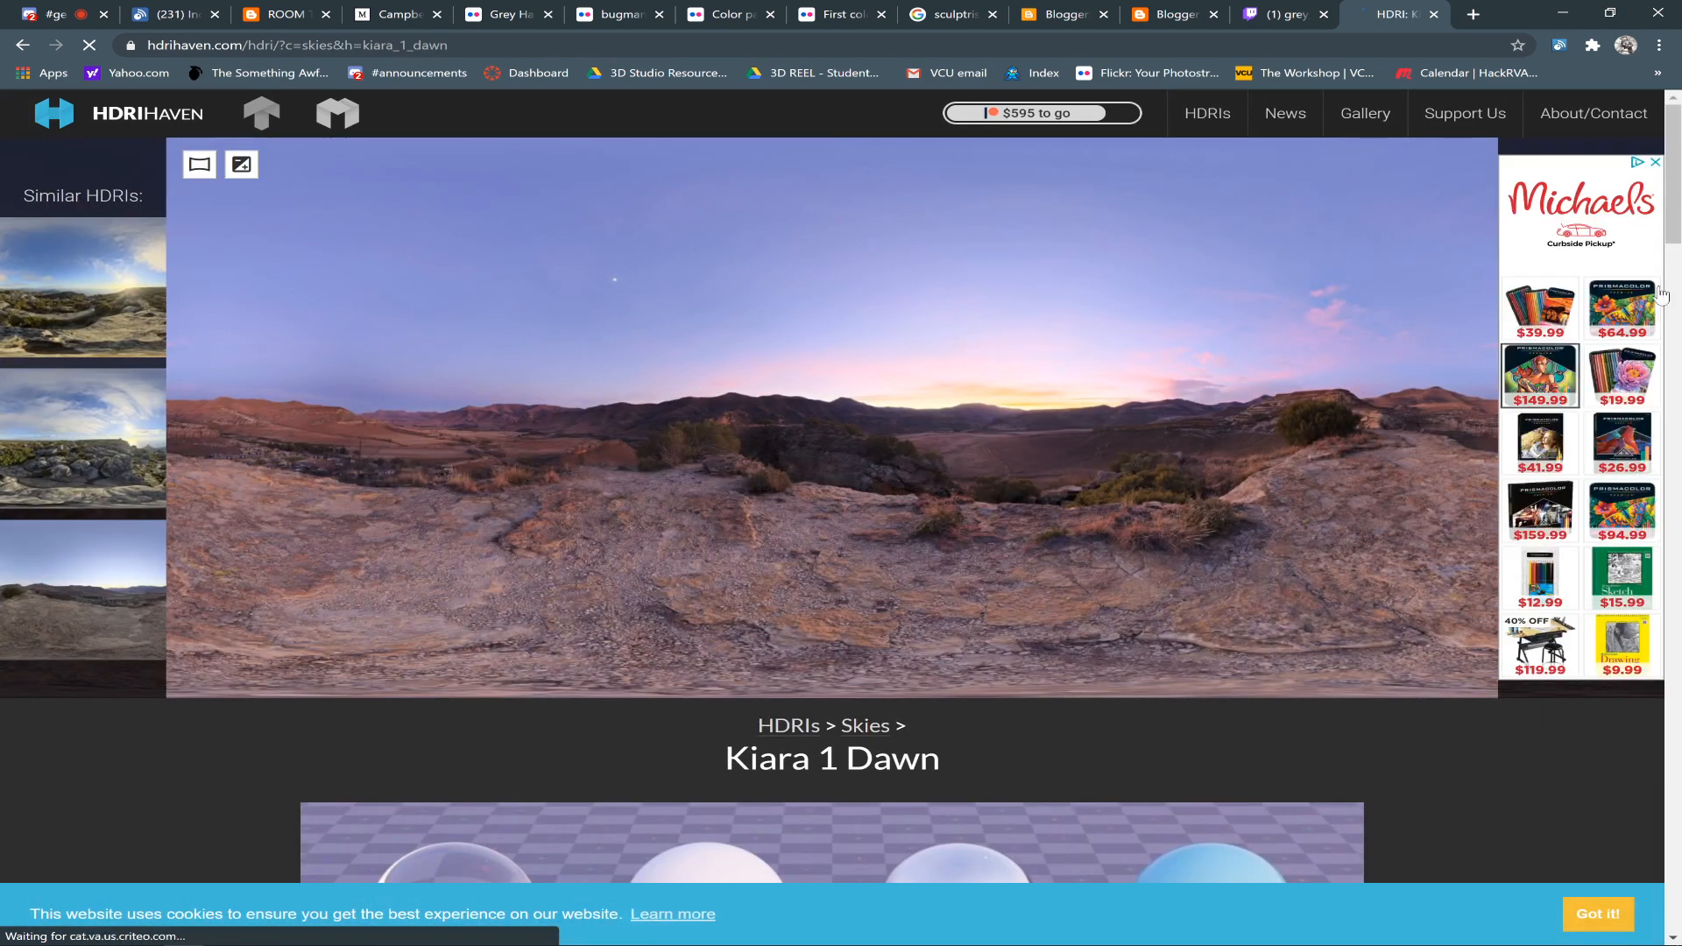
- Look over the Kiara 1 Dawn backplates and user renders, and save the 2k HDR as kiara_1_dawn_2k.hdr to the Desktop
left_click(1679, 386)
left_click_drag(1681, 386, 1681, 406)
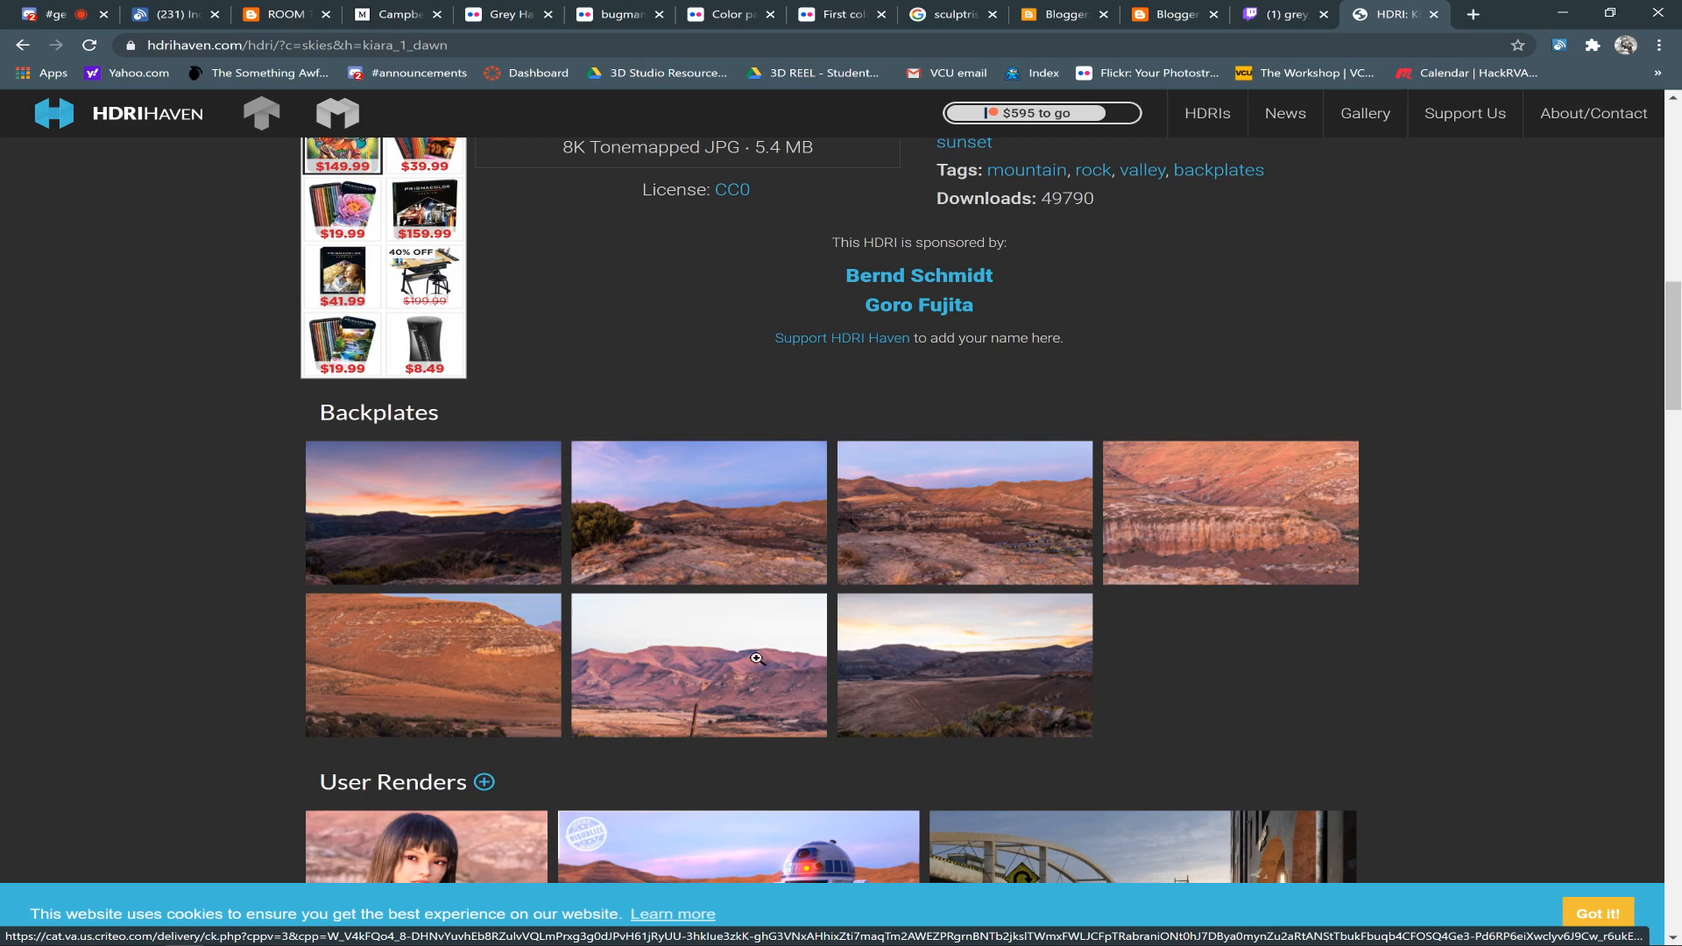
left_click_drag(1681, 376, 1680, 446)
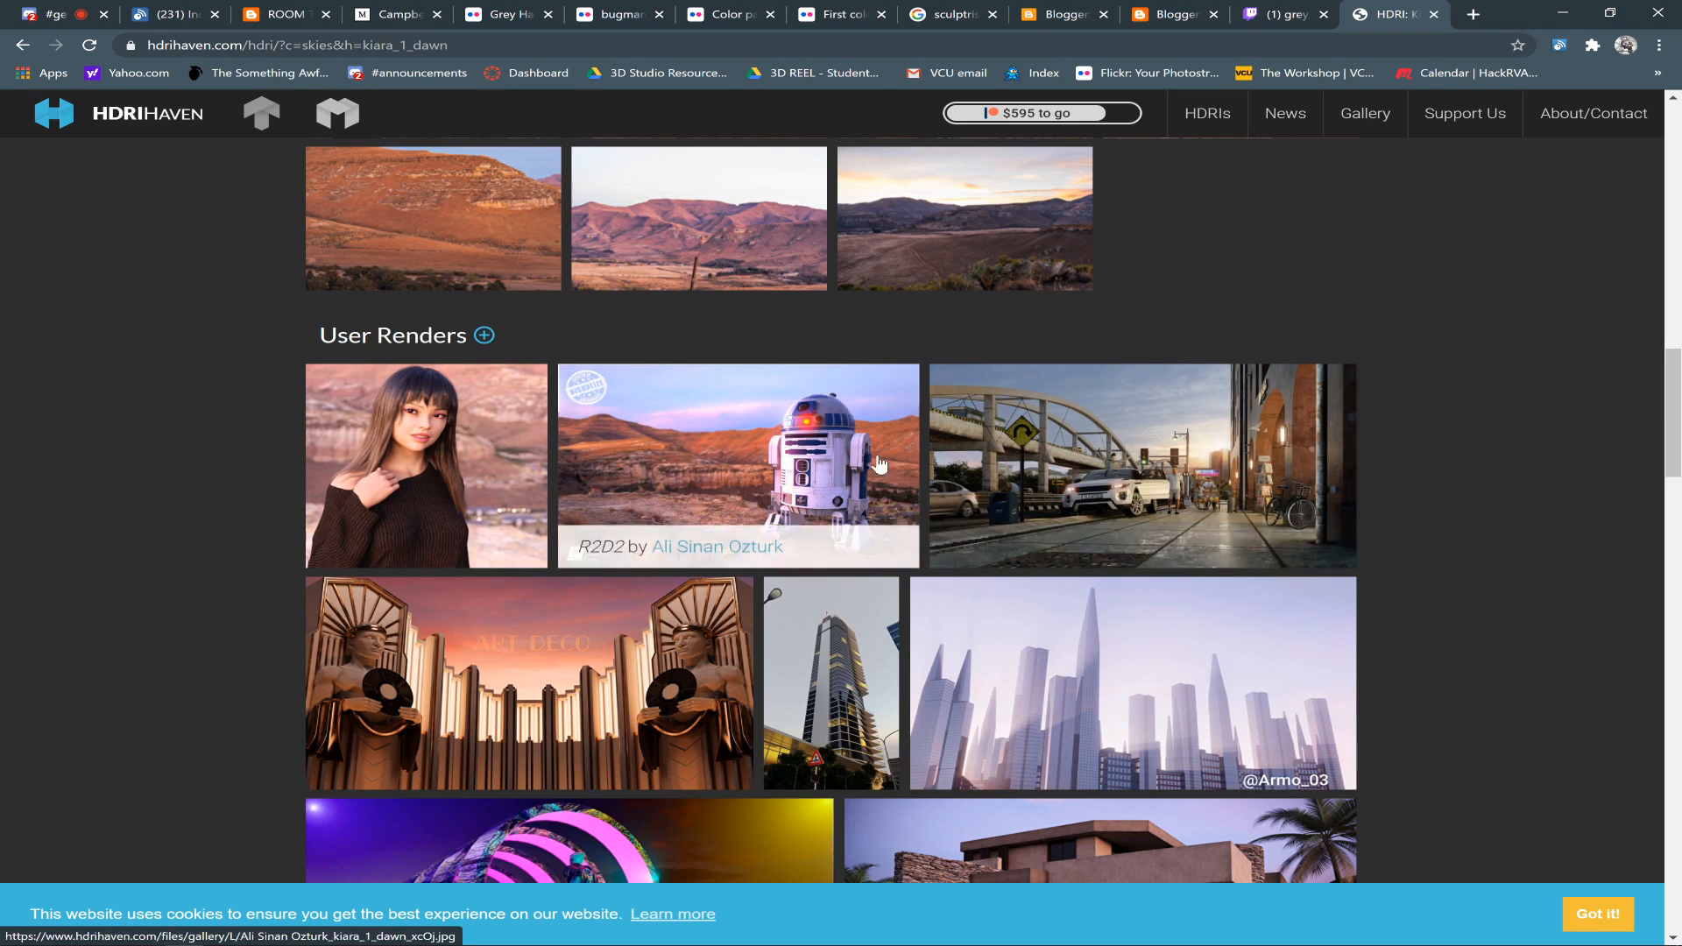
left_click_drag(1669, 380, 1668, 338)
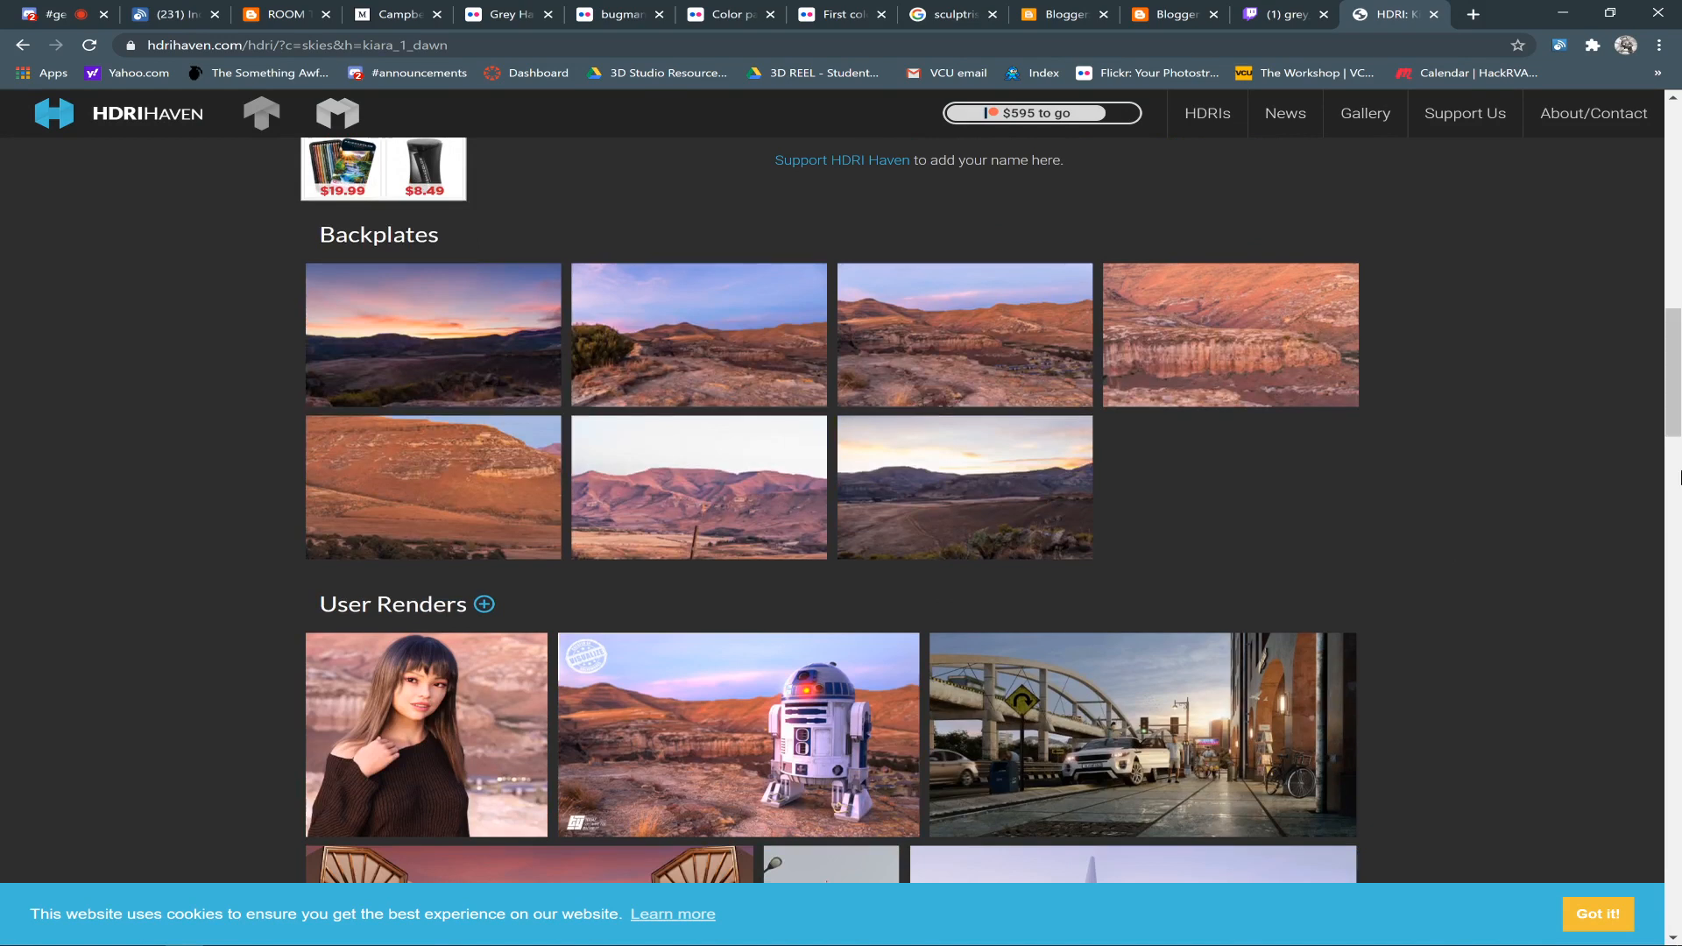
scroll(1225, 330, "up", 7)
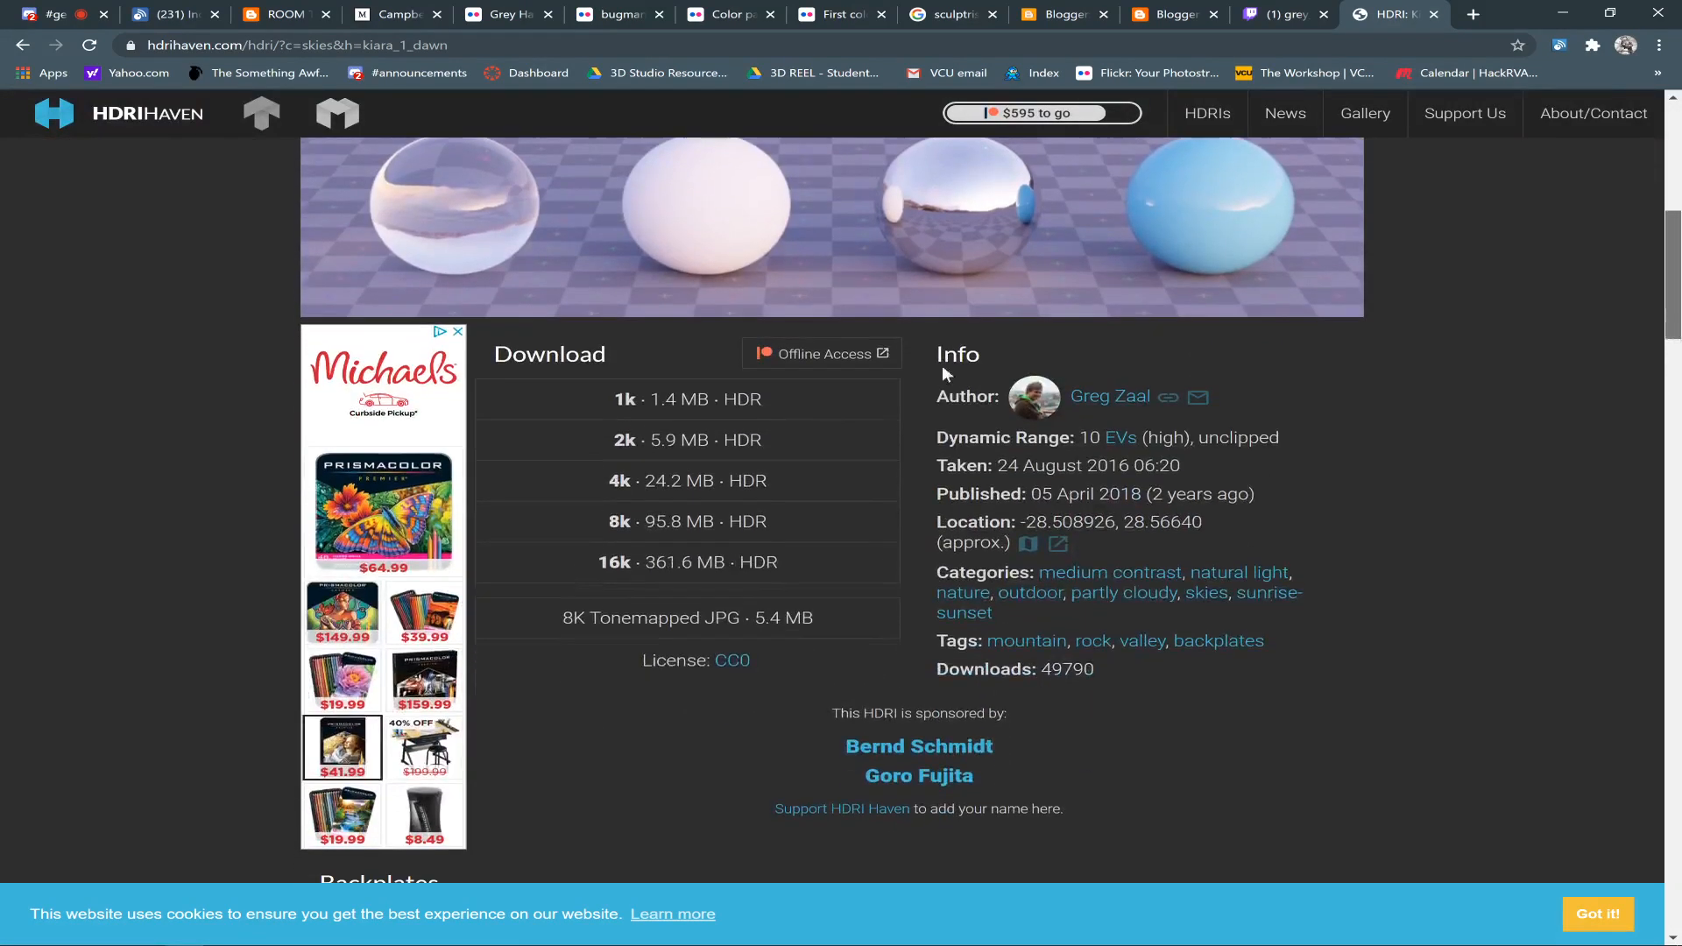
left_click(639, 438)
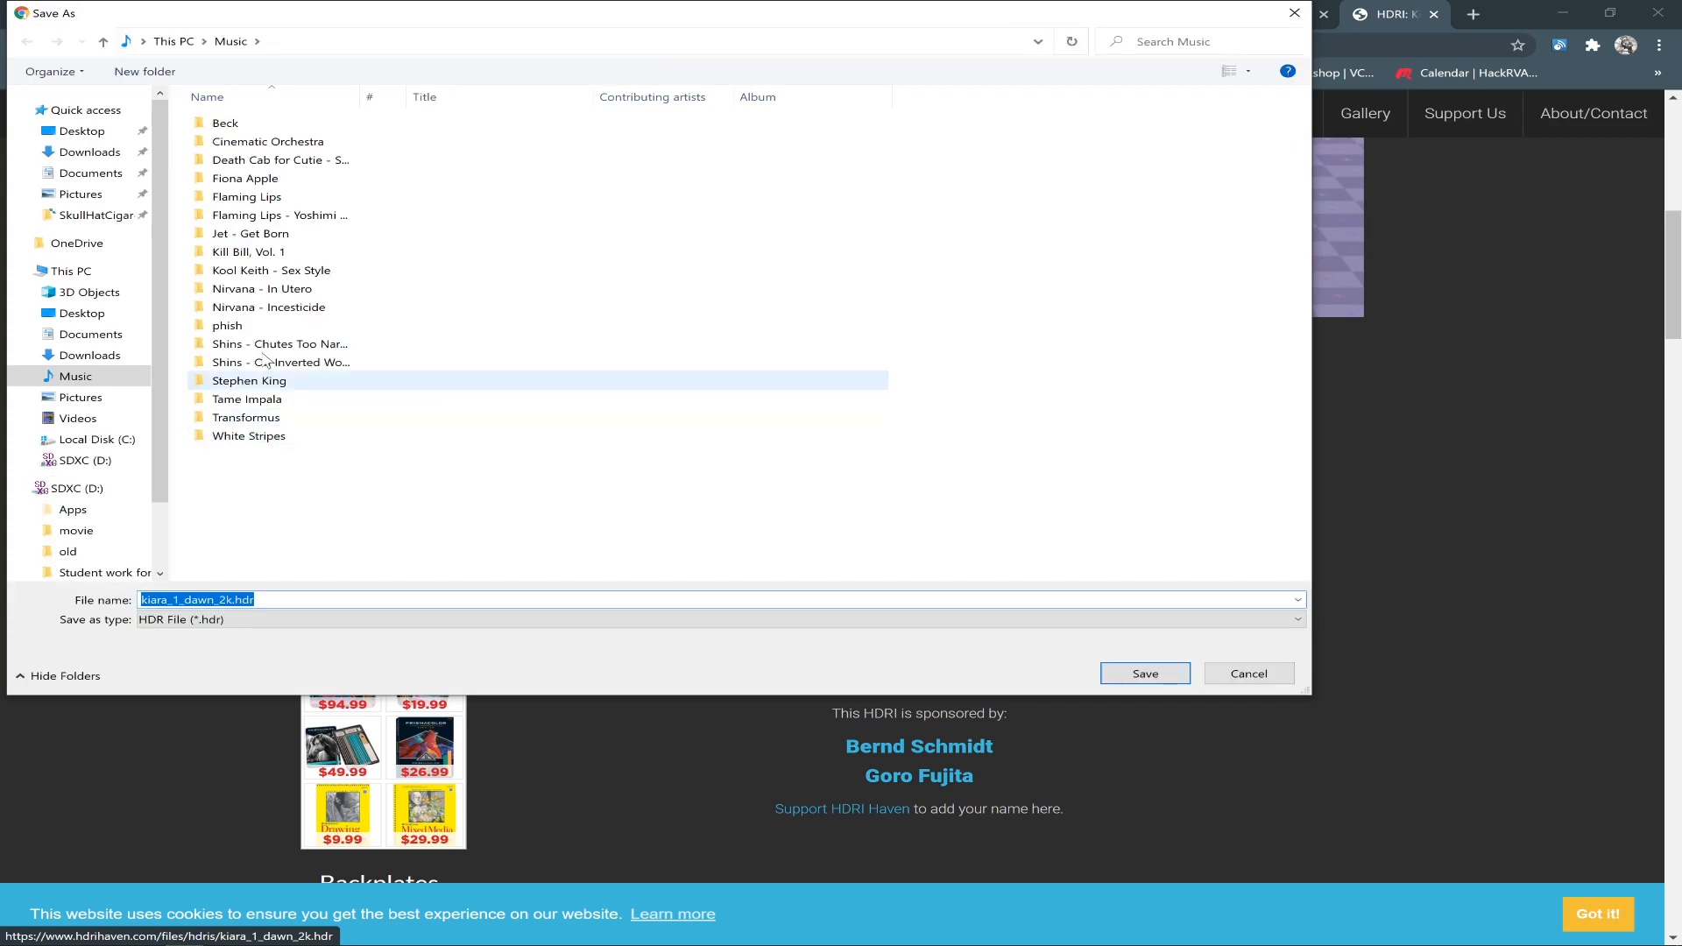
left_click(87, 135)
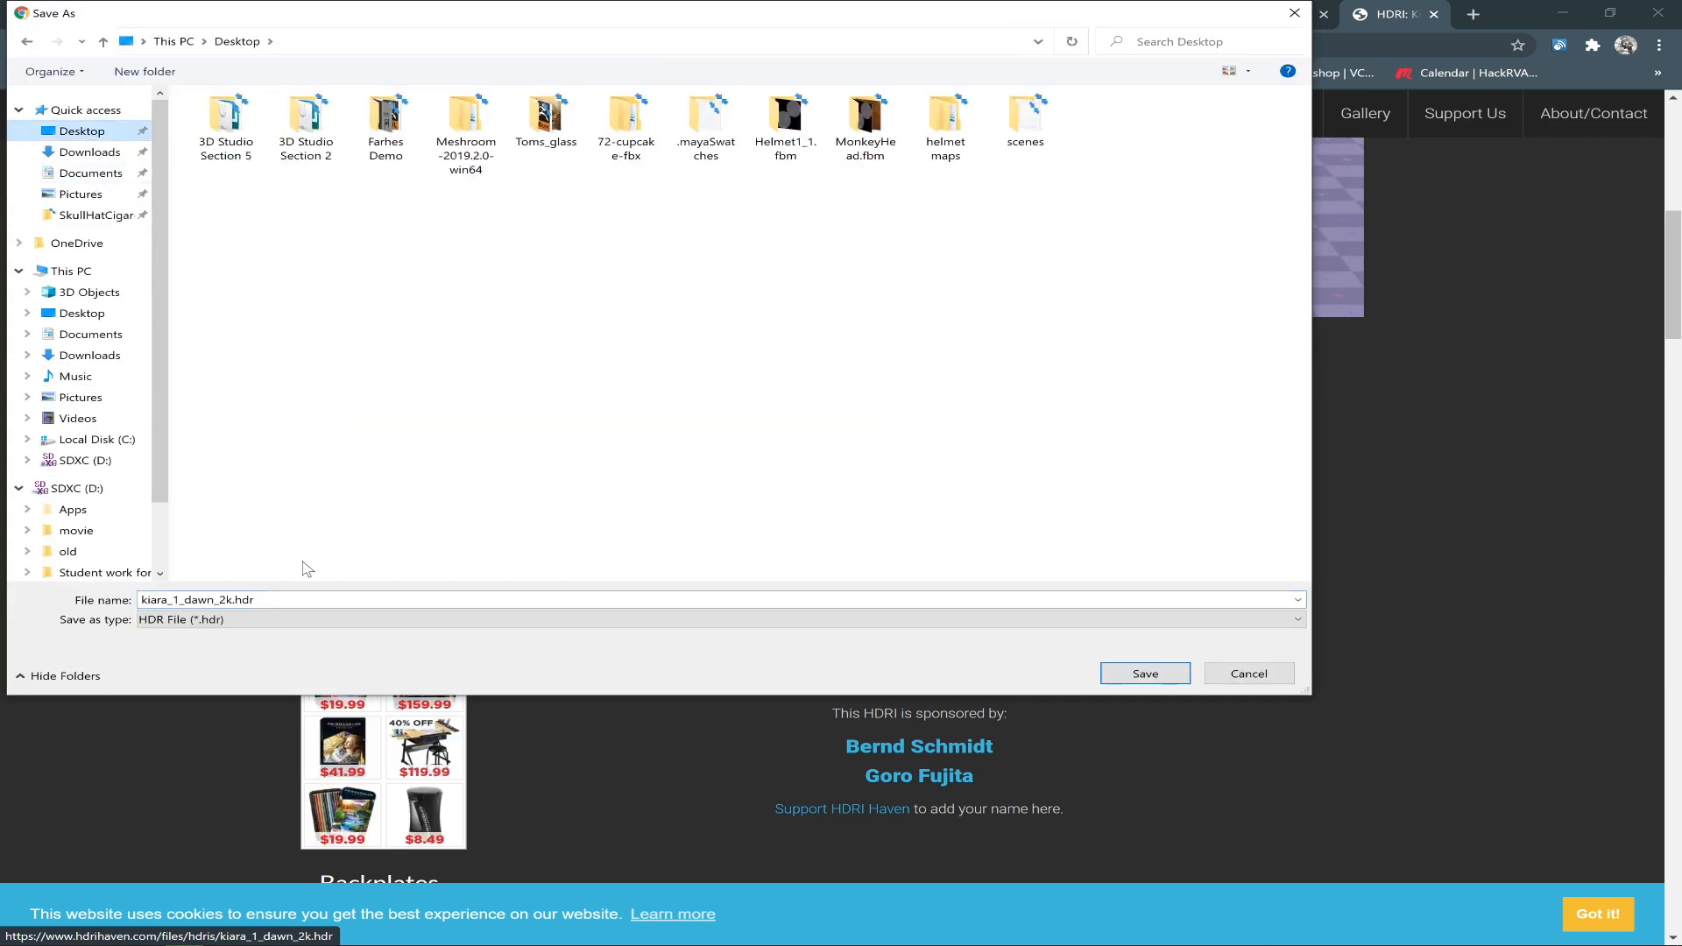
left_click(1145, 673)
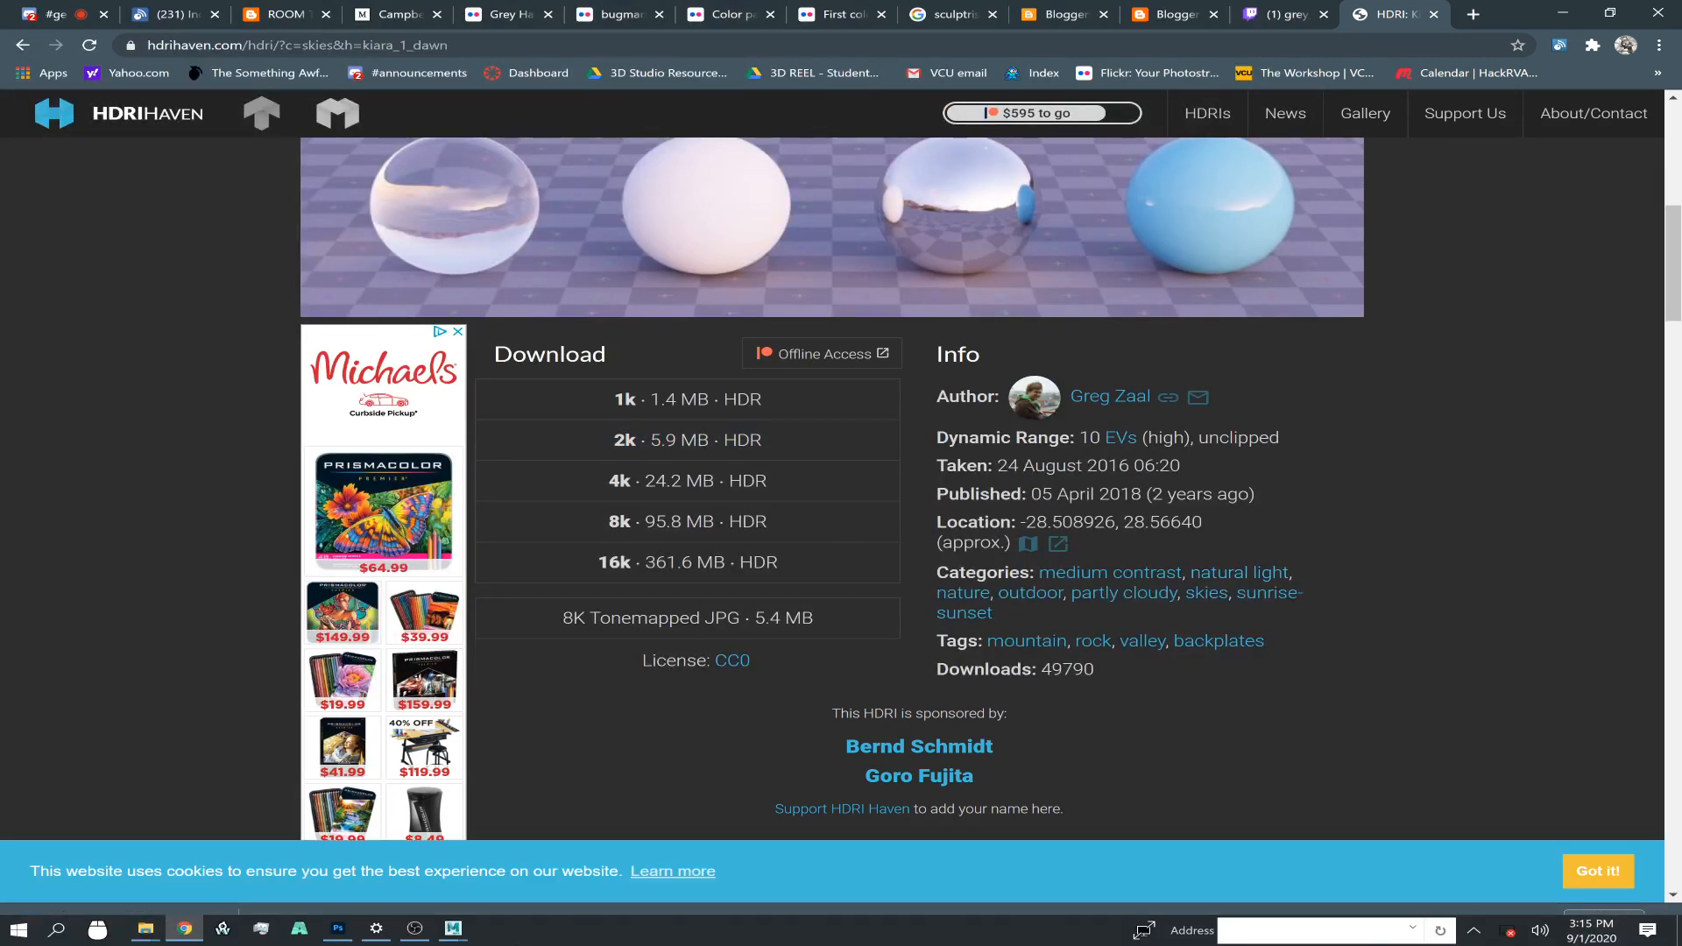
- Switch back to Maya, minimize the Render View, and give directionalLight1 a pale warm off-white colour and an intensity of 1.833
mouse_move(453, 932)
left_click(507, 855)
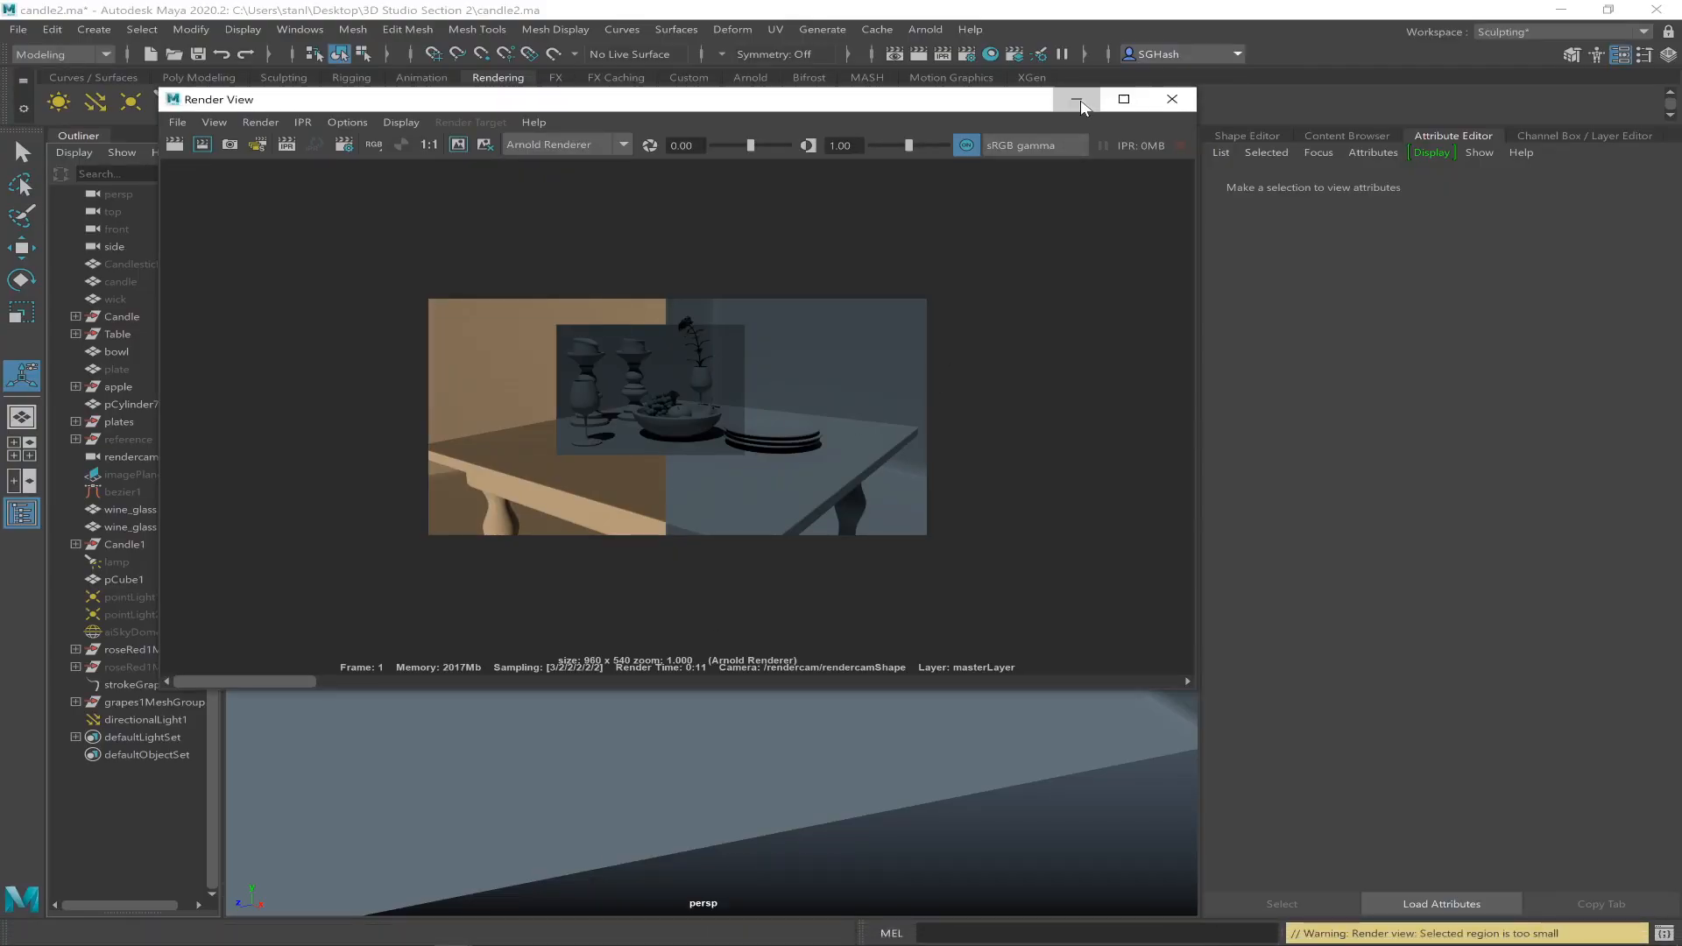
left_click(1077, 99)
left_click(145, 721)
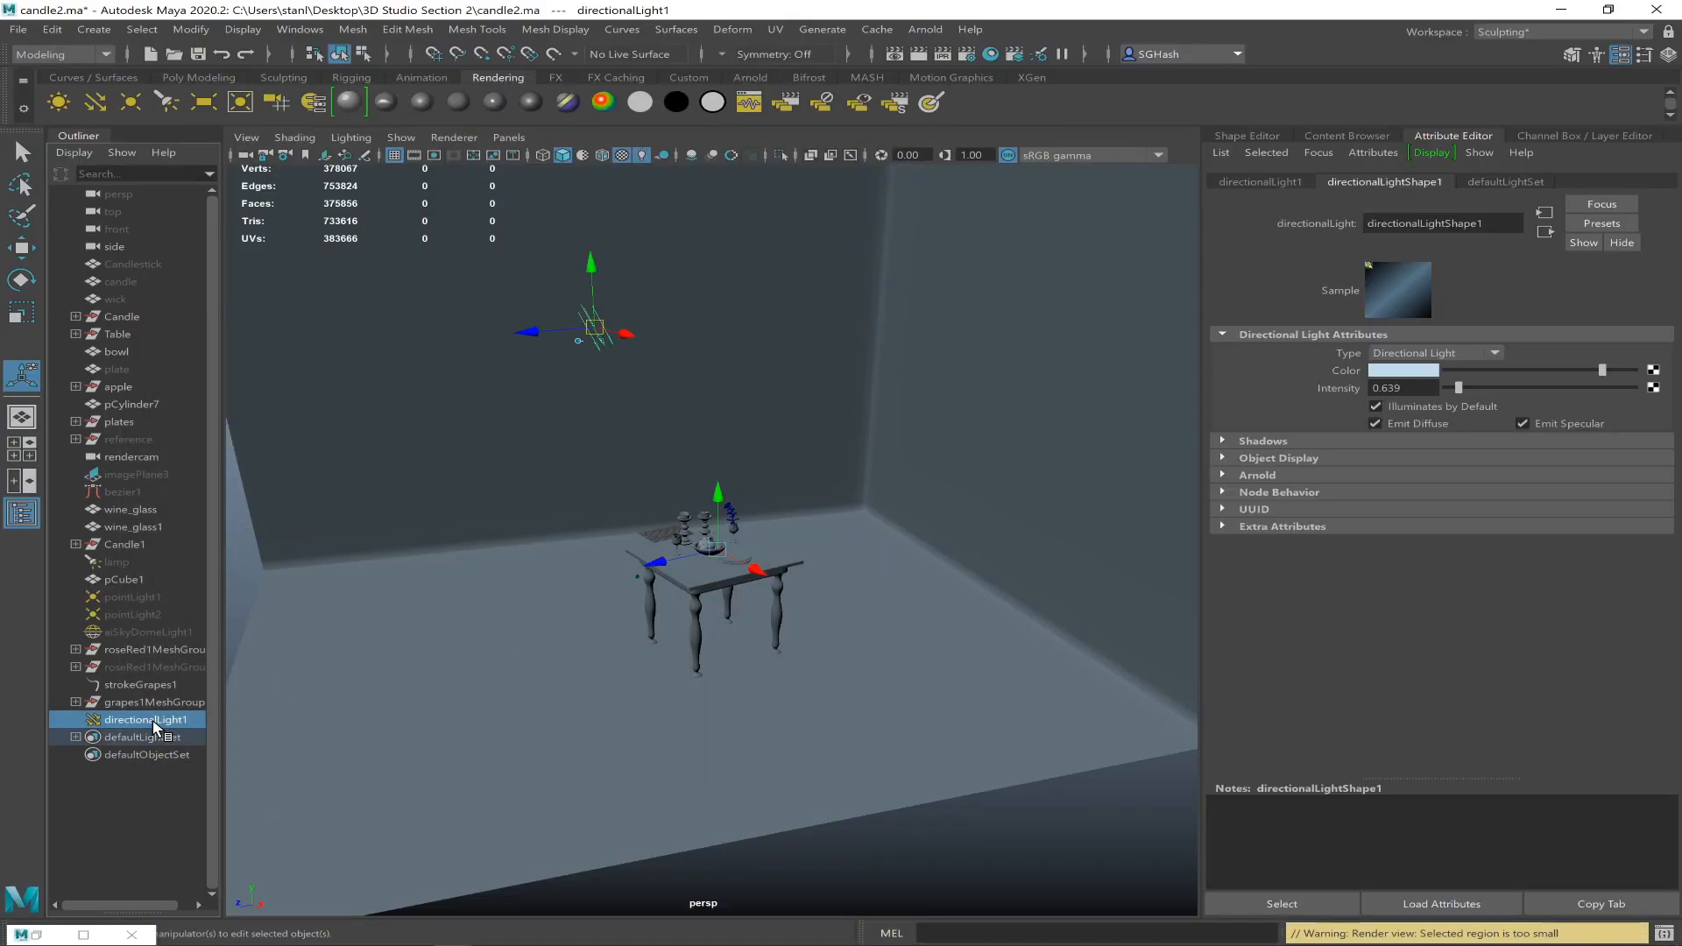
left_click(1386, 378)
left_click(1259, 357)
left_click(1277, 360)
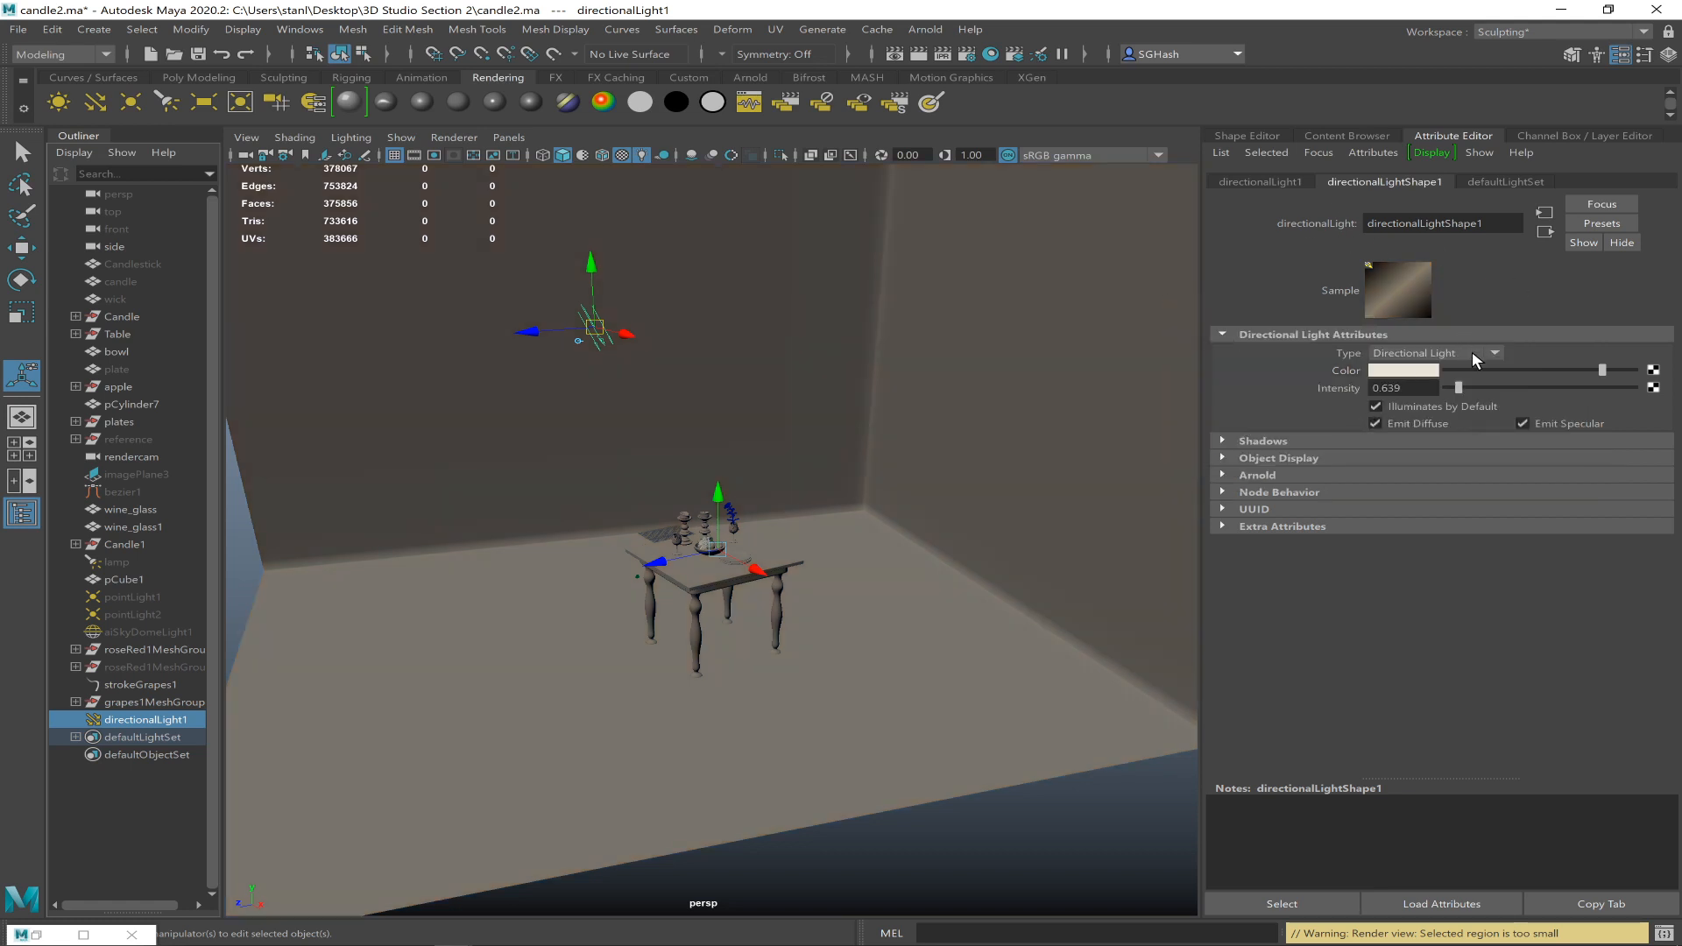
left_click_drag(1458, 384, 1481, 388)
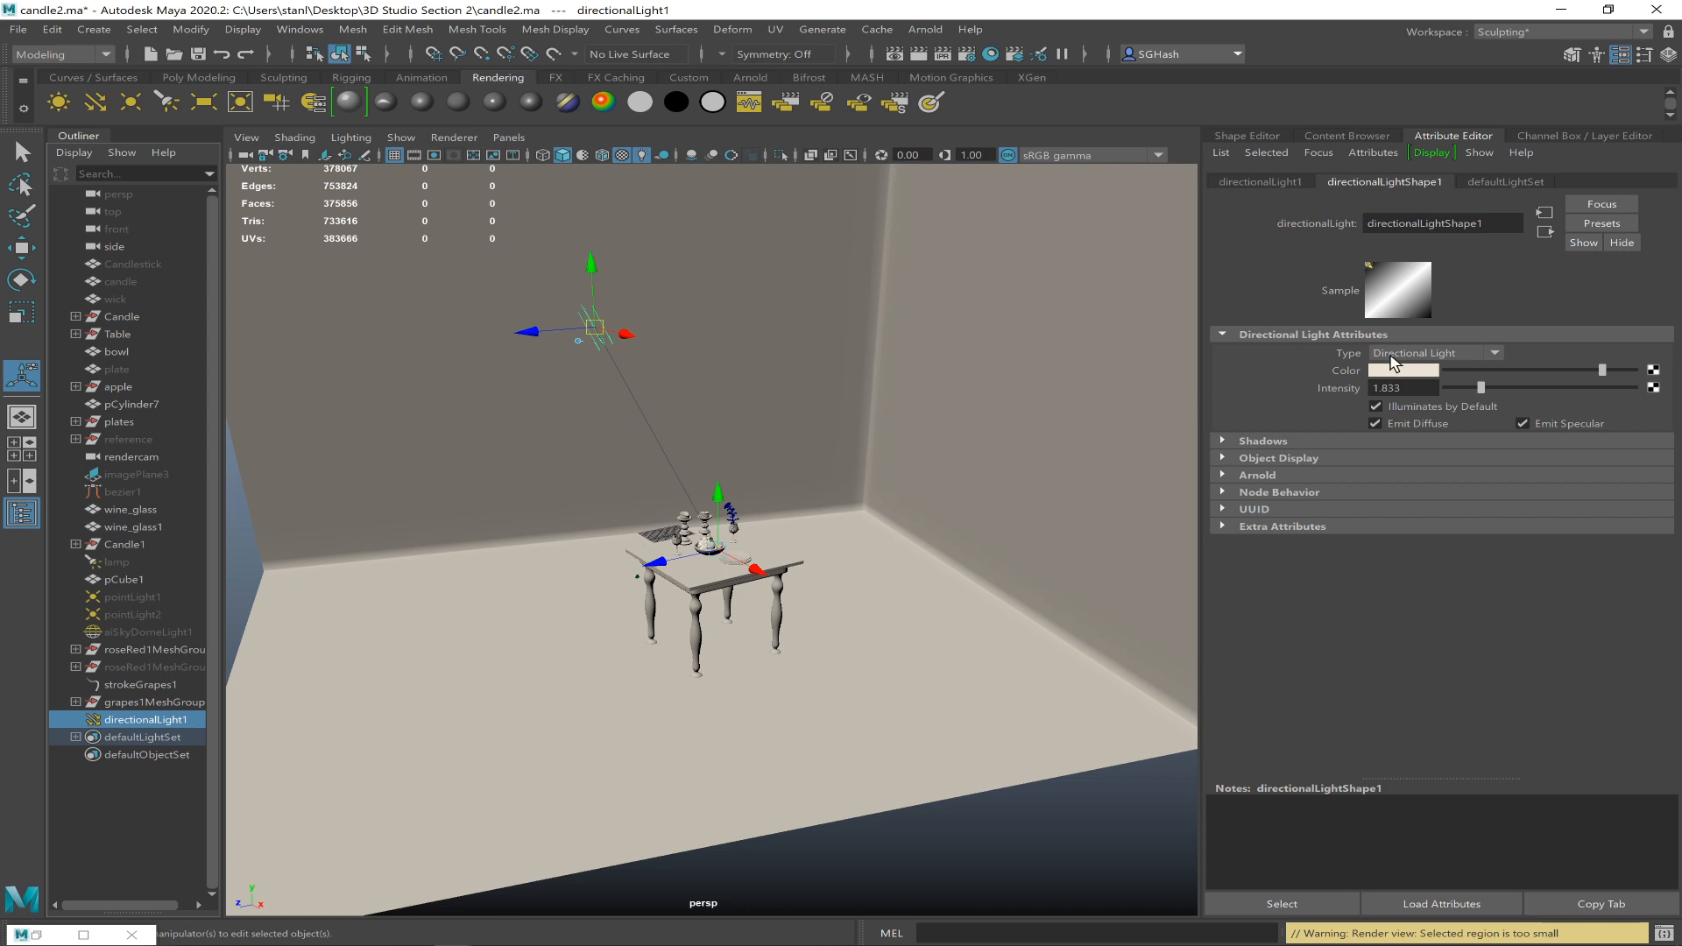
- Delete the hidden aiSkyDomeLight1 and create a new Arnold SkyDome light
mouse_move(880, 441)
left_mouse_down("alt")
mouse_move(811, 450)
mouse_move(889, 442)
left_mouse_up("alt")
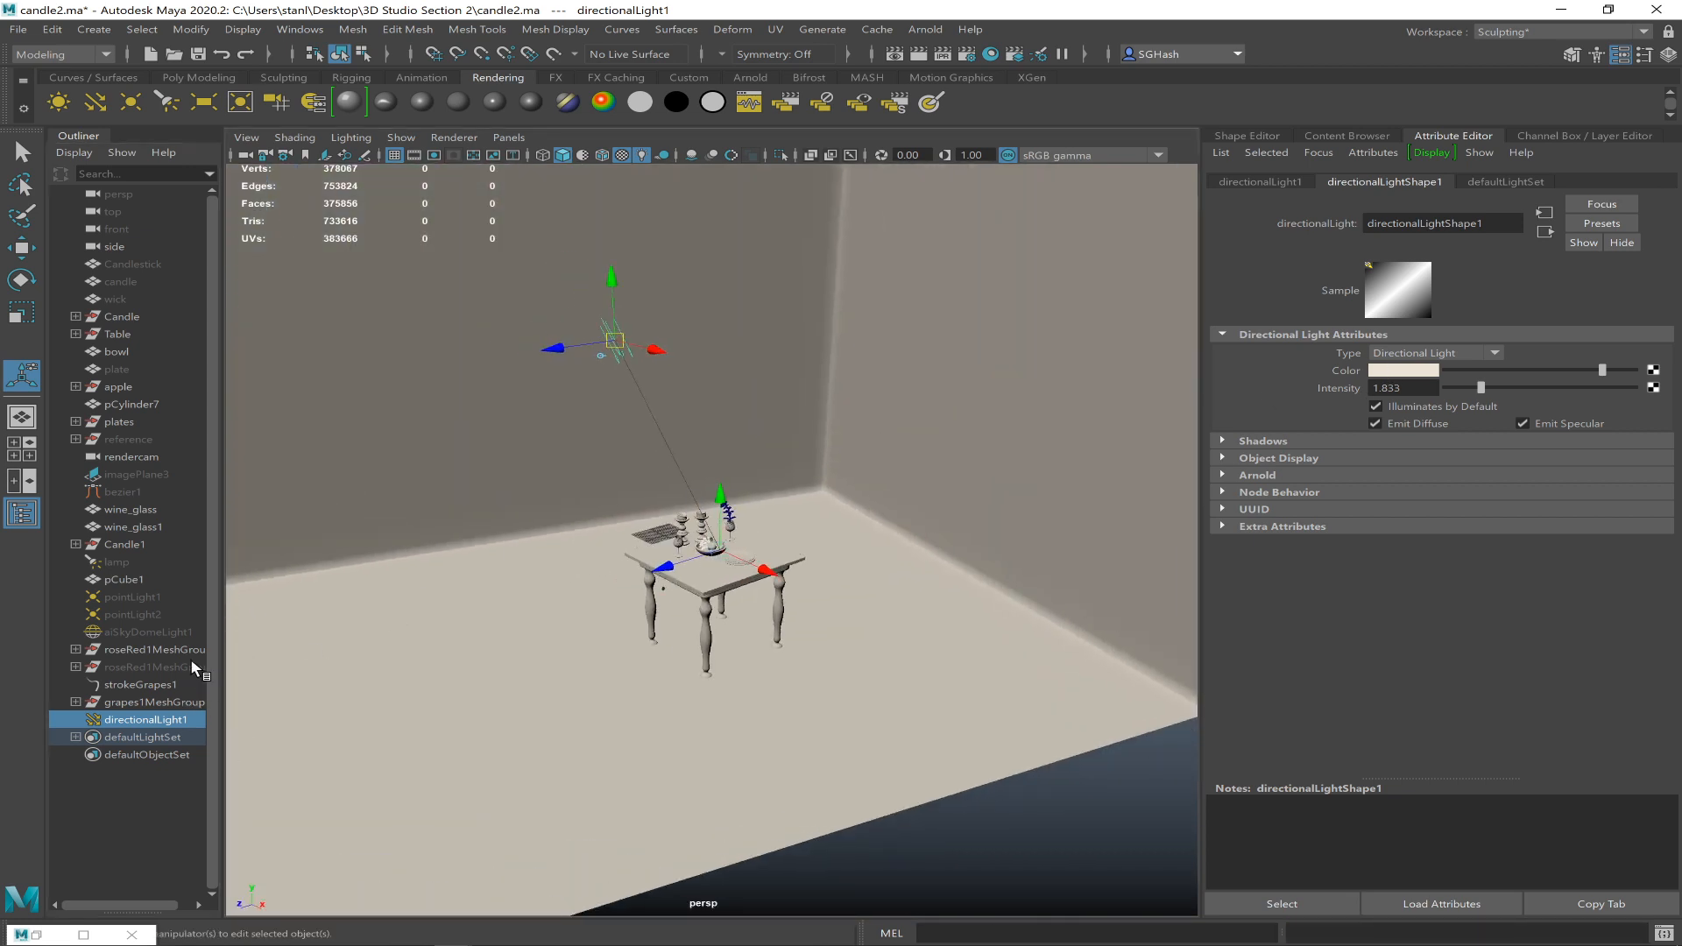
left_click(141, 632)
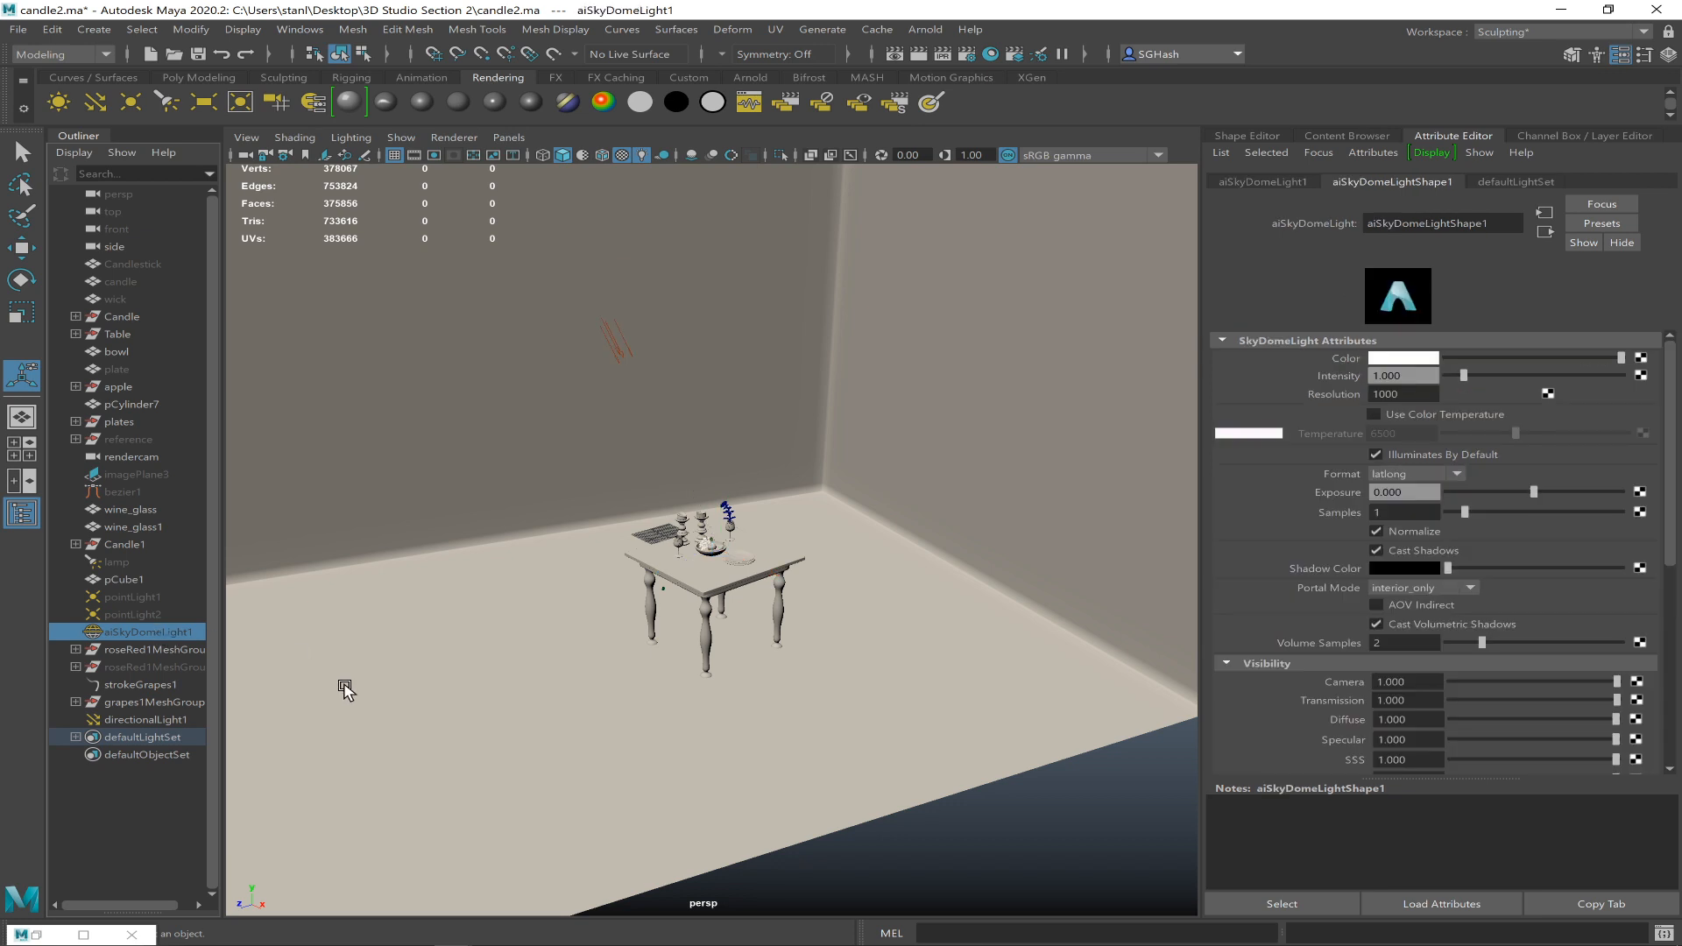
key("Delete")
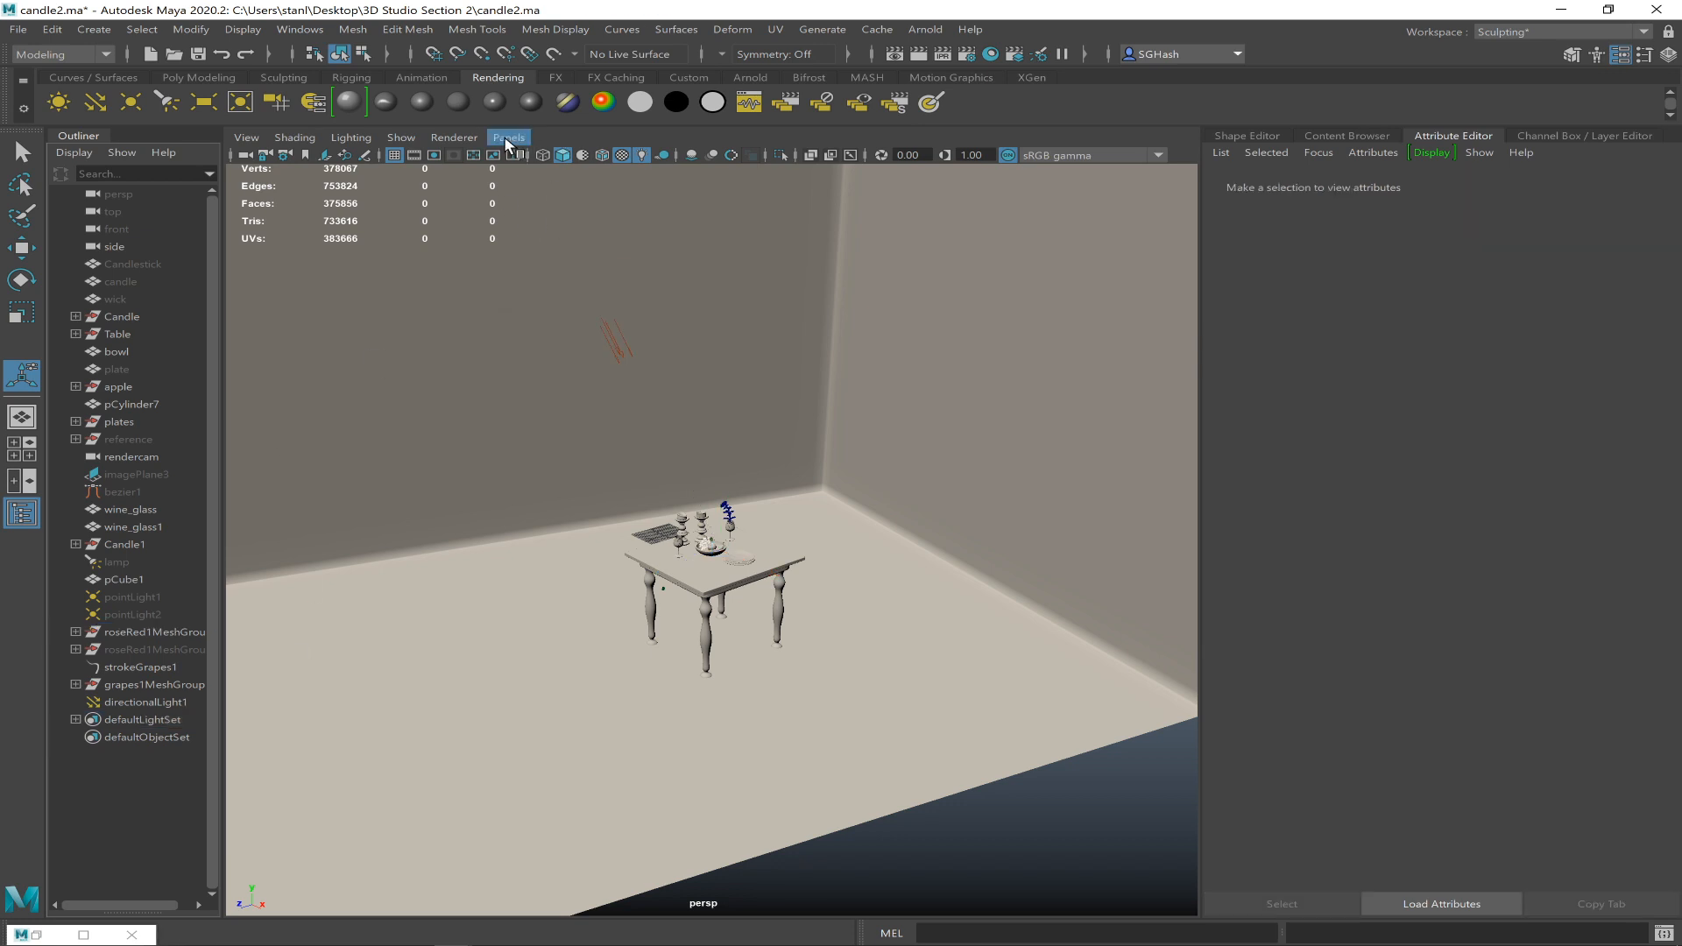
left_click(750, 78)
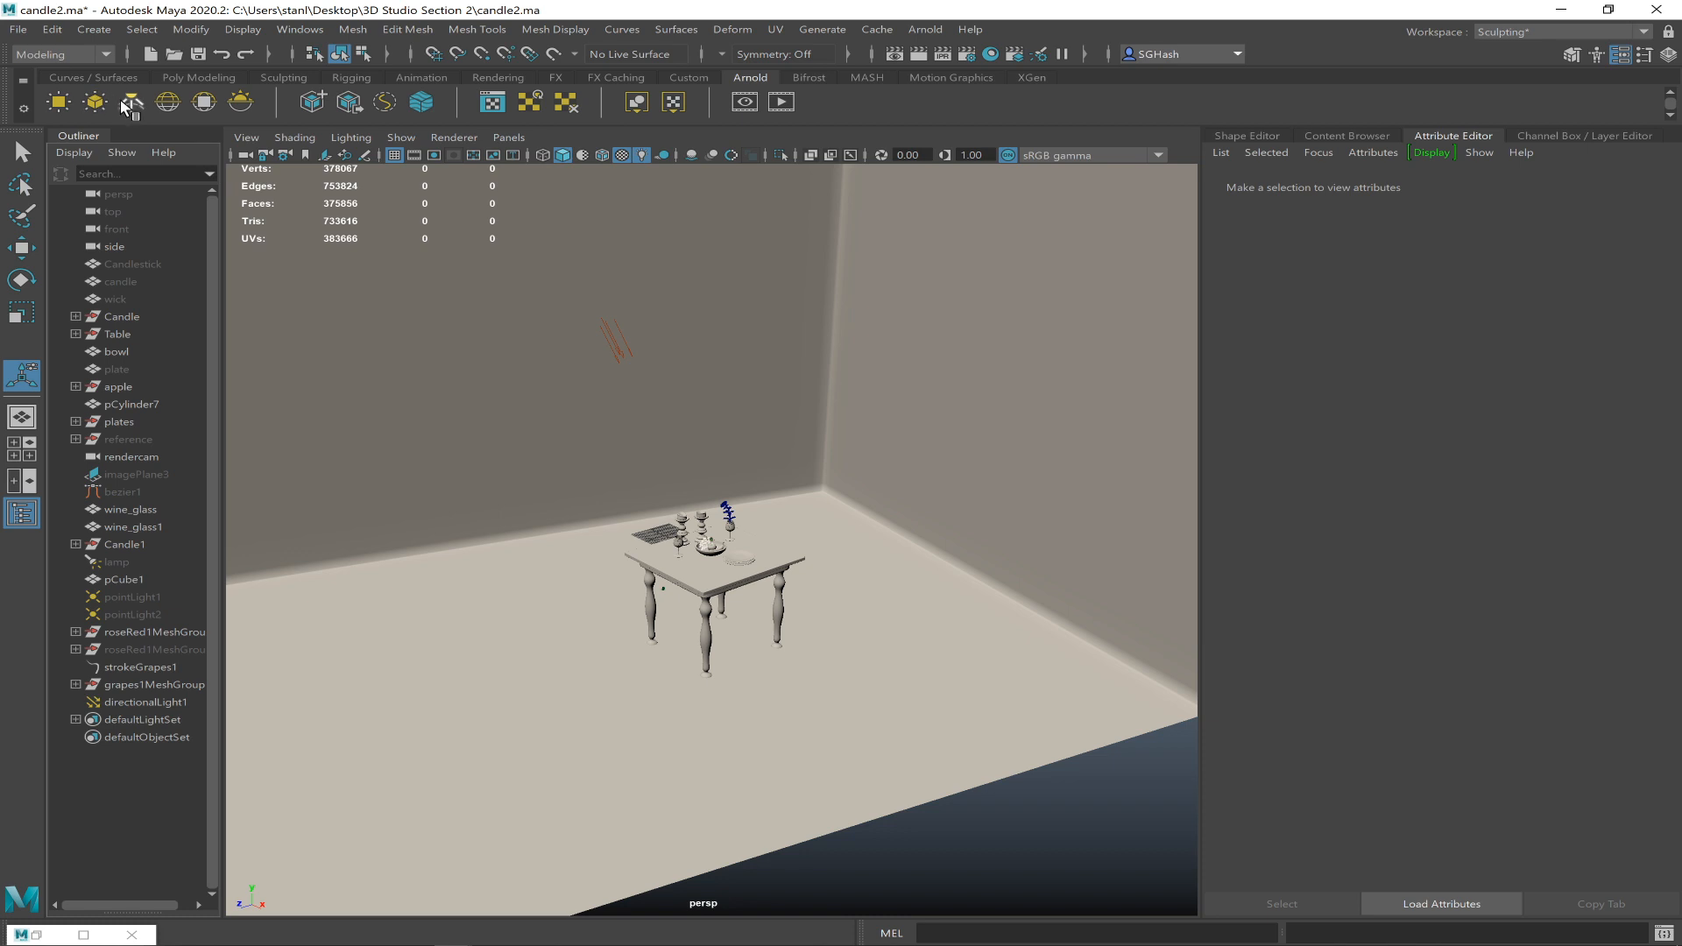
left_click(172, 107)
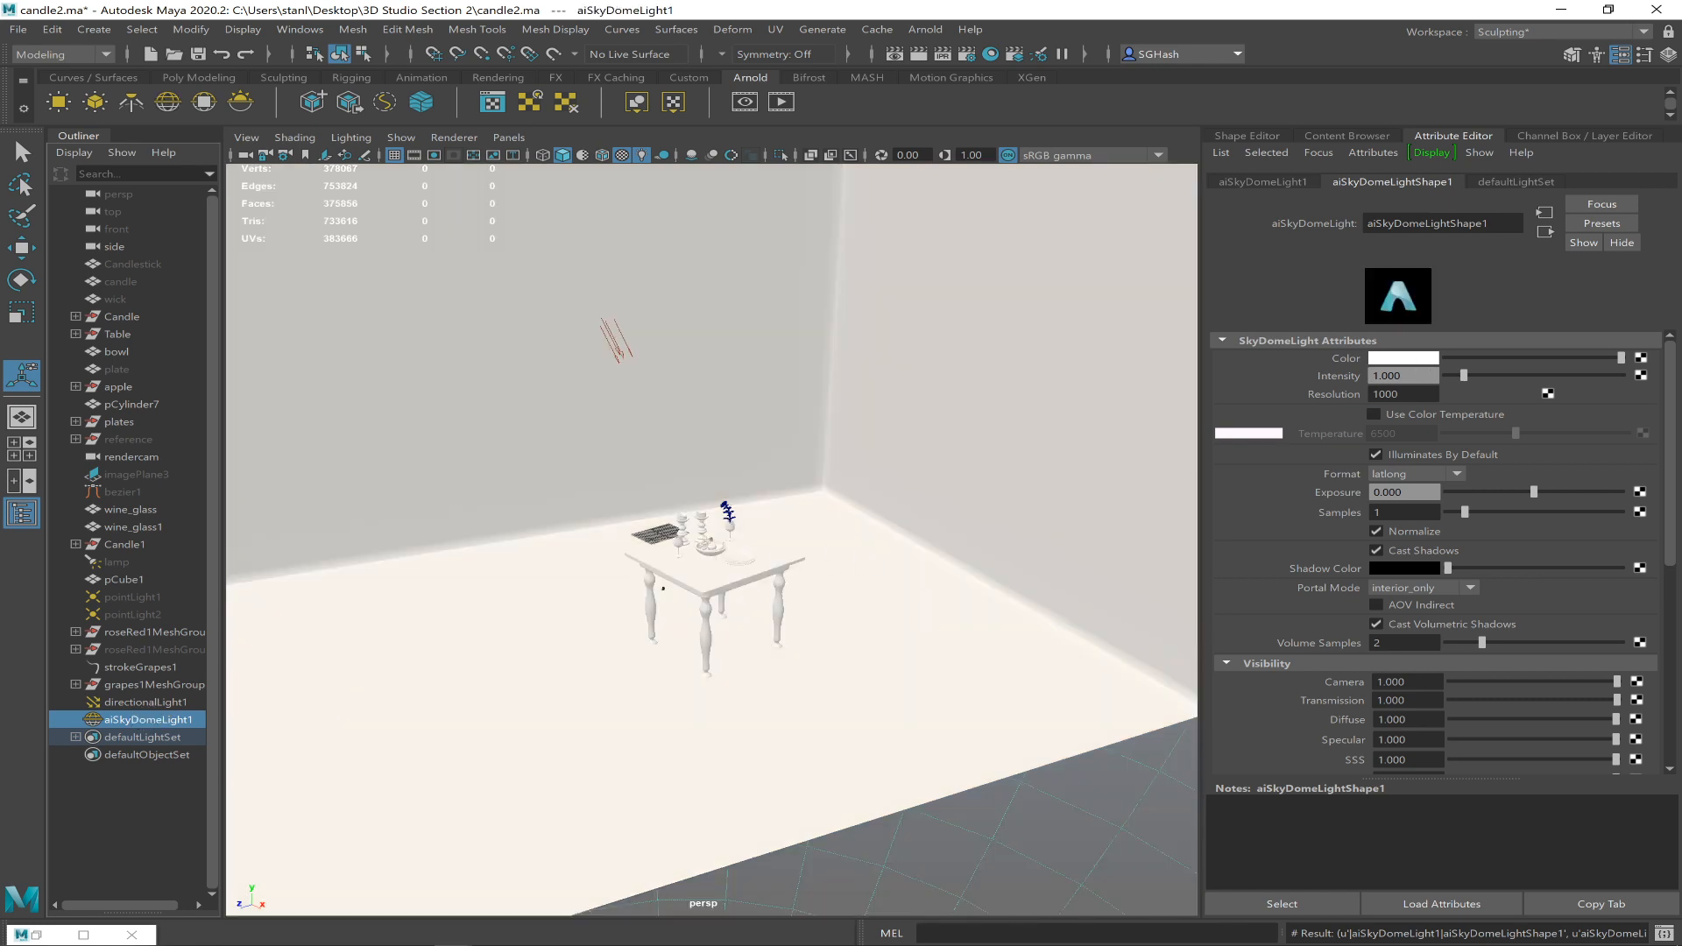
- Connect a File texture to the sky dome light's colour and load kiara_1_dawn_2k.hdr from the Desktop
left_click(1642, 359)
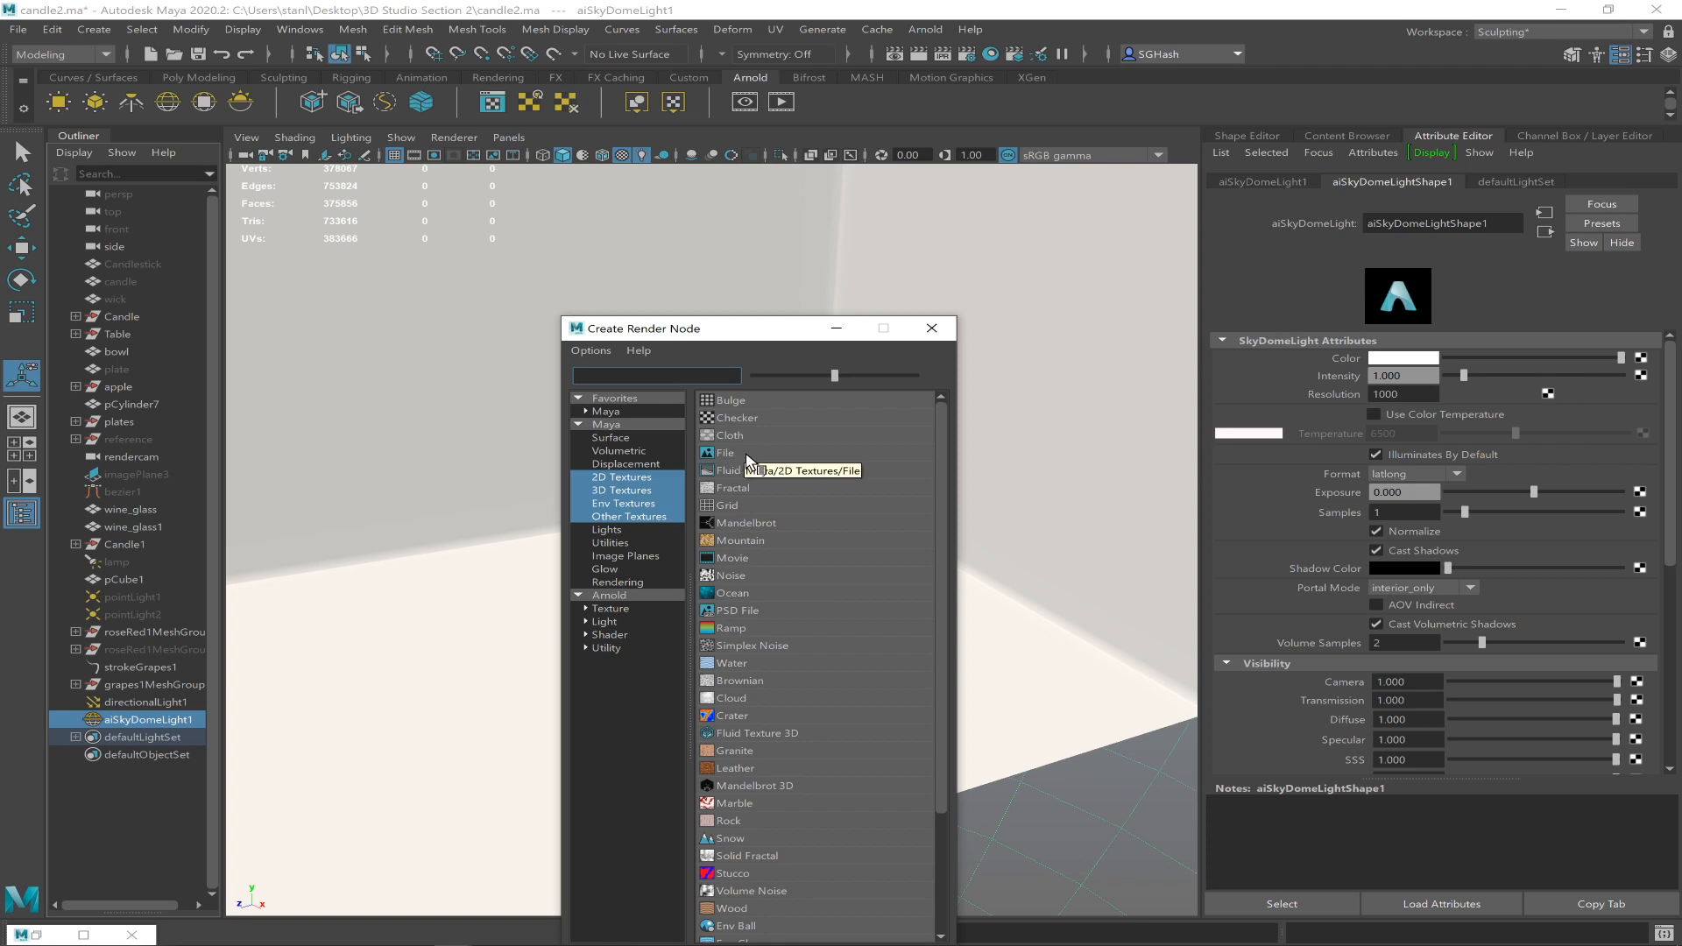
left_click(743, 456)
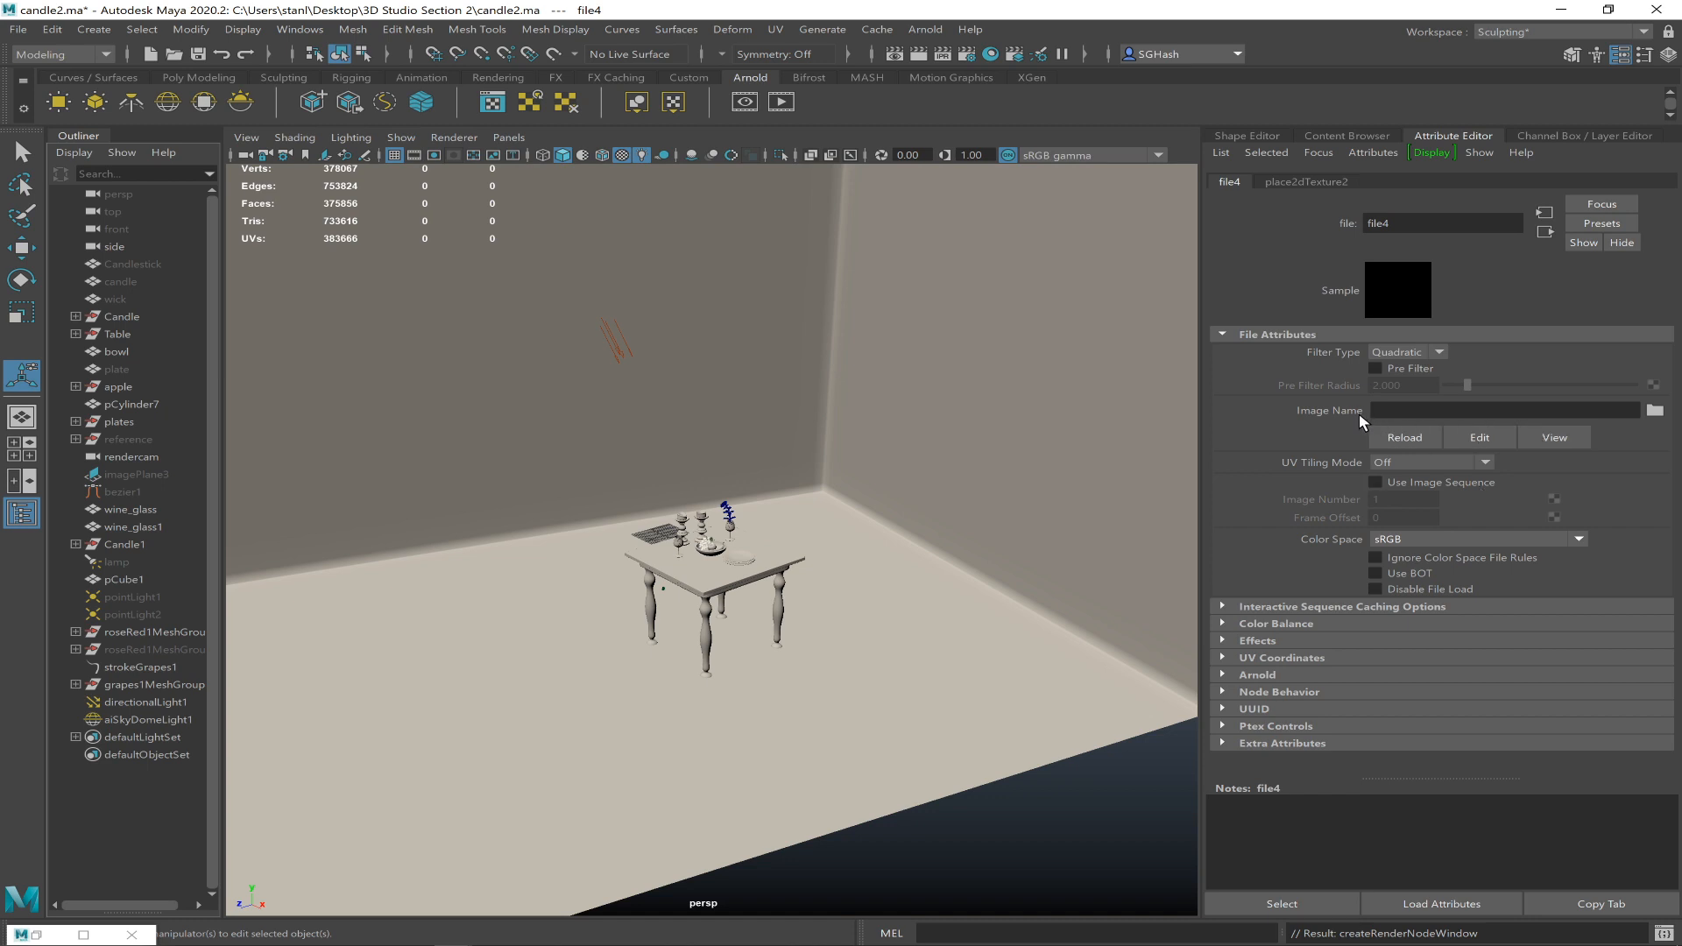
left_click(1655, 412)
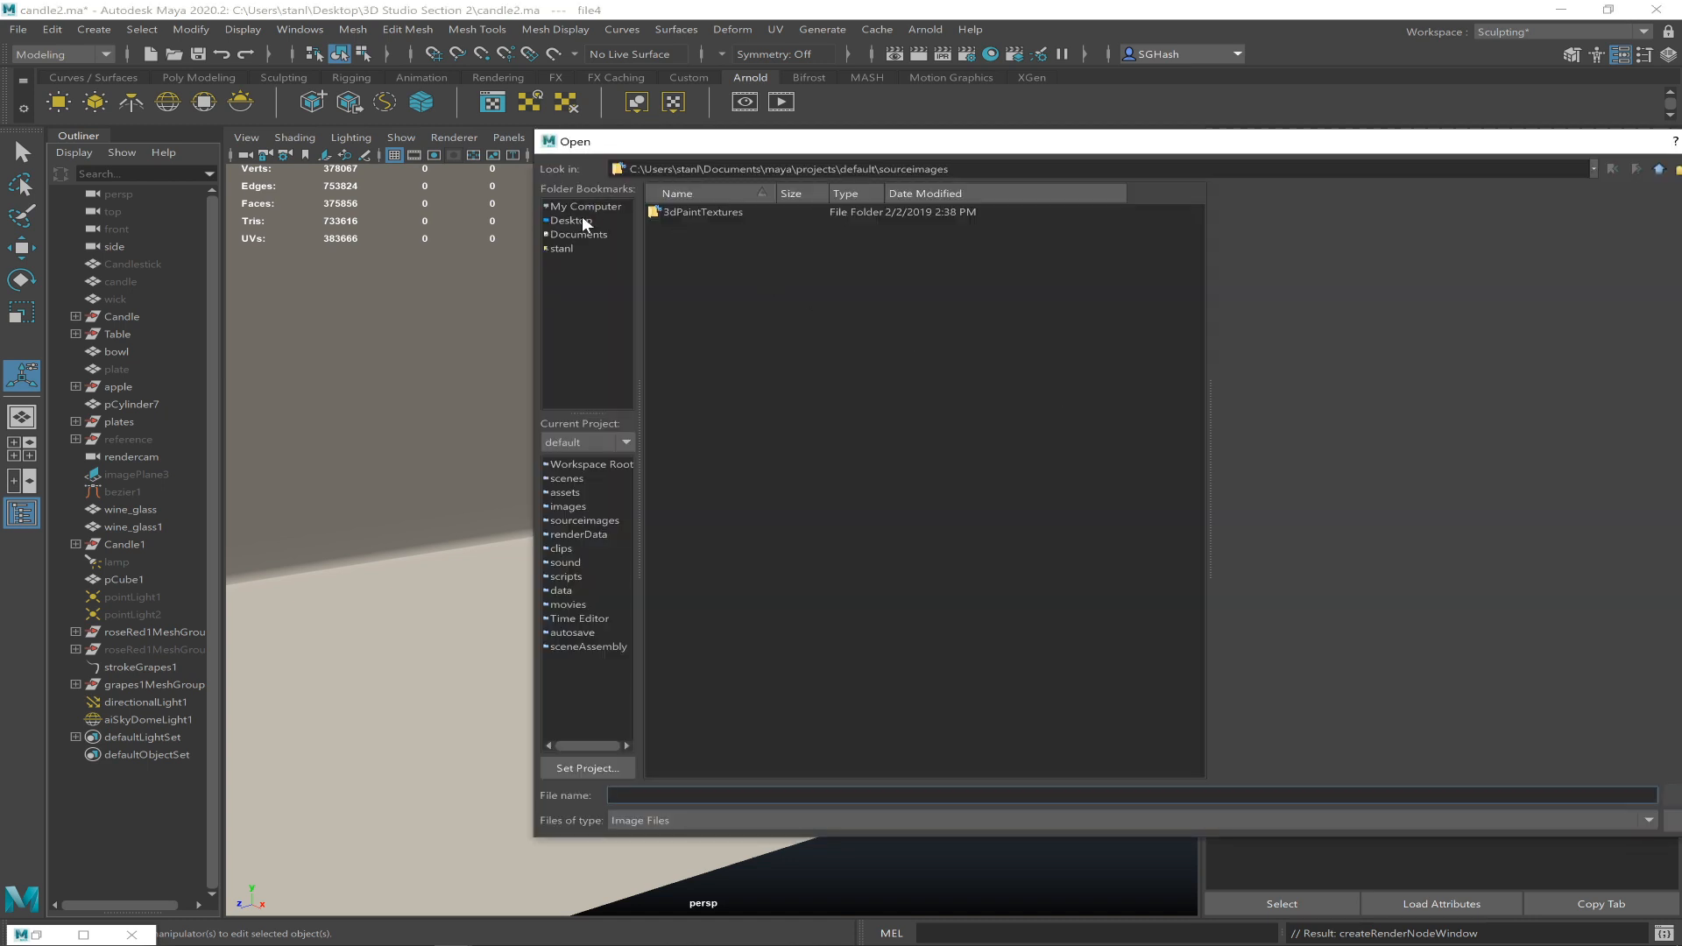
left_click(582, 217)
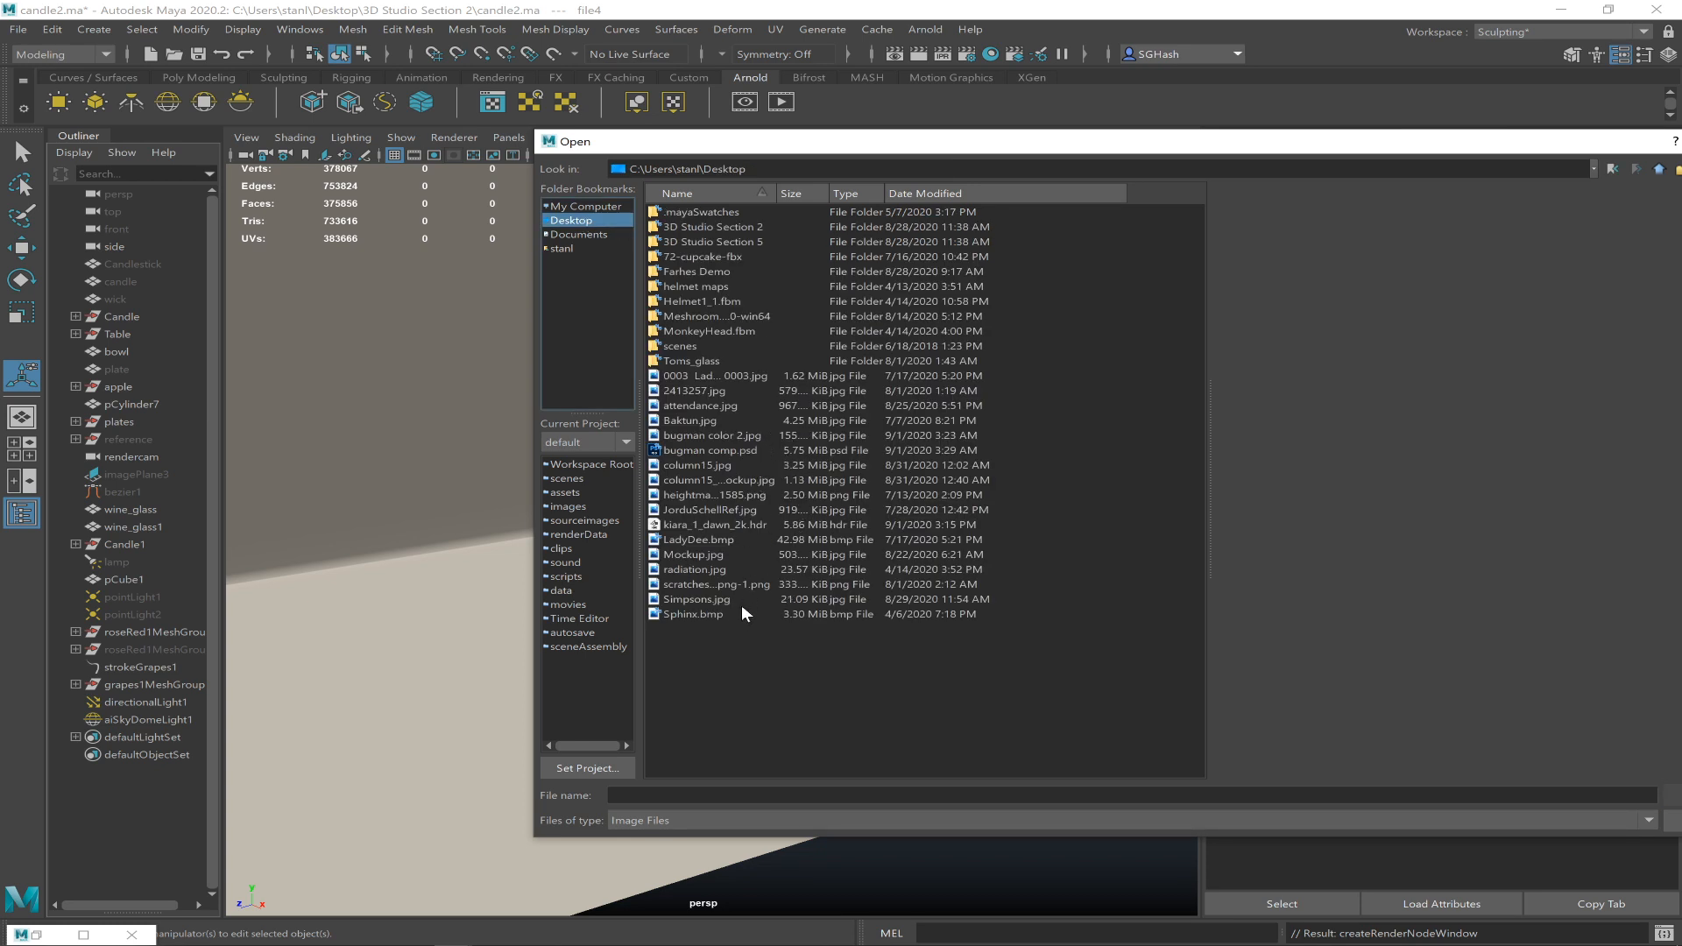
left_click(759, 524)
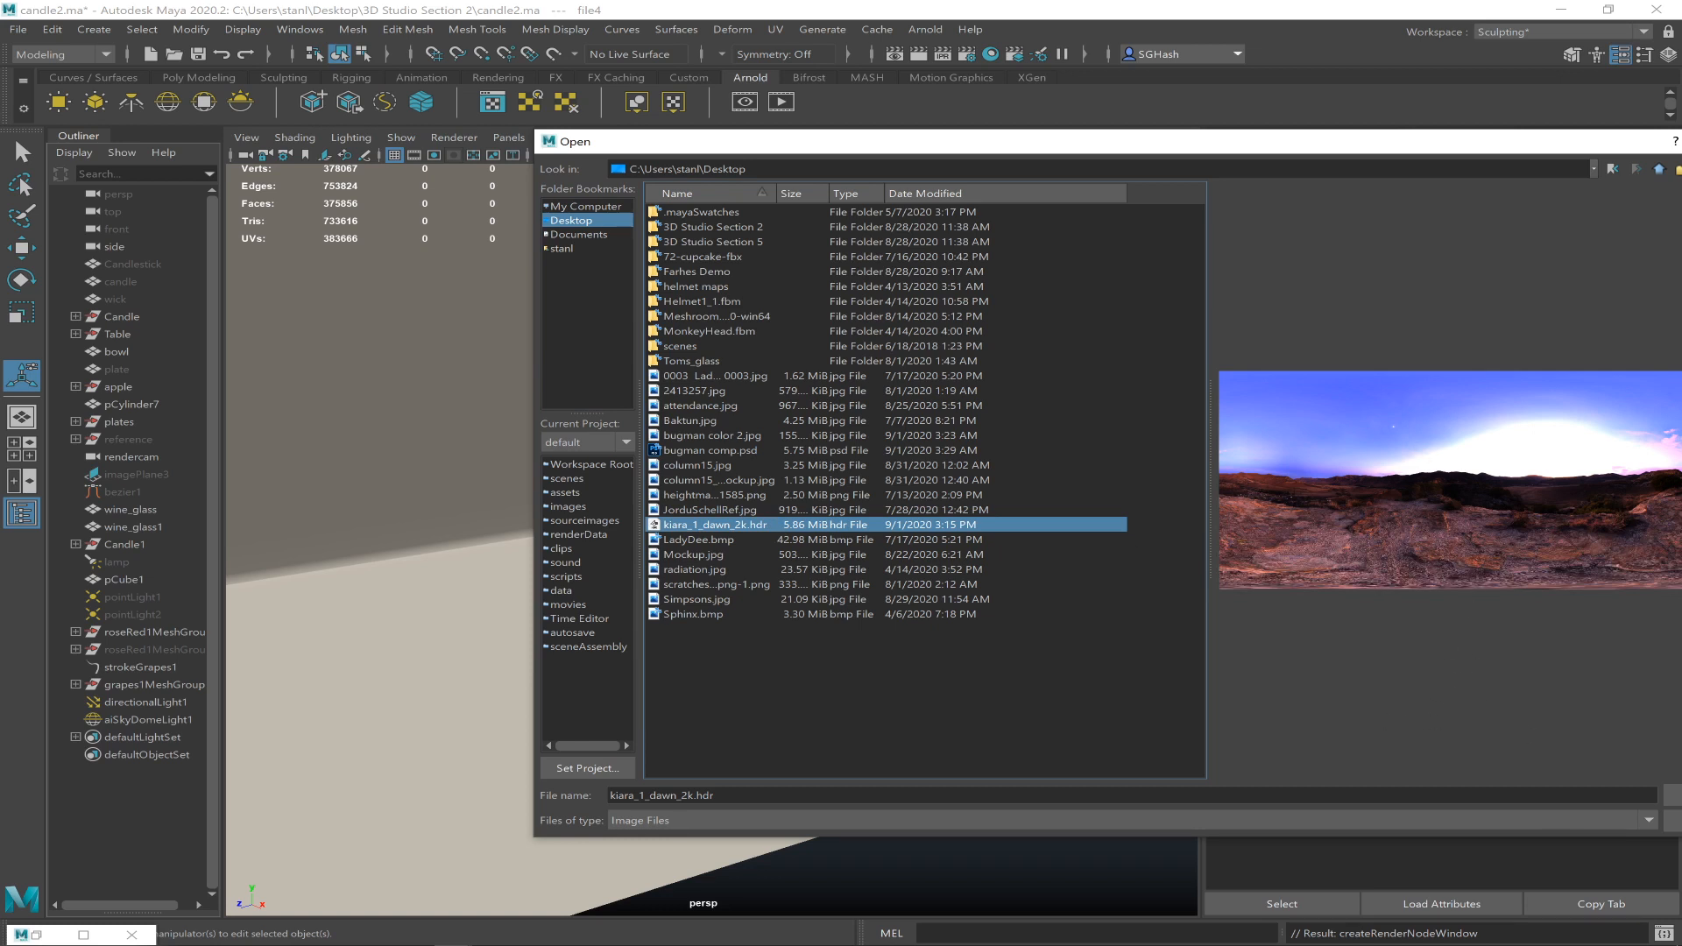
left_click(1672, 797)
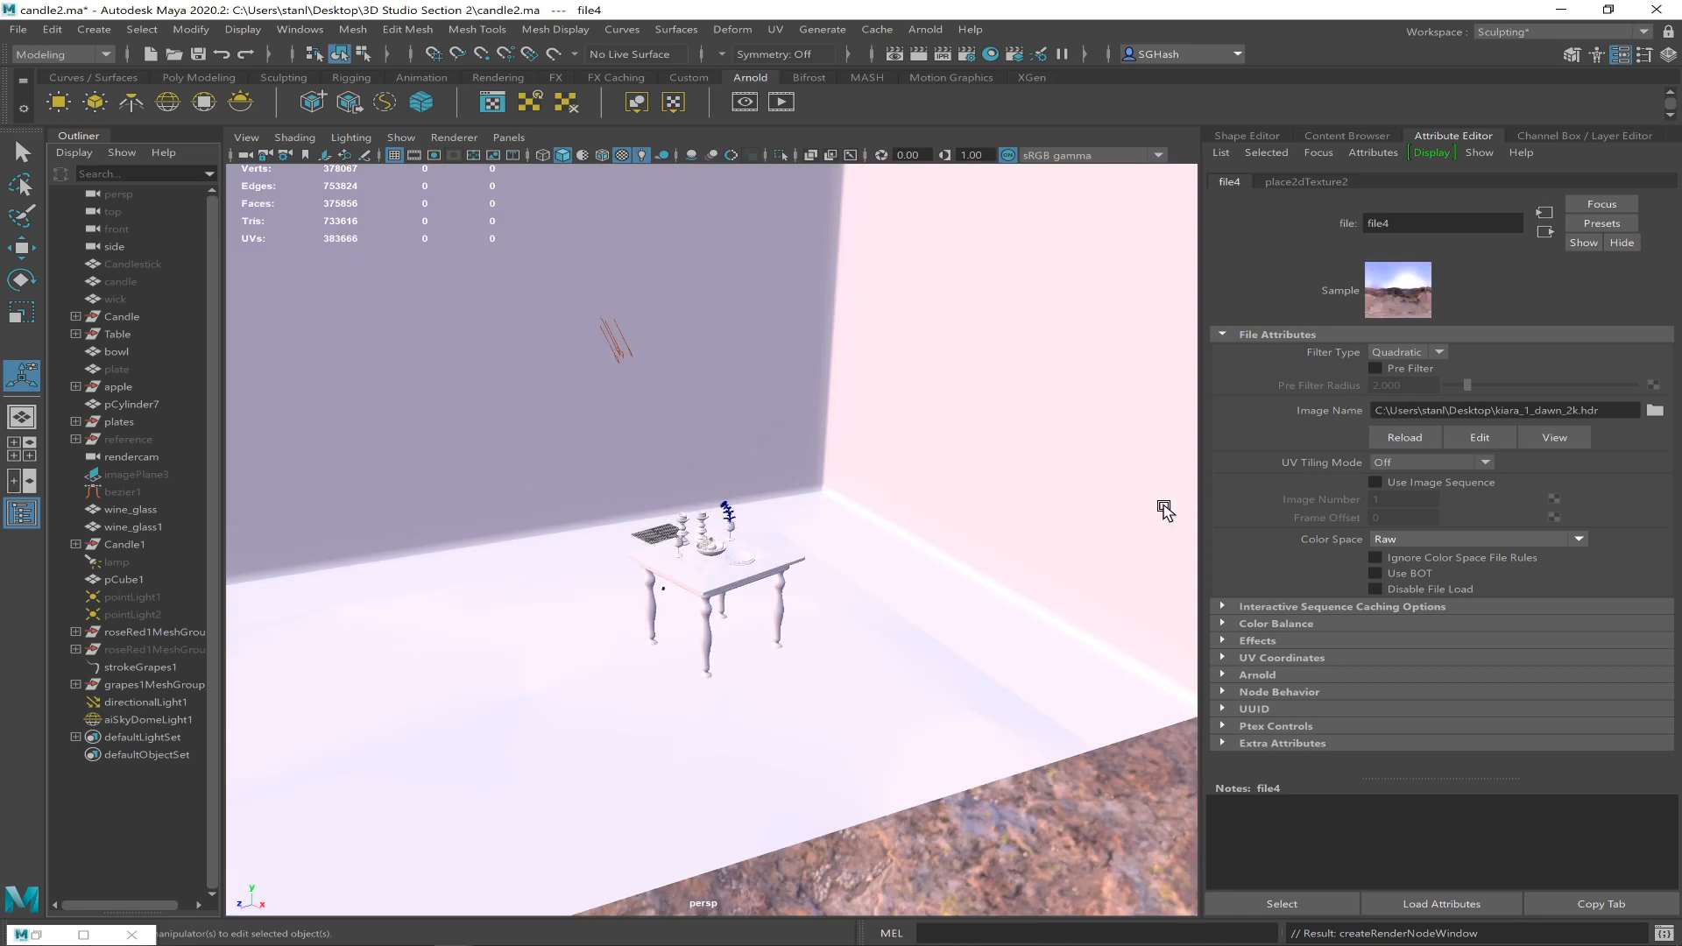
- Inspect the room within the HDRI surroundings and sample directionalLight1's colour from the bright sky just above the hills
right_click_drag(878, 640, 508, 529, "alt")
left_click_drag(911, 683, 858, 637, "alt")
scroll(843, 644, "up", 6)
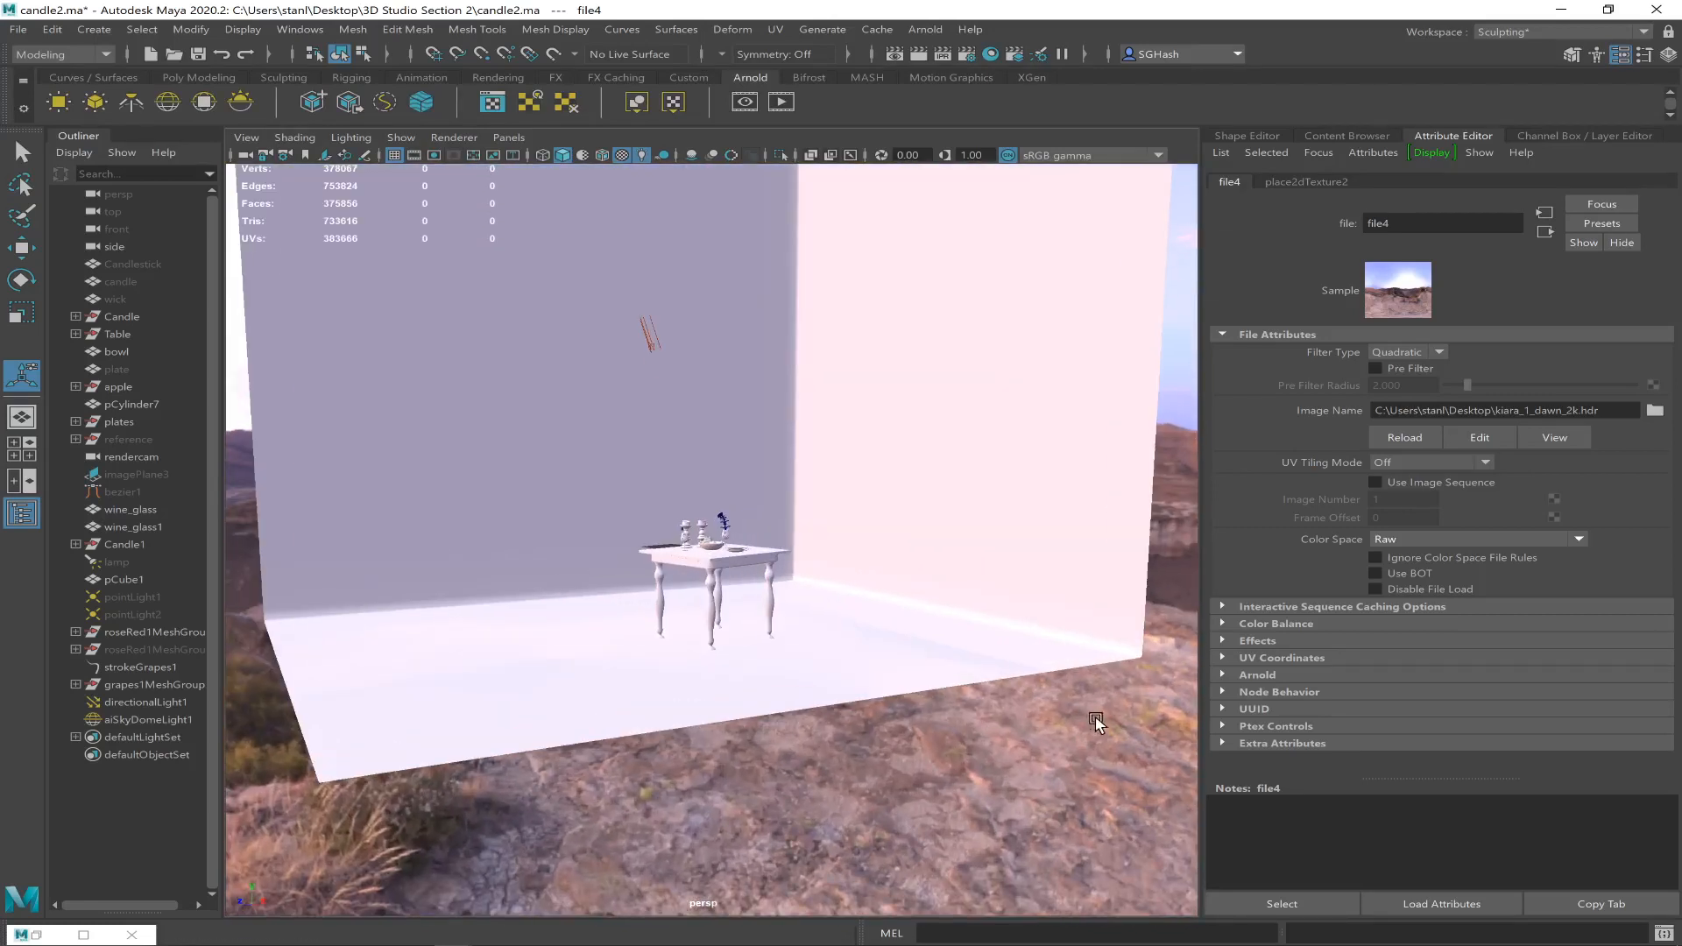
scroll(828, 650, "up", 3)
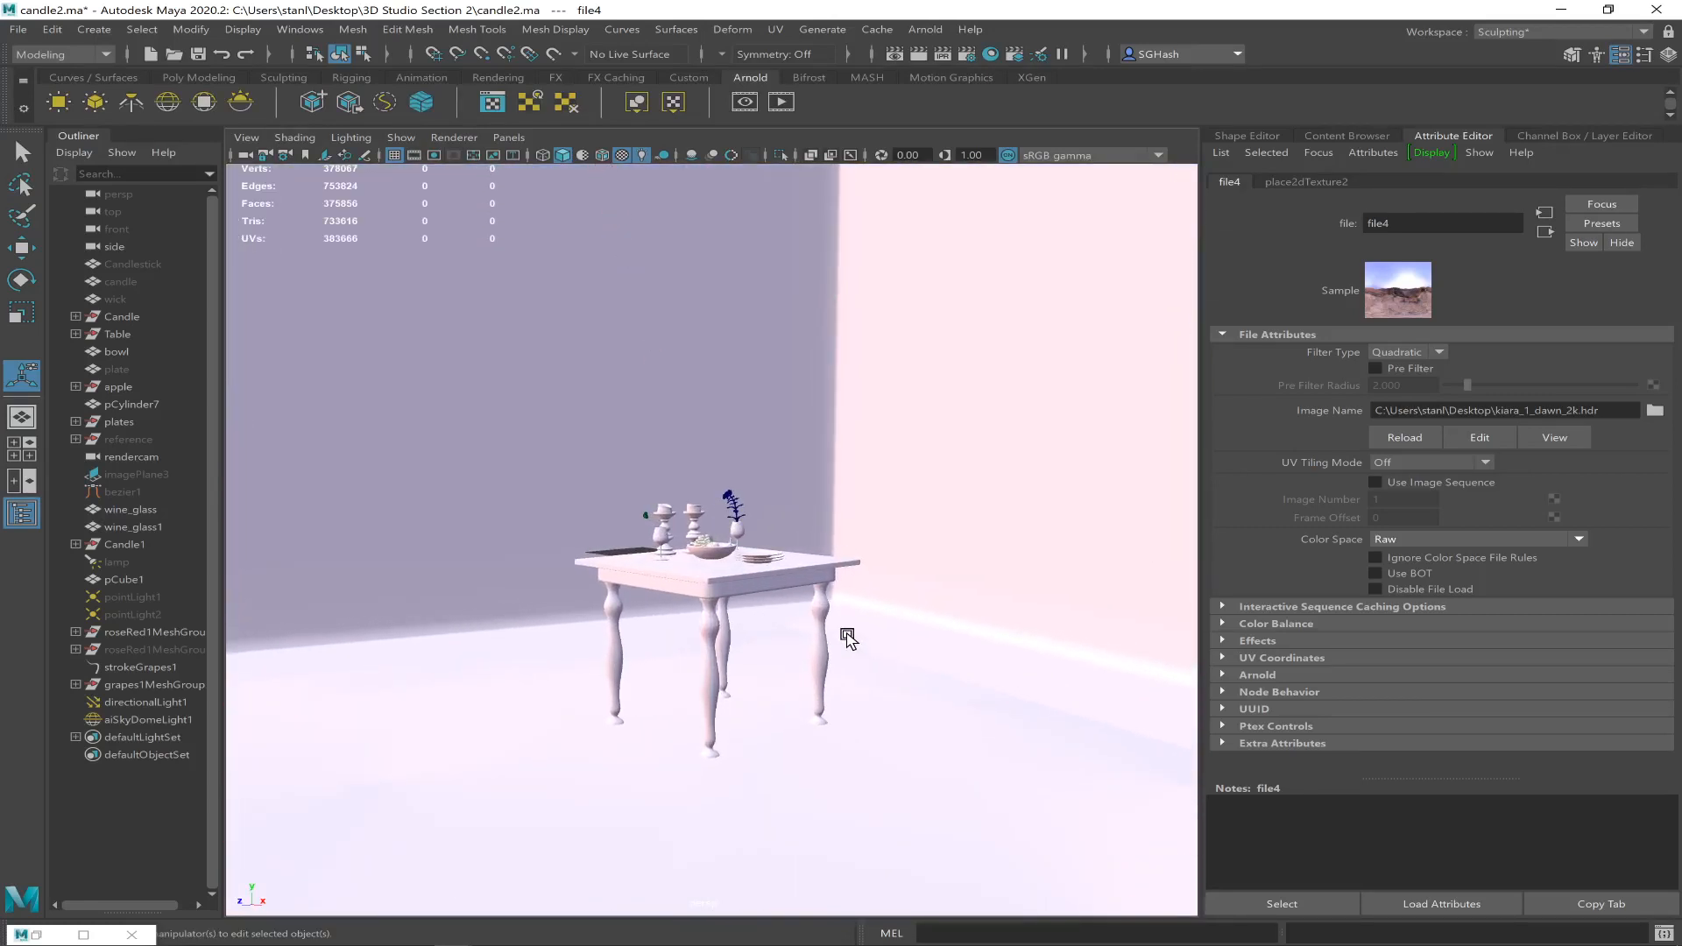
scroll(746, 611, "down", 8)
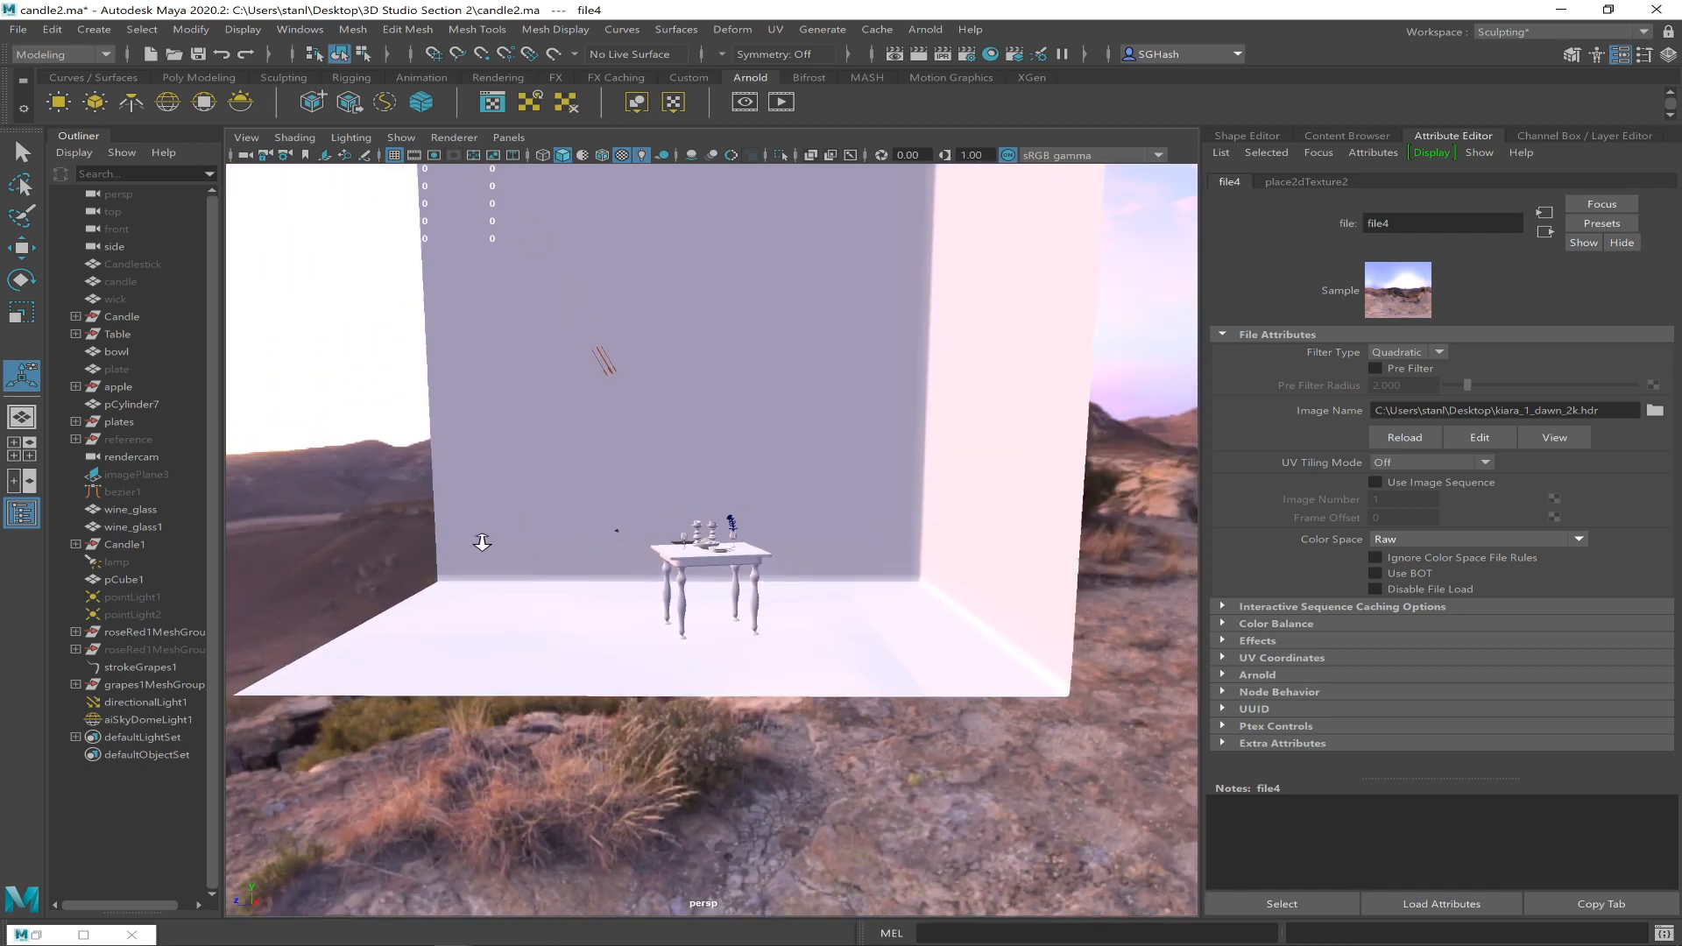
left_click(603, 363)
left_click_drag(706, 444, 657, 451, "alt")
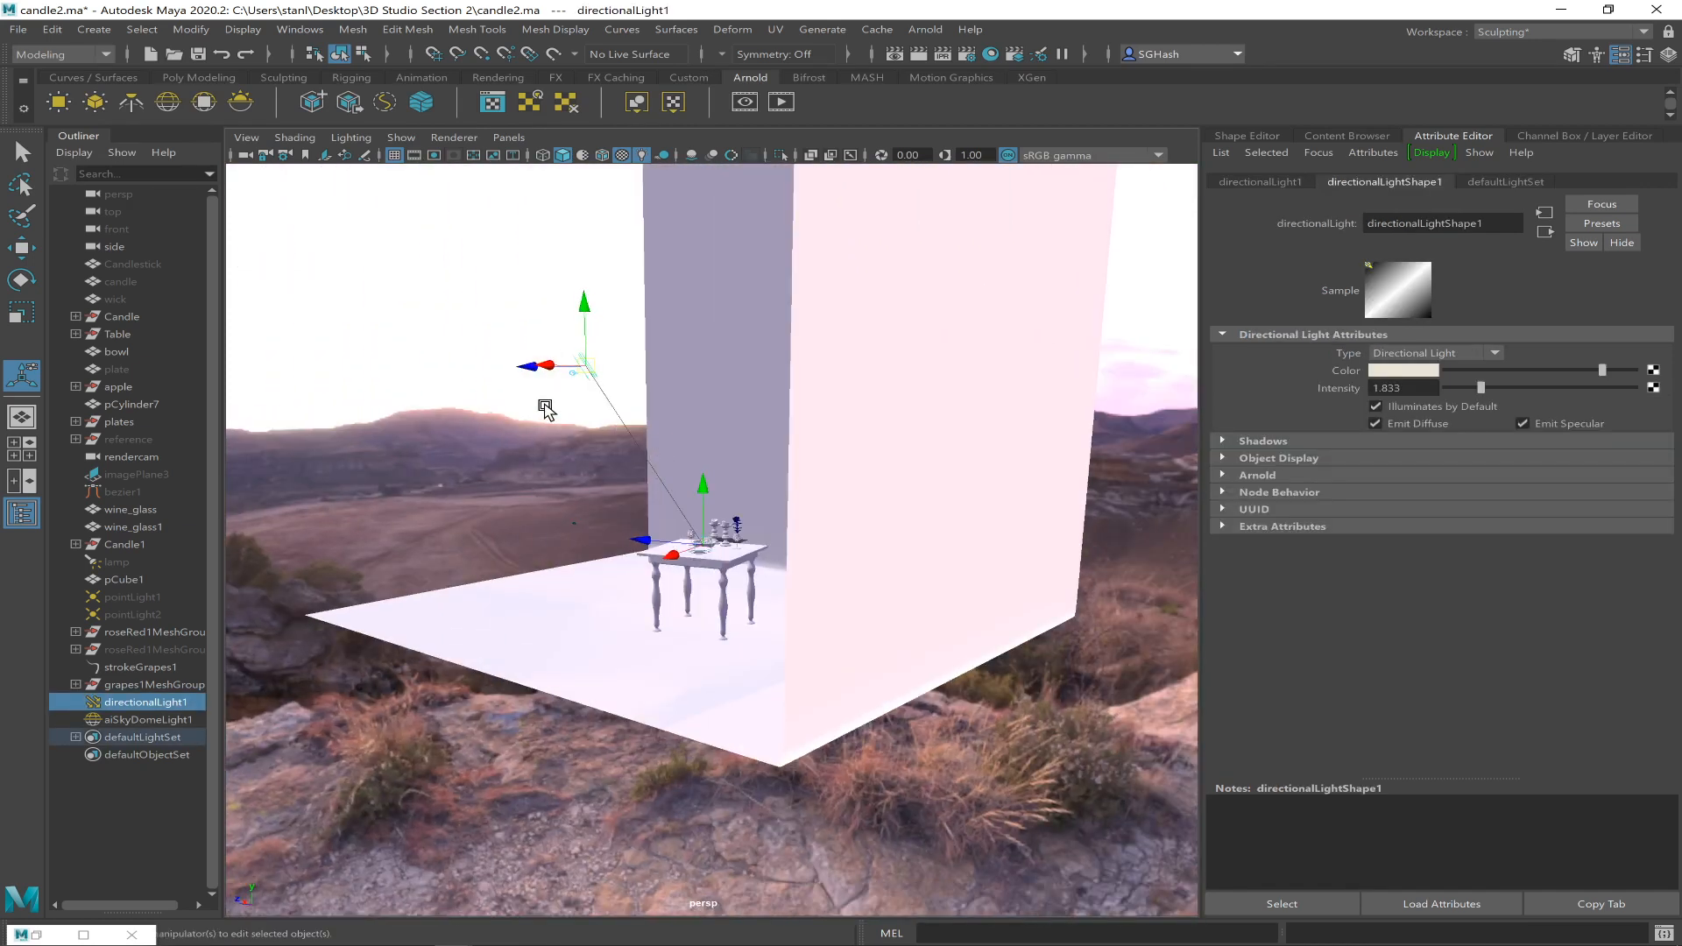
left_click(1426, 371)
left_click(1293, 327)
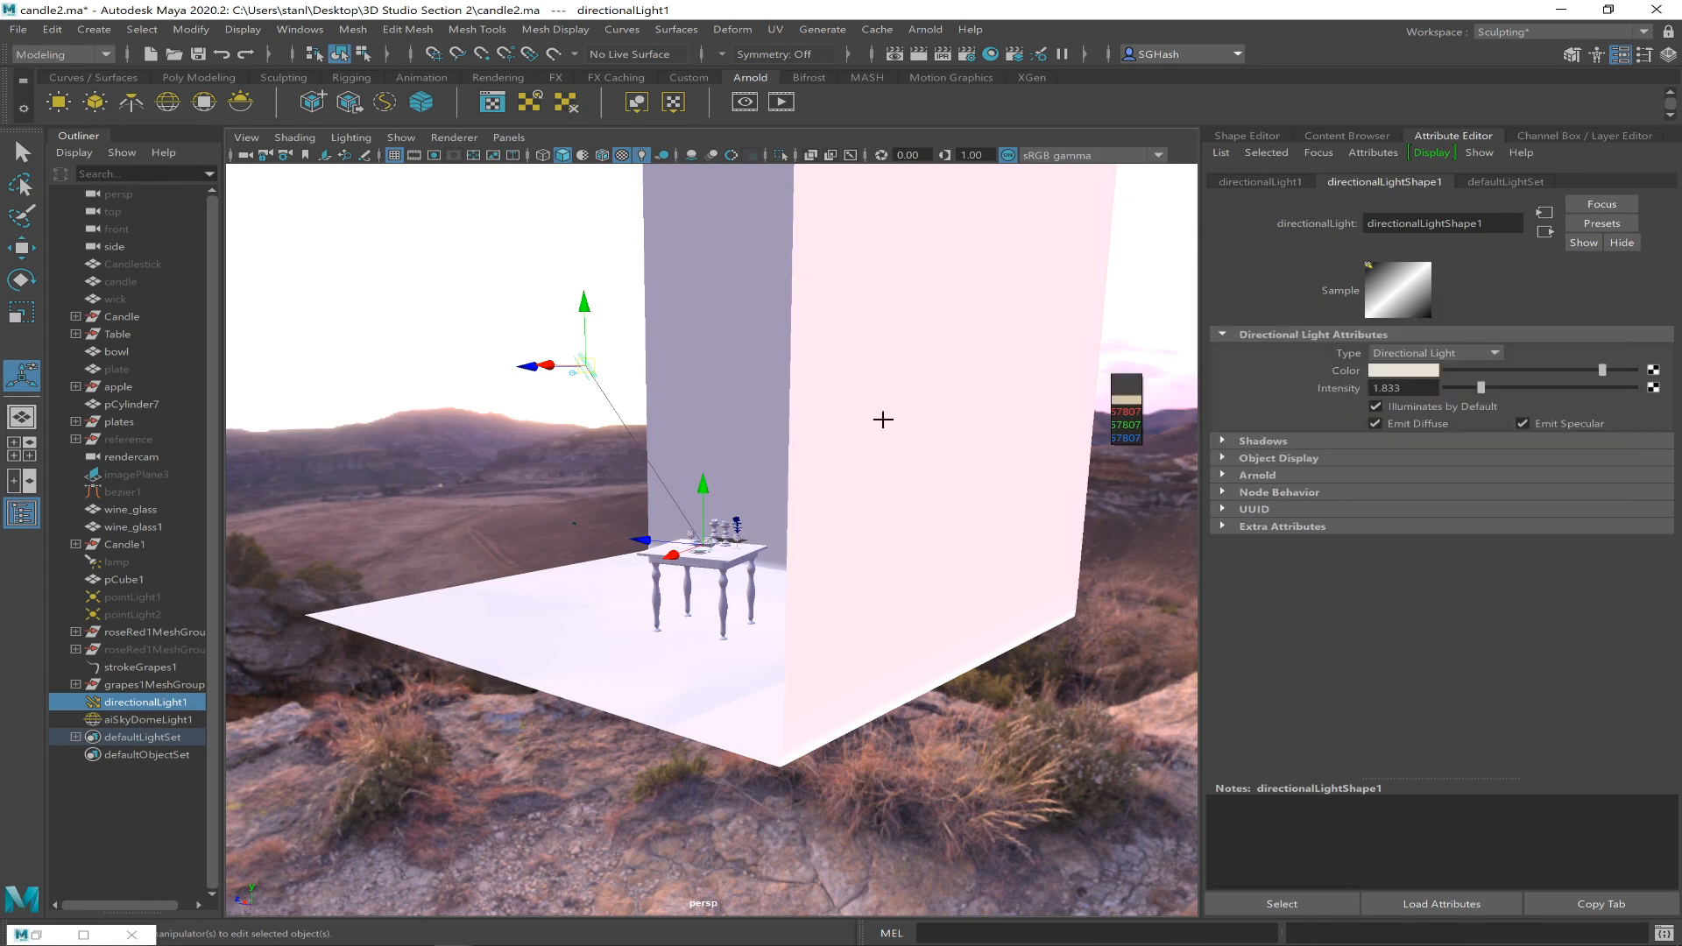
left_click(550, 412)
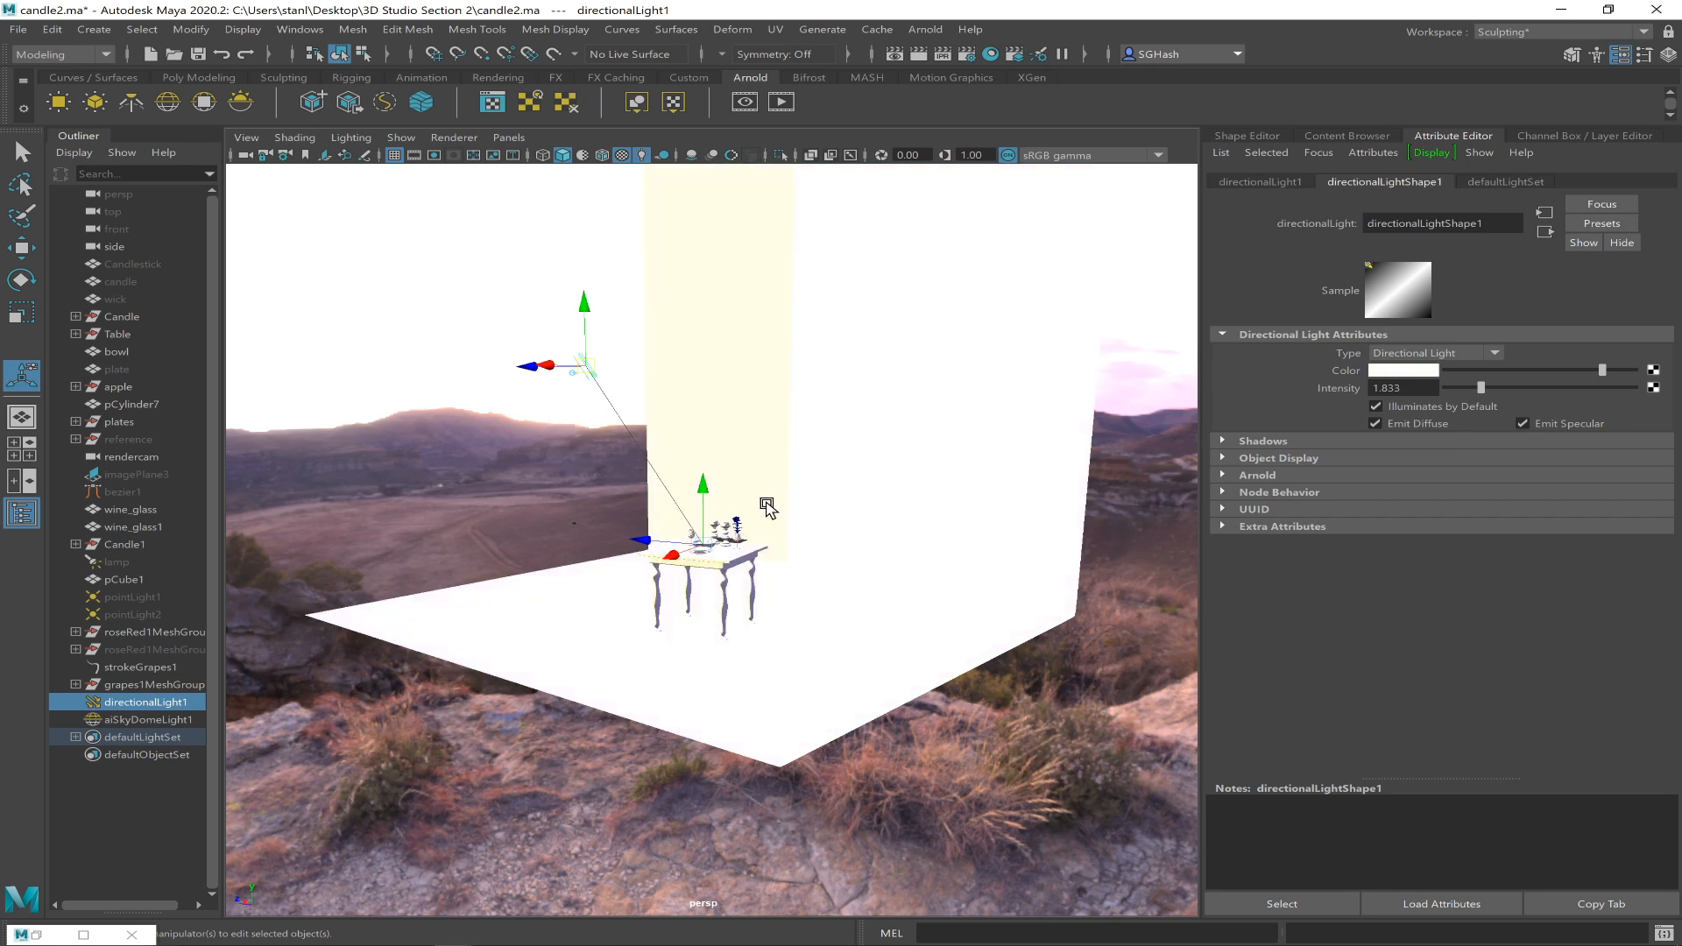
- Resample directionalLight1's colour from the warm glow along the HDRI's hilltop horizon, giving the light a pale peach tint
left_click_drag(688, 513, 585, 450, "alt")
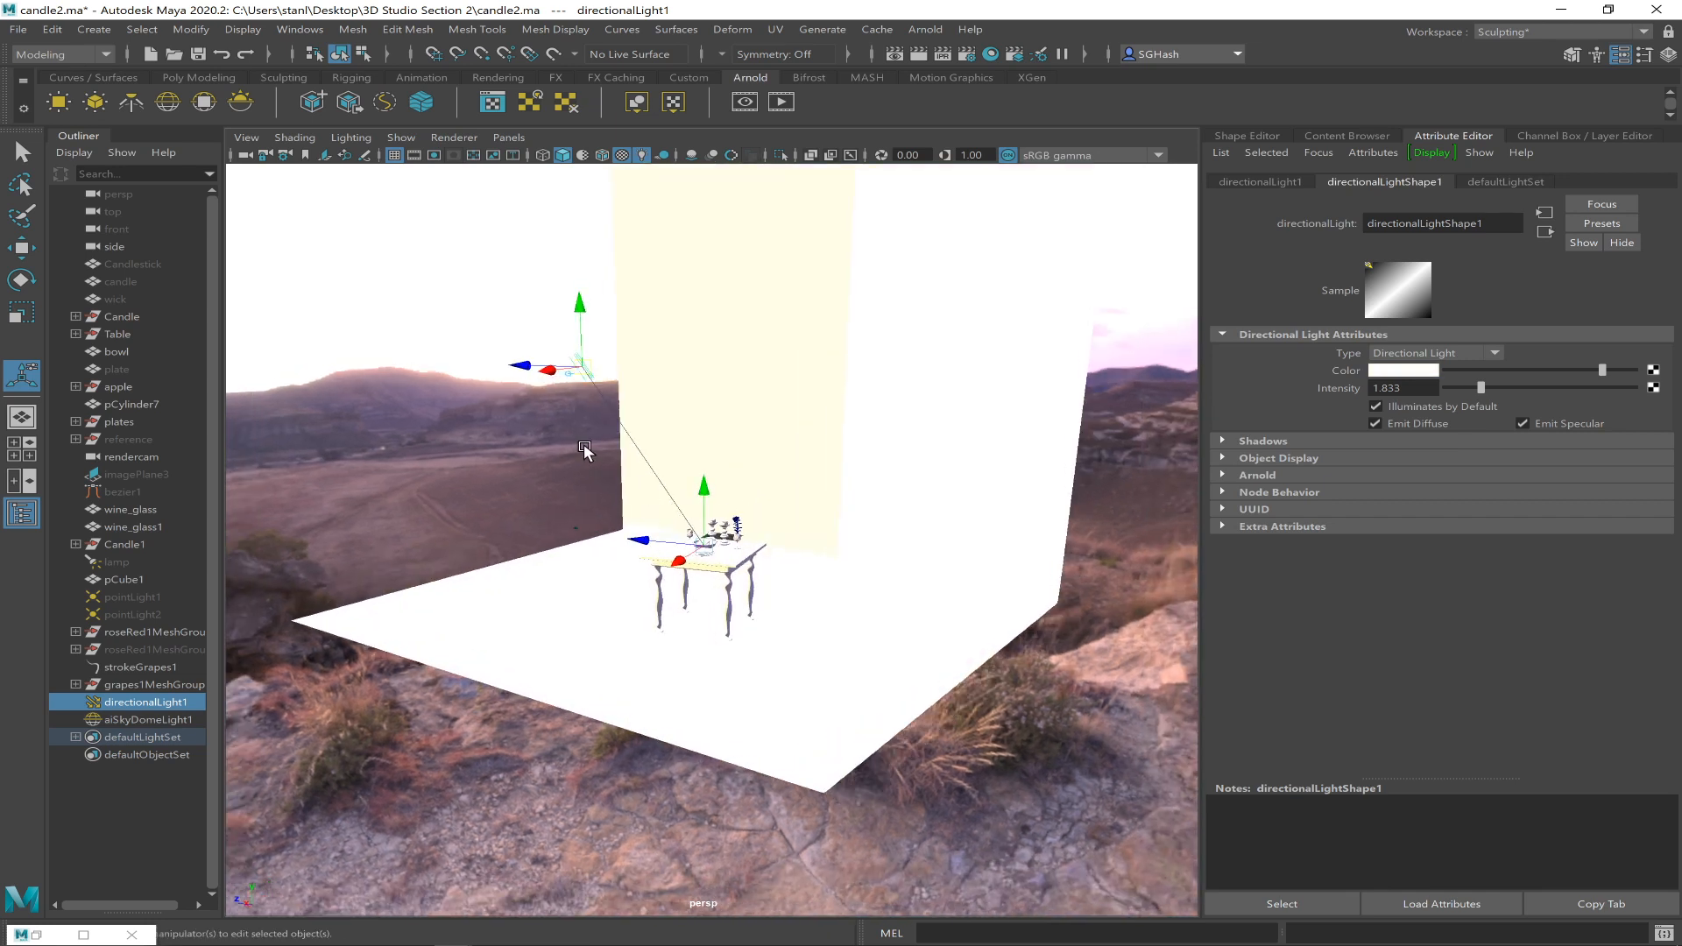
left_click(1387, 373)
left_click(1393, 373)
left_click(1267, 329)
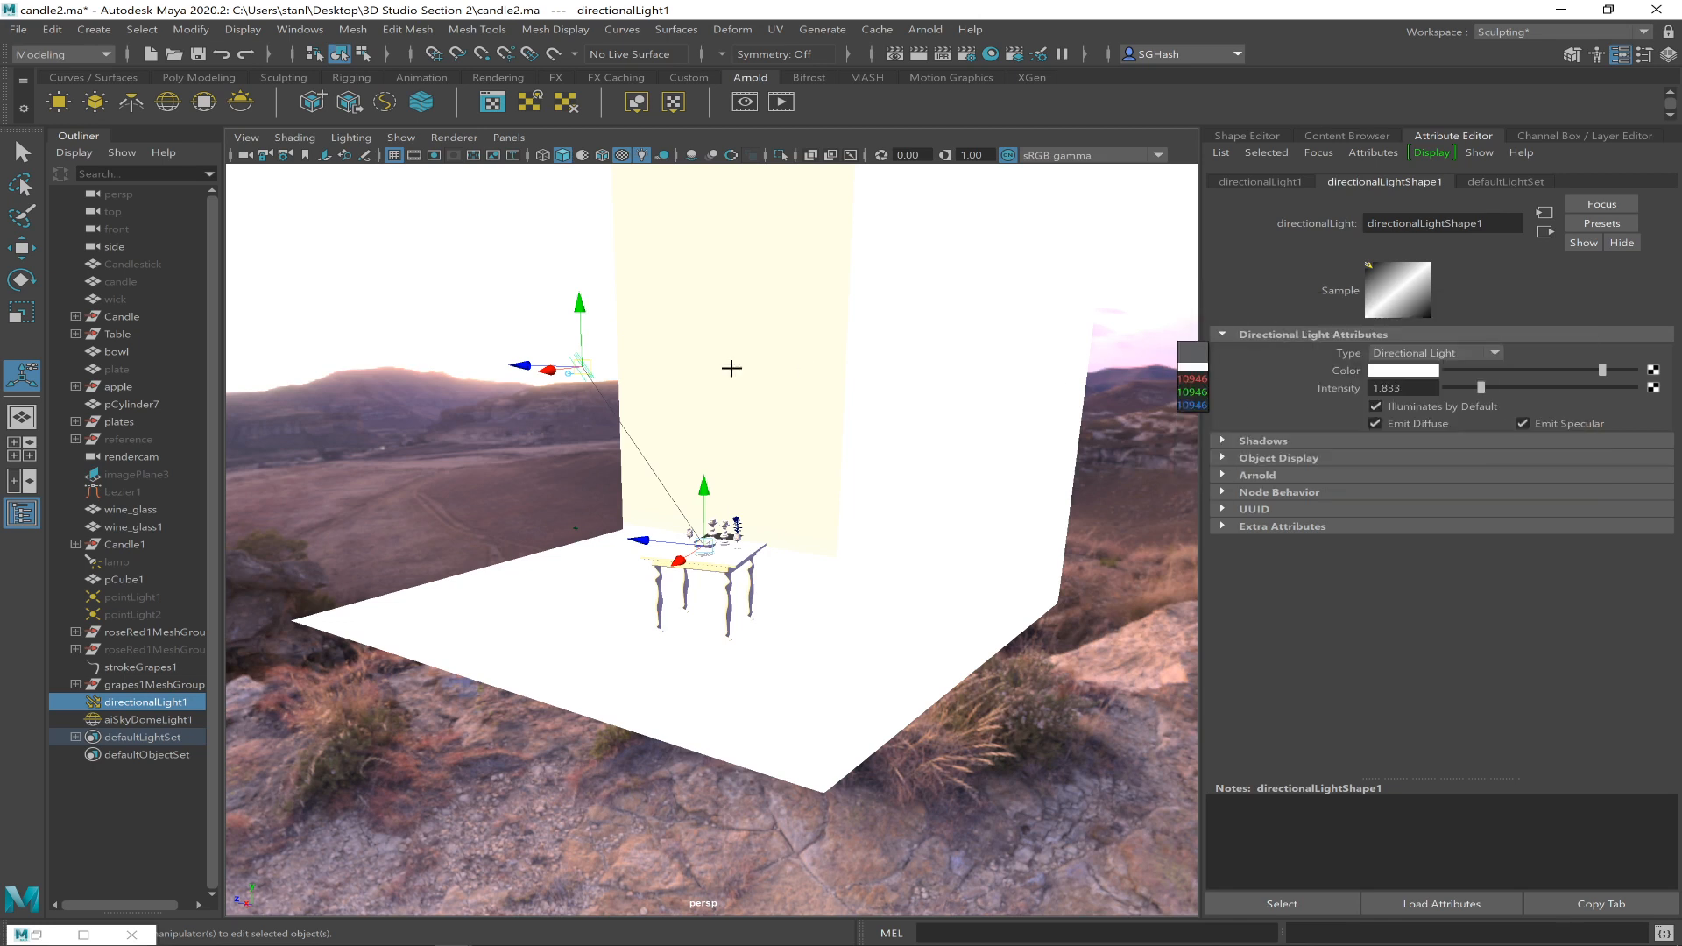
left_click(489, 382)
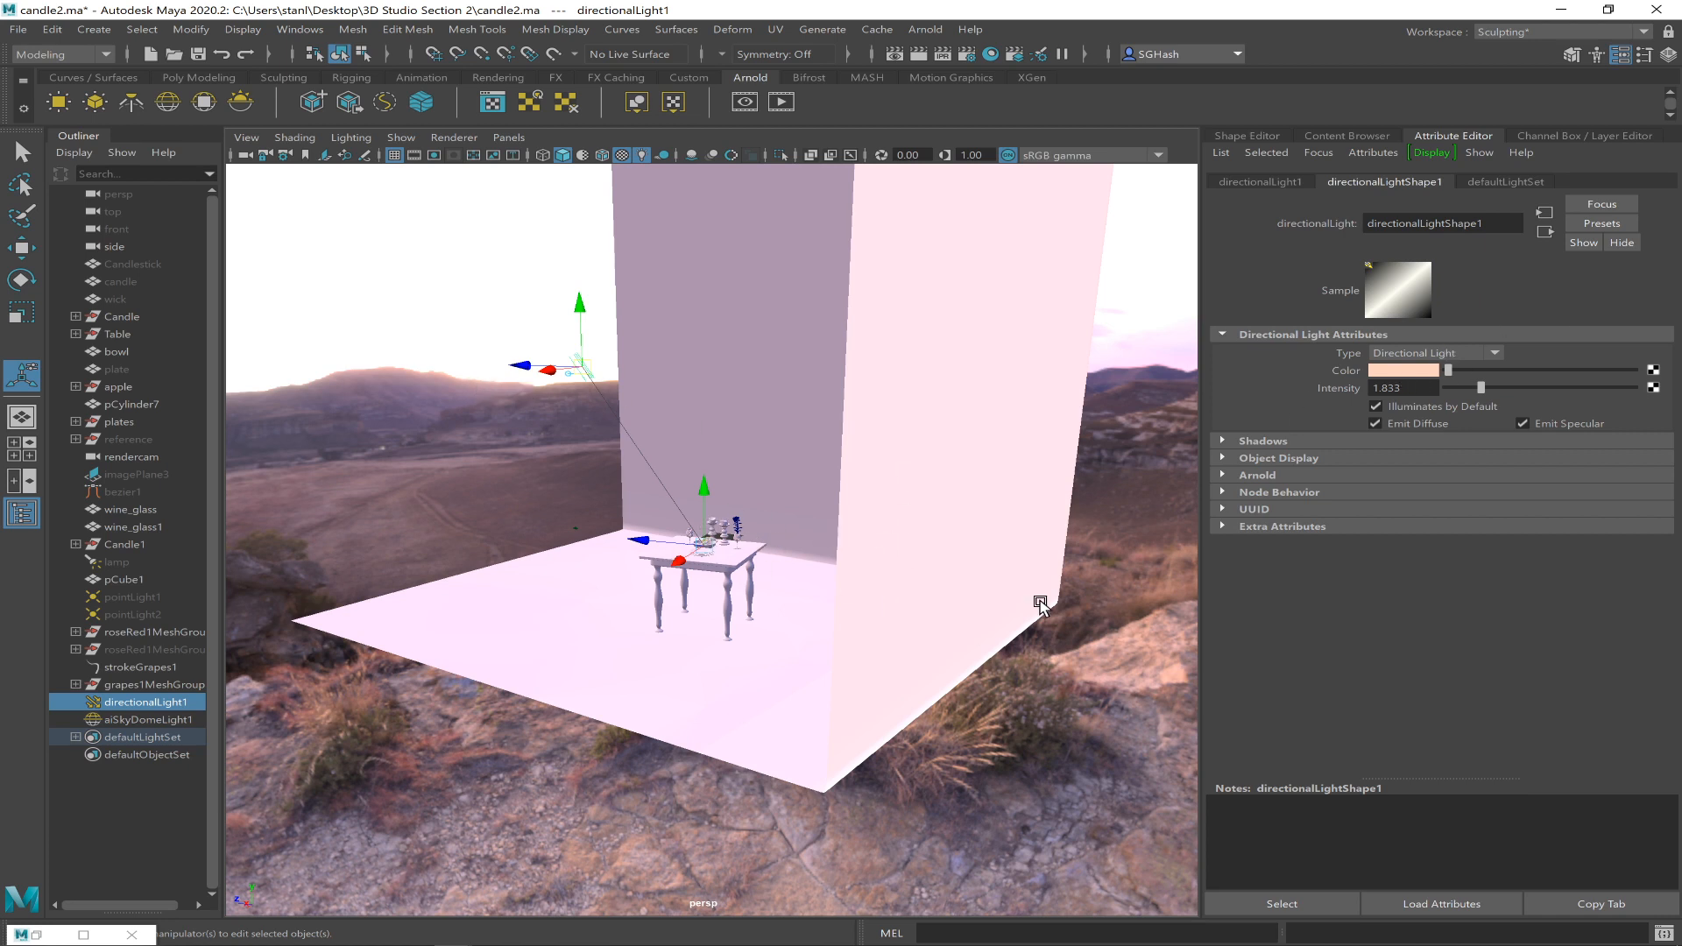
left_click_drag(604, 605, 694, 594, "alt")
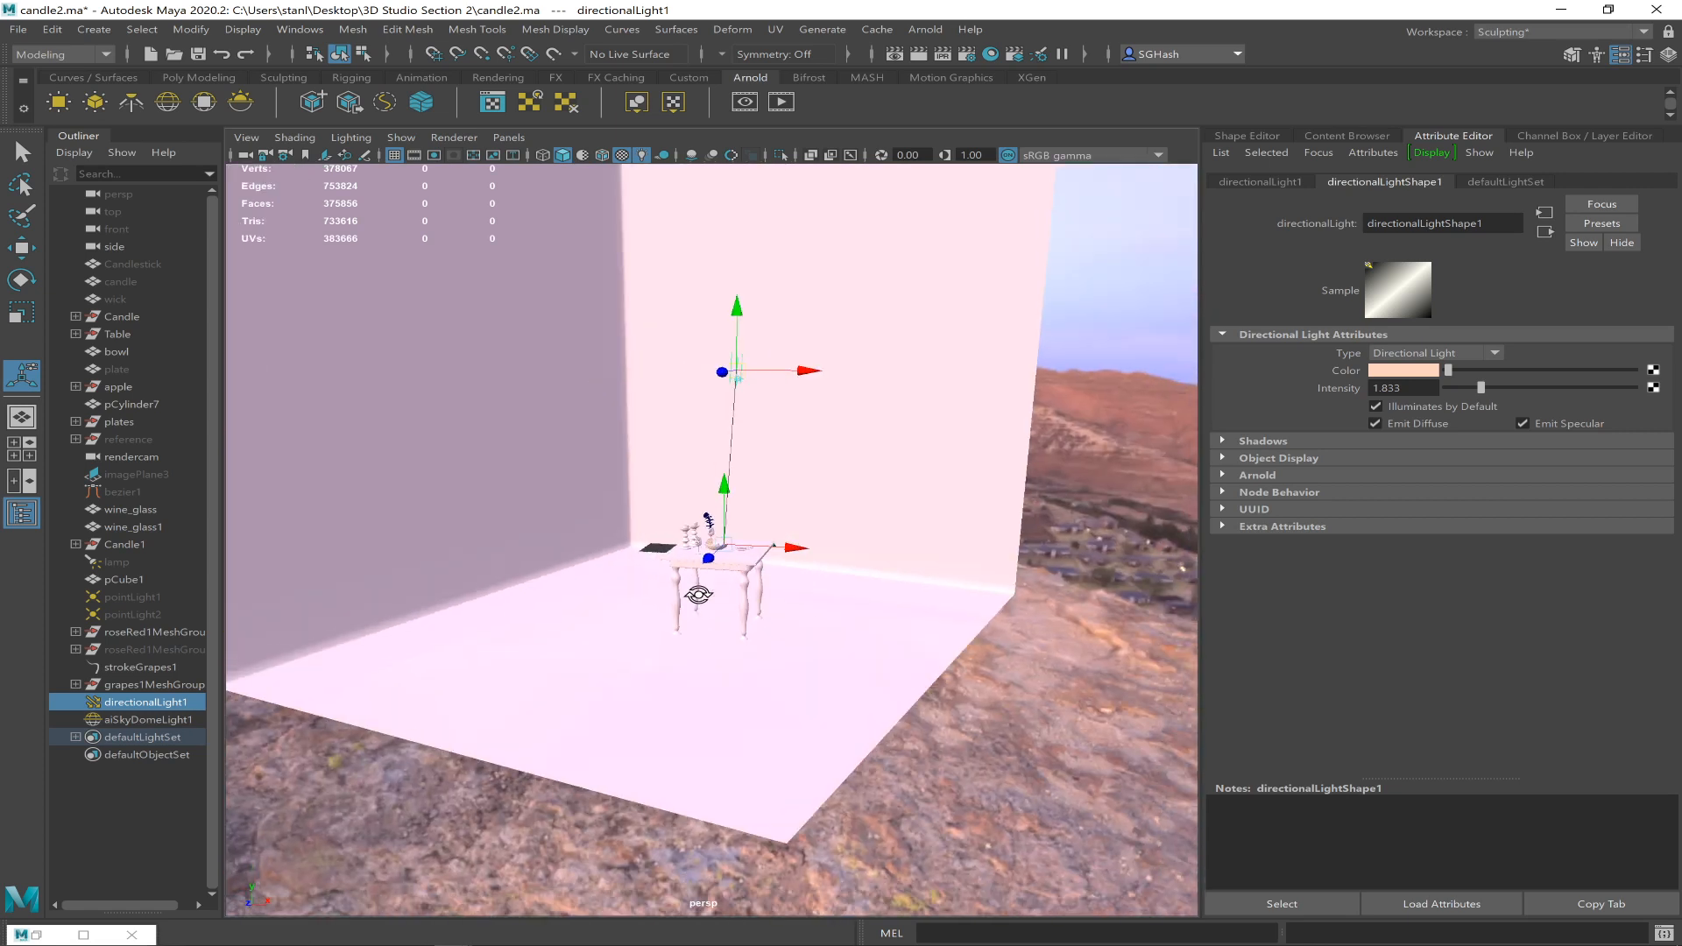
- Open the Render View beside the Outliner and rename the sky dome light as Sky and the directional light as Sun
left_click(889, 55)
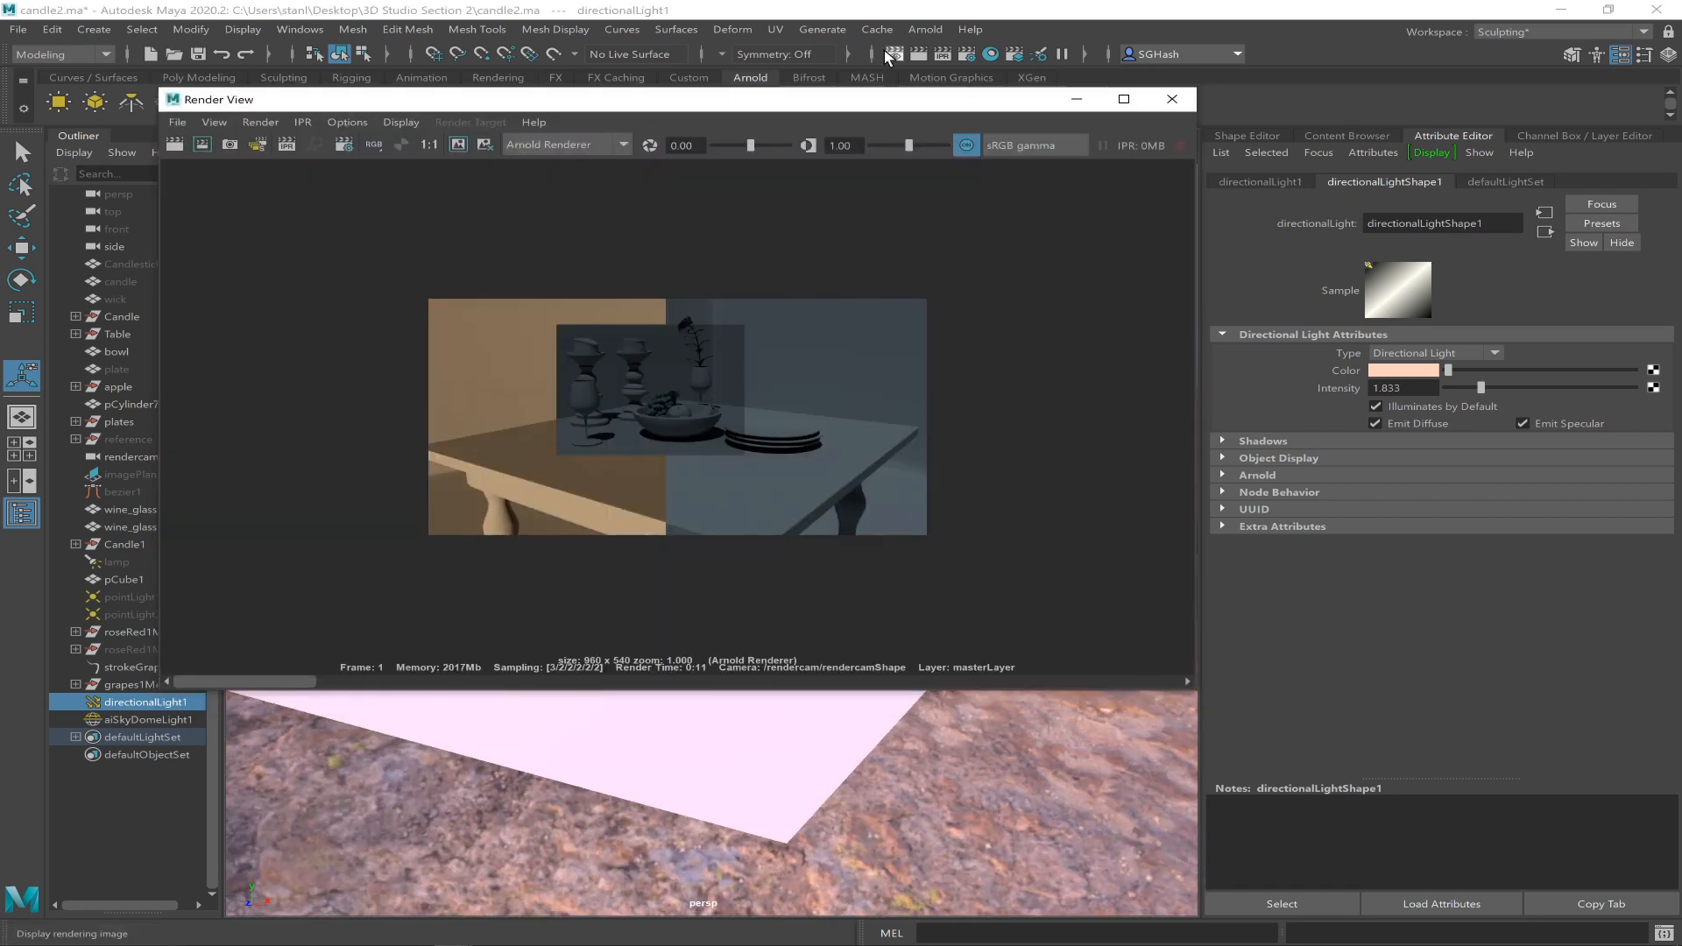
left_click_drag(798, 116, 1124, 162)
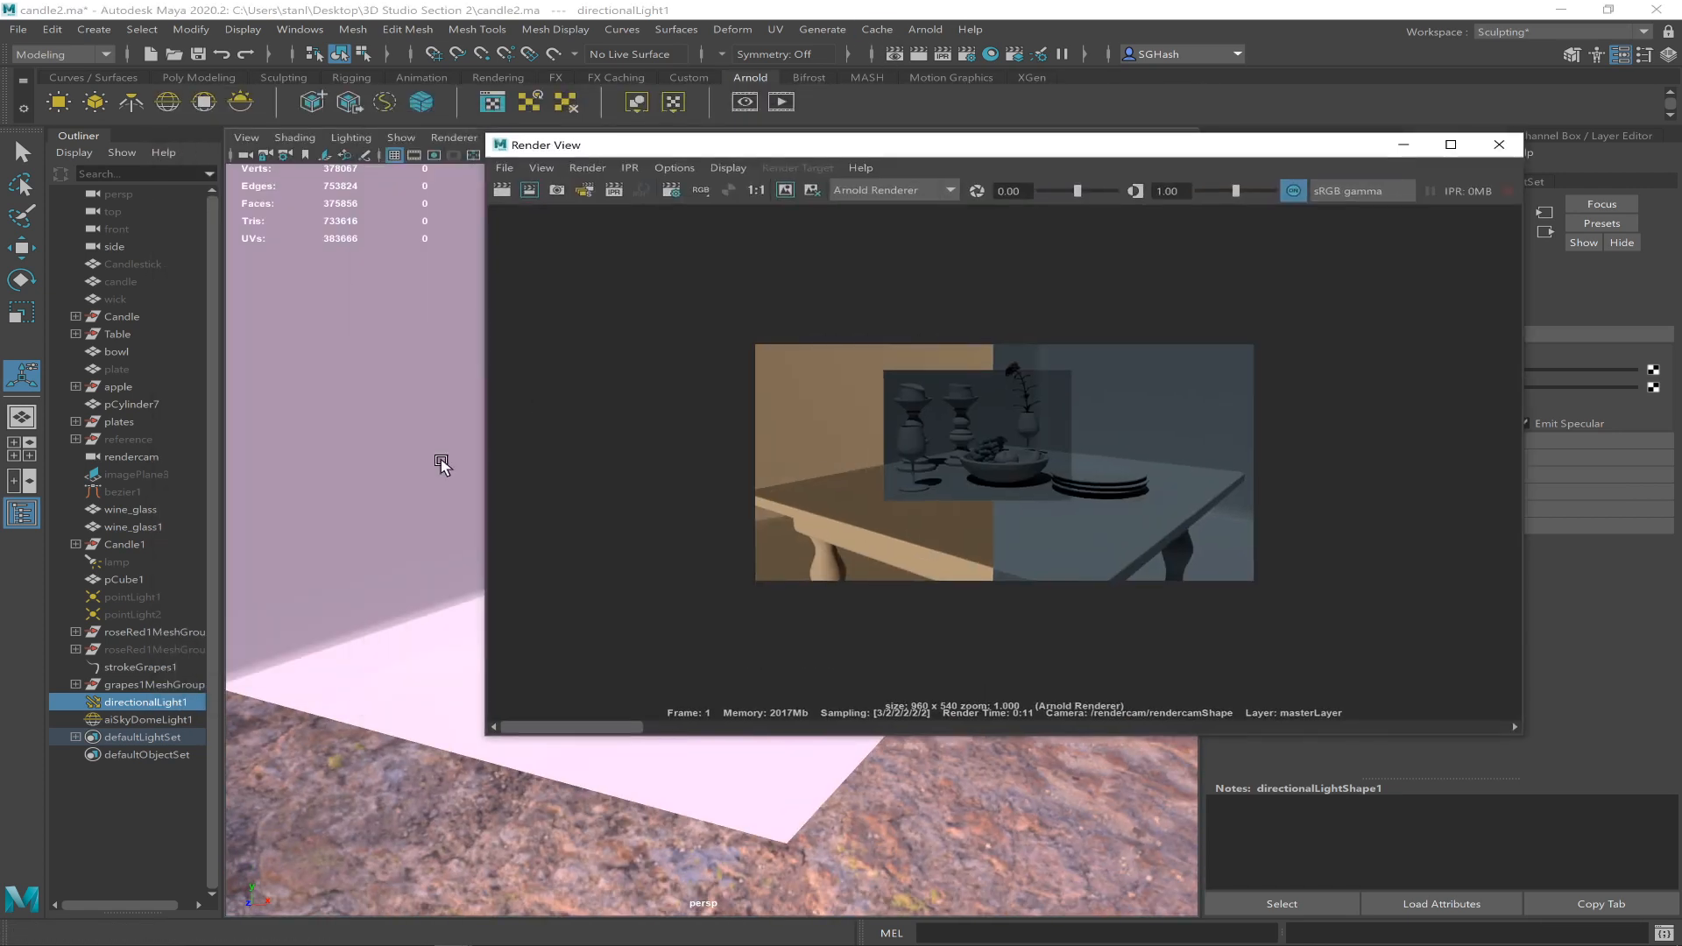
double_click(158, 720)
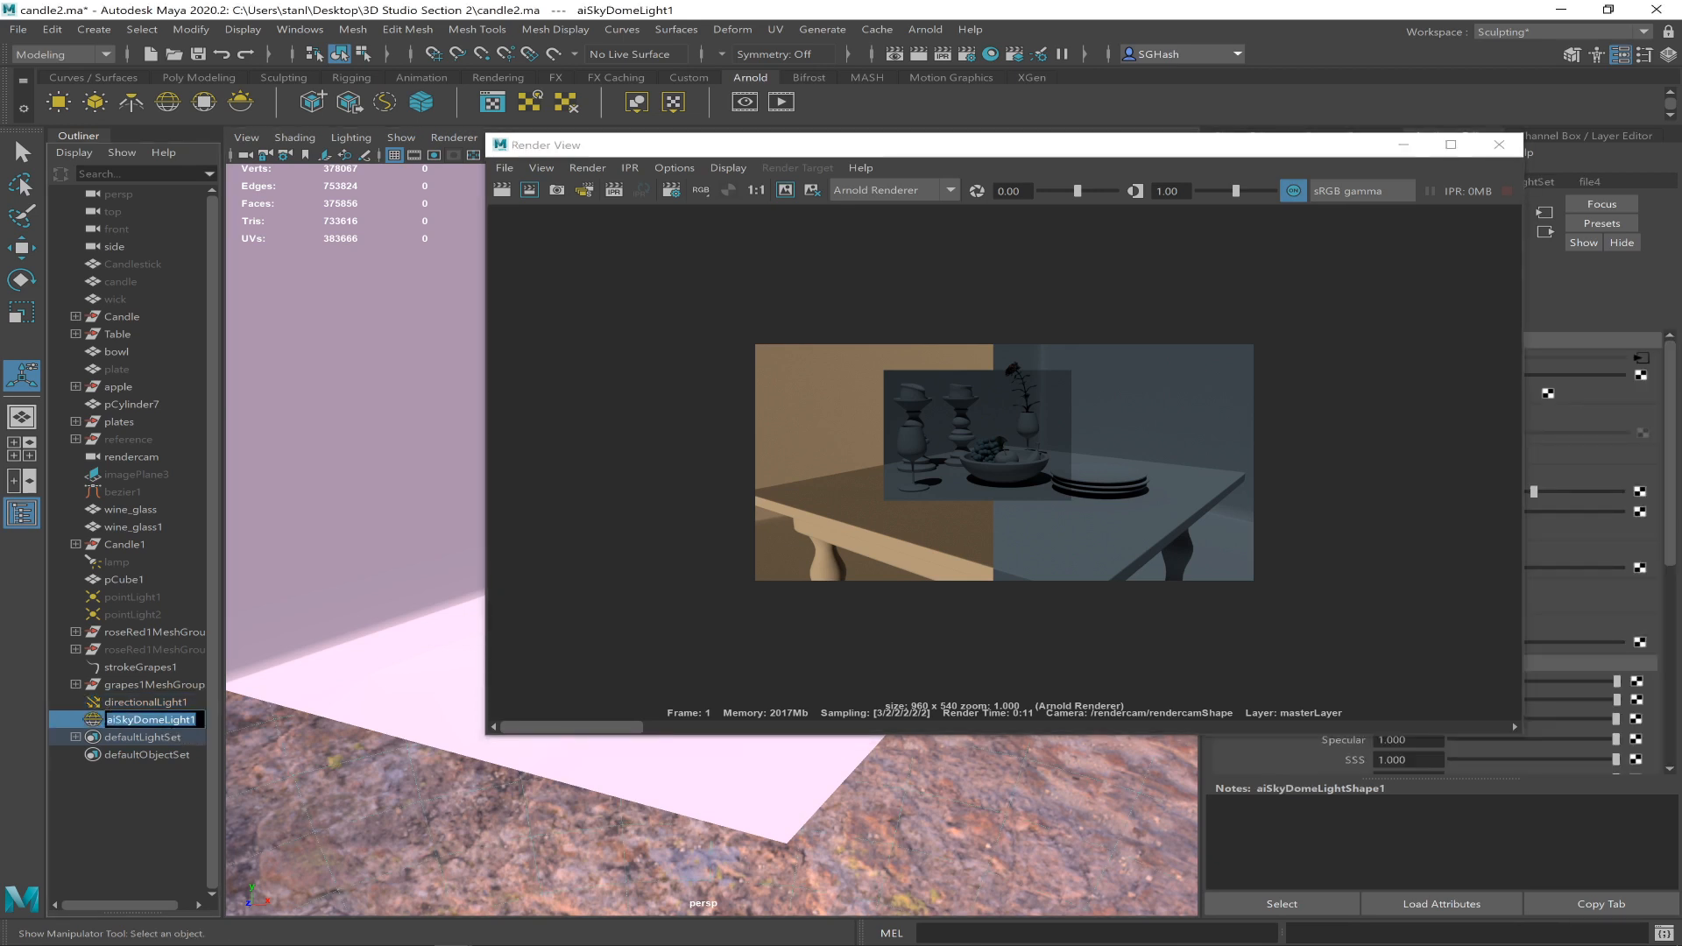
type("Sky")
key("Return")
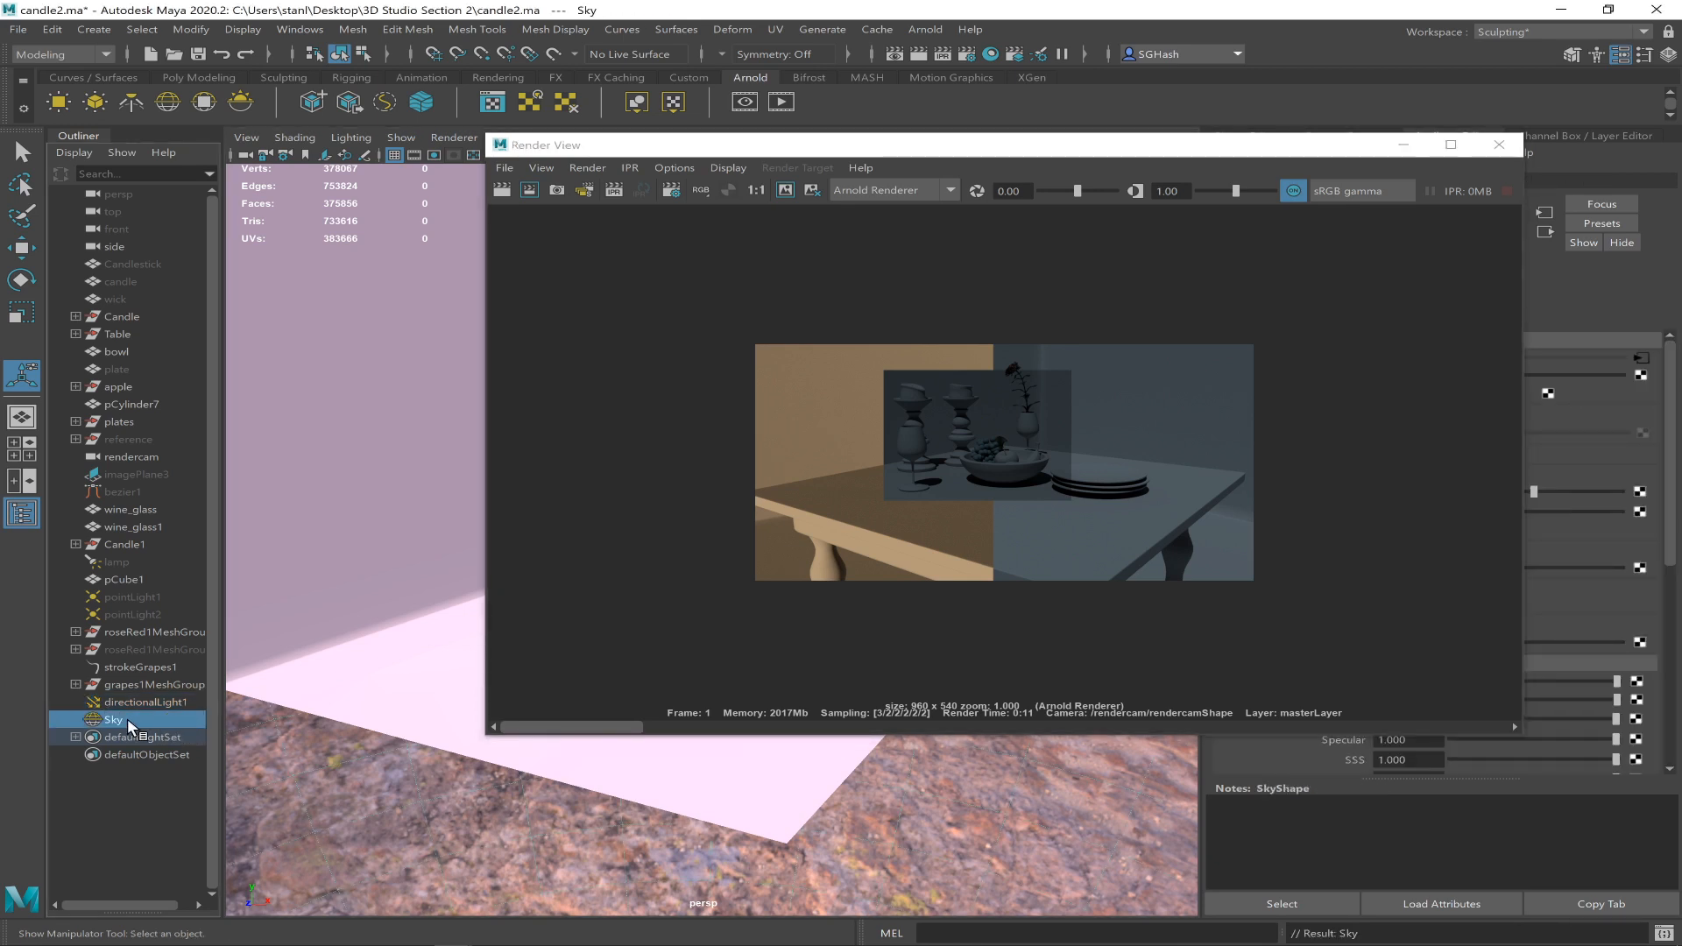
double_click(144, 703)
type("Sun")
key("Return")
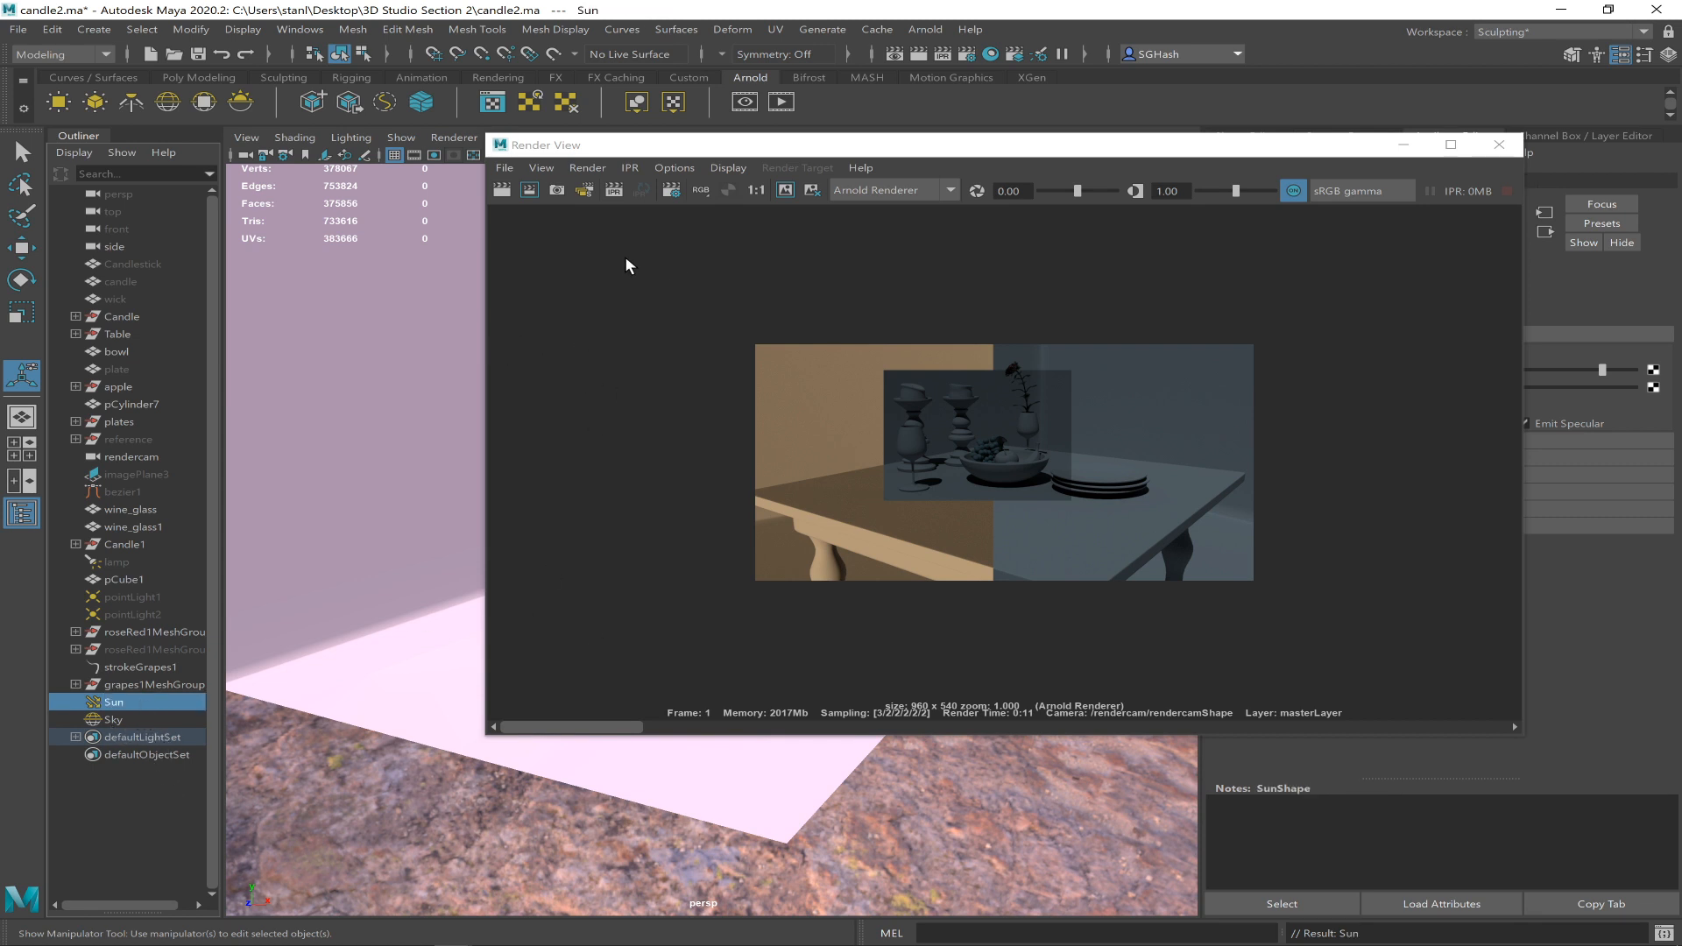
- Render the still life with the new lights and compare the result with an earlier stored render
left_click(500, 193)
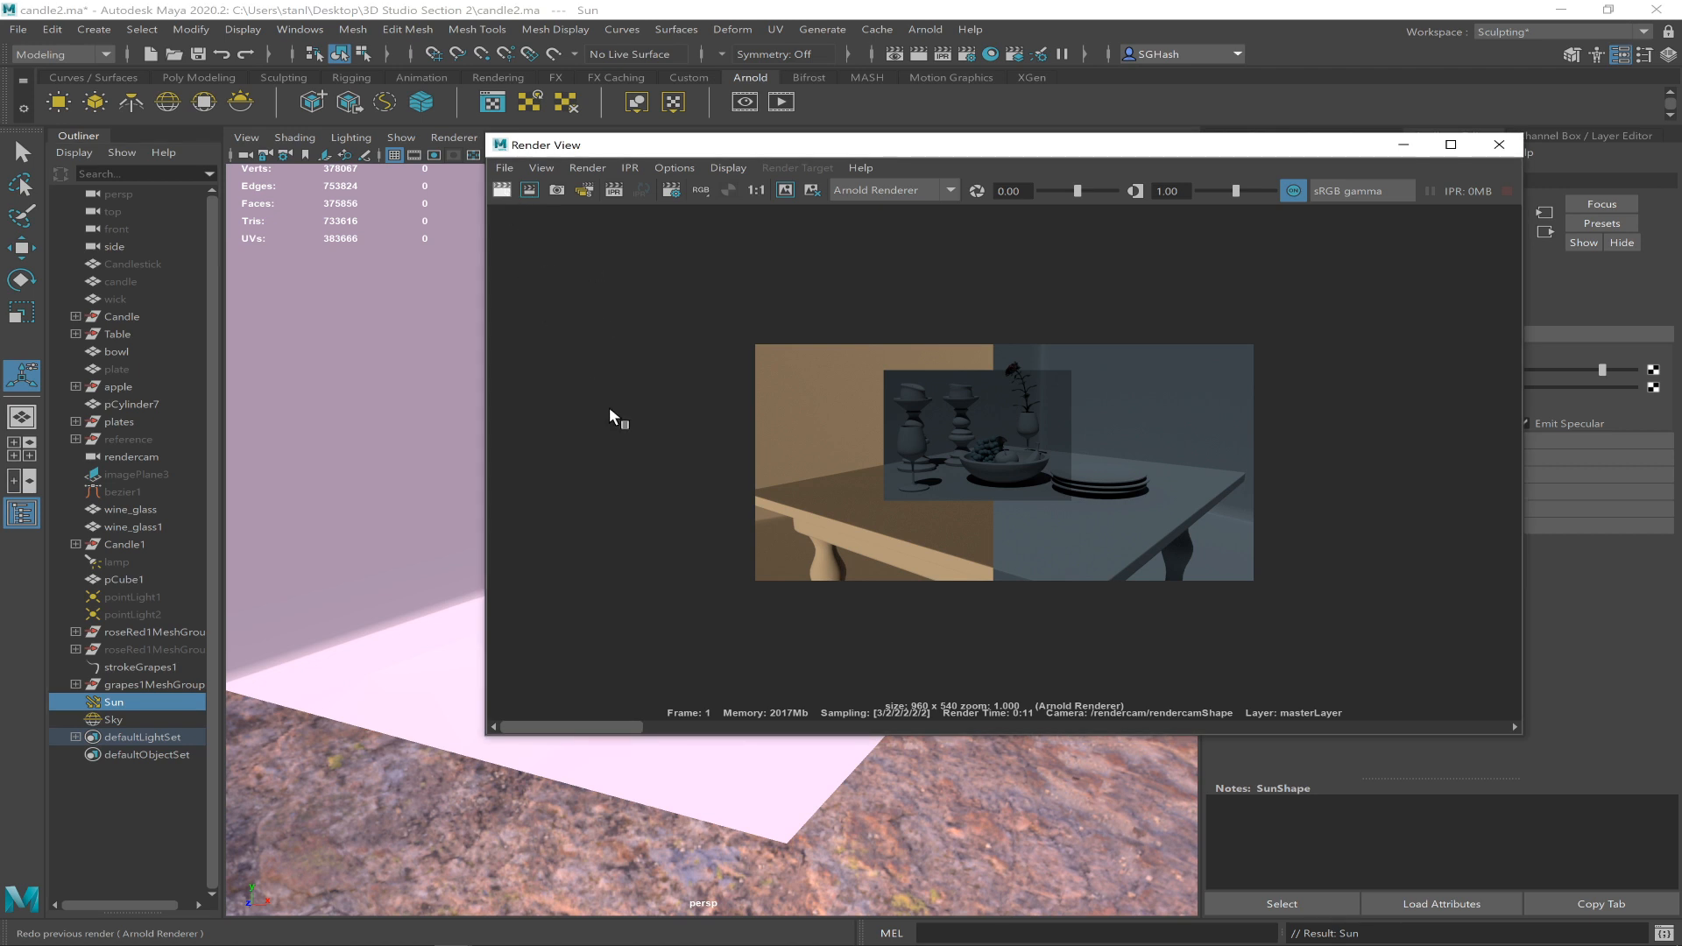
mouse_move(525, 945)
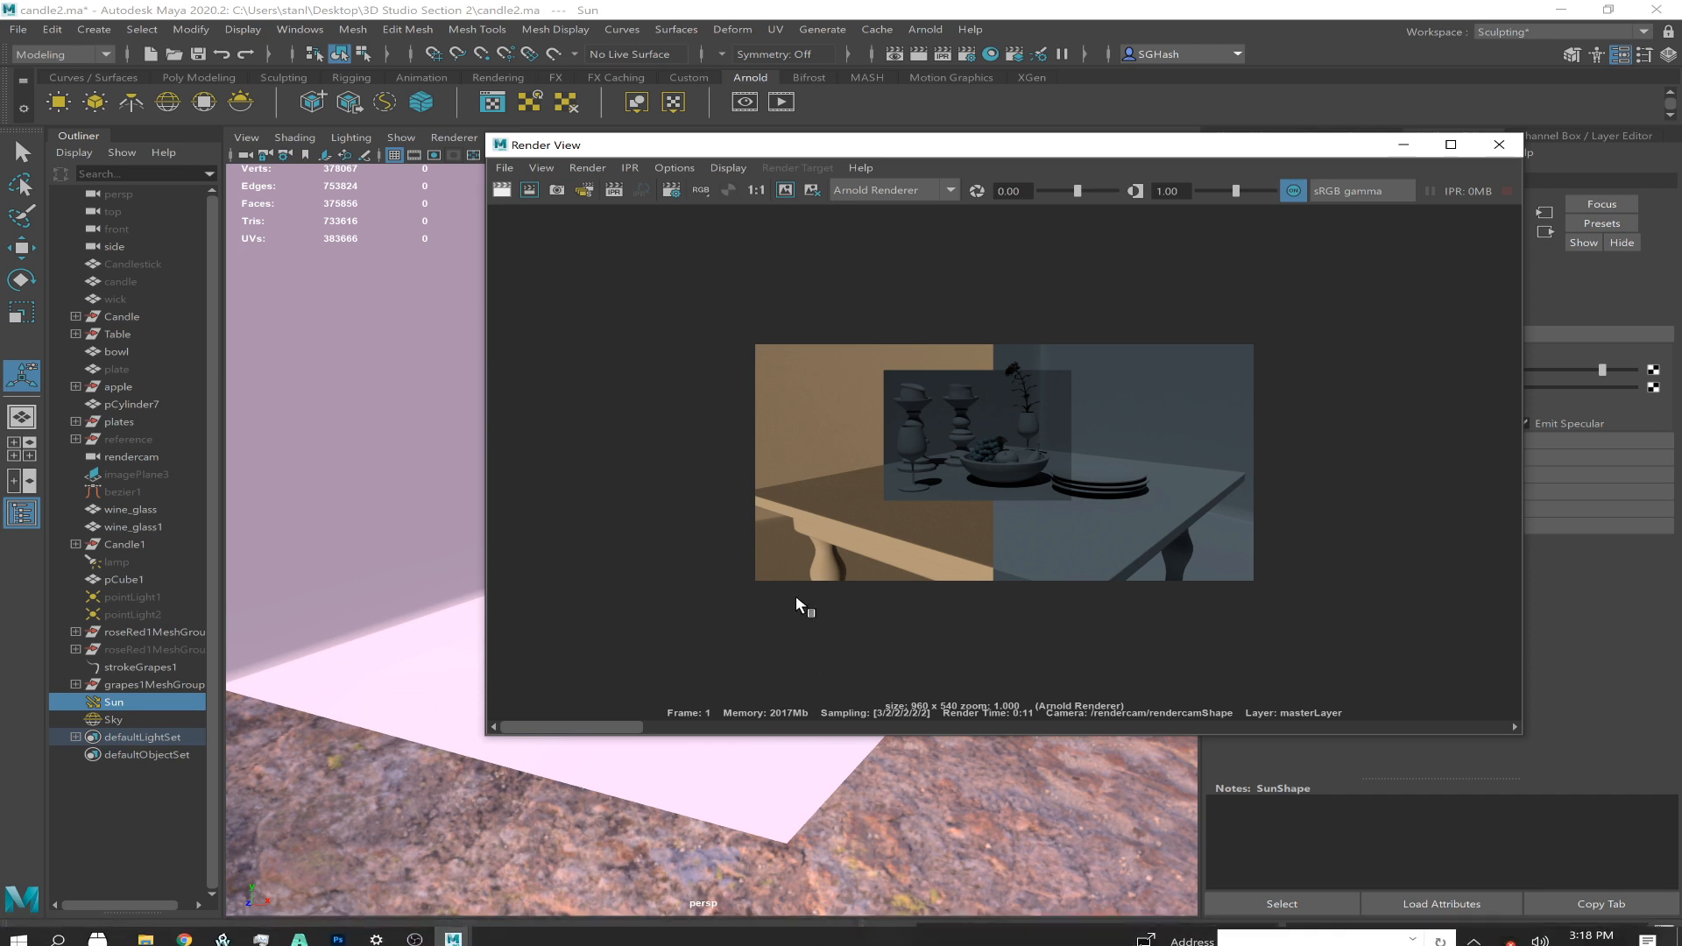
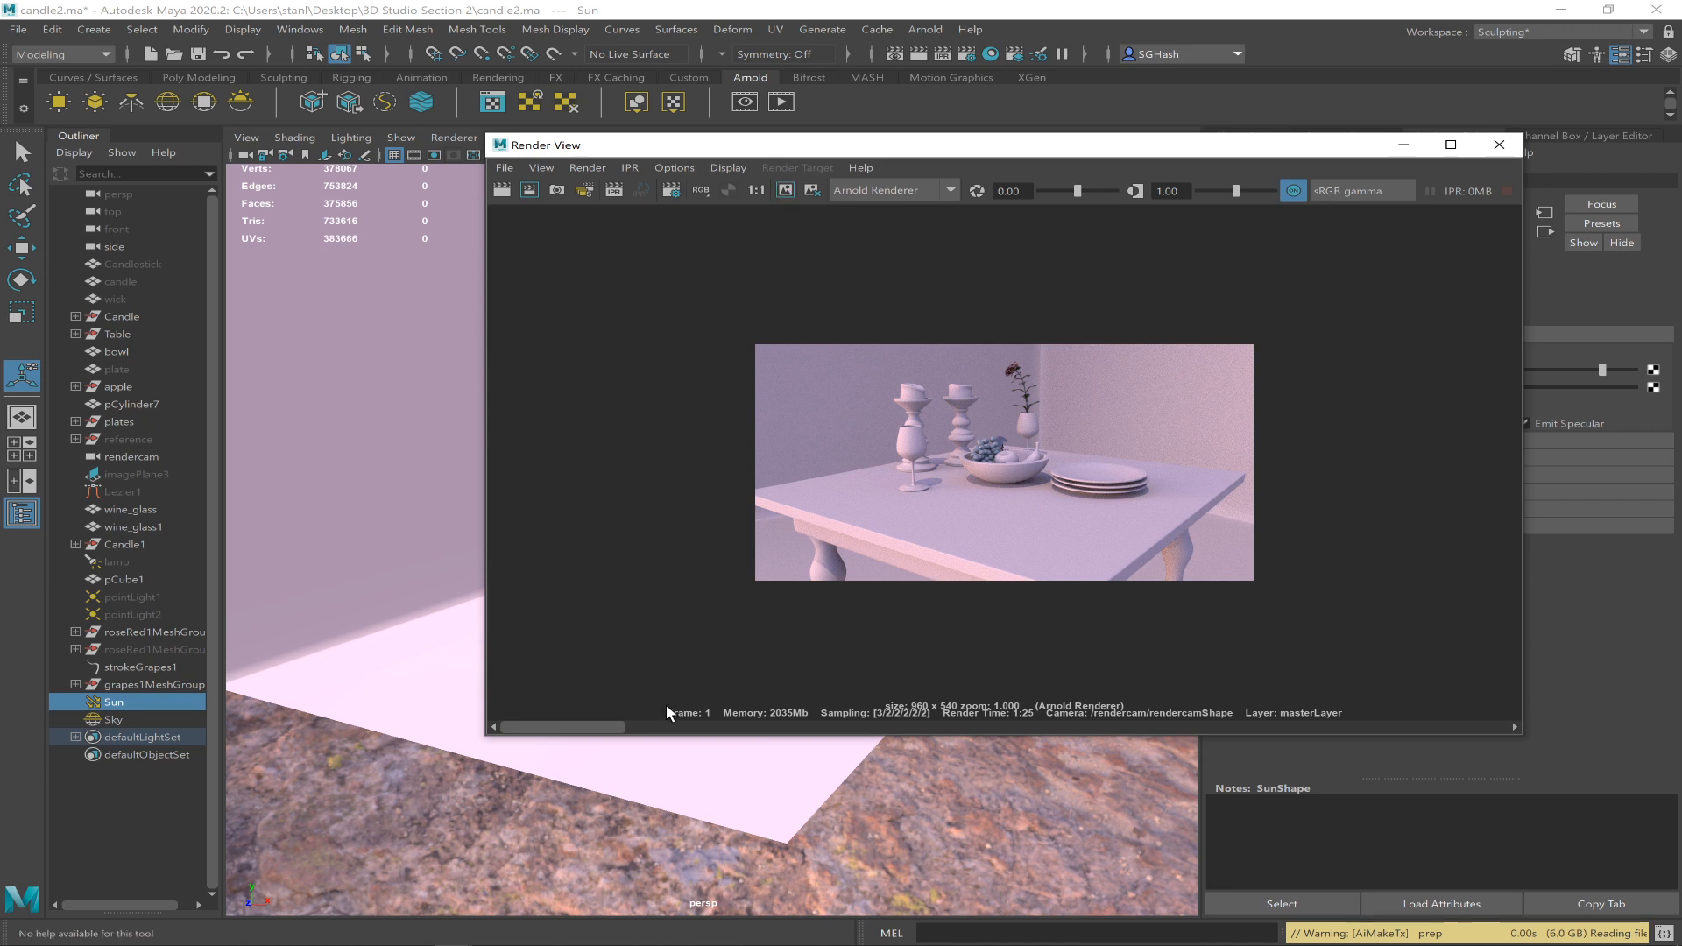
left_click_drag(562, 727, 1207, 710)
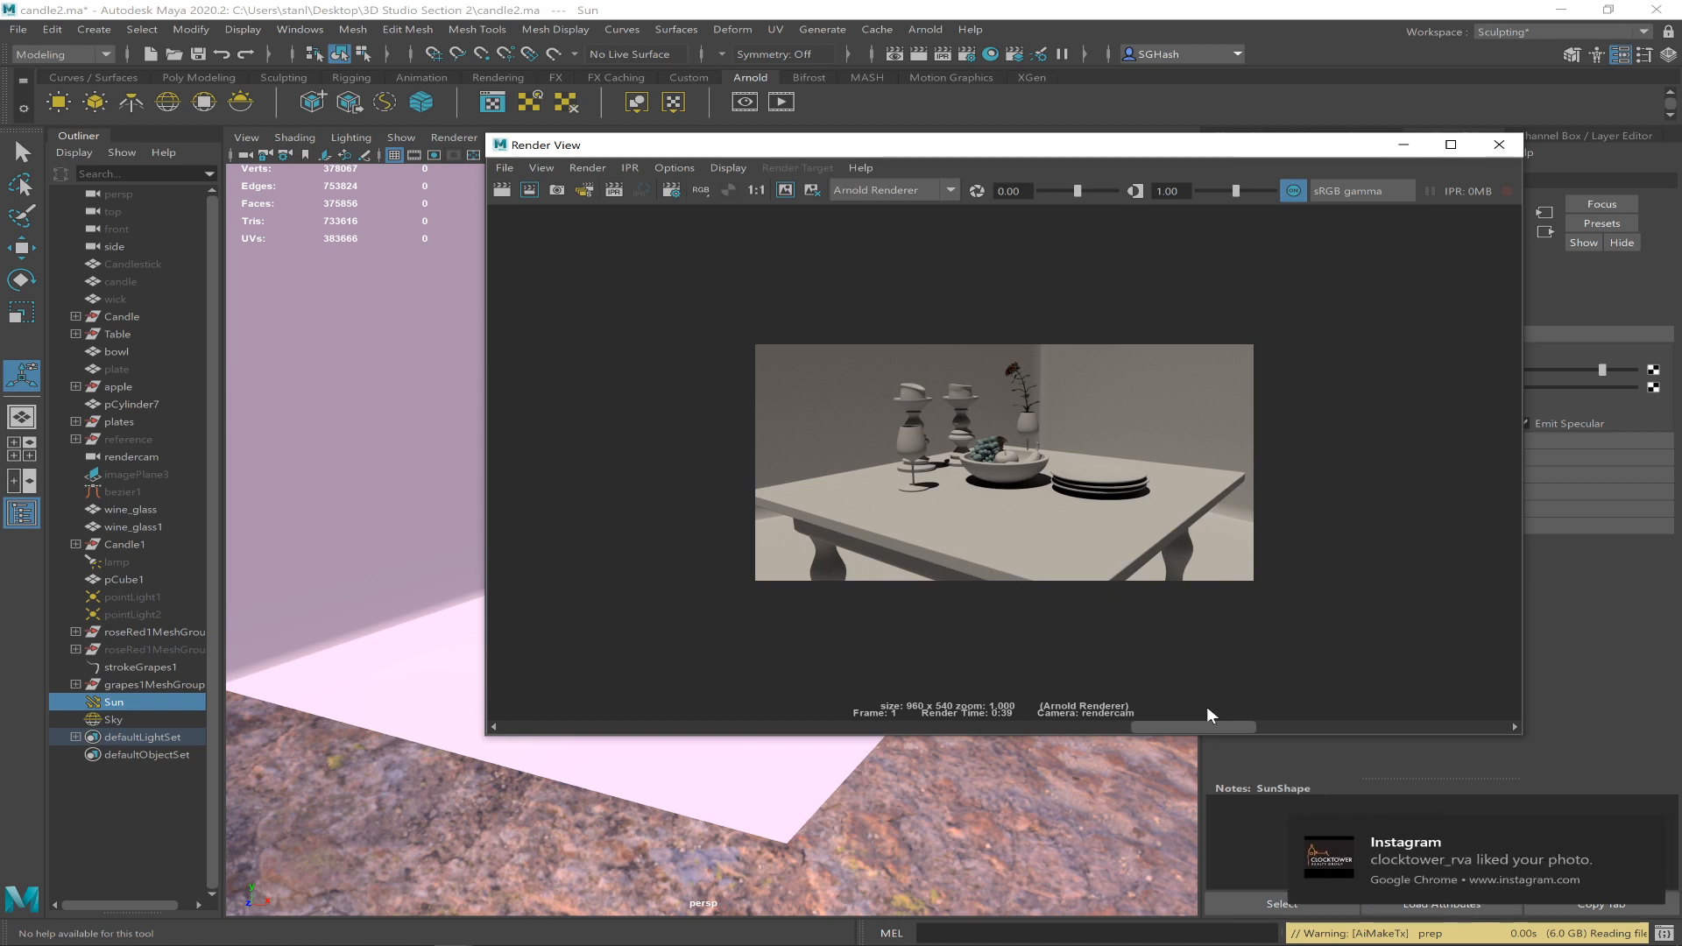
left_click_drag(1184, 713, 1219, 720)
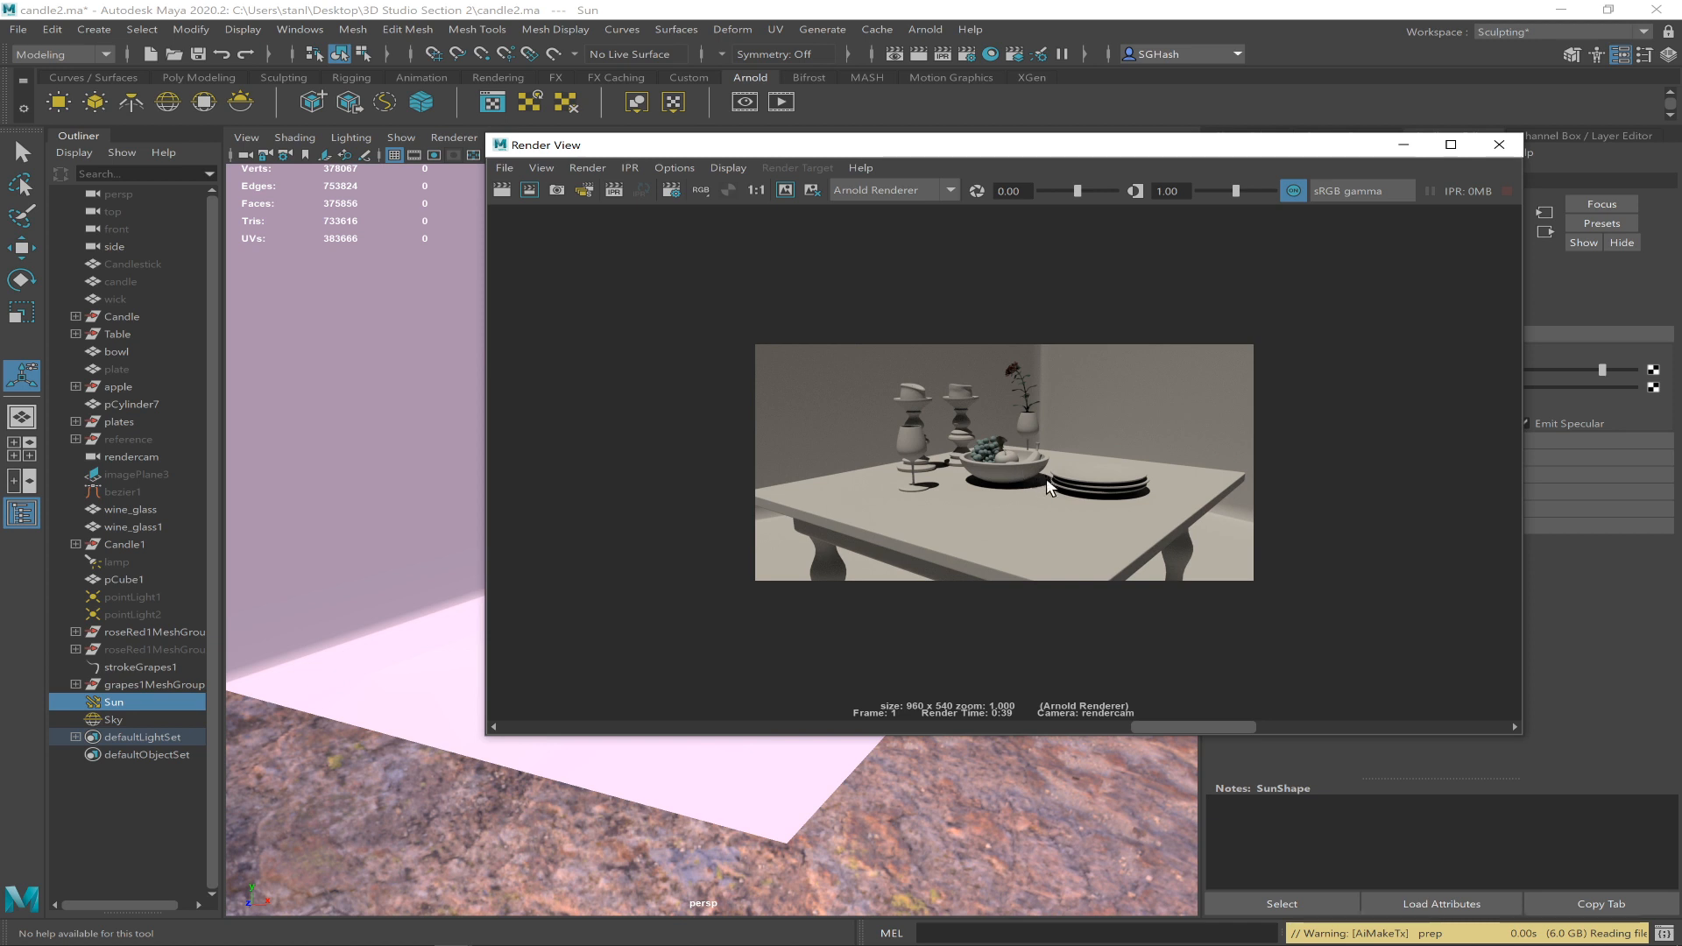
left_click_drag(1188, 722, 554, 699)
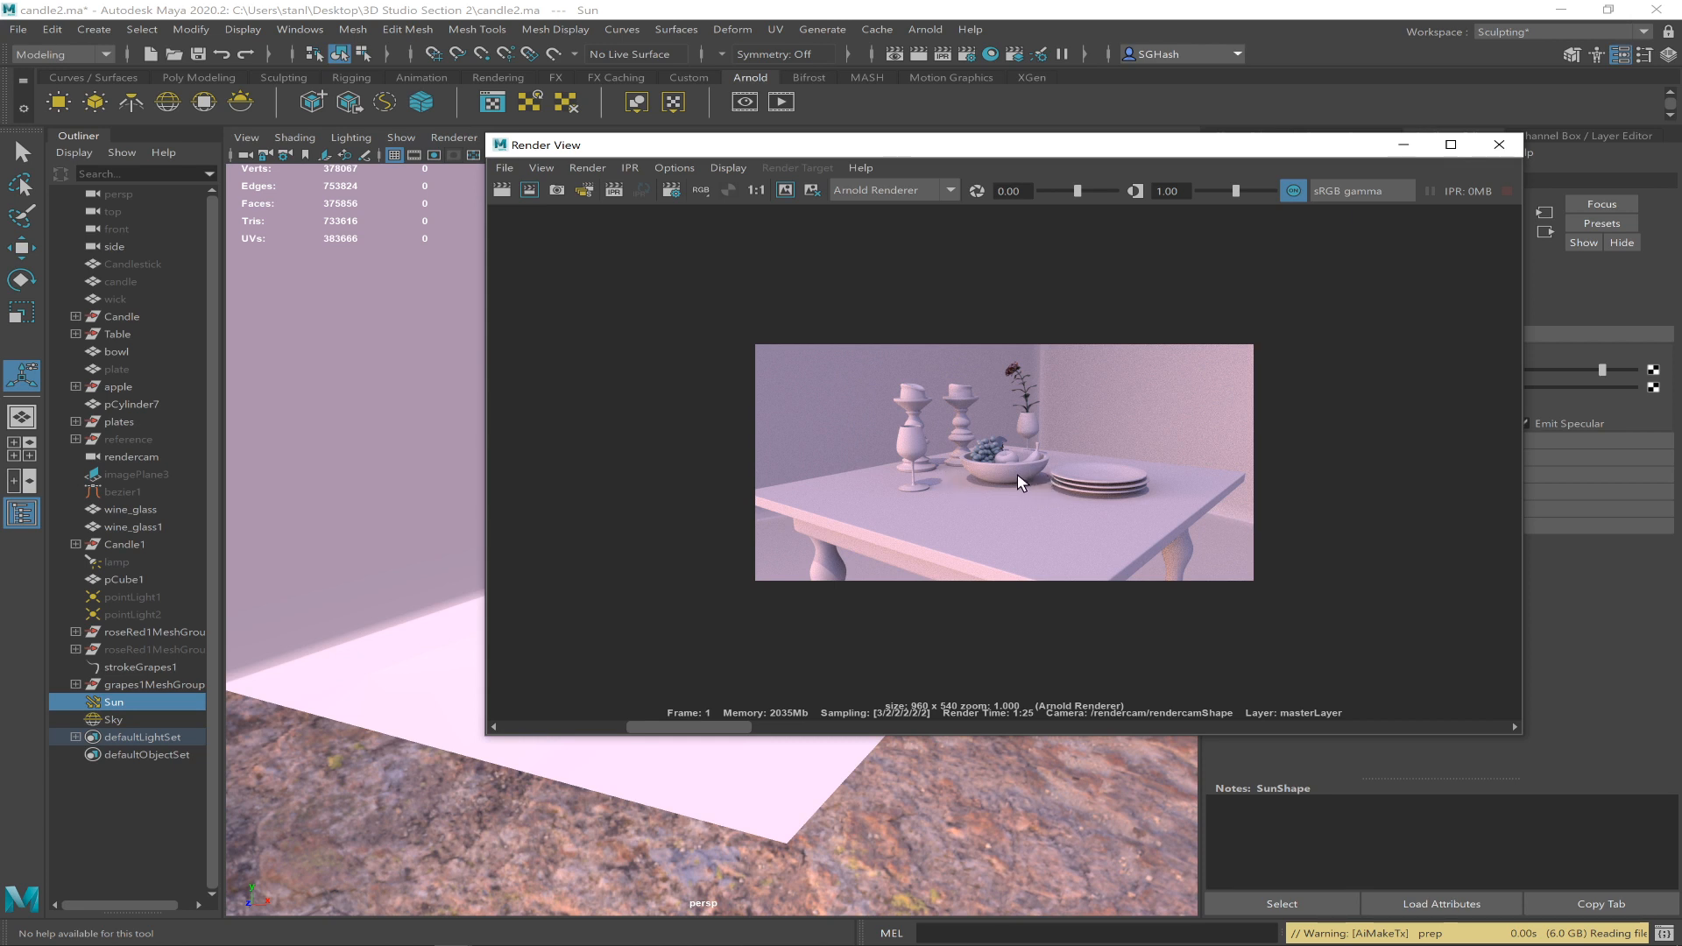
- Set the Sky light's intensity to 0.3 and its samples to 4, keeping the Render View clear of its attributes
left_click(141, 718)
left_click_drag(1262, 149, 964, 188)
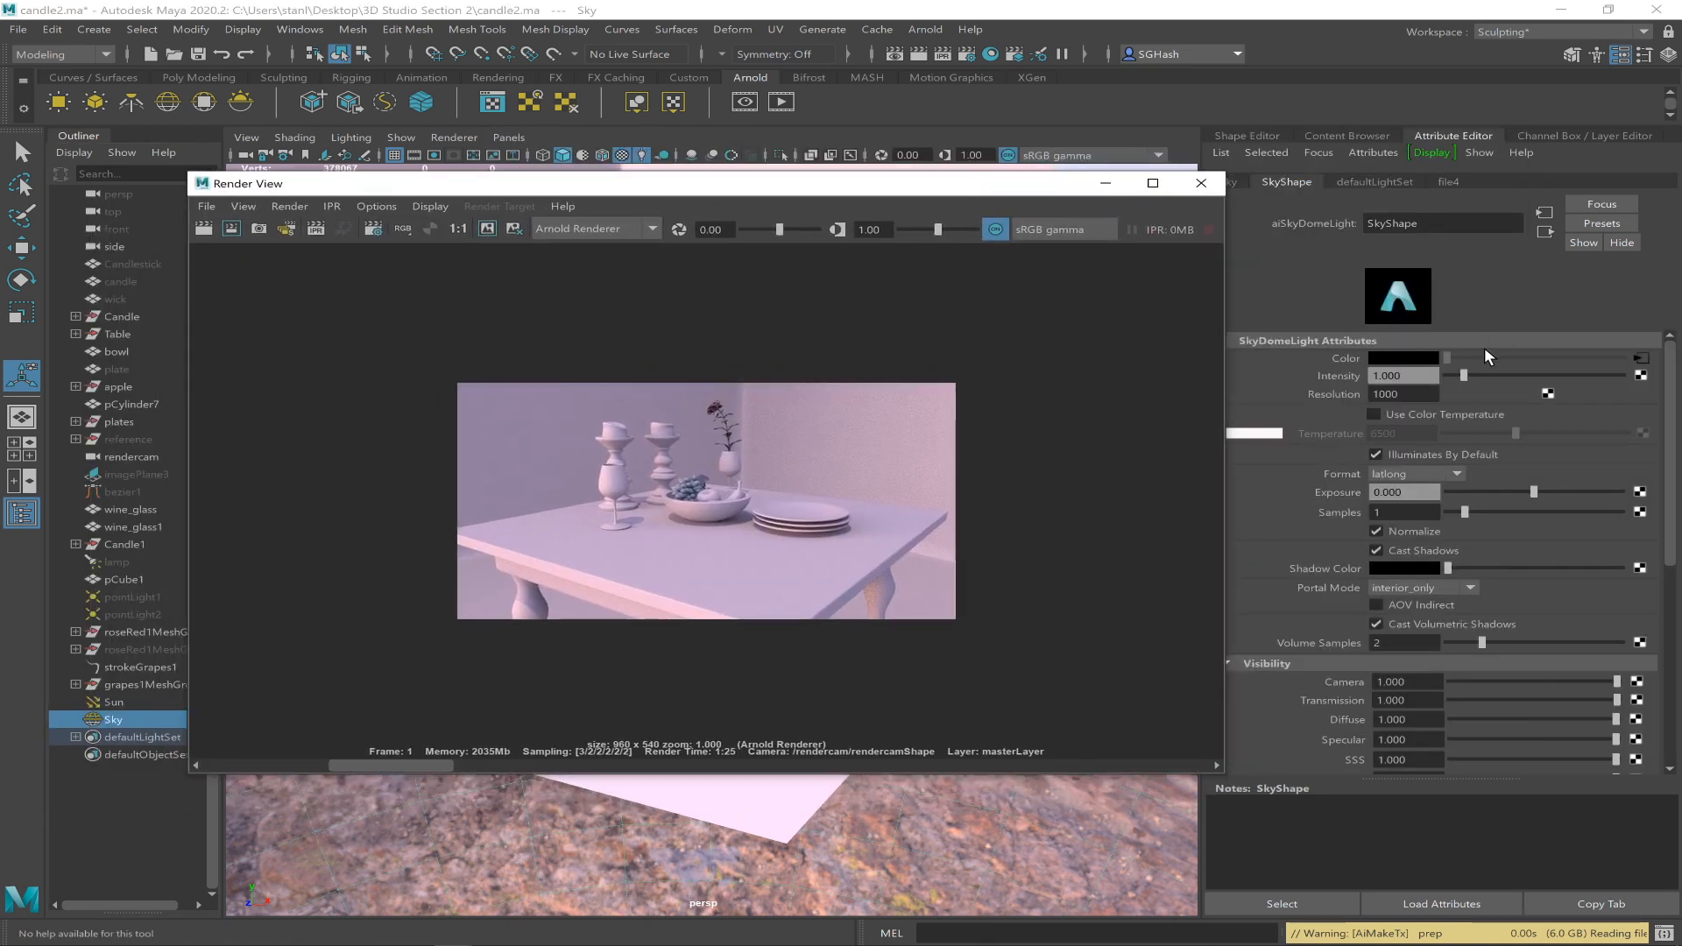
left_click(1393, 374)
type("0.3")
key("Return")
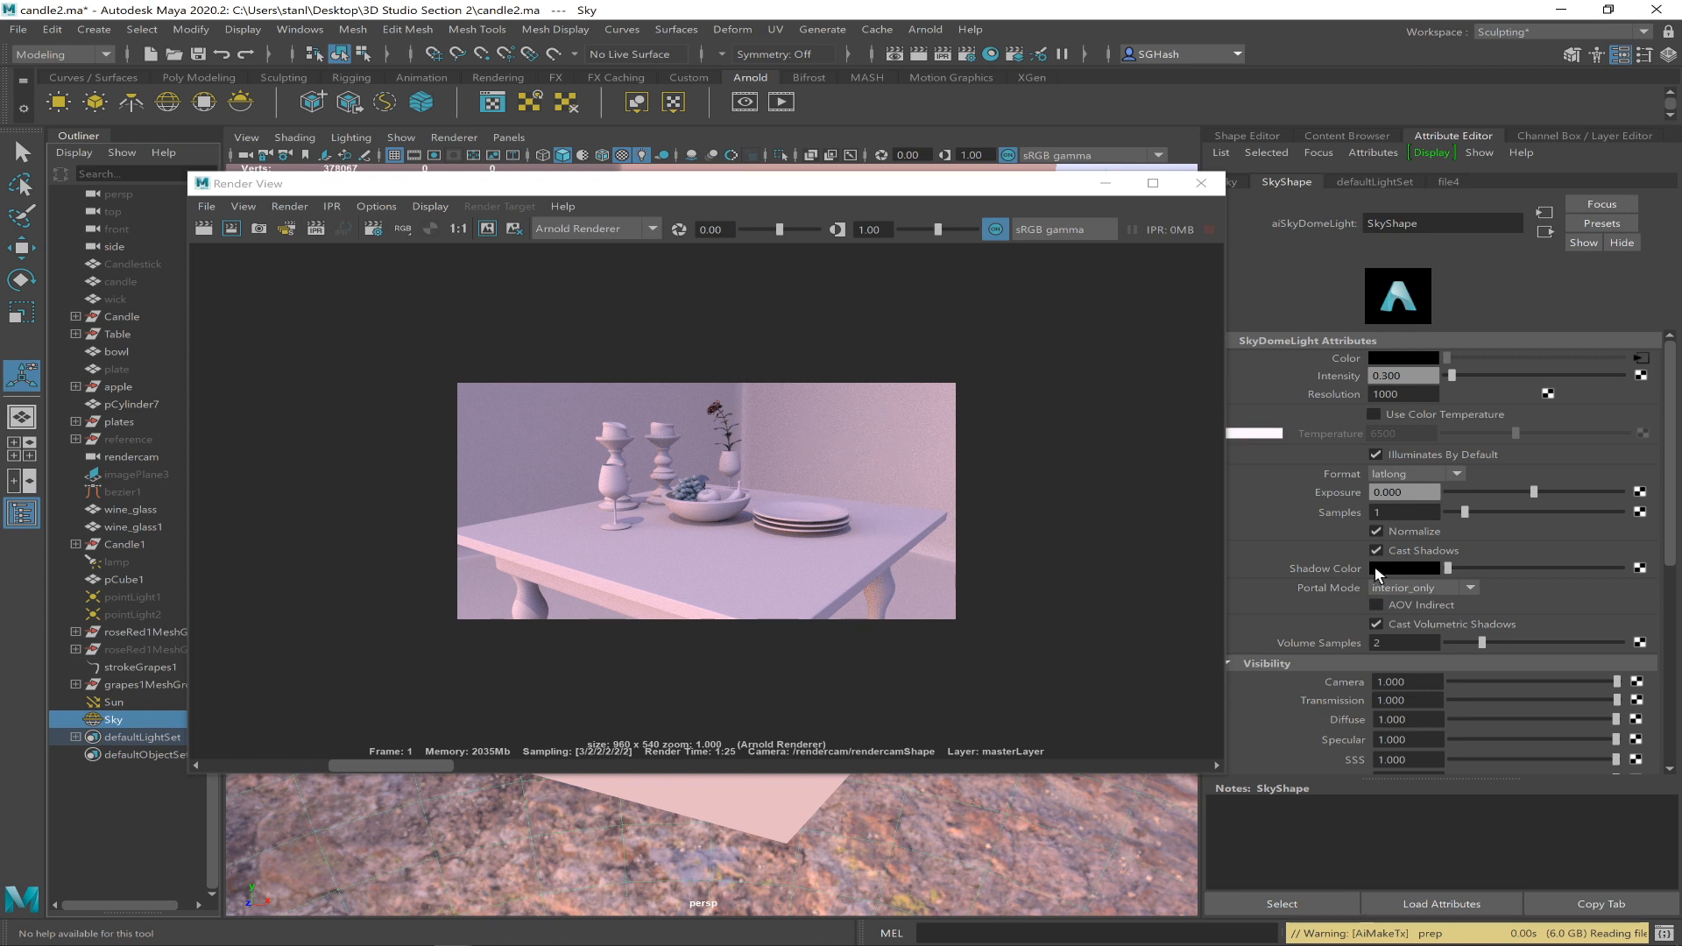
left_click_drag(1394, 513, 1296, 523)
type("4")
key("Return")
- Test-render the right half of the image, a small strip at the bottom centre, and the front of the table
left_click_drag(722, 378, 972, 625)
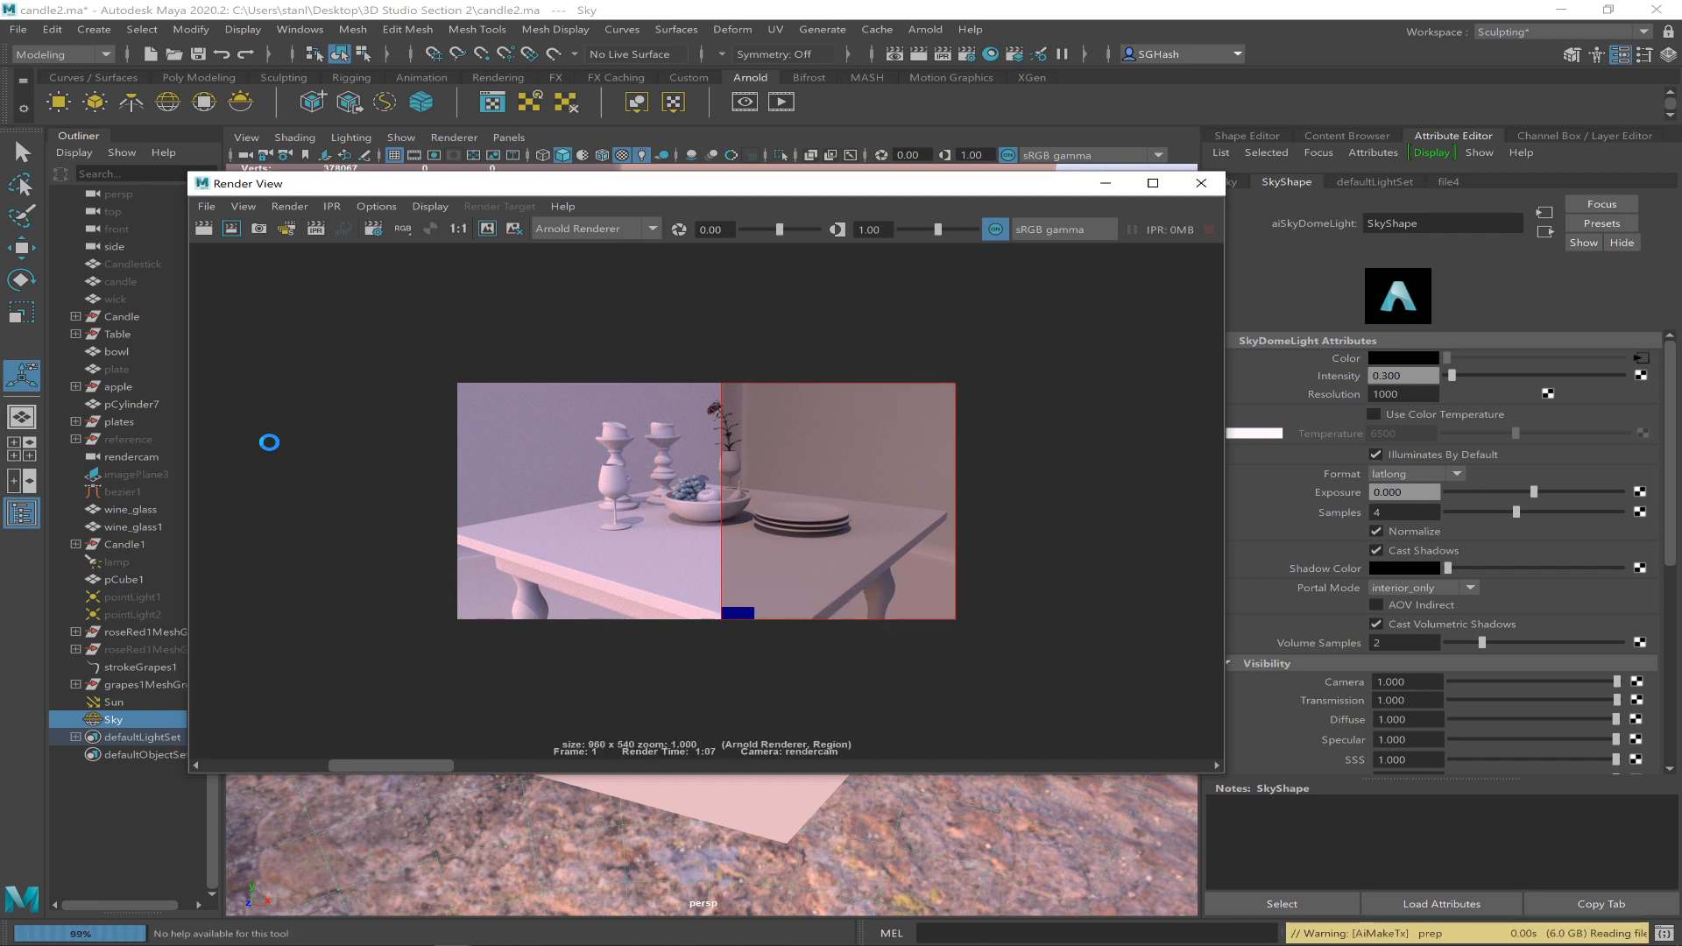
left_click_drag(685, 597, 773, 627)
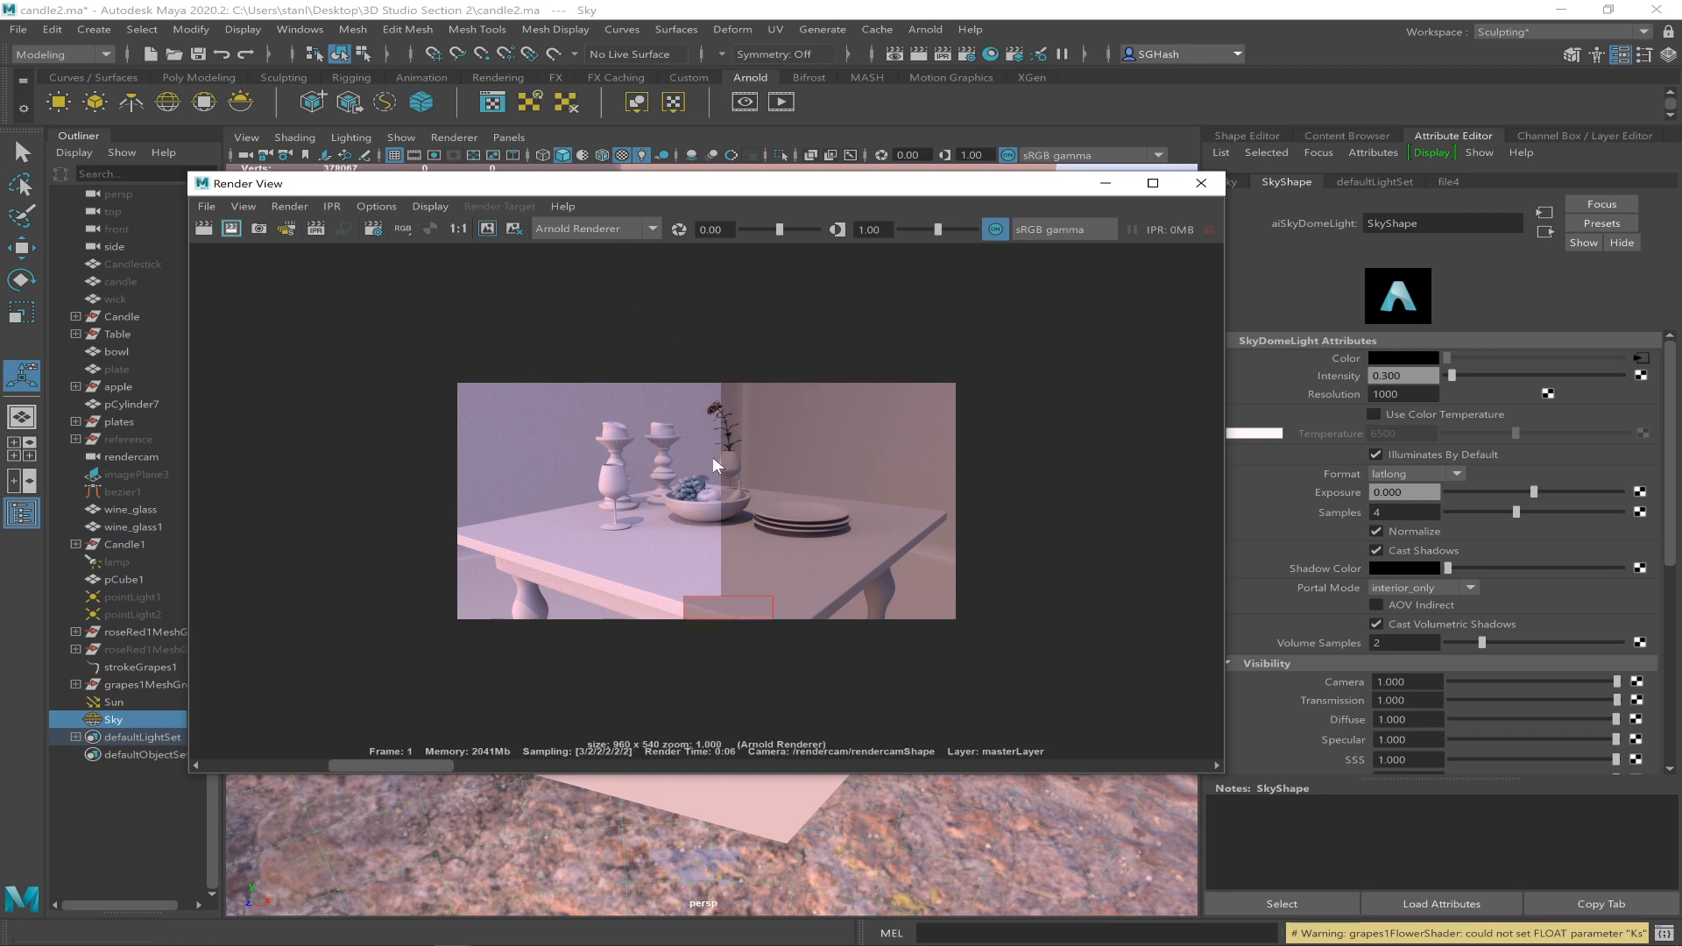
left_click_drag(525, 507, 754, 605)
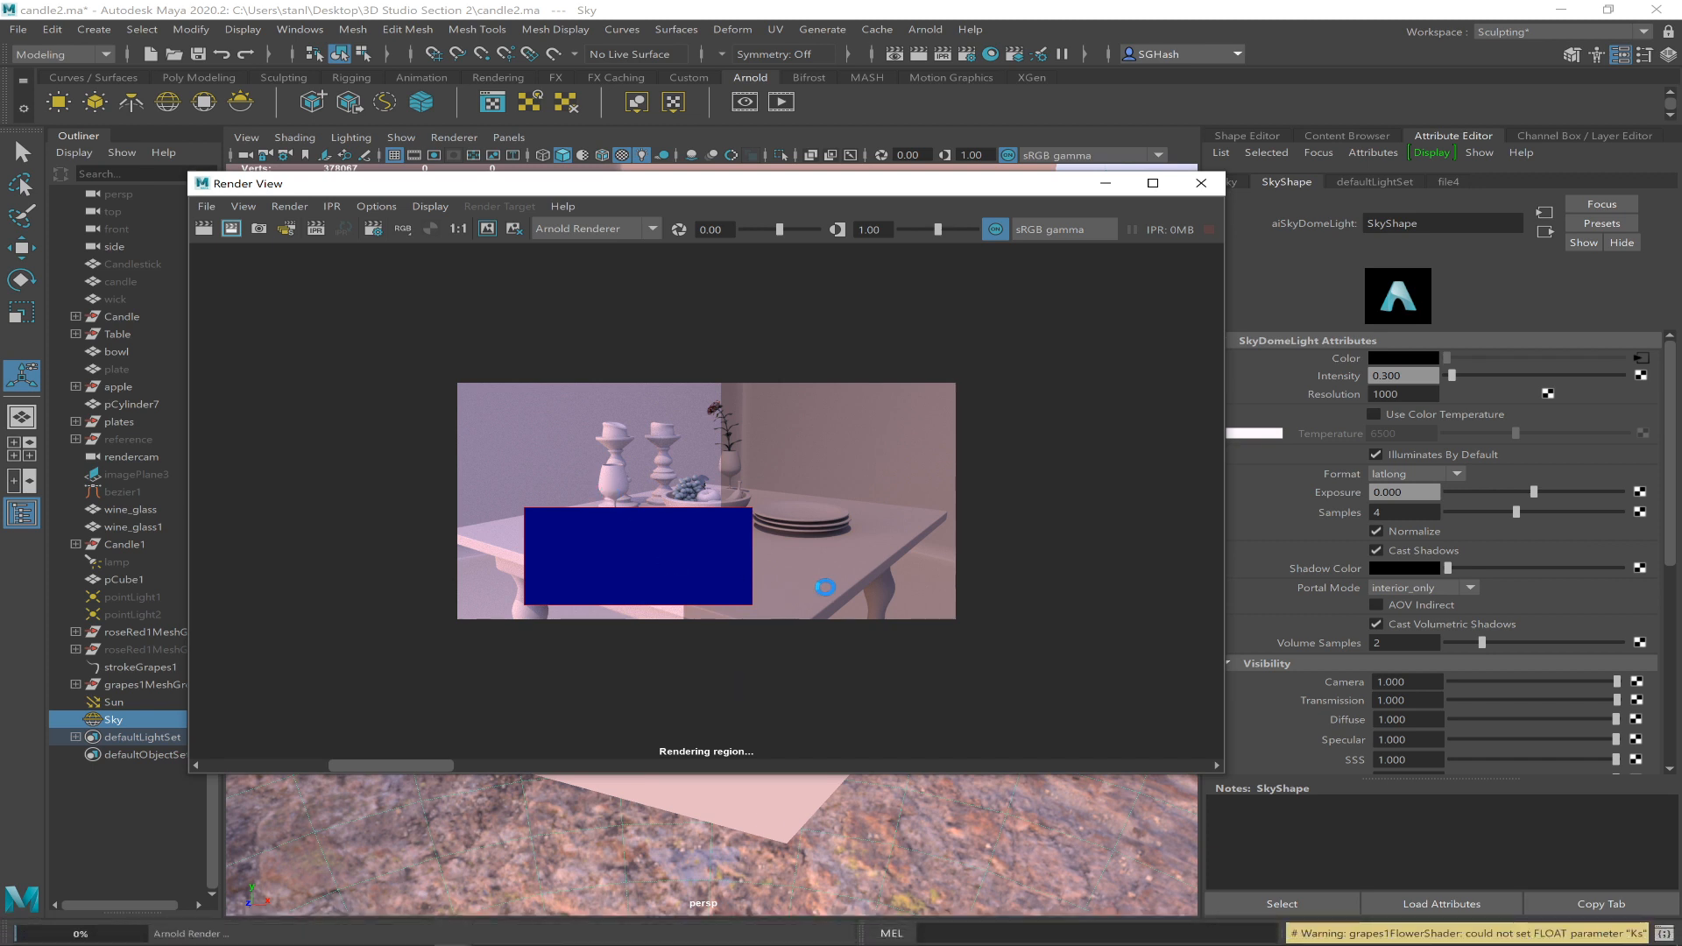
- Look through the open windows for another one to switch to while the table region renders
key("alt+Tab")
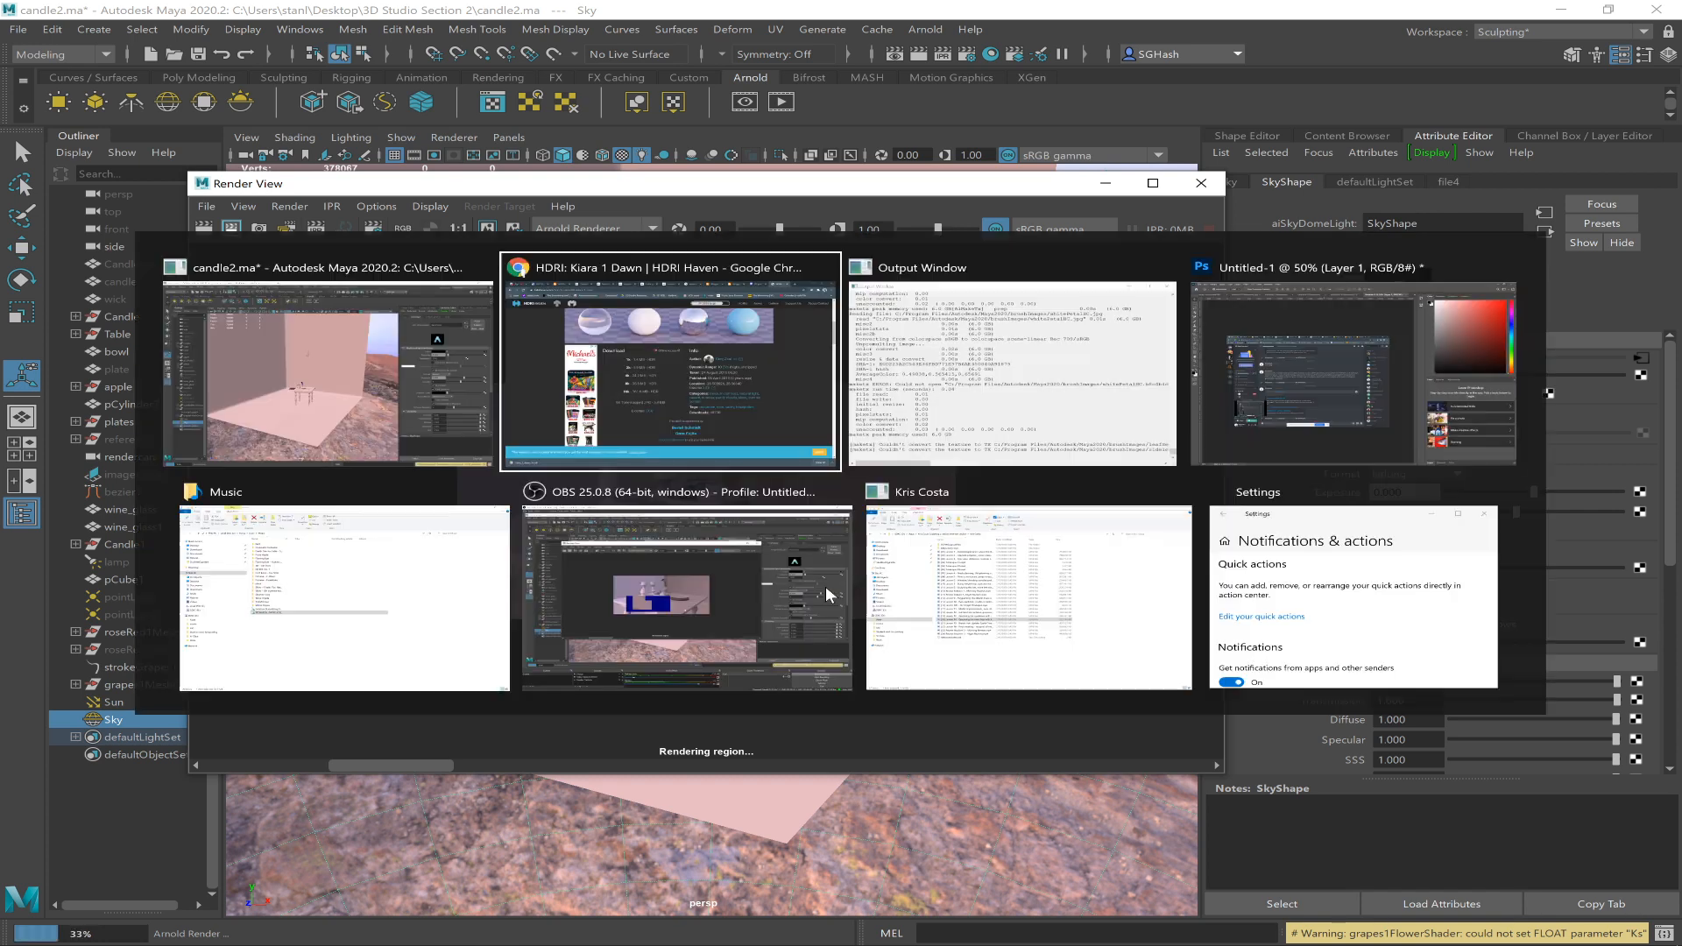
key("alt+Tab")
key("alt+Tab")
key("alt+Tab")
key("alt+Tab")
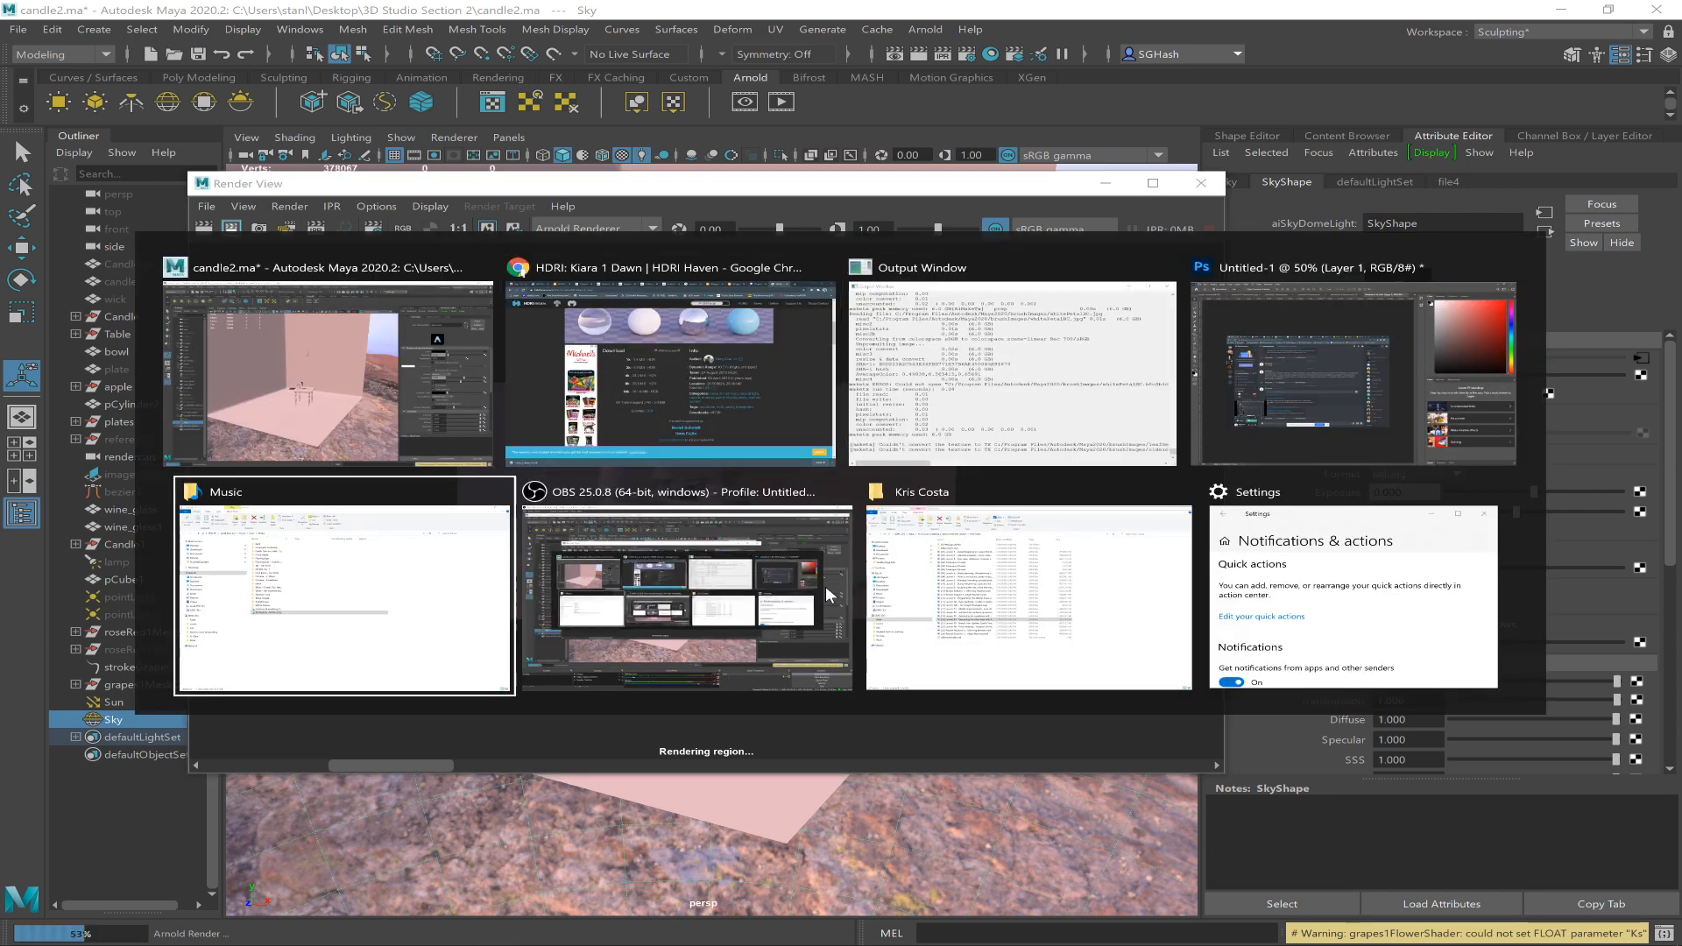